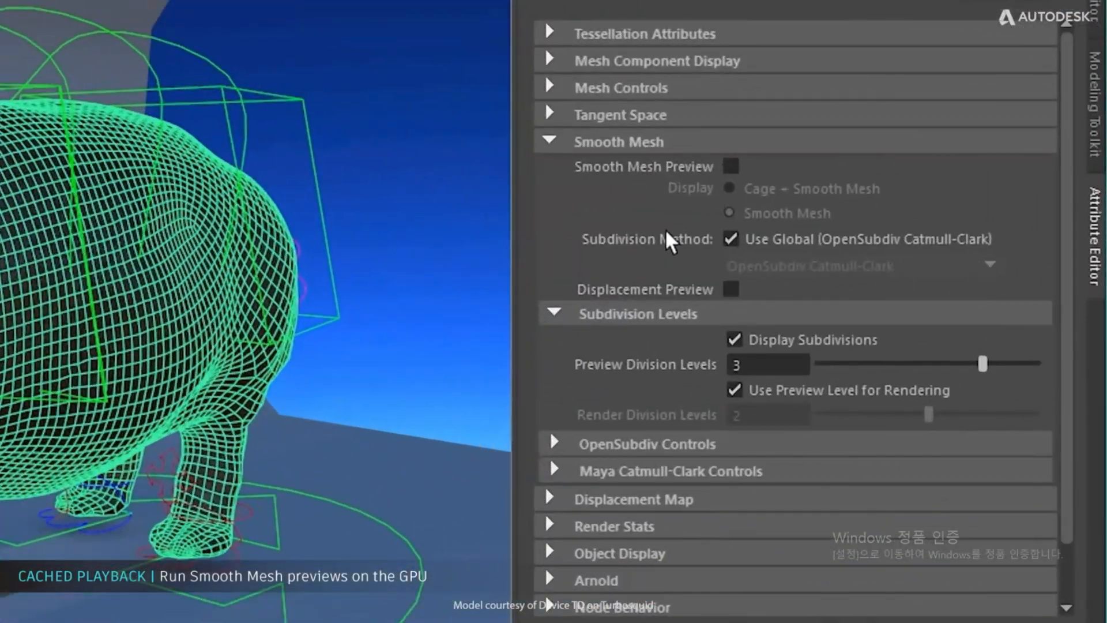
Enable Smooth Mesh Preview for the selected animal body mesh.
{"action": "left_click", "coordinate": [731, 166]}
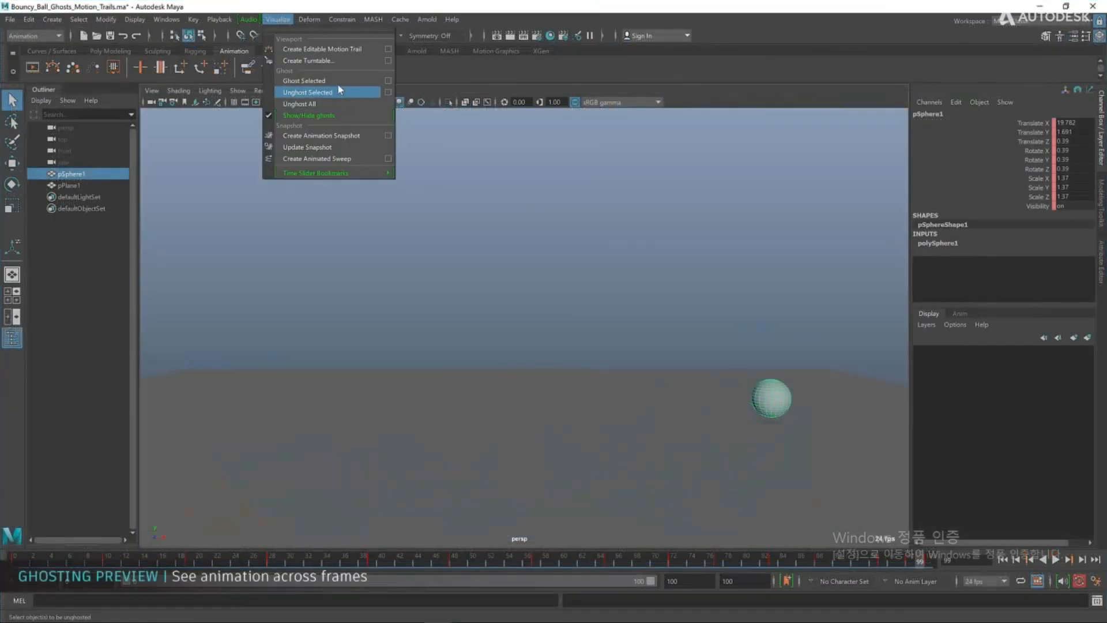
Apply Ghost Selected to the bouncing ball and play the animation.
{"action": "left_click", "coordinate": [338, 84]}
{"action": "left_click", "coordinate": [739, 354]}
{"action": "left_click", "coordinate": [1056, 559]}
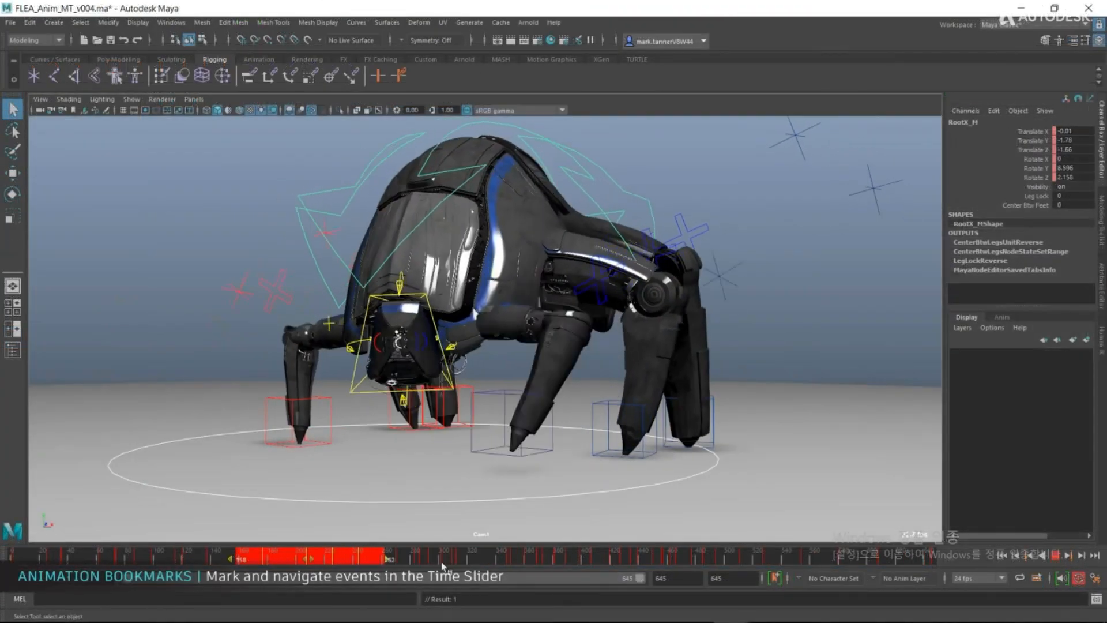
Create an unnamed bookmark for frames 158 to 334 of the mech animation.
{"action": "left_click", "coordinate": [775, 579]}
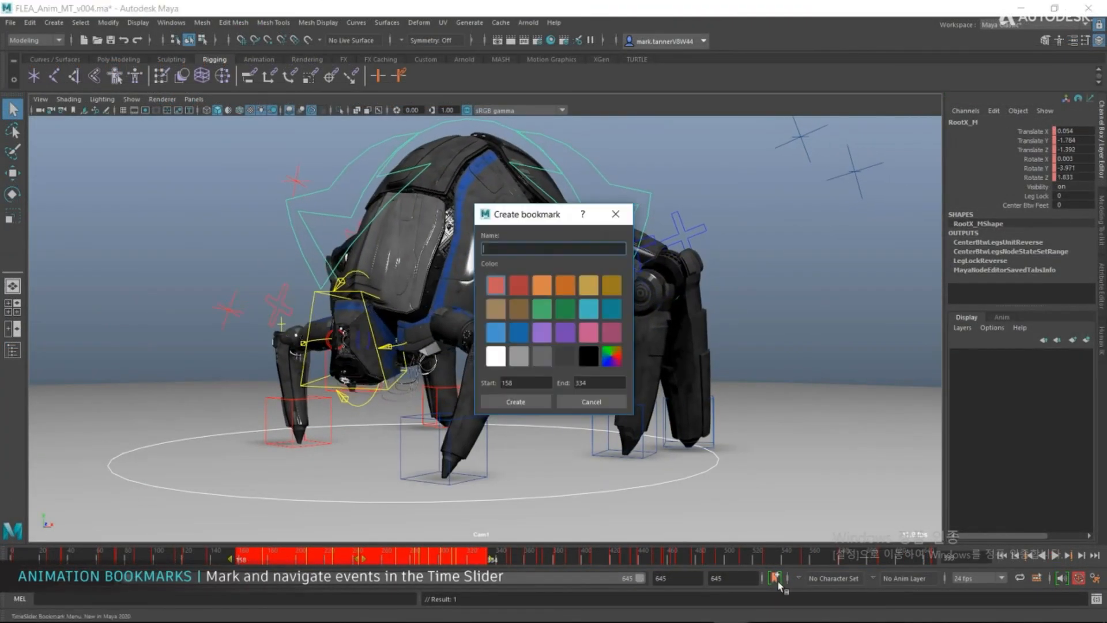
{"action": "left_click", "coordinate": [515, 402]}
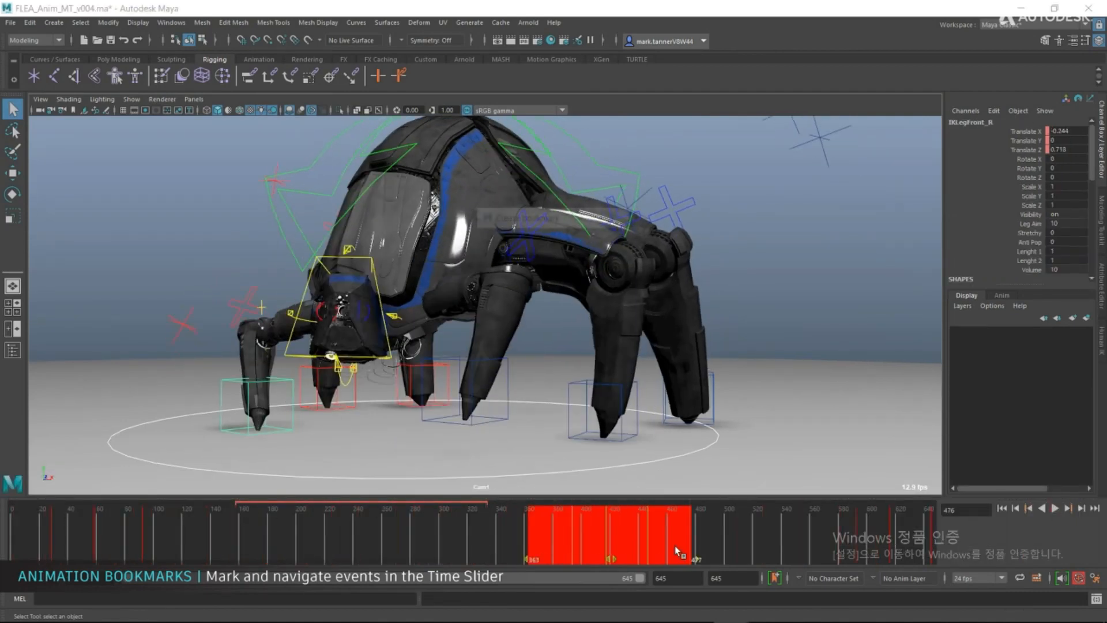
Create a blue bookmark named RFootPlant for frames 363 to 477.
{"action": "type", "text": "RFootPlant"}
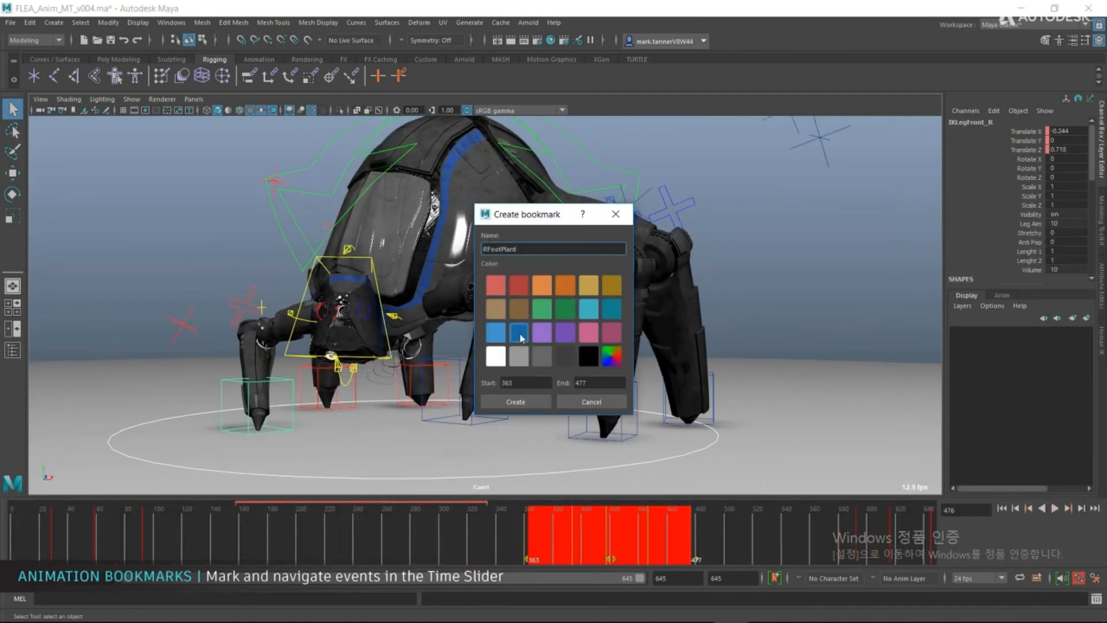
{"action": "left_click", "coordinate": [515, 402]}
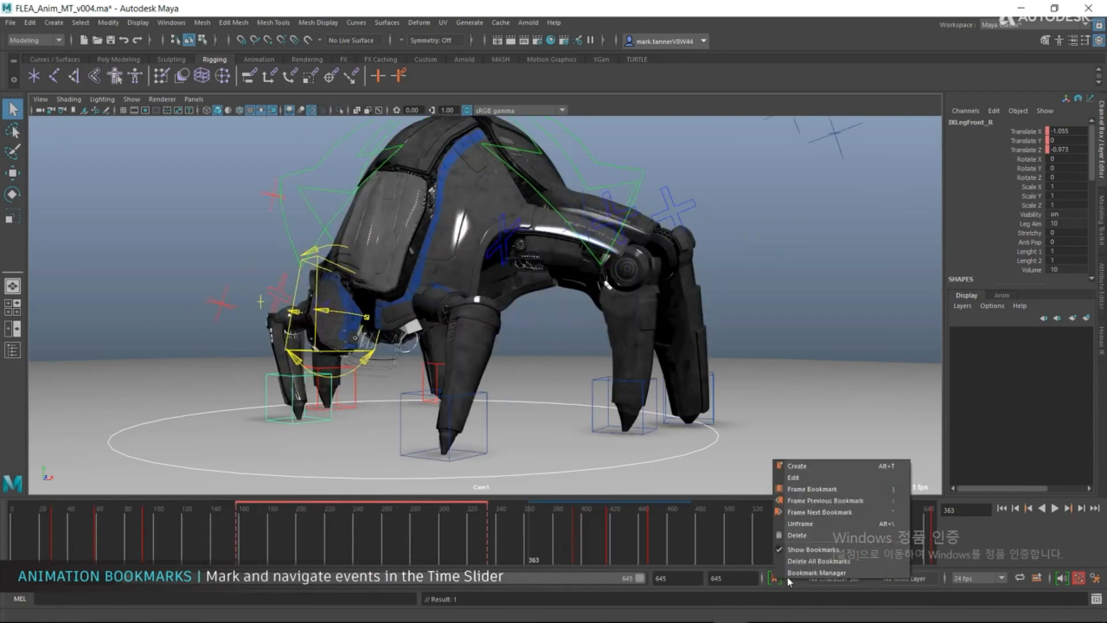
{"action": "left_click", "coordinate": [790, 591]}
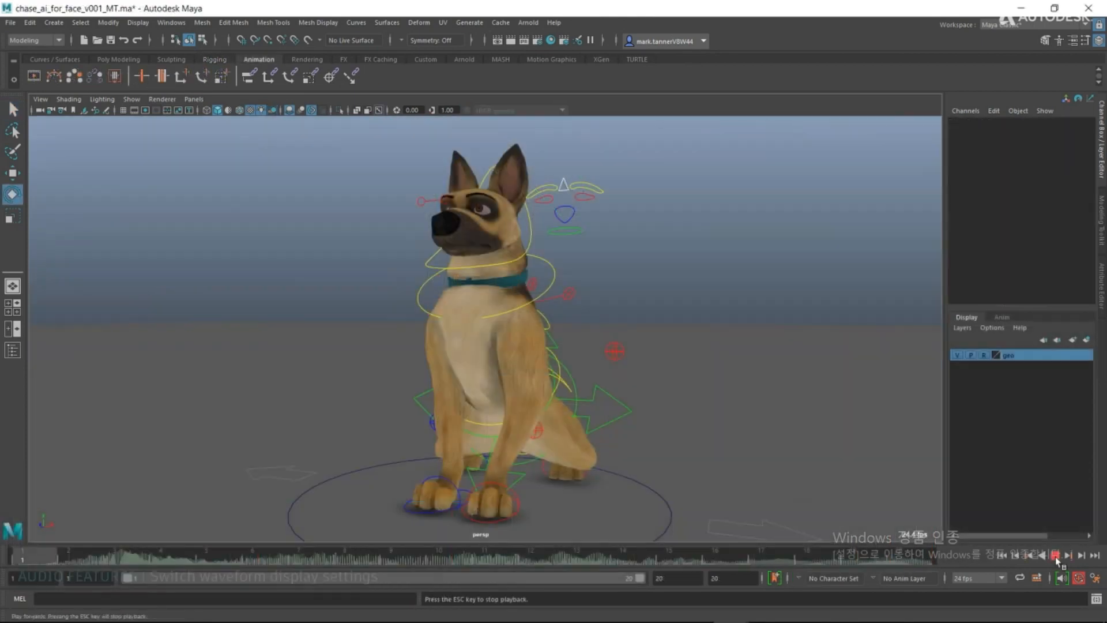
Enlarge the time slider and switch the audio waveform display to Top and to Centered.
{"action": "left_click_drag", "start_coordinate": [253, 500], "coordinate": [253, 479]}
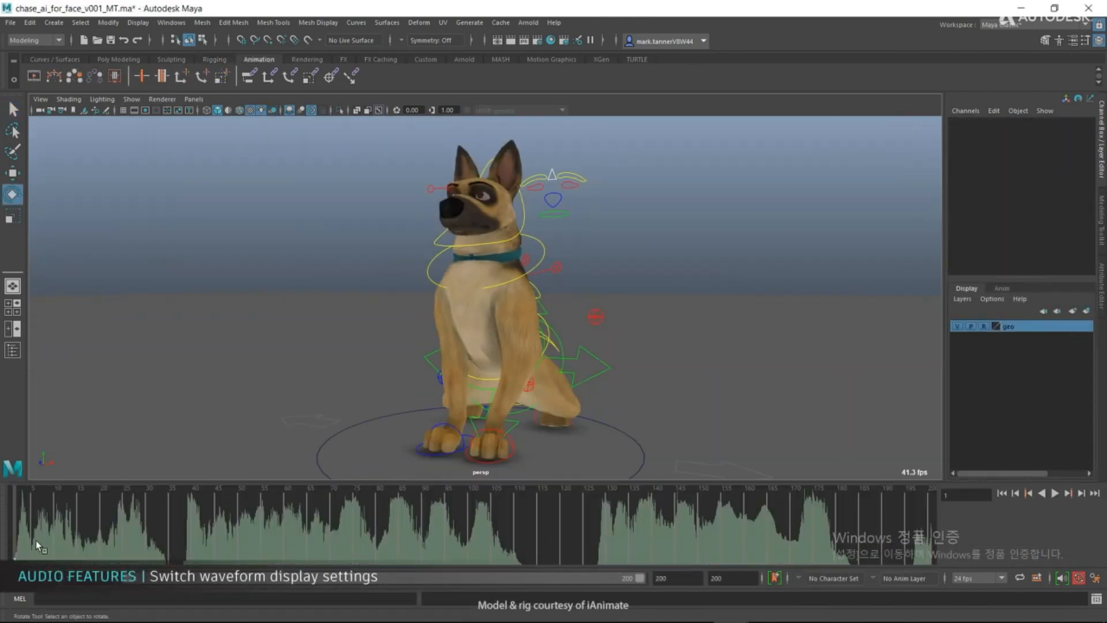
{"action": "right_click", "coordinate": [1062, 579]}
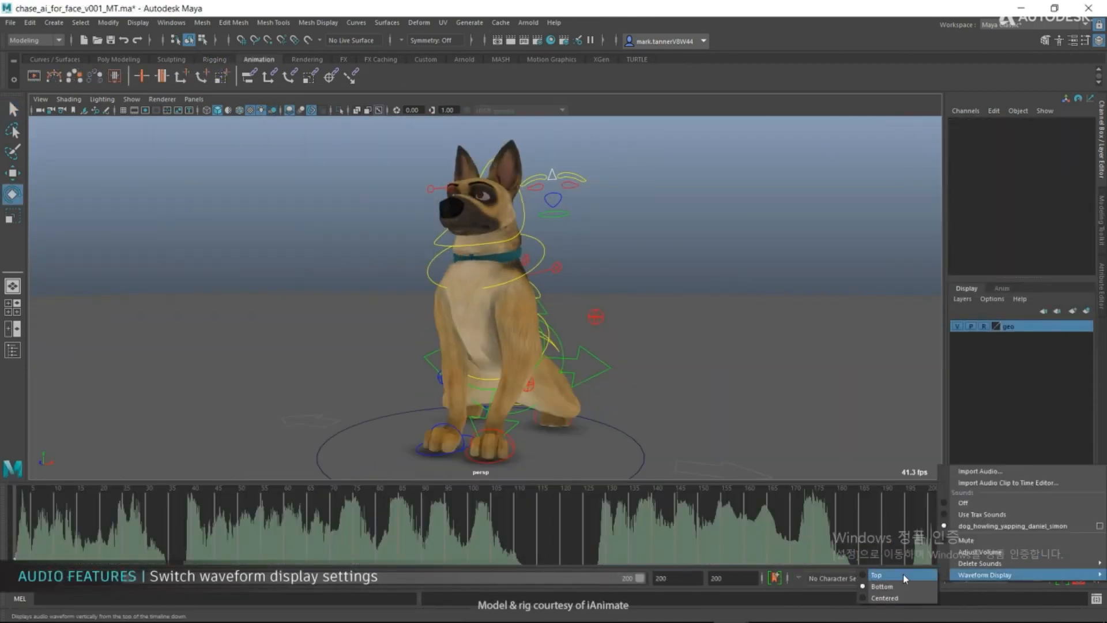
{"action": "left_click", "coordinate": [905, 579]}
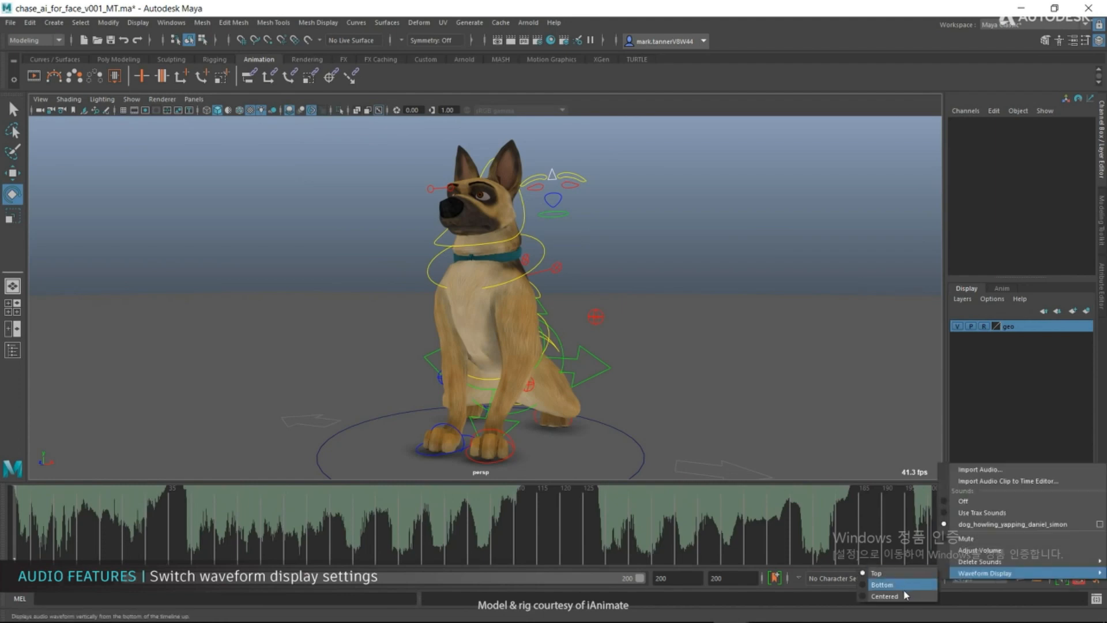
{"action": "left_click", "coordinate": [904, 598]}
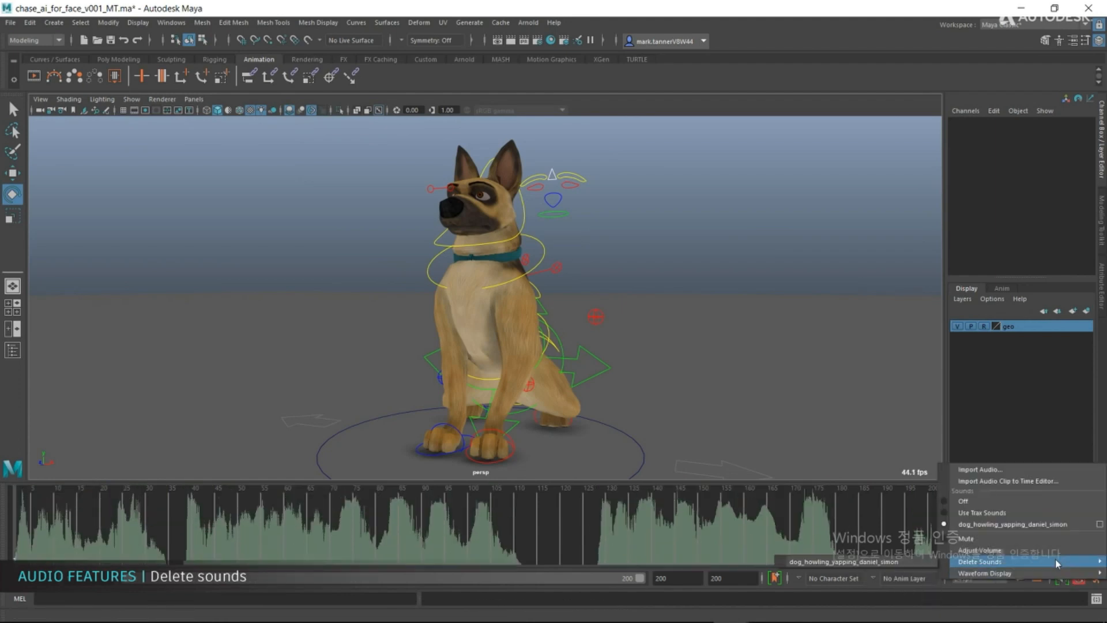
Delete the dog-howling sound from the scene.
{"action": "left_click", "coordinate": [876, 564]}
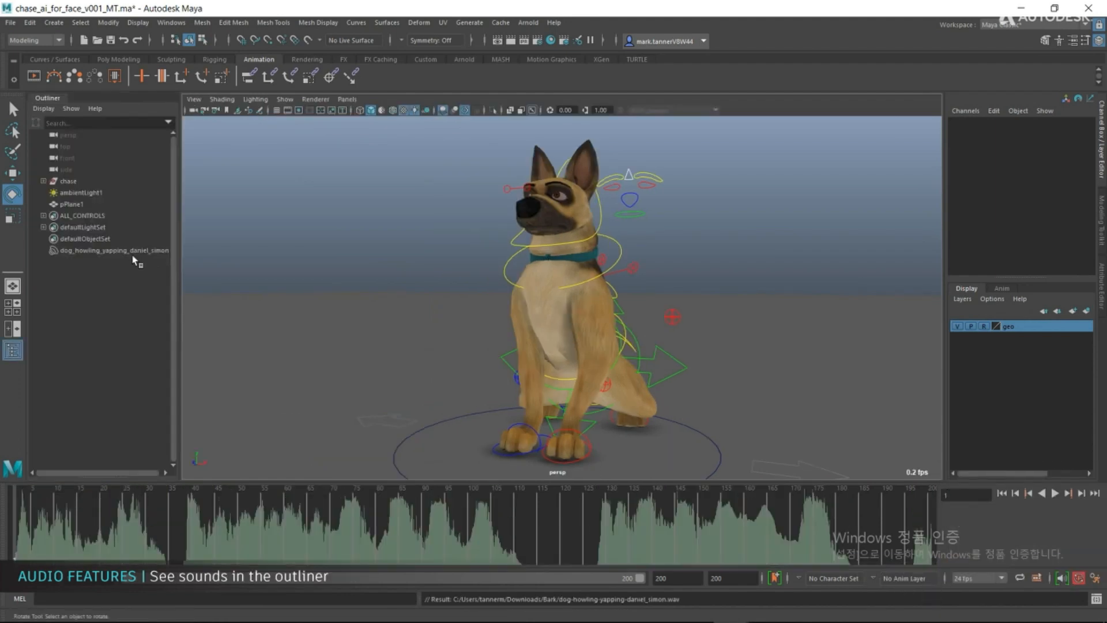
Select the dog-howling sound in the widened Outliner and bring up its options.
{"action": "left_click", "coordinate": [90, 252]}
{"action": "left_click_drag", "start_coordinate": [178, 271], "coordinate": [248, 276]}
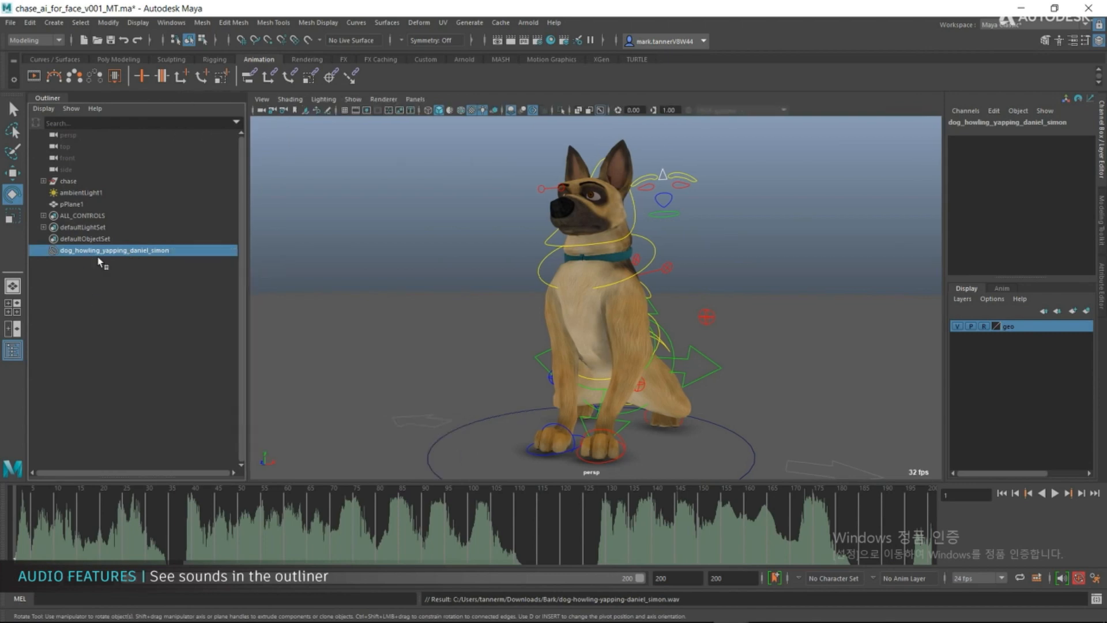
{"action": "right_click", "coordinate": [105, 256]}
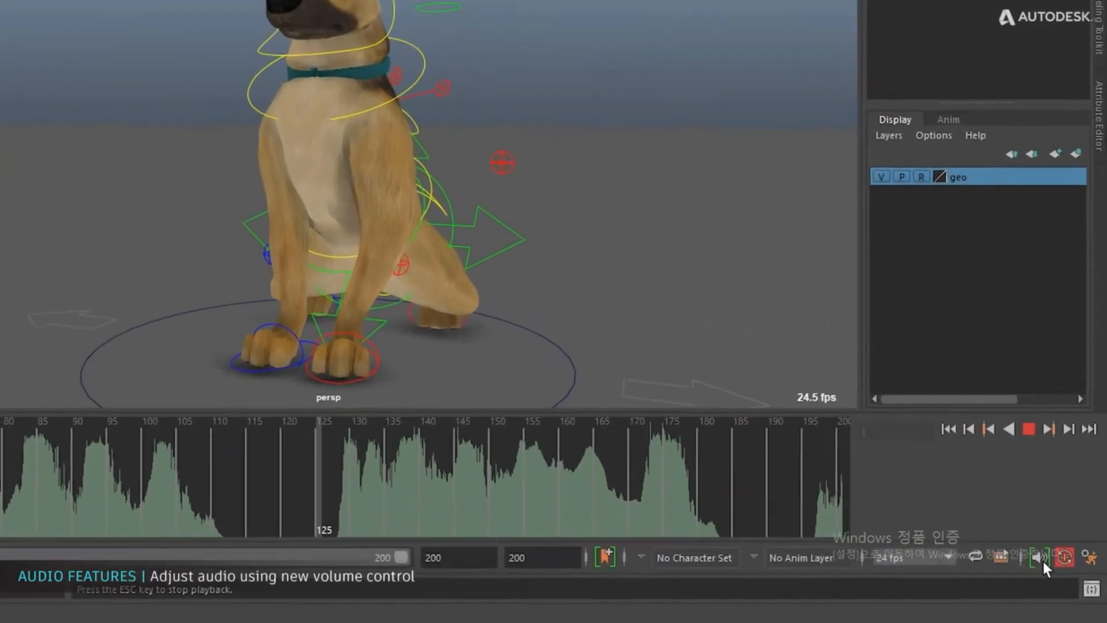
{"action": "mouse_move", "coordinate": [1062, 580]}
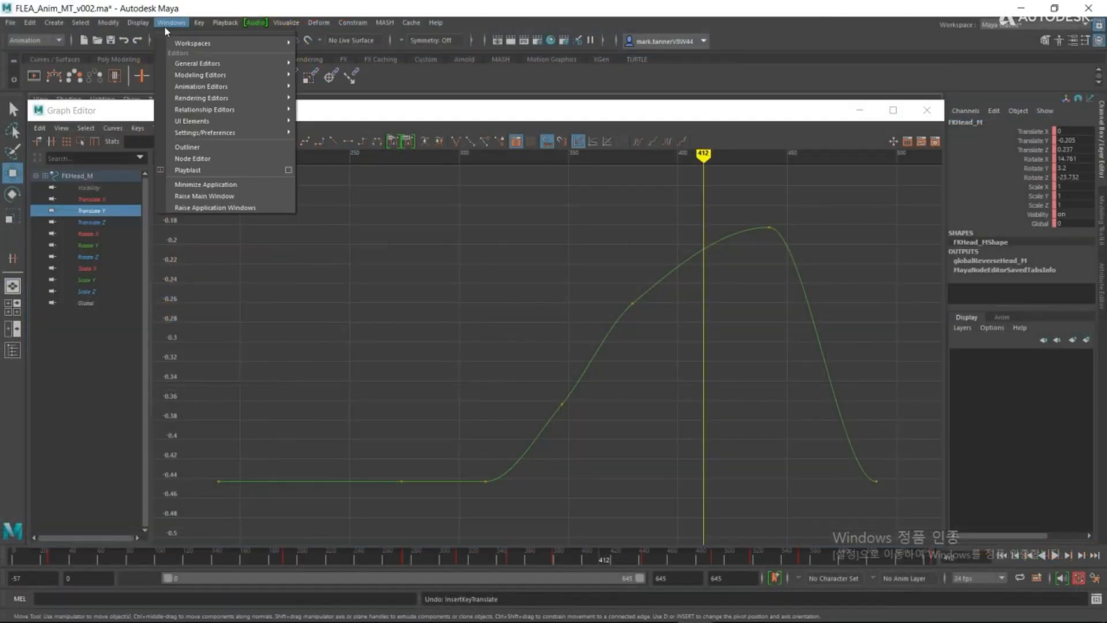
Open the Animation preferences and check the Graph Editor's default tangent weight and default in-tangent options.
{"action": "mouse_move", "coordinate": [225, 139]}
{"action": "left_click", "coordinate": [327, 133]}
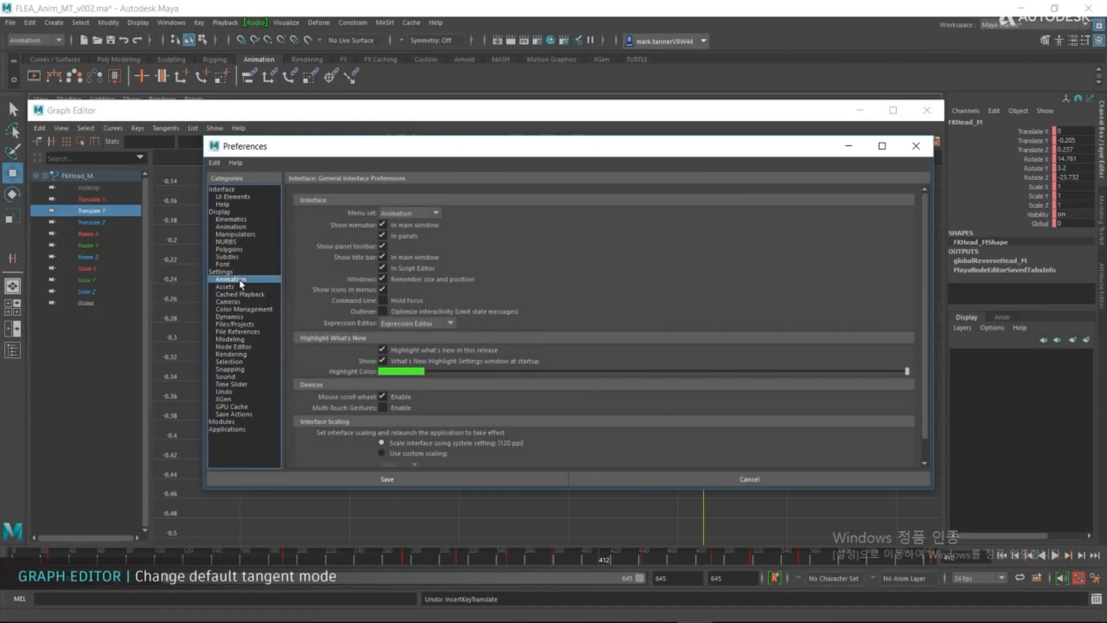
{"action": "left_click", "coordinate": [241, 284]}
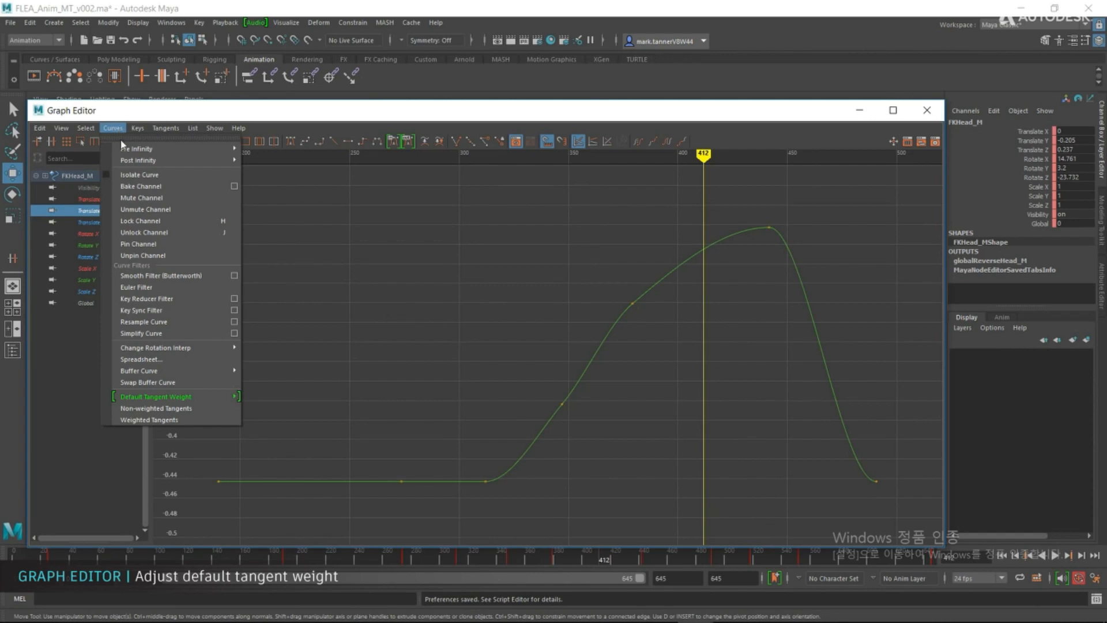
{"action": "mouse_move", "coordinate": [145, 398]}
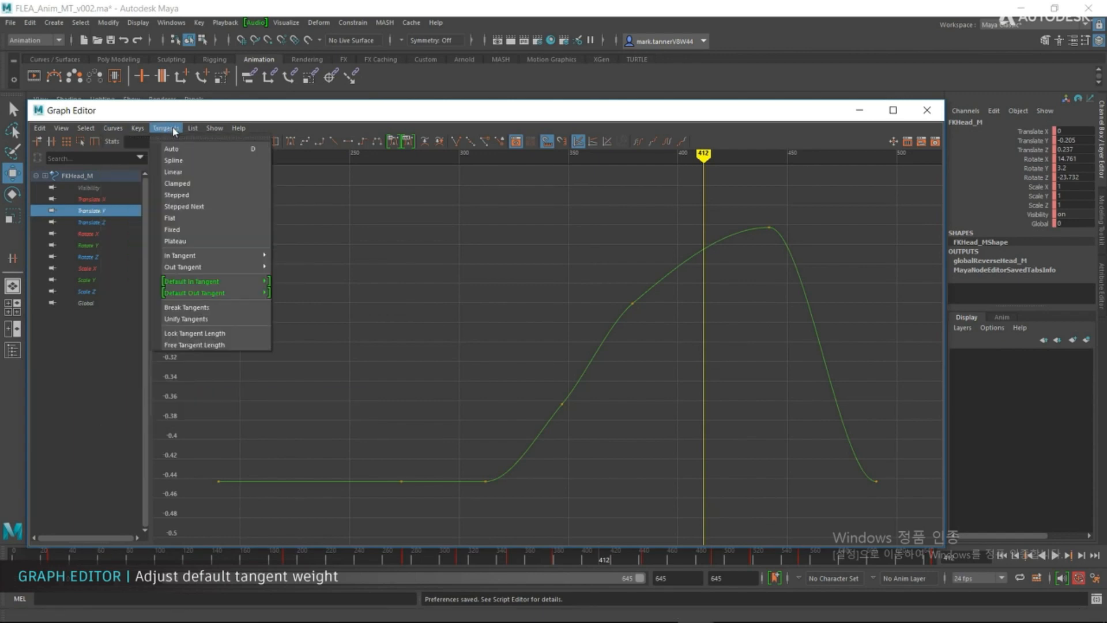
{"action": "mouse_move", "coordinate": [231, 283]}
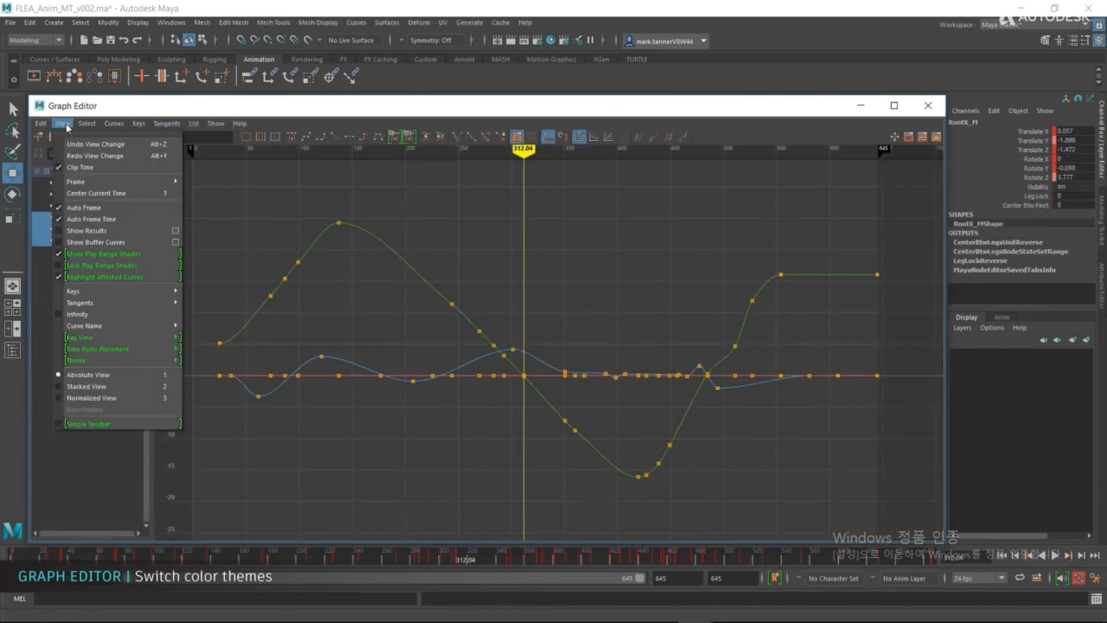
Try the Light and TRS Distinct themes in the Graph Editor and switch to the Classic theme.
{"action": "mouse_move", "coordinate": [81, 360]}
{"action": "left_click", "coordinate": [277, 354]}
{"action": "left_click", "coordinate": [81, 294]}
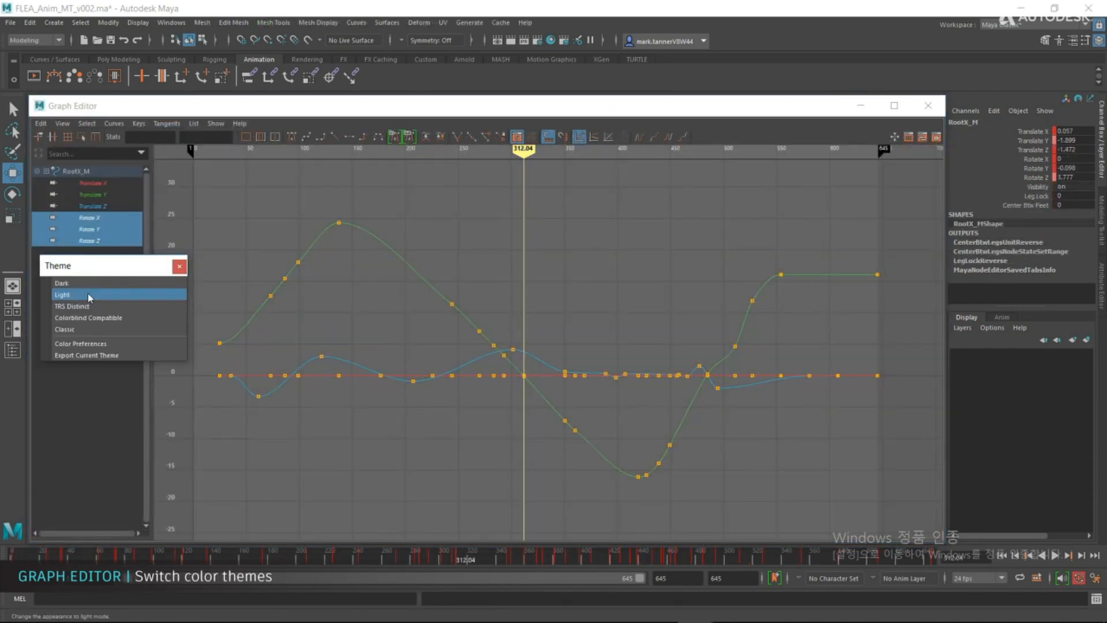
{"action": "left_click", "coordinate": [106, 306]}
{"action": "left_click", "coordinate": [96, 331]}
View the Graph Editor color preferences and close them.
{"action": "left_click", "coordinate": [95, 344]}
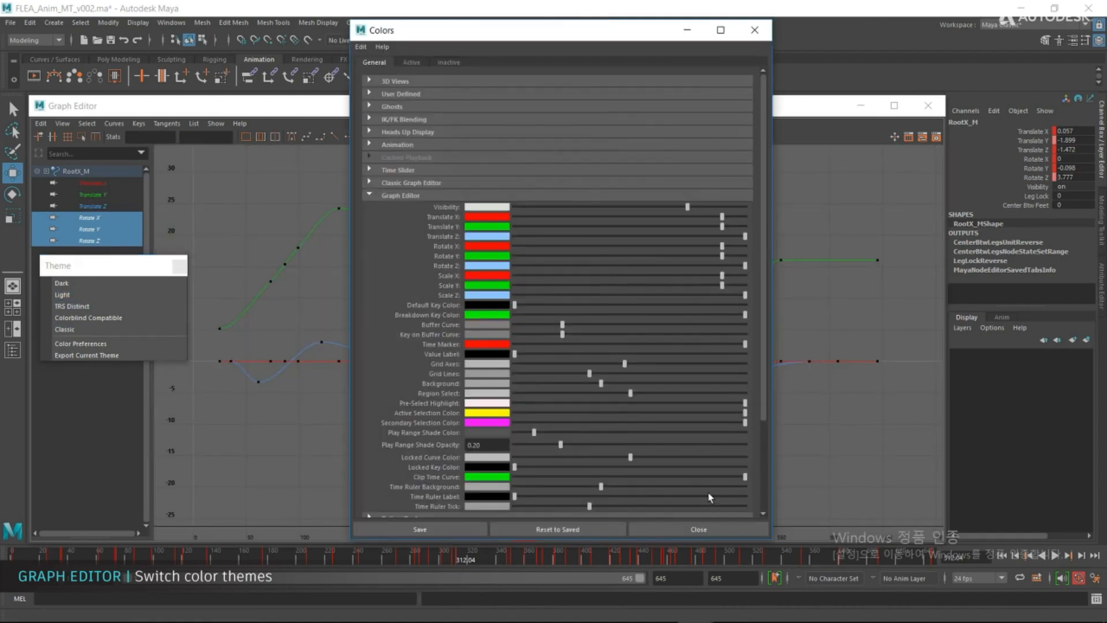
{"action": "left_click", "coordinate": [735, 530]}
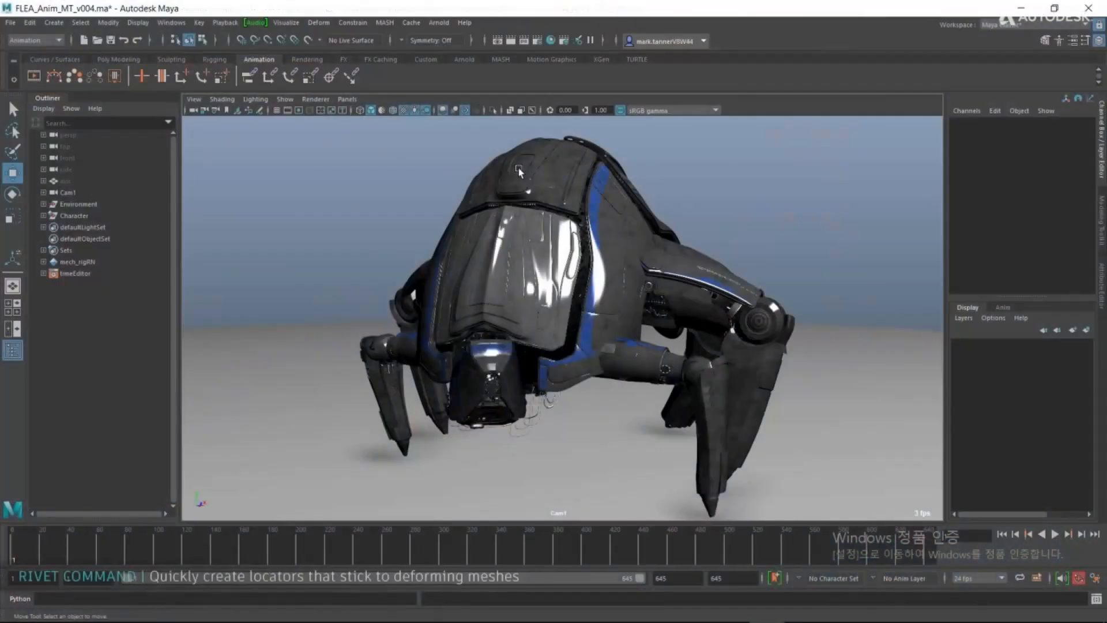
Create a Rivet on a face of the mech's upper shell and scrub through the animation.
{"action": "left_click", "coordinate": [519, 170]}
{"action": "key", "text": "f"}
{"action": "right_click_drag", "start_coordinate": [543, 267], "coordinate": [562, 293]}
{"action": "mouse_move", "coordinate": [595, 328]}
{"action": "left_mouse_down", "text": "alt"}
{"action": "mouse_move", "coordinate": [584, 327]}
{"action": "mouse_move", "coordinate": [605, 327]}
{"action": "left_mouse_up", "text": "alt"}
{"action": "right_click_drag", "start_coordinate": [606, 327], "coordinate": [656, 329], "text": "alt"}
{"action": "left_click", "coordinate": [522, 286]}
{"action": "left_click", "coordinate": [353, 23]}
{"action": "left_click", "coordinate": [404, 123]}
{"action": "left_click_drag", "start_coordinate": [69, 546], "coordinate": [372, 537]}
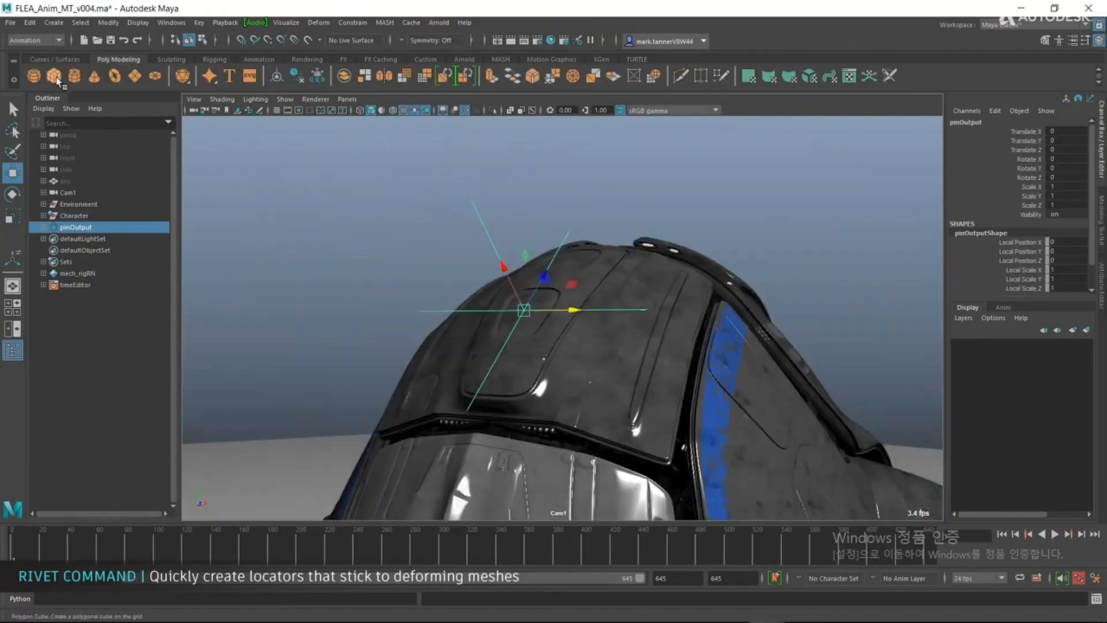
Create a polygon cube and play the mech animation.
{"action": "left_click", "coordinate": [54, 76]}
{"action": "key", "text": "alt+v"}
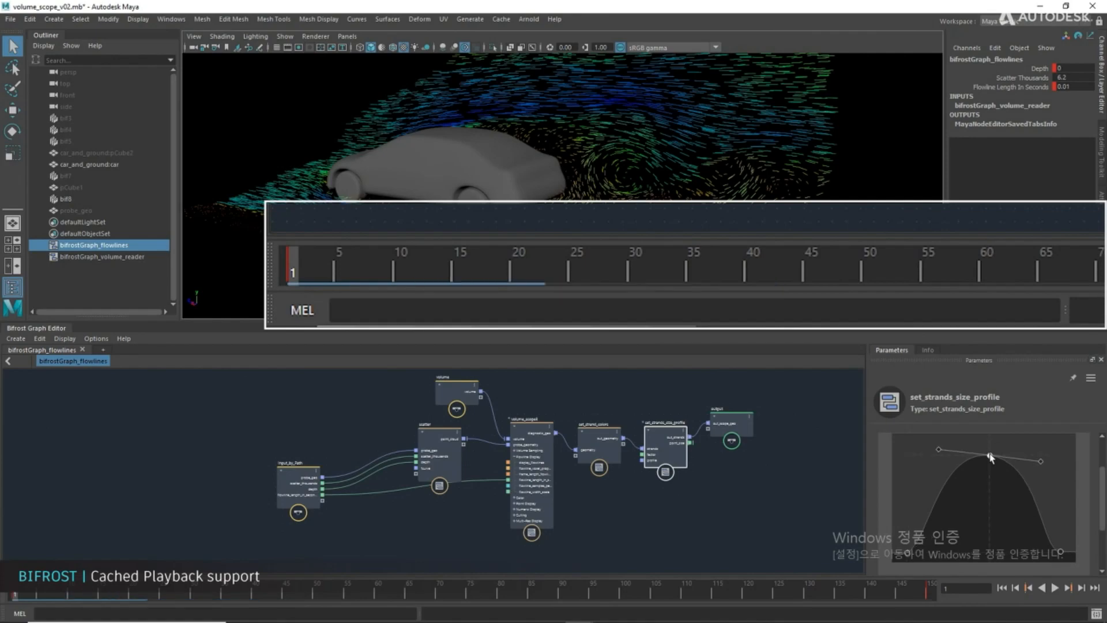
Adjust the size profile curve of the set_strands_size_profile node and play the flowline simulation.
{"action": "left_click_drag", "start_coordinate": [1038, 459], "coordinate": [1039, 455]}
{"action": "left_click", "coordinate": [1055, 587]}
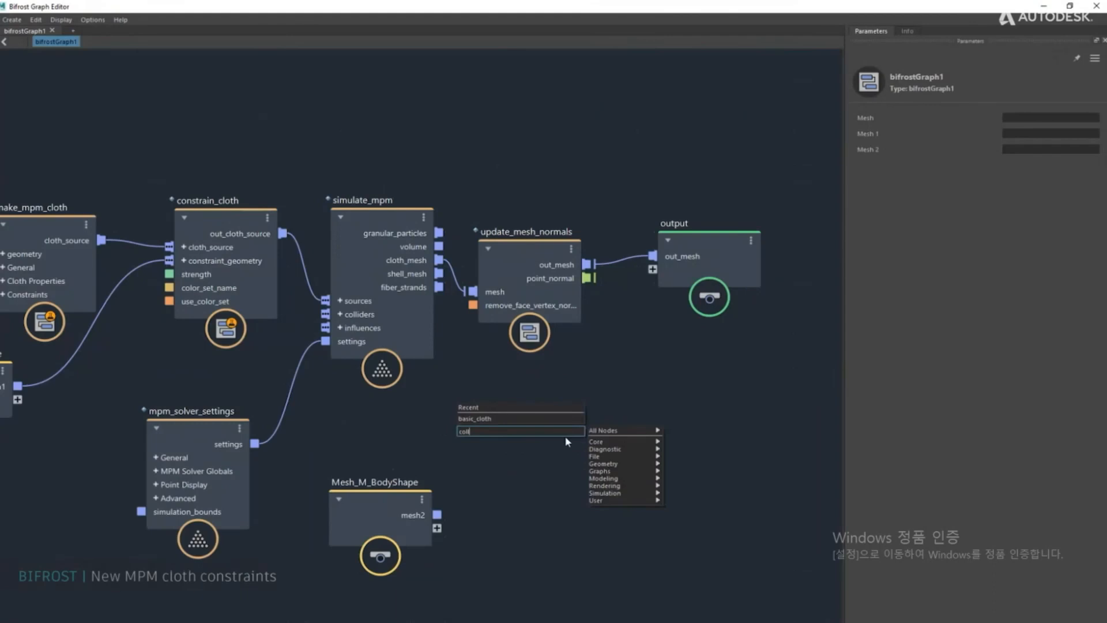
Add a collider node to the cloth graph and connect the Mesh_M_BodyShape mesh to it.
{"action": "key", "text": "Return"}
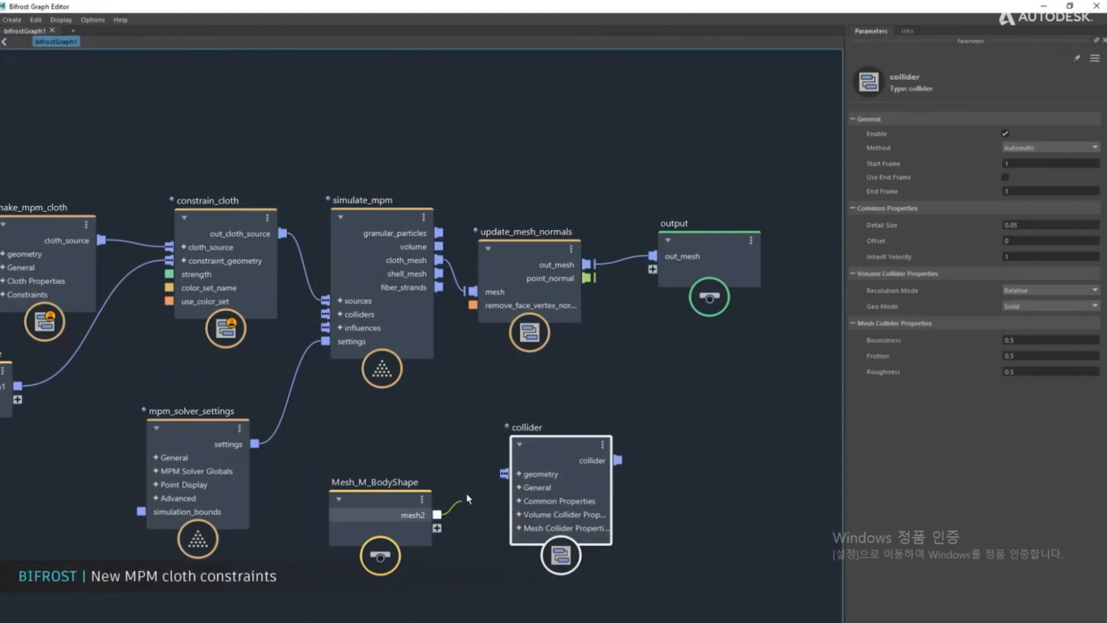
{"action": "scroll", "coordinate": [708, 416], "scroll_direction": "down", "scroll_amount": 4}
{"action": "left_click_drag", "start_coordinate": [688, 411], "coordinate": [449, 532]}
{"action": "left_click_drag", "start_coordinate": [616, 470], "coordinate": [557, 500]}
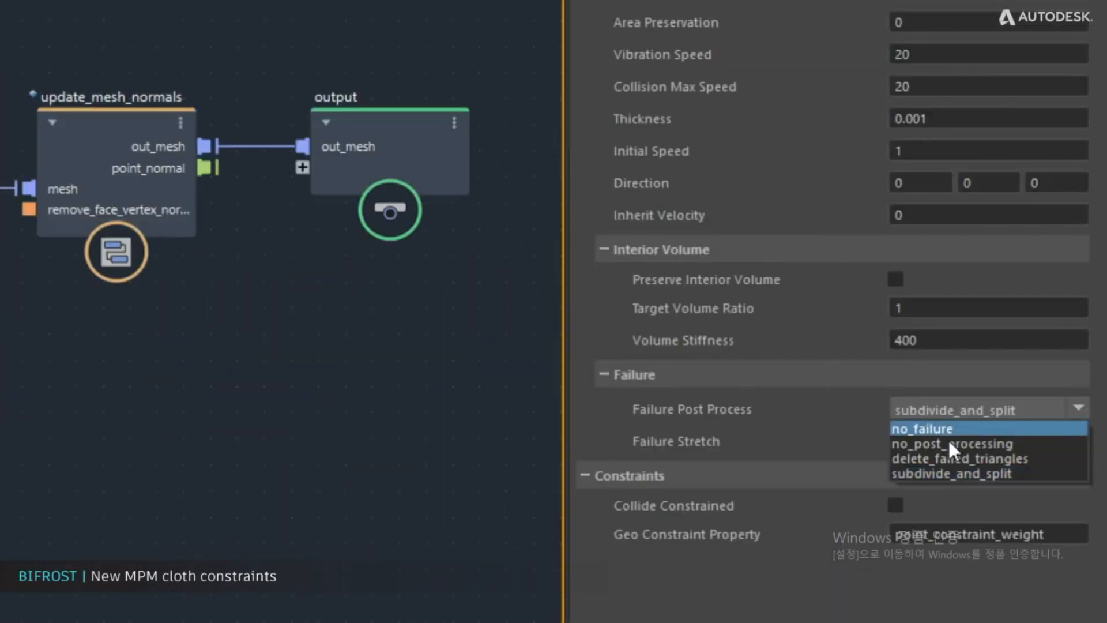
Choose the Failure Post Process option for the MPM cloth.
{"action": "left_click", "coordinate": [939, 468]}
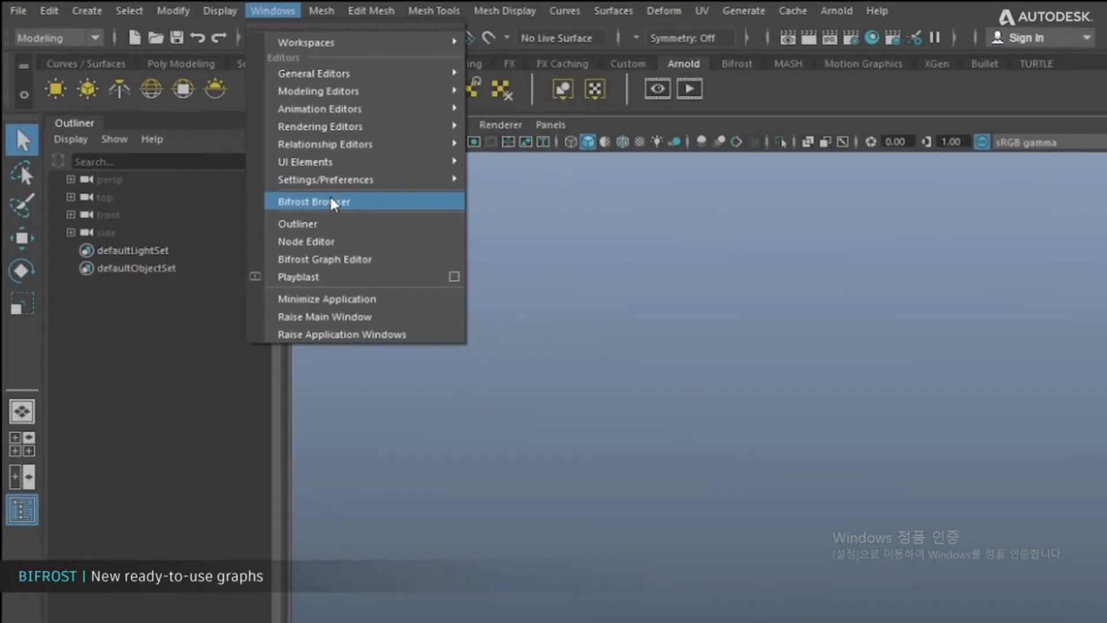
Open the Bifrost Browser and look through the Particles graphs.
{"action": "left_click", "coordinate": [211, 127]}
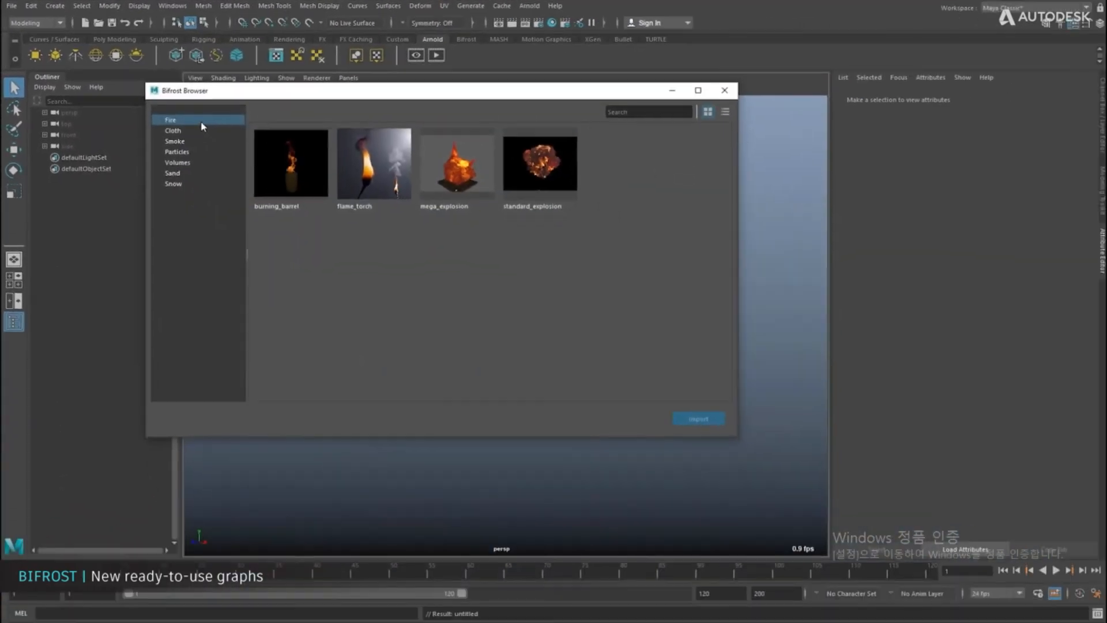
{"action": "left_click", "coordinate": [177, 152]}
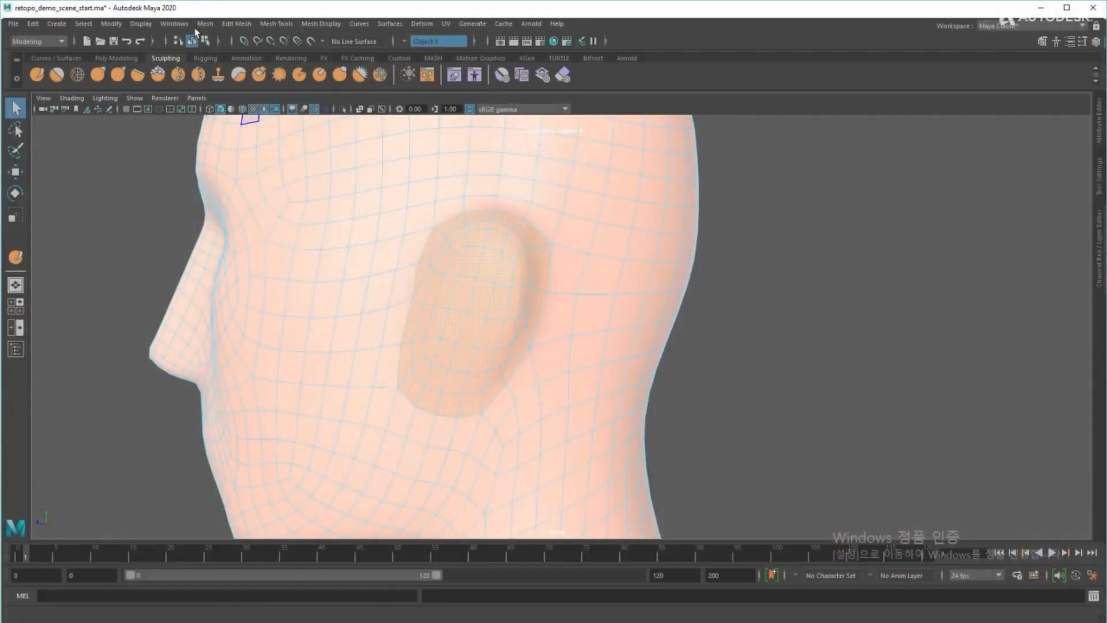
Remesh the selected ear faces on the side of the head model.
{"action": "left_click", "coordinate": [205, 23]}
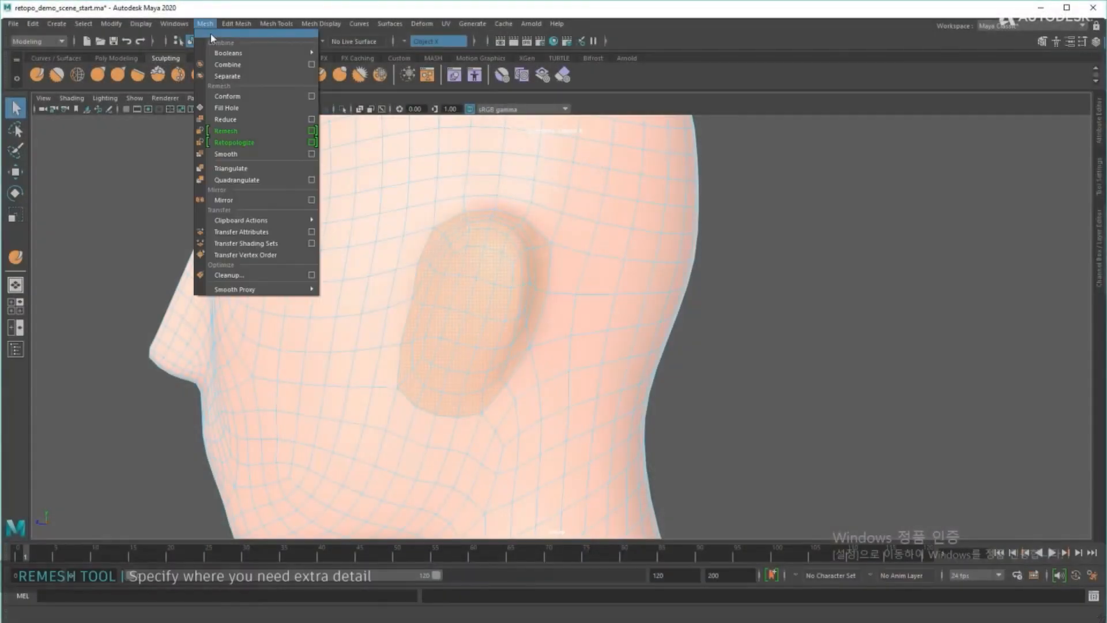
{"action": "left_click", "coordinate": [273, 133]}
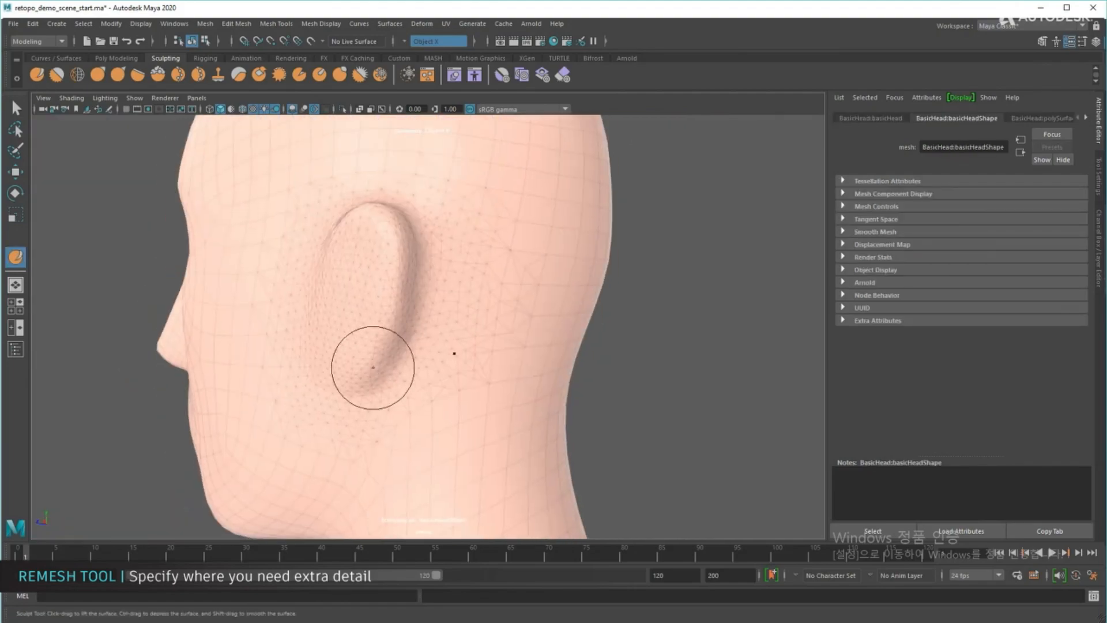
{"action": "middle_click_drag", "start_coordinate": [364, 447], "coordinate": [340, 291], "text": "alt"}
{"action": "left_click_drag", "start_coordinate": [340, 291], "coordinate": [389, 261], "text": "alt"}
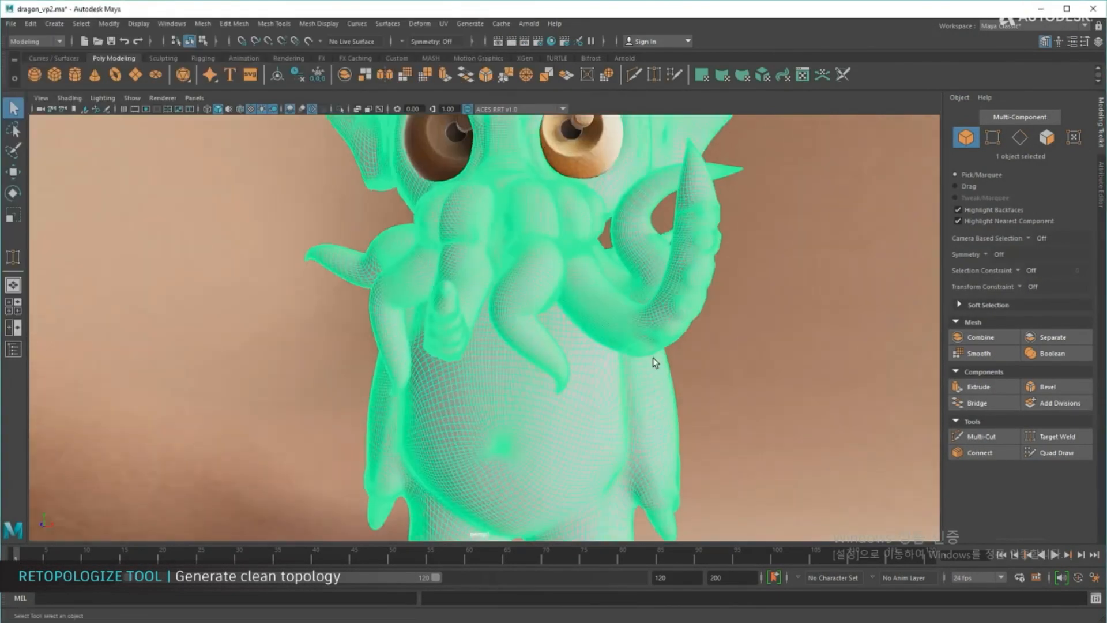
{"action": "left_click_drag", "start_coordinate": [655, 362], "coordinate": [549, 408], "text": "alt"}
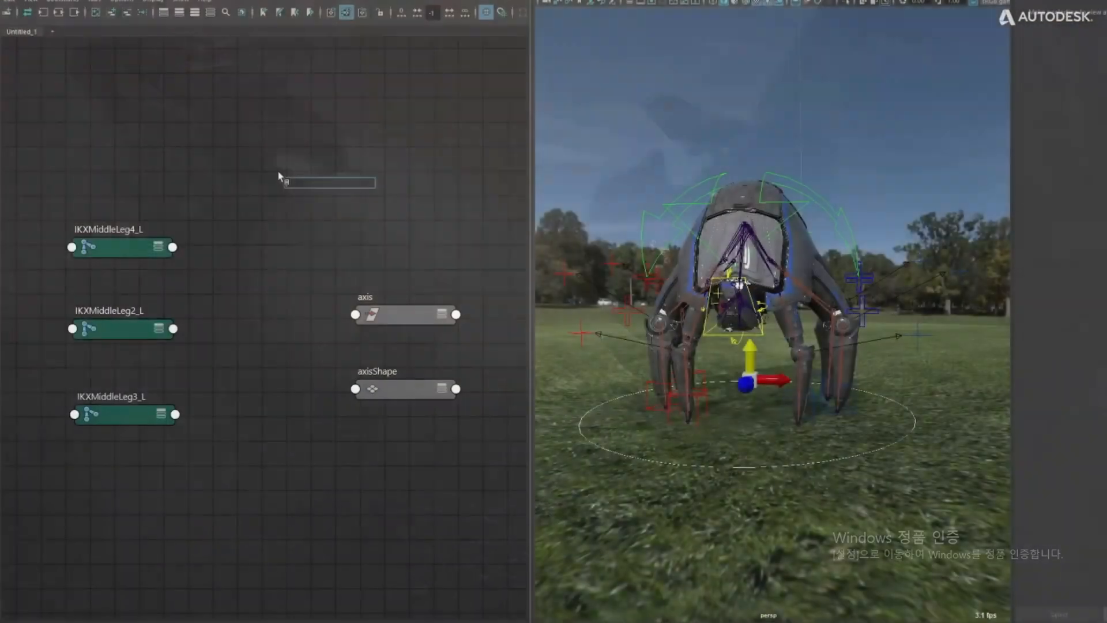
Add a blendMatrix node and connect the world matrix of IKXMiddleLeg4_L to its inputMatrix.
{"action": "type", "text": "blend"}
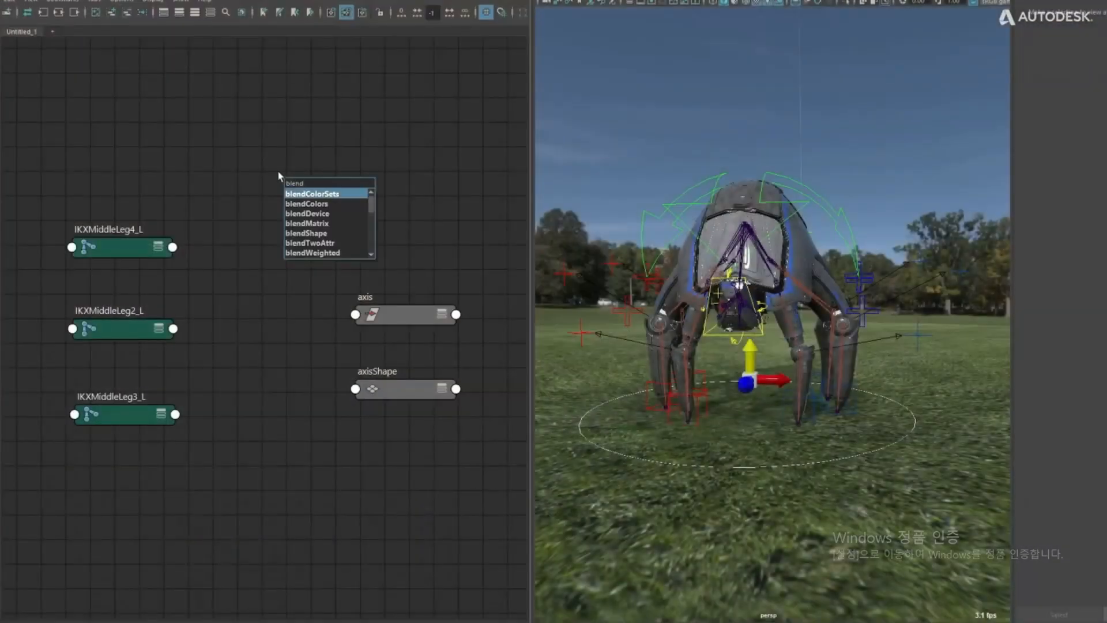
{"action": "left_click", "coordinate": [326, 189]}
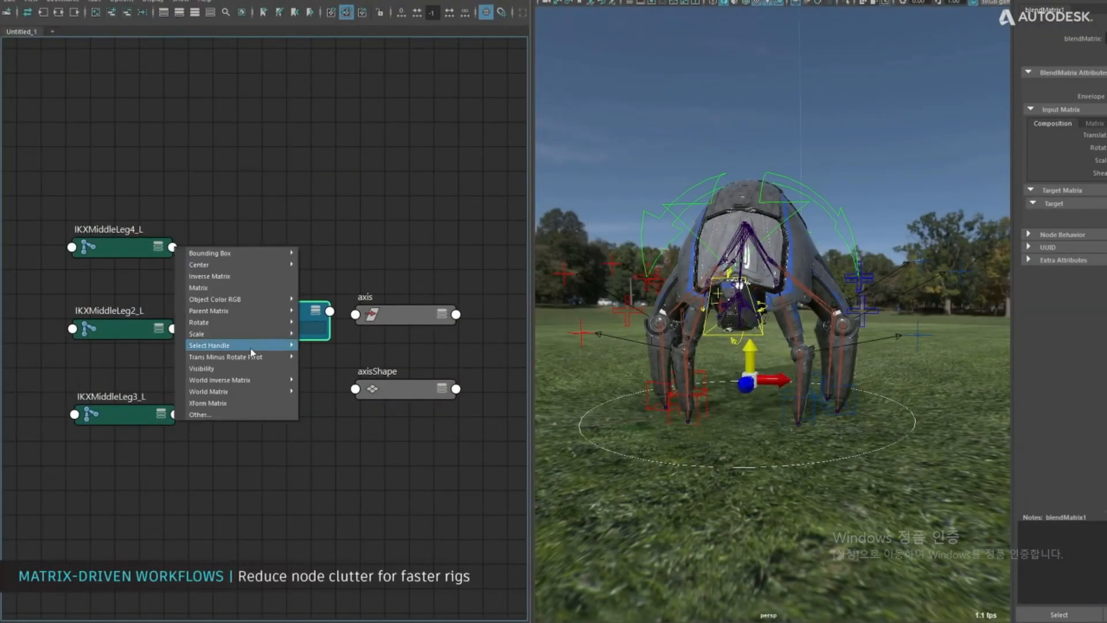
{"action": "mouse_move", "coordinate": [248, 392]}
{"action": "left_click", "coordinate": [323, 392]}
{"action": "left_click", "coordinate": [230, 311]}
{"action": "left_click", "coordinate": [238, 314]}
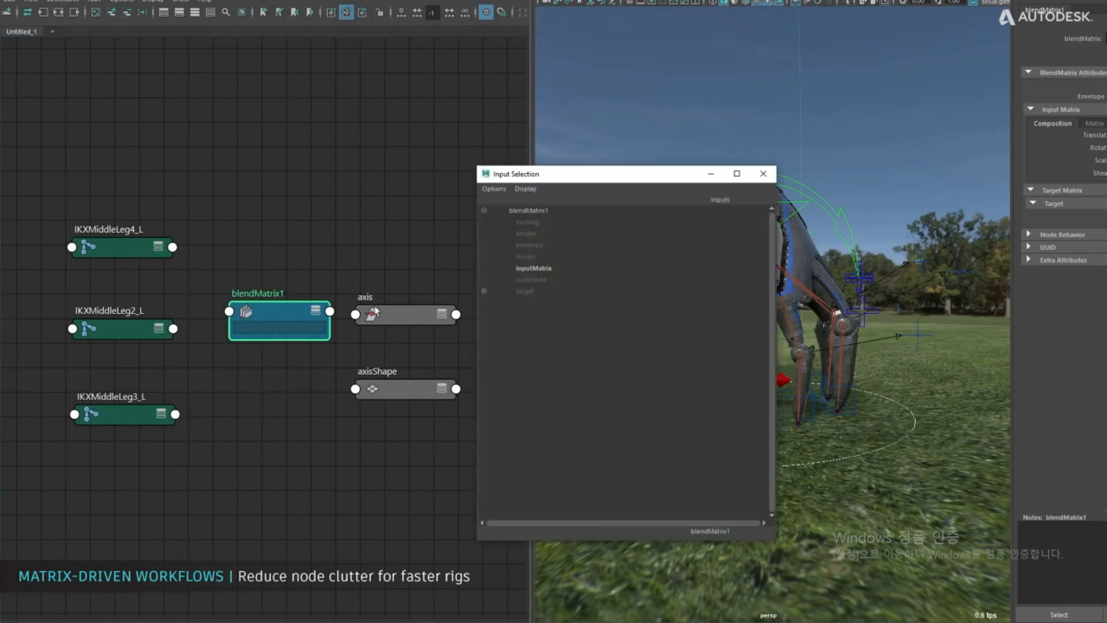
{"action": "left_click", "coordinate": [536, 268]}
Connect the IKXMiddleLeg2_L and IKXMiddleLeg3_L joints to the target inputs of the blendMatrix1 node.
{"action": "left_click", "coordinate": [133, 329]}
{"action": "left_click", "coordinate": [271, 312]}
{"action": "left_click", "coordinate": [173, 329]}
{"action": "left_click", "coordinate": [229, 450]}
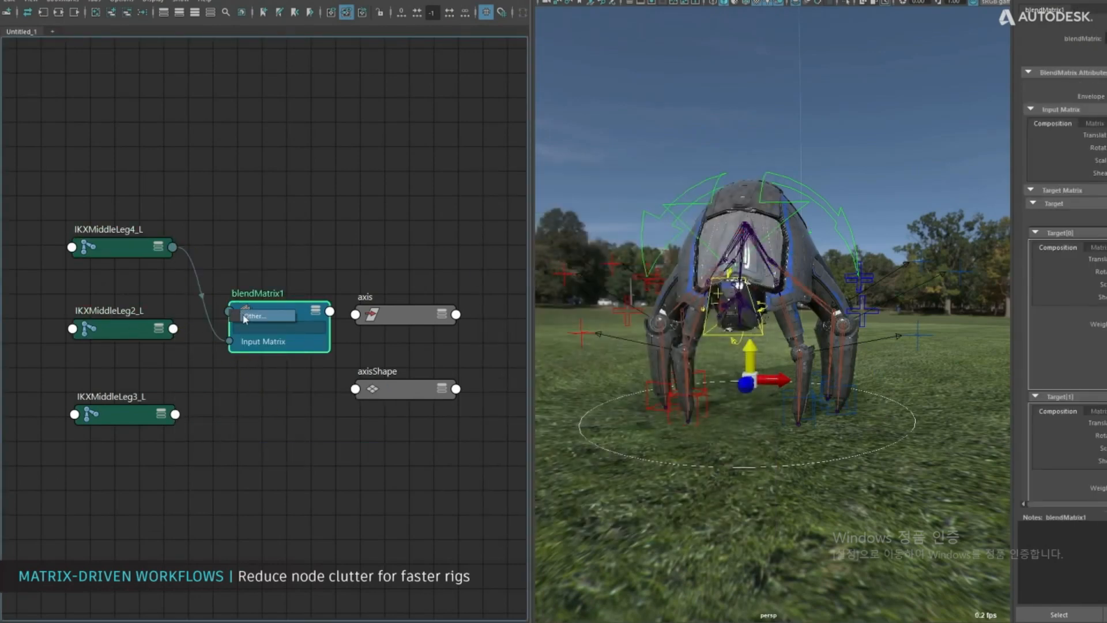
{"action": "left_click", "coordinate": [245, 317]}
{"action": "left_click", "coordinate": [176, 414]}
{"action": "left_click", "coordinate": [279, 532]}
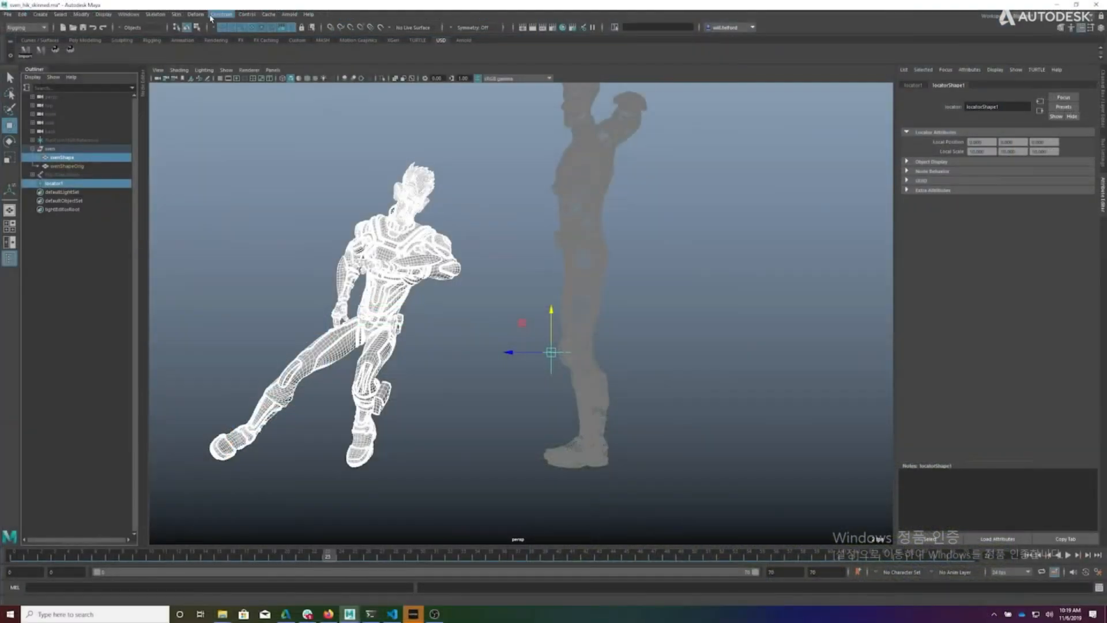
Create a Proximity Pin on the posed character mesh with New Locator output and Edge mode.
{"action": "left_click", "coordinate": [305, 167]}
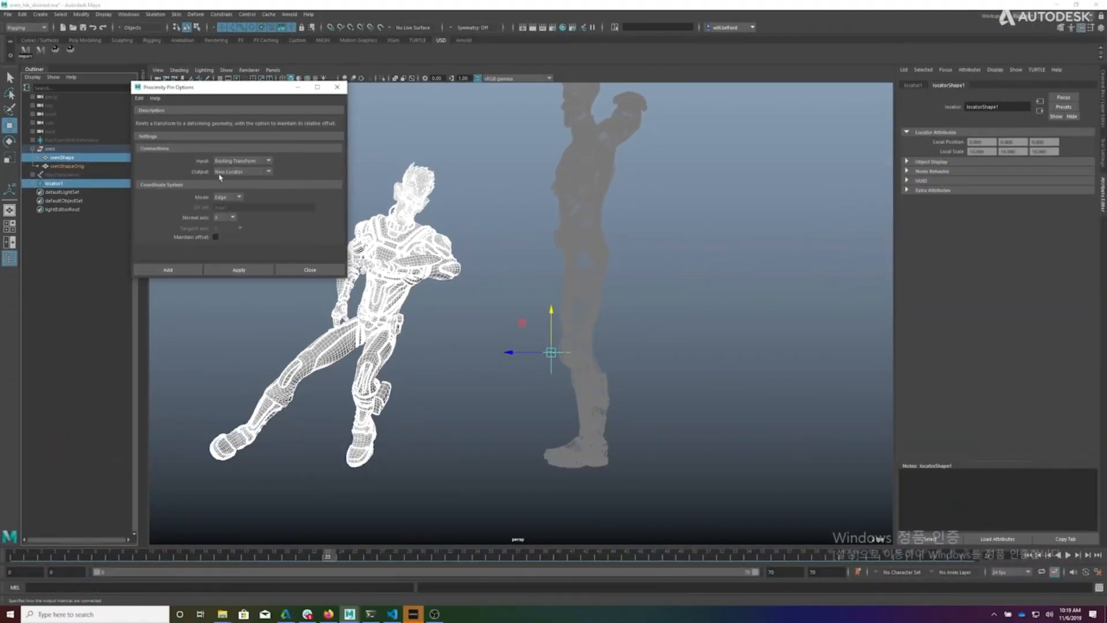
{"action": "left_click", "coordinate": [239, 269]}
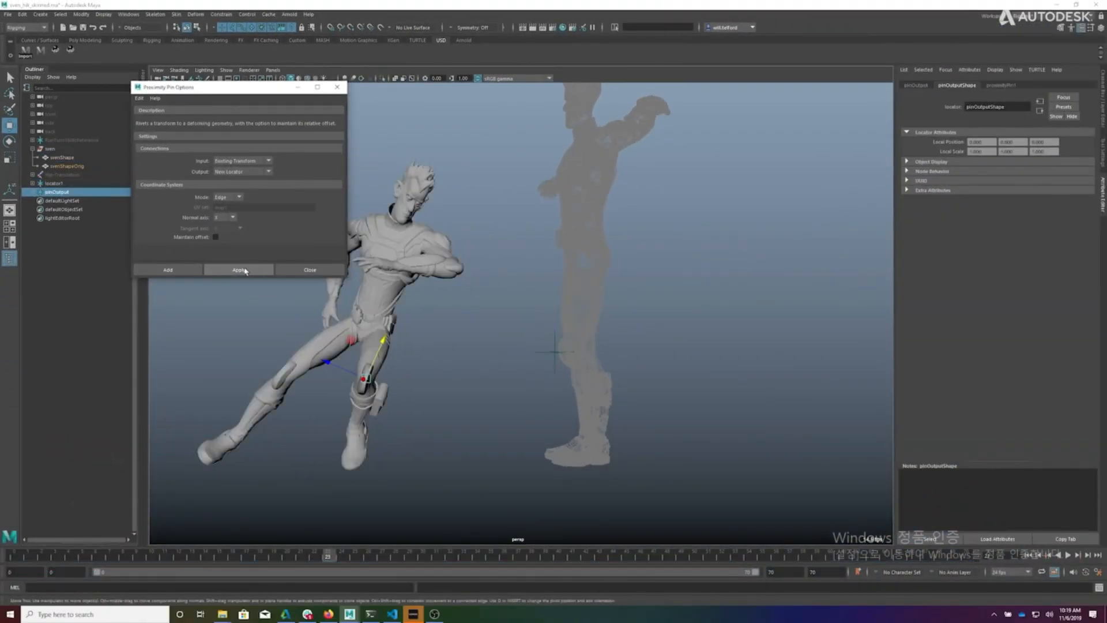
{"action": "left_click", "coordinate": [309, 269]}
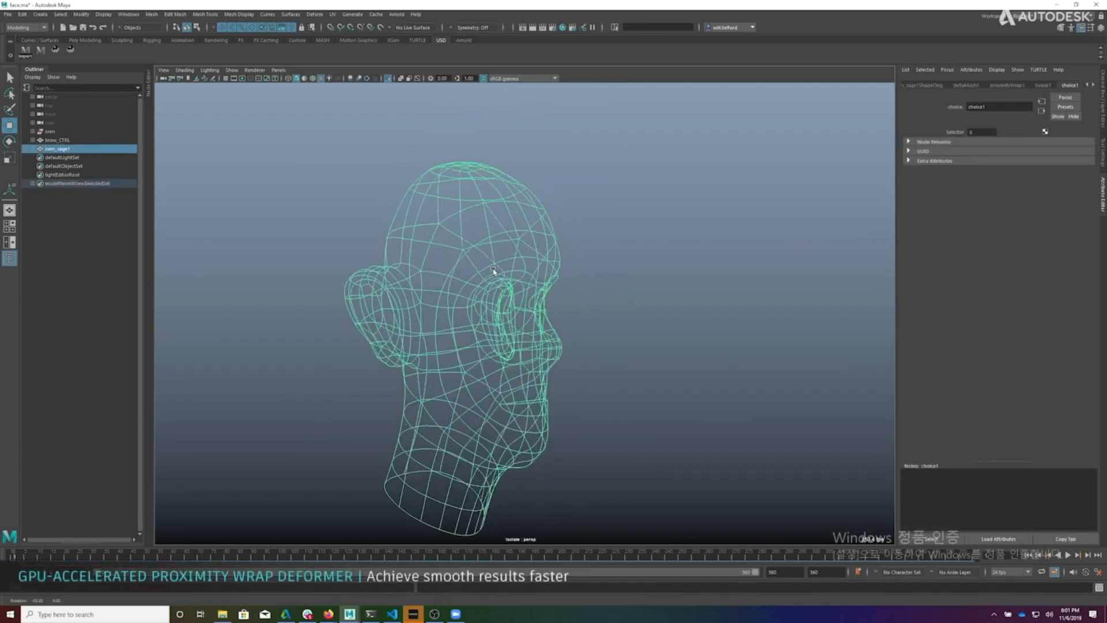
Show the full head model instead of the isolated cage and adjust the height of the brow_CTRL control.
{"action": "left_click_drag", "start_coordinate": [493, 270], "coordinate": [398, 272], "text": "alt"}
{"action": "key", "text": "ctrl+1"}
{"action": "left_click_drag", "start_coordinate": [448, 230], "coordinate": [474, 224], "text": "alt"}
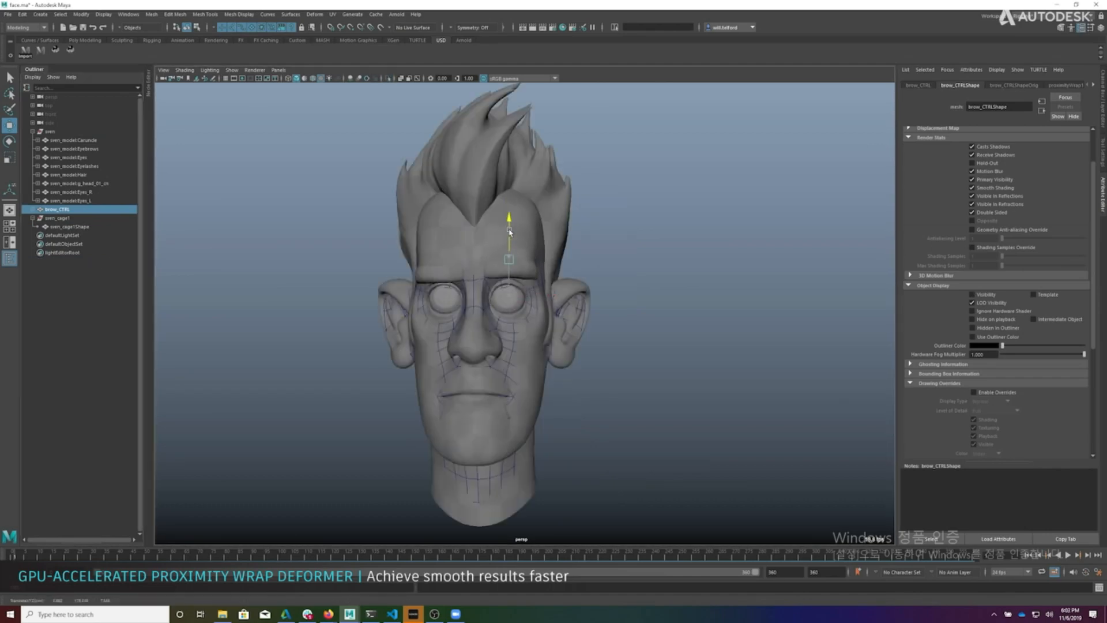
{"action": "mouse_move", "coordinate": [510, 232]}
{"action": "left_mouse_down"}
{"action": "mouse_move", "coordinate": [510, 242]}
{"action": "mouse_move", "coordinate": [508, 231]}
{"action": "left_mouse_up"}
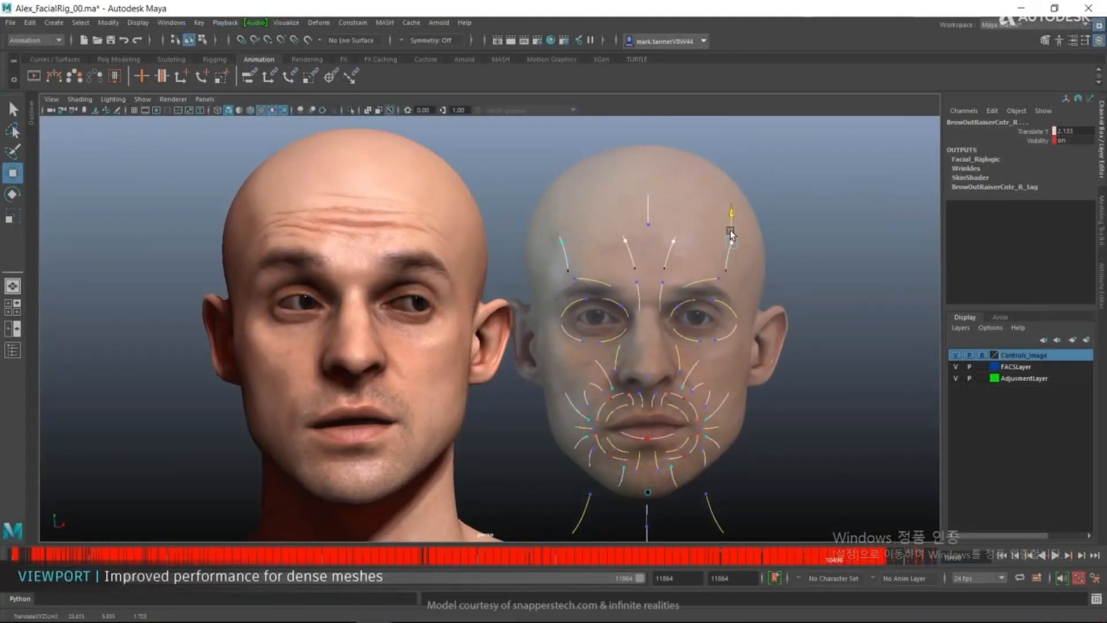
Try moving the outer brow raiser control, undo it, and pull the brow control above the eye downward.
{"action": "left_click_drag", "start_coordinate": [731, 234], "coordinate": [726, 227]}
{"action": "key", "text": "ctrl+z"}
{"action": "left_click", "coordinate": [648, 223]}
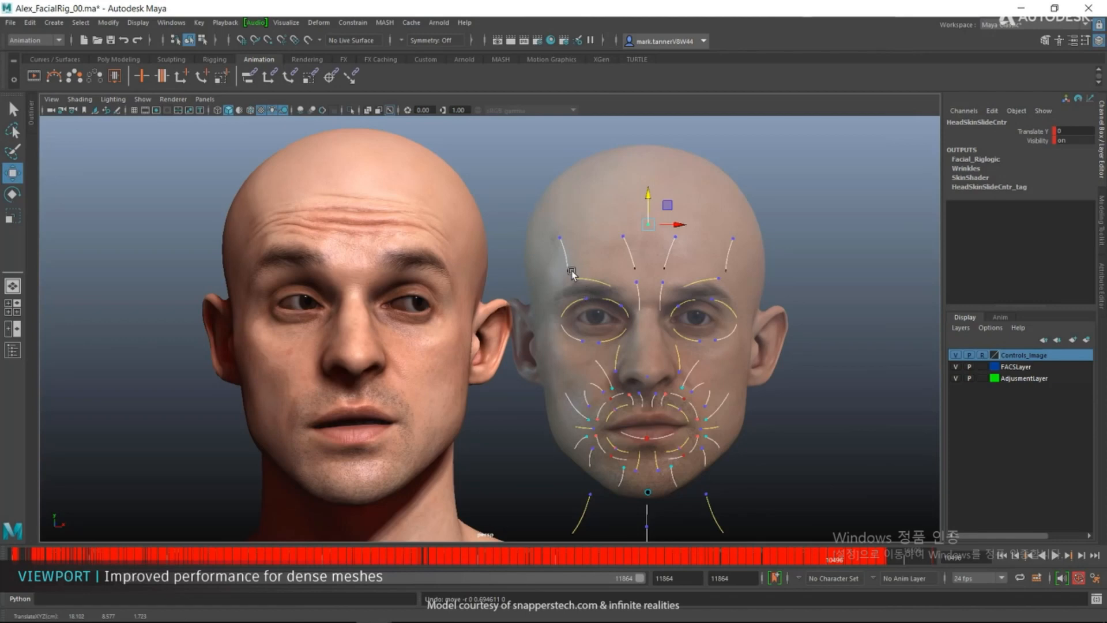
{"action": "left_click", "coordinate": [719, 279]}
{"action": "left_click_drag", "start_coordinate": [720, 247], "coordinate": [707, 288]}
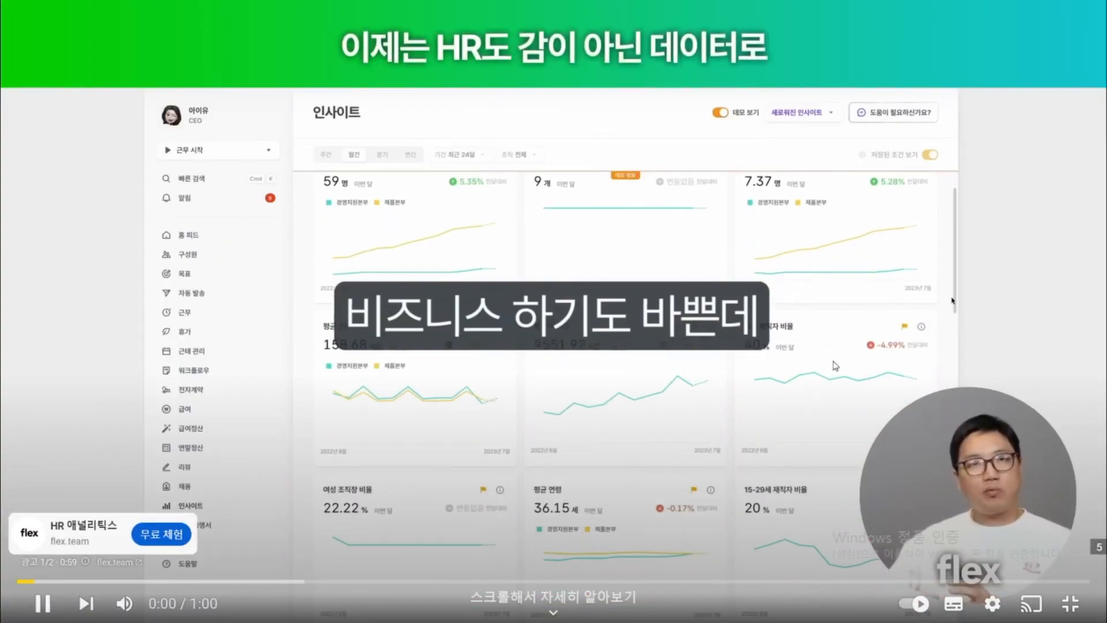
Leave the full-screen video and switch from the browser to Maya 2024.
{"action": "key", "text": "Escape"}
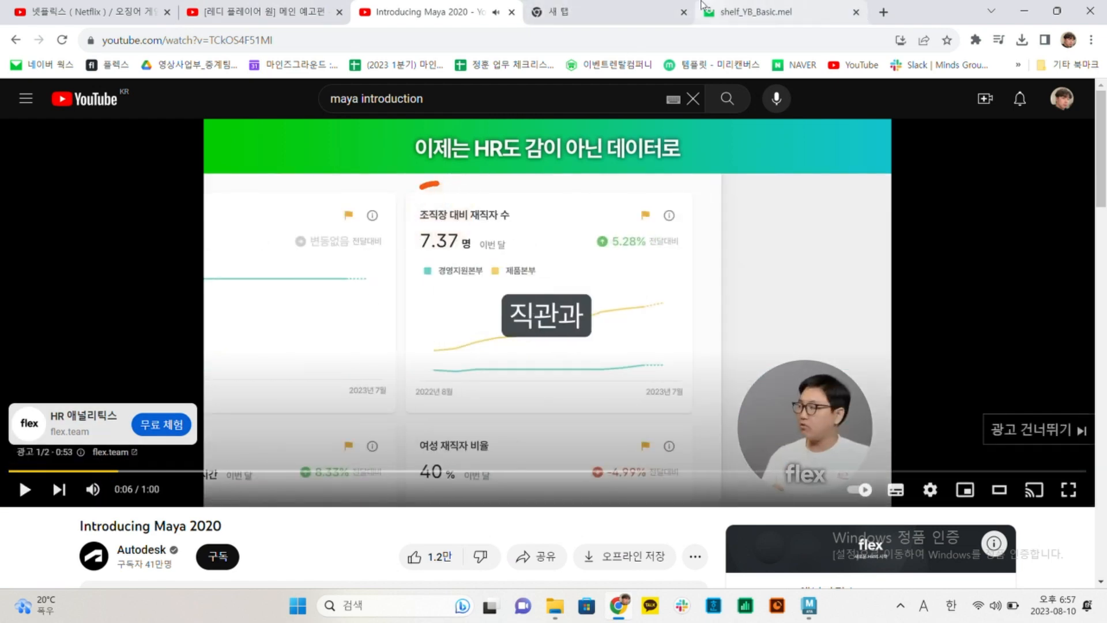
{"action": "left_click", "coordinate": [648, 6]}
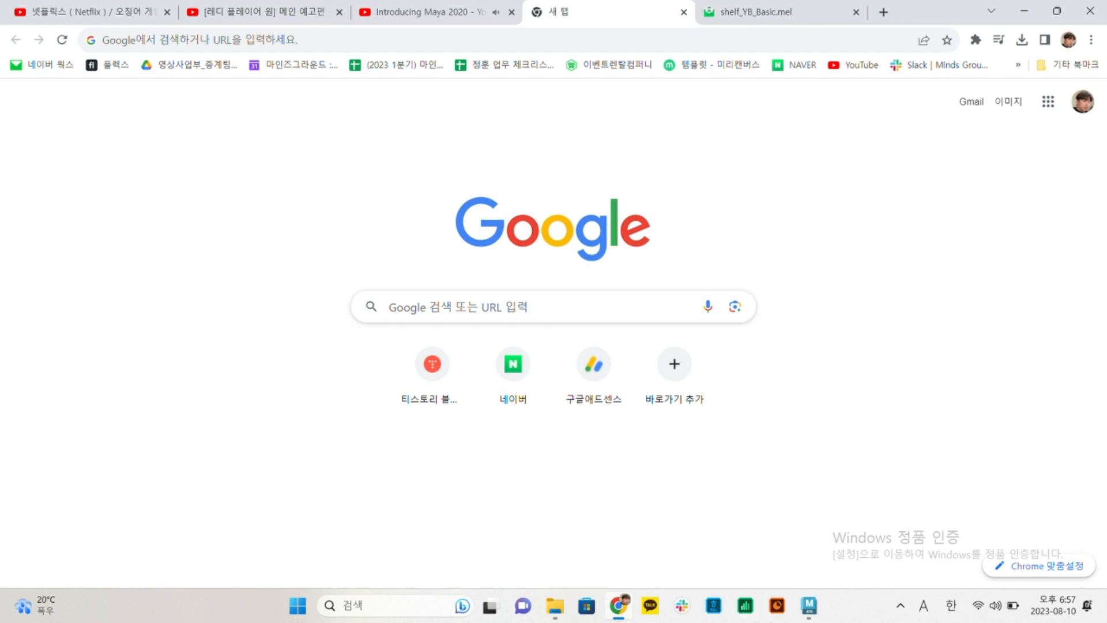
{"action": "left_click", "coordinate": [808, 605]}
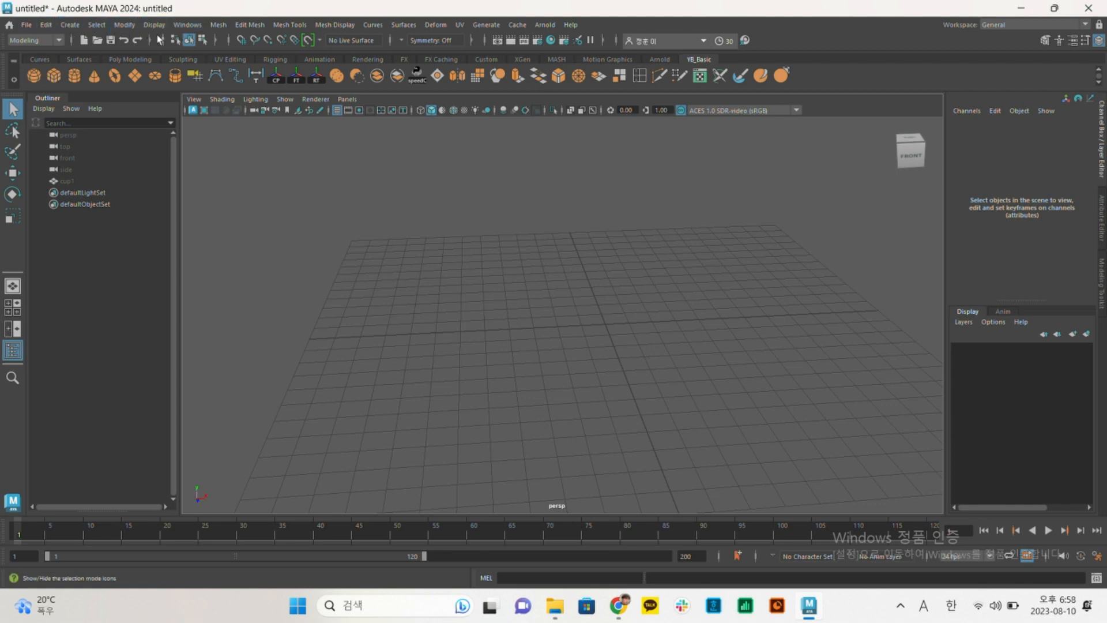
Switch the menu set through Rigging, Animation, FX and Rendering, and return to Modeling.
{"action": "left_click", "coordinate": [60, 41]}
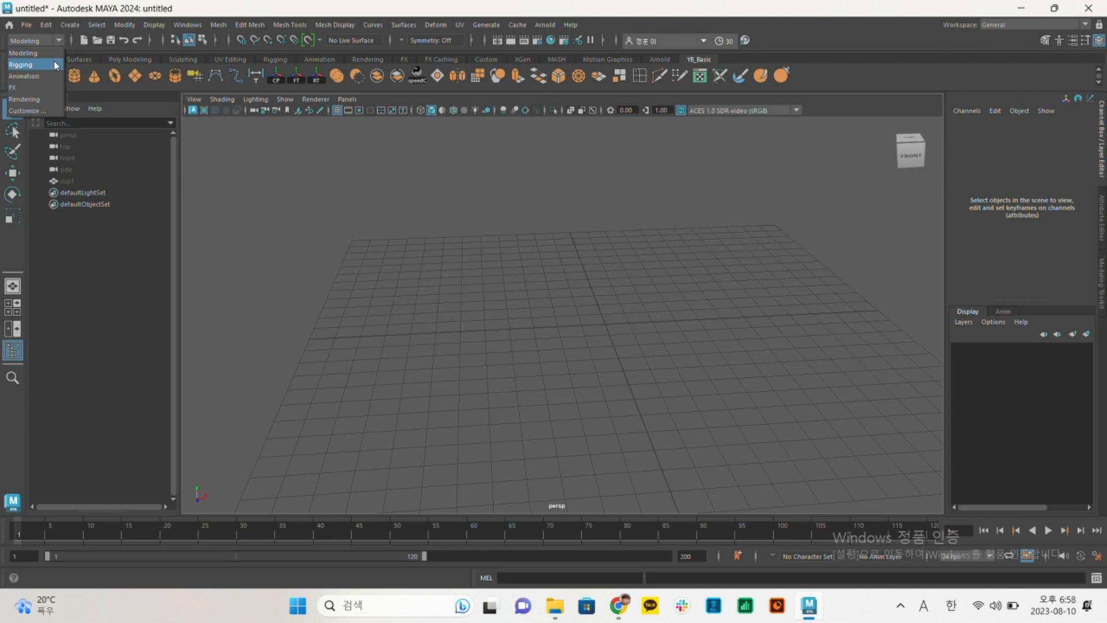
{"action": "left_click", "coordinate": [56, 65]}
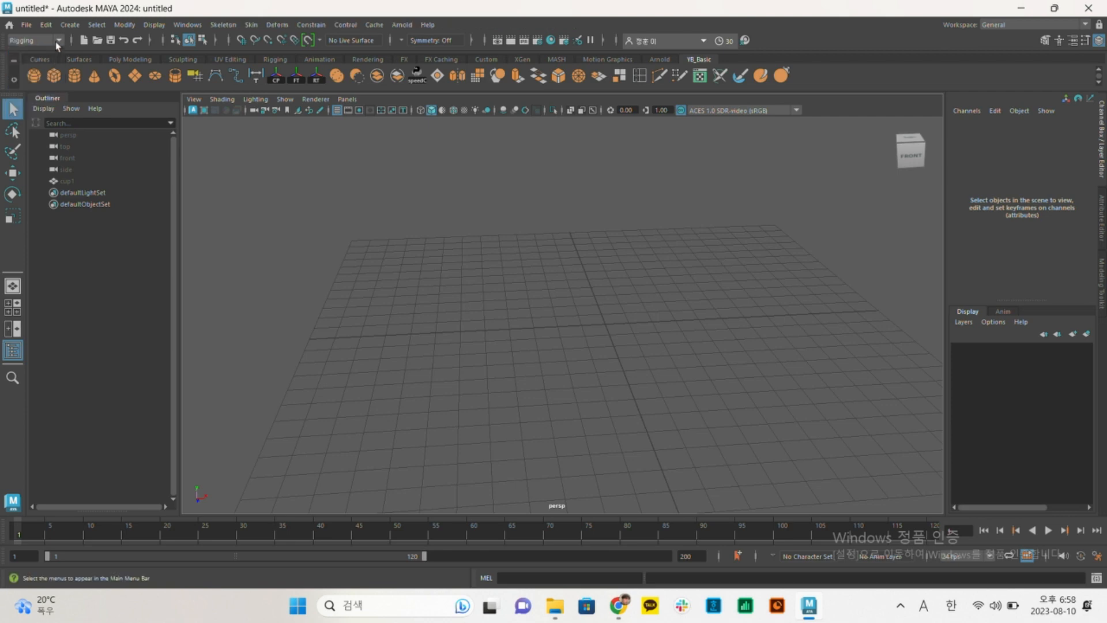
{"action": "left_click", "coordinate": [60, 40]}
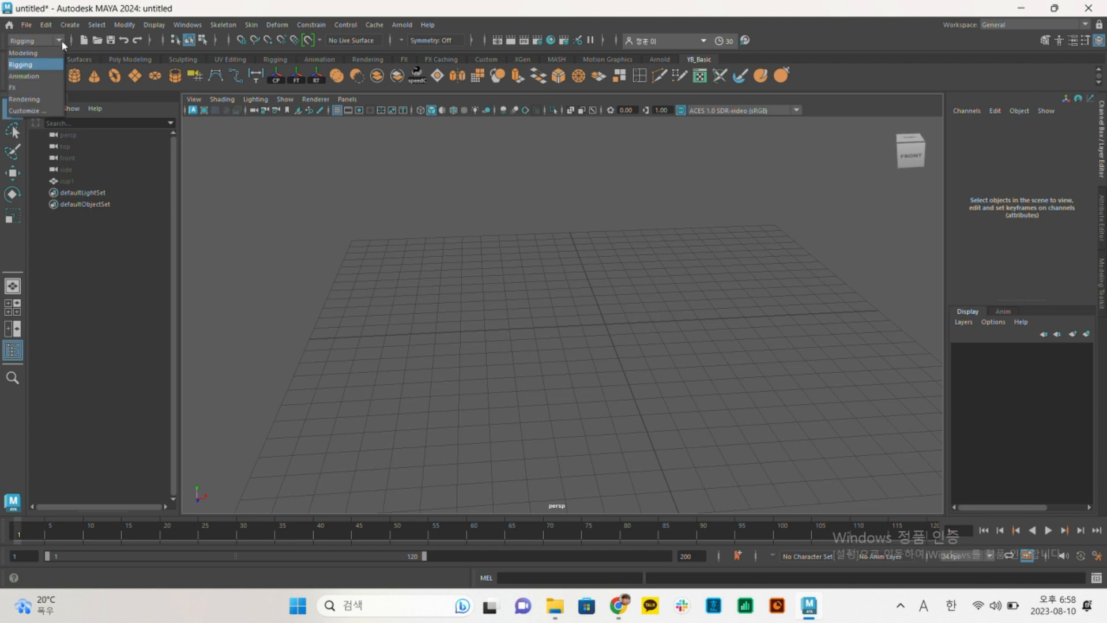
{"action": "left_click", "coordinate": [53, 75]}
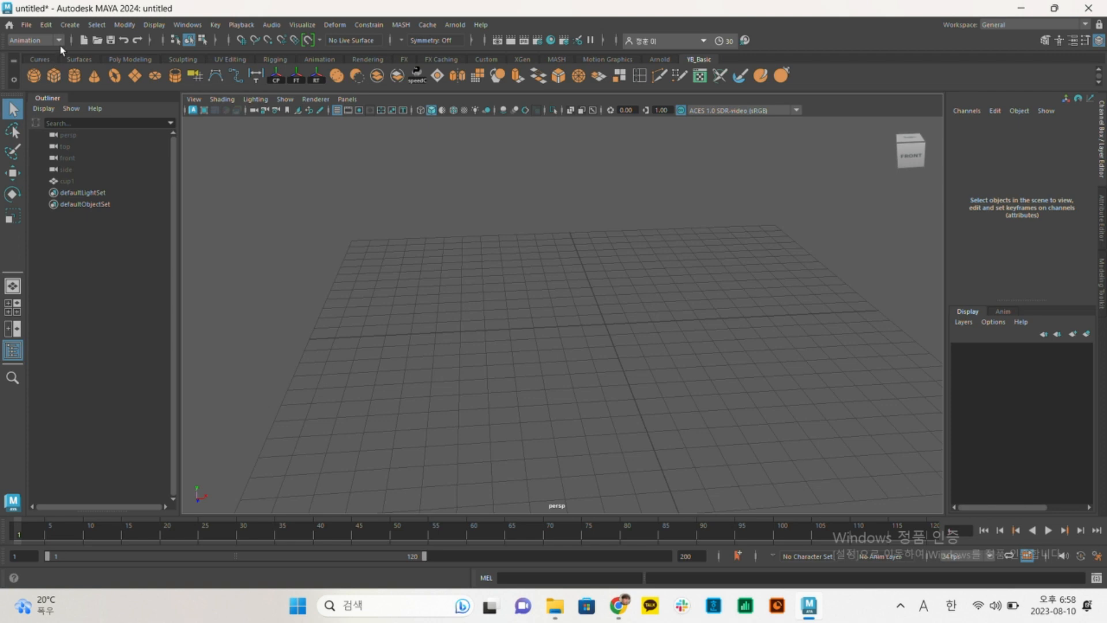
{"action": "left_click", "coordinate": [60, 42]}
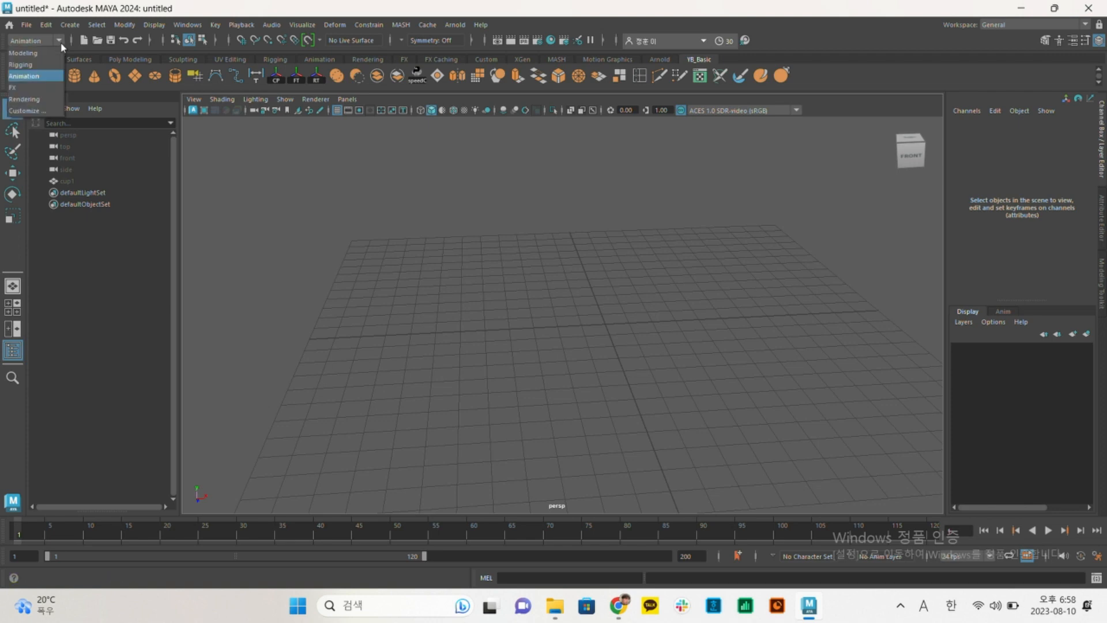
{"action": "left_click", "coordinate": [46, 87]}
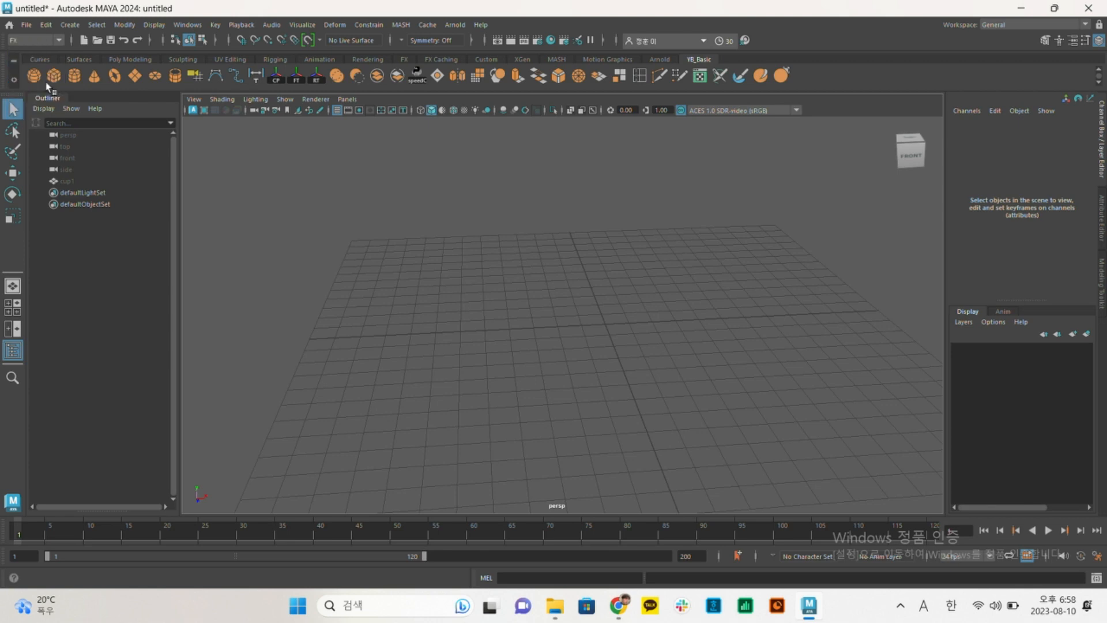
{"action": "left_click", "coordinate": [59, 43]}
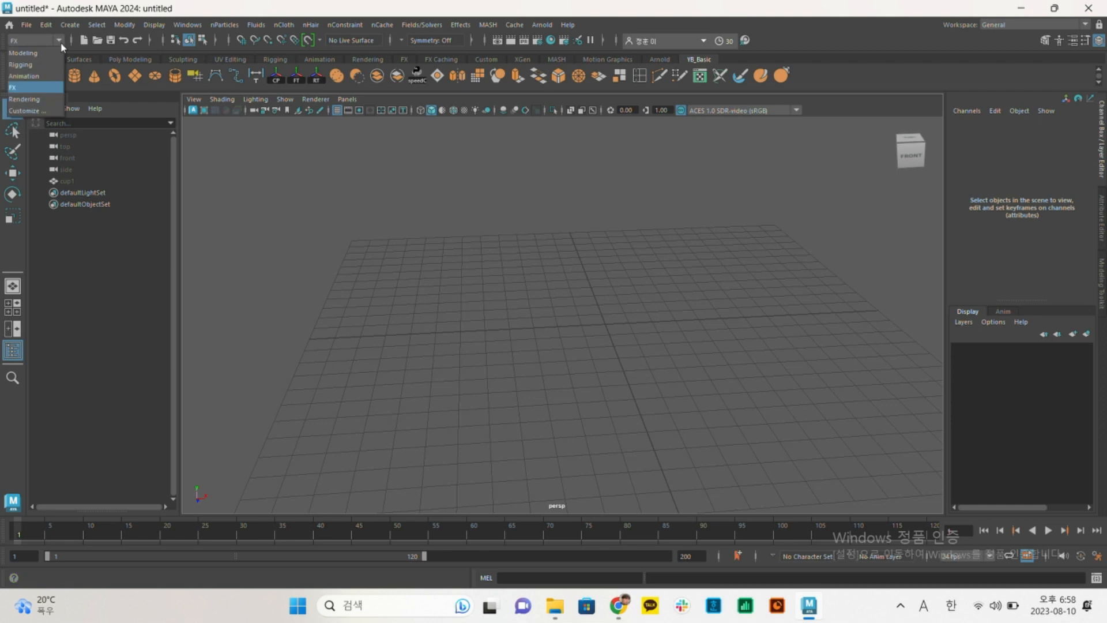
{"action": "left_click", "coordinate": [46, 99]}
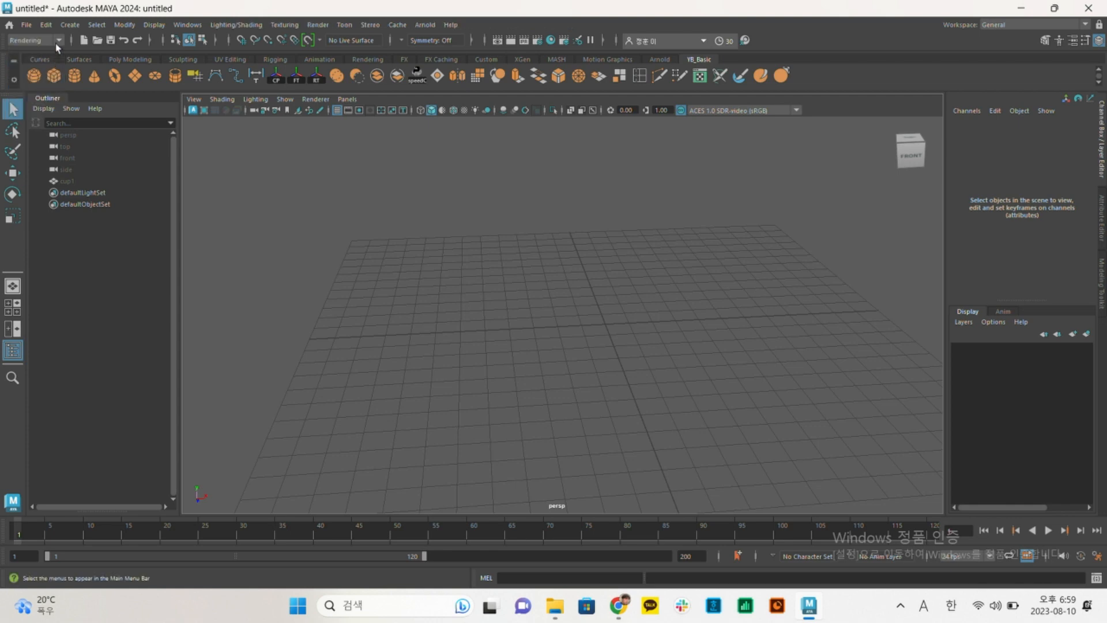
{"action": "left_click", "coordinate": [58, 41]}
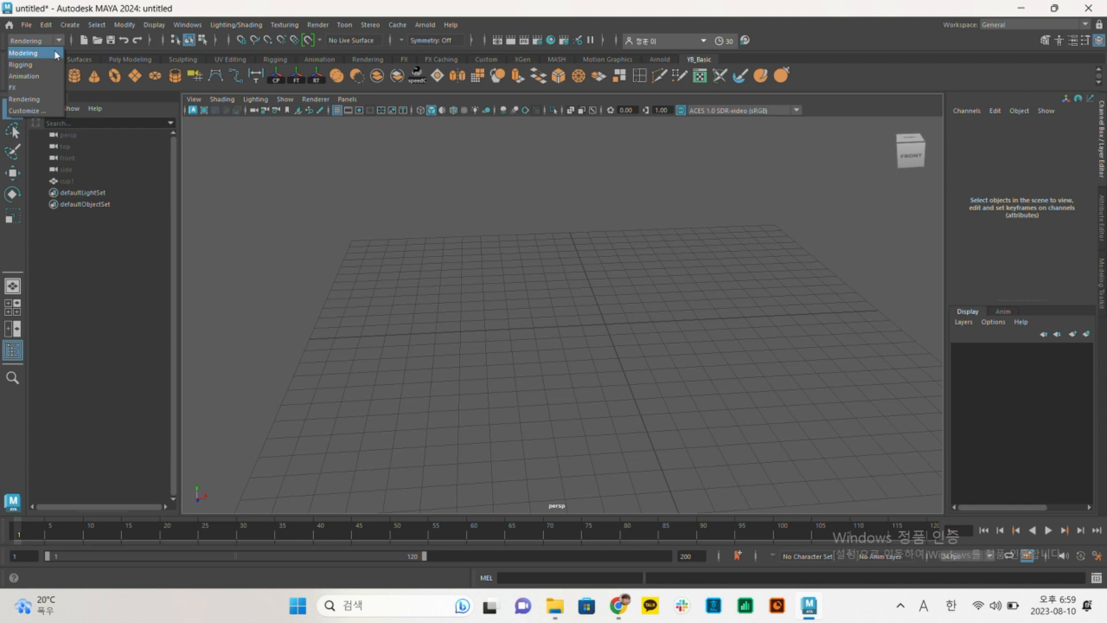
{"action": "left_click", "coordinate": [23, 53]}
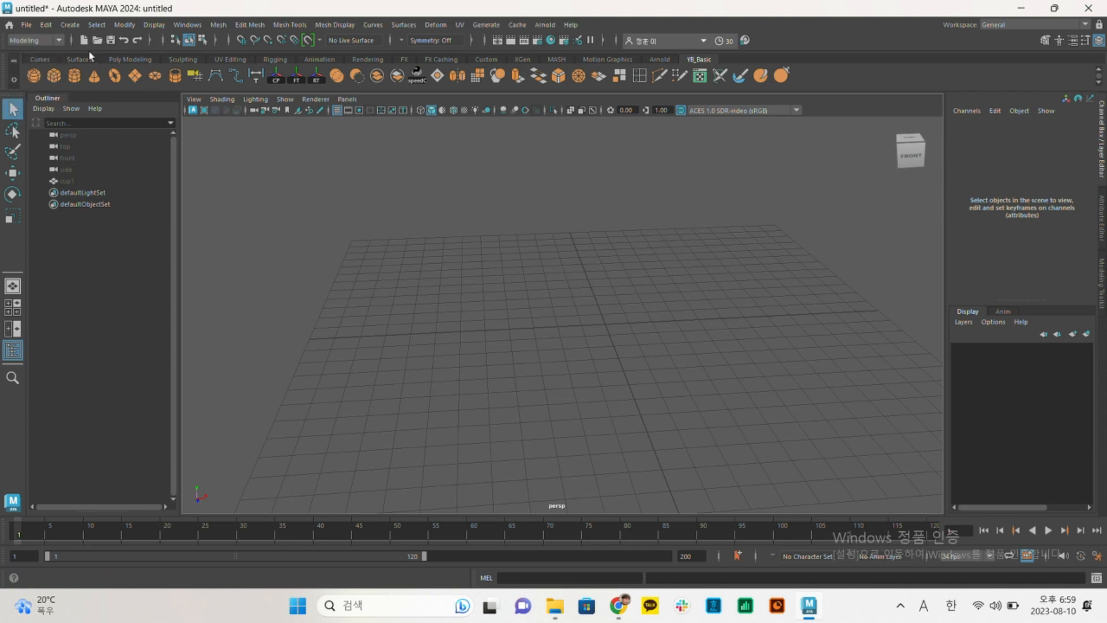
Run through the Rigging, Animation, FX and Rendering menu sets once more, ending on Modeling.
{"action": "left_click", "coordinate": [50, 39]}
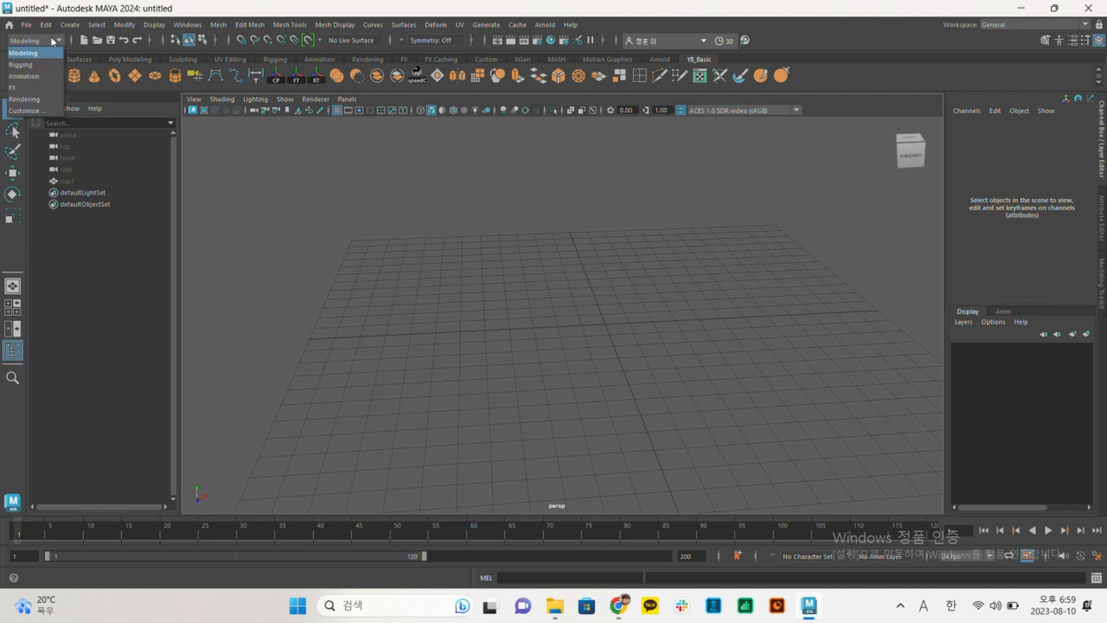
{"action": "left_click", "coordinate": [42, 64]}
{"action": "left_click", "coordinate": [46, 40]}
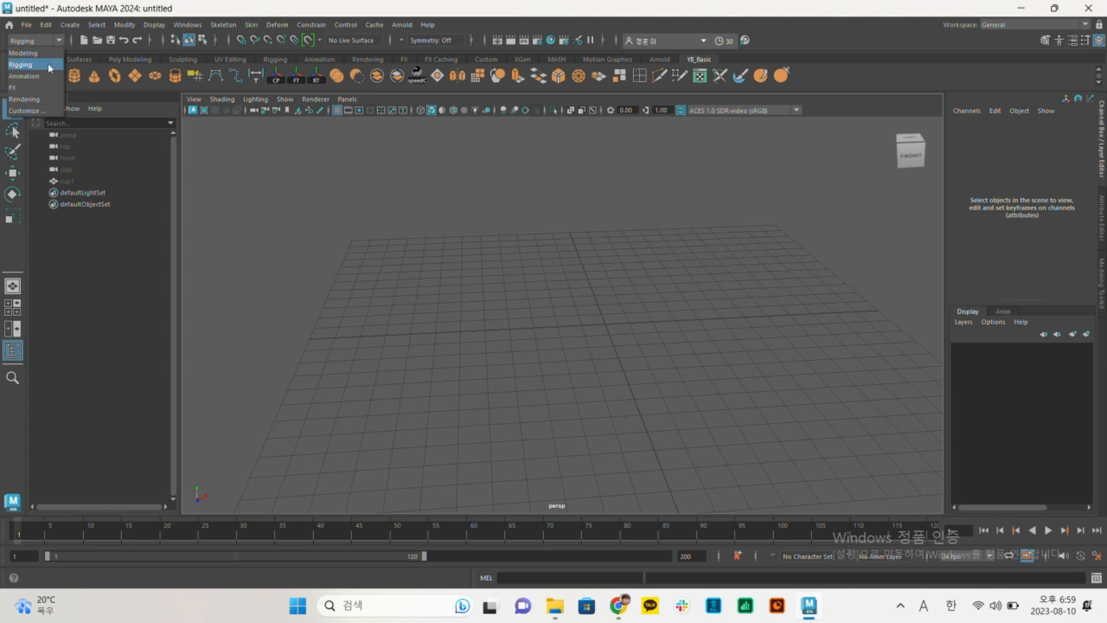
{"action": "left_click", "coordinate": [46, 76]}
{"action": "left_click", "coordinate": [47, 42]}
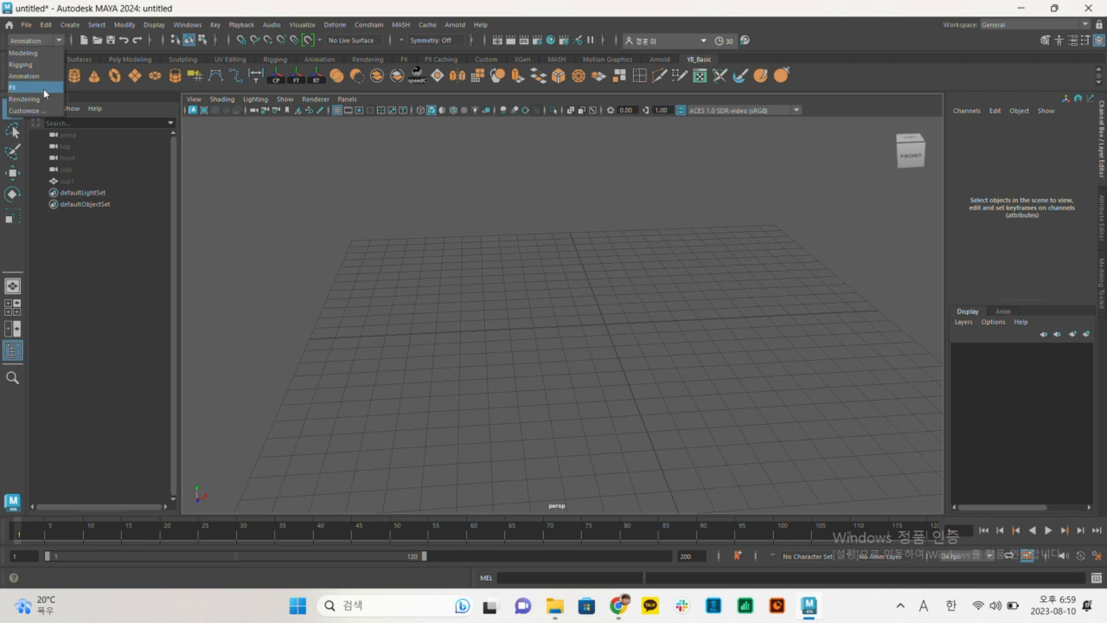
{"action": "left_click", "coordinate": [48, 88]}
{"action": "left_click", "coordinate": [57, 43]}
{"action": "left_click", "coordinate": [48, 99]}
{"action": "left_click", "coordinate": [51, 42]}
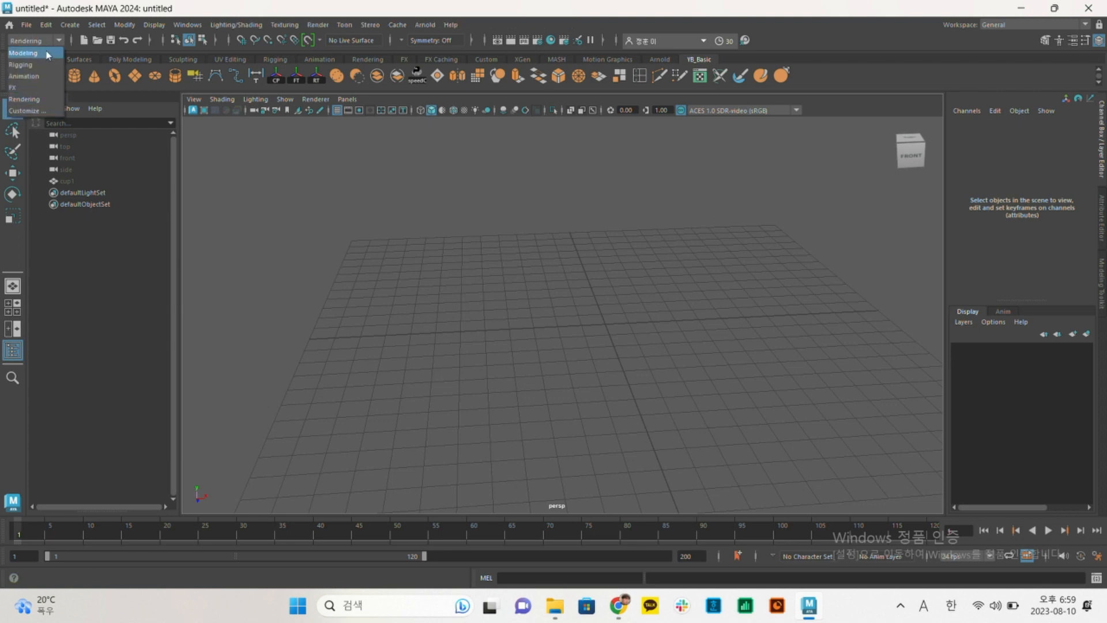
{"action": "left_click", "coordinate": [48, 55]}
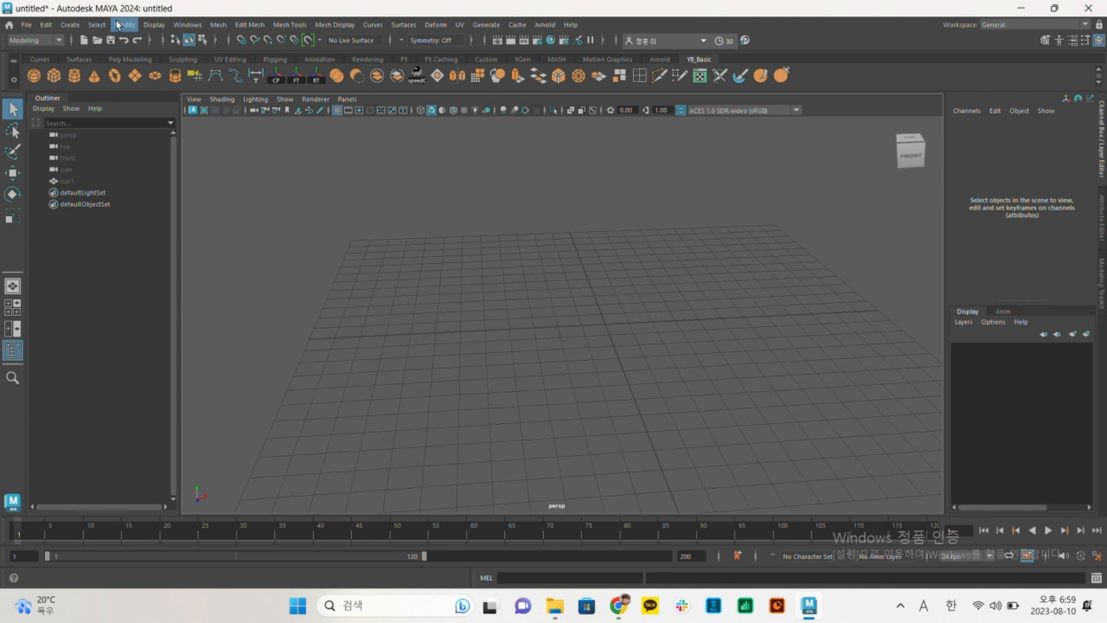
Look through the file commands and the polygon and NURBS primitives available for creation.
{"action": "left_click", "coordinate": [26, 25]}
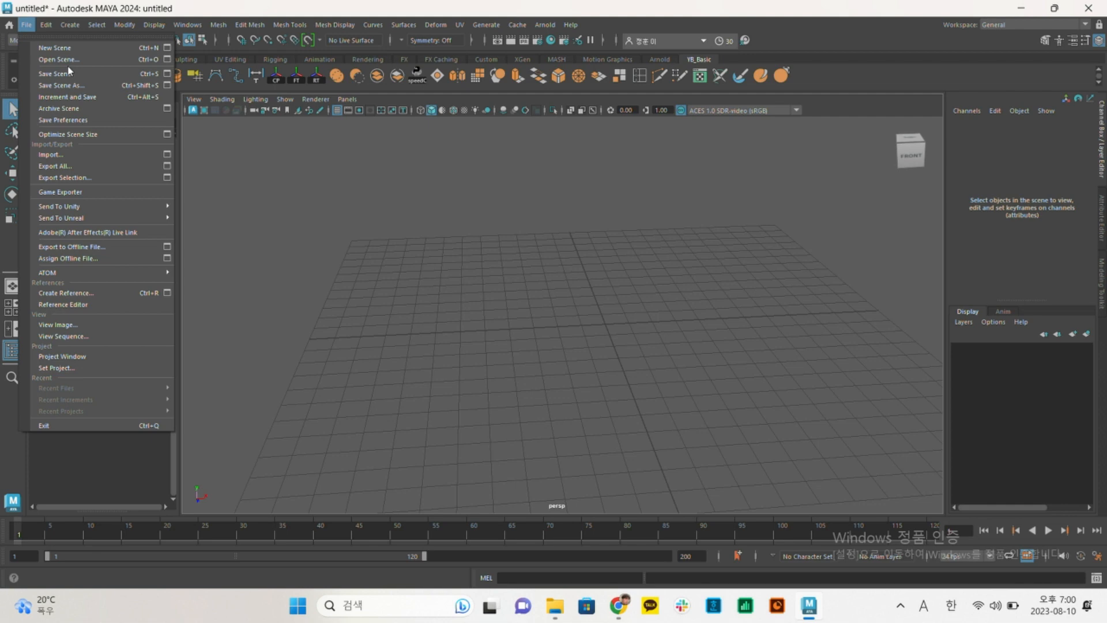
{"action": "mouse_move", "coordinate": [50, 26]}
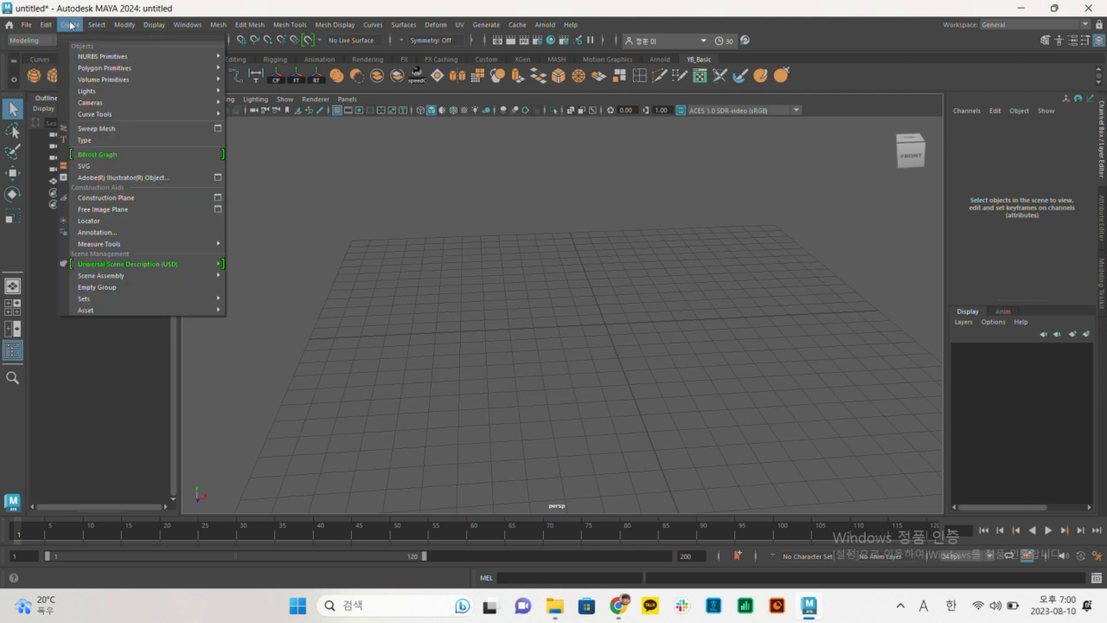
{"action": "mouse_move", "coordinate": [92, 68]}
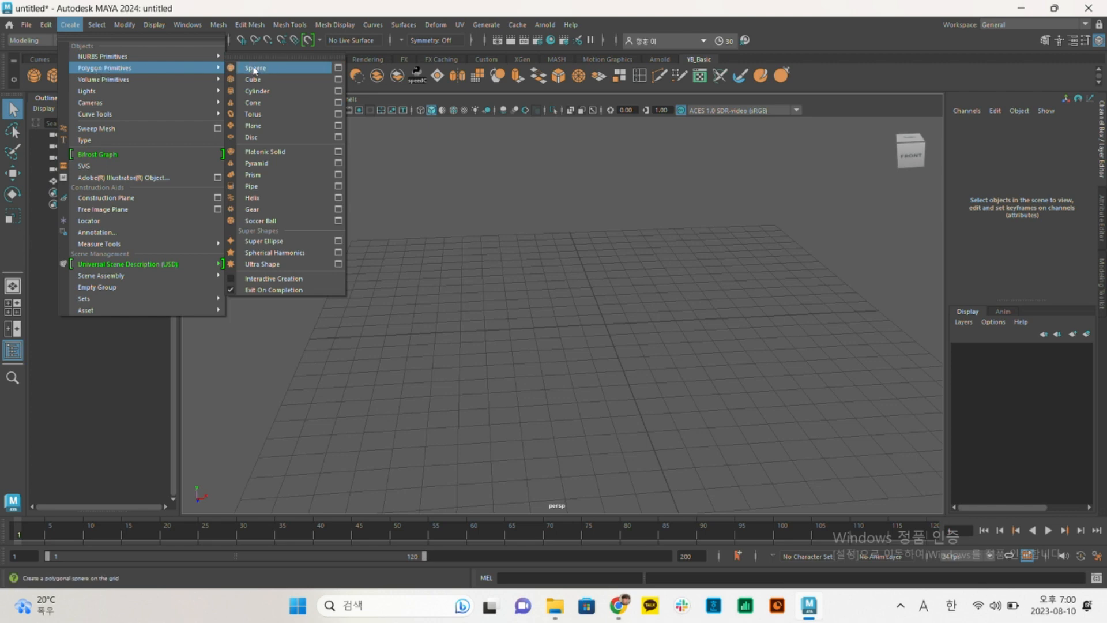
{"action": "mouse_move", "coordinate": [143, 54]}
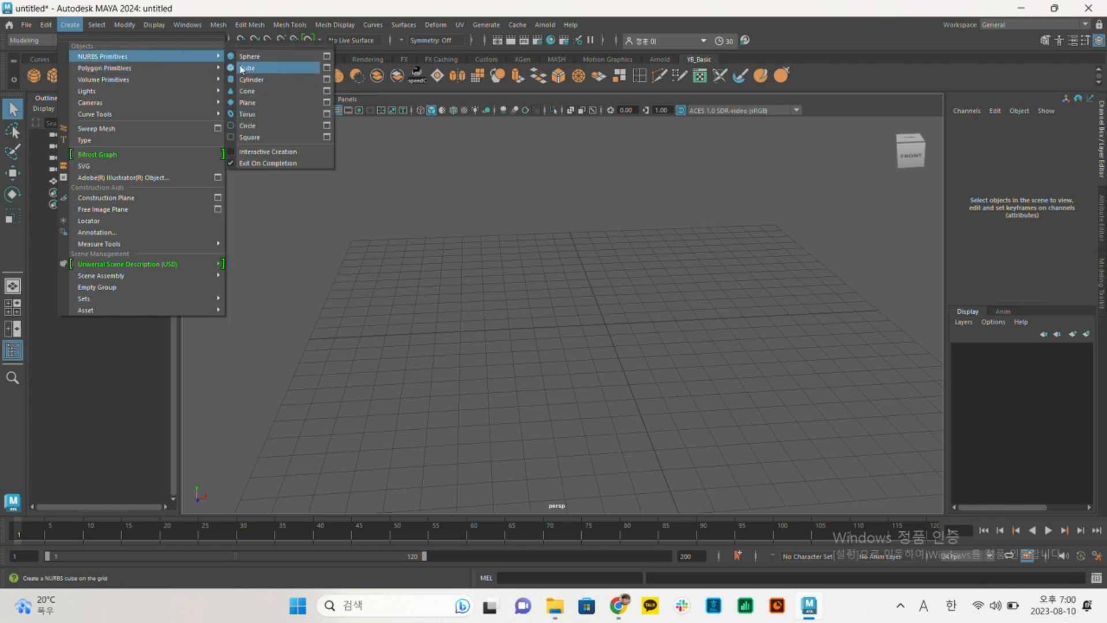
Create a NURBS sphere and move it along X to about -3.19.
{"action": "mouse_move", "coordinate": [180, 70]}
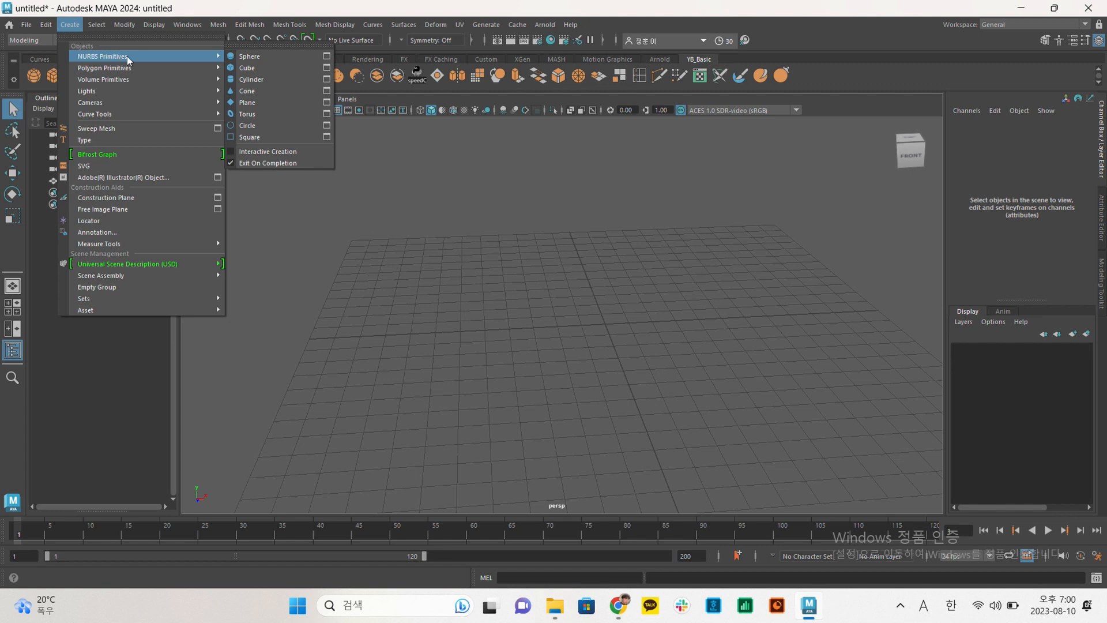
{"action": "left_click", "coordinate": [234, 58]}
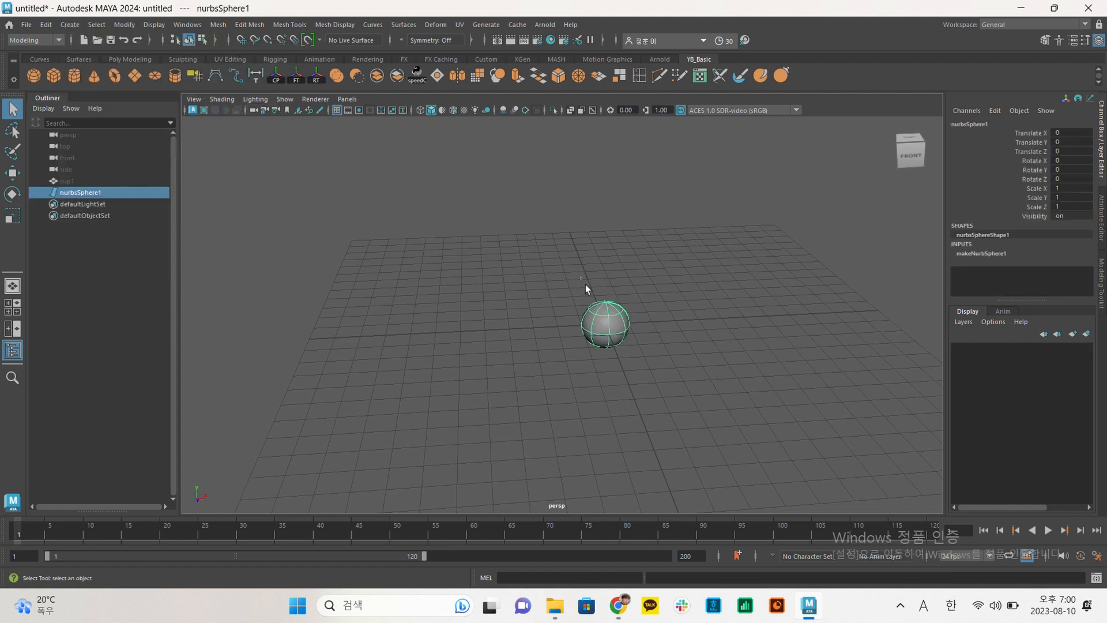
{"action": "key", "text": "w"}
{"action": "left_click_drag", "start_coordinate": [649, 322], "coordinate": [506, 326]}
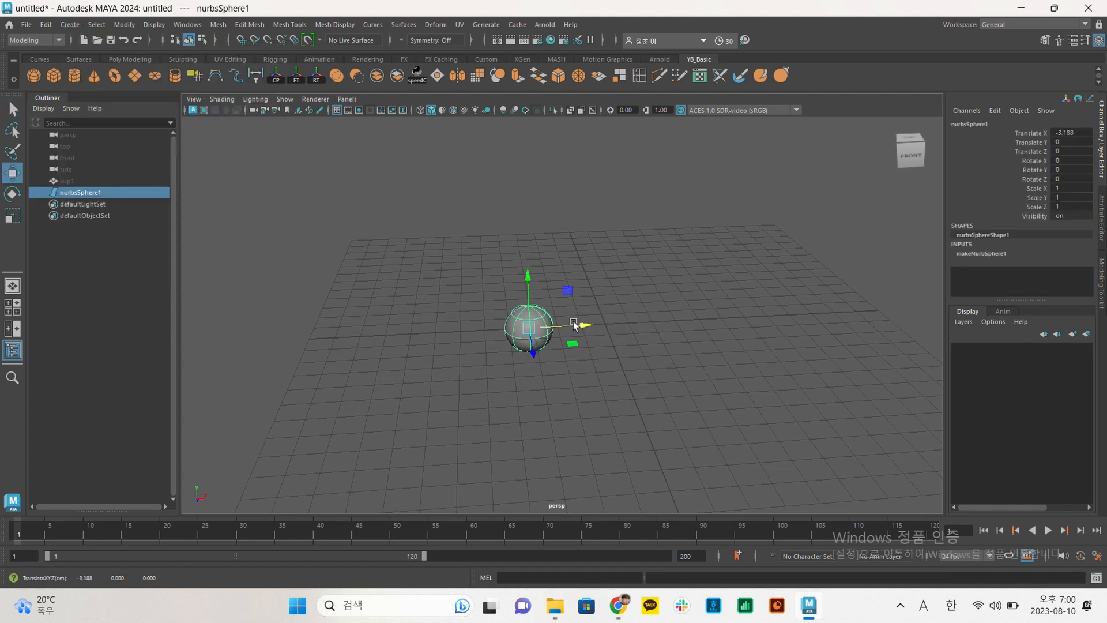
Create a polygon sphere, move it along X to about 0.34, and select both spheres.
{"action": "left_click", "coordinate": [70, 24]}
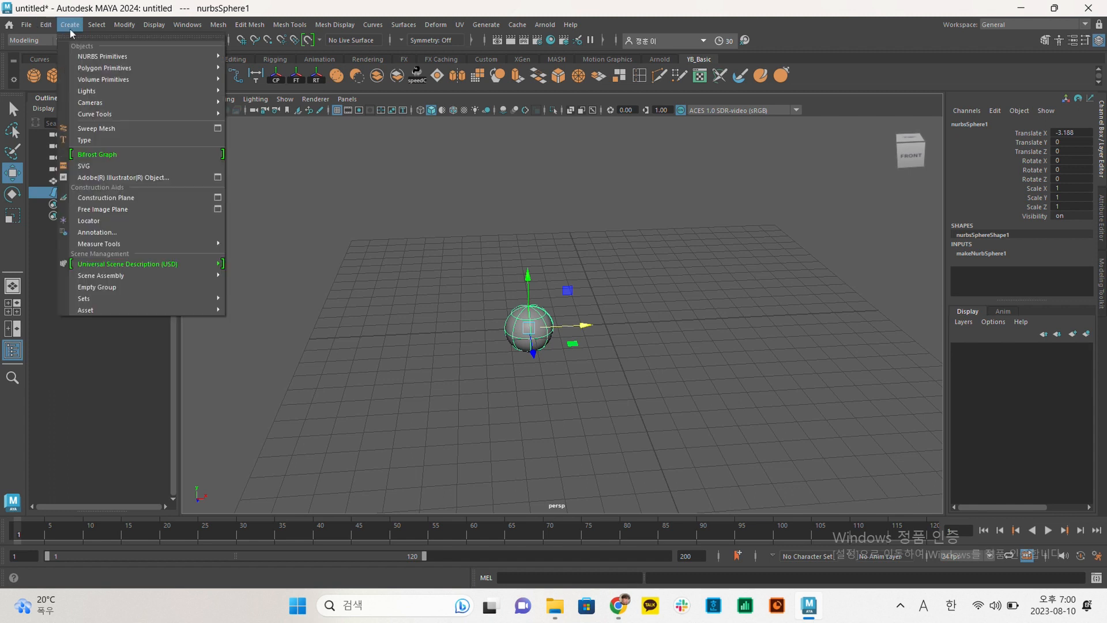
{"action": "mouse_move", "coordinate": [115, 68]}
{"action": "left_click", "coordinate": [277, 71]}
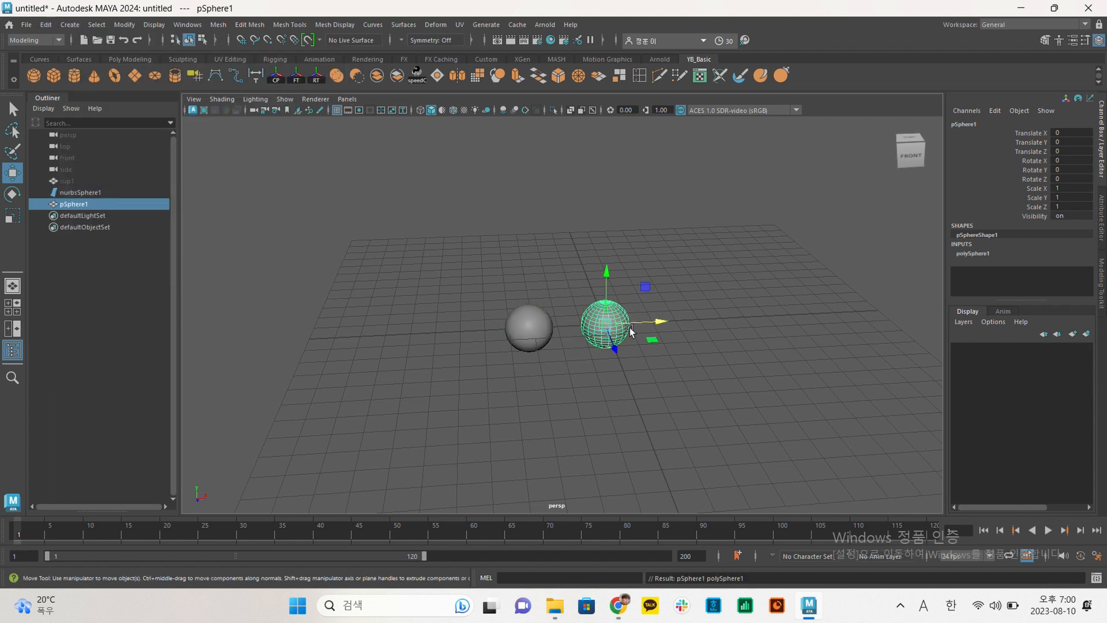
{"action": "left_click_drag", "start_coordinate": [662, 322], "coordinate": [490, 254]}
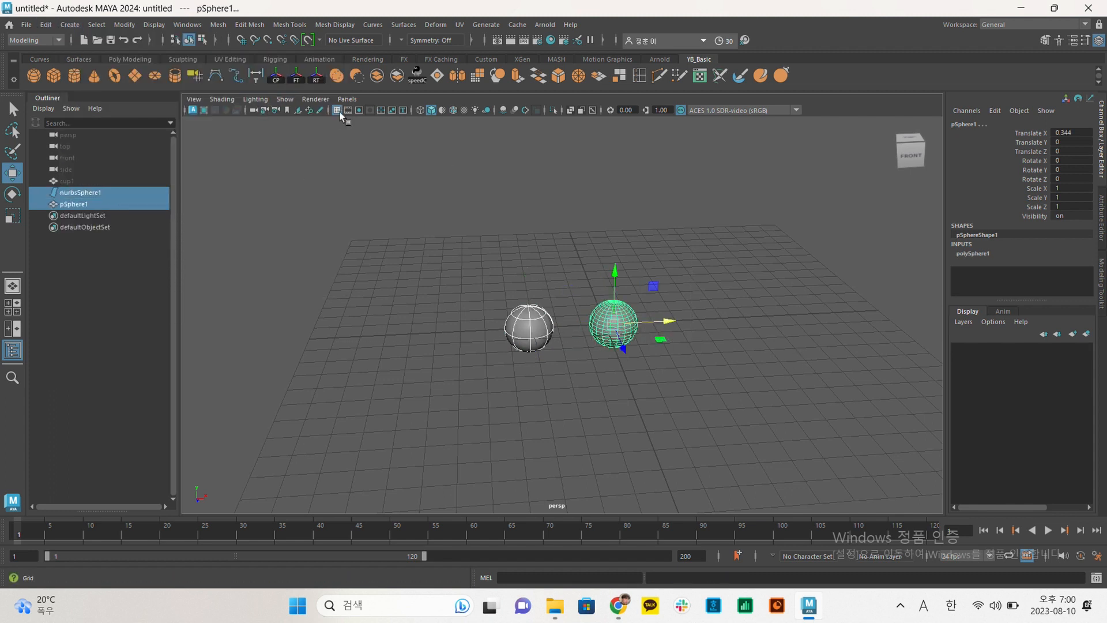
Turn on wireframe on shaded display and compare the surface lines of the NURBS and polygon spheres close up.
{"action": "left_click", "coordinate": [451, 111]}
{"action": "left_click", "coordinate": [576, 255]}
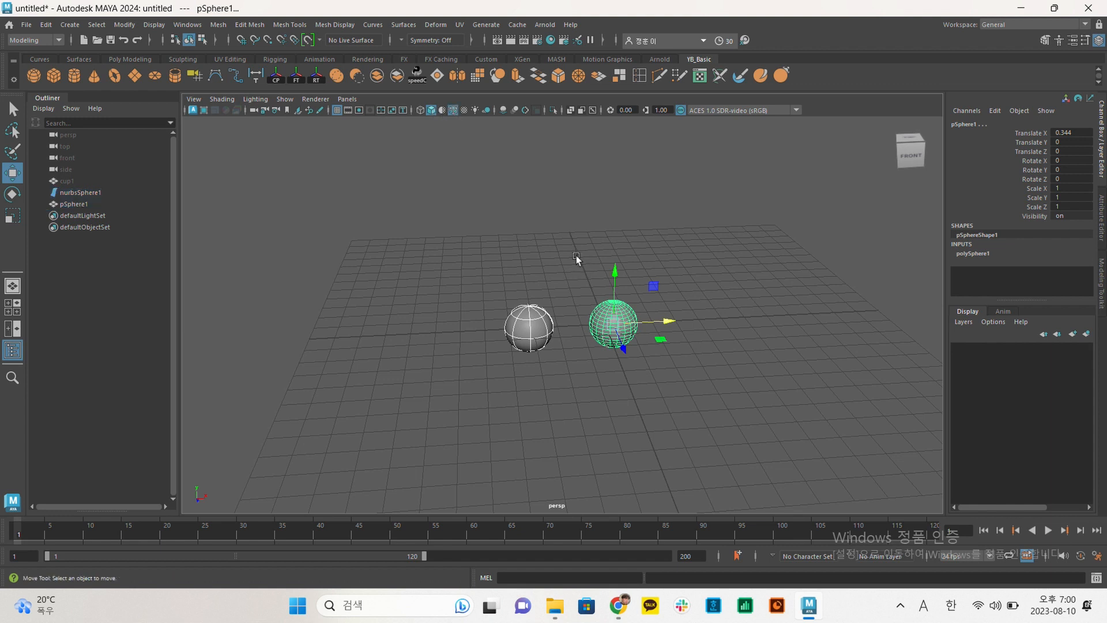
{"action": "left_click", "coordinate": [542, 314]}
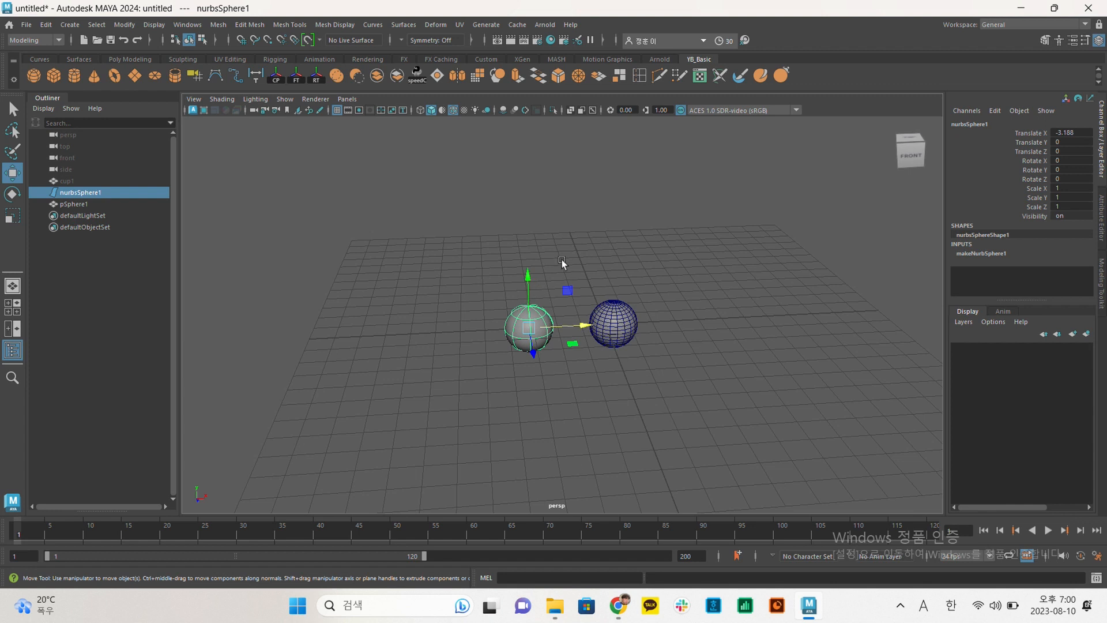
{"action": "left_click", "coordinate": [612, 309]}
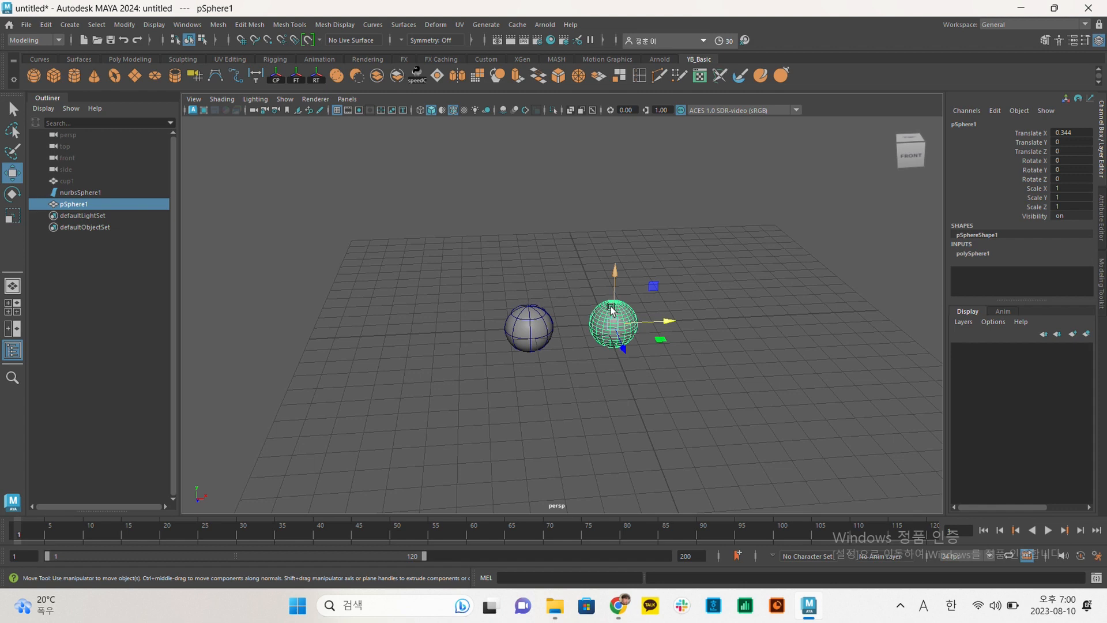
{"action": "middle_click_drag", "start_coordinate": [724, 311], "coordinate": [675, 272], "text": "alt"}
{"action": "right_click_drag", "start_coordinate": [674, 271], "coordinate": [893, 373], "text": "alt"}
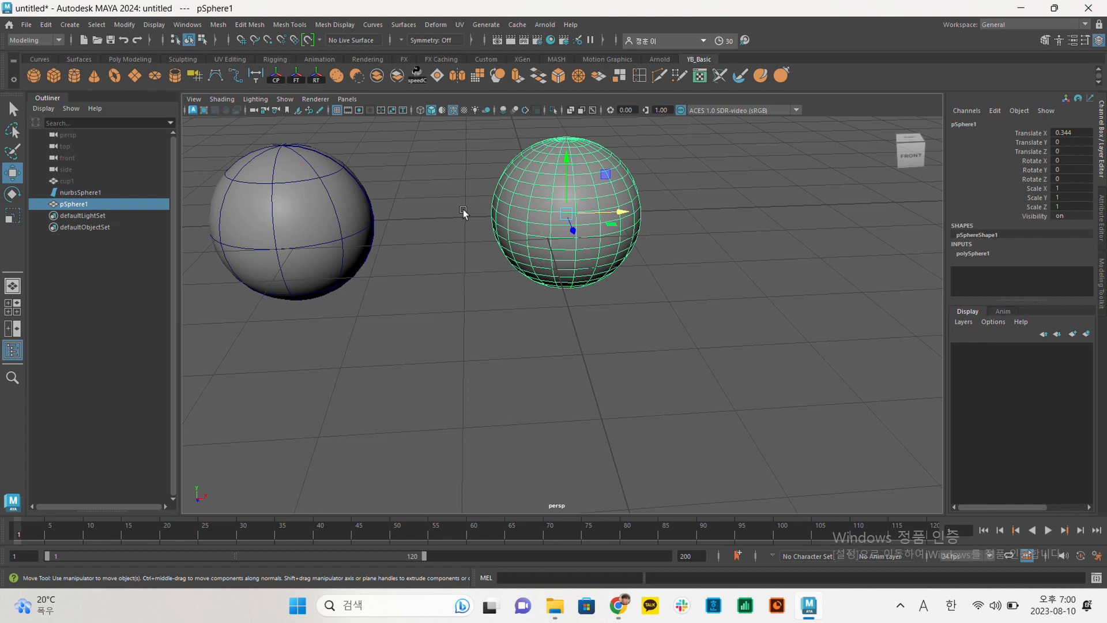
Delete the NURBS sphere and select the remaining polygon sphere.
{"action": "middle_click_drag", "start_coordinate": [463, 210], "coordinate": [424, 233], "text": "alt"}
{"action": "left_click", "coordinate": [407, 237]}
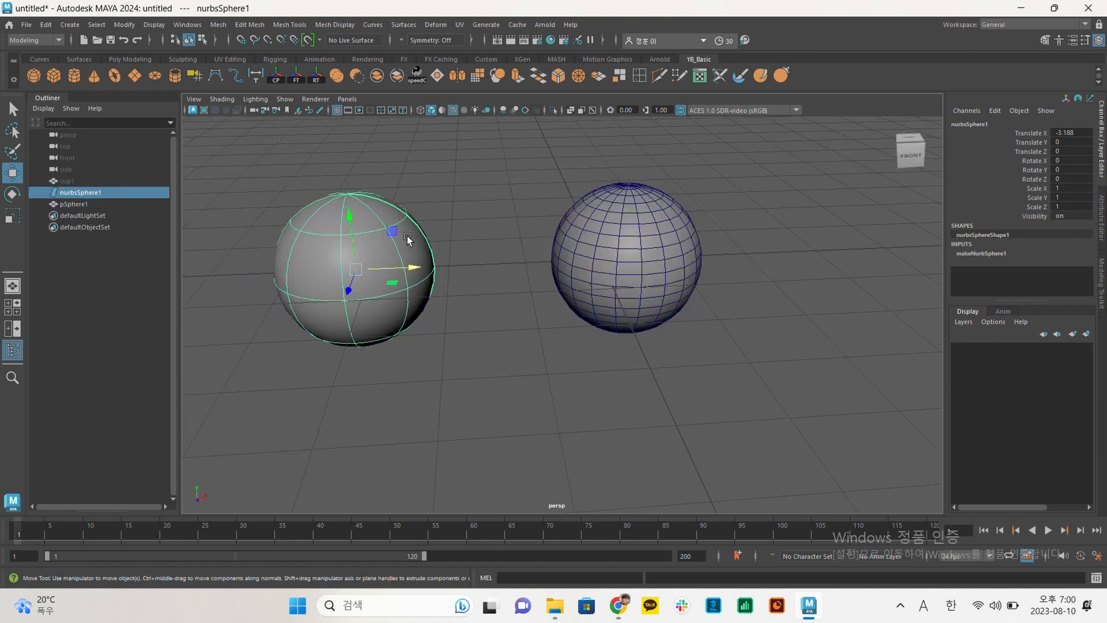
{"action": "key", "text": "Delete"}
{"action": "left_click", "coordinate": [660, 241]}
{"action": "left_click_drag", "start_coordinate": [685, 277], "coordinate": [680, 282], "text": "alt"}
{"action": "right_click_drag", "start_coordinate": [679, 282], "coordinate": [594, 233], "text": "alt"}
{"action": "middle_click_drag", "start_coordinate": [593, 232], "coordinate": [565, 235], "text": "alt"}
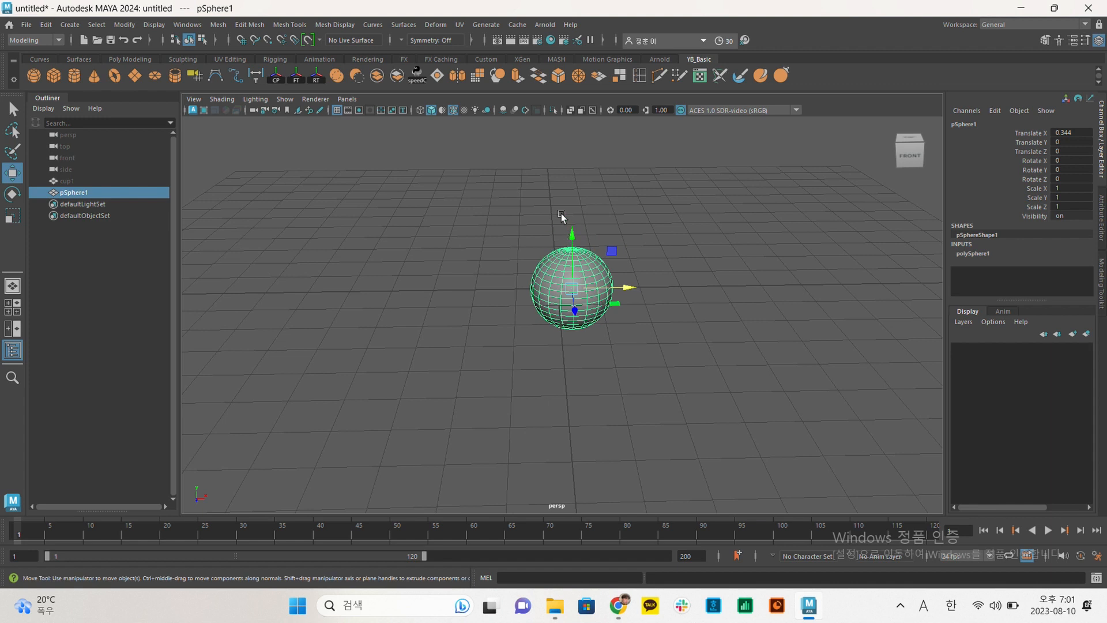
Look over the Select and Modify commands, and deselect the polygon sphere.
{"action": "left_click", "coordinate": [101, 26]}
{"action": "mouse_move", "coordinate": [71, 28]}
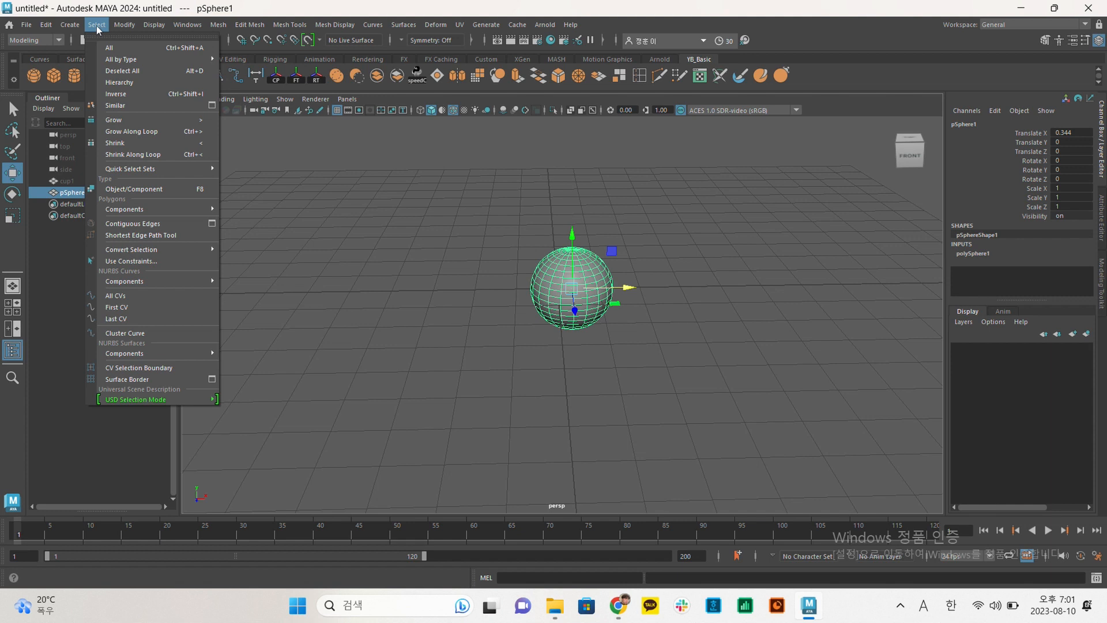
{"action": "left_click", "coordinate": [149, 25]}
{"action": "left_click", "coordinate": [149, 26]}
{"action": "mouse_move", "coordinate": [184, 25]}
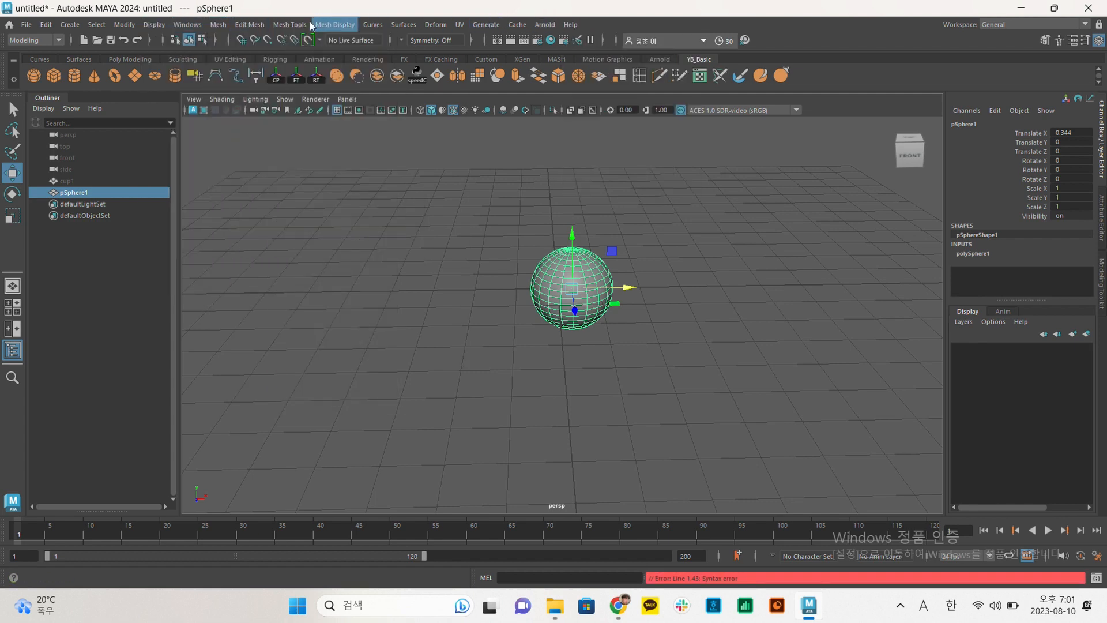
{"action": "mouse_move", "coordinate": [420, 21]}
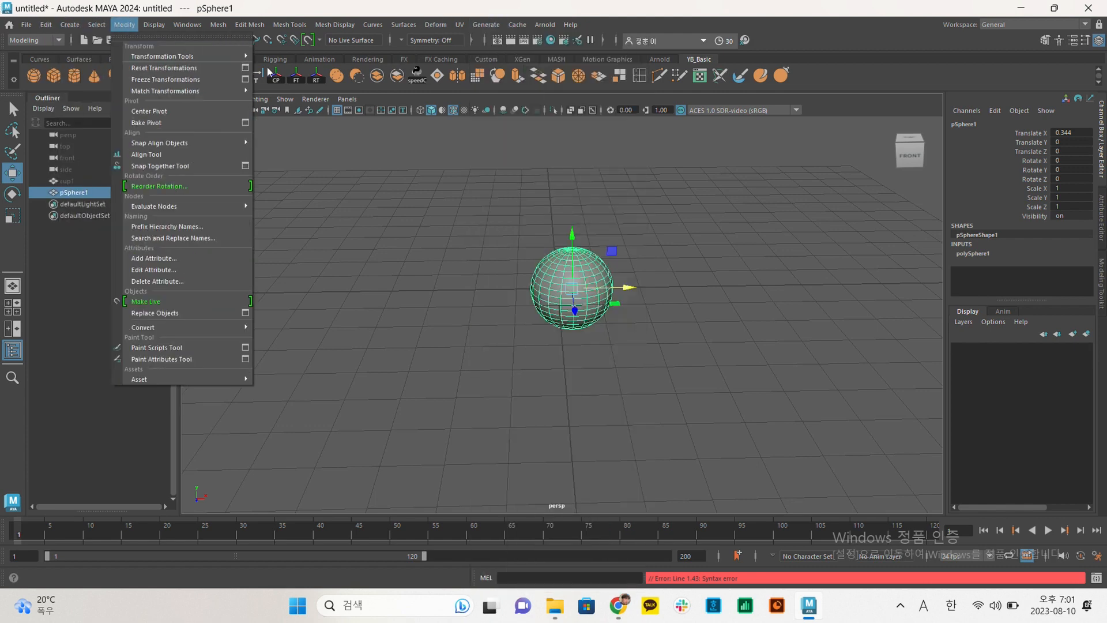
{"action": "left_click", "coordinate": [361, 155]}
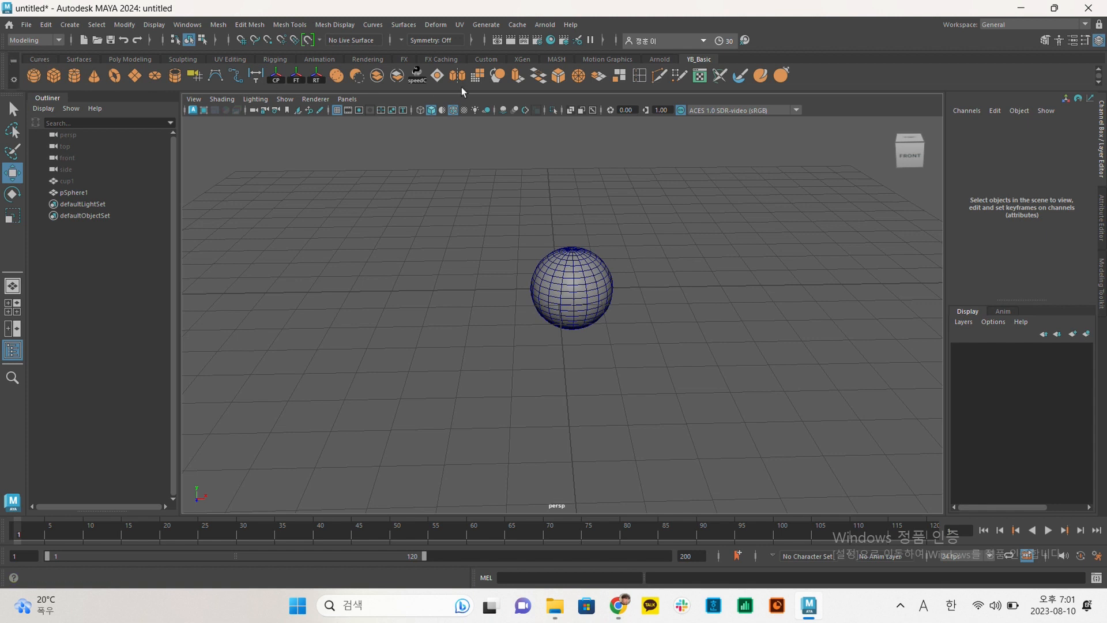
Show the Curves shelf and compare it with the commands for selecting objects and creating primitives.
{"action": "left_click", "coordinate": [47, 59]}
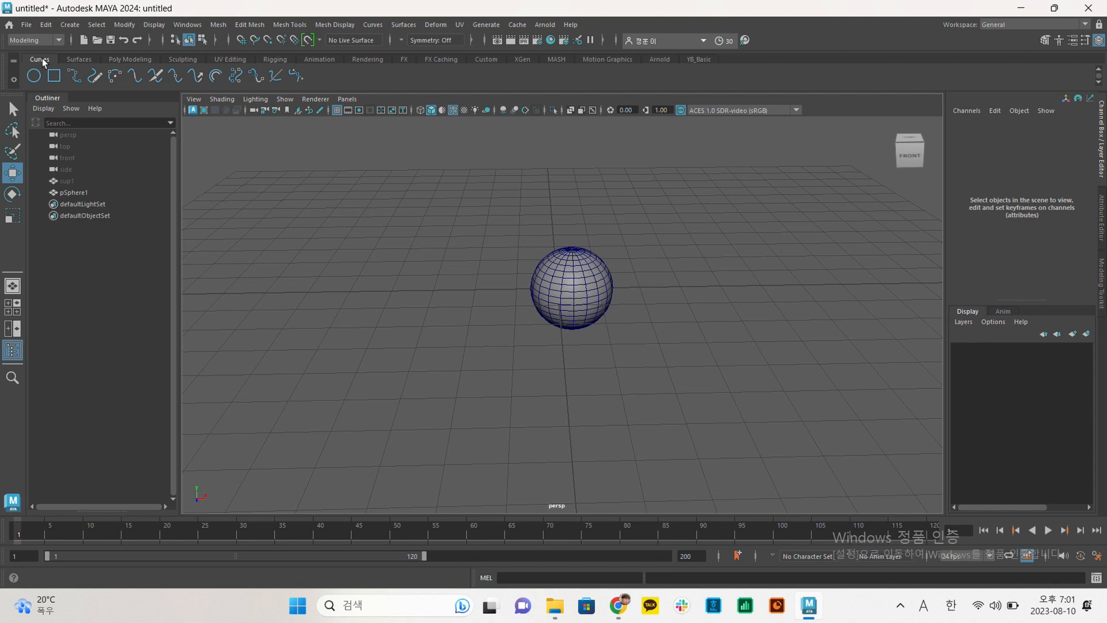
{"action": "left_click", "coordinate": [71, 25]}
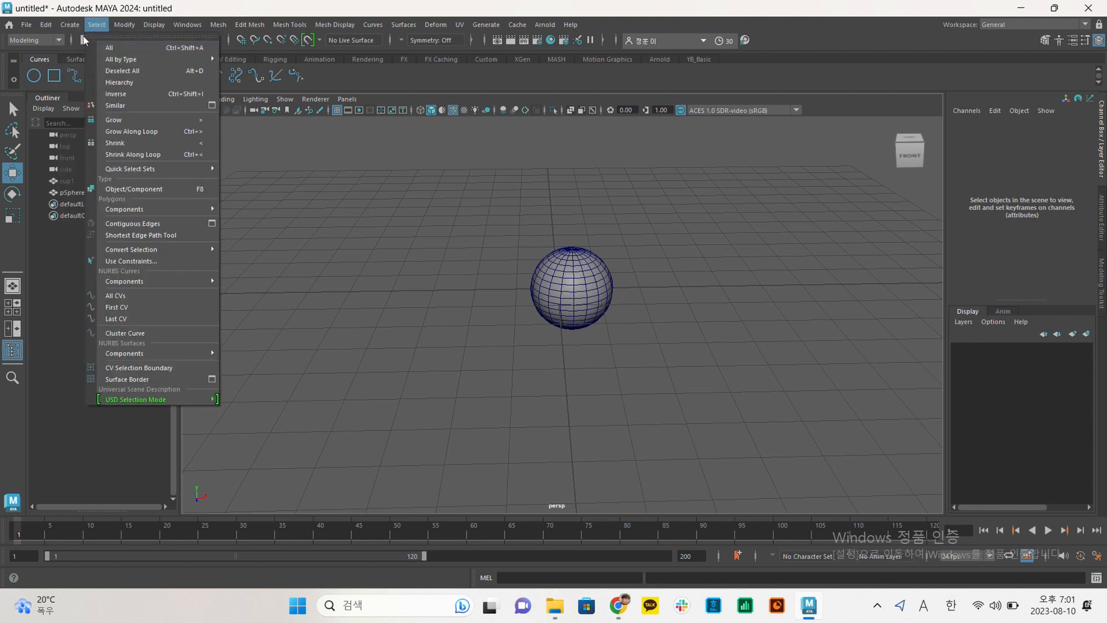
{"action": "mouse_move", "coordinate": [84, 67]}
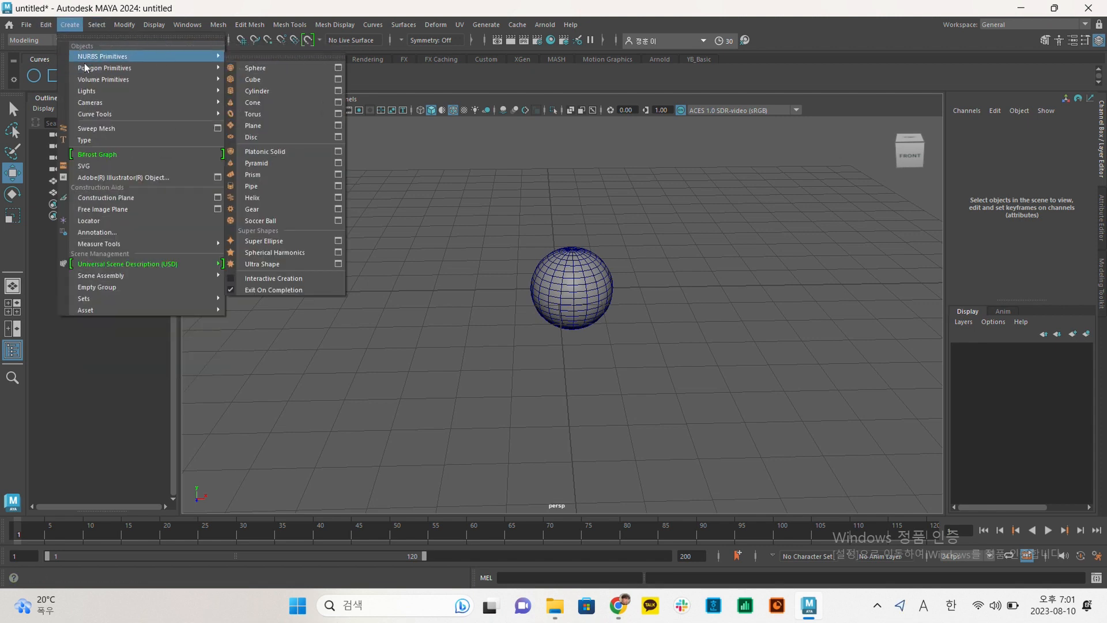
{"action": "left_click", "coordinate": [36, 60]}
Browse the shelves from Surfaces, Poly Modeling, Sculpting and UV Editing through Rigging, Animation, Rendering and FX.
{"action": "left_click", "coordinate": [73, 57]}
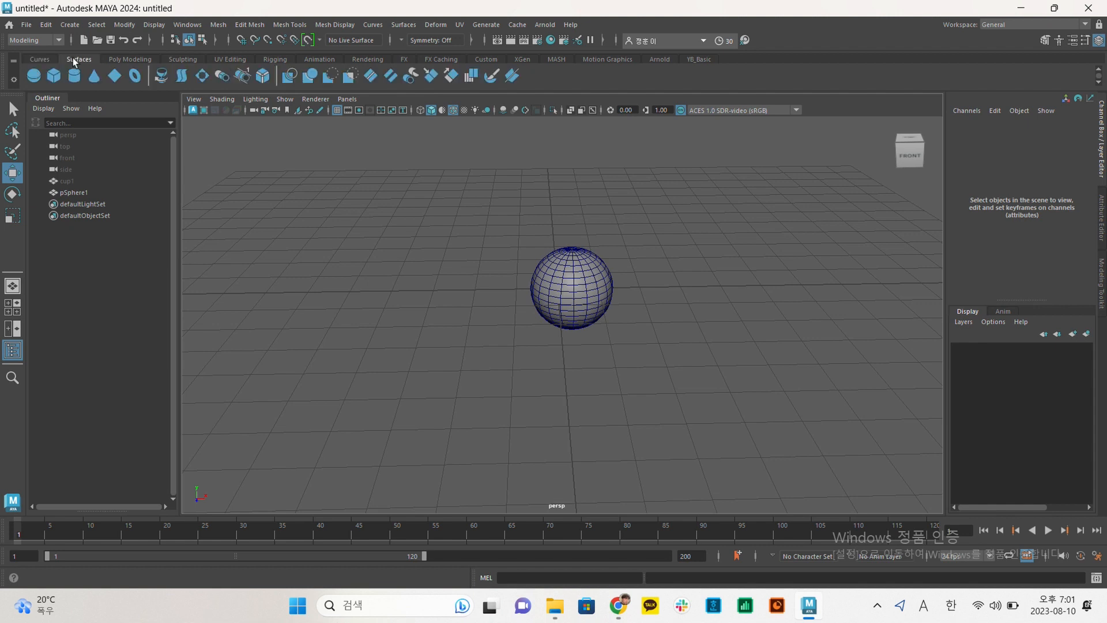
{"action": "left_click", "coordinate": [120, 60]}
{"action": "left_click", "coordinate": [182, 60]}
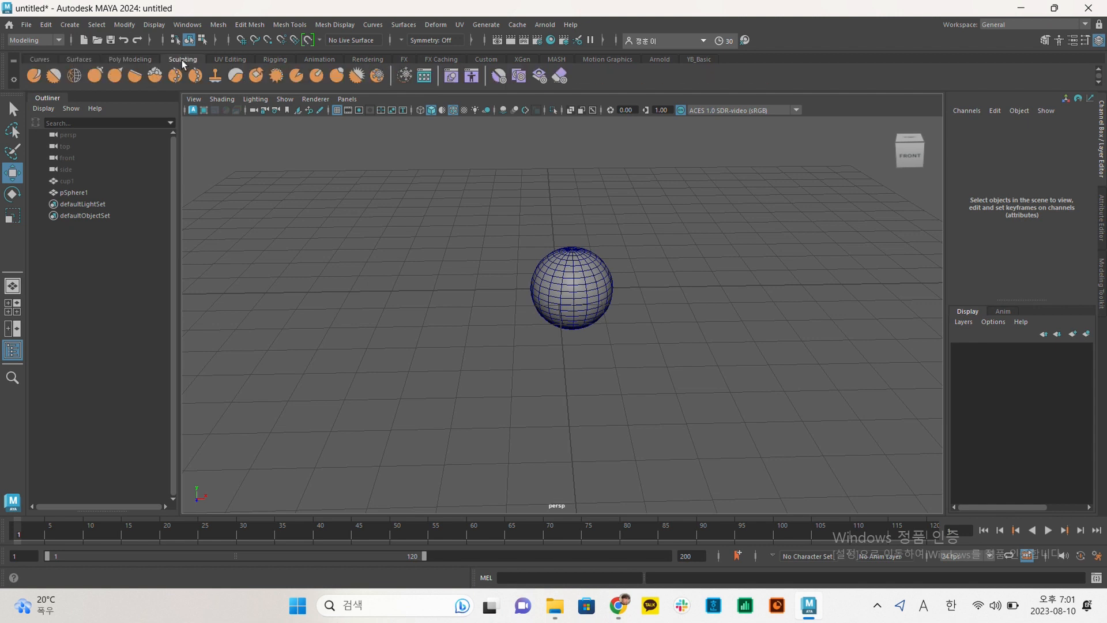
{"action": "left_click", "coordinate": [230, 59]}
{"action": "left_click", "coordinate": [272, 59]}
{"action": "left_click", "coordinate": [312, 58]}
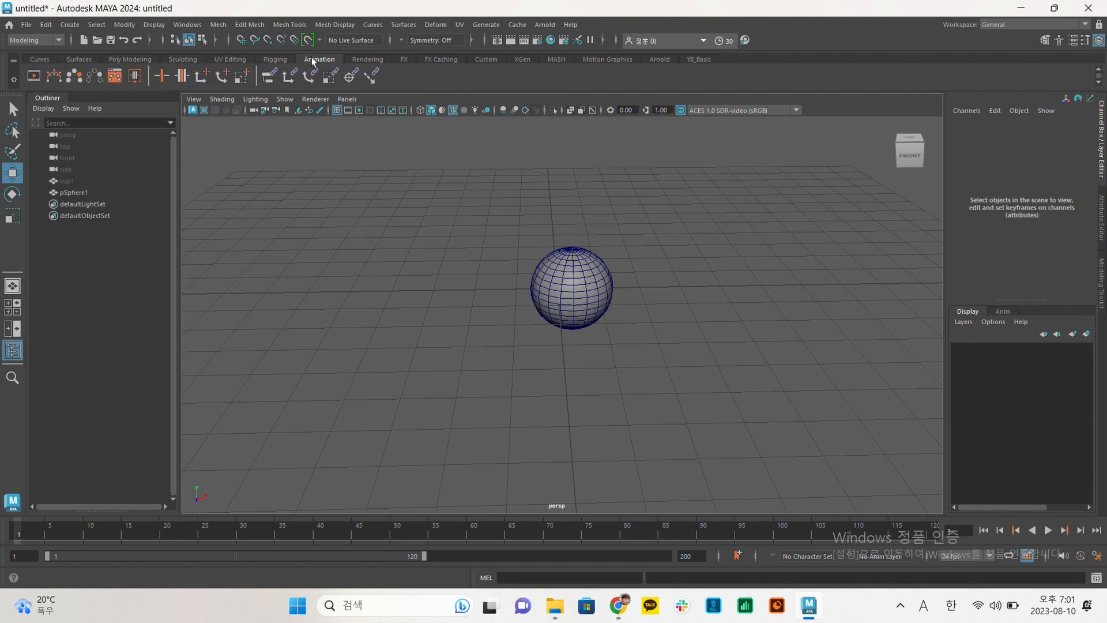
{"action": "left_click", "coordinate": [365, 58]}
{"action": "left_click", "coordinate": [405, 60]}
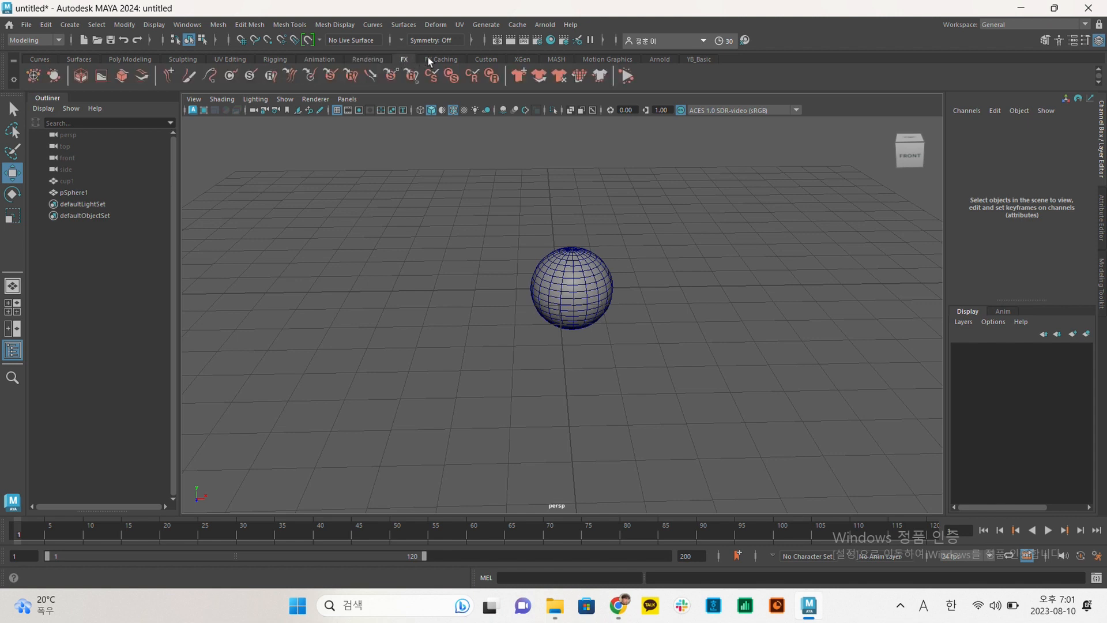
Browse the FX Caching, Custom, XGen, MASH, Motion Graphics and Arnold shelves, ending on the YB_Basic shelf.
{"action": "left_click", "coordinate": [435, 57]}
{"action": "left_click", "coordinate": [490, 58]}
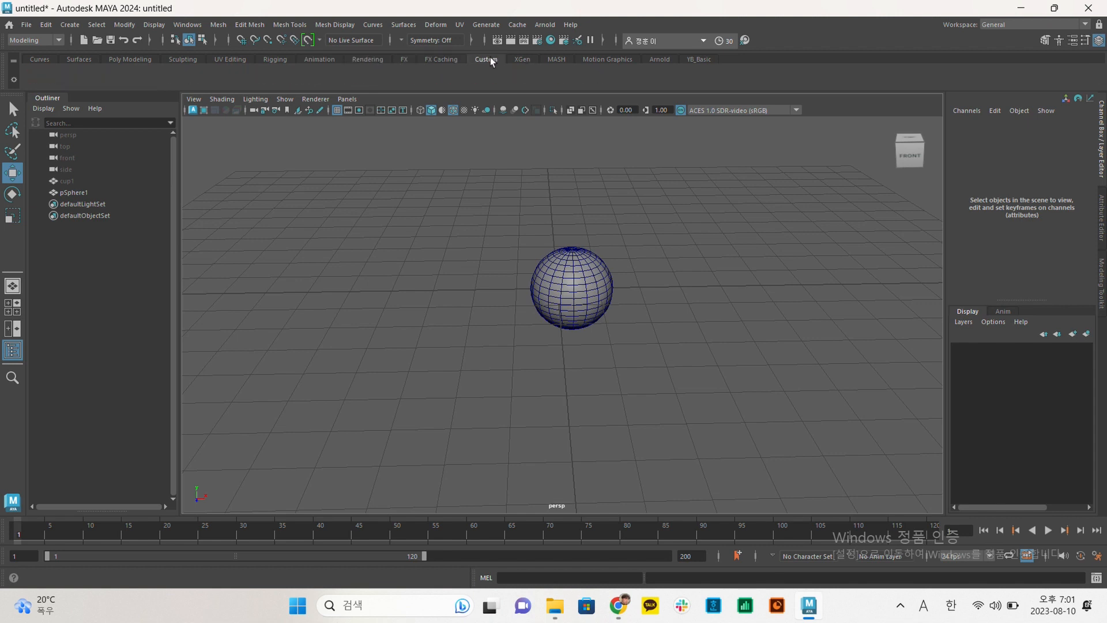
{"action": "left_click", "coordinate": [522, 58]}
{"action": "left_click", "coordinate": [554, 58]}
{"action": "left_click", "coordinate": [594, 59]}
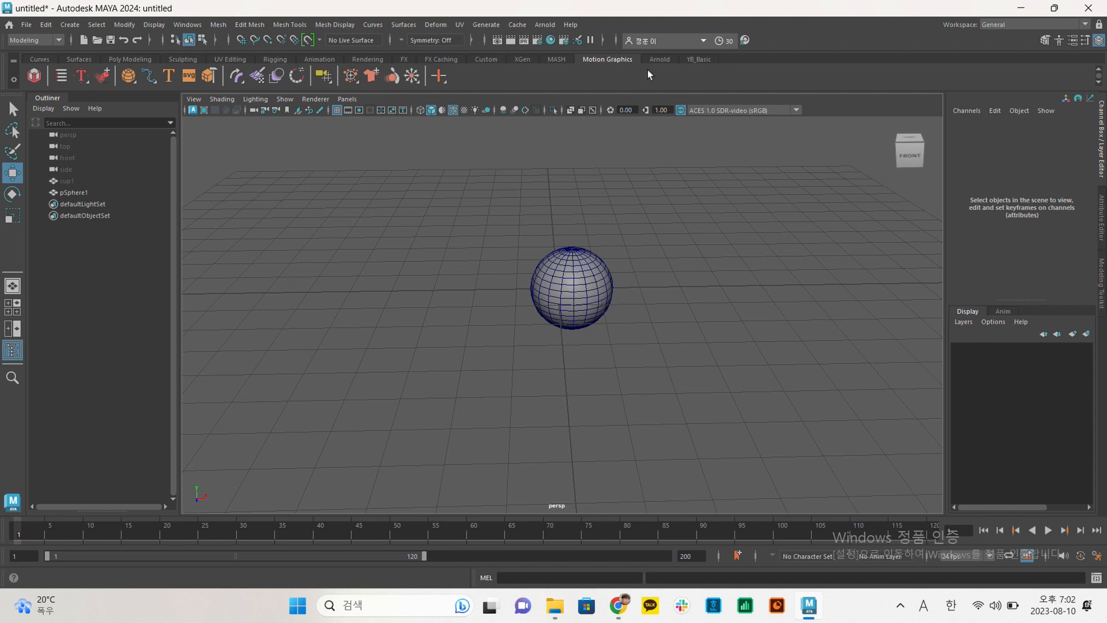
{"action": "left_click", "coordinate": [659, 57]}
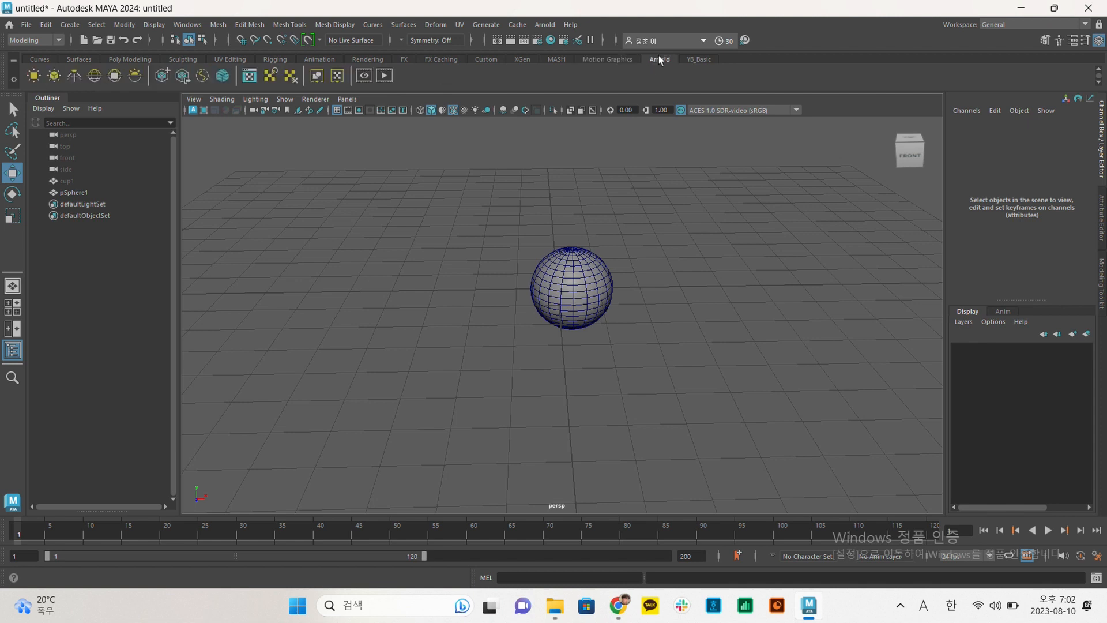
{"action": "left_click", "coordinate": [696, 60]}
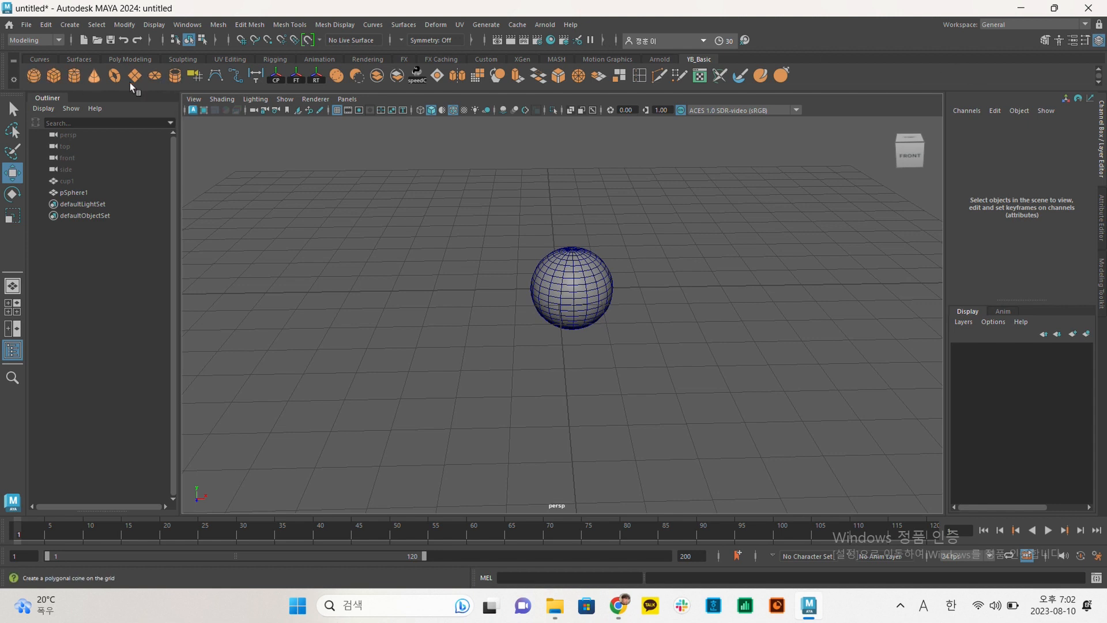
Examine the YB_Basic shelf's name and contents in the Shelf Editor, and close it.
{"action": "left_click", "coordinate": [14, 83]}
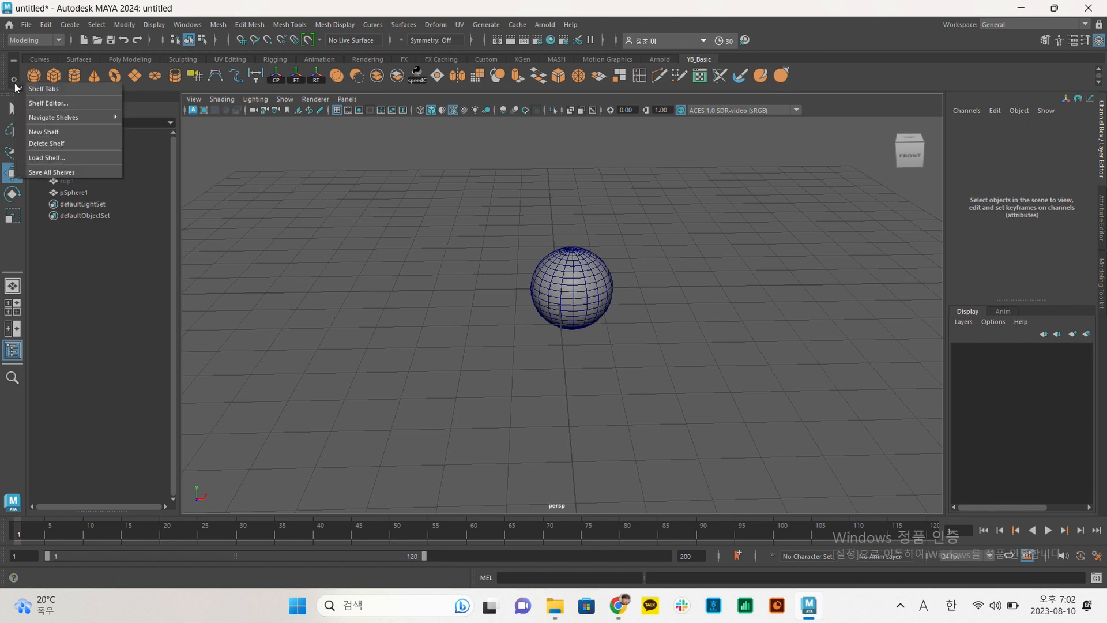
{"action": "left_click", "coordinate": [74, 105]}
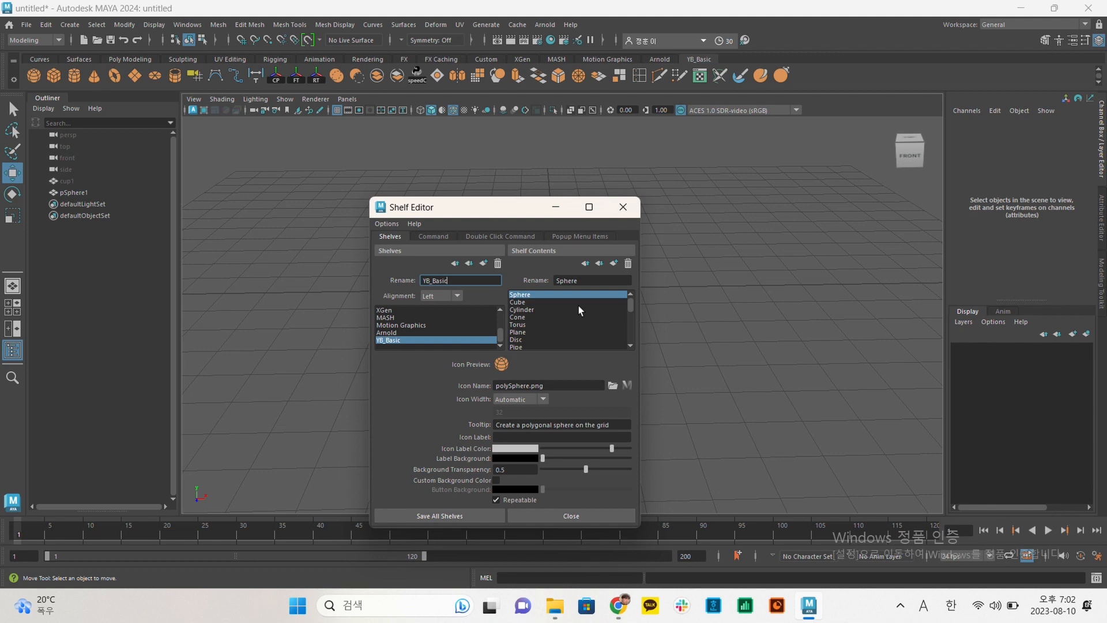
{"action": "left_click", "coordinate": [622, 209]}
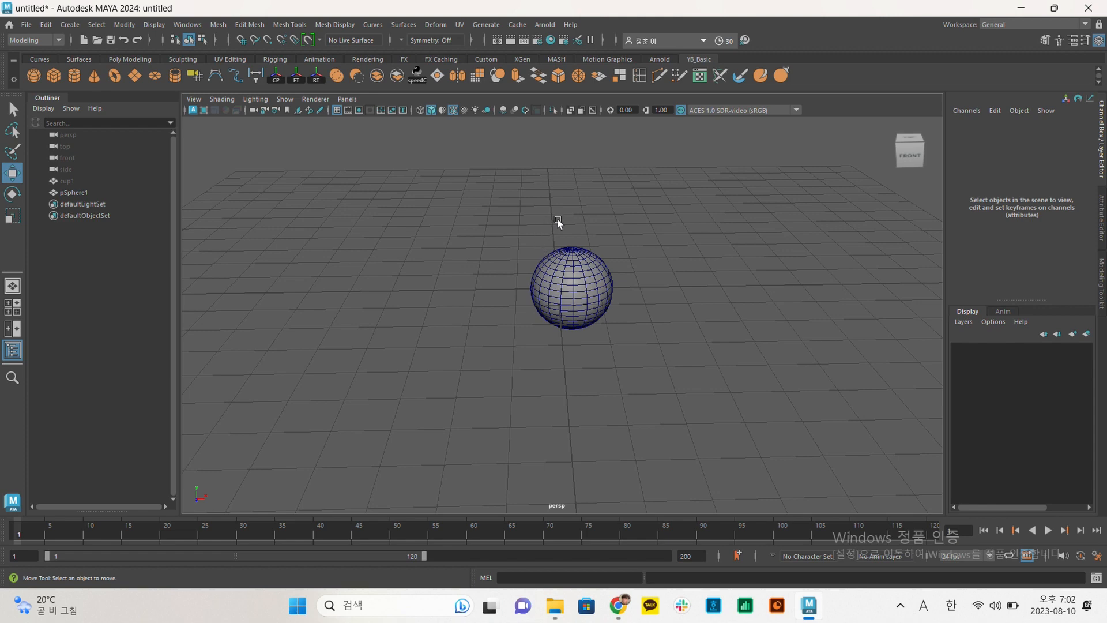
{"action": "left_click", "coordinate": [187, 24]}
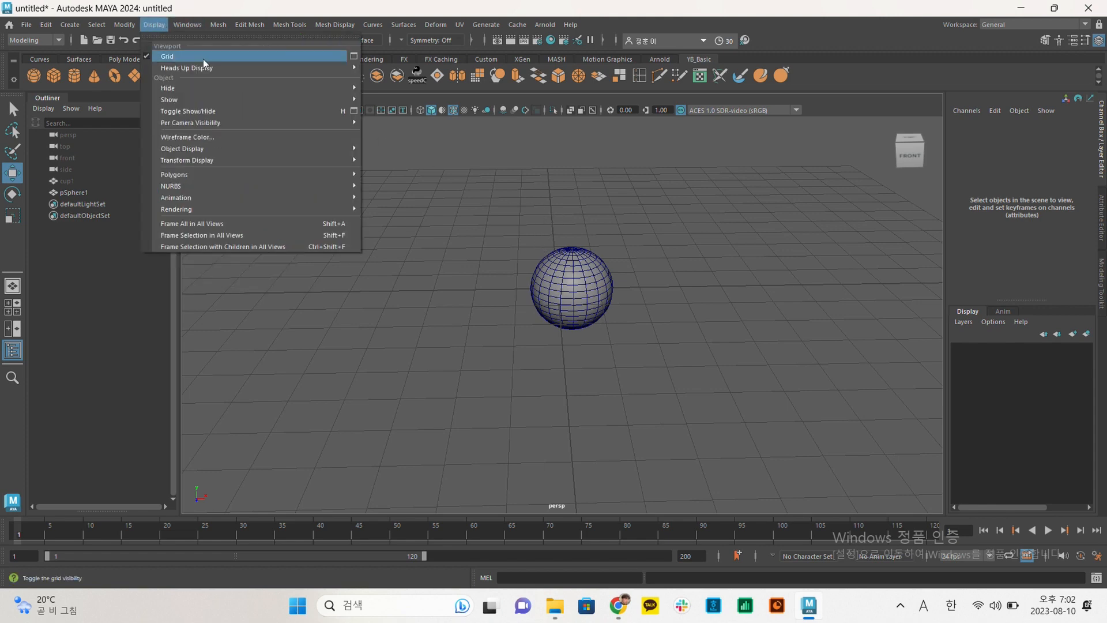
{"action": "mouse_move", "coordinate": [250, 24]}
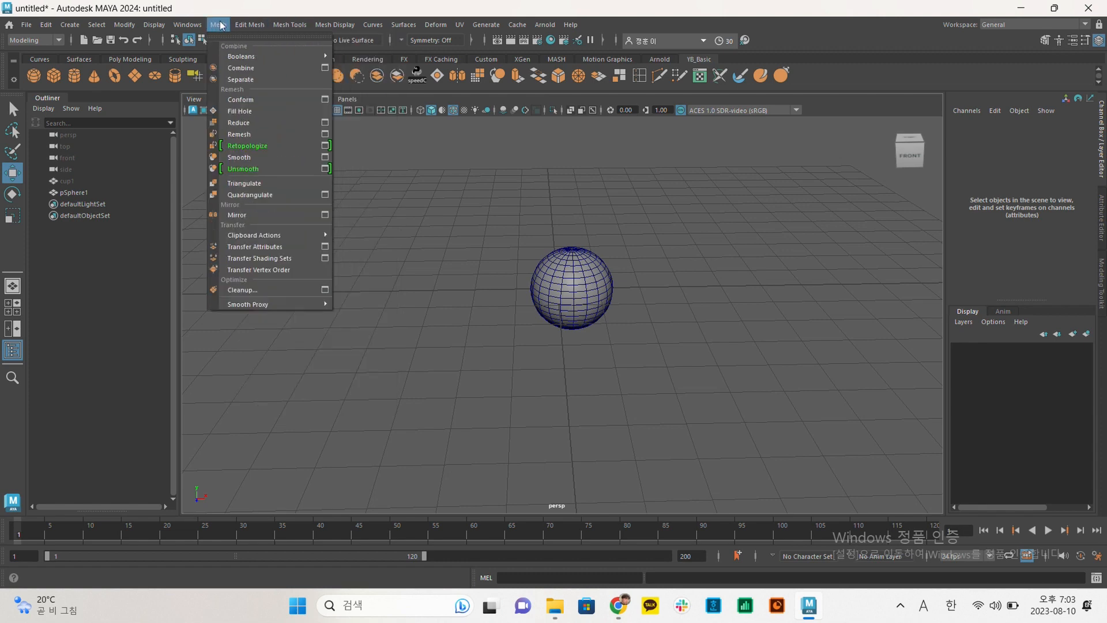
{"action": "left_click", "coordinate": [478, 164]}
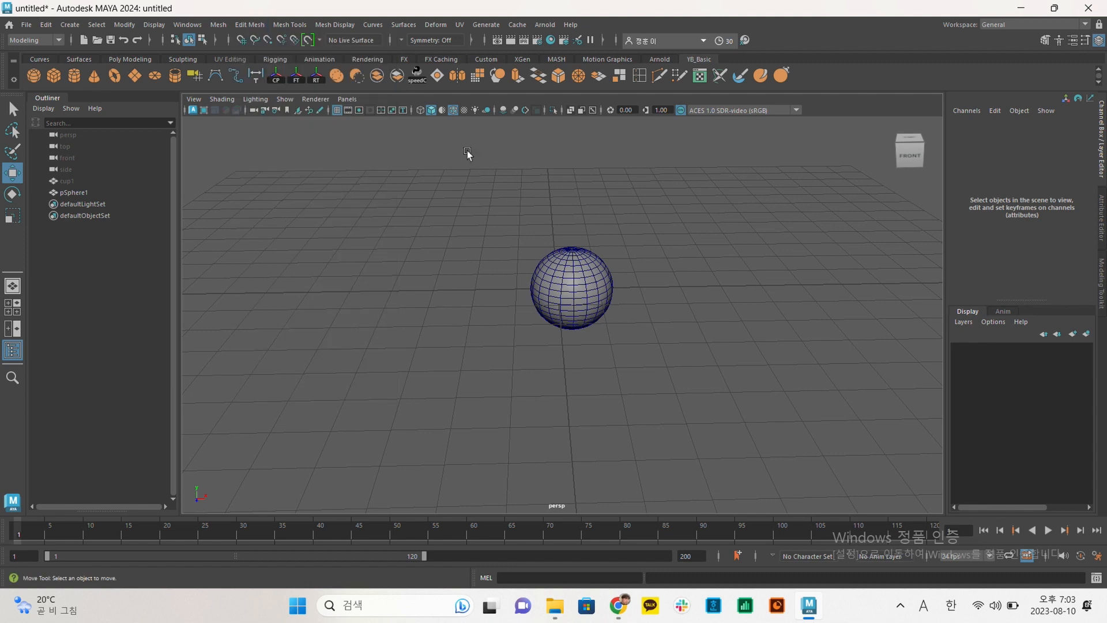
Delete the existing sphere and create a new polygon sphere at the origin.
{"action": "left_click_drag", "start_coordinate": [467, 150], "coordinate": [474, 159], "text": "alt"}
{"action": "middle_click_drag", "start_coordinate": [586, 220], "coordinate": [512, 225], "text": "alt"}
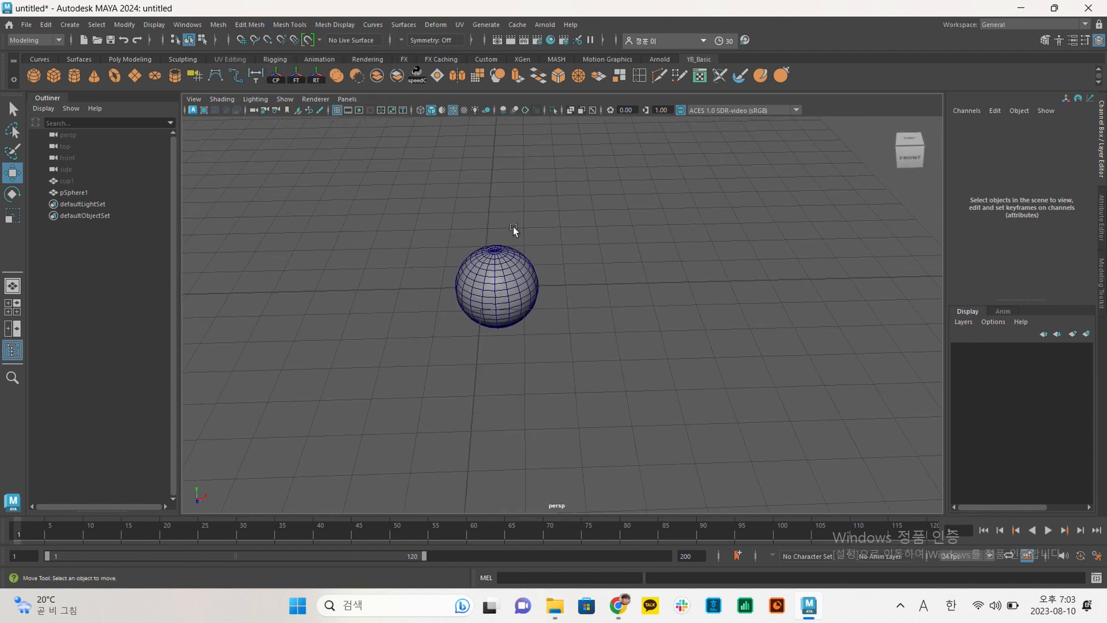
{"action": "left_click", "coordinate": [523, 259]}
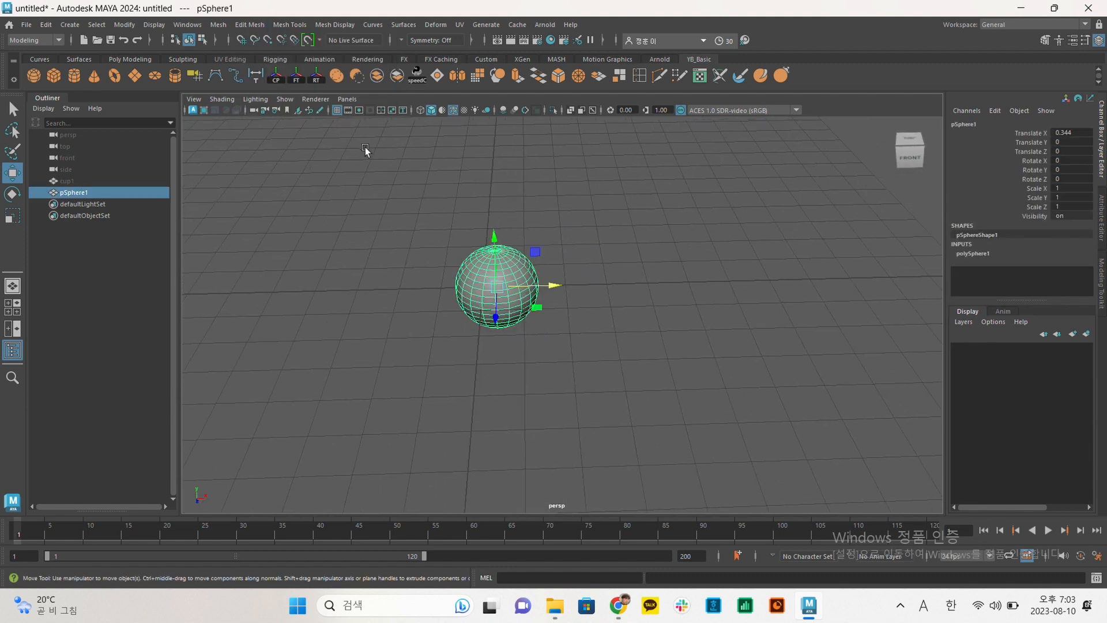
{"action": "left_click", "coordinate": [429, 200]}
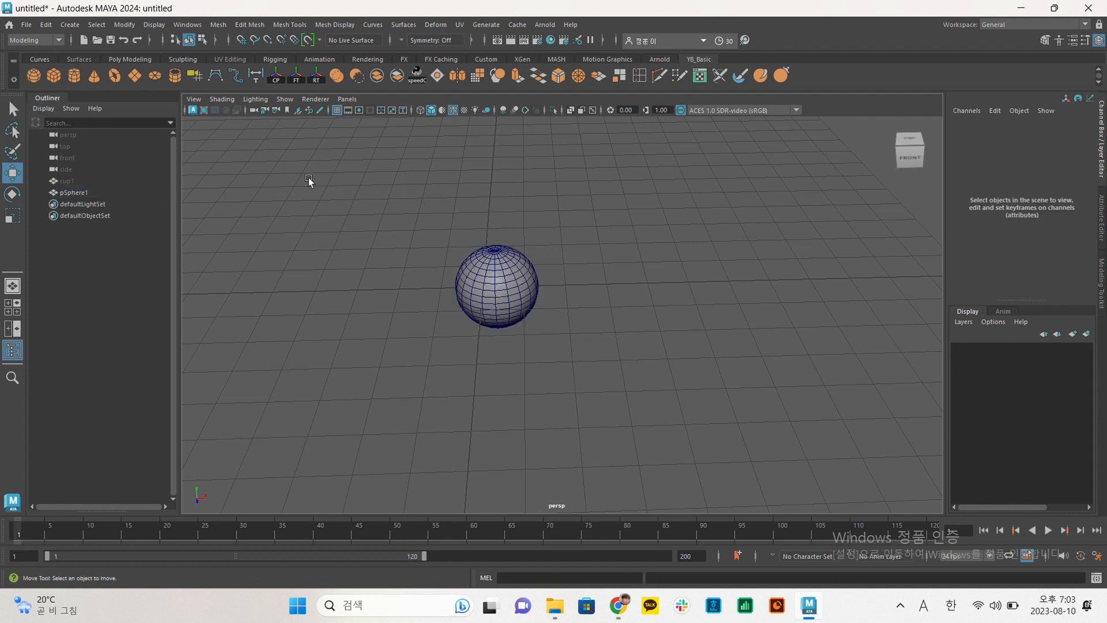
{"action": "left_click", "coordinate": [523, 299]}
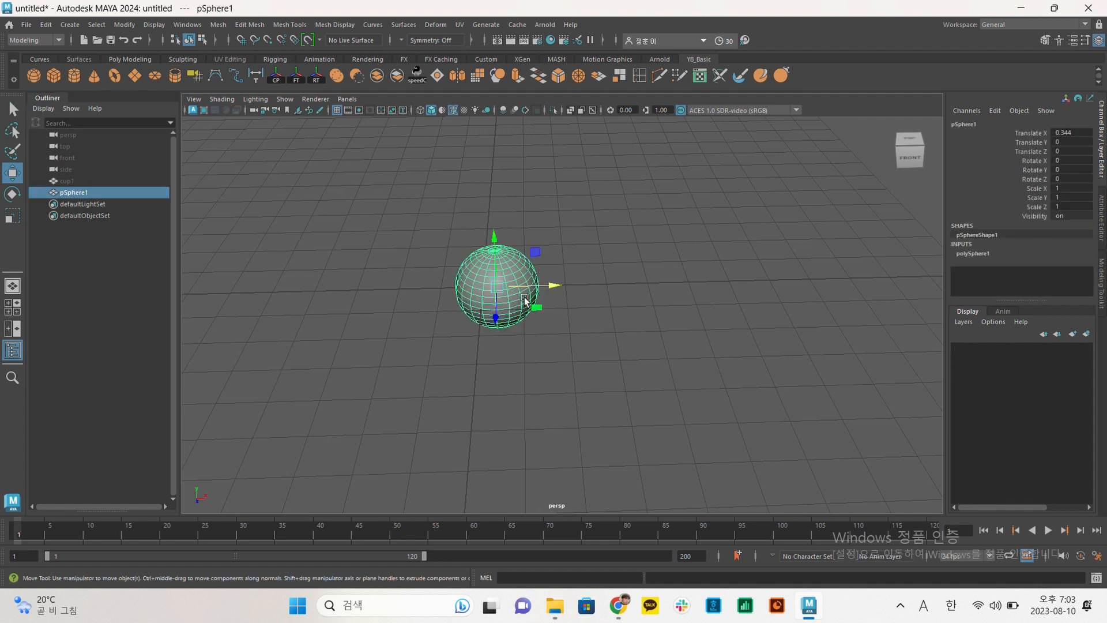
{"action": "key", "text": "Delete"}
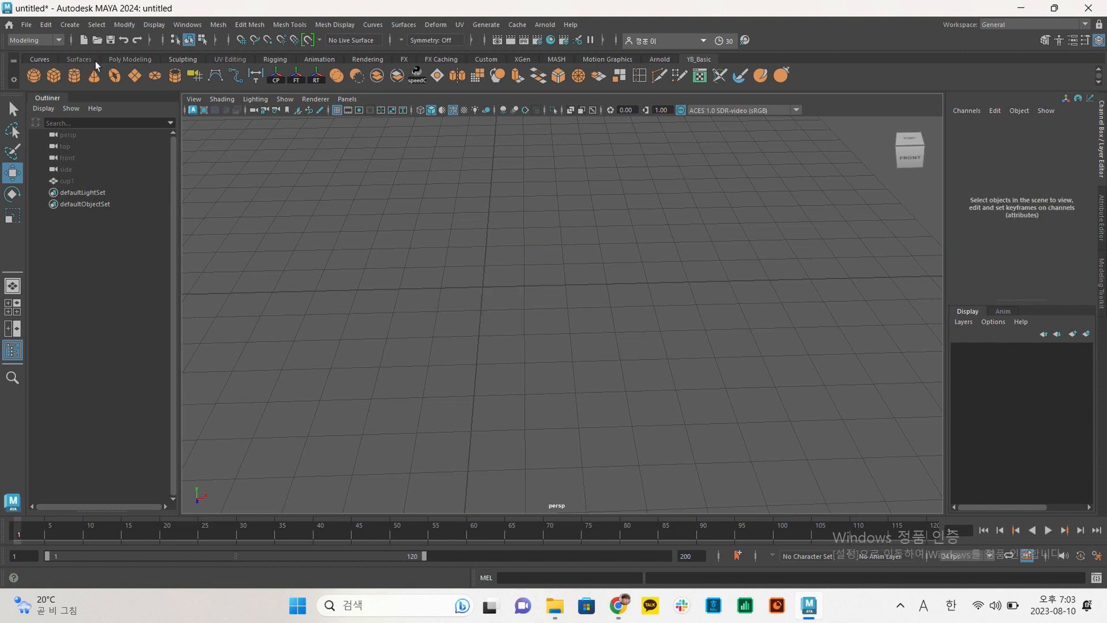
{"action": "left_click", "coordinate": [119, 59]}
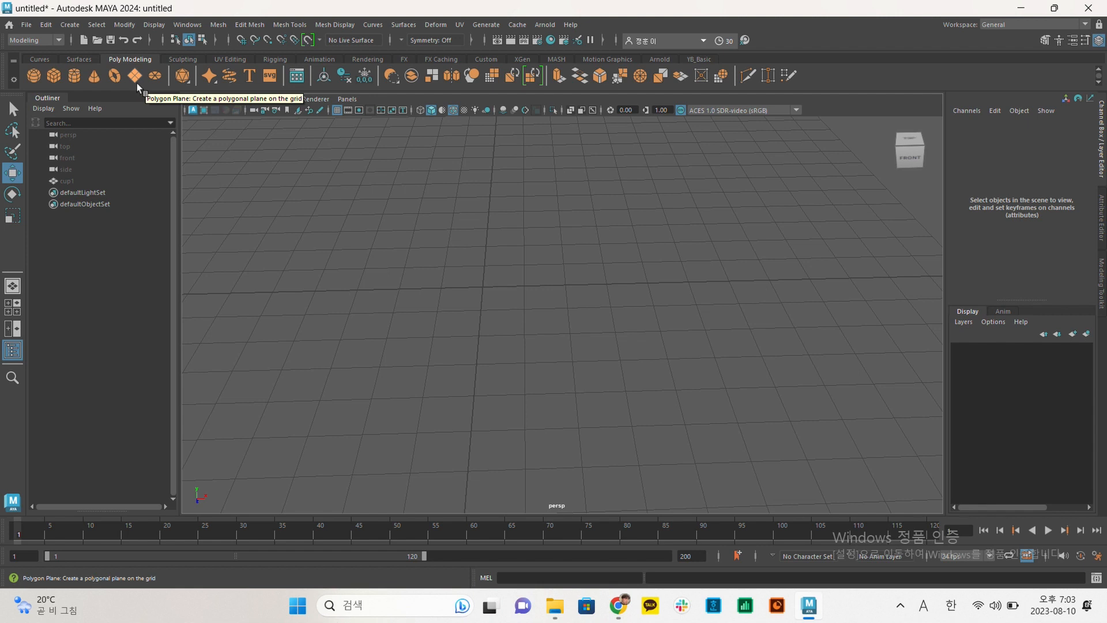
{"action": "left_click", "coordinate": [40, 75]}
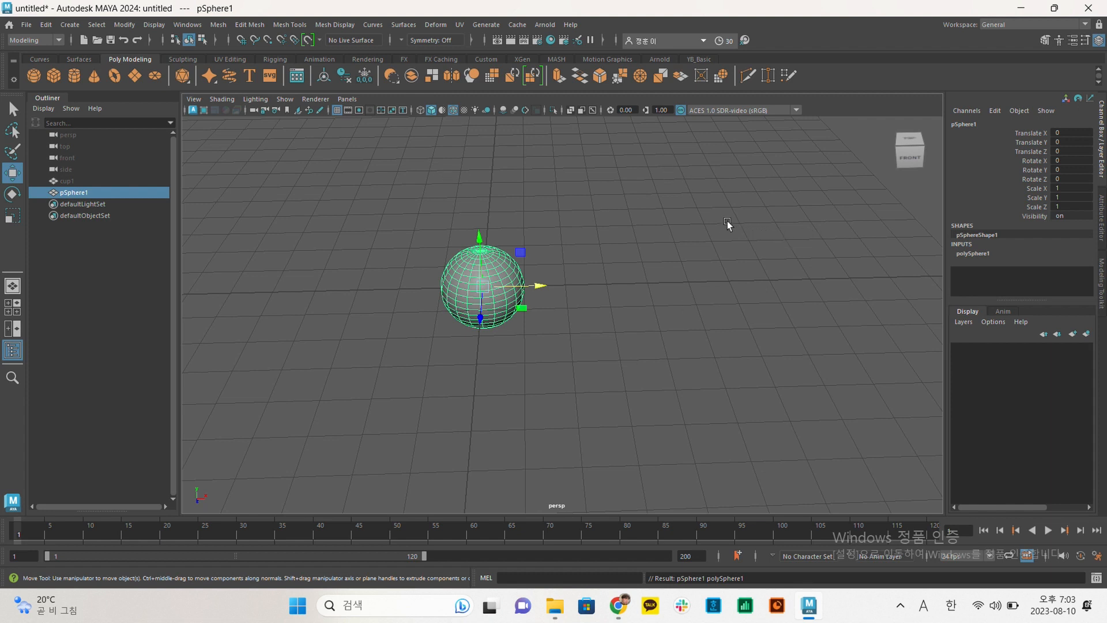
Demonstrate orbiting, zooming and panning the perspective view around the new sphere, ending zoomed far out.
{"action": "left_click_drag", "start_coordinate": [661, 206], "coordinate": [720, 195], "text": "alt"}
{"action": "left_click_drag", "start_coordinate": [632, 289], "coordinate": [576, 254], "text": "alt"}
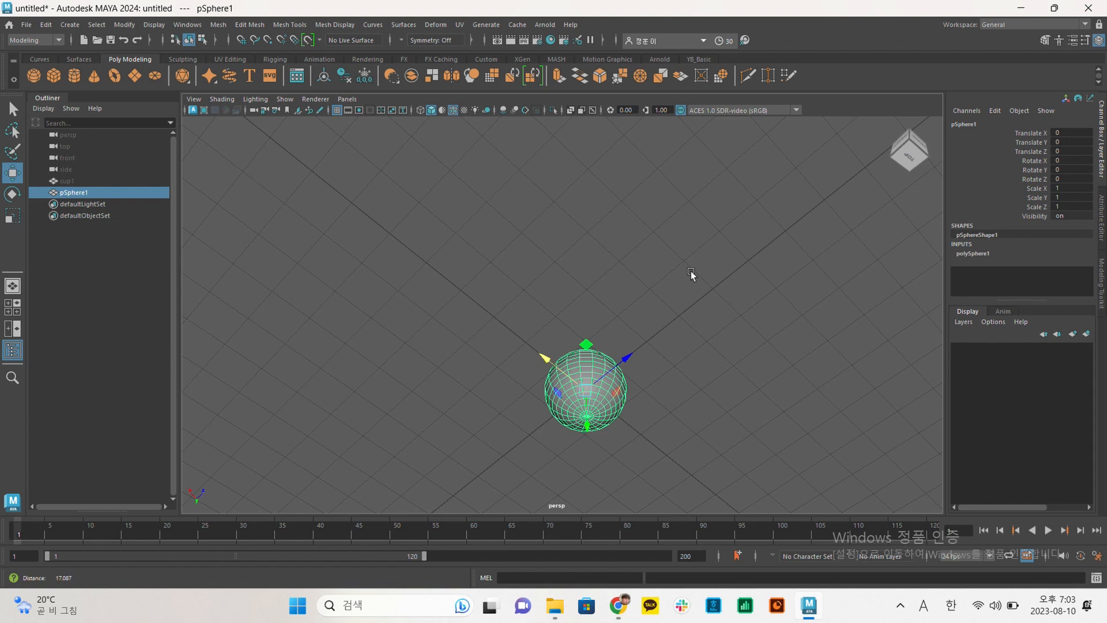
{"action": "right_click_drag", "start_coordinate": [691, 271], "coordinate": [729, 336], "text": "alt"}
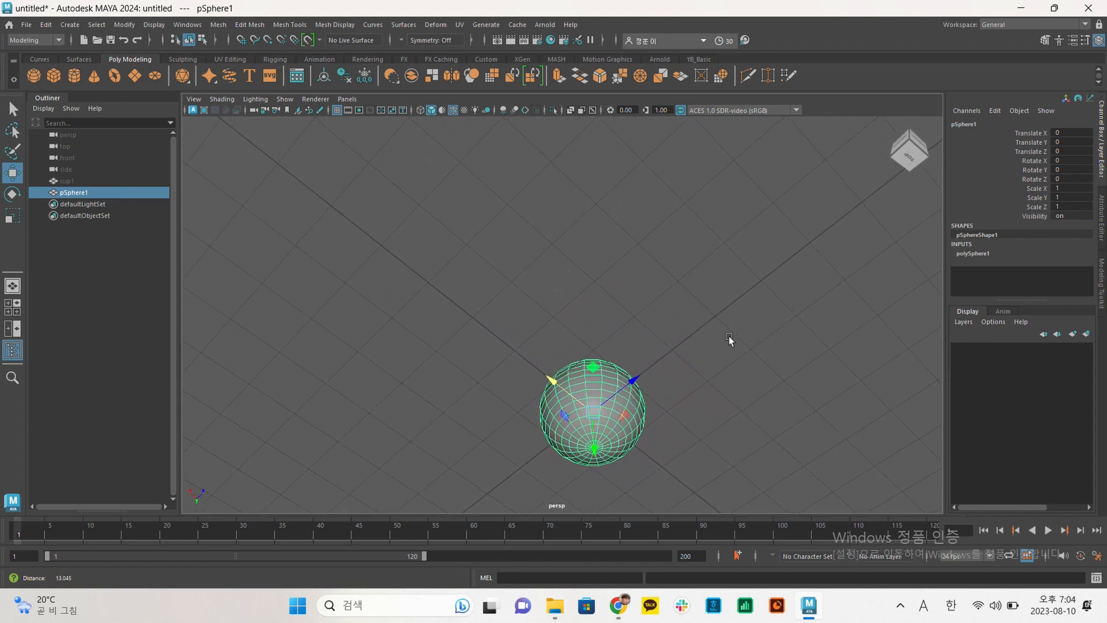
{"action": "left_click_drag", "start_coordinate": [725, 344], "coordinate": [743, 311], "text": "alt"}
{"action": "left_click_drag", "start_coordinate": [710, 348], "coordinate": [556, 282], "text": "alt"}
{"action": "right_click_drag", "start_coordinate": [653, 226], "coordinate": [729, 278], "text": "alt"}
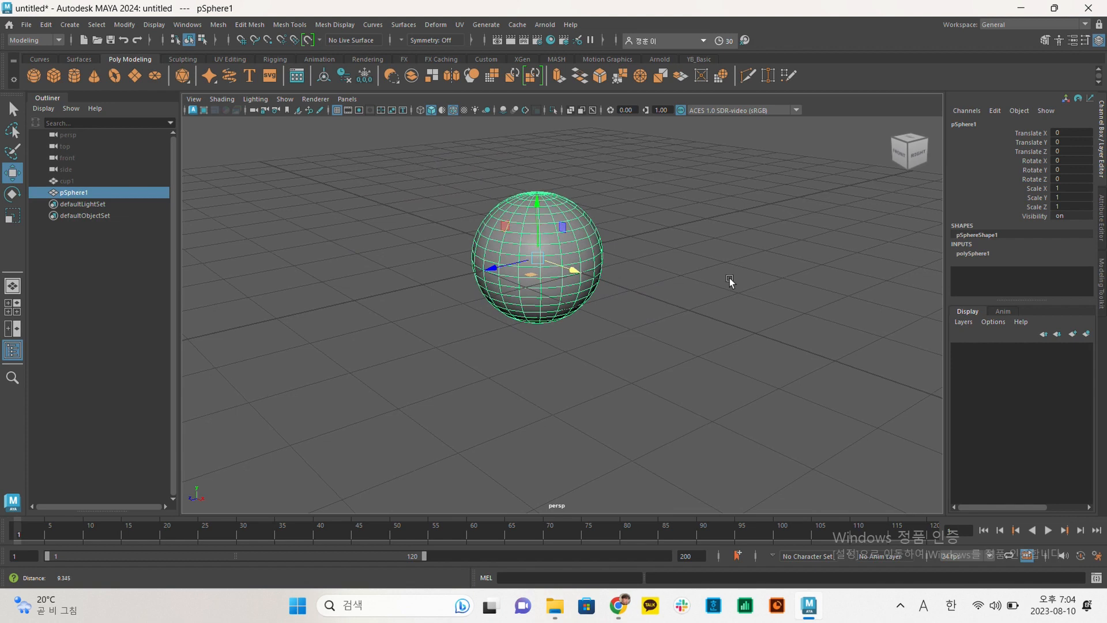
{"action": "mouse_move", "coordinate": [710, 246]}
{"action": "middle_mouse_down", "text": "alt"}
{"action": "mouse_move", "coordinate": [703, 272]}
{"action": "mouse_move", "coordinate": [700, 262]}
{"action": "middle_mouse_up", "text": "alt"}
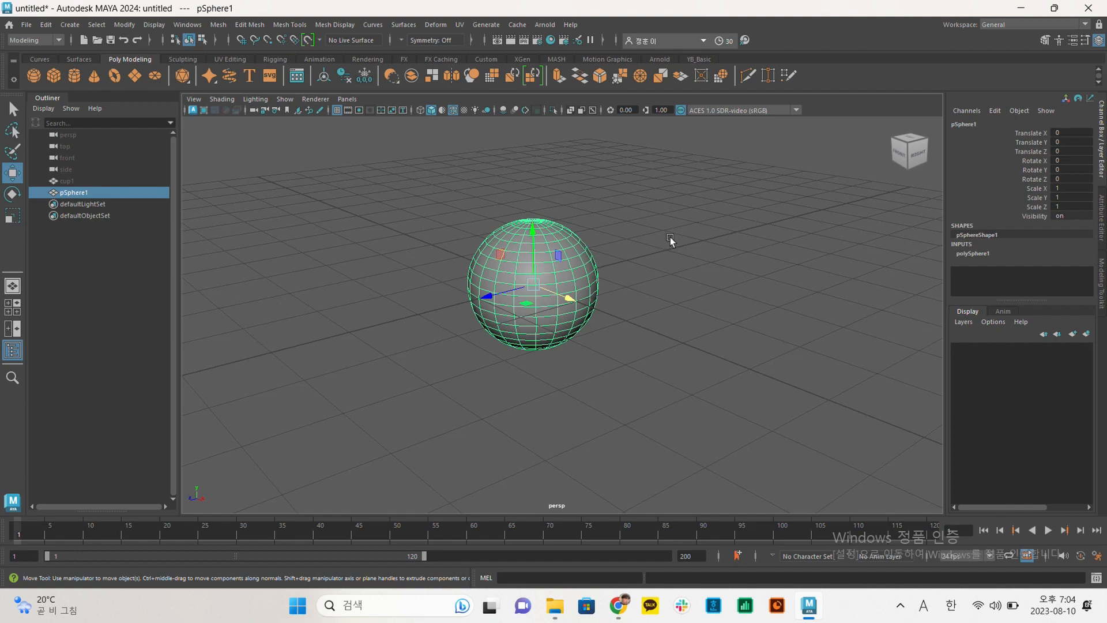
{"action": "mouse_move", "coordinate": [670, 237]}
{"action": "middle_mouse_down", "text": "alt"}
{"action": "mouse_move", "coordinate": [728, 285]}
{"action": "mouse_move", "coordinate": [520, 283]}
{"action": "mouse_move", "coordinate": [583, 181]}
{"action": "mouse_move", "coordinate": [756, 210]}
{"action": "mouse_move", "coordinate": [598, 331]}
{"action": "mouse_move", "coordinate": [598, 171]}
{"action": "mouse_move", "coordinate": [774, 216]}
{"action": "mouse_move", "coordinate": [560, 346]}
{"action": "mouse_move", "coordinate": [663, 136]}
{"action": "mouse_move", "coordinate": [780, 307]}
{"action": "mouse_move", "coordinate": [673, 149]}
{"action": "mouse_move", "coordinate": [717, 310]}
{"action": "mouse_move", "coordinate": [673, 232]}
{"action": "middle_mouse_up", "text": "alt"}
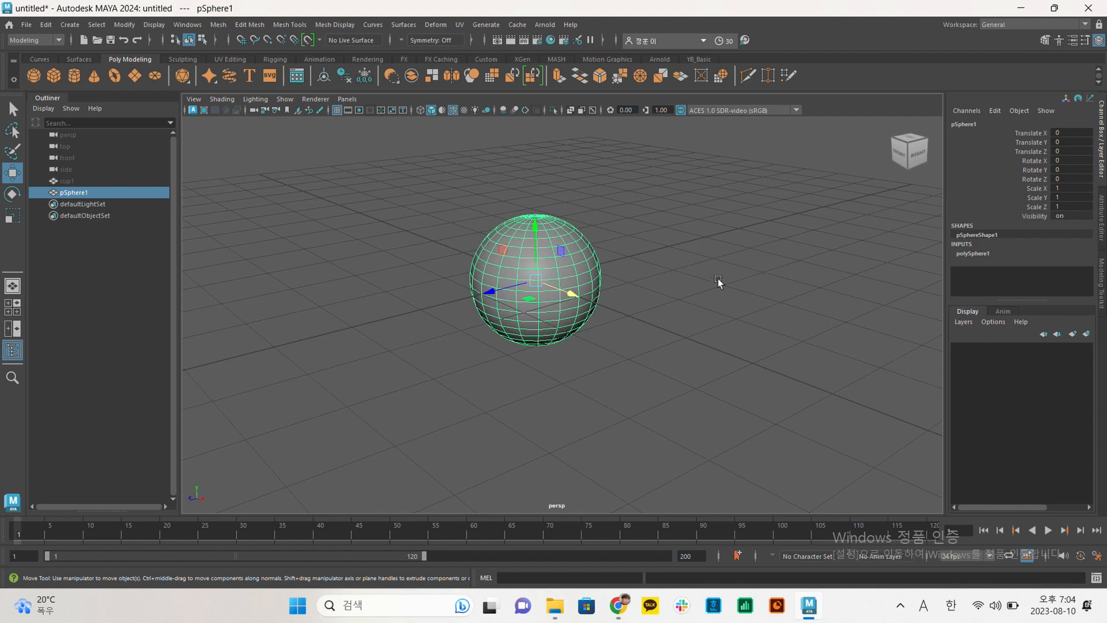
{"action": "middle_click_drag", "start_coordinate": [632, 254], "coordinate": [685, 253], "text": "alt"}
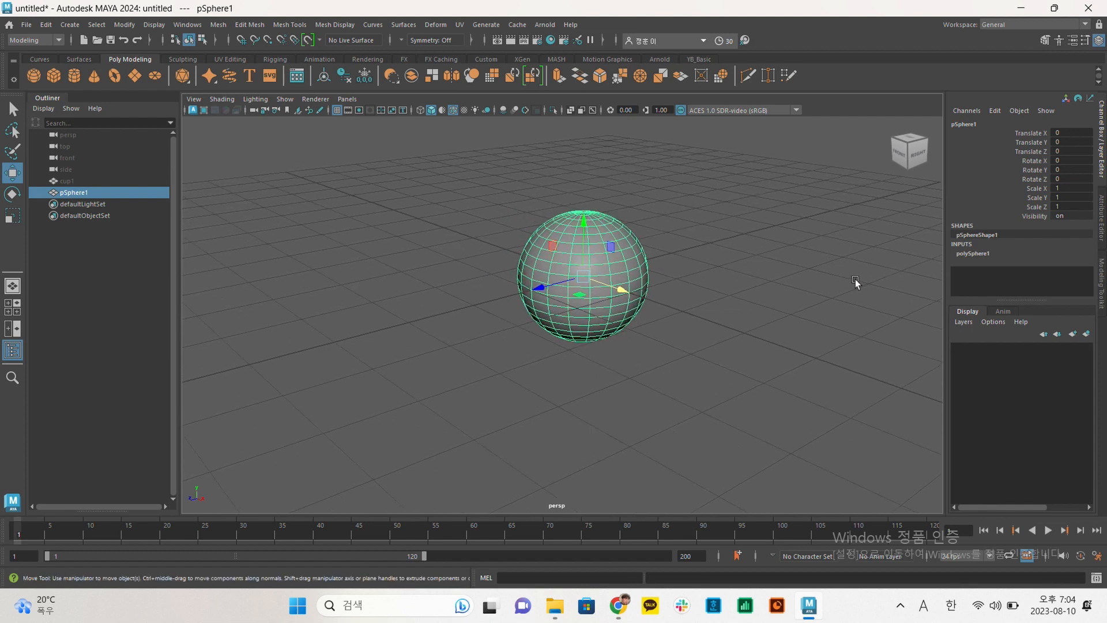
{"action": "right_click_drag", "start_coordinate": [855, 279], "coordinate": [8, 123], "text": "alt"}
{"action": "right_click_drag", "start_coordinate": [756, 296], "coordinate": [50, 190], "text": "alt"}
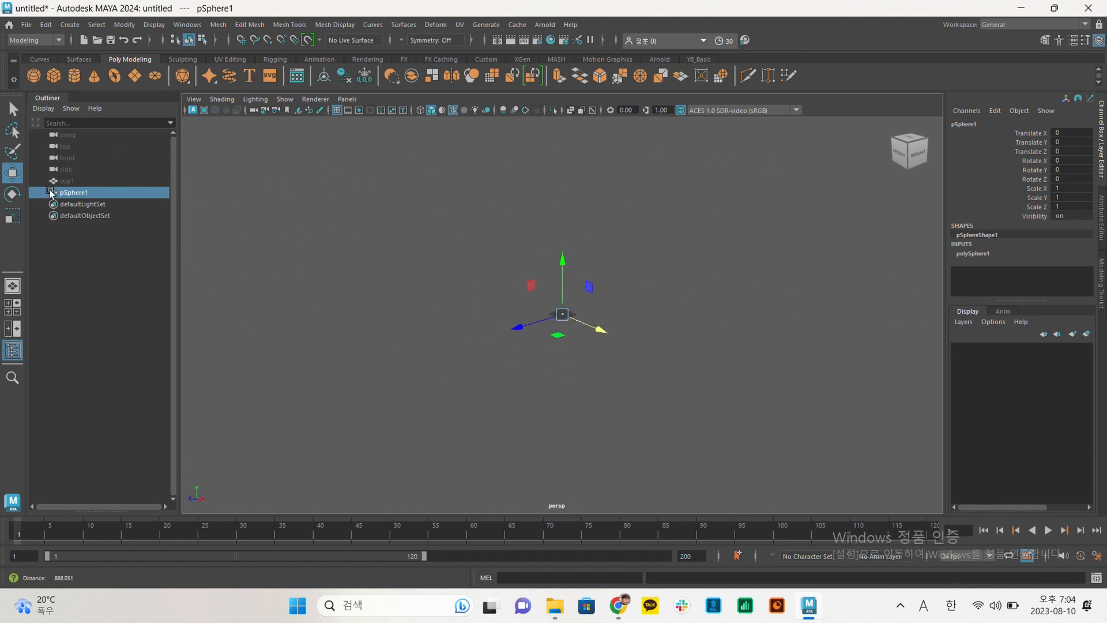
Reselect the sphere, frame it in the perspective view and examine it from several angles.
{"action": "left_click", "coordinate": [579, 291]}
{"action": "left_click_drag", "start_coordinate": [383, 203], "coordinate": [783, 458]}
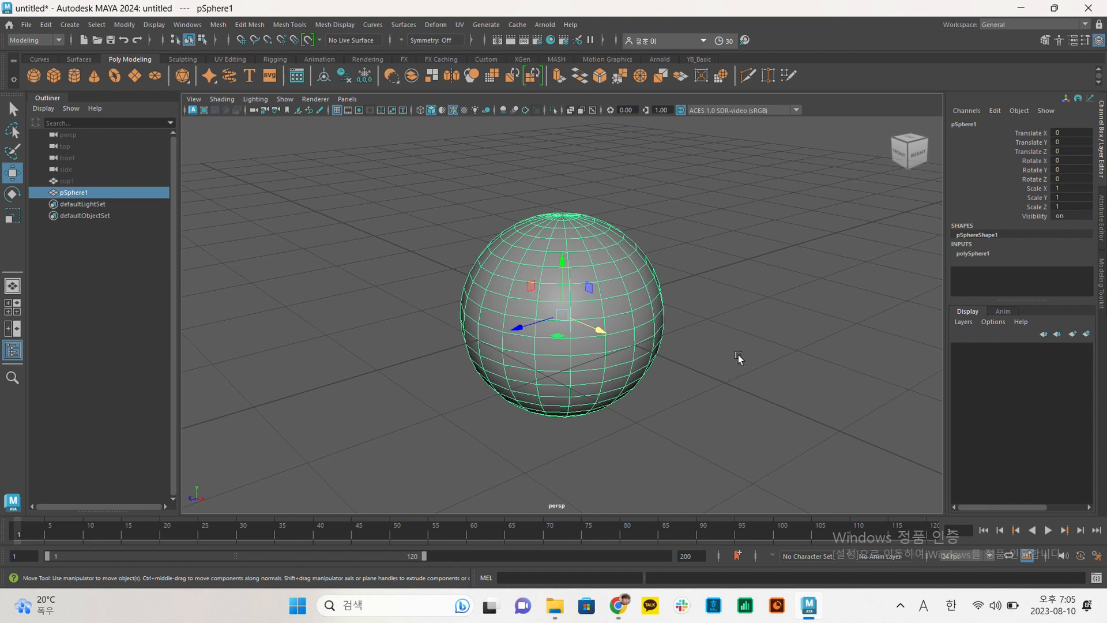
{"action": "left_click_drag", "start_coordinate": [724, 343], "coordinate": [687, 337], "text": "alt"}
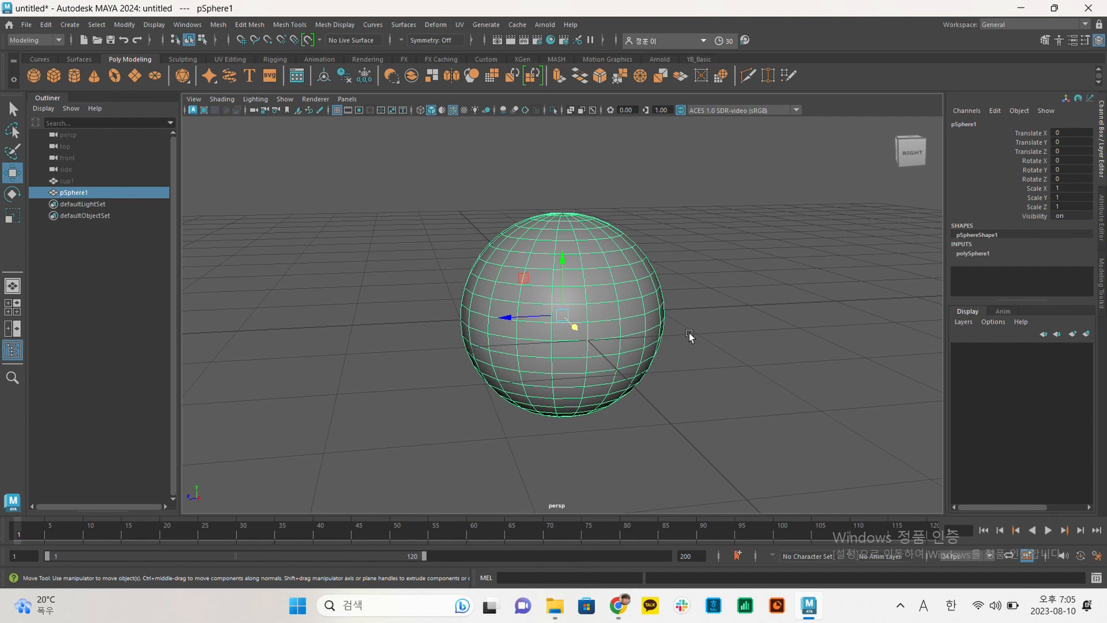
{"action": "left_click_drag", "start_coordinate": [700, 322], "coordinate": [622, 288], "text": "alt"}
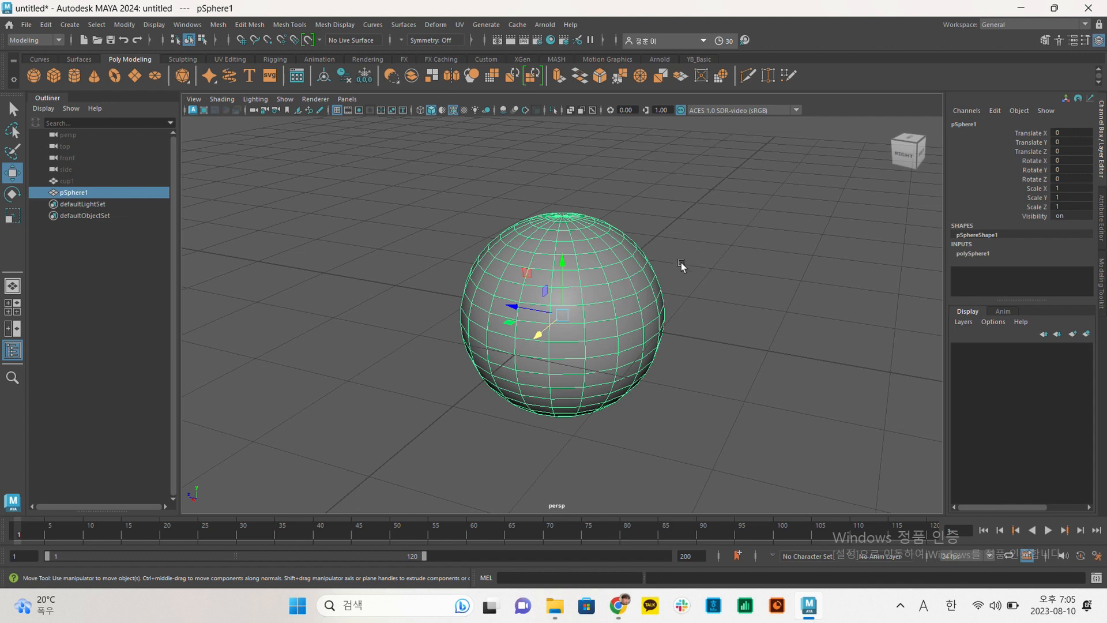
{"action": "middle_click_drag", "start_coordinate": [681, 262], "coordinate": [653, 265], "text": "alt"}
{"action": "left_click_drag", "start_coordinate": [615, 308], "coordinate": [682, 324], "text": "alt"}
Switch to the Select tool with the sphere selected and return to the Move tool.
{"action": "left_click", "coordinate": [14, 108]}
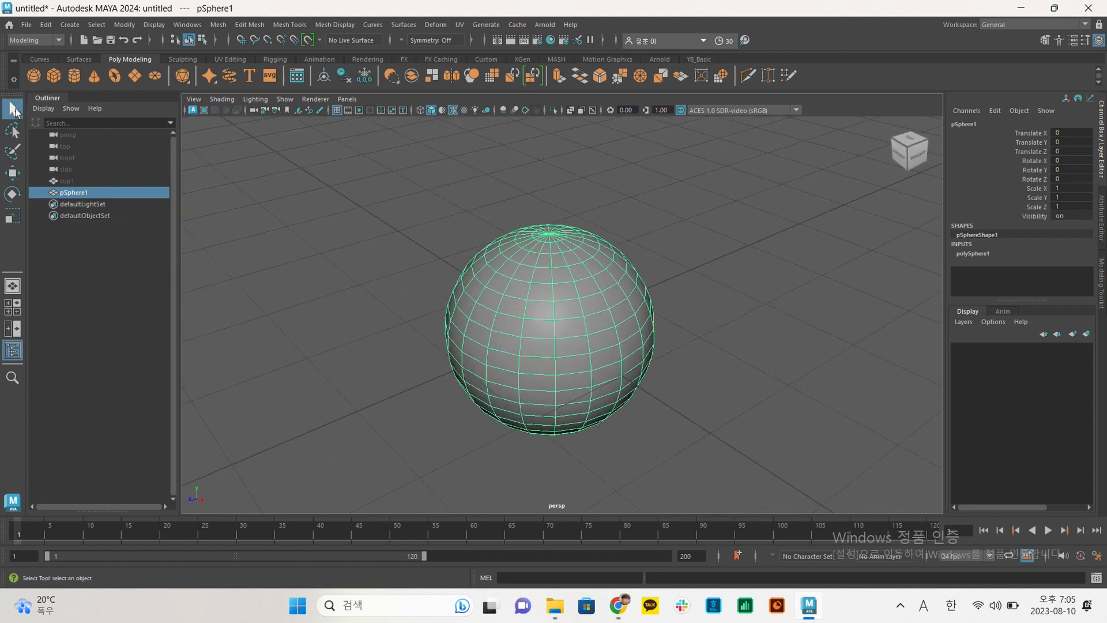
{"action": "left_click_drag", "start_coordinate": [424, 185], "coordinate": [569, 282], "text": "alt"}
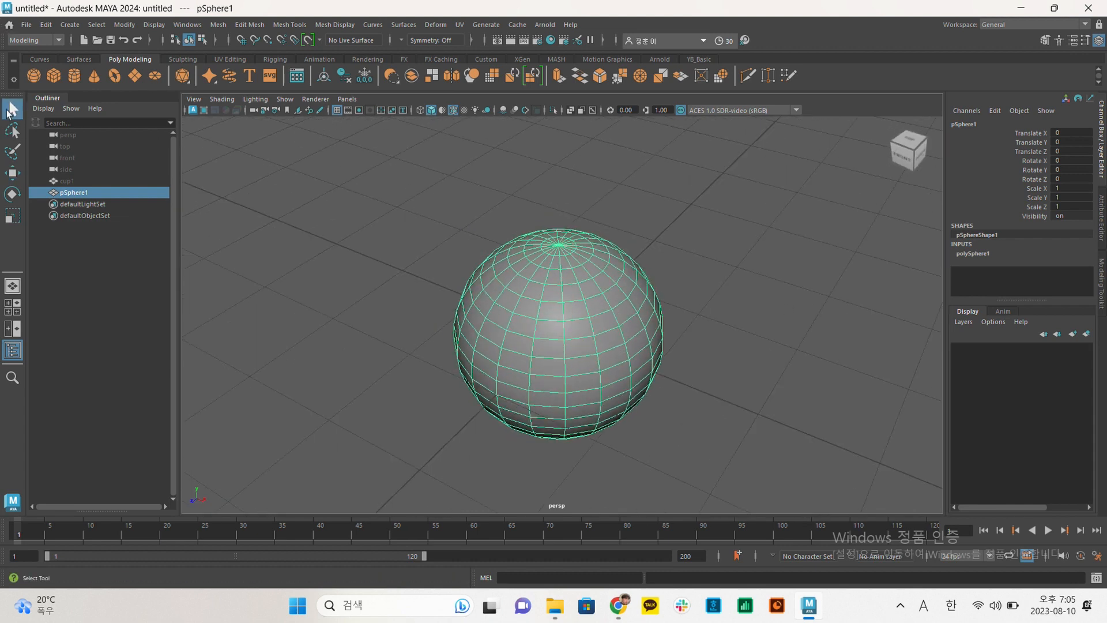
{"action": "left_click_drag", "start_coordinate": [692, 297], "coordinate": [633, 268], "text": "alt"}
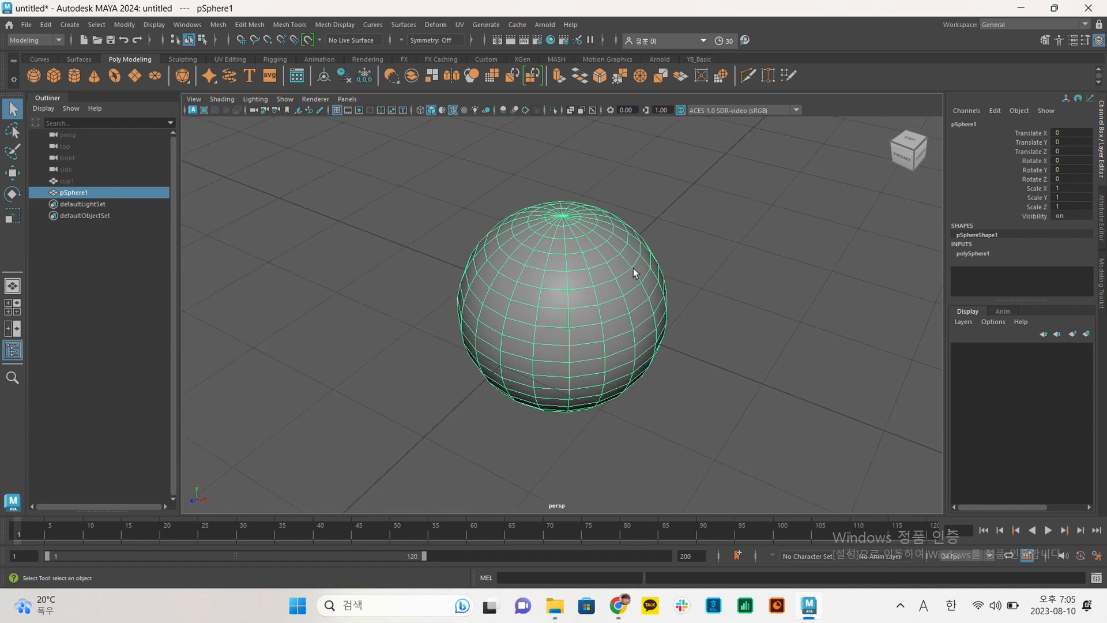
{"action": "right_click_drag", "start_coordinate": [781, 299], "coordinate": [689, 297], "text": "alt"}
{"action": "key", "text": "w"}
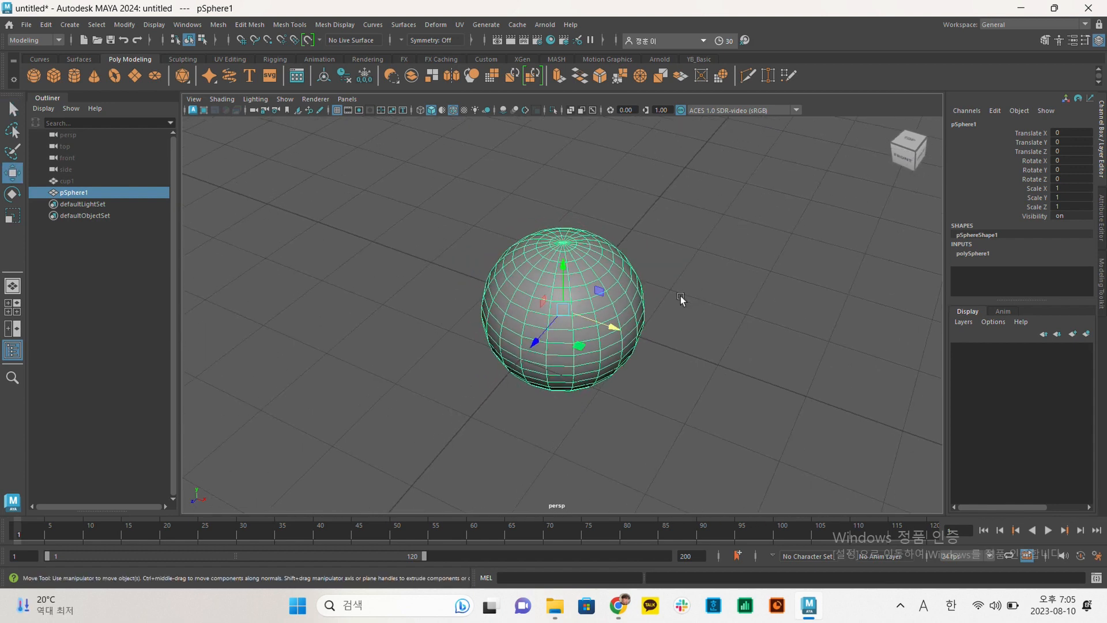
Duplicate the sphere three times along the X axis, at about 2.4, 4.9 and 7.6, and clear the selection.
{"action": "key", "text": "ctrl+d"}
{"action": "left_click_drag", "start_coordinate": [622, 317], "coordinate": [837, 326]}
{"action": "right_click_drag", "start_coordinate": [837, 327], "coordinate": [561, 272], "text": "alt"}
{"action": "left_click_drag", "start_coordinate": [554, 287], "coordinate": [828, 326], "text": "shift"}
{"action": "left_click", "coordinate": [719, 358]}
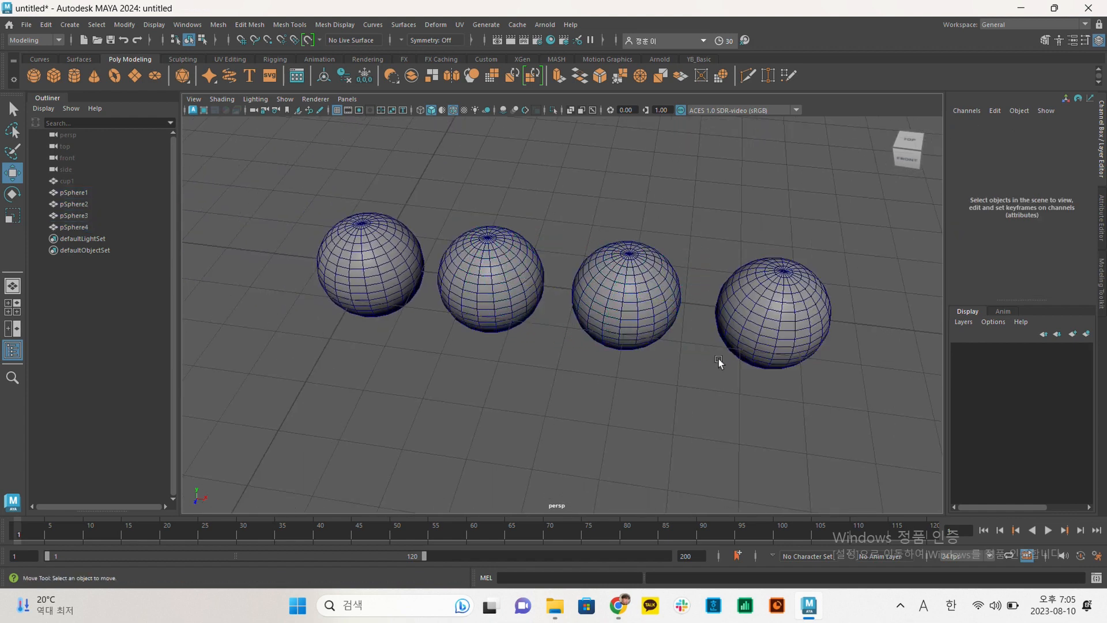
Select each of the four spheres one at a time and clear the selection.
{"action": "right_click_drag", "start_coordinate": [719, 359], "coordinate": [549, 345], "text": "alt"}
{"action": "left_click", "coordinate": [459, 300]}
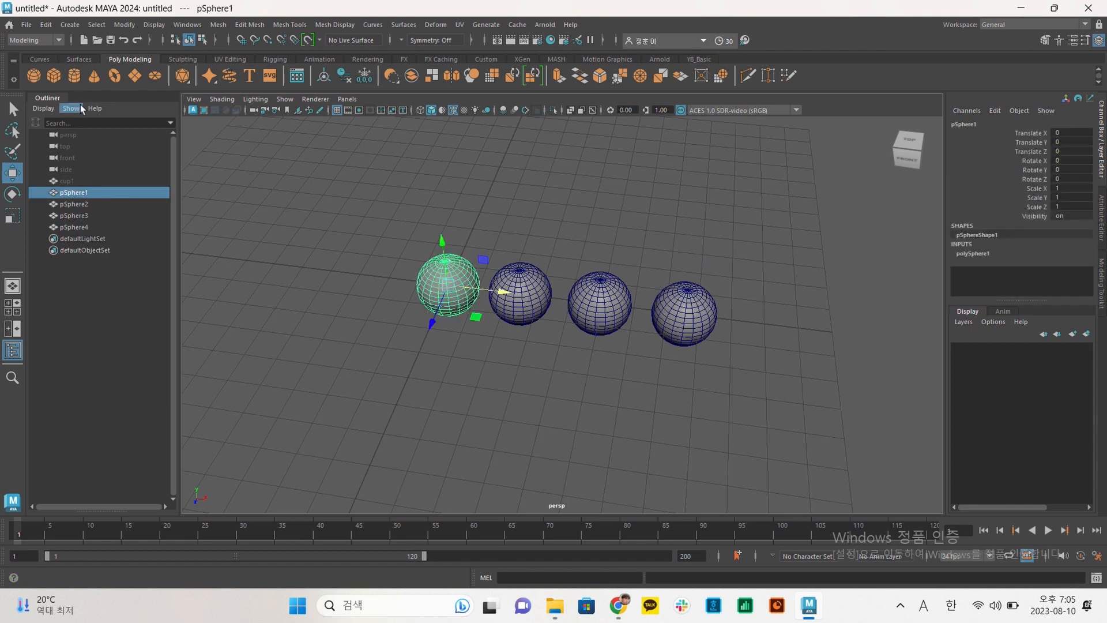
{"action": "left_click", "coordinate": [533, 309]}
{"action": "left_click", "coordinate": [619, 314]}
{"action": "left_click", "coordinate": [701, 344]}
{"action": "left_click", "coordinate": [696, 367]}
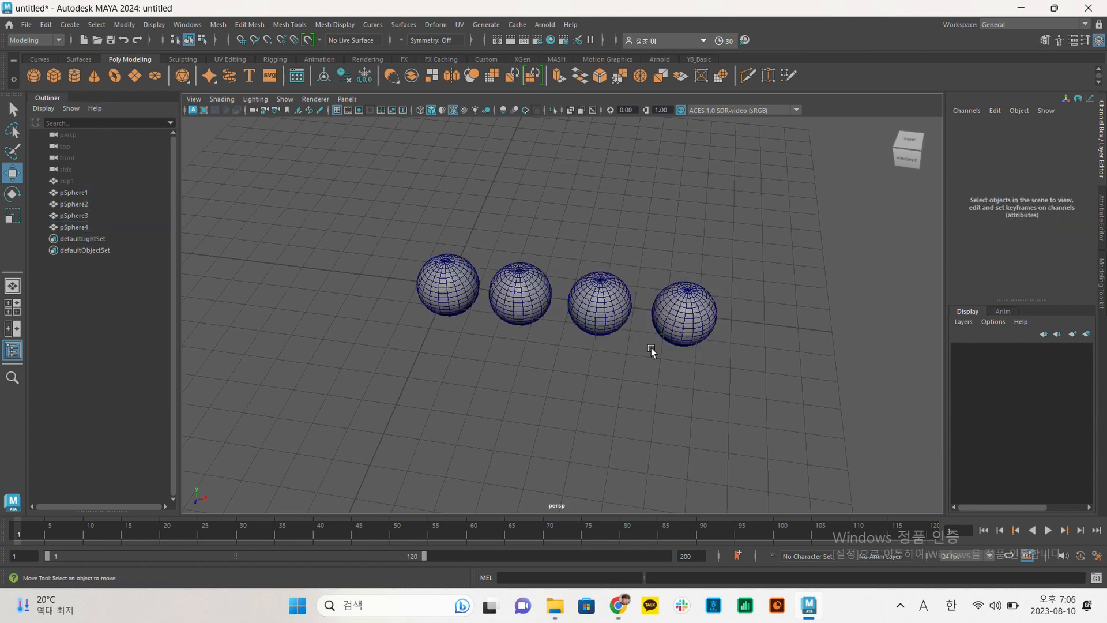
Select all four spheres with a selection box and remove them from the selection one by one.
{"action": "left_click_drag", "start_coordinate": [644, 347], "coordinate": [589, 353], "text": "alt"}
{"action": "left_click_drag", "start_coordinate": [340, 248], "coordinate": [836, 376]}
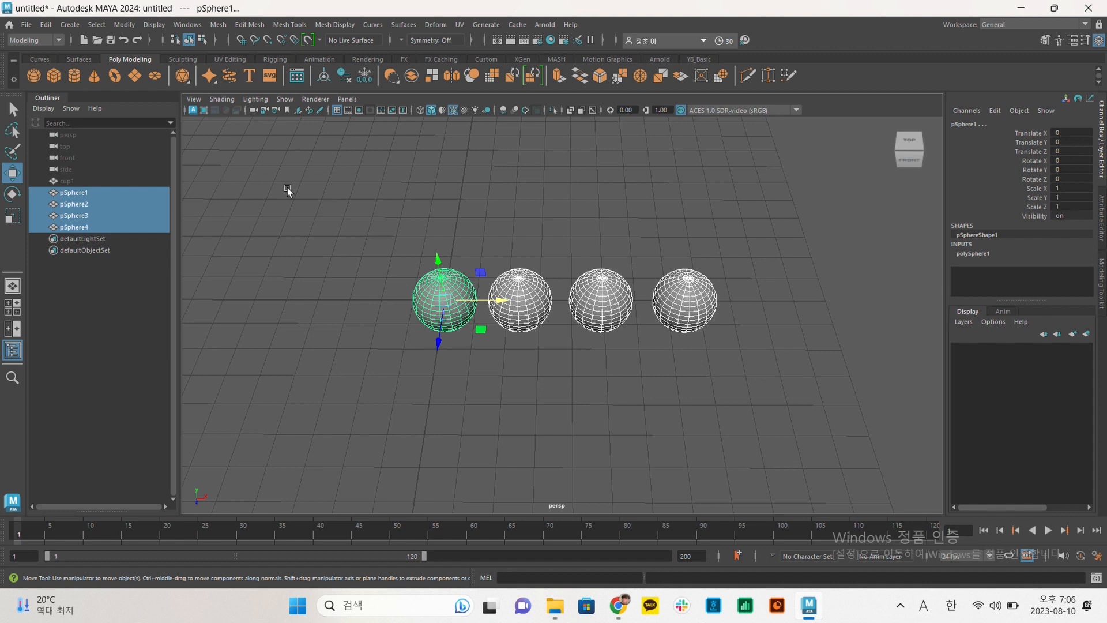
{"action": "left_click", "coordinate": [468, 287], "text": "shift"}
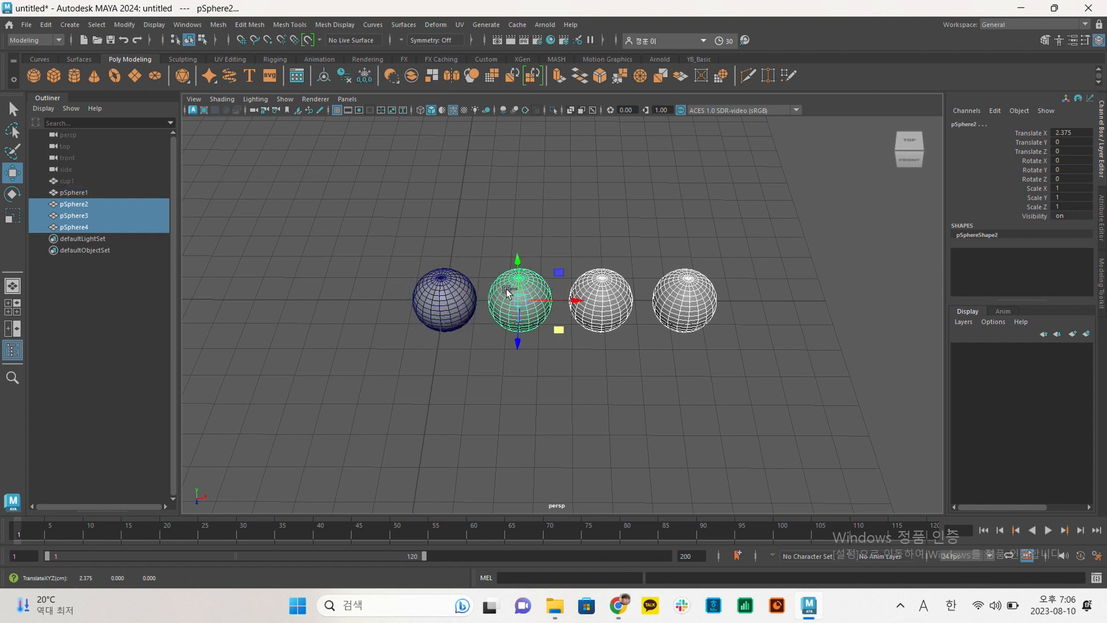
{"action": "left_click", "coordinate": [533, 288], "text": "shift"}
{"action": "left_click", "coordinate": [582, 285], "text": "shift"}
{"action": "left_click", "coordinate": [669, 286], "text": "shift"}
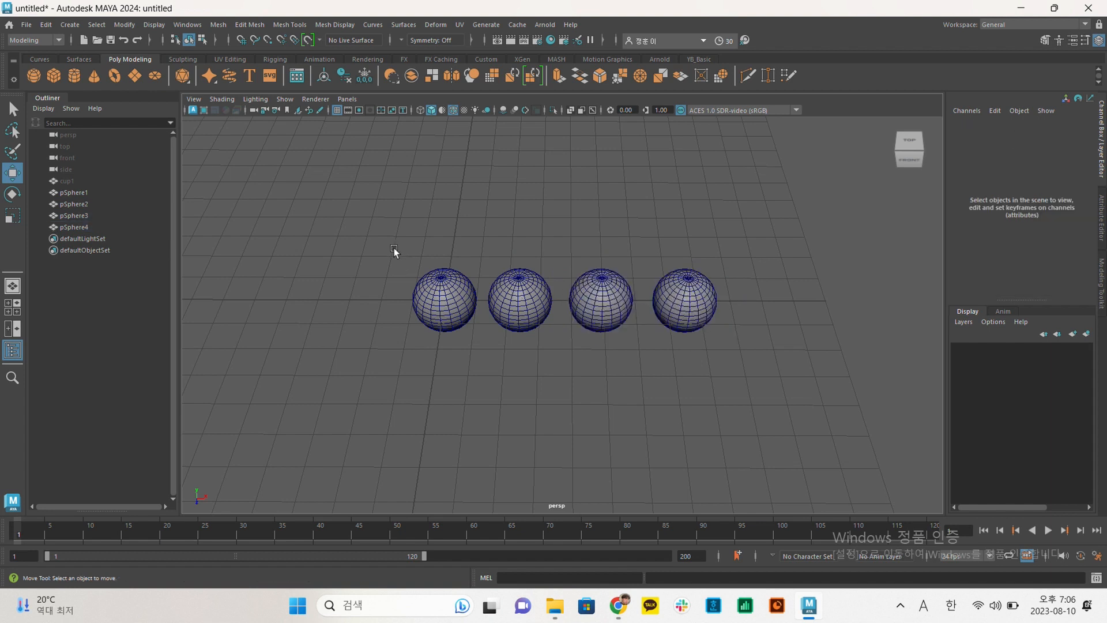
Select the first two spheres with a selection box and add the other two to the selection.
{"action": "left_click_drag", "start_coordinate": [356, 226], "coordinate": [565, 382]}
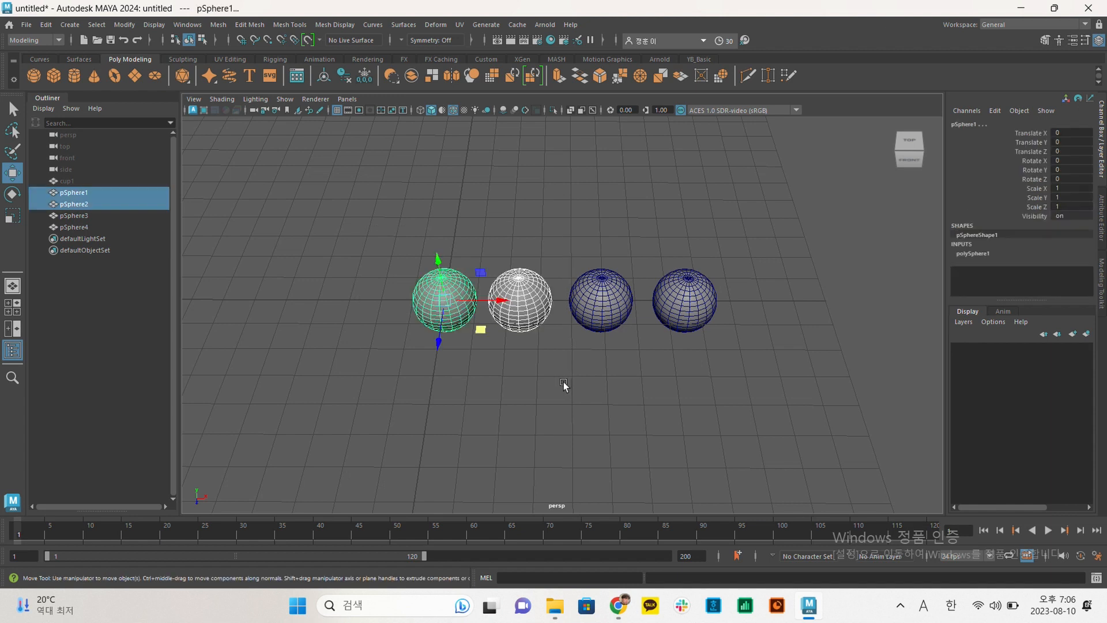
{"action": "left_click", "coordinate": [611, 299], "text": "shift"}
{"action": "left_click", "coordinate": [675, 294], "text": "shift"}
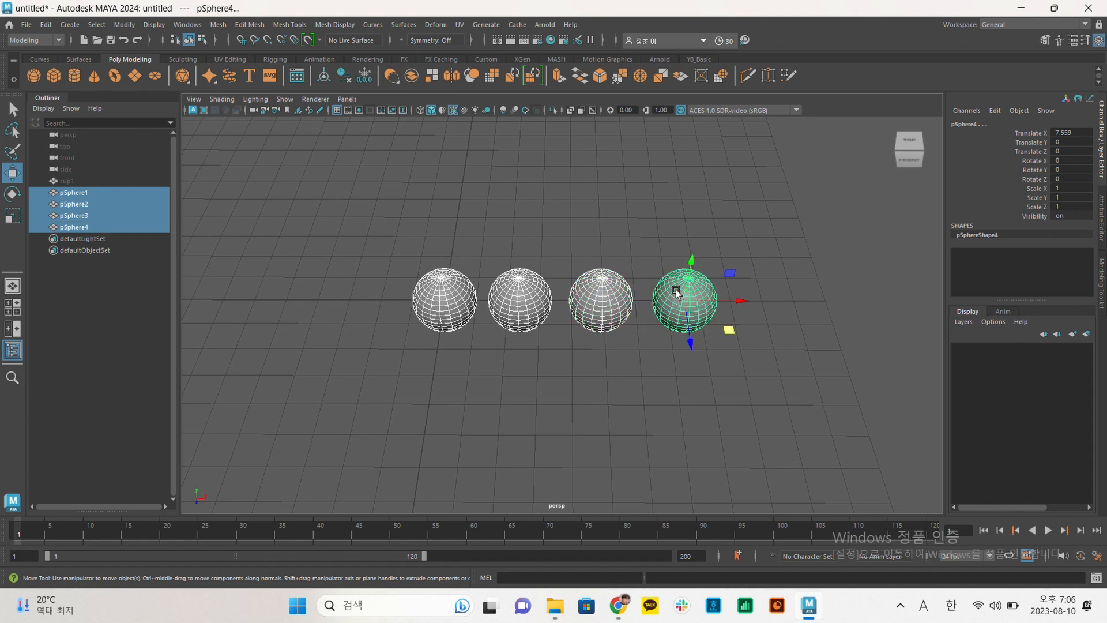
Box-select only the first two spheres and replace that selection with the third sphere.
{"action": "left_click", "coordinate": [262, 303]}
{"action": "left_click_drag", "start_coordinate": [294, 298], "coordinate": [537, 336]}
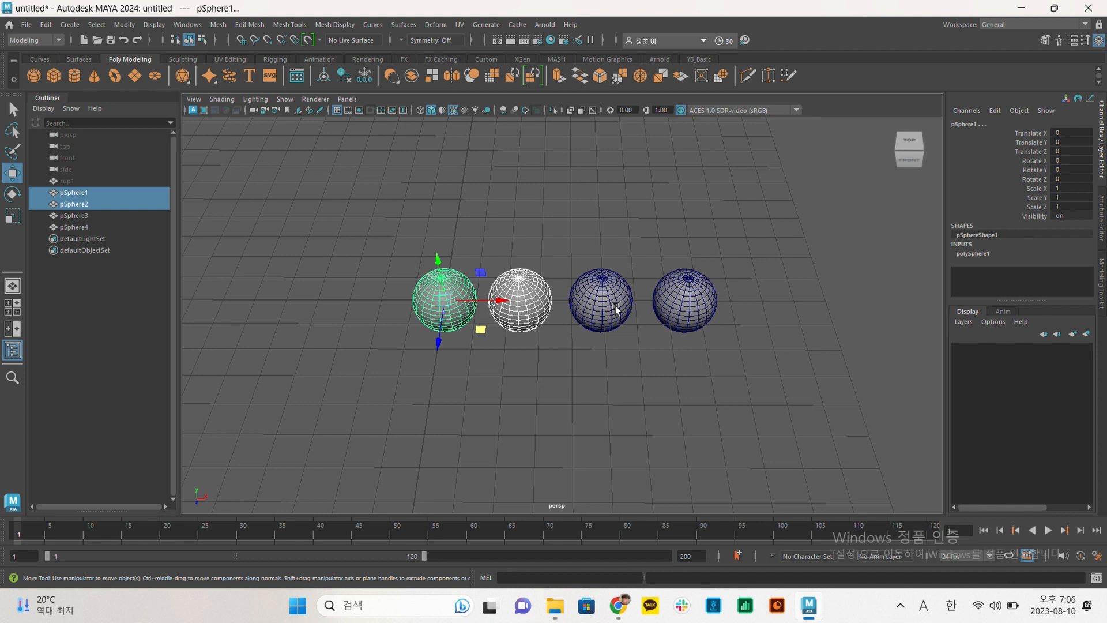
{"action": "left_click", "coordinate": [615, 309]}
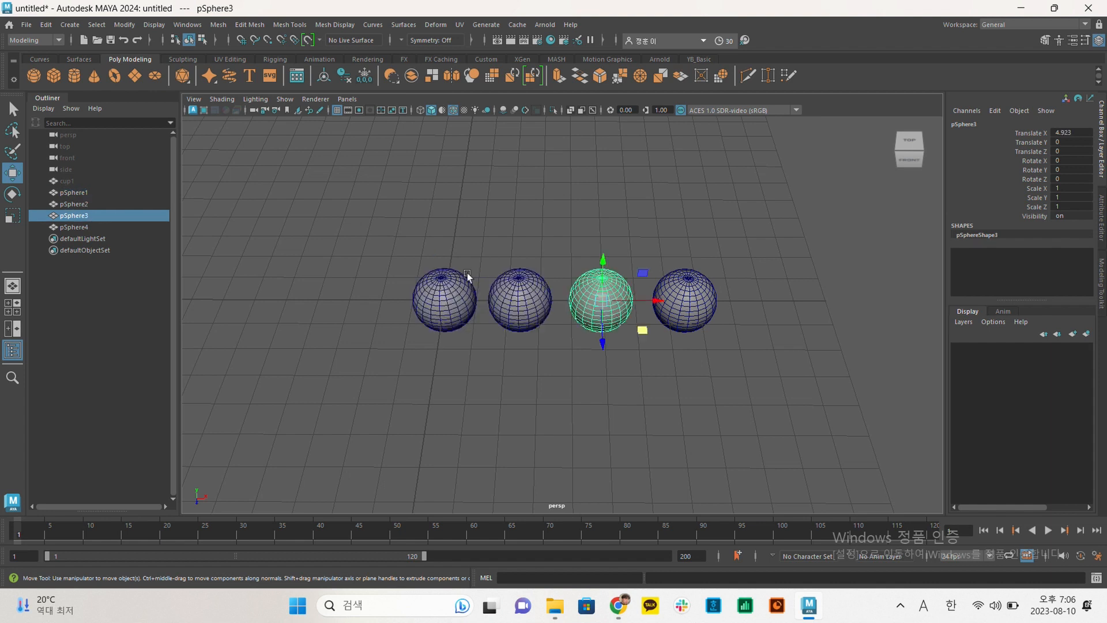
Clear the selection and box-select the first two spheres of the row again.
{"action": "left_click", "coordinate": [434, 252]}
{"action": "left_click_drag", "start_coordinate": [399, 242], "coordinate": [539, 332]}
{"action": "left_click_drag", "start_coordinate": [315, 199], "coordinate": [552, 331]}
{"action": "left_click_drag", "start_coordinate": [371, 227], "coordinate": [544, 367]}
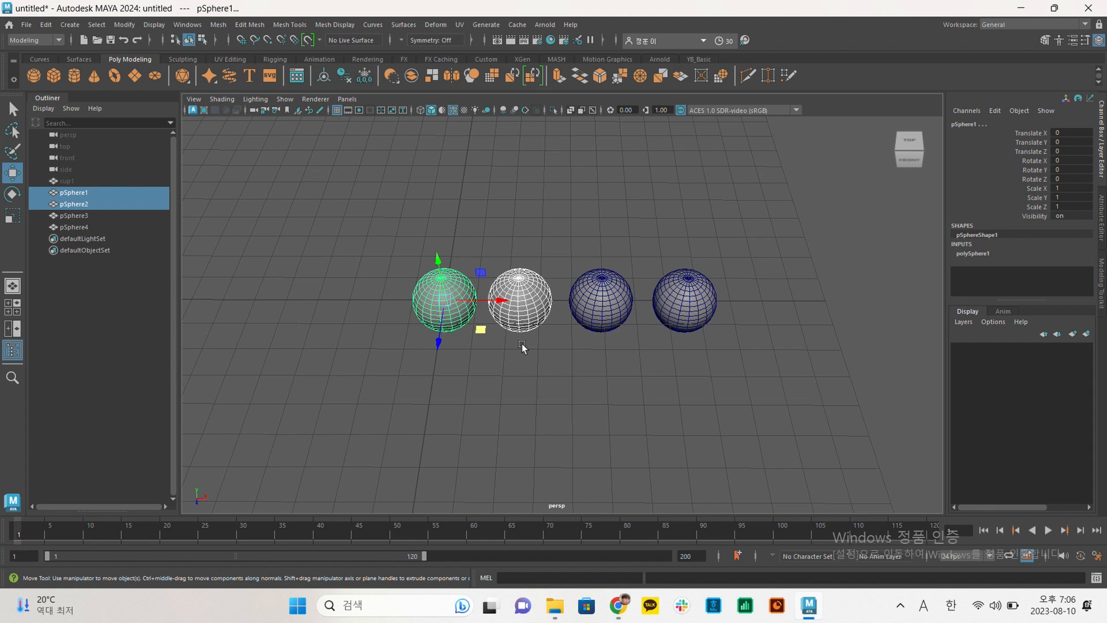
Add the third and fourth spheres to the selection one by one, and box-select only the first two again.
{"action": "left_click", "coordinate": [600, 304], "text": "shift"}
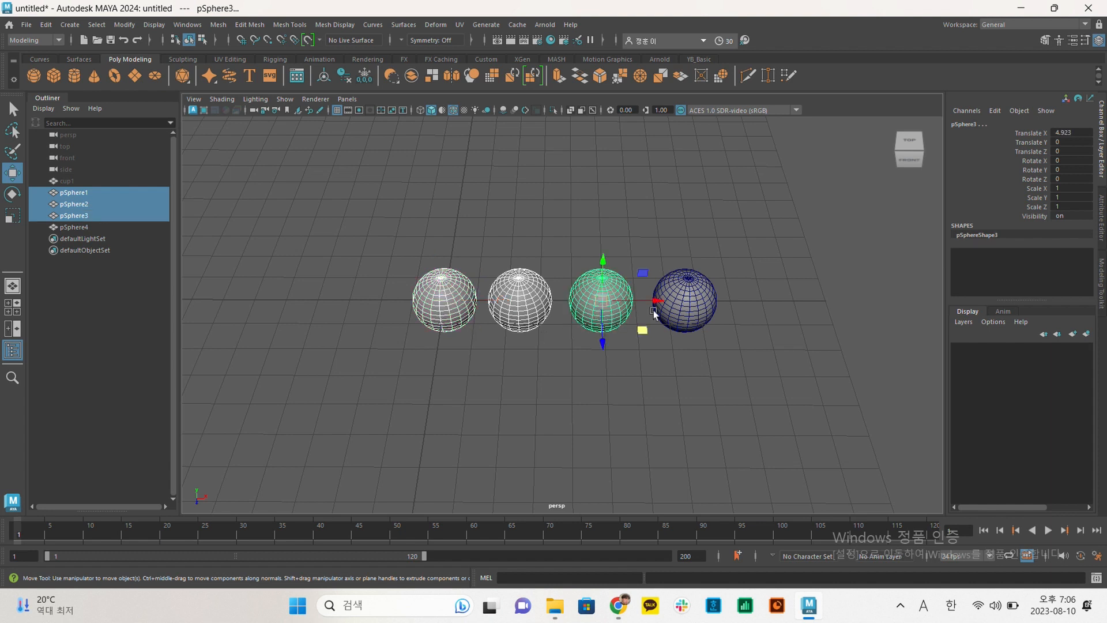
{"action": "left_click", "coordinate": [701, 304], "text": "shift"}
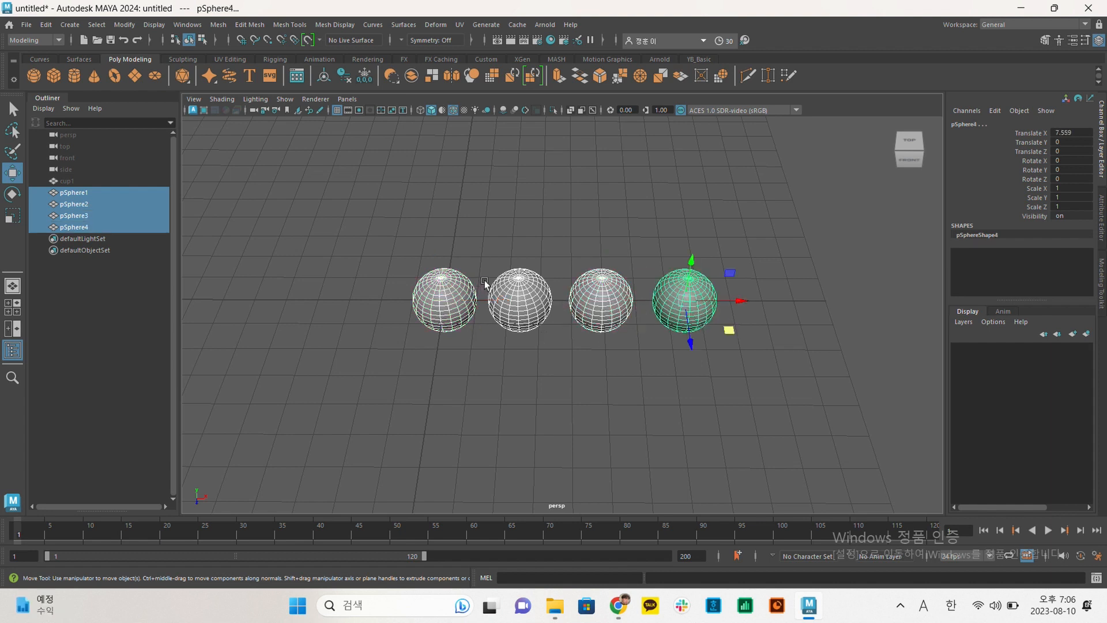
{"action": "left_click_drag", "start_coordinate": [358, 224], "coordinate": [565, 363]}
{"action": "left_click", "coordinate": [536, 349]}
{"action": "left_click_drag", "start_coordinate": [314, 214], "coordinate": [548, 383]}
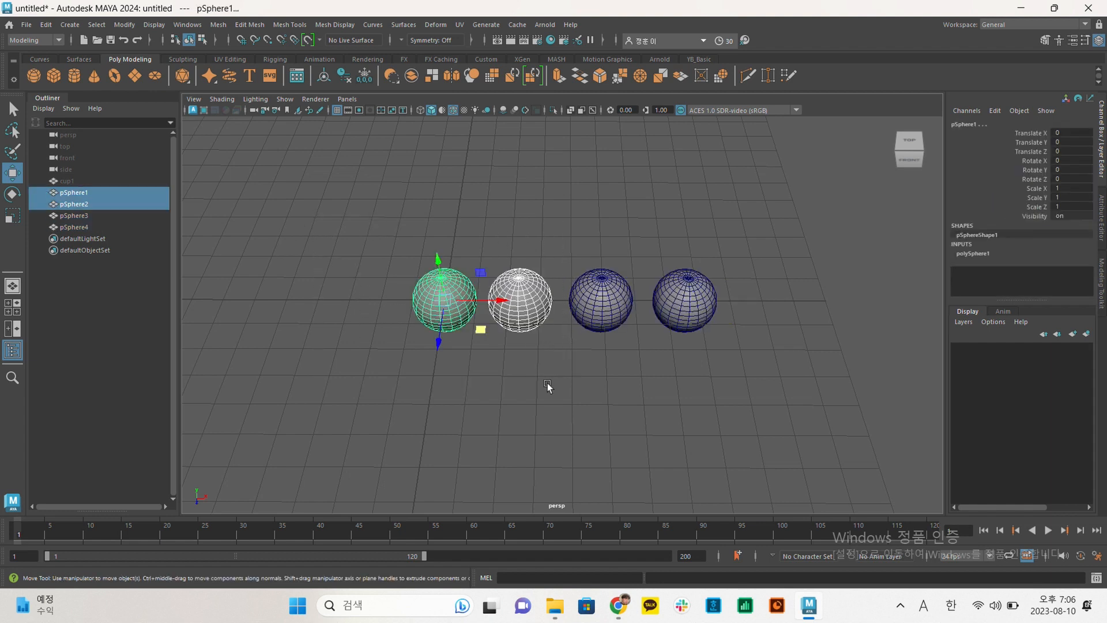
Invert the selection with a toggling box around all four spheres, and return to selecting only the first two.
{"action": "left_click_drag", "start_coordinate": [328, 192], "coordinate": [776, 389]}
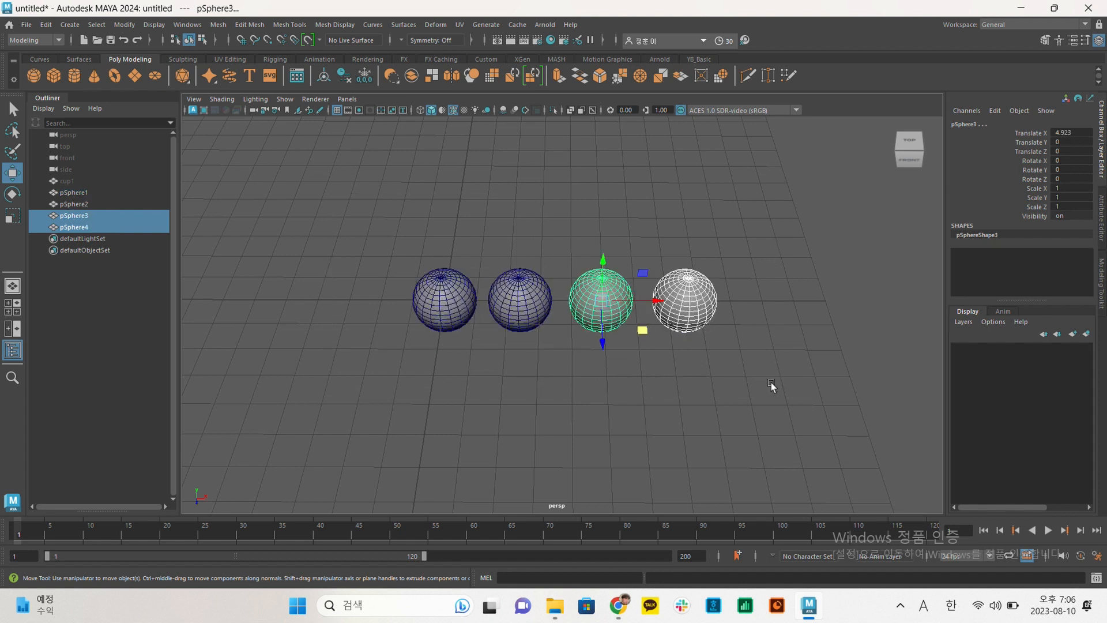
{"action": "left_click", "coordinate": [378, 264]}
{"action": "left_click_drag", "start_coordinate": [365, 207], "coordinate": [564, 373]}
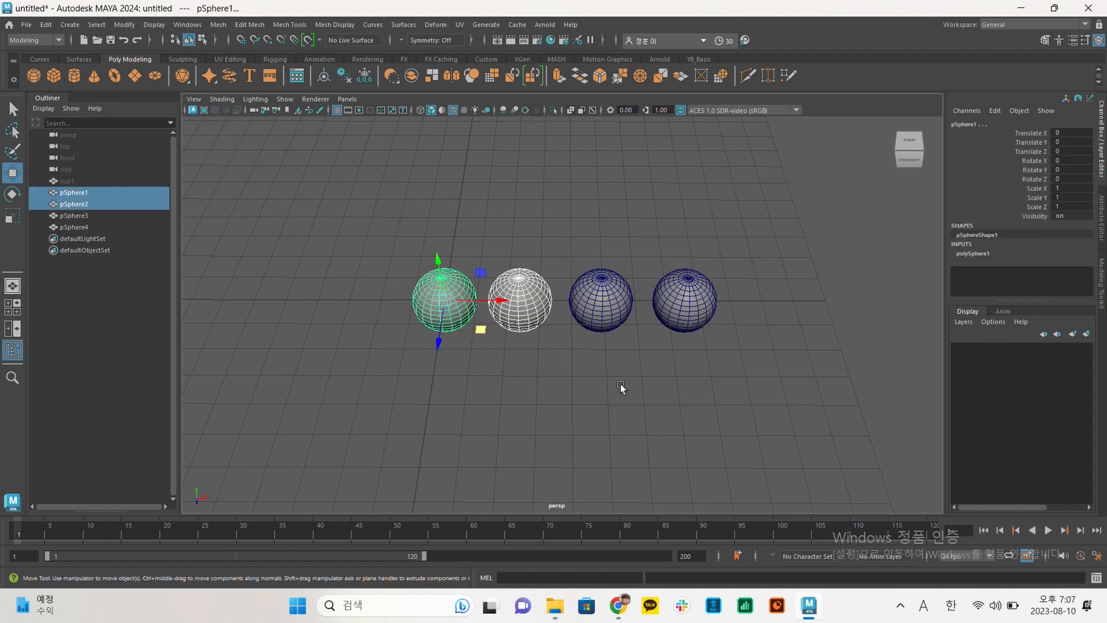
Clear the selection, box-select the first two spheres, and extend the selection to all four with an additive selection box.
{"action": "key", "text": "super"}
{"action": "left_click", "coordinate": [857, 318]}
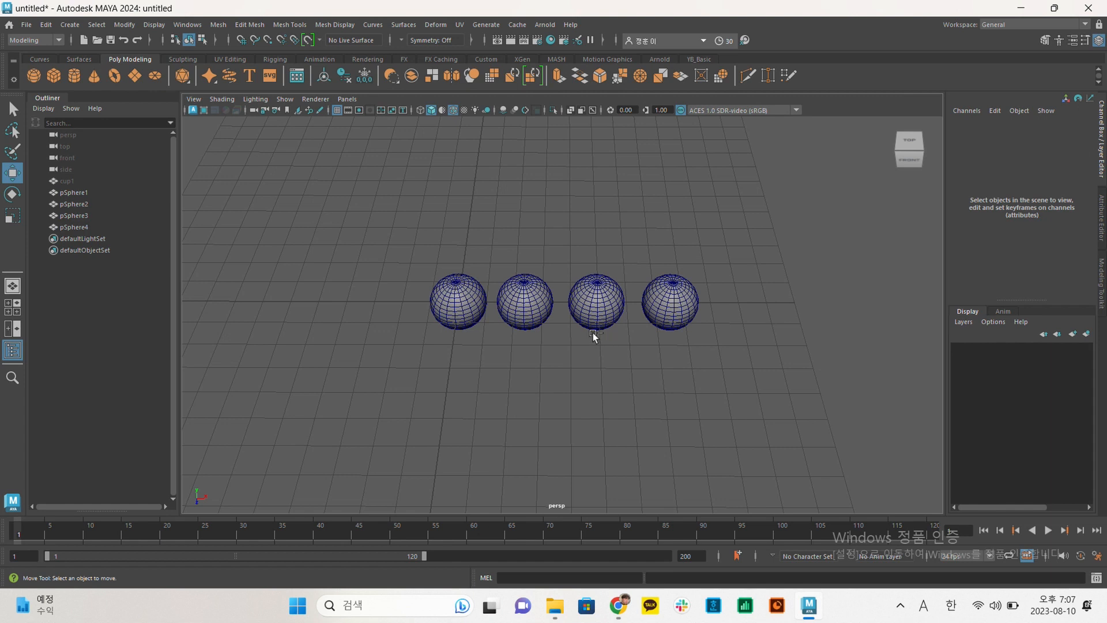
{"action": "left_click_drag", "start_coordinate": [382, 245], "coordinate": [526, 346]}
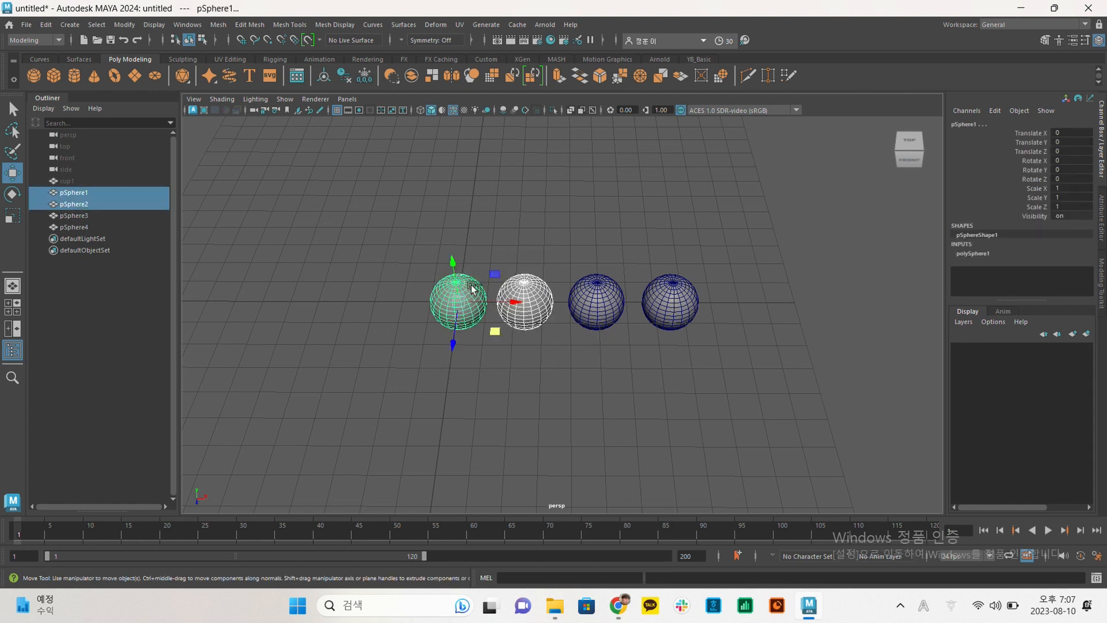
{"action": "left_click_drag", "start_coordinate": [382, 206], "coordinate": [770, 442]}
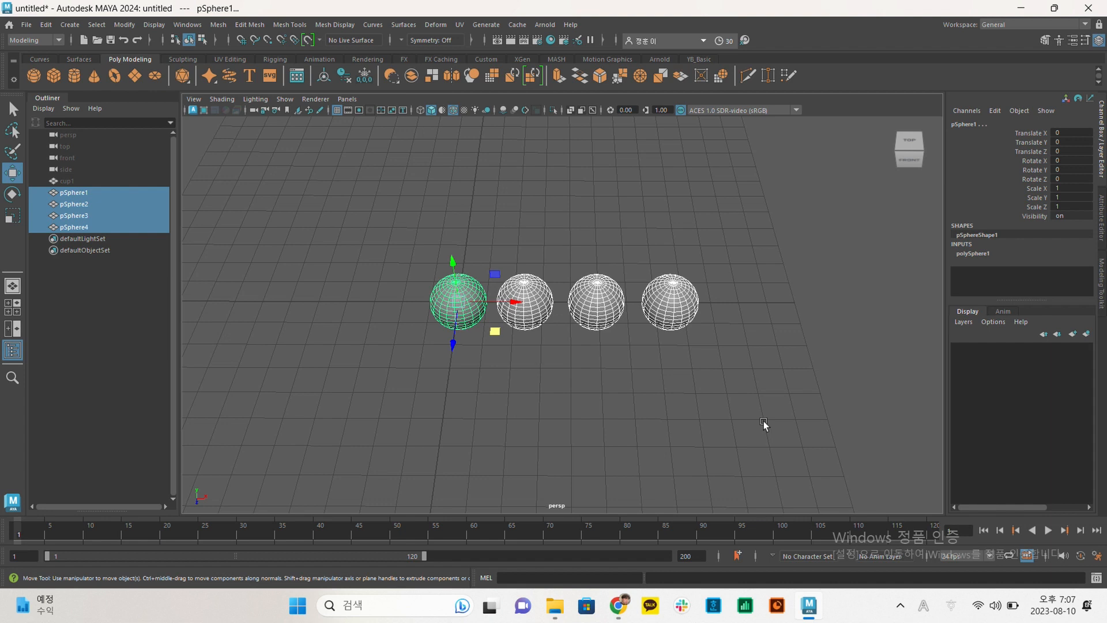
Select all four spheres again with a selection box and delete them.
{"action": "left_click", "coordinate": [717, 382]}
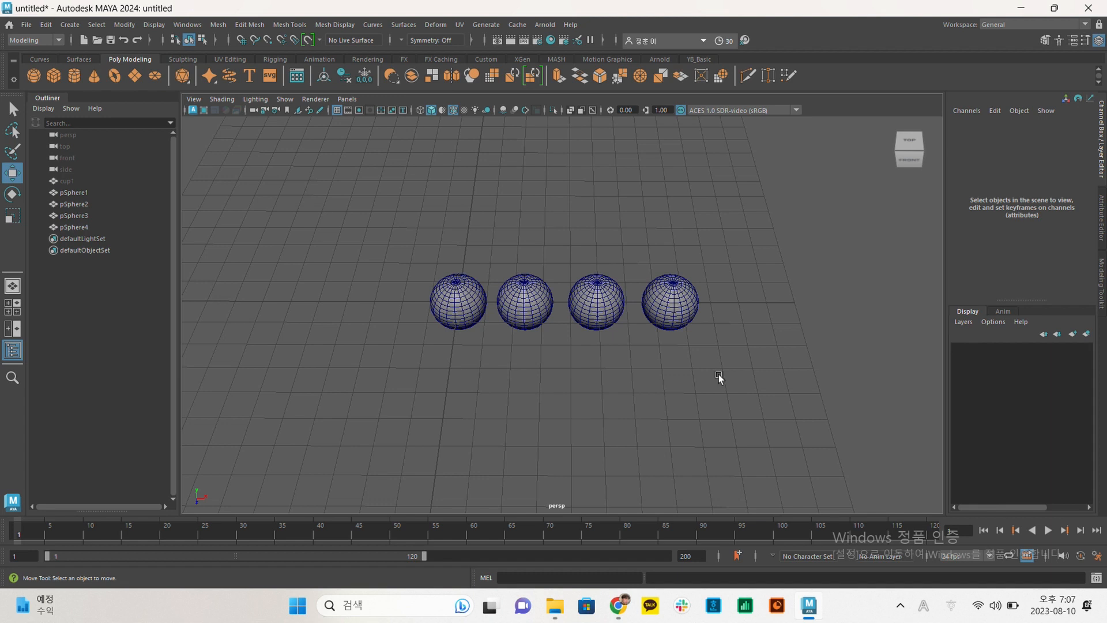
{"action": "left_click_drag", "start_coordinate": [752, 367], "coordinate": [381, 206]}
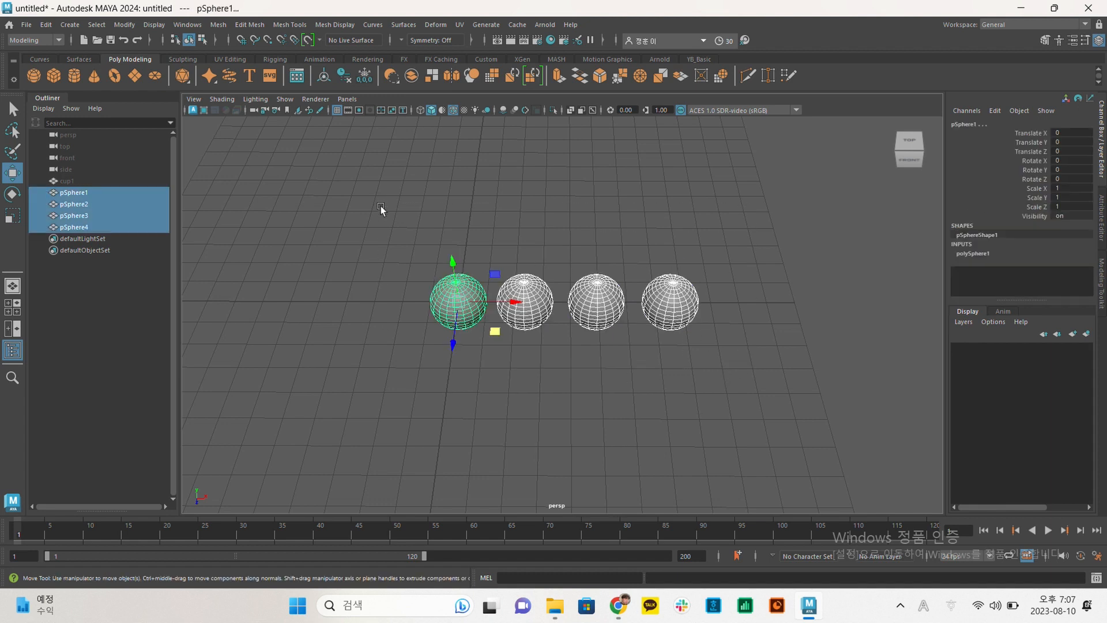
{"action": "key", "text": "Delete"}
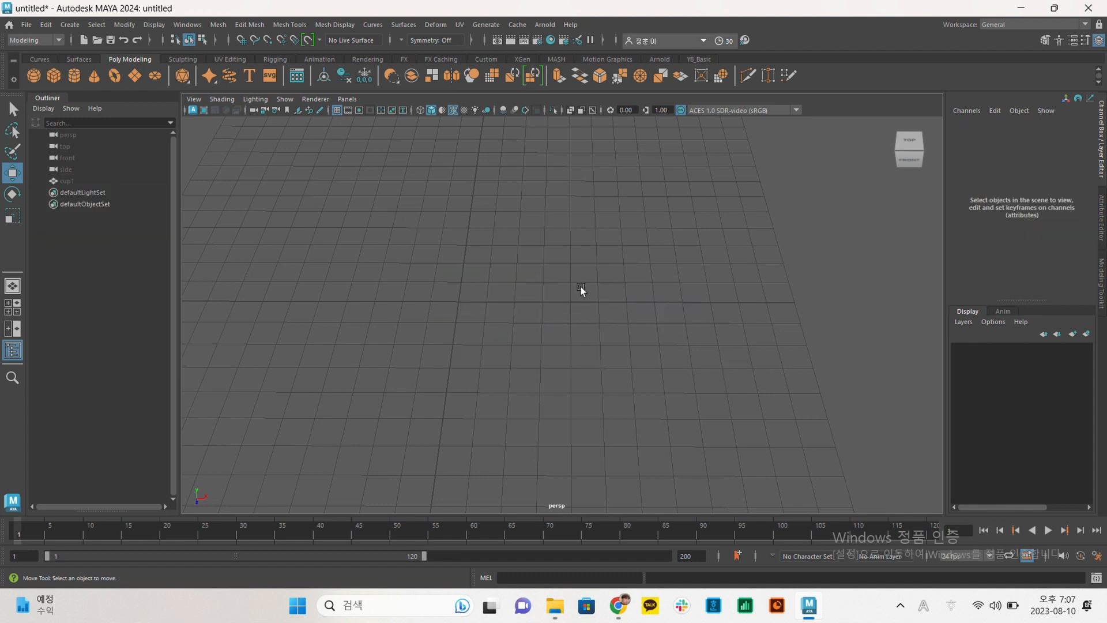
Create a new polygon sphere at the origin and frame it in the perspective view.
{"action": "middle_click_drag", "start_coordinate": [434, 324], "coordinate": [531, 328], "text": "alt"}
{"action": "middle_click_drag", "start_coordinate": [399, 263], "coordinate": [342, 226], "text": "alt"}
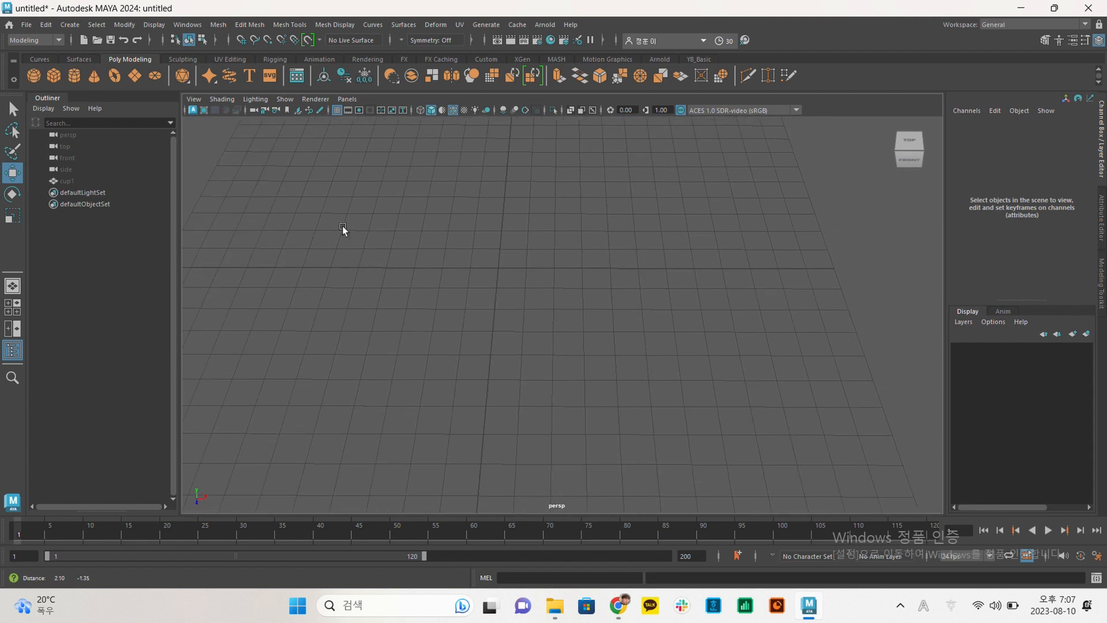
{"action": "left_click", "coordinate": [40, 74]}
{"action": "right_click_drag", "start_coordinate": [519, 333], "coordinate": [663, 288], "text": "alt"}
{"action": "middle_click_drag", "start_coordinate": [396, 229], "coordinate": [475, 267], "text": "alt"}
{"action": "key", "text": "f"}
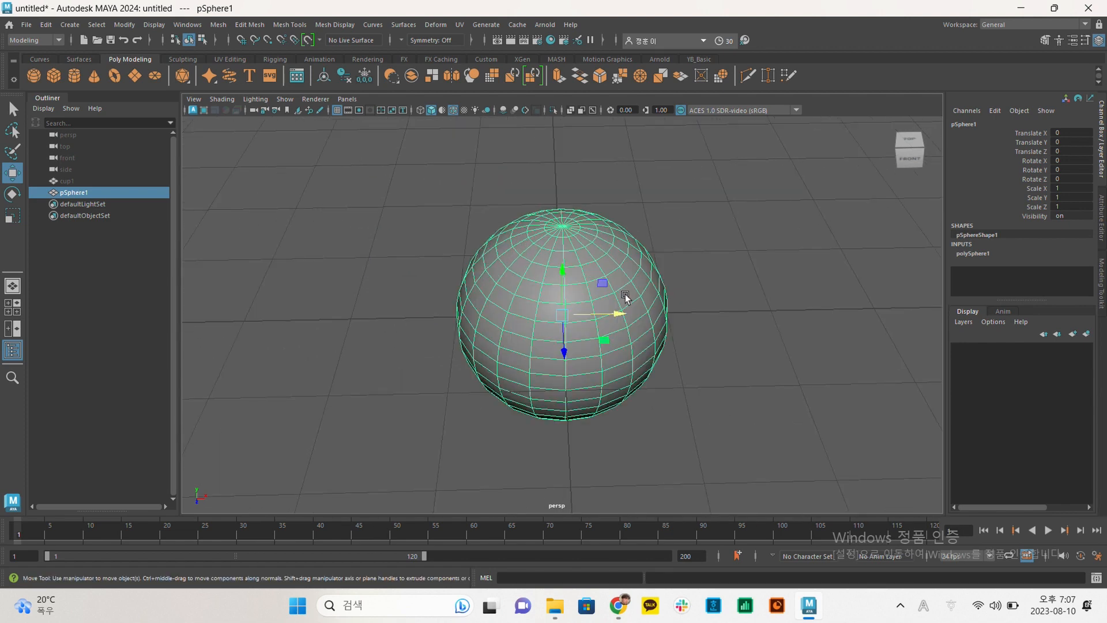
{"action": "left_click_drag", "start_coordinate": [711, 327], "coordinate": [664, 316], "text": "alt"}
{"action": "left_click", "coordinate": [691, 308]}
{"action": "left_click", "coordinate": [548, 307]}
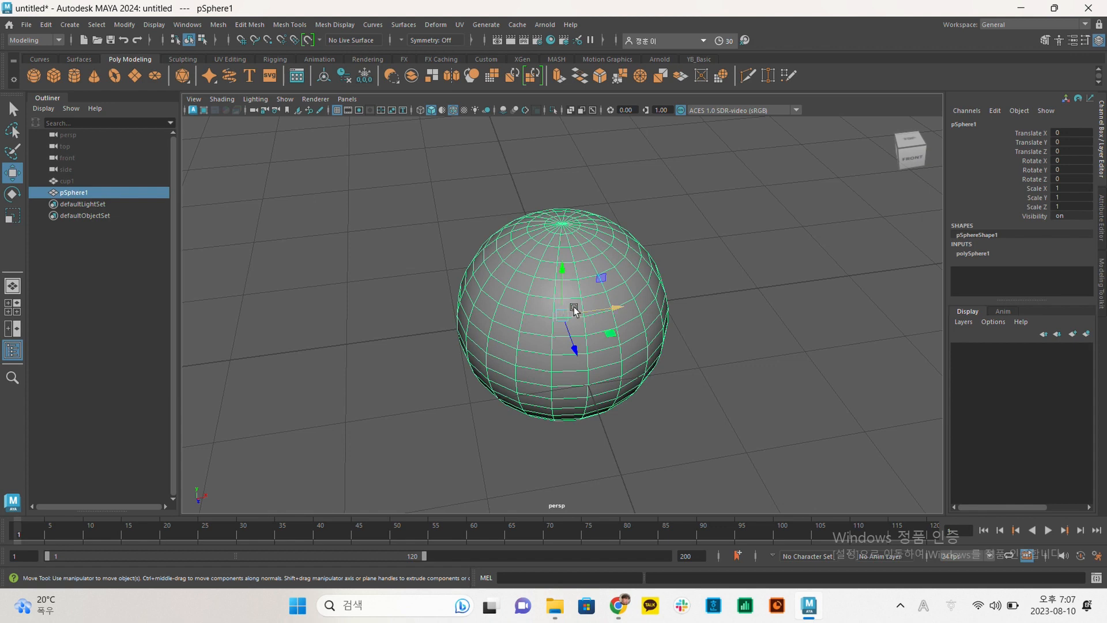
Cycle through the Select, Move, Rotate and Scale tools on the sphere and return to the Move tool.
{"action": "key", "text": "q"}
{"action": "key", "text": "w"}
{"action": "key", "text": "e"}
{"action": "key", "text": "r"}
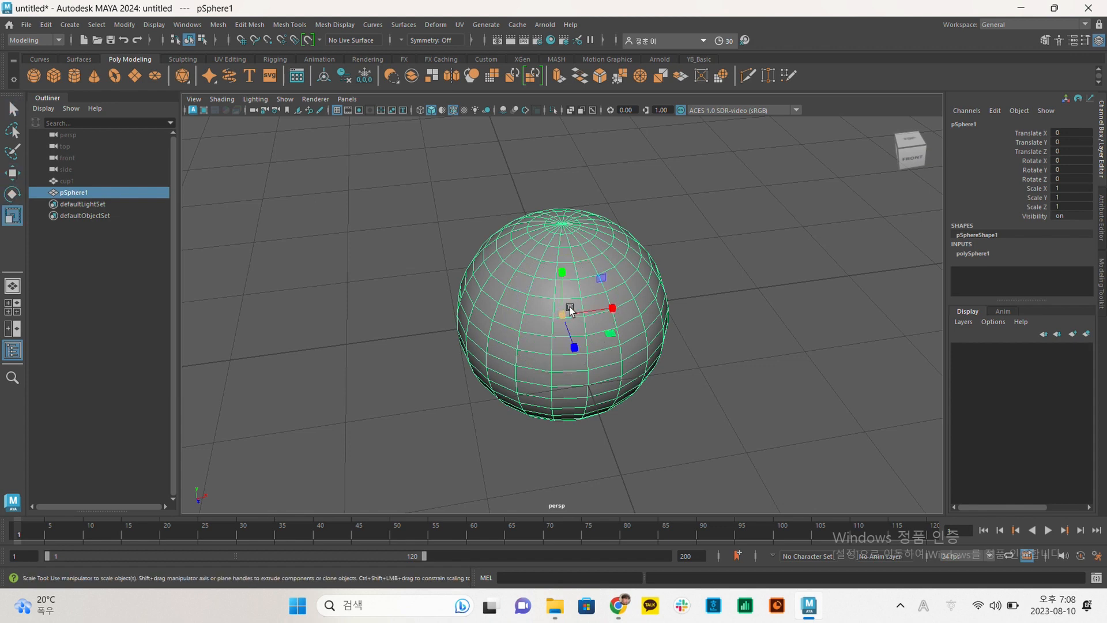
{"action": "key", "text": "q"}
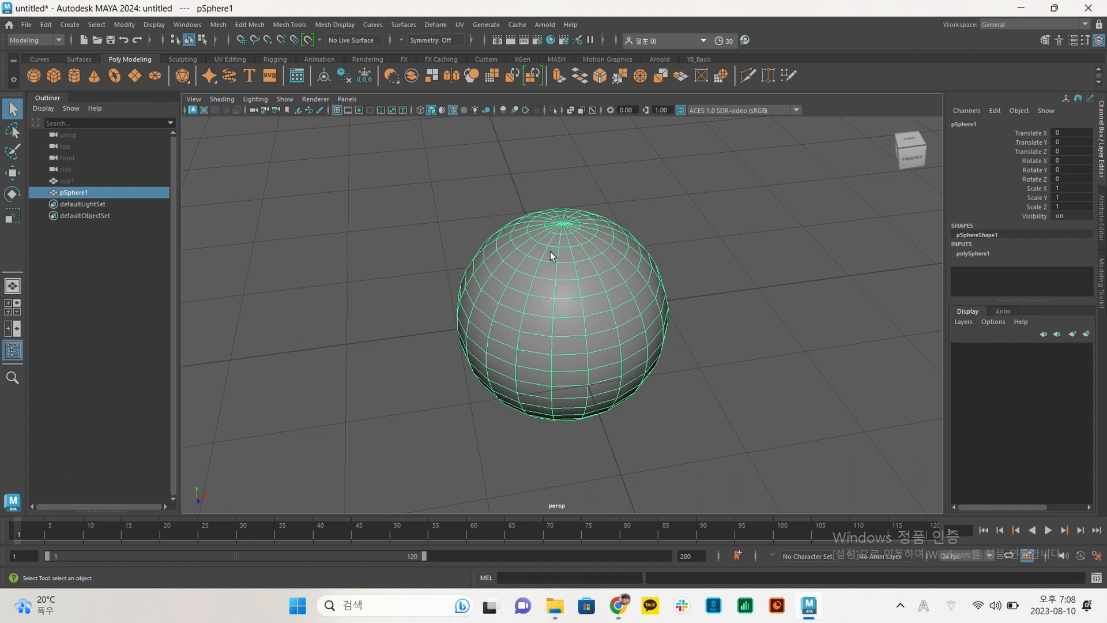
{"action": "key", "text": "w"}
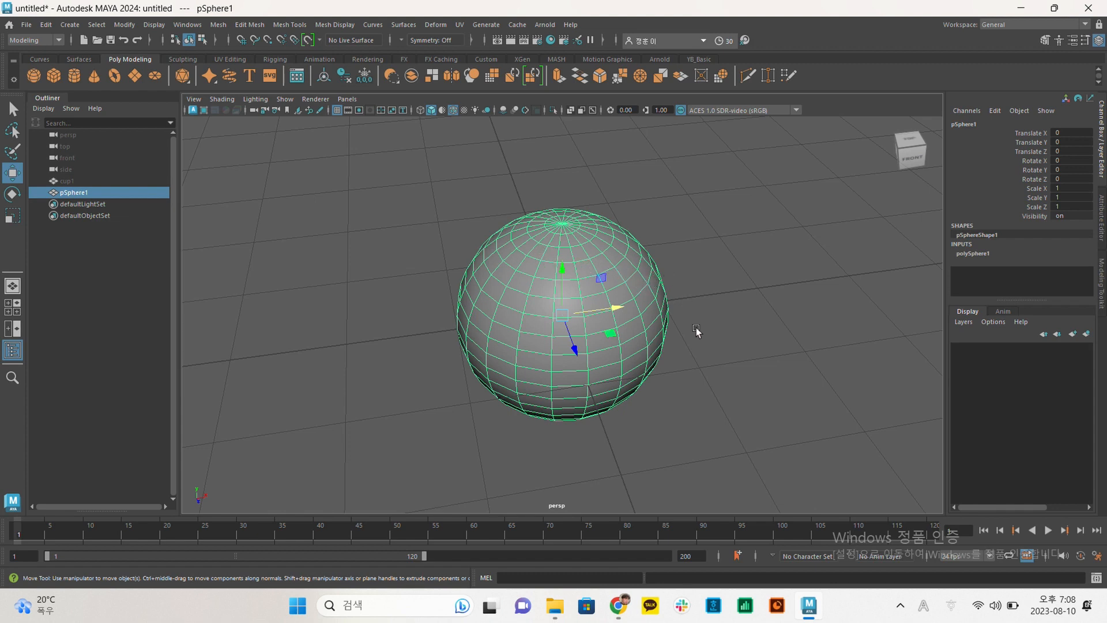
Shrink and enlarge the Move tool's manipulator repeatedly, leaving it larger than its original size.
{"action": "left_click_drag", "start_coordinate": [719, 339], "coordinate": [632, 343], "text": "alt"}
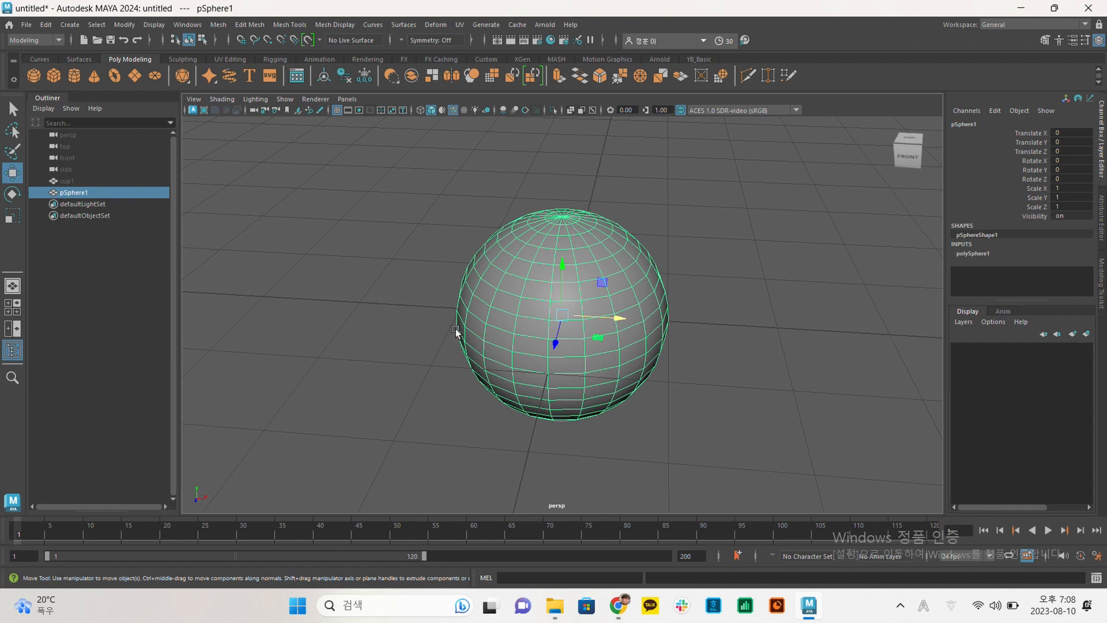
{"action": "left_click_drag", "start_coordinate": [709, 314], "coordinate": [677, 319], "text": "alt"}
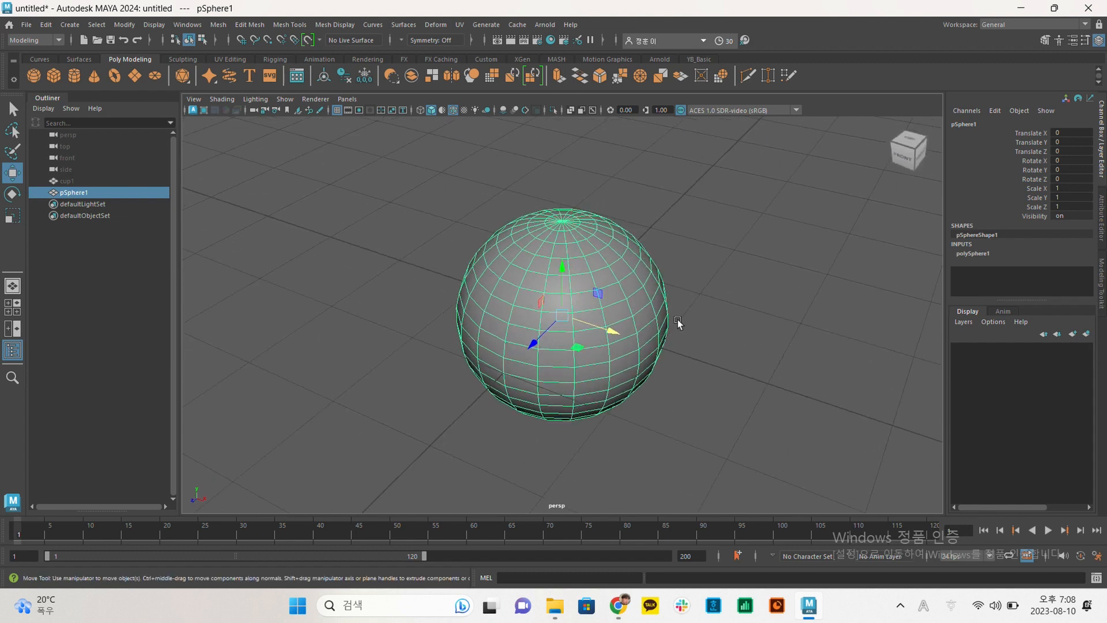
{"action": "left_click_drag", "start_coordinate": [600, 290], "coordinate": [592, 297], "text": "alt"}
{"action": "left_click_drag", "start_coordinate": [727, 298], "coordinate": [745, 300], "text": "alt"}
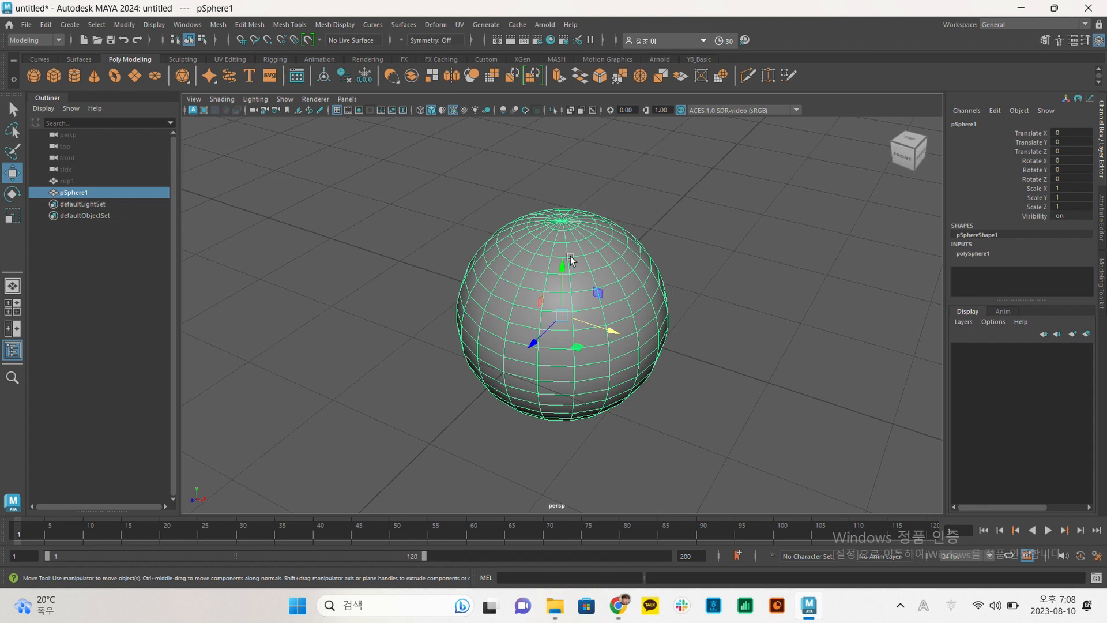
{"action": "key", "text": "minus"}
{"action": "key", "text": "equal"}
{"action": "key", "text": "equal"}
{"action": "key", "text": "equal"}
{"action": "key", "text": "equal"}
{"action": "key", "text": "minus"}
{"action": "key", "text": "equal"}
{"action": "key", "text": "equal"}
{"action": "key", "text": "minus"}
{"action": "key", "text": "minus"}
Move the sphere back and forth along the X axis, ending at about 0.552.
{"action": "left_click_drag", "start_coordinate": [687, 289], "coordinate": [665, 329], "text": "alt"}
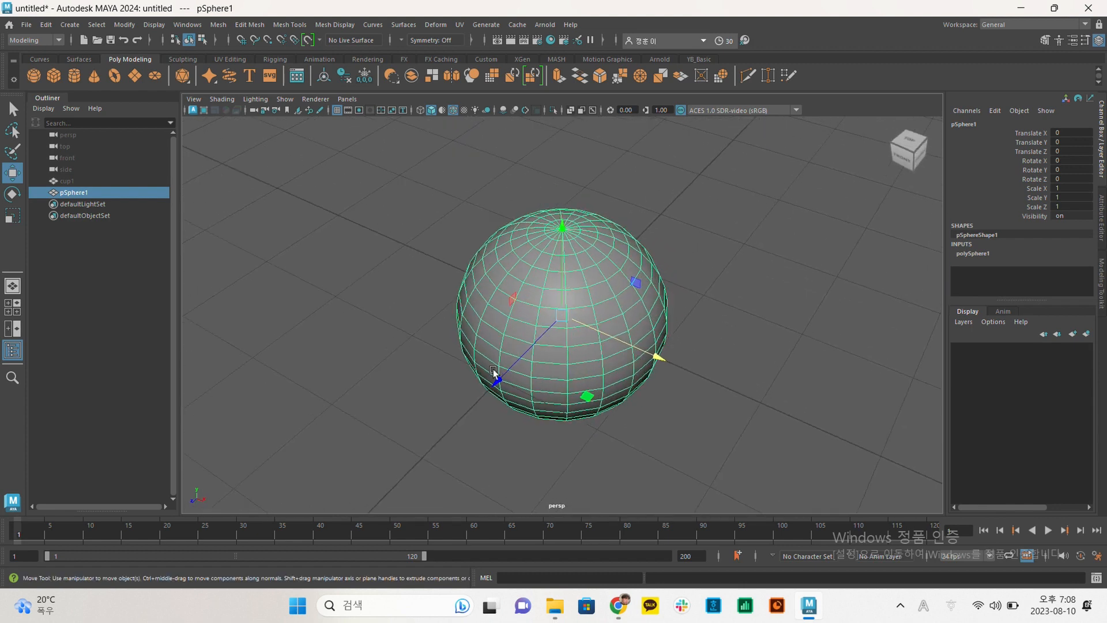
{"action": "middle_click_drag", "start_coordinate": [522, 364], "coordinate": [525, 351], "text": "alt"}
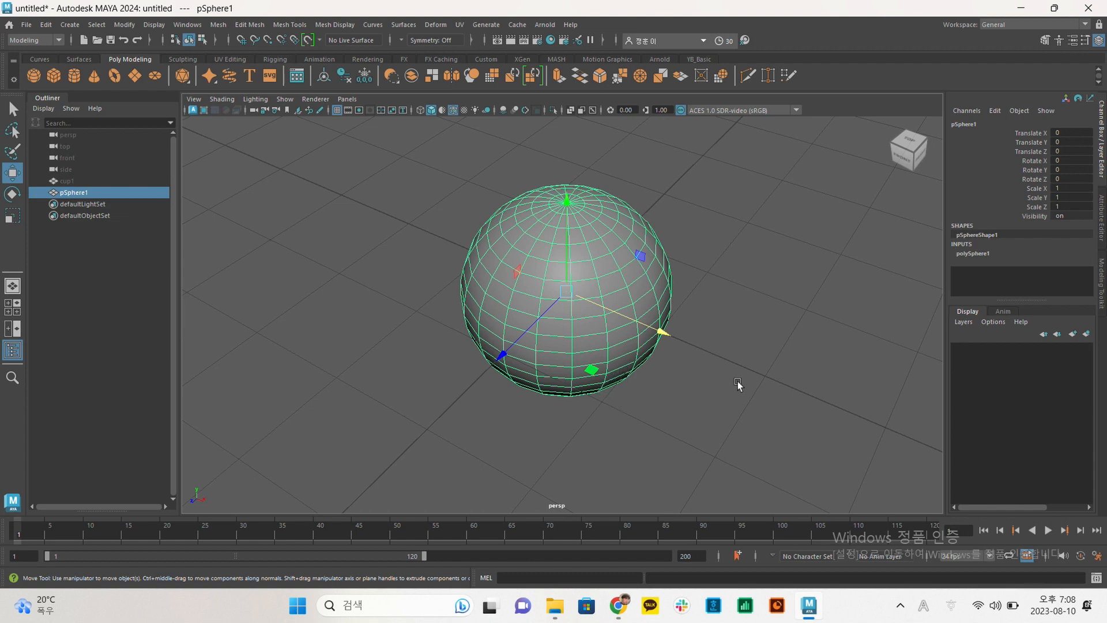
{"action": "left_click", "coordinate": [767, 369]}
{"action": "left_click_drag", "start_coordinate": [545, 365], "coordinate": [614, 369], "text": "alt"}
{"action": "left_click", "coordinate": [614, 369]}
{"action": "left_click_drag", "start_coordinate": [687, 362], "coordinate": [531, 364], "text": "alt"}
{"action": "left_click", "coordinate": [531, 363]}
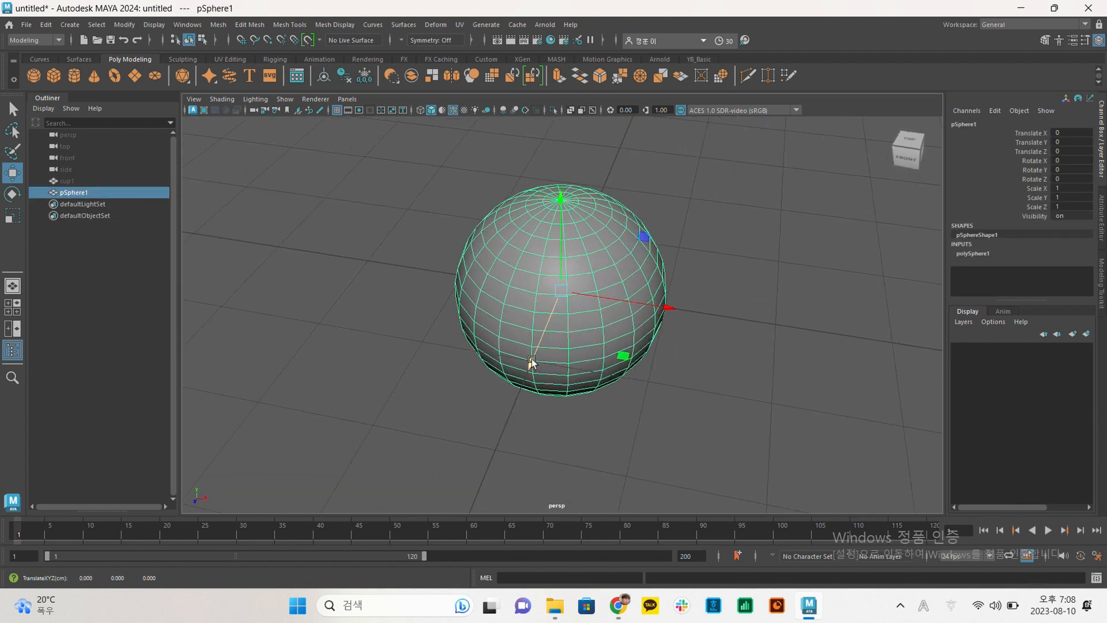
{"action": "left_click", "coordinate": [668, 307]}
{"action": "left_click_drag", "start_coordinate": [667, 316], "coordinate": [700, 318], "text": "alt"}
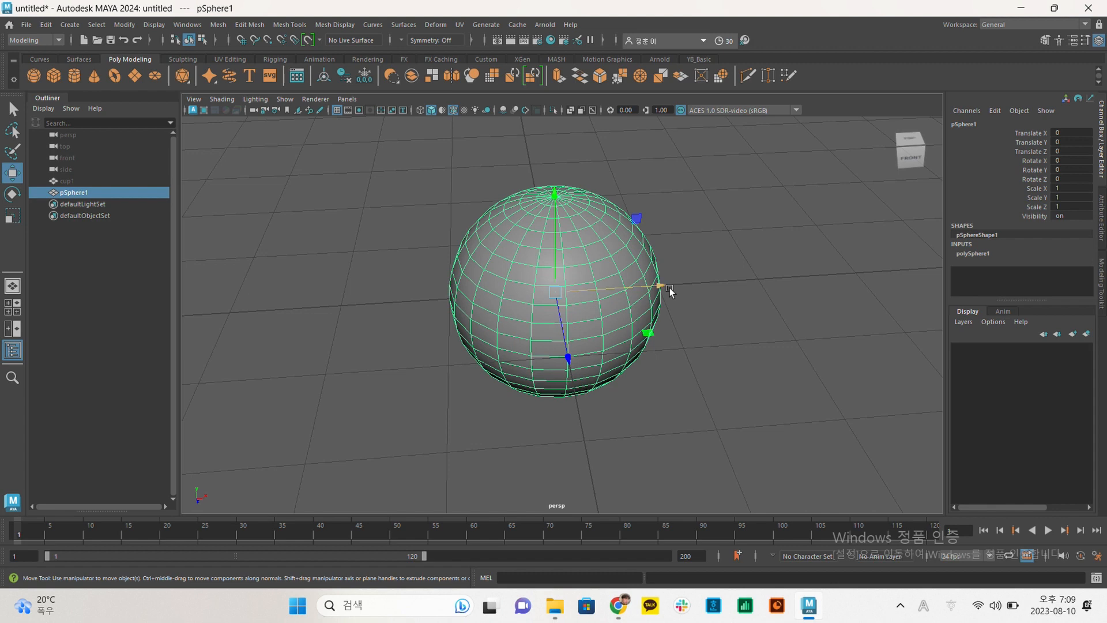
{"action": "left_click_drag", "start_coordinate": [669, 284], "coordinate": [772, 289]}
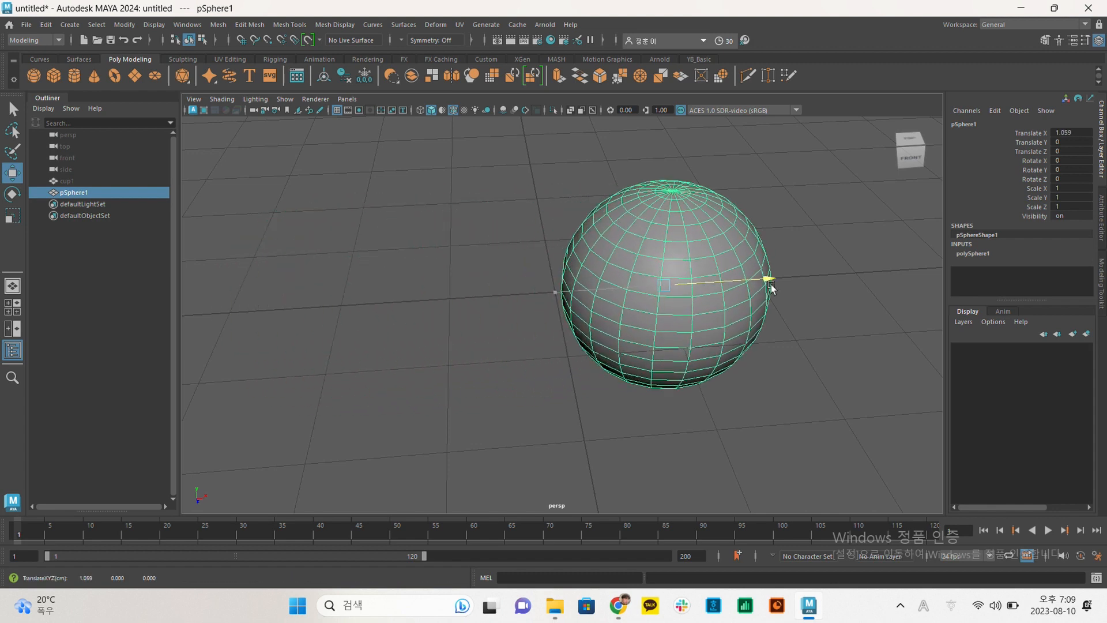
{"action": "left_click_drag", "start_coordinate": [772, 286], "coordinate": [687, 312]}
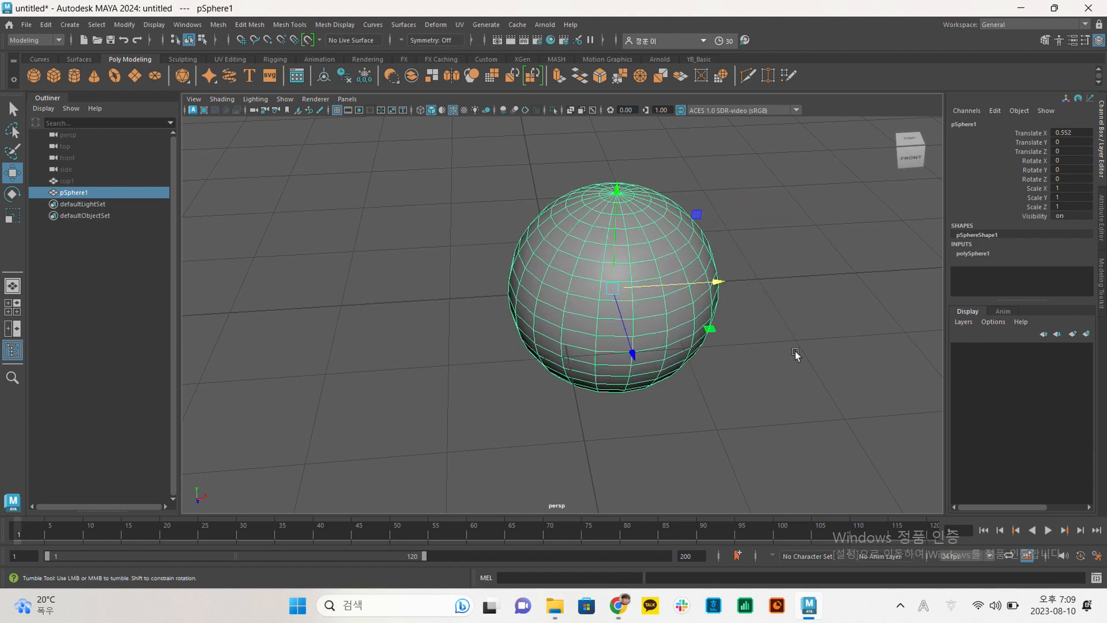
Move the sphere up to about 0.275 on the Y axis and back to about -0.54 on the Z axis.
{"action": "left_click_drag", "start_coordinate": [796, 354], "coordinate": [721, 346], "text": "alt"}
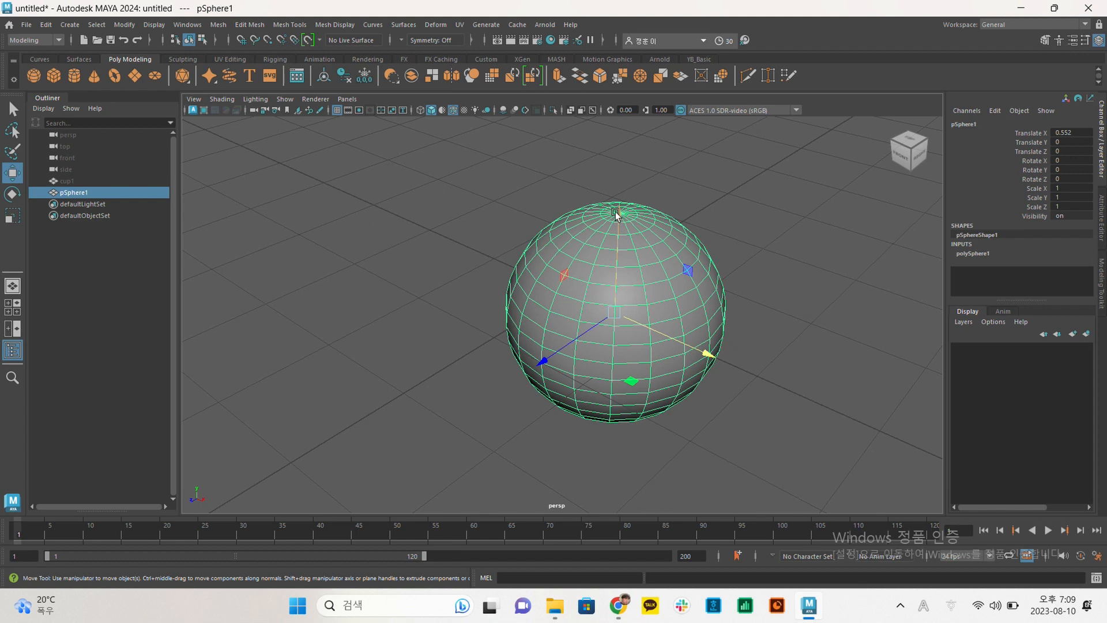
{"action": "left_click_drag", "start_coordinate": [766, 289], "coordinate": [635, 275], "text": "alt"}
{"action": "left_click_drag", "start_coordinate": [597, 217], "coordinate": [639, 198]}
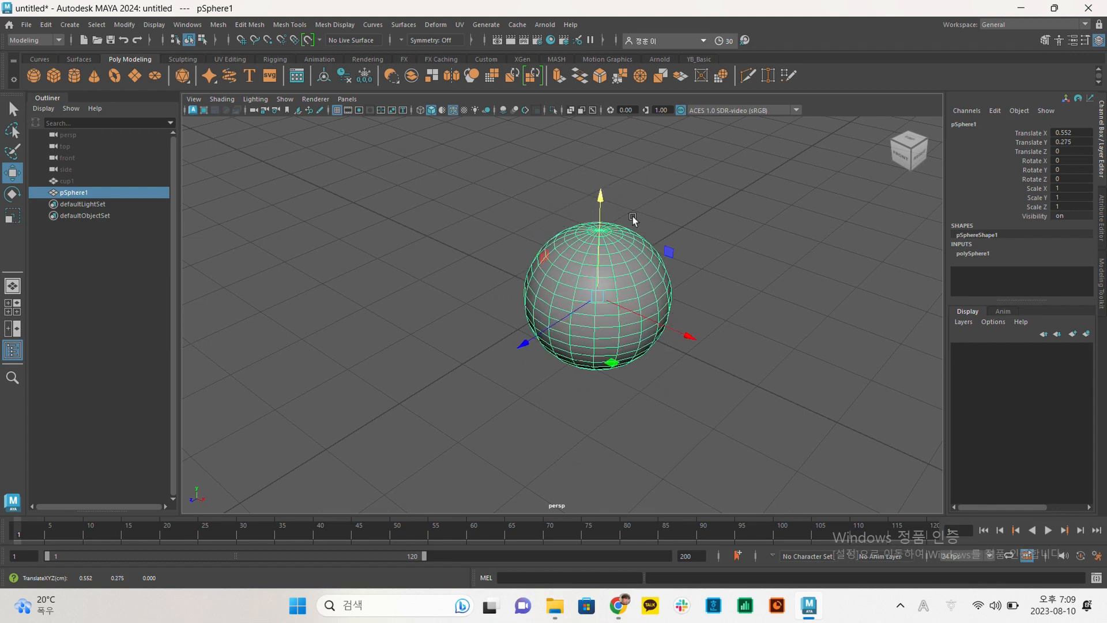
{"action": "left_click_drag", "start_coordinate": [523, 337], "coordinate": [576, 296]}
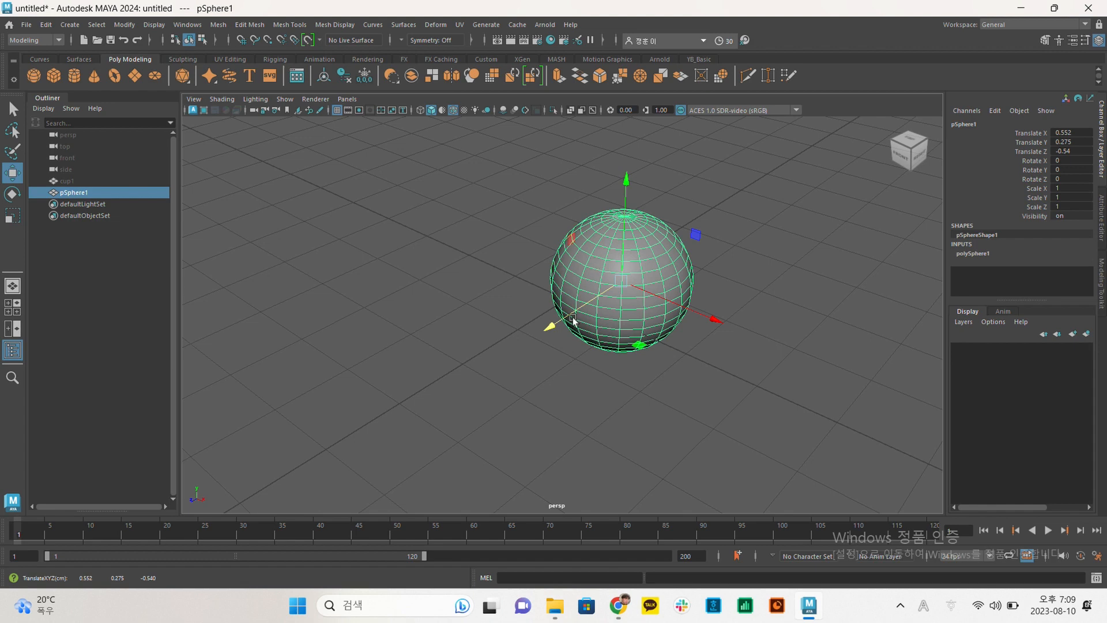
{"action": "middle_click_drag", "start_coordinate": [658, 296], "coordinate": [608, 303], "text": "alt"}
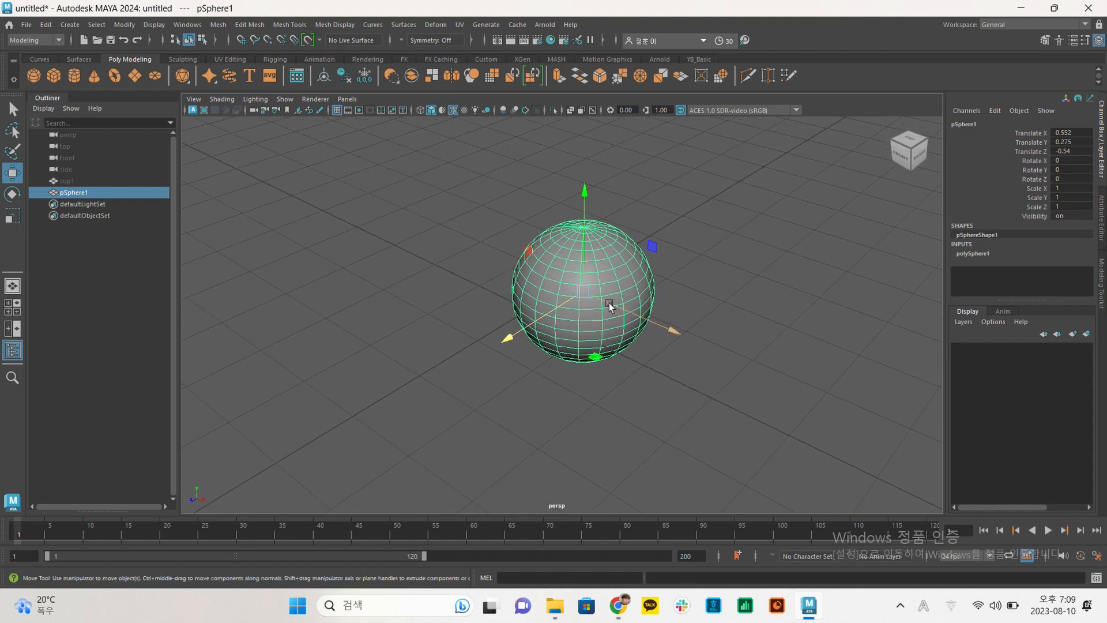
Reselect the sphere with the Select tool and use the Move tool to shift it to about 0.419 on the Z axis.
{"action": "left_click", "coordinate": [677, 272]}
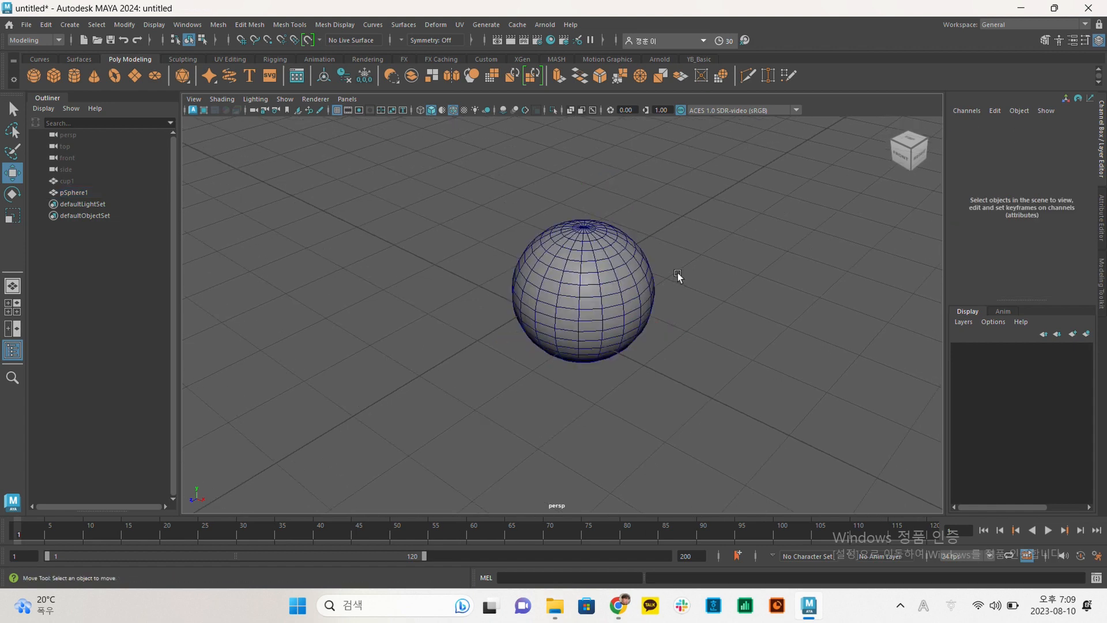
{"action": "left_click", "coordinate": [625, 272]}
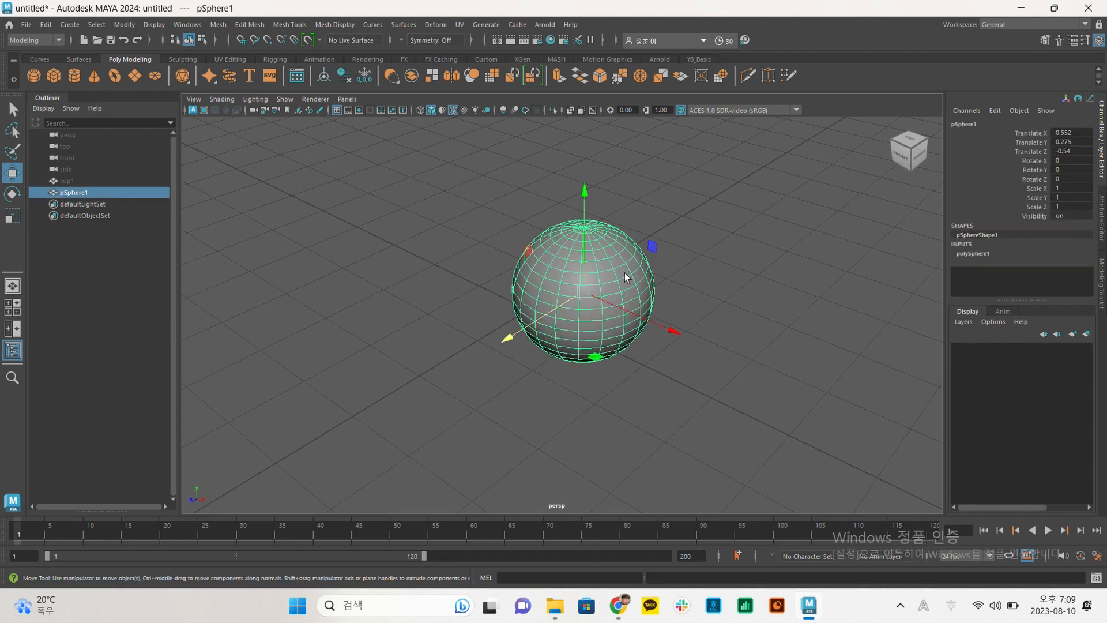
{"action": "key", "text": "q"}
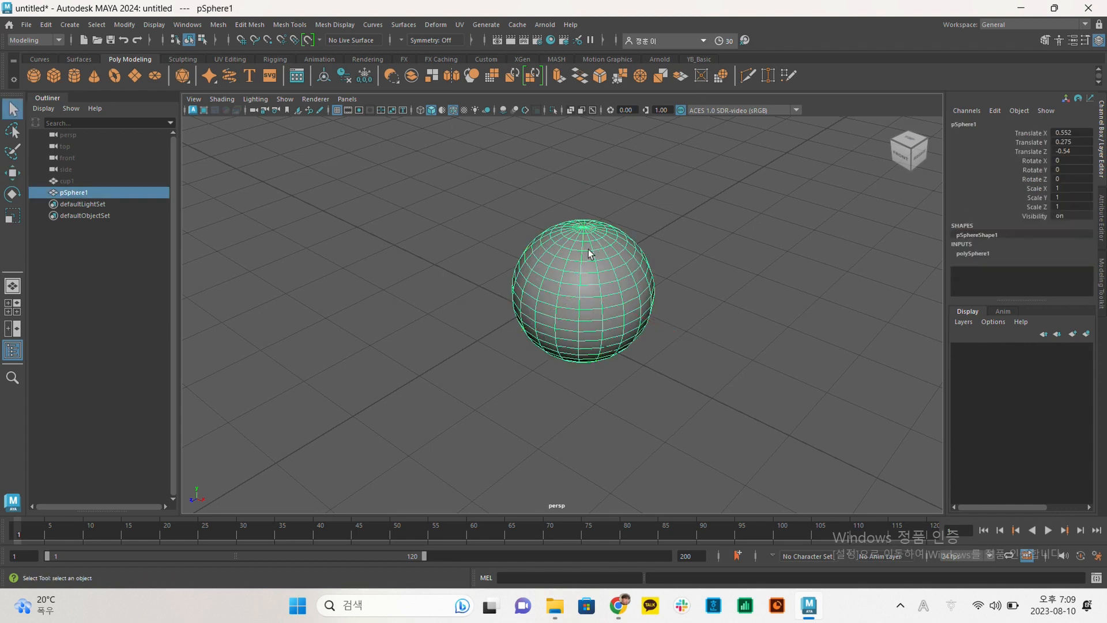
{"action": "key", "text": "w"}
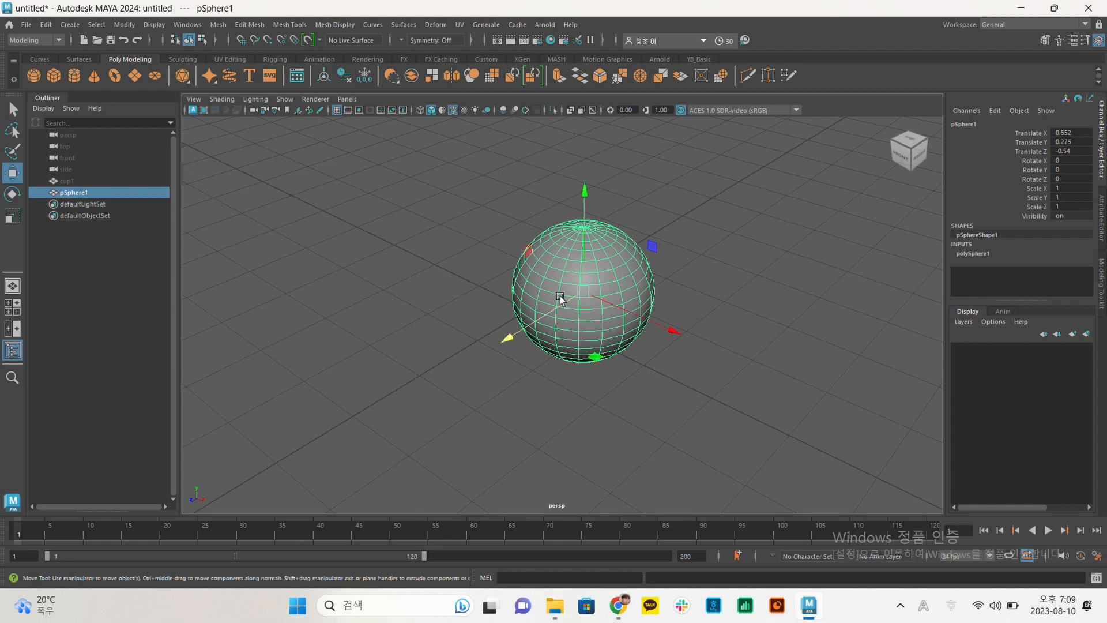
{"action": "left_click_drag", "start_coordinate": [562, 300], "coordinate": [507, 317]}
{"action": "left_click_drag", "start_coordinate": [588, 333], "coordinate": [626, 312], "text": "alt"}
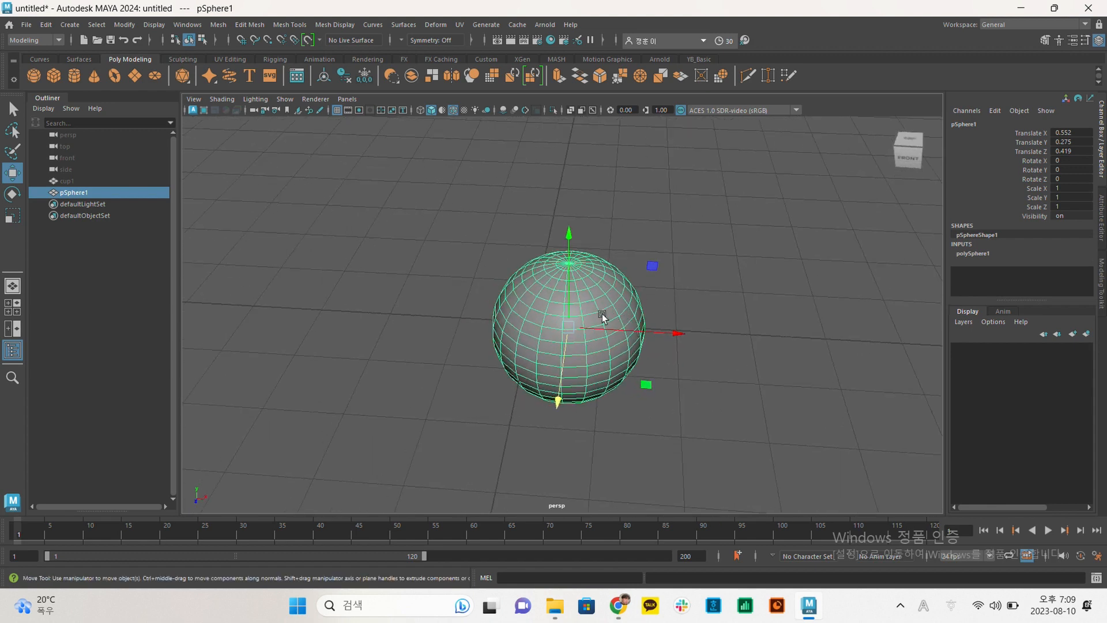
Try rotating the sphere freely in all directions with the Rotate tool and undo the rotation.
{"action": "key", "text": "e"}
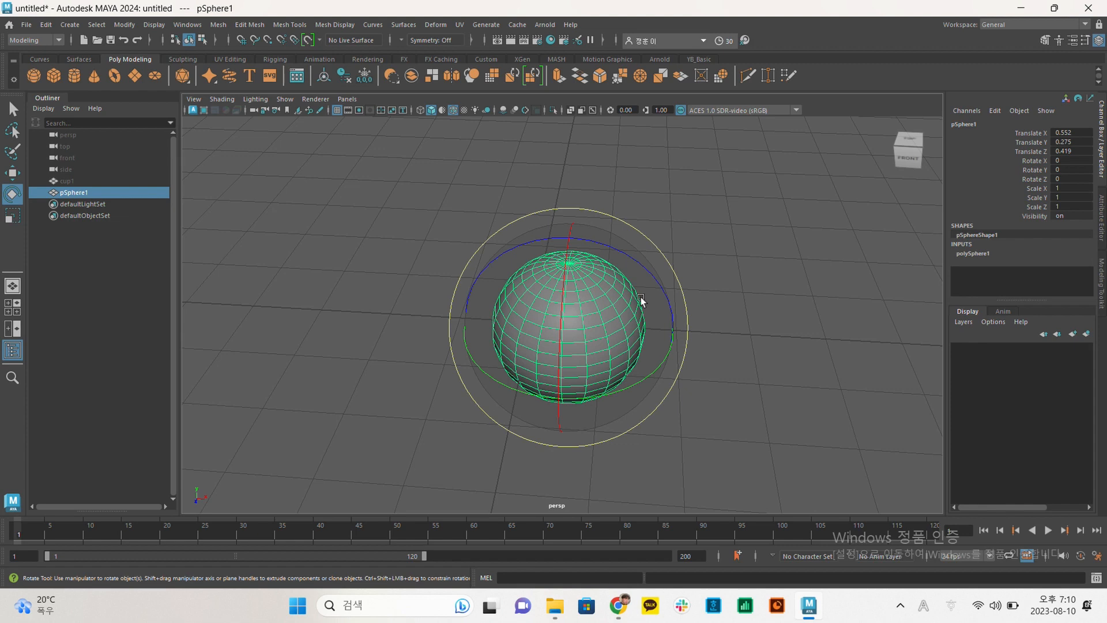
{"action": "left_click_drag", "start_coordinate": [641, 296], "coordinate": [622, 271]}
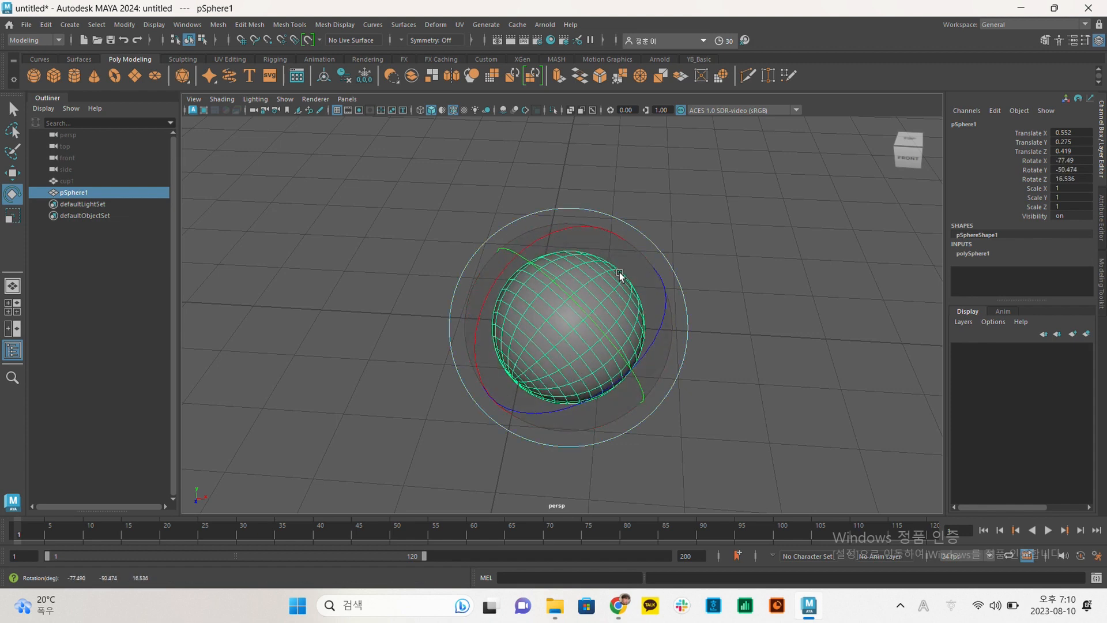
{"action": "key", "text": "ctrl+z"}
Rotate the sphere along the separate axis rings to about 9.226 in X, 5.096 in Y and -14.794 in Z.
{"action": "left_click_drag", "start_coordinate": [725, 316], "coordinate": [611, 302], "text": "alt"}
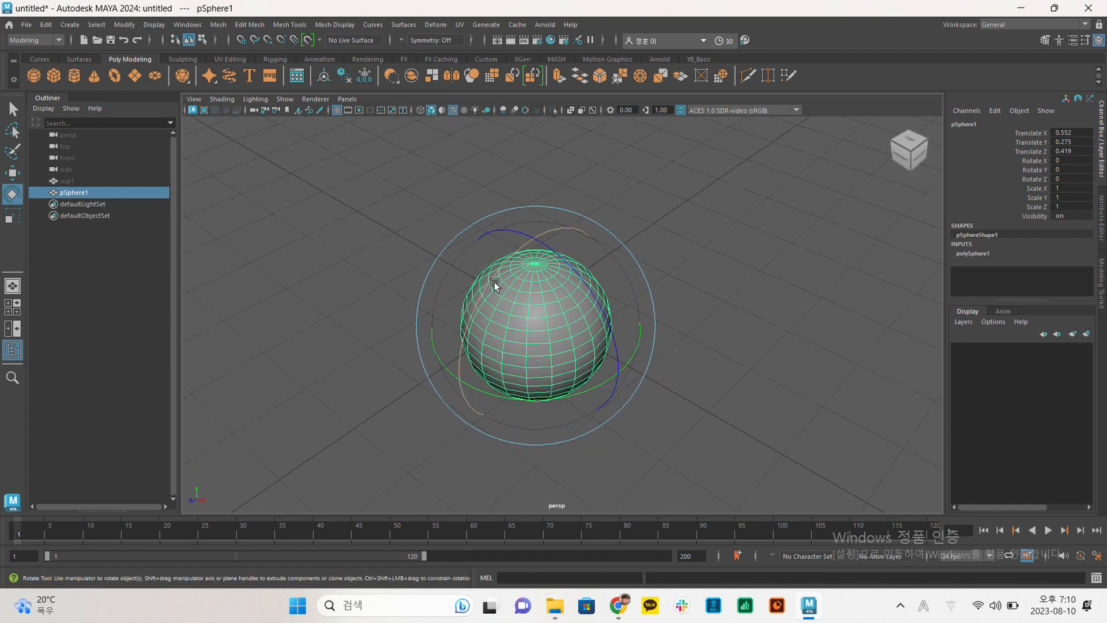
{"action": "left_click_drag", "start_coordinate": [496, 274], "coordinate": [595, 294]}
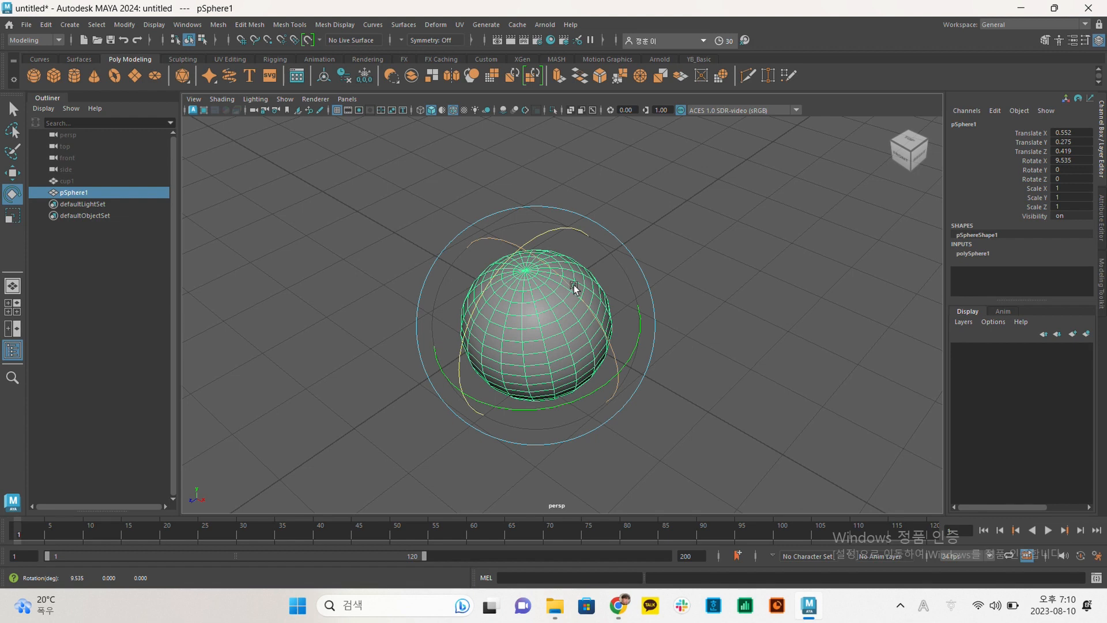
{"action": "left_click_drag", "start_coordinate": [602, 337], "coordinate": [576, 407]}
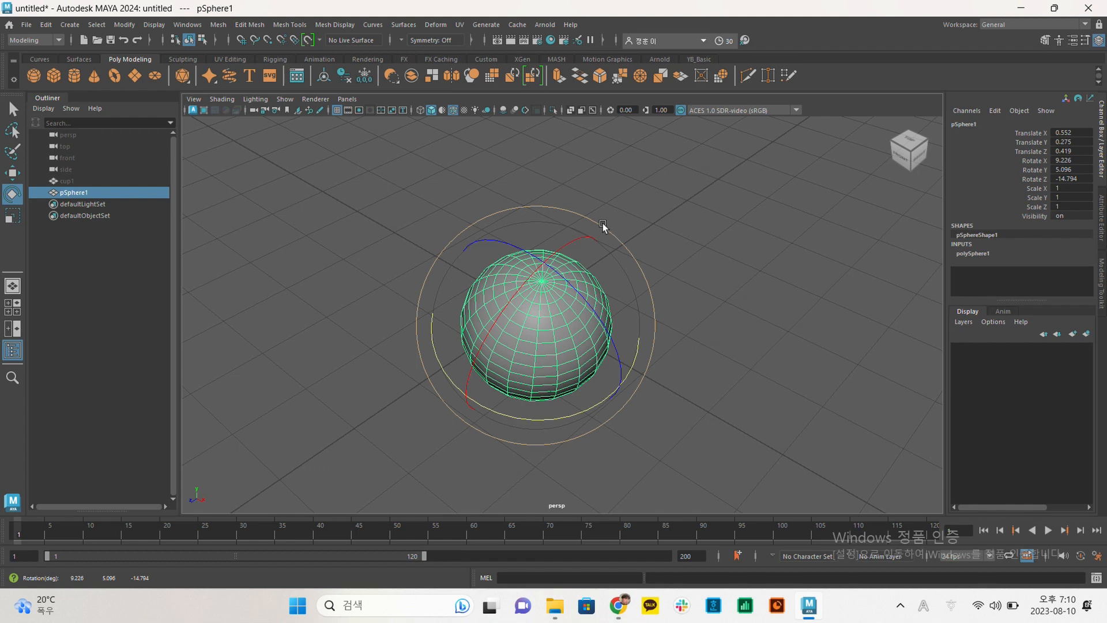
{"action": "left_click_drag", "start_coordinate": [603, 223], "coordinate": [547, 202]}
{"action": "key", "text": "ctrl+z"}
{"action": "left_click_drag", "start_coordinate": [681, 306], "coordinate": [613, 289], "text": "alt"}
{"action": "left_click", "coordinate": [613, 289]}
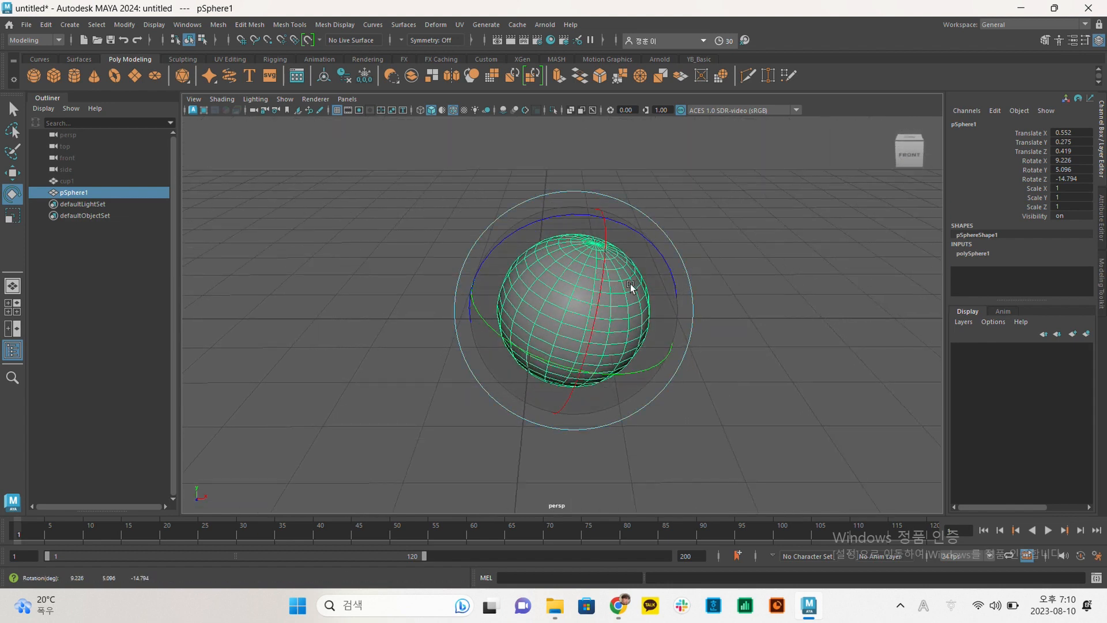
Try the Scale tool along Z, along X to about 2.116 and along Y to about 1.208, undoing each stretch.
{"action": "key", "text": "r"}
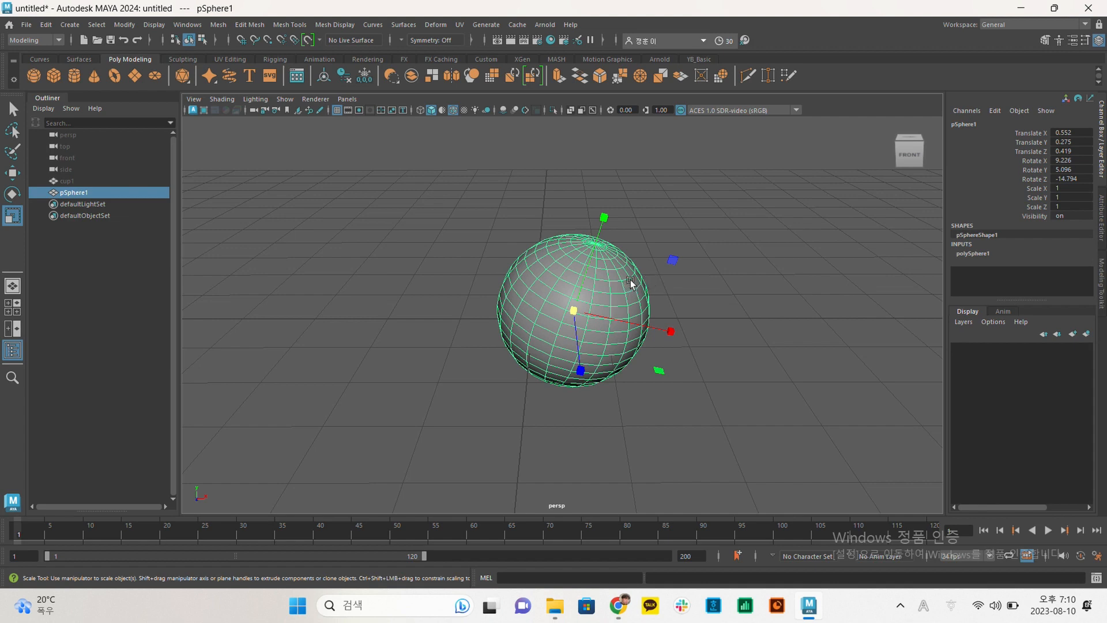
{"action": "left_click_drag", "start_coordinate": [729, 317], "coordinate": [612, 336], "text": "alt"}
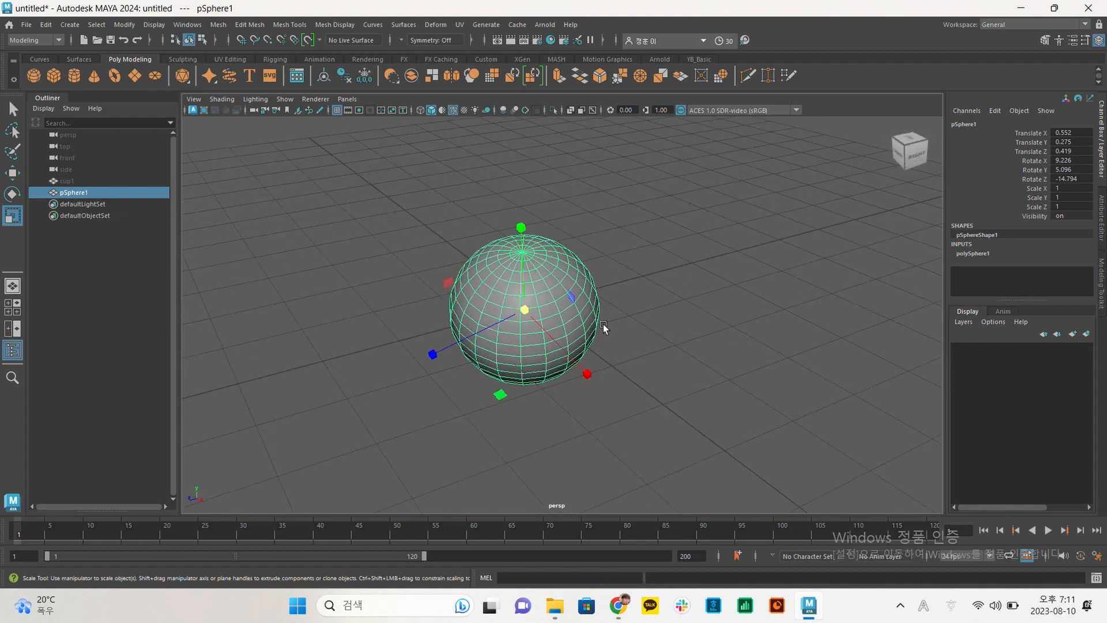
{"action": "left_click_drag", "start_coordinate": [433, 355], "coordinate": [395, 371]}
{"action": "key", "text": "ctrl+z"}
{"action": "left_click_drag", "start_coordinate": [621, 387], "coordinate": [766, 361], "text": "alt"}
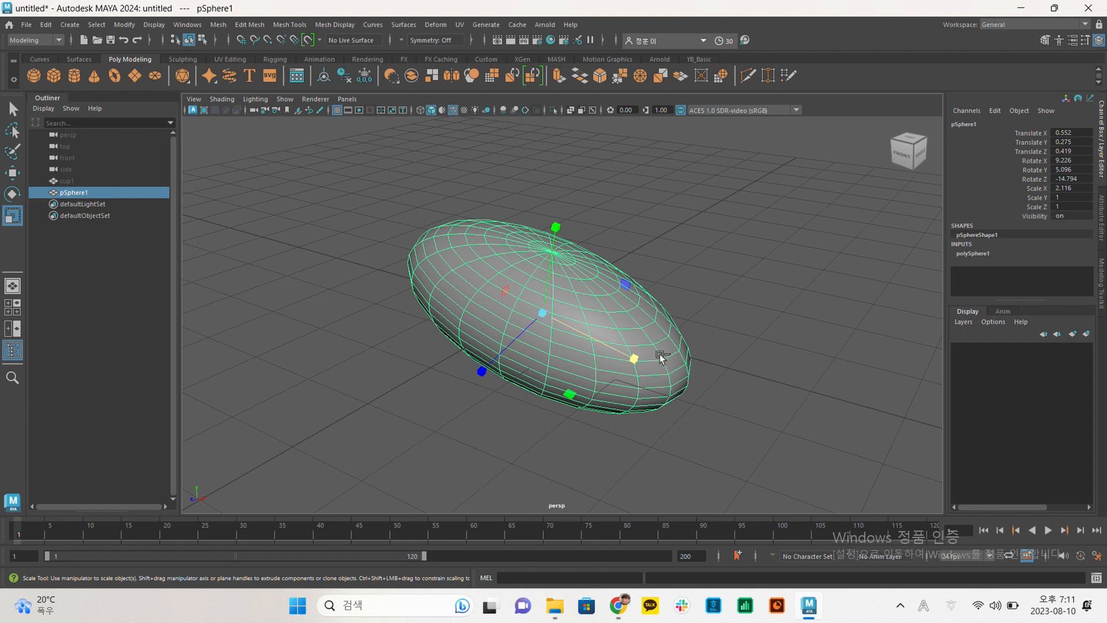
{"action": "key", "text": "ctrl+z"}
{"action": "left_click_drag", "start_coordinate": [649, 299], "coordinate": [647, 278], "text": "alt"}
{"action": "left_click_drag", "start_coordinate": [568, 174], "coordinate": [586, 160]}
{"action": "left_click_drag", "start_coordinate": [617, 210], "coordinate": [605, 237], "text": "alt"}
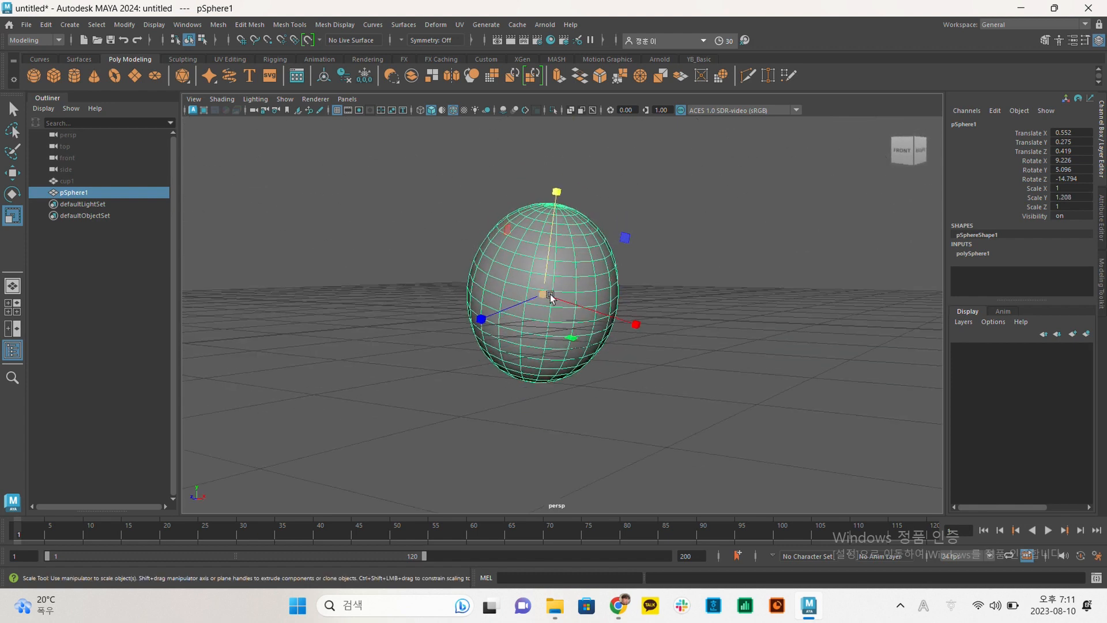
{"action": "key", "text": "ctrl+z"}
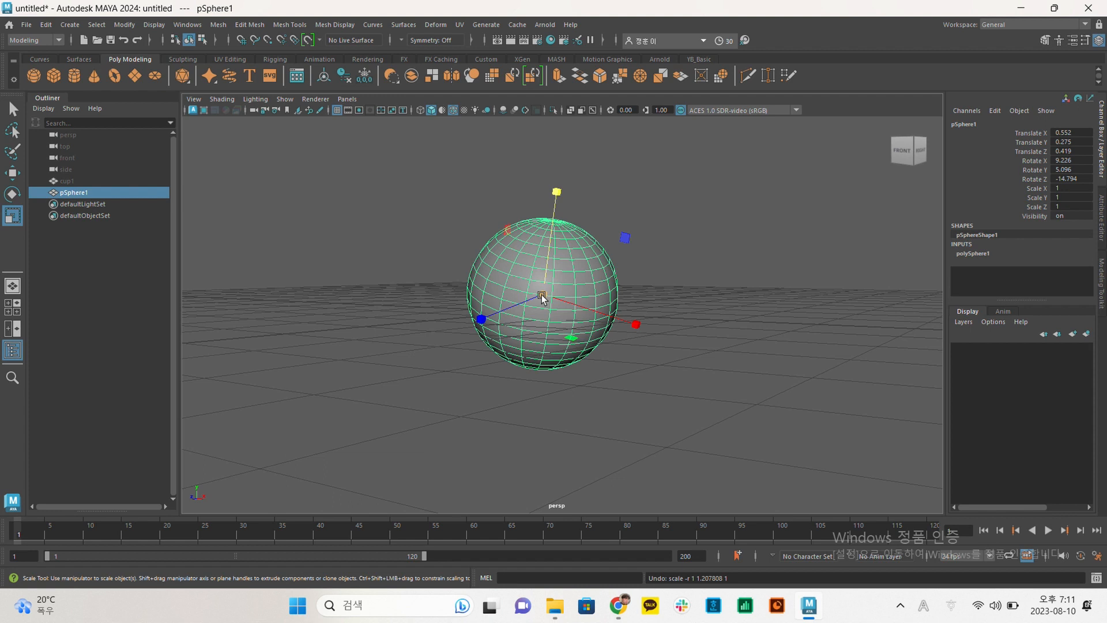
Try scaling the sphere uniformly from the manipulator's center and undo the size changes.
{"action": "left_click_drag", "start_coordinate": [545, 296], "coordinate": [559, 314]}
{"action": "key", "text": "ctrl+z"}
{"action": "key", "text": "ctrl+z"}
{"action": "key", "text": "ctrl+z"}
{"action": "mouse_move", "coordinate": [548, 298]}
{"action": "left_mouse_down"}
{"action": "mouse_move", "coordinate": [793, 341]}
{"action": "mouse_move", "coordinate": [549, 304]}
{"action": "left_mouse_up"}
{"action": "key", "text": "ctrl+z"}
Deselect and reselect the sphere repeatedly to examine how its transform values appear only while it is selected.
{"action": "left_click_drag", "start_coordinate": [670, 279], "coordinate": [642, 304], "text": "alt"}
{"action": "left_click", "coordinate": [647, 316]}
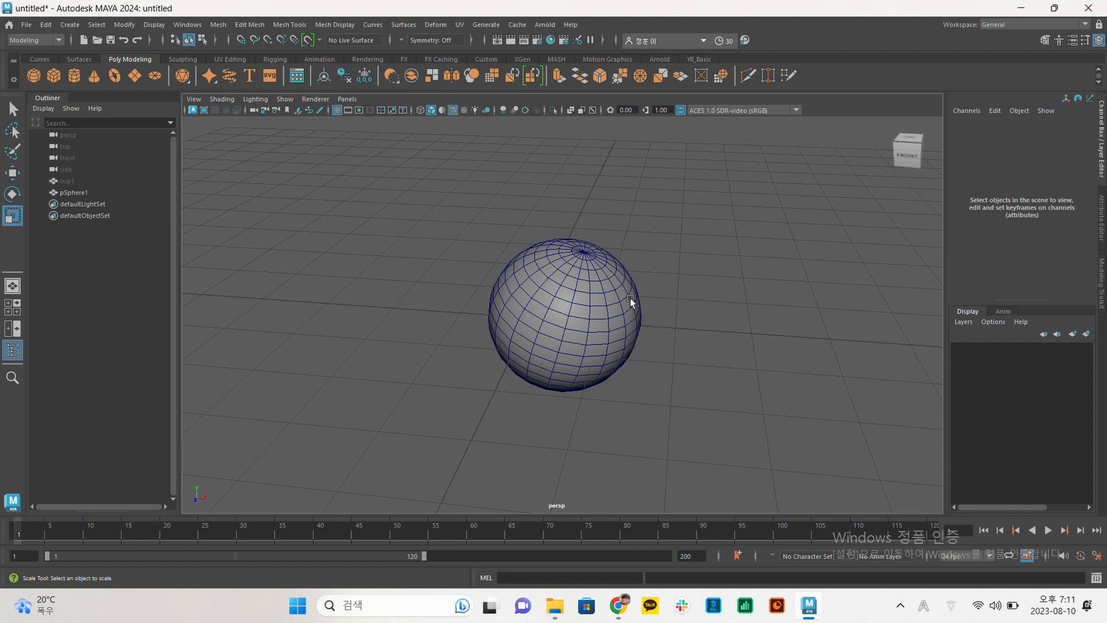
{"action": "left_click", "coordinate": [617, 308]}
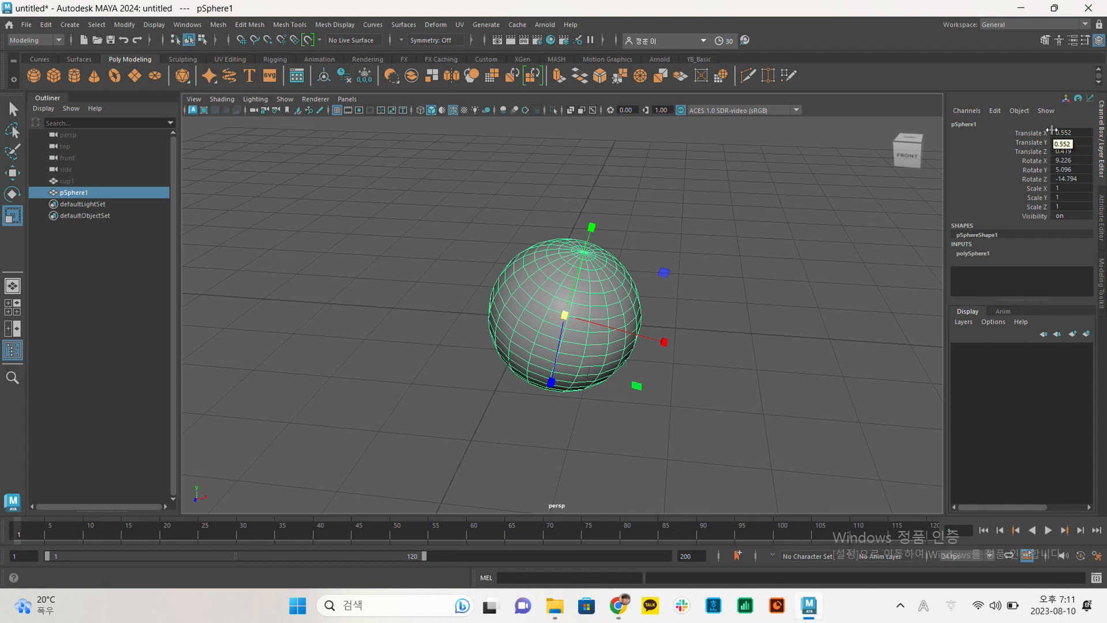
{"action": "left_click", "coordinate": [628, 252]}
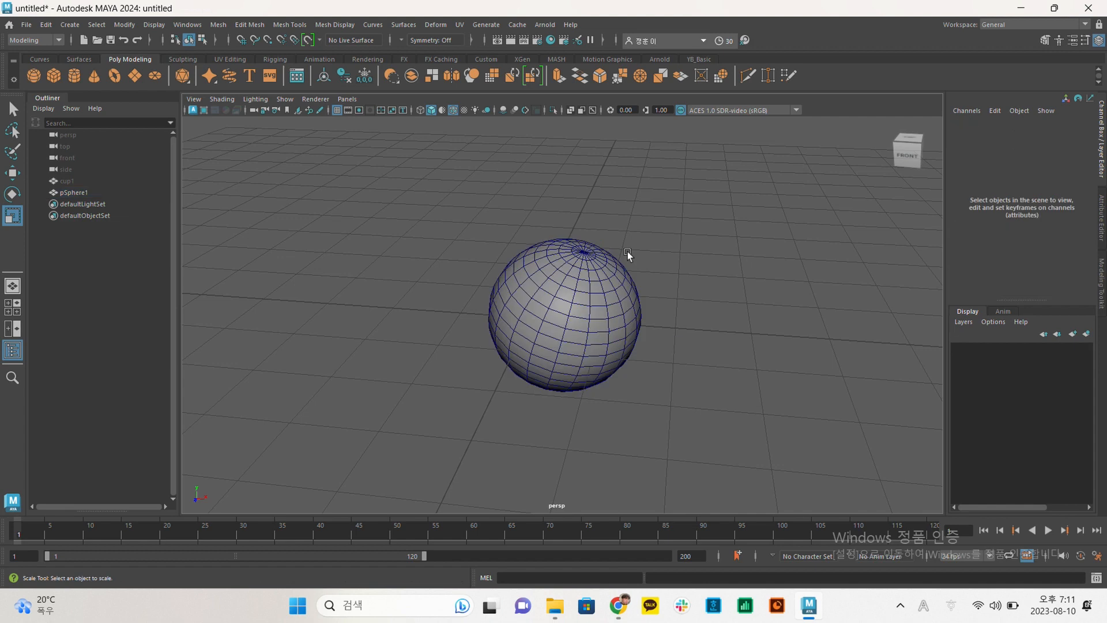
{"action": "left_click", "coordinate": [597, 276]}
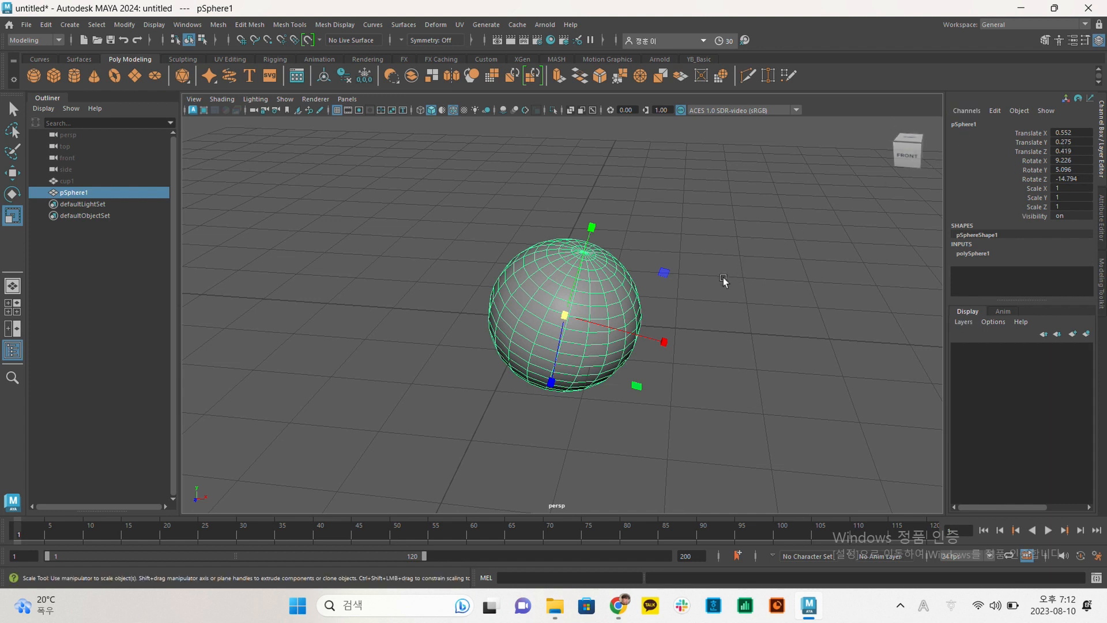
{"action": "left_click", "coordinate": [701, 301]}
Select the sphere and highlight its Translate, Rotate and Scale channels one by one to examine the matching manipulators.
{"action": "left_click", "coordinate": [592, 298]}
{"action": "left_click", "coordinate": [1033, 132]}
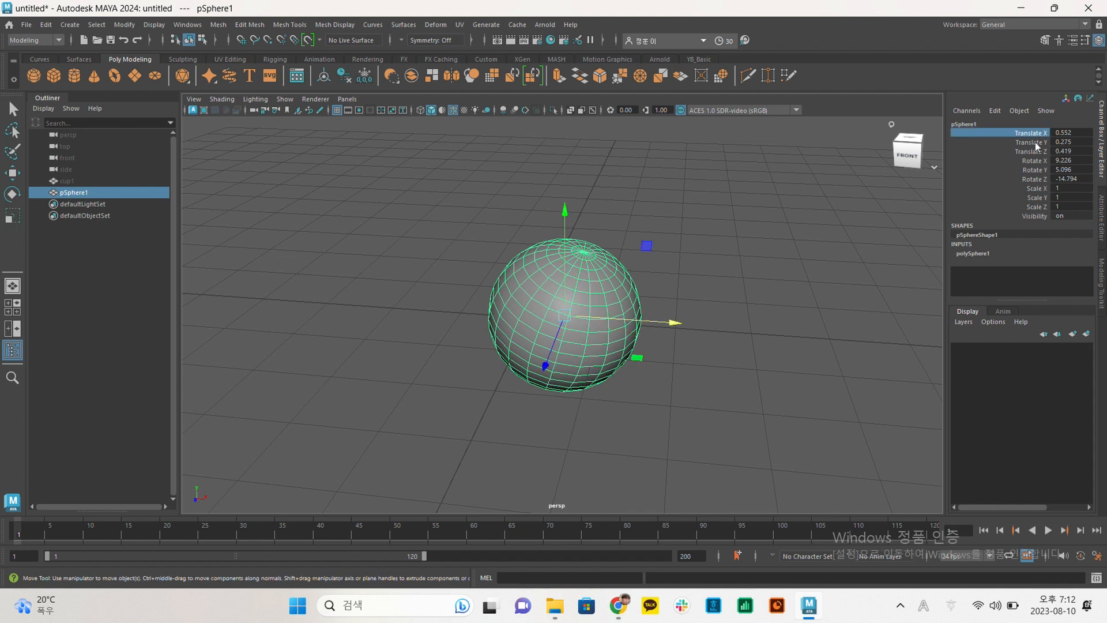
{"action": "left_click", "coordinate": [1036, 142]}
{"action": "left_click", "coordinate": [1037, 151]}
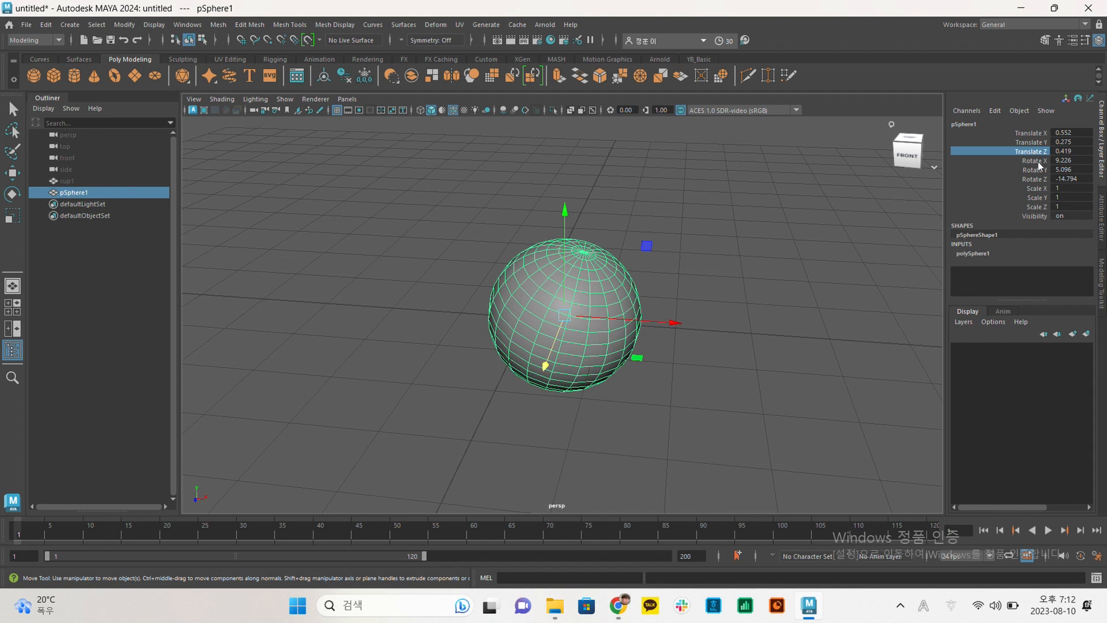
{"action": "left_click", "coordinate": [1038, 160]}
{"action": "left_click", "coordinate": [1040, 170]}
{"action": "left_click", "coordinate": [1042, 179]}
{"action": "left_click", "coordinate": [1041, 188]}
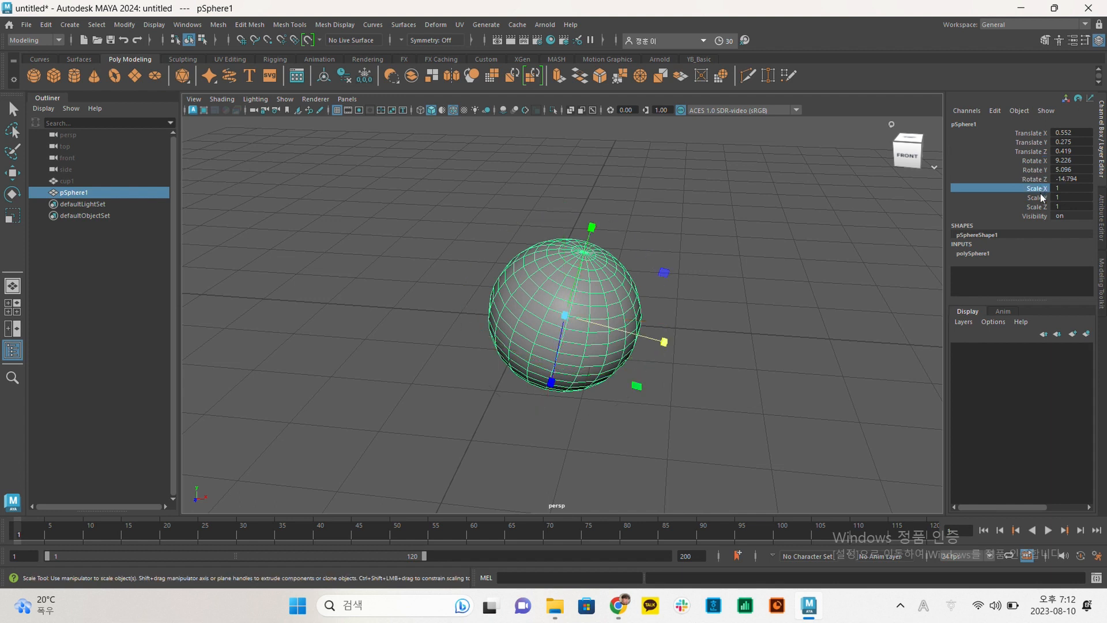
{"action": "left_click", "coordinate": [1040, 197]}
{"action": "left_click", "coordinate": [1035, 206]}
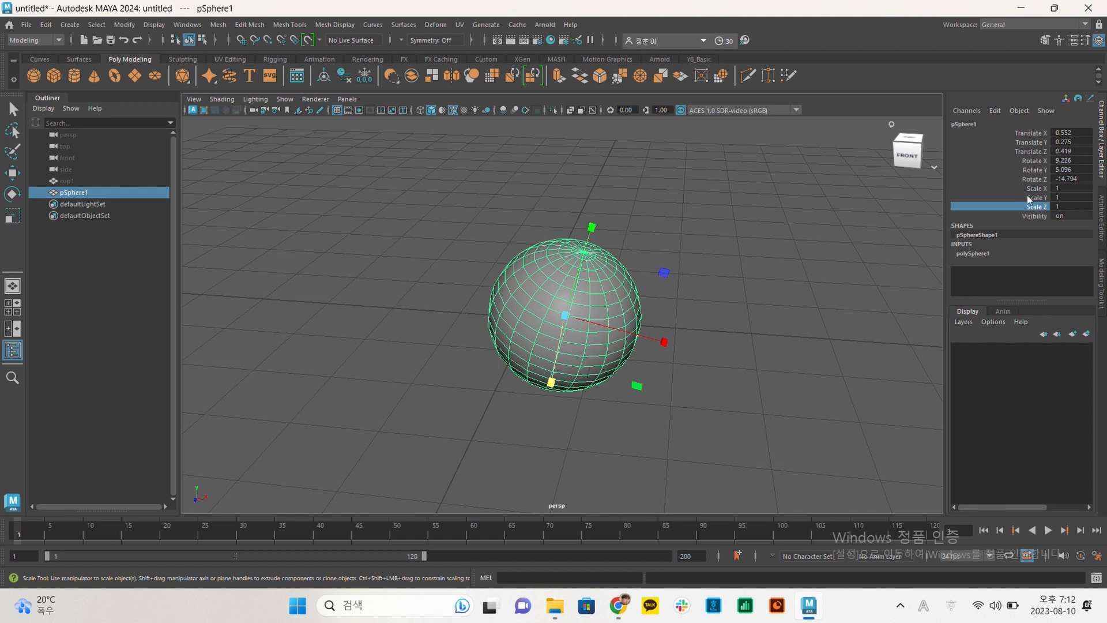
{"action": "left_click", "coordinate": [1028, 133]}
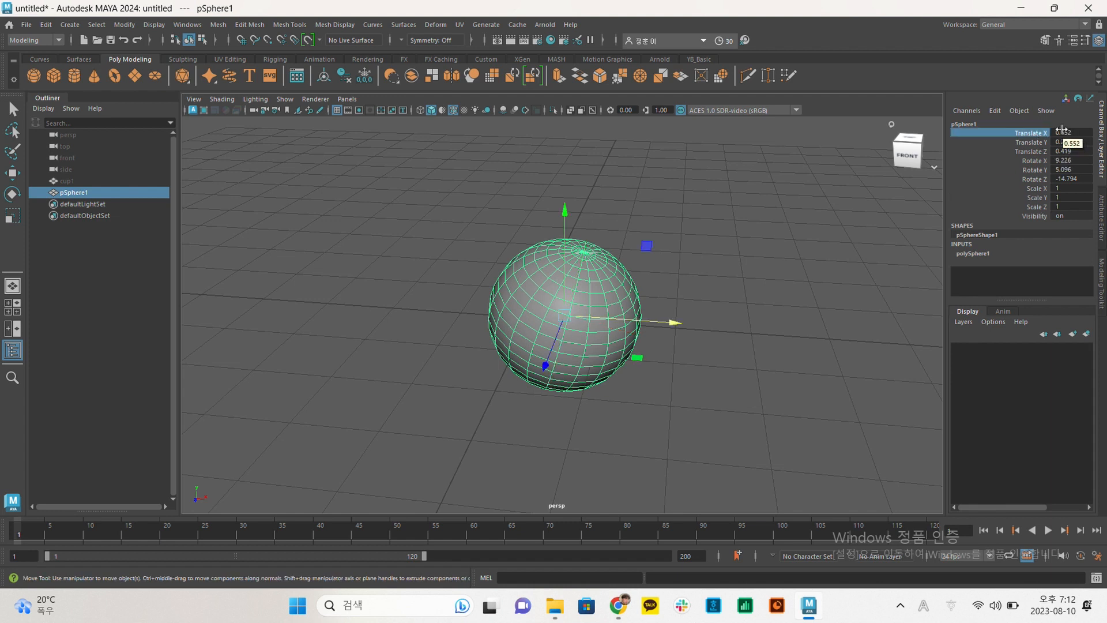
{"action": "left_click", "coordinate": [1040, 161]}
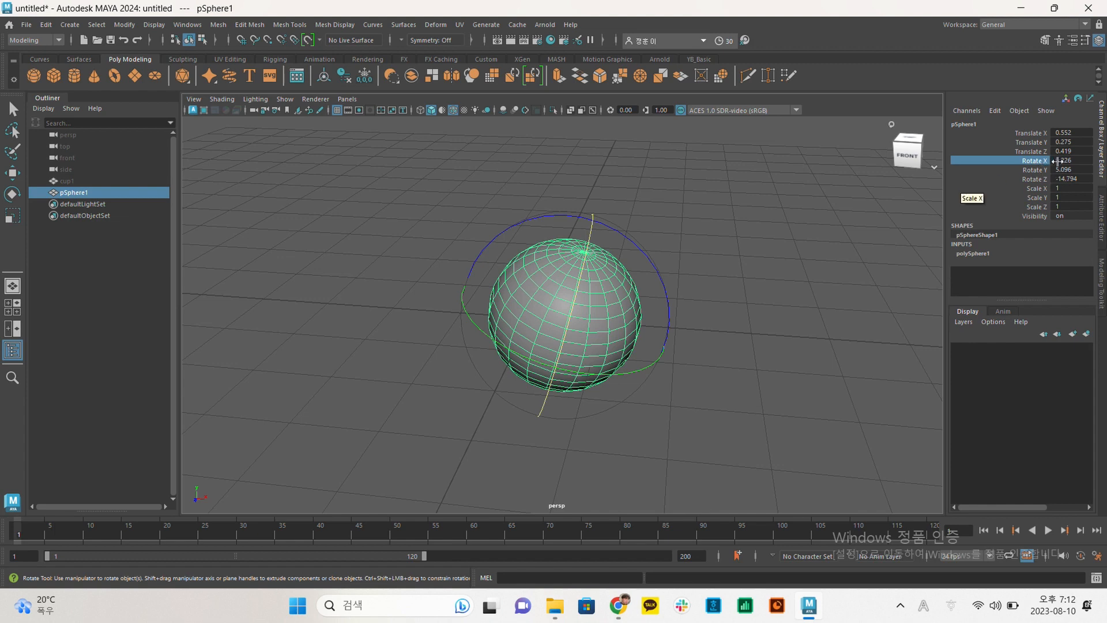
Set the sphere's Translate X, Y, Z and Rotate X, Y, Z values to 0 all at once.
{"action": "left_click", "coordinate": [1072, 133]}
{"action": "left_click", "coordinate": [1073, 179], "text": "shift"}
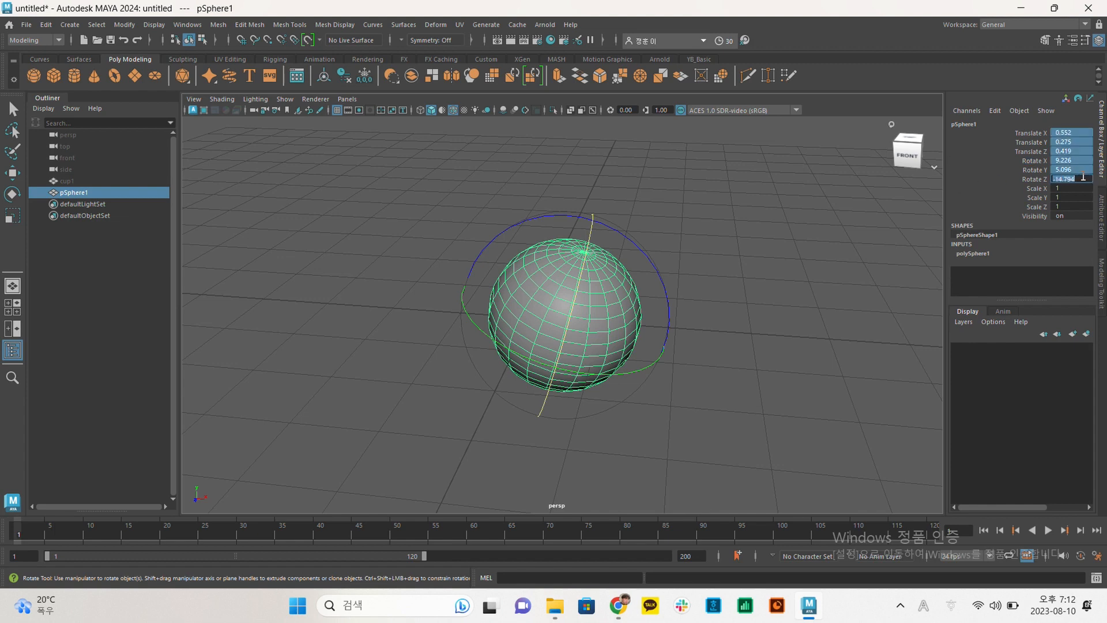
{"action": "type", "text": "0"}
{"action": "key", "text": "Return"}
{"action": "left_click_drag", "start_coordinate": [731, 329], "coordinate": [658, 332], "text": "alt"}
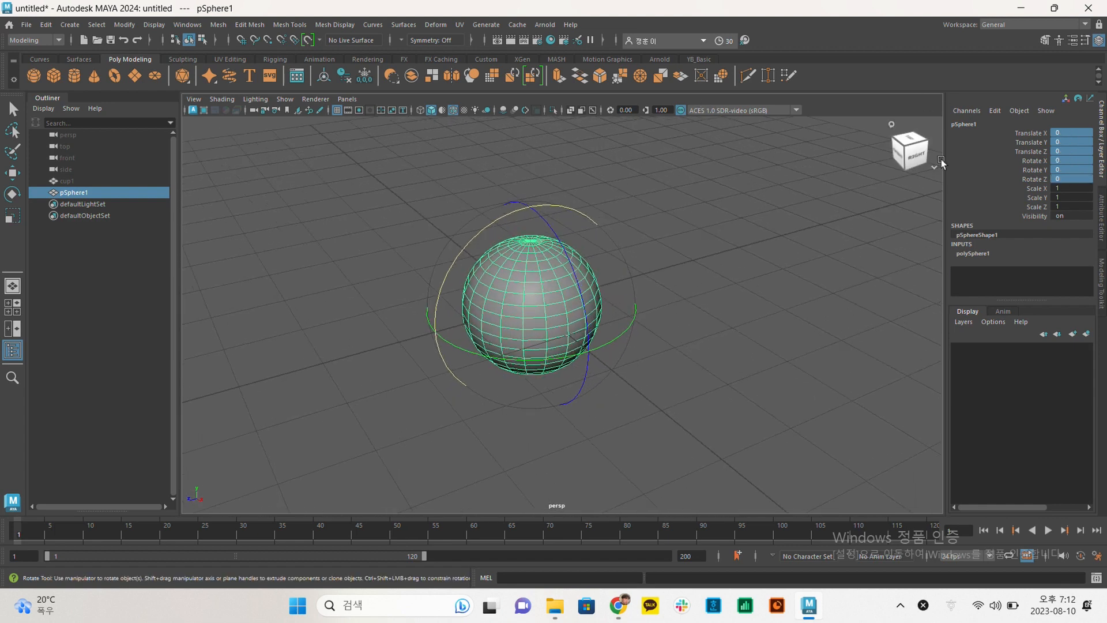
{"action": "left_click_drag", "start_coordinate": [723, 233], "coordinate": [777, 247], "text": "alt"}
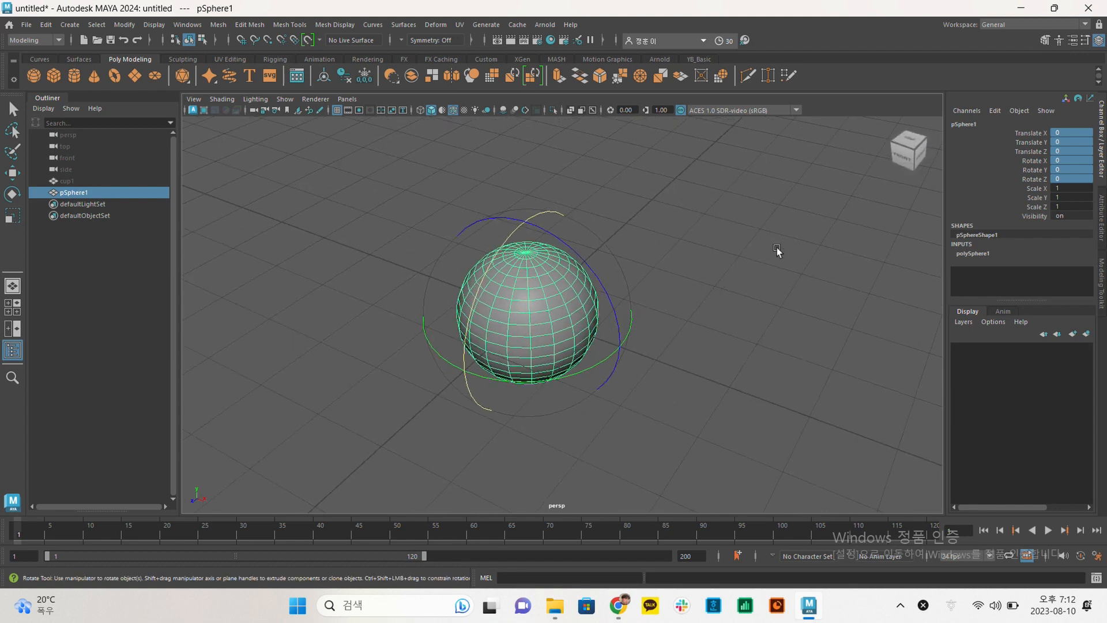
Cycle through the Select, Move, Rotate and Scale tools on the sphere.
{"action": "key", "text": "q"}
{"action": "key", "text": "w"}
{"action": "key", "text": "e"}
{"action": "key", "text": "r"}
Move the sphere along the X axis to about -0.119.
{"action": "key", "text": "w"}
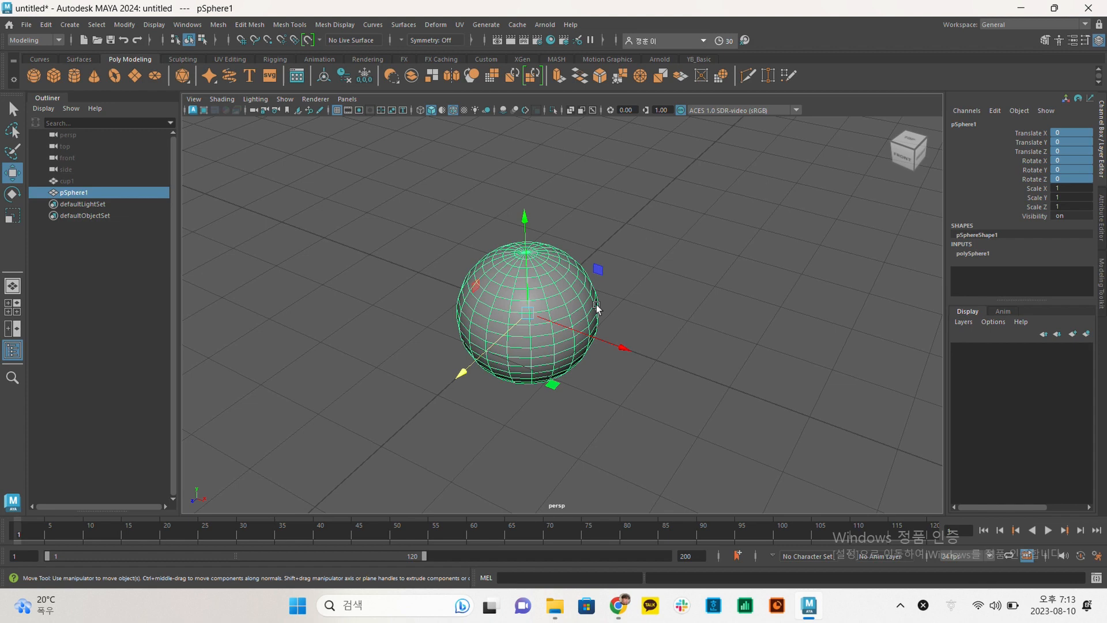
{"action": "mouse_move", "coordinate": [623, 348]}
{"action": "left_mouse_down"}
{"action": "mouse_move", "coordinate": [793, 405]}
{"action": "mouse_move", "coordinate": [616, 344]}
{"action": "left_mouse_up"}
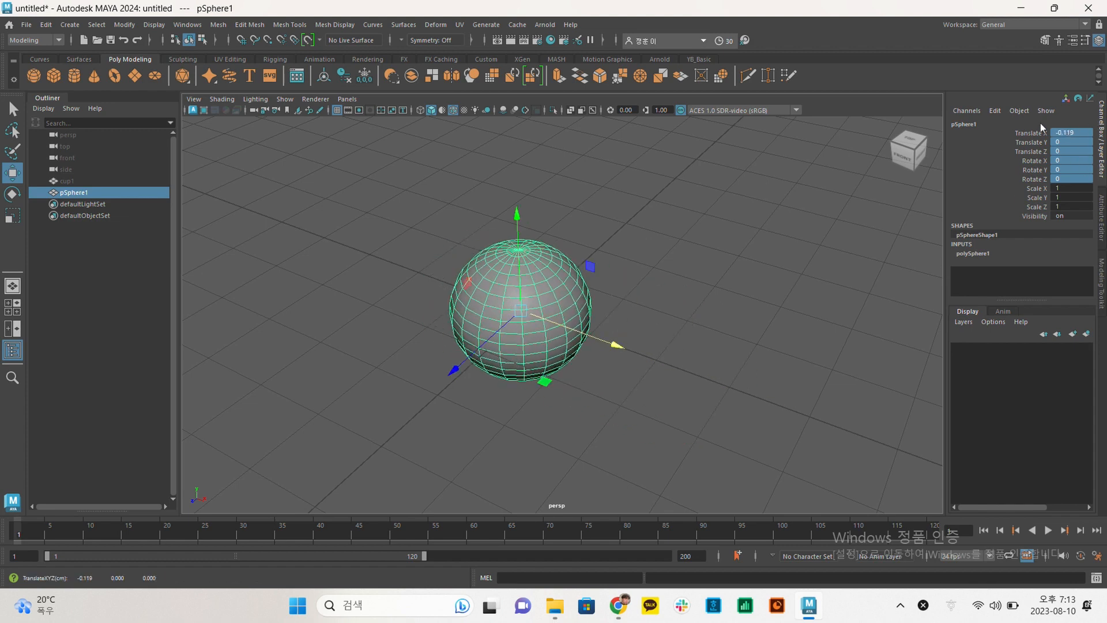
{"action": "left_click", "coordinate": [1076, 132]}
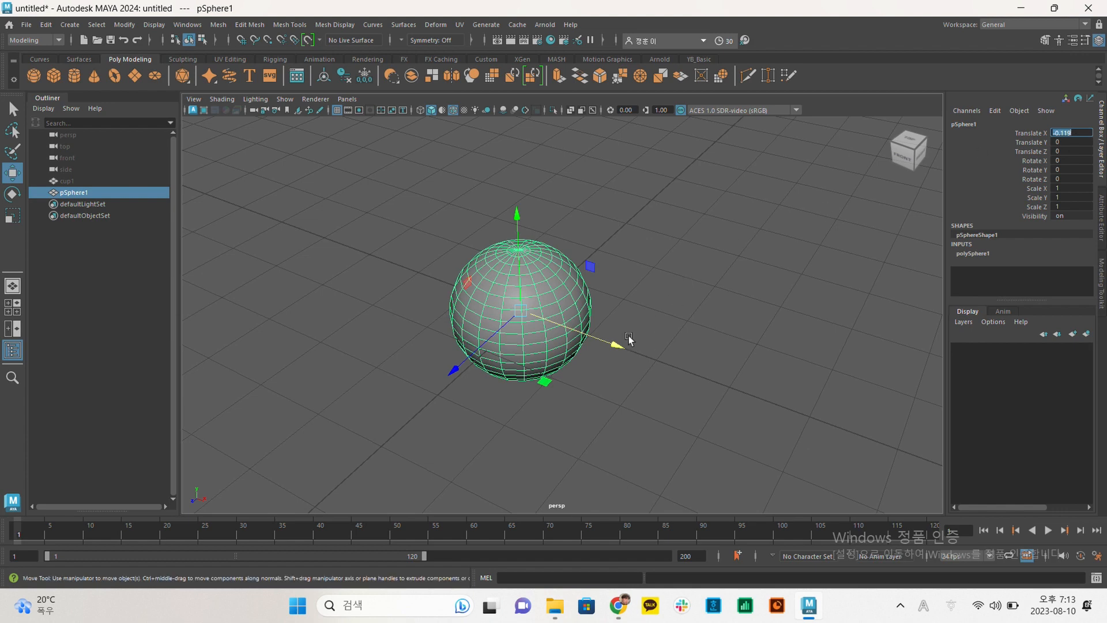
Try cloning the sphere along the X axis, delete the clone and reselect the original sphere.
{"action": "left_click_drag", "start_coordinate": [614, 346], "coordinate": [623, 343], "text": "shift"}
{"action": "key", "text": "Delete"}
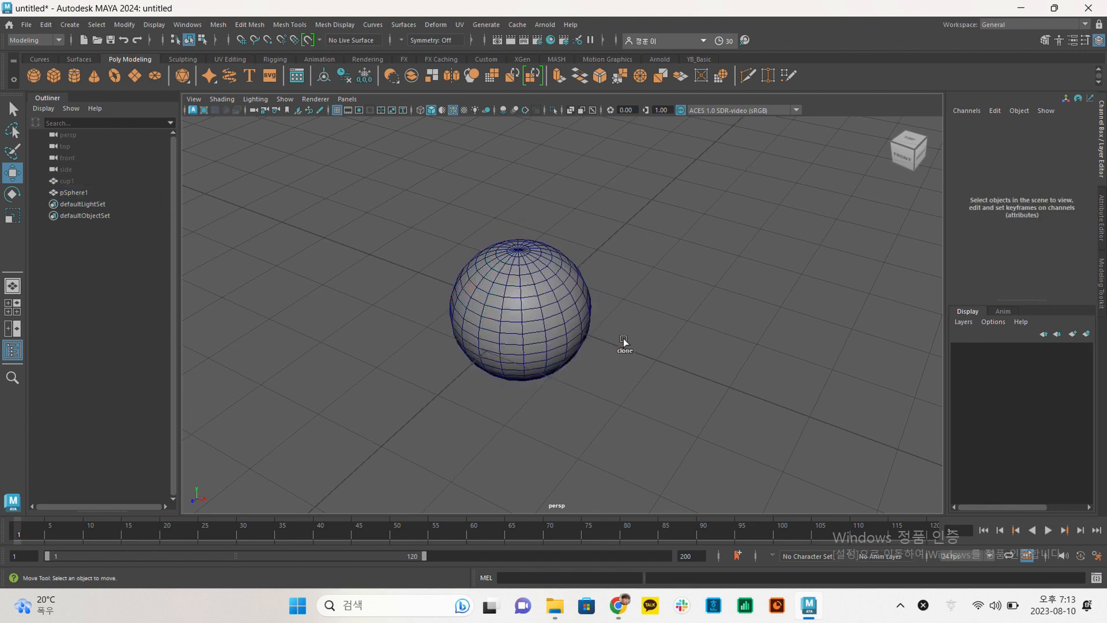
{"action": "left_click", "coordinate": [573, 325]}
{"action": "key", "text": "ctrl+z"}
{"action": "left_click", "coordinate": [574, 320]}
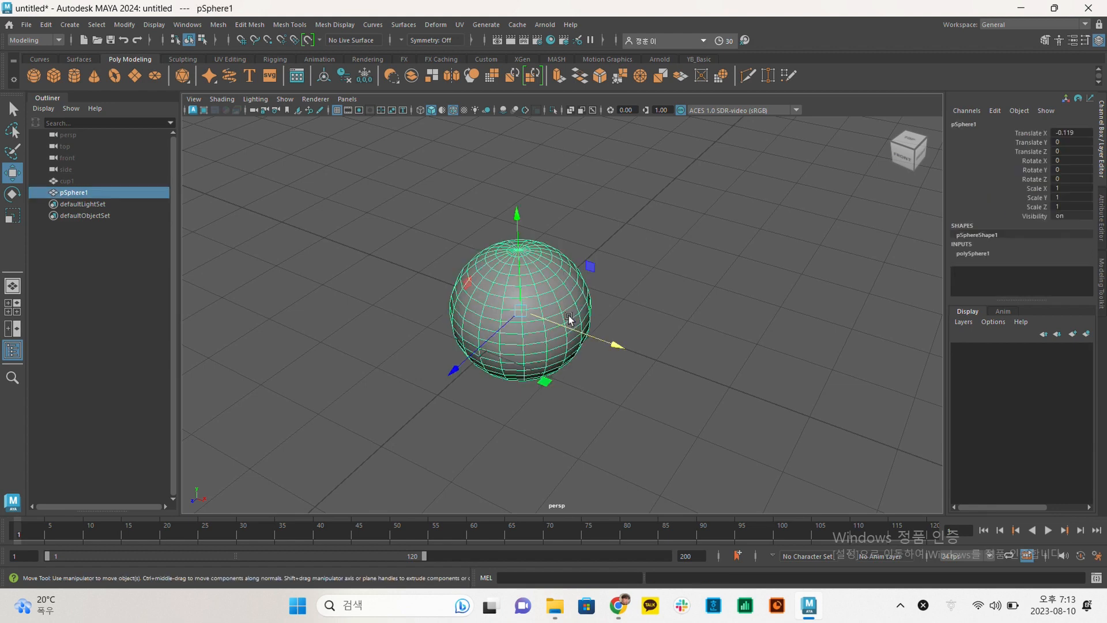
Set the sphere's Rotate Y to 90, then deselect and reselect the sphere.
{"action": "left_click_drag", "start_coordinate": [639, 321], "coordinate": [690, 316], "text": "alt"}
{"action": "key", "text": "e"}
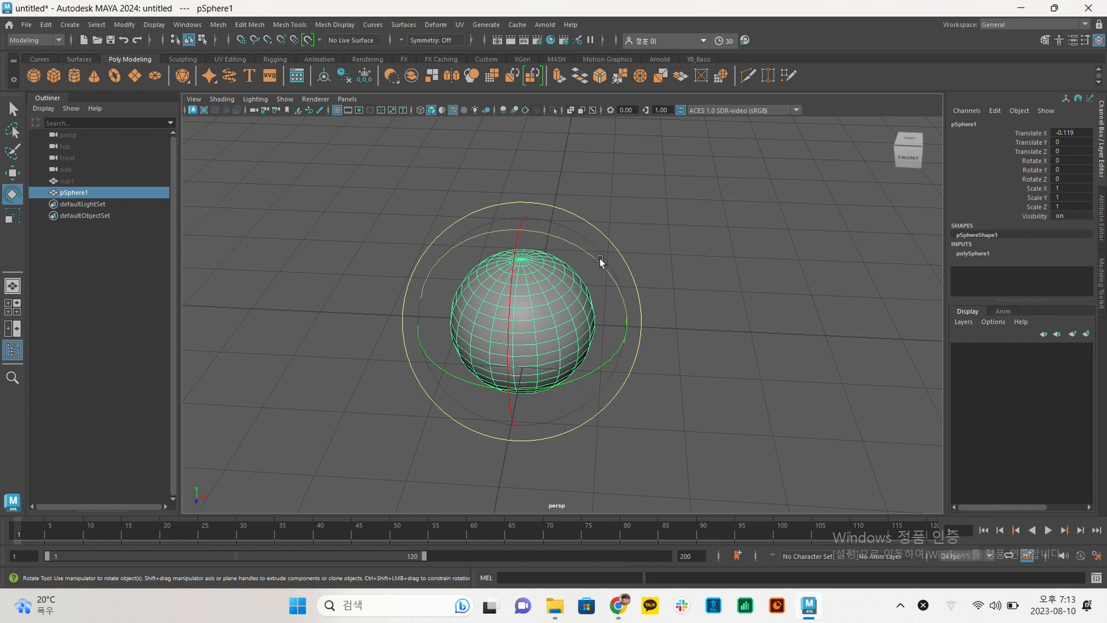
{"action": "double_click", "coordinate": [1062, 169]}
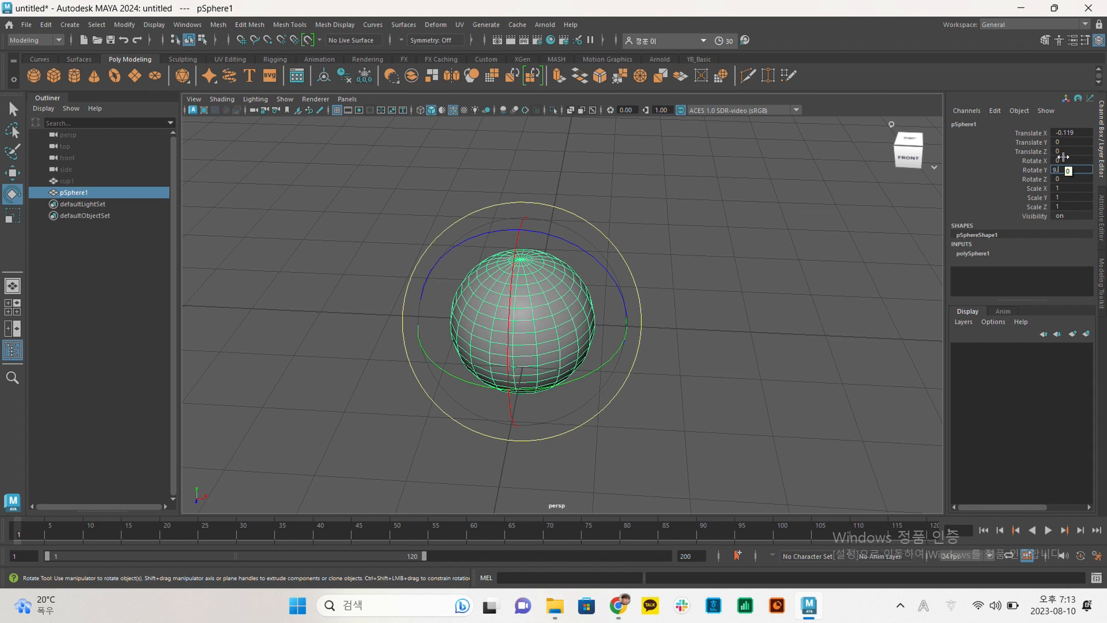
{"action": "type", "text": "90"}
{"action": "key", "text": "Return"}
{"action": "left_click", "coordinate": [674, 278]}
{"action": "left_click", "coordinate": [552, 327]}
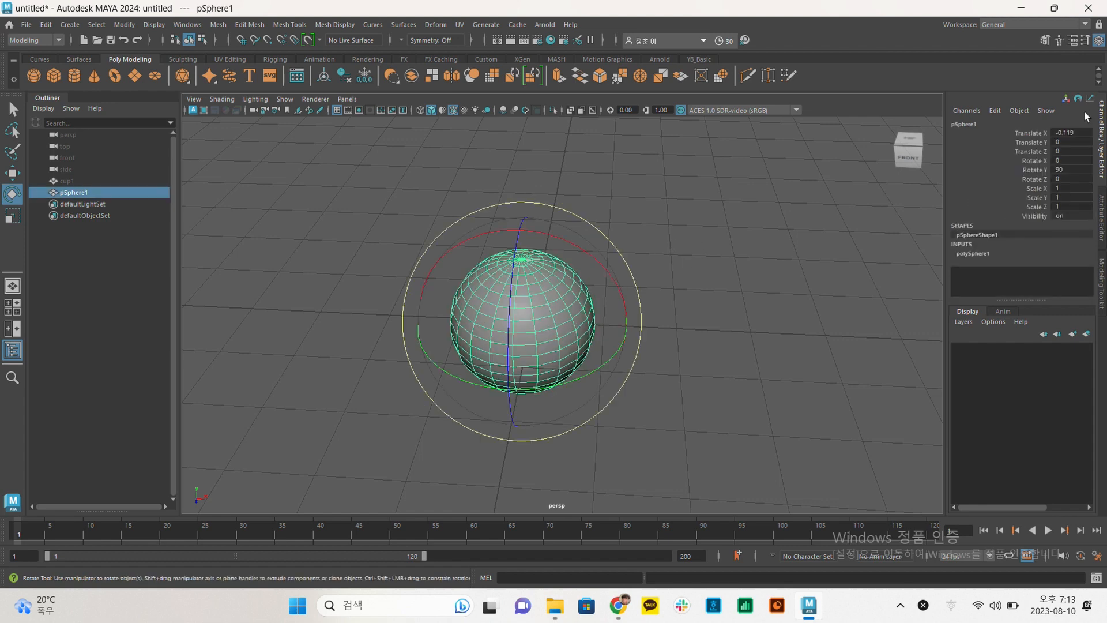
Set the sphere's Rotate Y to 0, try a Rotate X of 90 and undo the Rotate X change.
{"action": "double_click", "coordinate": [1068, 170]}
{"action": "type", "text": "0"}
{"action": "double_click", "coordinate": [1062, 160]}
{"action": "key", "text": "Return"}
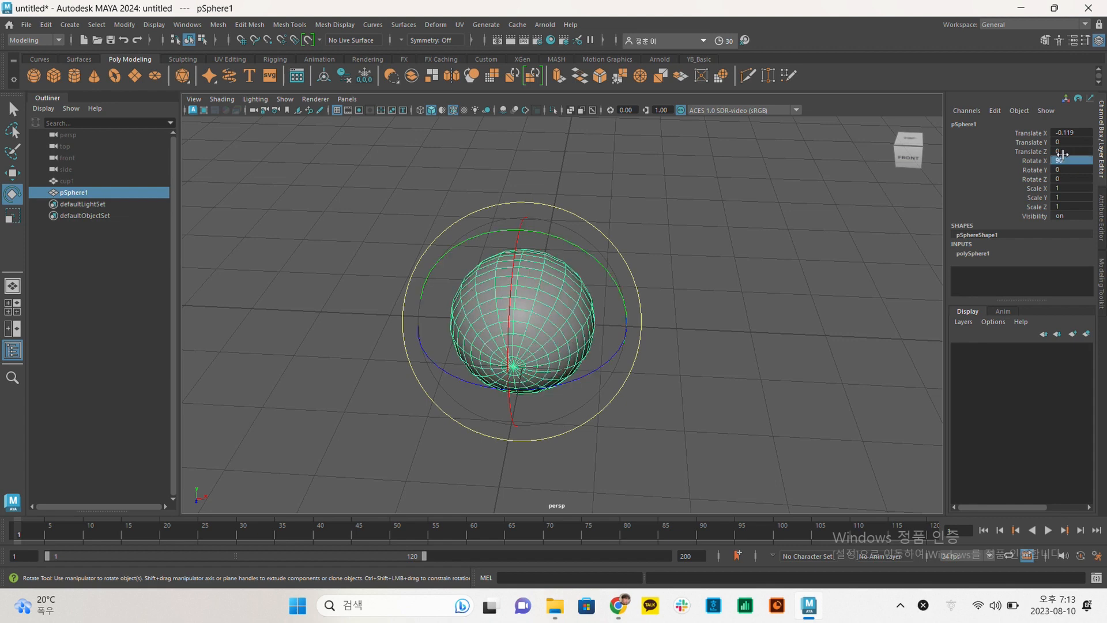
{"action": "left_click_drag", "start_coordinate": [593, 286], "coordinate": [648, 330], "text": "alt"}
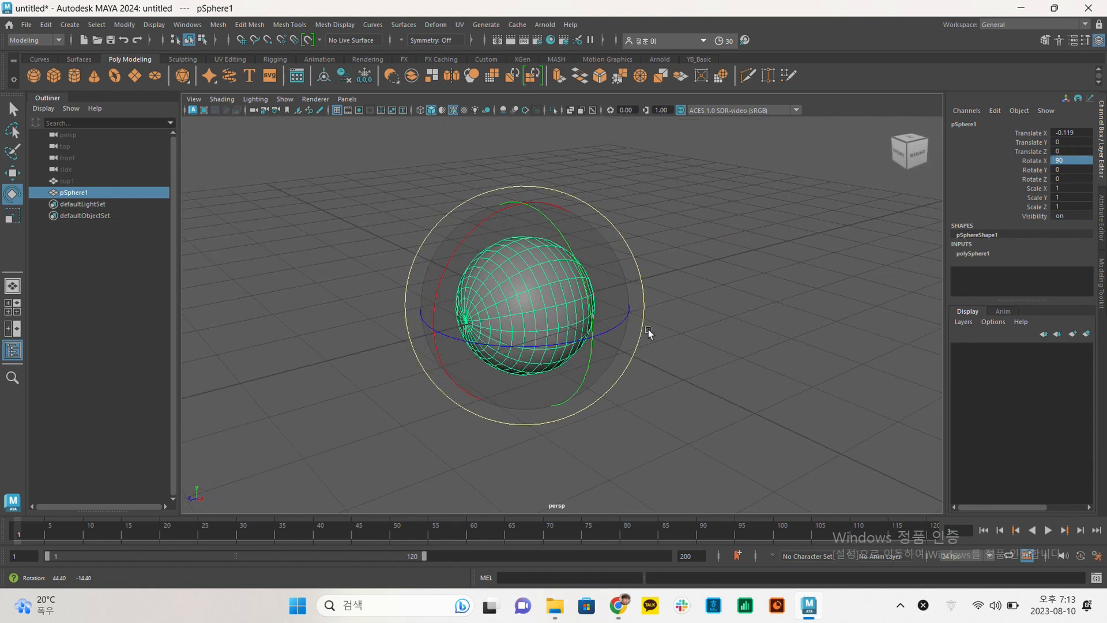
{"action": "key", "text": "ctrl+z"}
Set the sphere's Translate X to 0.
{"action": "left_click_drag", "start_coordinate": [817, 225], "coordinate": [803, 246], "text": "alt"}
{"action": "left_click", "coordinate": [1067, 132]}
{"action": "left_click", "coordinate": [1070, 132]}
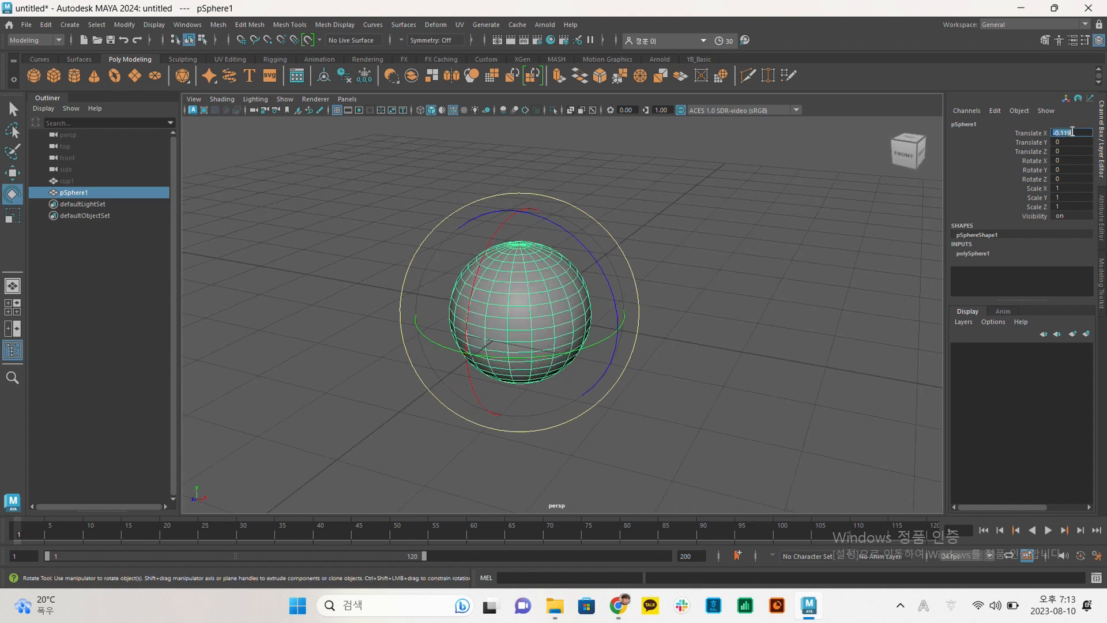
{"action": "type", "text": "0"}
{"action": "key", "text": "ctrl+z"}
{"action": "type", "text": "0"}
{"action": "key", "text": "Return"}
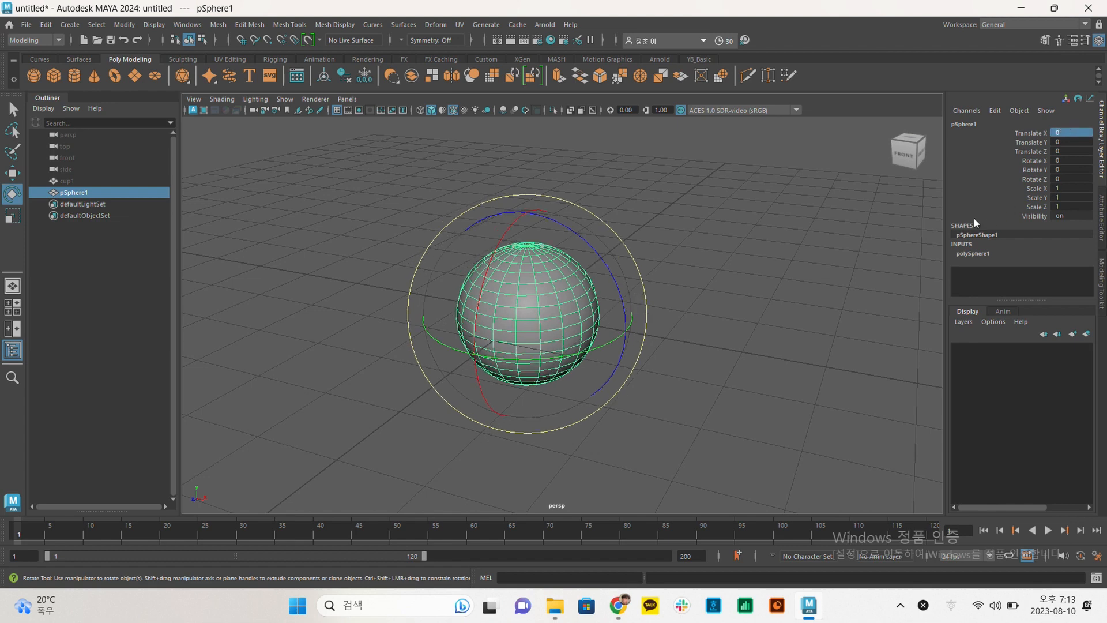
Try rotating the sphere about its X axis with the rotate manipulator.
{"action": "left_click", "coordinate": [616, 291]}
{"action": "left_click", "coordinate": [486, 328]}
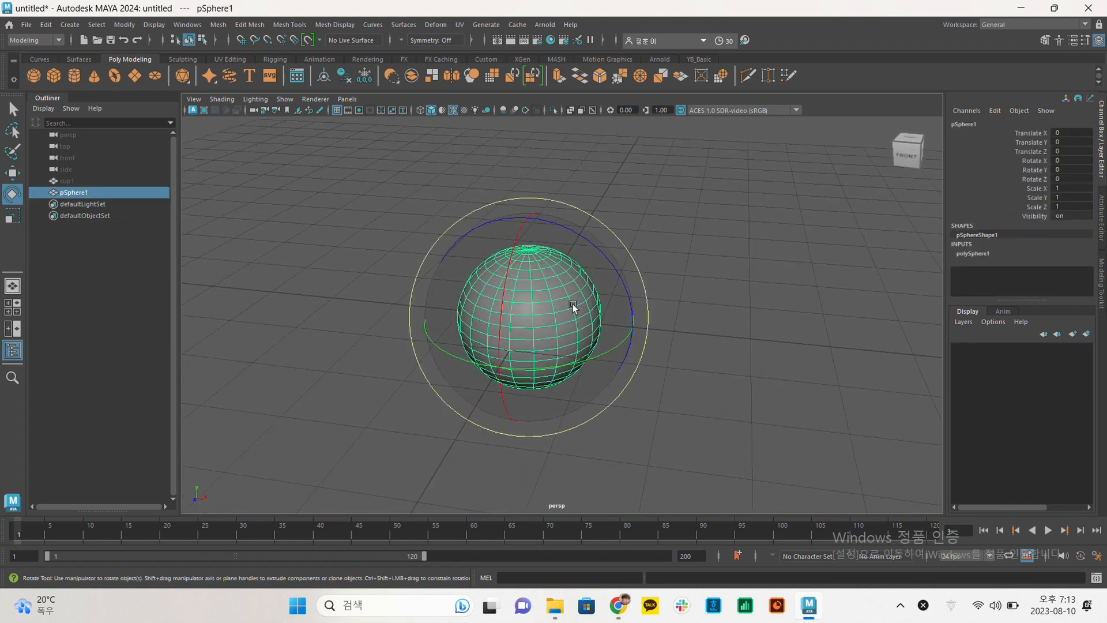
{"action": "left_click_drag", "start_coordinate": [573, 306], "coordinate": [742, 309], "text": "alt"}
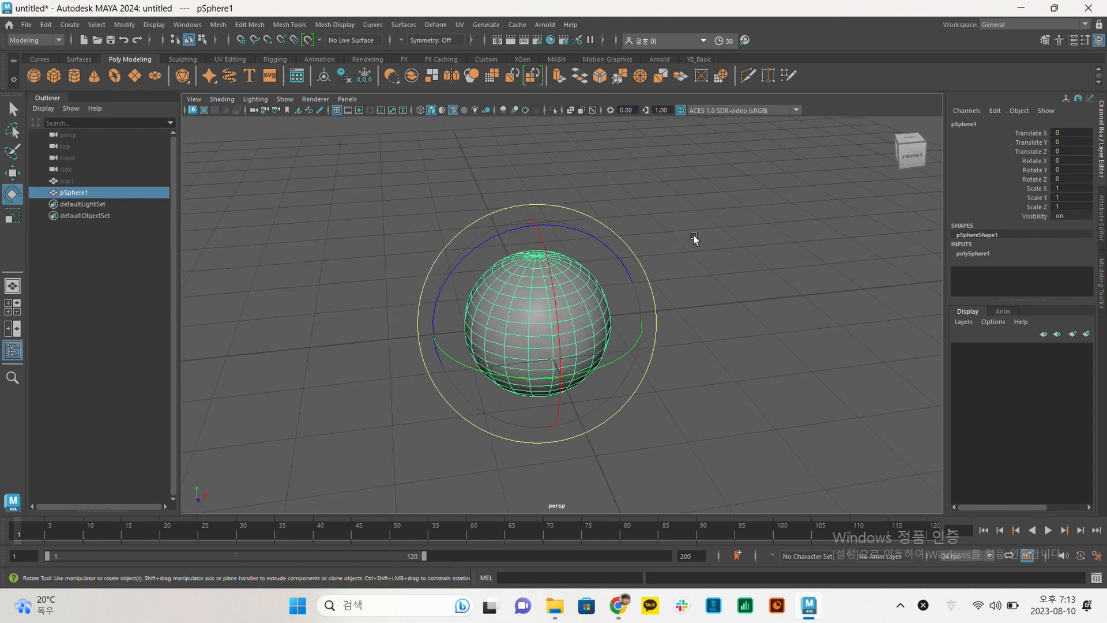
{"action": "left_click_drag", "start_coordinate": [692, 271], "coordinate": [737, 287], "text": "alt"}
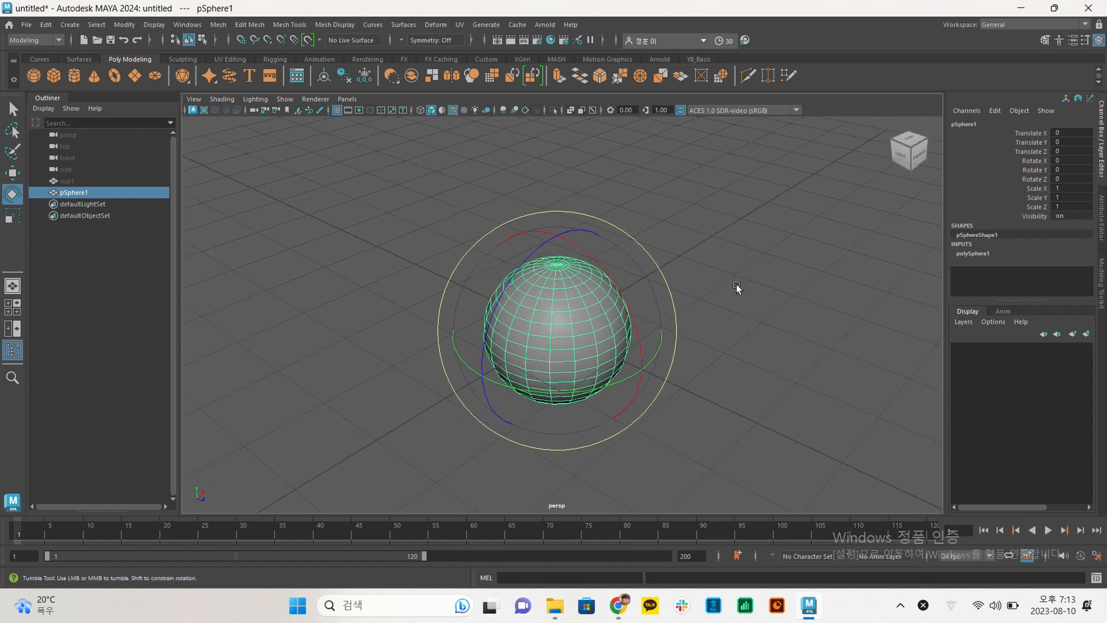
{"action": "left_click", "coordinate": [600, 268]}
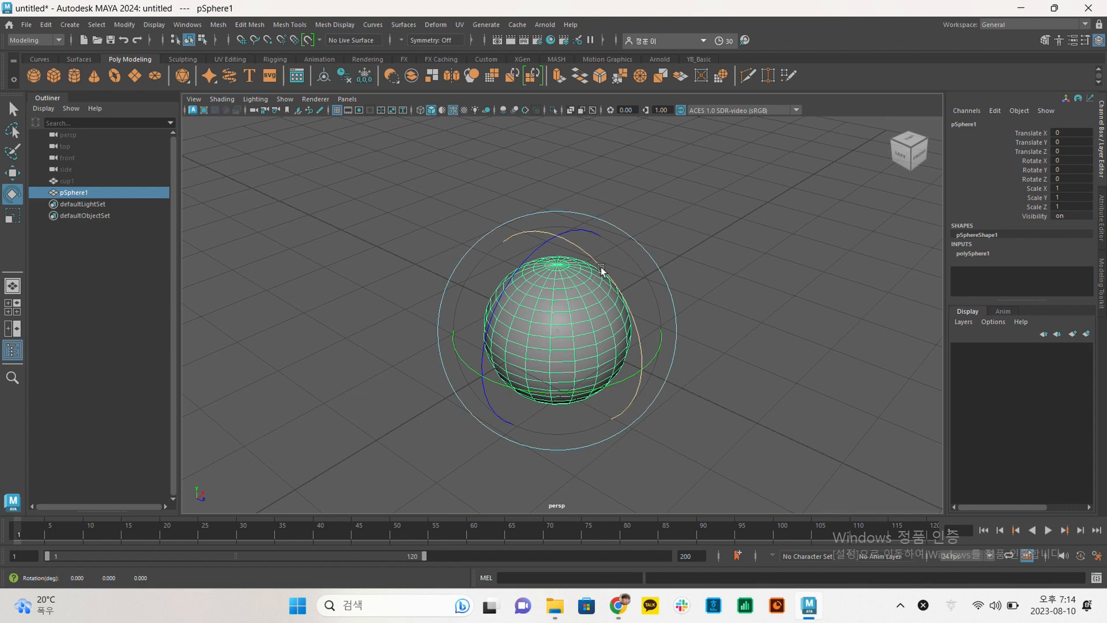
{"action": "left_click_drag", "start_coordinate": [601, 267], "coordinate": [650, 327]}
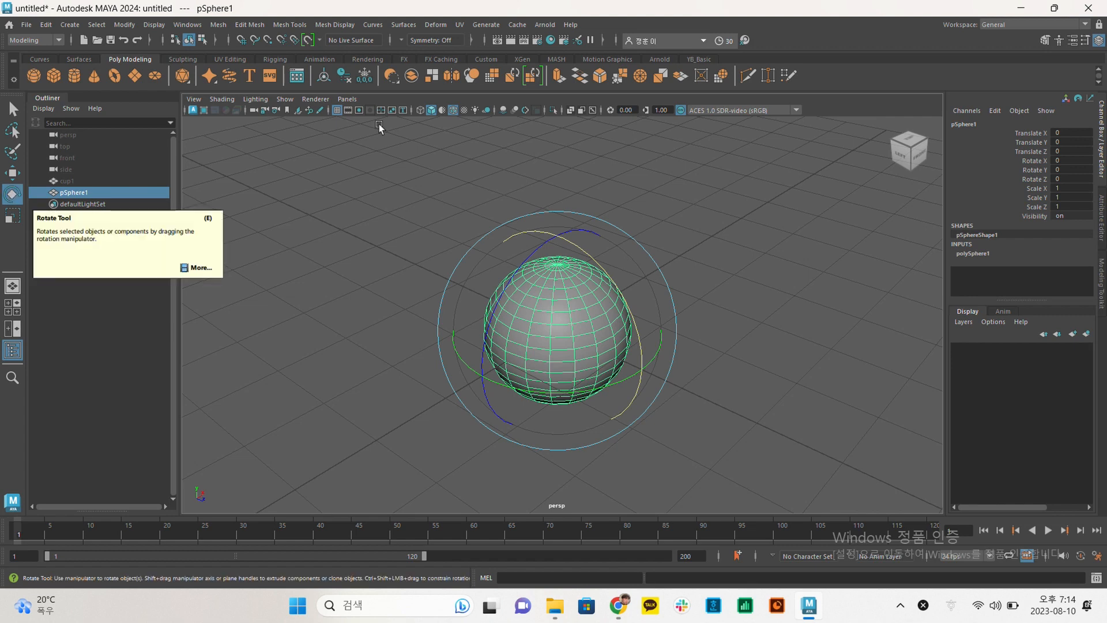
Open the Rotate tool's settings and set Step Snap to Absolute with an increment of 45.
{"action": "double_click", "coordinate": [11, 195]}
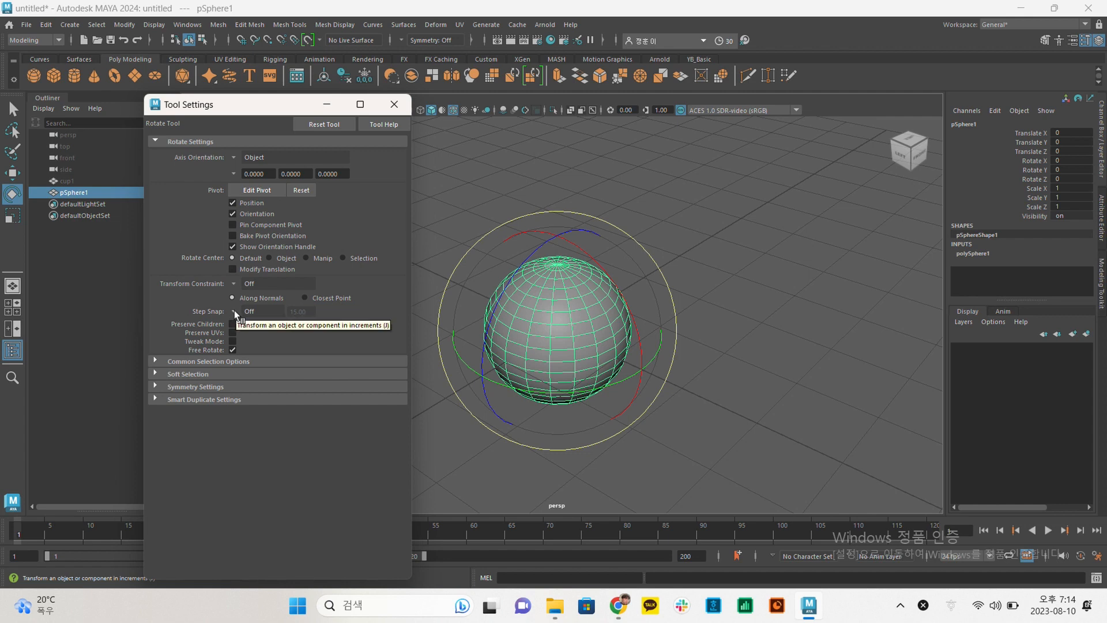
{"action": "key", "text": "j"}
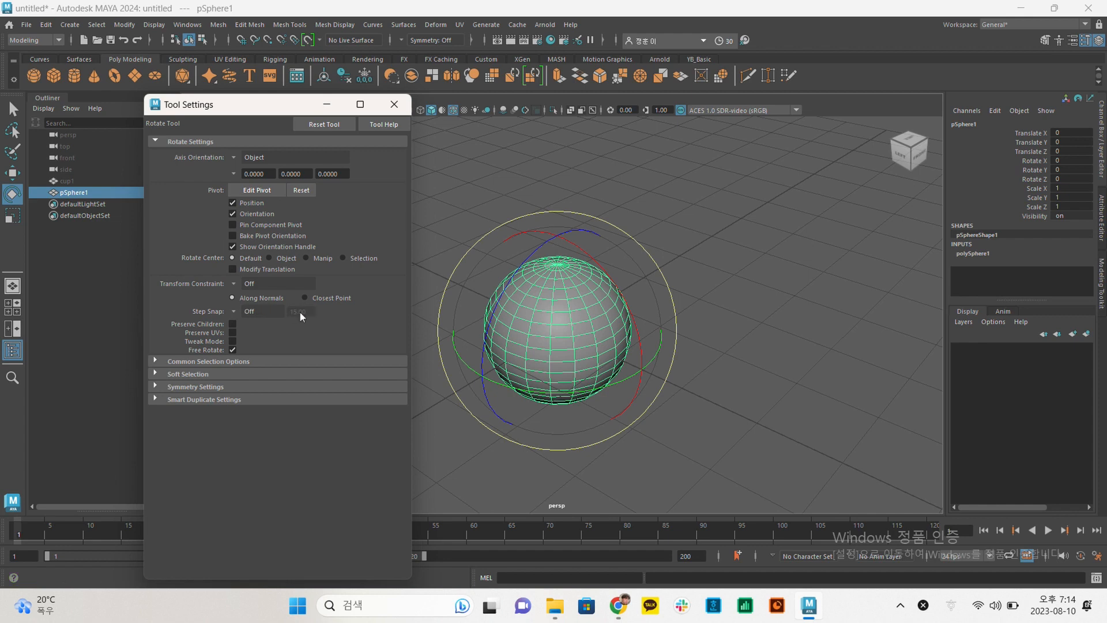
{"action": "left_click", "coordinate": [234, 310]}
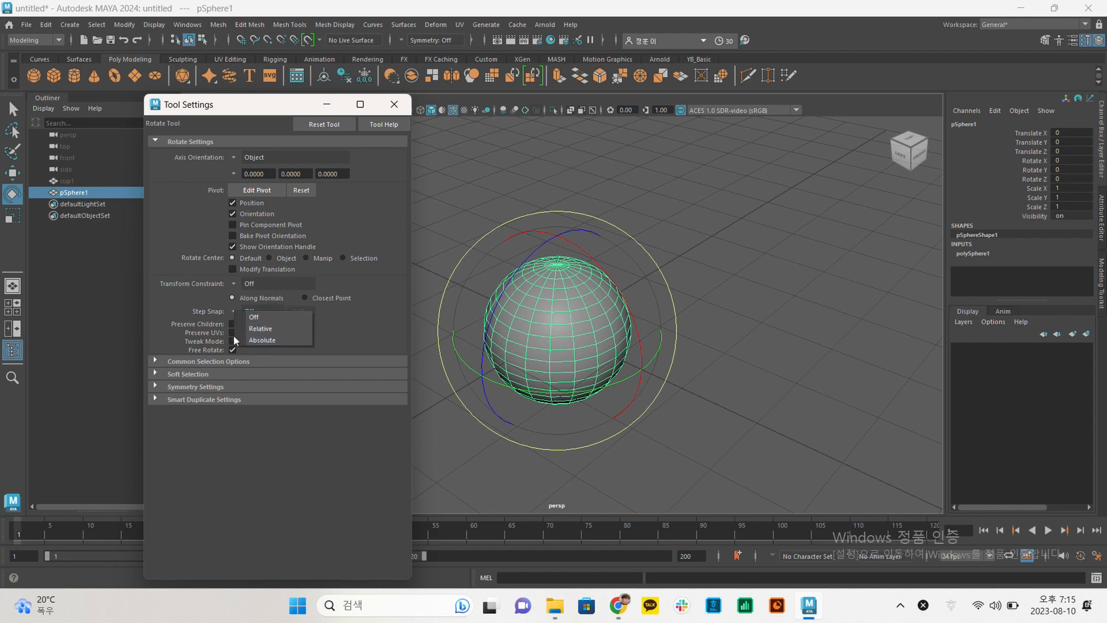
{"action": "left_click", "coordinate": [255, 340]}
{"action": "left_click", "coordinate": [293, 311]}
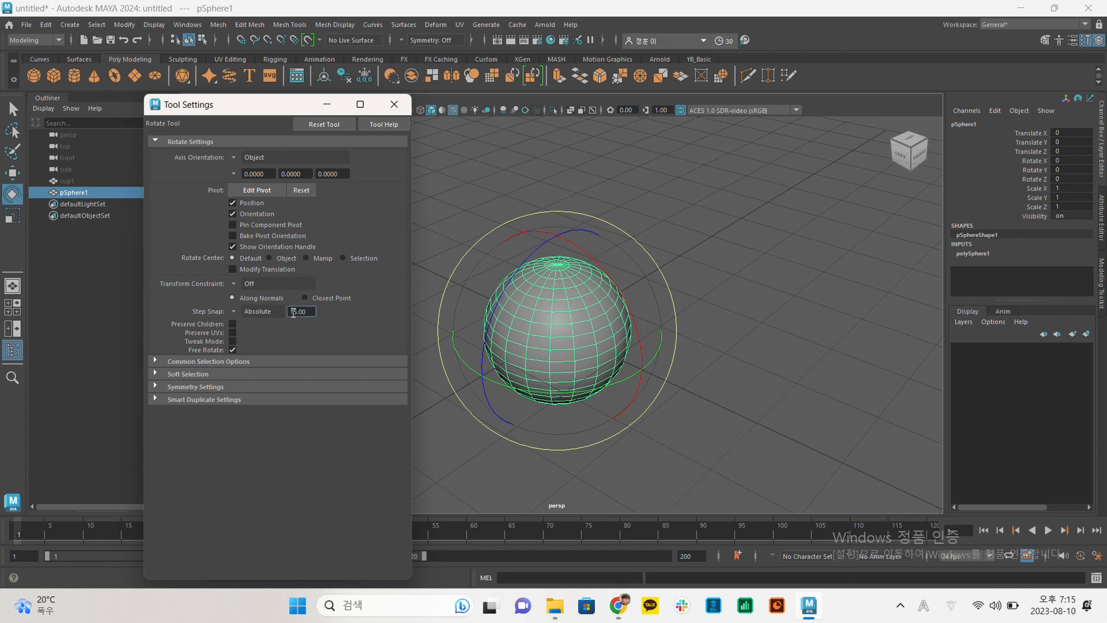
{"action": "left_click_drag", "start_coordinate": [297, 313], "coordinate": [281, 313]}
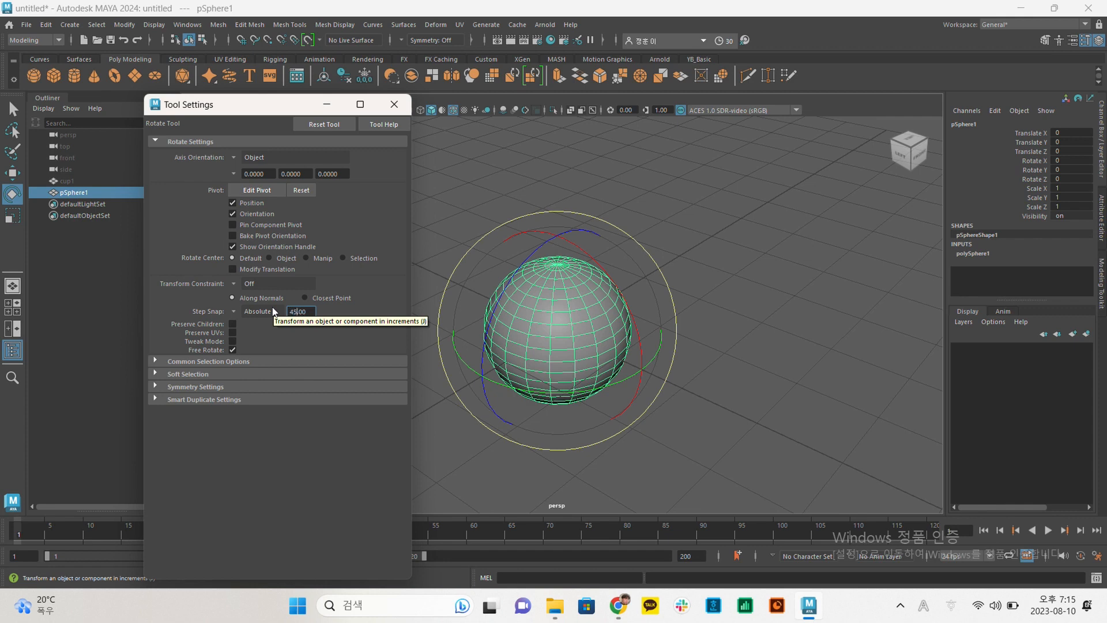
{"action": "key", "text": "Return"}
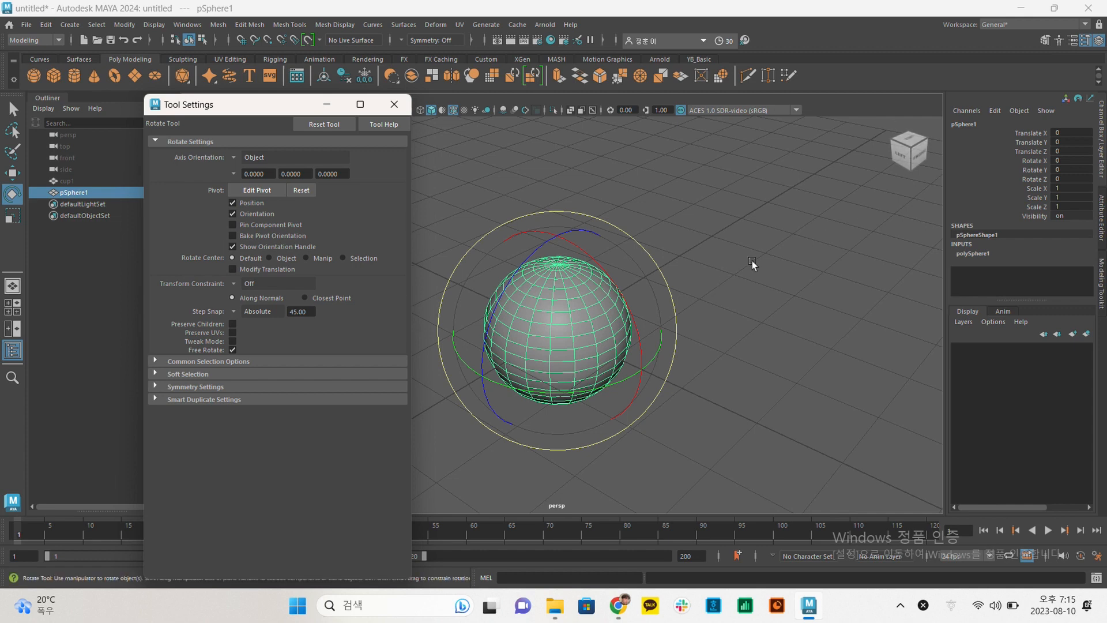
Turn Step Snap off, try a free rotation of the sphere to about 59.5 degrees in X and undo it.
{"action": "left_click", "coordinate": [752, 261]}
{"action": "left_click", "coordinate": [579, 296]}
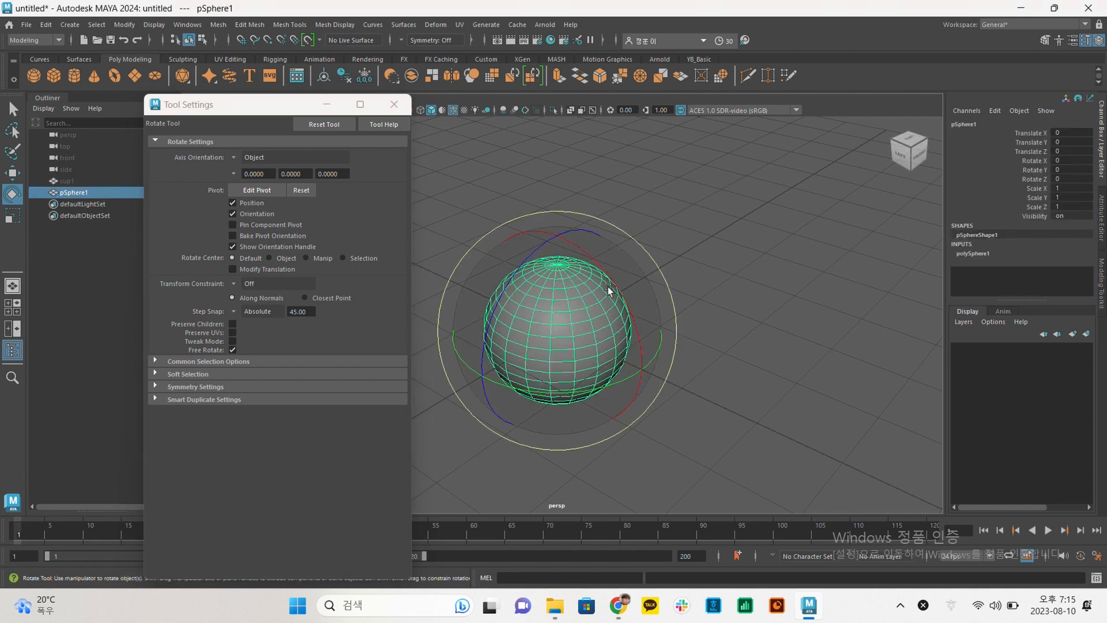
{"action": "key", "text": "j"}
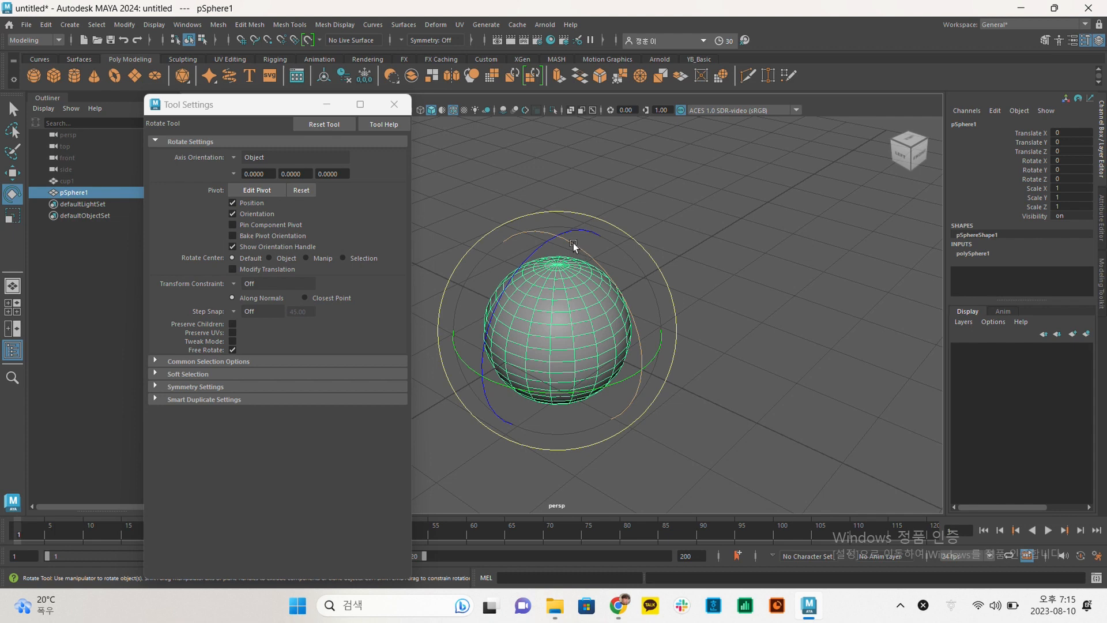
{"action": "left_click_drag", "start_coordinate": [574, 245], "coordinate": [625, 337]}
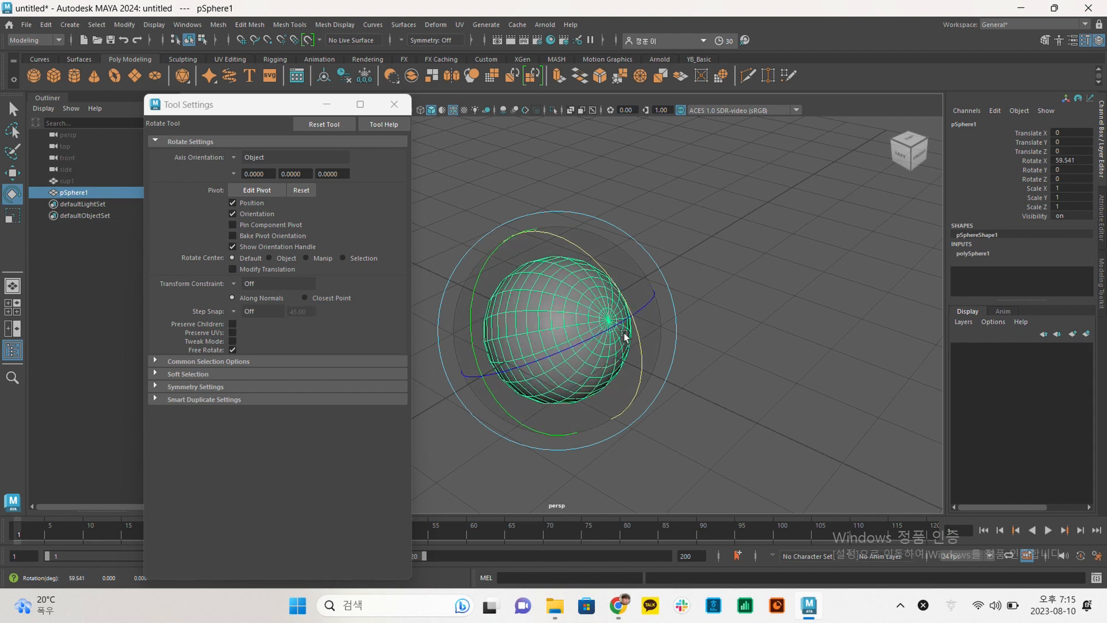
{"action": "left_click", "coordinate": [234, 310]}
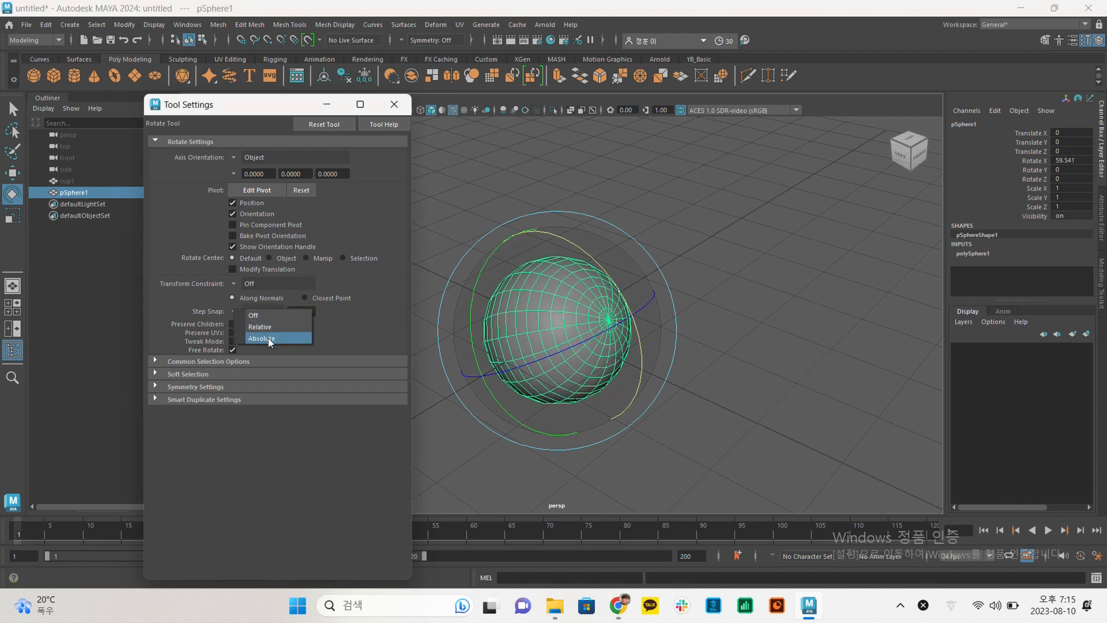
{"action": "left_click", "coordinate": [271, 316]}
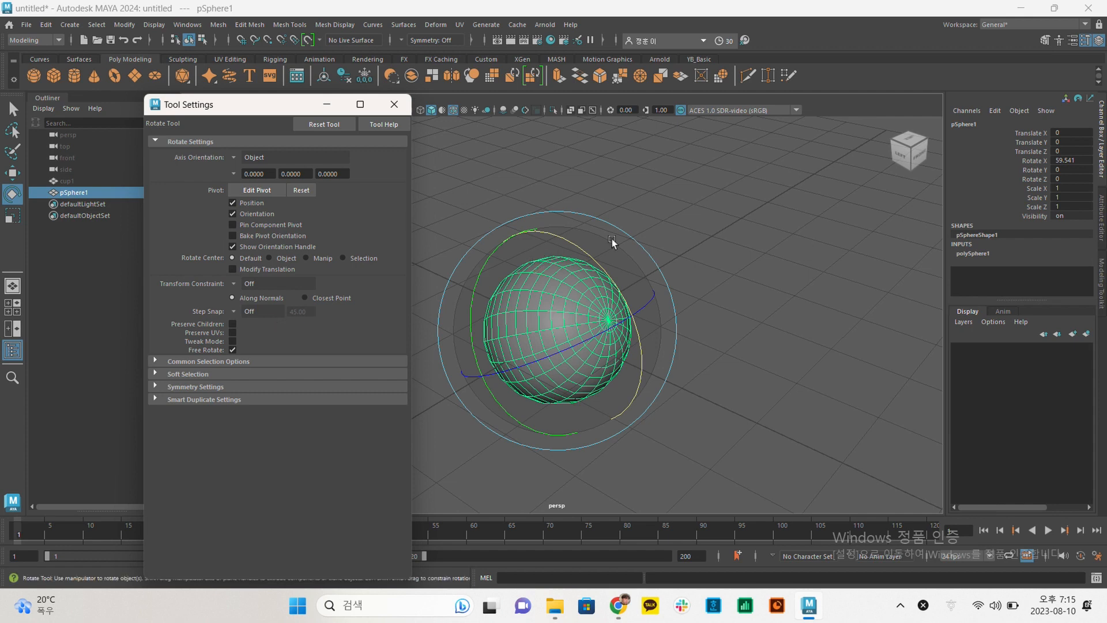
{"action": "key", "text": "ctrl+z"}
{"action": "key", "text": "ctrl+z"}
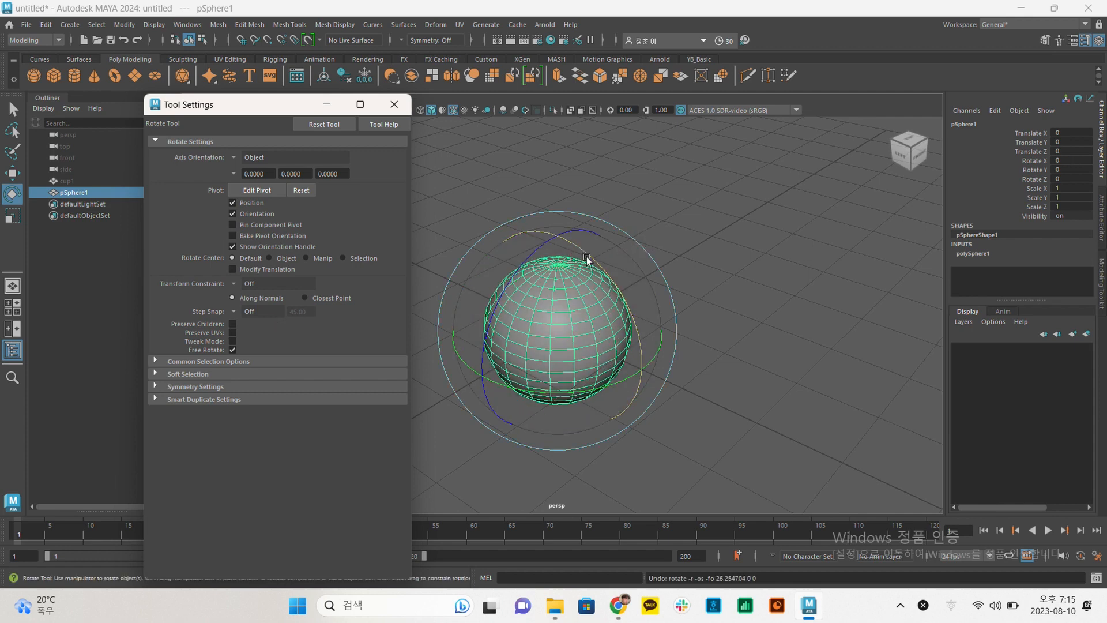
Set Step Snap back to Absolute and try rotating the sphere about its X axis in 45-degree increments.
{"action": "key", "text": "j"}
{"action": "left_click", "coordinate": [231, 312]}
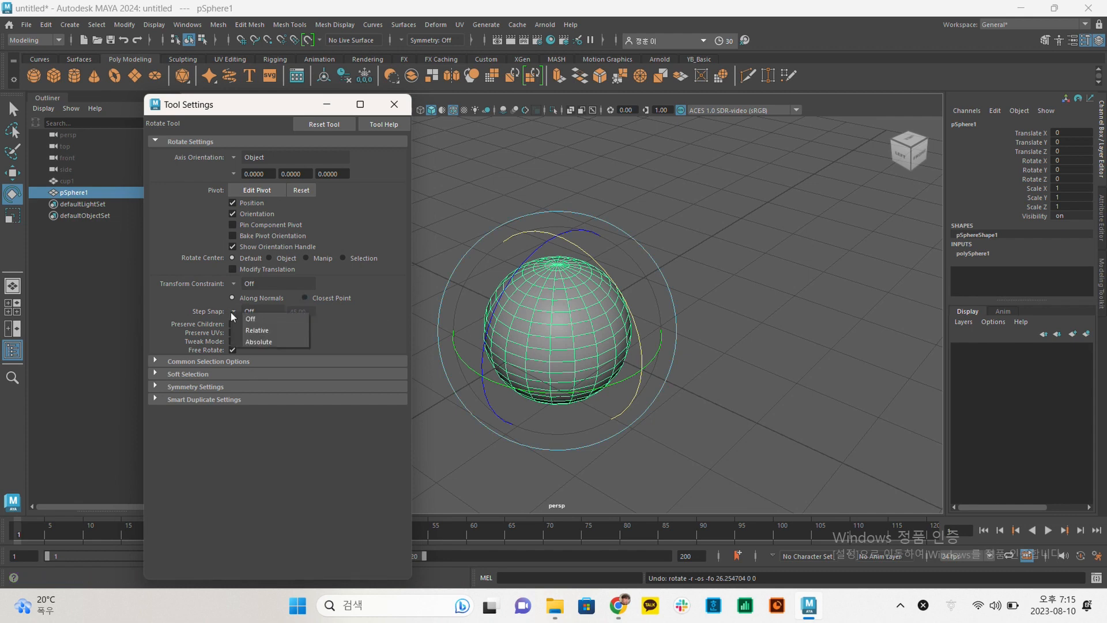
{"action": "left_click", "coordinate": [260, 343]}
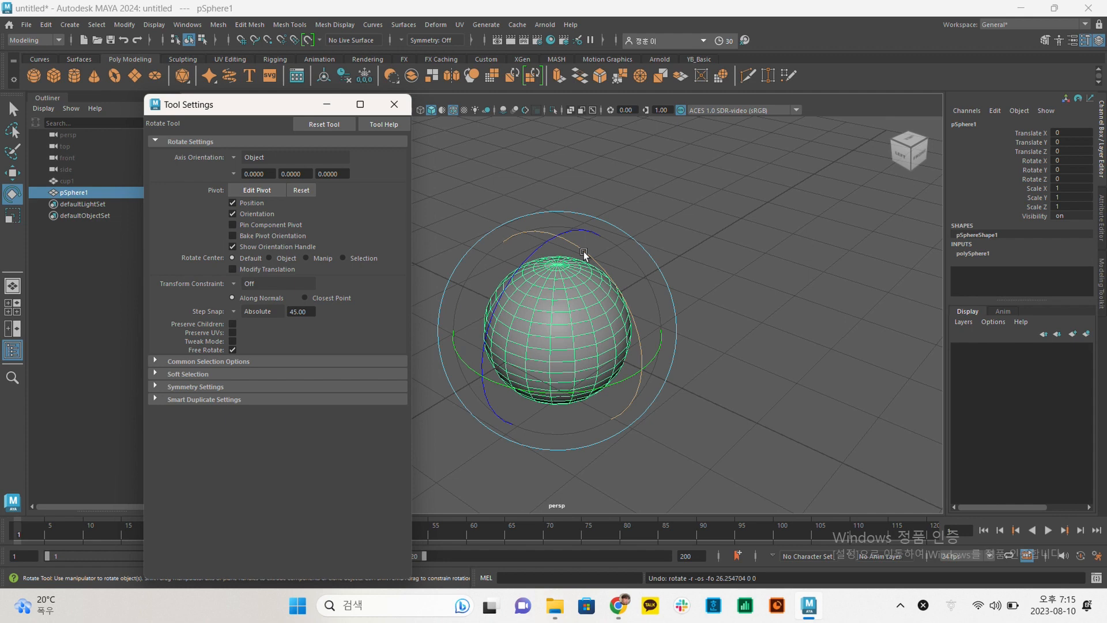
{"action": "mouse_move", "coordinate": [583, 253]}
{"action": "left_mouse_down"}
{"action": "mouse_move", "coordinate": [615, 319]}
{"action": "mouse_move", "coordinate": [632, 429]}
{"action": "mouse_move", "coordinate": [612, 480]}
{"action": "mouse_move", "coordinate": [583, 503]}
{"action": "mouse_move", "coordinate": [562, 453]}
{"action": "mouse_move", "coordinate": [605, 405]}
{"action": "mouse_move", "coordinate": [621, 323]}
{"action": "mouse_move", "coordinate": [581, 245]}
{"action": "left_mouse_up"}
Set the Step Snap increment to 90, try rotating the sphere about its X axis and deselect it.
{"action": "left_click_drag", "start_coordinate": [298, 311], "coordinate": [292, 311]}
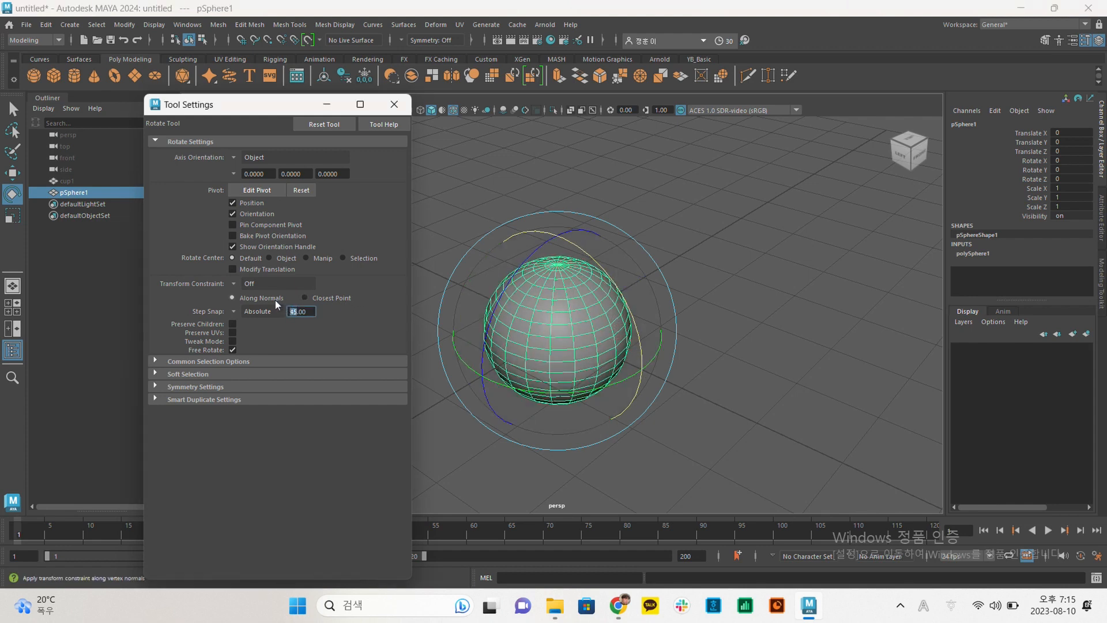
{"action": "type", "text": "90"}
{"action": "key", "text": "Return"}
{"action": "left_click_drag", "start_coordinate": [578, 252], "coordinate": [579, 203]}
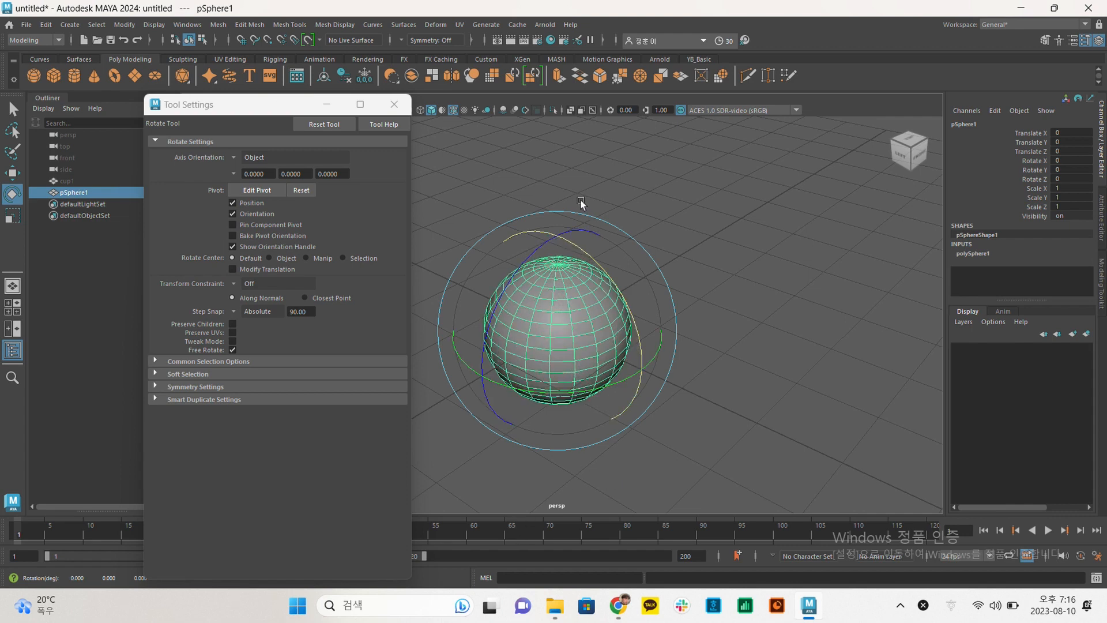
{"action": "left_click", "coordinate": [580, 155]}
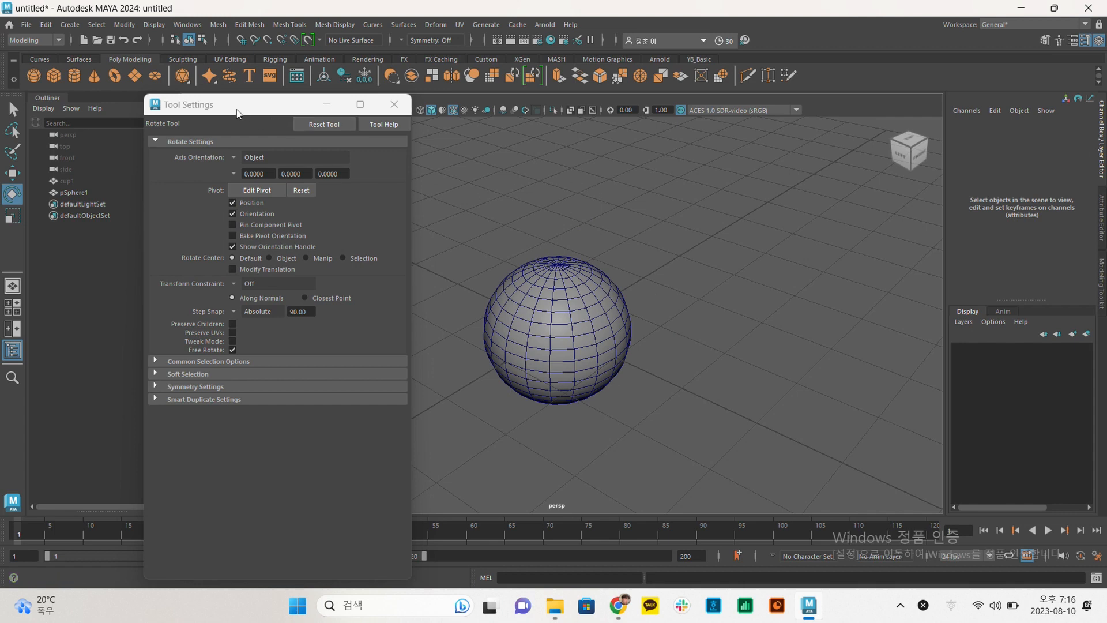
Try docking the Tool Settings window between the Outliner and the viewport, and make it float again.
{"action": "left_click_drag", "start_coordinate": [232, 111], "coordinate": [317, 197]}
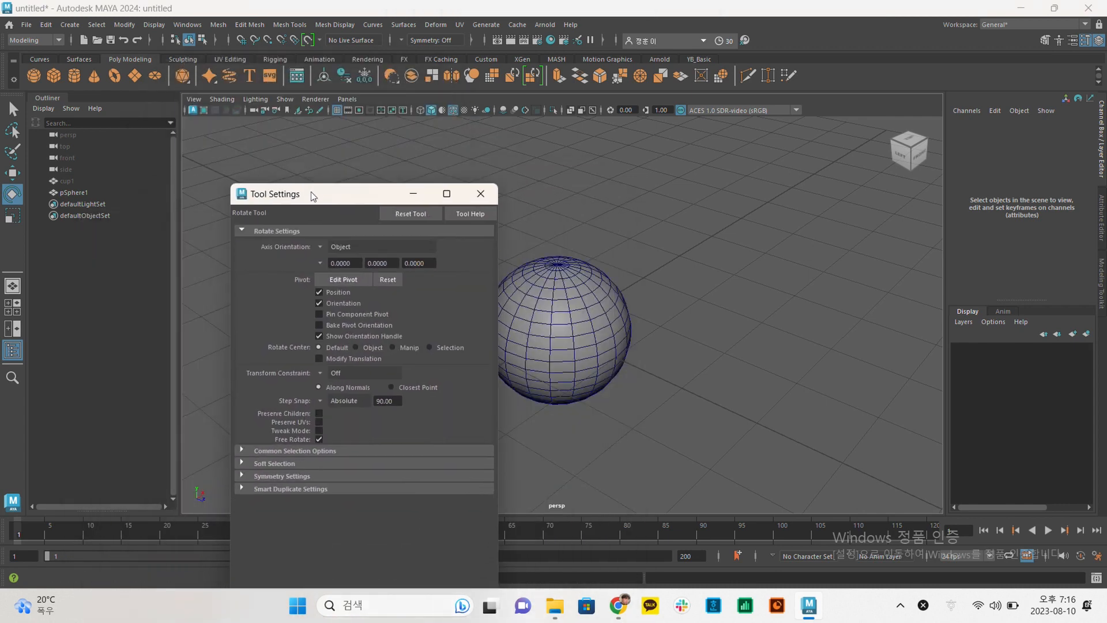
{"action": "left_click_drag", "start_coordinate": [309, 191], "coordinate": [178, 189]}
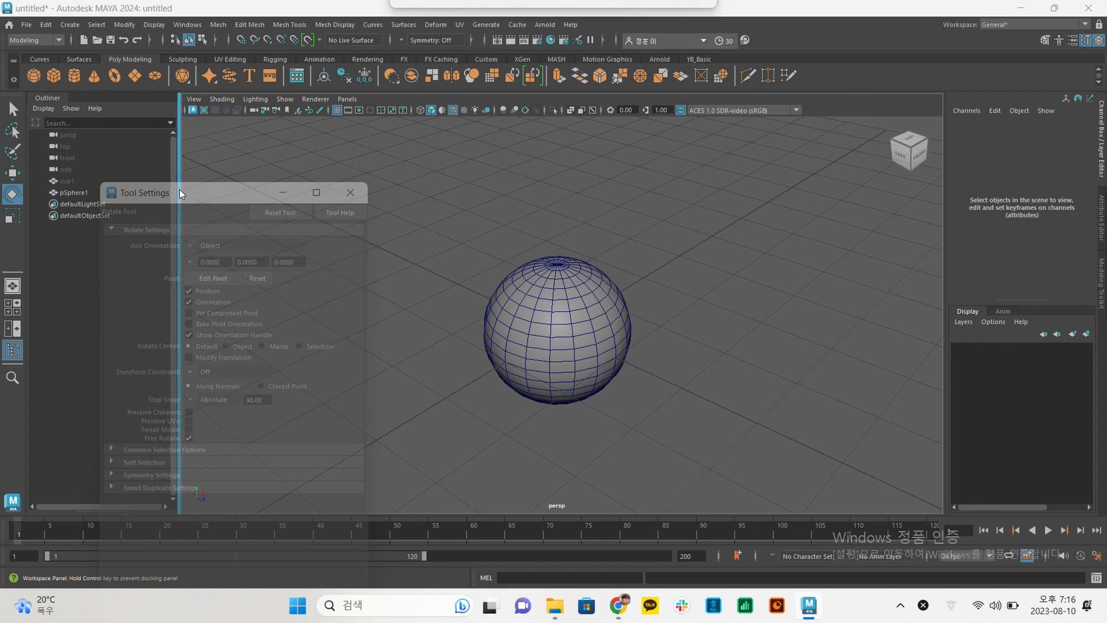
{"action": "left_click_drag", "start_coordinate": [179, 189], "coordinate": [179, 189]}
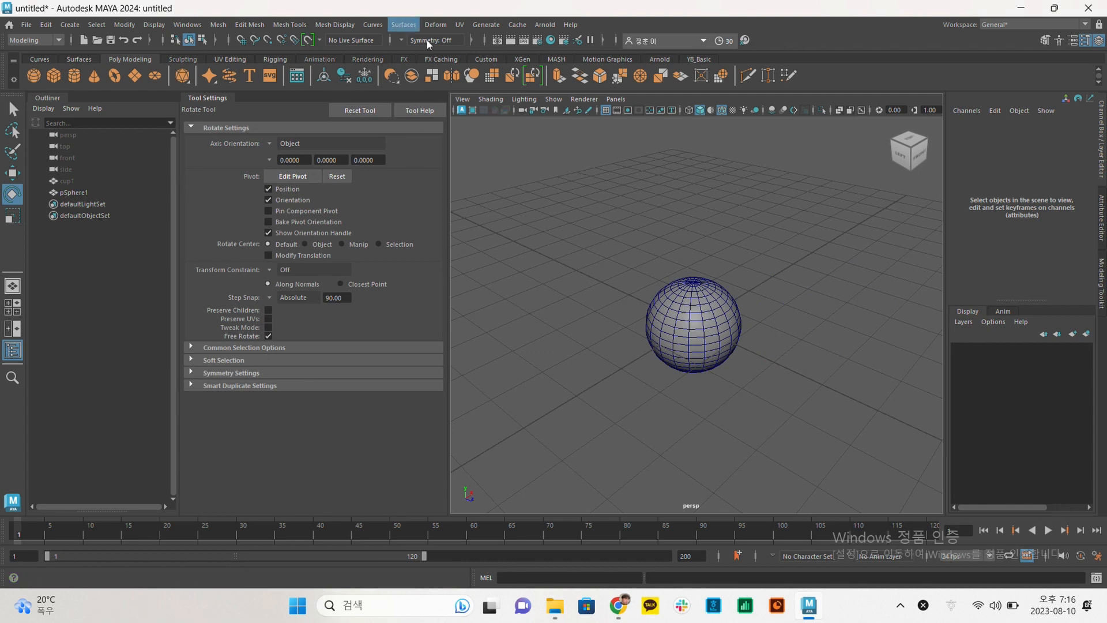
{"action": "mouse_move", "coordinate": [648, 200]}
{"action": "middle_mouse_down", "text": "alt"}
{"action": "mouse_move", "coordinate": [630, 187]}
{"action": "mouse_move", "coordinate": [651, 182]}
{"action": "middle_mouse_up", "text": "alt"}
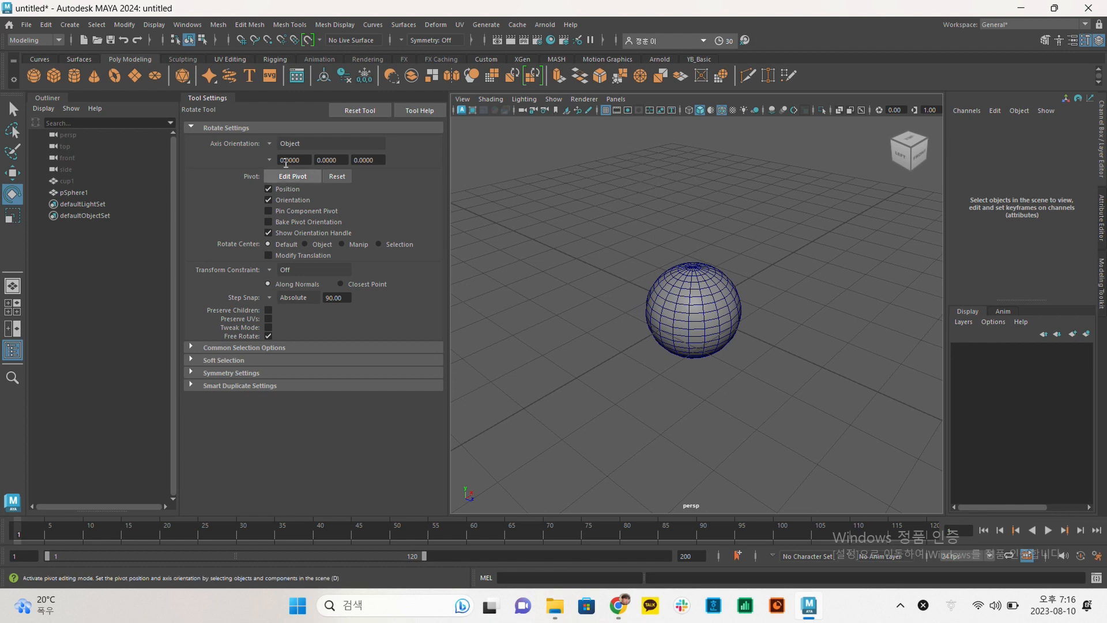
{"action": "left_click_drag", "start_coordinate": [203, 99], "coordinate": [203, 105]}
{"action": "left_click_drag", "start_coordinate": [261, 130], "coordinate": [203, 160]}
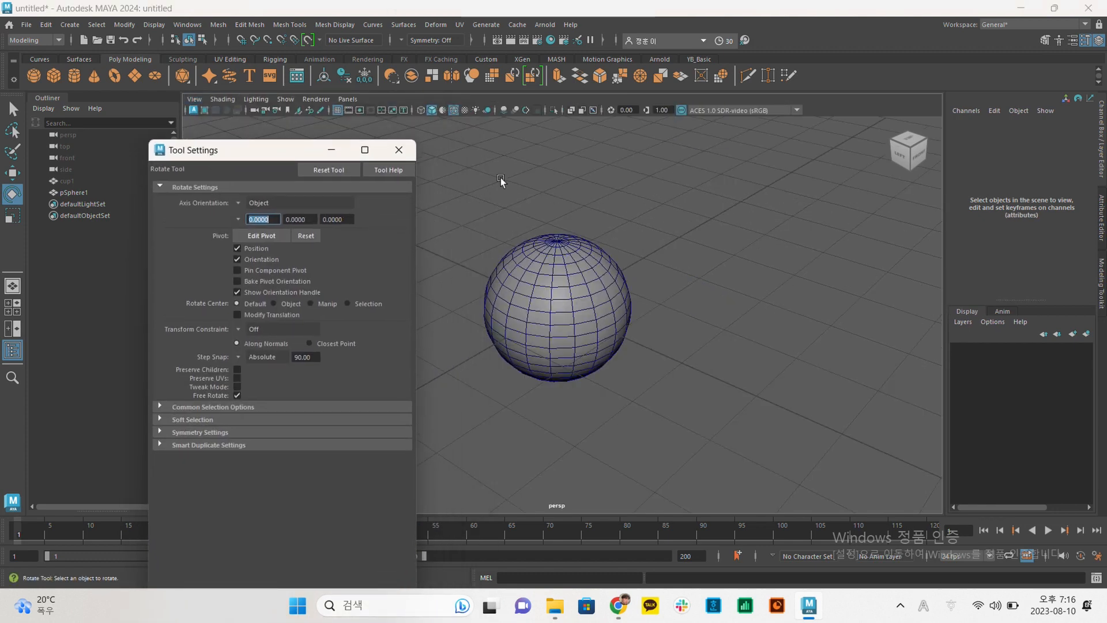
{"action": "mouse_move", "coordinate": [194, 150]}
{"action": "left_mouse_down"}
{"action": "mouse_move", "coordinate": [187, 141]}
{"action": "mouse_move", "coordinate": [177, 152]}
{"action": "left_mouse_up"}
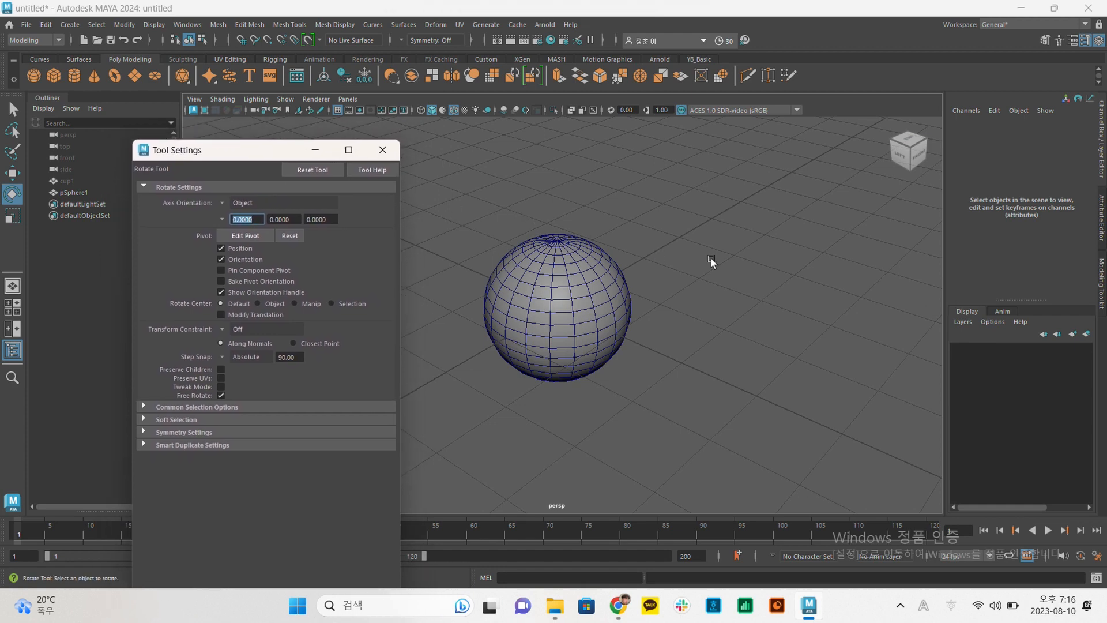
Close the Tool Settings window and reselect the sphere.
{"action": "middle_click_drag", "start_coordinate": [727, 269], "coordinate": [778, 262], "text": "alt"}
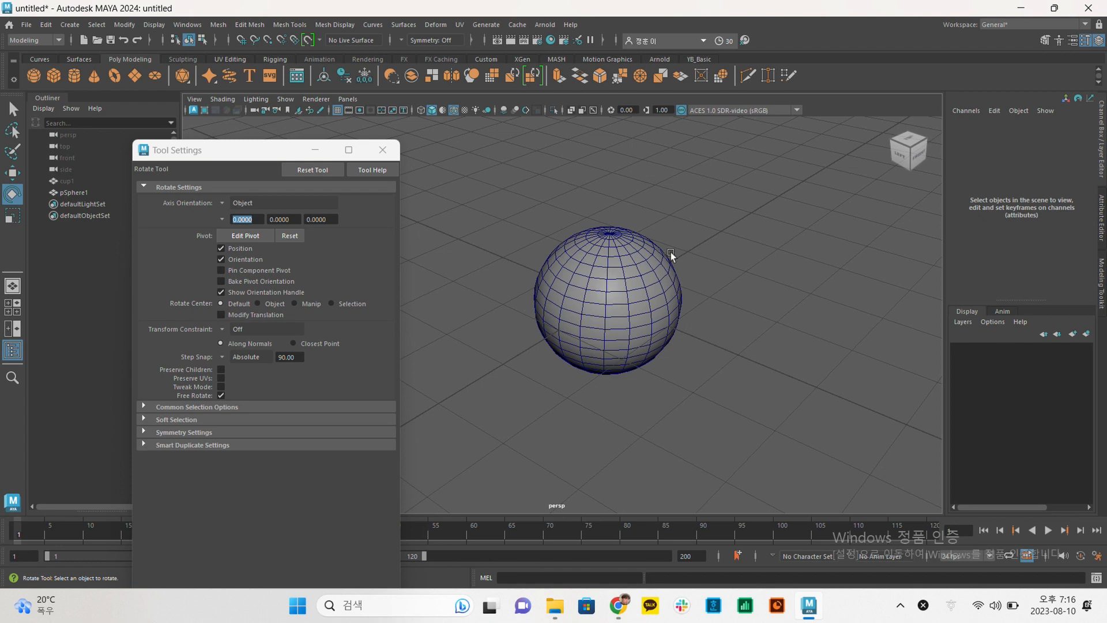
{"action": "middle_click_drag", "start_coordinate": [673, 234], "coordinate": [673, 196], "text": "alt"}
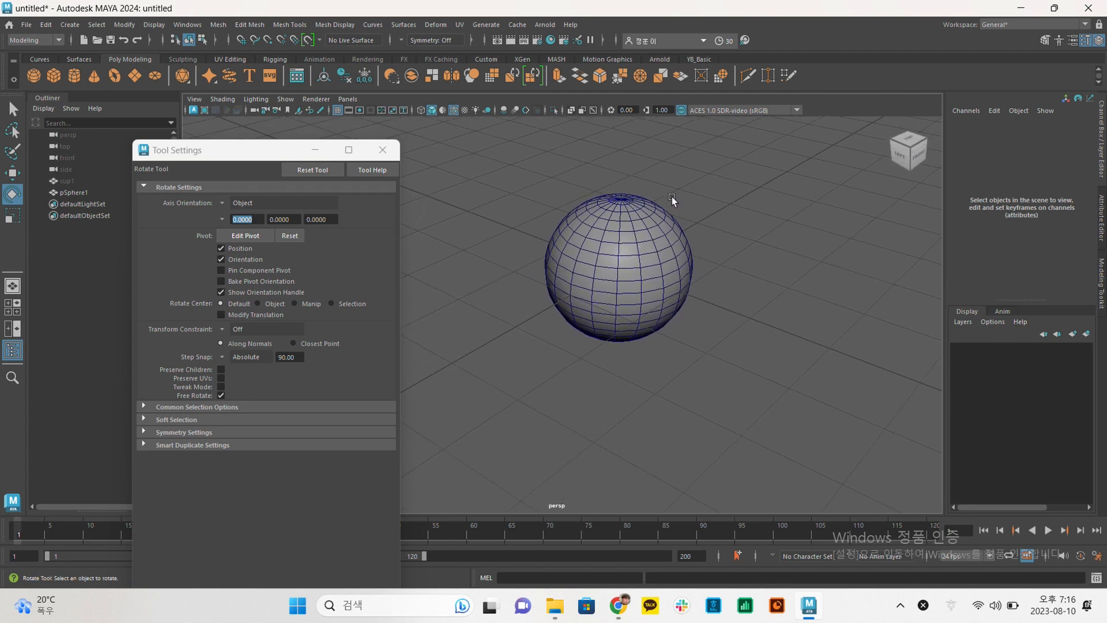
{"action": "left_click", "coordinate": [382, 150]}
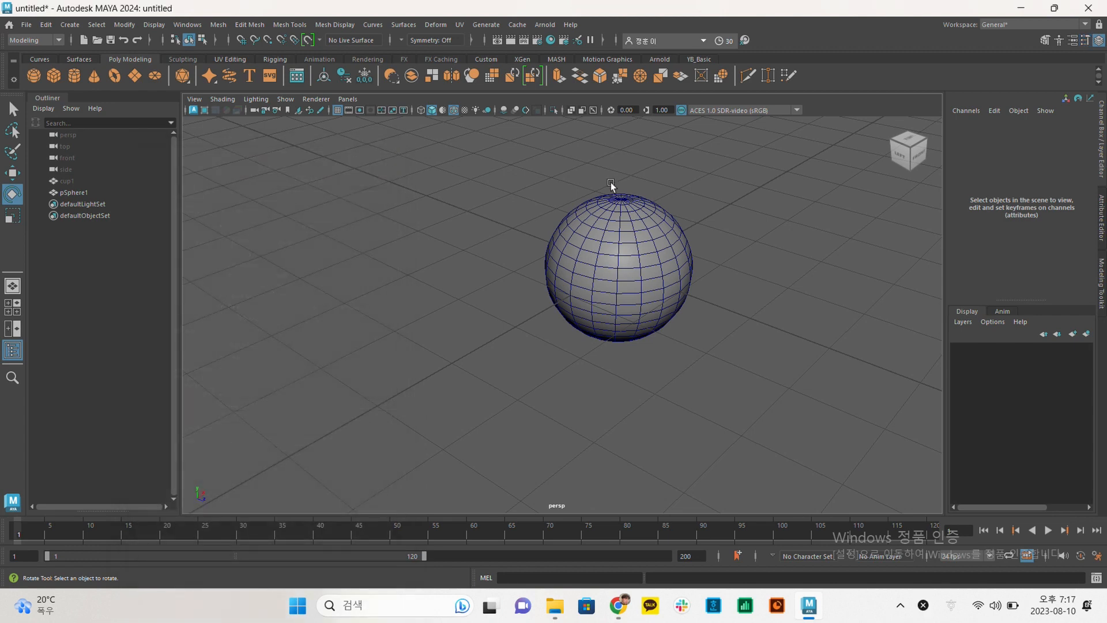
{"action": "middle_click_drag", "start_coordinate": [610, 182], "coordinate": [550, 202], "text": "alt"}
{"action": "left_click", "coordinate": [606, 273]}
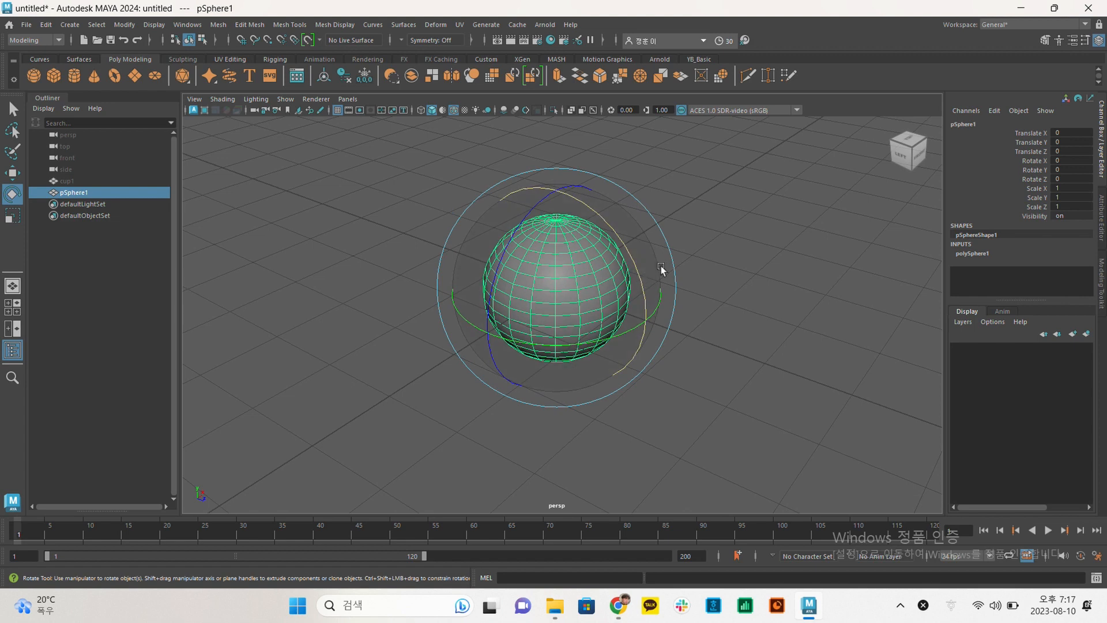
{"action": "middle_click_drag", "start_coordinate": [656, 250], "coordinate": [637, 258], "text": "alt"}
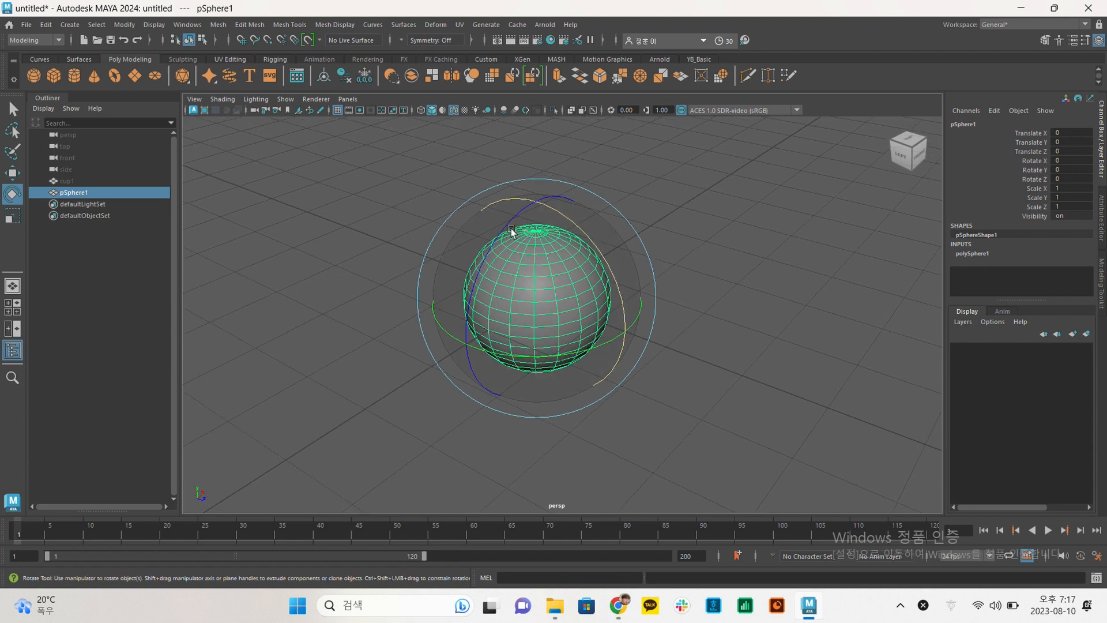
Delete the sphere and create a polygon cone at the origin.
{"action": "left_click", "coordinate": [680, 250]}
{"action": "left_click", "coordinate": [597, 264]}
{"action": "key", "text": "Delete"}
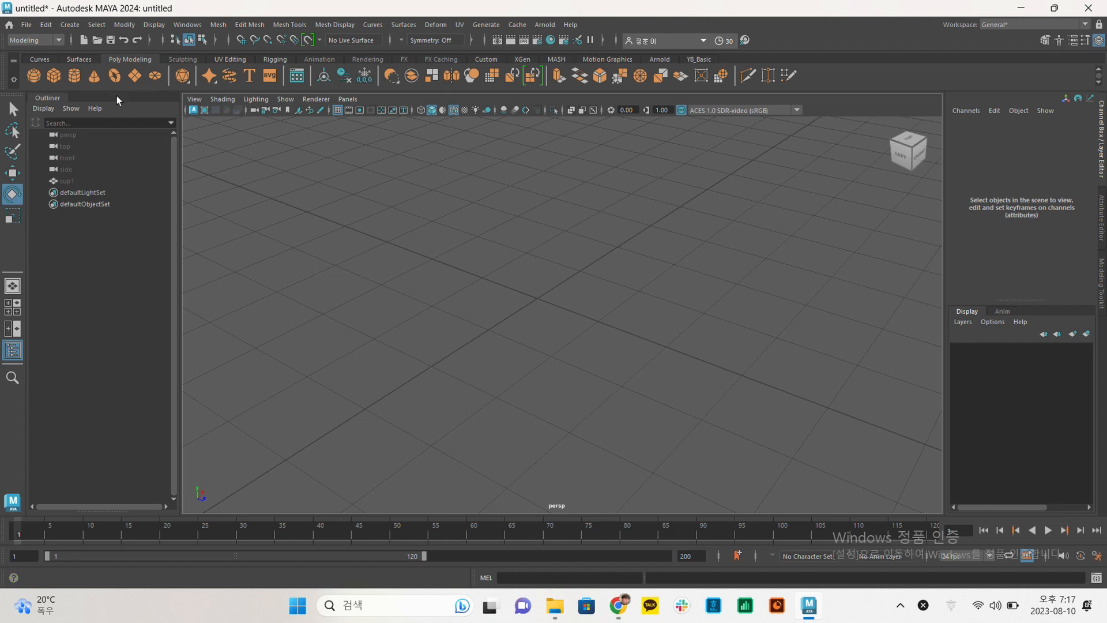
{"action": "left_click", "coordinate": [94, 77]}
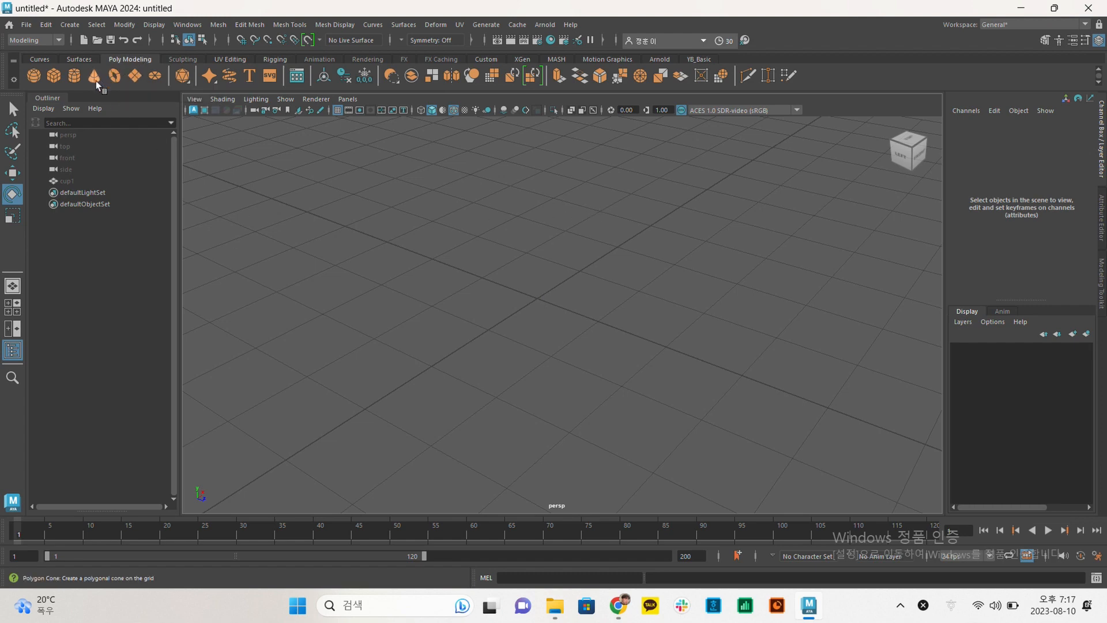
{"action": "left_click_drag", "start_coordinate": [700, 314], "coordinate": [723, 306], "text": "alt"}
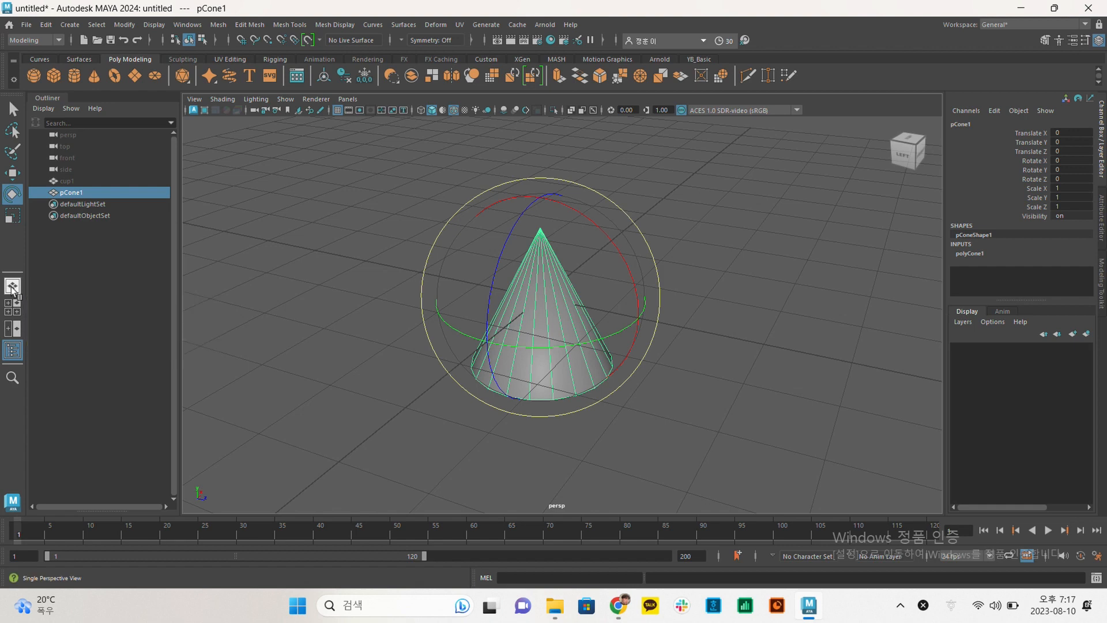
Switch to the Select tool and show the scene in the four-view layout.
{"action": "key", "text": "q"}
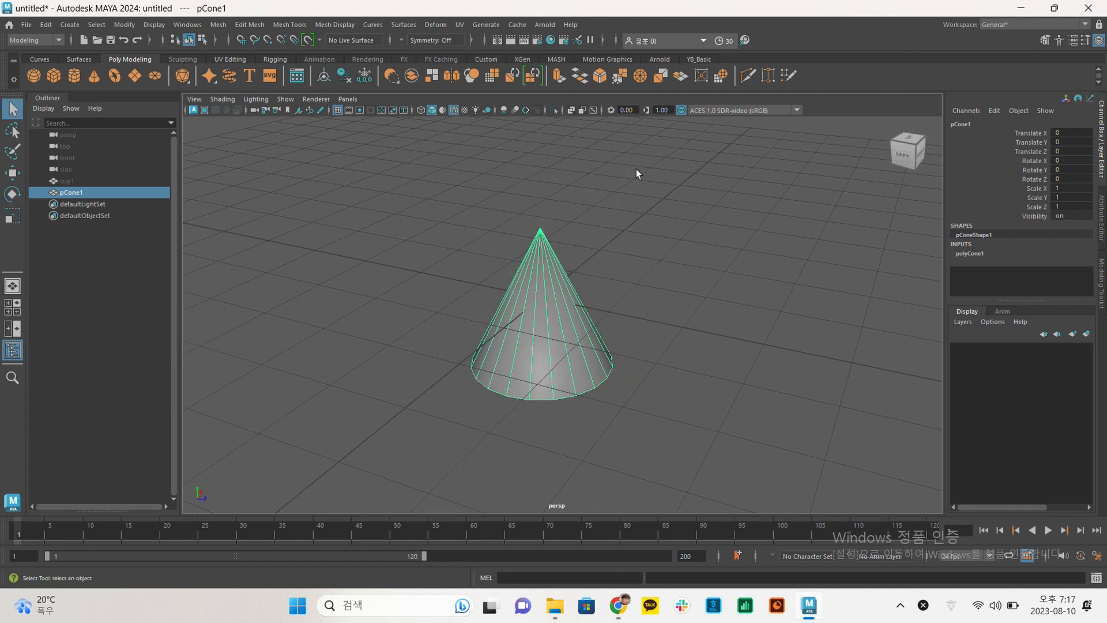
{"action": "left_click", "coordinate": [13, 309]}
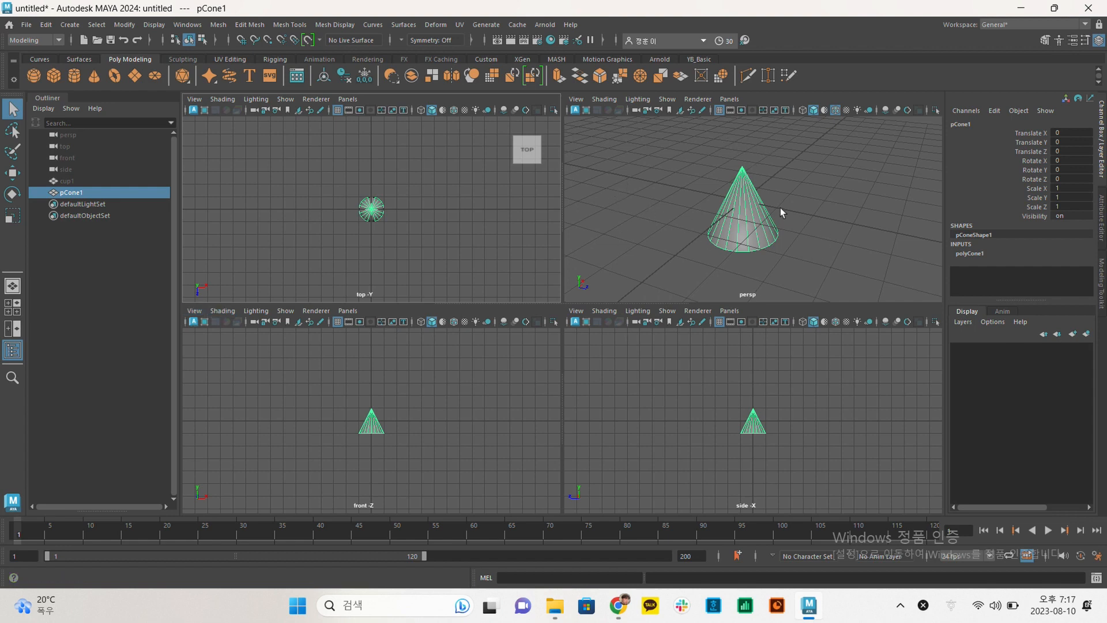
{"action": "left_click_drag", "start_coordinate": [802, 189], "coordinate": [794, 193], "text": "alt"}
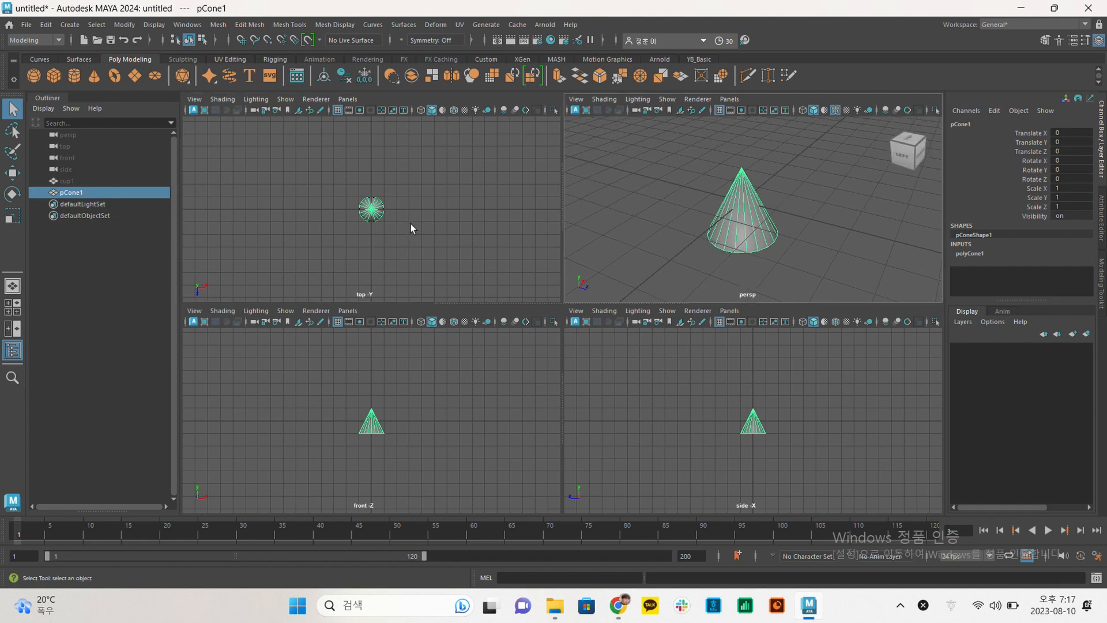
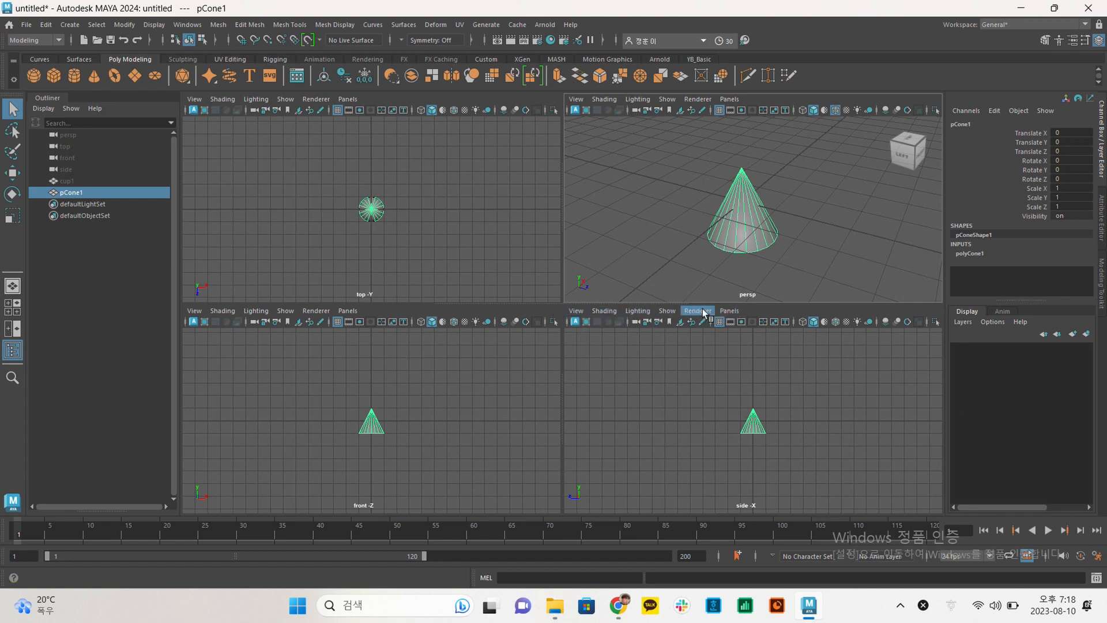
Examine the side view's menus, especially the perspective and orthographic camera choices for the panel.
{"action": "left_click", "coordinate": [730, 311]}
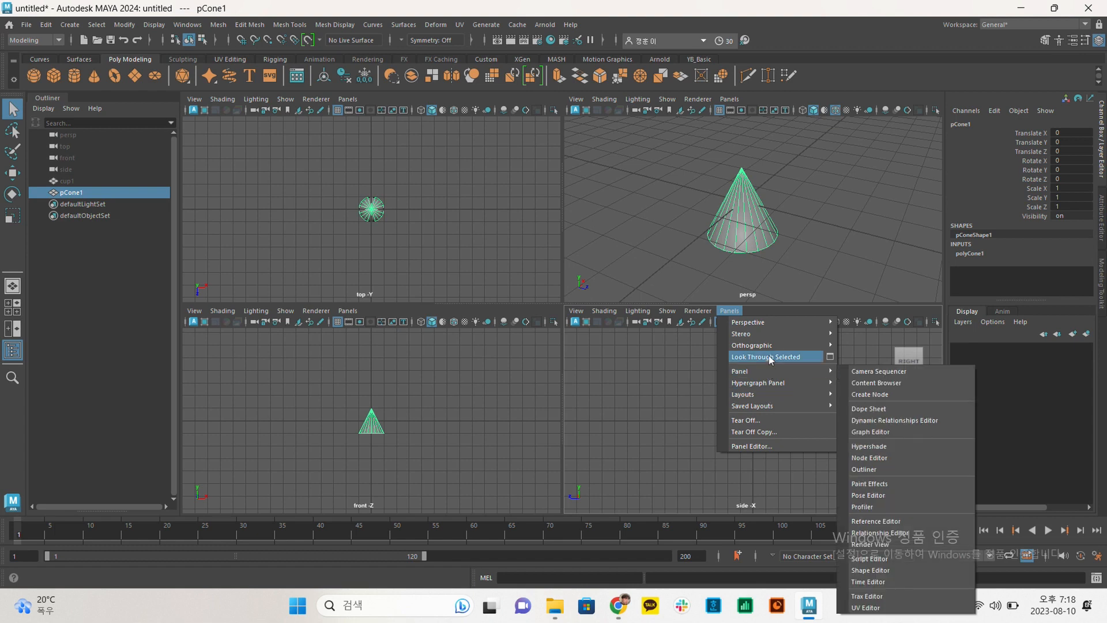
{"action": "mouse_move", "coordinate": [769, 346]}
{"action": "mouse_move", "coordinate": [766, 392]}
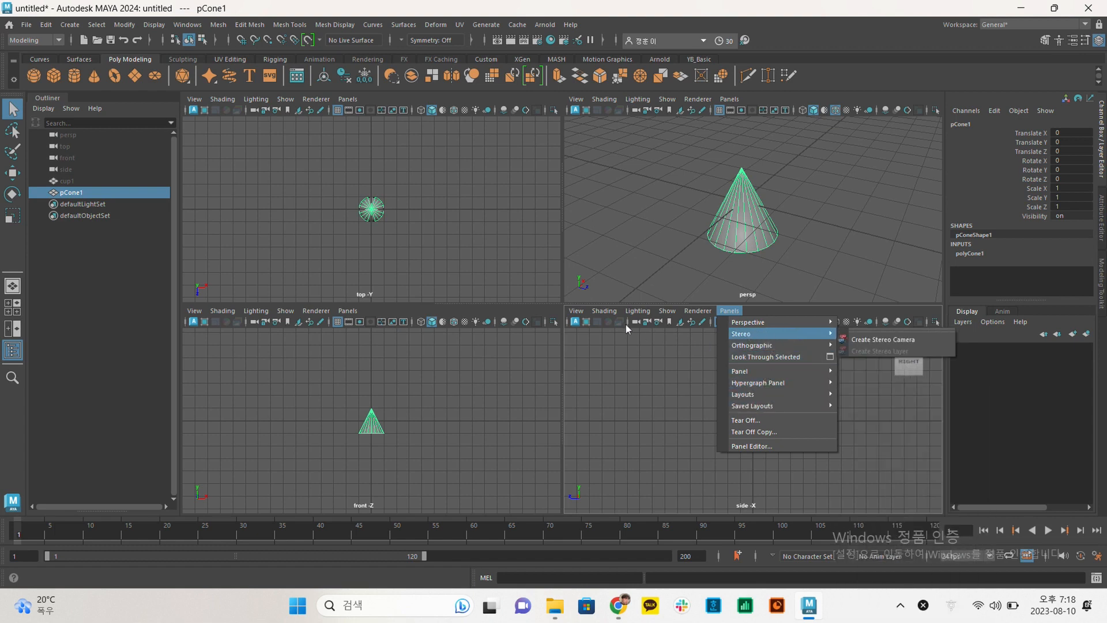
{"action": "mouse_move", "coordinate": [575, 312]}
{"action": "mouse_move", "coordinate": [640, 312]}
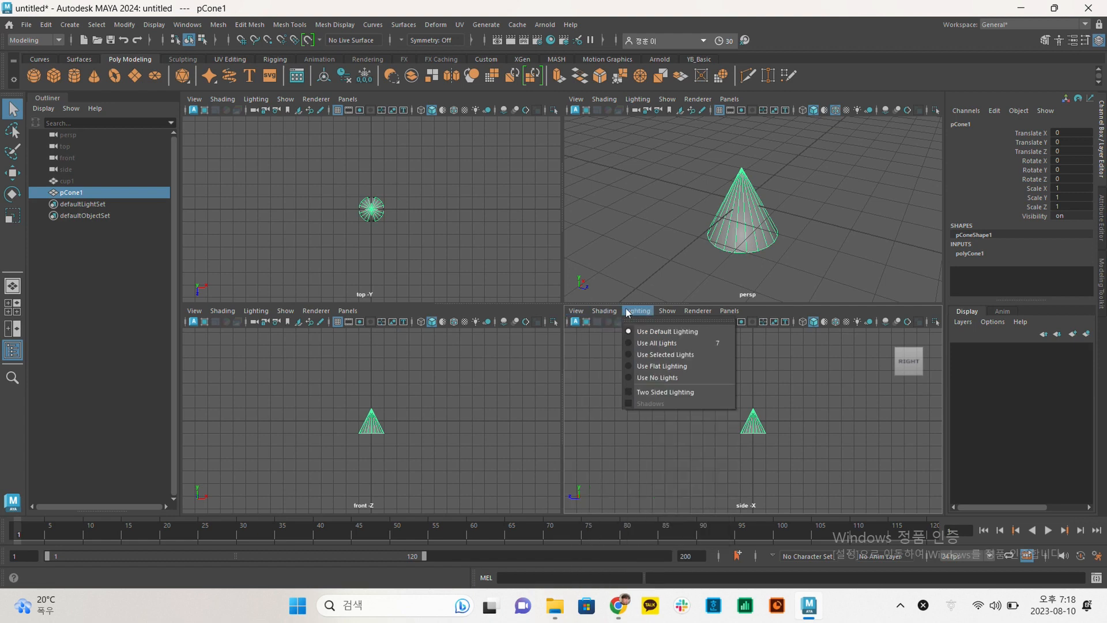
{"action": "mouse_move", "coordinate": [729, 311]}
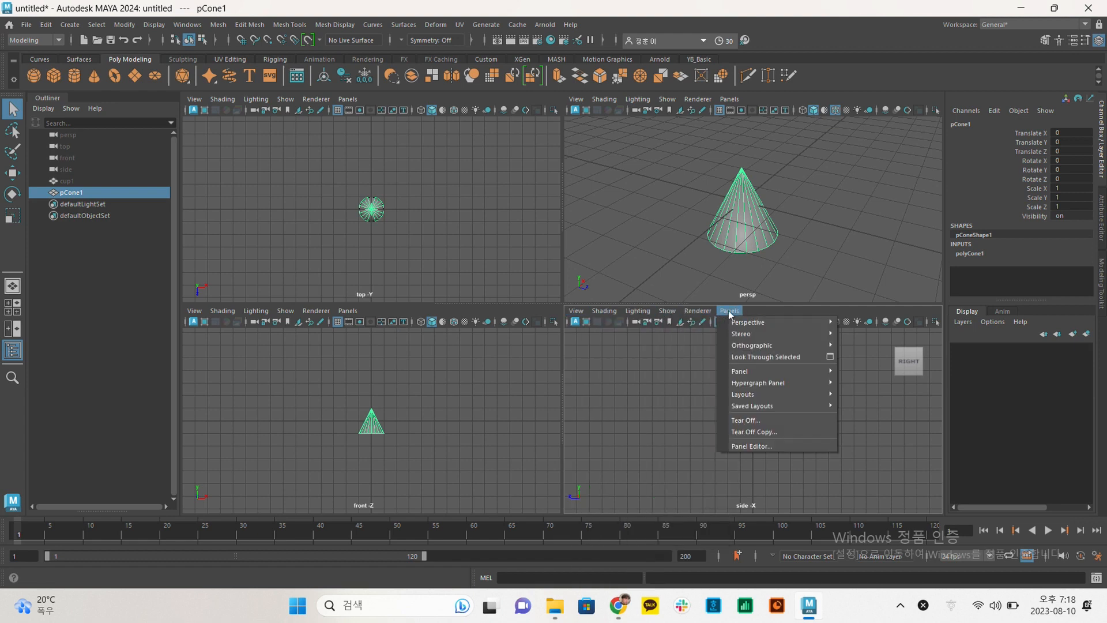
{"action": "mouse_move", "coordinate": [743, 334]}
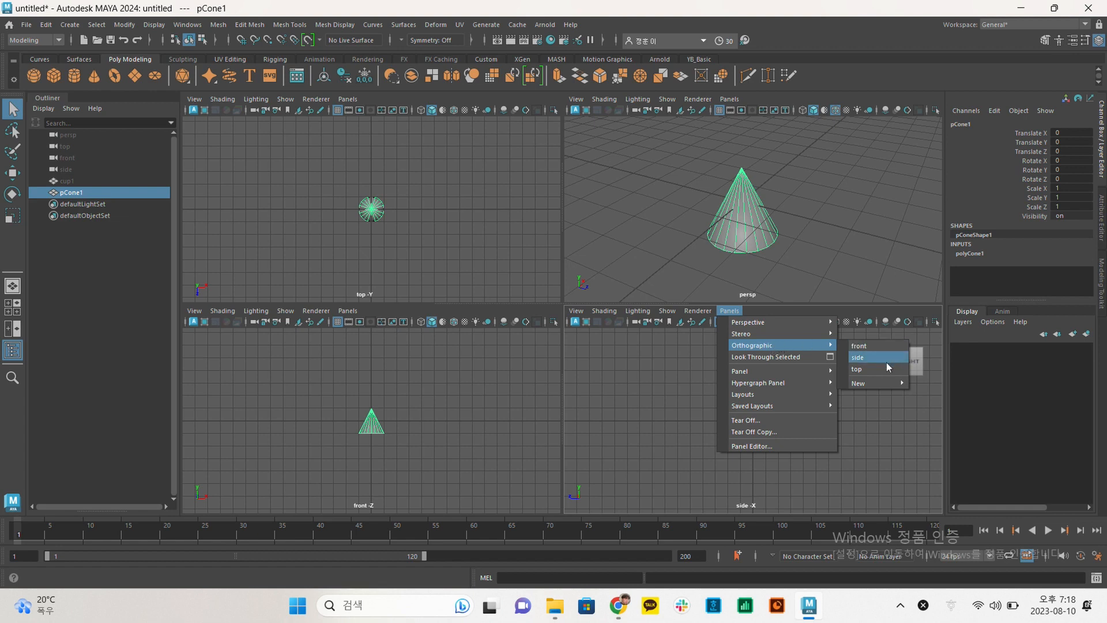
{"action": "mouse_move", "coordinate": [884, 385]}
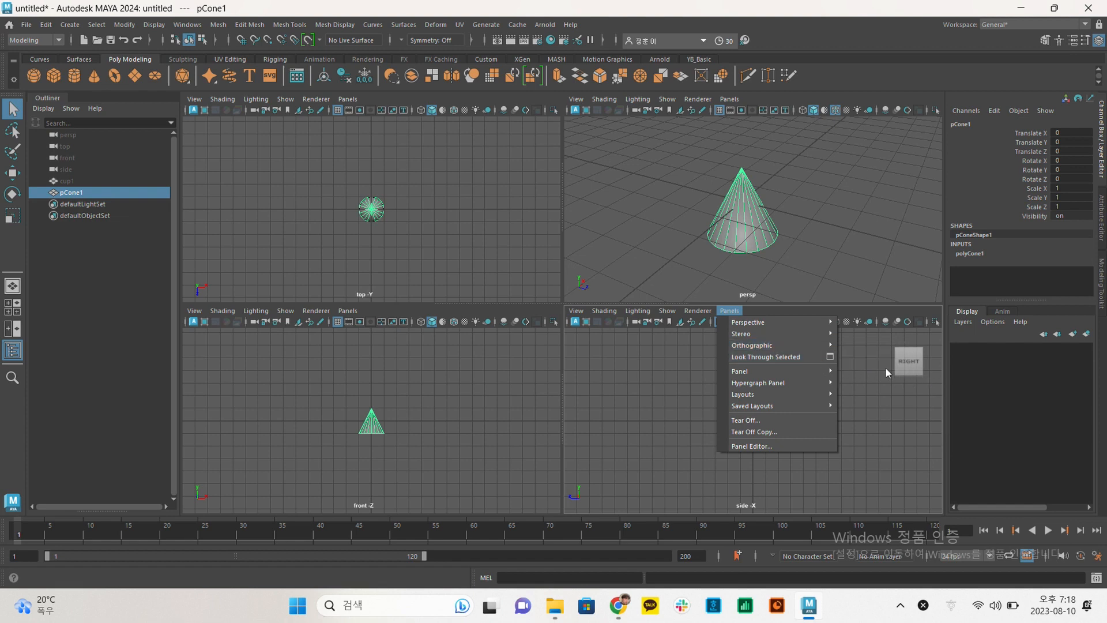
{"action": "left_click", "coordinate": [885, 372]}
{"action": "left_click", "coordinate": [729, 311]}
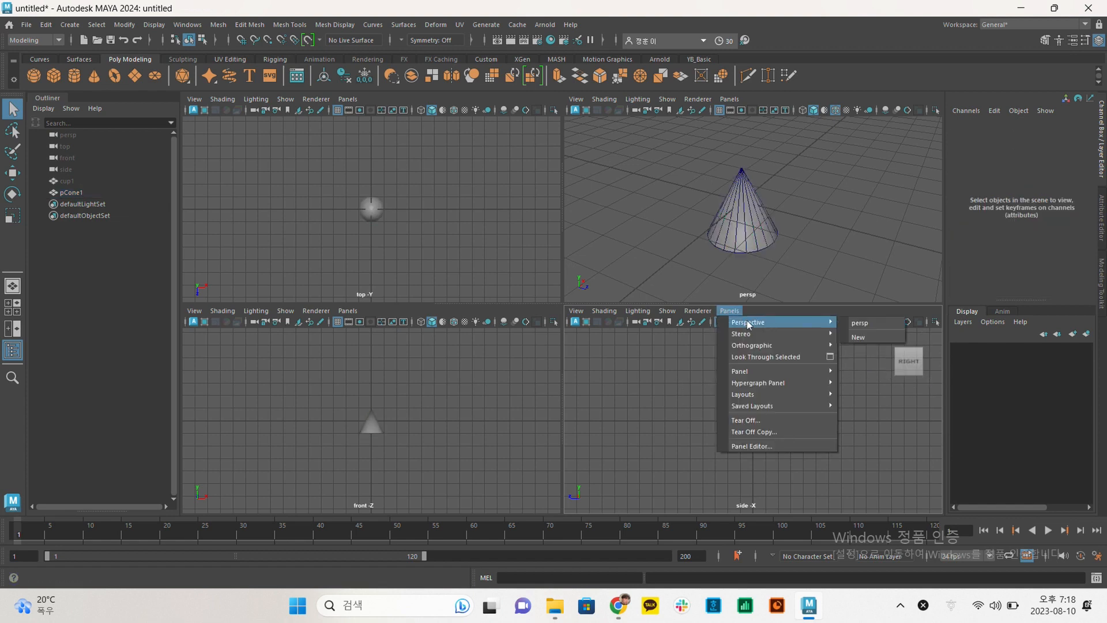
{"action": "mouse_move", "coordinate": [830, 346]}
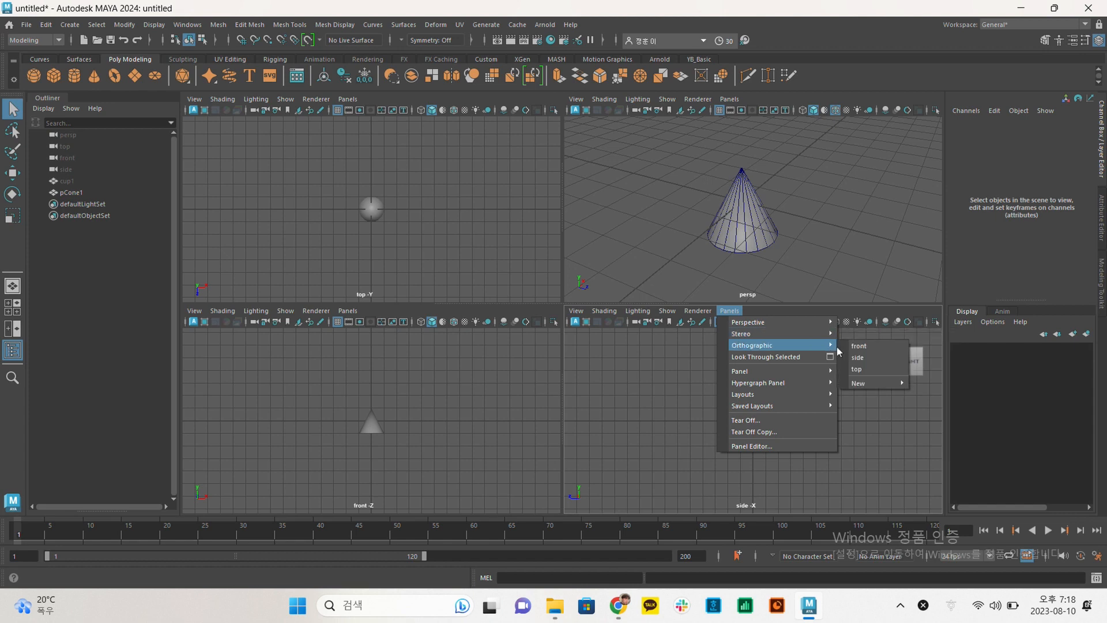
{"action": "left_click", "coordinate": [836, 238]}
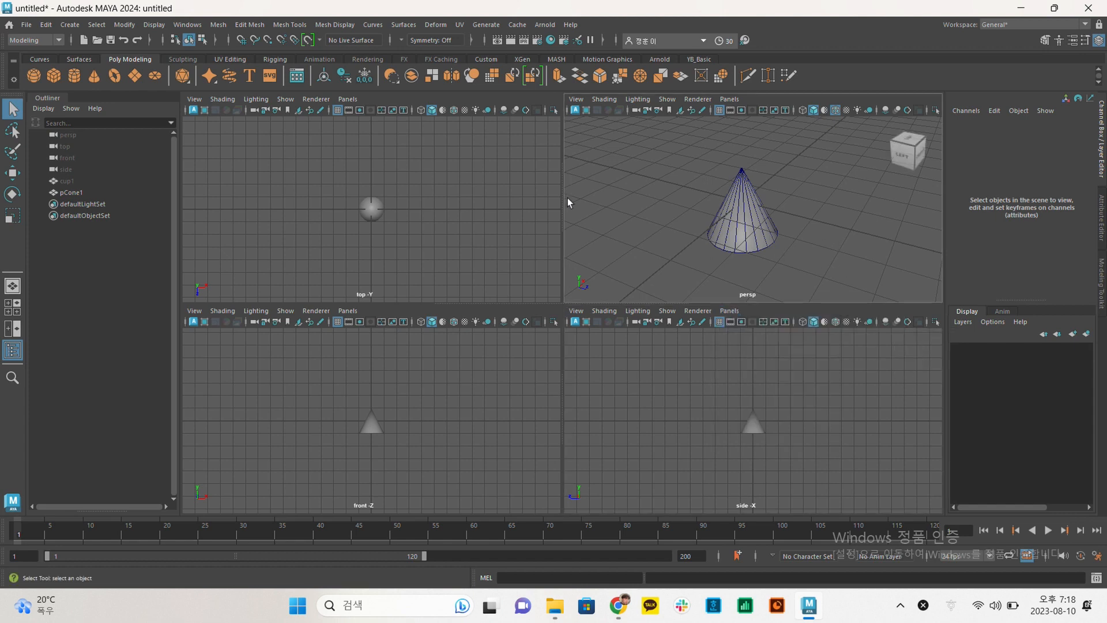
Create a polygon sphere and move it beside the cone, to about -2.47 in X and 0.02 in Z.
{"action": "left_click", "coordinate": [33, 77]}
{"action": "left_click_drag", "start_coordinate": [826, 201], "coordinate": [851, 198], "text": "alt"}
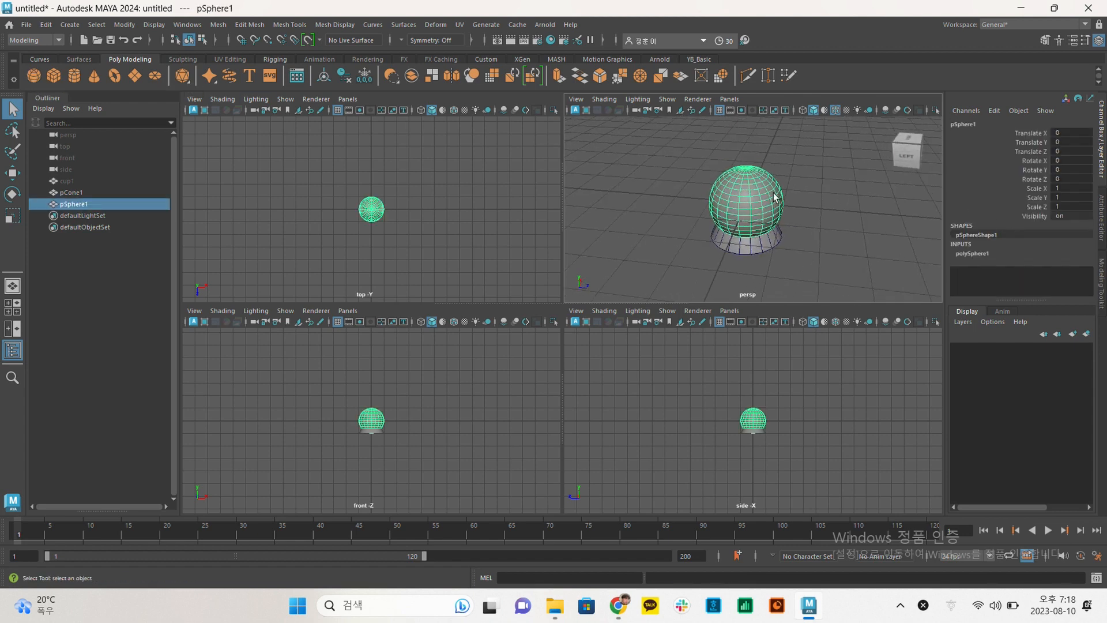
{"action": "key", "text": "w"}
{"action": "left_click_drag", "start_coordinate": [800, 215], "coordinate": [755, 202], "text": "alt"}
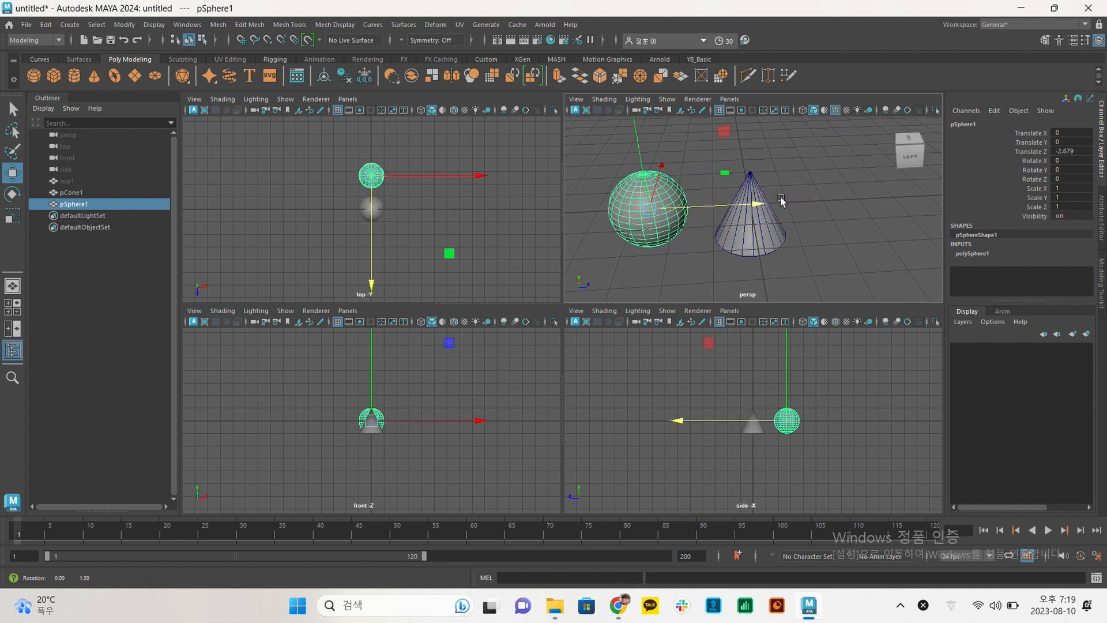
{"action": "left_click_drag", "start_coordinate": [641, 174], "coordinate": [732, 264], "text": "alt"}
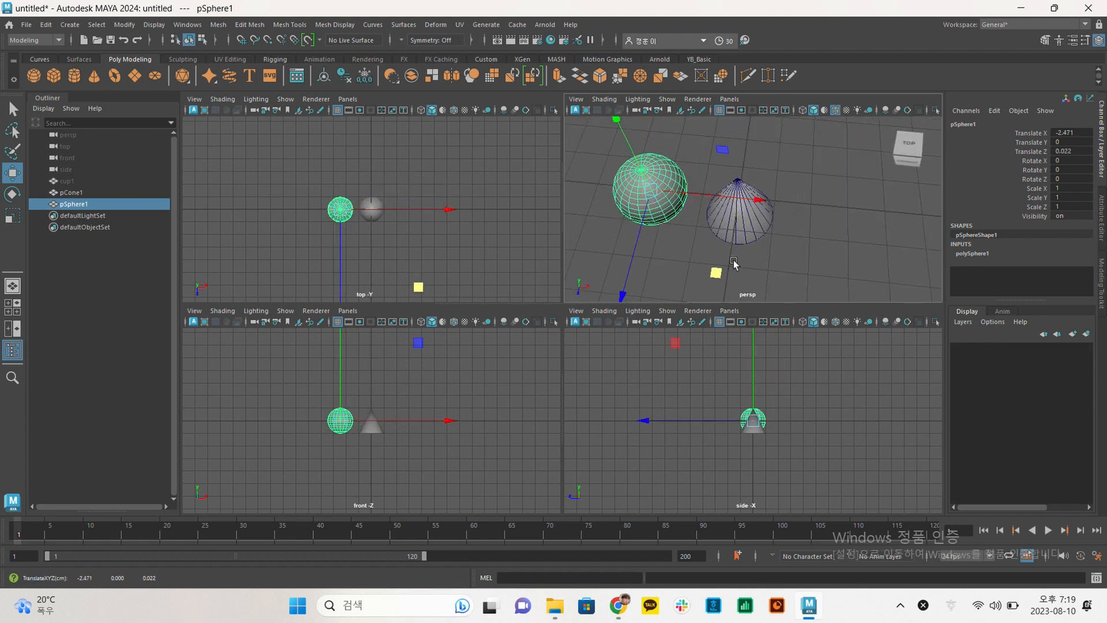
Try selecting the cone alone and then both objects together in the side view, and clear the selection.
{"action": "left_click", "coordinate": [859, 404]}
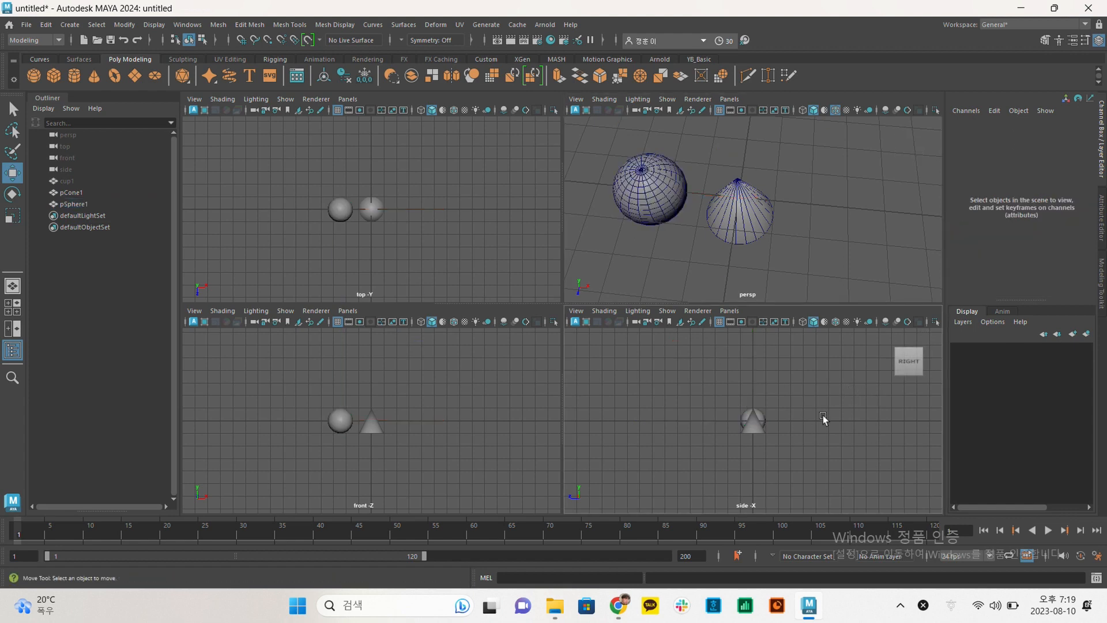
{"action": "left_click", "coordinate": [763, 420]}
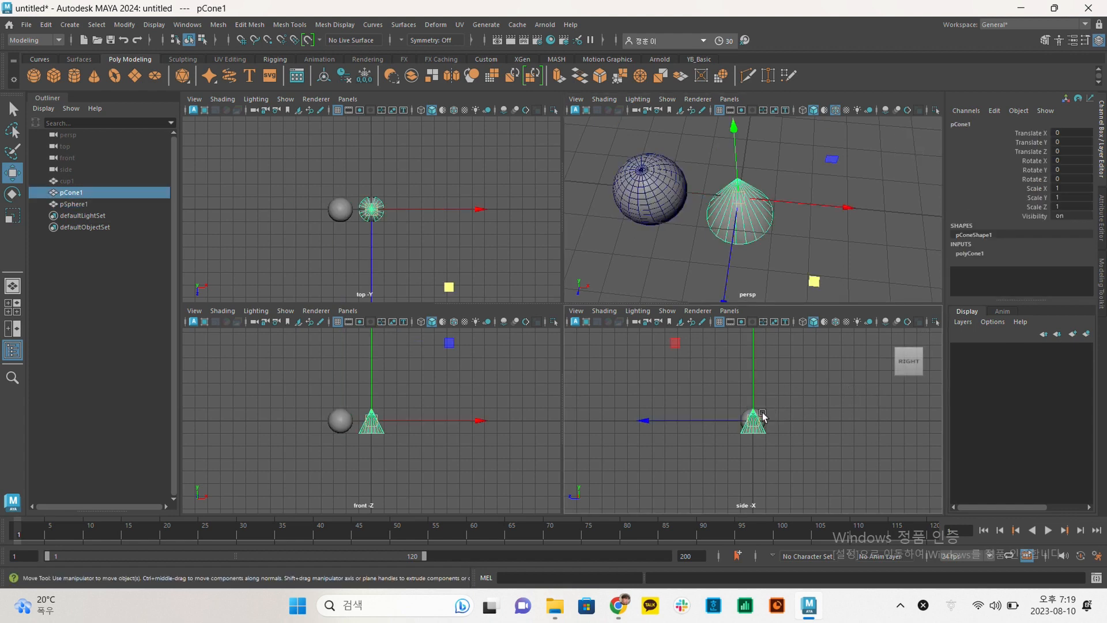
{"action": "left_click", "coordinate": [786, 382]}
{"action": "left_click_drag", "start_coordinate": [726, 370], "coordinate": [793, 451]}
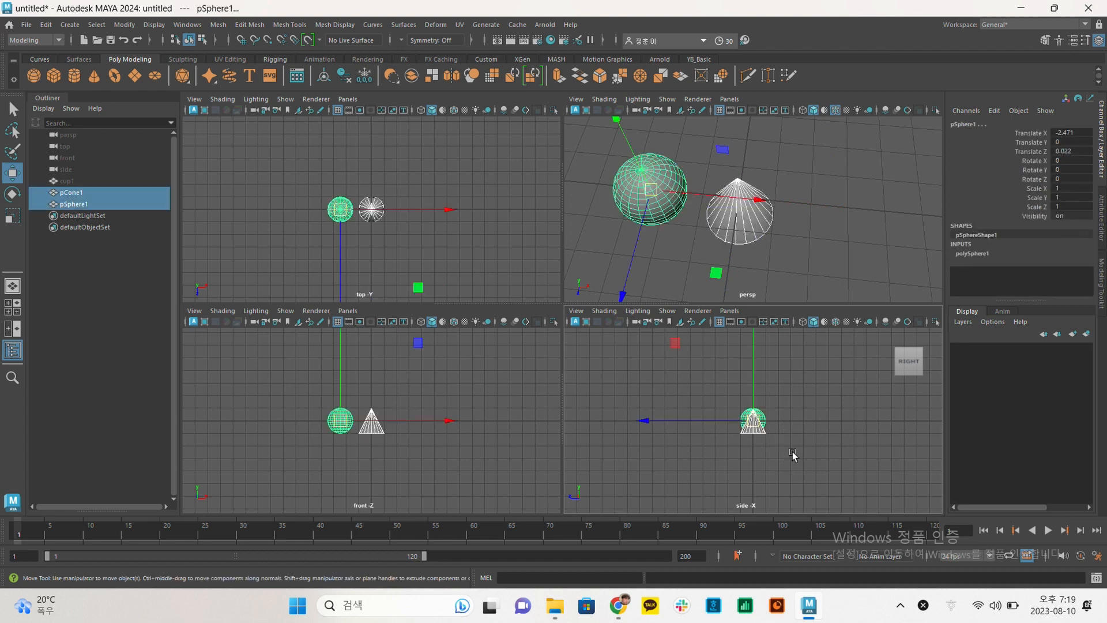
{"action": "left_click", "coordinate": [756, 354]}
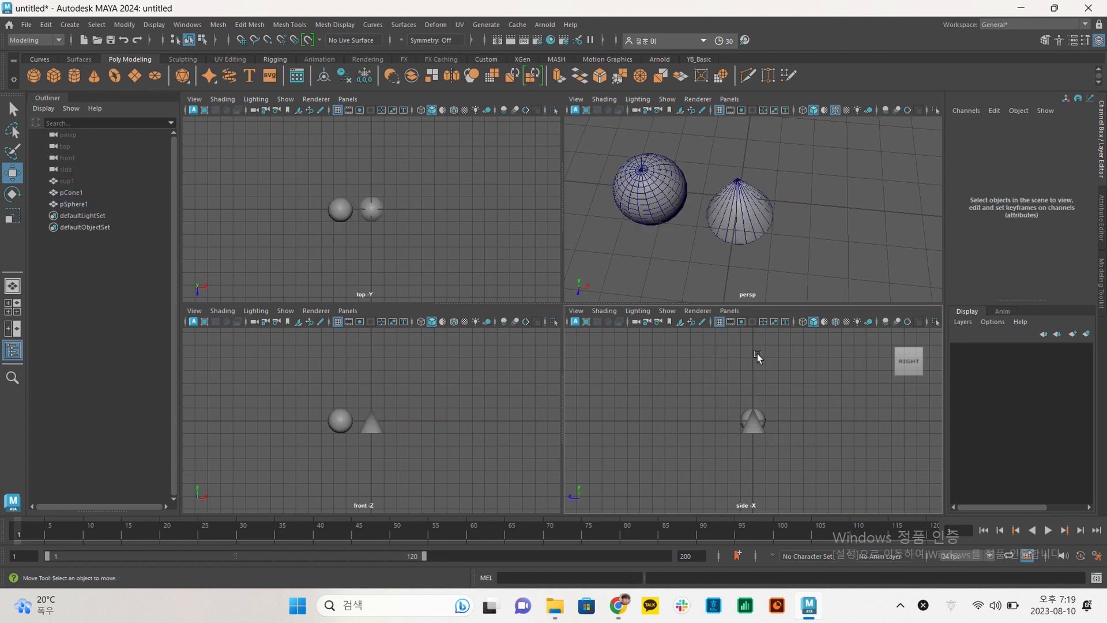
Switch the side view to a new Left orthographic camera and check the sphere close up by selecting and deselecting it.
{"action": "left_click", "coordinate": [730, 311]}
{"action": "mouse_move", "coordinate": [823, 340]}
{"action": "mouse_move", "coordinate": [901, 383]}
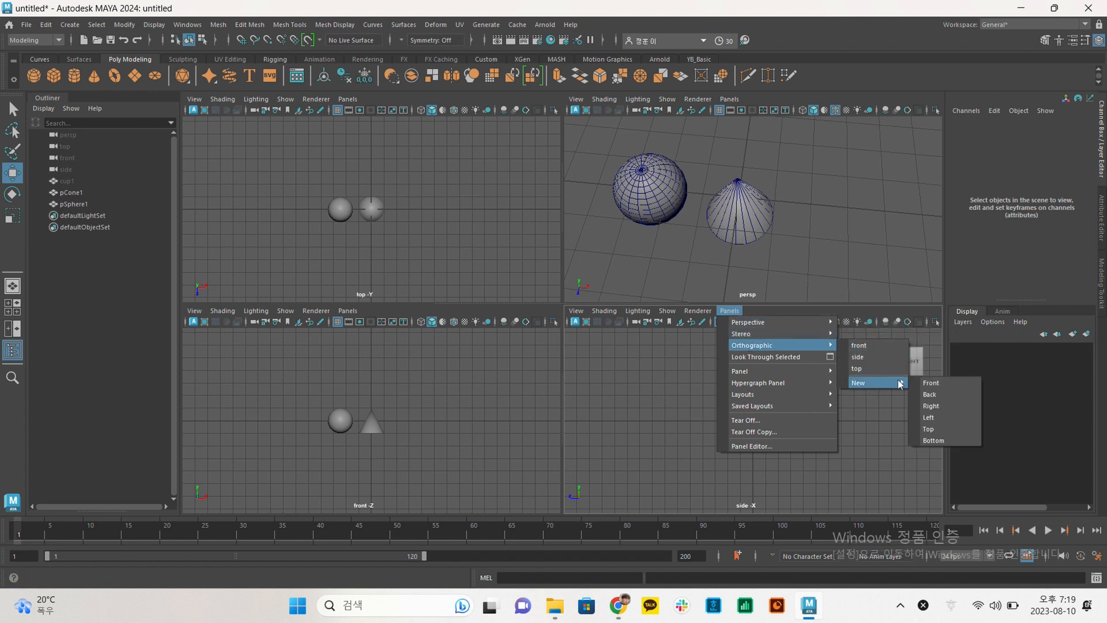
{"action": "left_click", "coordinate": [935, 421]}
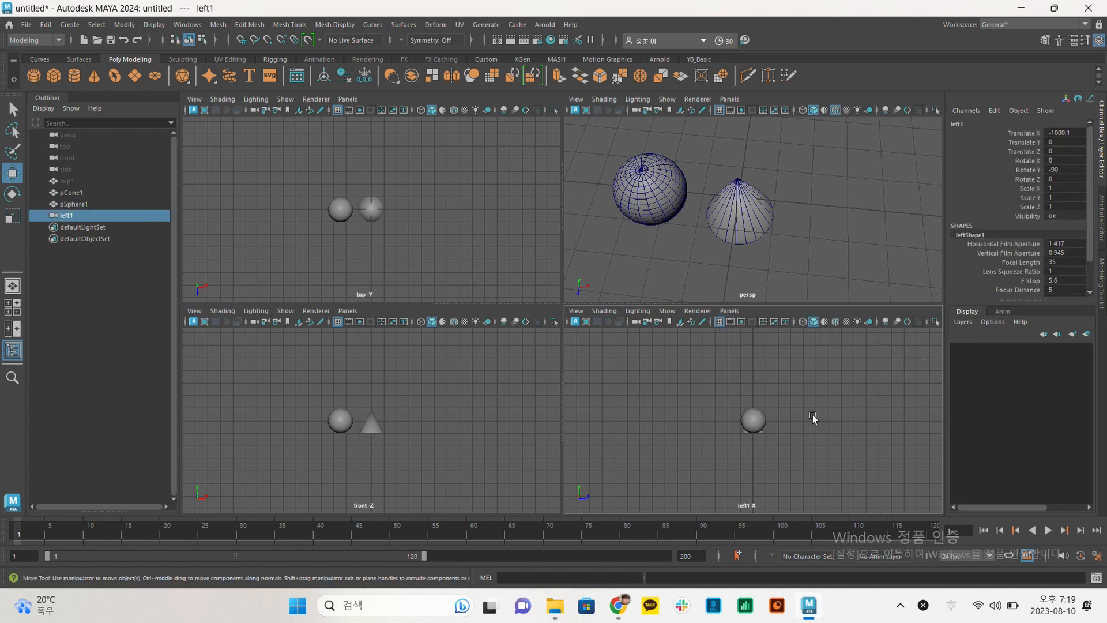
{"action": "right_click_drag", "start_coordinate": [790, 407], "coordinate": [1003, 471], "text": "alt"}
{"action": "left_click", "coordinate": [750, 406]}
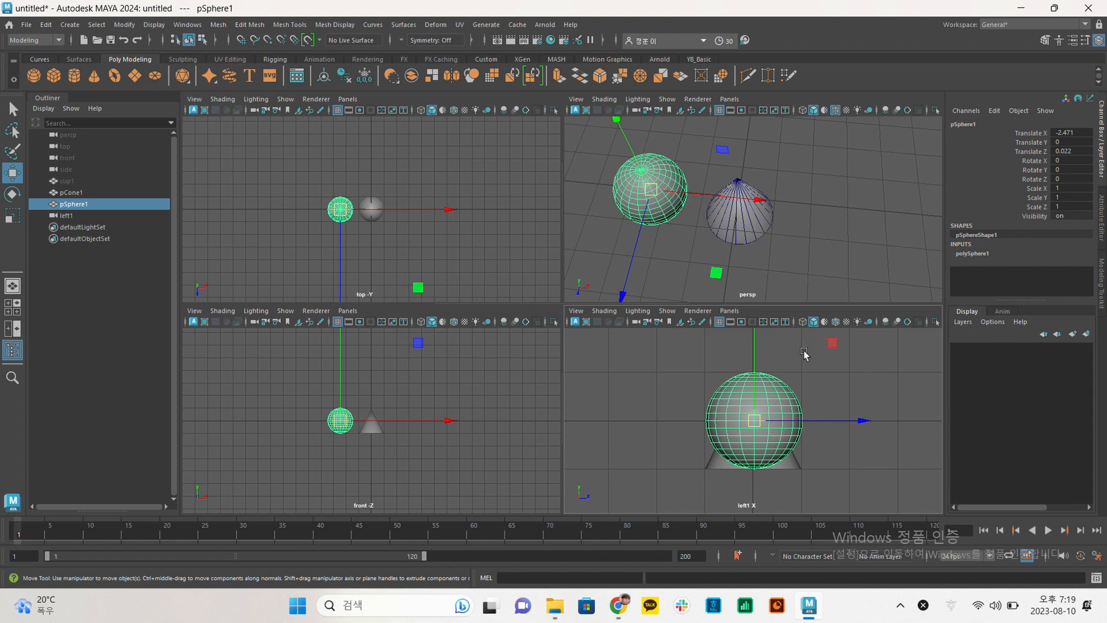
{"action": "left_click", "coordinate": [820, 249]}
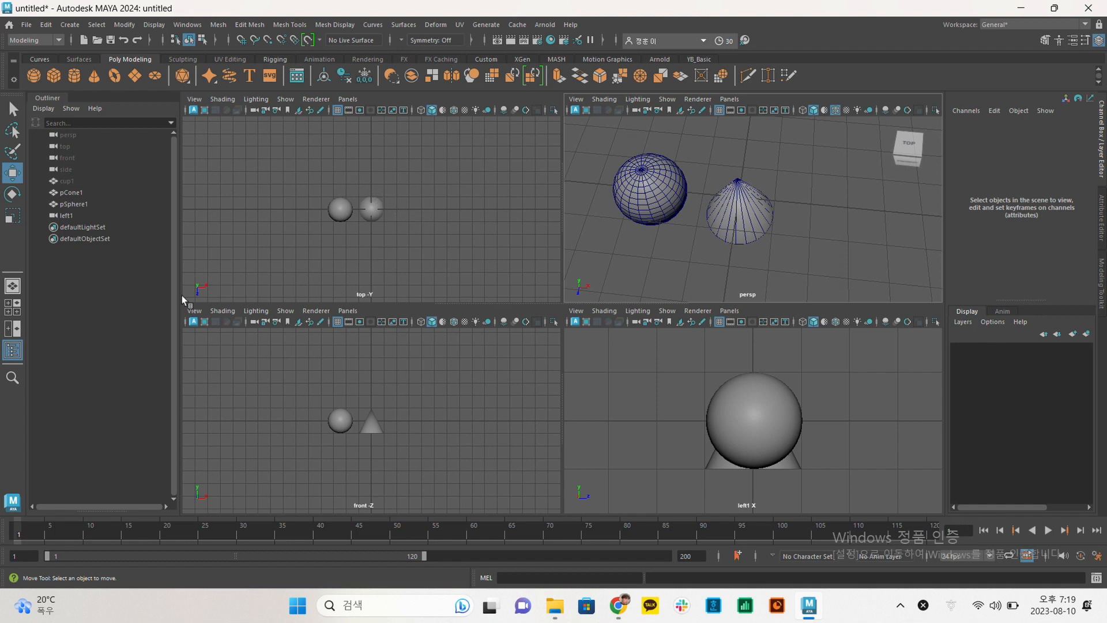
Show the perspective view alone, inspect the sphere and cone at a lower angle, and return to the four-view layout.
{"action": "left_click", "coordinate": [13, 286]}
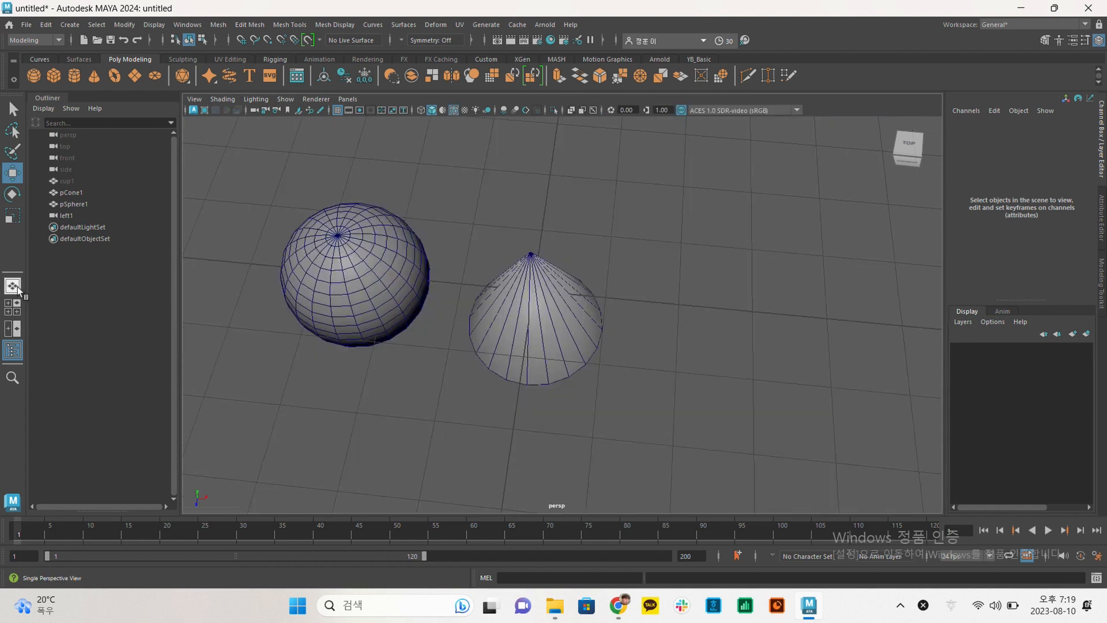
{"action": "middle_click_drag", "start_coordinate": [550, 252], "coordinate": [696, 261], "text": "alt"}
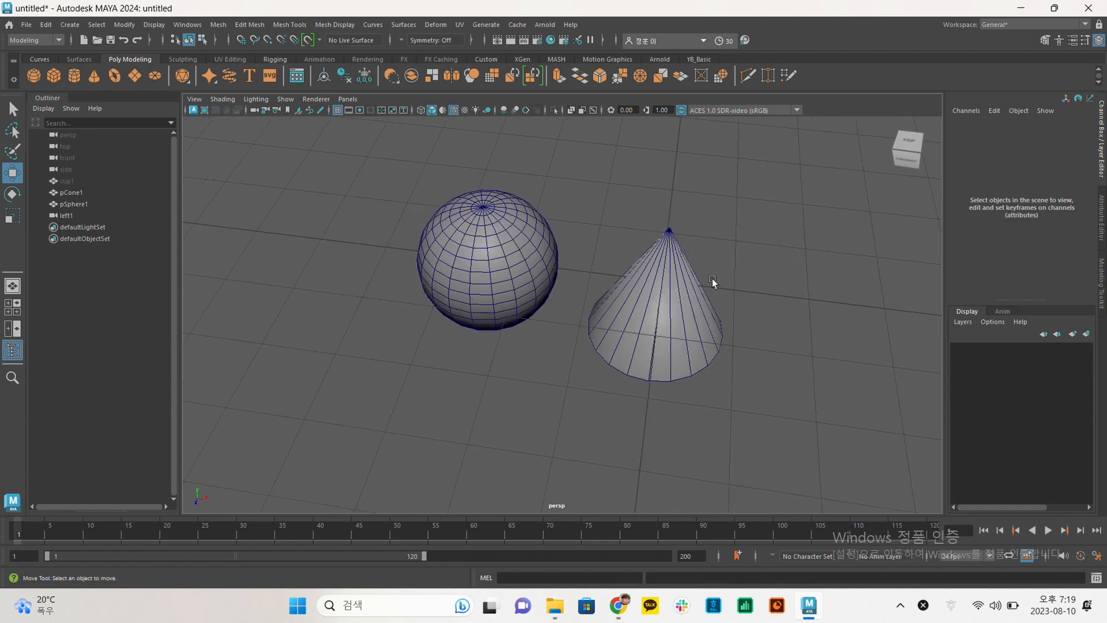
{"action": "mouse_move", "coordinate": [693, 255]}
{"action": "left_mouse_down", "text": "alt"}
{"action": "mouse_move", "coordinate": [675, 239]}
{"action": "mouse_move", "coordinate": [704, 239]}
{"action": "left_mouse_up", "text": "alt"}
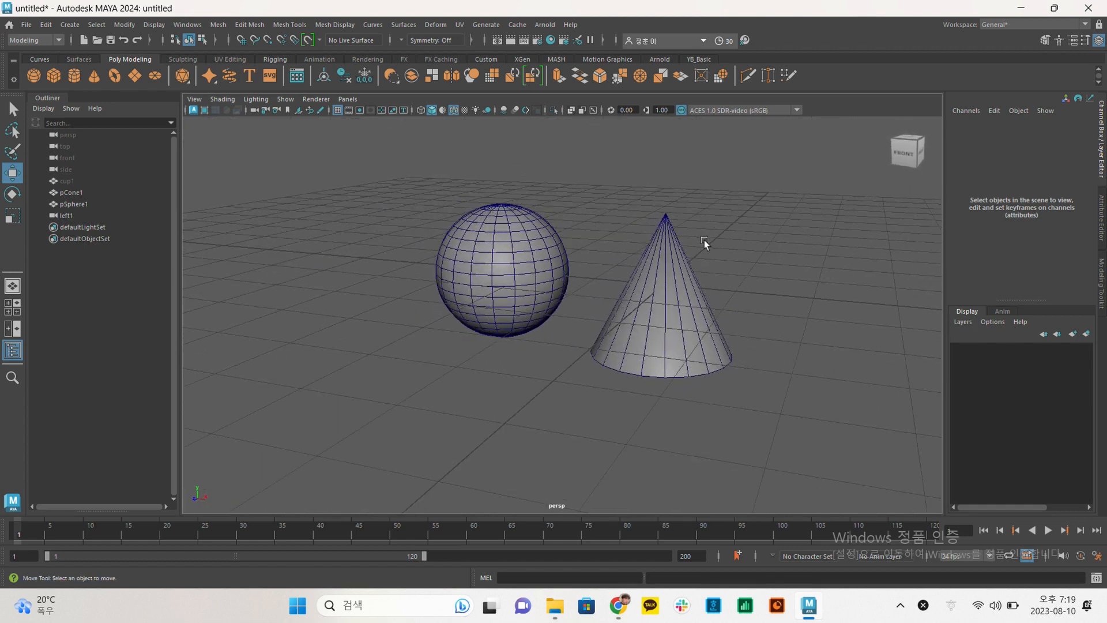
{"action": "left_click", "coordinate": [12, 307]}
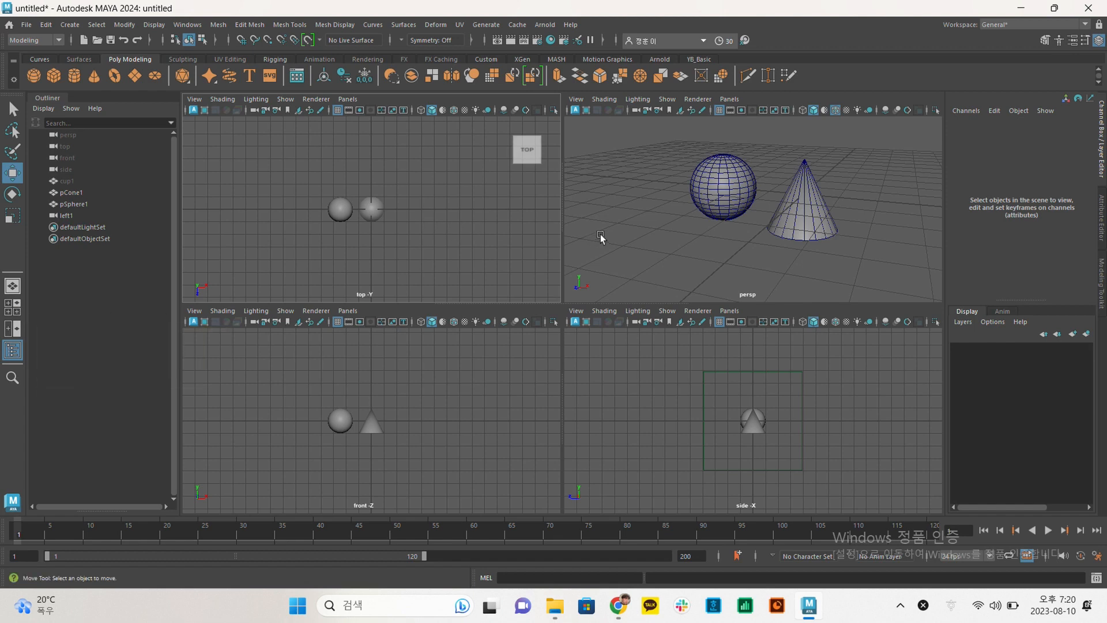
Toggle the perspective view between full size and the four-view layout, and leave it maximized.
{"action": "left_click", "coordinate": [683, 222]}
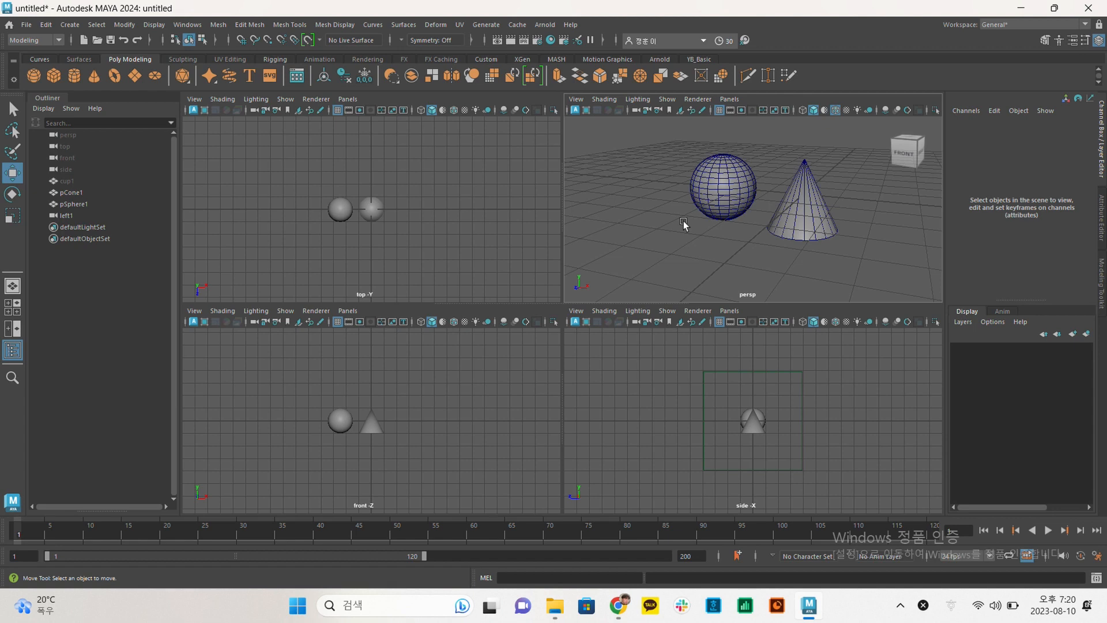
{"action": "key", "text": "space"}
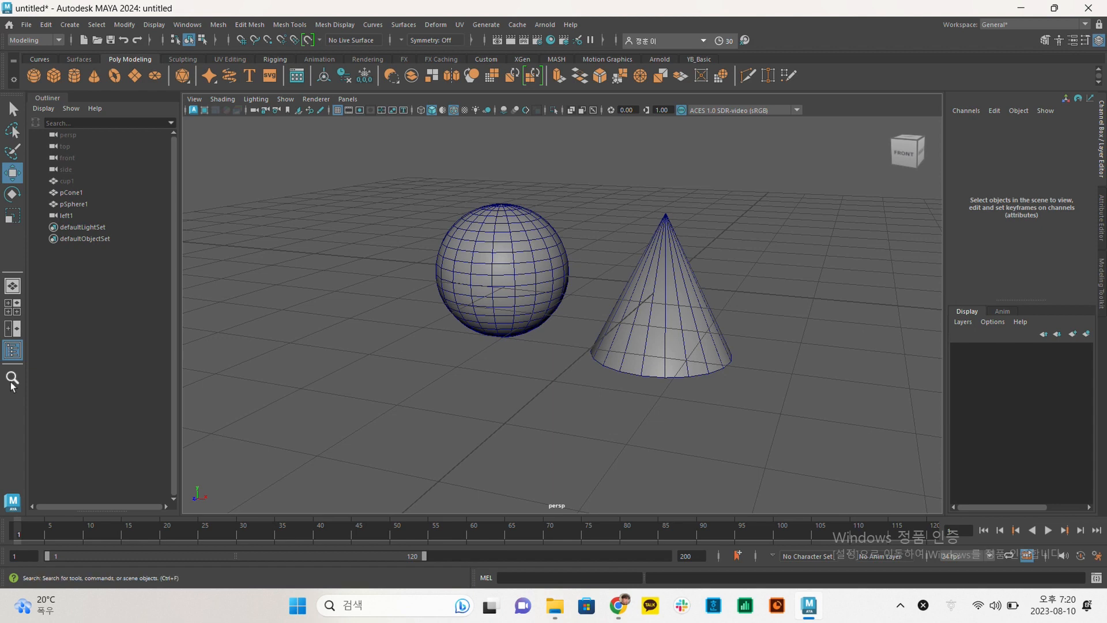
{"action": "left_click", "coordinate": [12, 307]}
{"action": "left_click", "coordinate": [697, 376]}
{"action": "left_click", "coordinate": [427, 363]}
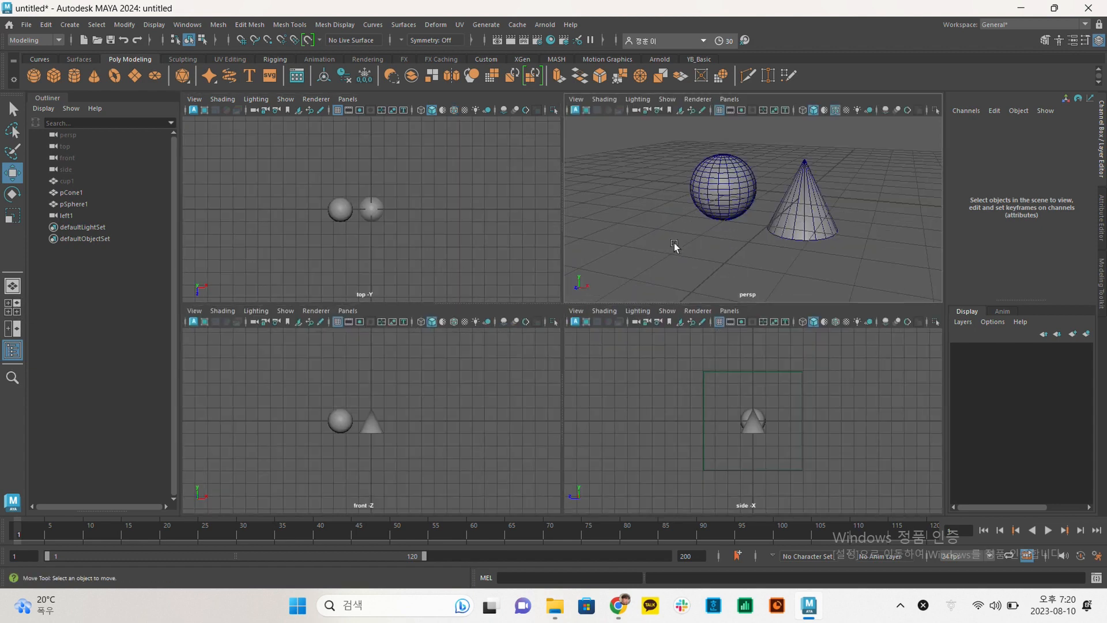
{"action": "key", "text": "space"}
{"action": "key", "text": "space"}
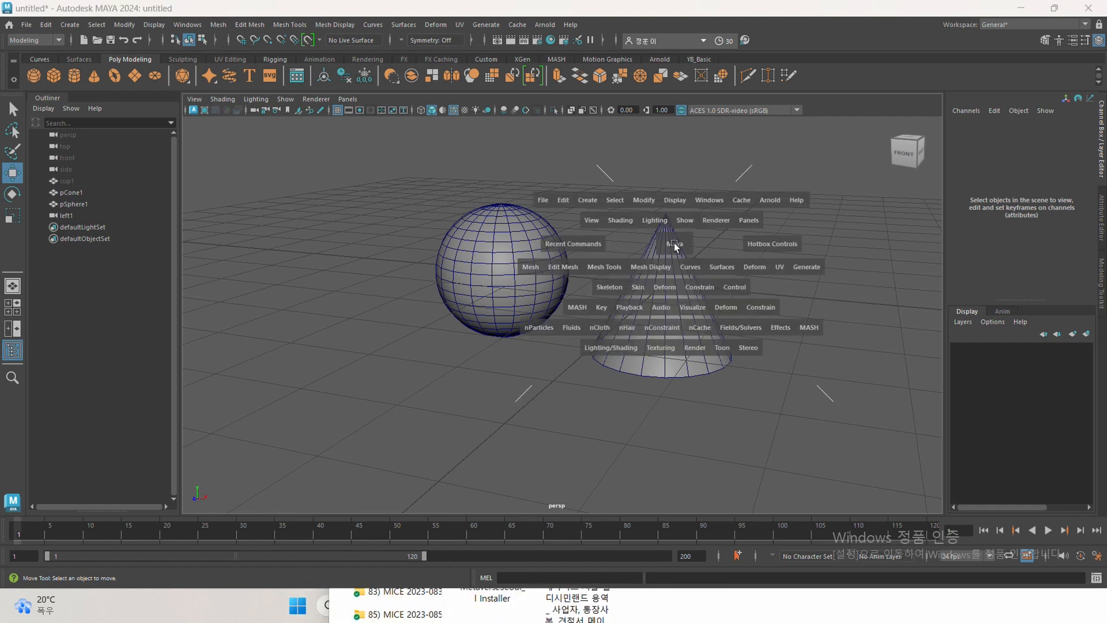
Return to the four-view layout, maximize the top view, and restore the four views.
{"action": "key", "text": "space"}
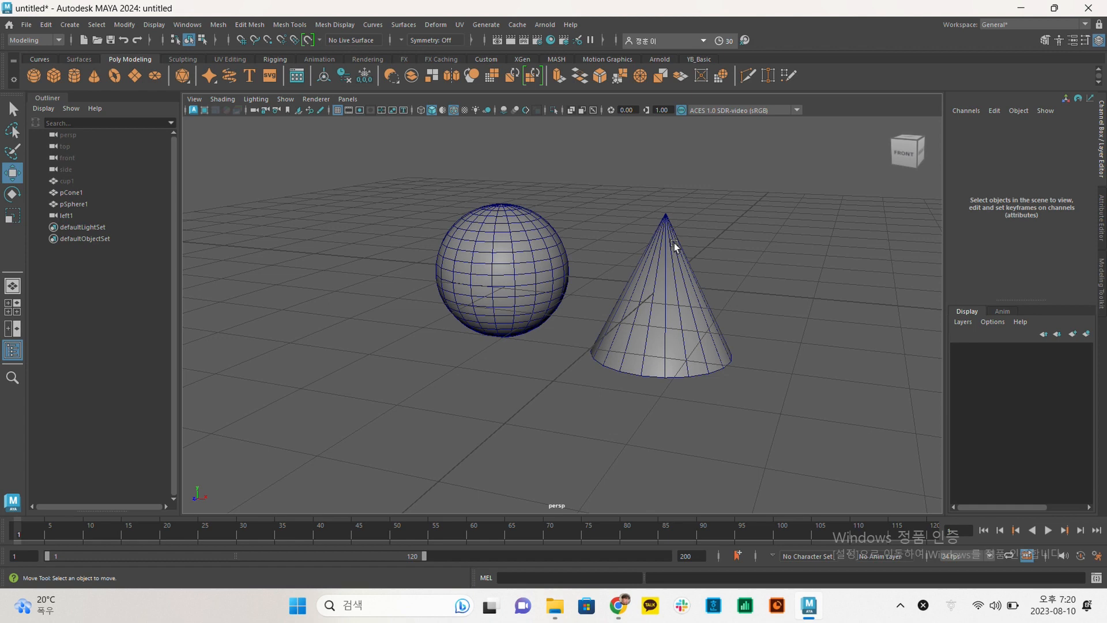
{"action": "key", "text": "space"}
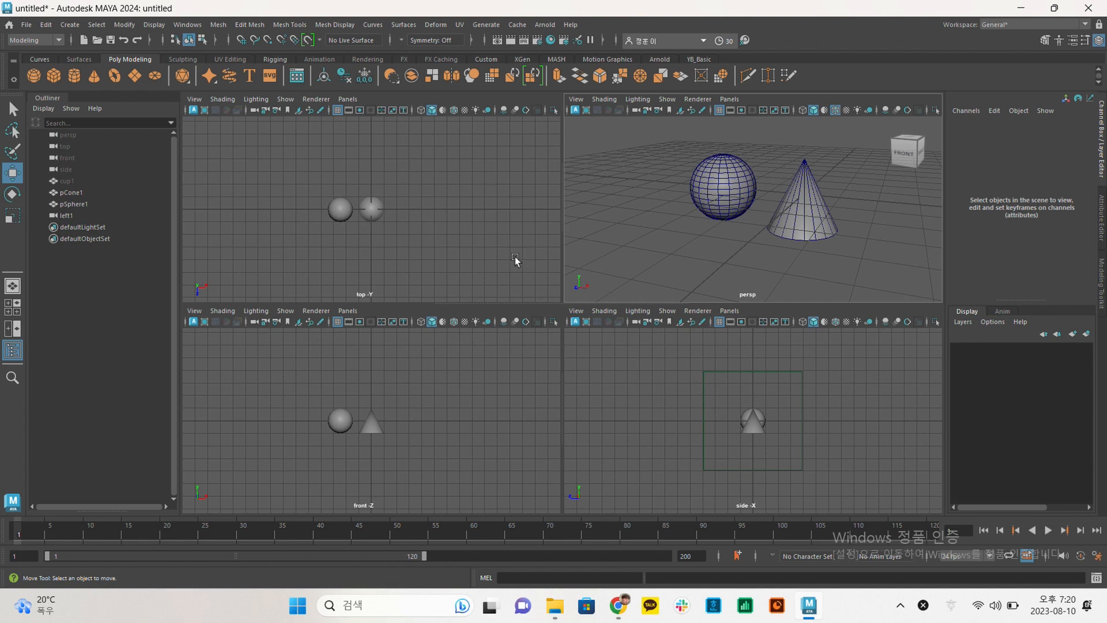
{"action": "left_click", "coordinate": [470, 226]}
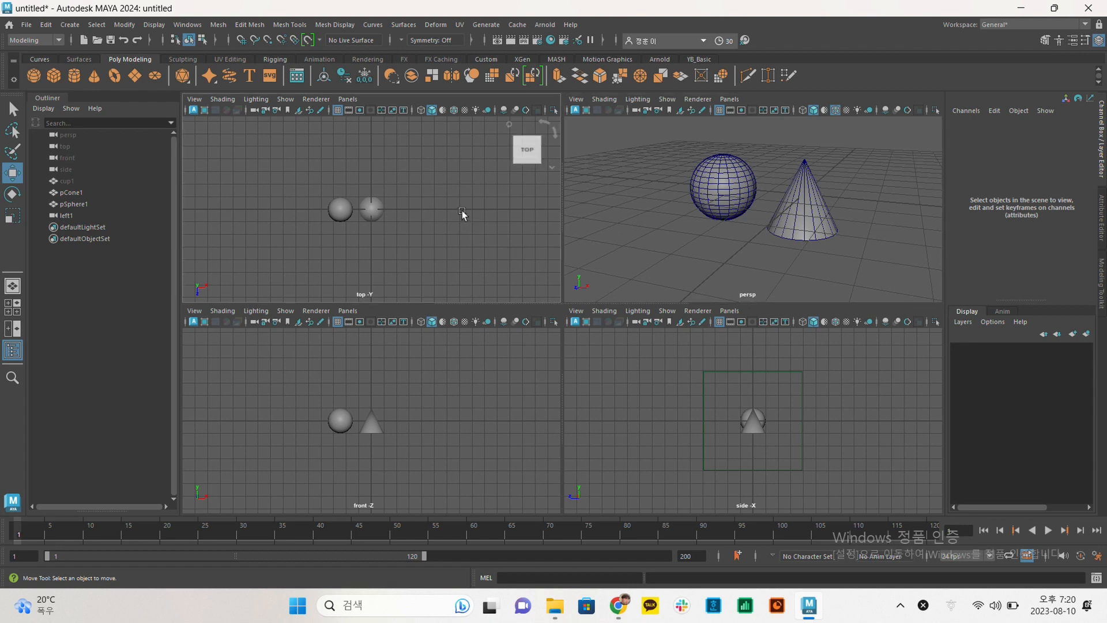
{"action": "key", "text": "space"}
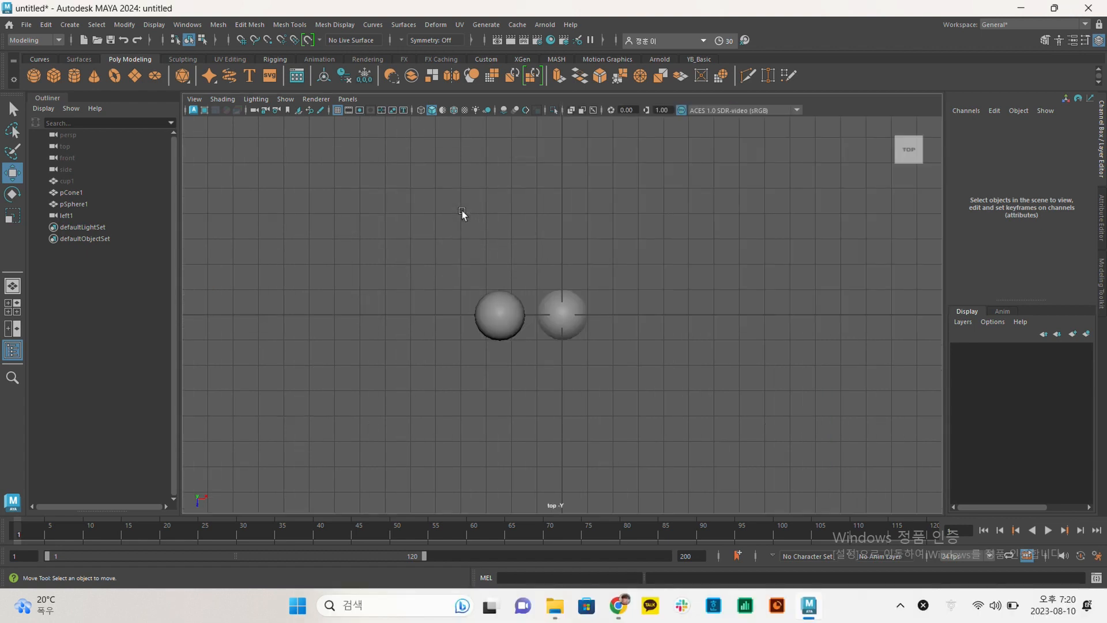
{"action": "key", "text": "space"}
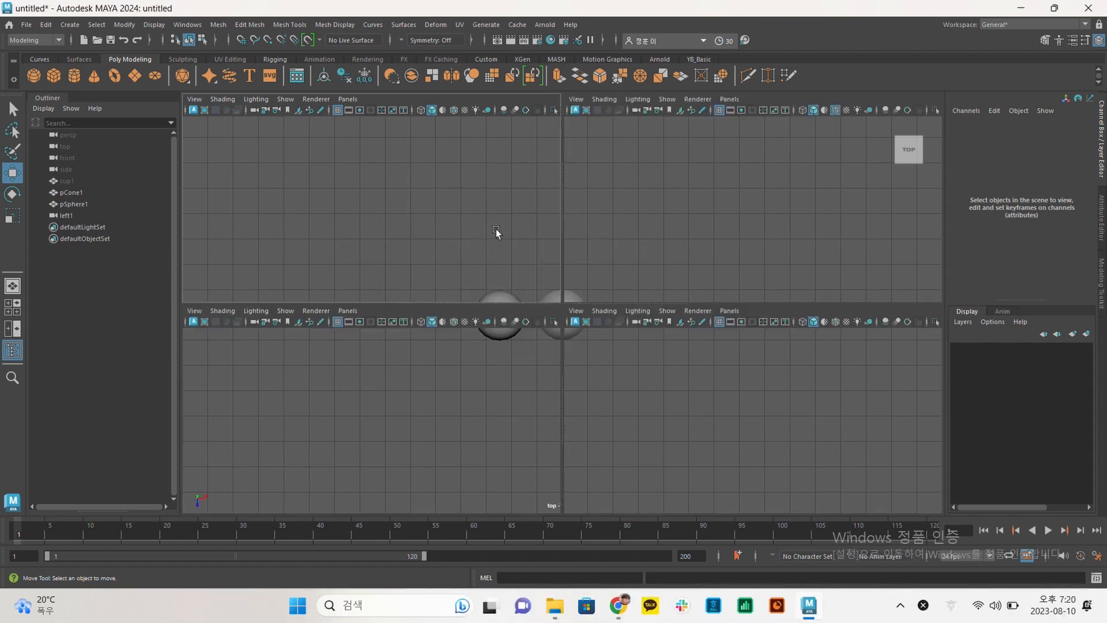
Maximize the front, side and perspective views in turn, restoring the four-view layout after each one.
{"action": "left_click", "coordinate": [476, 370]}
{"action": "key", "text": "space"}
{"action": "key", "text": "space"}
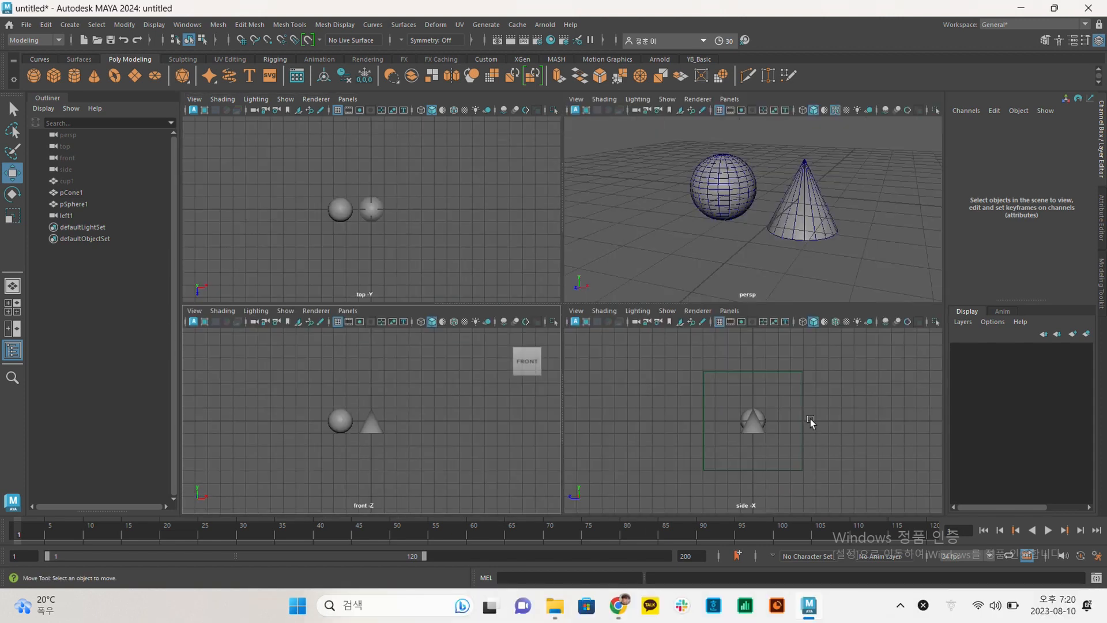
{"action": "key", "text": "space"}
{"action": "key", "text": "space"}
{"action": "left_click", "coordinate": [845, 231]}
{"action": "key", "text": "space"}
{"action": "key", "text": "space"}
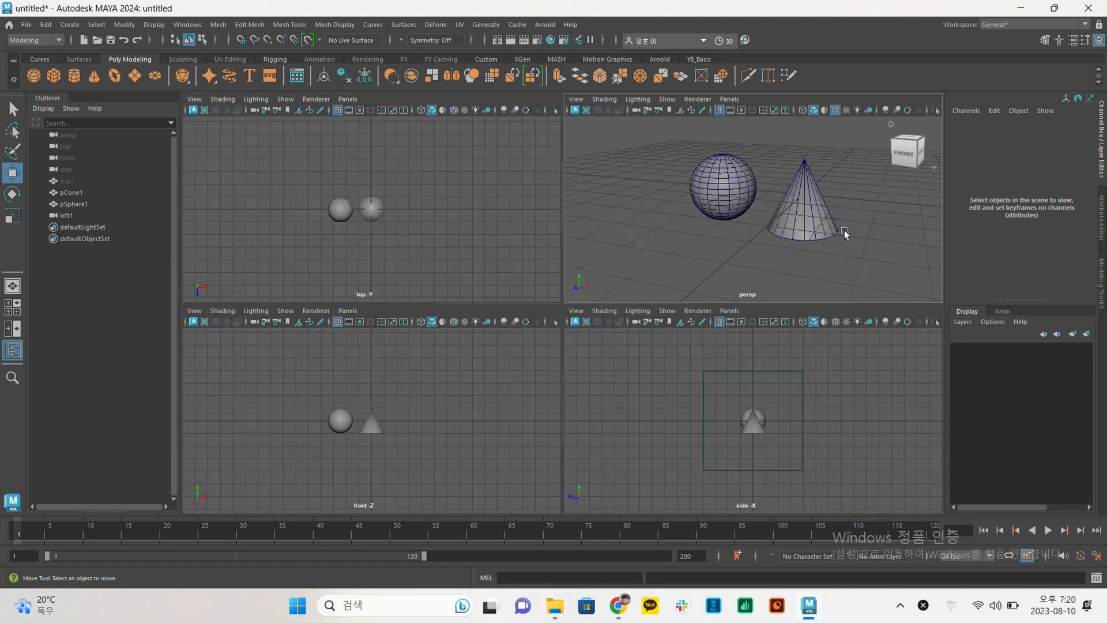
Try the two-pane front and perspective layout, restore the four-view layout, and maximize the perspective view.
{"action": "left_click", "coordinate": [13, 330]}
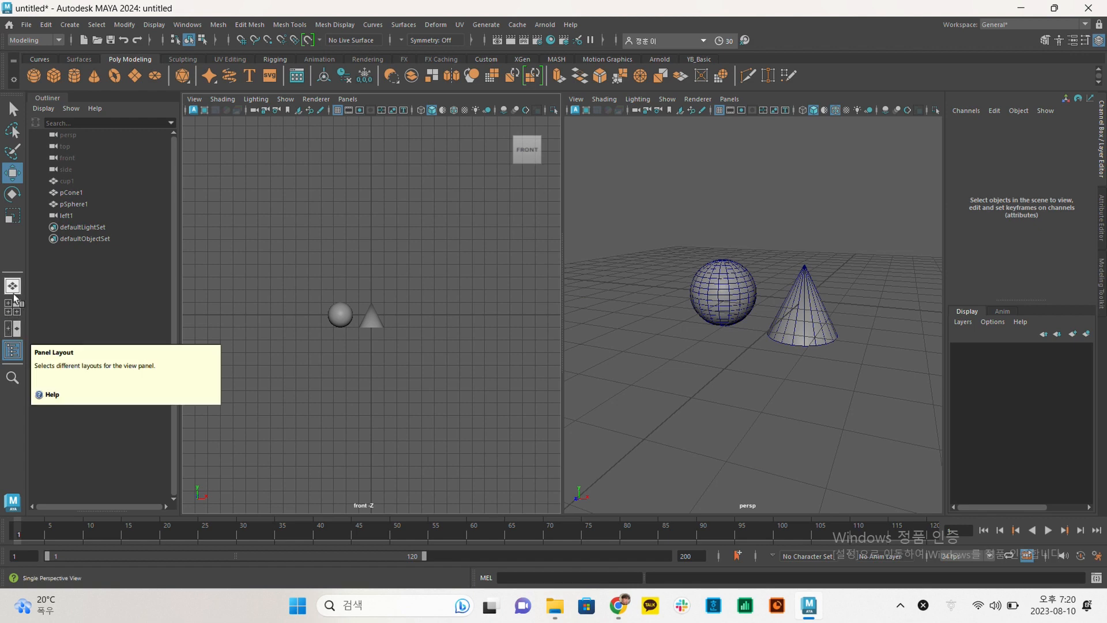
{"action": "left_click", "coordinate": [16, 306]}
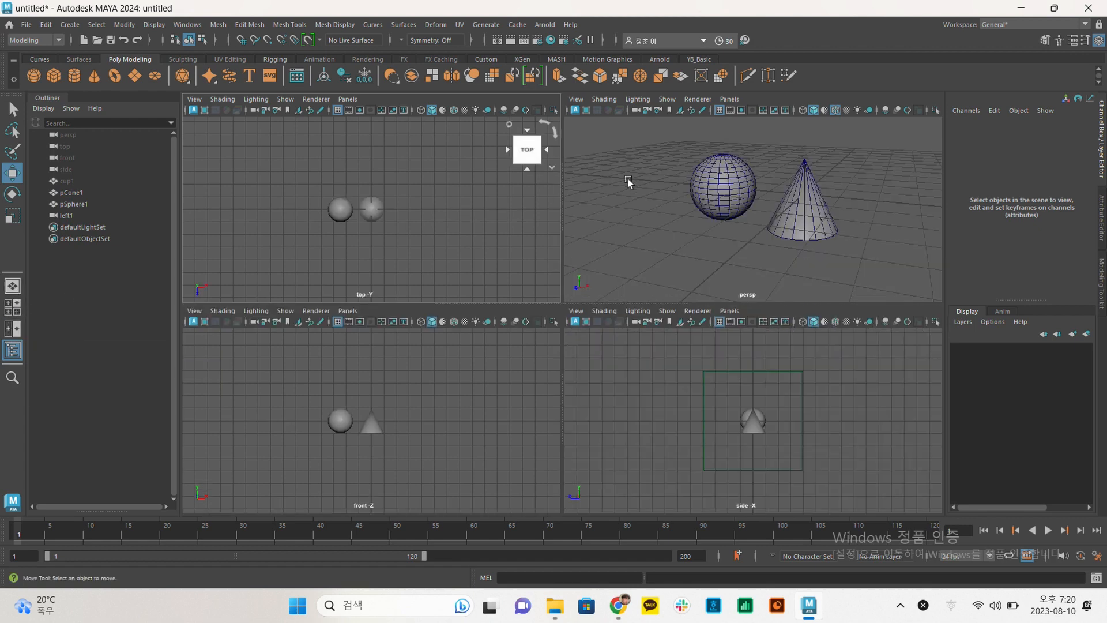
{"action": "left_click", "coordinate": [647, 195]}
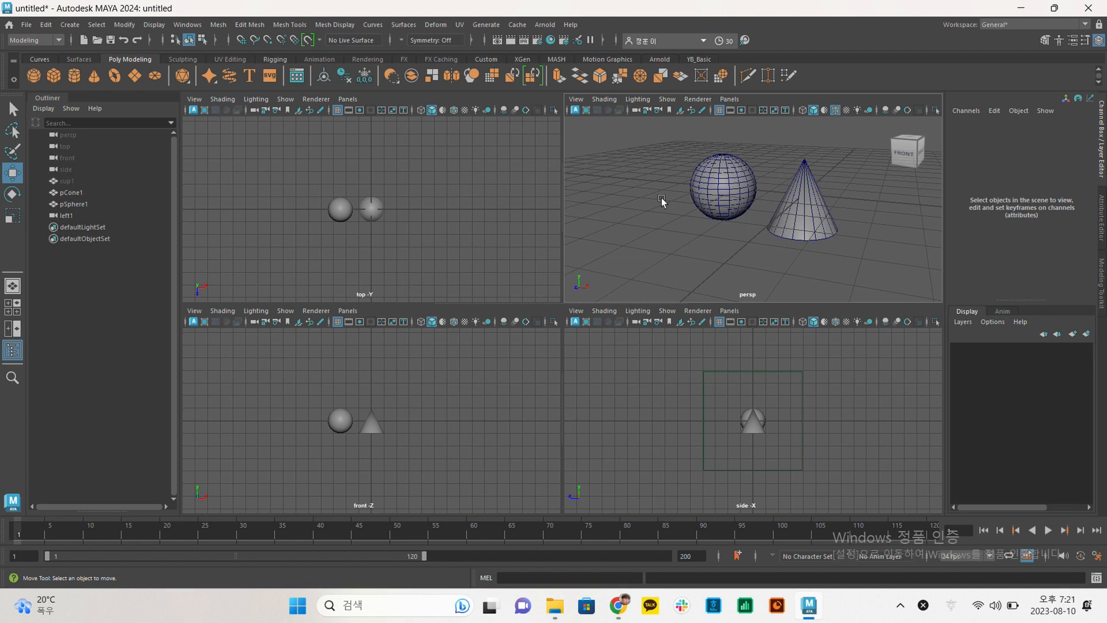
{"action": "key", "text": "space"}
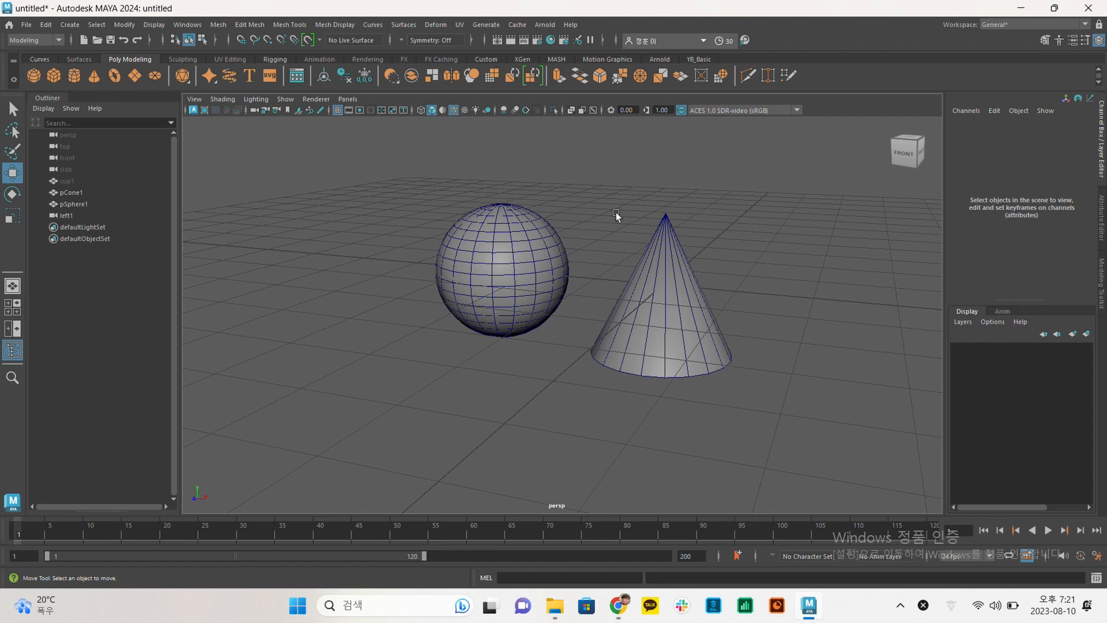
Switch the maximized perspective view to the Top View using the hotbox.
{"action": "key", "text": "space"}
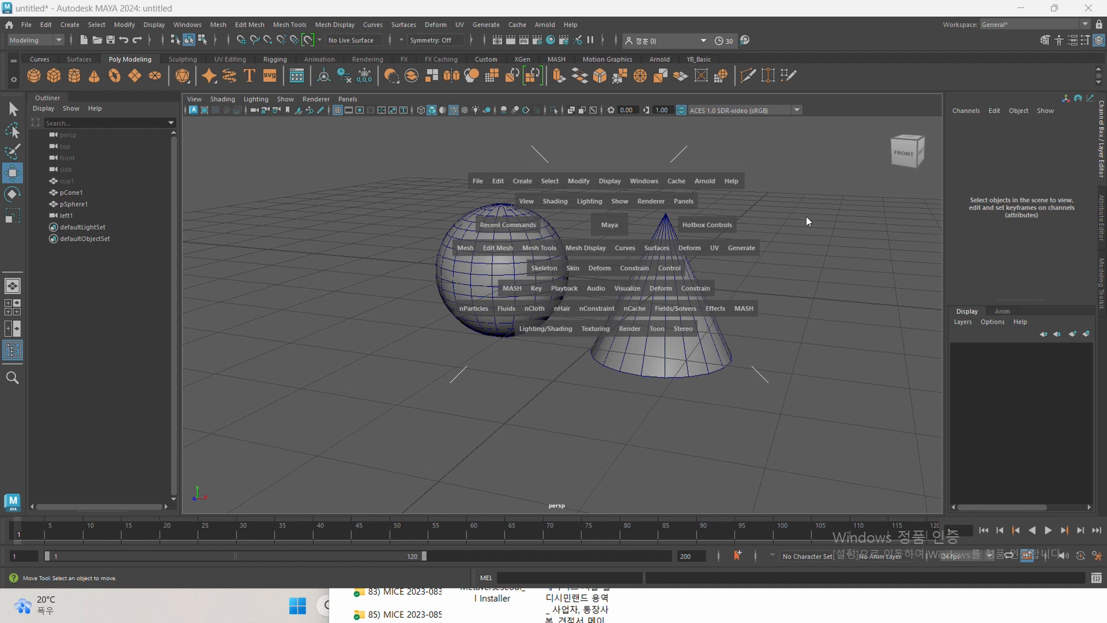
{"action": "left_click", "coordinate": [616, 226]}
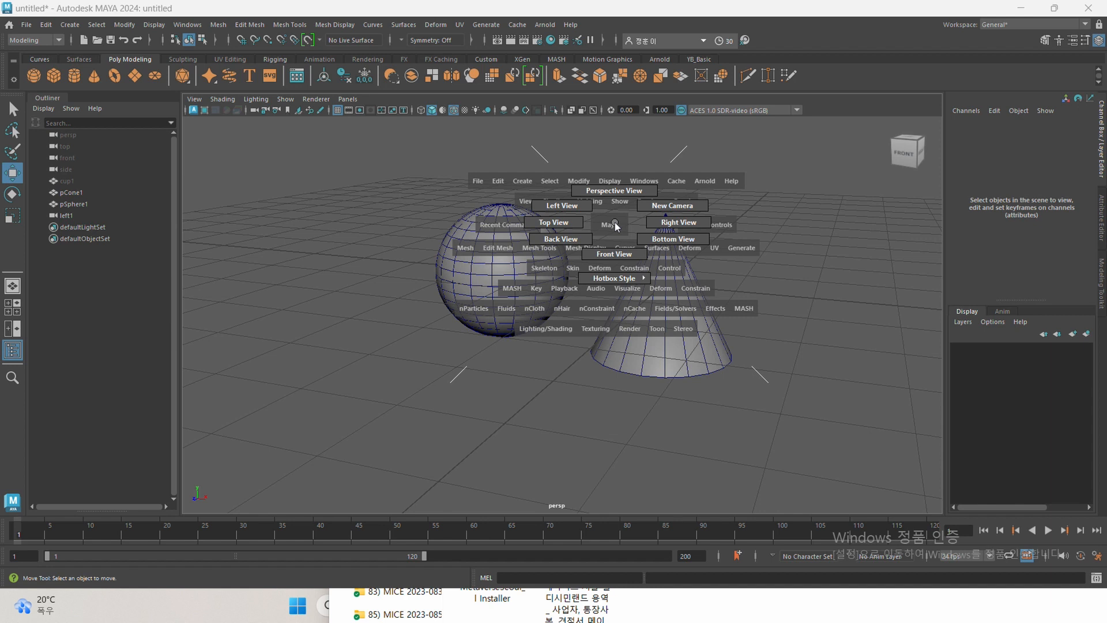
{"action": "left_click_drag", "start_coordinate": [615, 224], "coordinate": [556, 221]}
{"action": "left_click", "coordinate": [589, 213]}
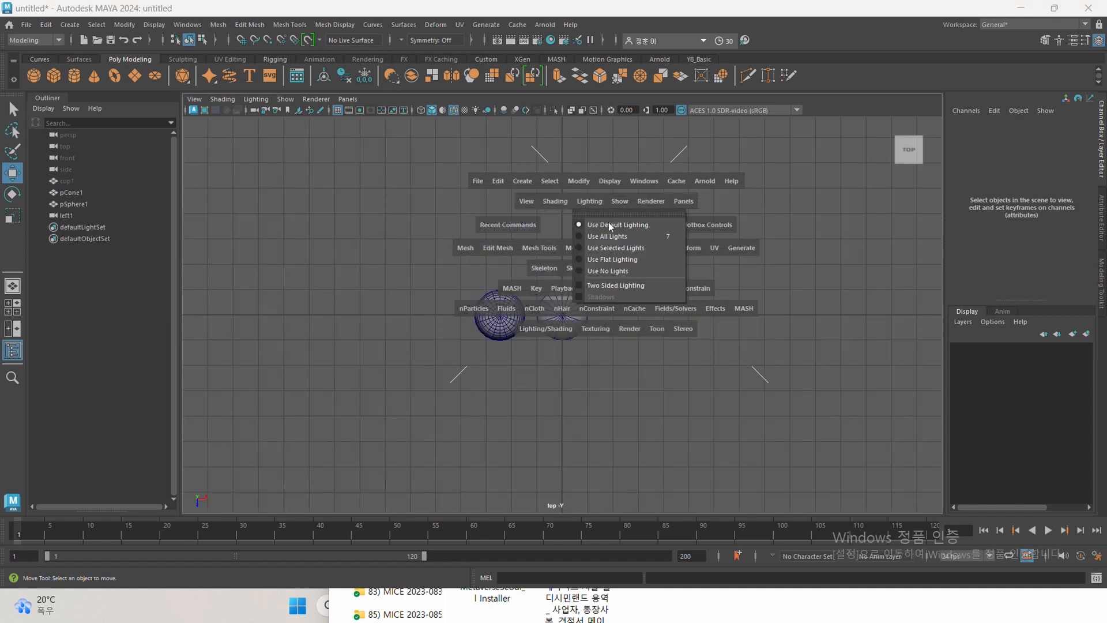
Switch the maximized view to the Bottom View through the hotbox and select the cone for a closer look.
{"action": "key", "text": "space"}
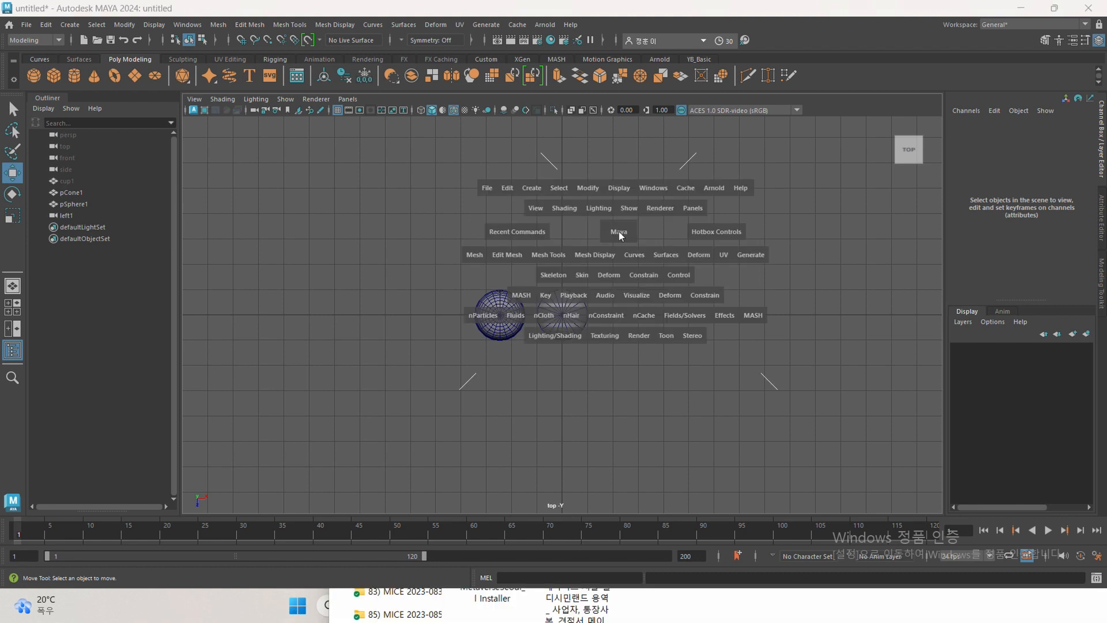
{"action": "left_click", "coordinate": [622, 230]}
{"action": "mouse_move", "coordinate": [624, 233]}
{"action": "left_mouse_down"}
{"action": "mouse_move", "coordinate": [637, 202]}
{"action": "mouse_move", "coordinate": [622, 226]}
{"action": "mouse_move", "coordinate": [594, 217]}
{"action": "mouse_move", "coordinate": [607, 220]}
{"action": "mouse_move", "coordinate": [599, 248]}
{"action": "mouse_move", "coordinate": [678, 249]}
{"action": "mouse_move", "coordinate": [653, 262]}
{"action": "mouse_move", "coordinate": [607, 257]}
{"action": "mouse_move", "coordinate": [621, 201]}
{"action": "mouse_move", "coordinate": [597, 216]}
{"action": "mouse_move", "coordinate": [597, 243]}
{"action": "mouse_move", "coordinate": [616, 259]}
{"action": "mouse_move", "coordinate": [594, 225]}
{"action": "mouse_move", "coordinate": [620, 203]}
{"action": "mouse_move", "coordinate": [594, 229]}
{"action": "mouse_move", "coordinate": [617, 259]}
{"action": "mouse_move", "coordinate": [588, 241]}
{"action": "mouse_move", "coordinate": [621, 205]}
{"action": "mouse_move", "coordinate": [600, 218]}
{"action": "mouse_move", "coordinate": [620, 253]}
{"action": "mouse_move", "coordinate": [605, 242]}
{"action": "mouse_move", "coordinate": [628, 231]}
{"action": "mouse_move", "coordinate": [664, 246]}
{"action": "left_mouse_up"}
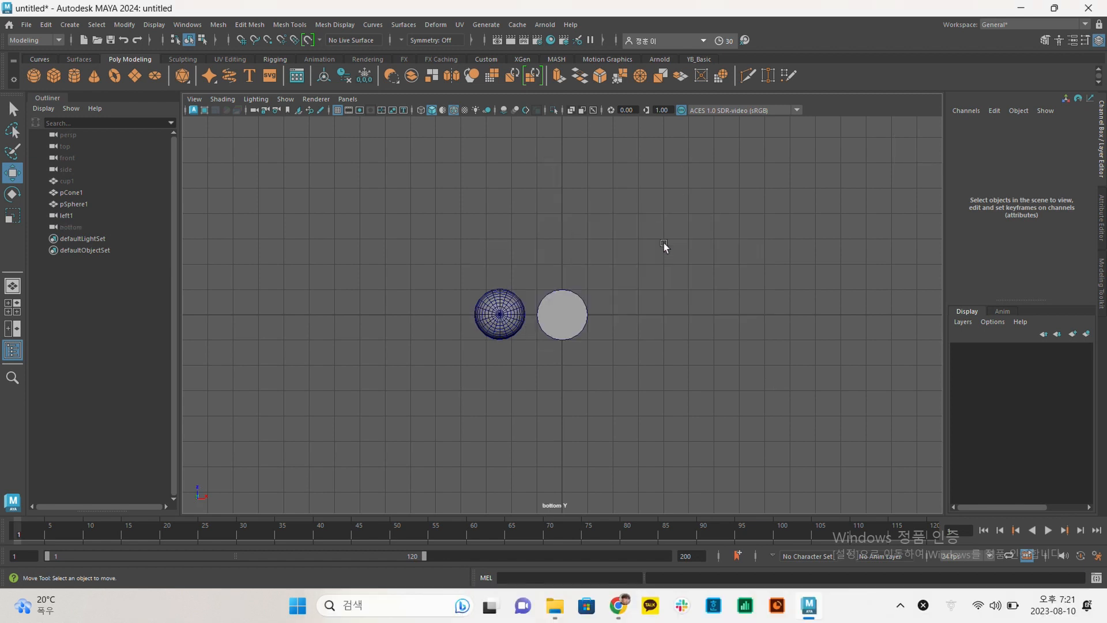
{"action": "left_click", "coordinate": [576, 317]}
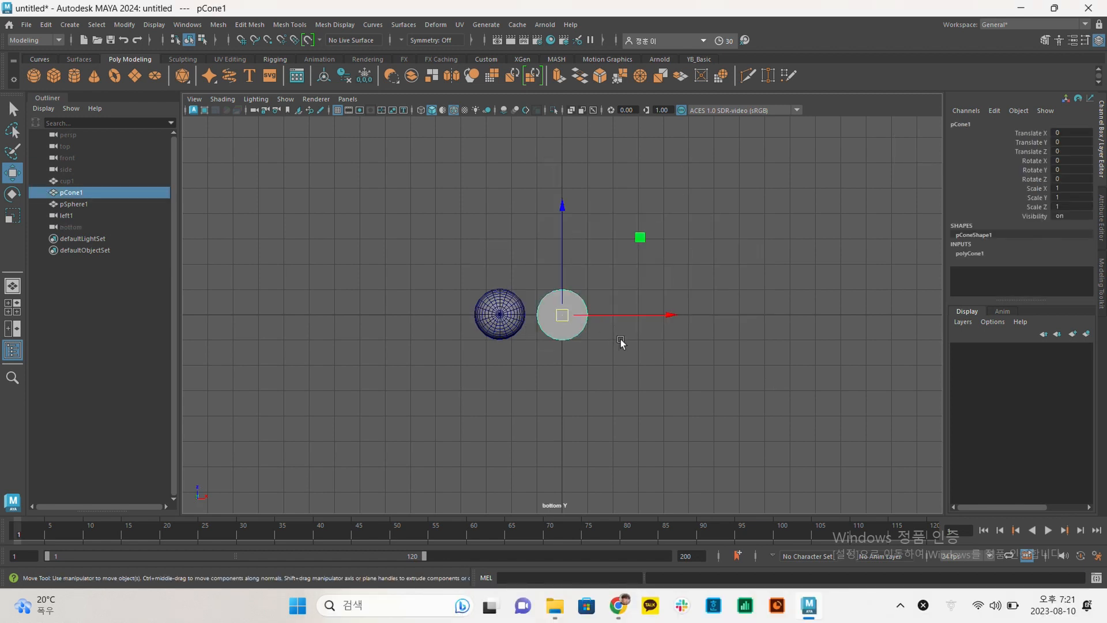
{"action": "scroll", "coordinate": [755, 327], "scroll_direction": "up", "scroll_amount": 4}
{"action": "scroll", "coordinate": [540, 268], "scroll_direction": "up", "scroll_amount": 2}
Switch the maximized view to the Front View and delete the sphere and the cone together.
{"action": "key", "text": "space"}
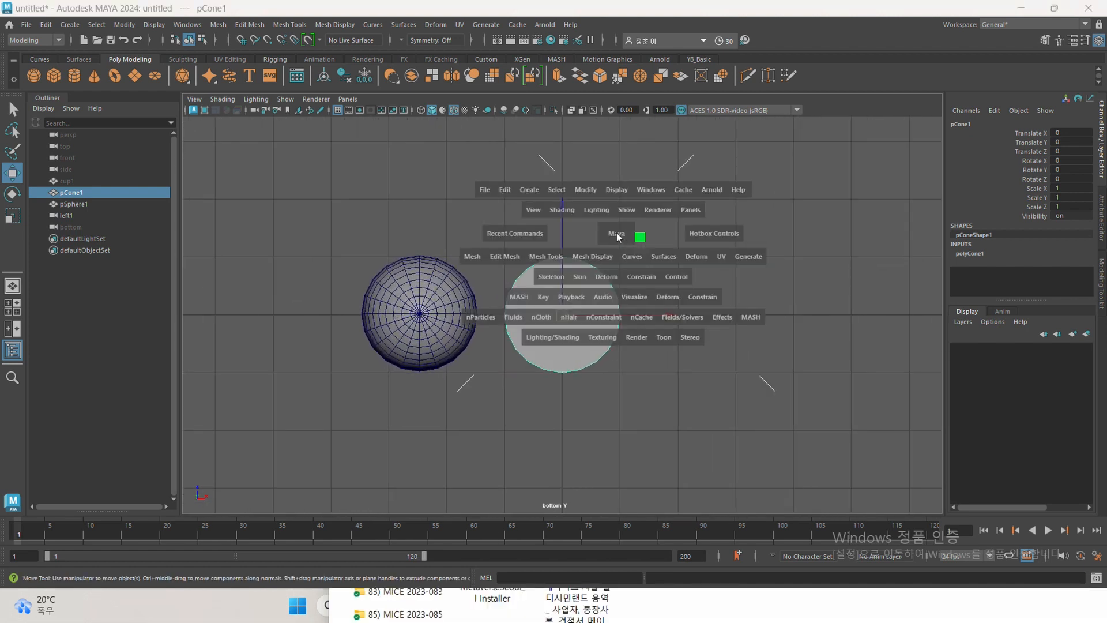
{"action": "left_click", "coordinate": [618, 236]}
{"action": "left_click_drag", "start_coordinate": [618, 236], "coordinate": [611, 258]}
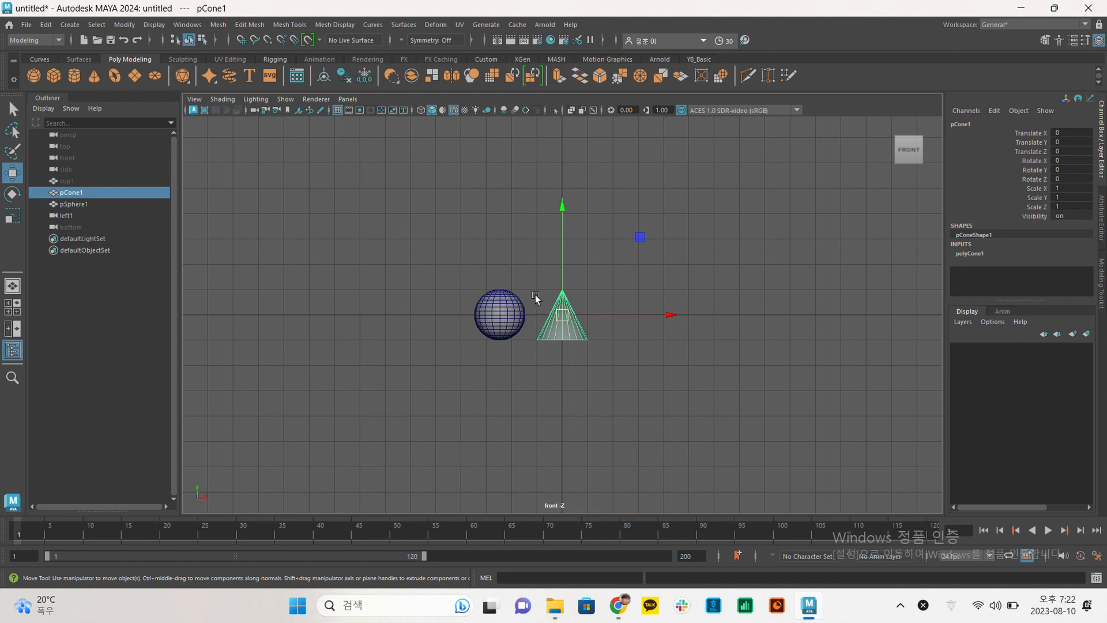
{"action": "left_click_drag", "start_coordinate": [357, 238], "coordinate": [642, 388]}
{"action": "key", "text": "Delete"}
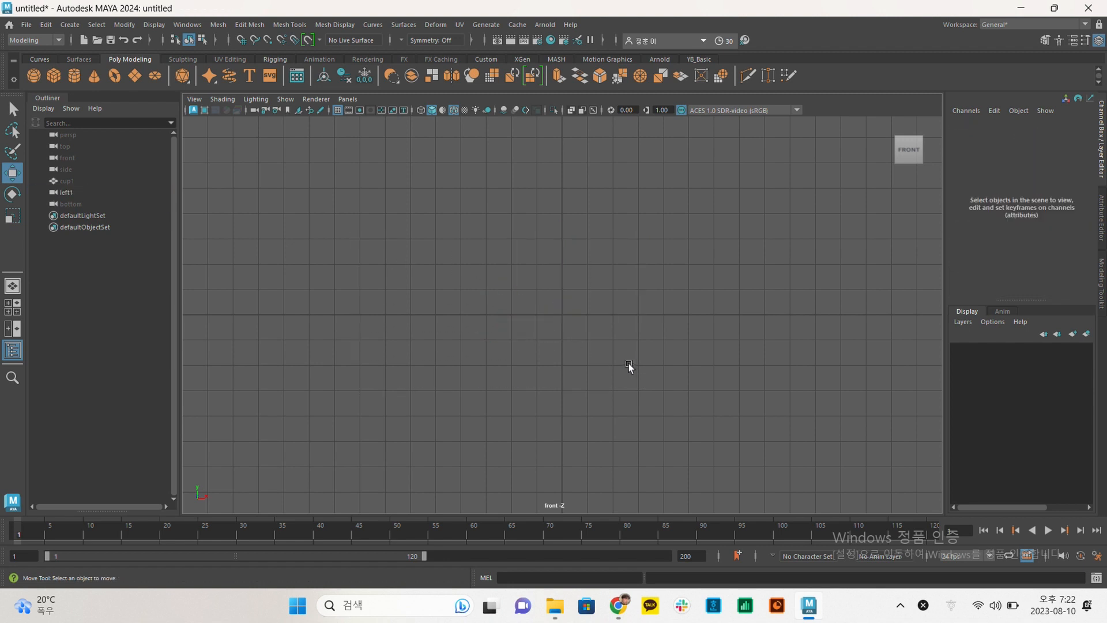
Toggle the front view between maximized and four-view, try orbiting it, and set its panel to the persp camera.
{"action": "key", "text": "space"}
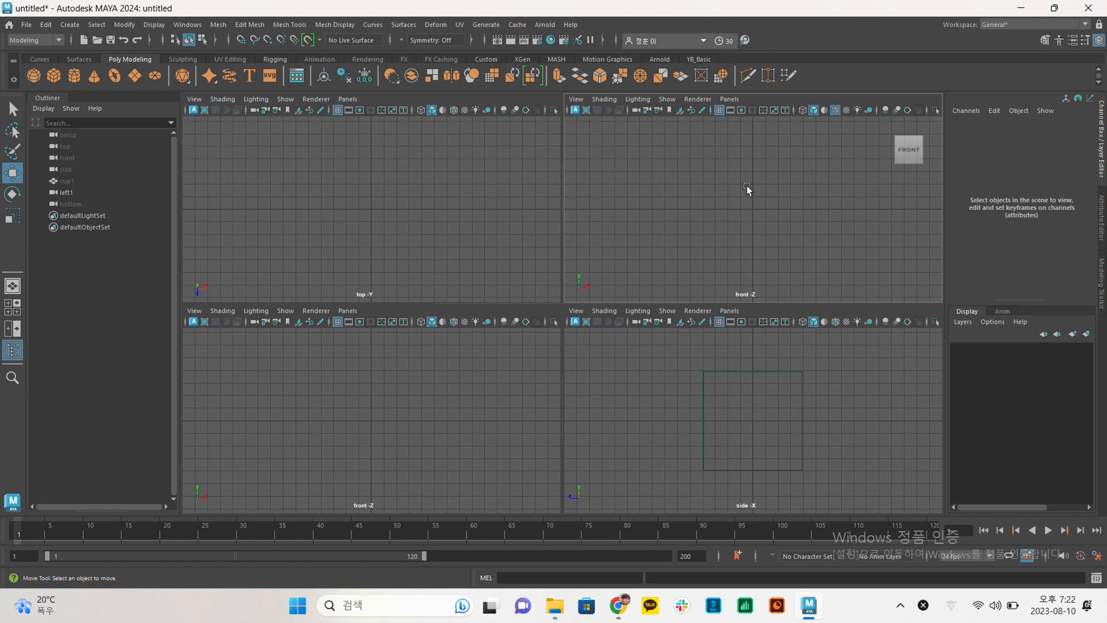
{"action": "key", "text": "space"}
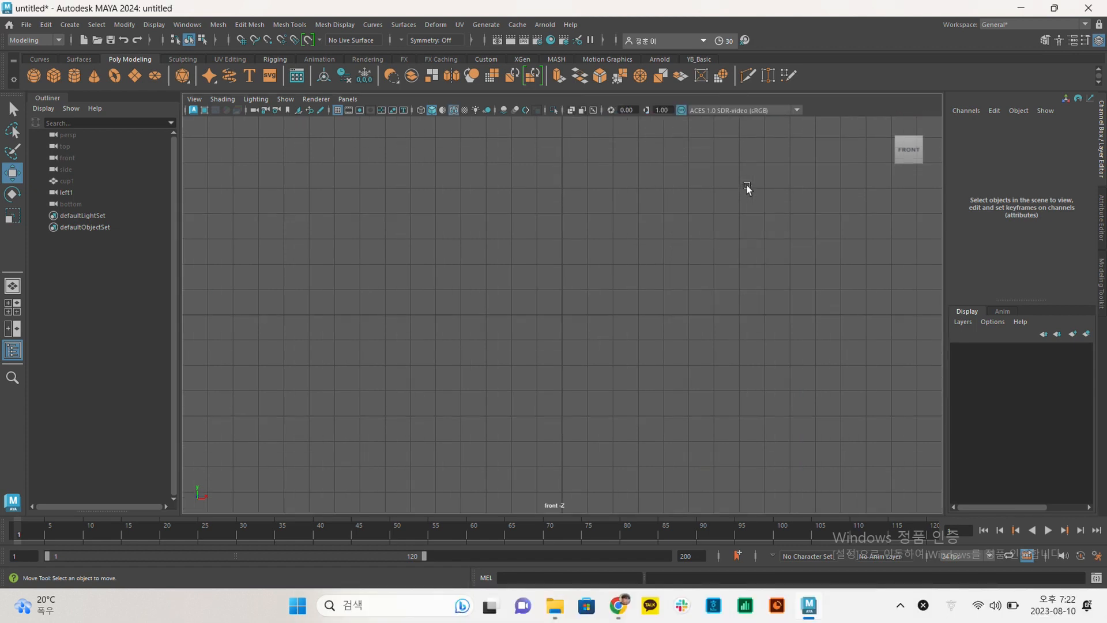
{"action": "left_click_drag", "start_coordinate": [633, 260], "coordinate": [635, 232], "text": "alt"}
{"action": "key", "text": "space"}
{"action": "left_click", "coordinate": [729, 99]}
{"action": "mouse_move", "coordinate": [743, 111]}
{"action": "left_click", "coordinate": [875, 112]}
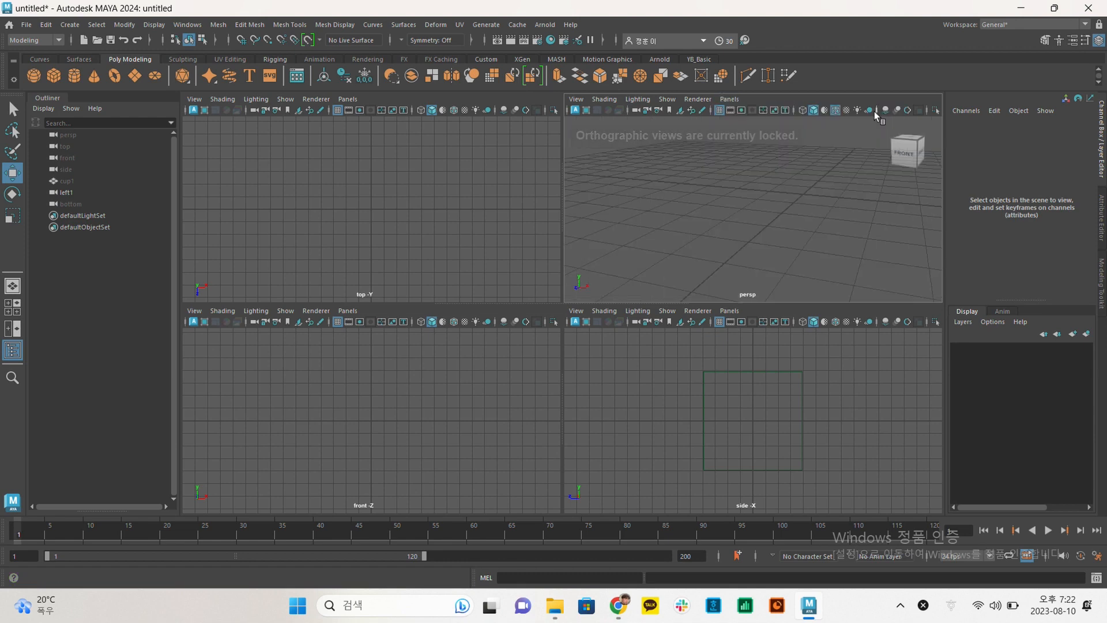
Switch the perspective panel to the Front View through the hotbox, and set it back to the persp camera.
{"action": "key", "text": "space"}
{"action": "left_click", "coordinate": [755, 198]}
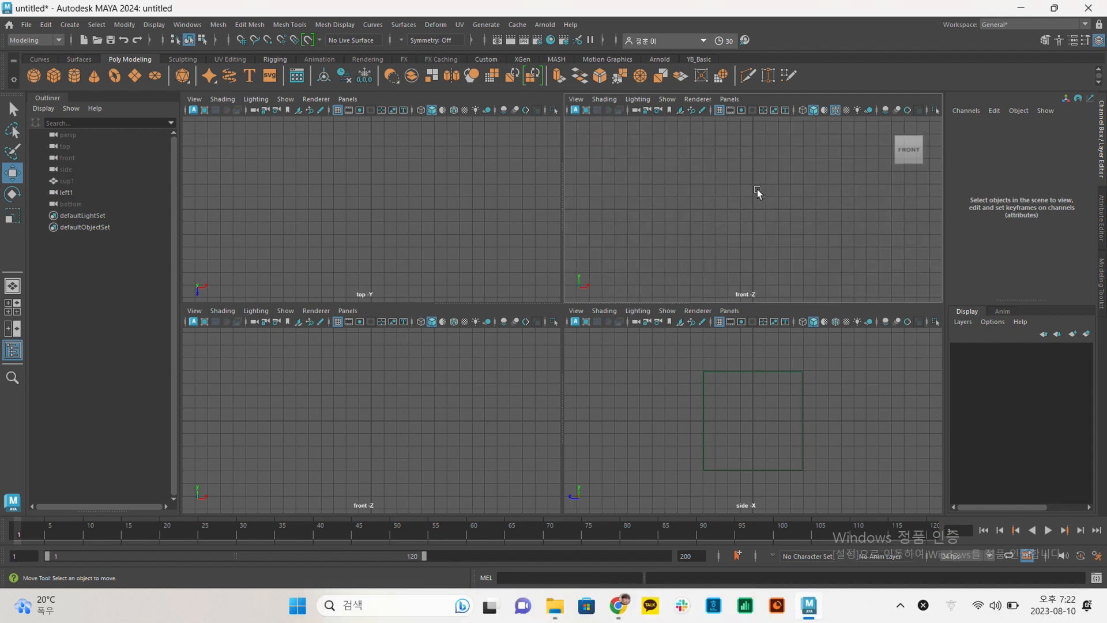
{"action": "key", "text": "space"}
{"action": "left_click", "coordinate": [757, 193]}
{"action": "left_click", "coordinate": [730, 99]}
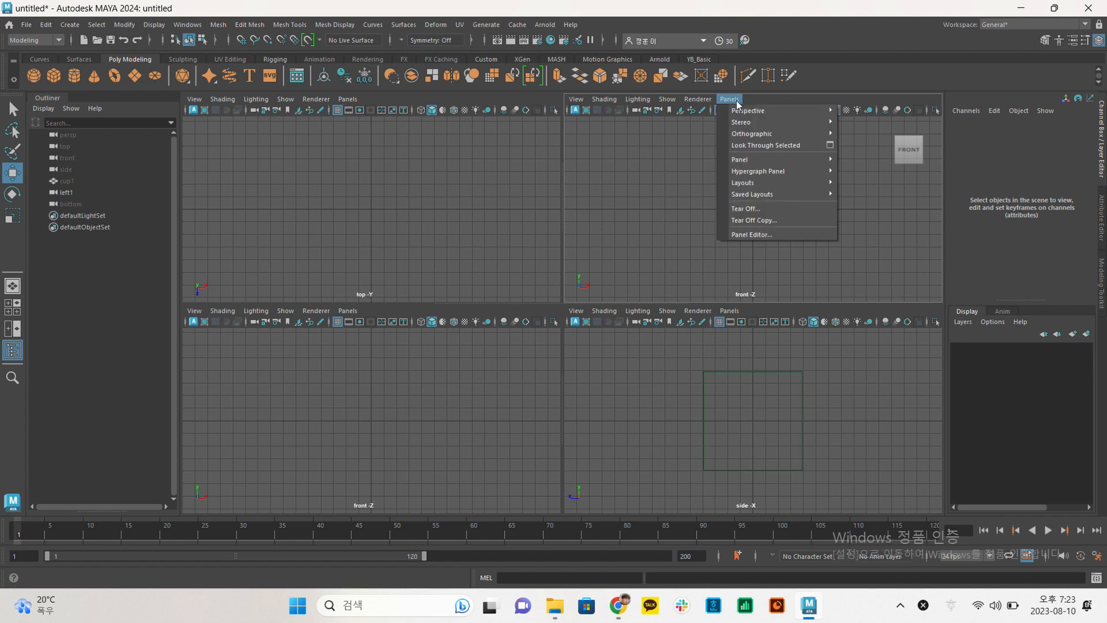
{"action": "mouse_move", "coordinate": [749, 109]}
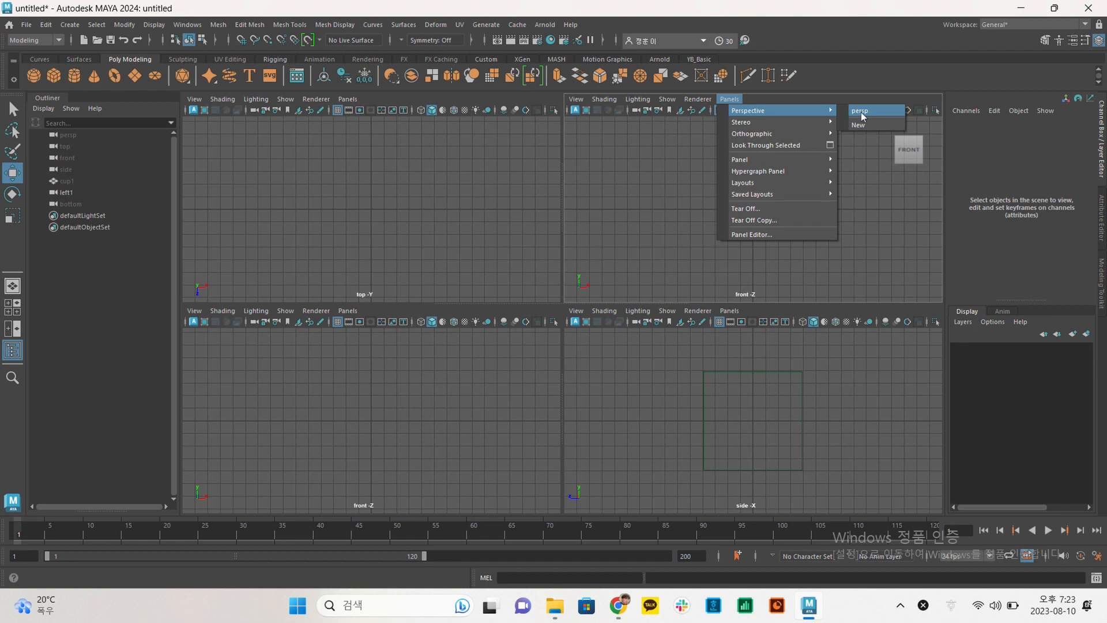
{"action": "left_click", "coordinate": [862, 112]}
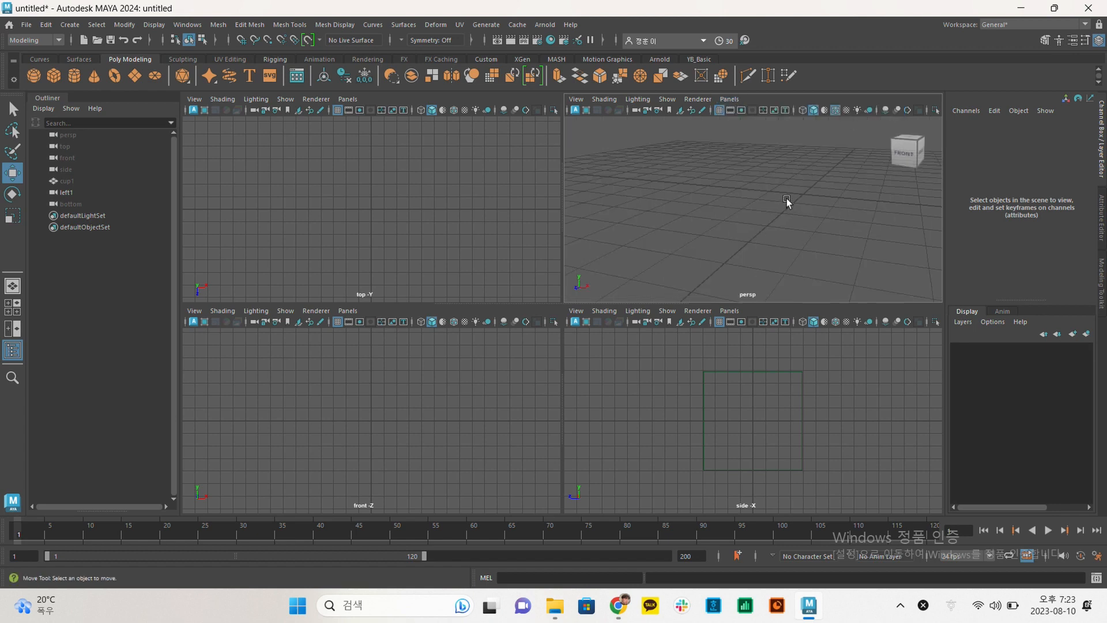
Maximize the perspective view, create a polygon sphere, move it in the negative X direction, and deselect it.
{"action": "key", "text": "space"}
{"action": "middle_click_drag", "start_coordinate": [591, 209], "coordinate": [544, 220], "text": "alt"}
{"action": "scroll", "coordinate": [469, 234], "scroll_direction": "down", "scroll_amount": 5}
{"action": "left_click_drag", "start_coordinate": [469, 234], "coordinate": [542, 268], "text": "alt"}
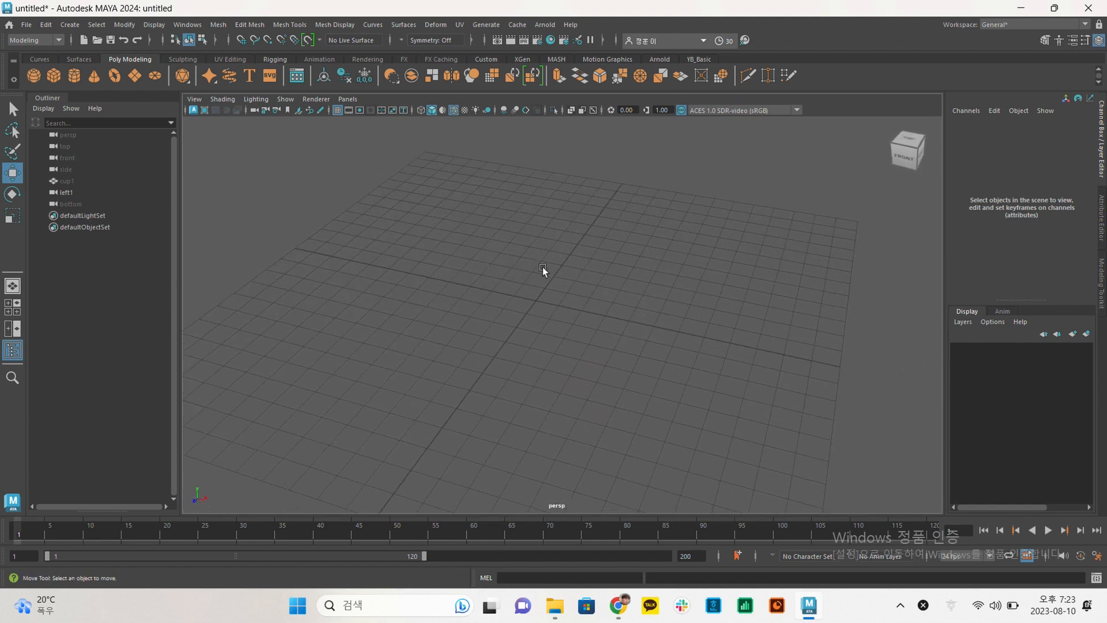
{"action": "left_click", "coordinate": [34, 75]}
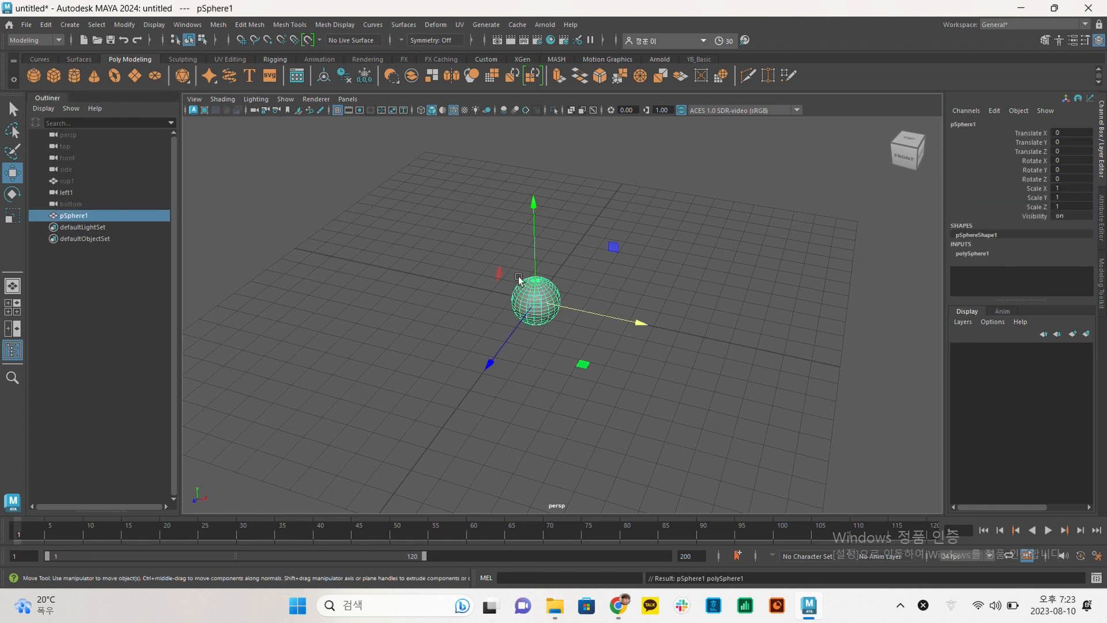
{"action": "left_click_drag", "start_coordinate": [603, 340], "coordinate": [624, 330], "text": "alt"}
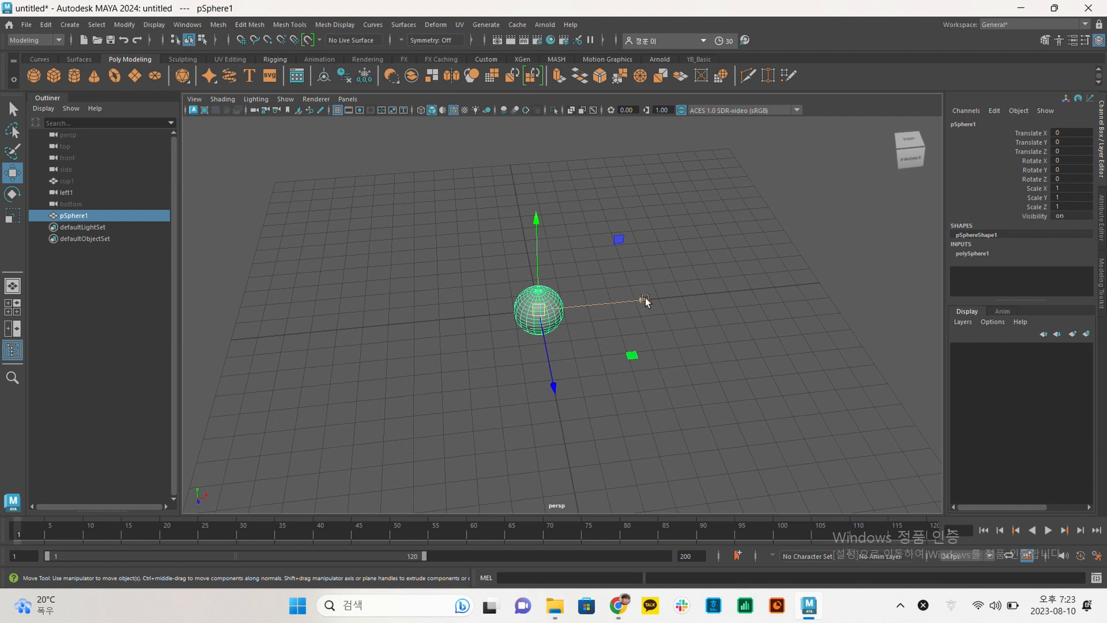
{"action": "left_click_drag", "start_coordinate": [646, 298], "coordinate": [448, 310]}
{"action": "left_click", "coordinate": [406, 303]}
{"action": "left_click", "coordinate": [478, 312]}
{"action": "left_click", "coordinate": [403, 277]}
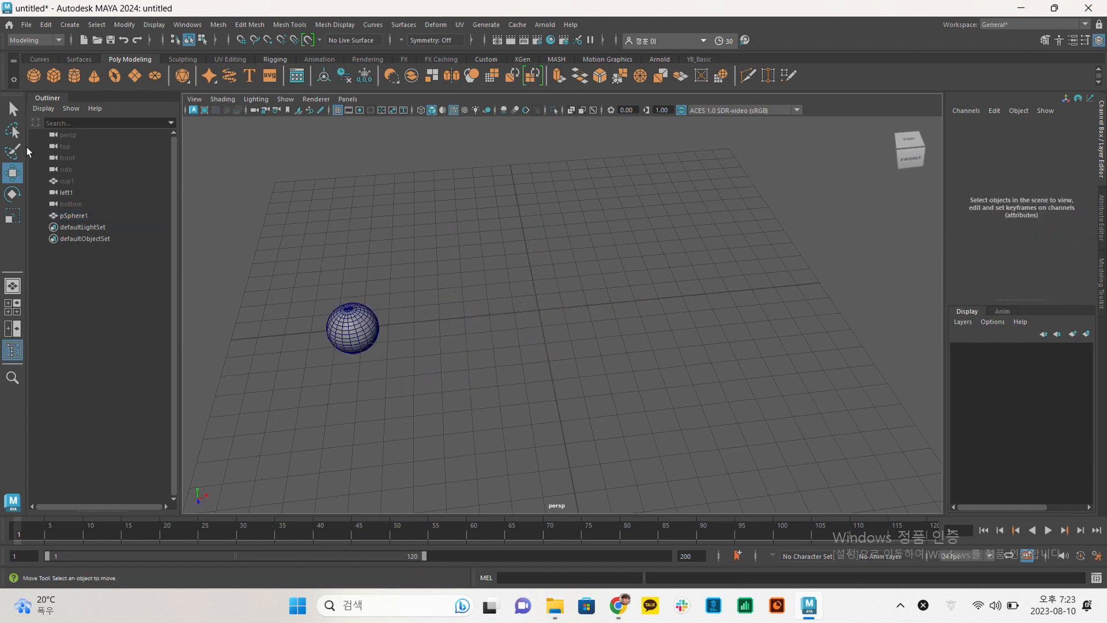
Create a polygon cube, move it along X to about -4.5 beside the sphere, and deselect it.
{"action": "left_click", "coordinate": [53, 76]}
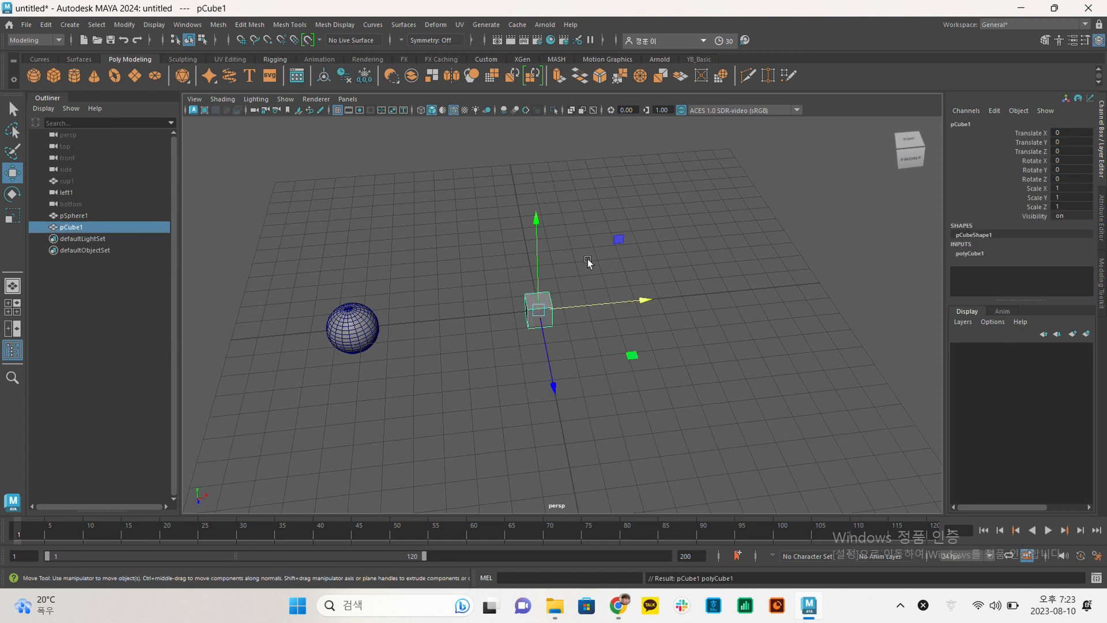
{"action": "left_click_drag", "start_coordinate": [645, 301], "coordinate": [537, 303]}
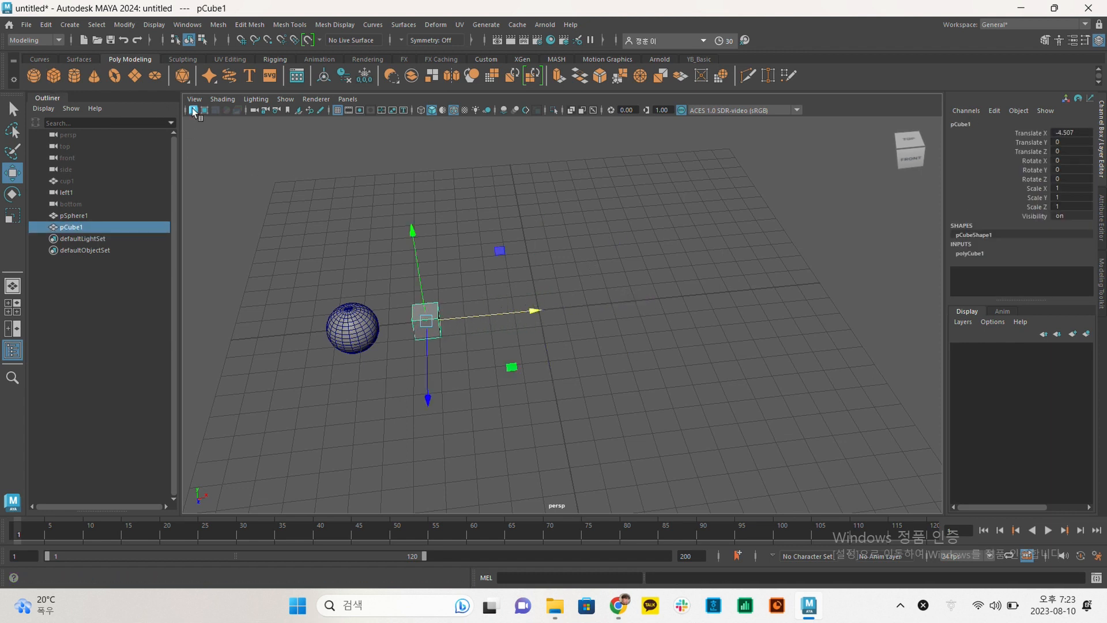
{"action": "left_click", "coordinate": [199, 130]}
Create a polygon cylinder, move it slightly in the negative X direction beside the cube, and deselect it.
{"action": "left_click", "coordinate": [73, 76]}
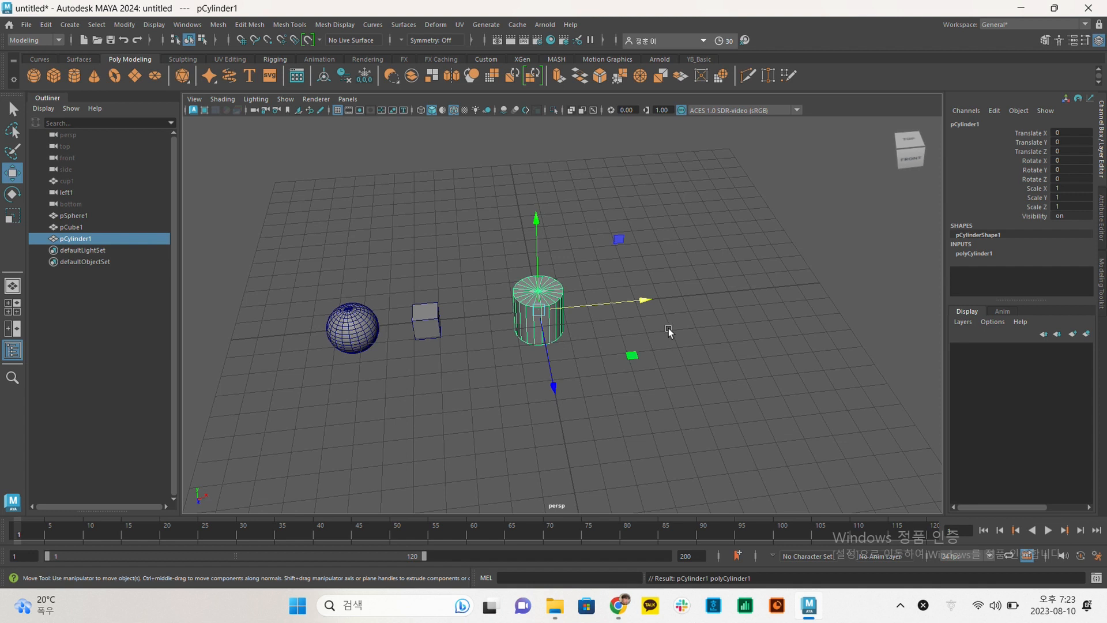
{"action": "left_click_drag", "start_coordinate": [645, 304], "coordinate": [599, 302]}
{"action": "left_click", "coordinate": [624, 258]}
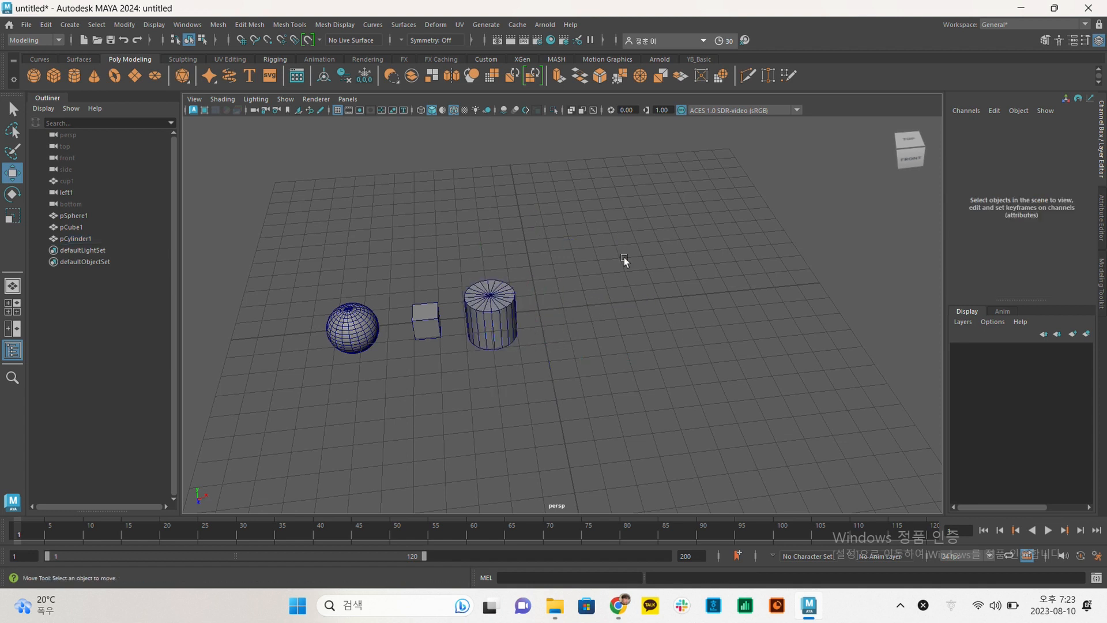
Create a polygon cone, move it in the positive X direction beside the cylinder, and deselect it.
{"action": "left_click", "coordinate": [92, 75]}
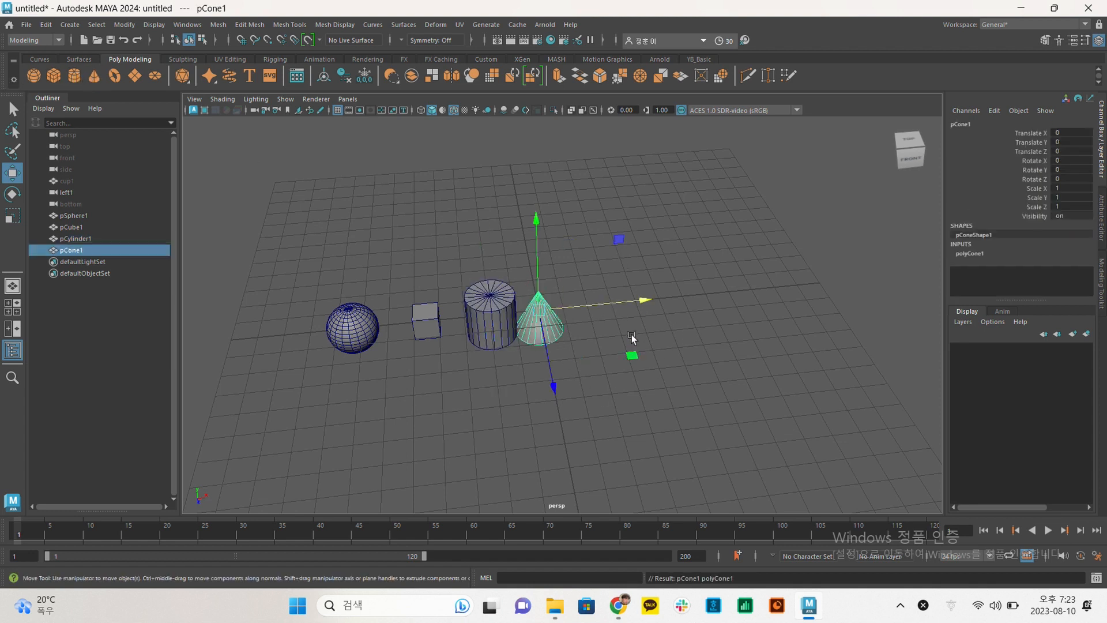
{"action": "left_click_drag", "start_coordinate": [642, 304], "coordinate": [683, 302]}
{"action": "left_click", "coordinate": [646, 254]}
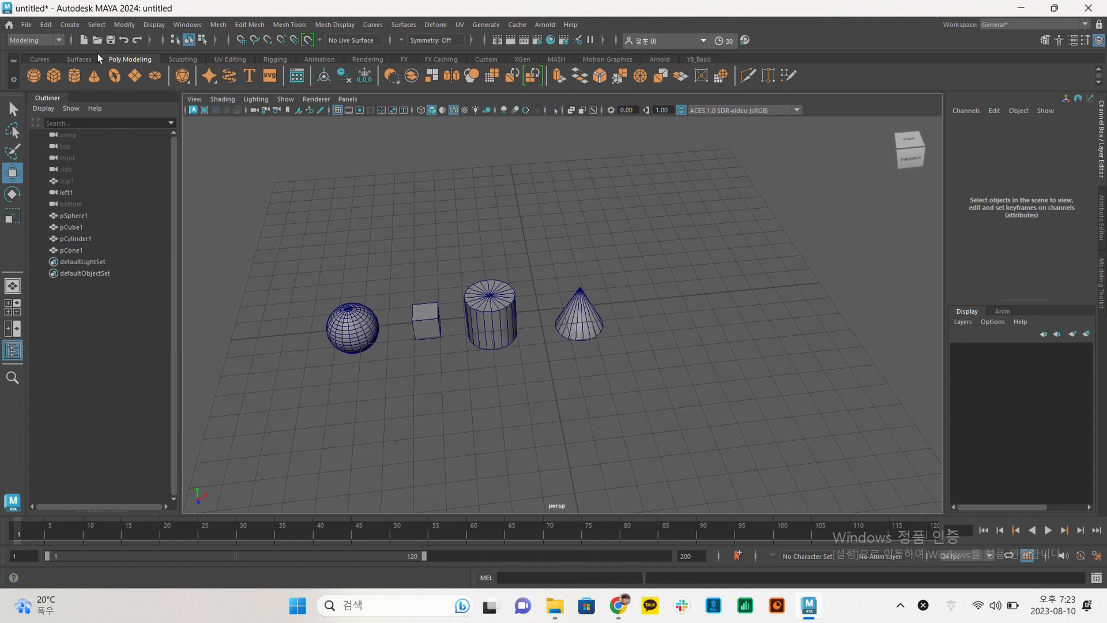
Create a polygon torus moved along X to about 8.1 and a polygon plane moved along X to about 11.9, and clear the selection.
{"action": "left_click", "coordinate": [113, 75]}
{"action": "left_click_drag", "start_coordinate": [646, 299], "coordinate": [834, 290]}
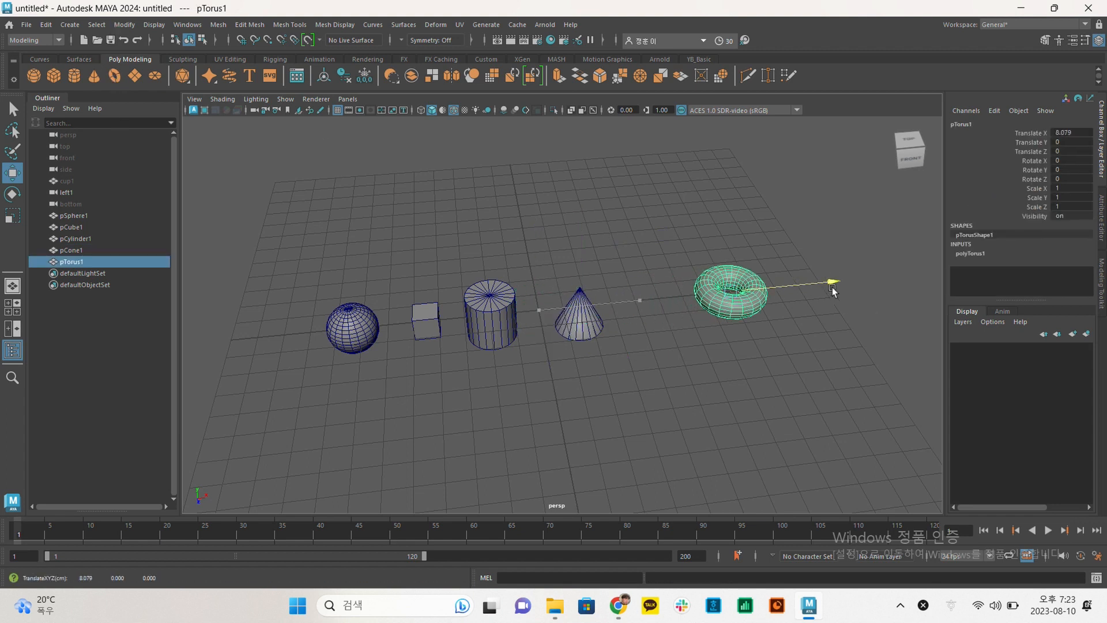
{"action": "left_click", "coordinate": [135, 75]}
{"action": "middle_click_drag", "start_coordinate": [785, 313], "coordinate": [527, 289], "text": "alt"}
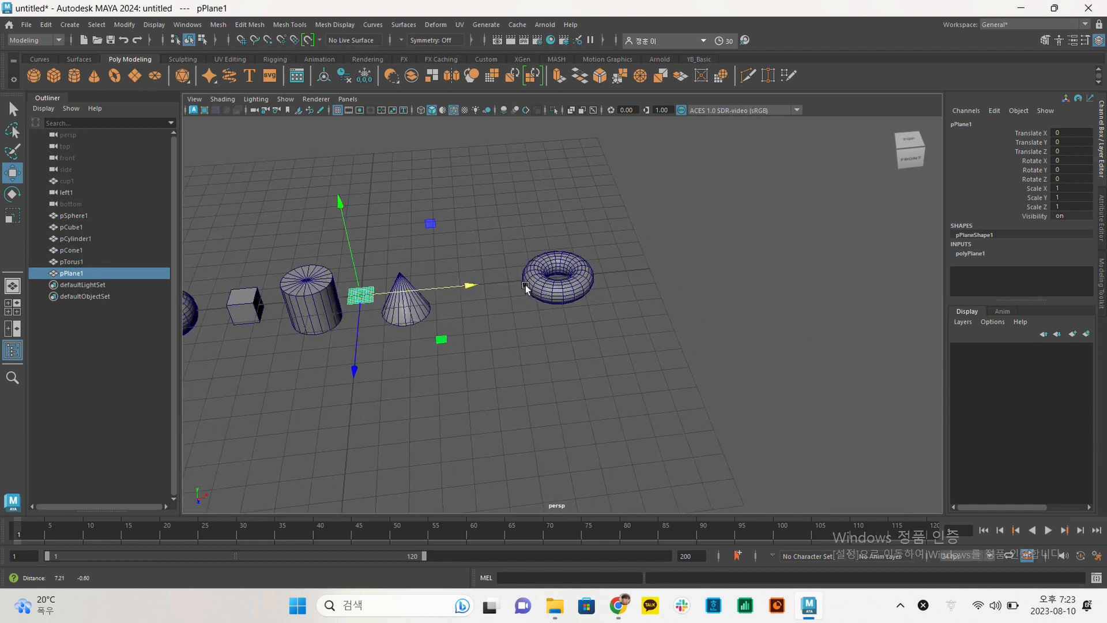
{"action": "left_click_drag", "start_coordinate": [467, 290], "coordinate": [747, 283]}
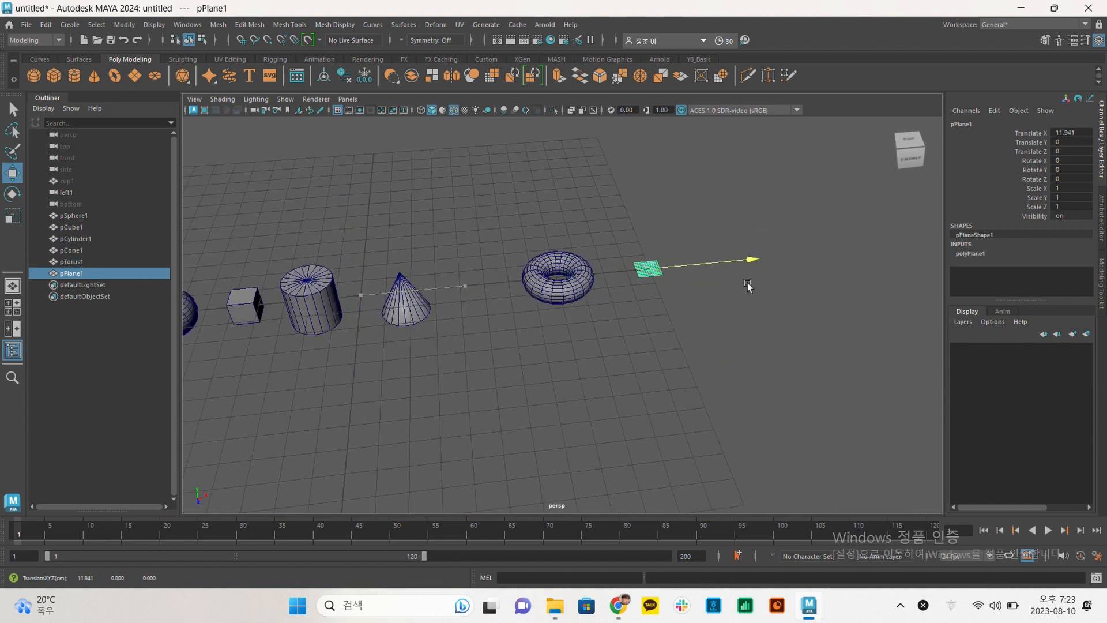
{"action": "left_click", "coordinate": [488, 271]}
Examine the row of polygon primitives up close and from several angles, dismissing the advertisement pop-up.
{"action": "left_click_drag", "start_coordinate": [487, 271], "coordinate": [565, 244], "text": "alt"}
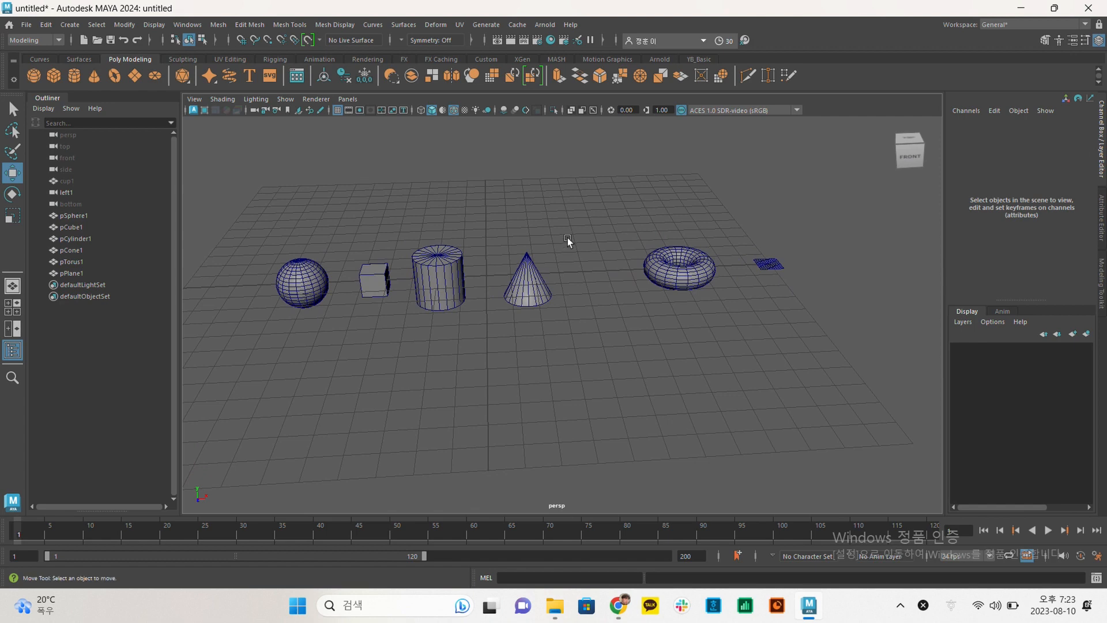
{"action": "middle_click_drag", "start_coordinate": [385, 315], "coordinate": [392, 314], "text": "alt"}
{"action": "right_click_drag", "start_coordinate": [433, 320], "coordinate": [548, 322], "text": "alt"}
{"action": "middle_click_drag", "start_coordinate": [406, 303], "coordinate": [617, 320], "text": "alt"}
{"action": "middle_click_drag", "start_coordinate": [494, 326], "coordinate": [477, 324], "text": "alt"}
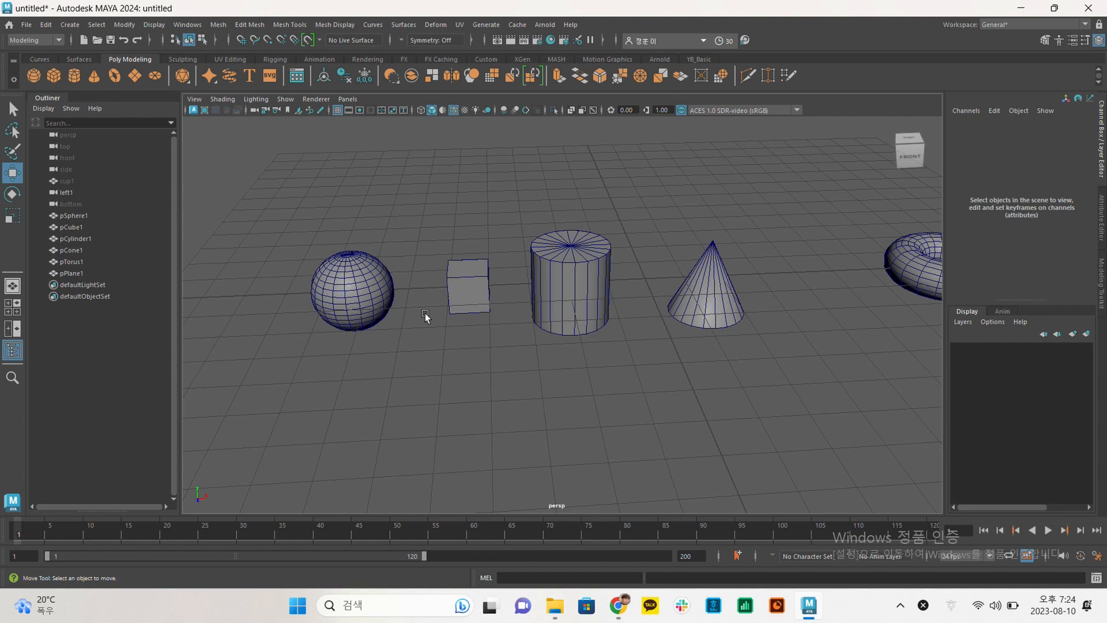
{"action": "middle_click_drag", "start_coordinate": [428, 317], "coordinate": [445, 242], "text": "alt"}
{"action": "scroll", "coordinate": [558, 247], "scroll_direction": "up", "scroll_amount": 7}
{"action": "middle_click_drag", "start_coordinate": [522, 235], "coordinate": [481, 335], "text": "alt"}
{"action": "left_click_drag", "start_coordinate": [528, 290], "coordinate": [535, 294], "text": "alt"}
{"action": "middle_click_drag", "start_coordinate": [535, 294], "coordinate": [452, 316], "text": "alt"}
{"action": "right_click_drag", "start_coordinate": [451, 316], "coordinate": [415, 302], "text": "alt"}
{"action": "middle_click_drag", "start_coordinate": [415, 302], "coordinate": [466, 257], "text": "alt"}
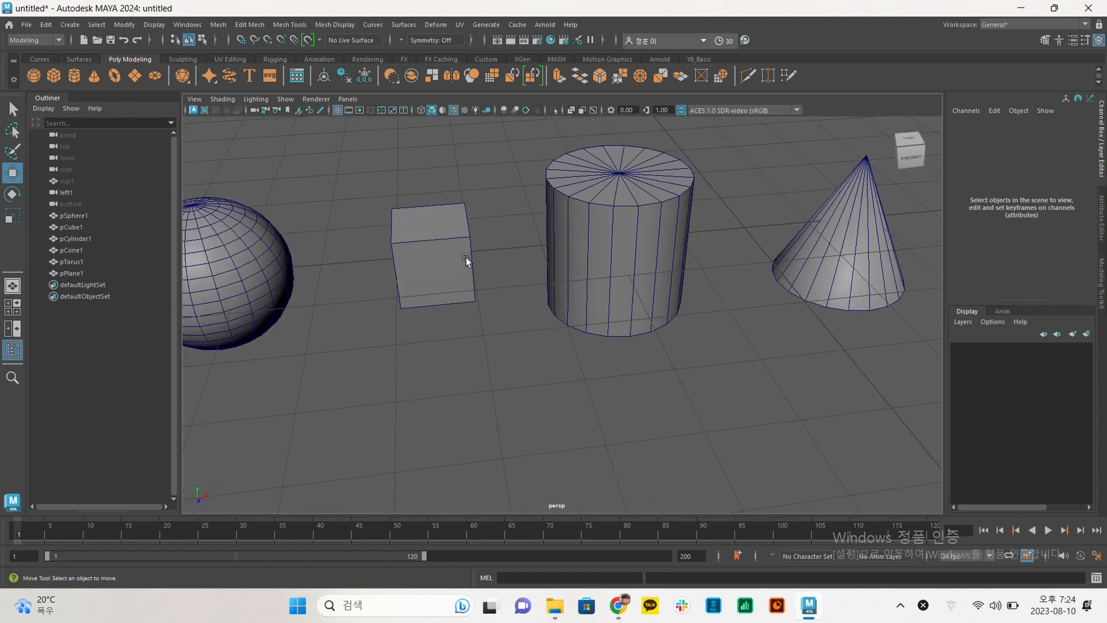
{"action": "right_click_drag", "start_coordinate": [828, 370], "coordinate": [639, 314], "text": "alt"}
{"action": "middle_click_drag", "start_coordinate": [639, 314], "coordinate": [575, 306], "text": "alt"}
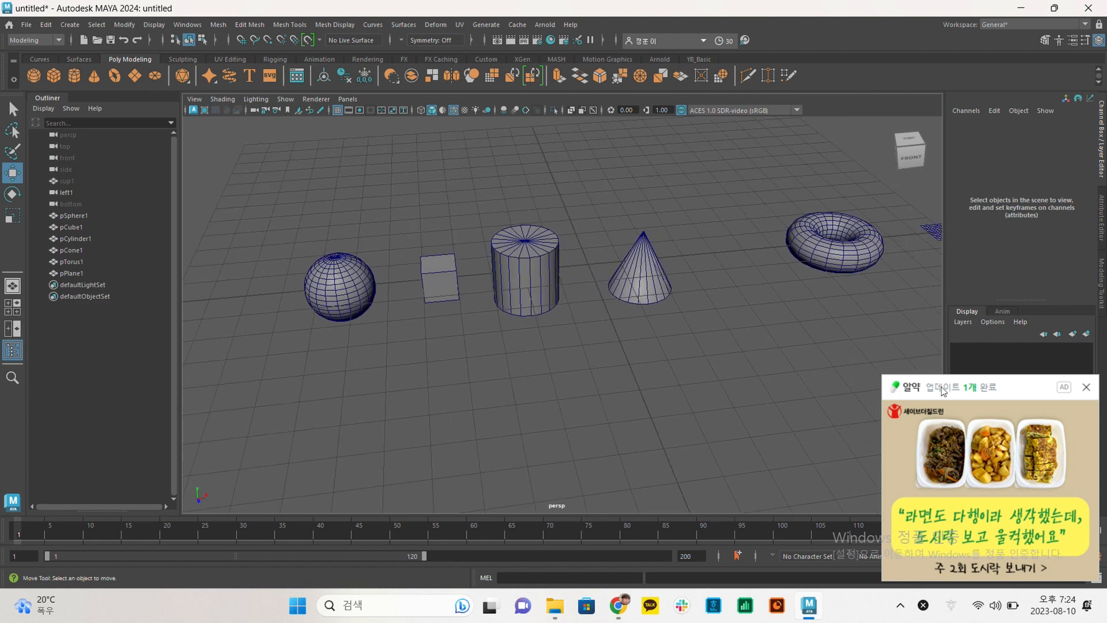
{"action": "left_click", "coordinate": [1086, 388]}
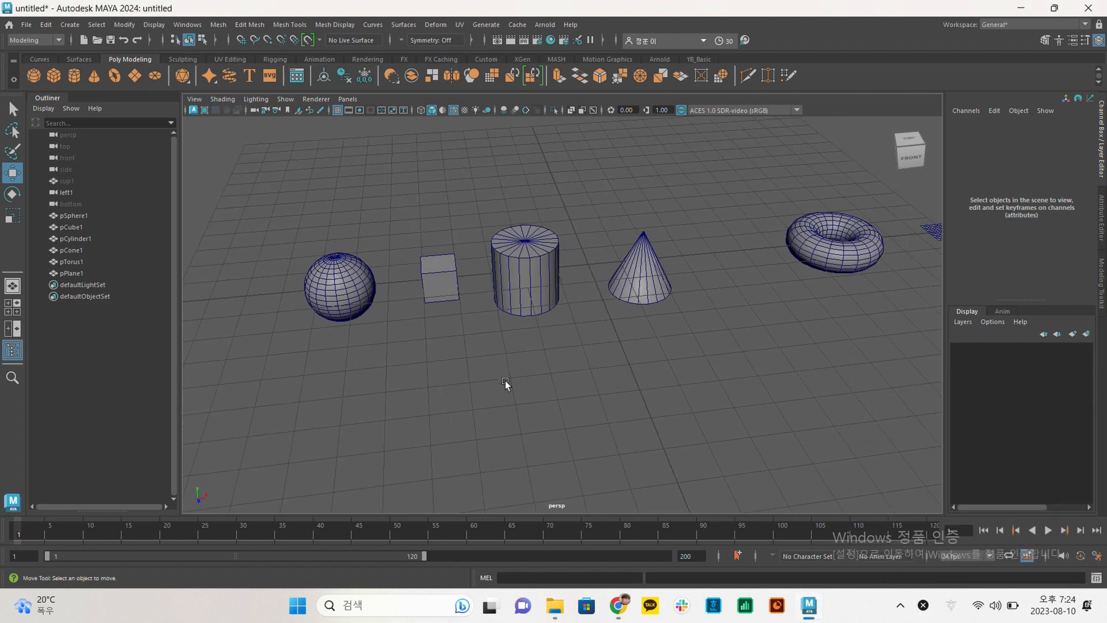
{"action": "right_click_drag", "start_coordinate": [507, 356], "coordinate": [683, 378], "text": "alt"}
{"action": "middle_click_drag", "start_coordinate": [431, 361], "coordinate": [489, 356], "text": "alt"}
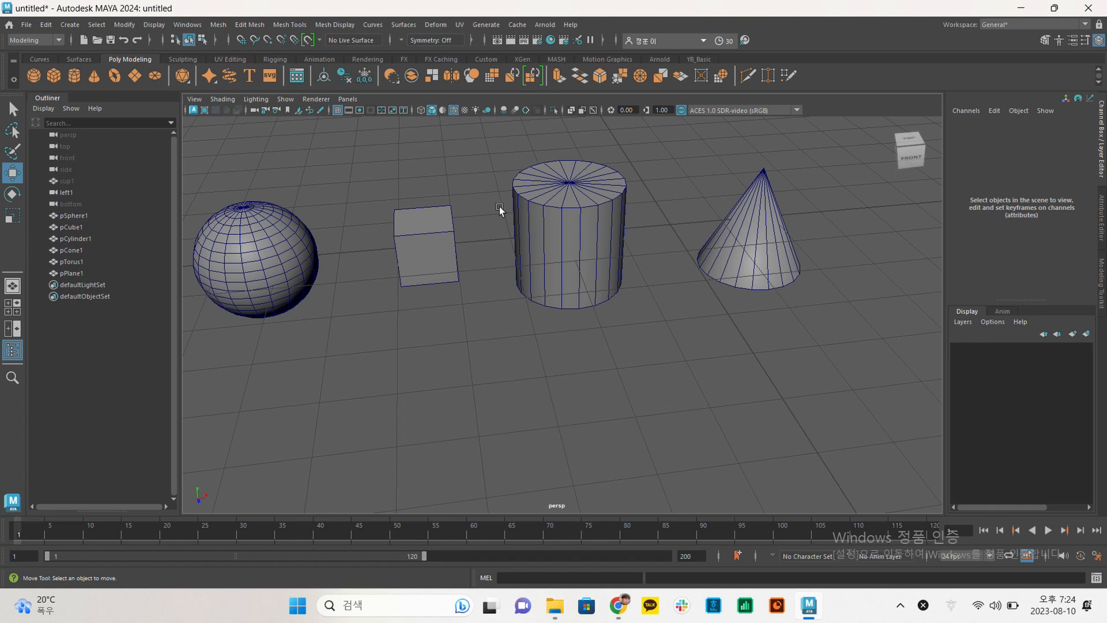
{"action": "middle_click_drag", "start_coordinate": [543, 185], "coordinate": [625, 188], "text": "alt"}
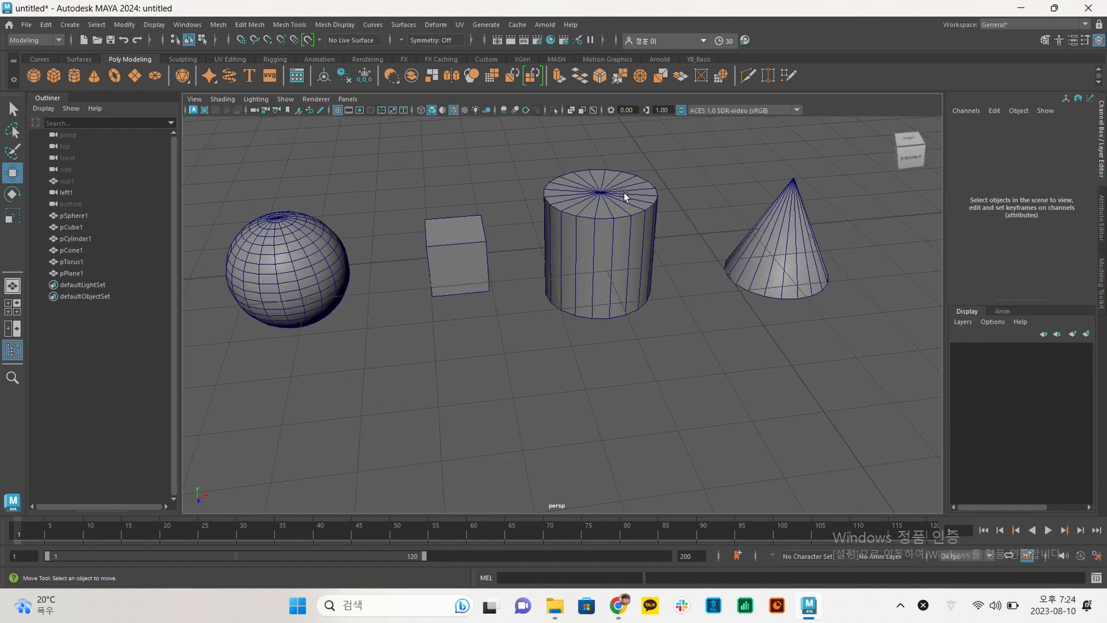
{"action": "mouse_move", "coordinate": [577, 164]}
{"action": "right_mouse_down", "text": "alt"}
{"action": "mouse_move", "coordinate": [794, 207]}
{"action": "mouse_move", "coordinate": [580, 160]}
{"action": "right_mouse_up", "text": "alt"}
{"action": "middle_click_drag", "start_coordinate": [577, 165], "coordinate": [607, 181], "text": "alt"}
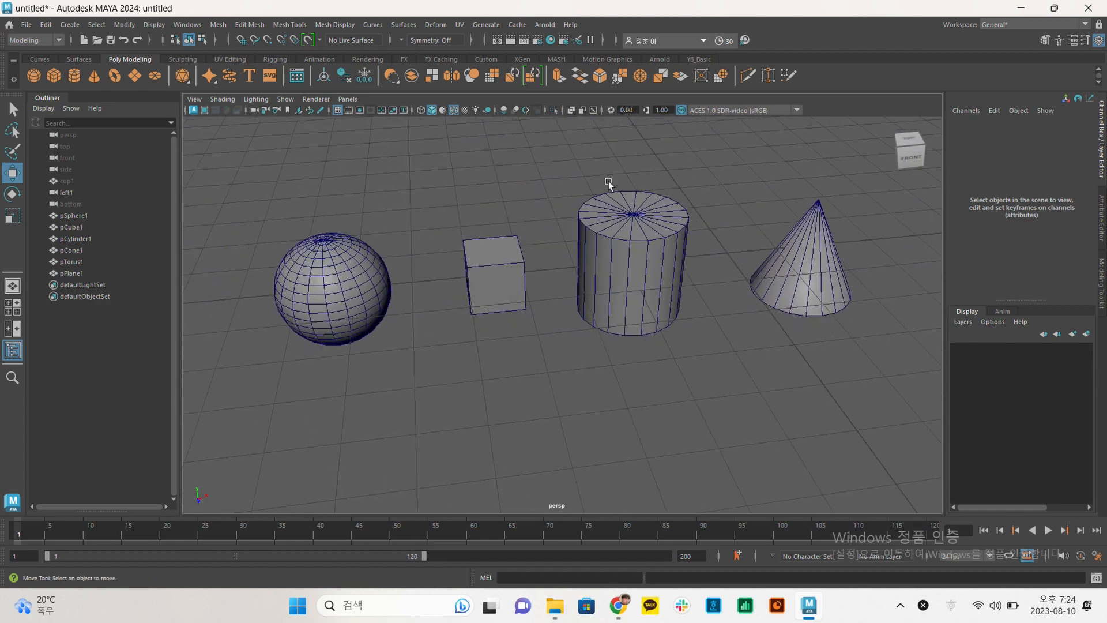
{"action": "left_click_drag", "start_coordinate": [563, 191], "coordinate": [524, 201], "text": "alt"}
{"action": "right_click_drag", "start_coordinate": [759, 252], "coordinate": [566, 232], "text": "alt"}
{"action": "middle_click_drag", "start_coordinate": [657, 227], "coordinate": [628, 227], "text": "alt"}
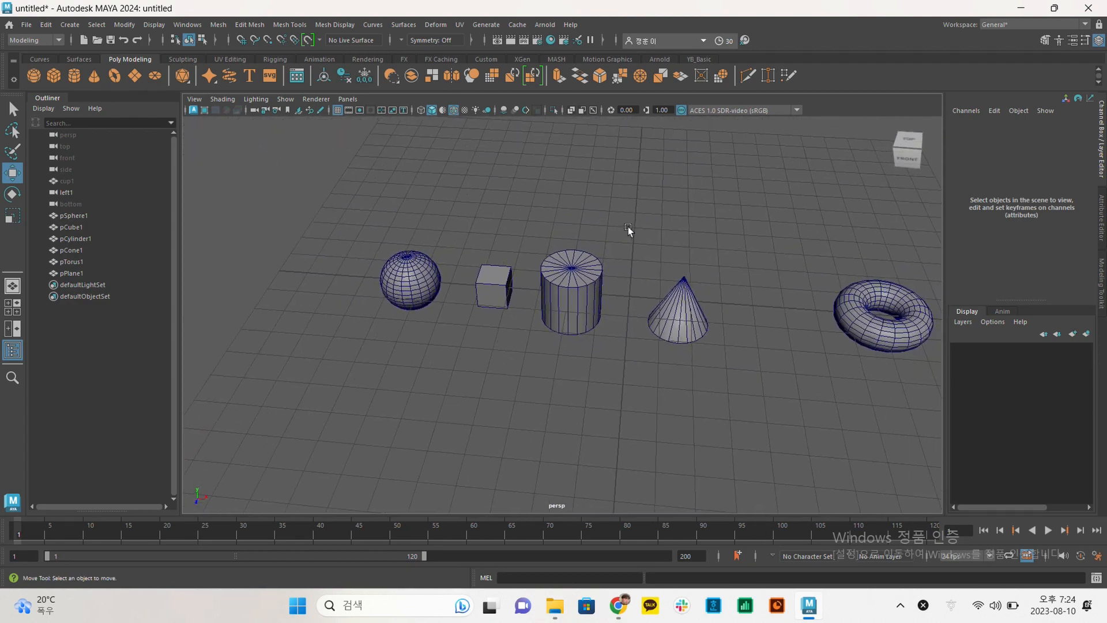
Select the cube, frame it in the perspective view, and inspect it from different angles.
{"action": "left_click", "coordinate": [502, 284]}
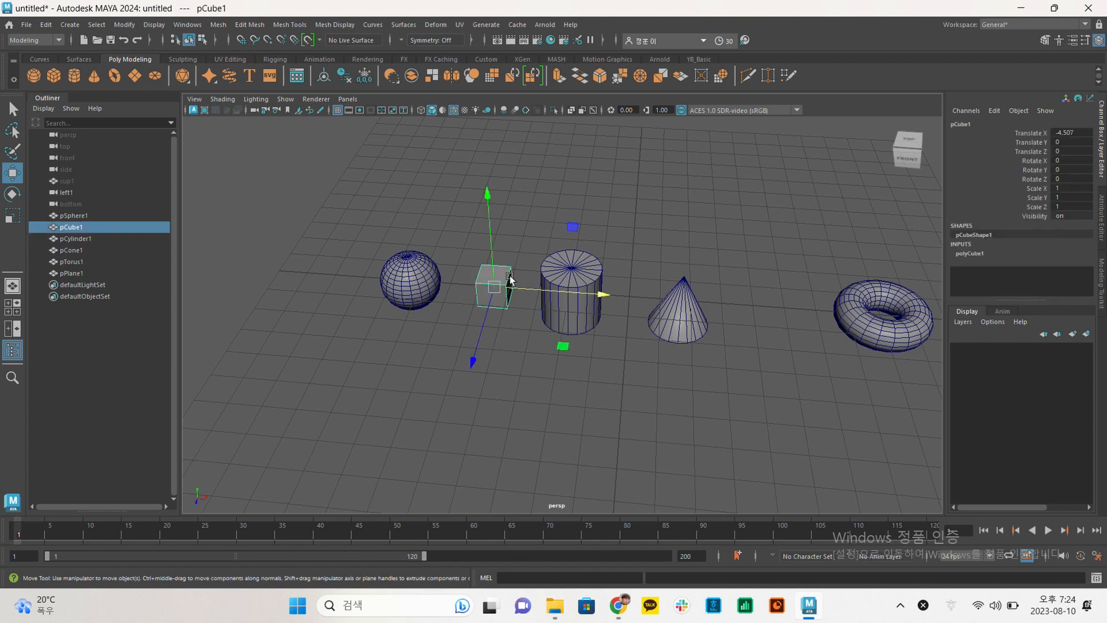
{"action": "key", "text": "f"}
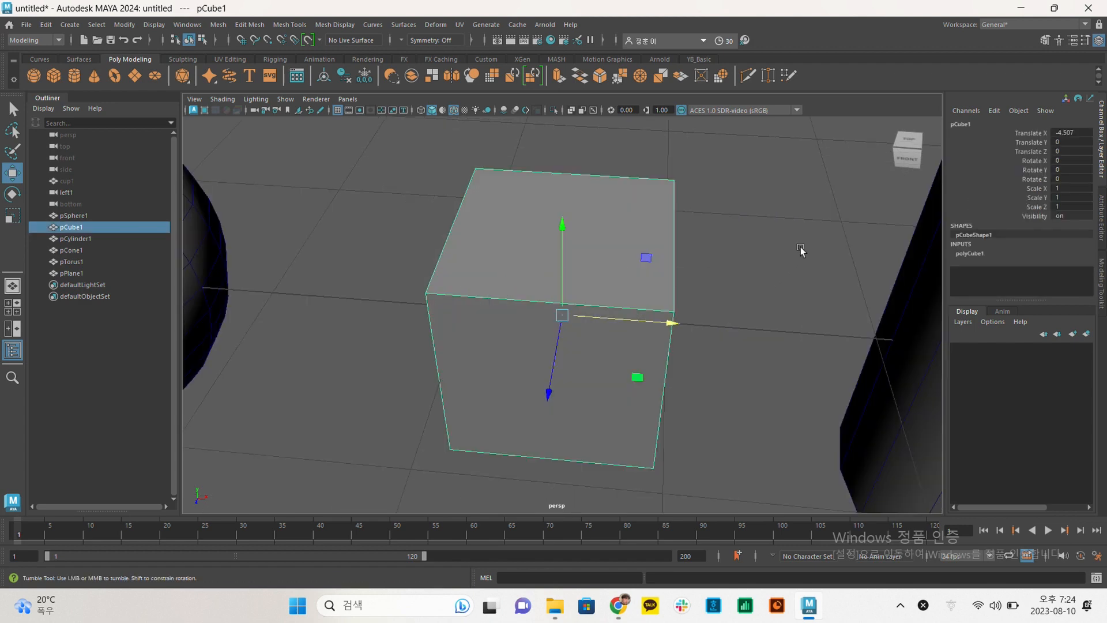
{"action": "left_click_drag", "start_coordinate": [800, 249], "coordinate": [821, 229], "text": "alt"}
{"action": "left_click_drag", "start_coordinate": [745, 244], "coordinate": [696, 234], "text": "alt"}
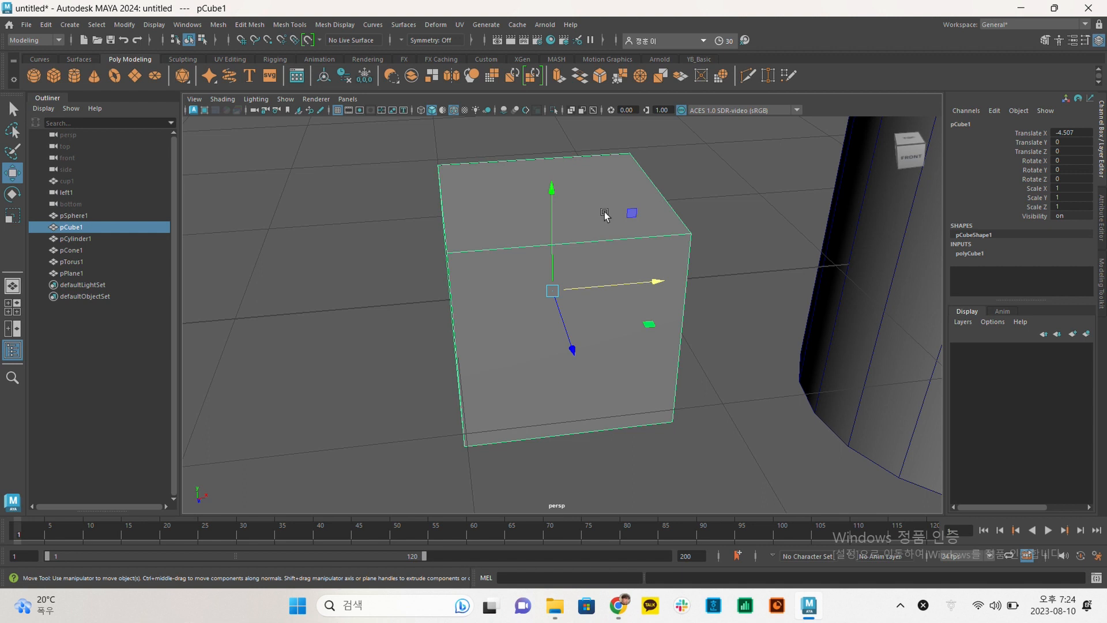
Turn on vertex selection for the cube, switch to object selection, and return to component selection.
{"action": "key", "text": "F9"}
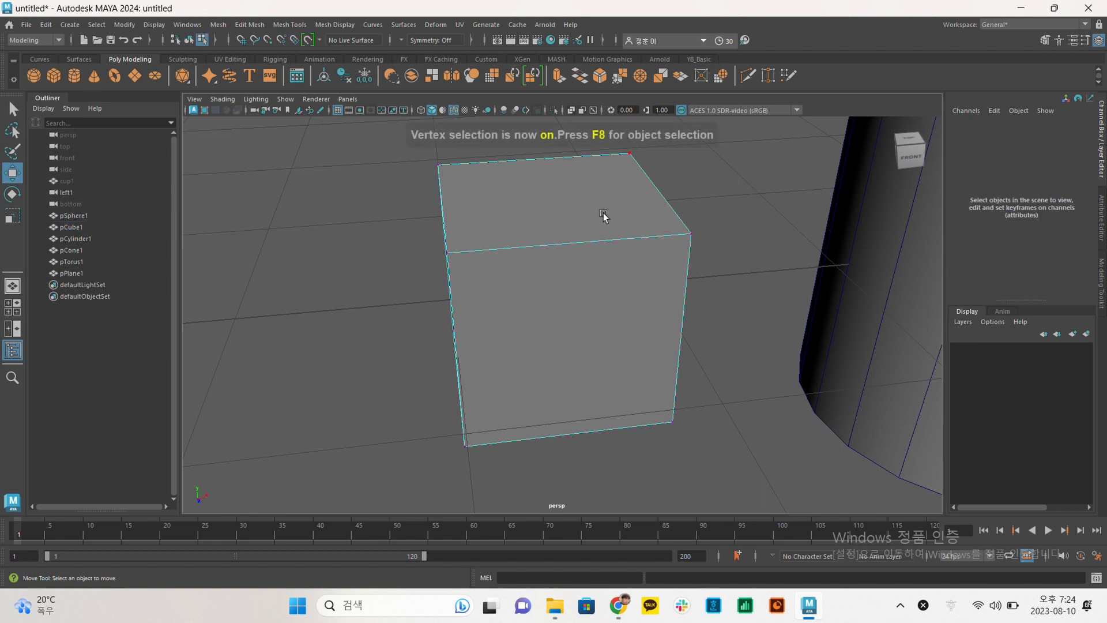
{"action": "key", "text": "F8"}
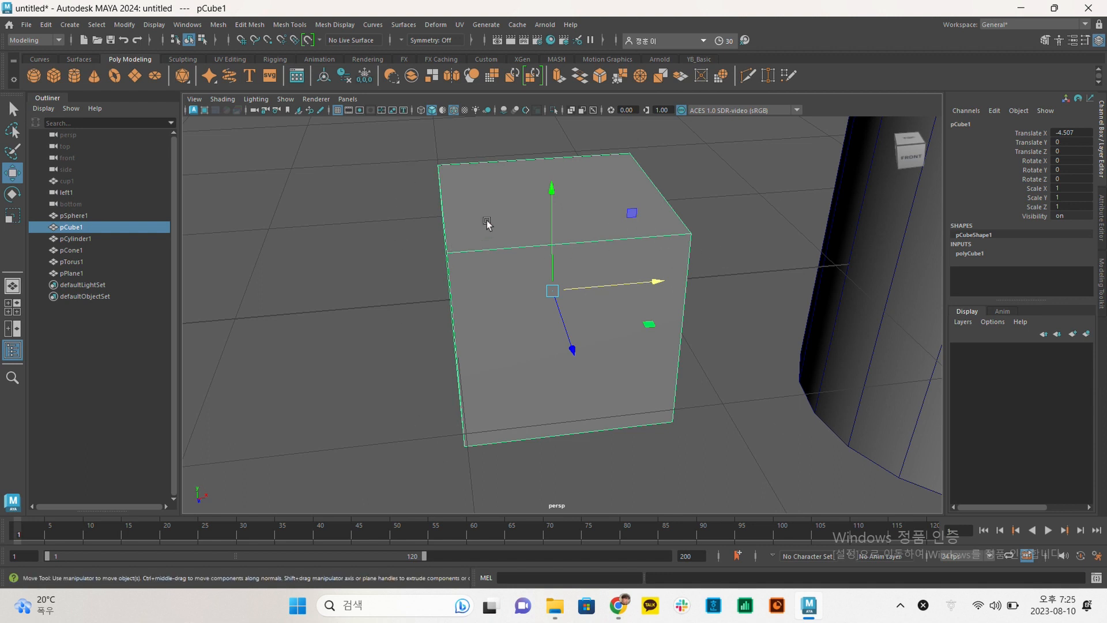
{"action": "key", "text": "F8"}
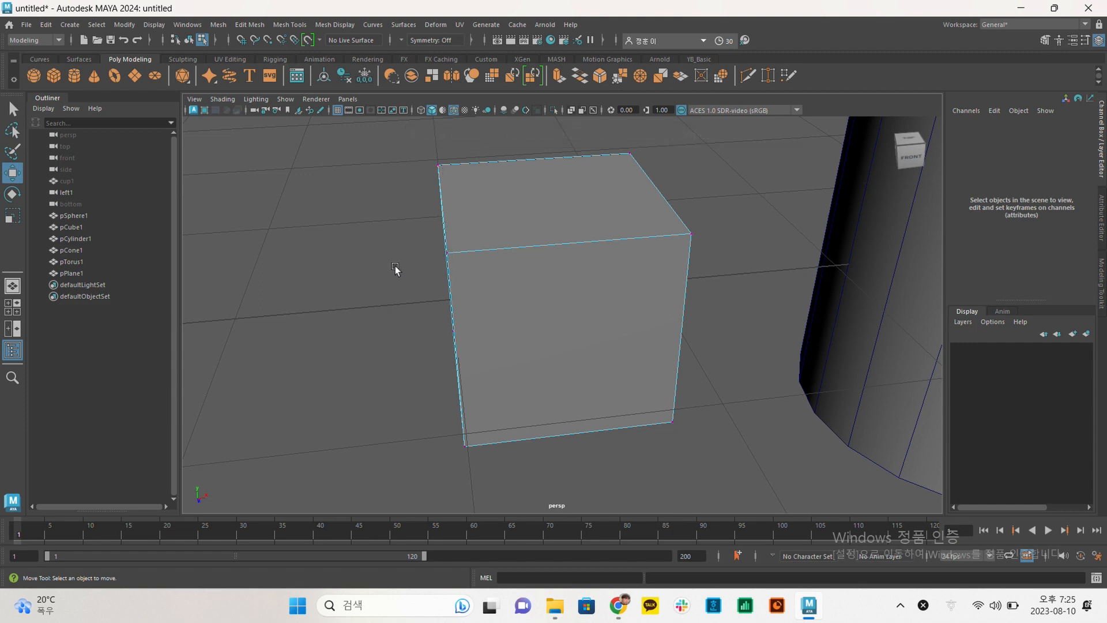
Marquee-select all of the cube's vertices, reselect only one side's vertices, and extend the marquee selection over the remaining corners.
{"action": "left_click_drag", "start_coordinate": [364, 267], "coordinate": [396, 275], "text": "alt"}
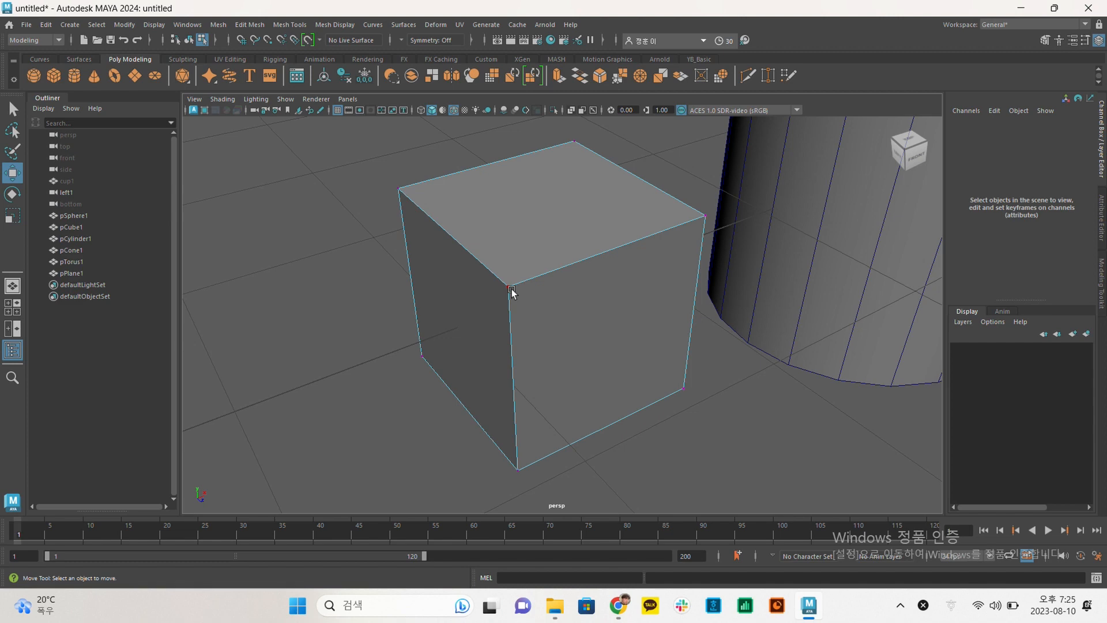
{"action": "left_click_drag", "start_coordinate": [351, 149], "coordinate": [771, 455]}
{"action": "left_click_drag", "start_coordinate": [719, 410], "coordinate": [672, 321], "text": "alt"}
{"action": "left_click_drag", "start_coordinate": [404, 124], "coordinate": [517, 385]}
{"action": "middle_click_drag", "start_coordinate": [562, 349], "coordinate": [470, 400], "text": "alt"}
{"action": "left_click_drag", "start_coordinate": [488, 134], "coordinate": [767, 555], "text": "shift"}
Switch the cube to edge selection and marquee-select all of its edges.
{"action": "left_click_drag", "start_coordinate": [609, 420], "coordinate": [640, 381], "text": "alt"}
{"action": "right_click_drag", "start_coordinate": [498, 239], "coordinate": [498, 208]}
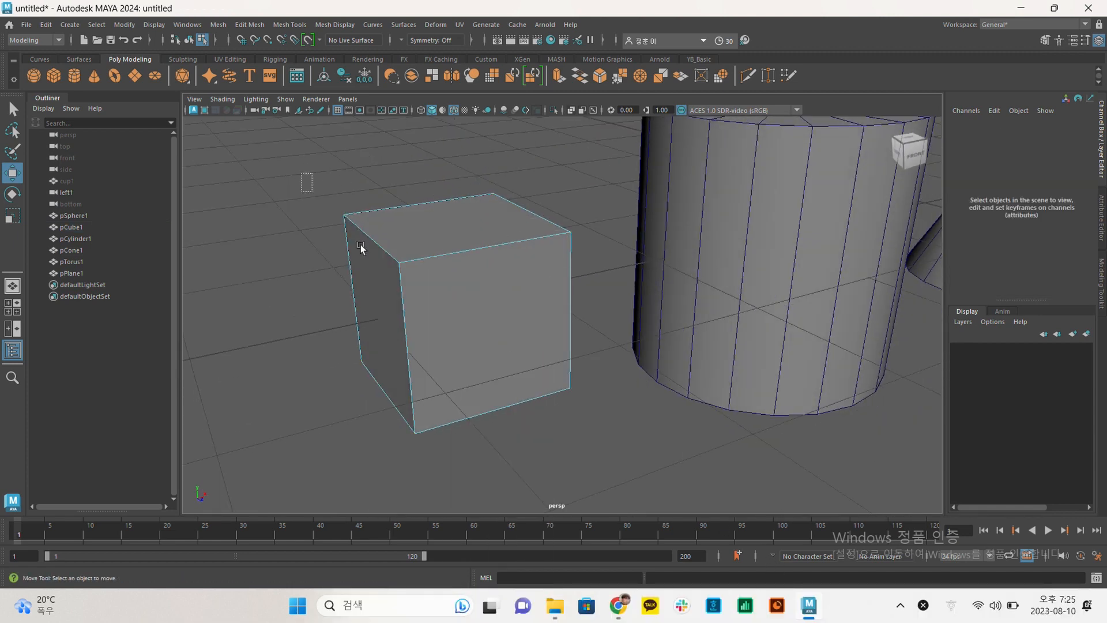
{"action": "left_click_drag", "start_coordinate": [301, 179], "coordinate": [648, 507]}
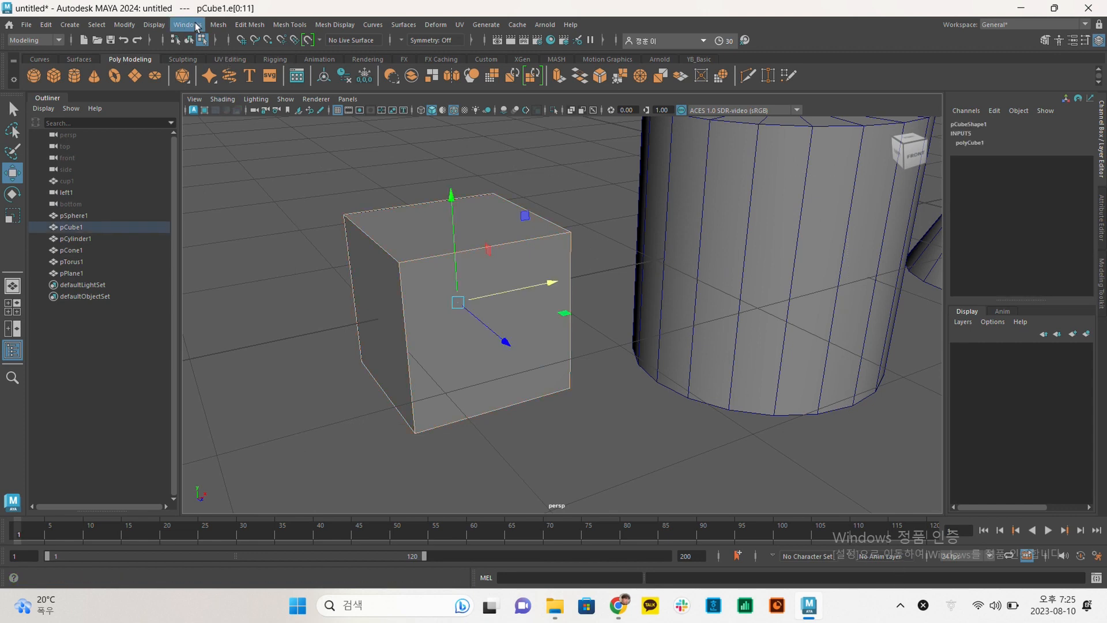
Turn on the Poly Count heads-up display in the viewport.
{"action": "left_click", "coordinate": [197, 26]}
{"action": "mouse_move", "coordinate": [165, 29]}
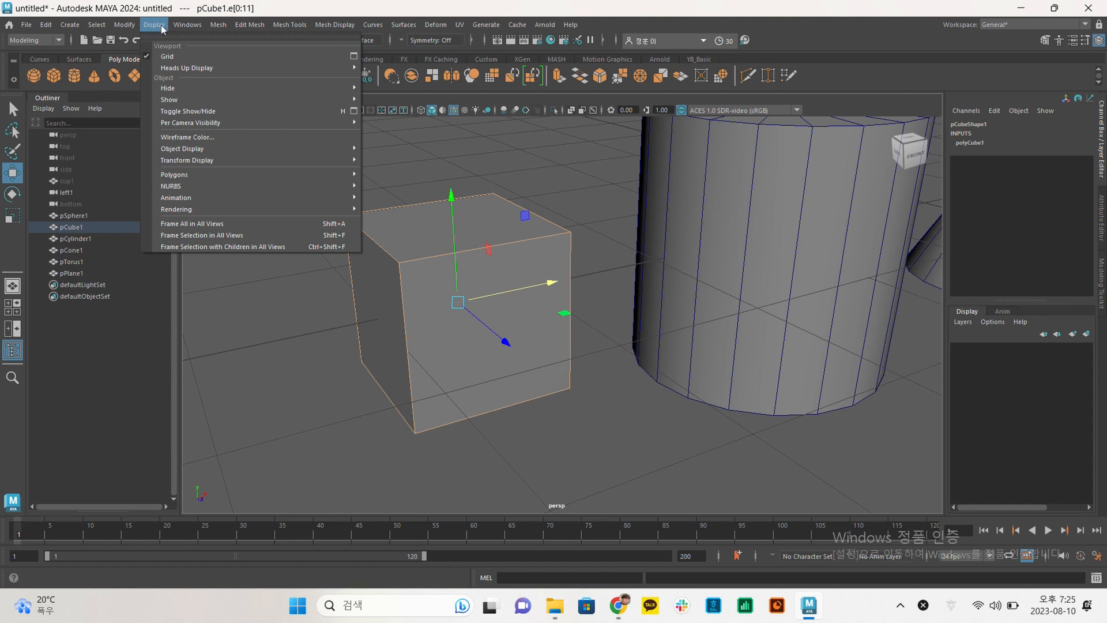
{"action": "mouse_move", "coordinate": [188, 67]}
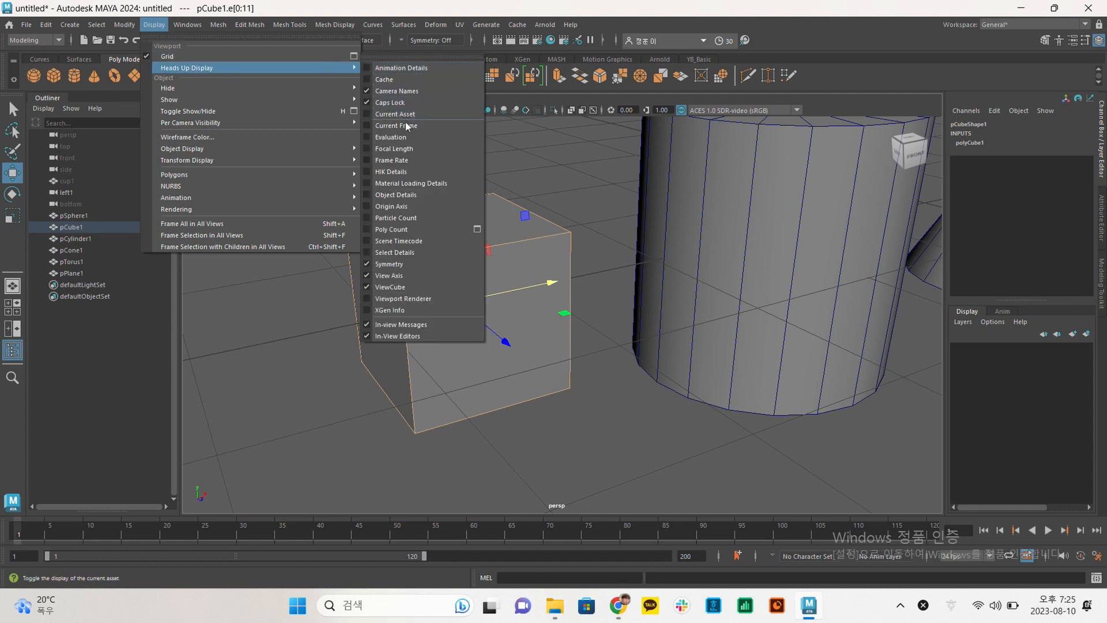
{"action": "left_click", "coordinate": [404, 230]}
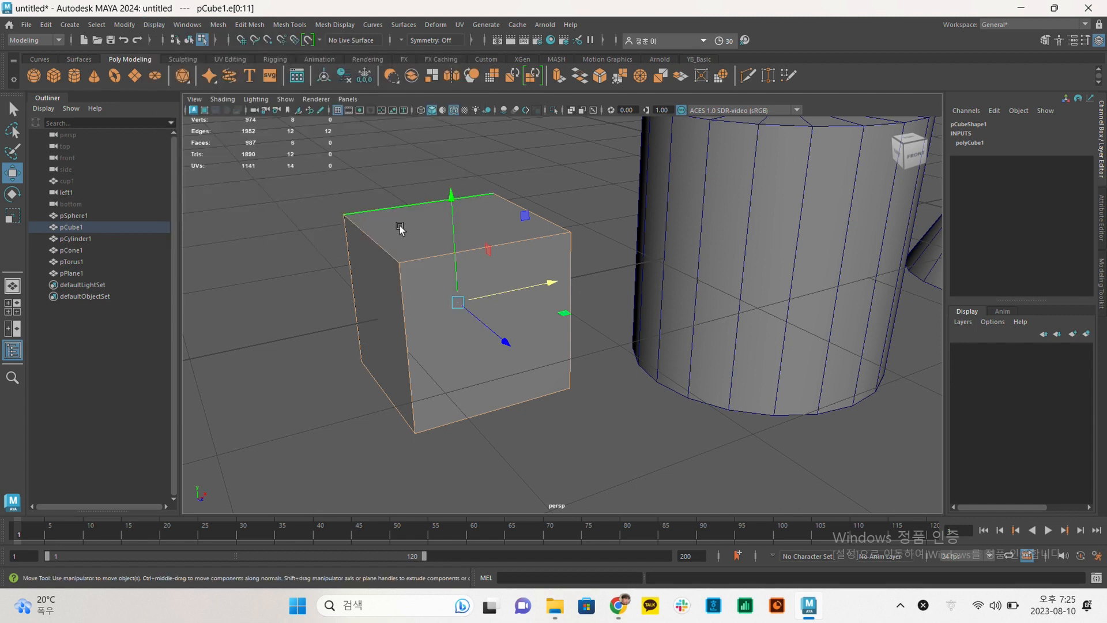
Tear off the Display and Heads Up Display option lists as floating windows, check the Poly Count entry, and close both windows.
{"action": "left_click", "coordinate": [154, 24]}
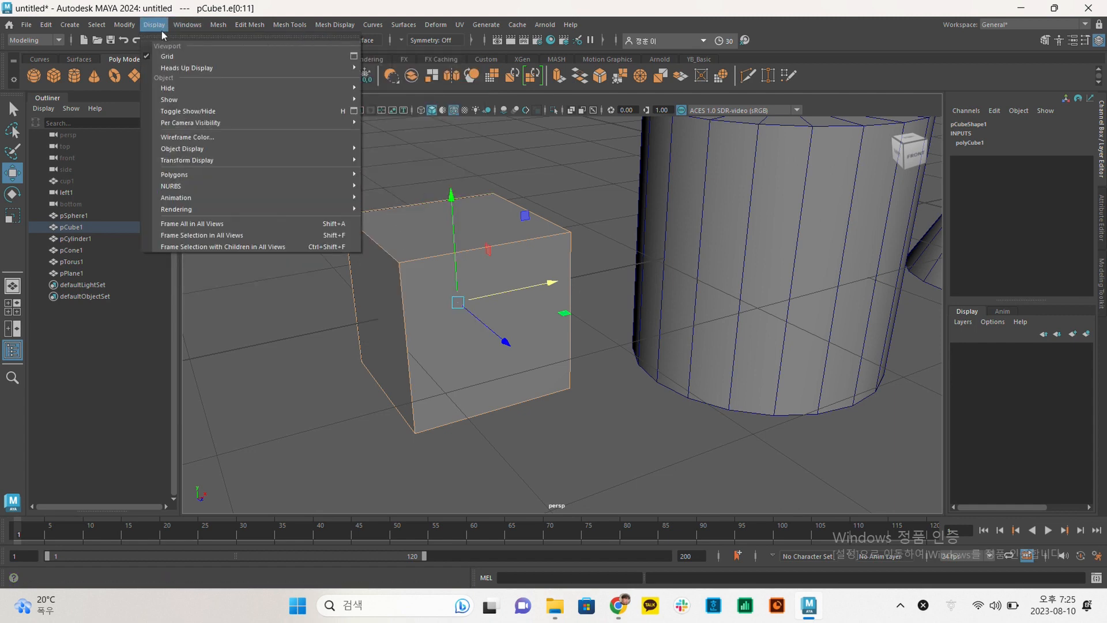
{"action": "left_click", "coordinate": [165, 35]}
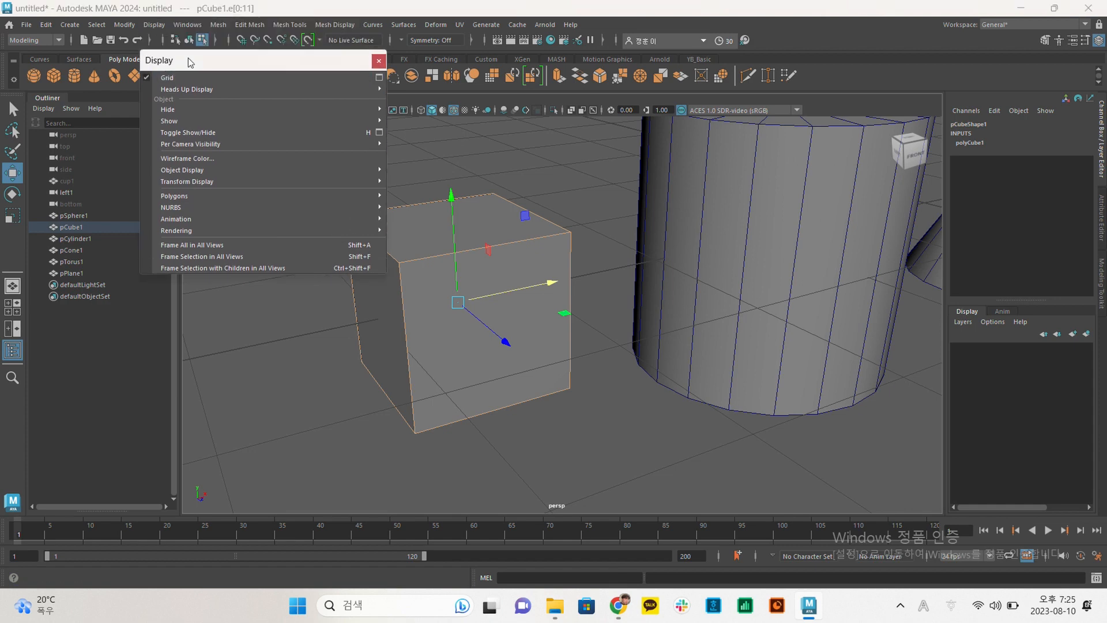
{"action": "left_click_drag", "start_coordinate": [186, 55], "coordinate": [190, 143]}
{"action": "mouse_move", "coordinate": [195, 172]}
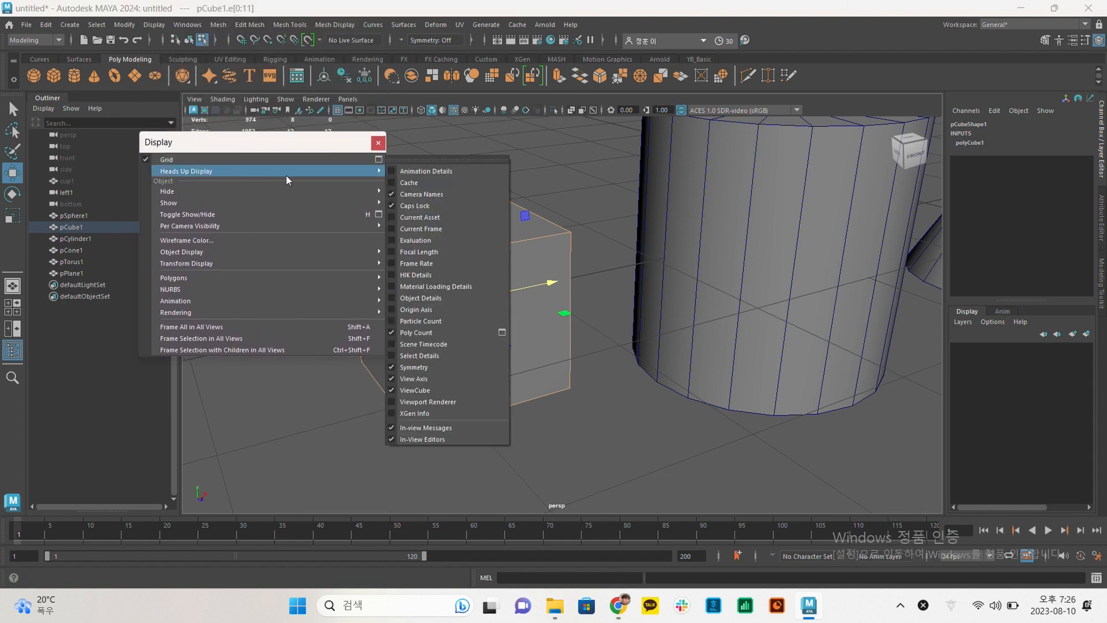
{"action": "left_click", "coordinate": [423, 160]}
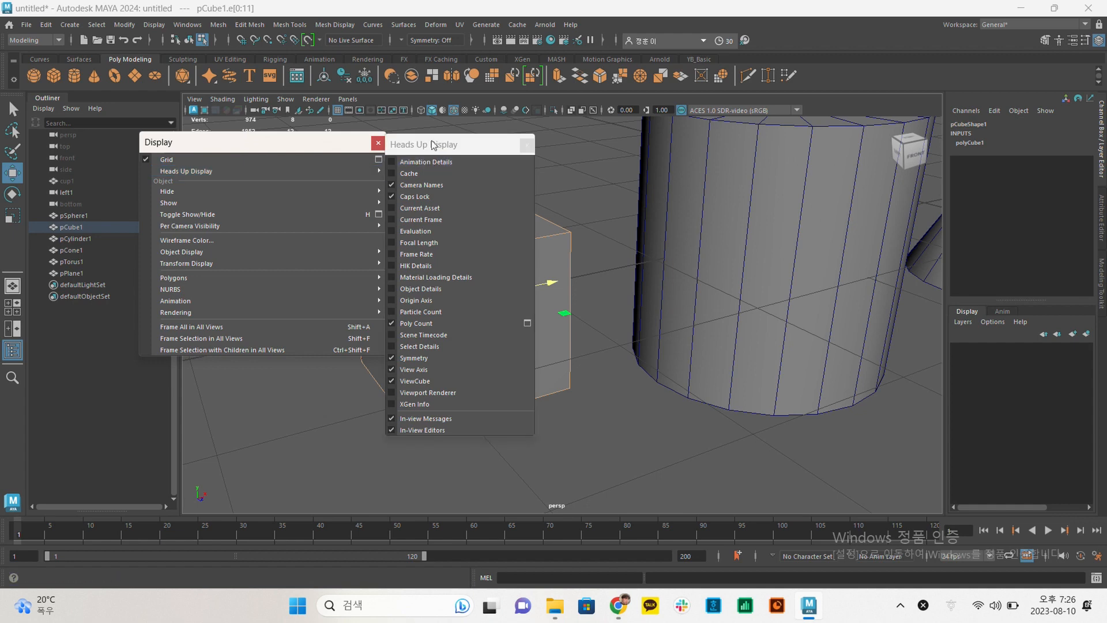
{"action": "left_click_drag", "start_coordinate": [433, 146], "coordinate": [450, 151]}
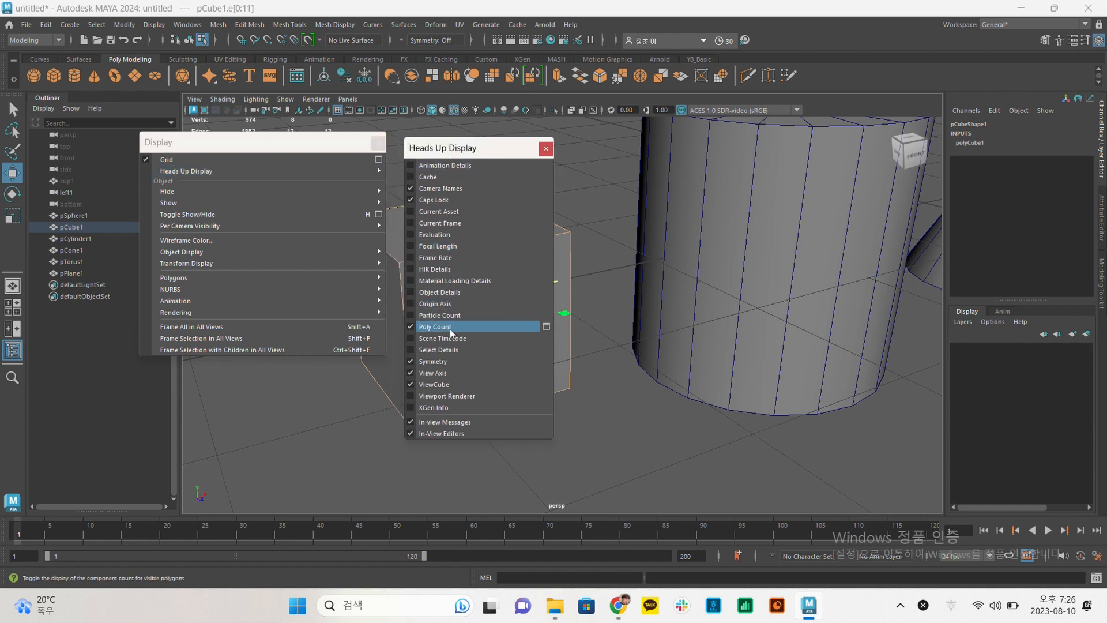
{"action": "left_click", "coordinate": [546, 151]}
{"action": "left_click", "coordinate": [378, 142]}
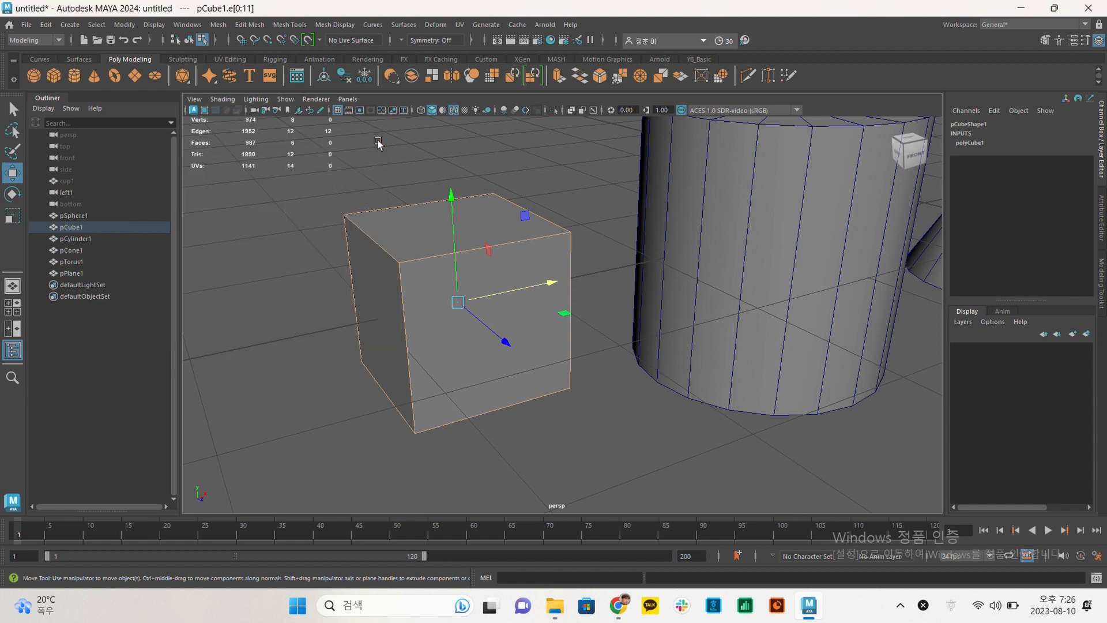
Clear the edge selection and check the Poly Count entry among the heads-up display options.
{"action": "left_click", "coordinate": [396, 144]}
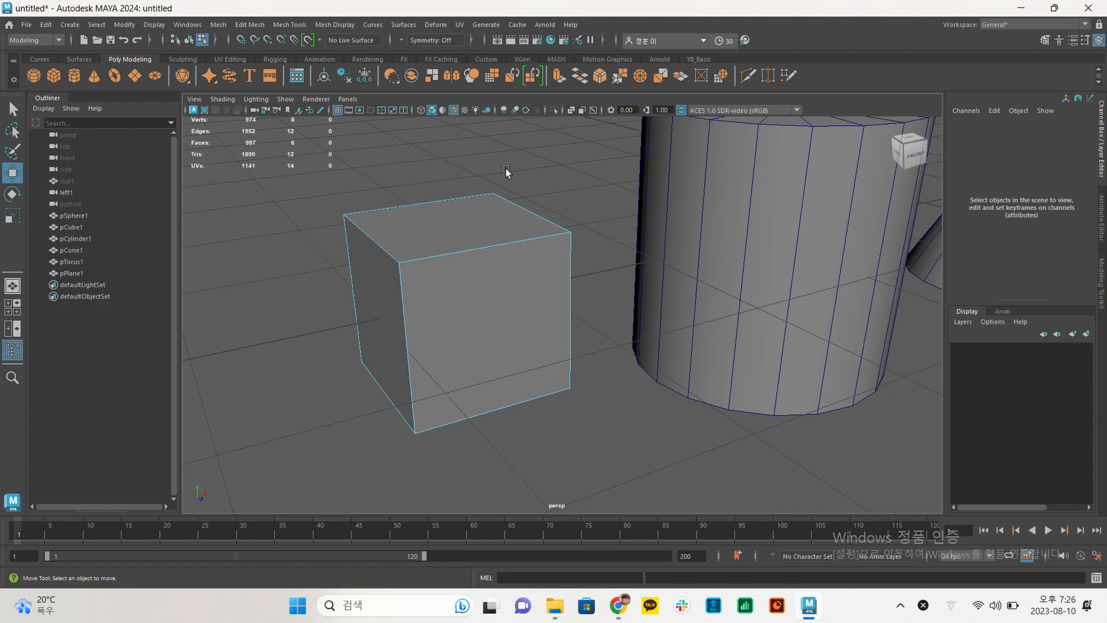
{"action": "scroll", "coordinate": [452, 185], "scroll_direction": "down", "scroll_amount": 5}
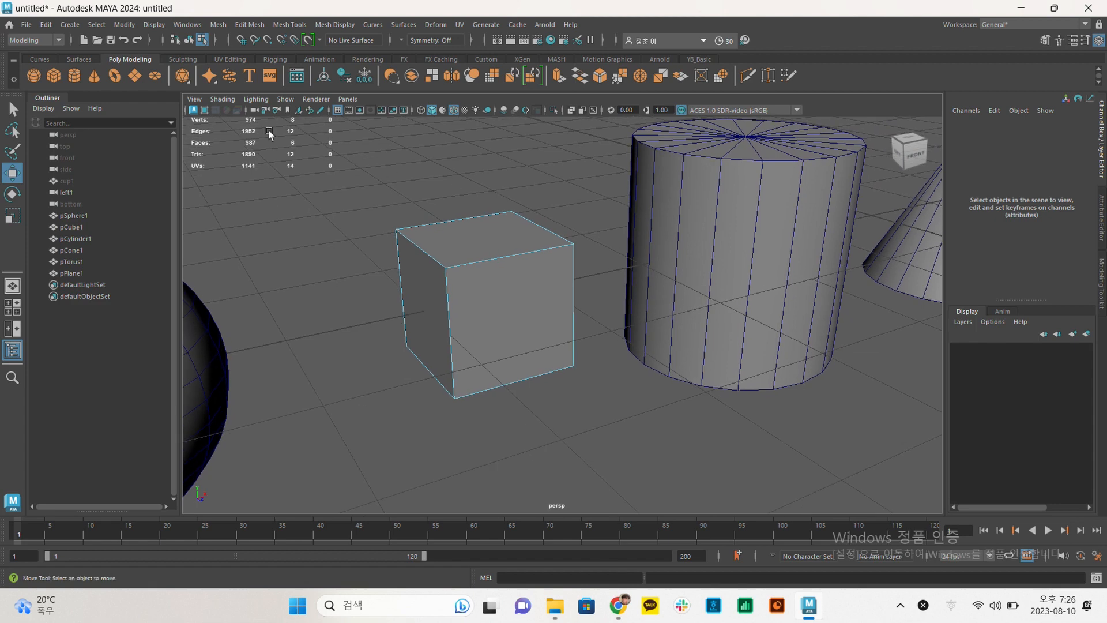
{"action": "left_click", "coordinate": [154, 25]}
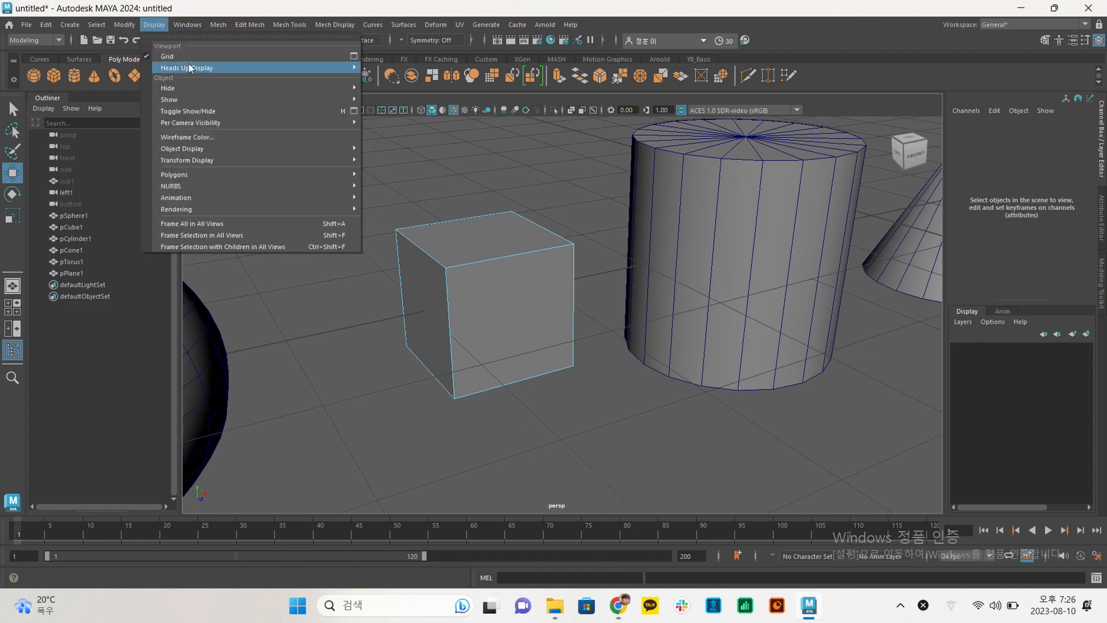
{"action": "mouse_move", "coordinate": [189, 68]}
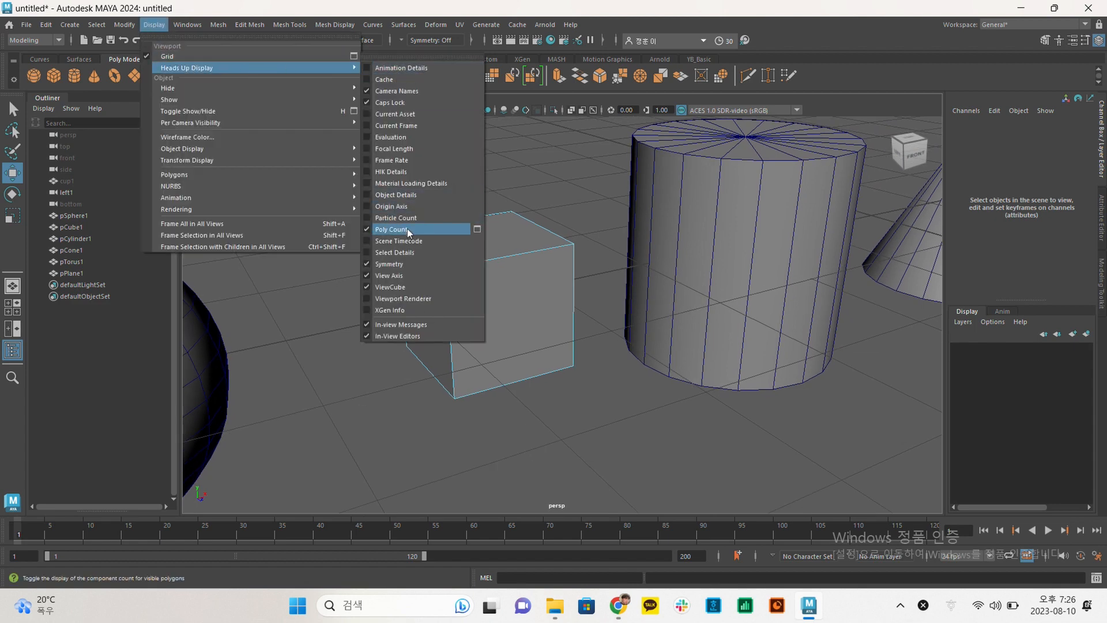
{"action": "left_click", "coordinate": [282, 364]}
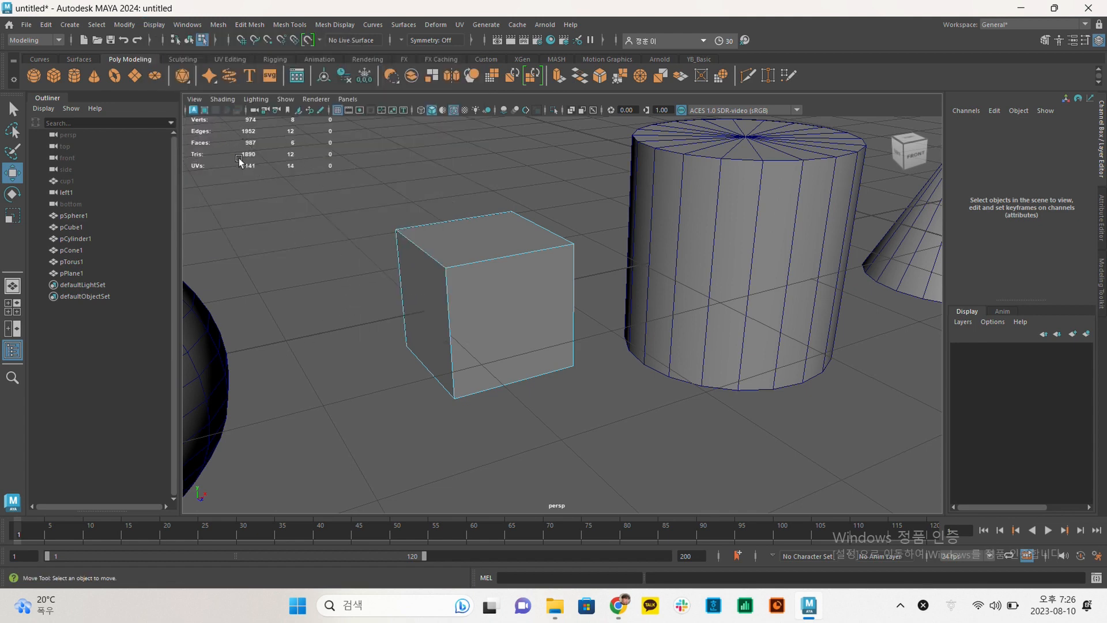
Return the cube to object selection and clear the selection to compare its Poly Count readings.
{"action": "left_click", "coordinate": [475, 227]}
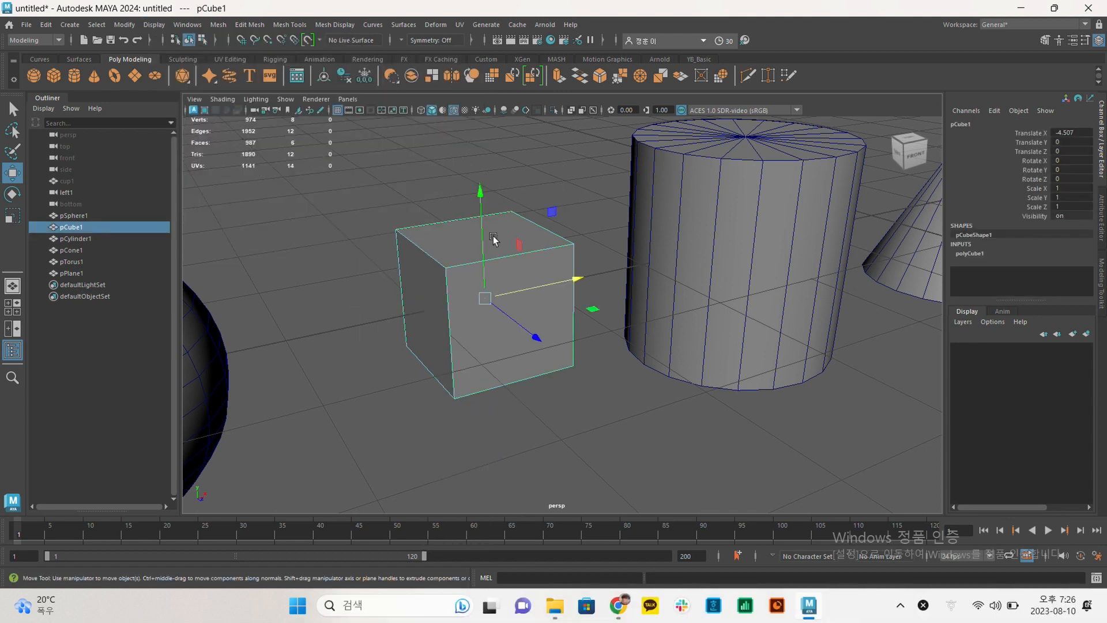
{"action": "key", "text": "1"}
{"action": "left_click_drag", "start_coordinate": [271, 158], "coordinate": [531, 161], "text": "alt"}
{"action": "left_click", "coordinate": [531, 160]}
{"action": "right_click_drag", "start_coordinate": [688, 220], "coordinate": [294, 197], "text": "alt"}
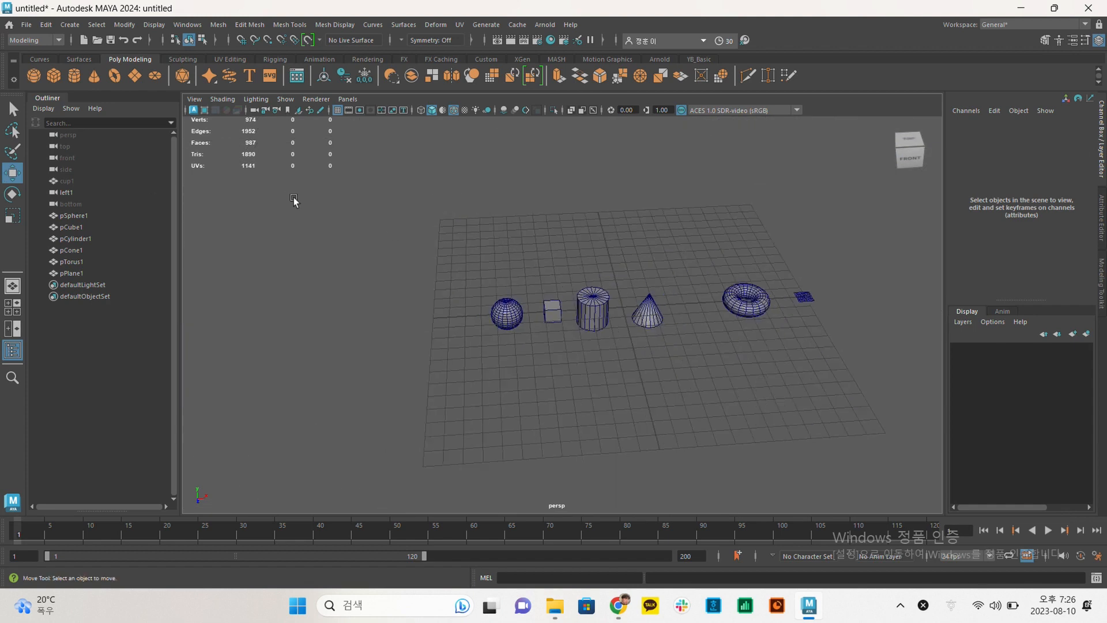
Marquee-select all six primitives to check their combined Poly Count, and clear the selection.
{"action": "left_click_drag", "start_coordinate": [294, 197], "coordinate": [798, 433]}
{"action": "right_click_drag", "start_coordinate": [337, 332], "coordinate": [564, 366], "text": "alt"}
{"action": "left_click", "coordinate": [452, 277]}
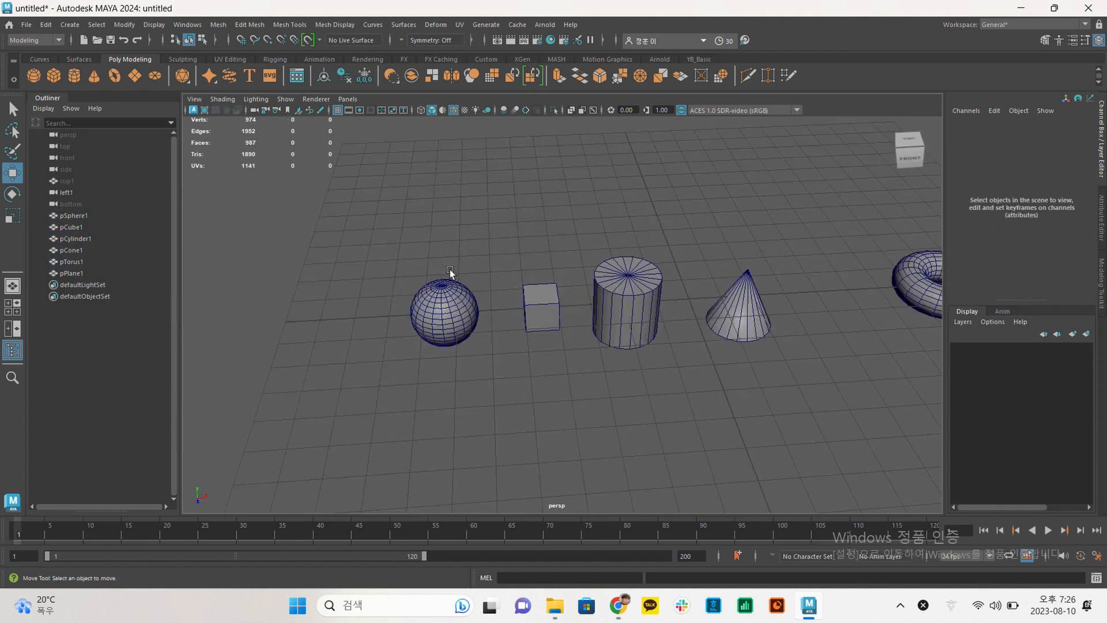
{"action": "middle_click_drag", "start_coordinate": [499, 346], "coordinate": [376, 344], "text": "alt"}
{"action": "left_click_drag", "start_coordinate": [230, 223], "coordinate": [1103, 387]}
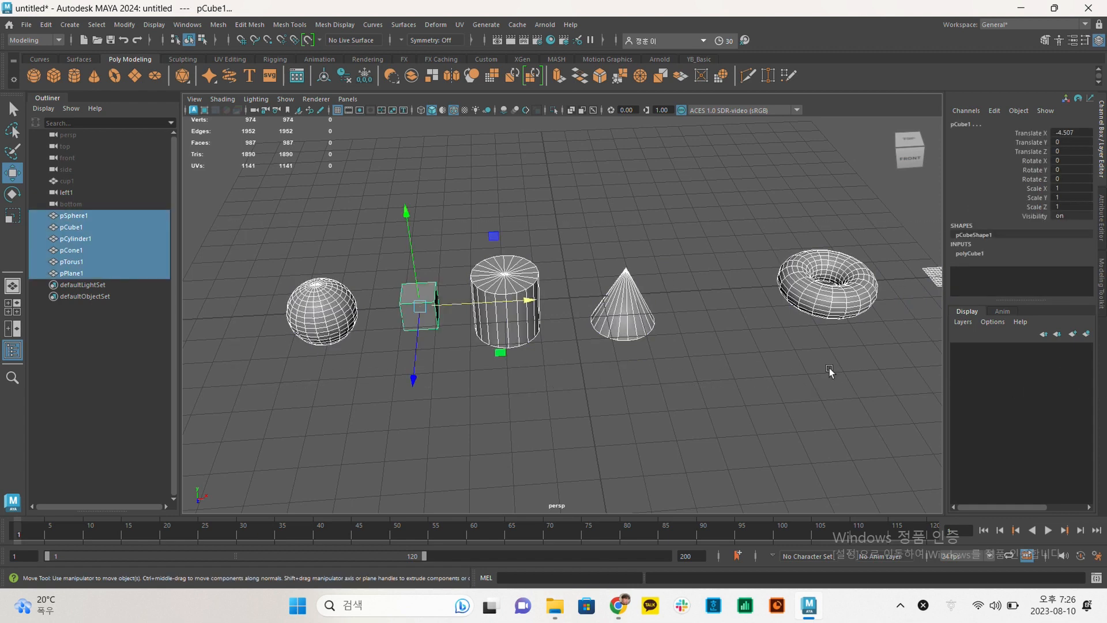
{"action": "left_click", "coordinate": [462, 185]}
Select only the cube and examine its vertex, edge, face and triangle counts against its shape.
{"action": "scroll", "coordinate": [467, 184], "scroll_direction": "up", "scroll_amount": 5}
{"action": "scroll", "coordinate": [469, 185], "scroll_direction": "down", "scroll_amount": 3}
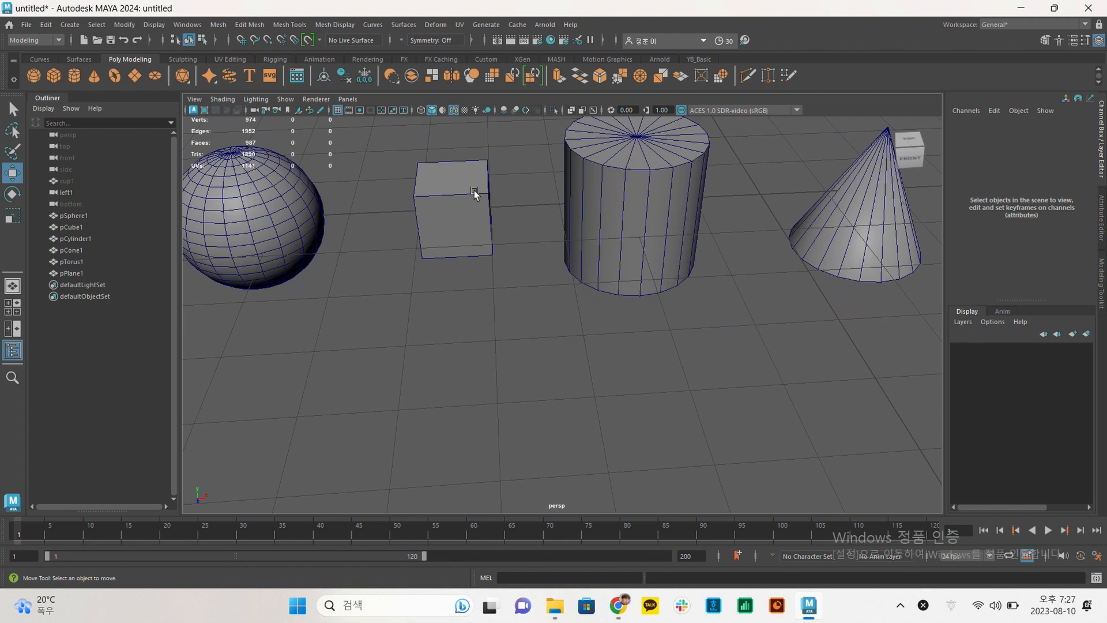
{"action": "left_click", "coordinate": [474, 194]}
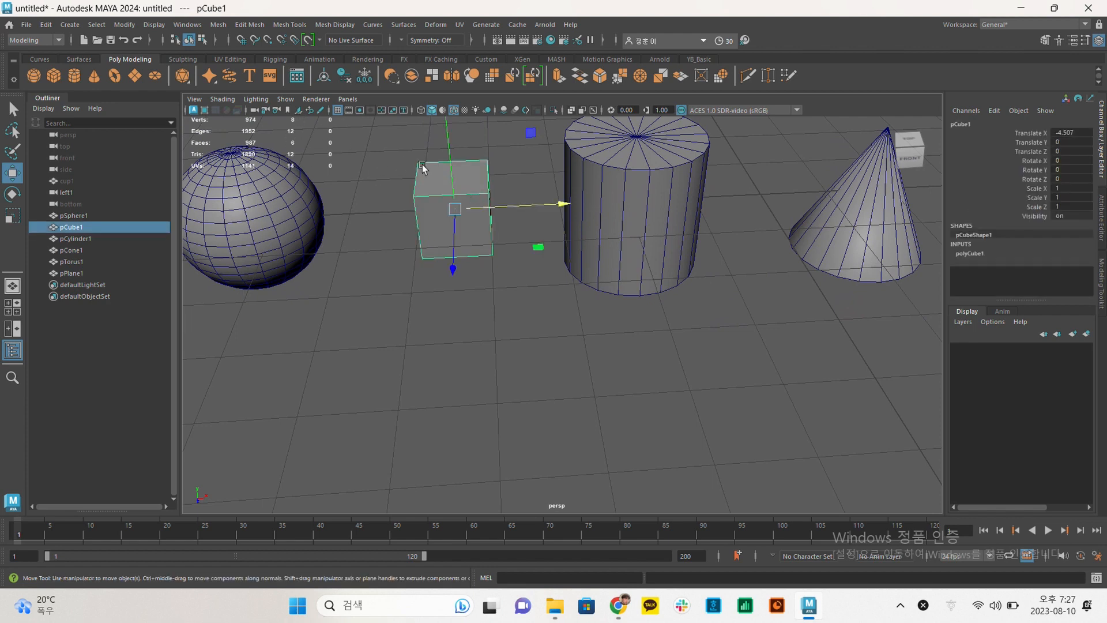
{"action": "left_click_drag", "start_coordinate": [456, 224], "coordinate": [496, 214], "text": "alt"}
{"action": "middle_click_drag", "start_coordinate": [443, 233], "coordinate": [474, 239], "text": "alt"}
{"action": "right_click_drag", "start_coordinate": [474, 238], "coordinate": [560, 239], "text": "alt"}
{"action": "middle_click_drag", "start_coordinate": [508, 232], "coordinate": [603, 287], "text": "alt"}
{"action": "right_click_drag", "start_coordinate": [579, 274], "coordinate": [635, 261], "text": "alt"}
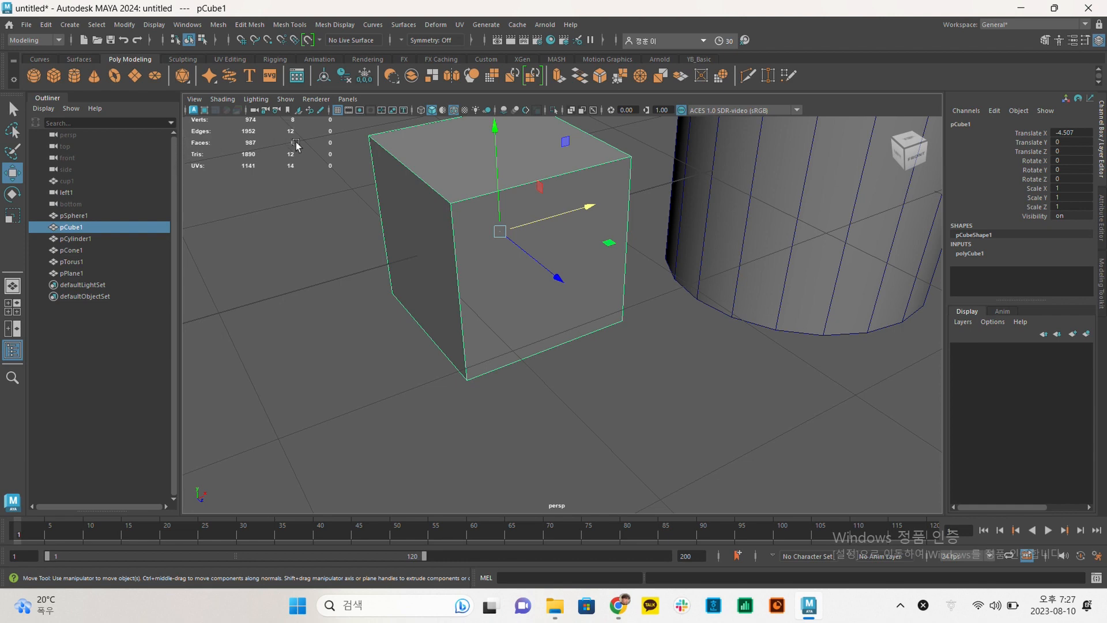
{"action": "middle_click_drag", "start_coordinate": [559, 252], "coordinate": [609, 315], "text": "alt"}
{"action": "left_click_drag", "start_coordinate": [576, 341], "coordinate": [540, 354], "text": "alt"}
{"action": "right_click_drag", "start_coordinate": [664, 334], "coordinate": [469, 301], "text": "alt"}
{"action": "left_click_drag", "start_coordinate": [470, 301], "coordinate": [497, 280], "text": "alt"}
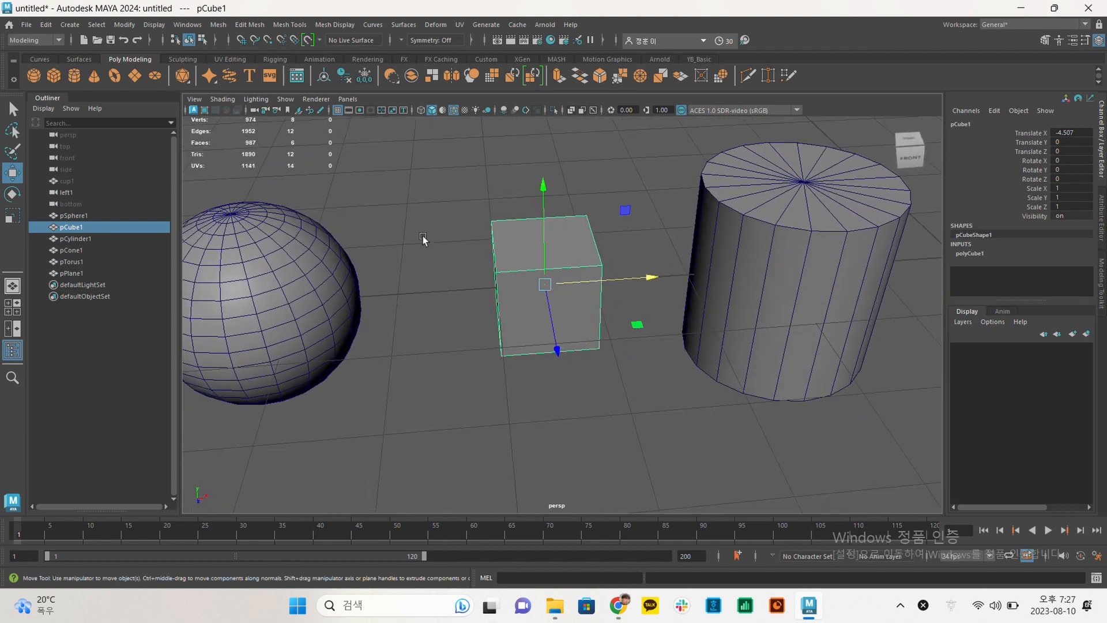
Deselect and reselect the cube, and inspect its top and side faces up close.
{"action": "left_click", "coordinate": [447, 220]}
{"action": "left_click", "coordinate": [513, 239]}
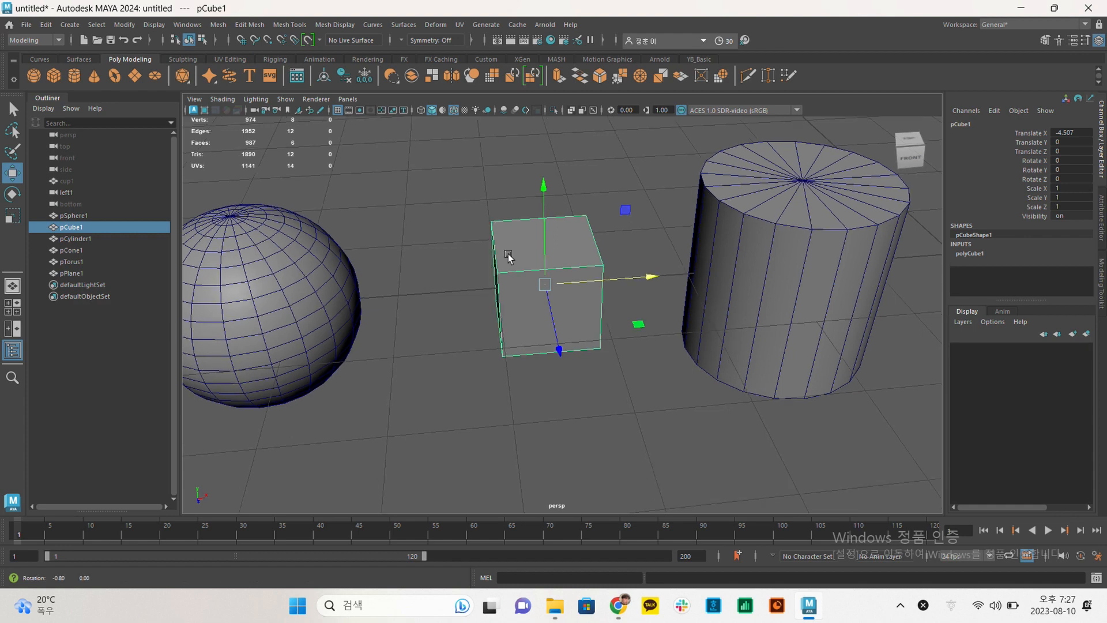
{"action": "left_click_drag", "start_coordinate": [503, 256], "coordinate": [529, 252], "text": "alt"}
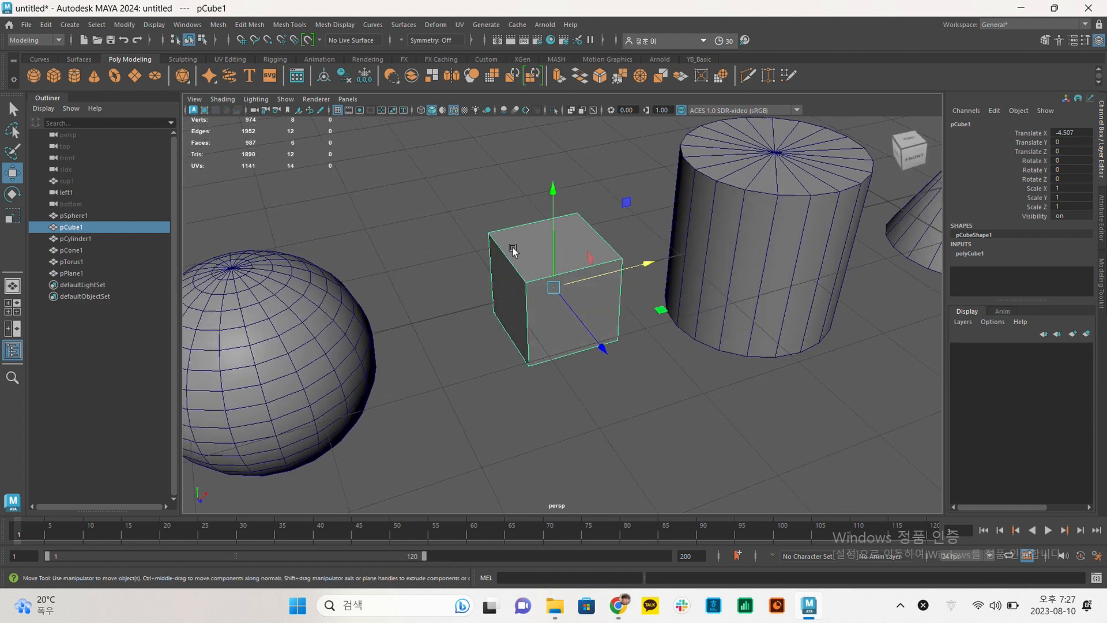
{"action": "right_click_drag", "start_coordinate": [514, 247], "coordinate": [680, 282], "text": "alt"}
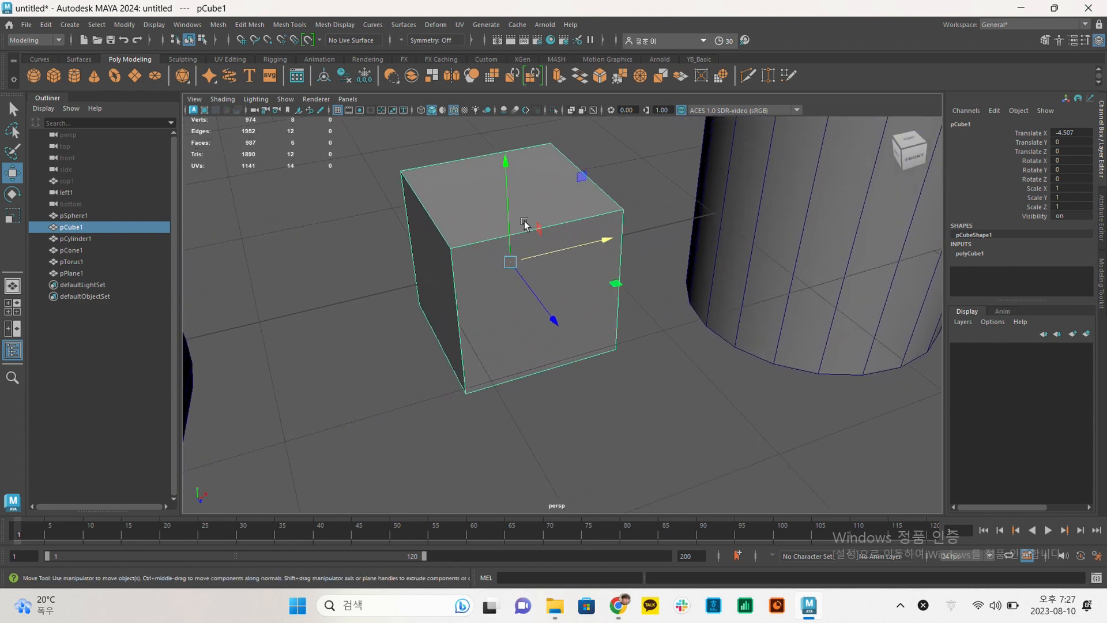
{"action": "middle_click_drag", "start_coordinate": [524, 225], "coordinate": [526, 245], "text": "alt"}
{"action": "left_click_drag", "start_coordinate": [527, 243], "coordinate": [541, 239], "text": "alt"}
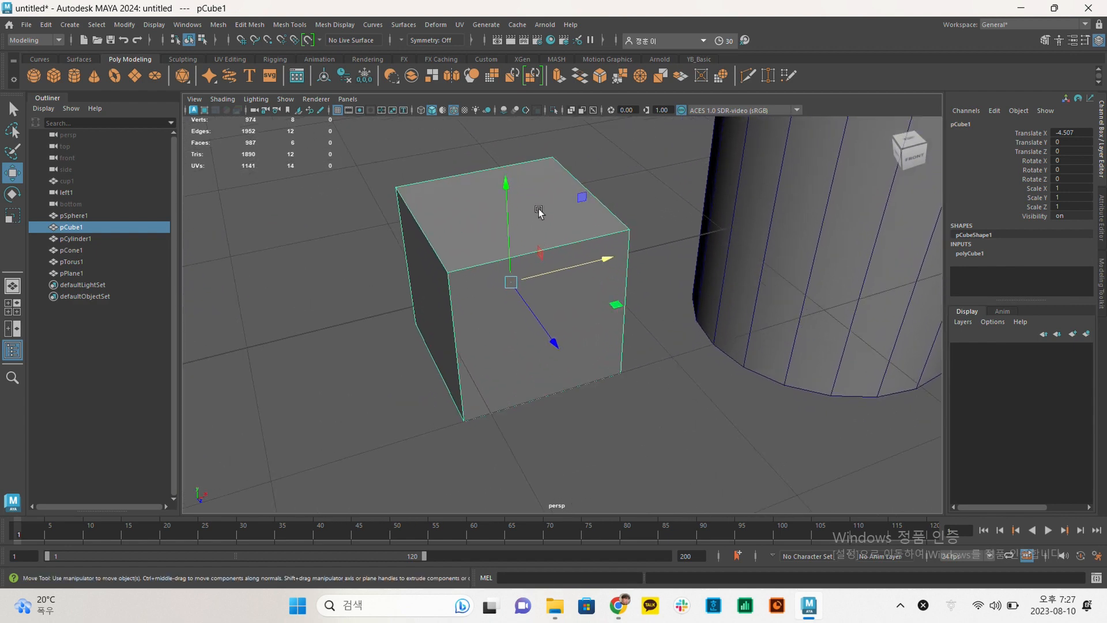
Switch the cube to vertex selection, select its upper back-left corner vertex, and return to object selection.
{"action": "key", "text": "F9"}
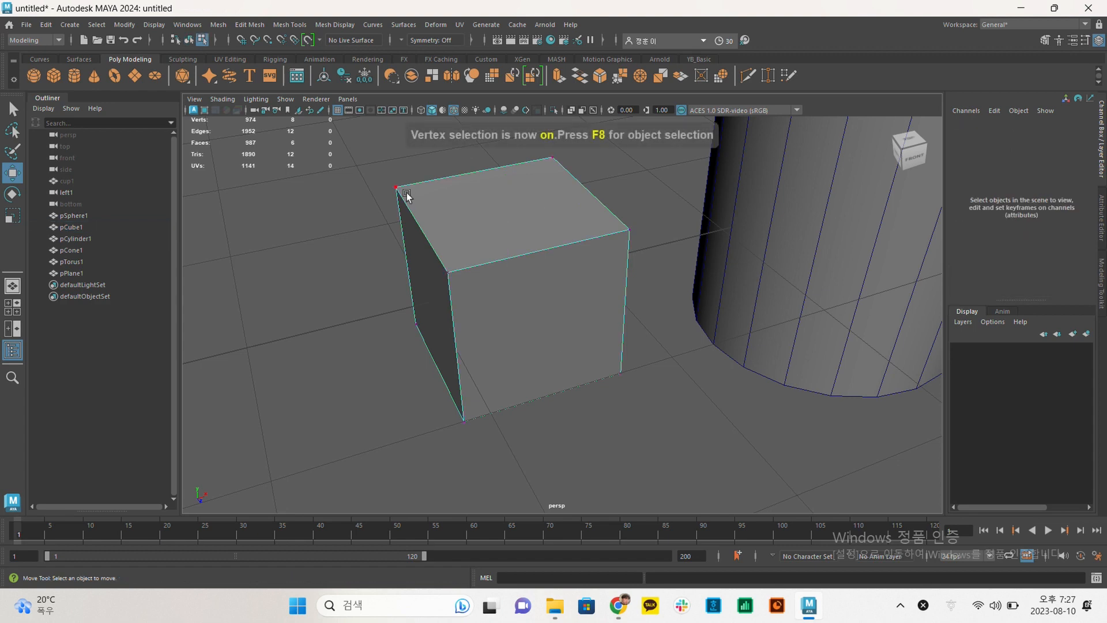
{"action": "left_click_drag", "start_coordinate": [412, 201], "coordinate": [411, 202]}
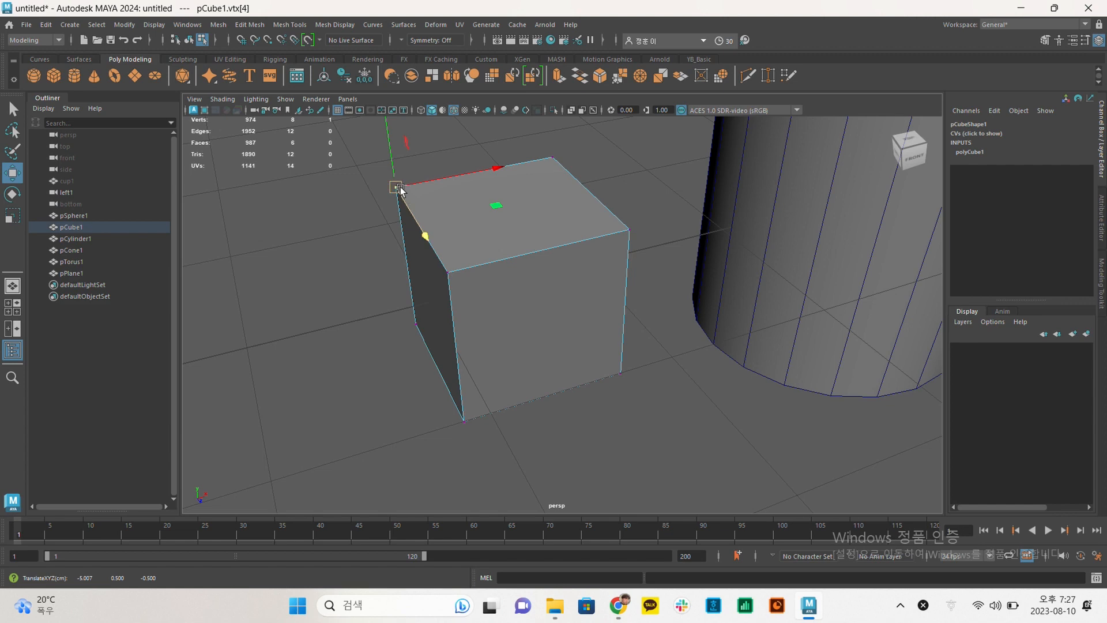
{"action": "right_click_drag", "start_coordinate": [487, 194], "coordinate": [651, 164]}
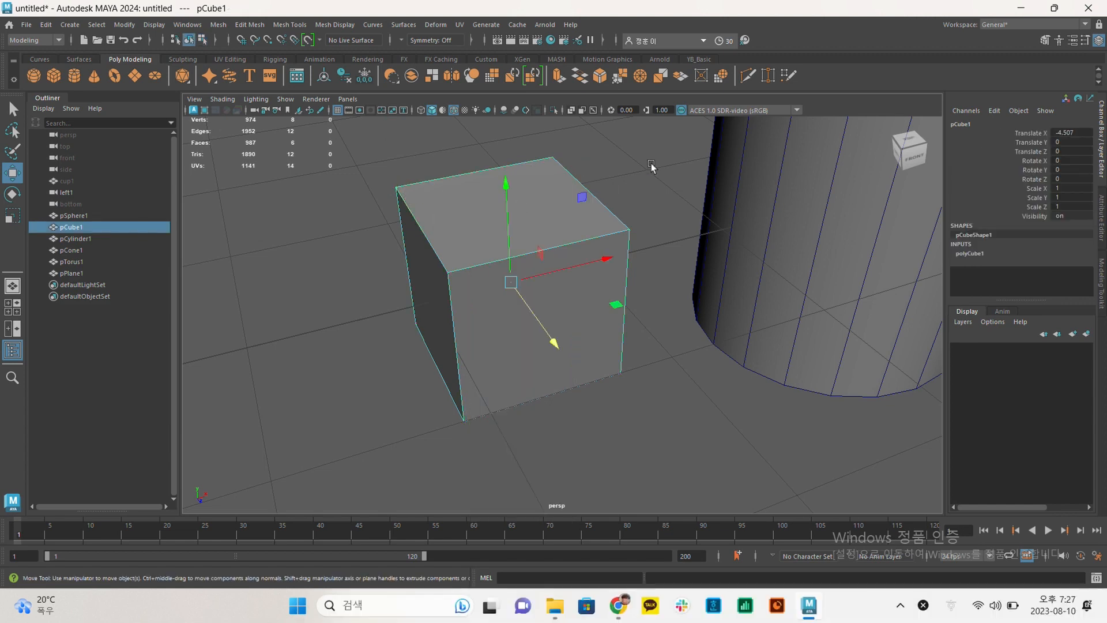
Reselect the whole cube and move it along X toward the sphere, to Translate X of about -5.08.
{"action": "left_click", "coordinate": [651, 164]}
{"action": "left_click", "coordinate": [503, 203]}
{"action": "left_click_drag", "start_coordinate": [606, 260], "coordinate": [511, 247]}
{"action": "left_click", "coordinate": [573, 233]}
{"action": "left_click", "coordinate": [410, 229]}
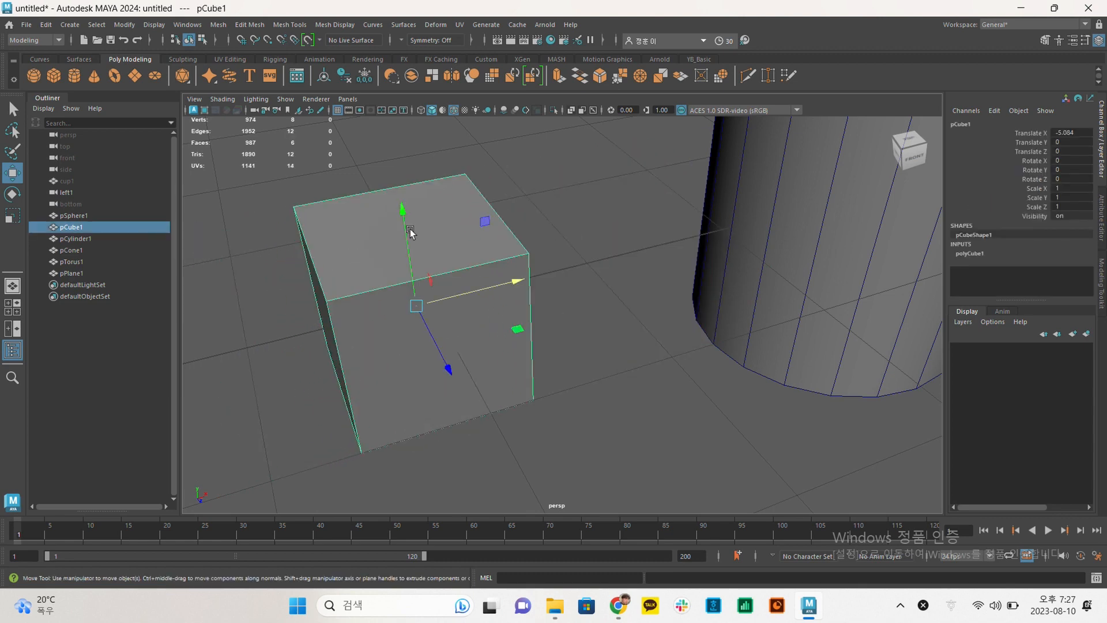
Switch the cube back to vertex selection with its upper back-left corner vertex active.
{"action": "key", "text": "F9"}
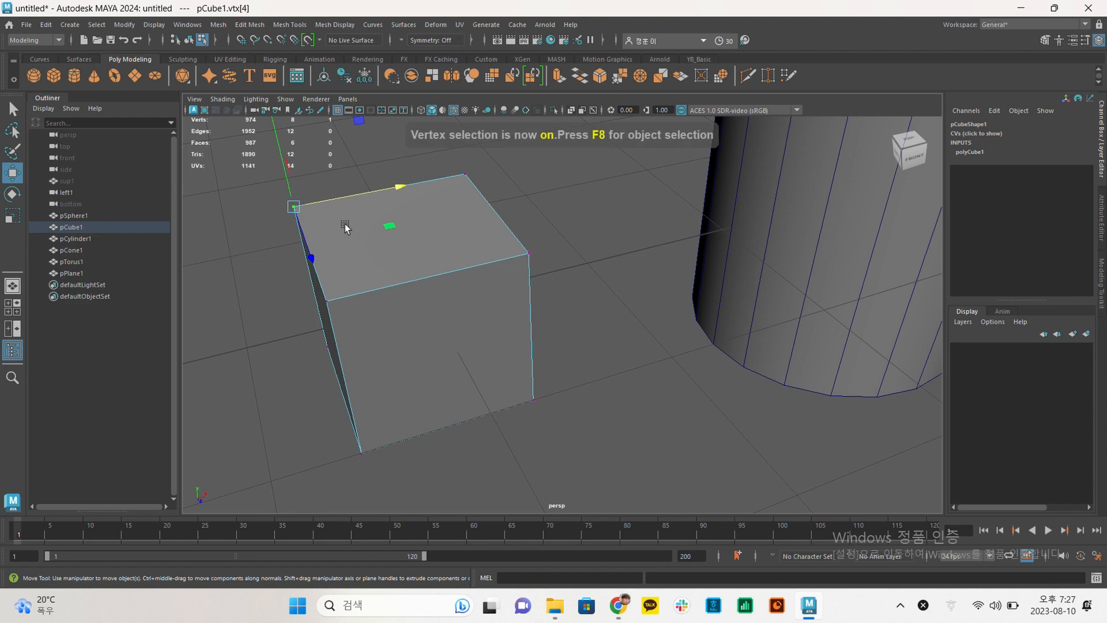
{"action": "middle_click_drag", "start_coordinate": [415, 230], "coordinate": [520, 256], "text": "alt"}
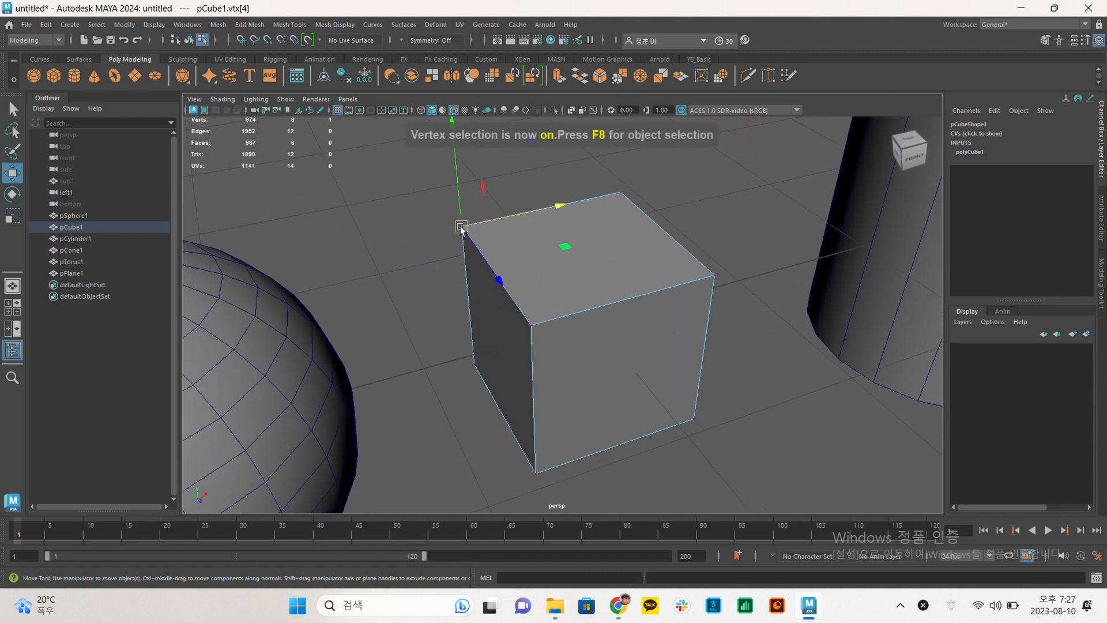
Try moving the cube's upper back-left corner vertex freely, and undo the moves.
{"action": "left_click_drag", "start_coordinate": [450, 203], "coordinate": [492, 242]}
{"action": "left_click", "coordinate": [459, 222]}
{"action": "key", "text": "ctrl+z"}
{"action": "left_click_drag", "start_coordinate": [371, 208], "coordinate": [479, 258]}
{"action": "key", "text": "ctrl+z"}
{"action": "key", "text": "ctrl+z"}
{"action": "key", "text": "ctrl+z"}
{"action": "key", "text": "ctrl+z"}
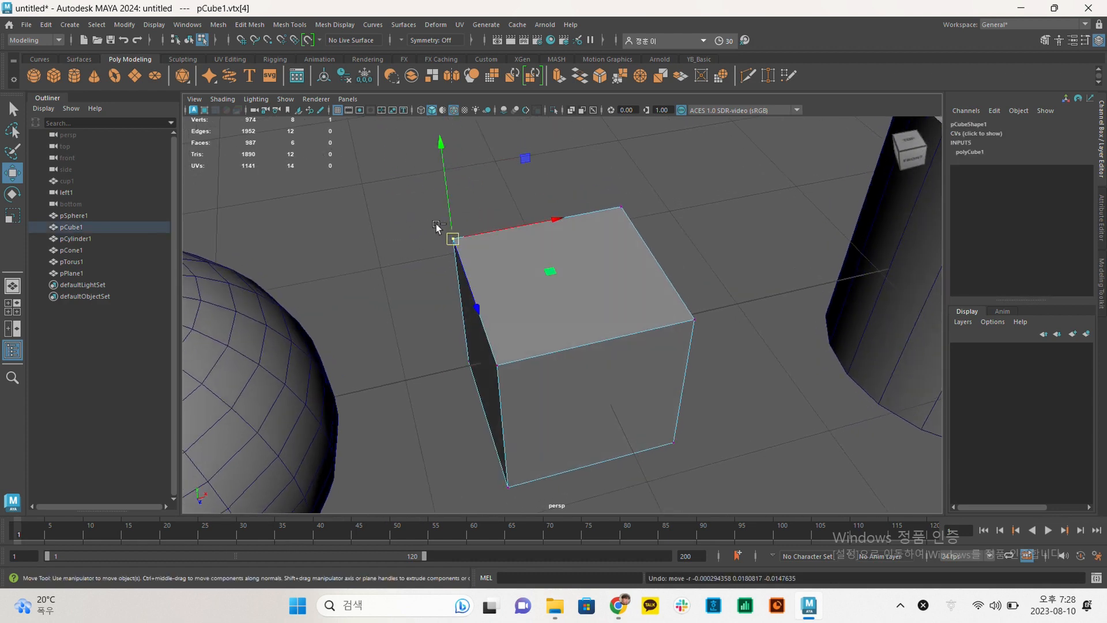
Move the cube's upper back-left corner vertex outward along the X axis to about -5.65.
{"action": "left_click_drag", "start_coordinate": [503, 229], "coordinate": [501, 230]}
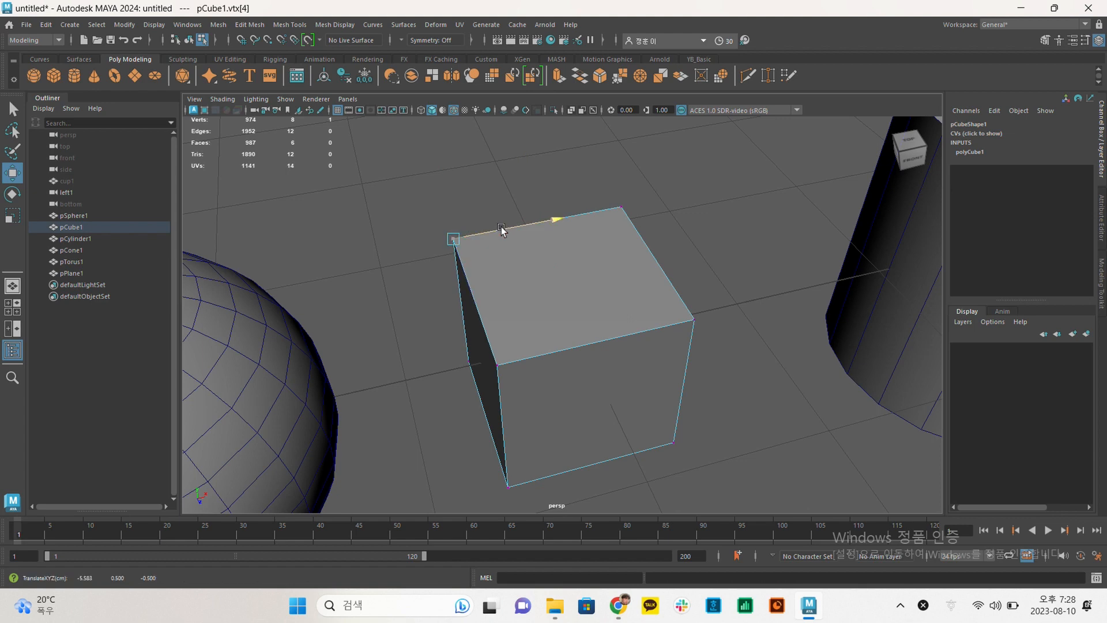
{"action": "mouse_move", "coordinate": [501, 230]}
{"action": "left_mouse_down"}
{"action": "mouse_move", "coordinate": [556, 218]}
{"action": "mouse_move", "coordinate": [427, 245]}
{"action": "mouse_move", "coordinate": [528, 215]}
{"action": "mouse_move", "coordinate": [489, 225]}
{"action": "left_mouse_up"}
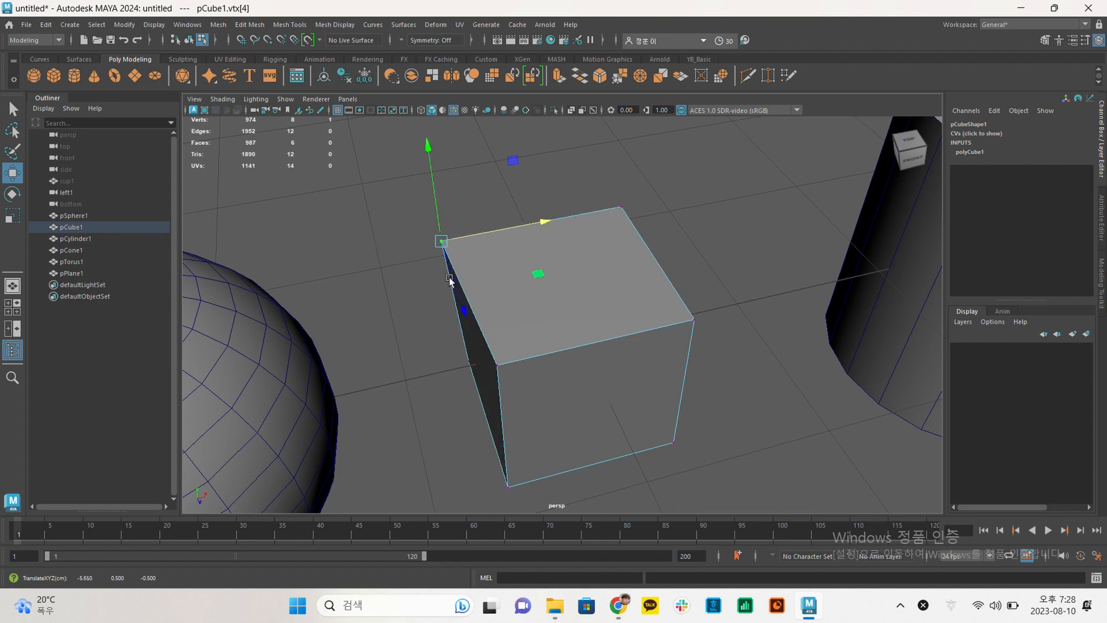
Undo the recent moves of the cube's top corner vertex and clear the vertex selection.
{"action": "mouse_move", "coordinate": [449, 279]}
{"action": "left_mouse_down"}
{"action": "mouse_move", "coordinate": [460, 292]}
{"action": "mouse_move", "coordinate": [450, 277]}
{"action": "left_mouse_up"}
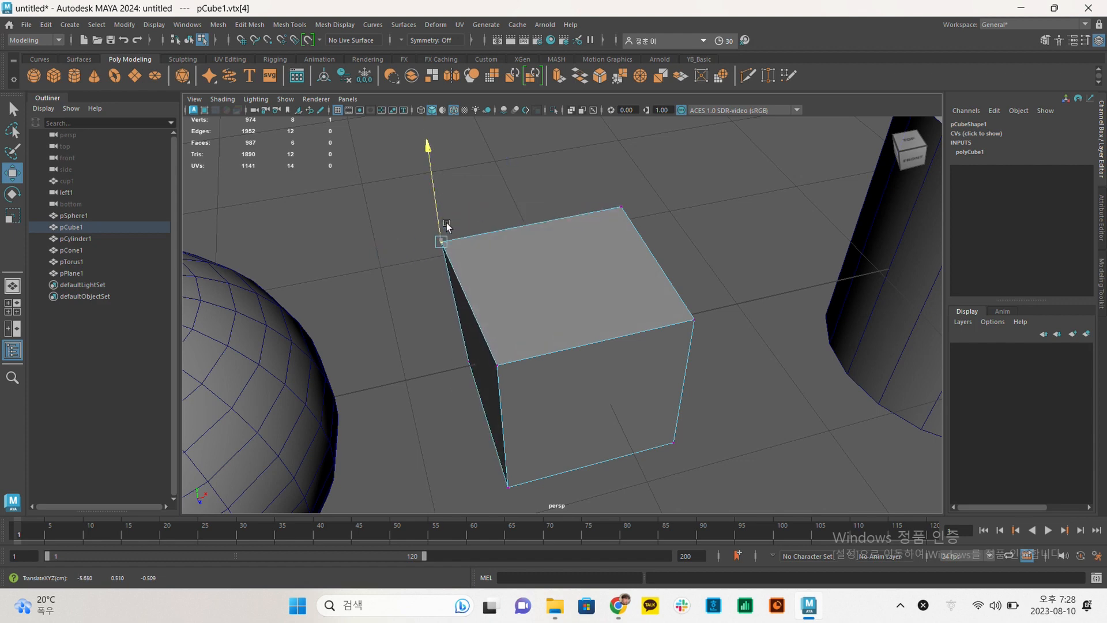
{"action": "left_click_drag", "start_coordinate": [437, 217], "coordinate": [441, 168], "text": "alt"}
{"action": "key", "text": "ctrl+z"}
{"action": "key", "text": "ctrl+z"}
{"action": "key", "text": "ctrl+z"}
{"action": "key", "text": "ctrl+z"}
{"action": "left_click", "coordinate": [579, 189]}
{"action": "left_click_drag", "start_coordinate": [579, 189], "coordinate": [567, 221], "text": "alt"}
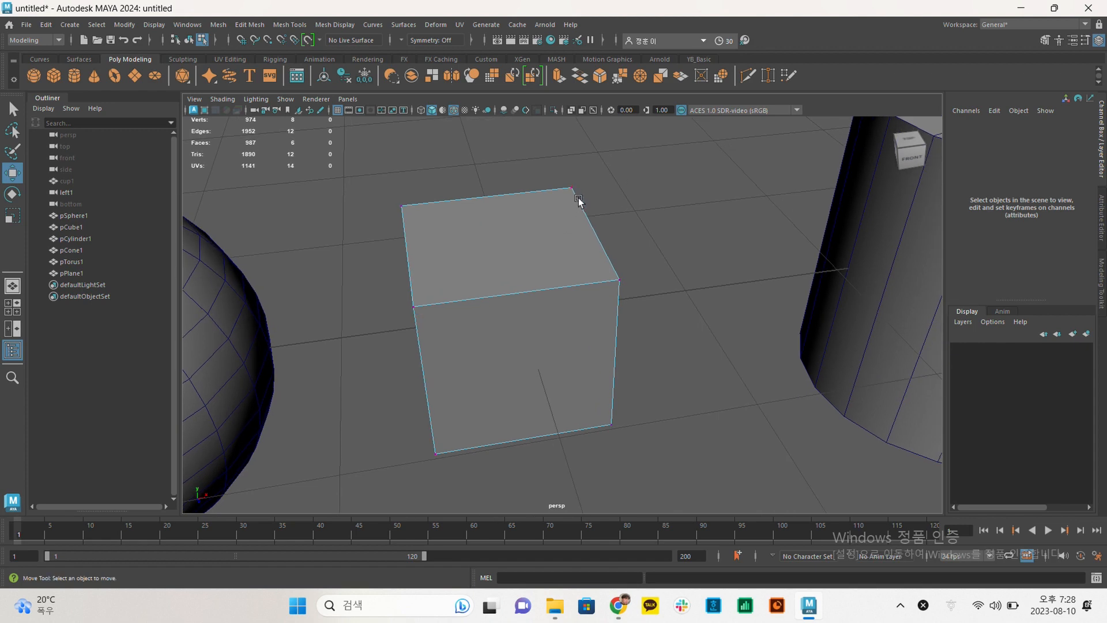
Leave vertex mode on the cube and select the whole object in object mode.
{"action": "right_click_drag", "start_coordinate": [555, 208], "coordinate": [611, 192]}
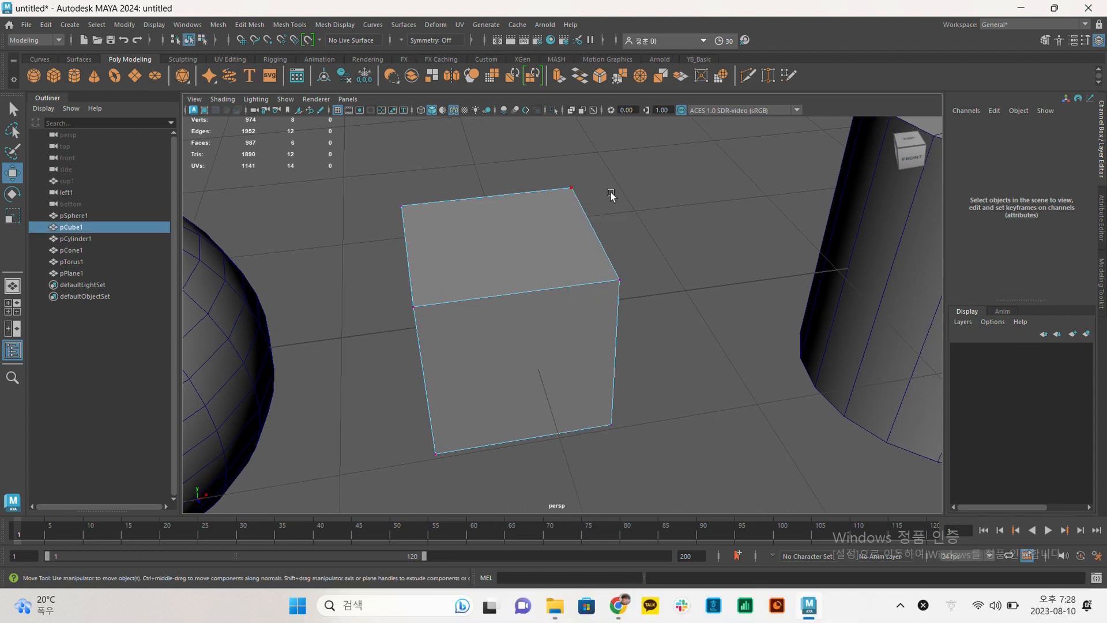
{"action": "left_click", "coordinate": [603, 217]}
{"action": "left_click", "coordinate": [485, 249]}
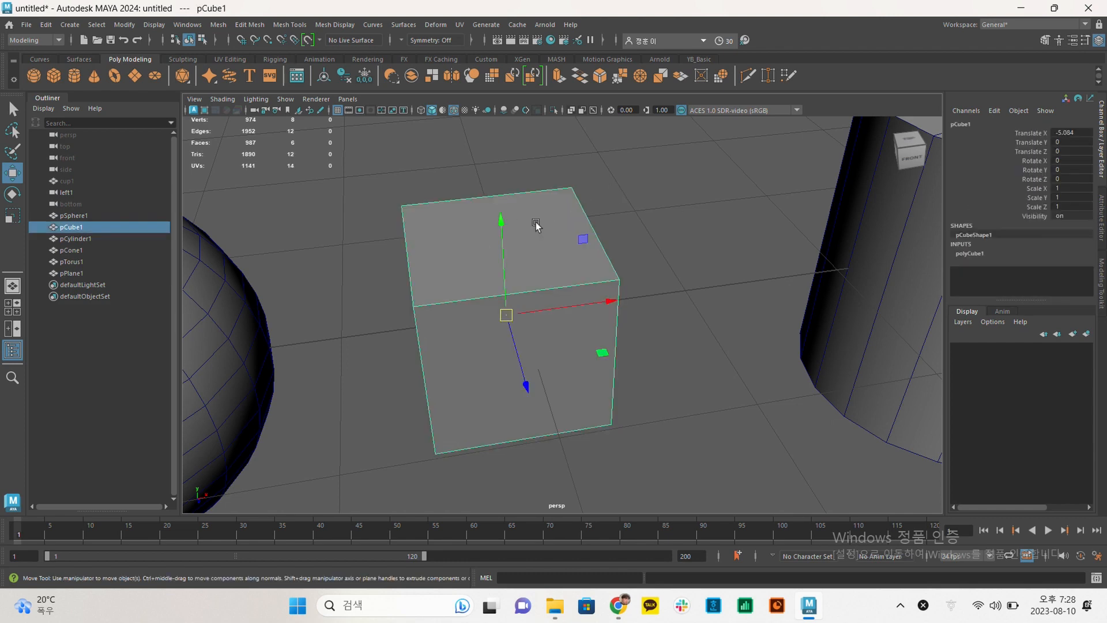
Switch the cube to edge selection and select its top, front and side edges one after another.
{"action": "right_click_drag", "start_coordinate": [530, 226], "coordinate": [528, 193]}
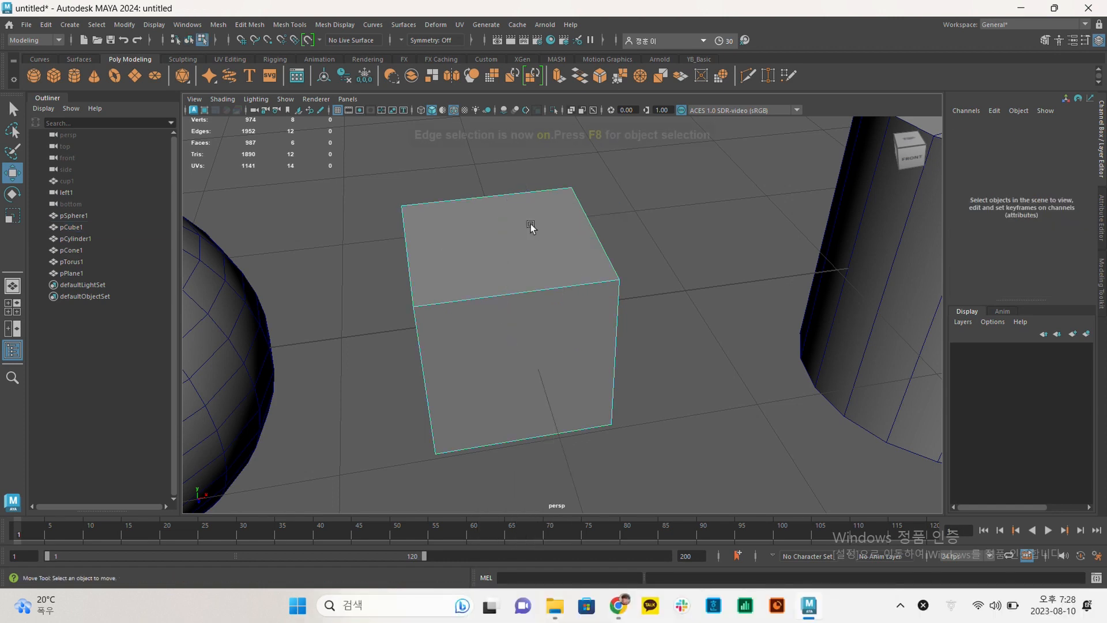
{"action": "left_click", "coordinate": [570, 276]}
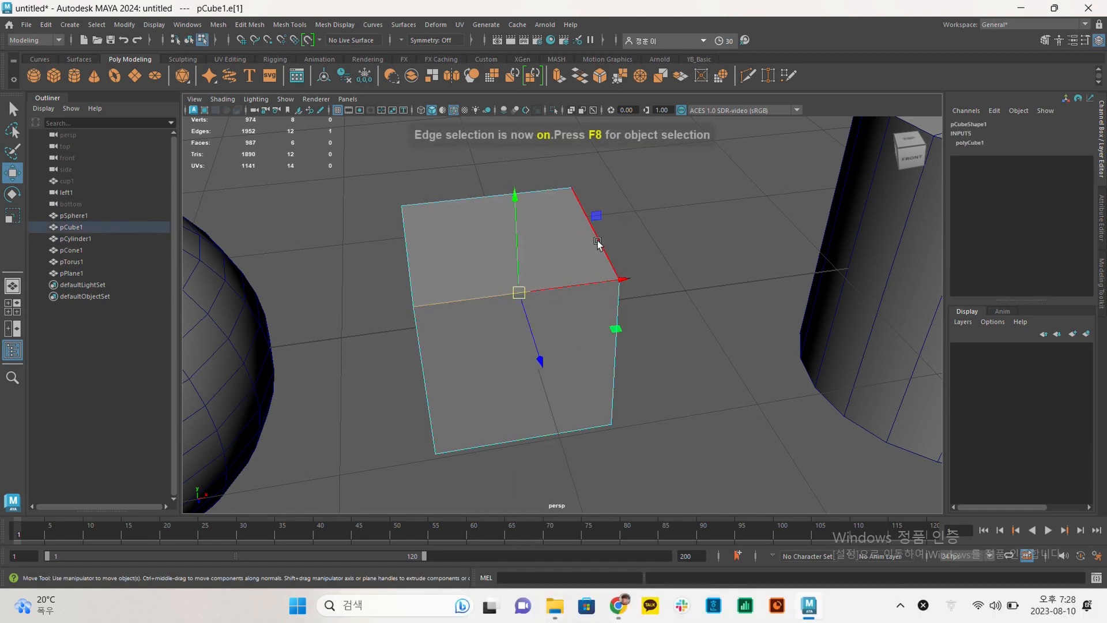
{"action": "left_click", "coordinate": [597, 242]}
{"action": "left_click", "coordinate": [615, 317]}
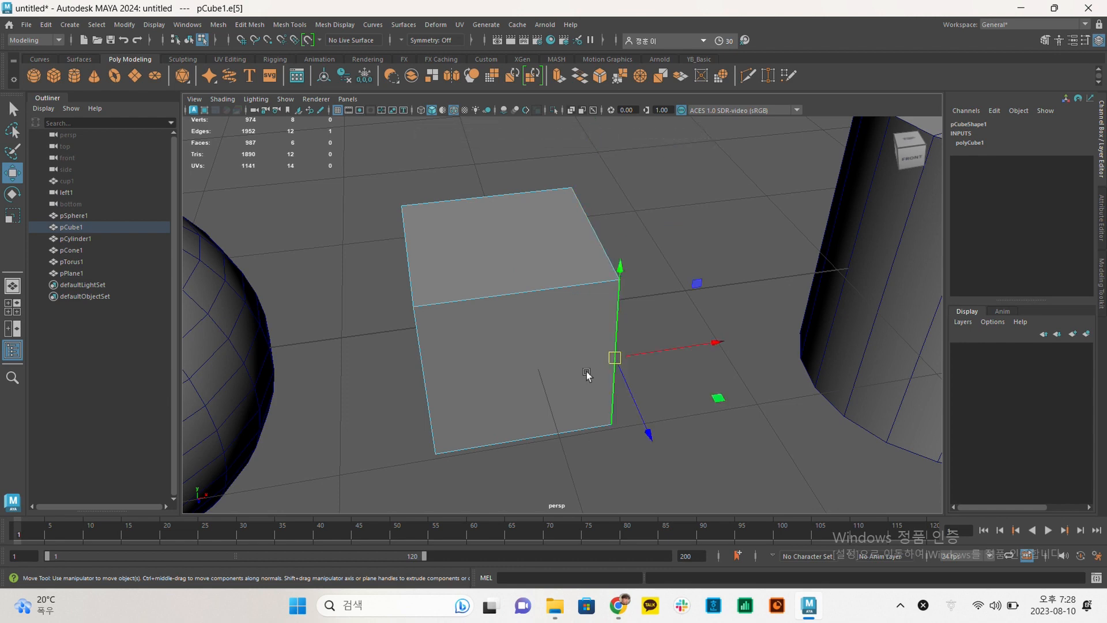
{"action": "left_click", "coordinate": [547, 438]}
{"action": "left_click", "coordinate": [420, 369]}
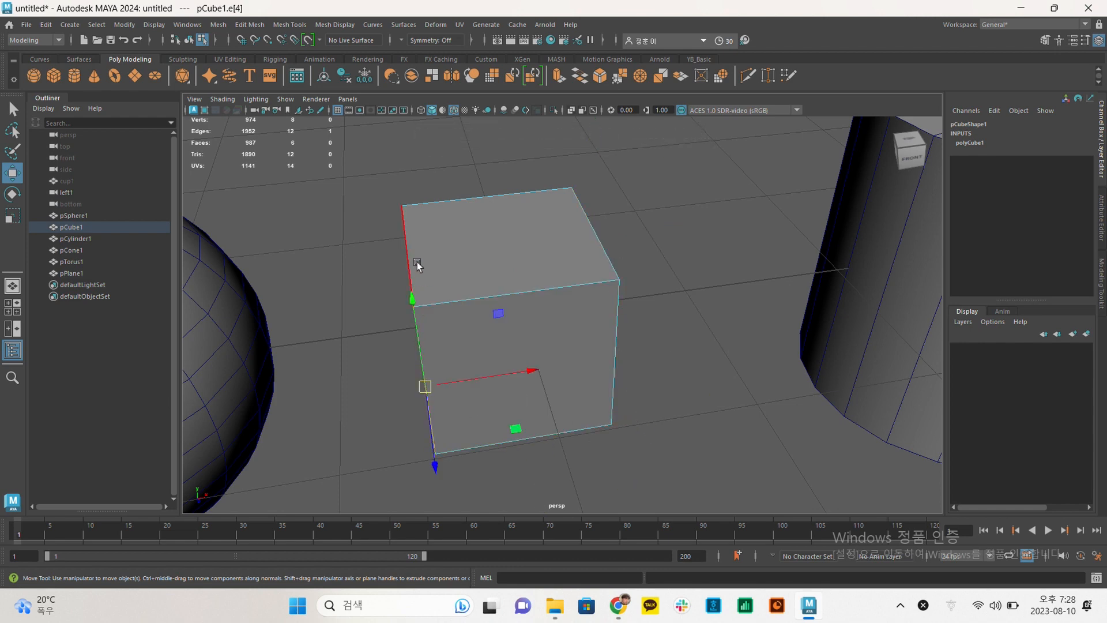
Select the cube's upper side edge nearest the sphere and slide it along the Z axis.
{"action": "left_click_drag", "start_coordinate": [432, 258], "coordinate": [485, 260], "text": "alt"}
{"action": "left_click", "coordinate": [456, 277]}
{"action": "left_click_drag", "start_coordinate": [553, 282], "coordinate": [489, 262], "text": "alt"}
{"action": "left_click_drag", "start_coordinate": [406, 298], "coordinate": [420, 240]}
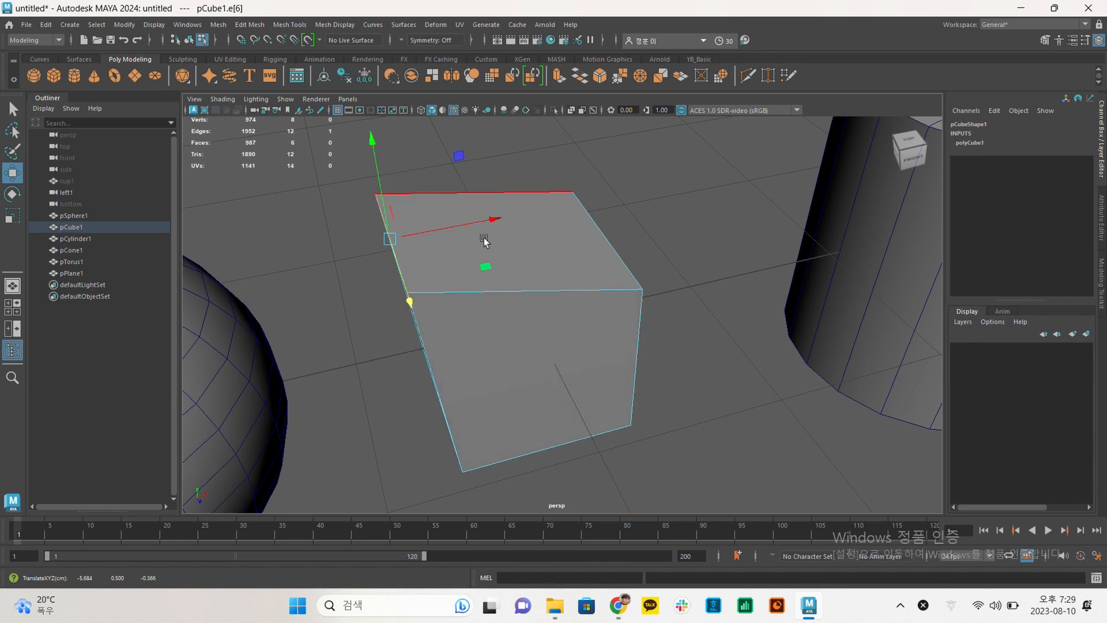
{"action": "left_click_drag", "start_coordinate": [586, 234], "coordinate": [570, 245], "text": "alt"}
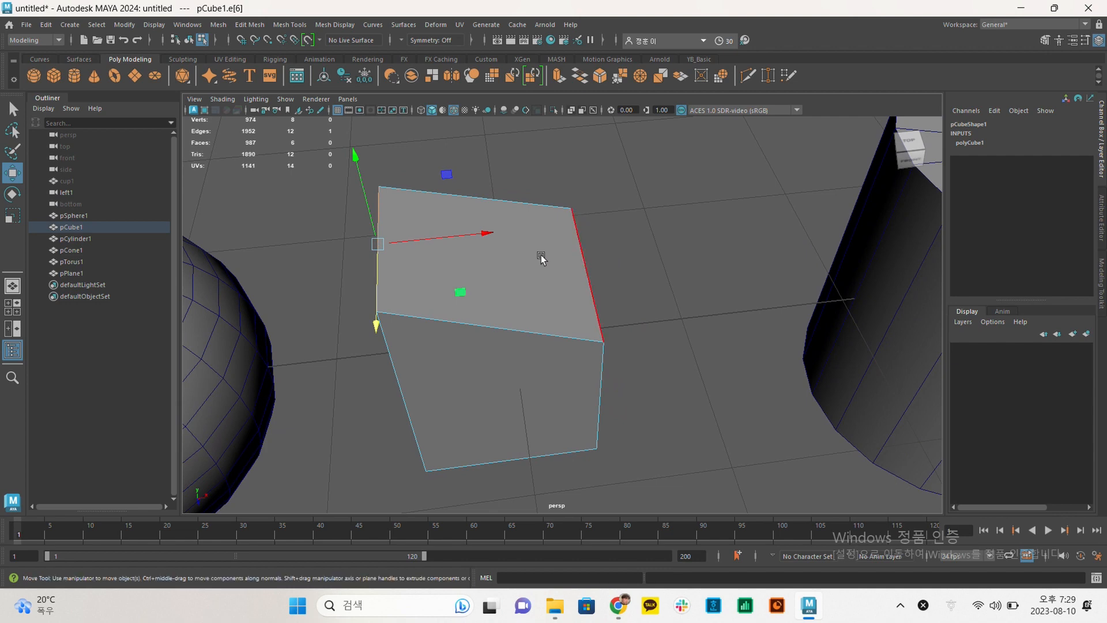
Switch to face selection and raise the cube's top face along the Y axis to form a taller block.
{"action": "key", "text": "F11"}
{"action": "left_click", "coordinate": [520, 254]}
{"action": "left_click_drag", "start_coordinate": [520, 299], "coordinate": [563, 98], "text": "alt"}
{"action": "left_click_drag", "start_coordinate": [617, 199], "coordinate": [542, 232], "text": "alt"}
{"action": "right_click_drag", "start_coordinate": [542, 232], "coordinate": [459, 223], "text": "alt"}
{"action": "middle_click_drag", "start_coordinate": [546, 236], "coordinate": [548, 253], "text": "alt"}
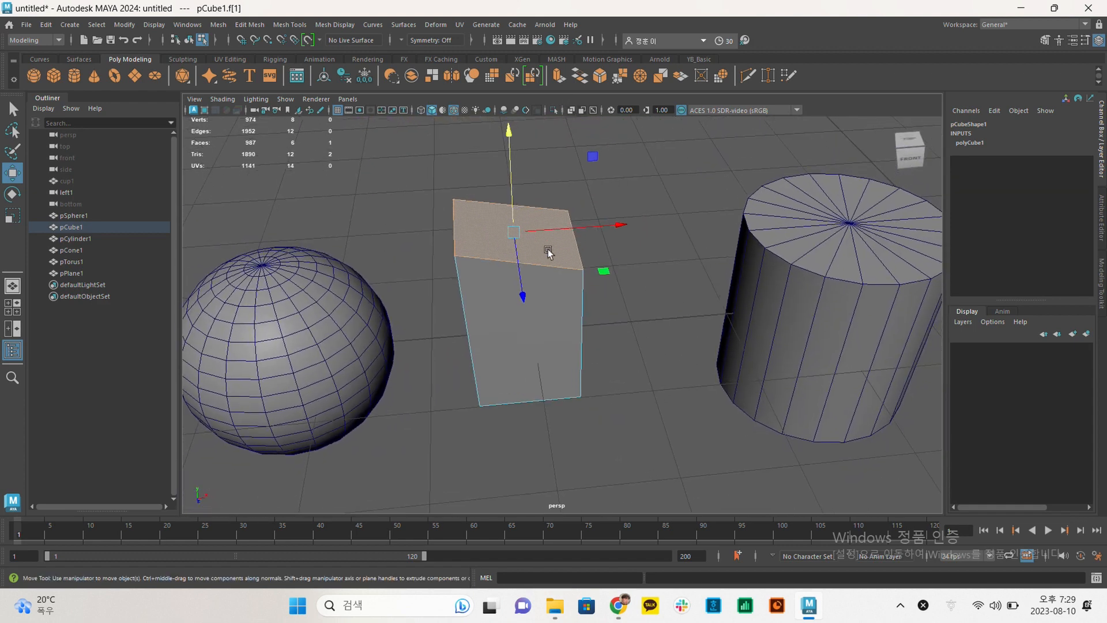
{"action": "left_click_drag", "start_coordinate": [548, 252], "coordinate": [517, 244], "text": "alt"}
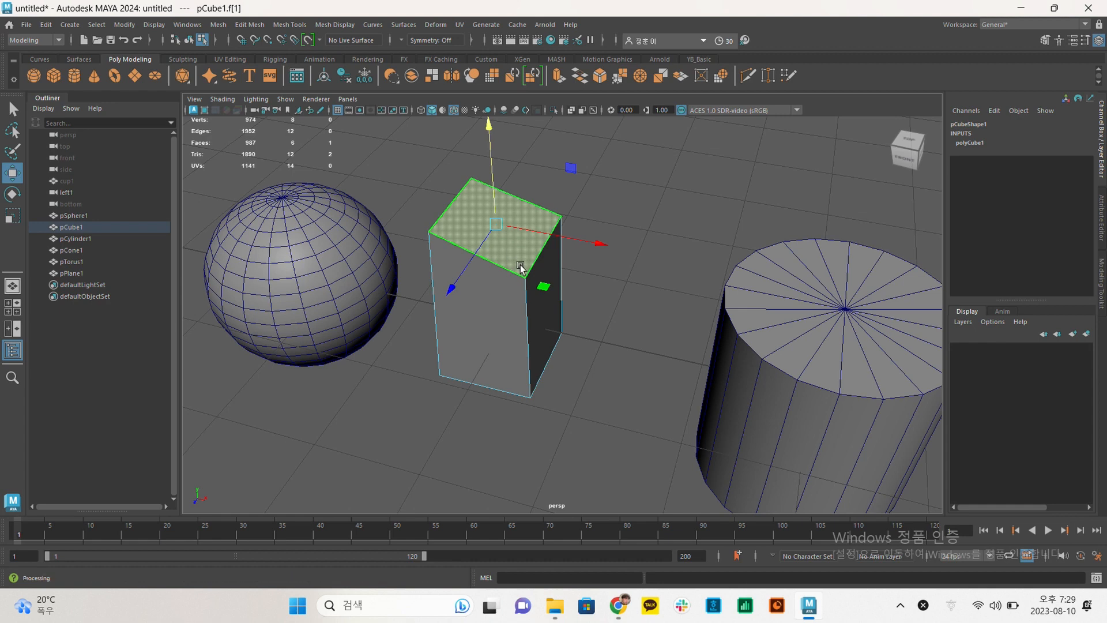
Examine the deformed cube beside the other primitives with its front face selected.
{"action": "scroll", "coordinate": [536, 263], "scroll_direction": "down", "scroll_amount": 3}
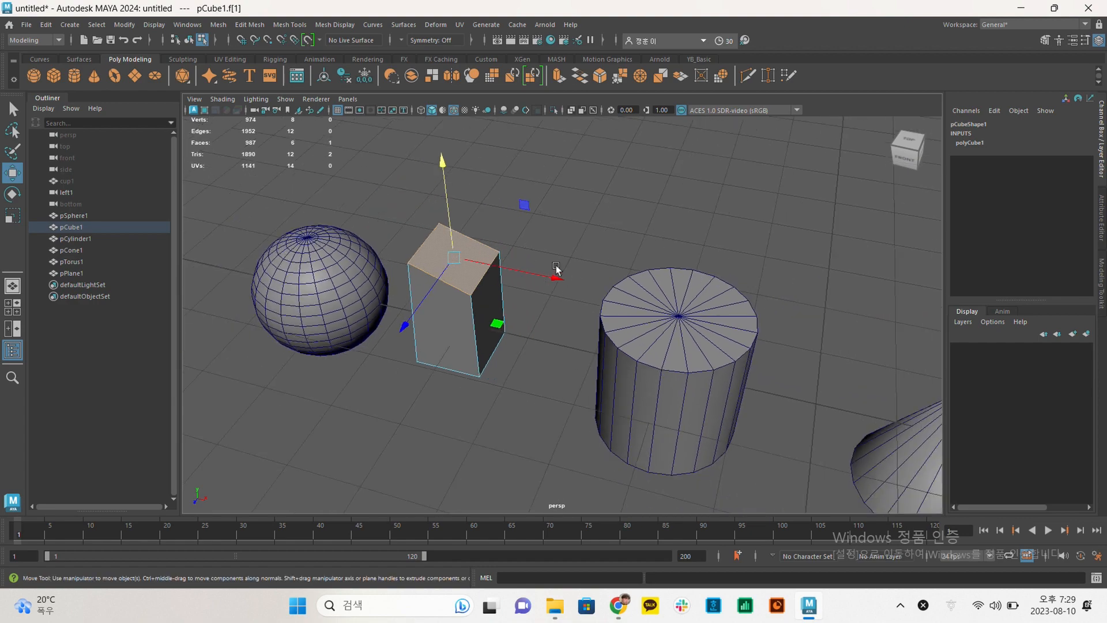
{"action": "left_click_drag", "start_coordinate": [556, 268], "coordinate": [585, 271], "text": "alt"}
{"action": "right_click_drag", "start_coordinate": [583, 269], "coordinate": [400, 240], "text": "alt"}
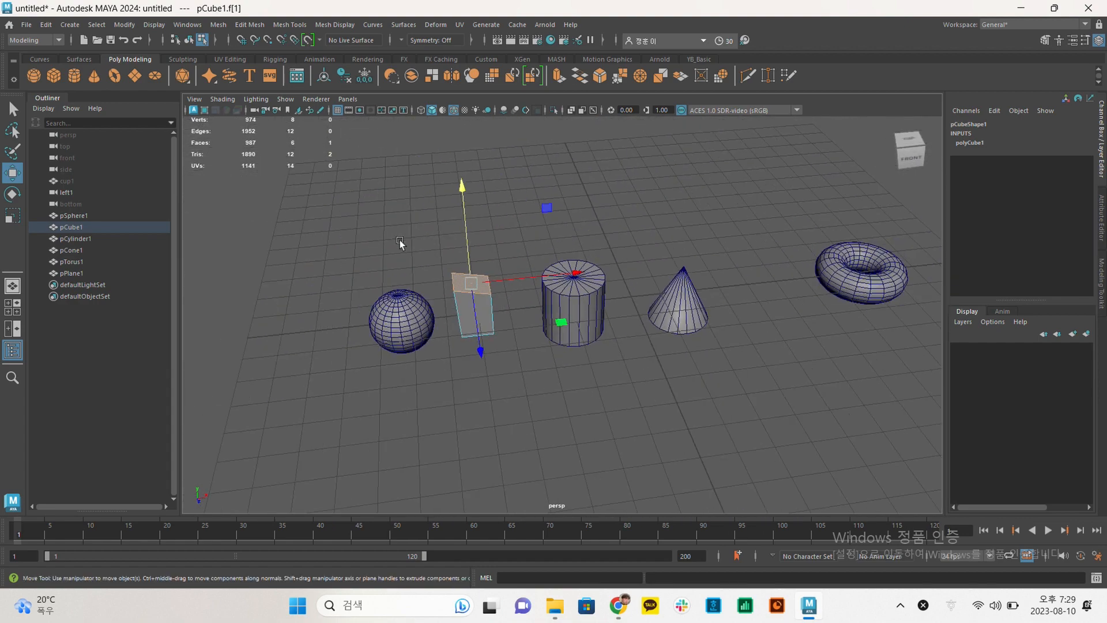
{"action": "middle_click_drag", "start_coordinate": [399, 240], "coordinate": [386, 238], "text": "alt"}
{"action": "left_click_drag", "start_coordinate": [540, 273], "coordinate": [526, 270], "text": "alt"}
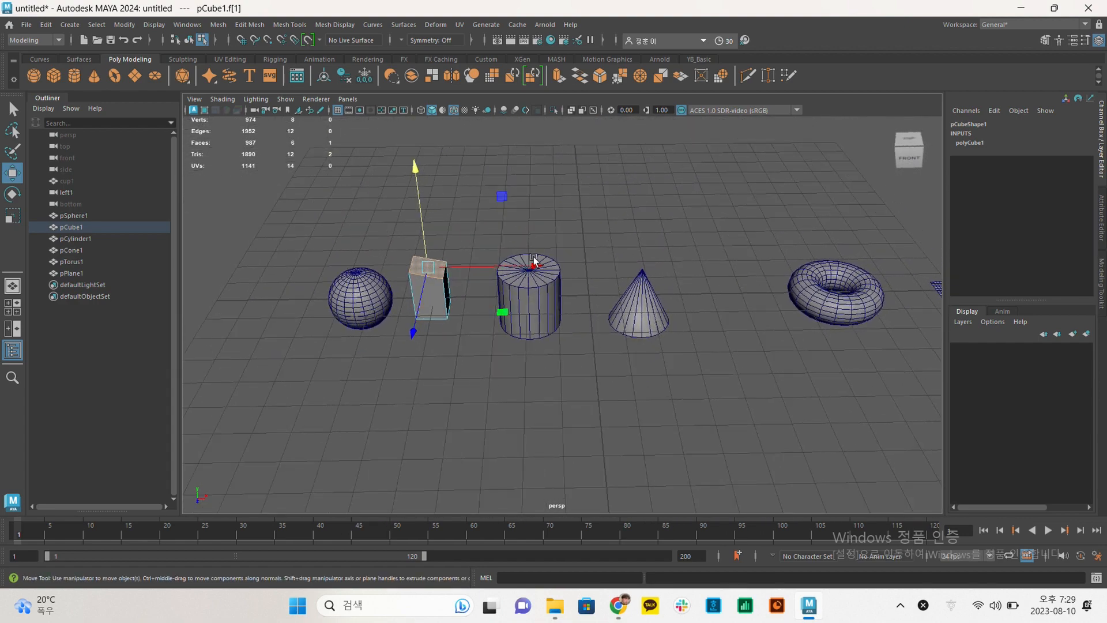
{"action": "left_click", "coordinate": [464, 295]}
{"action": "left_click", "coordinate": [439, 286]}
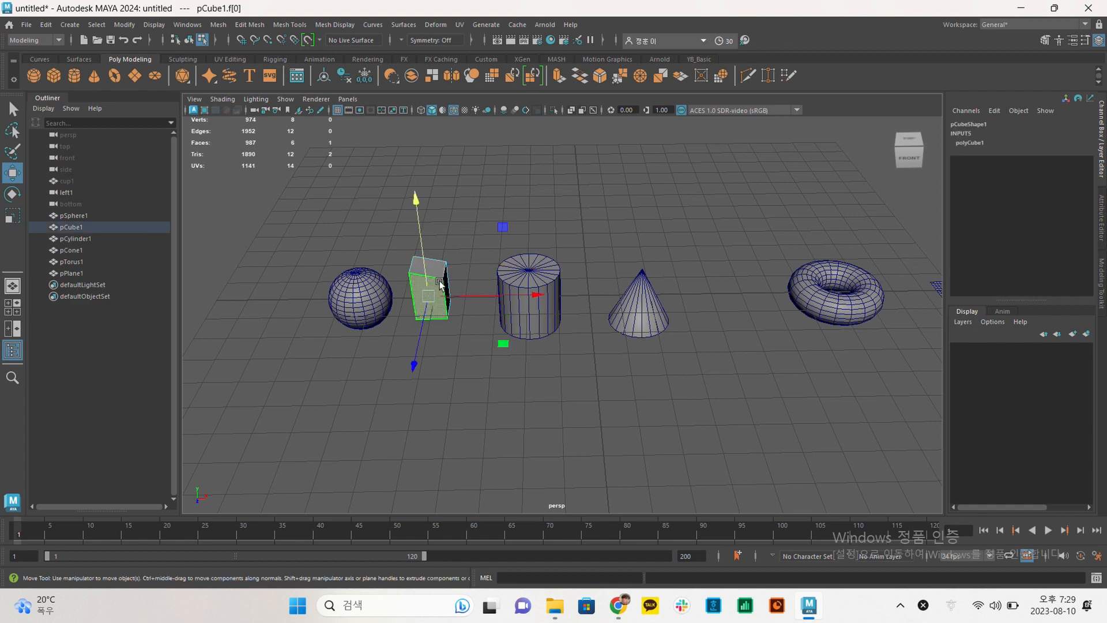
{"action": "middle_click_drag", "start_coordinate": [435, 281], "coordinate": [445, 252], "text": "alt"}
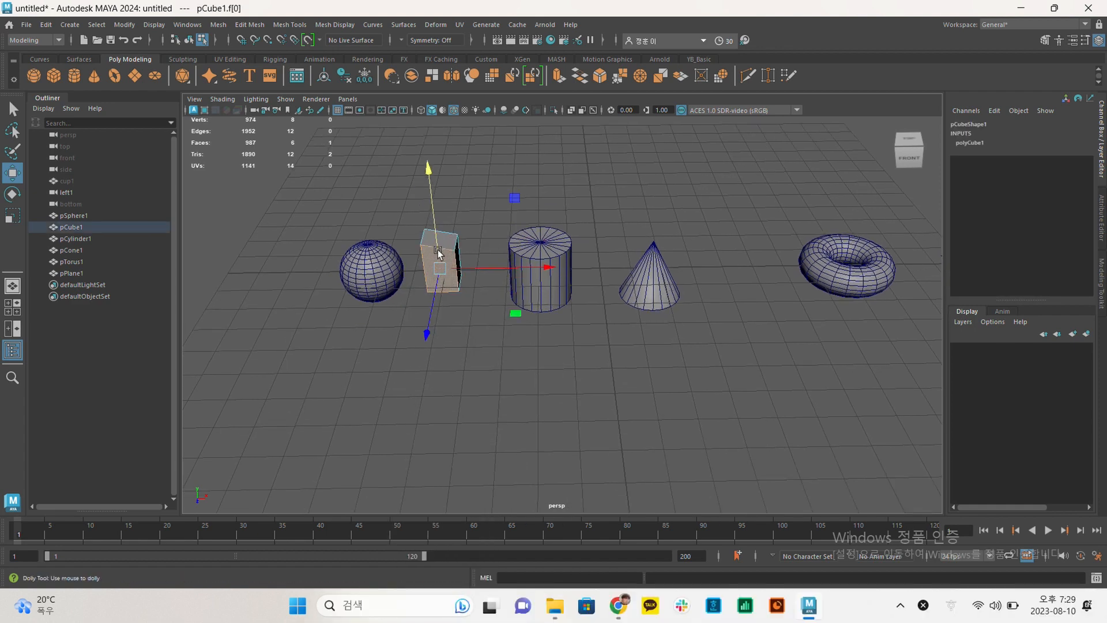
{"action": "right_click_drag", "start_coordinate": [445, 252], "coordinate": [582, 251], "text": "alt"}
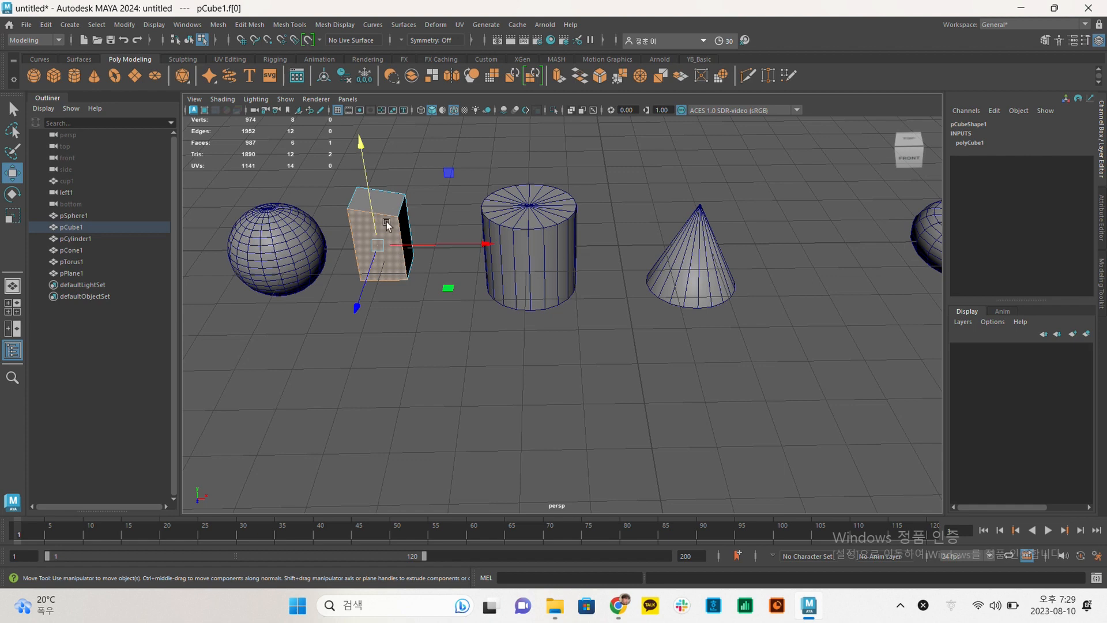
{"action": "middle_click_drag", "start_coordinate": [386, 225], "coordinate": [493, 225], "text": "alt"}
{"action": "right_click", "coordinate": [494, 225]}
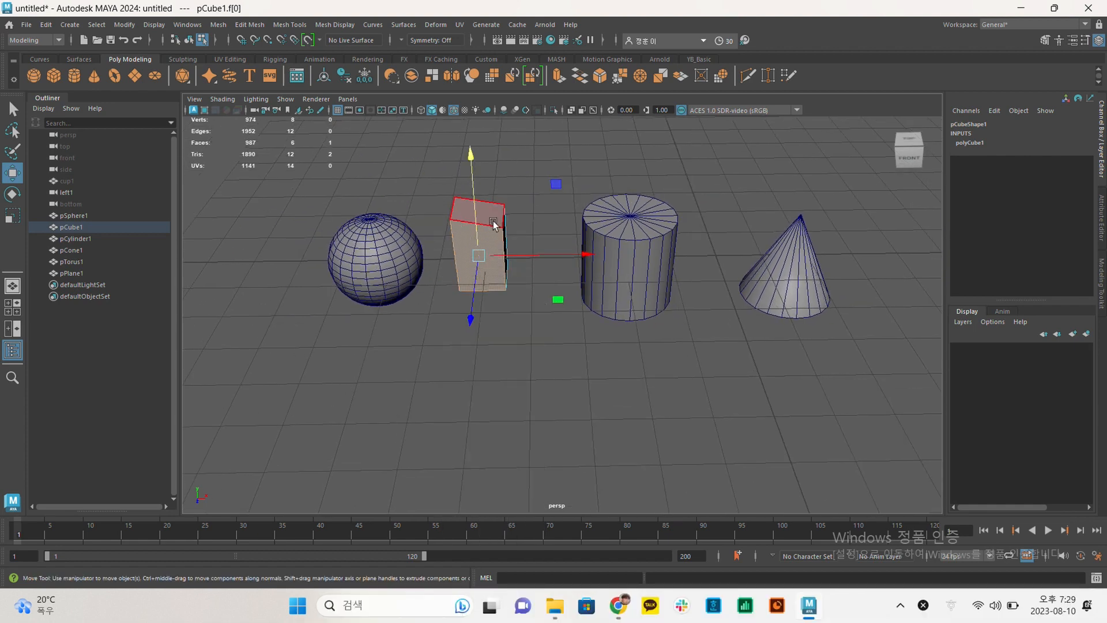
Return the deformed cube to object mode and delete it from the scene.
{"action": "right_click", "coordinate": [482, 212]}
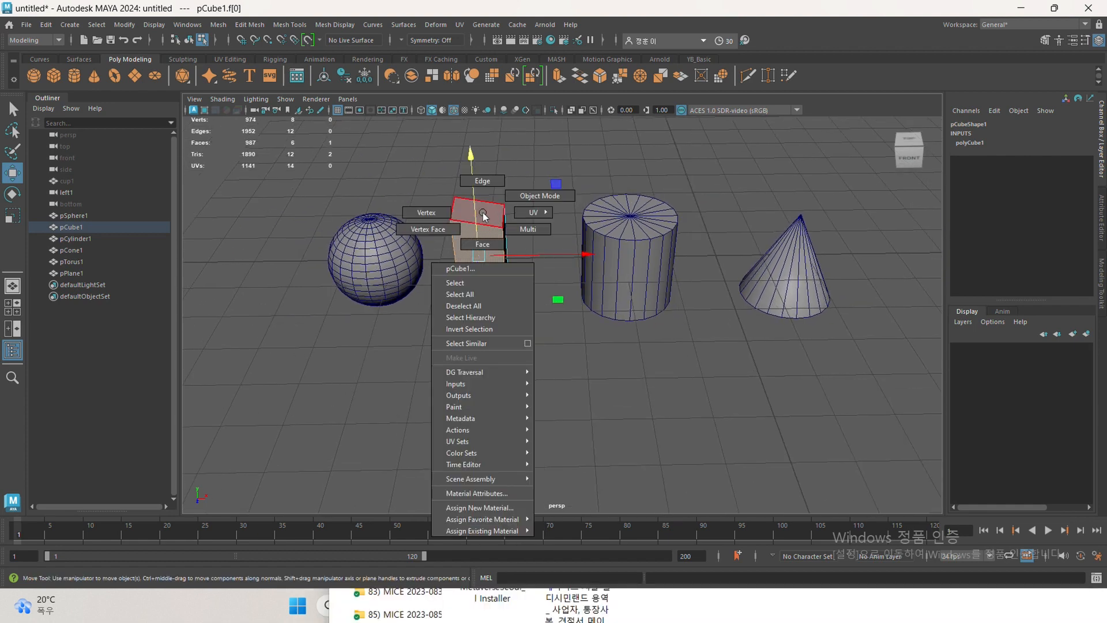
{"action": "left_click", "coordinate": [522, 196]}
{"action": "left_click", "coordinate": [502, 217]}
{"action": "left_click", "coordinate": [489, 223]}
{"action": "left_click_drag", "start_coordinate": [484, 257], "coordinate": [530, 211]}
{"action": "left_click", "coordinate": [580, 183]}
{"action": "left_click", "coordinate": [534, 189]}
{"action": "key", "text": "Delete"}
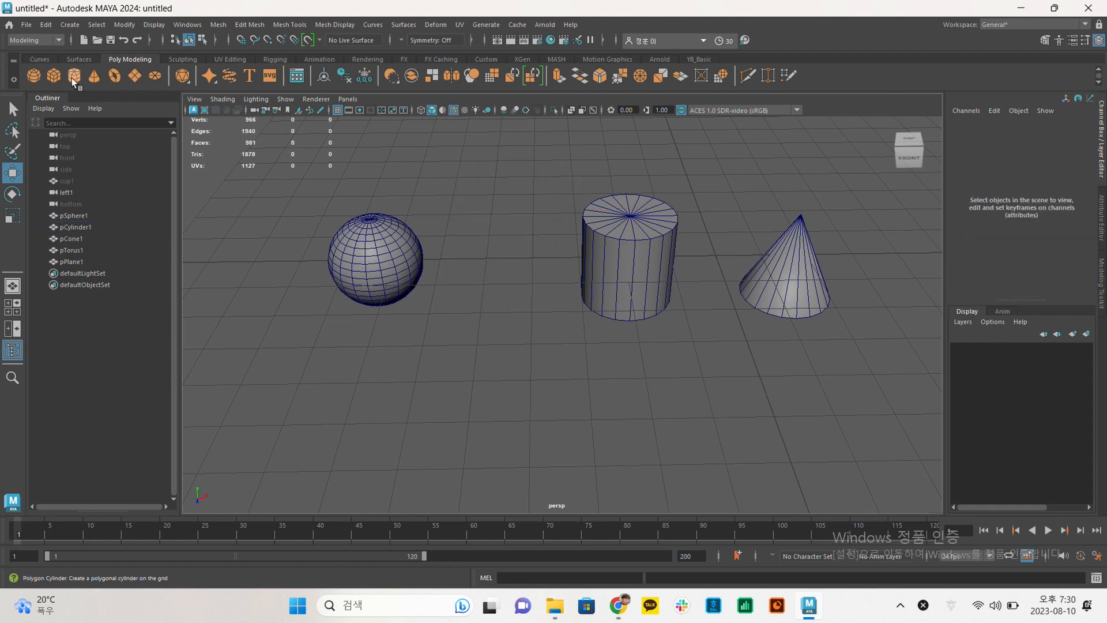
Create a new polygon cube and move it along X to about -4.987, between the sphere and the cylinder.
{"action": "left_click", "coordinate": [55, 75]}
{"action": "middle_click_drag", "start_coordinate": [673, 263], "coordinate": [613, 259], "text": "alt"}
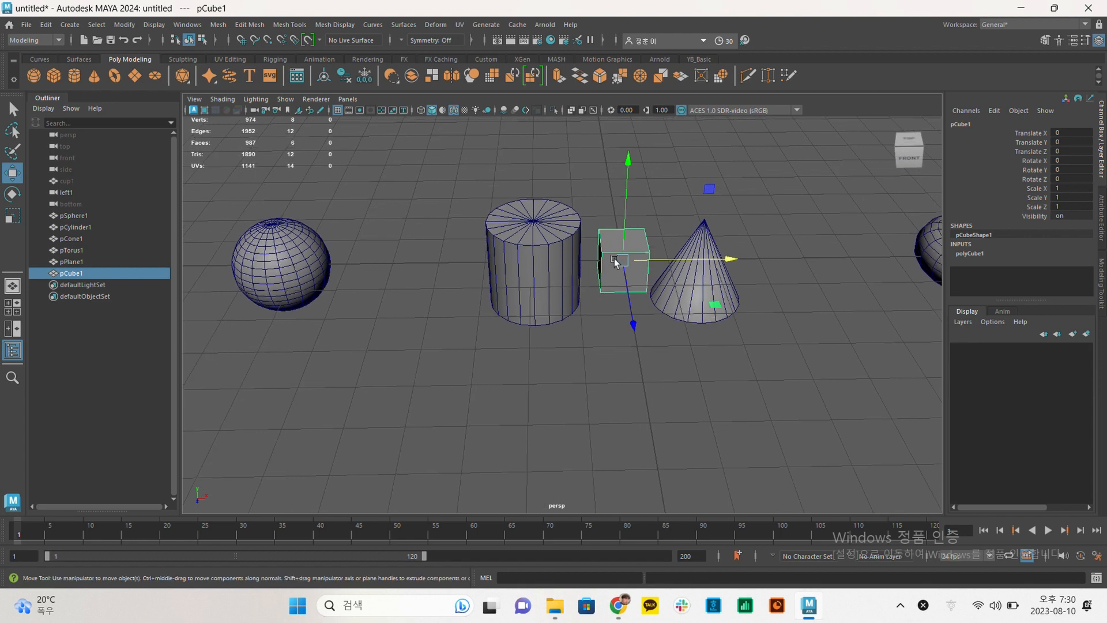
{"action": "left_click_drag", "start_coordinate": [630, 257], "coordinate": [428, 264]}
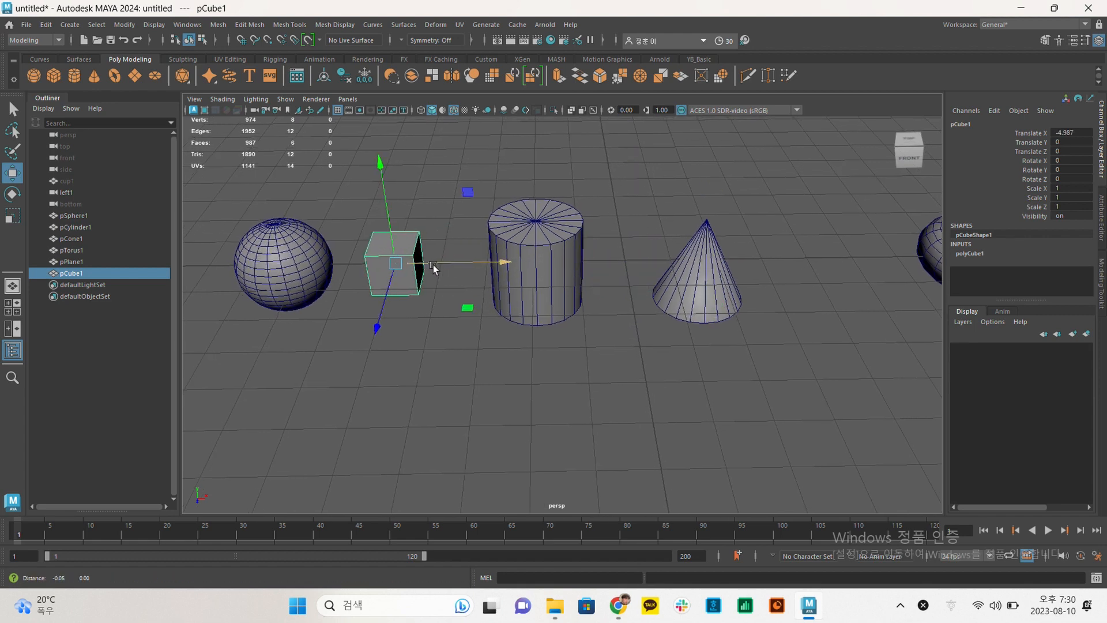
{"action": "middle_click_drag", "start_coordinate": [427, 264], "coordinate": [493, 262], "text": "alt"}
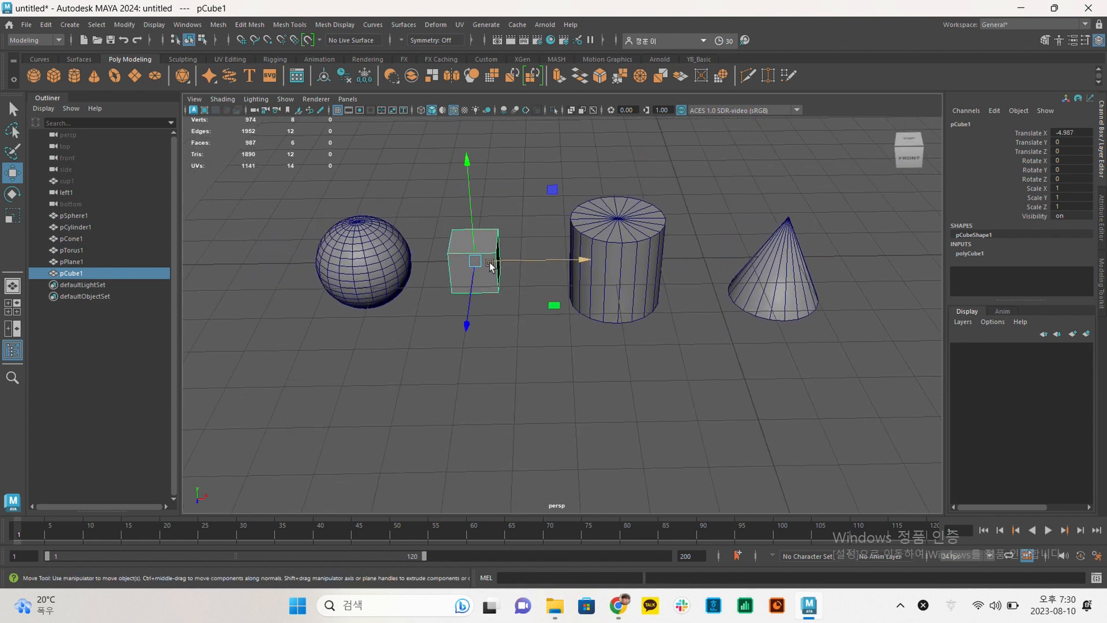
Select the new cube's upper front edge in edge mode, followed by its top face in face mode.
{"action": "right_click_drag", "start_coordinate": [480, 245], "coordinate": [475, 214]}
{"action": "left_click", "coordinate": [478, 247]}
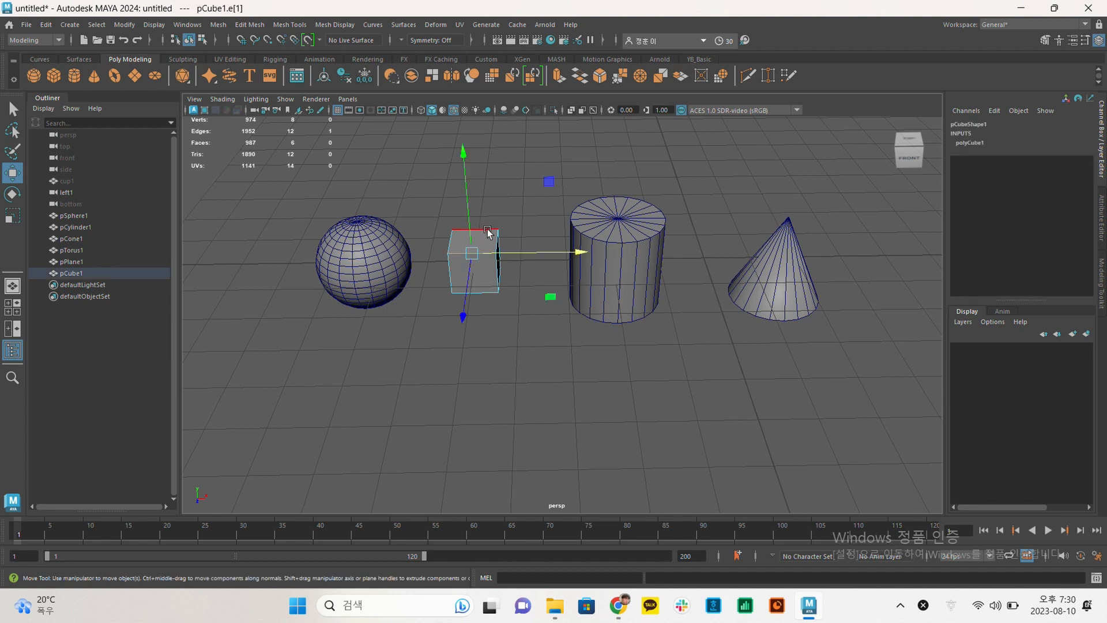
{"action": "right_click_drag", "start_coordinate": [492, 245], "coordinate": [491, 277]}
{"action": "left_click", "coordinate": [477, 243]}
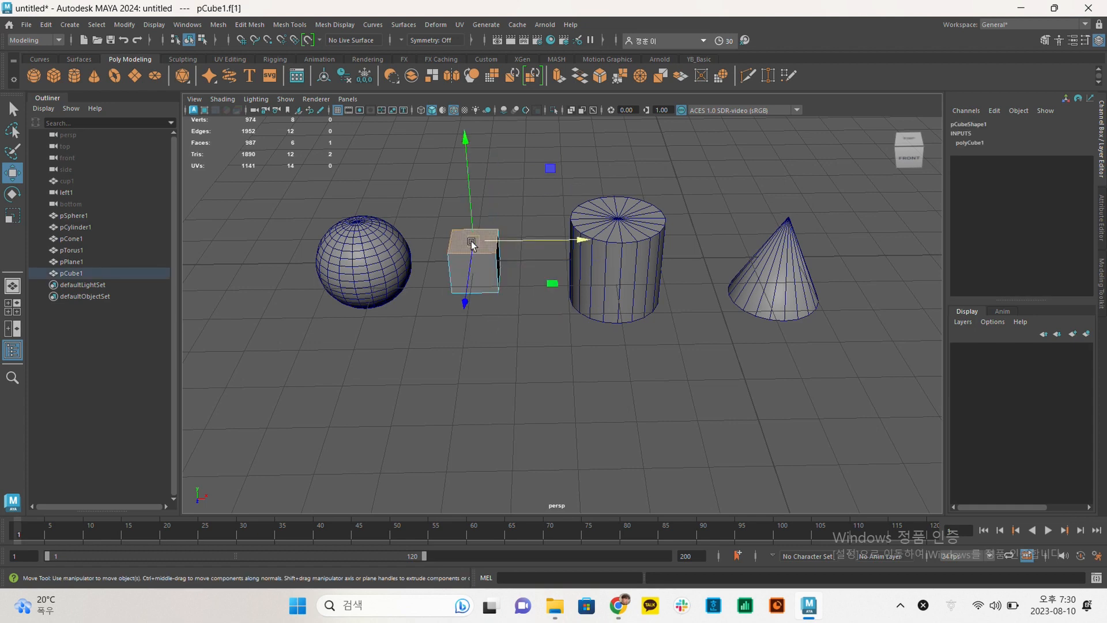
{"action": "middle_click_drag", "start_coordinate": [500, 268], "coordinate": [551, 240], "text": "alt"}
{"action": "right_click_drag", "start_coordinate": [551, 240], "coordinate": [871, 337], "text": "alt"}
{"action": "middle_click_drag", "start_coordinate": [484, 226], "coordinate": [571, 511], "text": "alt"}
Return the new cube to object mode and reselect it as a whole object.
{"action": "mouse_move", "coordinate": [547, 254]}
{"action": "right_mouse_down"}
{"action": "mouse_move", "coordinate": [522, 269]}
{"action": "mouse_move", "coordinate": [545, 223]}
{"action": "mouse_move", "coordinate": [525, 270]}
{"action": "mouse_move", "coordinate": [597, 236]}
{"action": "mouse_move", "coordinate": [571, 204]}
{"action": "mouse_move", "coordinate": [593, 242]}
{"action": "mouse_move", "coordinate": [589, 271]}
{"action": "mouse_move", "coordinate": [517, 273]}
{"action": "mouse_move", "coordinate": [620, 251]}
{"action": "mouse_move", "coordinate": [550, 254]}
{"action": "right_mouse_up"}
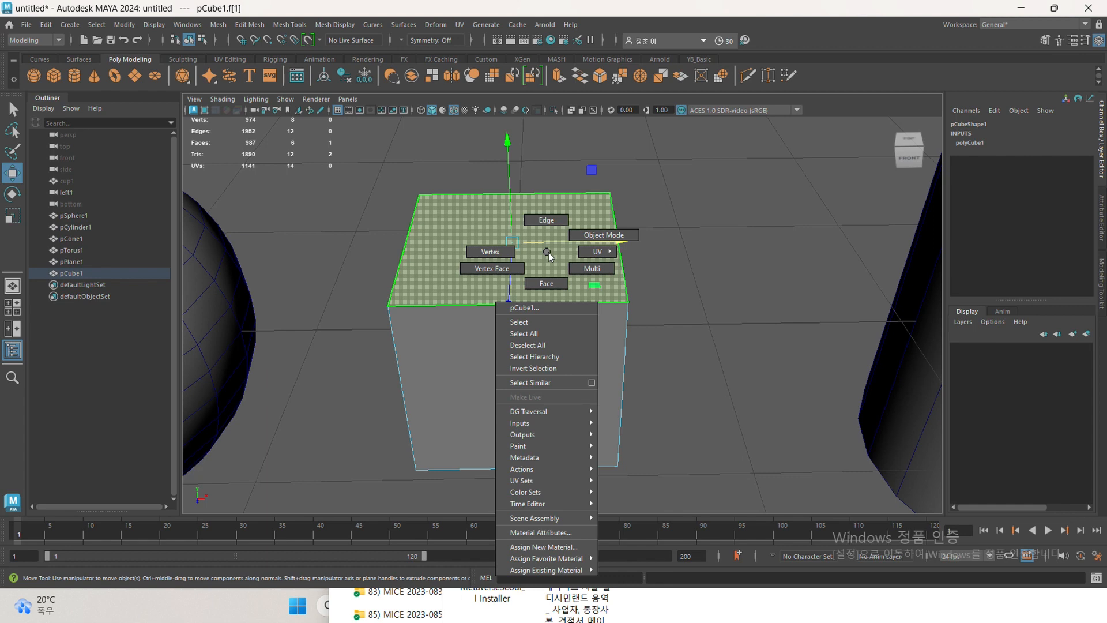
{"action": "right_click_drag", "start_coordinate": [549, 257], "coordinate": [576, 237]}
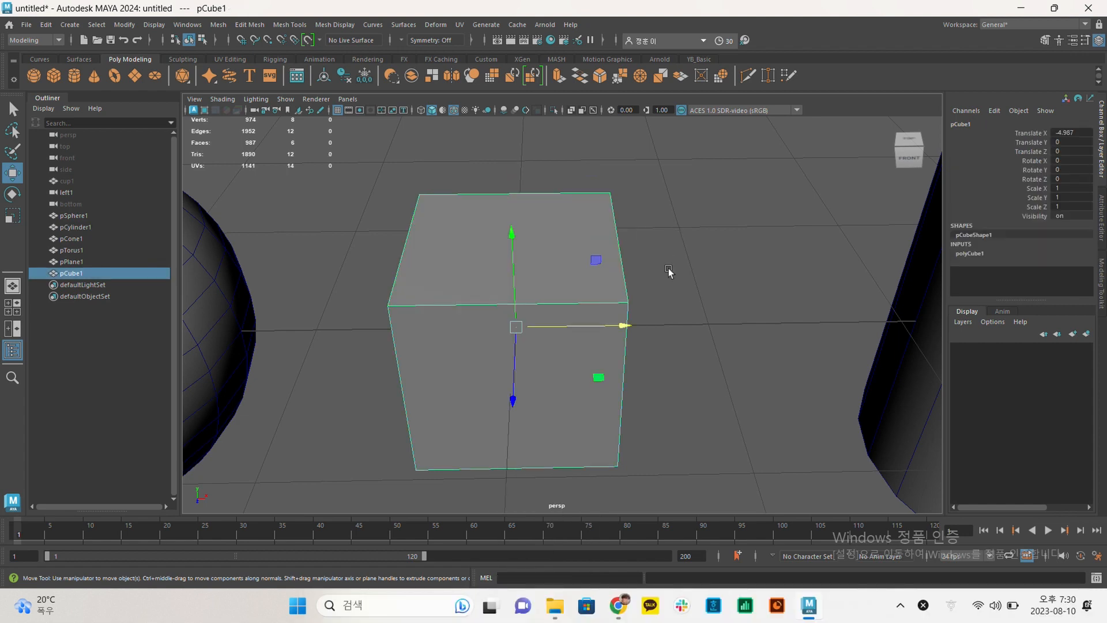
{"action": "left_click_drag", "start_coordinate": [655, 289], "coordinate": [565, 285], "text": "alt"}
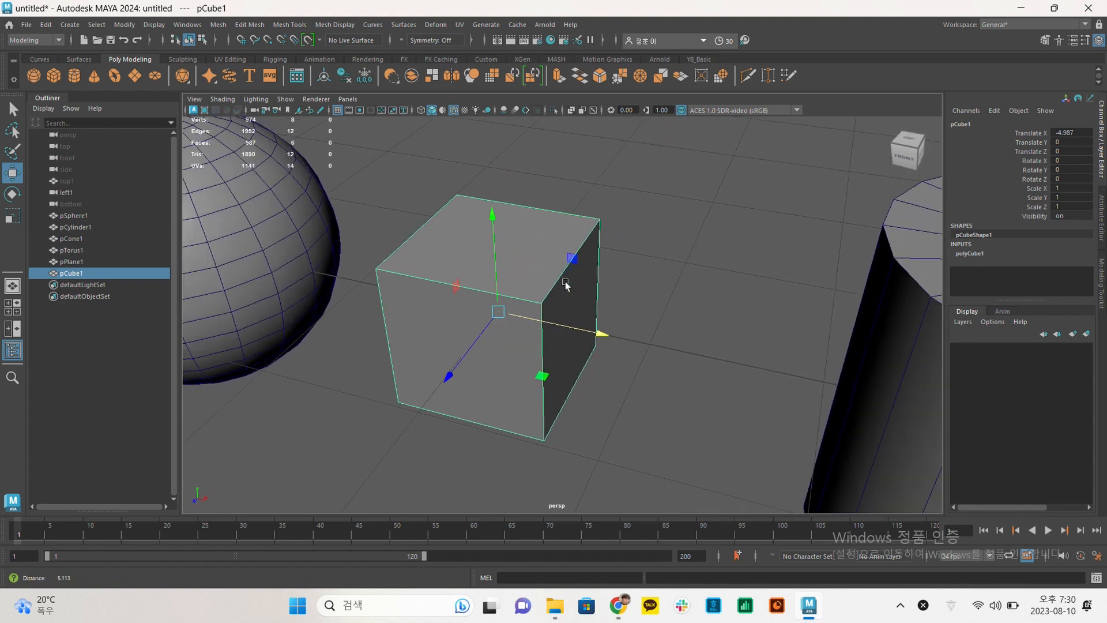
{"action": "right_click_drag", "start_coordinate": [565, 283], "coordinate": [461, 258], "text": "alt"}
{"action": "left_click_drag", "start_coordinate": [462, 258], "coordinate": [589, 250], "text": "alt"}
{"action": "left_click", "coordinate": [589, 251]}
{"action": "left_click", "coordinate": [548, 271]}
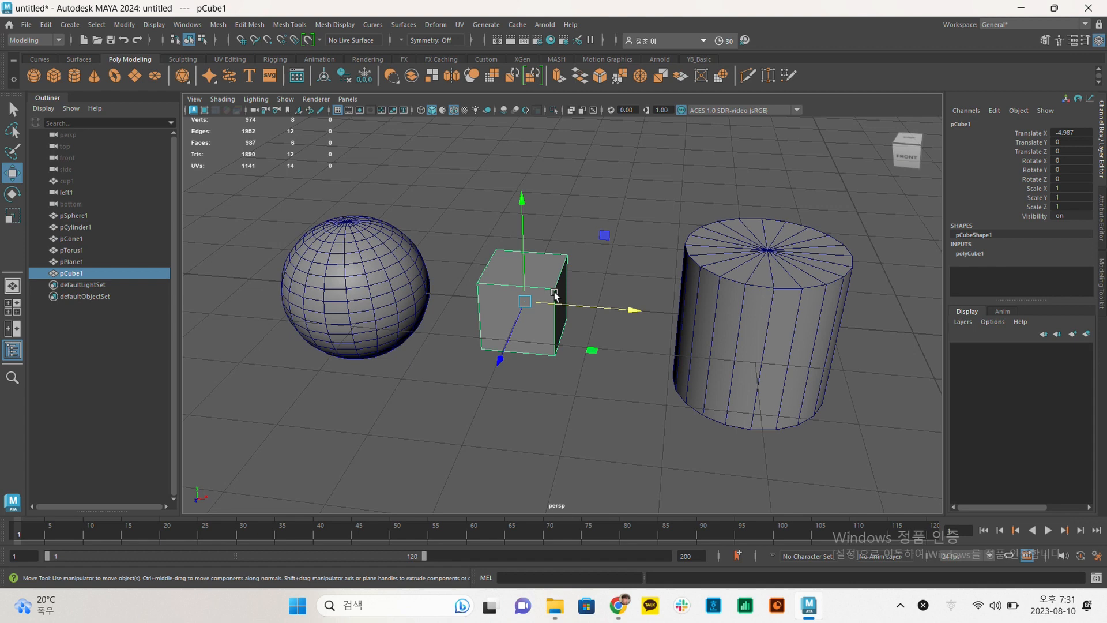
{"action": "middle_click_drag", "start_coordinate": [600, 294], "coordinate": [572, 304], "text": "alt"}
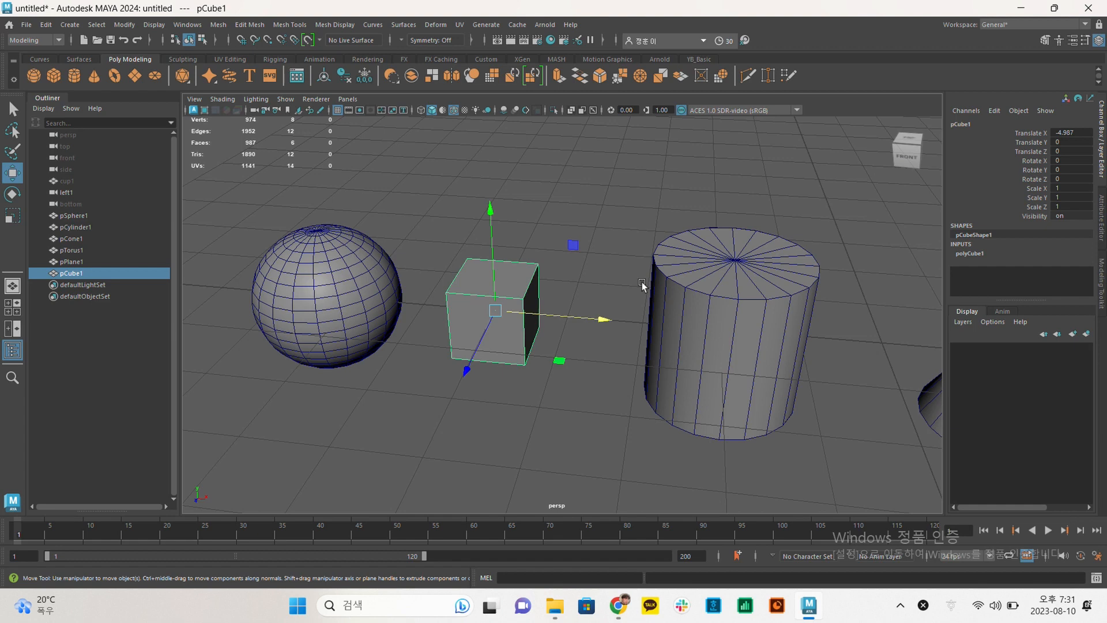
{"action": "left_click", "coordinate": [543, 263]}
{"action": "left_click", "coordinate": [502, 290]}
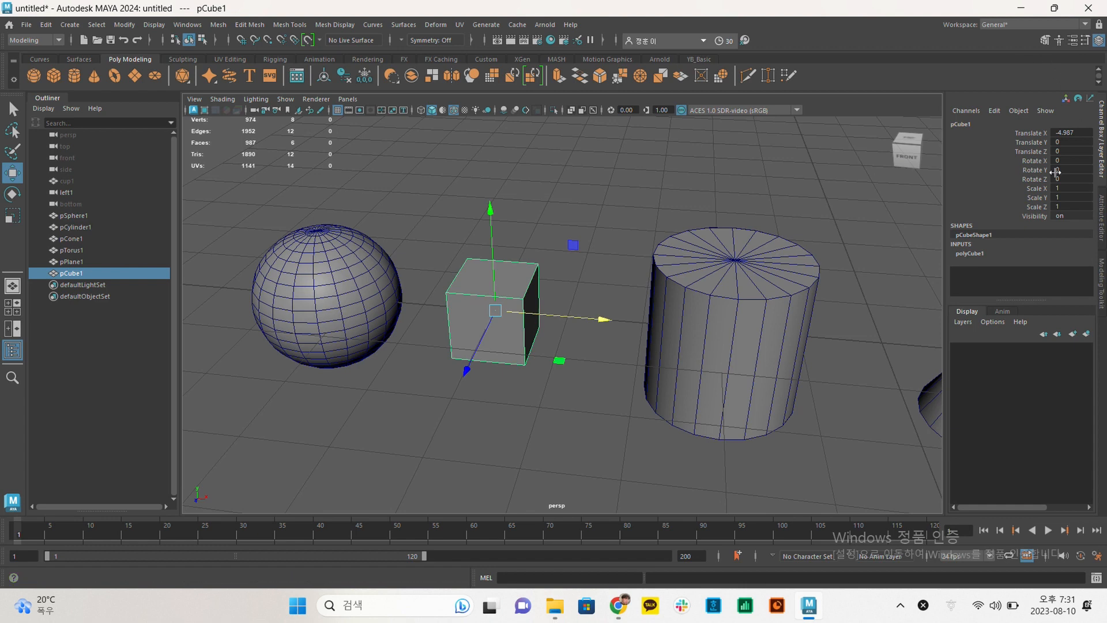
Highlight the cube's Translate X, Translate Y and Translate Z channels in turn.
{"action": "left_click", "coordinate": [1041, 133]}
{"action": "left_click", "coordinate": [1039, 142]}
{"action": "left_click", "coordinate": [1036, 152]}
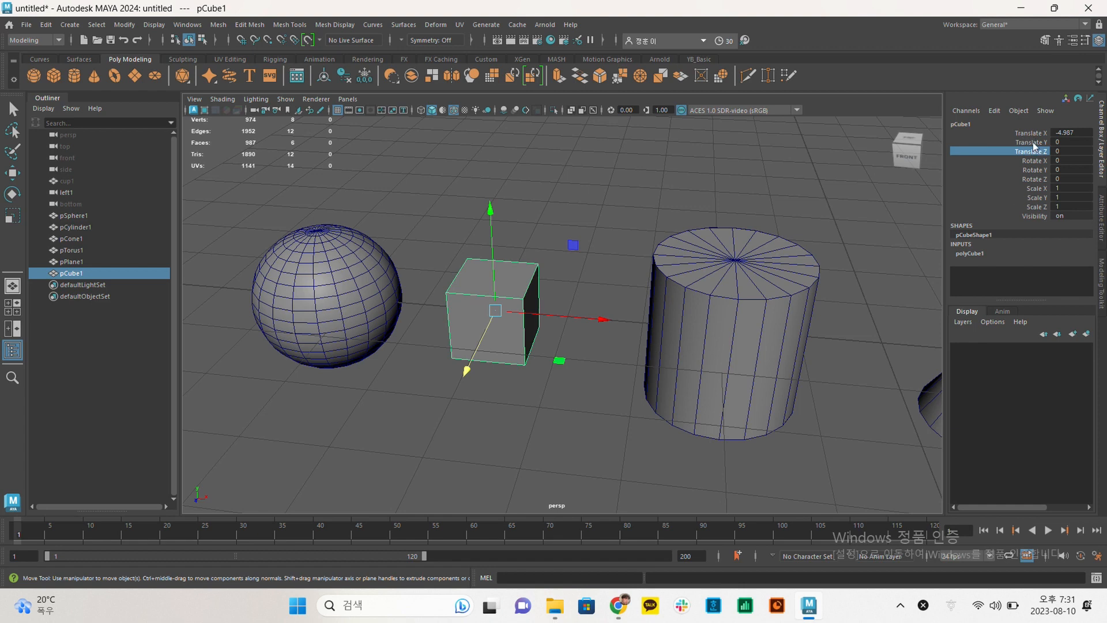
Expand the cube's polyCube1 construction inputs and make room to show all its size and subdivision parameters.
{"action": "left_click", "coordinate": [972, 254]}
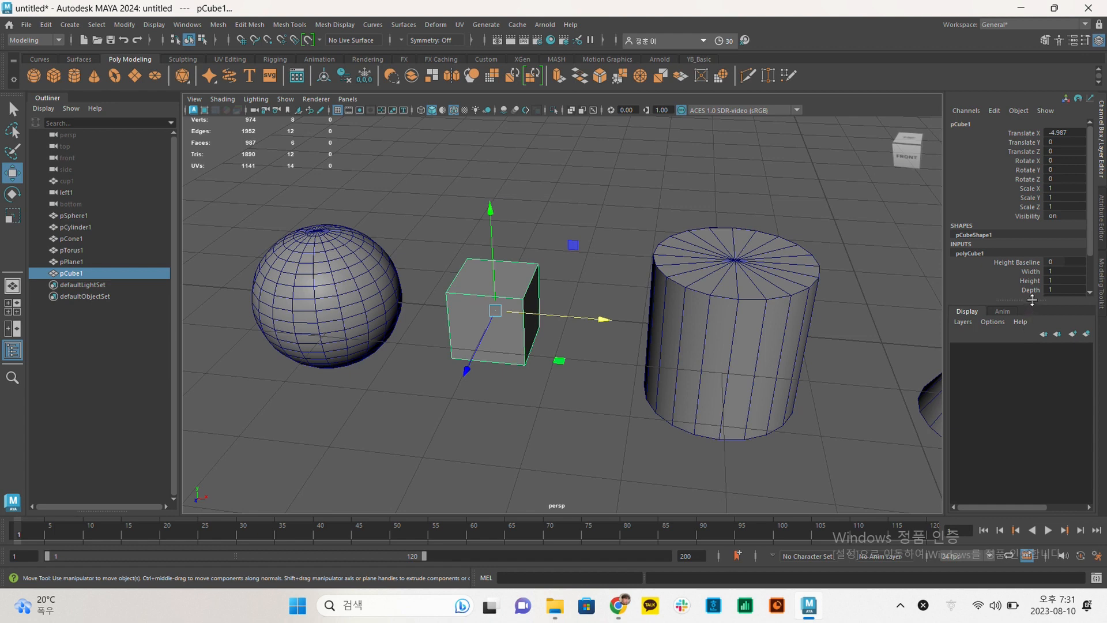
{"action": "left_click_drag", "start_coordinate": [1032, 300], "coordinate": [1027, 428]}
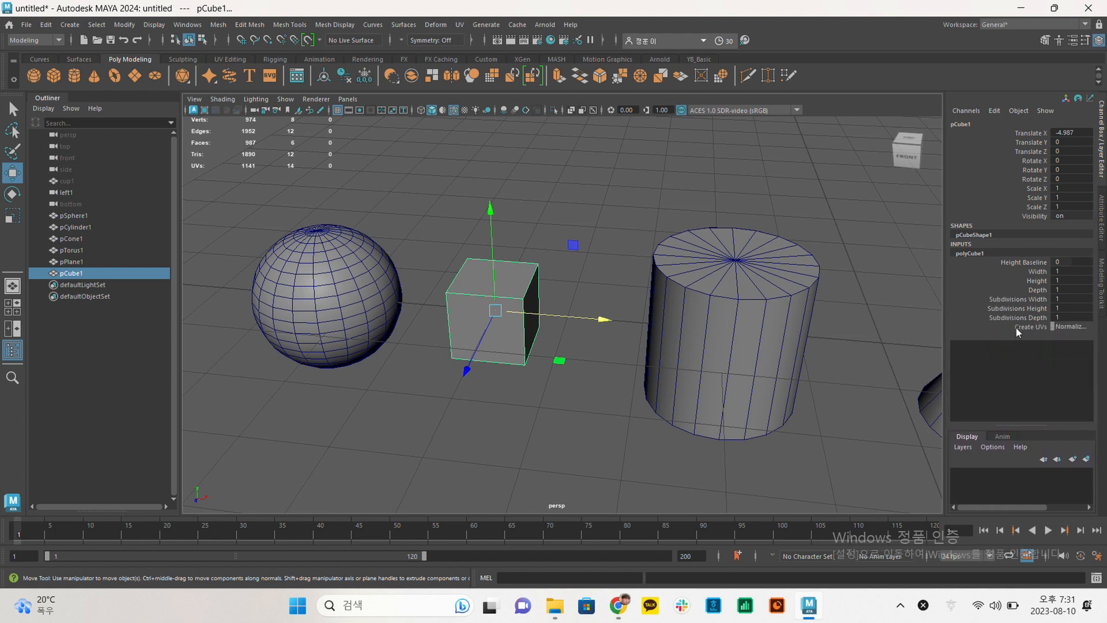
Highlight the cube's Height Baseline, Width, Height, Depth and Subdivisions Width parameters, and open its Width and Height values for editing.
{"action": "left_click", "coordinate": [979, 262]}
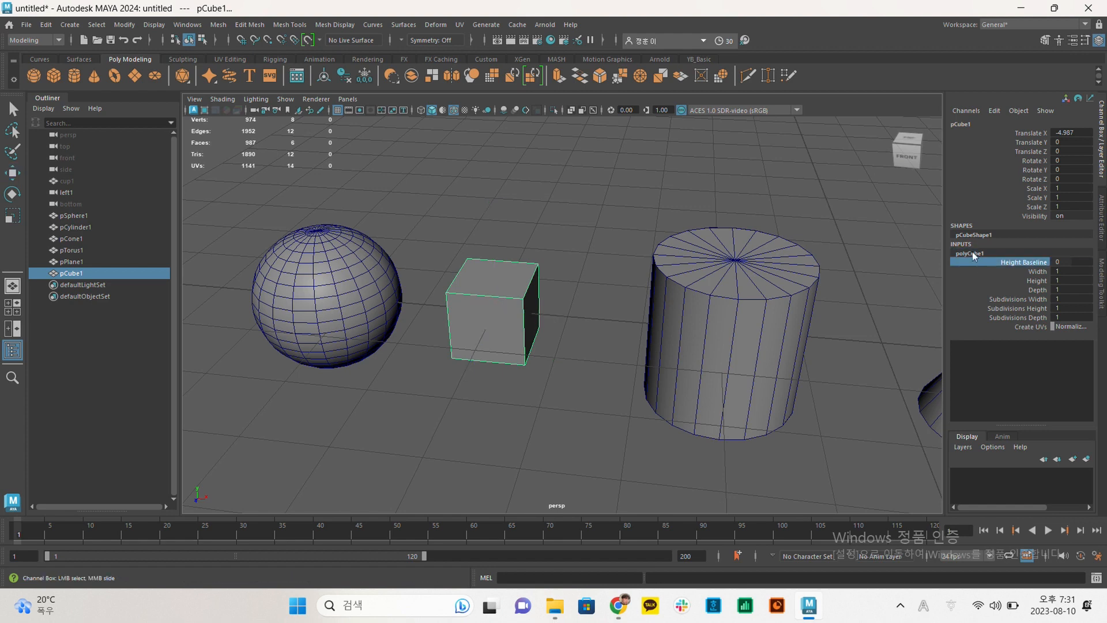
{"action": "left_click", "coordinate": [1008, 281]}
{"action": "left_click", "coordinate": [1045, 261]}
{"action": "left_click", "coordinate": [1043, 273]}
{"action": "left_click", "coordinate": [1042, 281]}
{"action": "left_click", "coordinate": [1042, 299]}
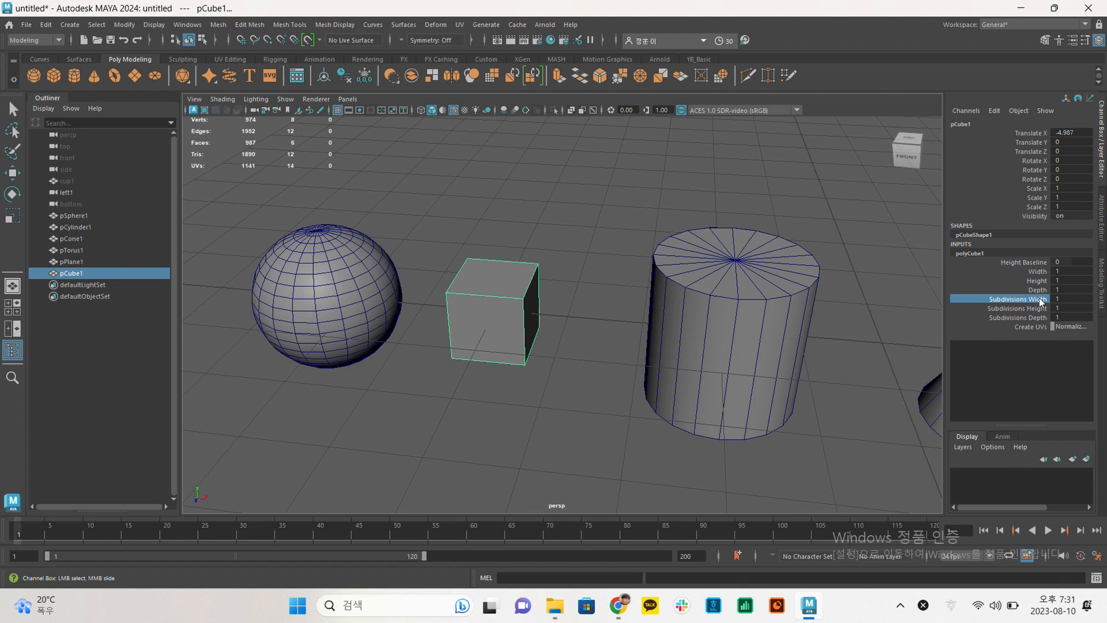
{"action": "left_click", "coordinate": [1043, 289]}
{"action": "left_click", "coordinate": [1042, 271]}
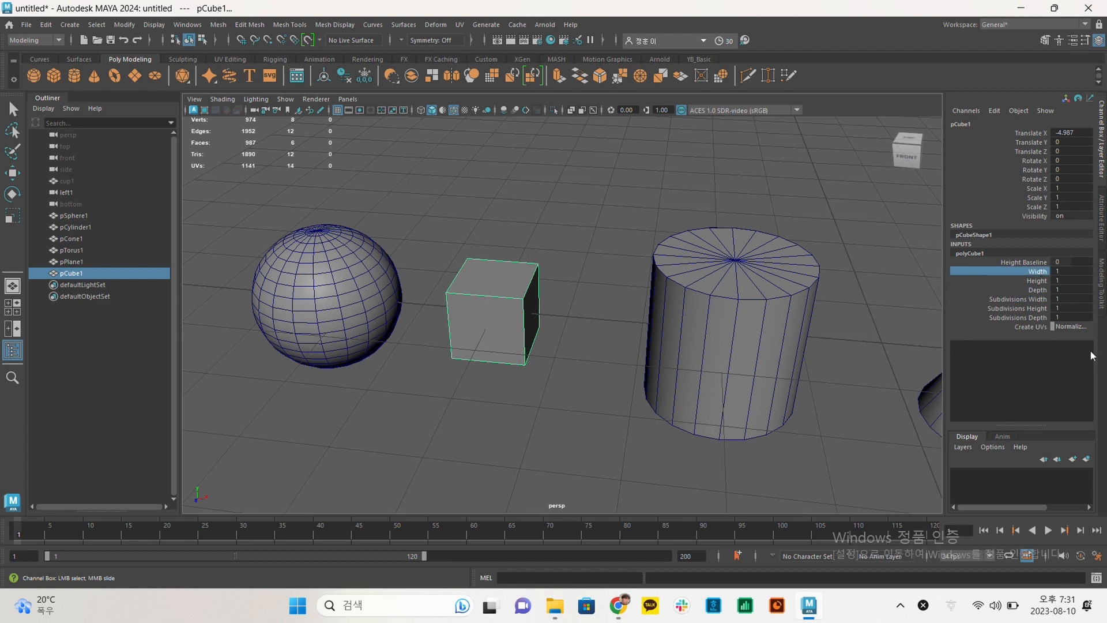
{"action": "double_click", "coordinate": [1064, 272]}
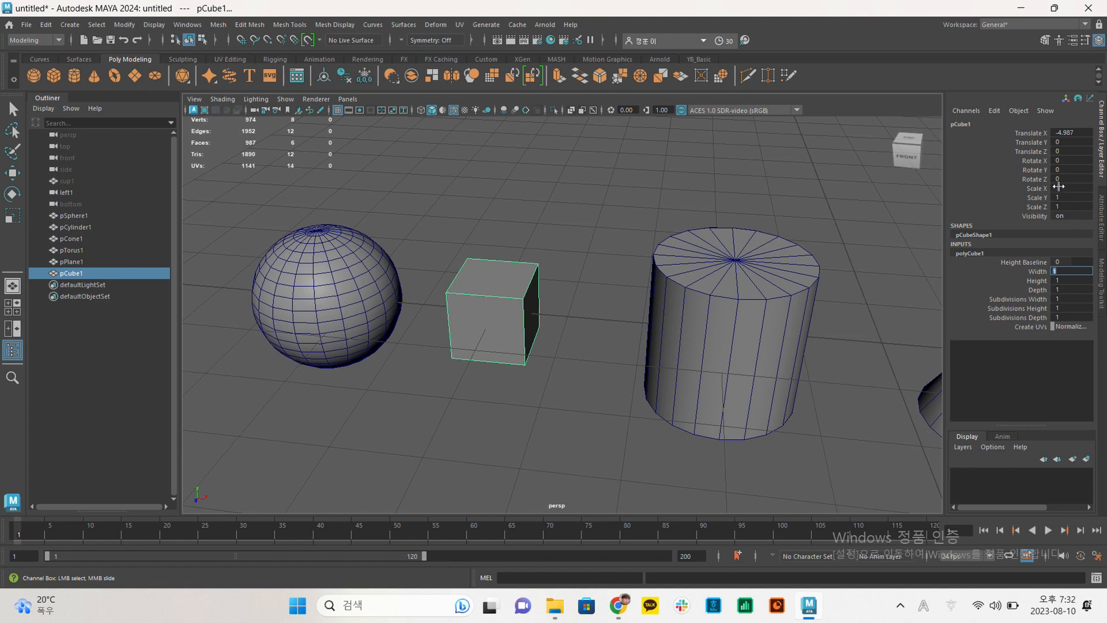
{"action": "double_click", "coordinate": [1069, 281]}
Set the cube's Subdivisions Width to 4 and frame the cube to inspect the divisions.
{"action": "left_click", "coordinate": [1040, 303]}
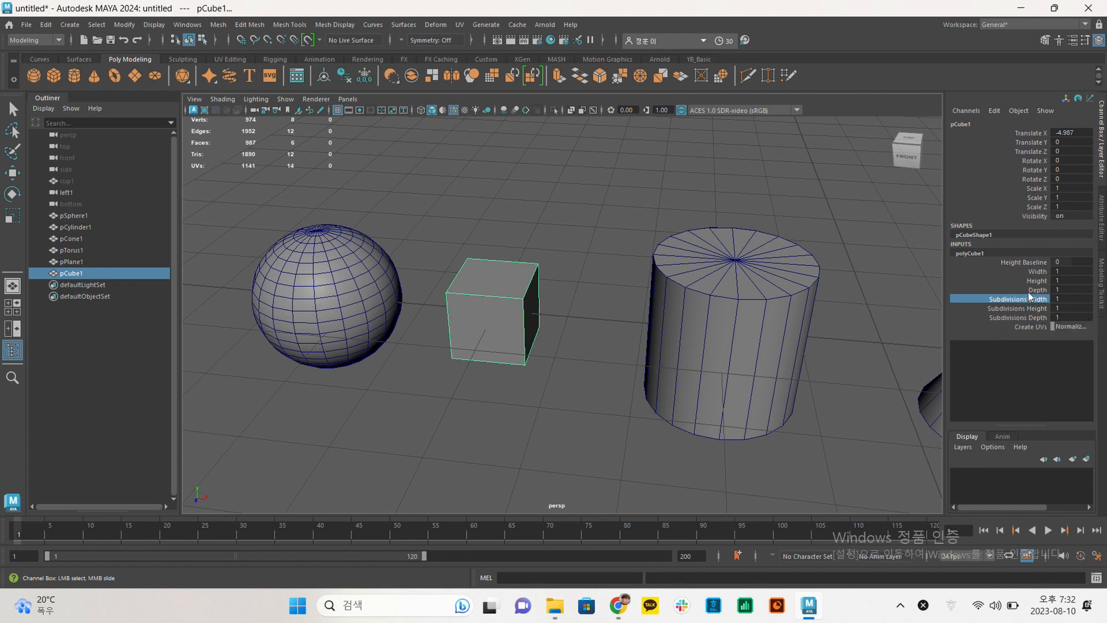
{"action": "double_click", "coordinate": [1070, 295]}
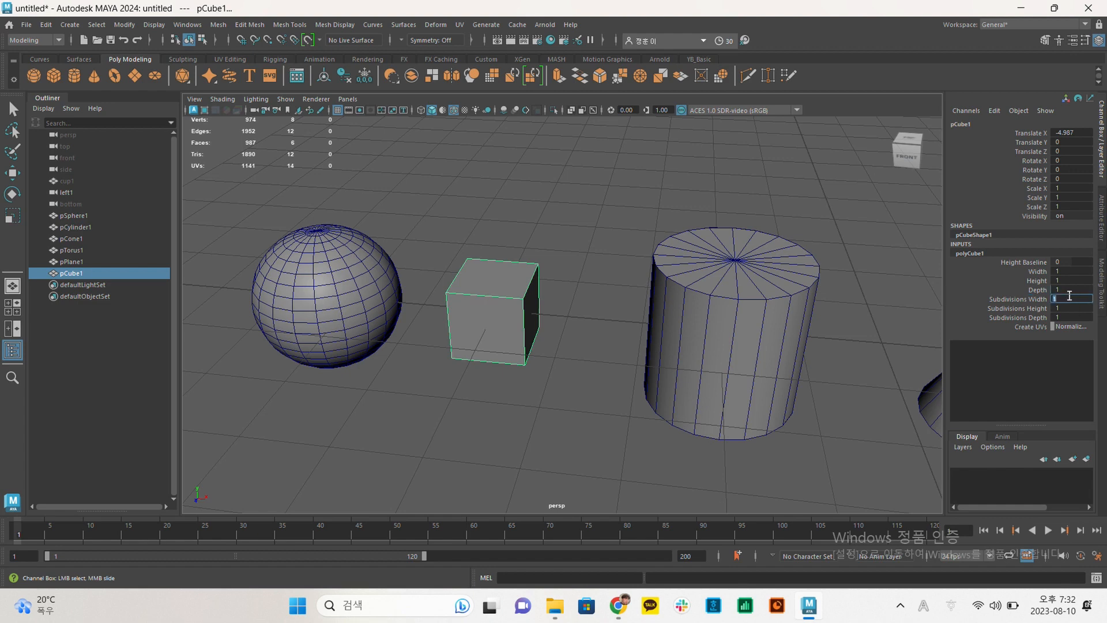
{"action": "type", "text": "4"}
{"action": "key", "text": "Return"}
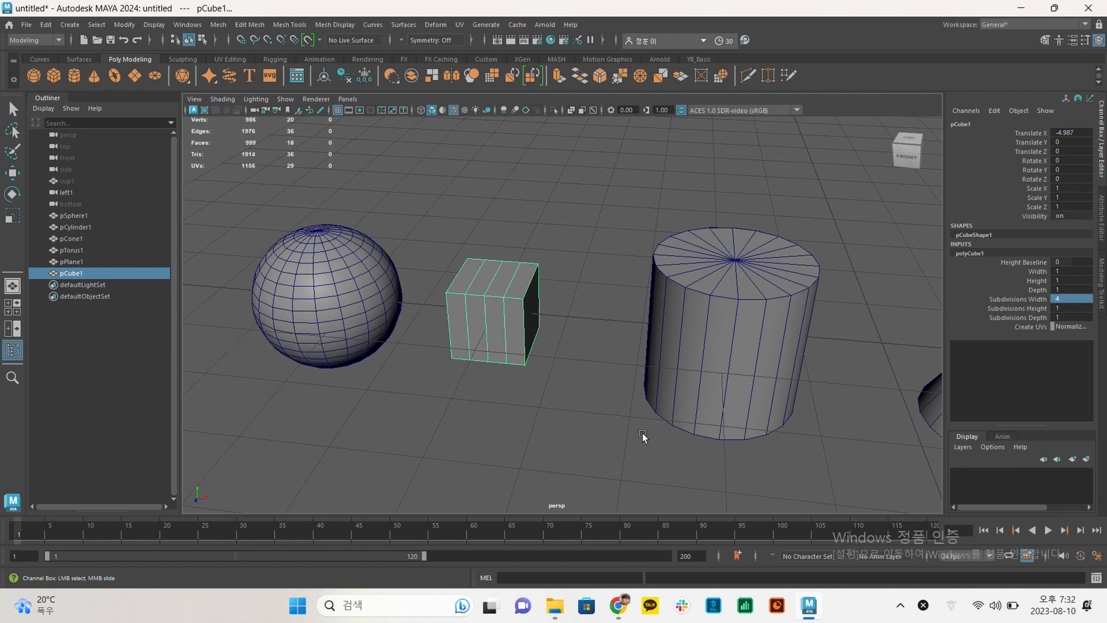
{"action": "key", "text": "f"}
{"action": "left_click_drag", "start_coordinate": [580, 342], "coordinate": [605, 349], "text": "alt"}
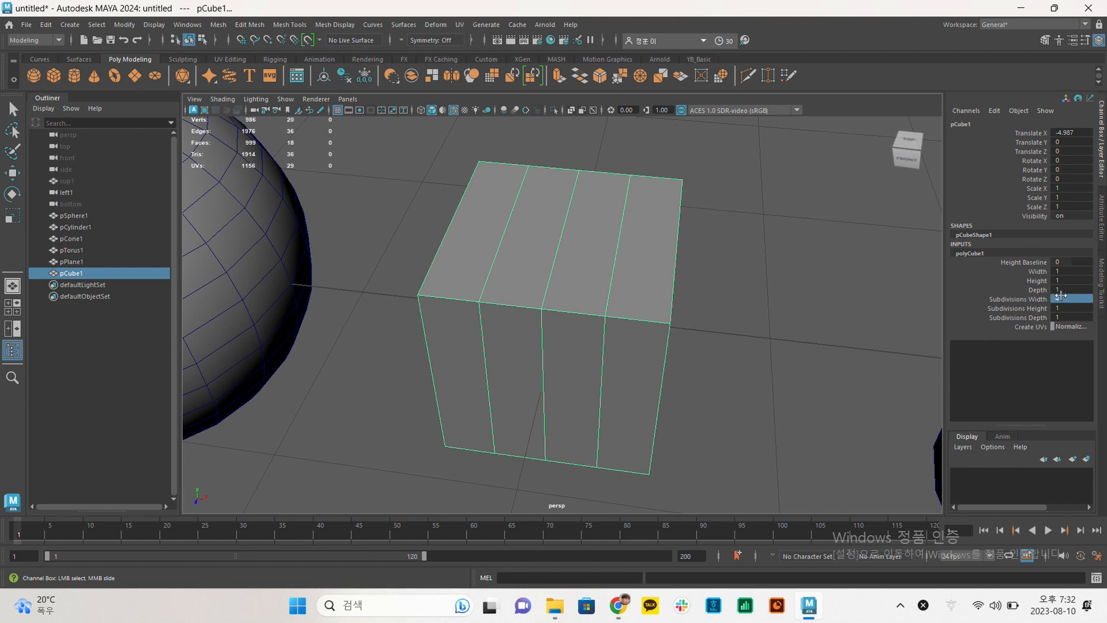
{"action": "left_click_drag", "start_coordinate": [697, 299], "coordinate": [682, 287], "text": "alt"}
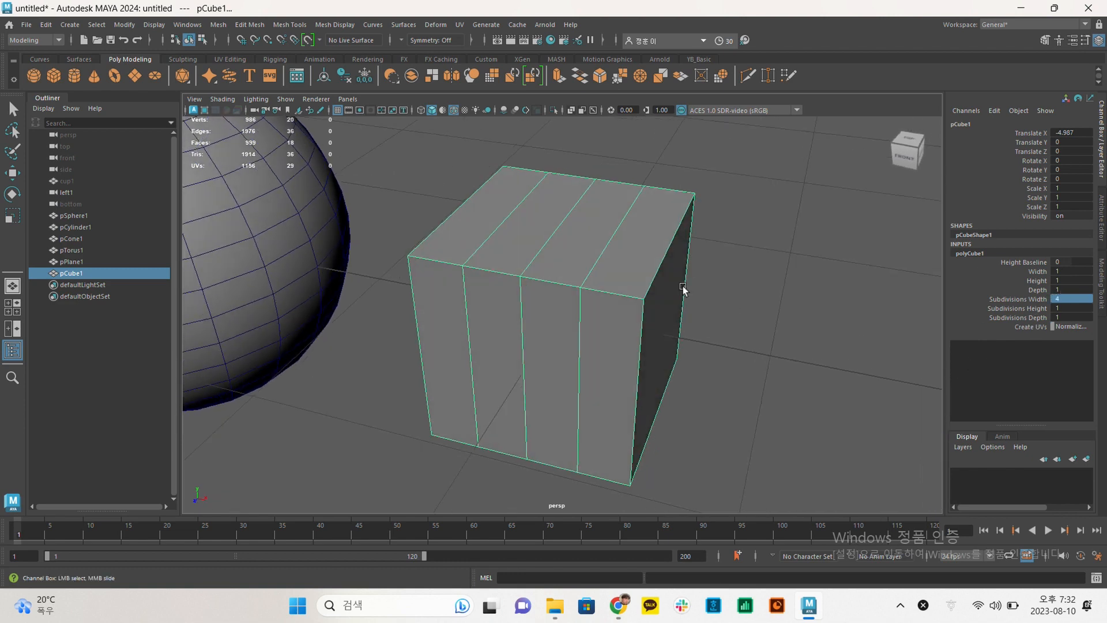
Set the cube's Subdivisions Width to 1 and activate the Move tool.
{"action": "double_click", "coordinate": [1067, 296]}
{"action": "left_click", "coordinate": [749, 301]}
{"action": "key", "text": "w"}
{"action": "left_click", "coordinate": [659, 261]}
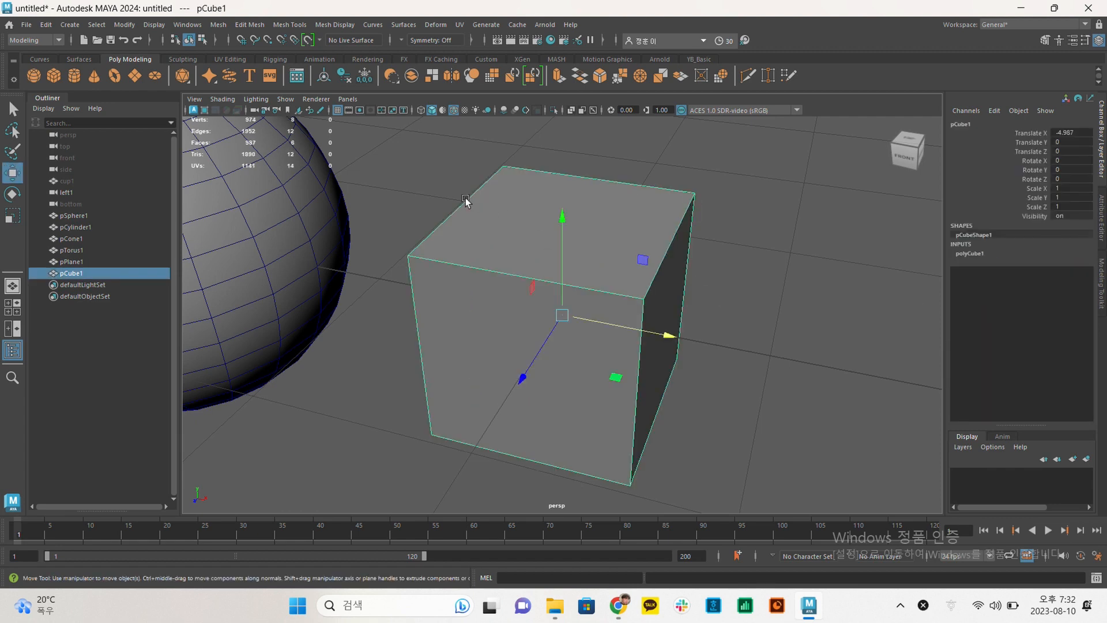
Expand the polyCube1 inputs and set the cube's Subdivisions Width to 4.
{"action": "left_click", "coordinate": [979, 254]}
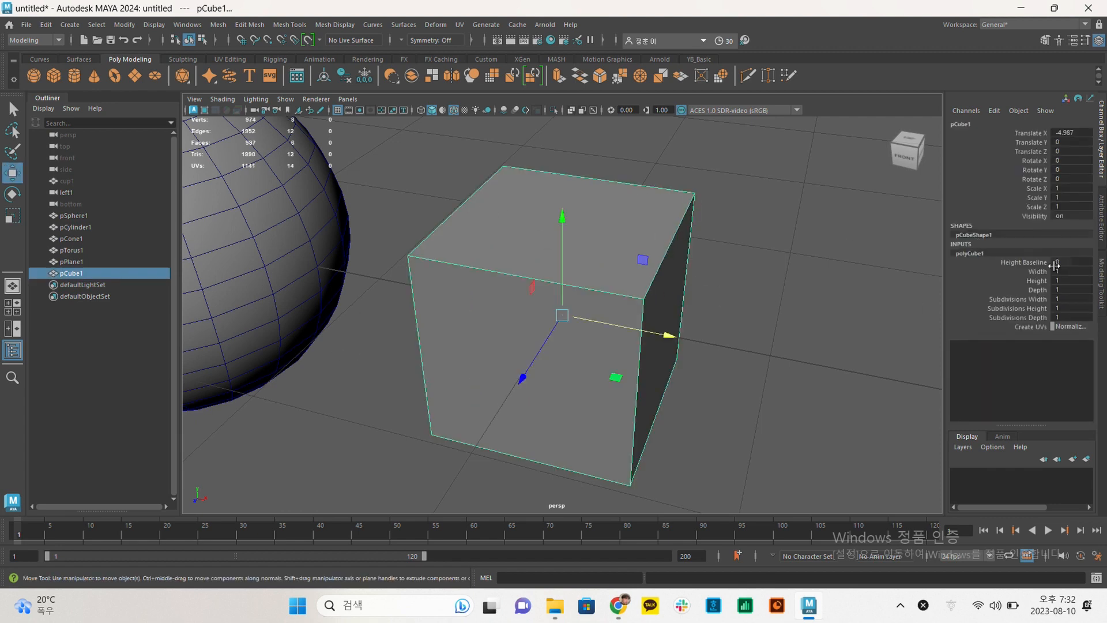
{"action": "double_click", "coordinate": [1063, 296]}
{"action": "key", "text": "Return"}
In edge mode, select all the parallel edges across the cube's top face, and clear the selection.
{"action": "left_click", "coordinate": [494, 199]}
{"action": "right_click_drag", "start_coordinate": [495, 200], "coordinate": [497, 170]}
{"action": "left_click", "coordinate": [482, 185]}
{"action": "double_click", "coordinate": [670, 234], "text": "shift"}
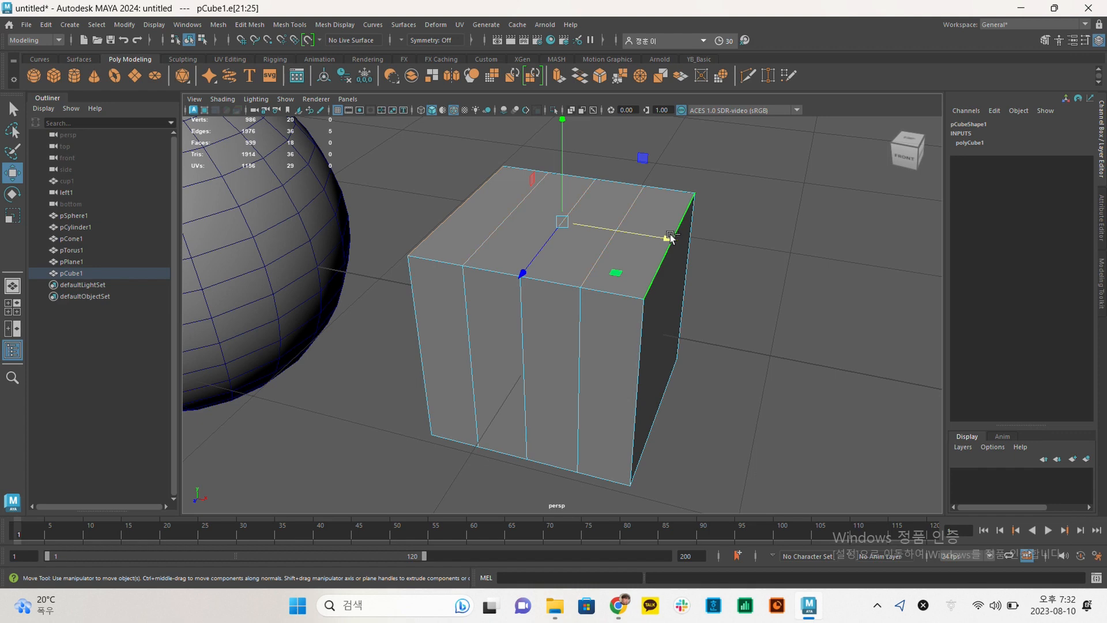
{"action": "left_click_drag", "start_coordinate": [726, 234], "coordinate": [490, 205], "text": "alt"}
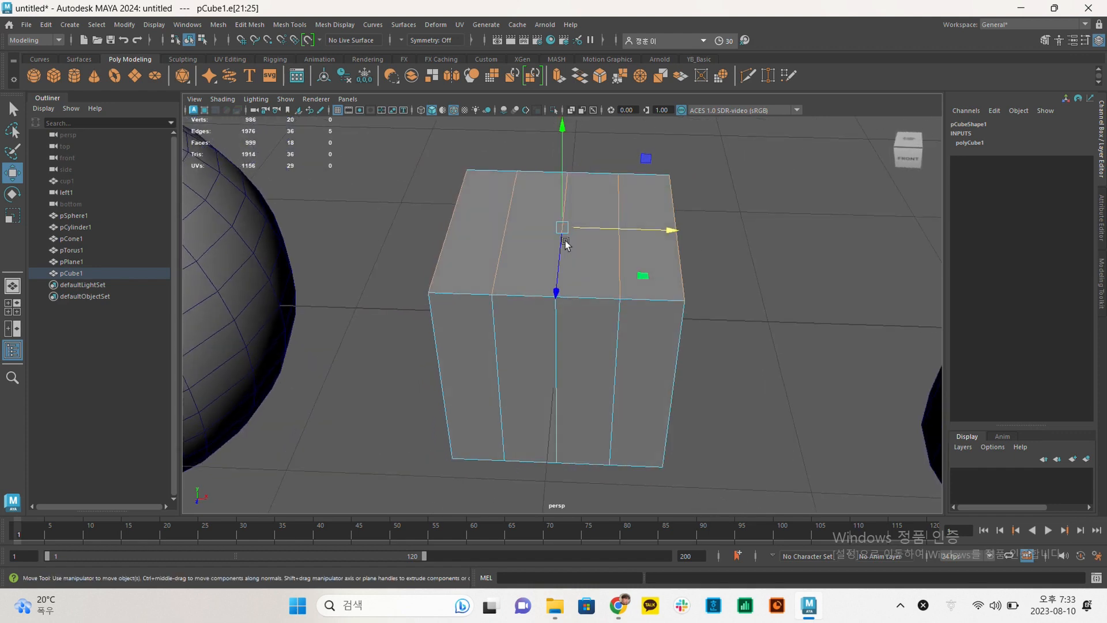
{"action": "left_click", "coordinate": [739, 219]}
{"action": "left_click_drag", "start_coordinate": [739, 219], "coordinate": [664, 214], "text": "alt"}
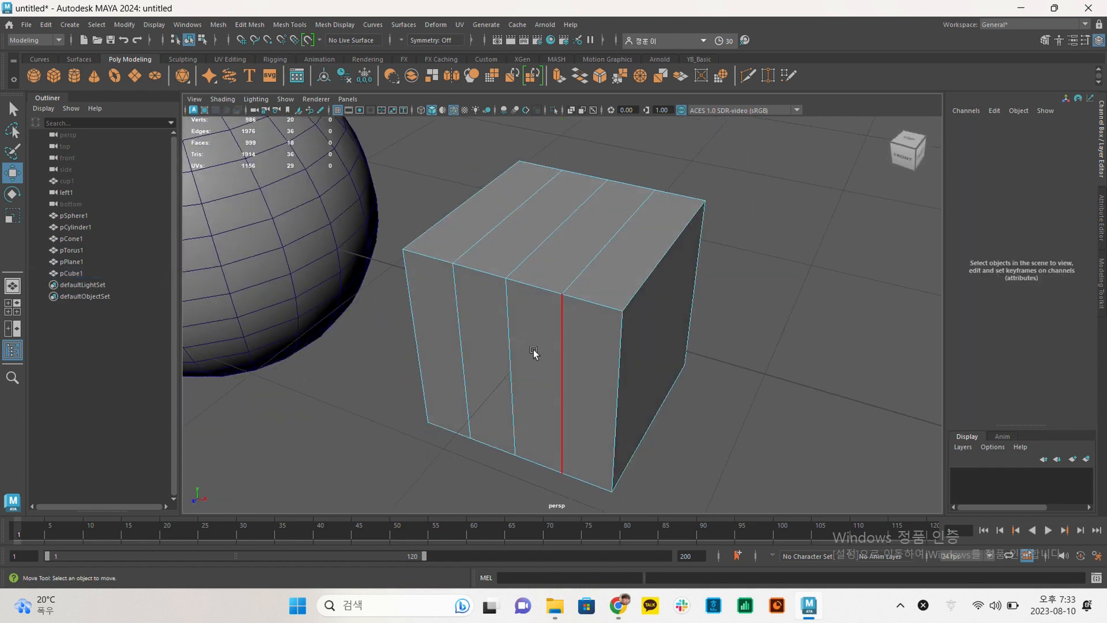
Select vertical edges on the cube's front face, followed by the two outer side edges of its top face.
{"action": "left_click", "coordinate": [468, 329]}
{"action": "double_click", "coordinate": [514, 327], "text": "shift"}
{"action": "left_click", "coordinate": [450, 215]}
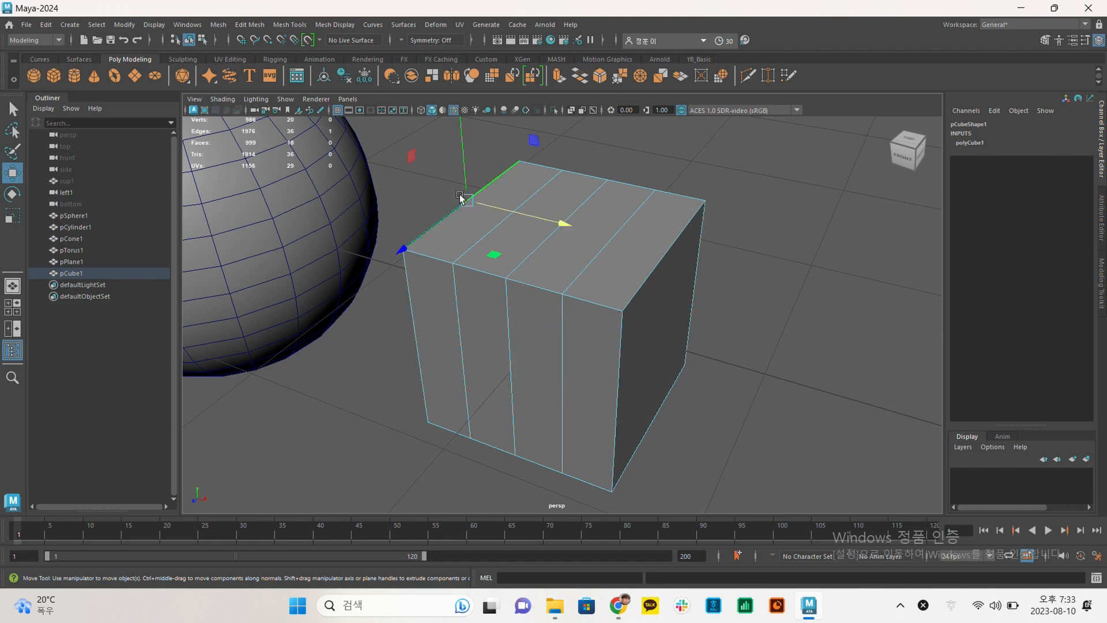
{"action": "left_click", "coordinate": [683, 264], "text": "shift"}
{"action": "left_click_drag", "start_coordinate": [683, 264], "coordinate": [515, 205], "text": "alt"}
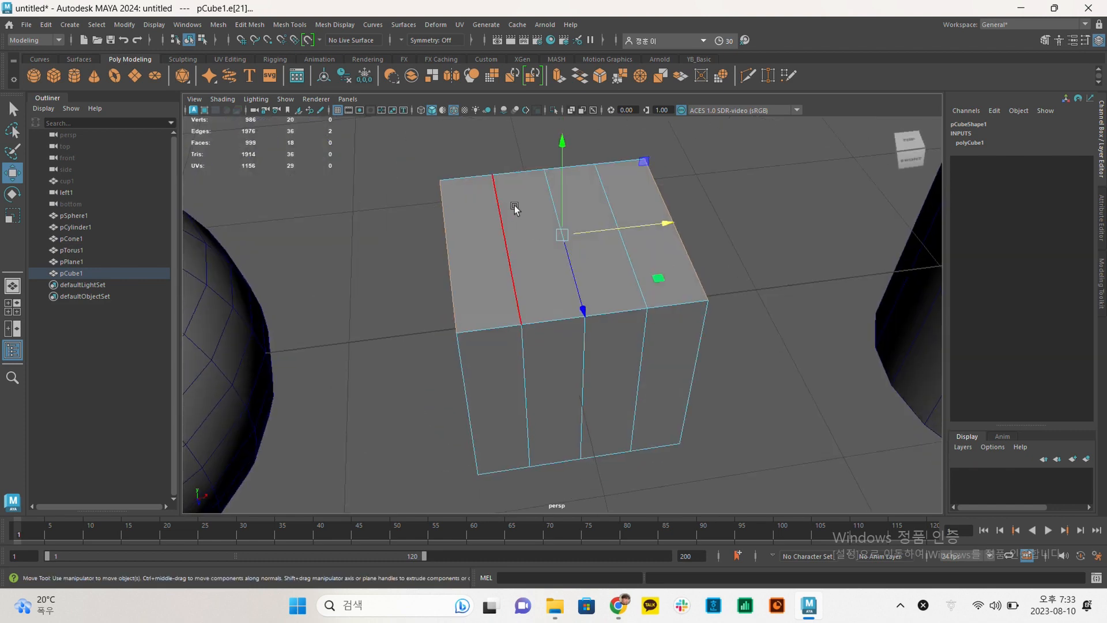
Select the three inner edge loops that divide the cube across its width.
{"action": "left_click", "coordinate": [510, 234]}
{"action": "double_click", "coordinate": [558, 219]}
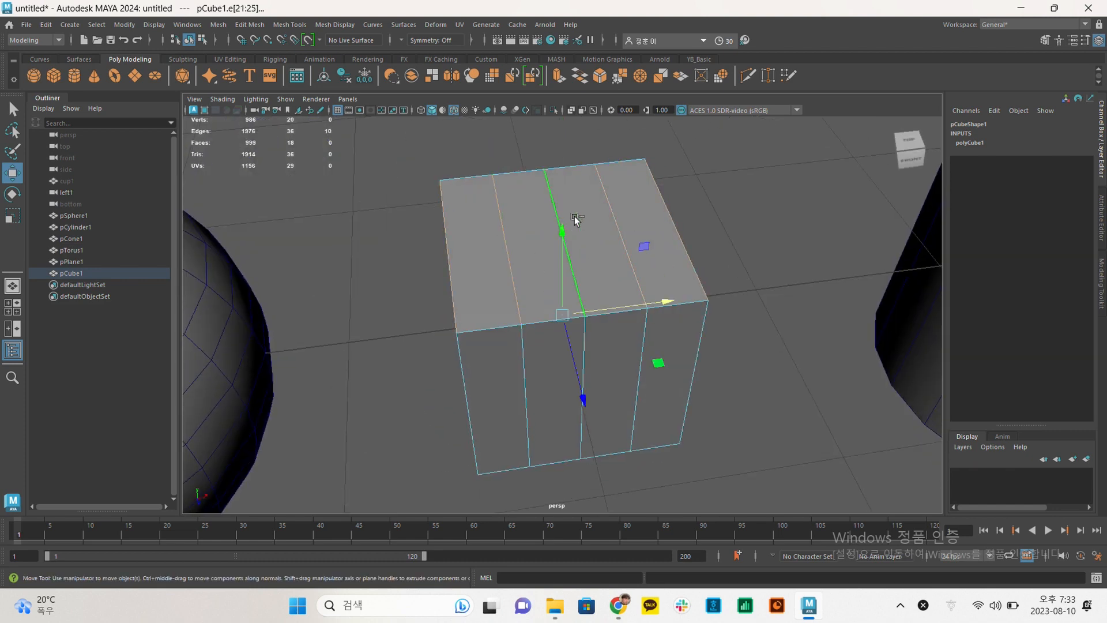
{"action": "left_click", "coordinate": [608, 200]}
{"action": "double_click", "coordinate": [569, 225]}
{"action": "double_click", "coordinate": [510, 245], "text": "shift"}
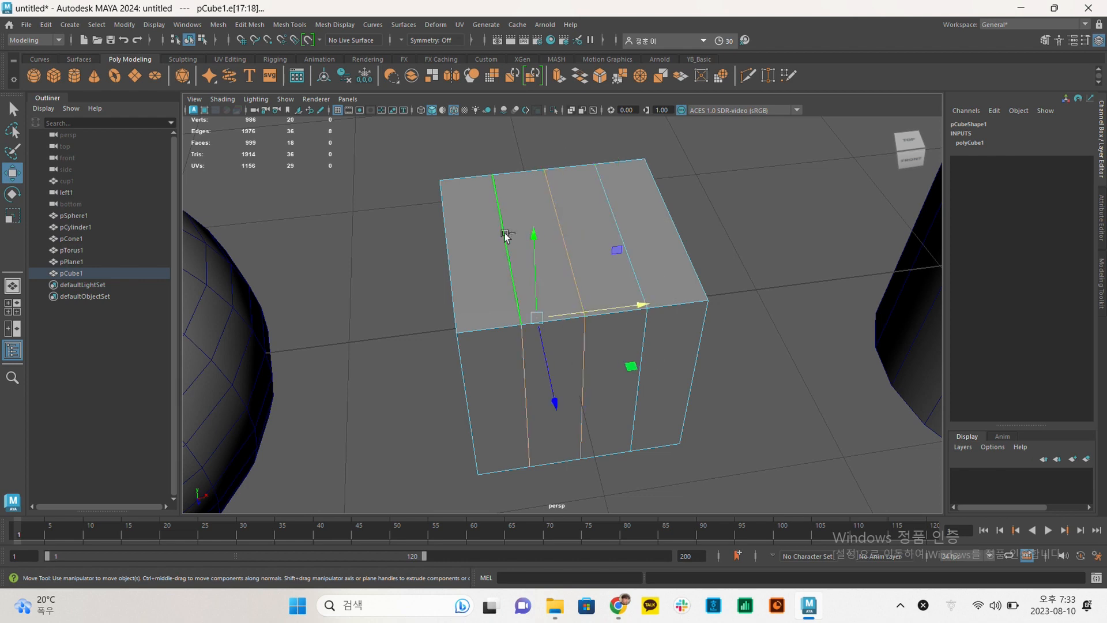
{"action": "double_click", "coordinate": [606, 221], "text": "shift"}
Select the top face's parallel edges one by one from the outer left edge through the three inner edges, and clear the selection.
{"action": "left_click", "coordinate": [460, 228]}
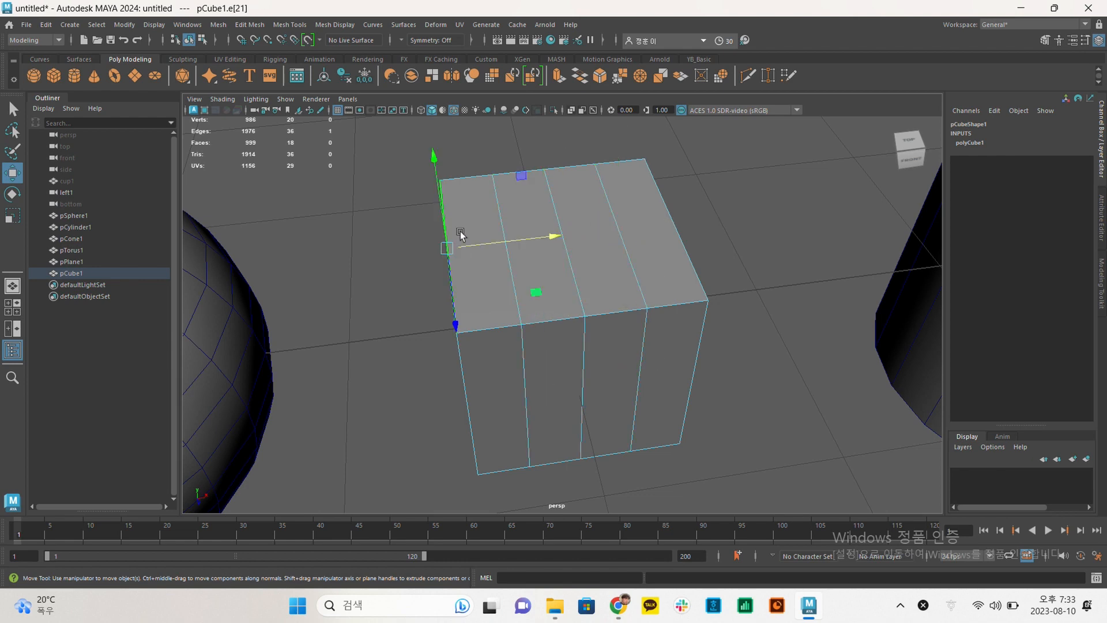
{"action": "left_click", "coordinate": [511, 225], "text": "shift"}
{"action": "left_click", "coordinate": [558, 217], "text": "shift"}
{"action": "left_click", "coordinate": [605, 210], "text": "shift"}
{"action": "left_click_drag", "start_coordinate": [638, 272], "coordinate": [708, 246], "text": "alt"}
{"action": "left_click", "coordinate": [708, 247]}
Select the top face's outer right and left edges, add the inner division edges, and clear the selection.
{"action": "left_click", "coordinate": [673, 226]}
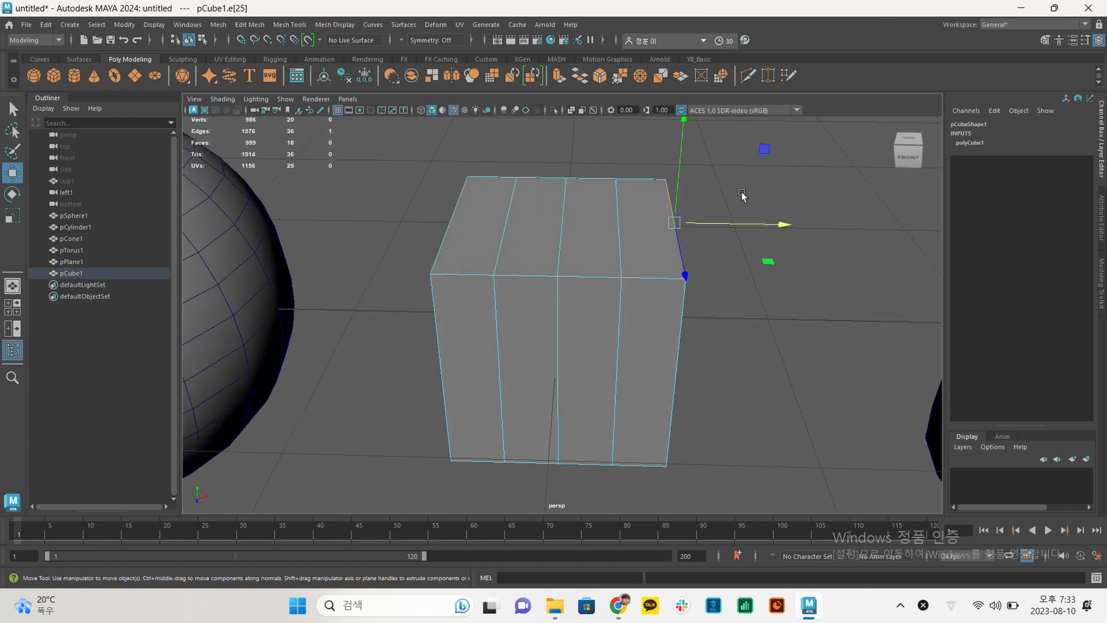
{"action": "left_click", "coordinate": [465, 182], "text": "shift"}
{"action": "left_click", "coordinate": [510, 199], "text": "shift"}
{"action": "left_click", "coordinate": [558, 311], "text": "shift"}
{"action": "left_click", "coordinate": [623, 304], "text": "shift"}
{"action": "left_click", "coordinate": [759, 216]}
Return the cube to object mode and set its Subdivisions Height to 4.
{"action": "left_click_drag", "start_coordinate": [748, 227], "coordinate": [611, 255], "text": "alt"}
{"action": "right_click_drag", "start_coordinate": [610, 254], "coordinate": [629, 224]}
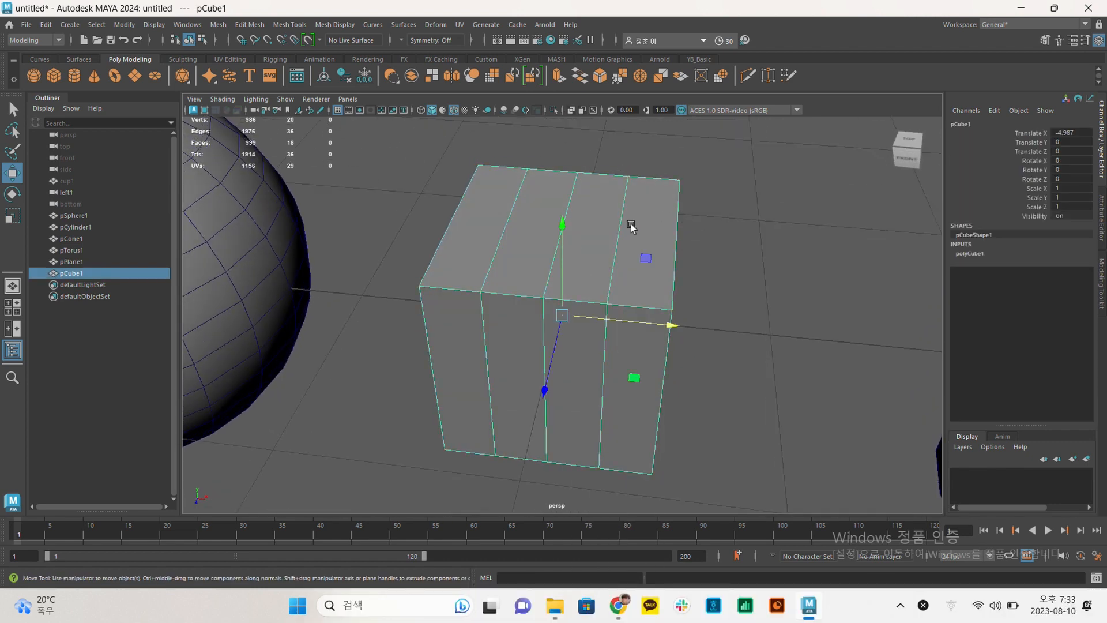
{"action": "left_click", "coordinate": [988, 252]}
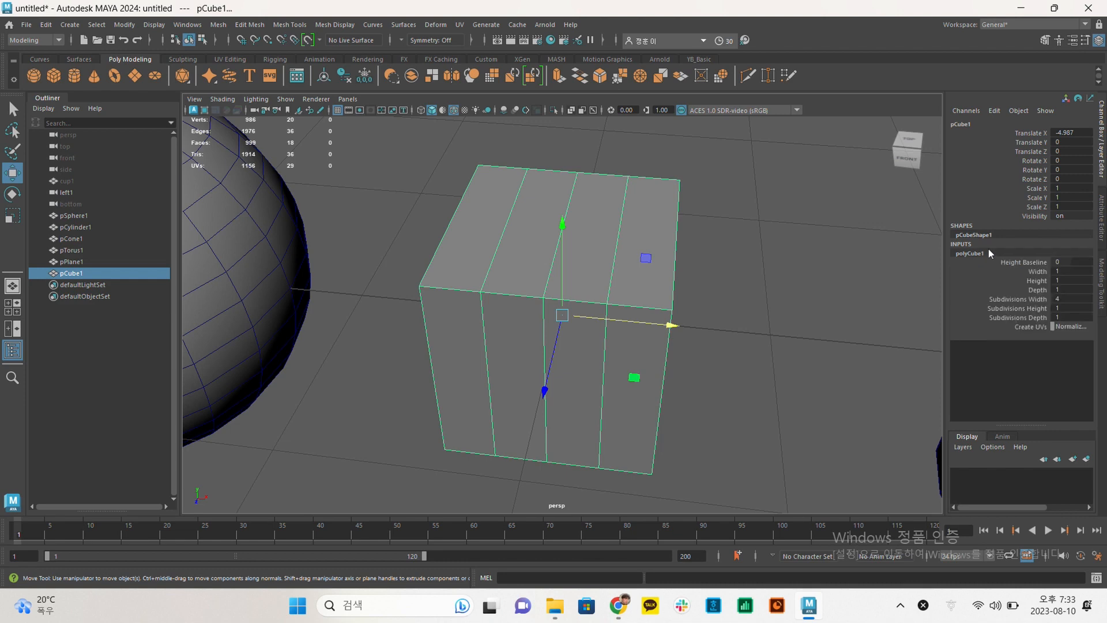
{"action": "double_click", "coordinate": [1059, 308]}
{"action": "type", "text": "4"}
{"action": "key", "text": "Return"}
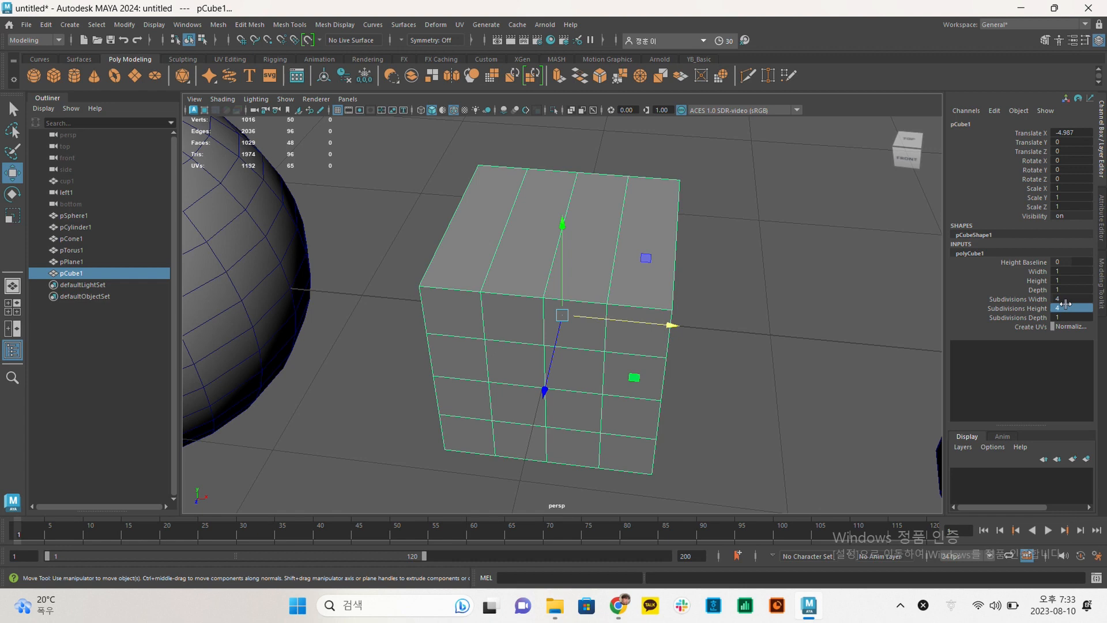
Set the cube's Subdivisions Depth to 4.
{"action": "left_click_drag", "start_coordinate": [656, 357], "coordinate": [642, 339], "text": "alt"}
{"action": "double_click", "coordinate": [1058, 317]}
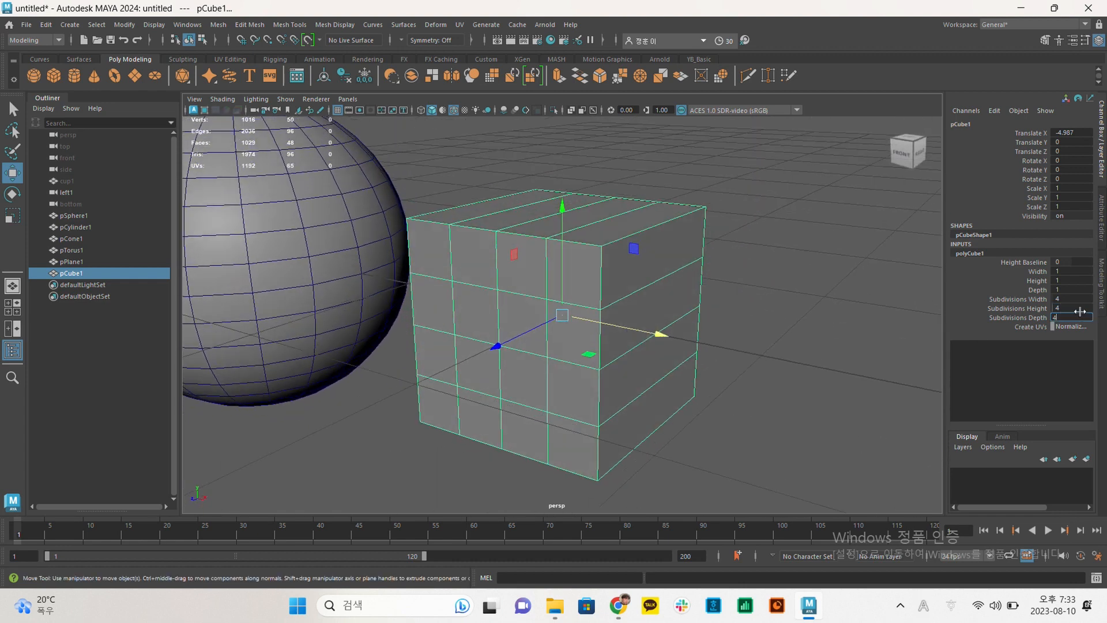
{"action": "type", "text": "4"}
{"action": "key", "text": "Return"}
{"action": "left_click_drag", "start_coordinate": [738, 307], "coordinate": [776, 314], "text": "alt"}
{"action": "right_click_drag", "start_coordinate": [776, 313], "coordinate": [587, 280], "text": "alt"}
{"action": "middle_click_drag", "start_coordinate": [587, 279], "coordinate": [548, 270], "text": "alt"}
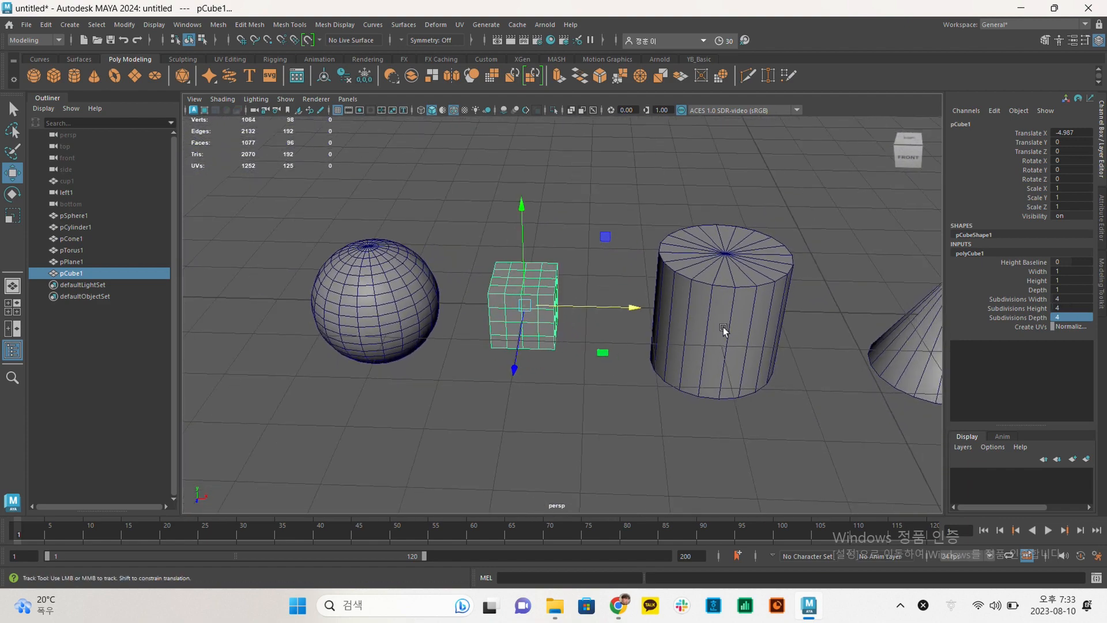
Select the cylinder, followed by the subdivided cube.
{"action": "middle_click_drag", "start_coordinate": [723, 327], "coordinate": [596, 308], "text": "alt"}
{"action": "middle_click_drag", "start_coordinate": [528, 288], "coordinate": [621, 290], "text": "alt"}
{"action": "left_click", "coordinate": [665, 357]}
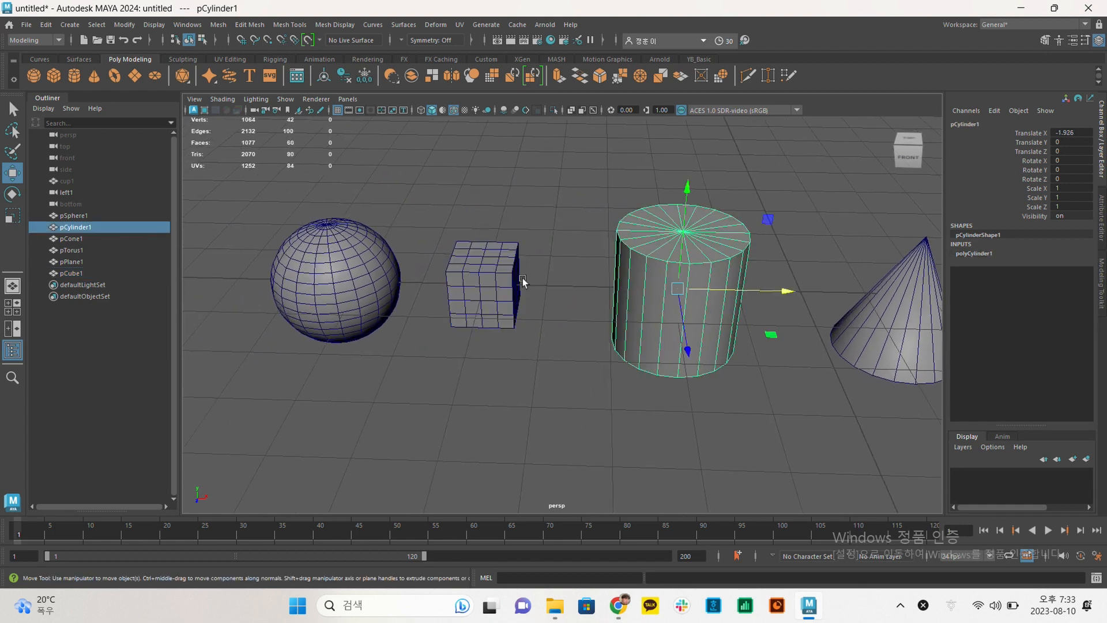
{"action": "scroll", "coordinate": [495, 272], "scroll_direction": "up", "scroll_amount": 4}
{"action": "left_click", "coordinate": [469, 265]}
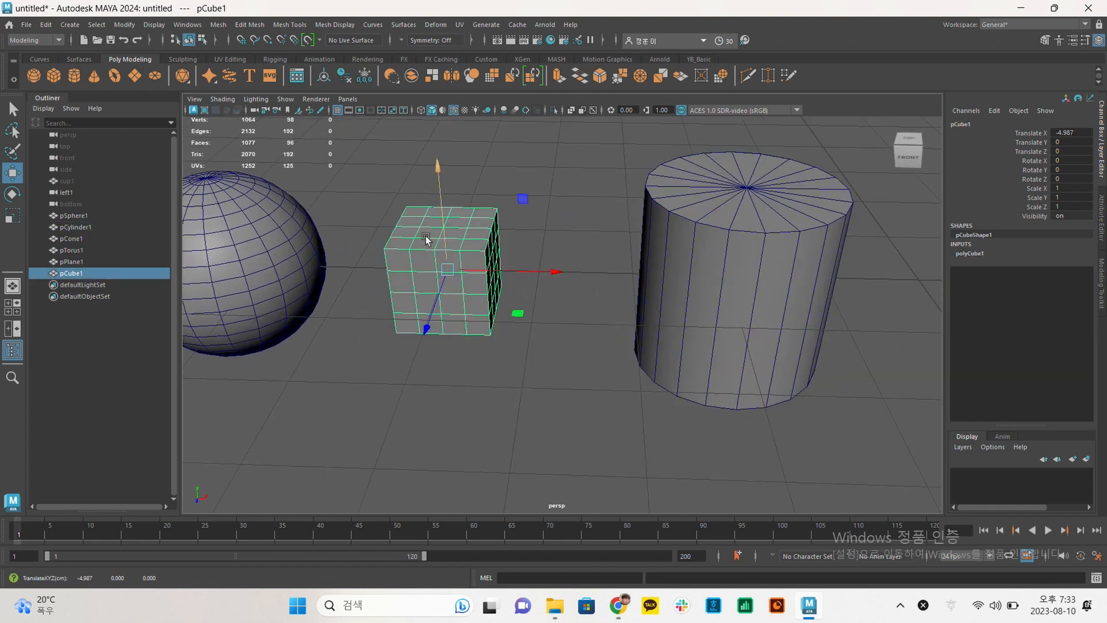
Create a second polygon cube and move it between the subdivided cube and the cylinder, at about -3.6 in X.
{"action": "left_click", "coordinate": [55, 71]}
{"action": "middle_click_drag", "start_coordinate": [934, 277], "coordinate": [847, 277], "text": "alt"}
{"action": "left_click_drag", "start_coordinate": [879, 271], "coordinate": [551, 261]}
{"action": "right_click_drag", "start_coordinate": [551, 260], "coordinate": [606, 271], "text": "alt"}
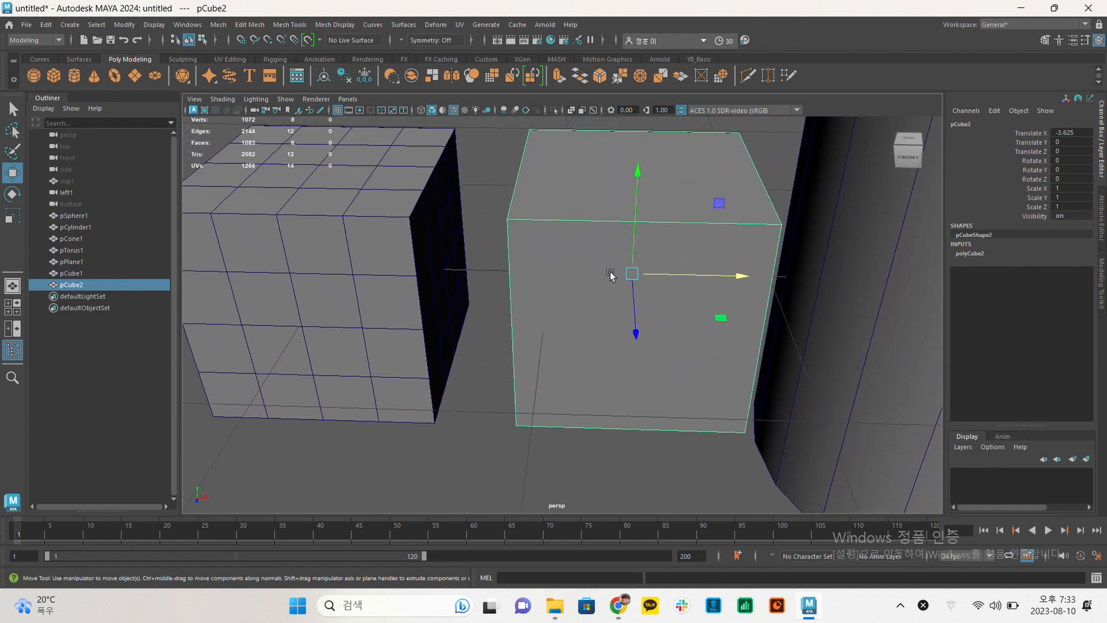
{"action": "scroll", "coordinate": [580, 210], "scroll_direction": "down", "scroll_amount": 4}
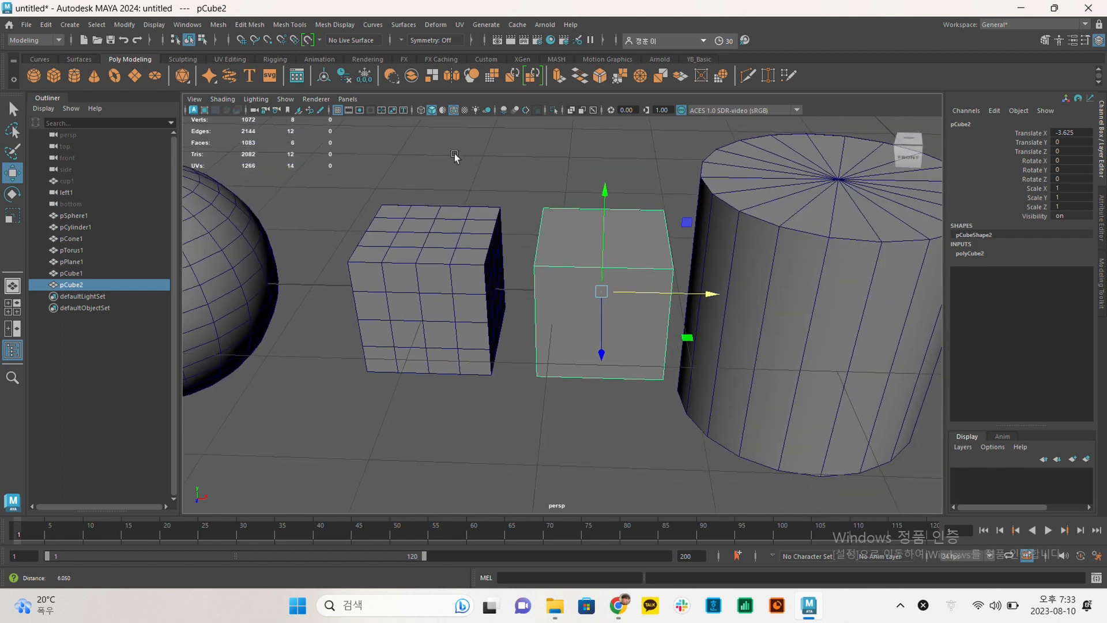
{"action": "middle_click_drag", "start_coordinate": [580, 217], "coordinate": [642, 215], "text": "alt"}
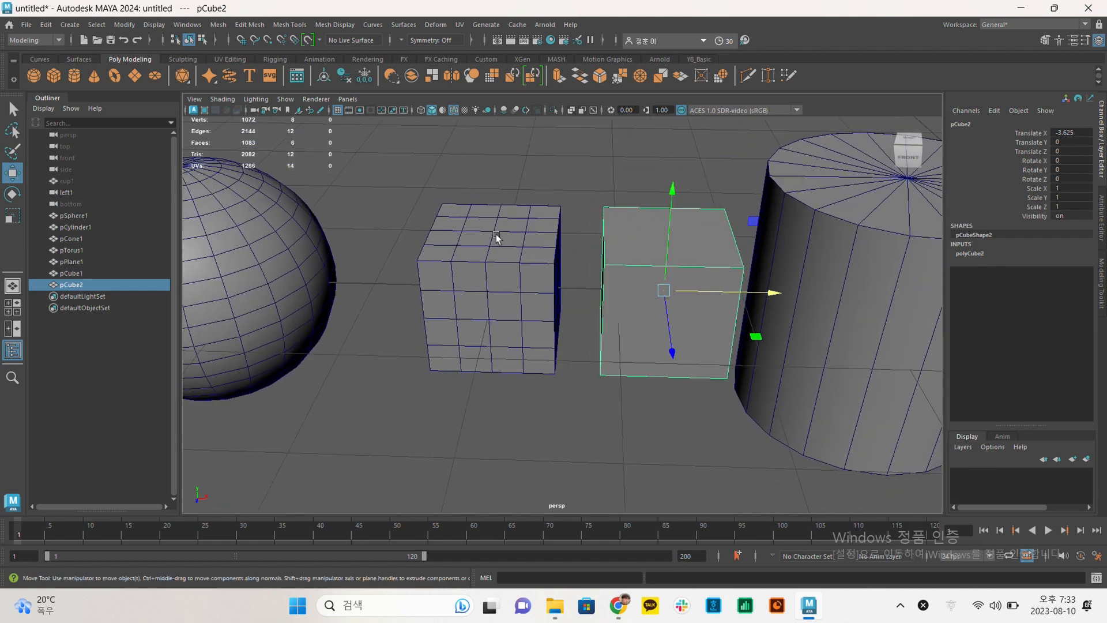
Select the subdivided cube with the Select tool and examine its poly counts and divisions beside the plain cube.
{"action": "left_click", "coordinate": [496, 234]}
{"action": "key", "text": "q"}
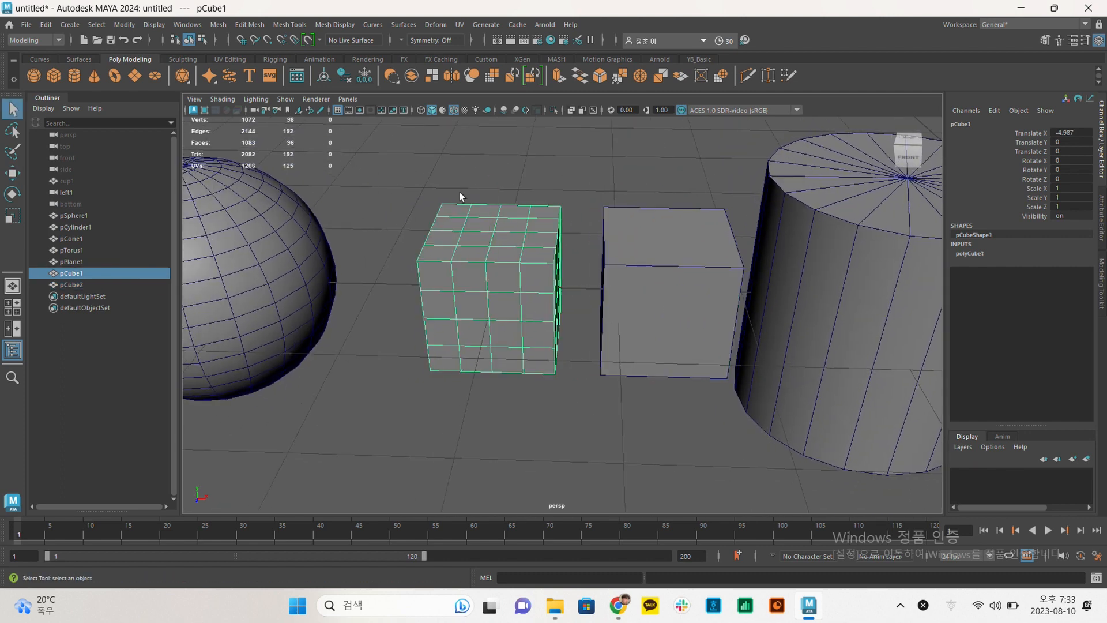
{"action": "right_click_drag", "start_coordinate": [440, 269], "coordinate": [509, 286], "text": "alt"}
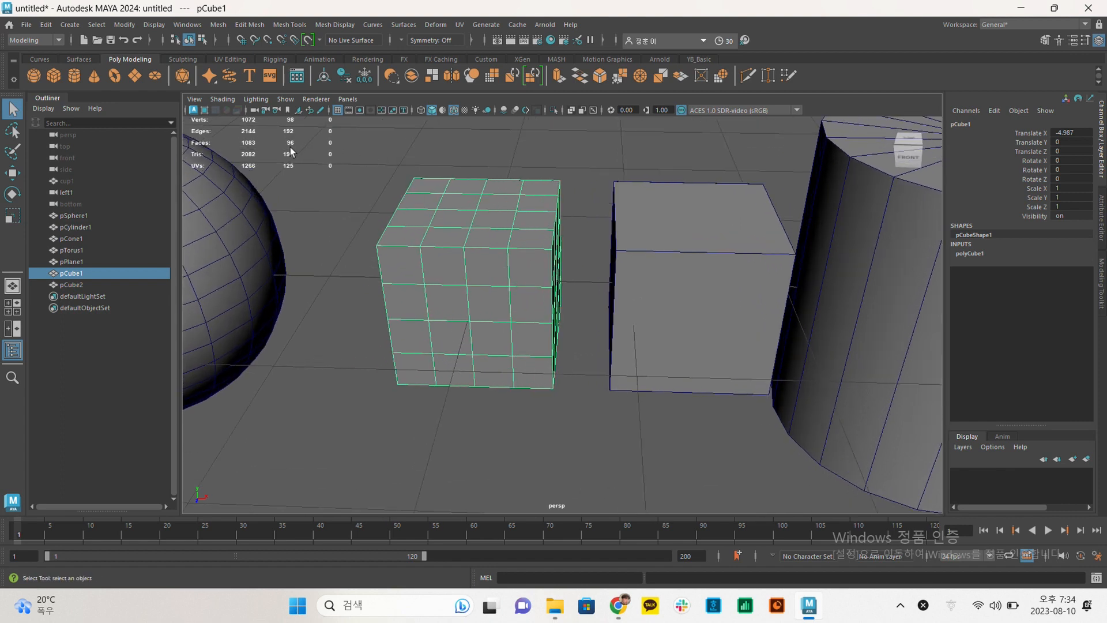
{"action": "middle_click_drag", "start_coordinate": [485, 252], "coordinate": [486, 264], "text": "alt"}
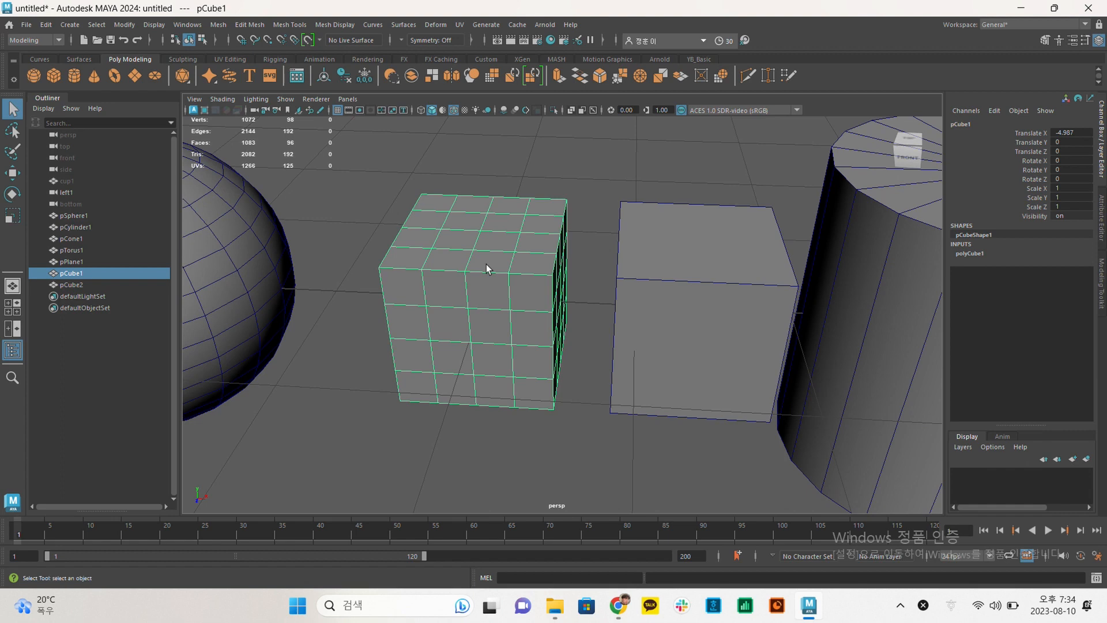
{"action": "left_click_drag", "start_coordinate": [562, 273], "coordinate": [549, 260], "text": "alt"}
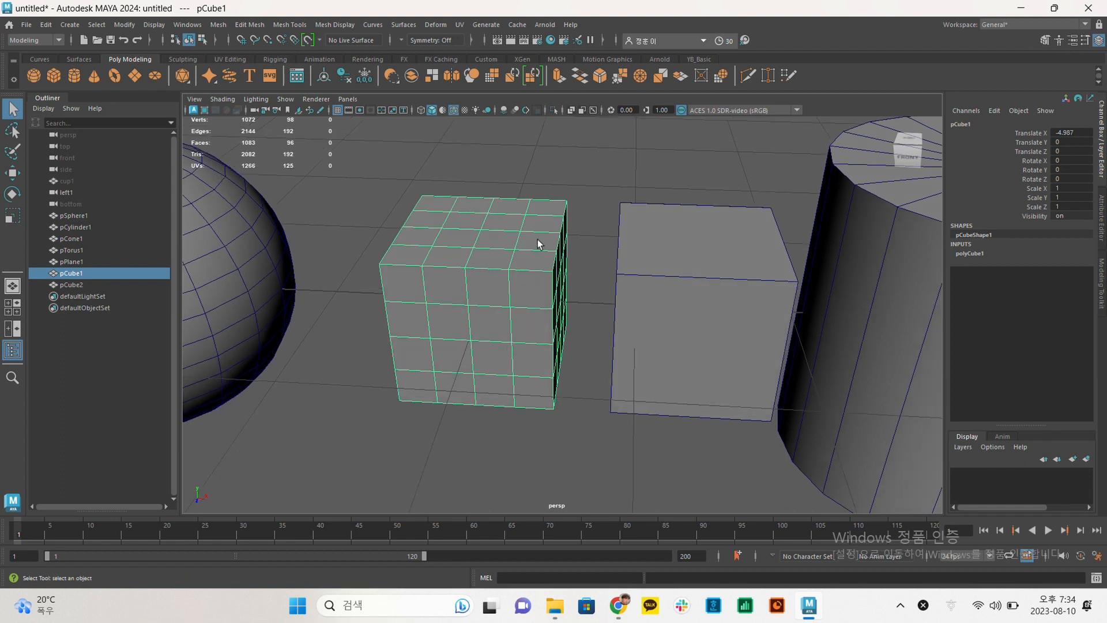
Switch the subdivided cube through vertex, edge and face selection modes.
{"action": "key", "text": "F9"}
{"action": "key", "text": "F10"}
{"action": "key", "text": "F11"}
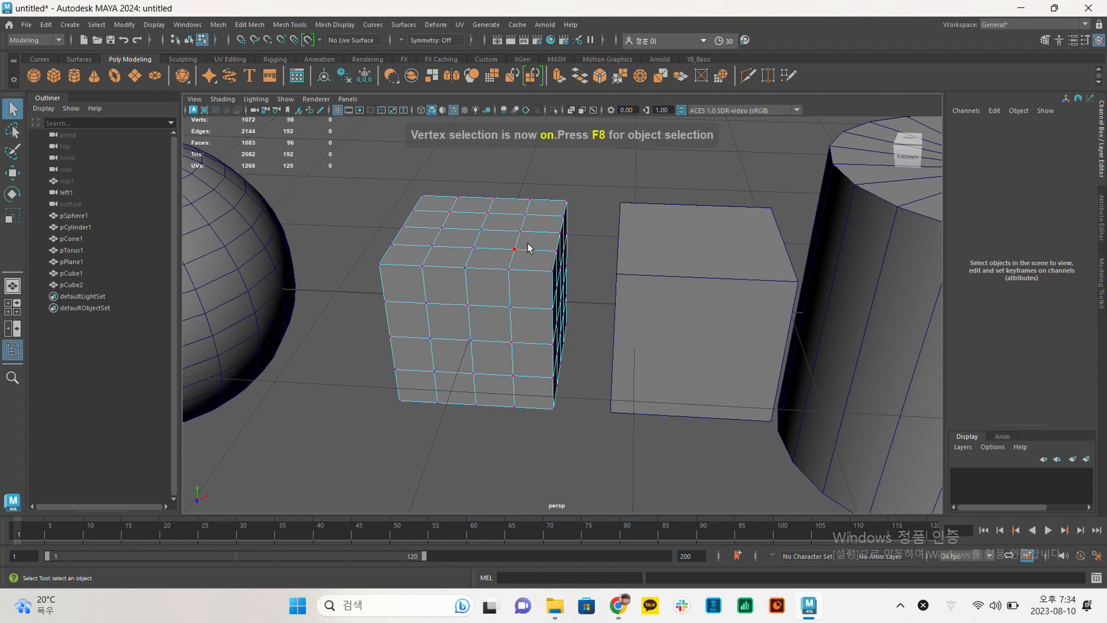
Raise one inner vertex on the subdivided cube's top face to about 0.84 in Y, forming a spike.
{"action": "right_click", "coordinate": [529, 237]}
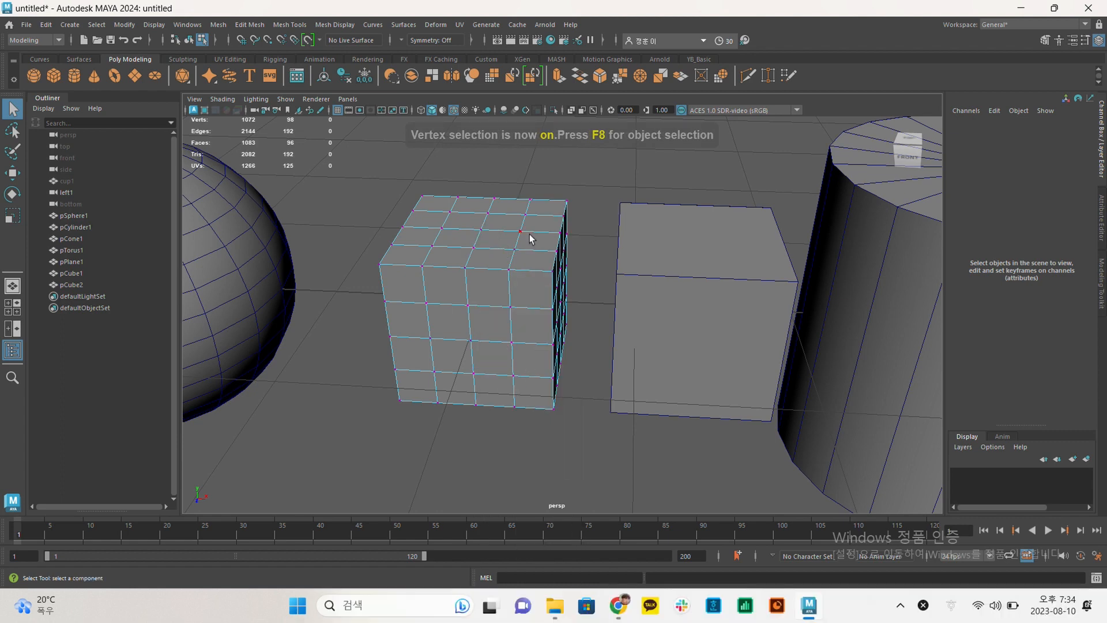
{"action": "left_click", "coordinate": [521, 230]}
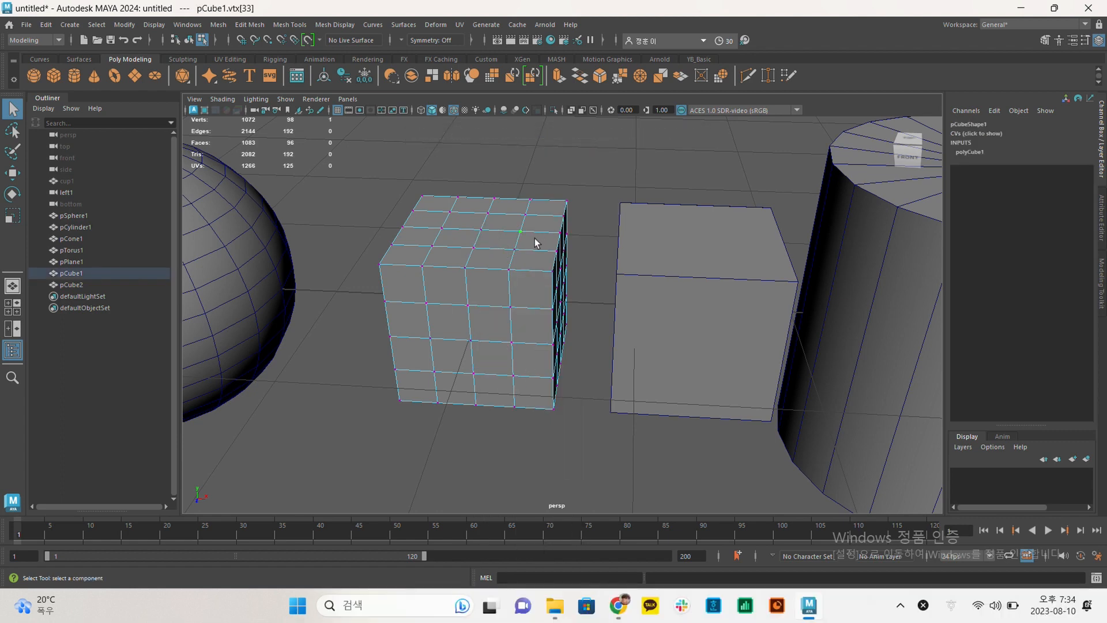
{"action": "left_click_drag", "start_coordinate": [535, 238], "coordinate": [542, 246], "text": "alt"}
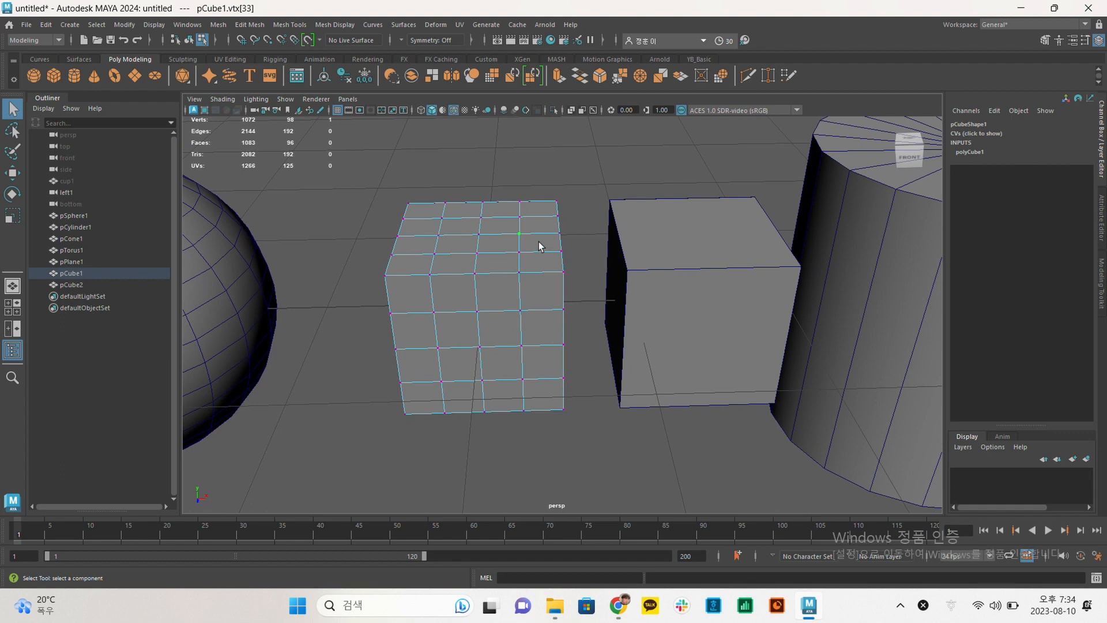
{"action": "key", "text": "w"}
{"action": "left_click_drag", "start_coordinate": [519, 209], "coordinate": [524, 158]}
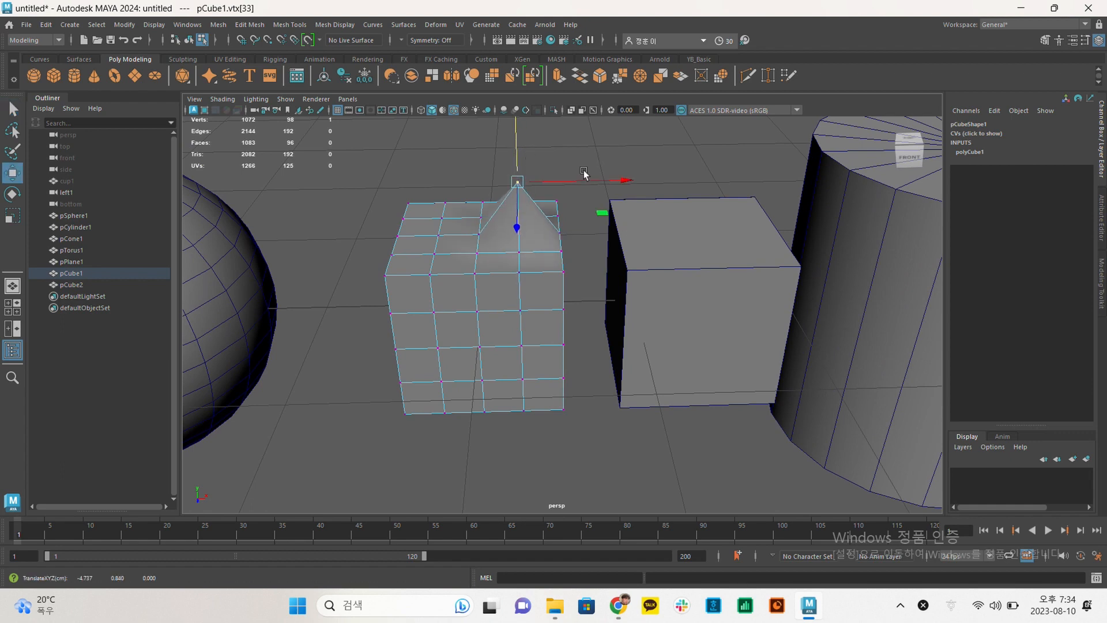
Raise the plain cube's rear top corner vertex nearest the cylinder so its top face slopes upward.
{"action": "left_click", "coordinate": [658, 210]}
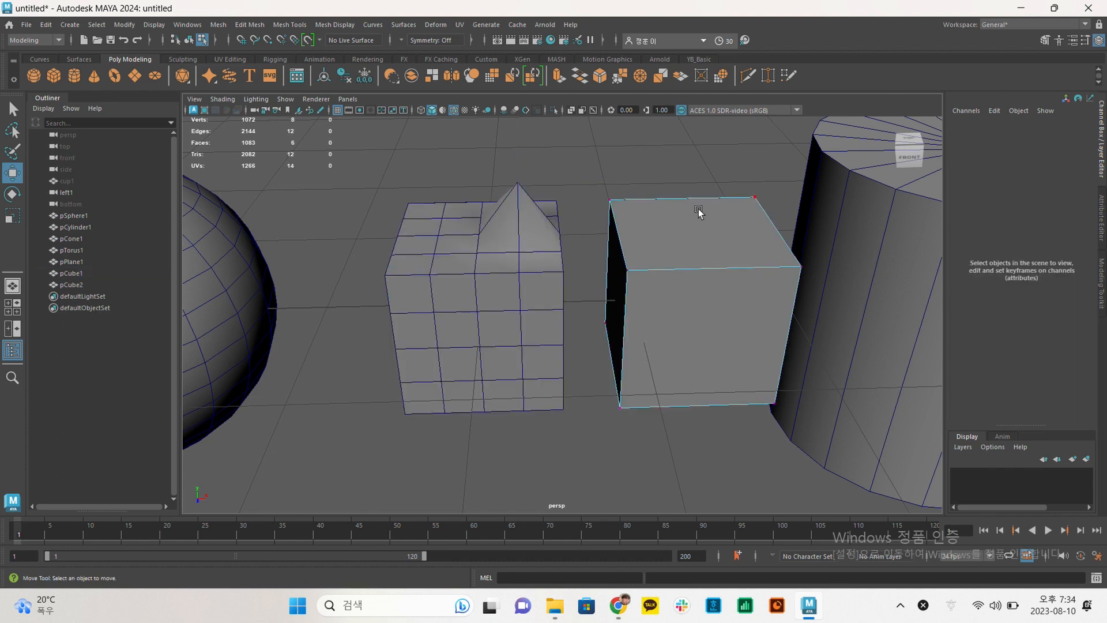
{"action": "left_click", "coordinate": [754, 198]}
{"action": "left_click", "coordinate": [763, 170]}
{"action": "left_click", "coordinate": [755, 195]}
{"action": "left_click_drag", "start_coordinate": [760, 177], "coordinate": [774, 125]}
{"action": "mouse_move", "coordinate": [732, 216]}
{"action": "left_mouse_down", "text": "alt"}
{"action": "mouse_move", "coordinate": [671, 199]}
{"action": "mouse_move", "coordinate": [716, 193]}
{"action": "mouse_move", "coordinate": [731, 206]}
{"action": "left_mouse_up", "text": "alt"}
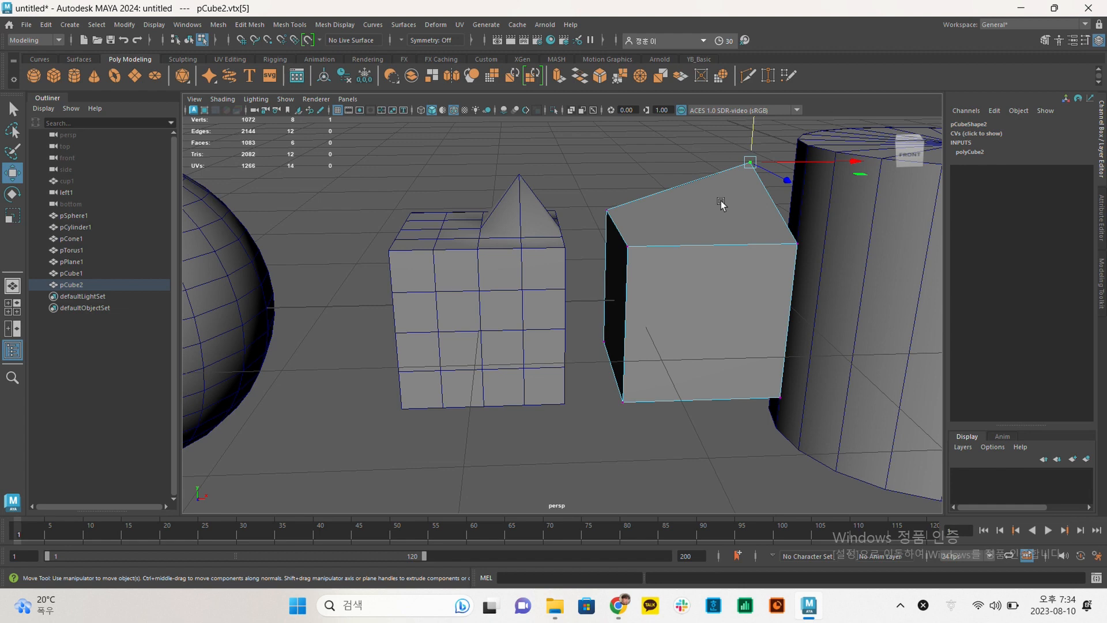
{"action": "middle_click_drag", "start_coordinate": [550, 207], "coordinate": [527, 242], "text": "alt"}
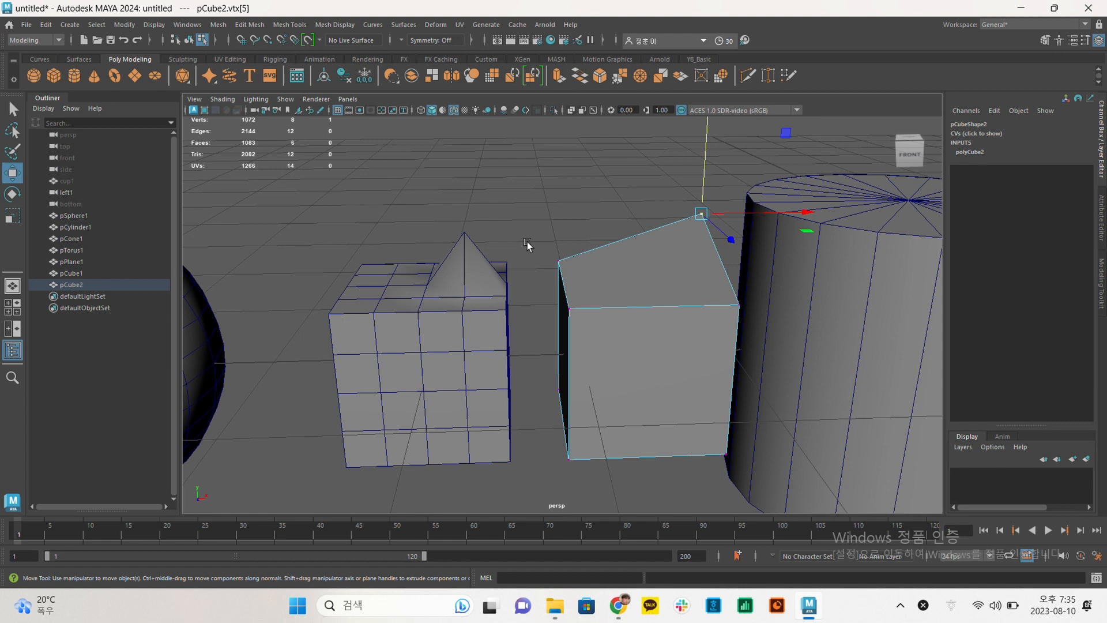
Return both cubes from vertex editing to Object Mode.
{"action": "scroll", "coordinate": [527, 245], "scroll_direction": "down", "scroll_amount": 6}
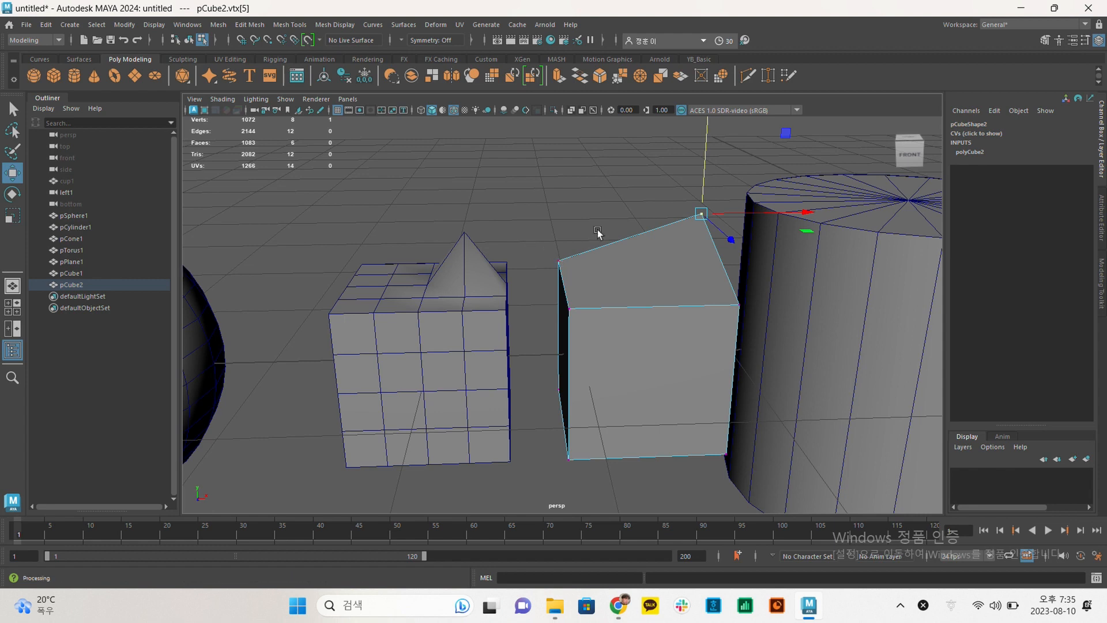
{"action": "right_click", "coordinate": [466, 318]}
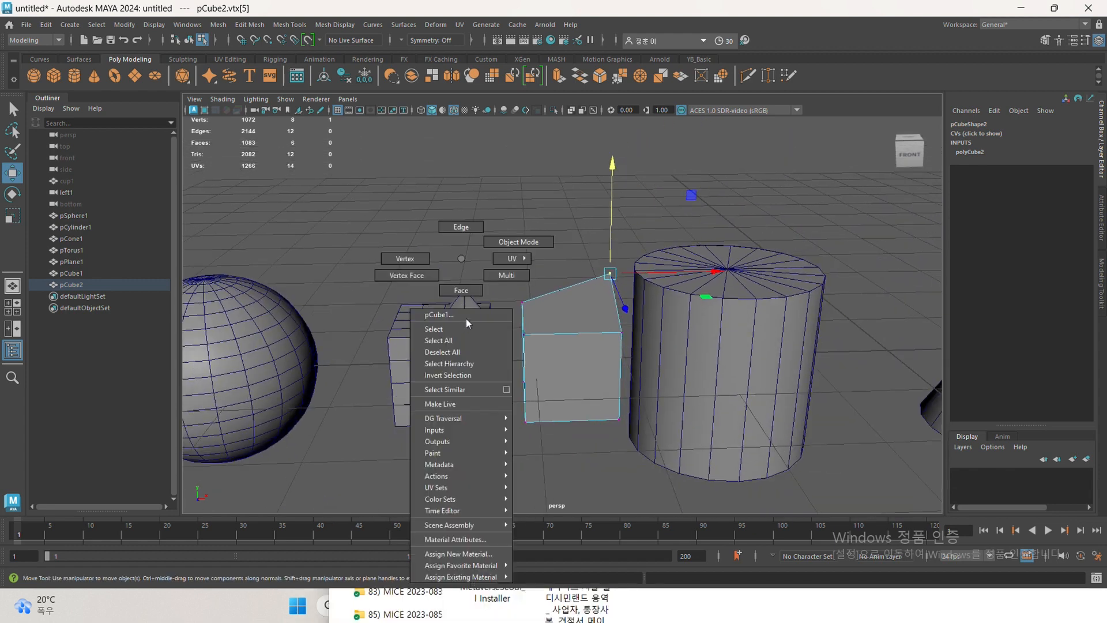
{"action": "left_click", "coordinate": [526, 243]}
{"action": "middle_click_drag", "start_coordinate": [366, 285], "coordinate": [592, 222], "text": "alt"}
{"action": "right_click_drag", "start_coordinate": [663, 257], "coordinate": [722, 224]}
{"action": "middle_click_drag", "start_coordinate": [701, 180], "coordinate": [617, 220], "text": "alt"}
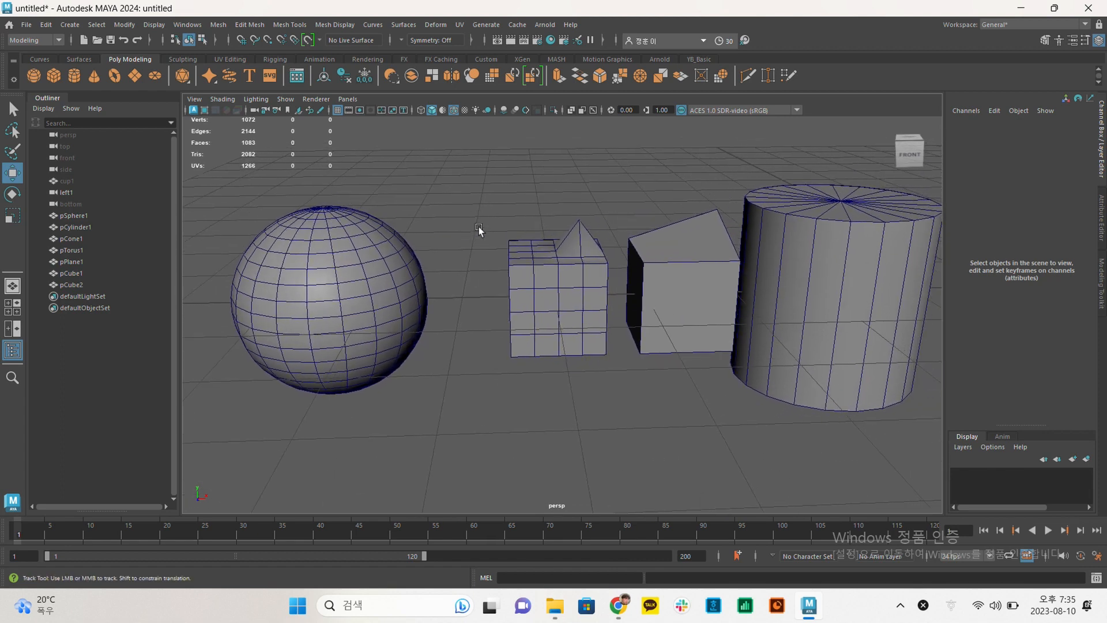
Select the sphere and set its Subdivisions Axis and Subdivisions Height to 10.
{"action": "left_click_drag", "start_coordinate": [617, 219], "coordinate": [680, 252], "text": "alt"}
{"action": "left_click", "coordinate": [646, 223]}
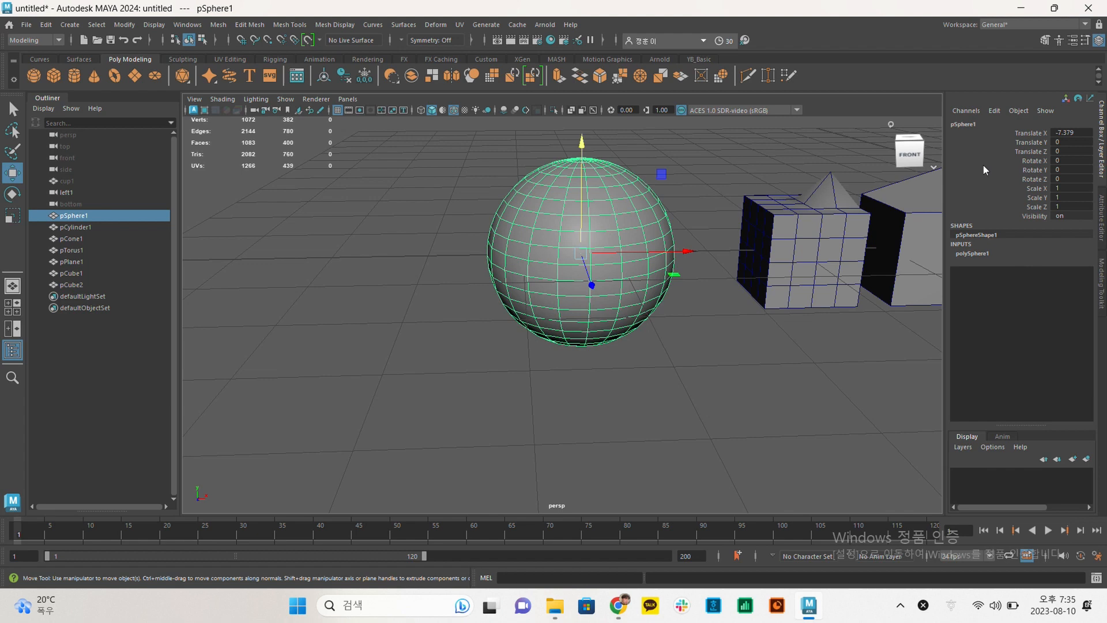
{"action": "left_click", "coordinate": [1102, 168]}
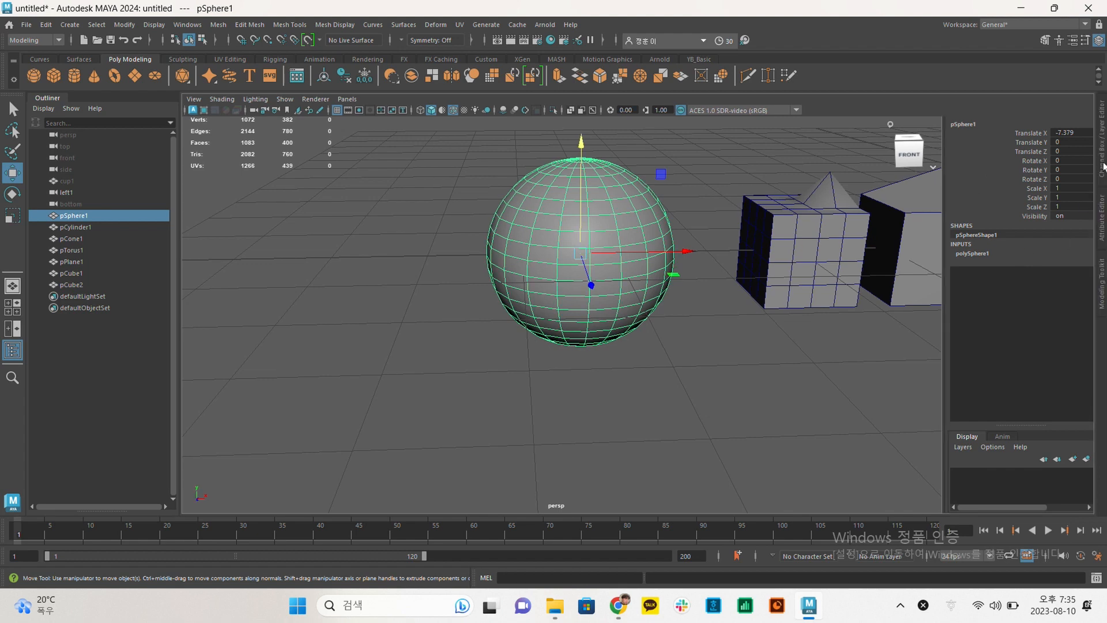
{"action": "left_click", "coordinate": [978, 253]}
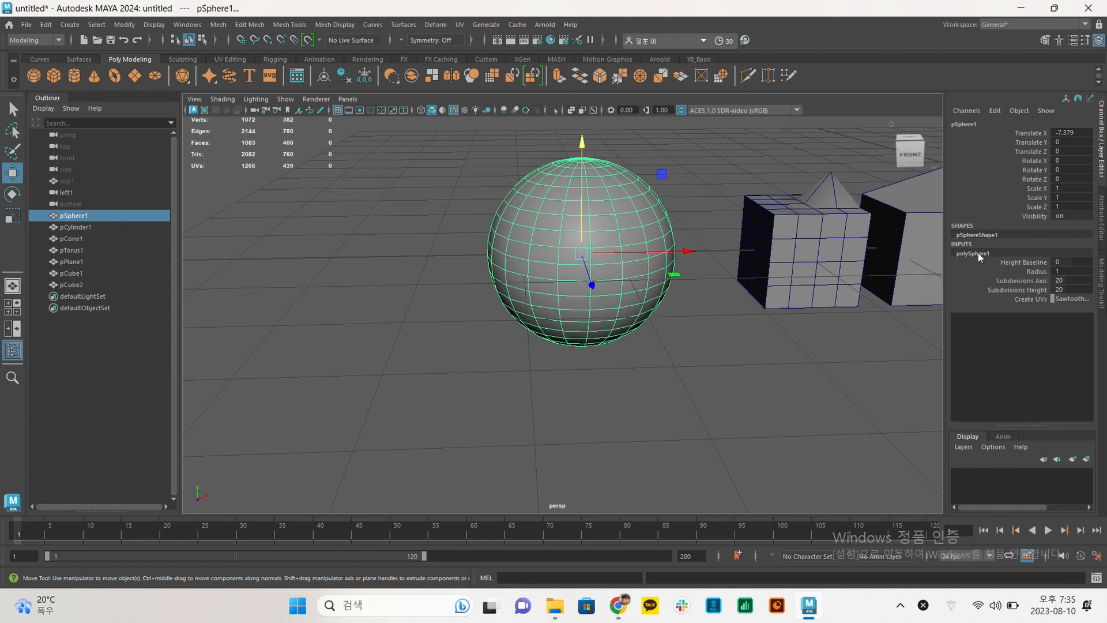
{"action": "left_click", "coordinate": [1063, 279]}
{"action": "type", "text": "10"}
{"action": "left_click", "coordinate": [1067, 289]}
{"action": "type", "text": "1"}
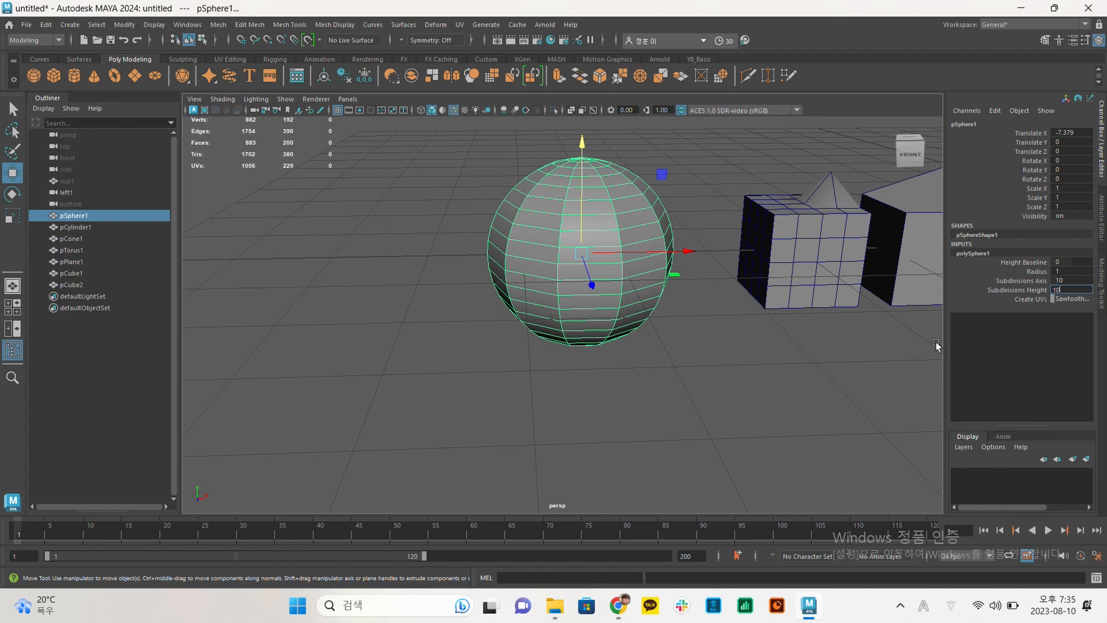
{"action": "key", "text": "Return"}
Set the sphere's Subdivisions Axis and Subdivisions Height to 40.
{"action": "left_click_drag", "start_coordinate": [553, 406], "coordinate": [524, 349], "text": "alt"}
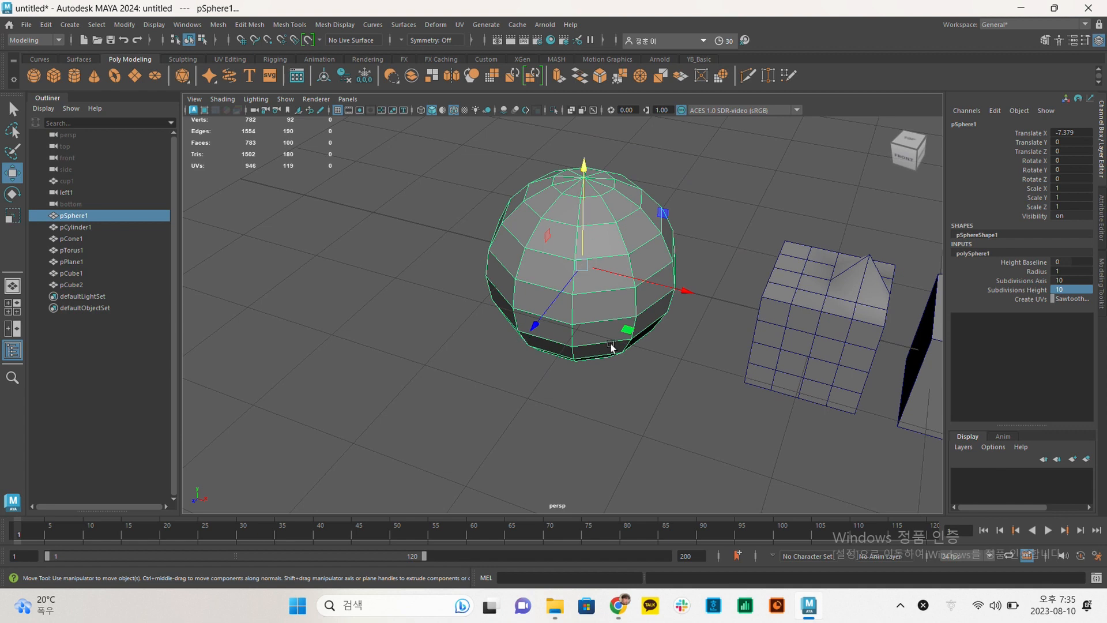
{"action": "middle_click_drag", "start_coordinate": [607, 343], "coordinate": [526, 343], "text": "alt"}
{"action": "left_click_drag", "start_coordinate": [526, 343], "coordinate": [536, 311], "text": "alt"}
{"action": "right_click_drag", "start_coordinate": [536, 312], "coordinate": [562, 323], "text": "alt"}
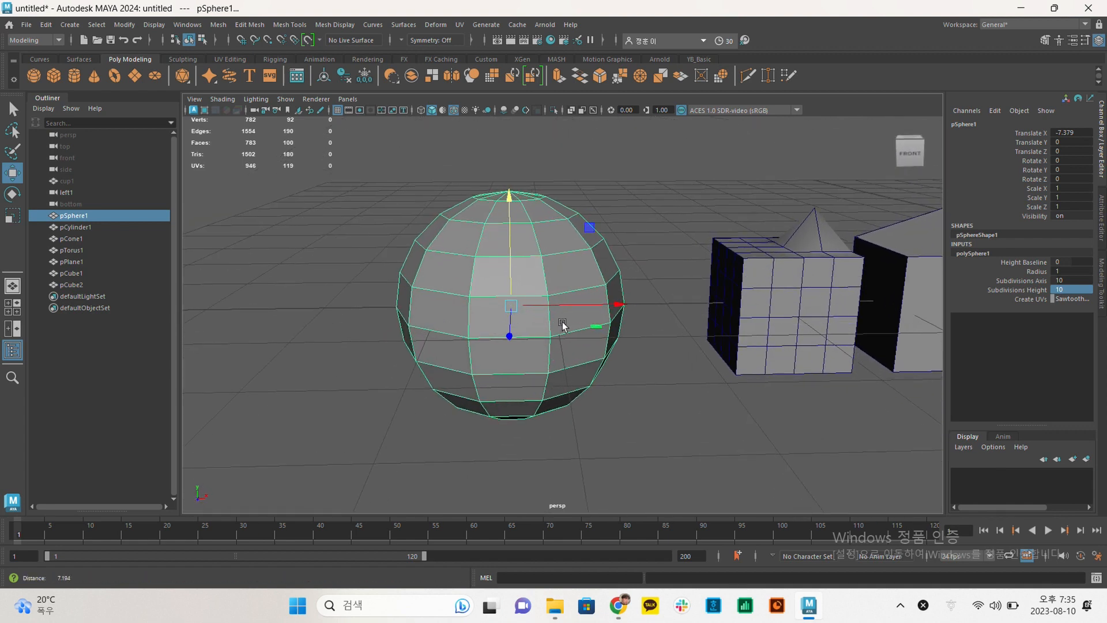
{"action": "left_click", "coordinate": [1065, 279]}
{"action": "type", "text": "40"}
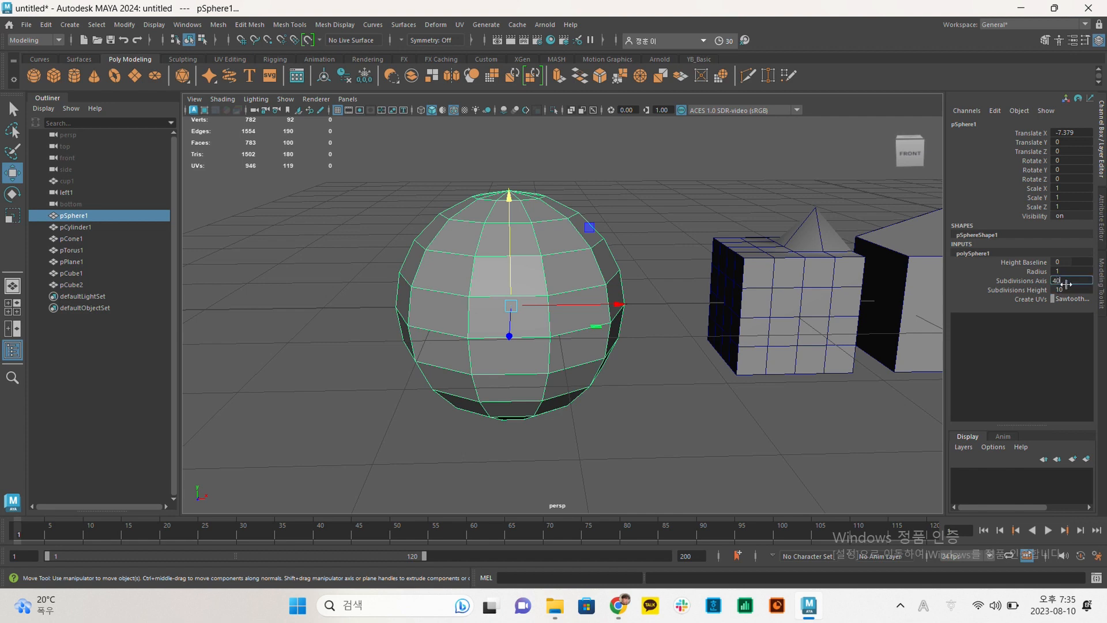
{"action": "left_click", "coordinate": [1067, 288]}
{"action": "type", "text": "4"}
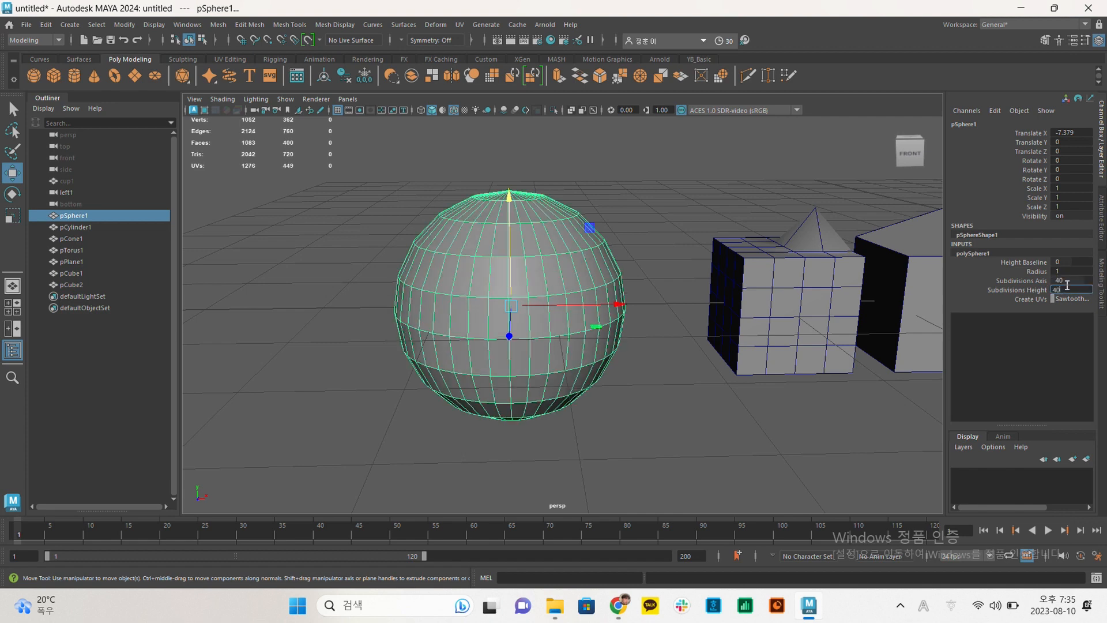
{"action": "type", "text": "0"}
{"action": "key", "text": "Return"}
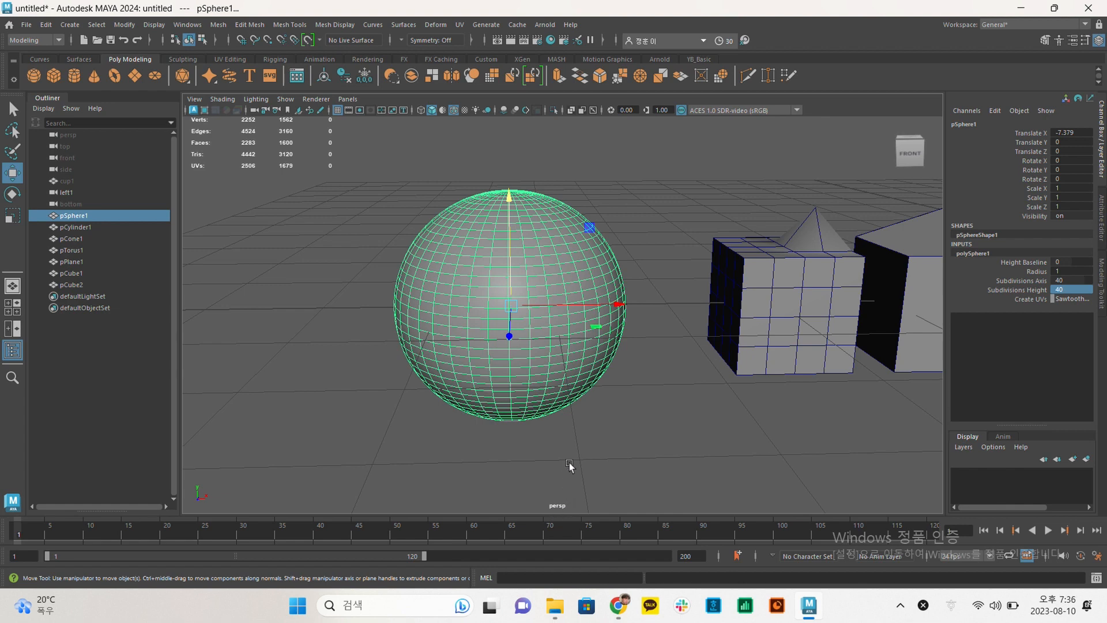
Create a second polygon sphere and move it along X beside the first sphere, on the side away from the cubes.
{"action": "left_click", "coordinate": [581, 449]}
{"action": "left_click_drag", "start_coordinate": [581, 449], "coordinate": [598, 427], "text": "alt"}
{"action": "left_click", "coordinate": [36, 77]}
{"action": "right_click_drag", "start_coordinate": [861, 340], "coordinate": [657, 266], "text": "alt"}
{"action": "middle_click_drag", "start_coordinate": [656, 267], "coordinate": [615, 270], "text": "alt"}
{"action": "middle_click_drag", "start_coordinate": [744, 303], "coordinate": [494, 341]}
{"action": "right_click_drag", "start_coordinate": [498, 343], "coordinate": [744, 407], "text": "alt"}
{"action": "left_click_drag", "start_coordinate": [552, 341], "coordinate": [587, 351], "text": "alt"}
{"action": "left_click", "coordinate": [601, 413]}
{"action": "left_click_drag", "start_coordinate": [602, 413], "coordinate": [648, 369], "text": "alt"}
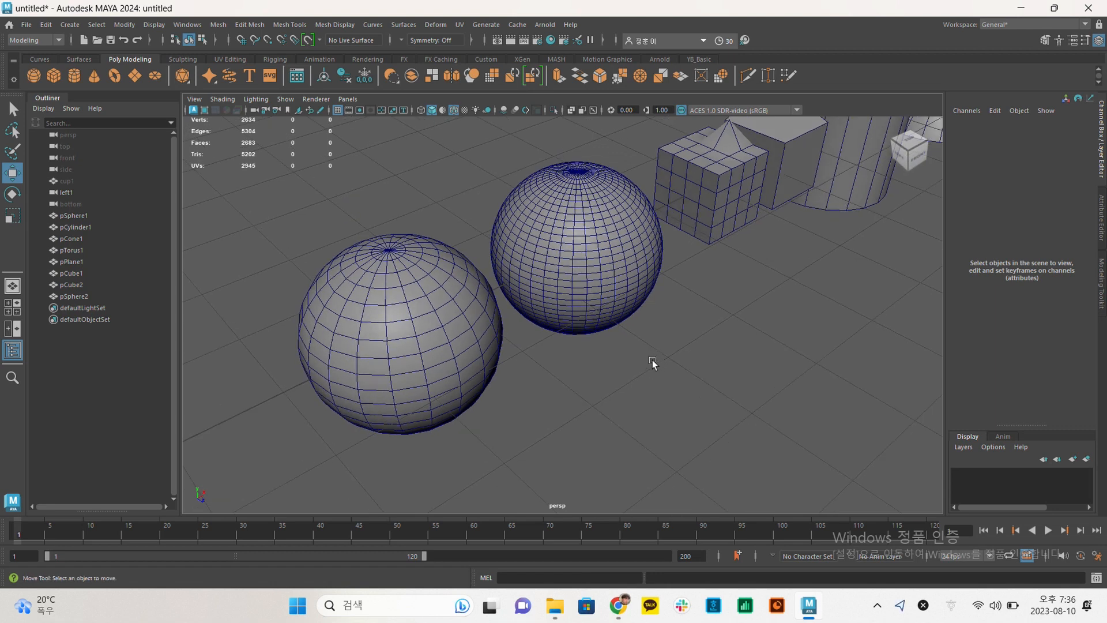
Set the original sphere's Subdivisions Axis and Subdivisions Height to 100.
{"action": "left_click_drag", "start_coordinate": [547, 230], "coordinate": [542, 227], "text": "alt"}
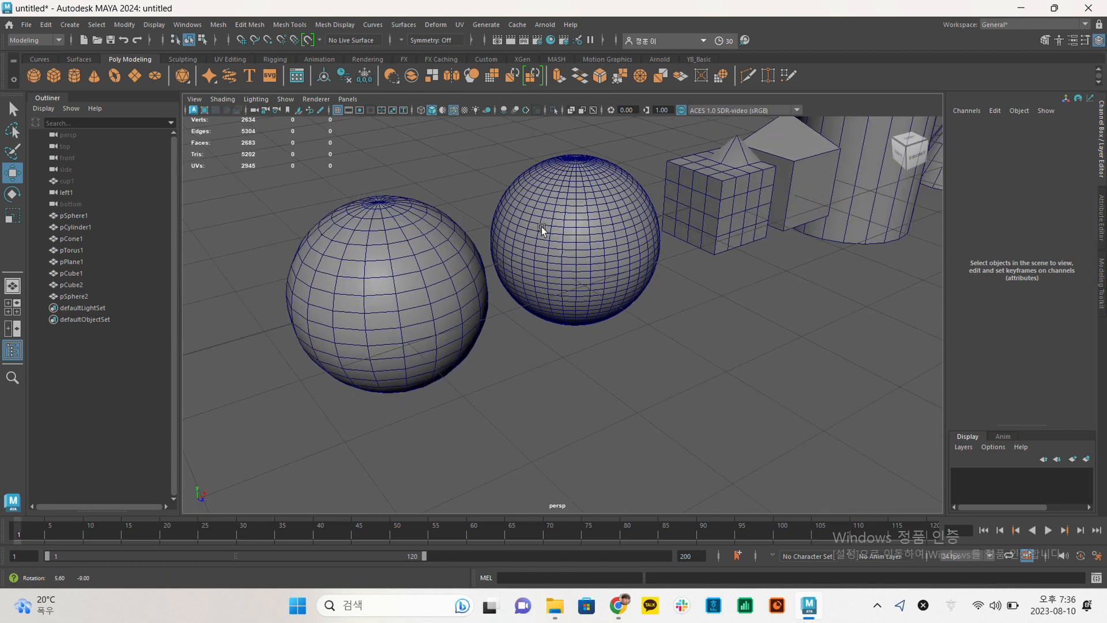
{"action": "left_click", "coordinate": [590, 213]}
{"action": "left_click", "coordinate": [996, 255]}
{"action": "left_click", "coordinate": [1071, 280]}
{"action": "type", "text": "100"}
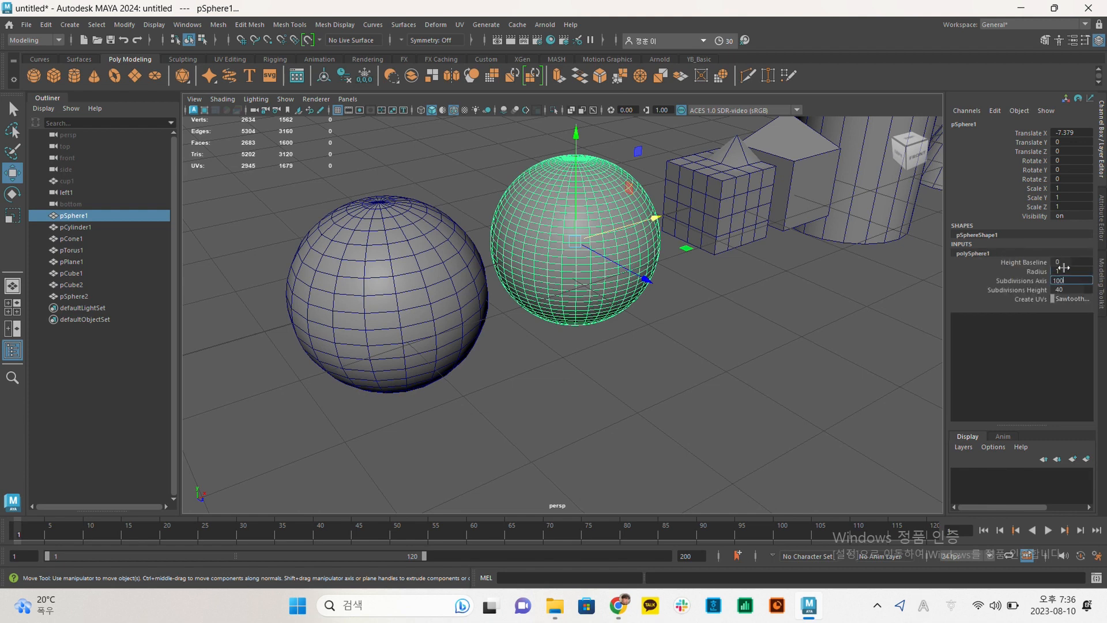
{"action": "key", "text": "Tab"}
{"action": "type", "text": "100"}
{"action": "key", "text": "Return"}
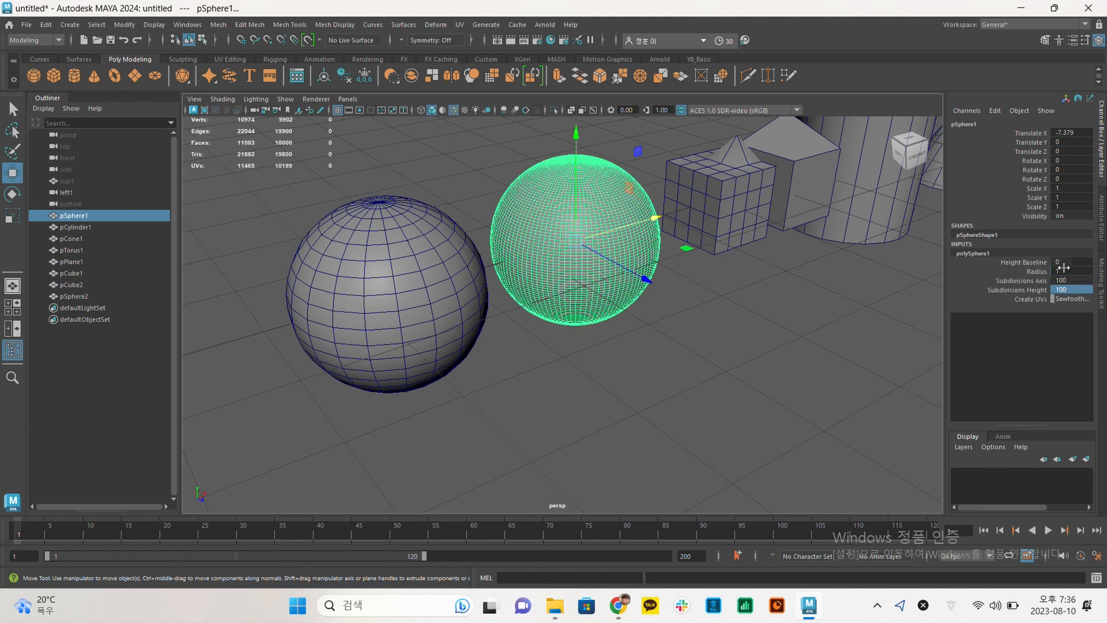
Select a front vertex on the second, coarser sphere in vertex mode and turn on Soft Select.
{"action": "left_click", "coordinate": [629, 372]}
{"action": "left_click", "coordinate": [430, 318]}
{"action": "right_click_drag", "start_coordinate": [449, 289], "coordinate": [415, 266]}
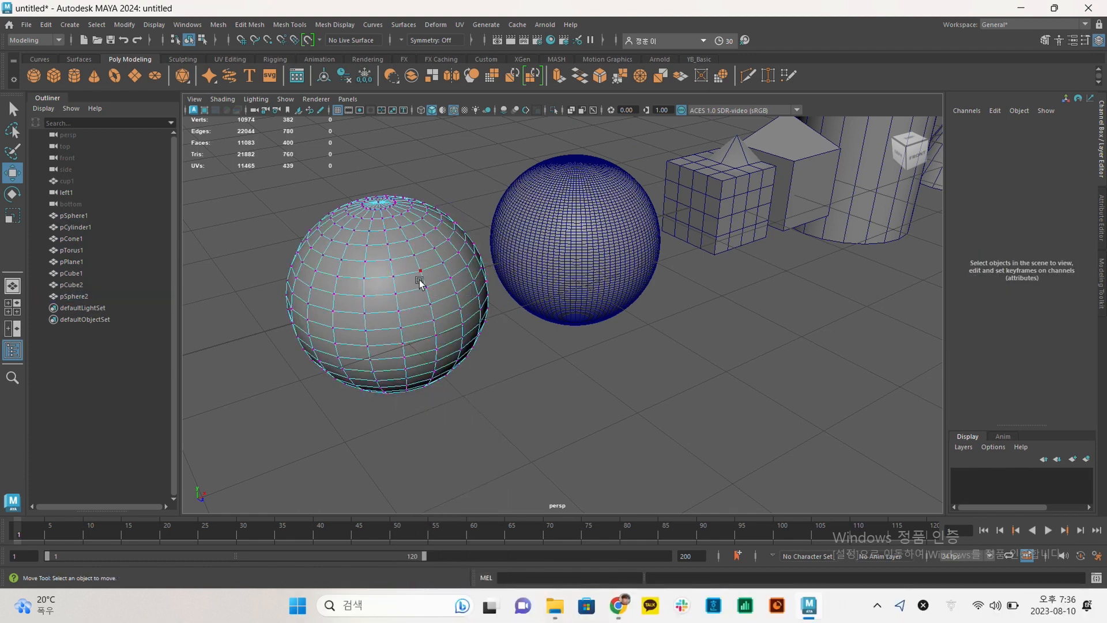
{"action": "left_click", "coordinate": [433, 319]}
{"action": "left_click_drag", "start_coordinate": [523, 339], "coordinate": [507, 306], "text": "alt"}
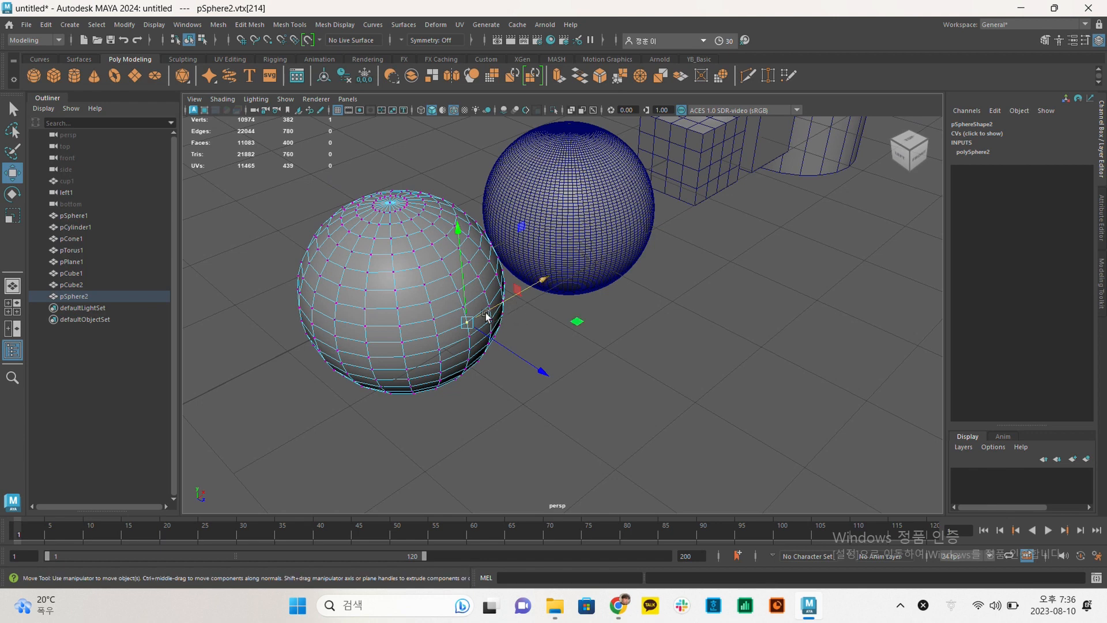
{"action": "key", "text": "b"}
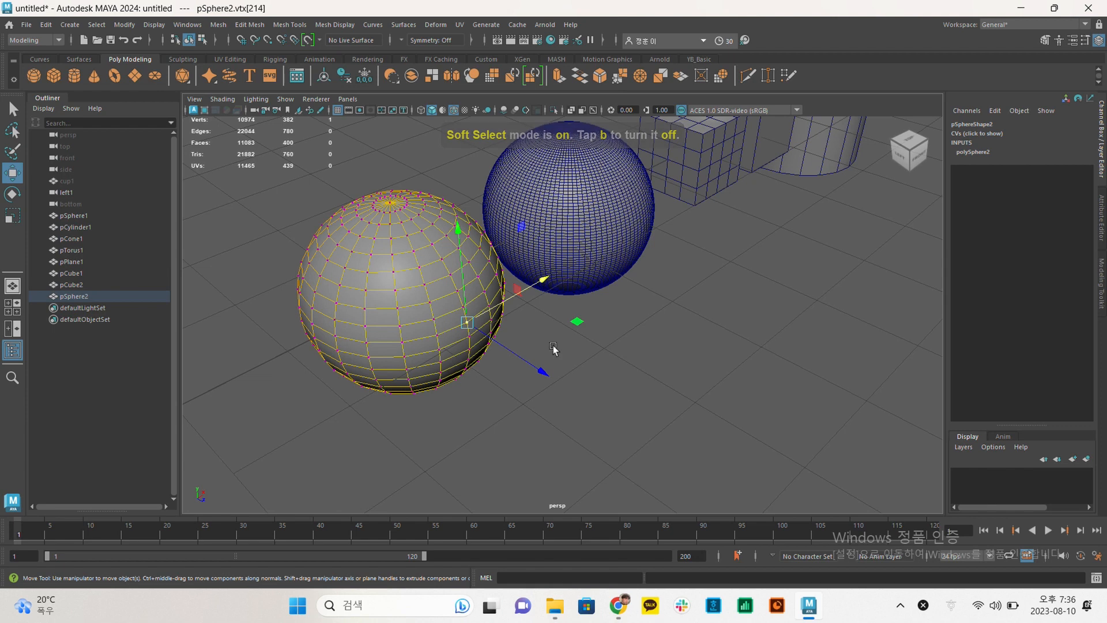
Shrink the soft selection falloff radius and pull the coarse sphere's vertex outward to about 1.5 in Z.
{"action": "left_click_drag", "start_coordinate": [529, 358], "coordinate": [559, 394]}
{"action": "key", "text": "ctrl+z"}
{"action": "middle_click_drag", "start_coordinate": [665, 351], "coordinate": [252, 339]}
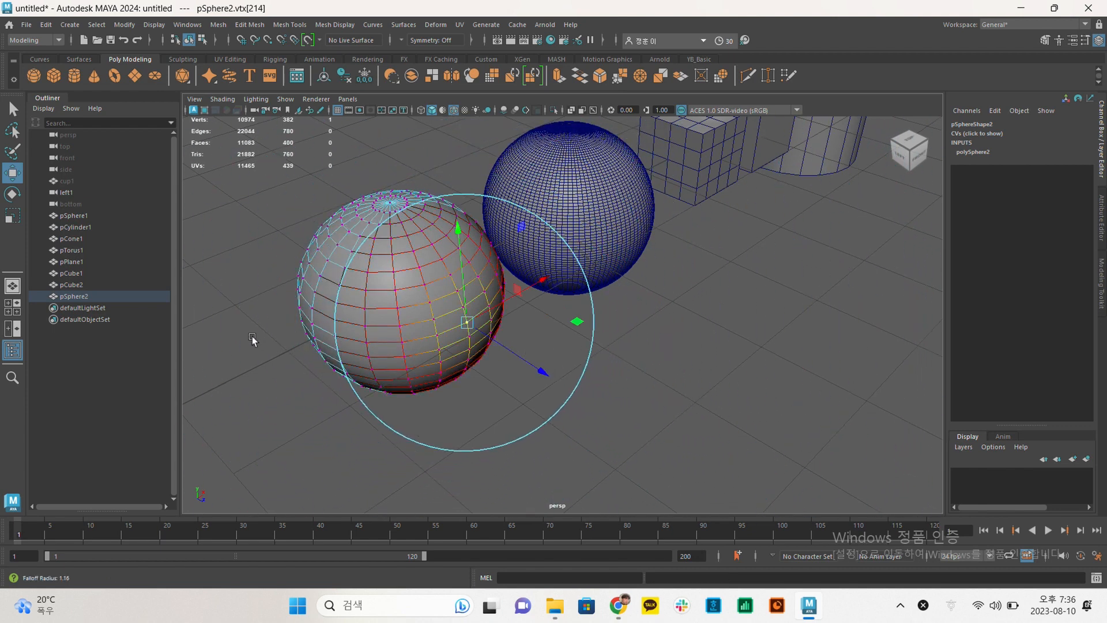
{"action": "middle_click_drag", "start_coordinate": [252, 336], "coordinate": [213, 338]}
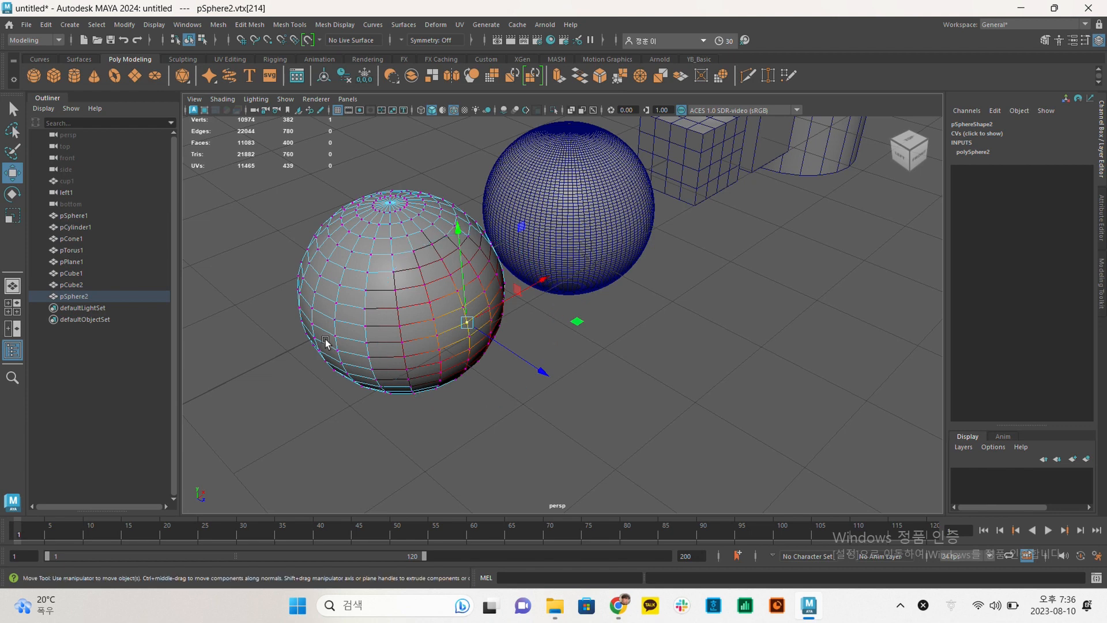
{"action": "middle_click_drag", "start_coordinate": [543, 368], "coordinate": [588, 399]}
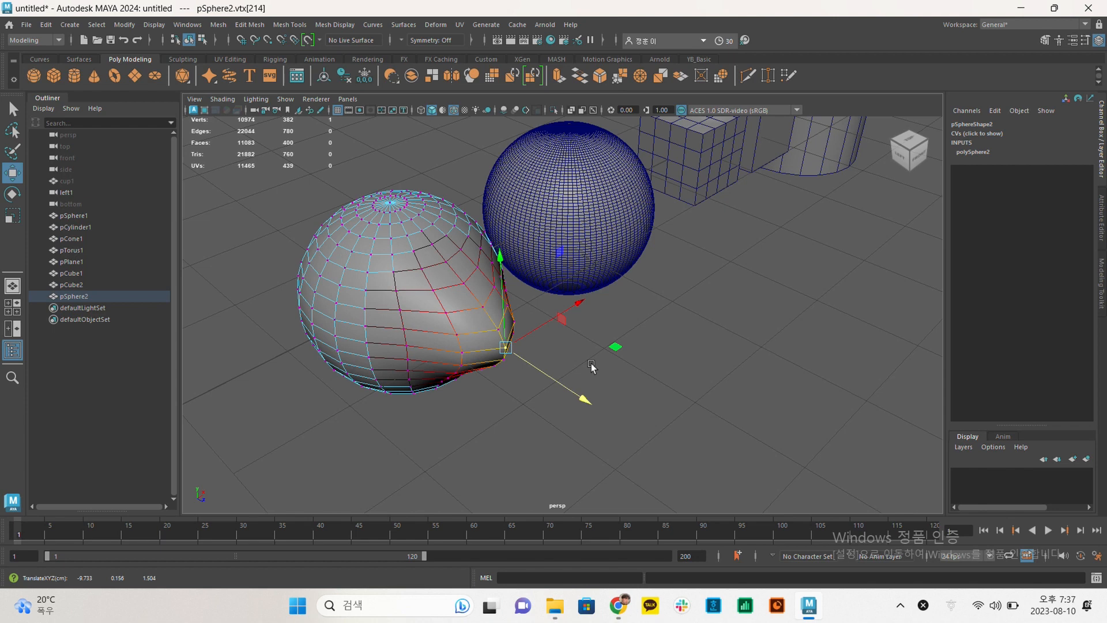
Select a front vertex on the 100-subdivision sphere and pull it outward with Soft Select to form a similar bulge.
{"action": "left_click_drag", "start_coordinate": [547, 356], "coordinate": [474, 314], "text": "alt"}
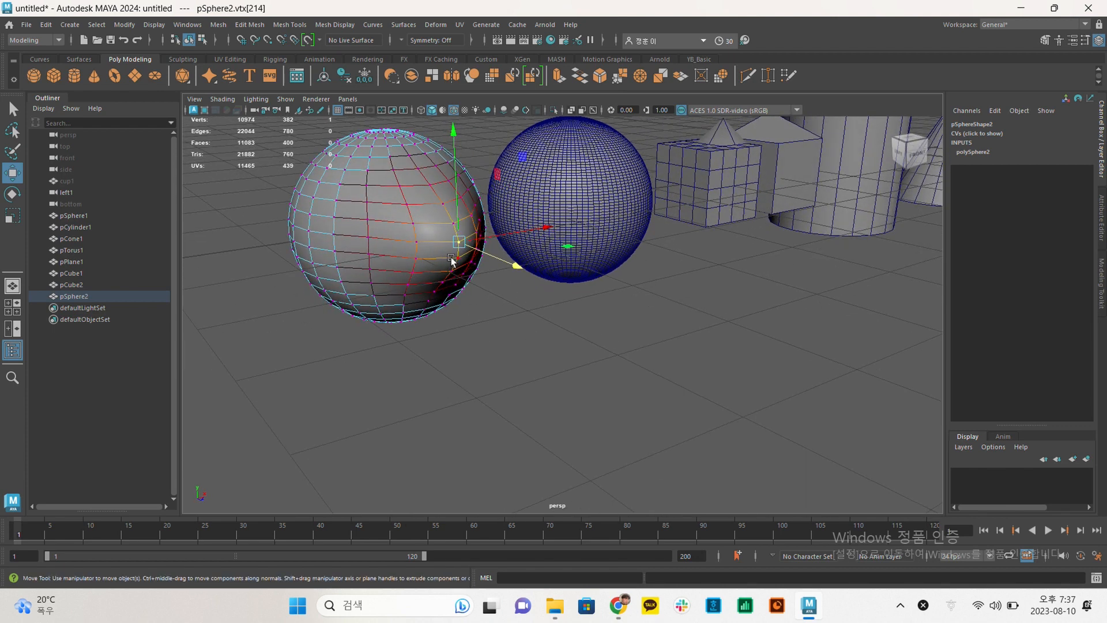
{"action": "left_click_drag", "start_coordinate": [659, 224], "coordinate": [479, 299], "text": "alt"}
{"action": "left_click", "coordinate": [490, 309]}
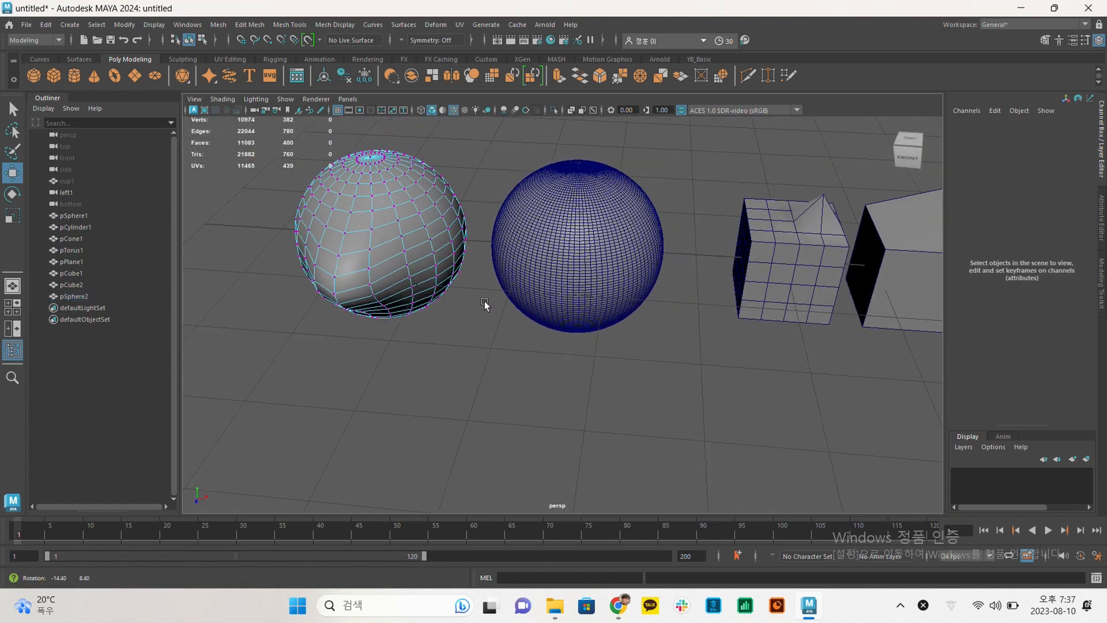
{"action": "left_click_drag", "start_coordinate": [376, 264], "coordinate": [665, 271], "text": "alt"}
{"action": "left_click", "coordinate": [587, 265]}
{"action": "right_click_drag", "start_coordinate": [665, 271], "coordinate": [596, 208], "text": "alt"}
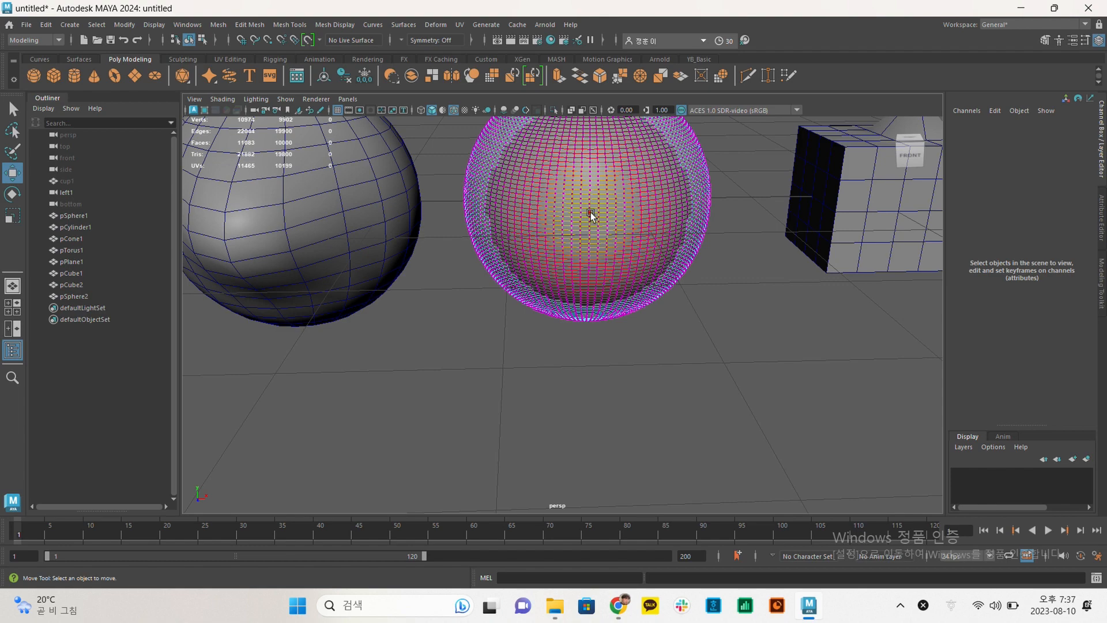
{"action": "left_click", "coordinate": [590, 212]}
{"action": "left_click_drag", "start_coordinate": [618, 240], "coordinate": [649, 260], "text": "alt"}
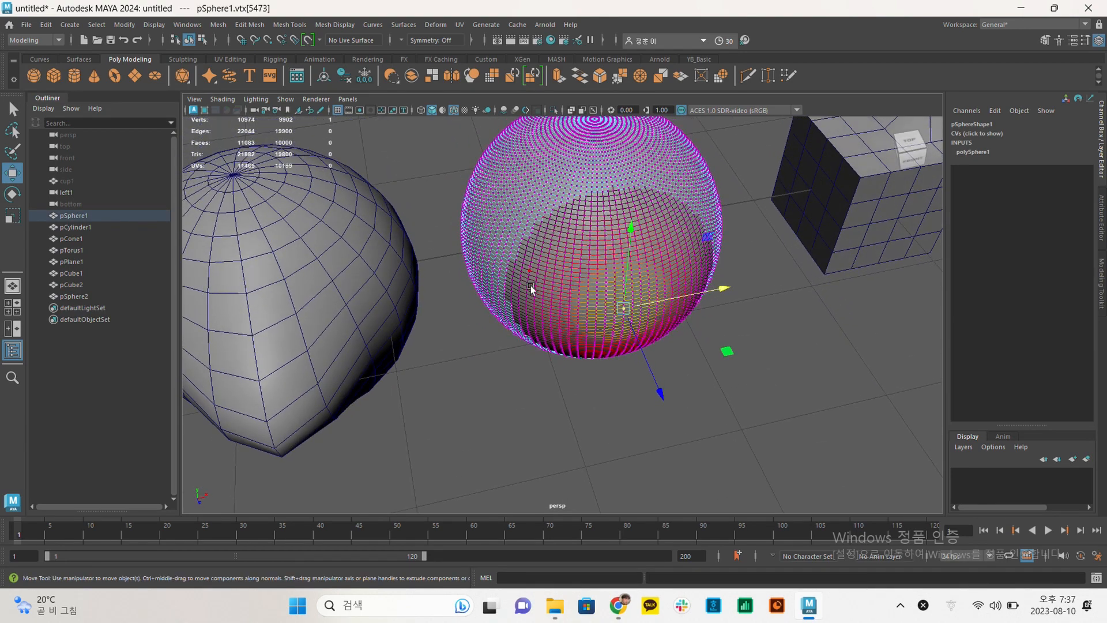
{"action": "middle_click_drag", "start_coordinate": [643, 327], "coordinate": [642, 226], "text": "alt"}
{"action": "left_click_drag", "start_coordinate": [642, 226], "coordinate": [710, 404], "text": "alt"}
Return the spheres to Object Mode and turn off Wireframe on Shaded to compare their deformed surfaces.
{"action": "left_click", "coordinate": [770, 286]}
{"action": "left_click_drag", "start_coordinate": [771, 286], "coordinate": [545, 258], "text": "alt"}
{"action": "right_click_drag", "start_coordinate": [545, 258], "coordinate": [595, 240]}
{"action": "left_click", "coordinate": [560, 324]}
{"action": "scroll", "coordinate": [577, 329], "scroll_direction": "down", "scroll_amount": 3}
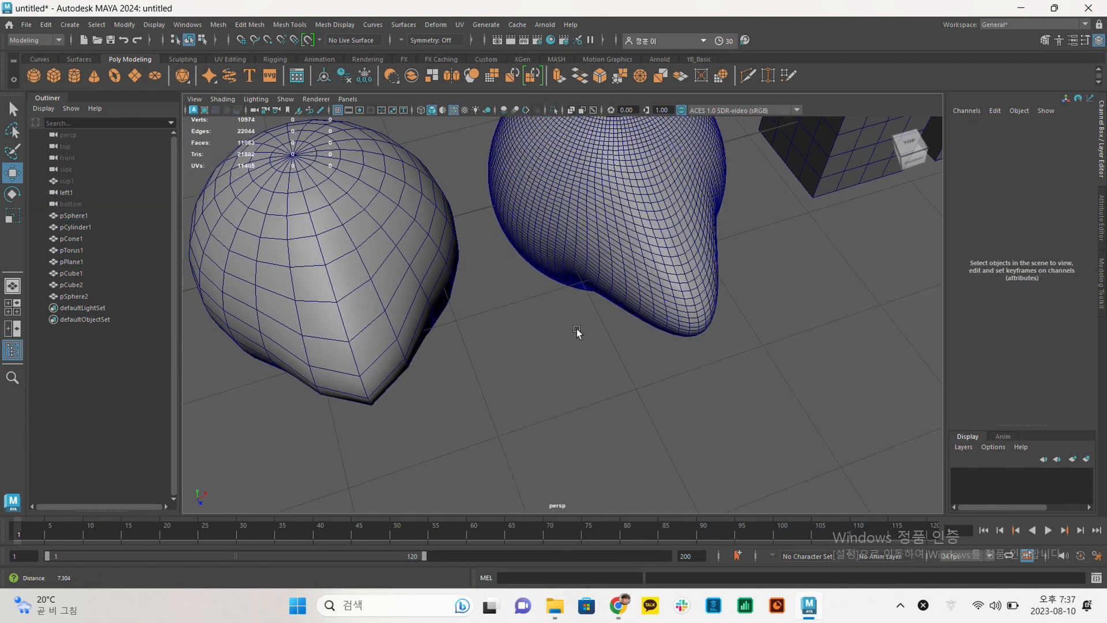
{"action": "left_click", "coordinate": [453, 110]}
{"action": "left_click_drag", "start_coordinate": [534, 303], "coordinate": [599, 274], "text": "alt"}
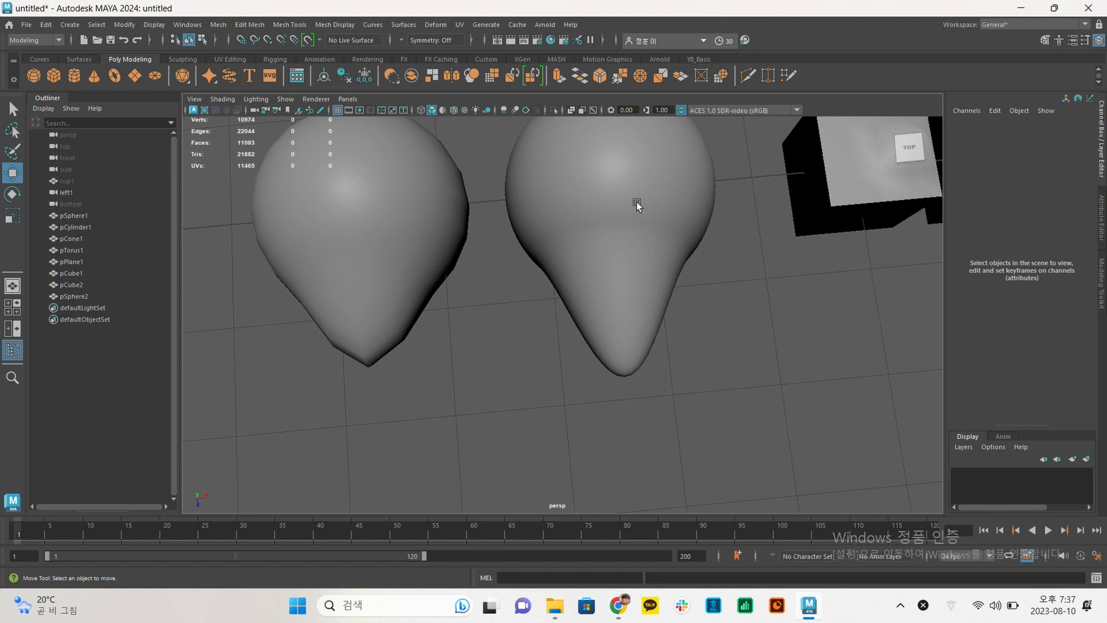
Compare the silhouettes and surface smoothness of the coarse and 100-subdivision spheres' bulges from several angles.
{"action": "left_click", "coordinate": [403, 253]}
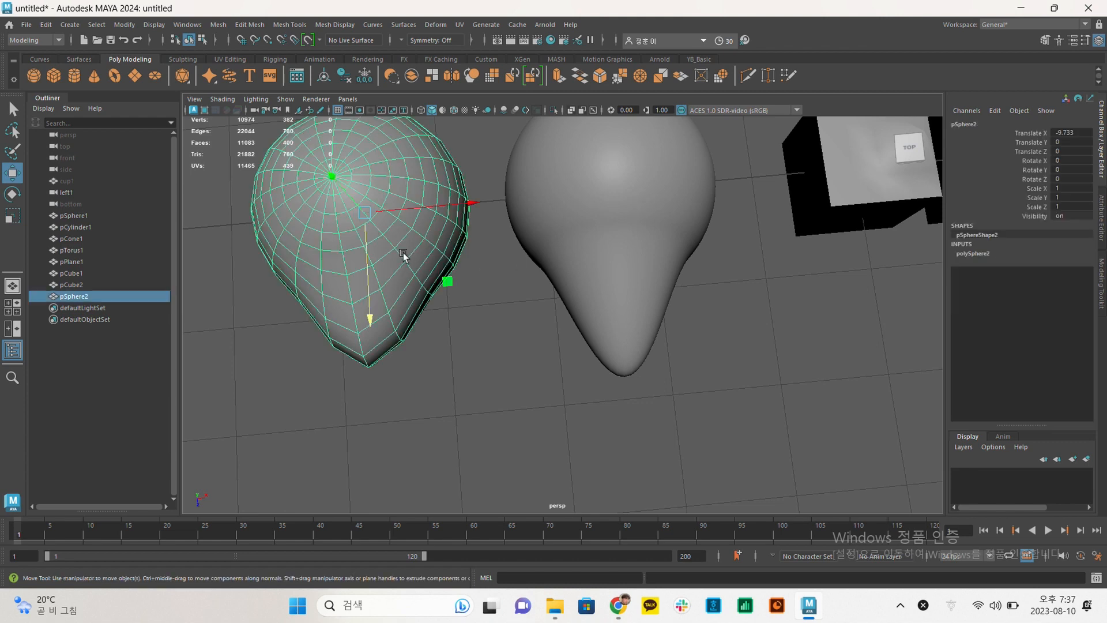
{"action": "left_click", "coordinate": [491, 257]}
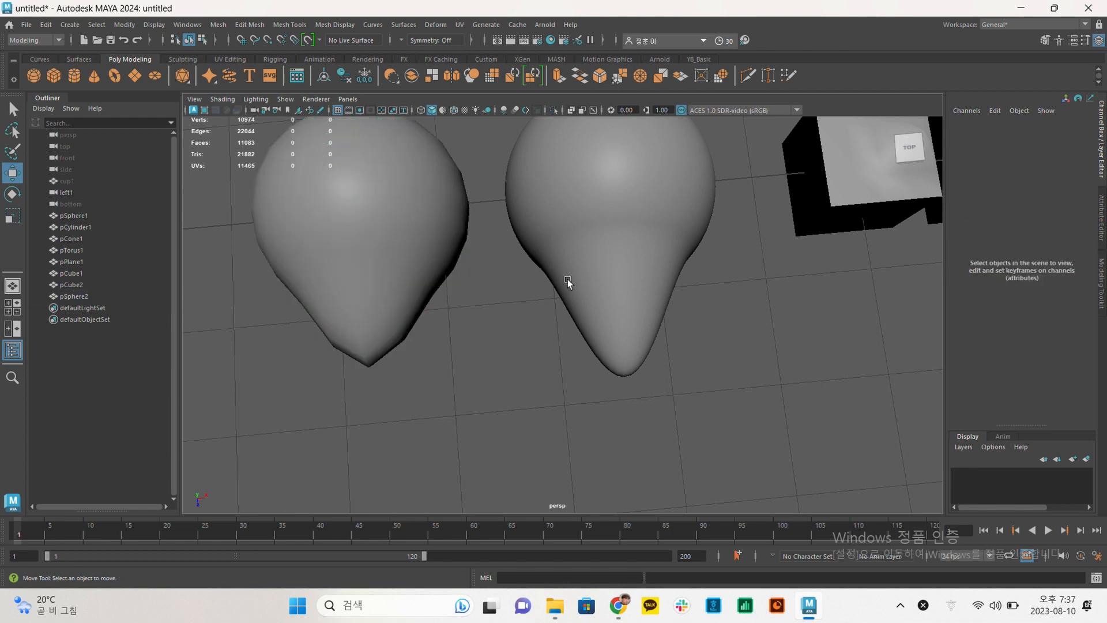
{"action": "mouse_move", "coordinate": [521, 269]}
{"action": "left_mouse_down", "text": "alt"}
{"action": "mouse_move", "coordinate": [545, 247]}
{"action": "mouse_move", "coordinate": [534, 298]}
{"action": "mouse_move", "coordinate": [546, 327]}
{"action": "mouse_move", "coordinate": [525, 274]}
{"action": "left_mouse_up", "text": "alt"}
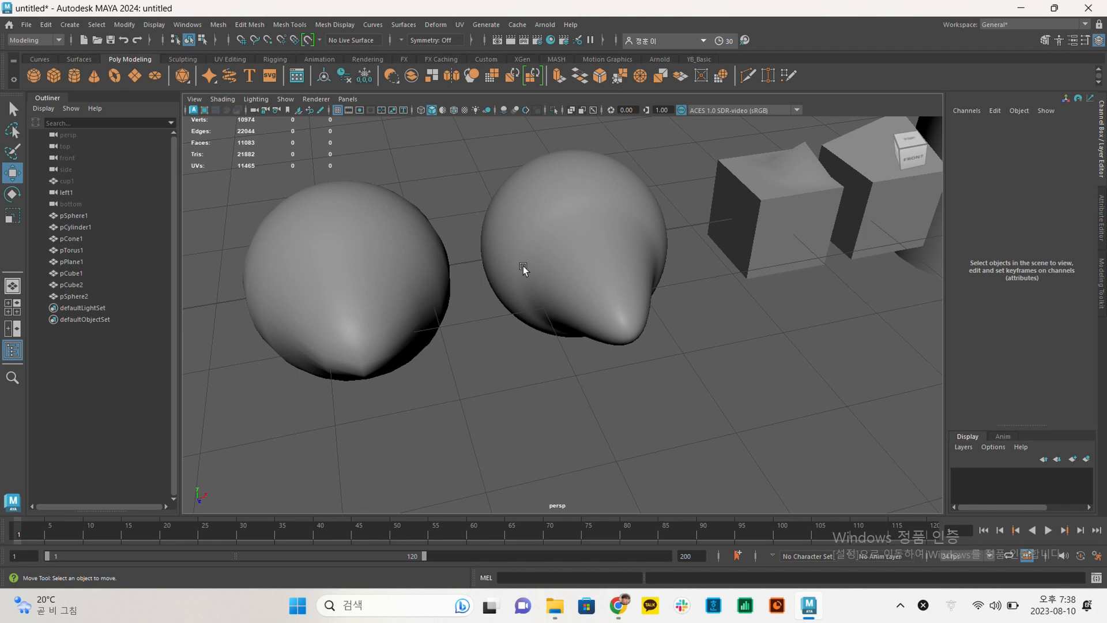
{"action": "middle_click_drag", "start_coordinate": [612, 278], "coordinate": [568, 328], "text": "alt"}
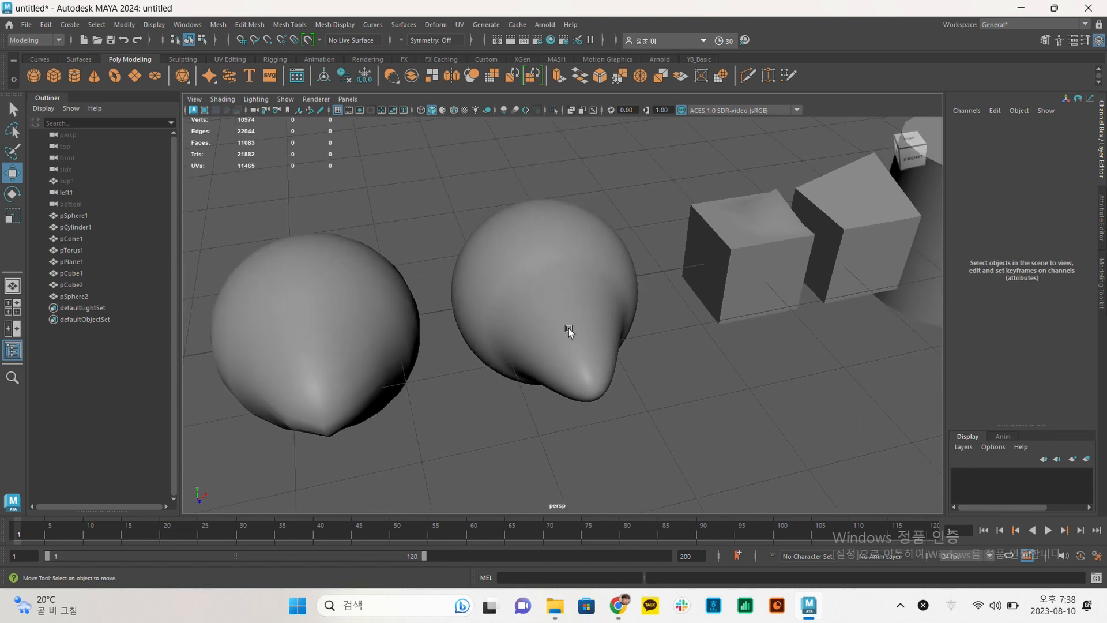
{"action": "left_click_drag", "start_coordinate": [569, 328], "coordinate": [557, 331], "text": "alt"}
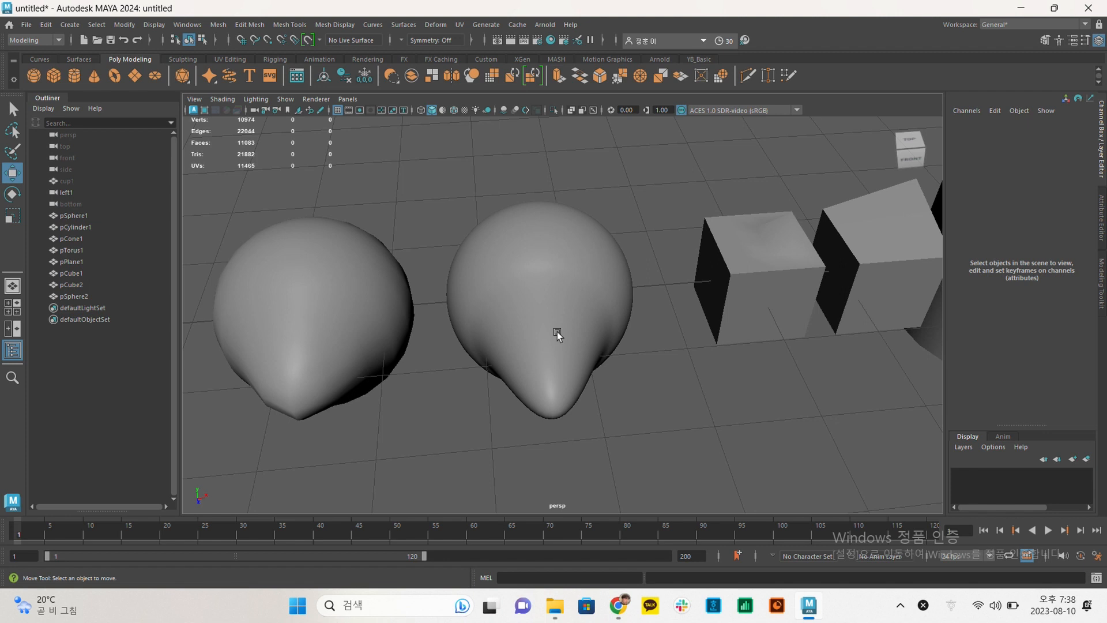
{"action": "middle_click_drag", "start_coordinate": [549, 323], "coordinate": [601, 322], "text": "alt"}
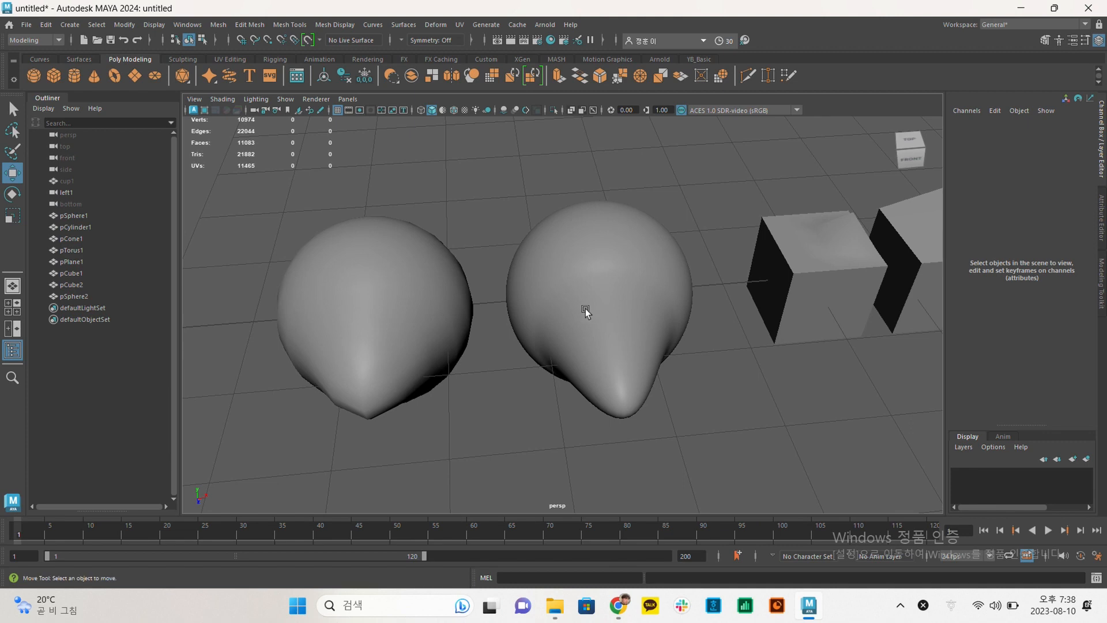
{"action": "middle_click_drag", "start_coordinate": [617, 309], "coordinate": [575, 313], "text": "alt"}
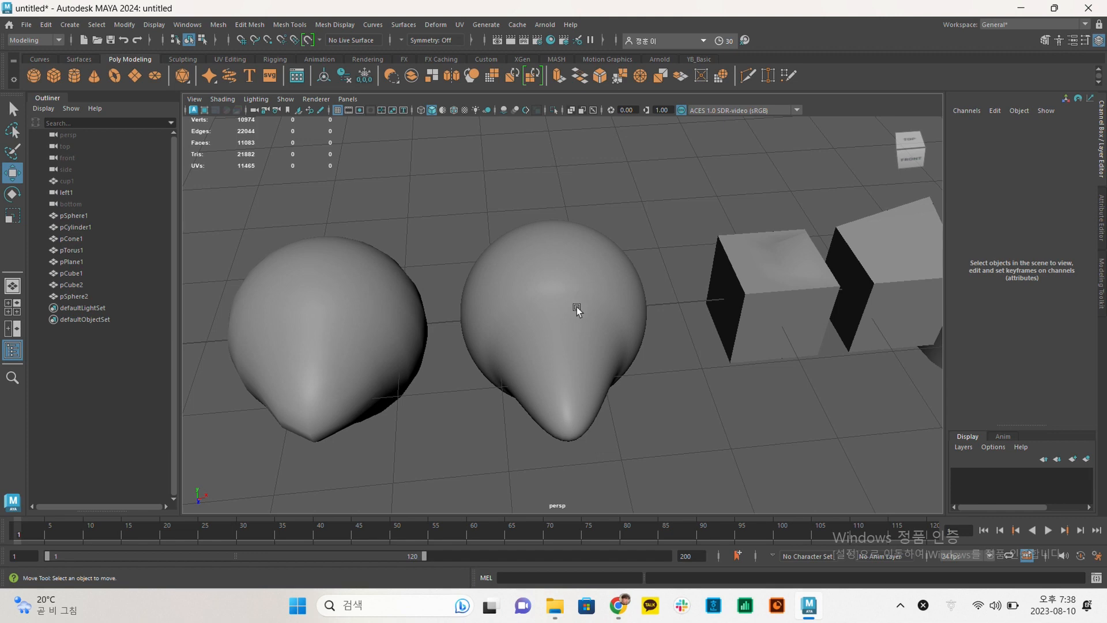
{"action": "middle_click_drag", "start_coordinate": [578, 306], "coordinate": [566, 300], "text": "alt"}
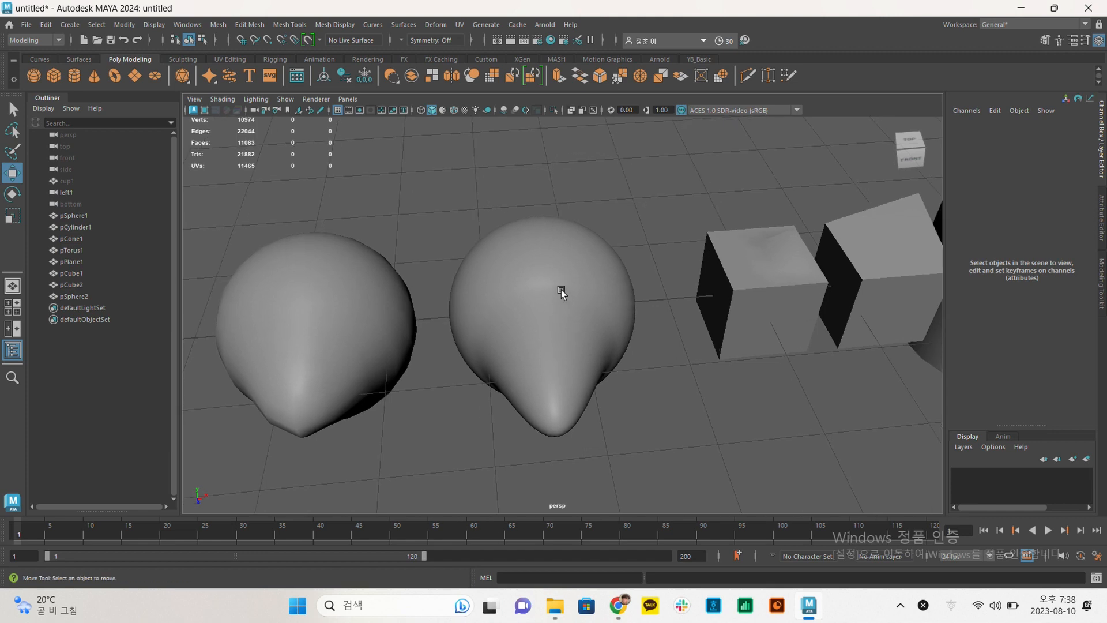
{"action": "mouse_move", "coordinate": [564, 292]}
{"action": "middle_mouse_down", "text": "alt"}
{"action": "mouse_move", "coordinate": [586, 304]}
{"action": "mouse_move", "coordinate": [552, 294]}
{"action": "mouse_move", "coordinate": [570, 288]}
{"action": "middle_mouse_up", "text": "alt"}
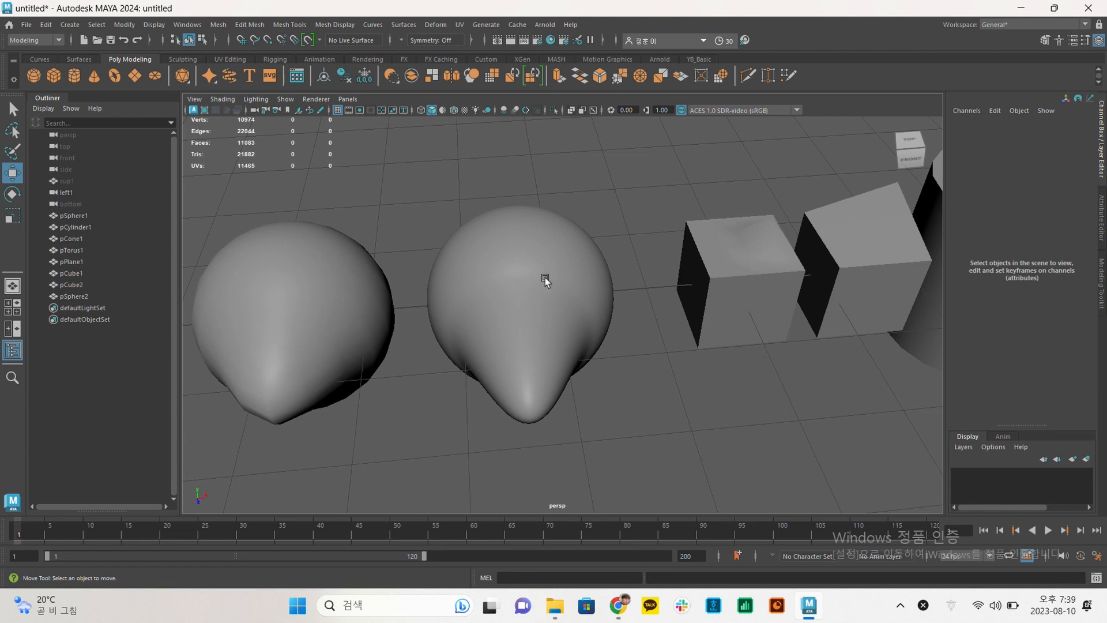
{"action": "middle_click_drag", "start_coordinate": [545, 278], "coordinate": [597, 257], "text": "alt"}
{"action": "left_click", "coordinate": [465, 271]}
{"action": "left_click_drag", "start_coordinate": [583, 253], "coordinate": [596, 274], "text": "alt"}
{"action": "middle_click_drag", "start_coordinate": [605, 276], "coordinate": [636, 258], "text": "alt"}
{"action": "left_click_drag", "start_coordinate": [615, 337], "coordinate": [625, 309], "text": "alt"}
{"action": "middle_click_drag", "start_coordinate": [650, 294], "coordinate": [542, 309], "text": "alt"}
{"action": "middle_click_drag", "start_coordinate": [477, 291], "coordinate": [584, 255], "text": "alt"}
{"action": "left_click", "coordinate": [598, 234]}
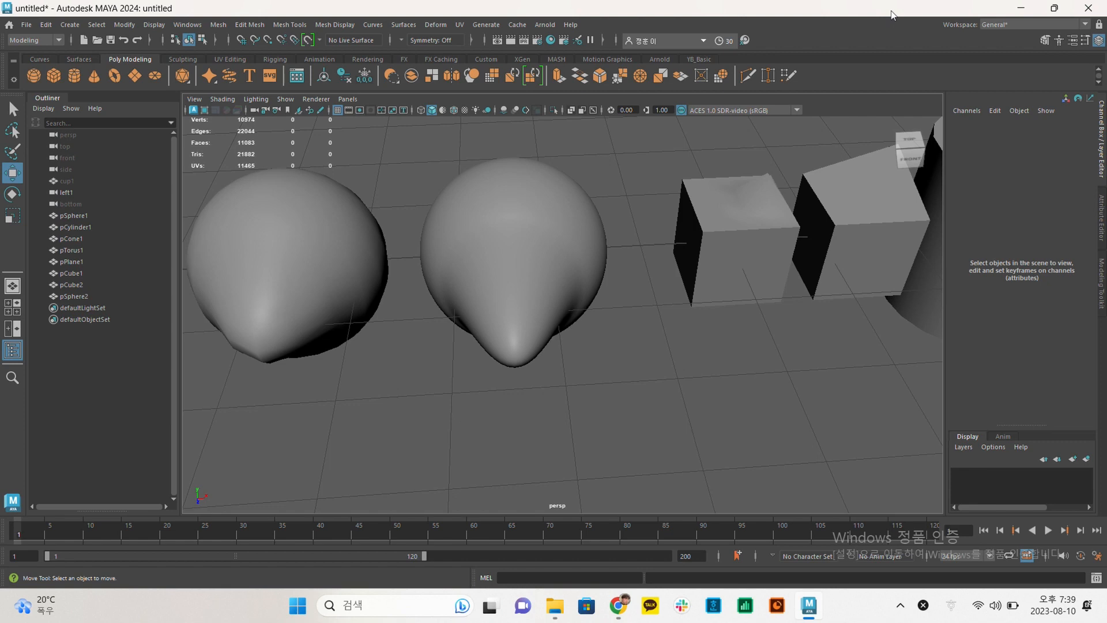
Turn Wireframe on Shaded back on in shaded display and compare the edge density around both spheres' bulges.
{"action": "key", "text": "4"}
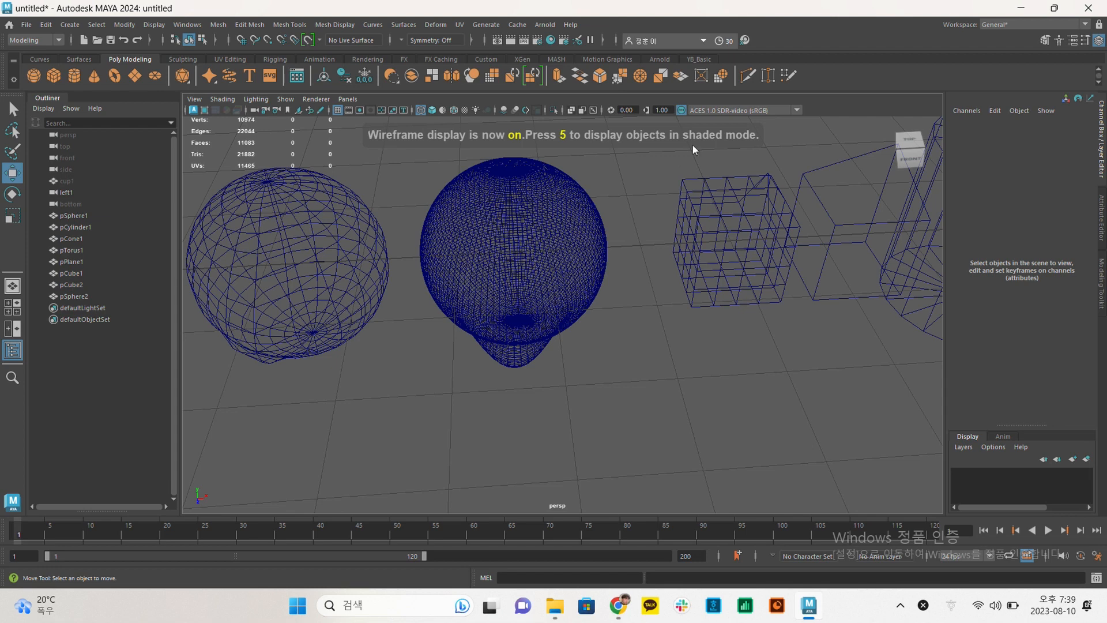
{"action": "left_click", "coordinate": [430, 109]}
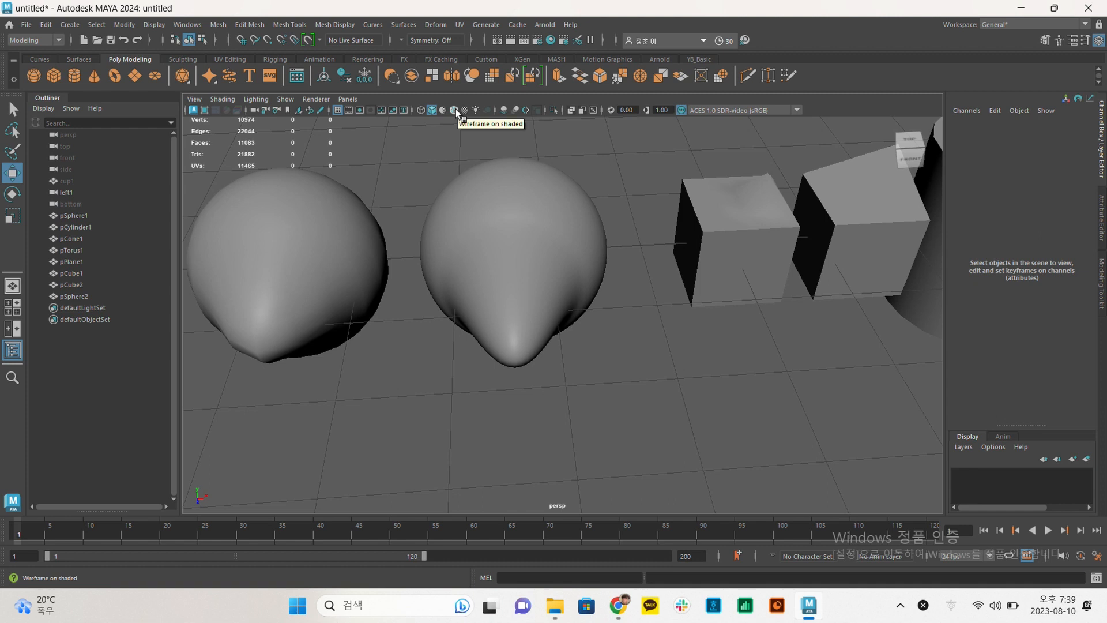
{"action": "left_click", "coordinate": [455, 110]}
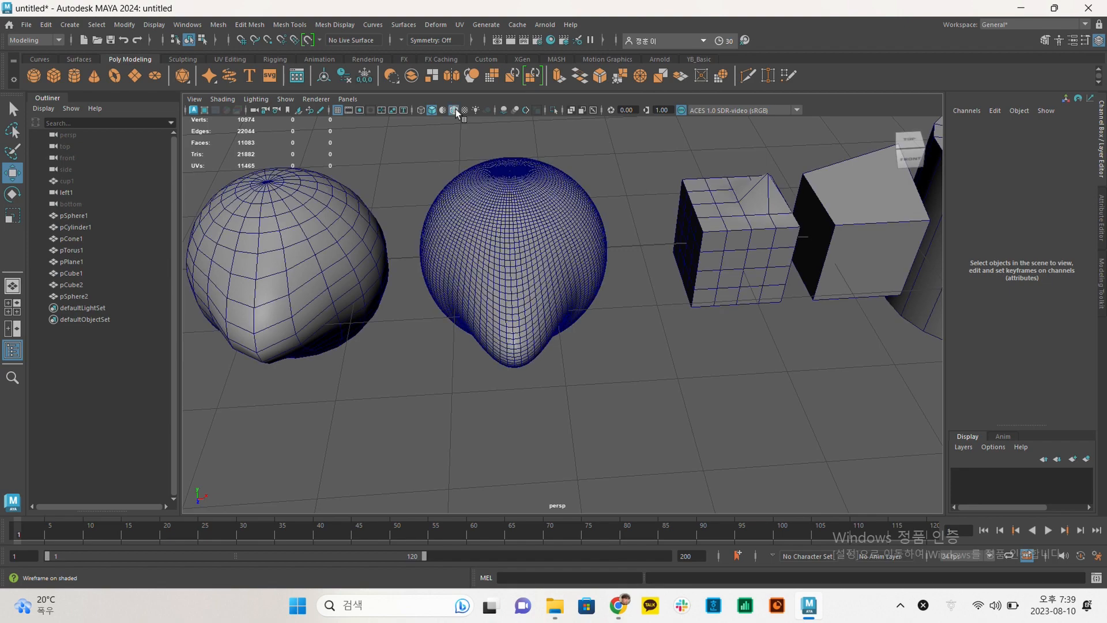
{"action": "mouse_move", "coordinate": [514, 304]}
{"action": "middle_mouse_down", "text": "alt"}
{"action": "mouse_move", "coordinate": [502, 302]}
{"action": "mouse_move", "coordinate": [639, 324]}
{"action": "mouse_move", "coordinate": [531, 303]}
{"action": "middle_mouse_up", "text": "alt"}
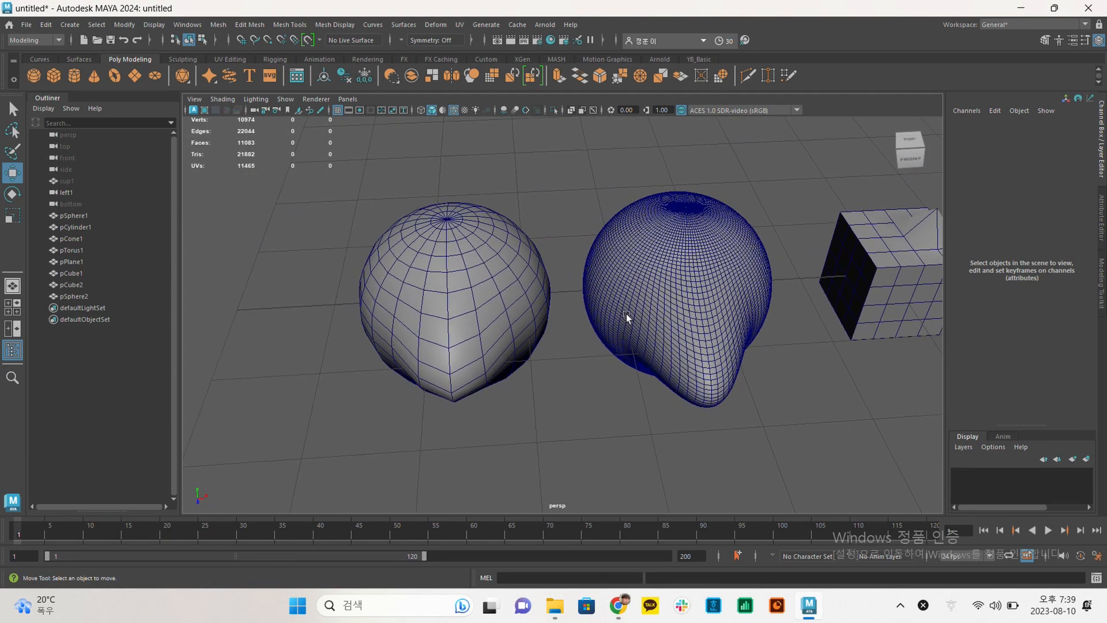
{"action": "left_click_drag", "start_coordinate": [531, 303], "coordinate": [578, 292], "text": "alt"}
{"action": "scroll", "coordinate": [557, 299], "scroll_direction": "up", "scroll_amount": 4}
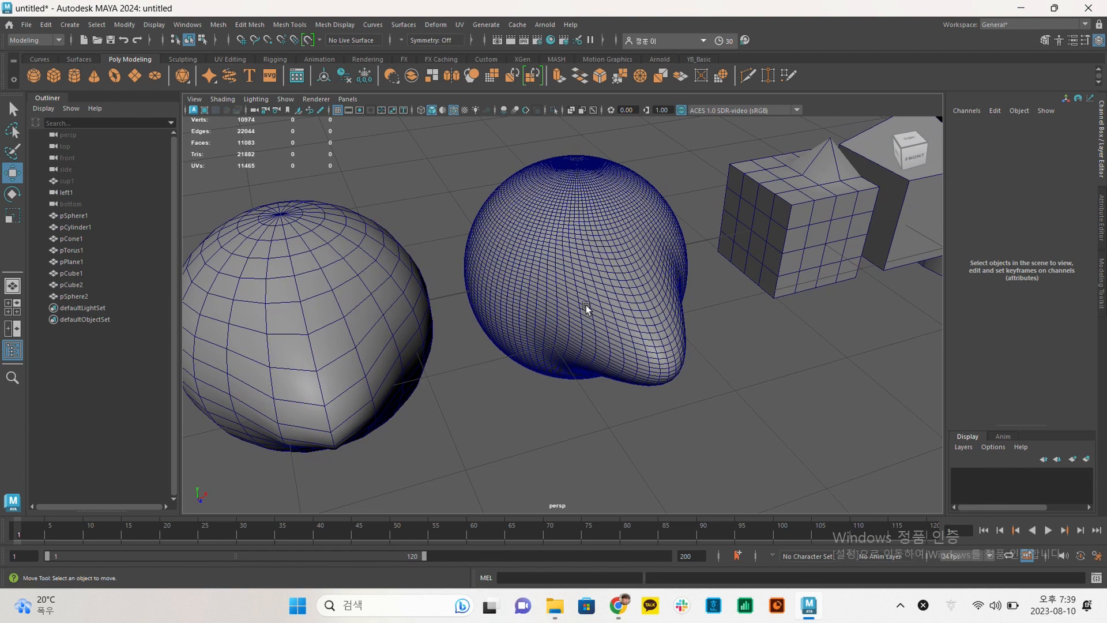
{"action": "middle_click_drag", "start_coordinate": [586, 306], "coordinate": [624, 289], "text": "alt"}
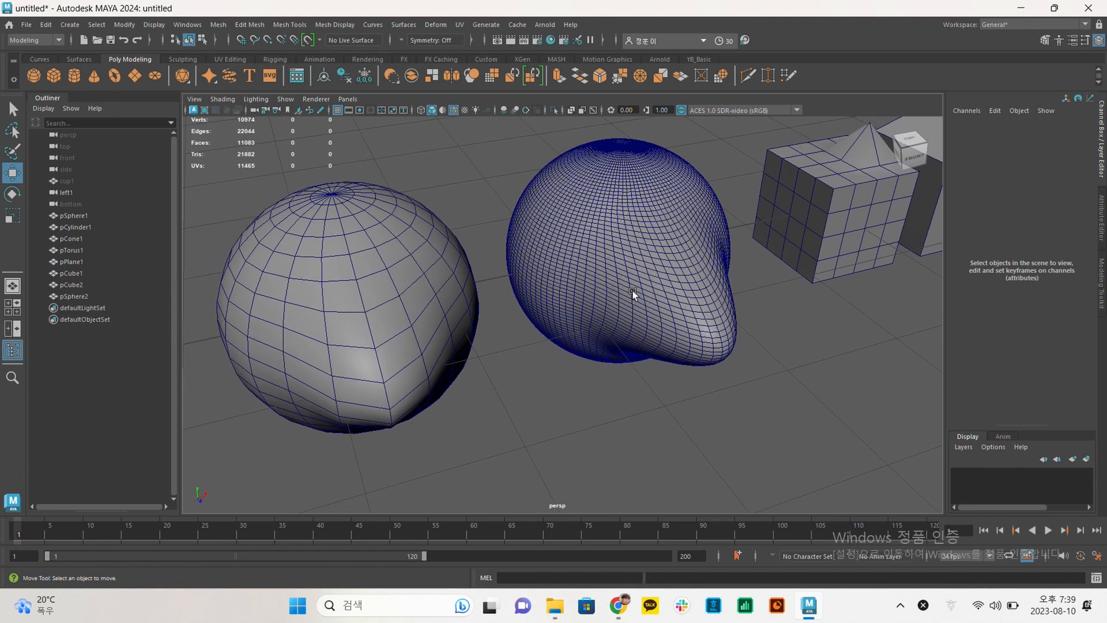
{"action": "middle_click_drag", "start_coordinate": [633, 290], "coordinate": [598, 300], "text": "alt"}
{"action": "right_click_drag", "start_coordinate": [619, 297], "coordinate": [570, 304], "text": "alt"}
{"action": "middle_click_drag", "start_coordinate": [584, 297], "coordinate": [490, 324], "text": "alt"}
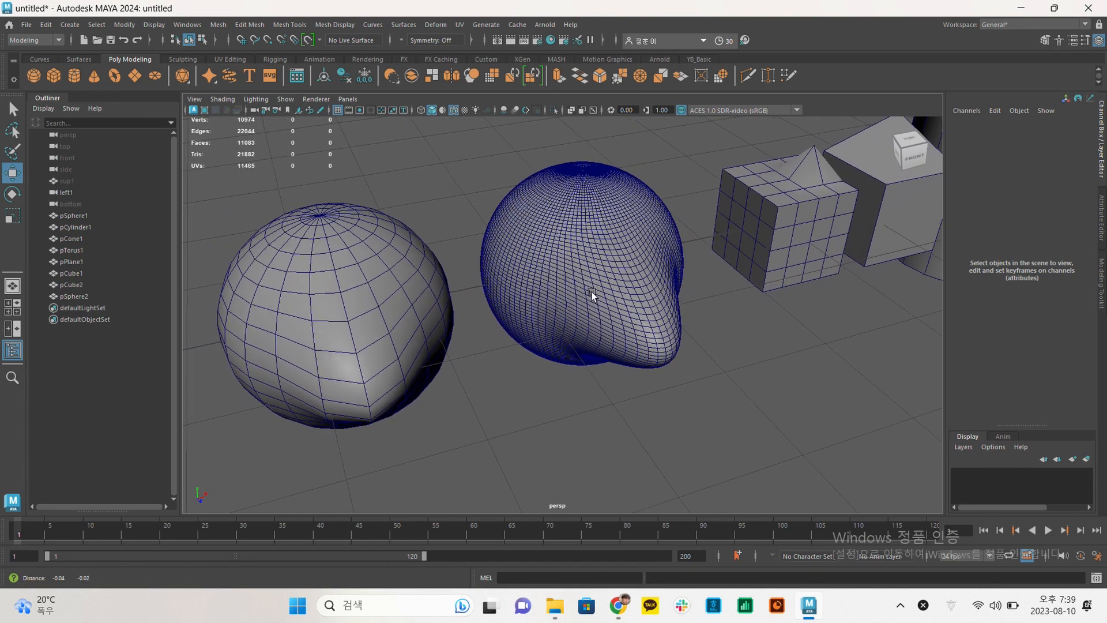
Switch the subdivided cube pCube1 to vertex mode and select a vertex near the middle of its front face.
{"action": "left_click", "coordinate": [701, 254]}
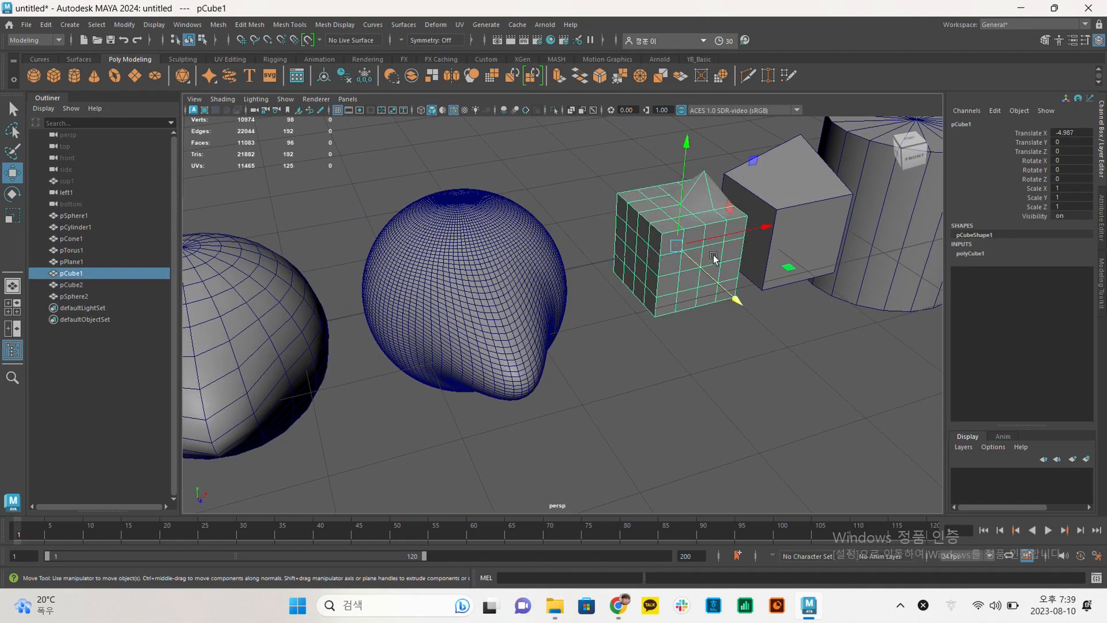
{"action": "middle_click_drag", "start_coordinate": [711, 254], "coordinate": [586, 265], "text": "alt"}
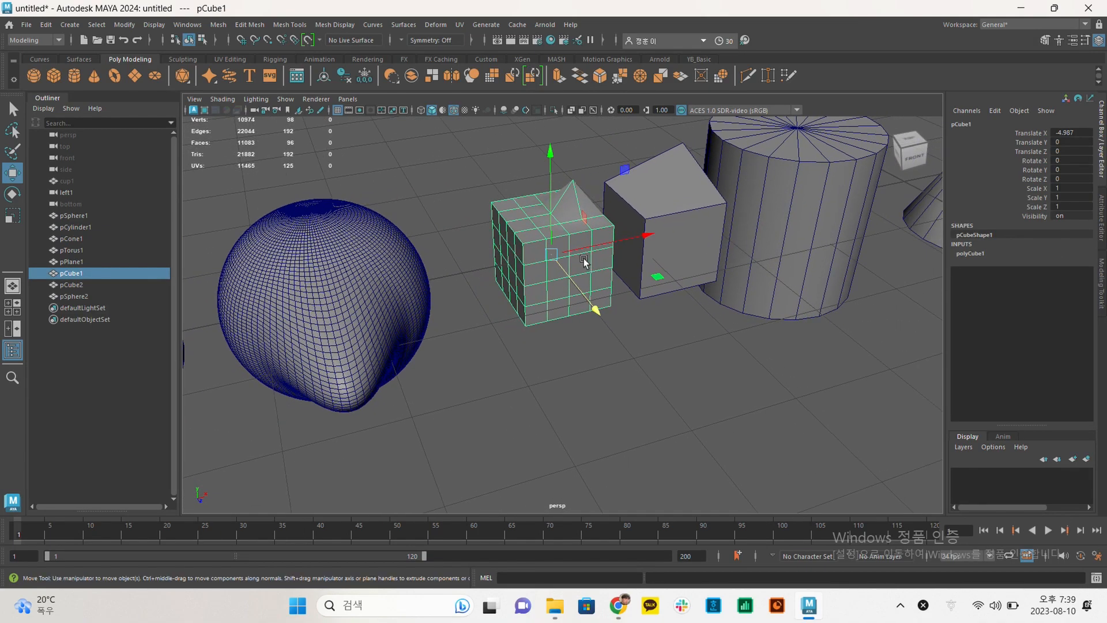
{"action": "right_click_drag", "start_coordinate": [584, 258], "coordinate": [551, 264]}
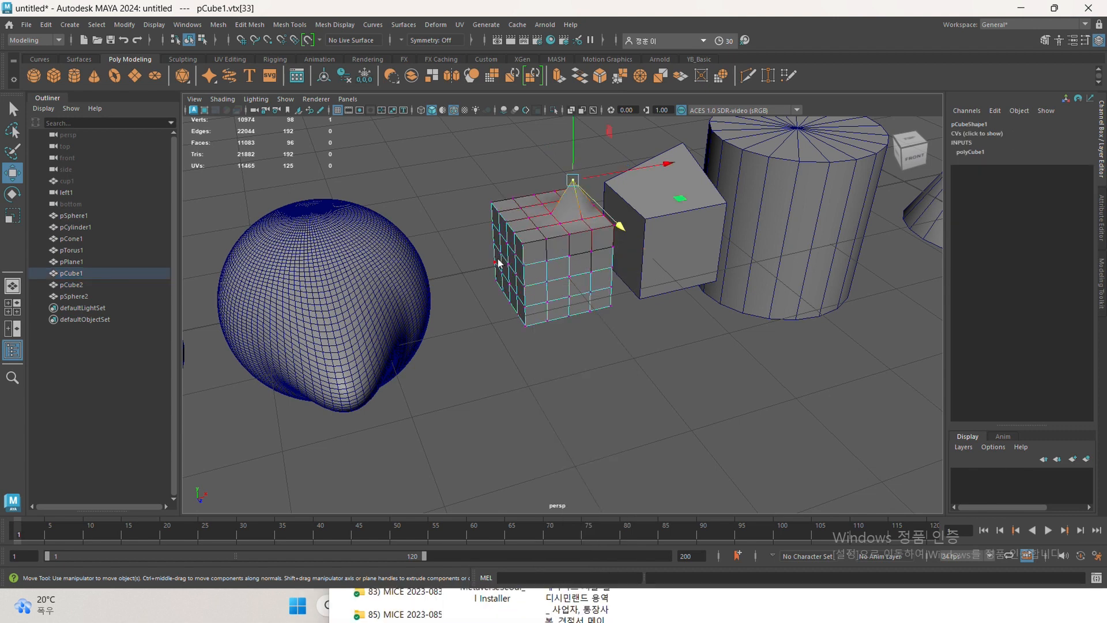
{"action": "left_click", "coordinate": [566, 250]}
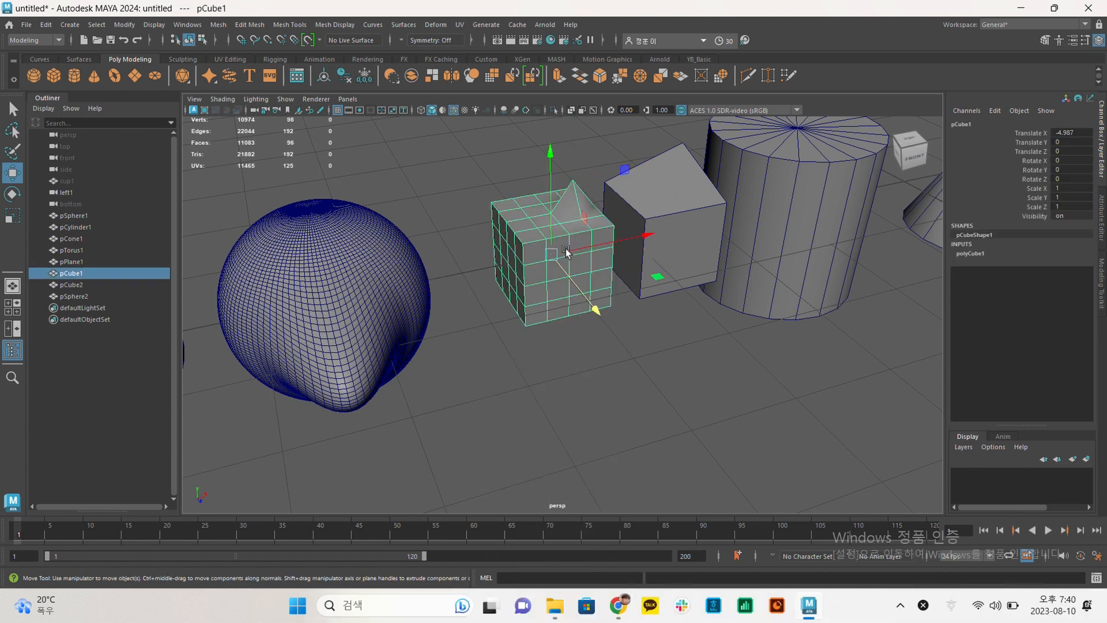
{"action": "key", "text": "F9"}
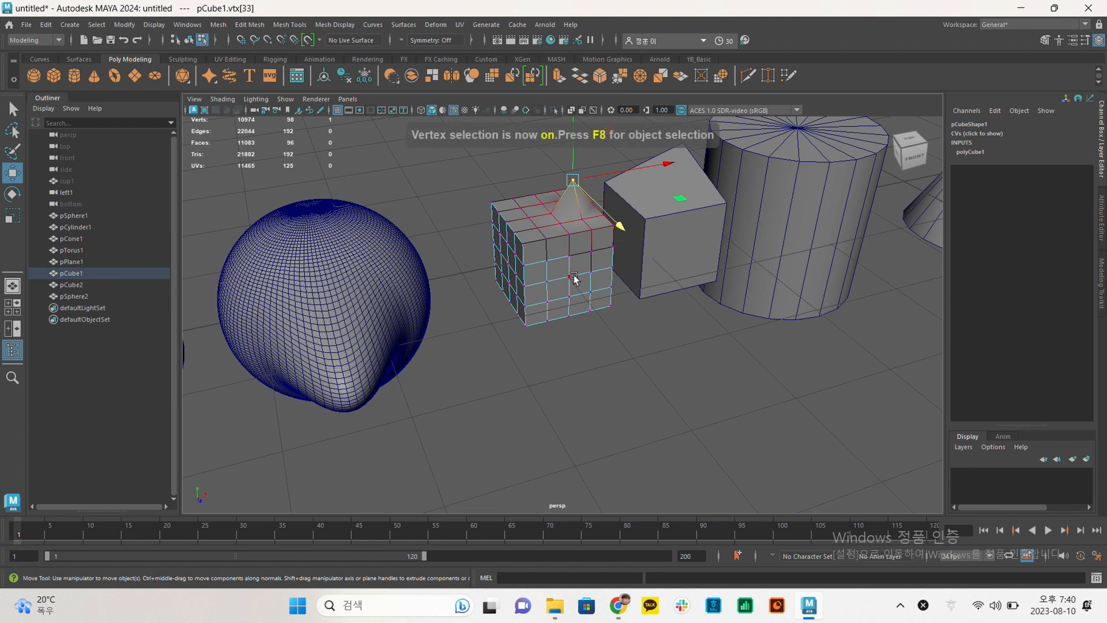
{"action": "left_click", "coordinate": [567, 277]}
With Soft Select on, shrink the falloff radius to about 0.53 and push the cube's front vertex inward along Z.
{"action": "key", "text": "b"}
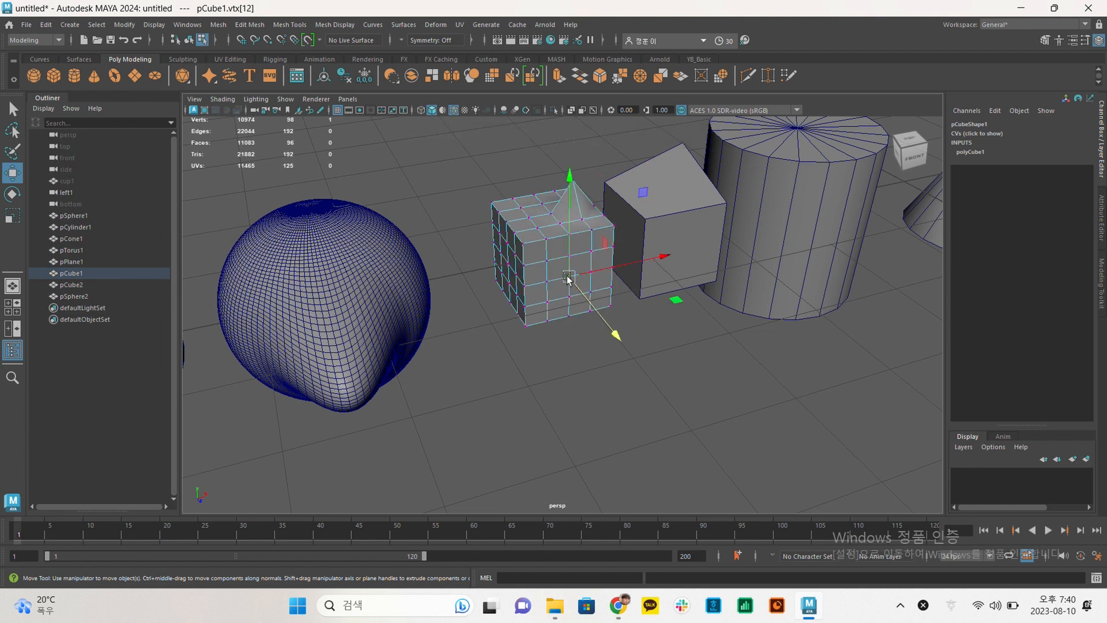
{"action": "key", "text": "b"}
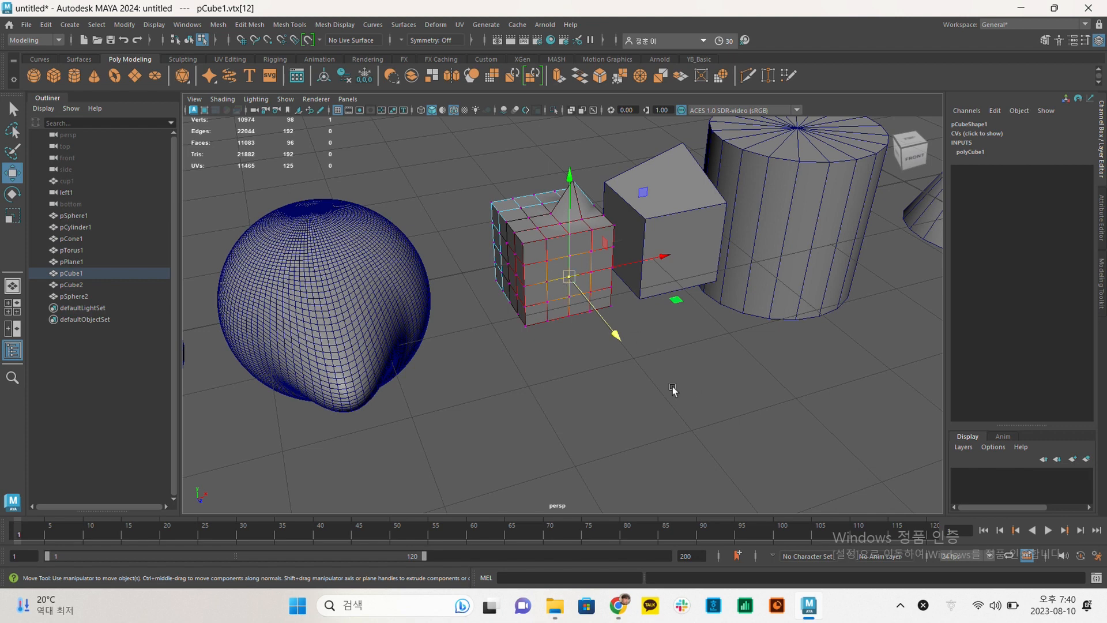
{"action": "left_click_drag", "start_coordinate": [694, 372], "coordinate": [702, 345]}
{"action": "left_click_drag", "start_coordinate": [708, 350], "coordinate": [675, 337]}
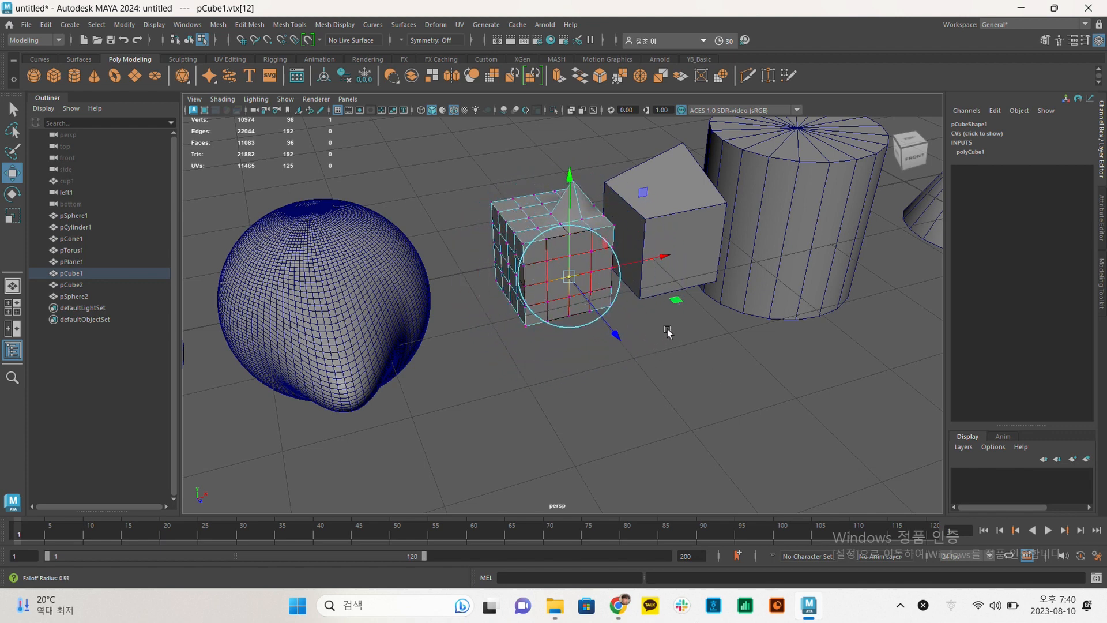
{"action": "left_click_drag", "start_coordinate": [613, 333], "coordinate": [529, 283]}
{"action": "left_click", "coordinate": [677, 349]}
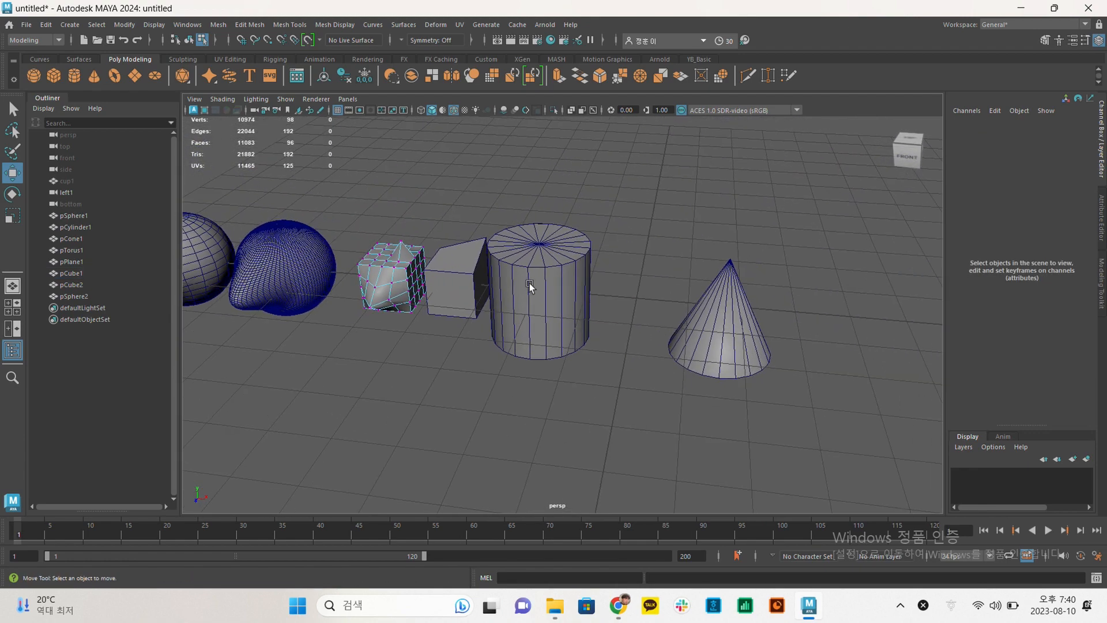
Return to object selection and inspect the subdivision settings of the cone and the cylinder.
{"action": "left_click", "coordinate": [529, 283]}
{"action": "right_click_drag", "start_coordinate": [711, 308], "coordinate": [787, 236]}
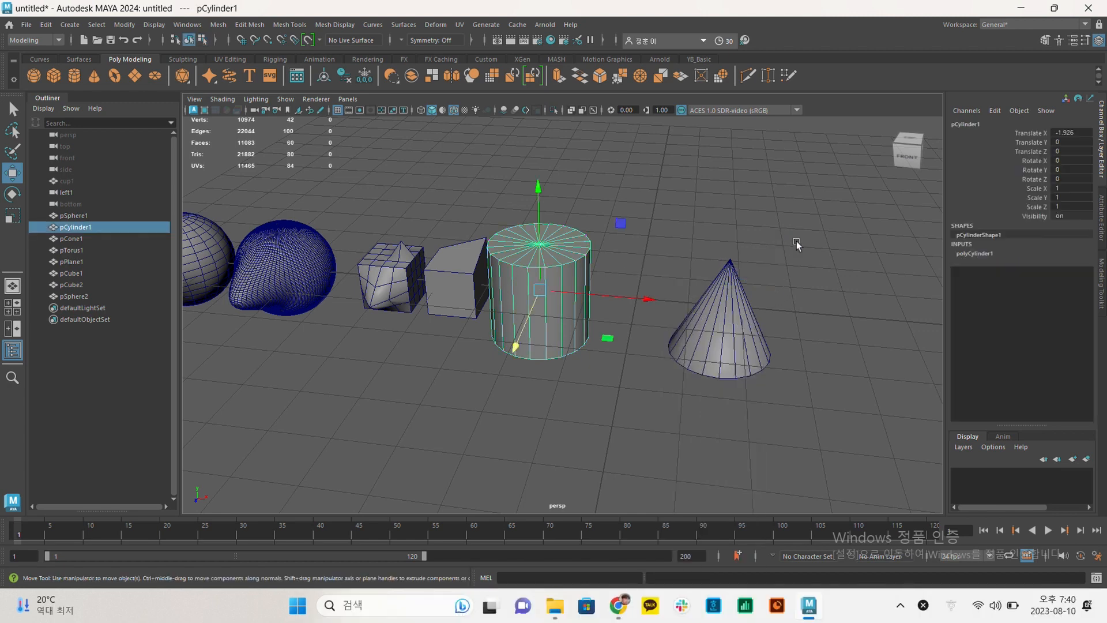
{"action": "left_click", "coordinate": [787, 235]}
{"action": "left_click", "coordinate": [681, 326]}
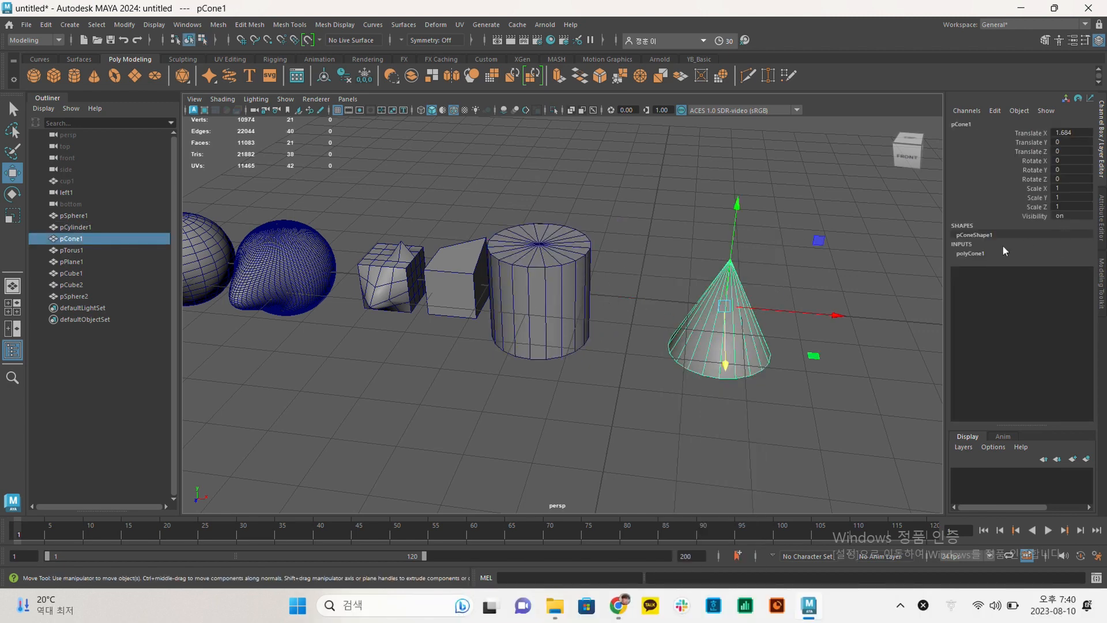
{"action": "left_click", "coordinate": [976, 252]}
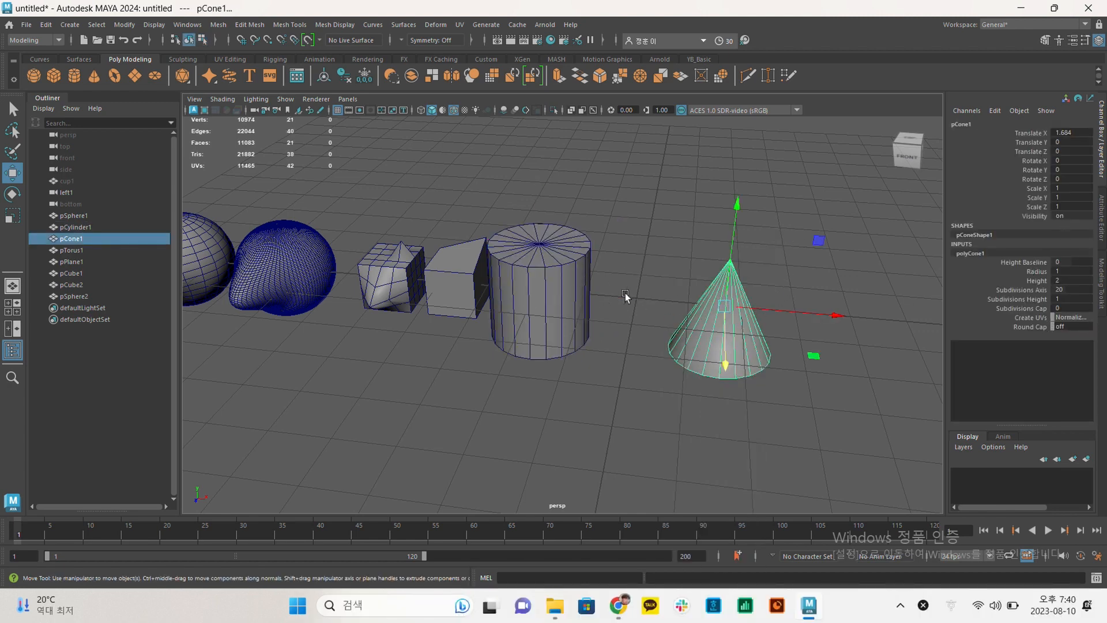
{"action": "left_click", "coordinate": [581, 284]}
{"action": "left_click", "coordinate": [984, 254]}
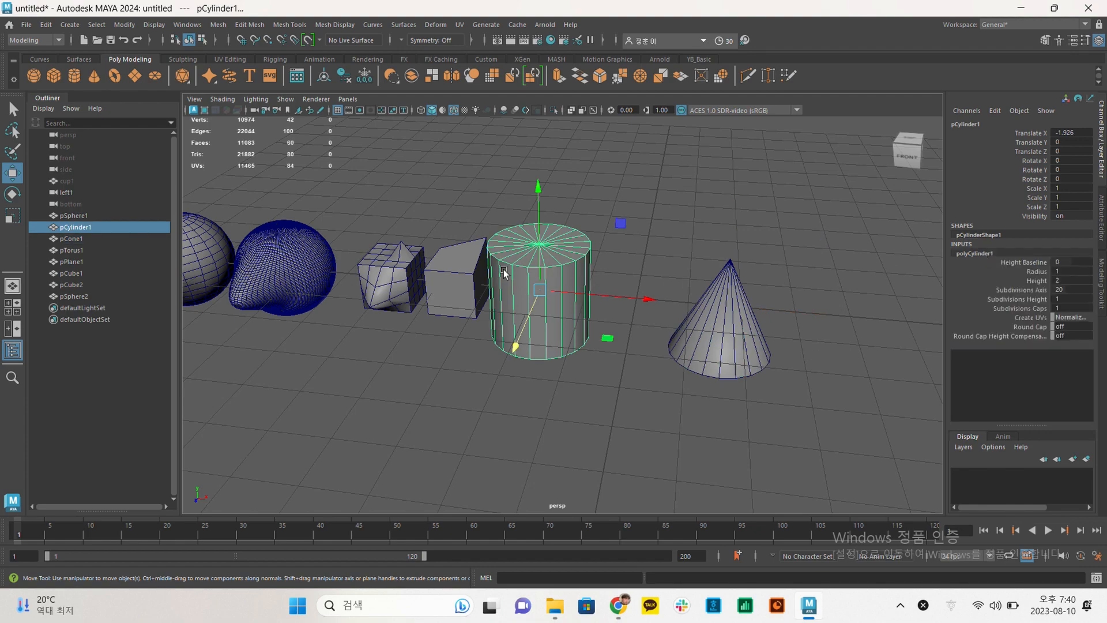
Select all the primitives in the scene and delete them.
{"action": "scroll", "coordinate": [503, 273], "scroll_direction": "down", "scroll_amount": 3}
{"action": "left_click_drag", "start_coordinate": [507, 276], "coordinate": [712, 315], "text": "alt"}
{"action": "left_click", "coordinate": [694, 314]}
{"action": "left_click_drag", "start_coordinate": [843, 299], "coordinate": [172, 168]}
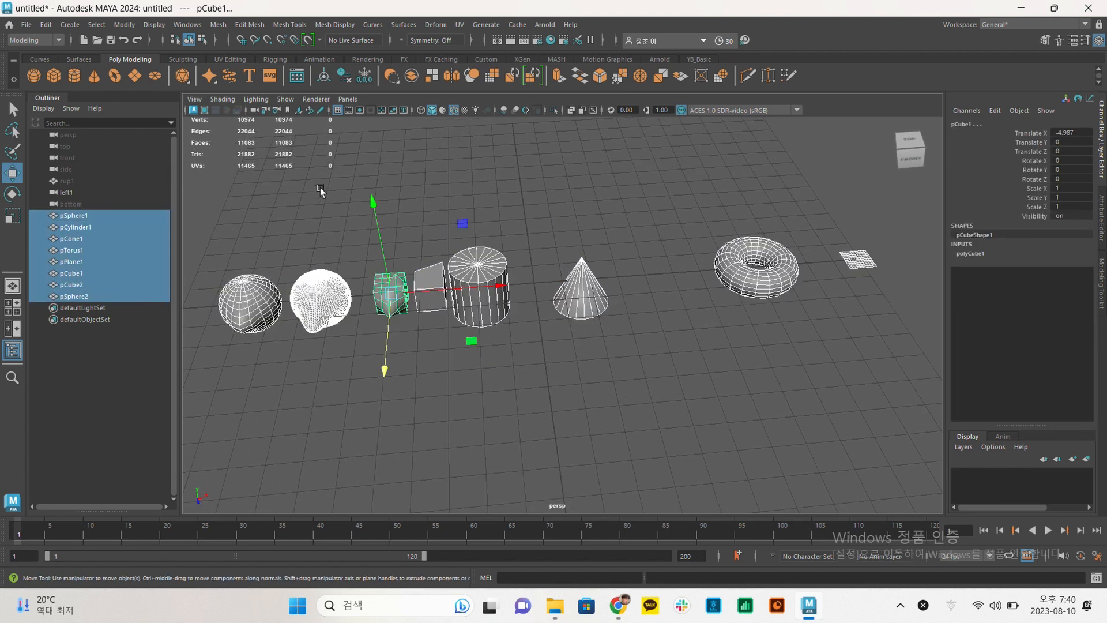
{"action": "key", "text": "Delete"}
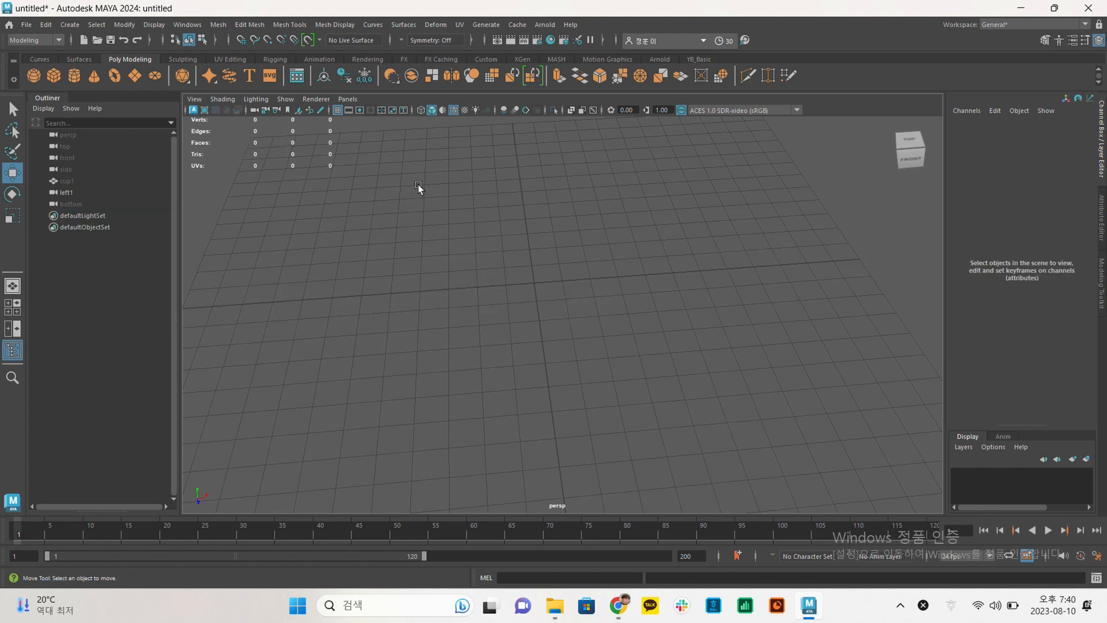
Delete the leftover left1 camera and the hidden cup1 object from the scene.
{"action": "left_click_drag", "start_coordinate": [513, 293], "coordinate": [598, 274], "text": "alt"}
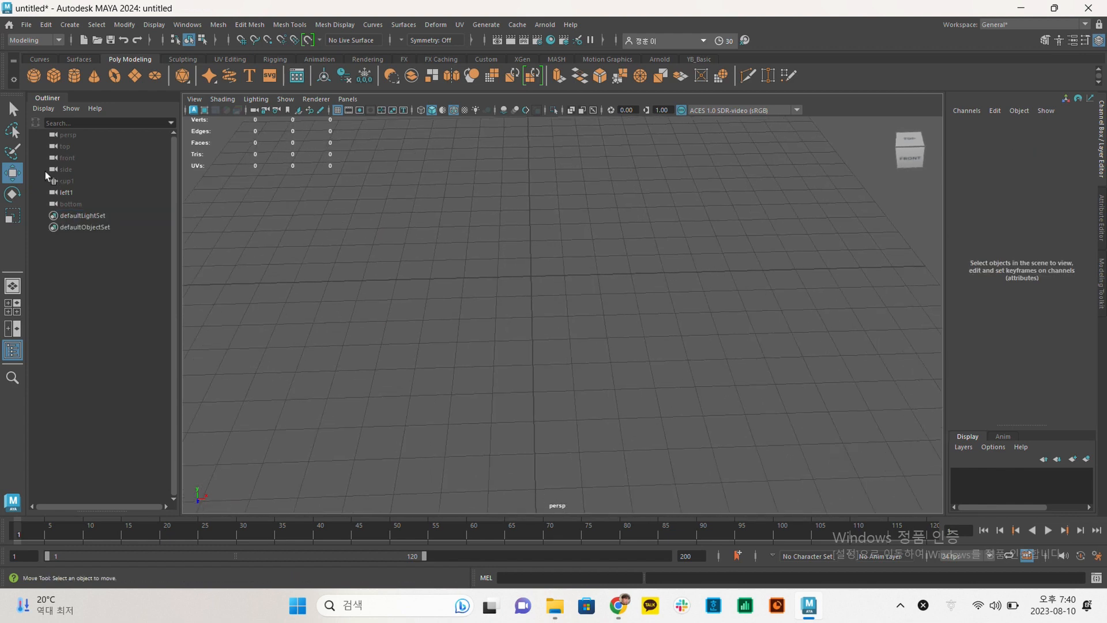
{"action": "left_click", "coordinate": [67, 192]}
{"action": "key", "text": "Delete"}
{"action": "left_click_drag", "start_coordinate": [473, 215], "coordinate": [421, 227], "text": "alt"}
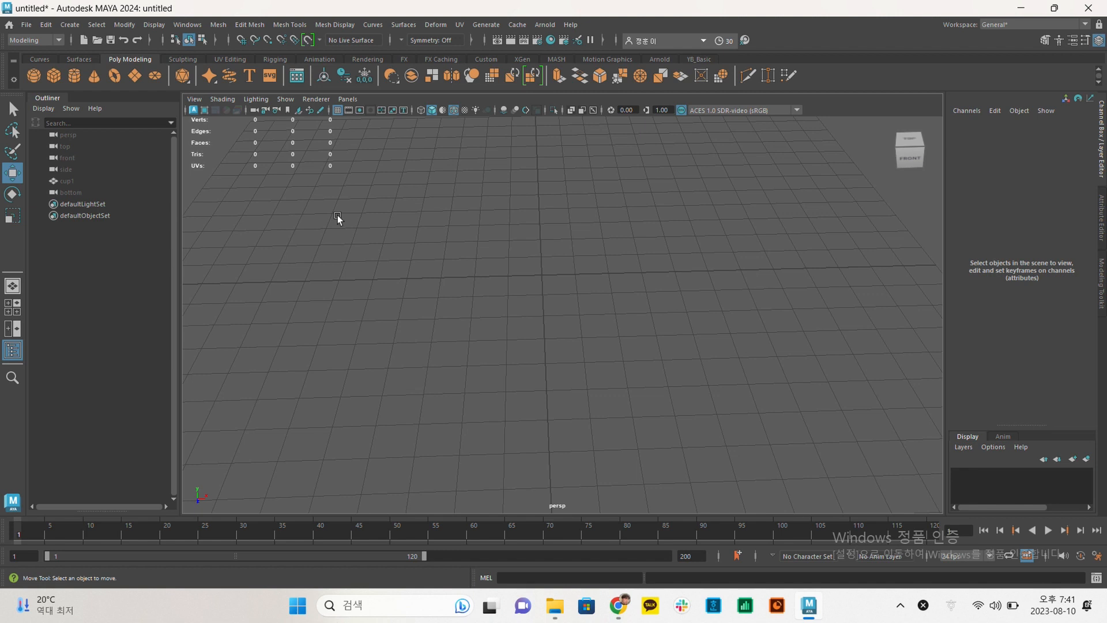
{"action": "left_click", "coordinate": [92, 178]}
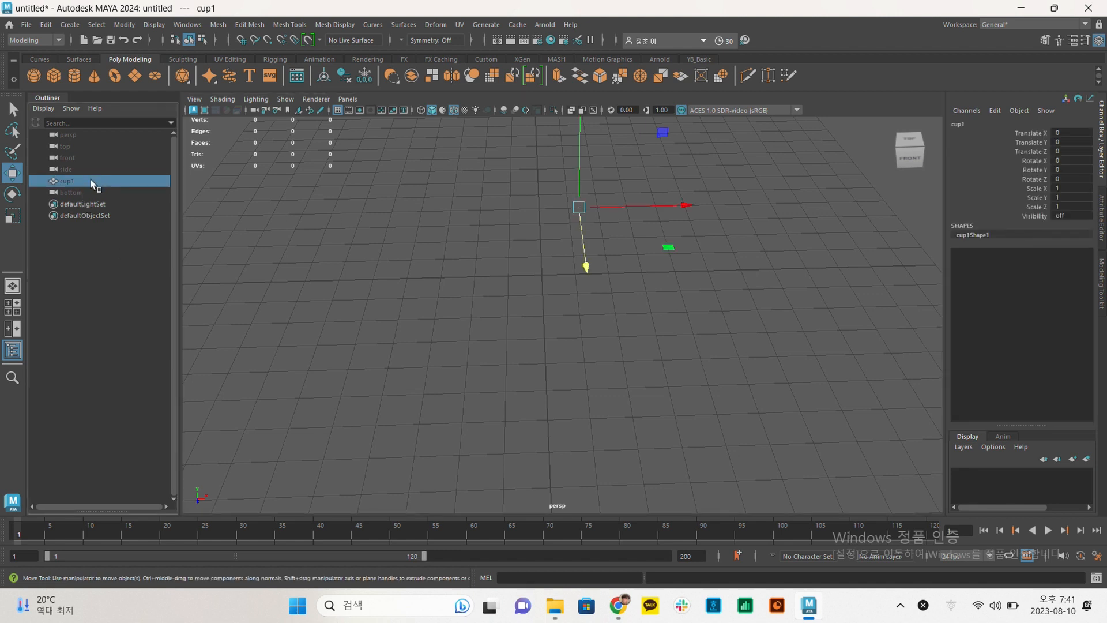
{"action": "key", "text": "Delete"}
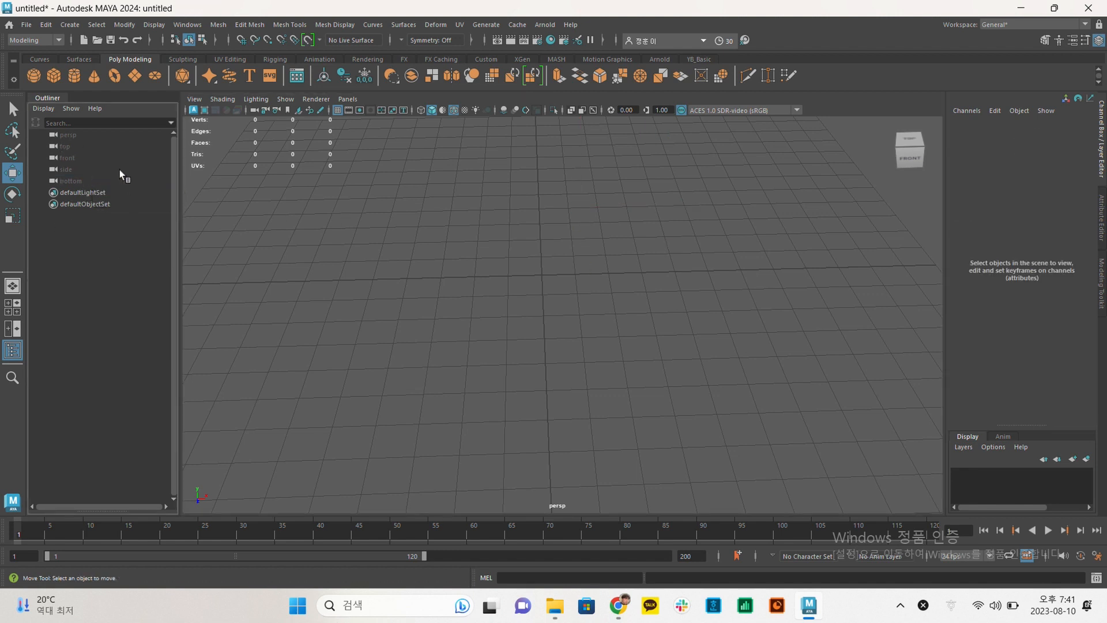
Switch to the four-view layout and delete the extra bottom camera, keeping the default cameras.
{"action": "left_click", "coordinate": [16, 303]}
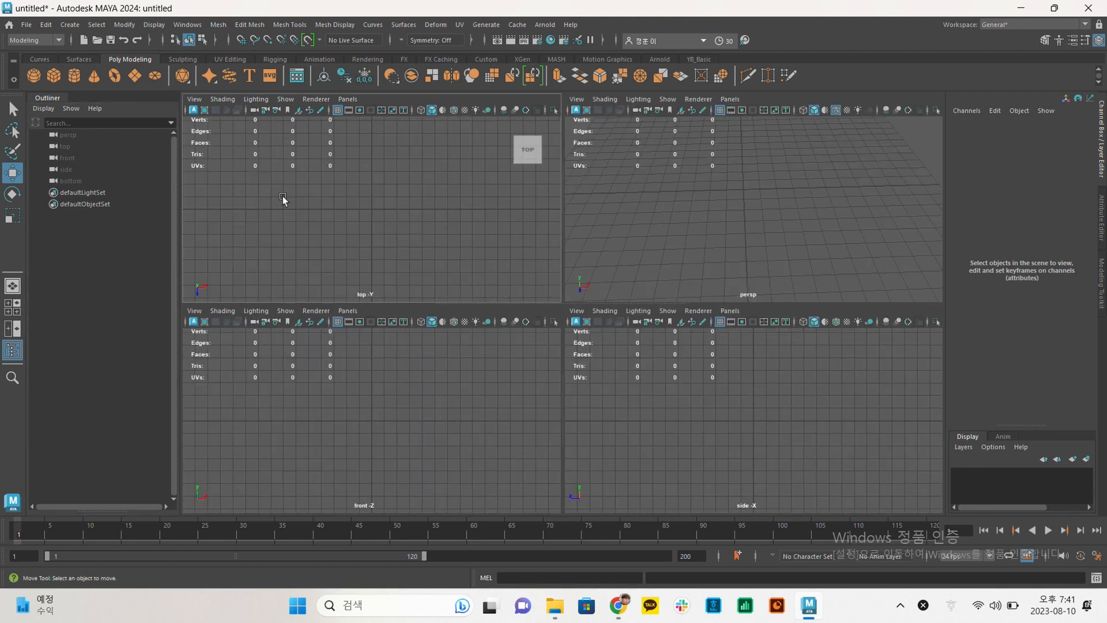
{"action": "left_click", "coordinate": [71, 147]}
{"action": "left_click", "coordinate": [76, 158]}
{"action": "left_click", "coordinate": [75, 170]}
{"action": "left_click", "coordinate": [83, 180]}
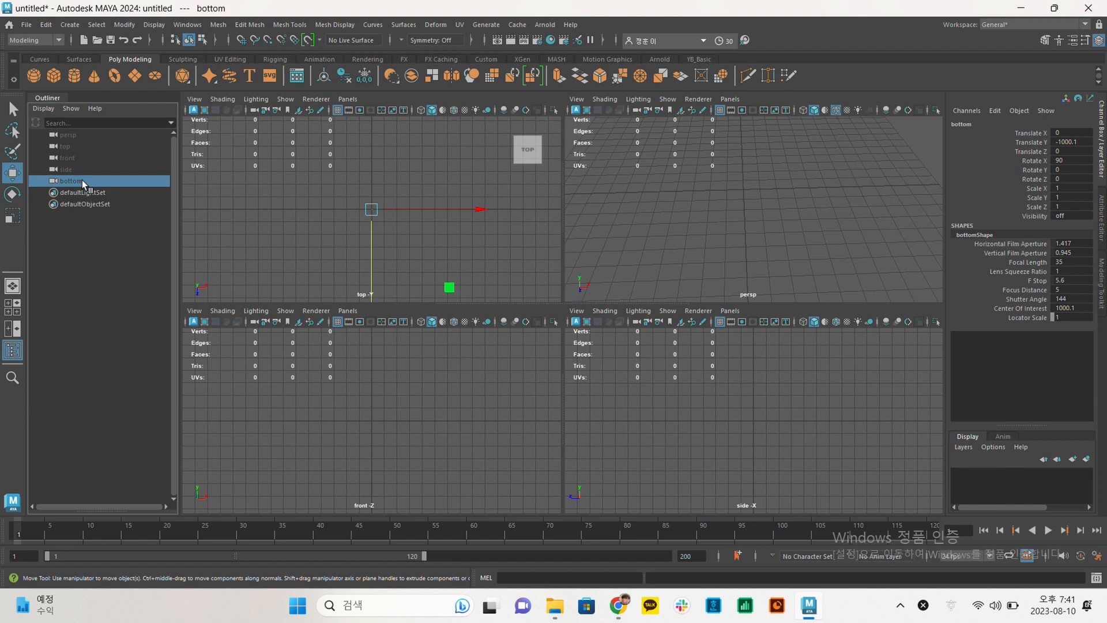
{"action": "left_click", "coordinate": [83, 215]}
{"action": "left_click", "coordinate": [88, 179]}
{"action": "key", "text": "Delete"}
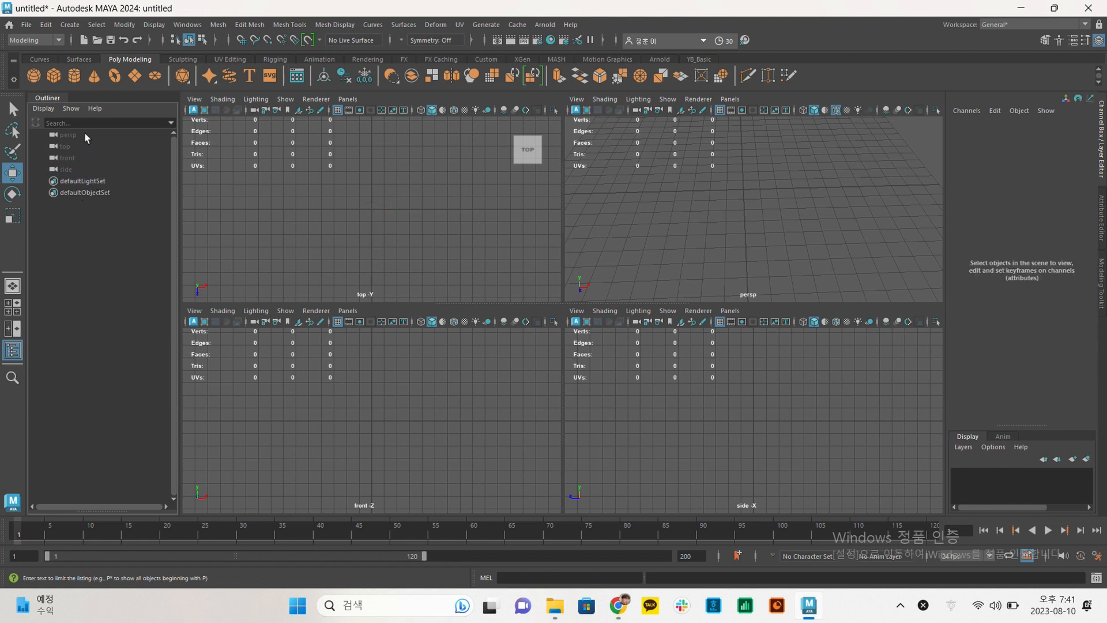
Select the persp, top, front and side cameras and unhide them.
{"action": "left_click", "coordinate": [86, 146]}
{"action": "left_click", "coordinate": [81, 158]}
{"action": "left_click", "coordinate": [81, 169]}
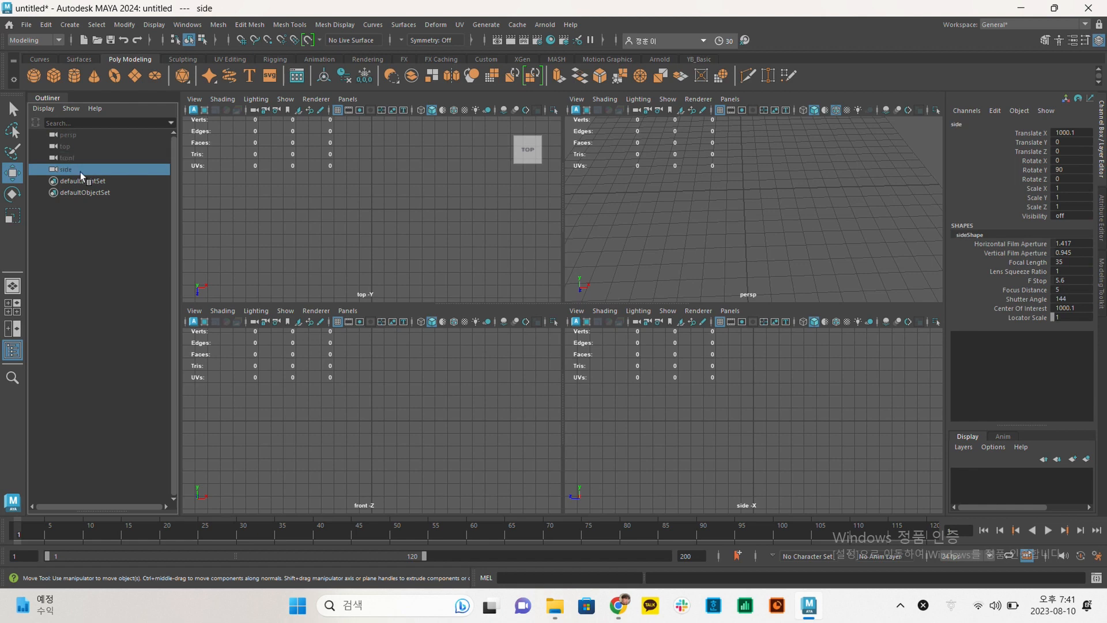
{"action": "left_click", "coordinate": [88, 138]}
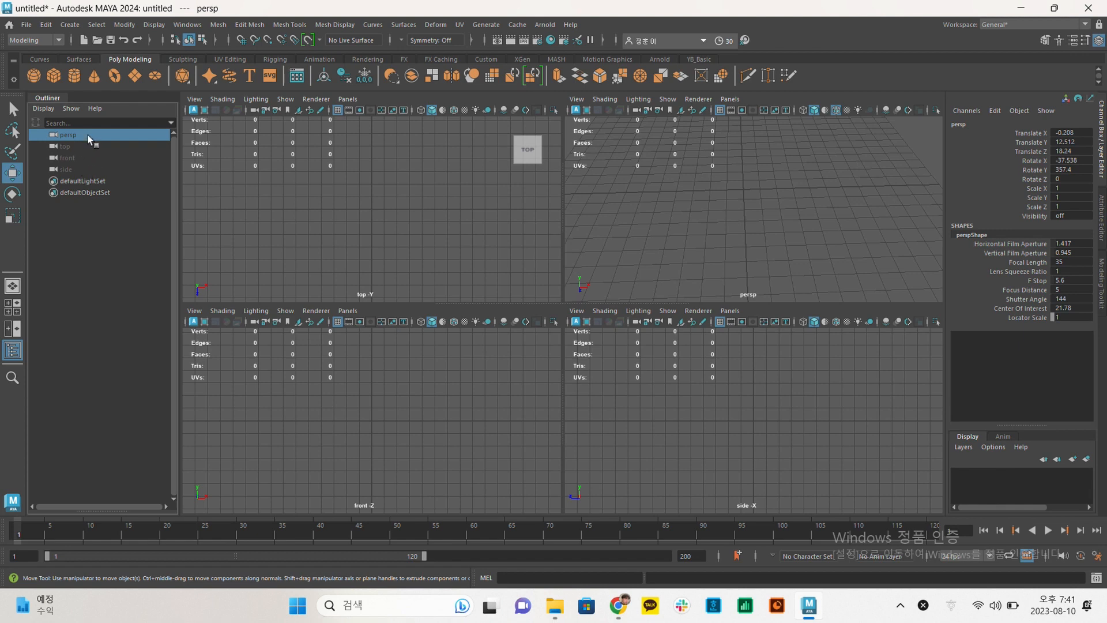
{"action": "left_click", "coordinate": [72, 171], "text": "shift"}
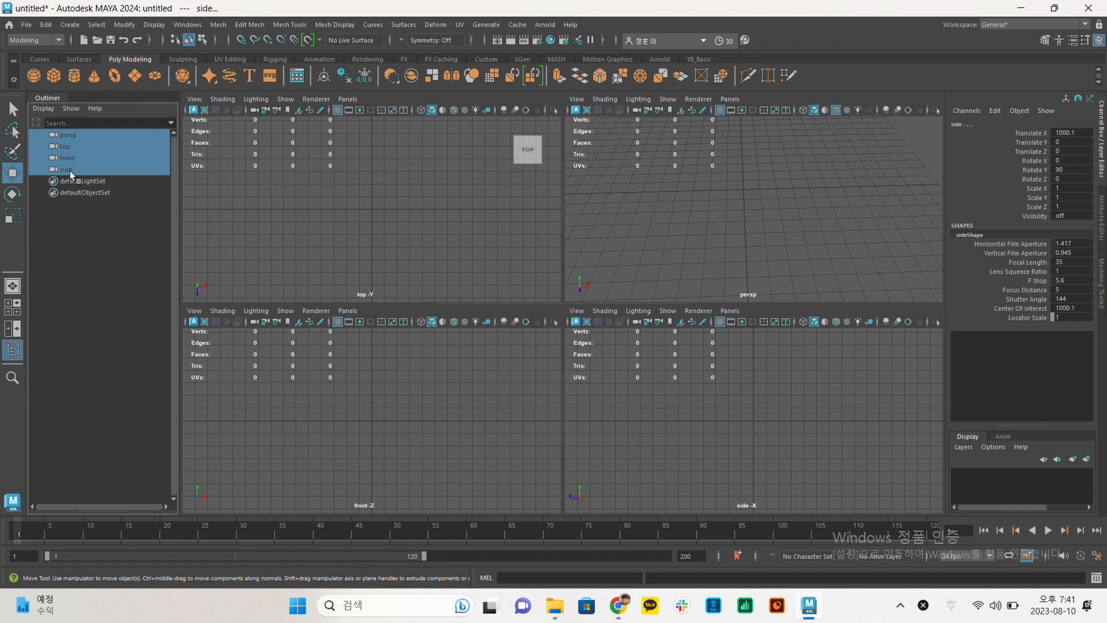
{"action": "key", "text": "h"}
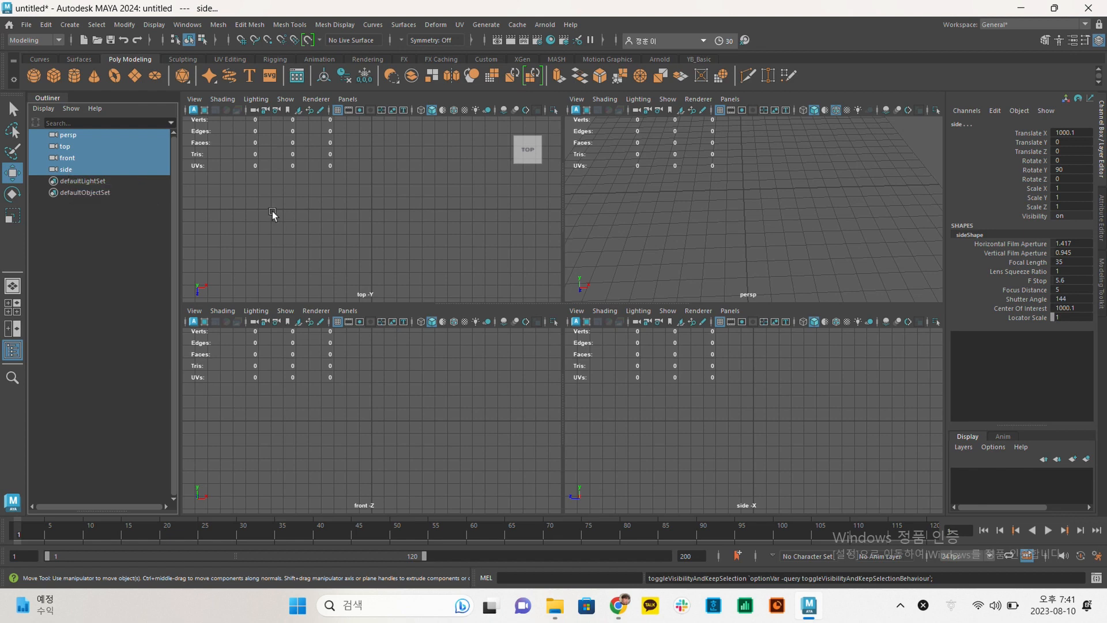
Maximize the perspective view and frame the whole grid from farther away at an angle.
{"action": "left_click_drag", "start_coordinate": [354, 228], "coordinate": [336, 205], "text": "alt"}
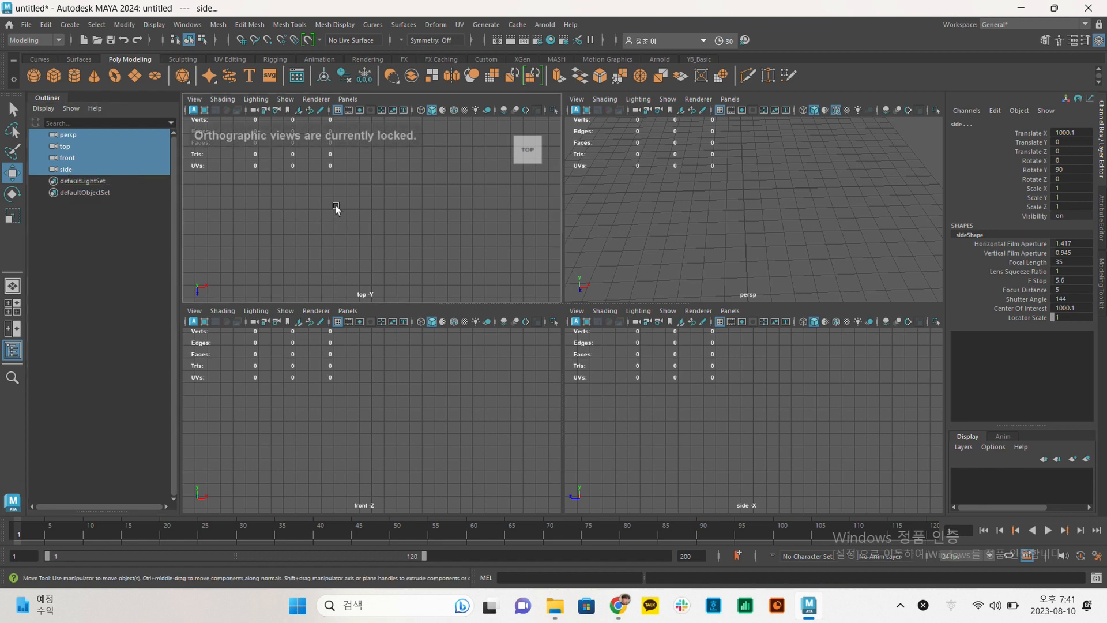
{"action": "left_click", "coordinate": [734, 227]}
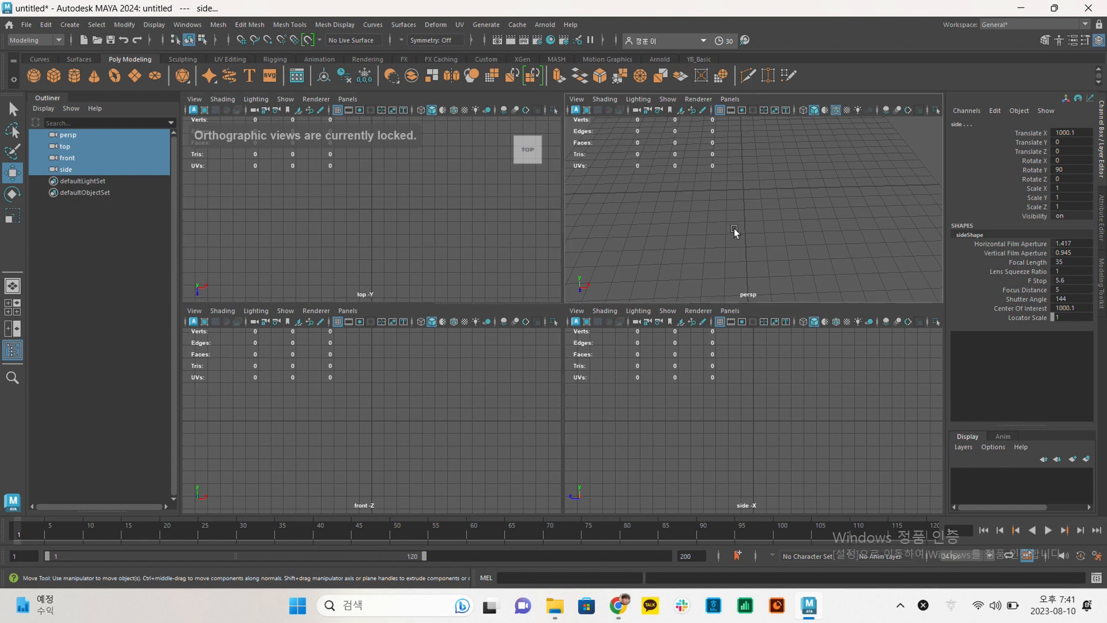
{"action": "key", "text": "space"}
{"action": "left_click_drag", "start_coordinate": [657, 235], "coordinate": [506, 197], "text": "alt"}
{"action": "middle_click_drag", "start_coordinate": [506, 198], "coordinate": [583, 262], "text": "alt"}
{"action": "right_click_drag", "start_coordinate": [582, 262], "coordinate": [399, 247], "text": "alt"}
{"action": "left_click_drag", "start_coordinate": [628, 254], "coordinate": [590, 277], "text": "alt"}
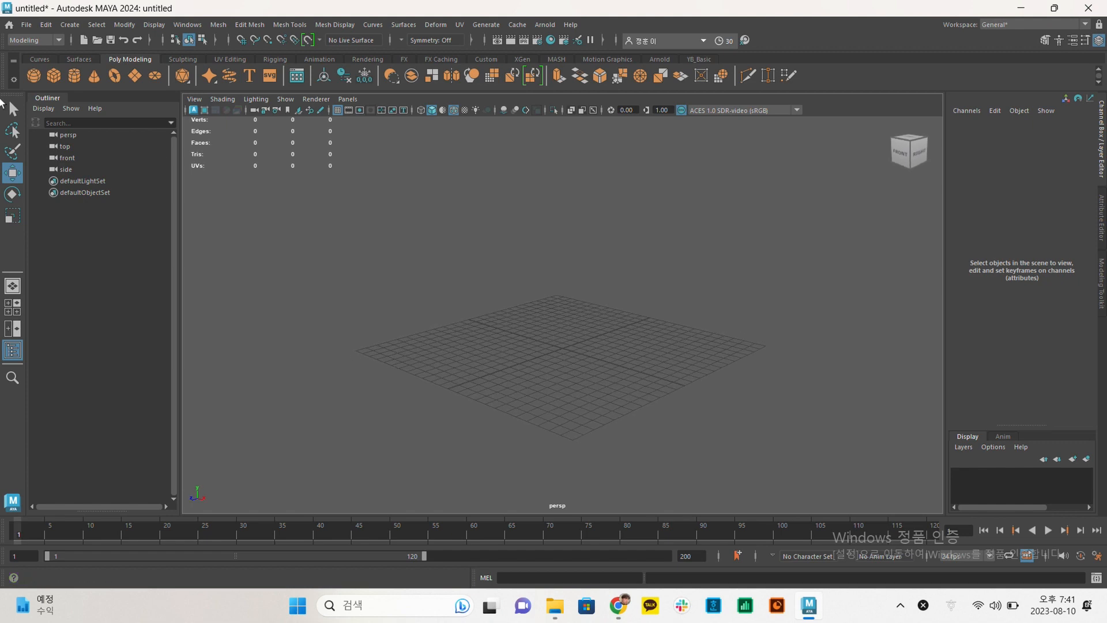
Select the top camera and examine the perspective view from several angles.
{"action": "left_click", "coordinate": [67, 135]}
{"action": "left_click", "coordinate": [70, 147]}
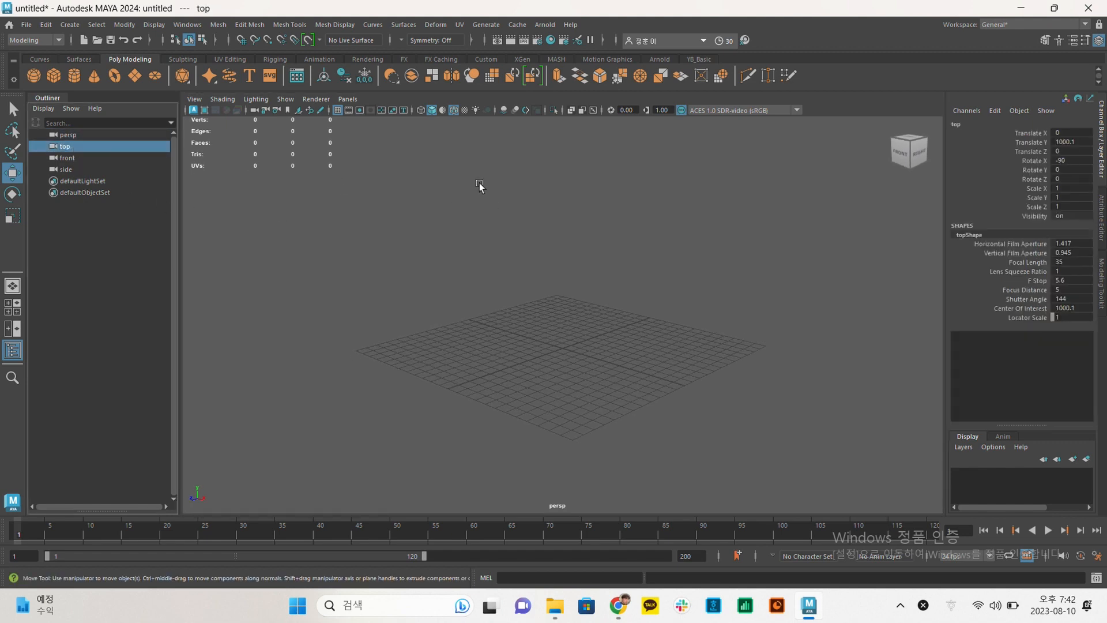
{"action": "left_click_drag", "start_coordinate": [576, 229], "coordinate": [487, 249], "text": "alt"}
{"action": "left_click_drag", "start_coordinate": [559, 245], "coordinate": [481, 270], "text": "alt"}
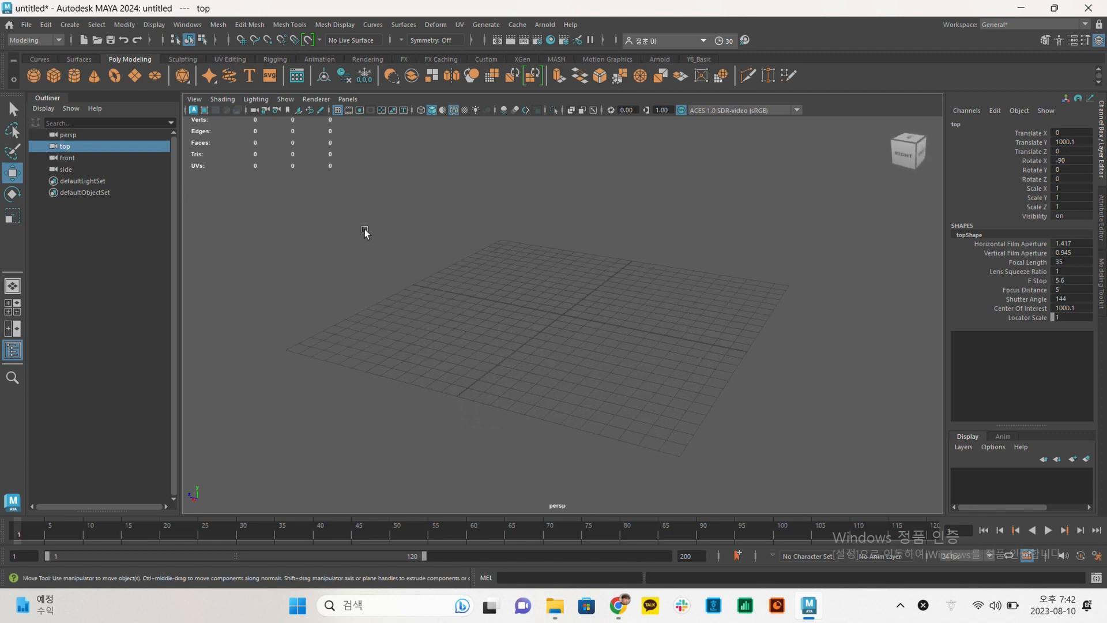
{"action": "left_click_drag", "start_coordinate": [365, 230], "coordinate": [434, 283], "text": "alt"}
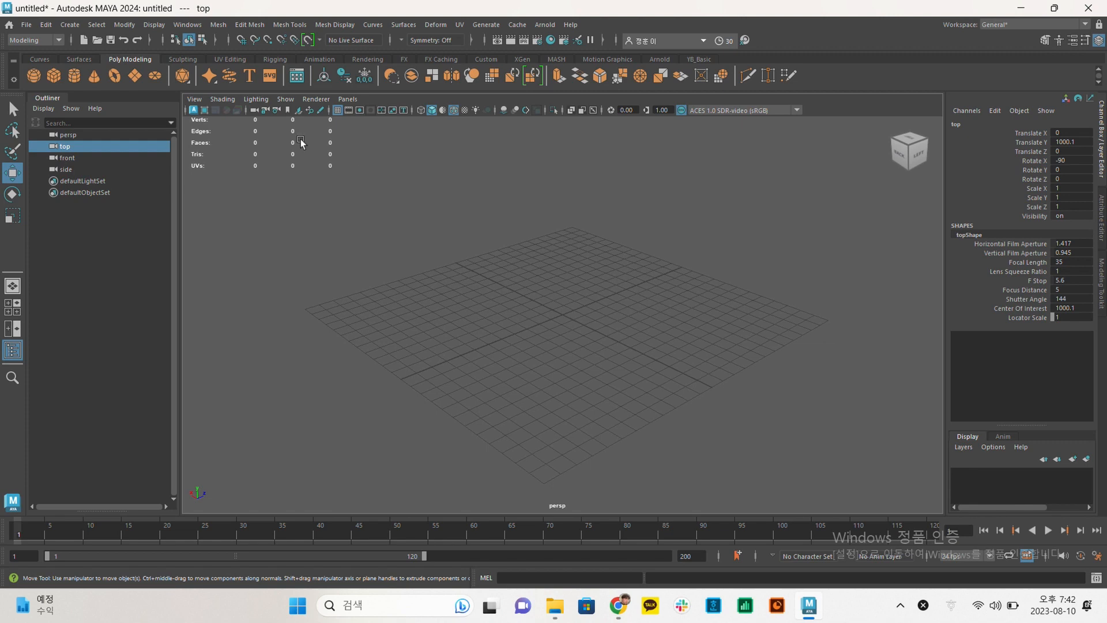
Turn the perspective viewport's display of cameras off and back on.
{"action": "left_click", "coordinate": [284, 99]}
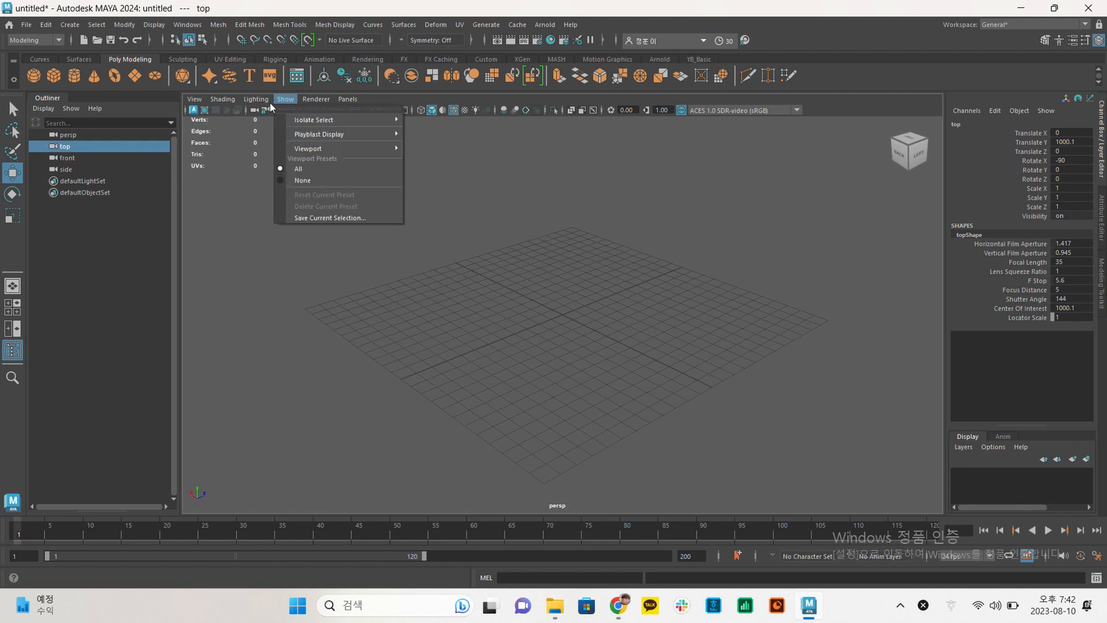
{"action": "mouse_move", "coordinate": [319, 99]}
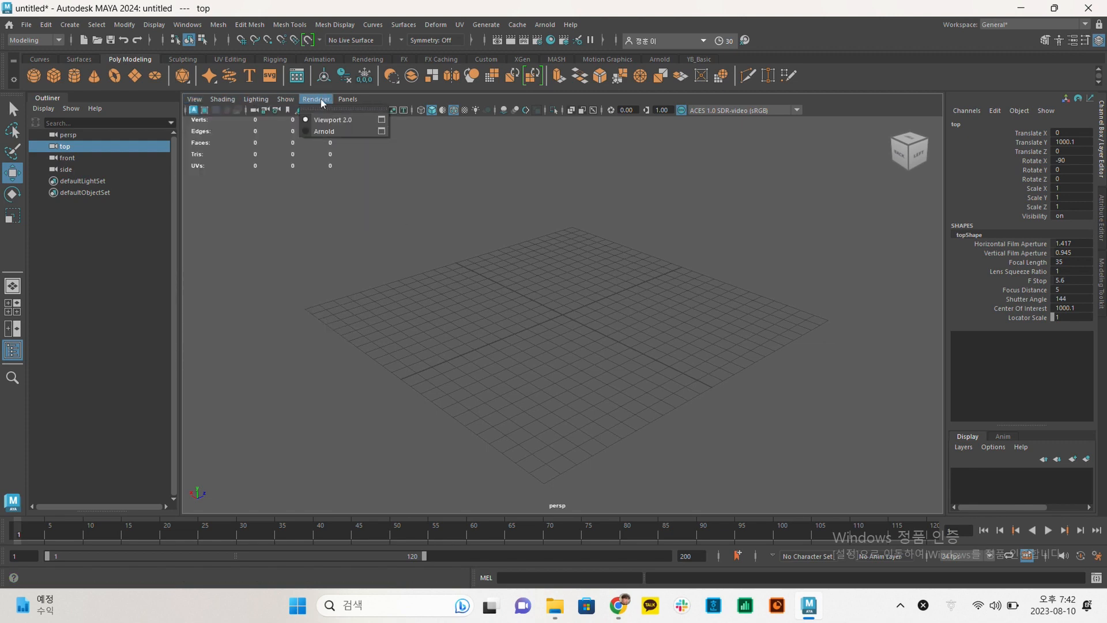
{"action": "mouse_move", "coordinate": [286, 100]}
{"action": "mouse_move", "coordinate": [312, 135]}
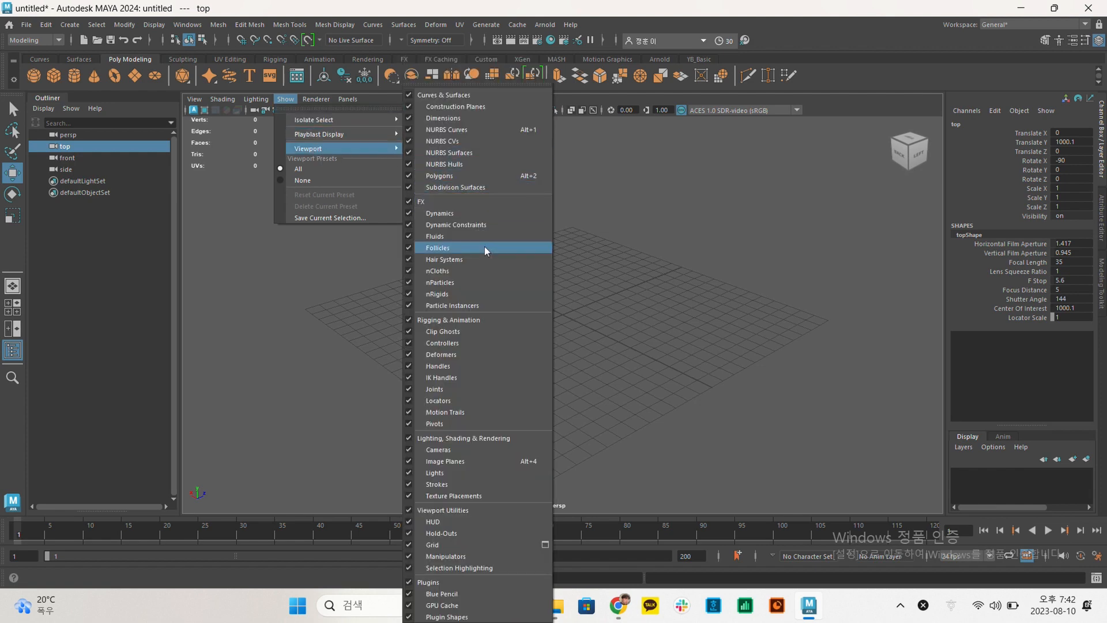
{"action": "left_click", "coordinate": [455, 450]}
{"action": "left_click", "coordinate": [318, 99]}
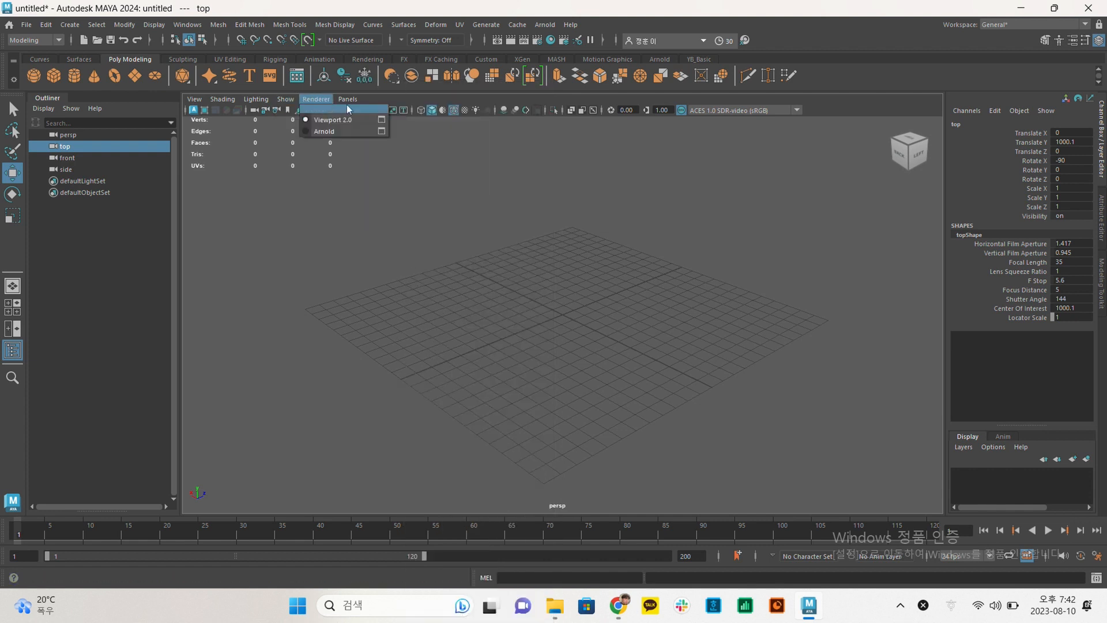
{"action": "mouse_move", "coordinate": [288, 99]}
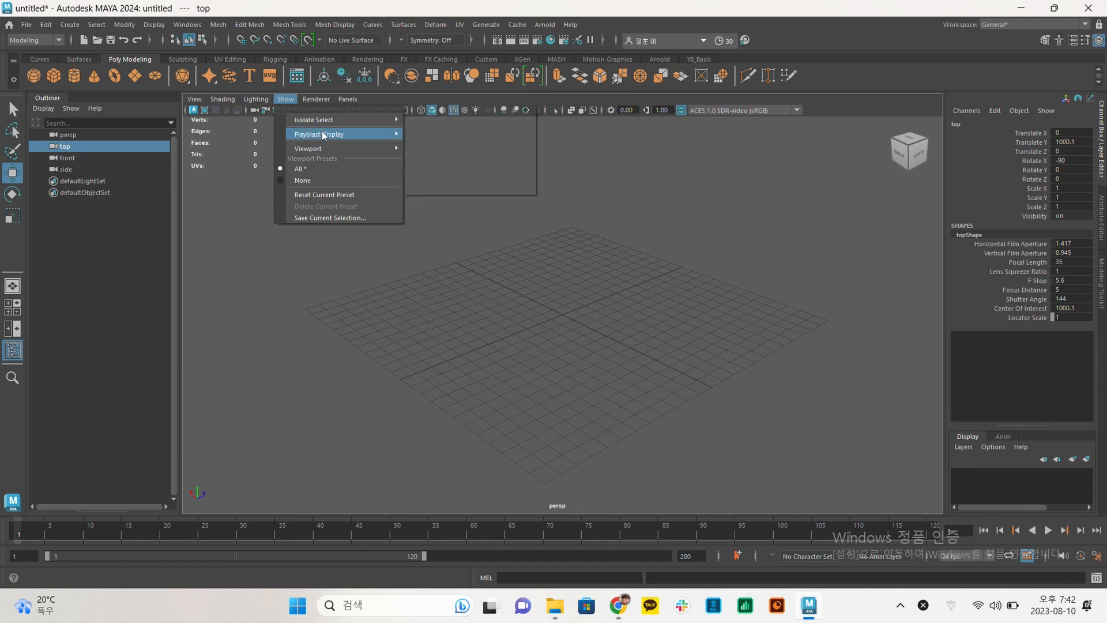
{"action": "mouse_move", "coordinate": [323, 148]}
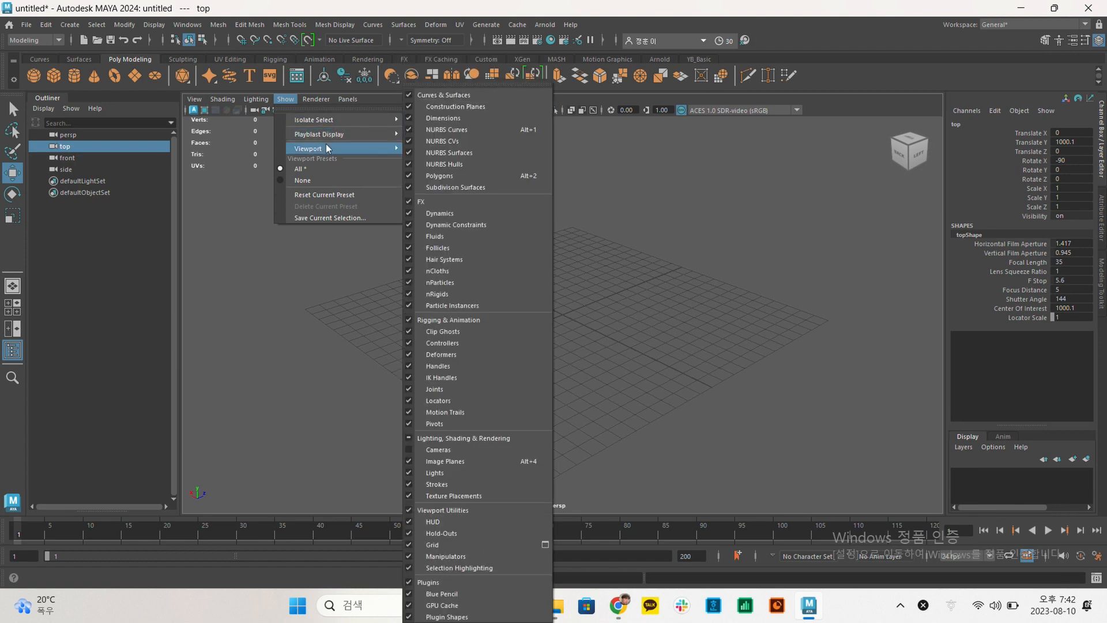
{"action": "left_click", "coordinate": [447, 450]}
{"action": "left_click", "coordinate": [575, 275]}
{"action": "left_click_drag", "start_coordinate": [575, 275], "coordinate": [489, 287], "text": "alt"}
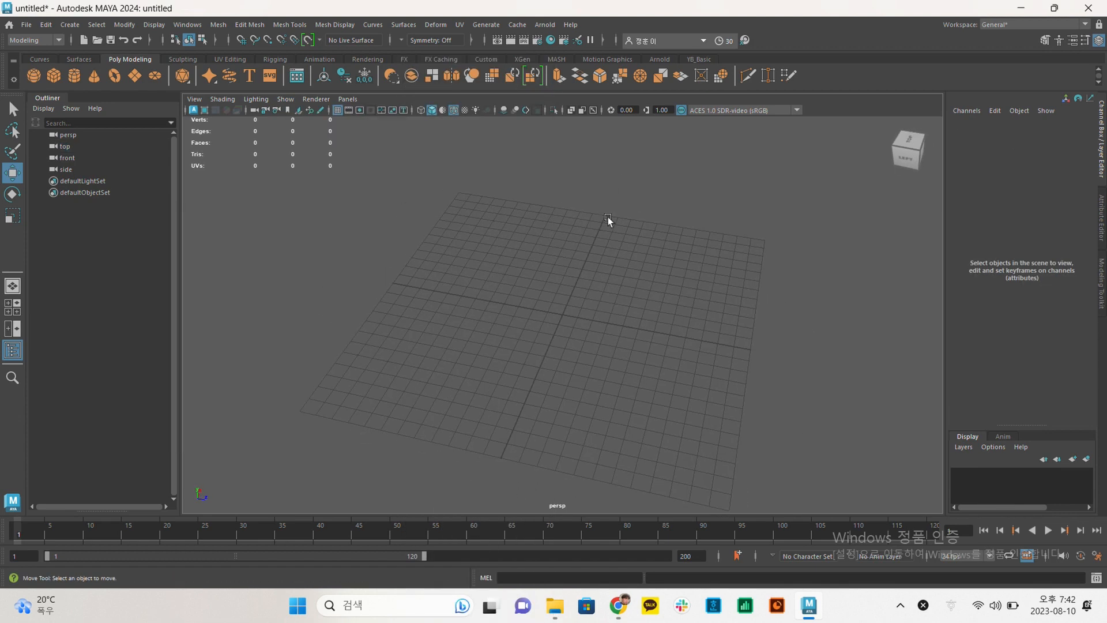
Select all four default cameras and examine the area around the grid for their icons.
{"action": "key", "text": "space"}
{"action": "left_click_drag", "start_coordinate": [719, 185], "coordinate": [611, 190], "text": "alt"}
{"action": "key", "text": "space"}
{"action": "left_click", "coordinate": [66, 136]}
{"action": "left_click", "coordinate": [67, 169], "text": "shift"}
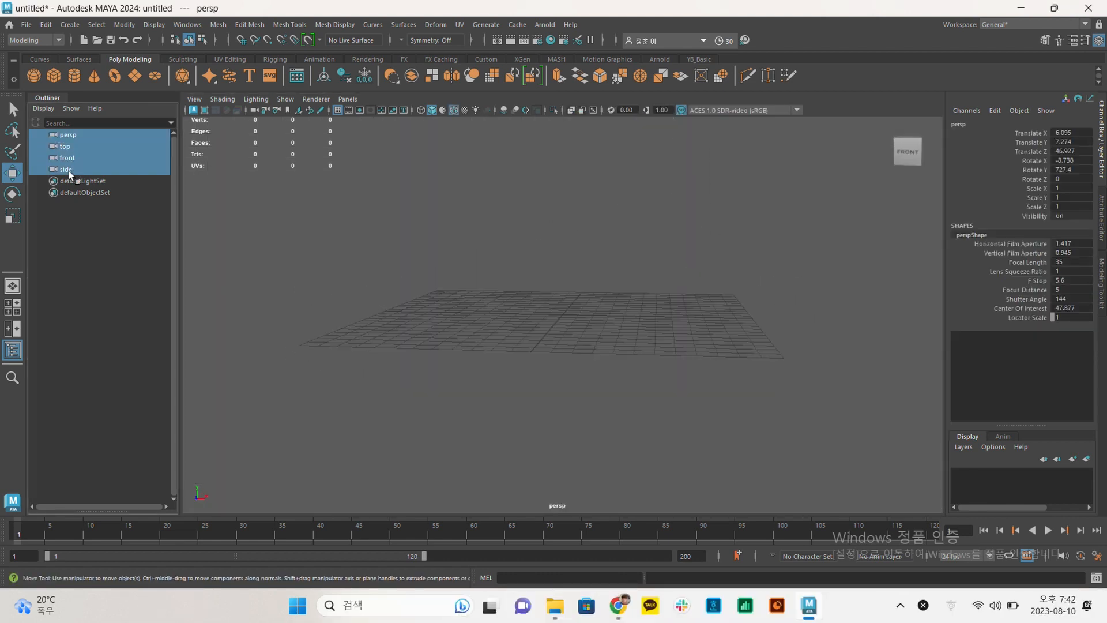
{"action": "left_click_drag", "start_coordinate": [482, 261], "coordinate": [433, 271], "text": "alt"}
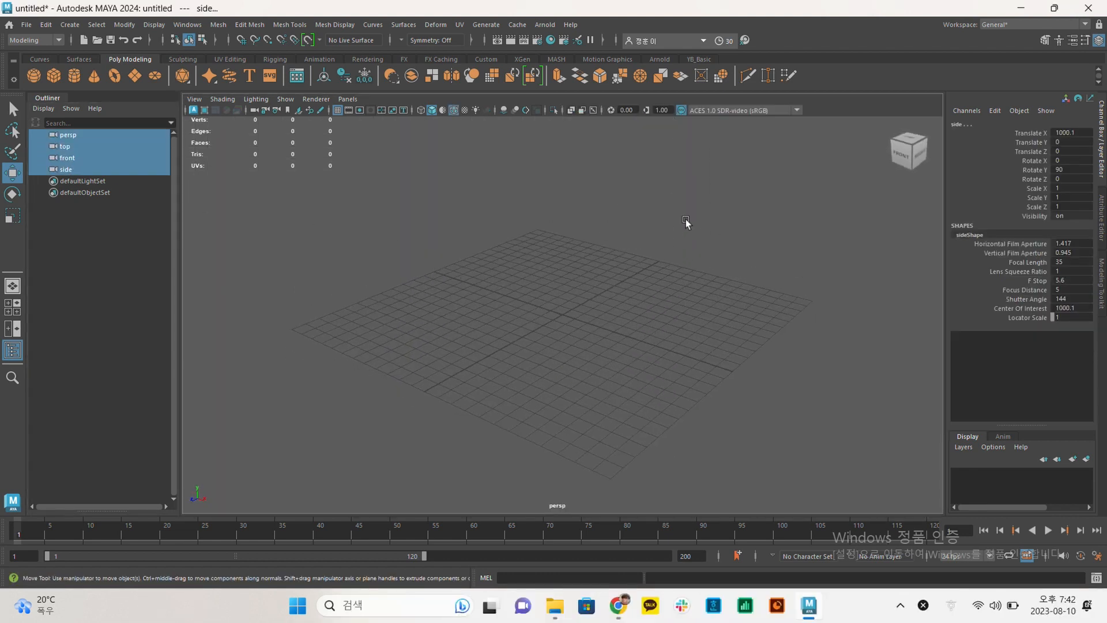
{"action": "left_click", "coordinate": [84, 131]}
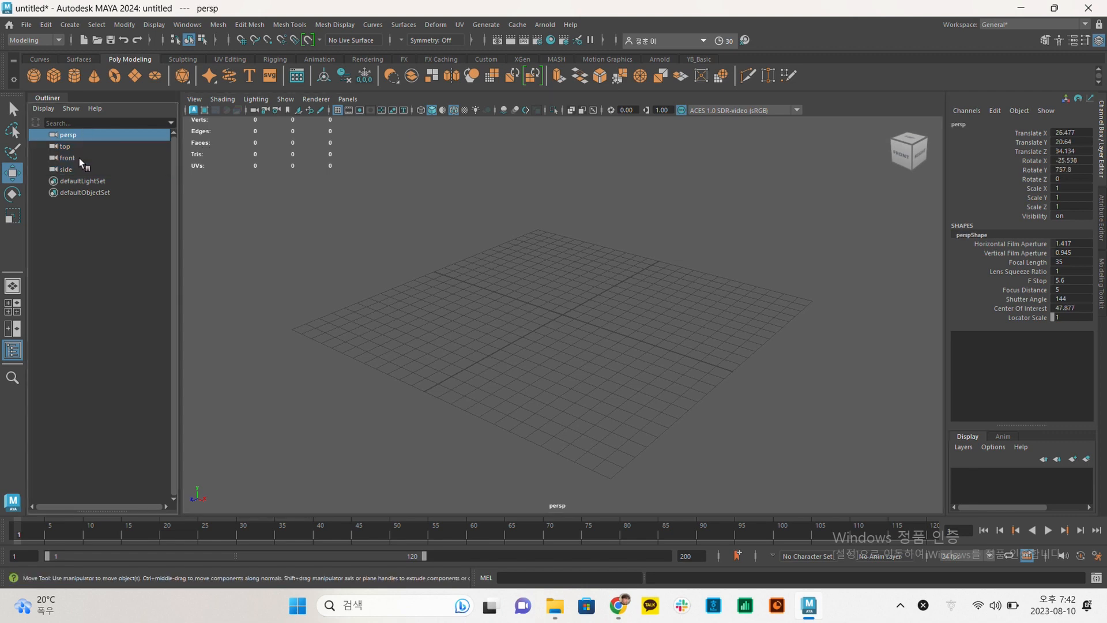
{"action": "left_click", "coordinate": [78, 169], "text": "shift"}
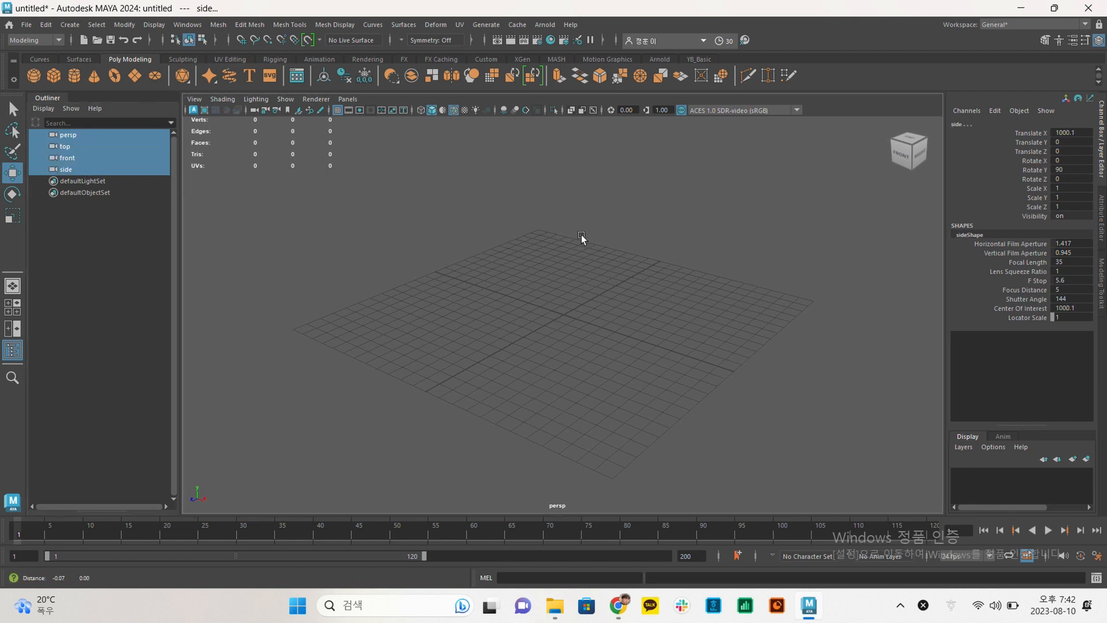
{"action": "left_click", "coordinate": [590, 228]}
{"action": "right_click_drag", "start_coordinate": [590, 244], "coordinate": [700, 282], "text": "alt"}
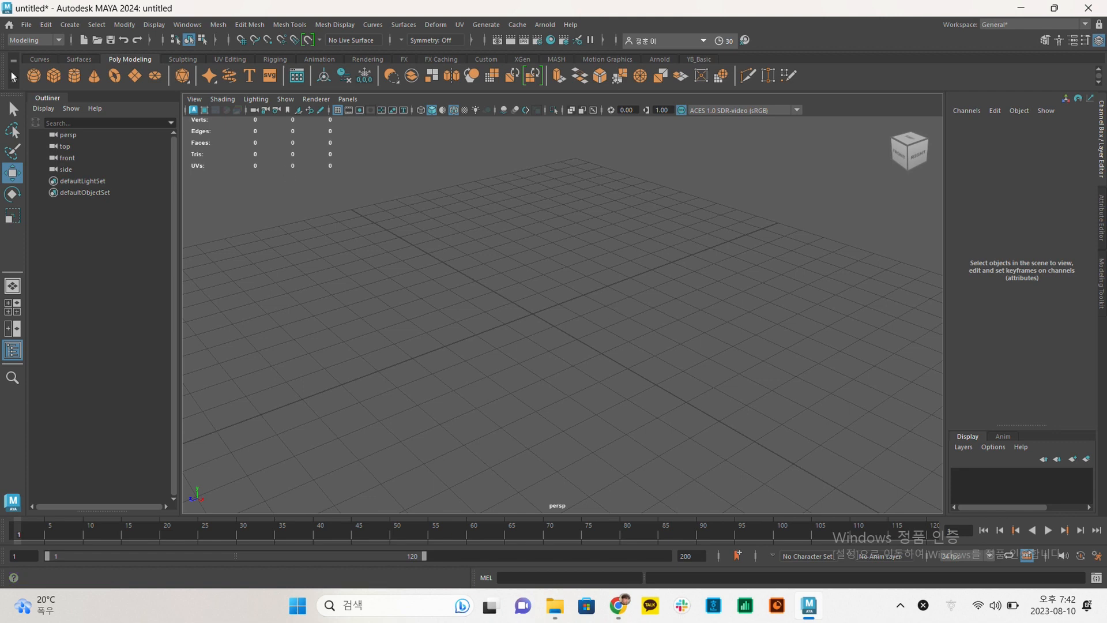
Hide the persp, top, front and side cameras together.
{"action": "left_click", "coordinate": [66, 135]}
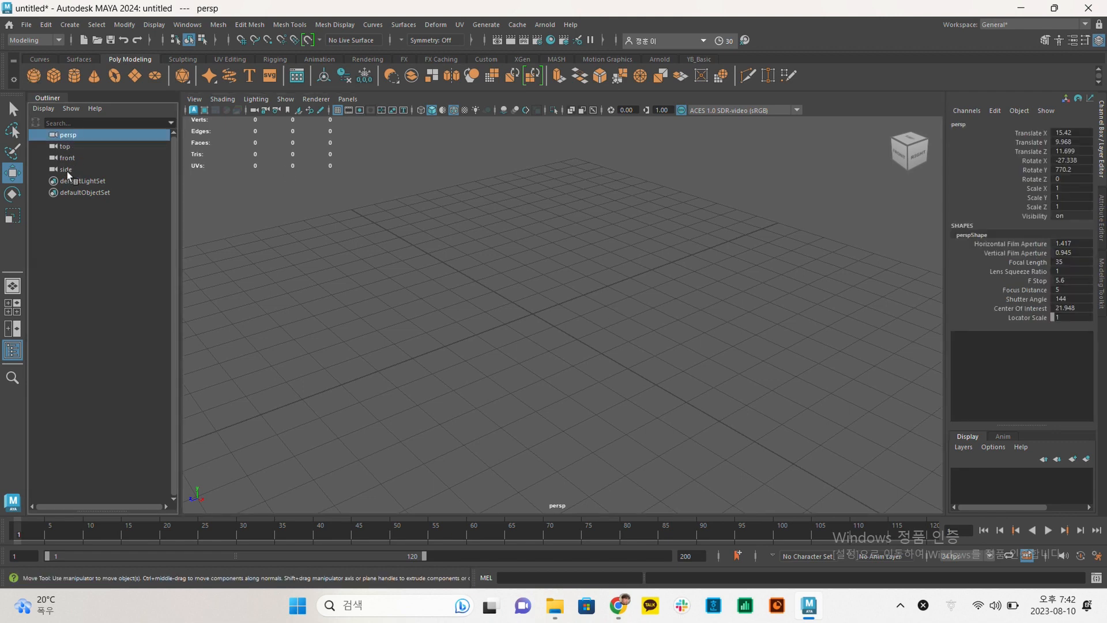
{"action": "left_click", "coordinate": [65, 170], "text": "shift"}
{"action": "key", "text": "ctrl+h"}
{"action": "left_click_drag", "start_coordinate": [557, 253], "coordinate": [608, 251], "text": "alt"}
{"action": "right_click_drag", "start_coordinate": [608, 251], "coordinate": [461, 216], "text": "alt"}
{"action": "left_click", "coordinate": [486, 231]}
{"action": "left_click_drag", "start_coordinate": [485, 231], "coordinate": [577, 233], "text": "alt"}
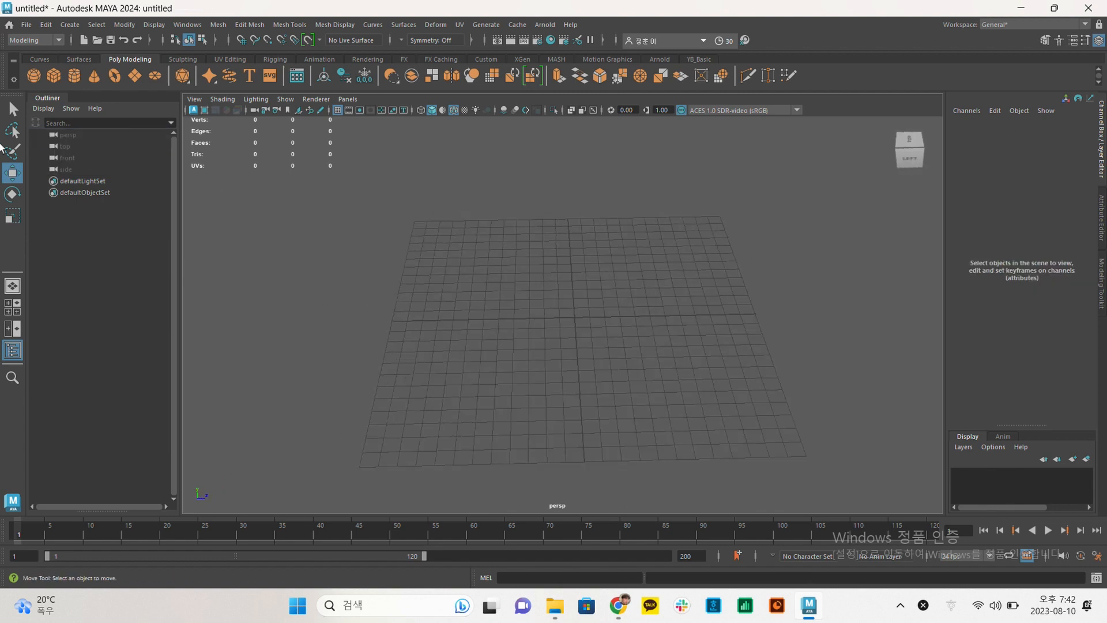
Create a polygon sphere, cube, cylinder, cone, torus, plane and disc at the origin.
{"action": "left_click", "coordinate": [44, 75]}
{"action": "left_click", "coordinate": [54, 75]}
{"action": "left_click", "coordinate": [74, 75]}
{"action": "left_click", "coordinate": [94, 75]}
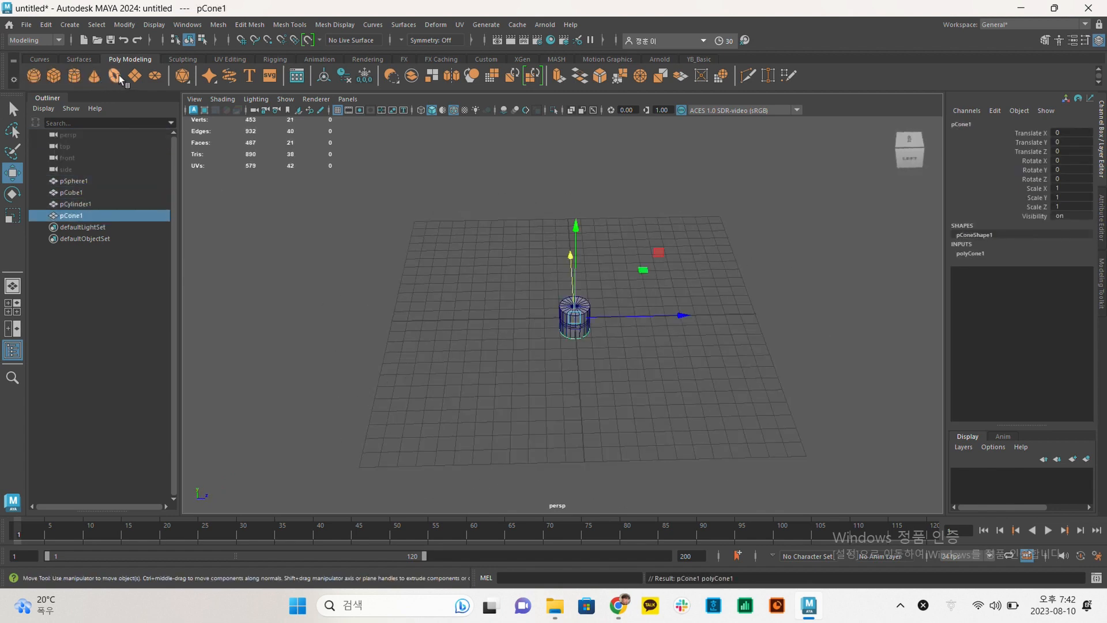
{"action": "left_click", "coordinate": [114, 76]}
{"action": "left_click", "coordinate": [134, 75]}
{"action": "left_click", "coordinate": [154, 76]}
Select the new primitives one by one by name to examine which object each scene entry refers to.
{"action": "left_click", "coordinate": [86, 185]}
{"action": "left_click", "coordinate": [85, 193]}
{"action": "left_click", "coordinate": [86, 204]}
{"action": "left_click", "coordinate": [83, 215]}
{"action": "left_click", "coordinate": [81, 227]}
{"action": "left_click", "coordinate": [80, 238]}
{"action": "left_click", "coordinate": [79, 250]}
{"action": "left_click", "coordinate": [84, 181]}
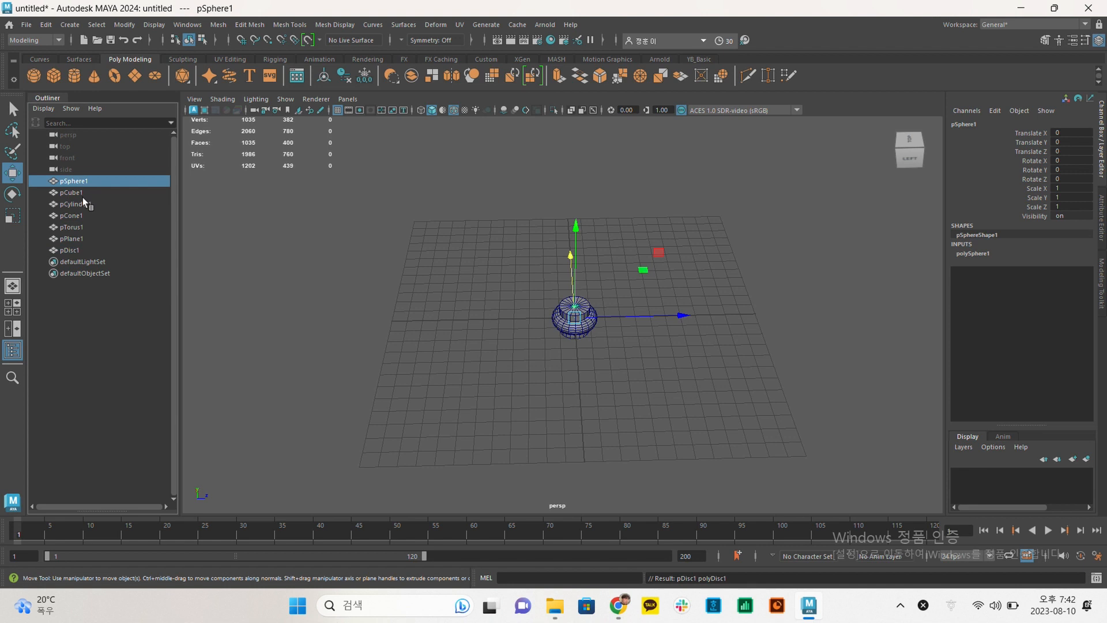
{"action": "left_click", "coordinate": [84, 196]}
{"action": "left_click", "coordinate": [90, 204]}
{"action": "left_click", "coordinate": [85, 214]}
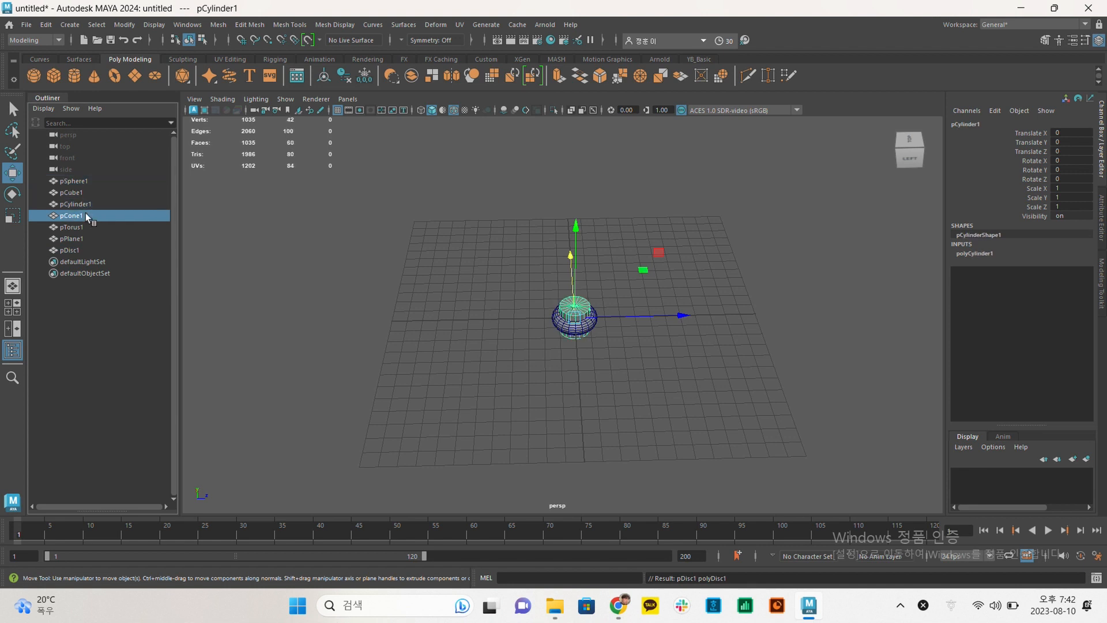
{"action": "left_click", "coordinate": [84, 227]}
{"action": "left_click", "coordinate": [79, 249]}
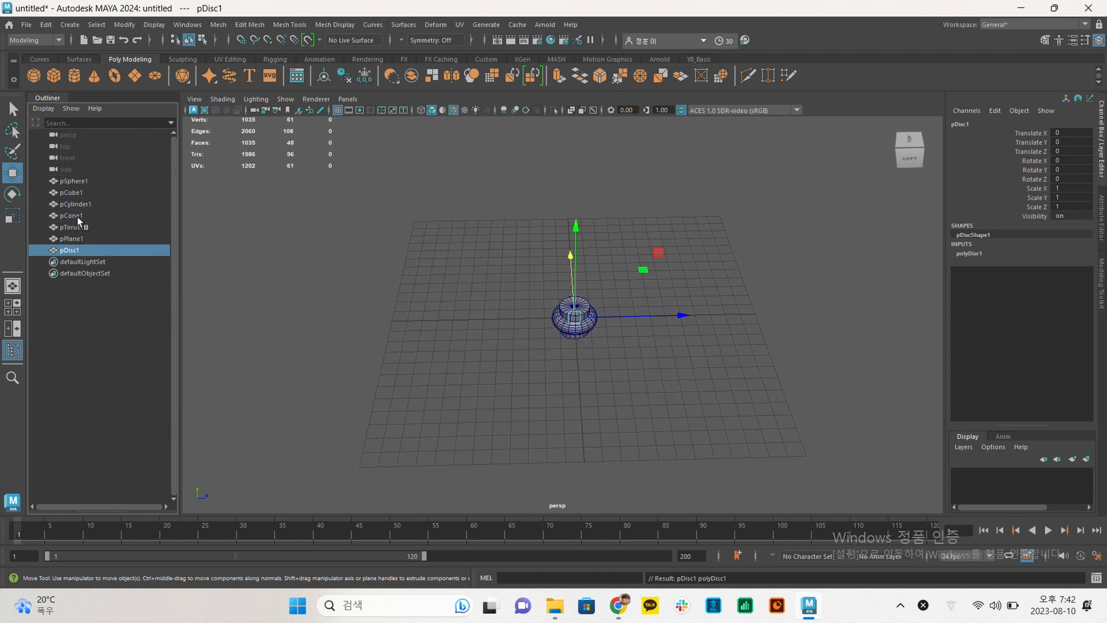
Rename the polygon sphere to a and the cube to b.
{"action": "left_click", "coordinate": [78, 181]}
{"action": "double_click", "coordinate": [78, 181]}
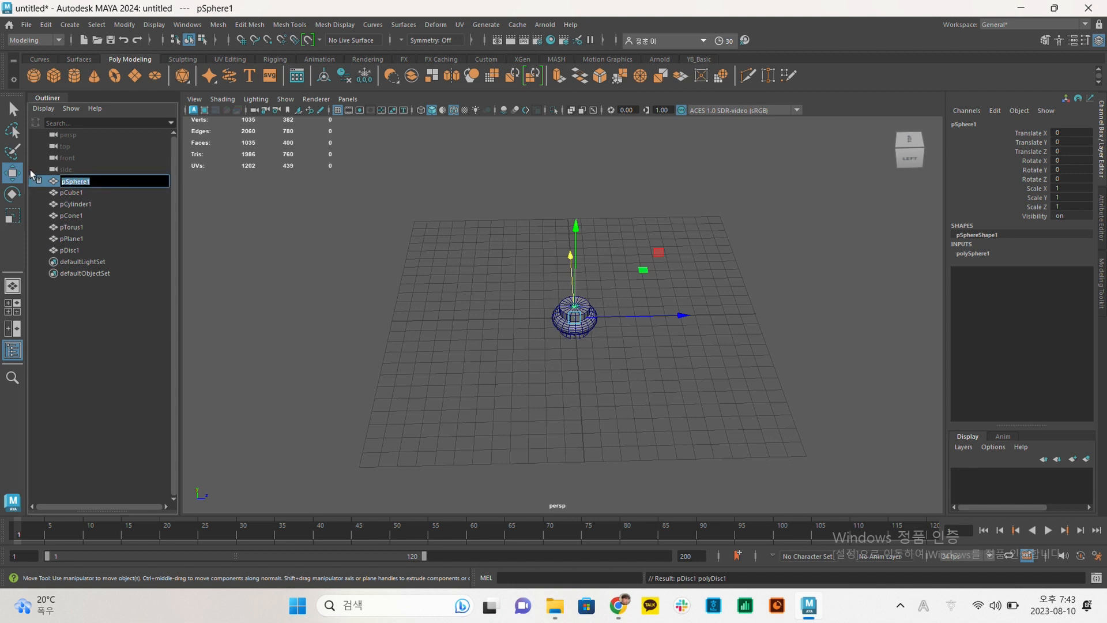
{"action": "type", "text": "a"}
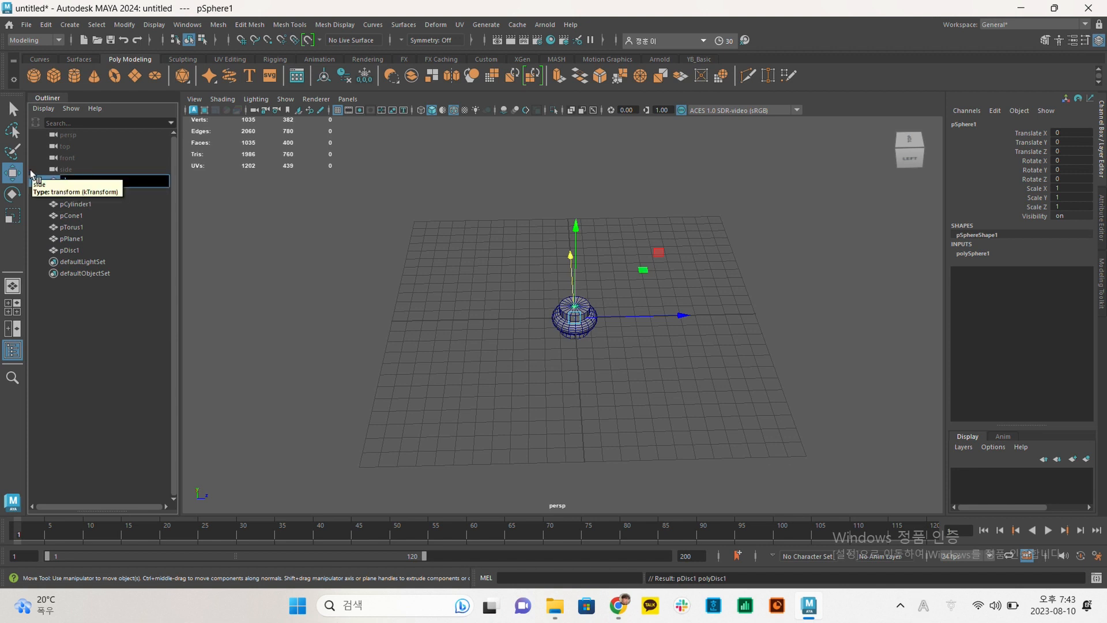
{"action": "key", "text": "Return"}
{"action": "left_click", "coordinate": [77, 194]}
{"action": "double_click", "coordinate": [76, 194]}
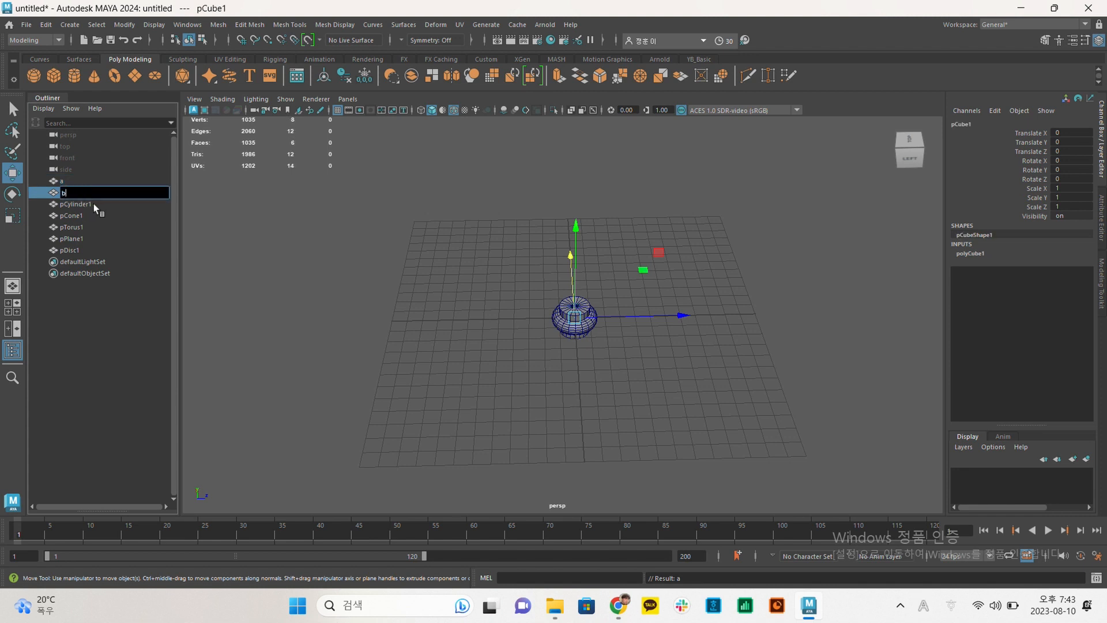
{"action": "type", "text": "b"}
{"action": "key", "text": "Return"}
Rename the polygon cylinder to c and the cone to d.
{"action": "double_click", "coordinate": [81, 204]}
{"action": "type", "text": "c"}
{"action": "key", "text": "Return"}
{"action": "double_click", "coordinate": [75, 215]}
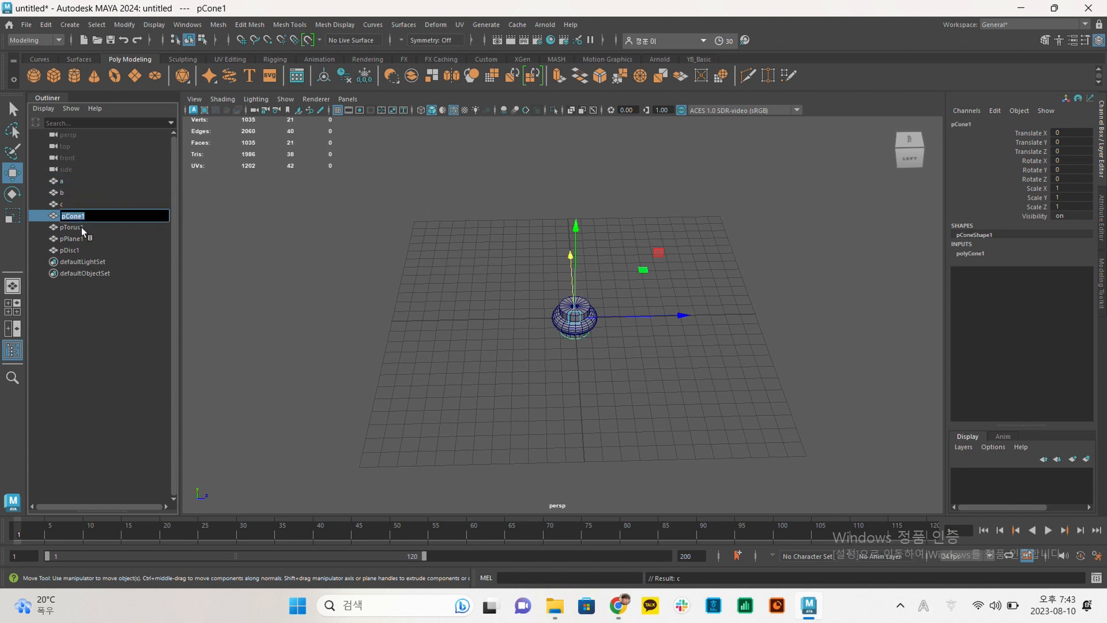
{"action": "type", "text": "d"}
{"action": "key", "text": "Return"}
Select the overlapping primitives together and individually to examine how hard they are to identify once renamed to single letters.
{"action": "left_click", "coordinate": [72, 252]}
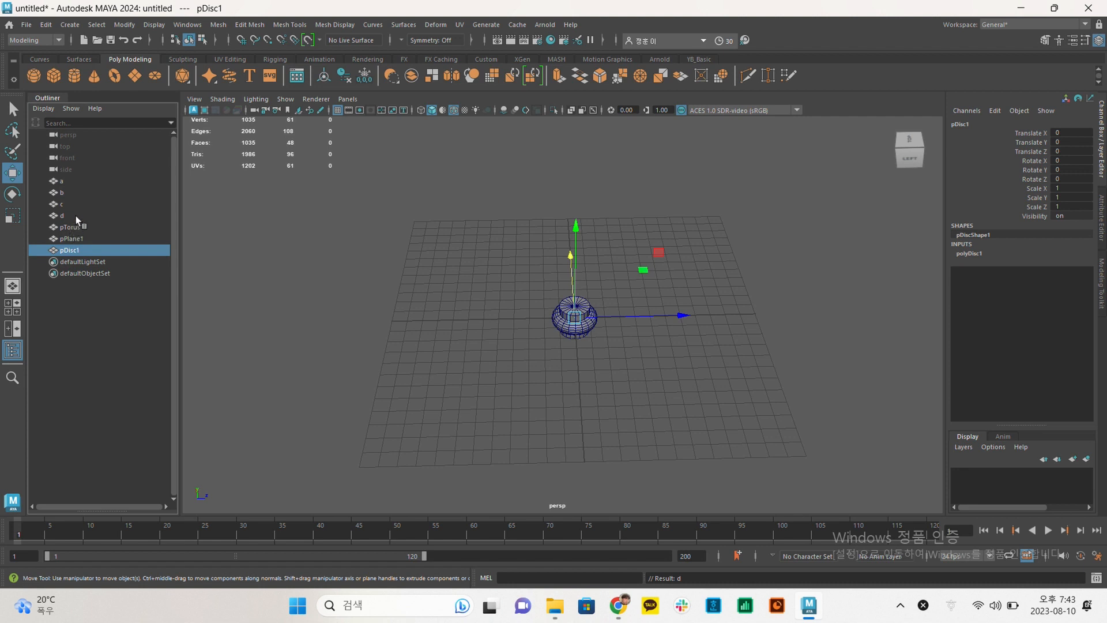
{"action": "left_click", "coordinate": [83, 185], "text": "shift"}
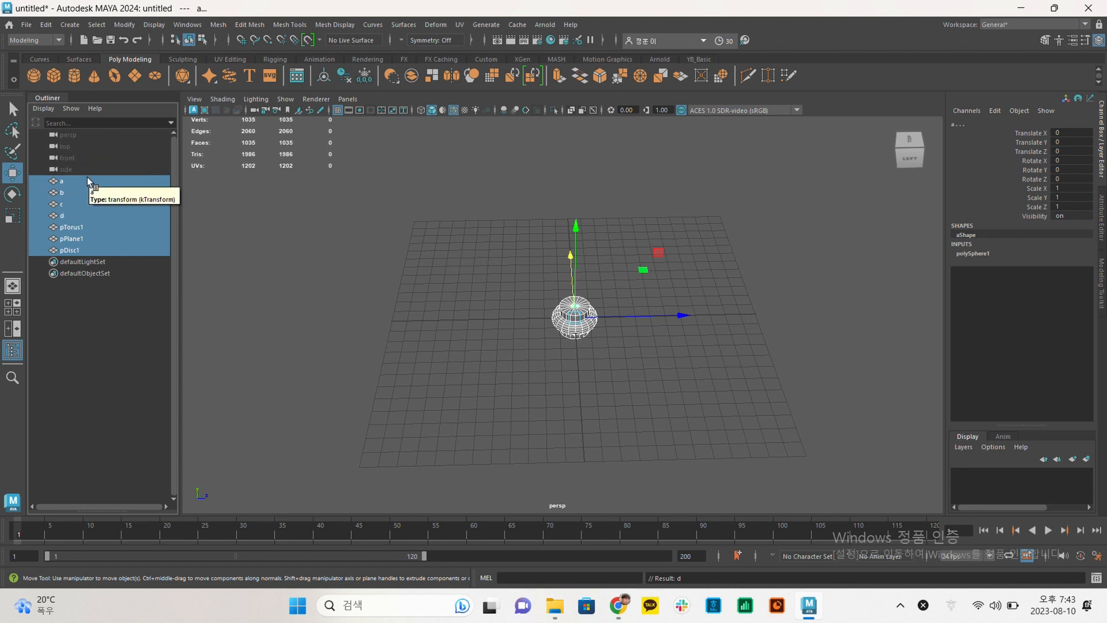
{"action": "left_click", "coordinate": [599, 359]}
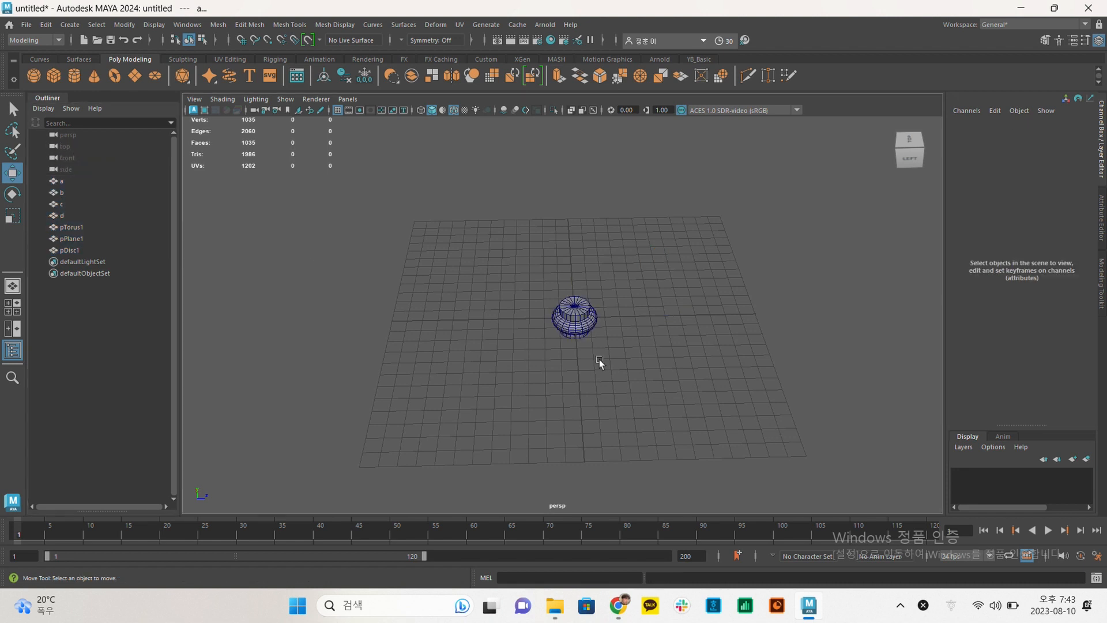
{"action": "left_click", "coordinate": [575, 310]}
{"action": "left_click", "coordinate": [96, 205]}
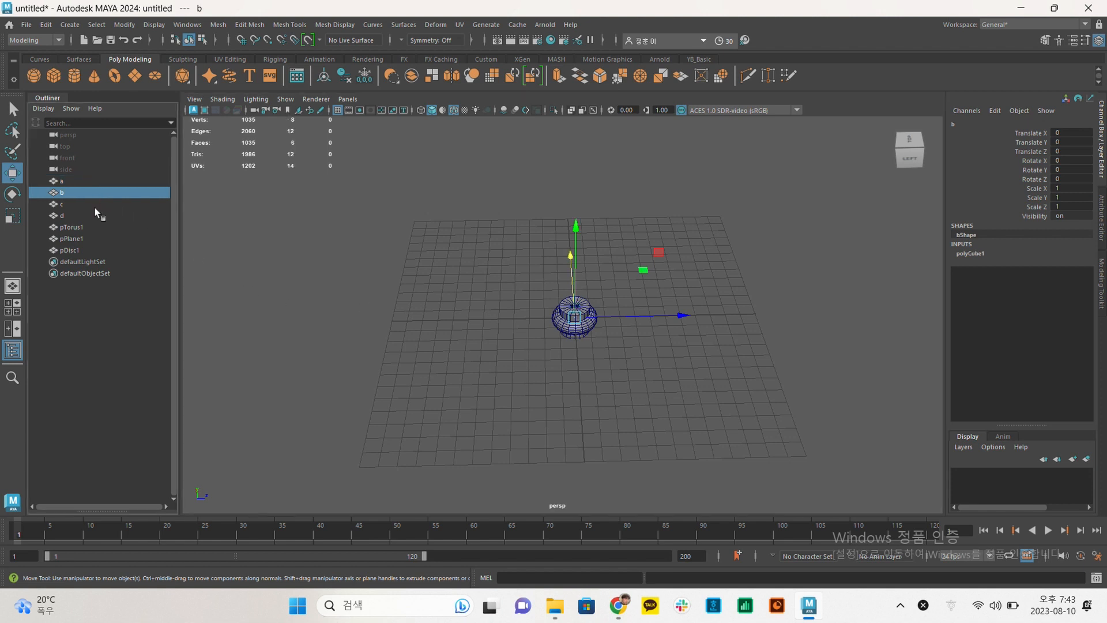
{"action": "left_click", "coordinate": [100, 217]}
{"action": "left_click", "coordinate": [99, 237]}
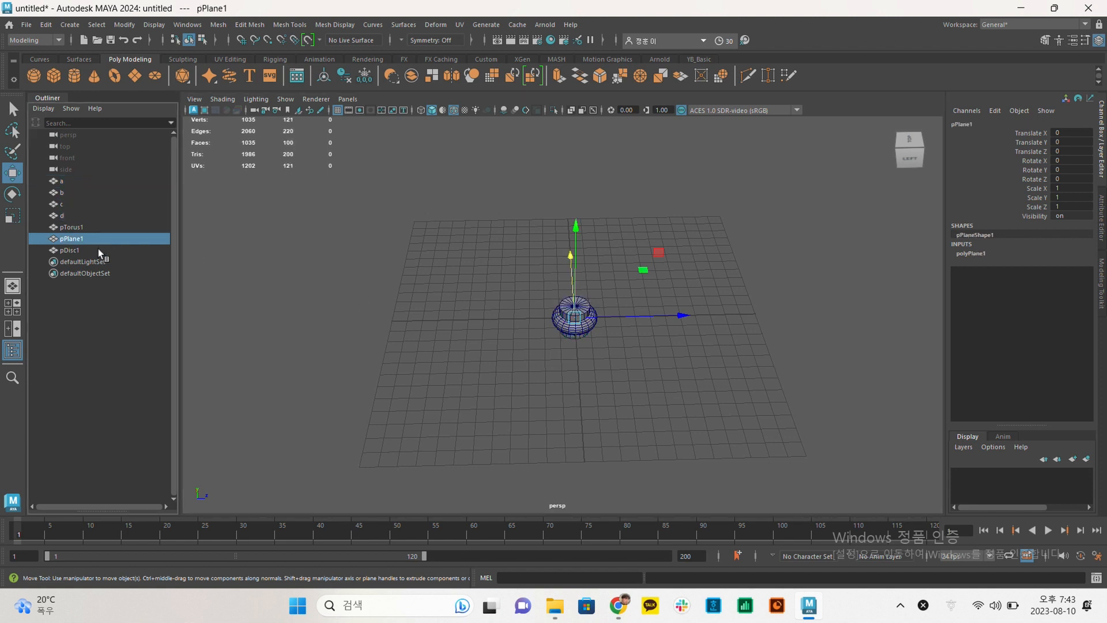
{"action": "left_click", "coordinate": [98, 252]}
{"action": "left_click_drag", "start_coordinate": [435, 175], "coordinate": [648, 358]}
Delete all seven primitives, from object a through the disc.
{"action": "left_click", "coordinate": [83, 181]}
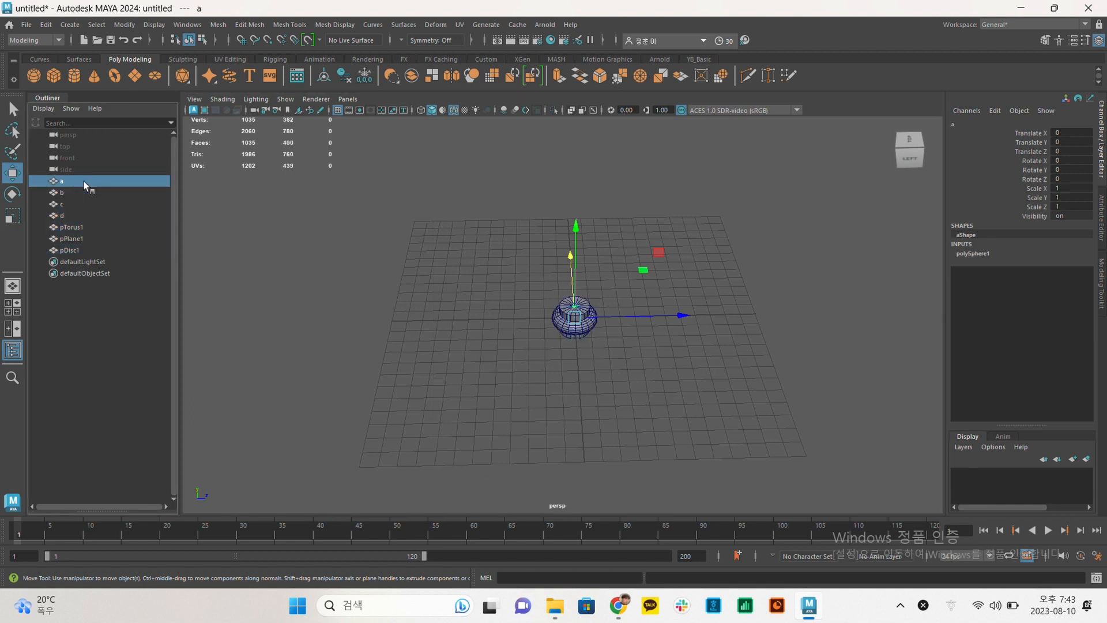
{"action": "left_click", "coordinate": [76, 251], "text": "shift"}
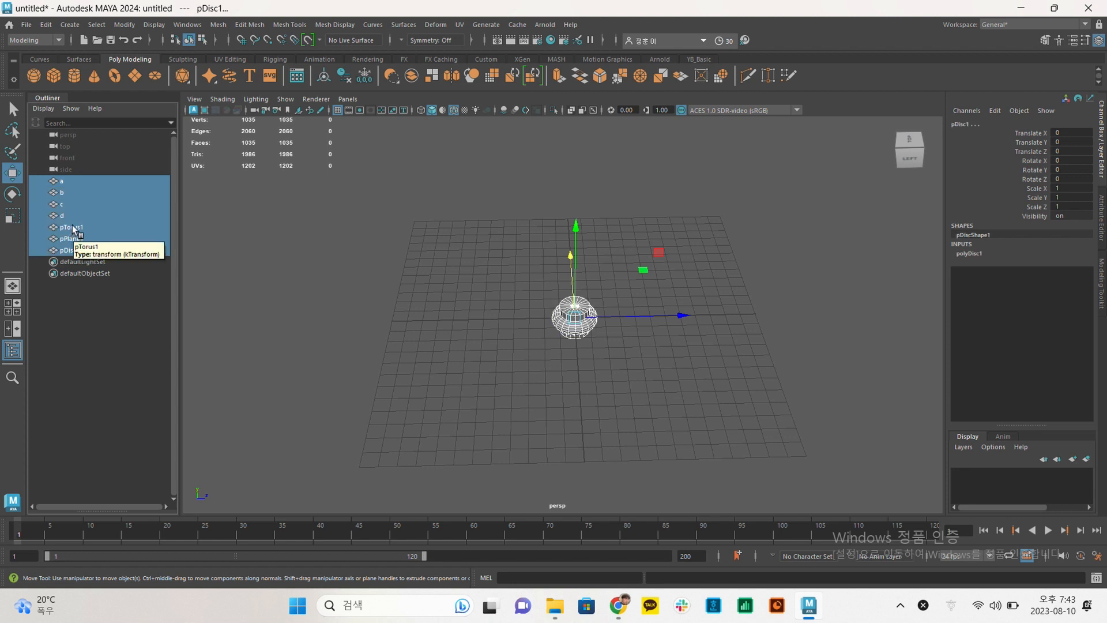
{"action": "key", "text": "Delete"}
{"action": "middle_click_drag", "start_coordinate": [548, 266], "coordinate": [477, 245], "text": "alt"}
{"action": "right_click_drag", "start_coordinate": [478, 245], "coordinate": [638, 287], "text": "alt"}
{"action": "left_click_drag", "start_coordinate": [465, 252], "coordinate": [499, 254], "text": "alt"}
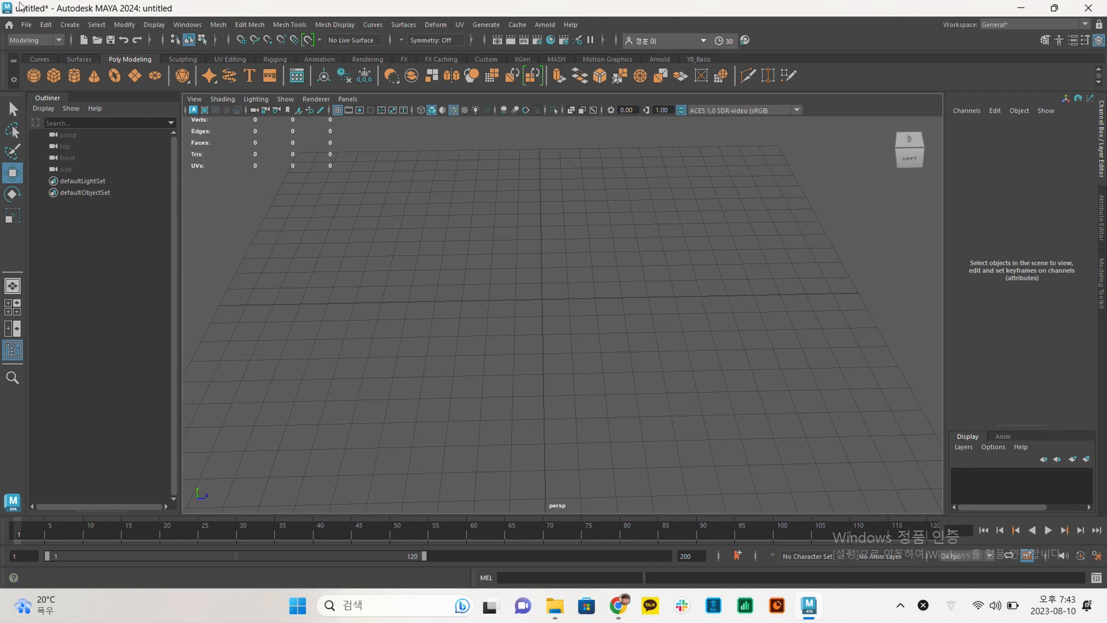
{"action": "left_click", "coordinate": [26, 24]}
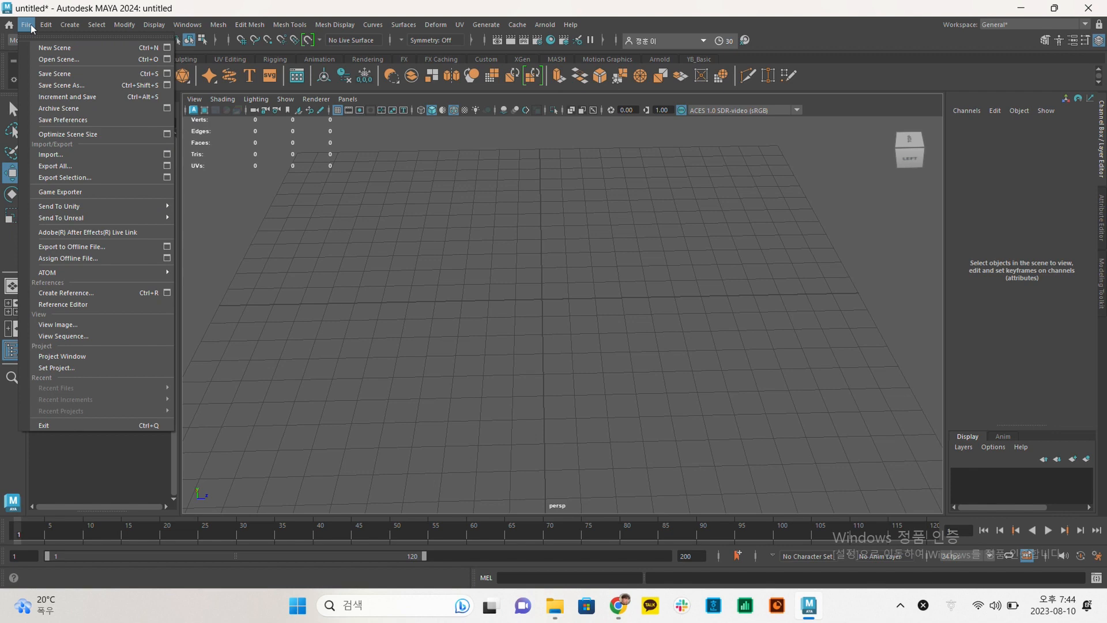
{"action": "left_click", "coordinate": [72, 155]}
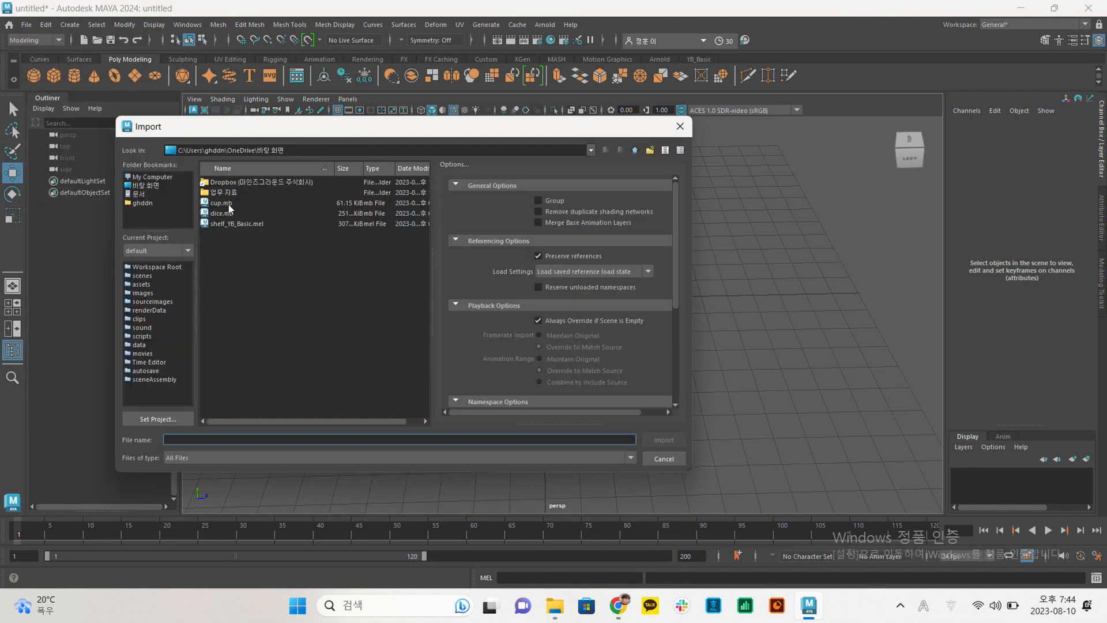
{"action": "left_click_drag", "start_coordinate": [285, 134], "coordinate": [397, 131]}
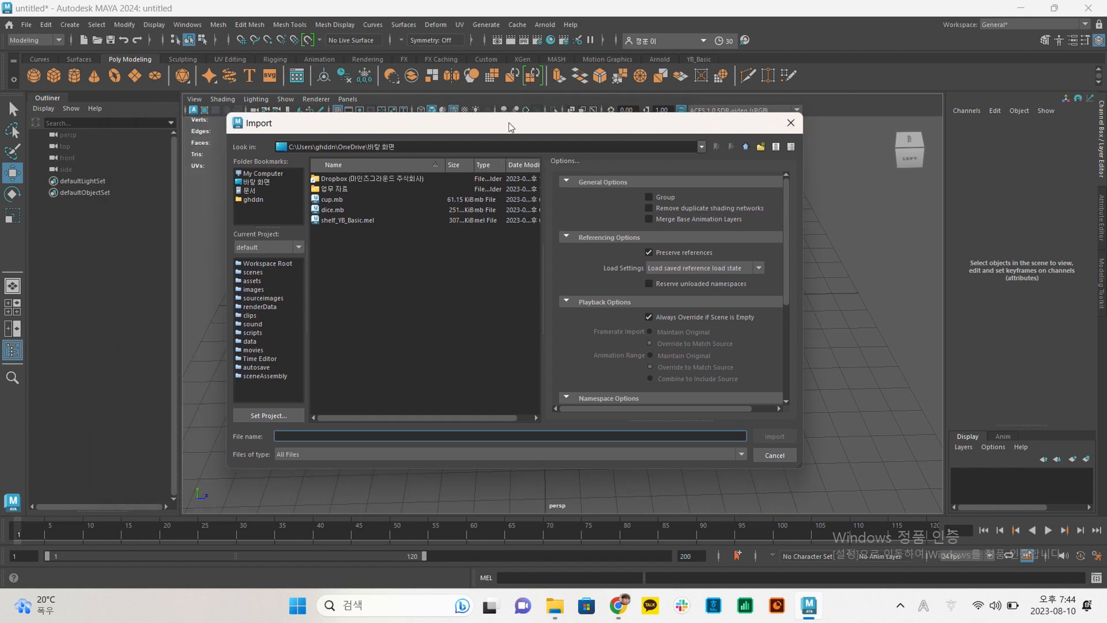
{"action": "left_click_drag", "start_coordinate": [509, 122], "coordinate": [503, 122]}
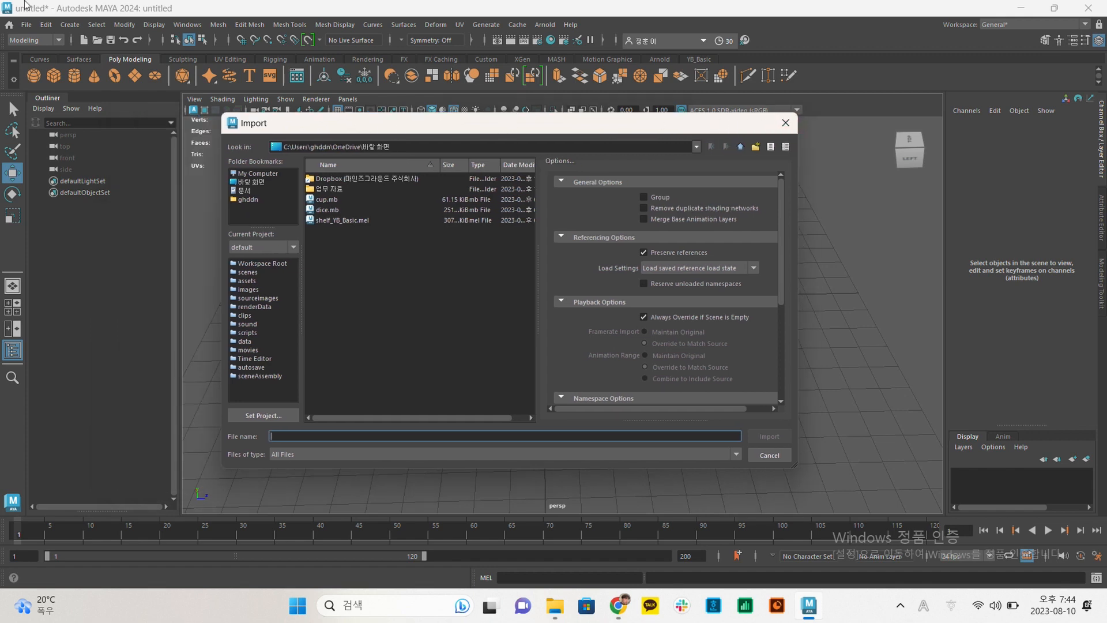
{"action": "left_click", "coordinate": [785, 123]}
Import the file cup.mb into the scene.
{"action": "left_click", "coordinate": [26, 24]}
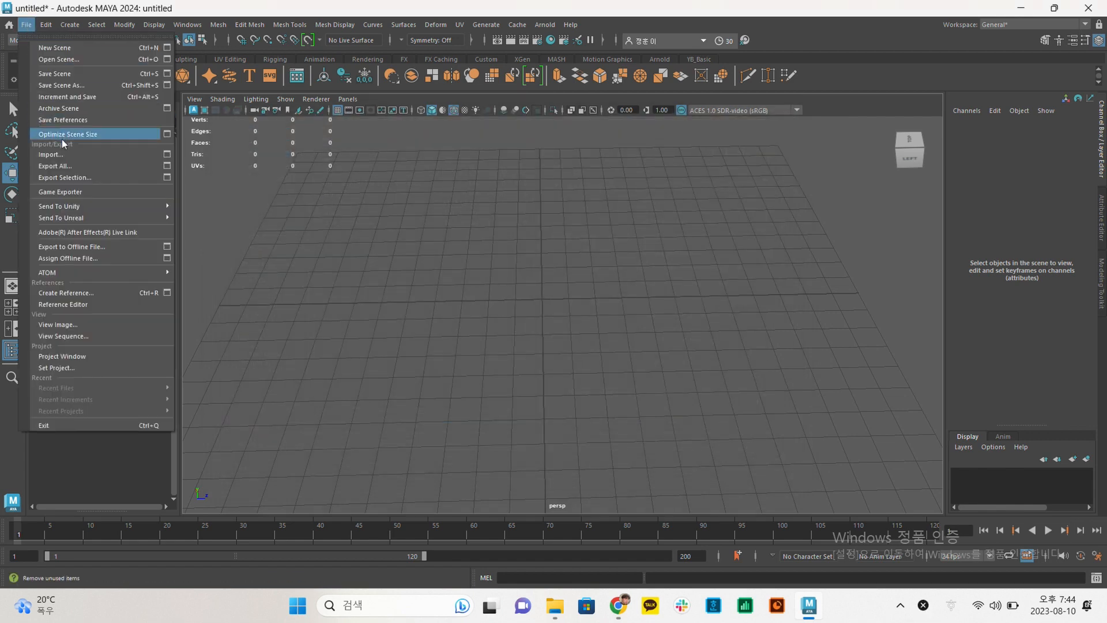
{"action": "left_click", "coordinate": [60, 154]}
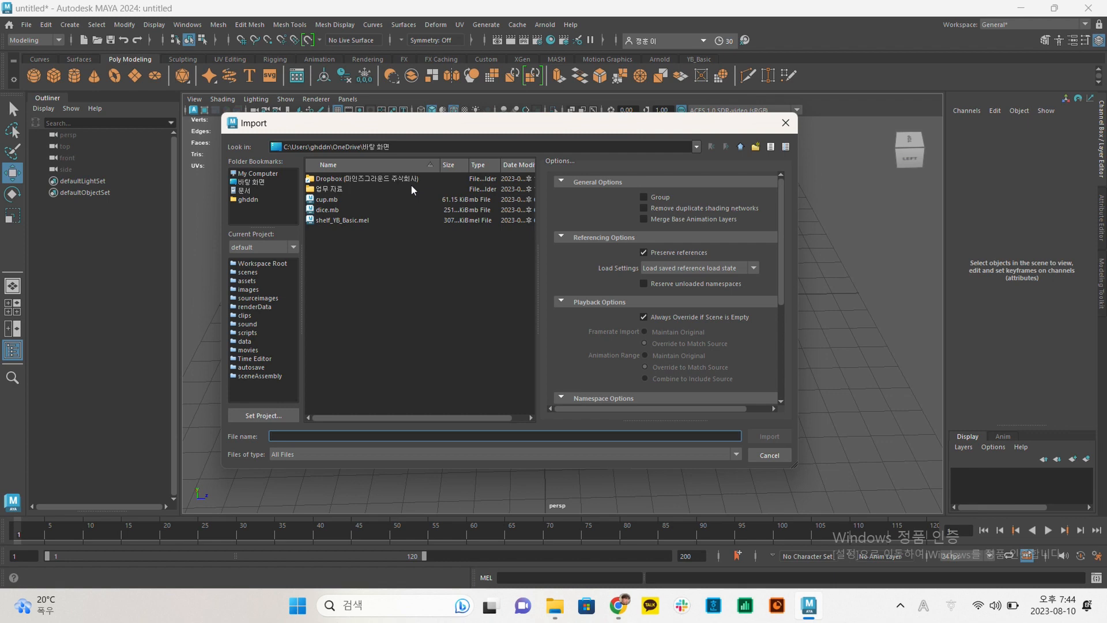
{"action": "left_click", "coordinate": [338, 200]}
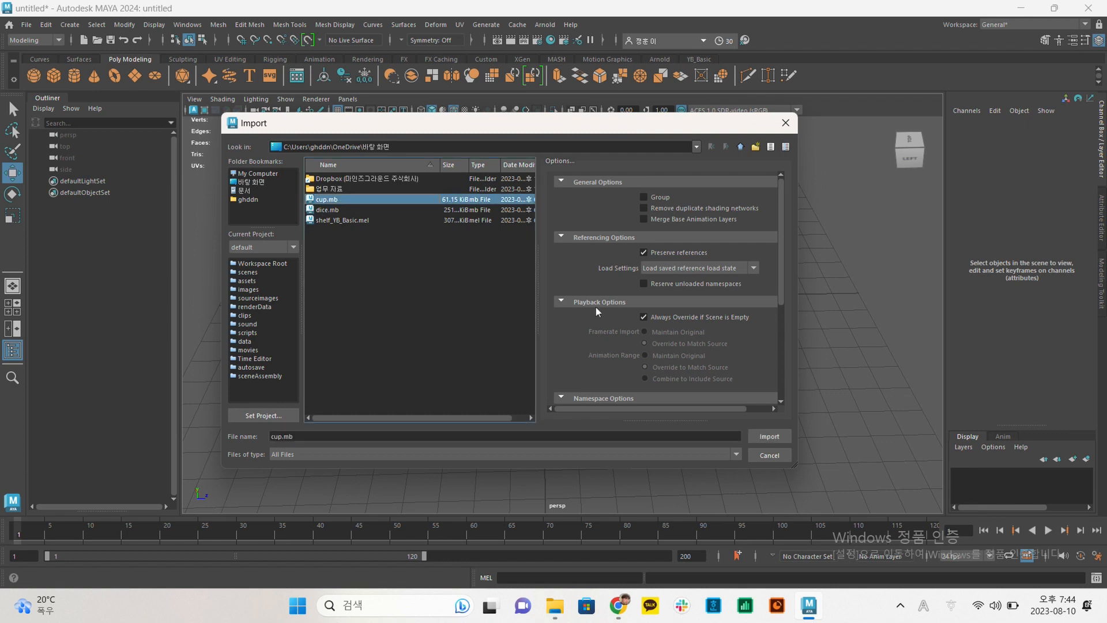
{"action": "left_click", "coordinate": [770, 436]}
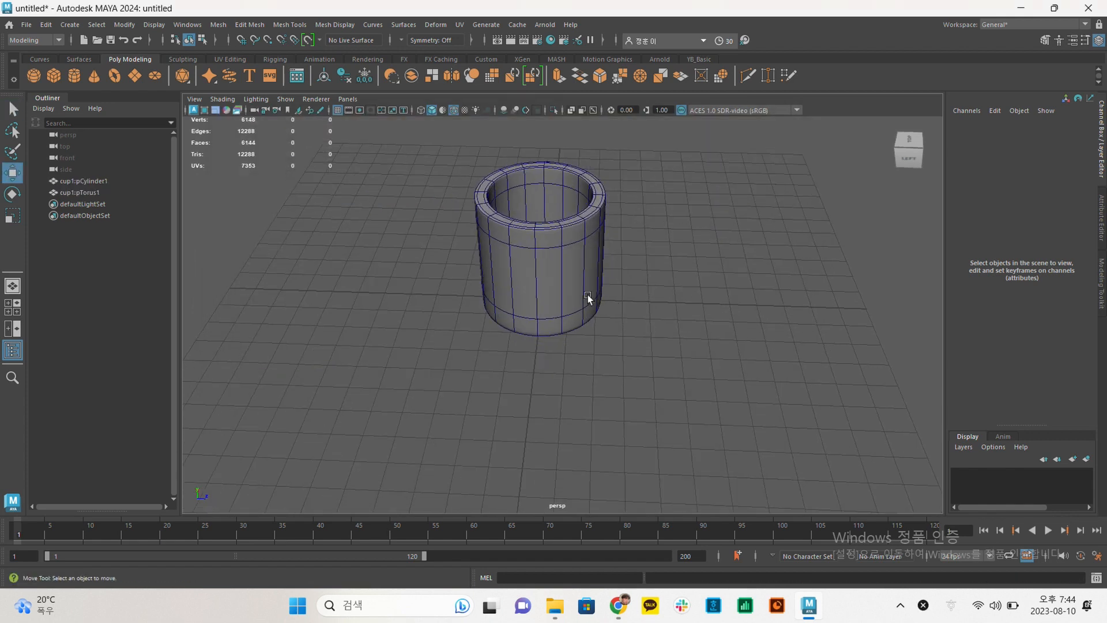
Select the cup body and handle together and move them about 8.67 units along the X axis.
{"action": "left_click_drag", "start_coordinate": [764, 299], "coordinate": [626, 285], "text": "alt"}
{"action": "middle_click_drag", "start_coordinate": [626, 285], "coordinate": [545, 292], "text": "alt"}
{"action": "left_click_drag", "start_coordinate": [546, 292], "coordinate": [569, 282], "text": "alt"}
{"action": "right_click_drag", "start_coordinate": [569, 281], "coordinate": [735, 270], "text": "alt"}
{"action": "middle_click_drag", "start_coordinate": [477, 257], "coordinate": [481, 277], "text": "alt"}
{"action": "left_click_drag", "start_coordinate": [481, 279], "coordinate": [525, 333], "text": "alt"}
{"action": "left_click_drag", "start_coordinate": [751, 353], "coordinate": [188, 117]}
{"action": "right_click_drag", "start_coordinate": [694, 260], "coordinate": [542, 251], "text": "alt"}
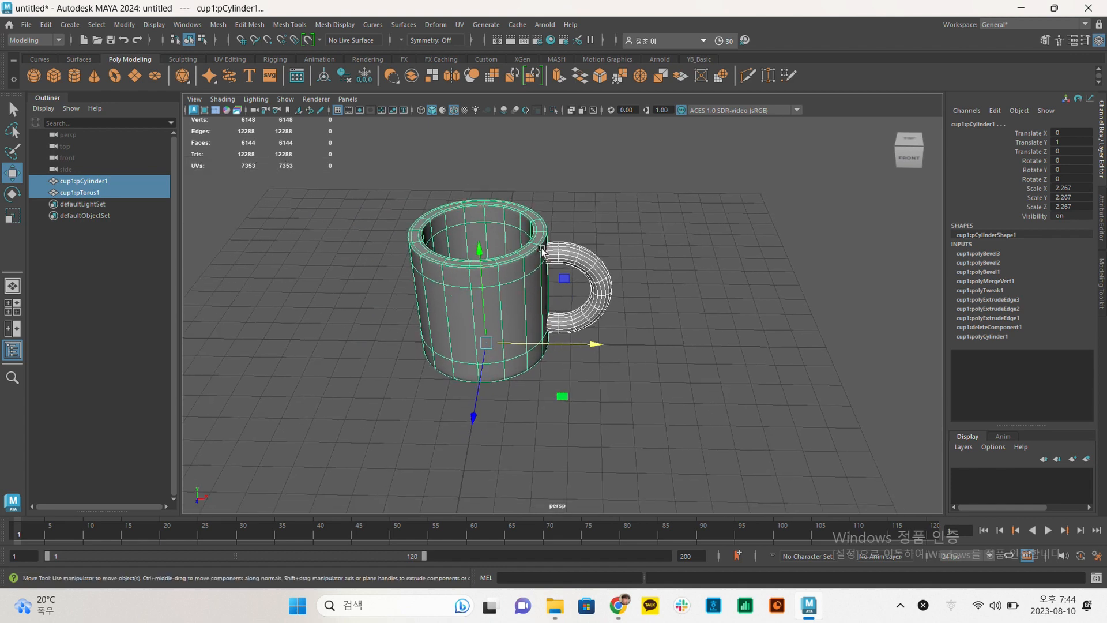
{"action": "left_click_drag", "start_coordinate": [594, 343], "coordinate": [841, 348]}
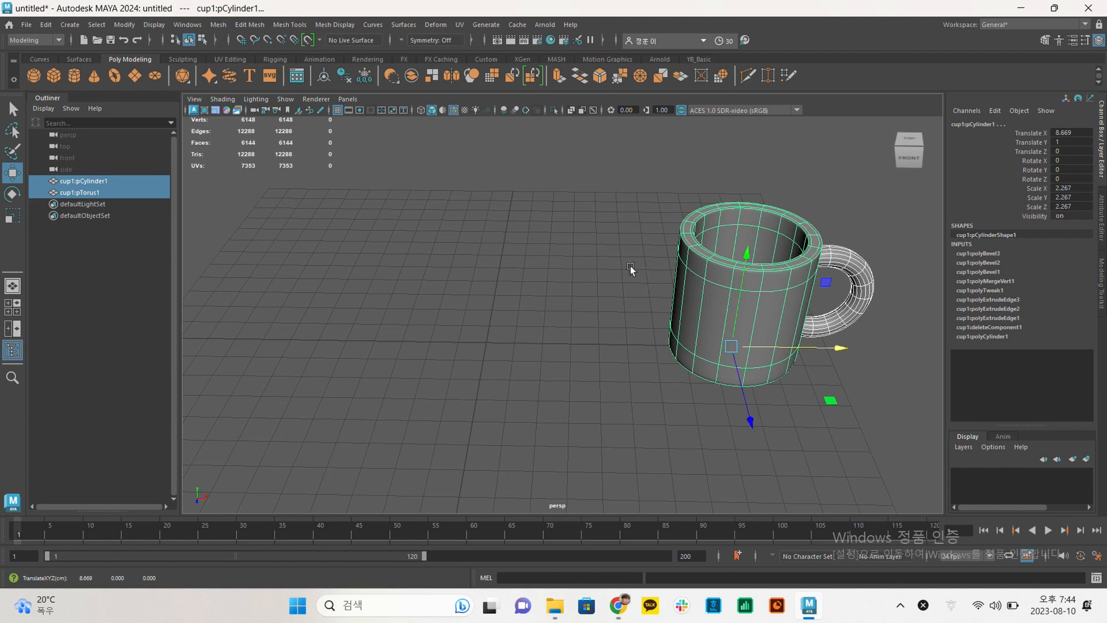
{"action": "left_click_drag", "start_coordinate": [551, 234], "coordinate": [588, 241], "text": "alt"}
{"action": "left_click", "coordinate": [589, 241]}
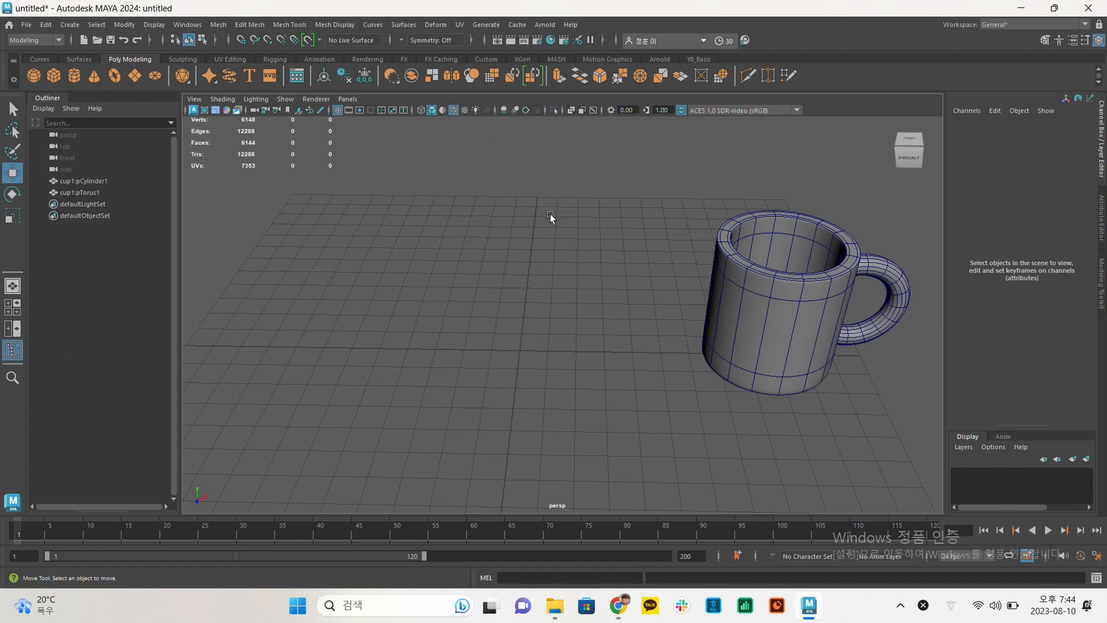
Create a polygon cylinder at the origin beside the cup.
{"action": "left_click", "coordinate": [75, 78]}
{"action": "scroll", "coordinate": [569, 301], "scroll_direction": "up", "scroll_amount": 5}
{"action": "left_click_drag", "start_coordinate": [531, 250], "coordinate": [535, 270], "text": "alt"}
{"action": "right_click_drag", "start_coordinate": [536, 270], "coordinate": [597, 298], "text": "alt"}
{"action": "middle_click_drag", "start_coordinate": [597, 297], "coordinate": [658, 241], "text": "alt"}
Select the full ring of vertical side edges on the new cylinder and examine the edge count.
{"action": "right_click_drag", "start_coordinate": [619, 278], "coordinate": [618, 247]}
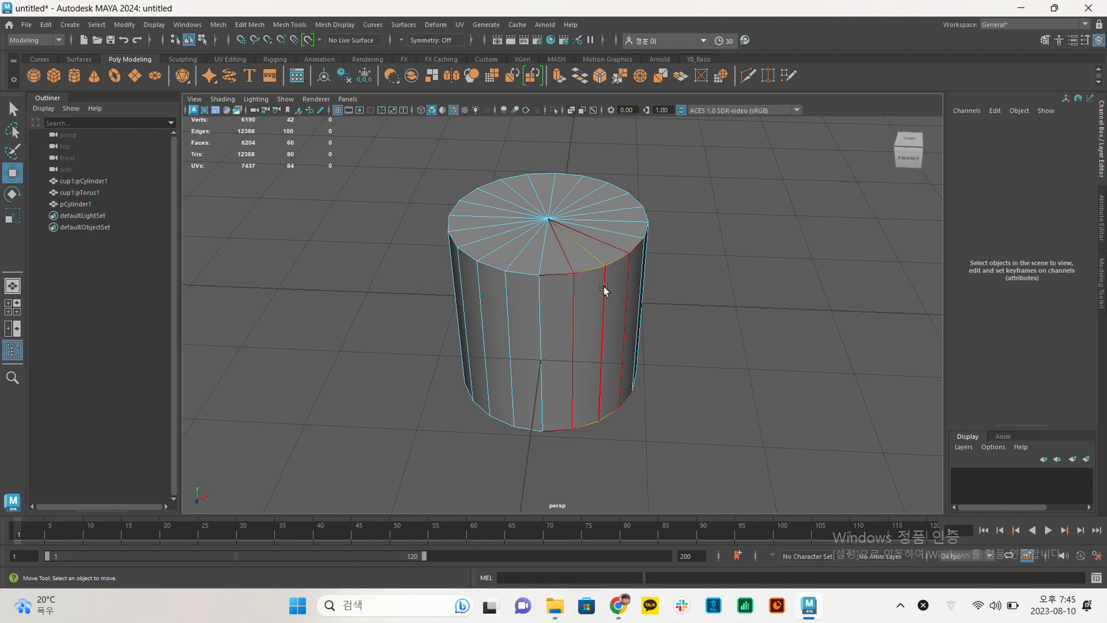
{"action": "left_click", "coordinate": [604, 286]}
{"action": "key", "text": "b"}
{"action": "double_click", "coordinate": [570, 304], "text": "shift"}
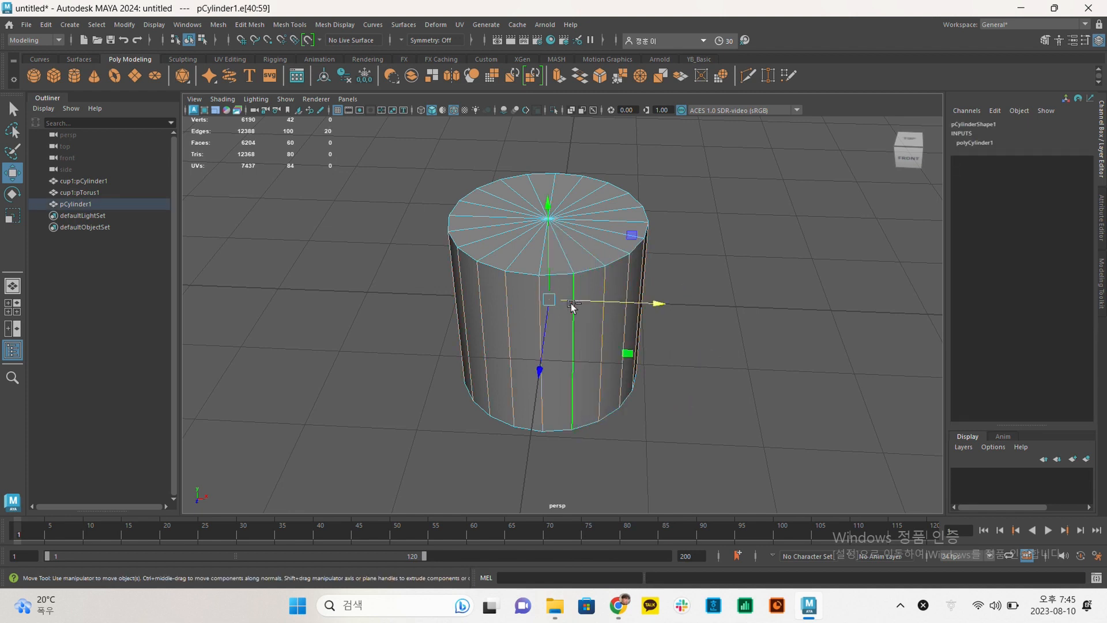
{"action": "left_click_drag", "start_coordinate": [683, 306], "coordinate": [739, 309], "text": "alt"}
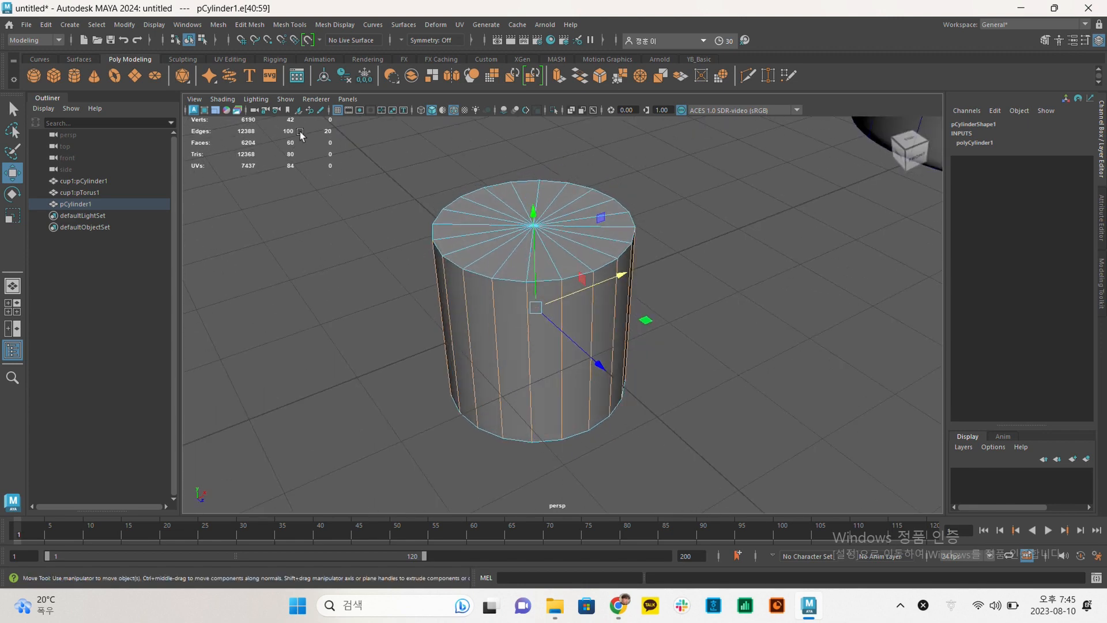
{"action": "left_click_drag", "start_coordinate": [354, 182], "coordinate": [305, 166], "text": "alt"}
{"action": "key", "text": "1"}
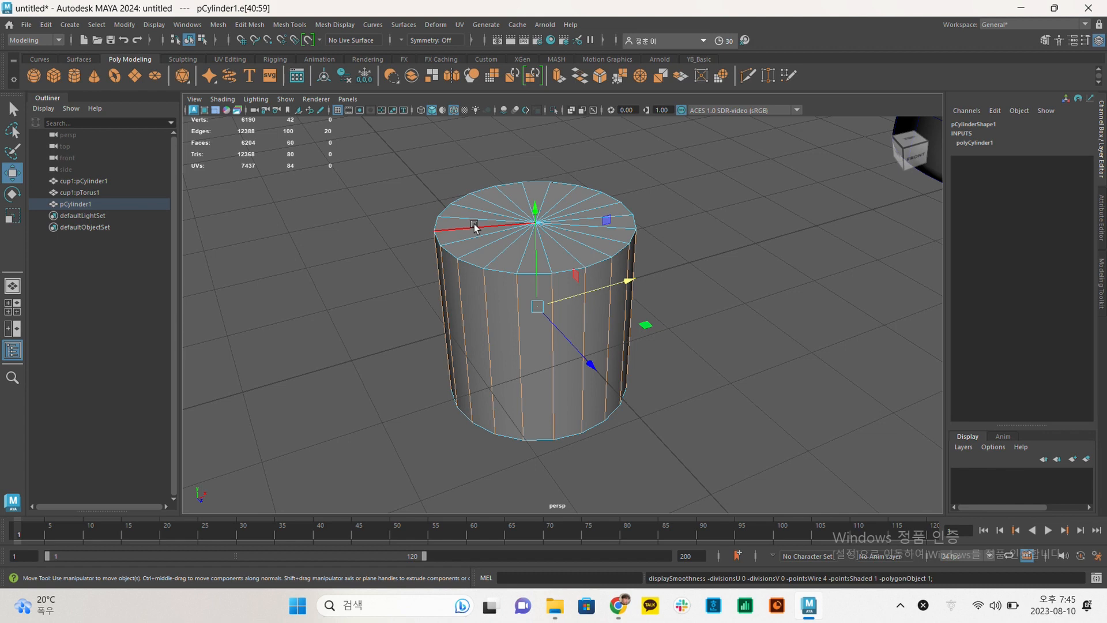
{"action": "left_click", "coordinate": [614, 154]}
Reselect the new cylinder and pick its vertical edge ring again to check the number of selected edges.
{"action": "left_click_drag", "start_coordinate": [635, 213], "coordinate": [612, 207], "text": "alt"}
{"action": "left_click", "coordinate": [546, 312]}
{"action": "left_click_drag", "start_coordinate": [580, 350], "coordinate": [559, 341], "text": "alt"}
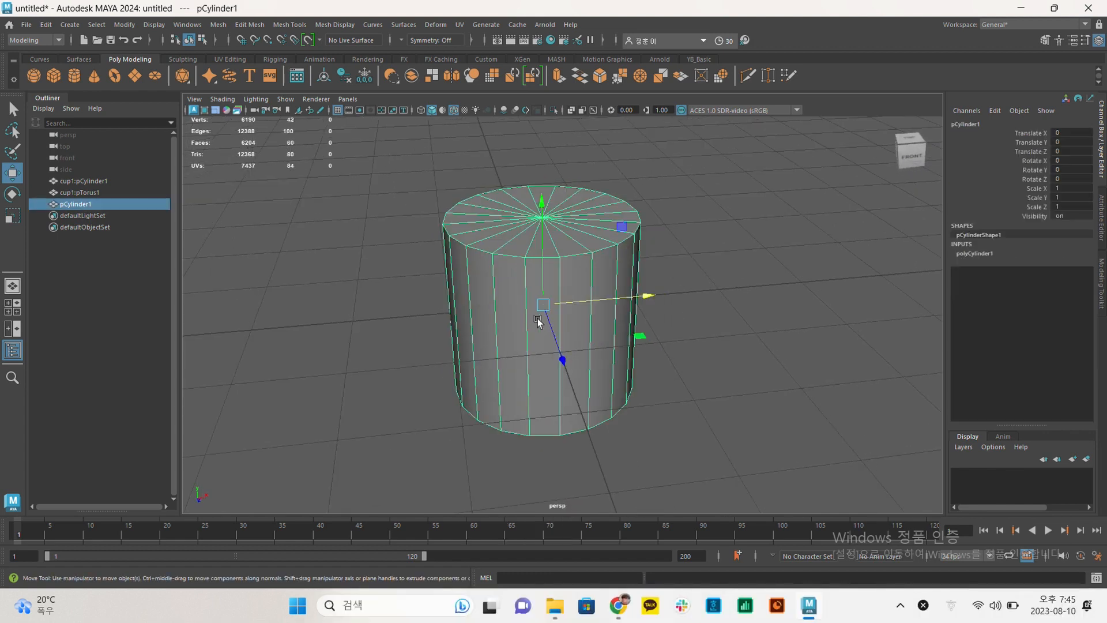
{"action": "key", "text": "F10"}
{"action": "left_click", "coordinate": [590, 280]}
{"action": "double_click", "coordinate": [591, 269], "text": "shift"}
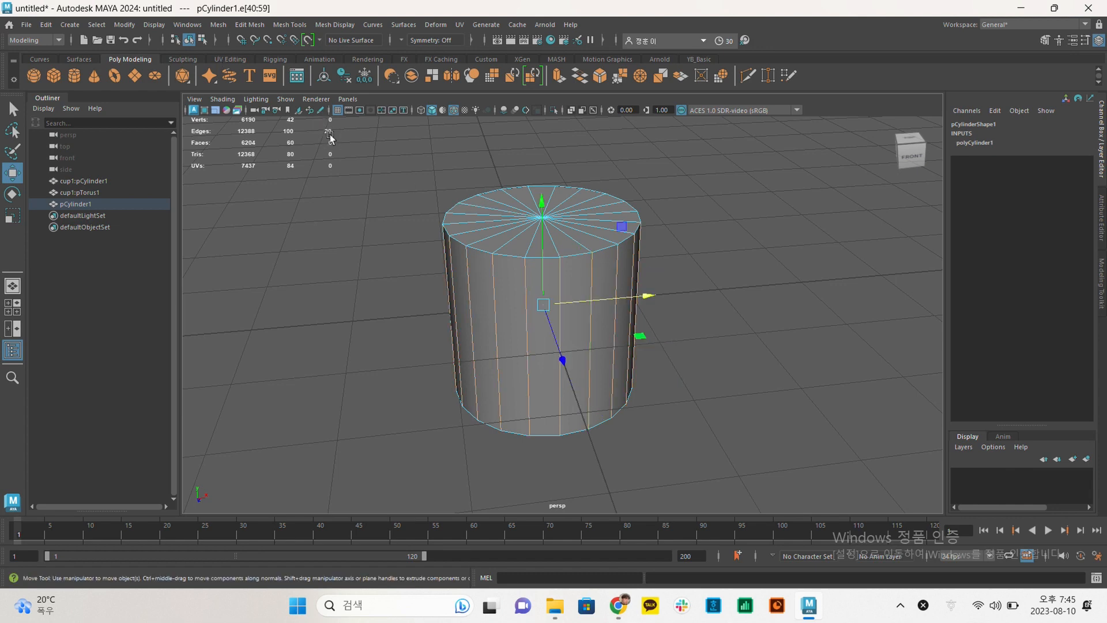
{"action": "left_click_drag", "start_coordinate": [712, 240], "coordinate": [656, 252], "text": "alt"}
{"action": "left_click", "coordinate": [702, 198]}
Return the new cylinder to object mode and set its Subdivisions Axis to 10.
{"action": "right_click_drag", "start_coordinate": [593, 229], "coordinate": [648, 205]}
{"action": "left_click", "coordinate": [593, 188]}
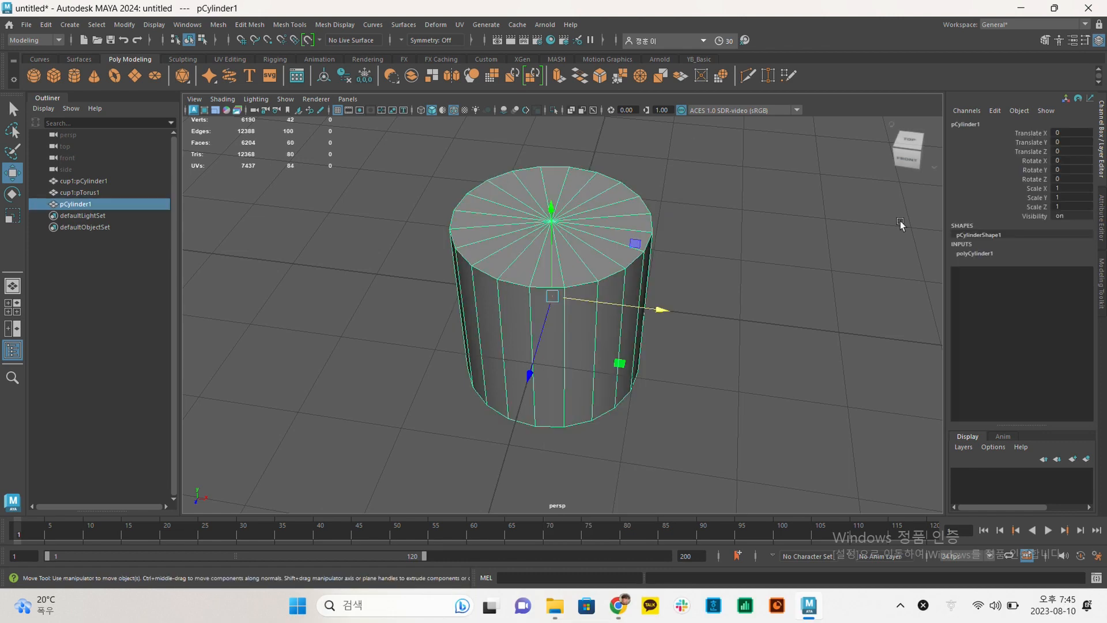
{"action": "left_click", "coordinate": [980, 254]}
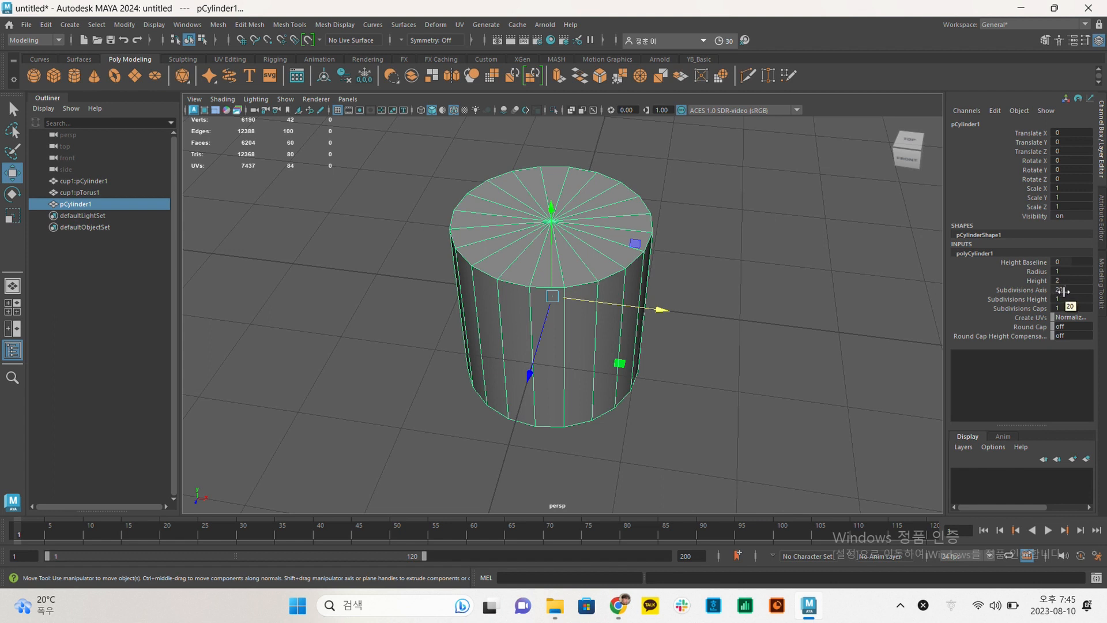
{"action": "double_click", "coordinate": [1082, 288]}
{"action": "type", "text": "1"}
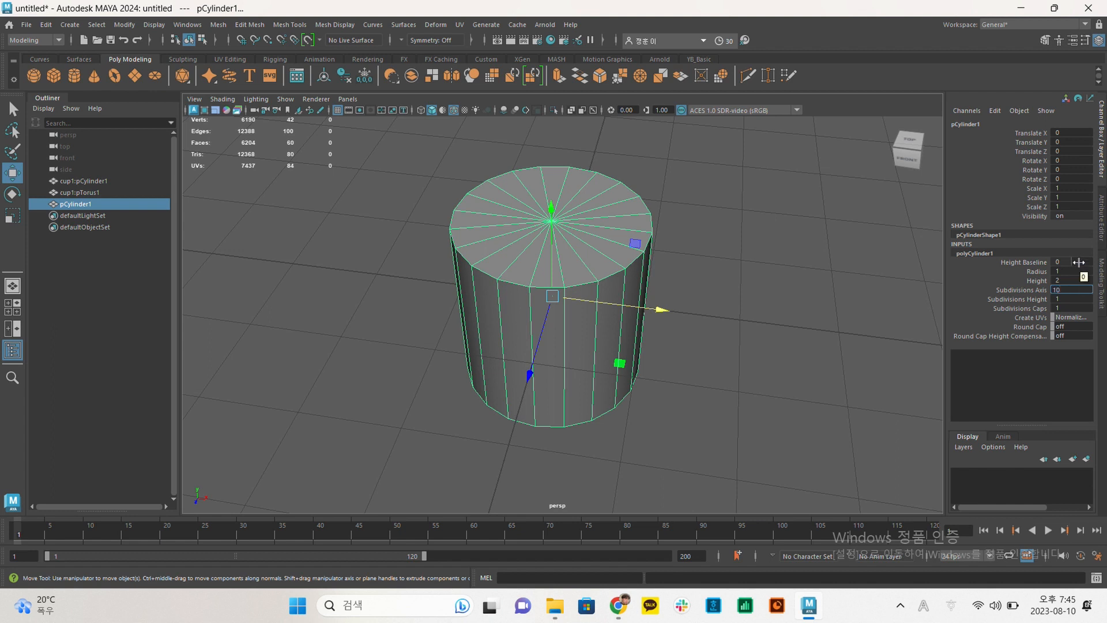
{"action": "type", "text": "0"}
{"action": "key", "text": "Return"}
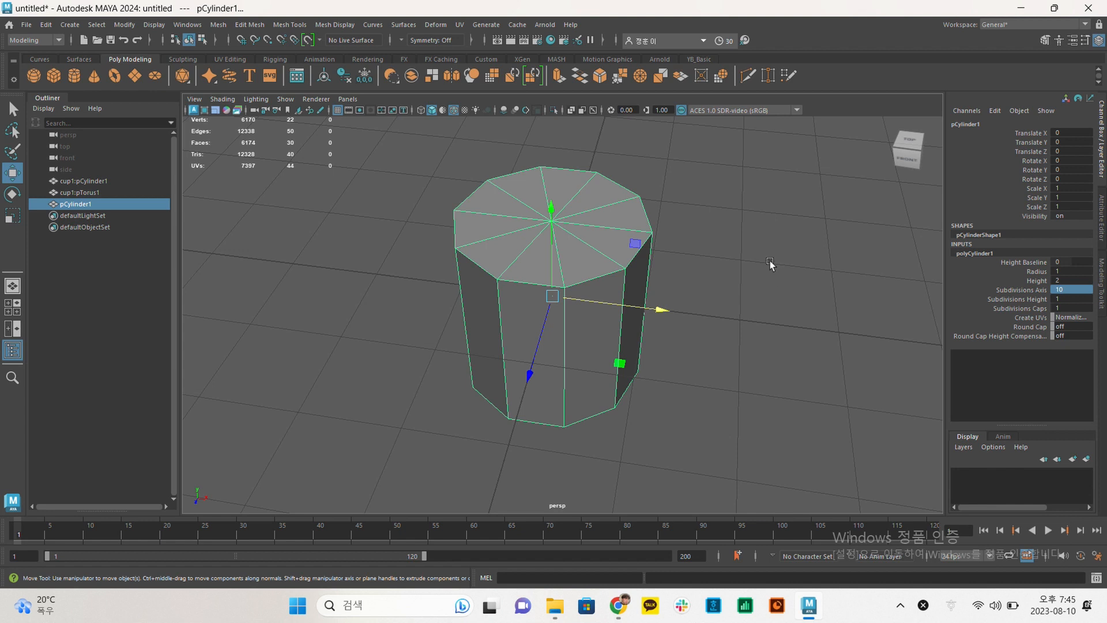
{"action": "mouse_move", "coordinate": [714, 282]}
{"action": "left_mouse_down", "text": "alt"}
{"action": "mouse_move", "coordinate": [731, 273]}
{"action": "mouse_move", "coordinate": [700, 269]}
{"action": "left_mouse_up", "text": "alt"}
{"action": "left_click", "coordinate": [715, 254]}
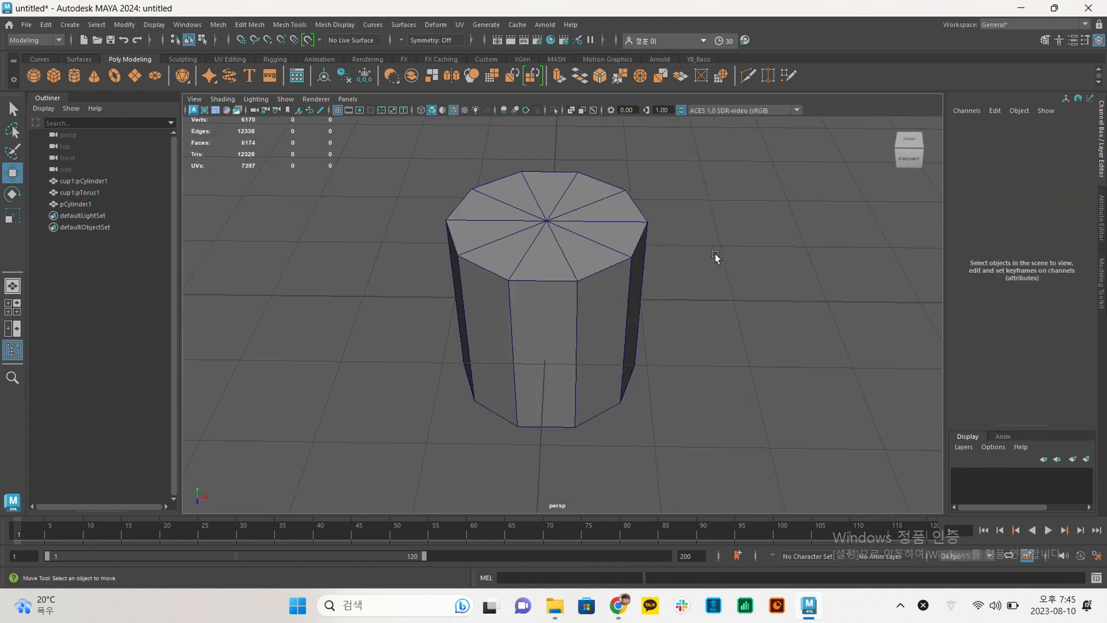
{"action": "left_click", "coordinate": [570, 206]}
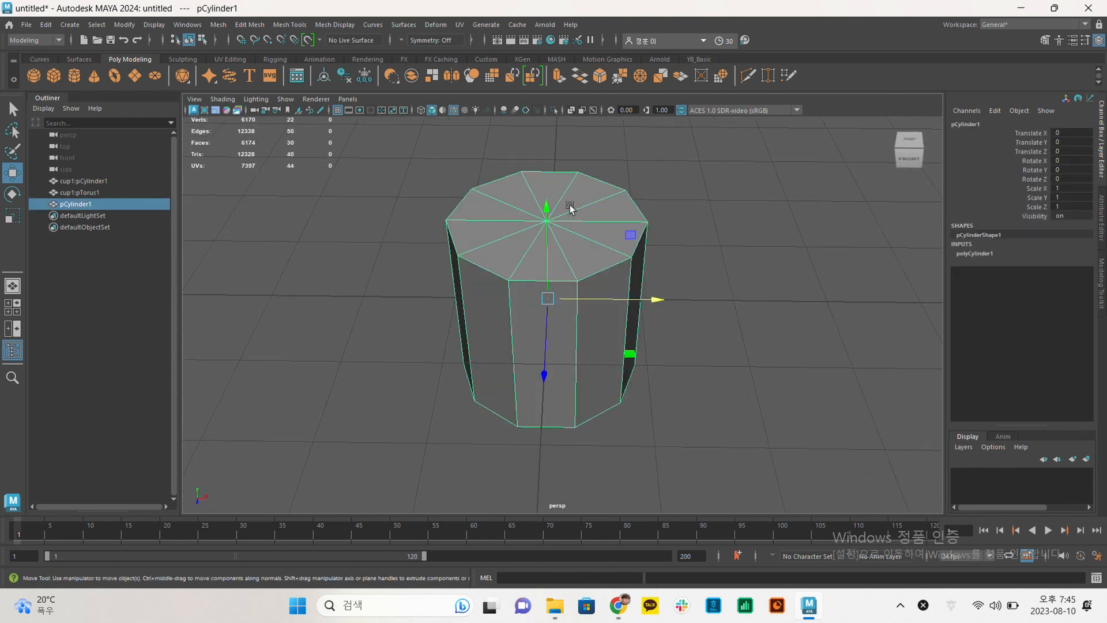
Select all ten top cap faces of the cylinder one by one in face mode and delete them.
{"action": "right_click", "coordinate": [568, 206]}
{"action": "key", "text": "F11"}
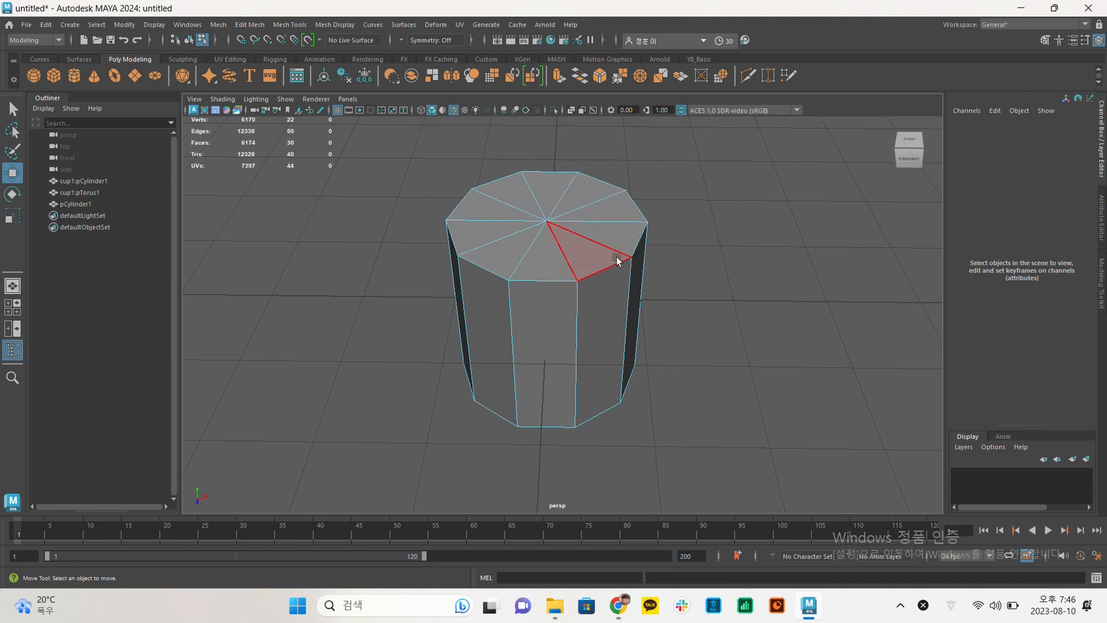
{"action": "left_click", "coordinate": [551, 196]}
{"action": "left_click", "coordinate": [517, 193], "text": "shift"}
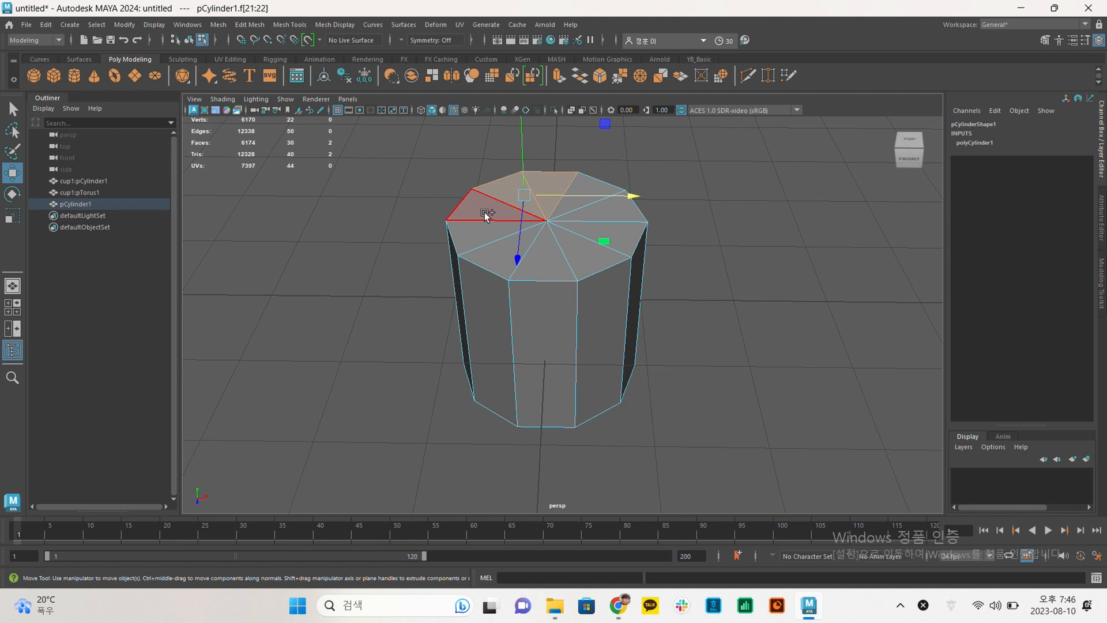
{"action": "left_click", "coordinate": [486, 215], "text": "shift"}
{"action": "left_click", "coordinate": [487, 231], "text": "shift"}
{"action": "left_click", "coordinate": [489, 246], "text": "shift"}
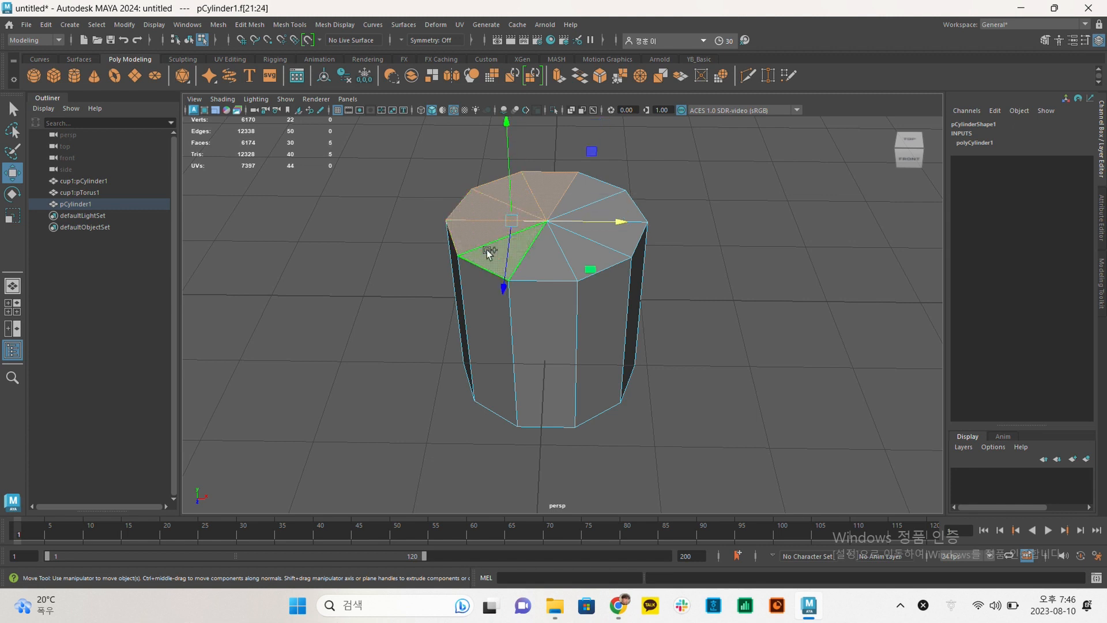
{"action": "left_click", "coordinate": [536, 254], "text": "shift"}
{"action": "left_click", "coordinate": [576, 245], "text": "shift"}
{"action": "left_click", "coordinate": [607, 230], "text": "shift"}
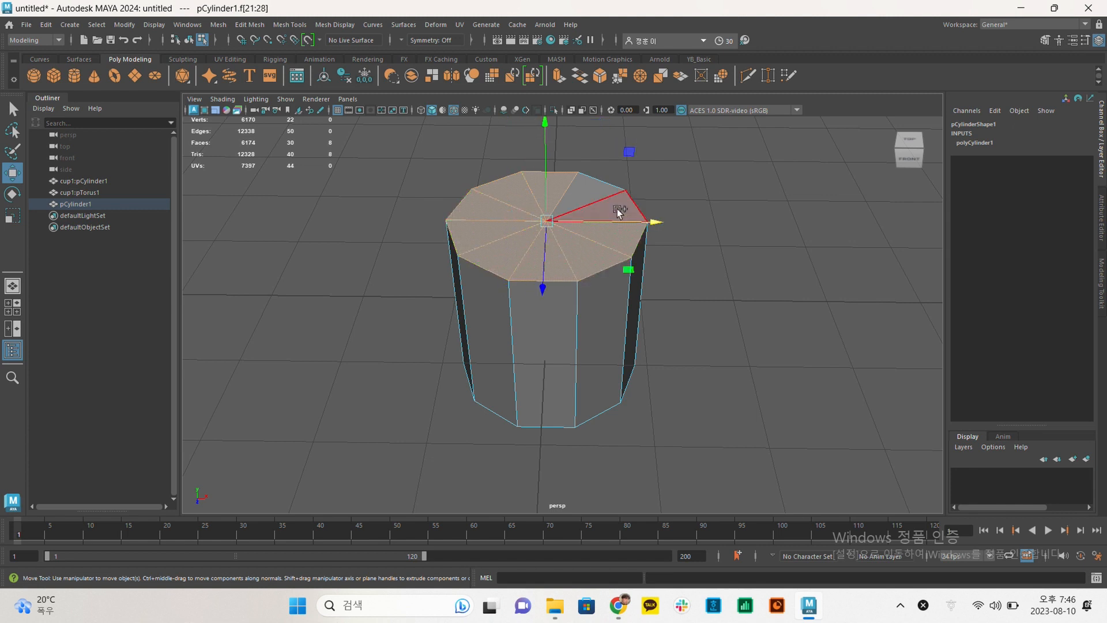
{"action": "left_click", "coordinate": [618, 212], "text": "shift"}
{"action": "left_click", "coordinate": [588, 193], "text": "shift"}
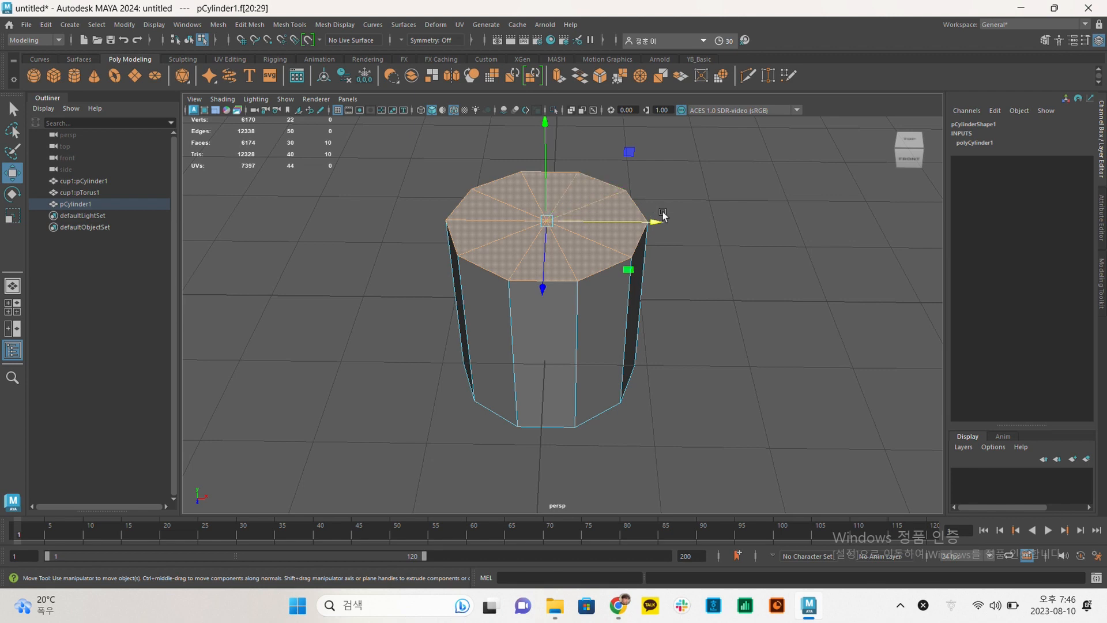
{"action": "left_click_drag", "start_coordinate": [694, 225], "coordinate": [483, 215], "text": "alt"}
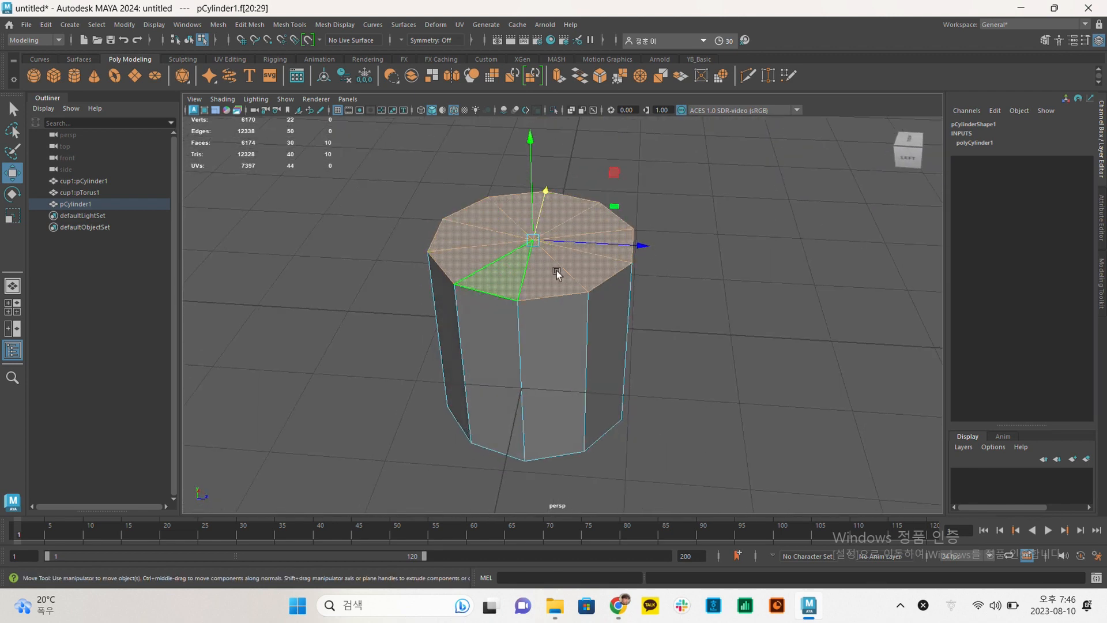
{"action": "left_click_drag", "start_coordinate": [711, 248], "coordinate": [797, 183], "text": "alt"}
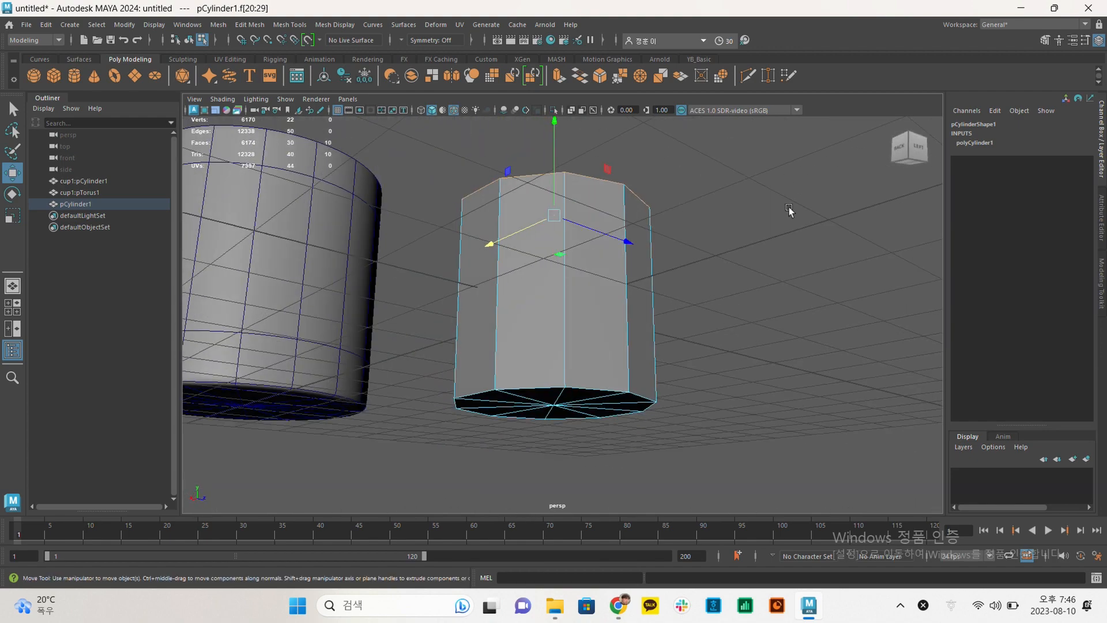
{"action": "left_click_drag", "start_coordinate": [759, 223], "coordinate": [543, 254], "text": "alt"}
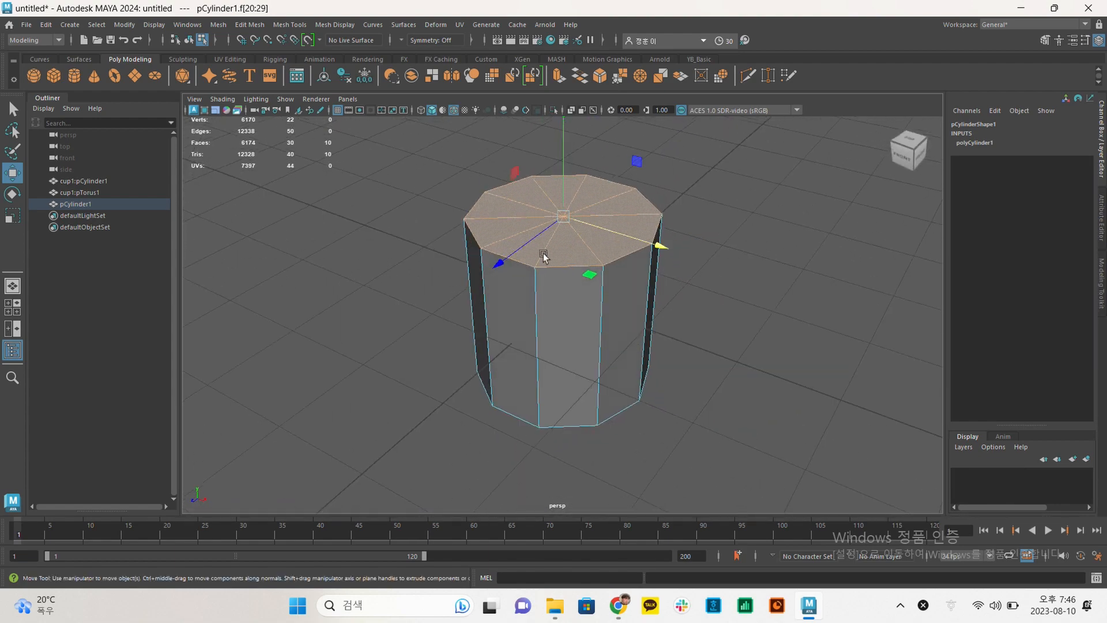
{"action": "left_click_drag", "start_coordinate": [746, 245], "coordinate": [768, 255], "text": "alt"}
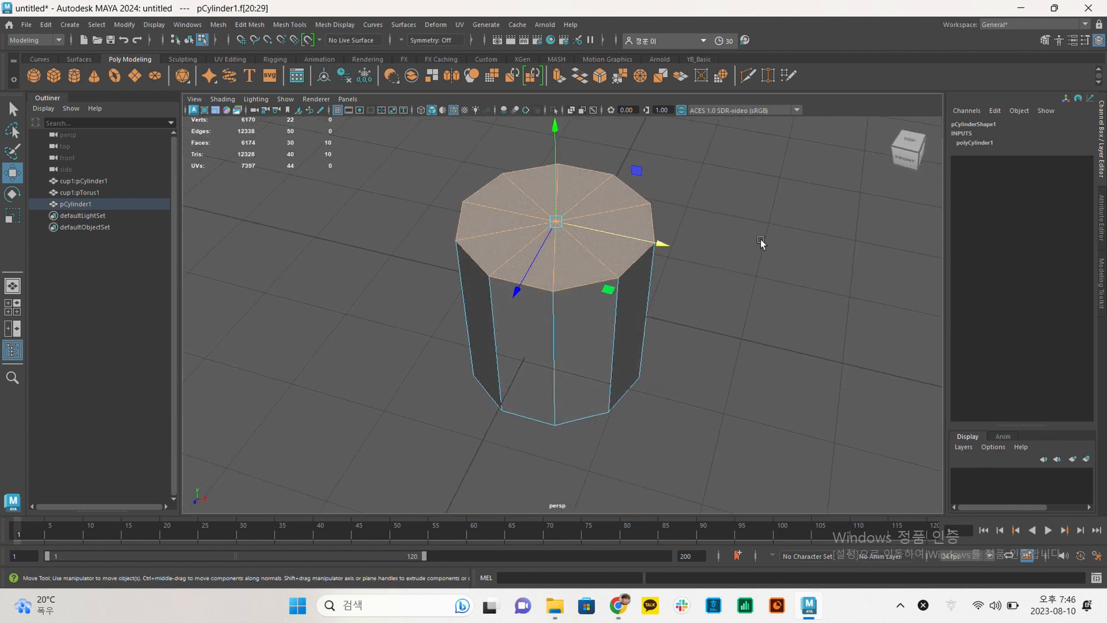
{"action": "key", "text": "Delete"}
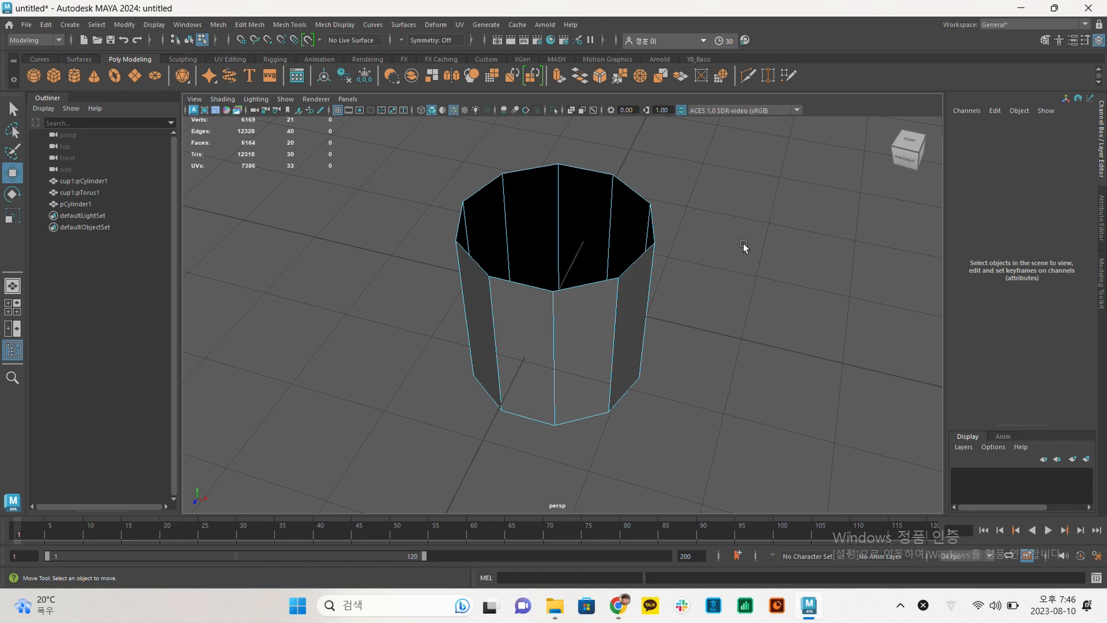
Undo the top cap deletion, reselect the cylinder in object mode and open its Subdivisions Axis value.
{"action": "key", "text": "ctrl+z"}
{"action": "left_click", "coordinate": [743, 243]}
{"action": "right_click_drag", "start_coordinate": [690, 206], "coordinate": [755, 182]}
{"action": "left_click", "coordinate": [516, 239]}
{"action": "left_click_drag", "start_coordinate": [763, 271], "coordinate": [786, 265], "text": "alt"}
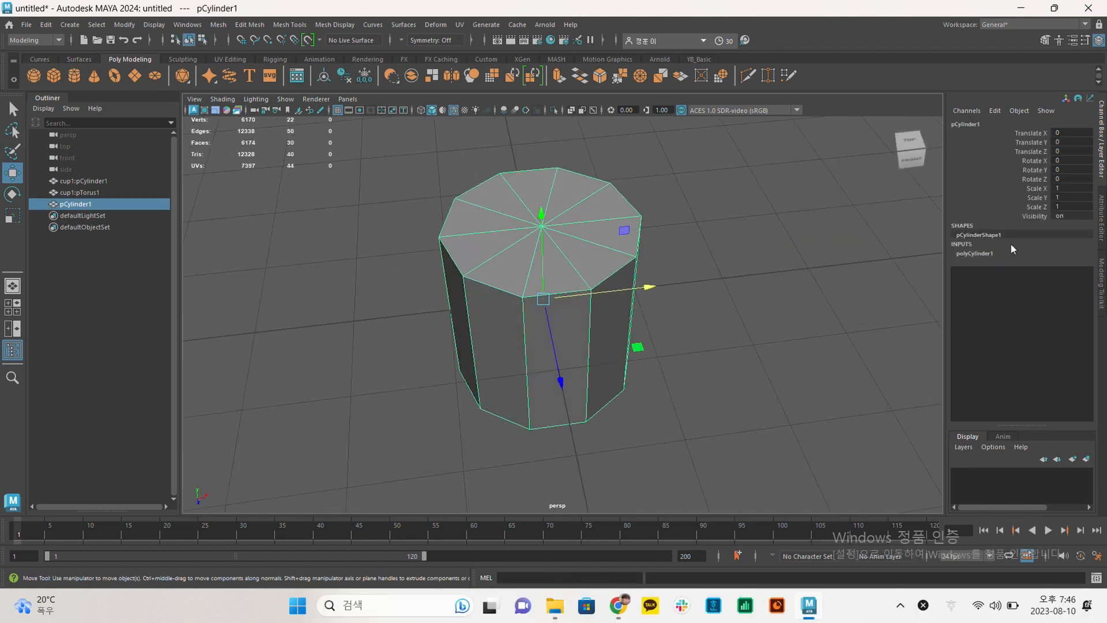
{"action": "left_click", "coordinate": [985, 254]}
{"action": "left_click", "coordinate": [1073, 289]}
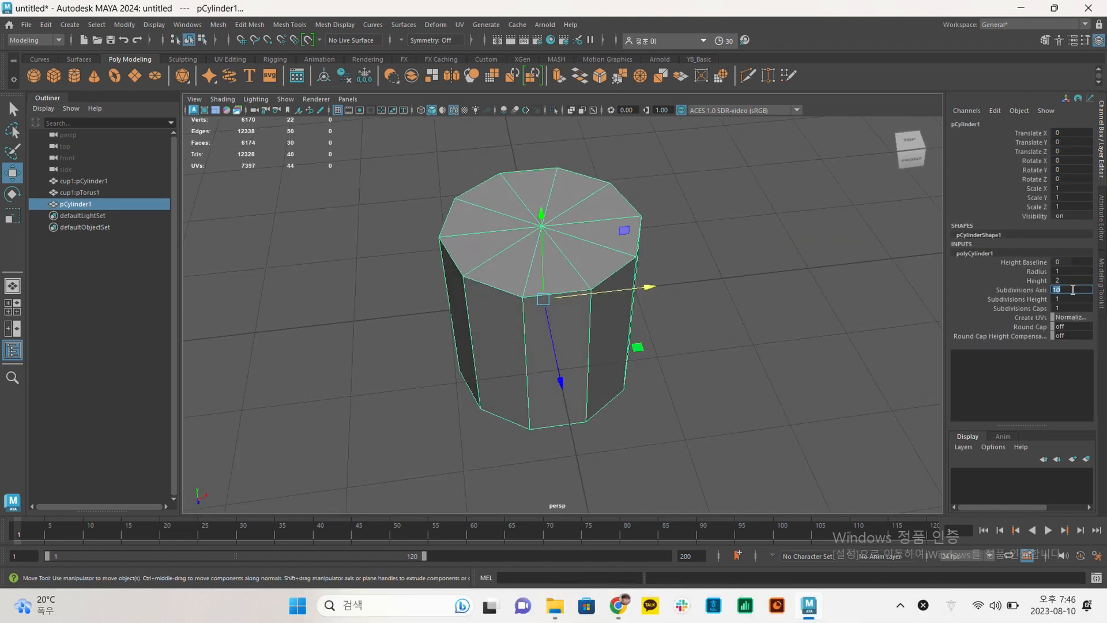
Switch the cylinder back to face selection and delete its whole top cap to leave the upper end open.
{"action": "left_click", "coordinate": [658, 207]}
{"action": "left_click_drag", "start_coordinate": [642, 216], "coordinate": [600, 209], "text": "alt"}
{"action": "left_click", "coordinate": [565, 207]}
{"action": "key", "text": "F11"}
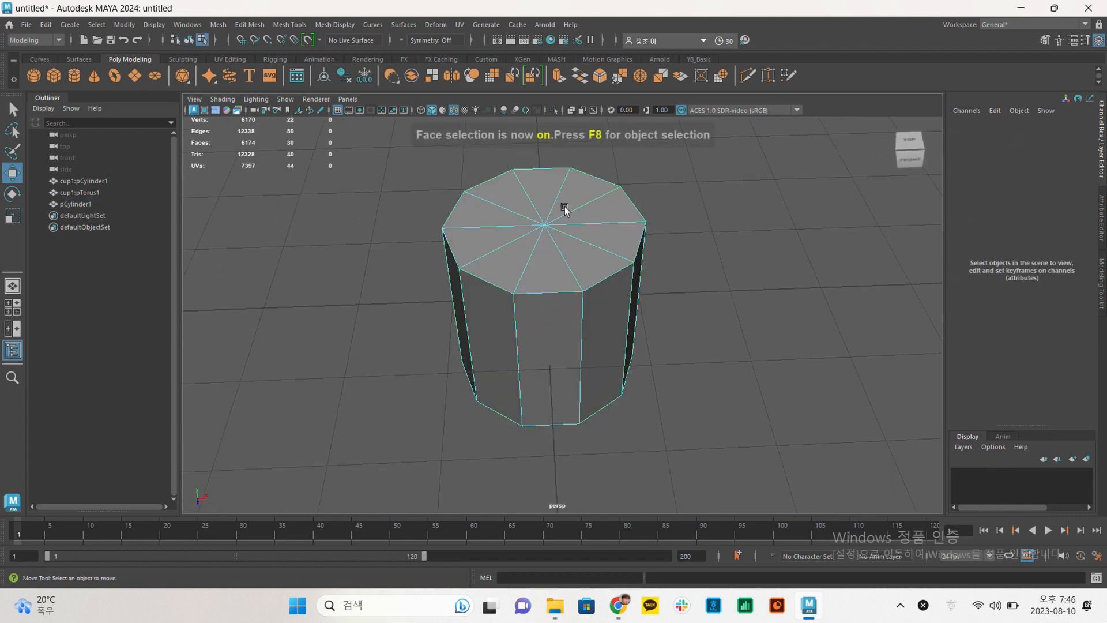
{"action": "left_click", "coordinate": [588, 208]}
{"action": "right_click", "coordinate": [588, 207]}
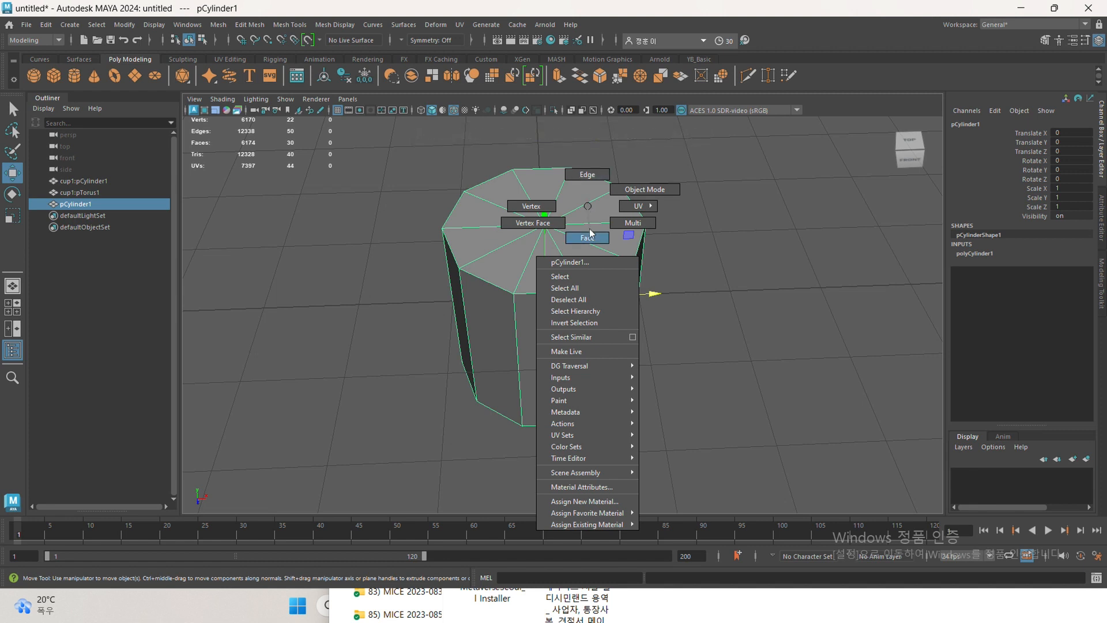
{"action": "left_click", "coordinate": [590, 233]}
{"action": "left_click", "coordinate": [582, 185]}
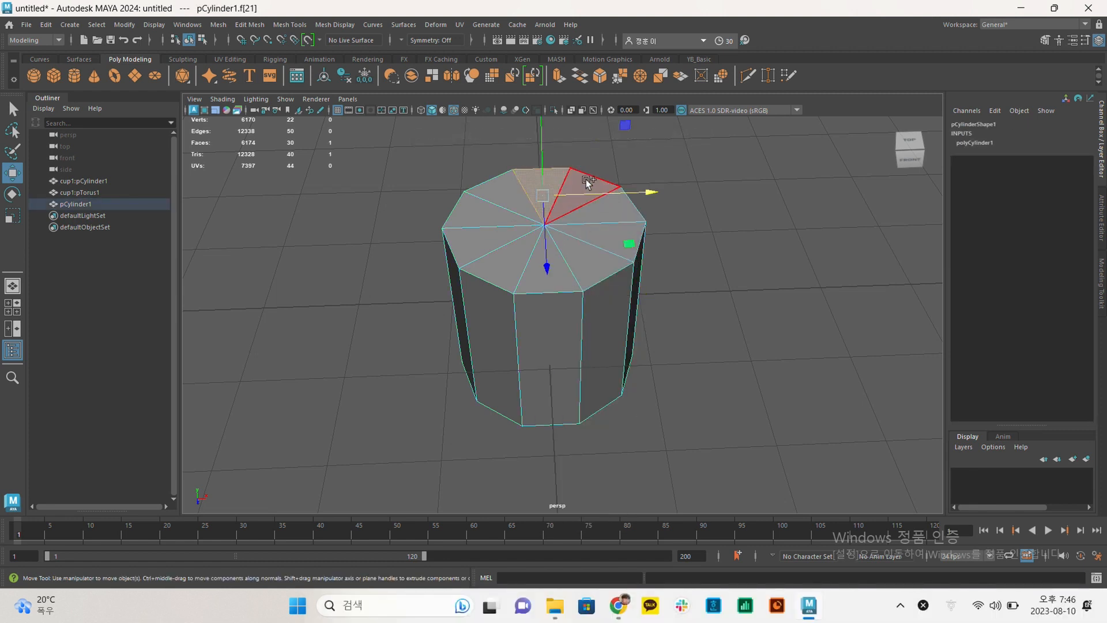
{"action": "left_click", "coordinate": [586, 180], "text": "shift"}
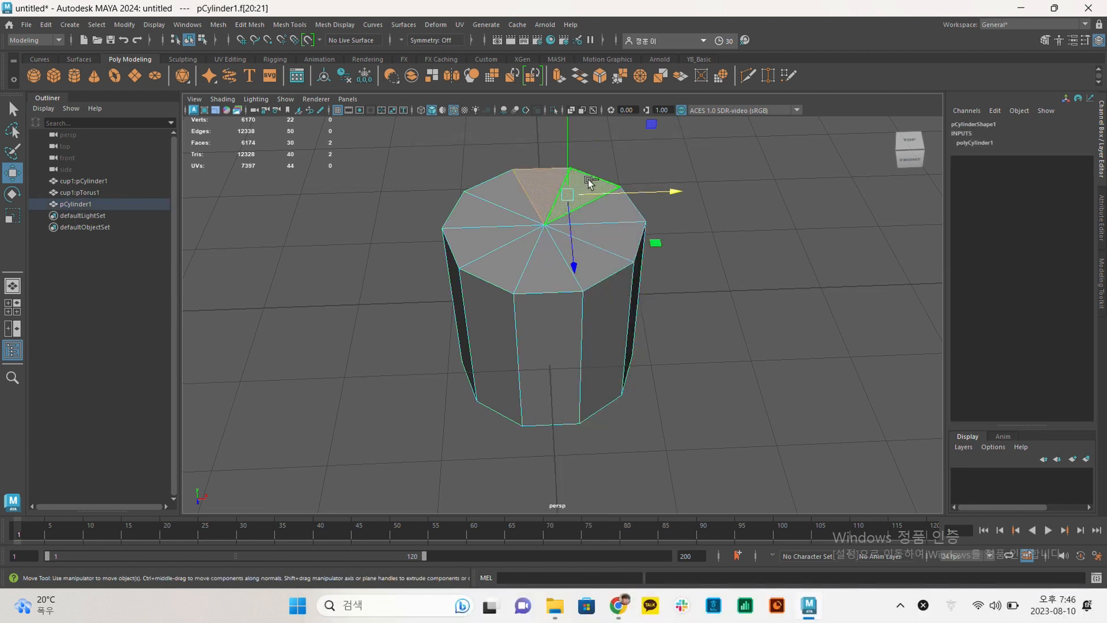
{"action": "left_click", "coordinate": [599, 206], "text": "shift"}
{"action": "left_click", "coordinate": [604, 233], "text": "shift"}
{"action": "left_click", "coordinate": [603, 256], "text": "shift"}
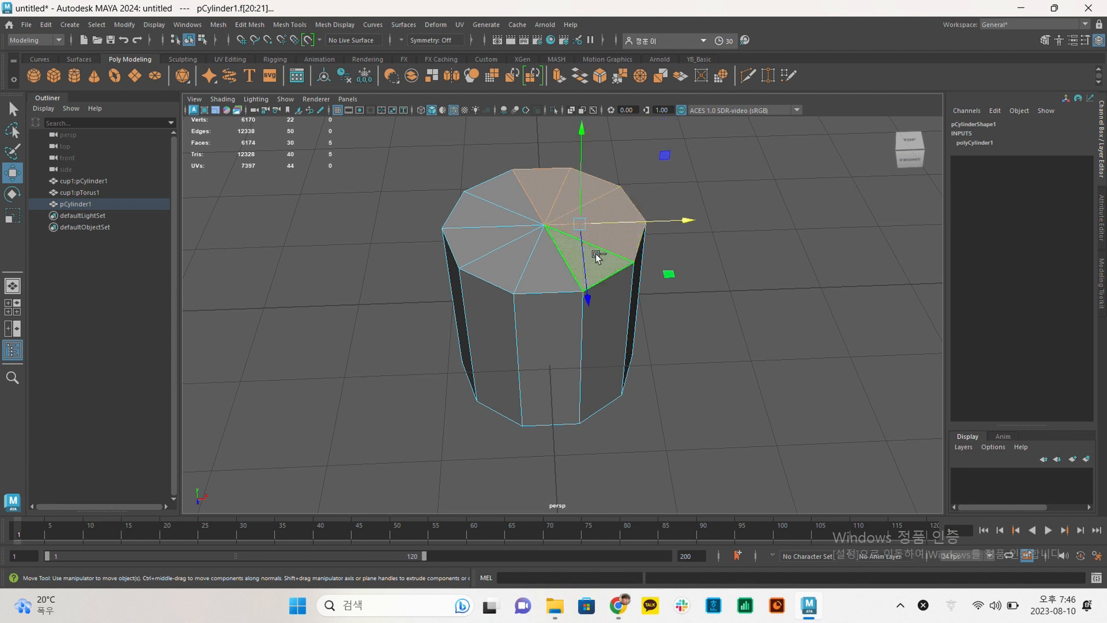
{"action": "left_click", "coordinate": [557, 262], "text": "shift"}
{"action": "left_click", "coordinate": [519, 250], "text": "shift"}
{"action": "left_click", "coordinate": [506, 240], "text": "shift"}
{"action": "left_click", "coordinate": [497, 217], "text": "shift"}
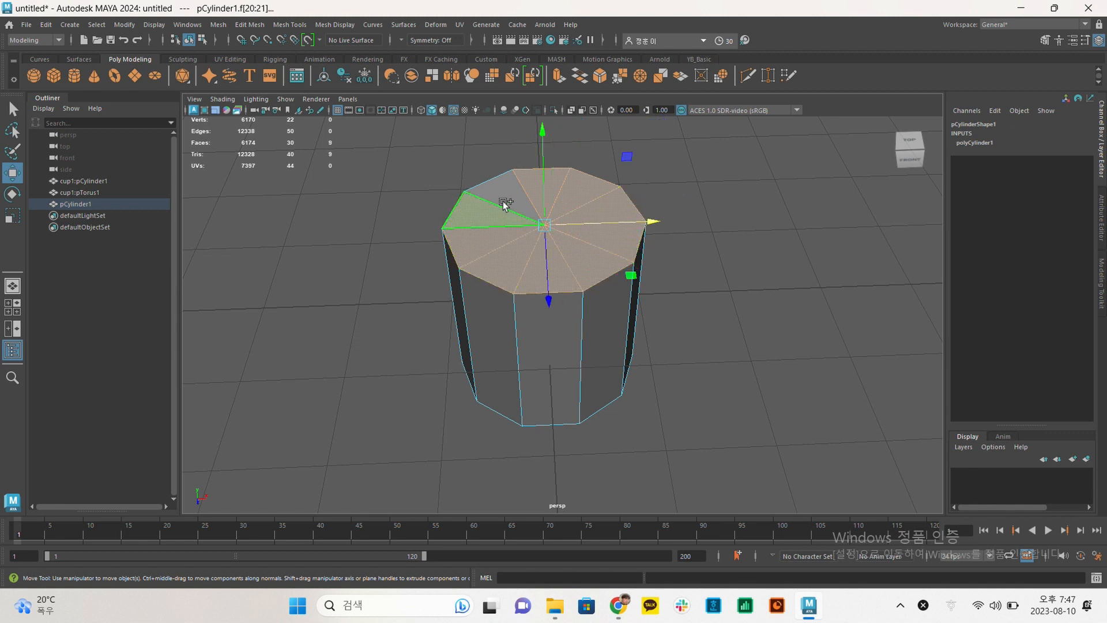
{"action": "left_click", "coordinate": [508, 195], "text": "shift"}
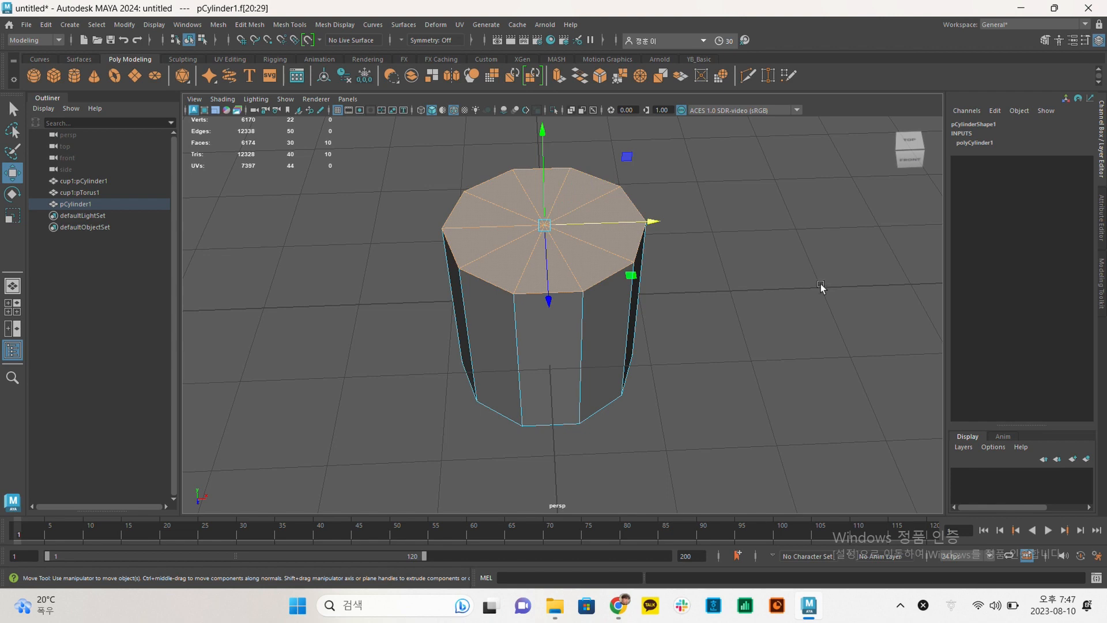
{"action": "key", "text": "Delete"}
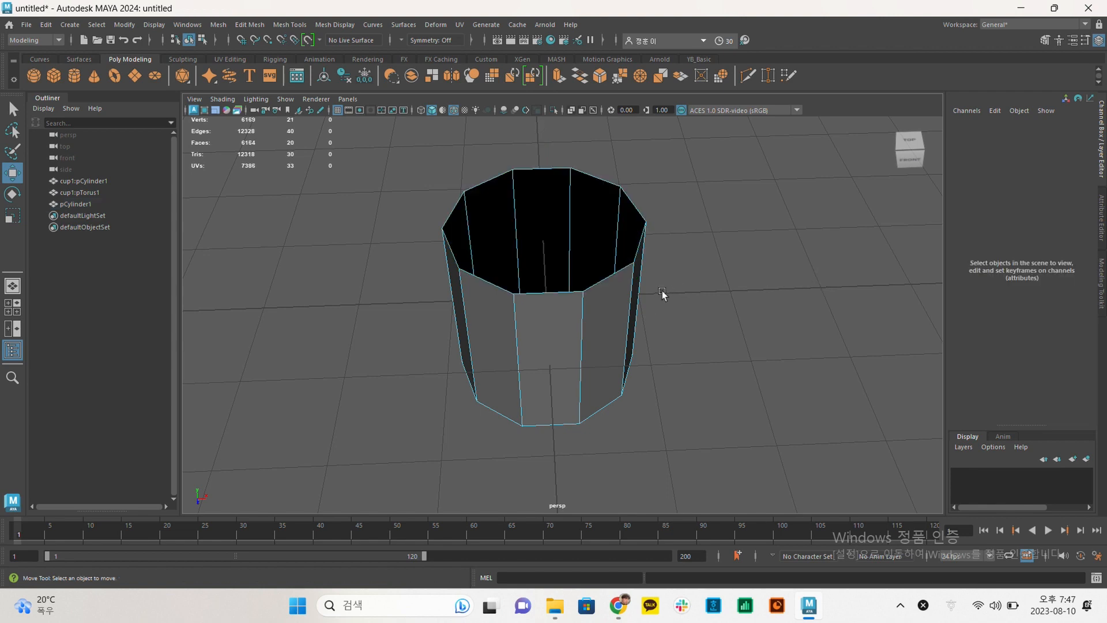
Try to select the cylinder's bottom cap faces individually from below, then clear the selection.
{"action": "left_click_drag", "start_coordinate": [662, 294], "coordinate": [377, 339], "text": "alt"}
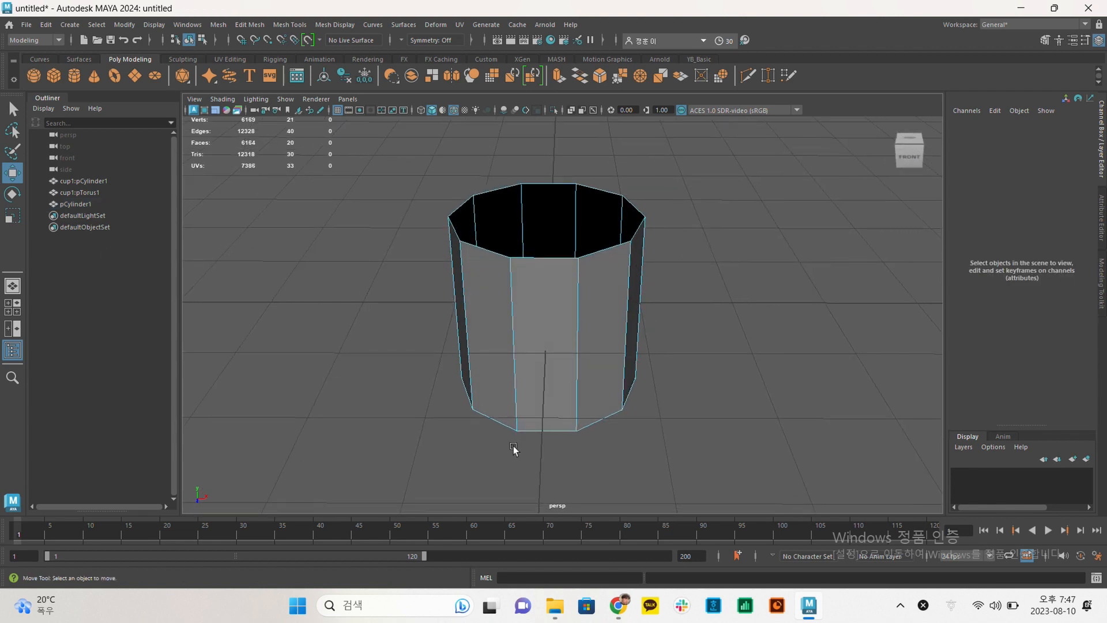
{"action": "left_click_drag", "start_coordinate": [542, 455], "coordinate": [583, 322], "text": "alt"}
{"action": "left_click", "coordinate": [579, 321]}
{"action": "left_click", "coordinate": [533, 326], "text": "shift"}
{"action": "left_click", "coordinate": [511, 342], "text": "shift"}
{"action": "left_click", "coordinate": [514, 359], "text": "shift"}
{"action": "left_click", "coordinate": [530, 376], "text": "shift"}
{"action": "left_click", "coordinate": [564, 381], "text": "shift"}
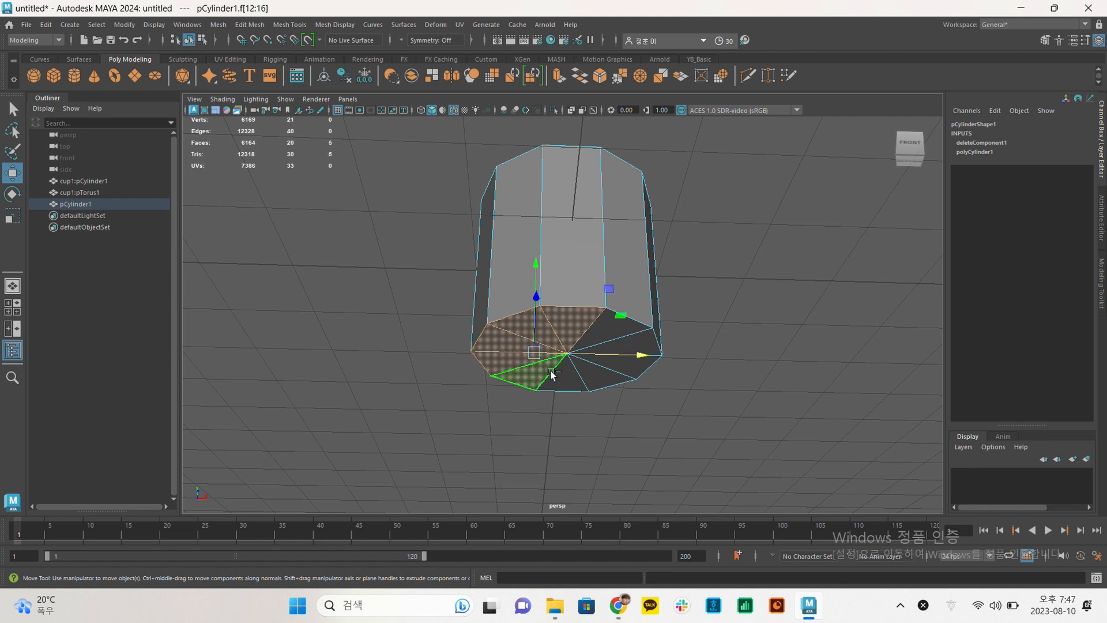
{"action": "left_click", "coordinate": [611, 374], "text": "shift"}
{"action": "left_click", "coordinate": [705, 298]}
Box-select all faces of the open cylinder, deselect the side faces to isolate the bottom cap, and inspect the selection.
{"action": "left_click_drag", "start_coordinate": [706, 294], "coordinate": [685, 343], "text": "alt"}
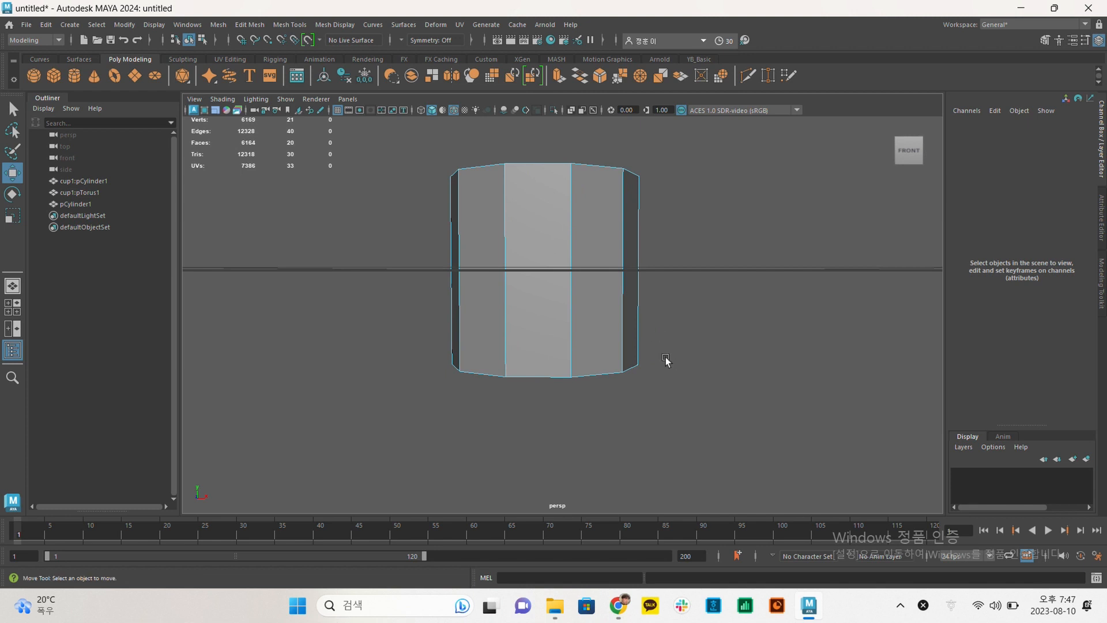
{"action": "left_click_drag", "start_coordinate": [684, 375], "coordinate": [692, 375], "text": "alt"}
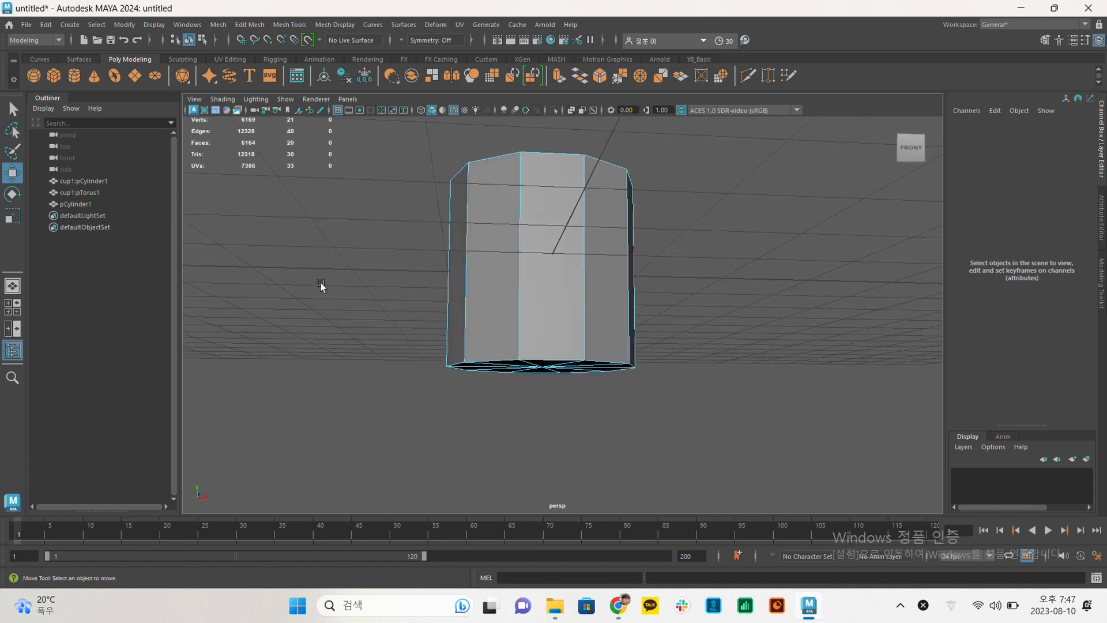
{"action": "left_click_drag", "start_coordinate": [753, 294], "coordinate": [749, 301], "text": "alt"}
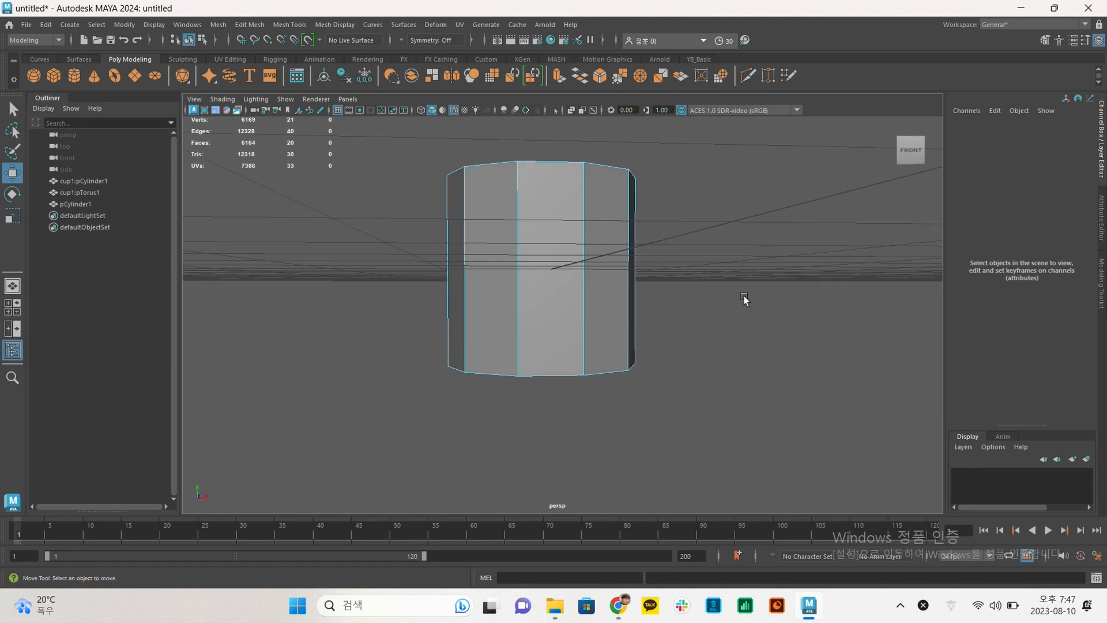
{"action": "left_click_drag", "start_coordinate": [332, 261], "coordinate": [881, 457]}
{"action": "left_click_drag", "start_coordinate": [361, 136], "coordinate": [797, 431]}
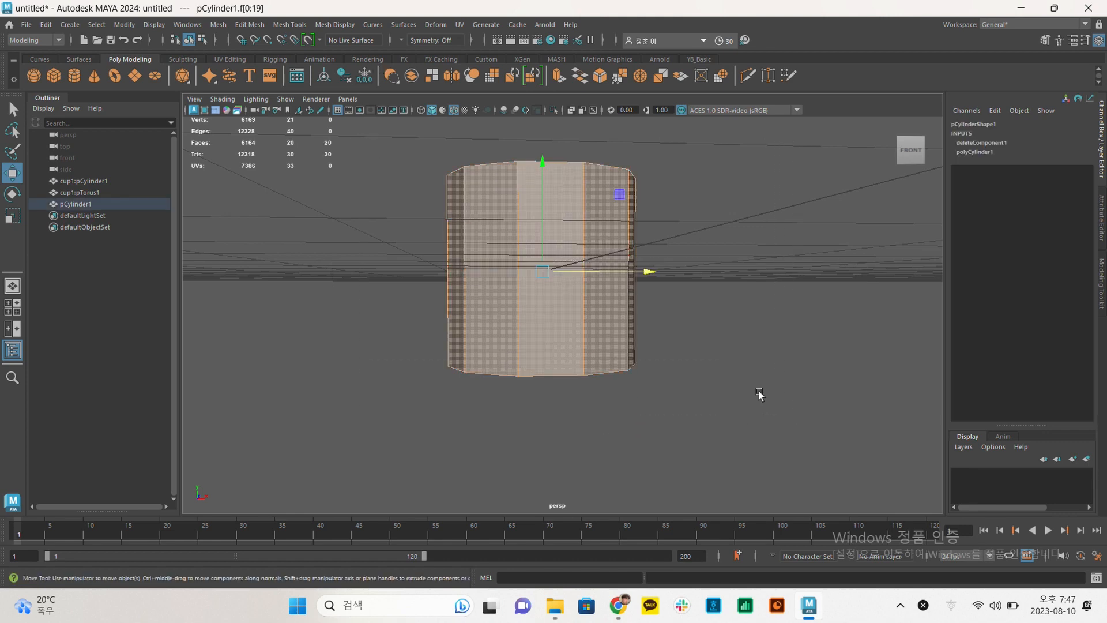
{"action": "left_click_drag", "start_coordinate": [699, 305], "coordinate": [680, 354], "text": "alt"}
{"action": "left_click_drag", "start_coordinate": [684, 400], "coordinate": [625, 389], "text": "alt"}
{"action": "left_click_drag", "start_coordinate": [701, 270], "coordinate": [699, 323], "text": "alt"}
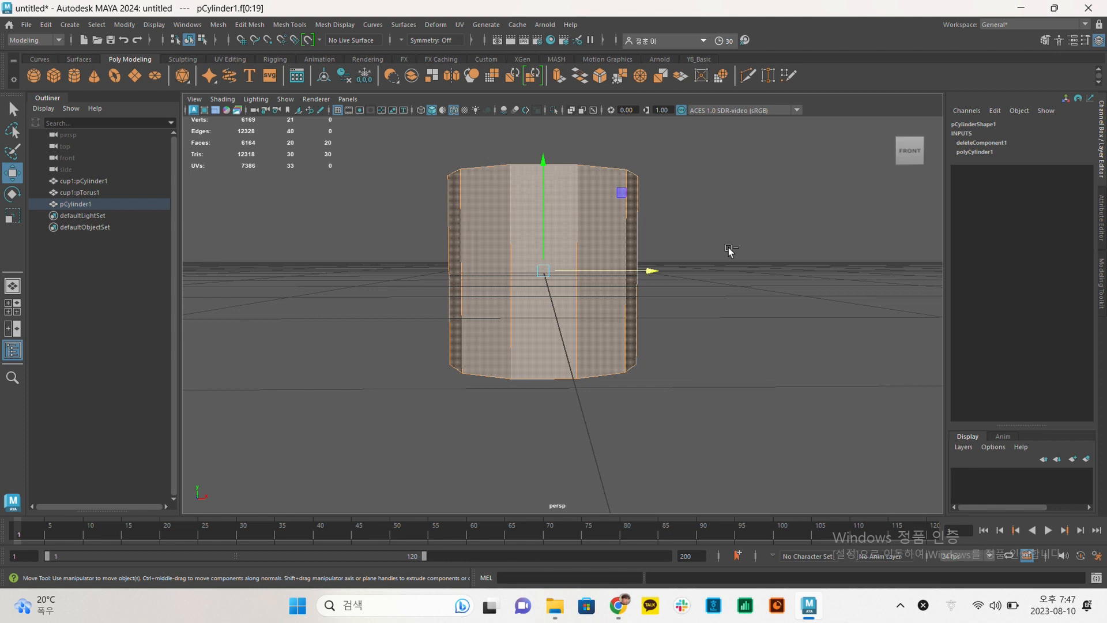
{"action": "left_click_drag", "start_coordinate": [729, 247], "coordinate": [399, 210]}
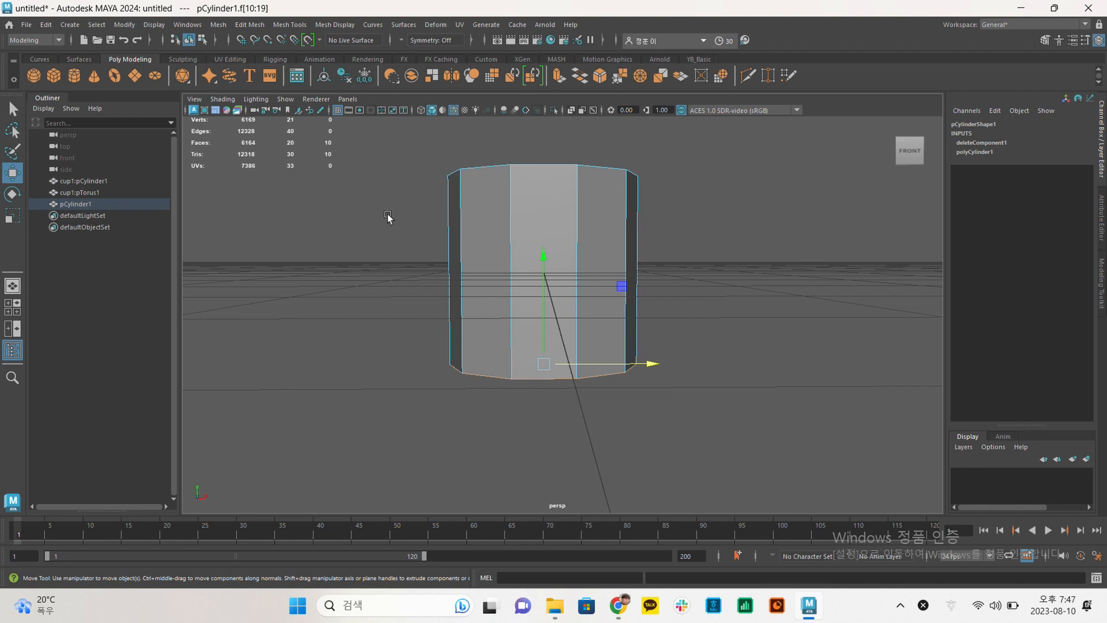
{"action": "left_click_drag", "start_coordinate": [398, 265], "coordinate": [423, 205], "text": "alt"}
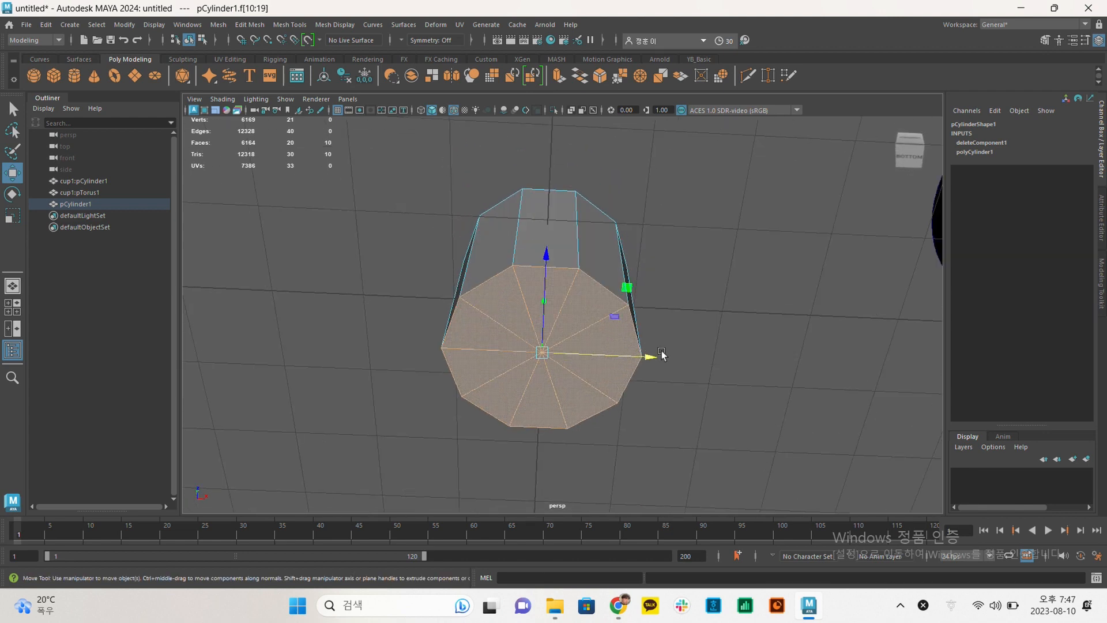
{"action": "left_click_drag", "start_coordinate": [691, 304], "coordinate": [722, 344], "text": "alt"}
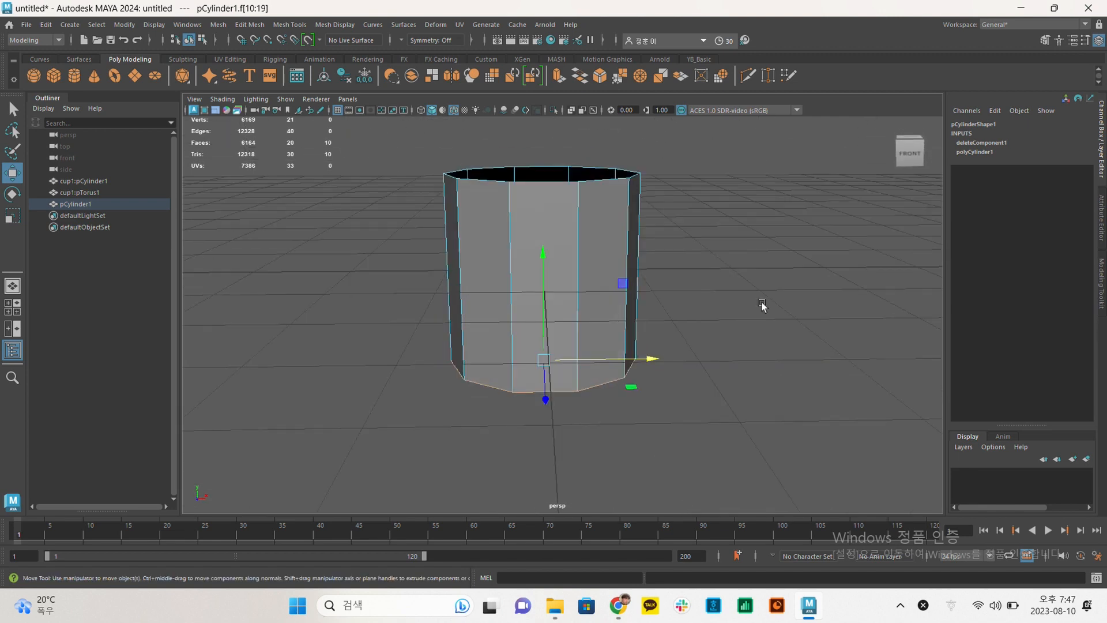
Repeat the bottom cap isolation by selecting every face and removing the side faces, then clear the selection.
{"action": "left_click", "coordinate": [722, 344]}
{"action": "left_click_drag", "start_coordinate": [326, 129], "coordinate": [783, 490]}
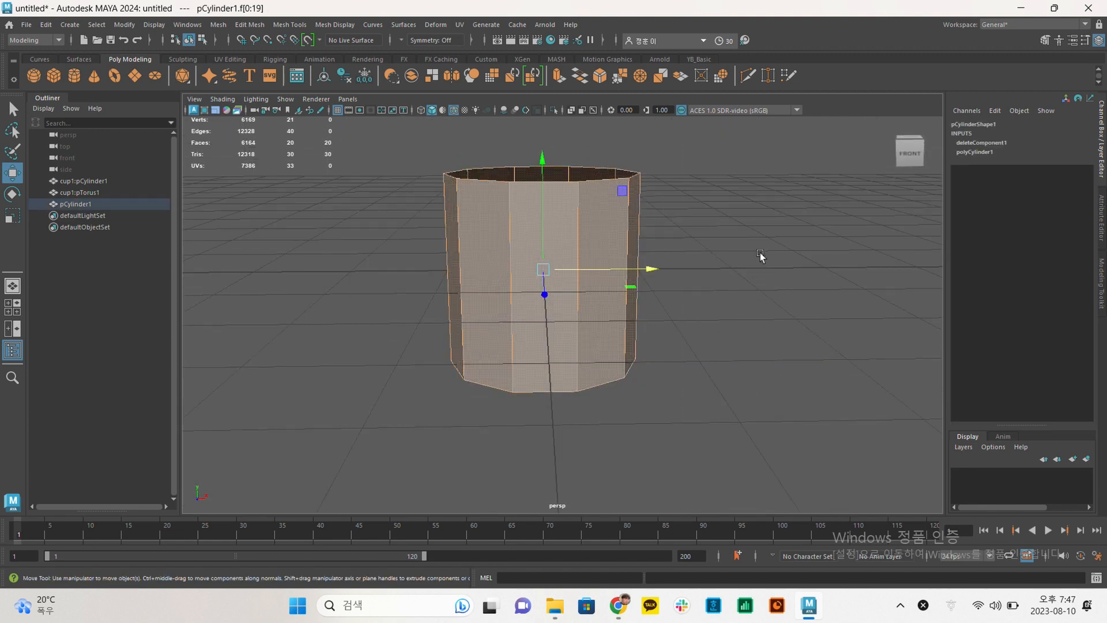
{"action": "left_click_drag", "start_coordinate": [760, 247], "coordinate": [347, 121]}
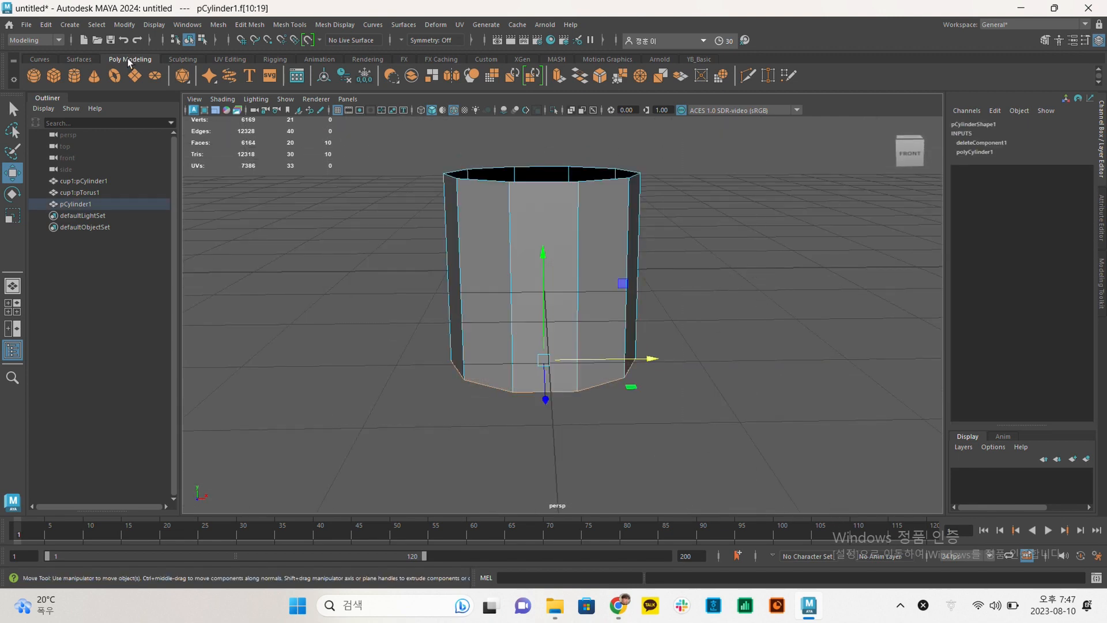
{"action": "mouse_move", "coordinate": [724, 411]}
{"action": "left_mouse_down", "text": "alt"}
{"action": "mouse_move", "coordinate": [725, 352]}
{"action": "mouse_move", "coordinate": [721, 407]}
{"action": "left_mouse_up", "text": "alt"}
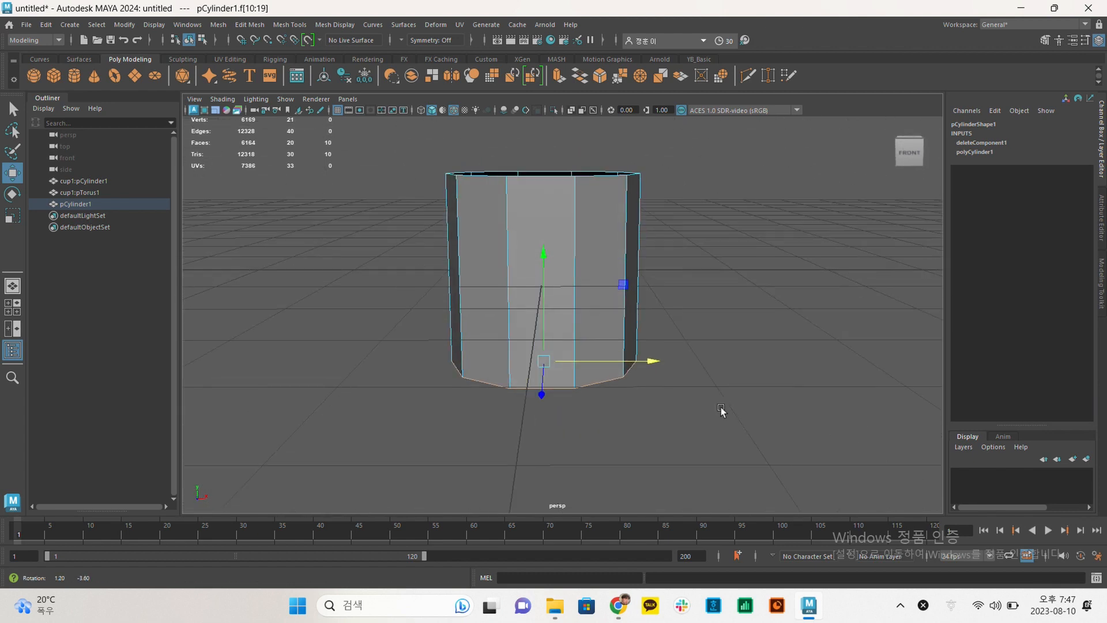
{"action": "left_click", "coordinate": [735, 346]}
Undo the practice face selections and the top cap deletion to restore the closed cylinder, then clear the remaining face selection.
{"action": "key", "text": "ctrl+z"}
{"action": "key", "text": "ctrl+z"}
{"action": "key", "text": "ctrl+z"}
{"action": "key", "text": "ctrl+z"}
{"action": "key", "text": "ctrl+z"}
{"action": "key", "text": "ctrl+z"}
{"action": "key", "text": "ctrl+z"}
{"action": "key", "text": "ctrl+z"}
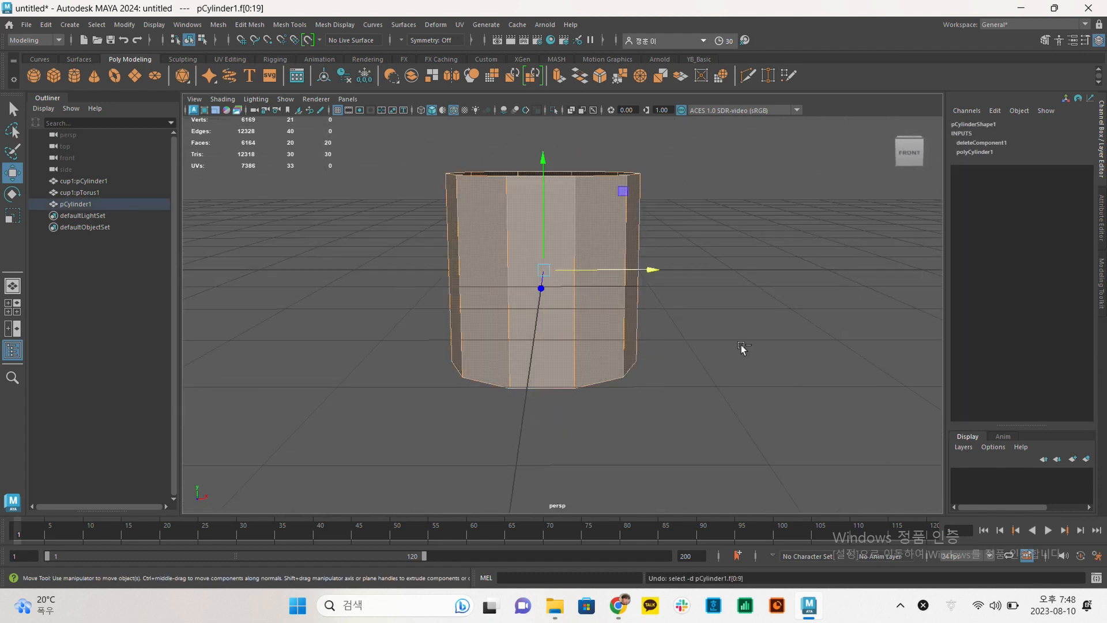
{"action": "key", "text": "ctrl+z"}
{"action": "key", "text": "ctrl+z"}
{"action": "key", "text": "ctrl+z"}
{"action": "key", "text": "ctrl+z"}
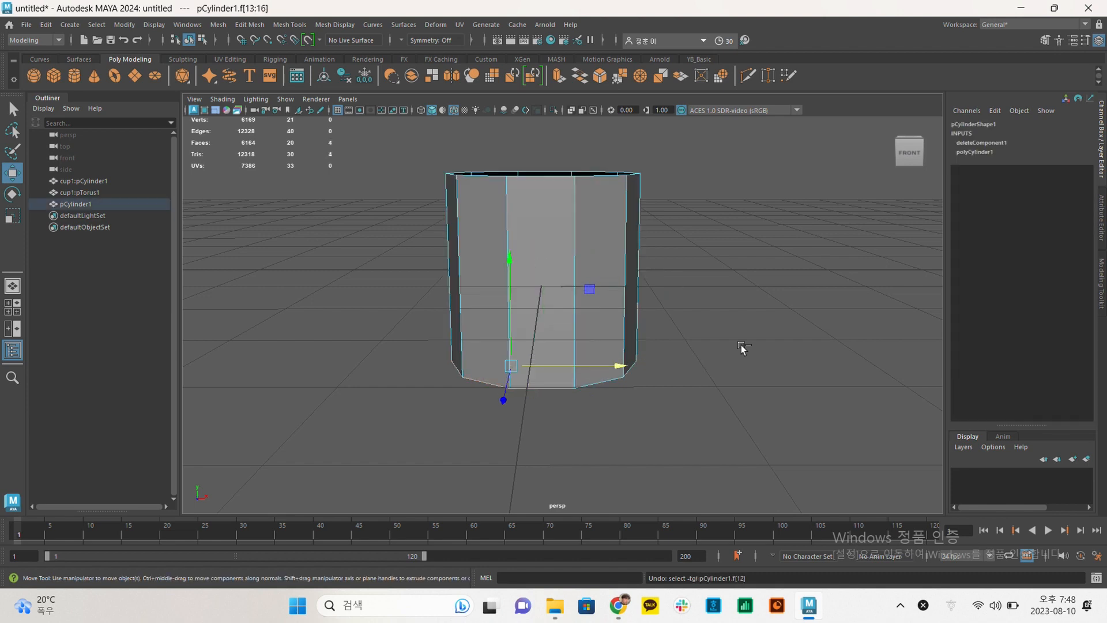
{"action": "left_click_drag", "start_coordinate": [760, 329], "coordinate": [749, 350], "text": "alt"}
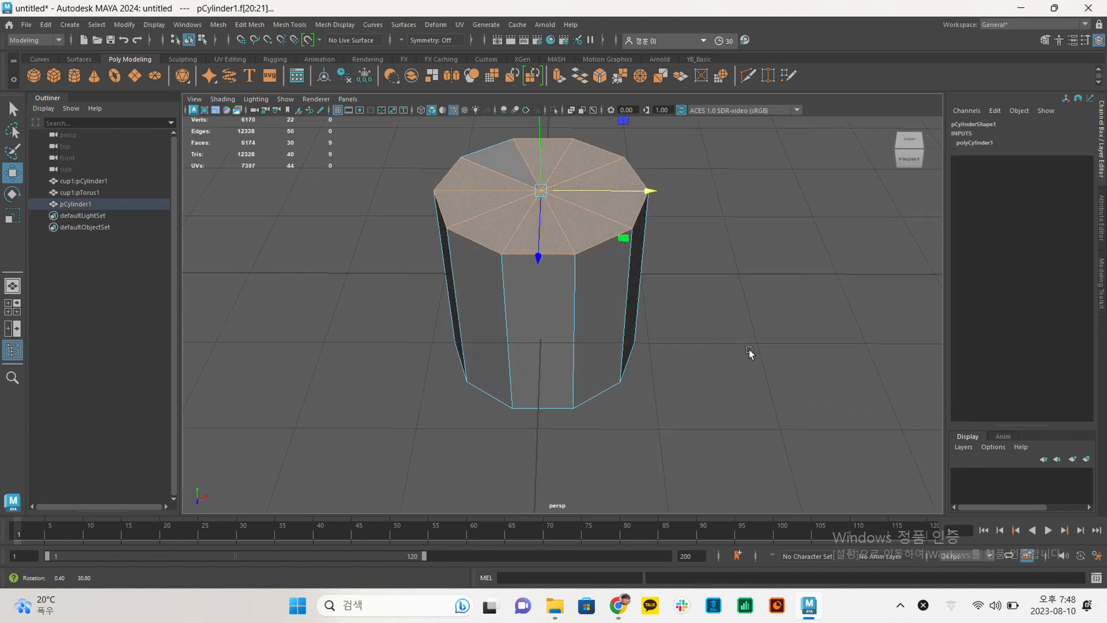
{"action": "left_click", "coordinate": [749, 350]}
{"action": "left_click_drag", "start_coordinate": [843, 328], "coordinate": [764, 340], "text": "alt"}
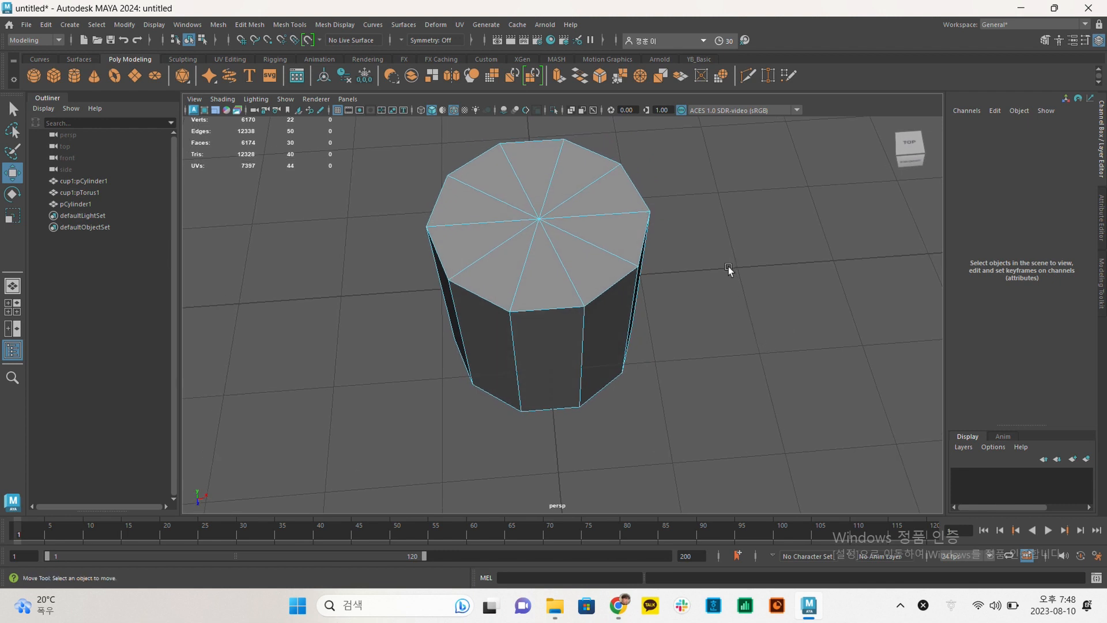
In the top view, box-select across the cylinder's centre to pick both cap faces, then delete them to open both ends.
{"action": "key", "text": "space"}
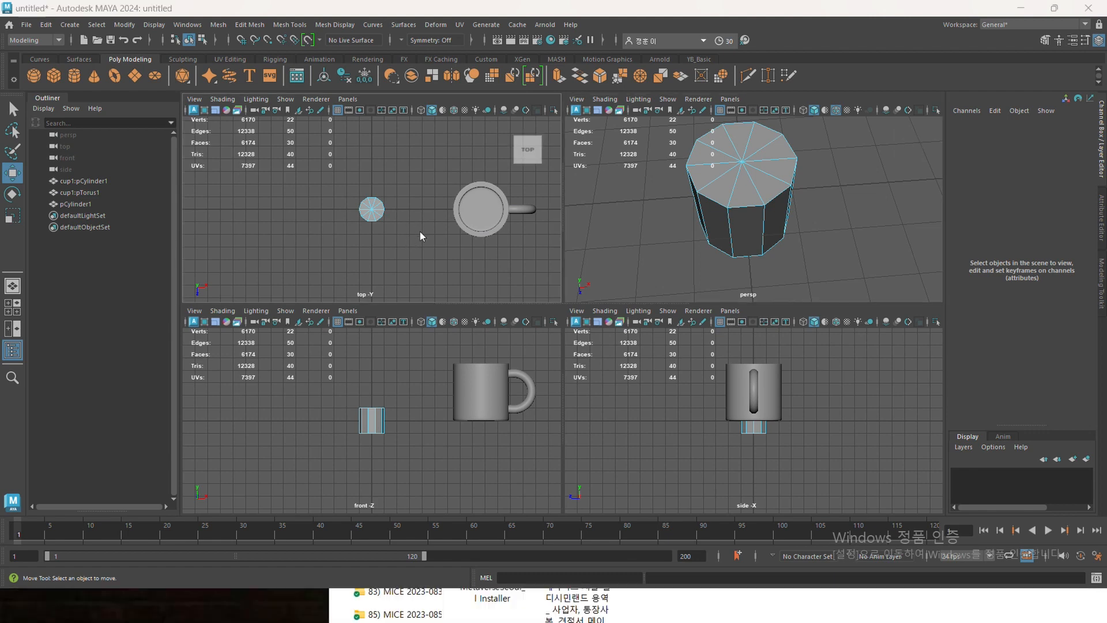
{"action": "key", "text": "space"}
{"action": "scroll", "coordinate": [677, 388], "scroll_direction": "up", "scroll_amount": 10}
{"action": "left_click_drag", "start_coordinate": [515, 275], "coordinate": [604, 352]}
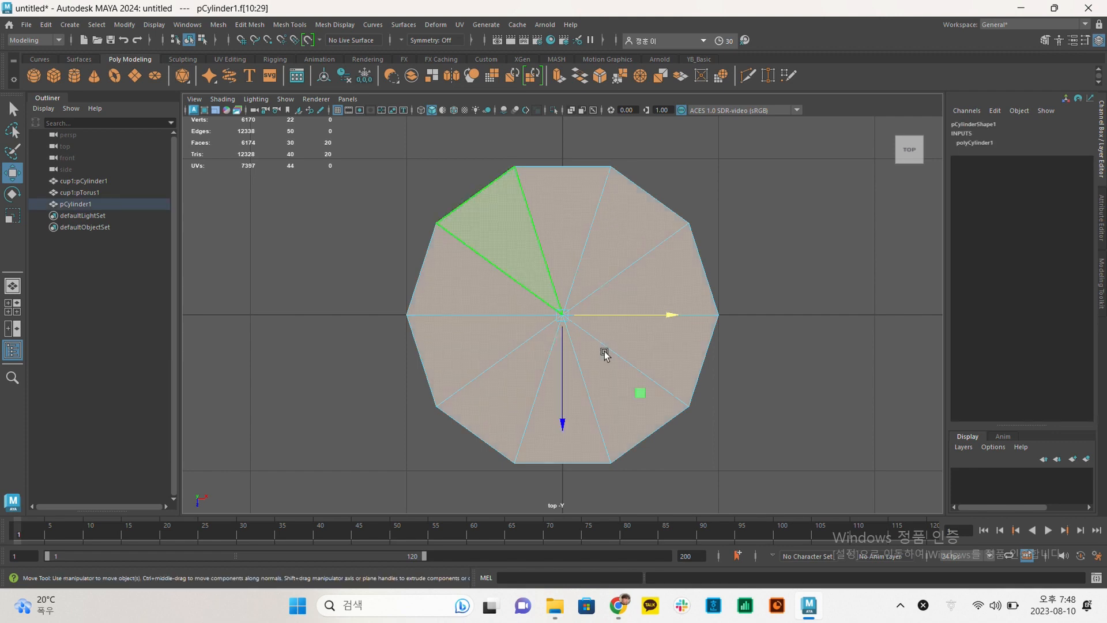
{"action": "key", "text": "space"}
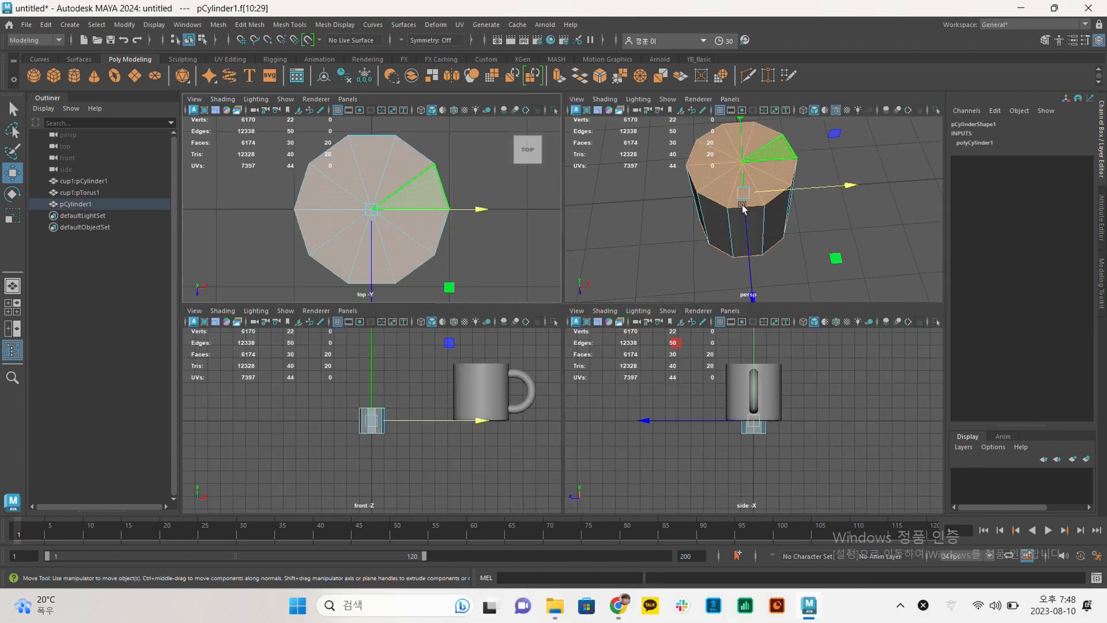
{"action": "key", "text": "space"}
{"action": "left_click_drag", "start_coordinate": [694, 299], "coordinate": [669, 293], "text": "alt"}
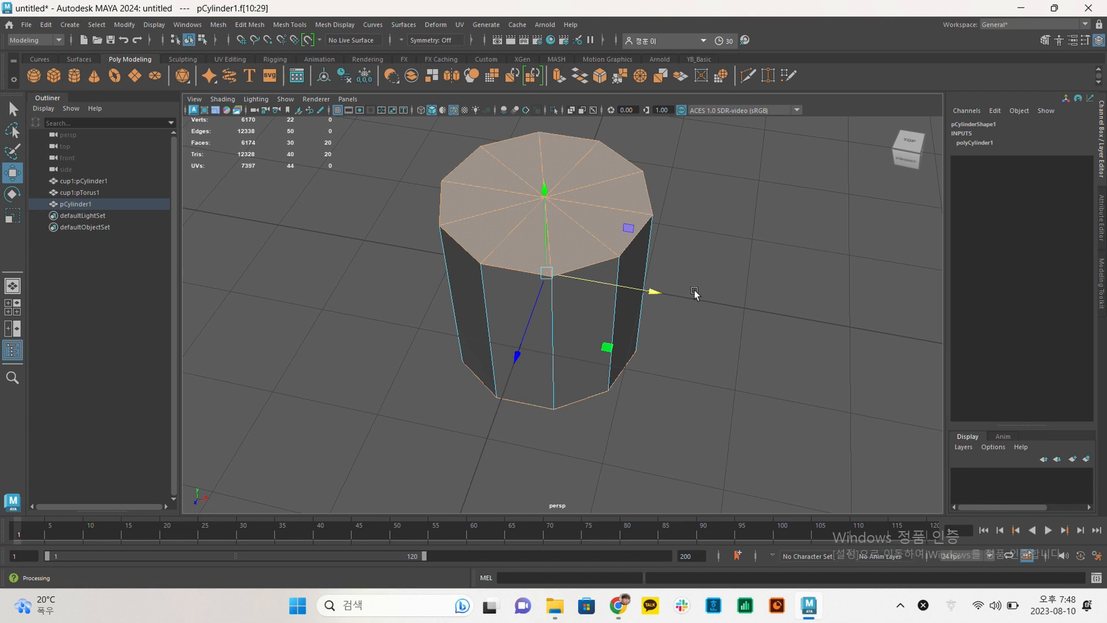
{"action": "left_click_drag", "start_coordinate": [721, 282], "coordinate": [732, 269], "text": "alt"}
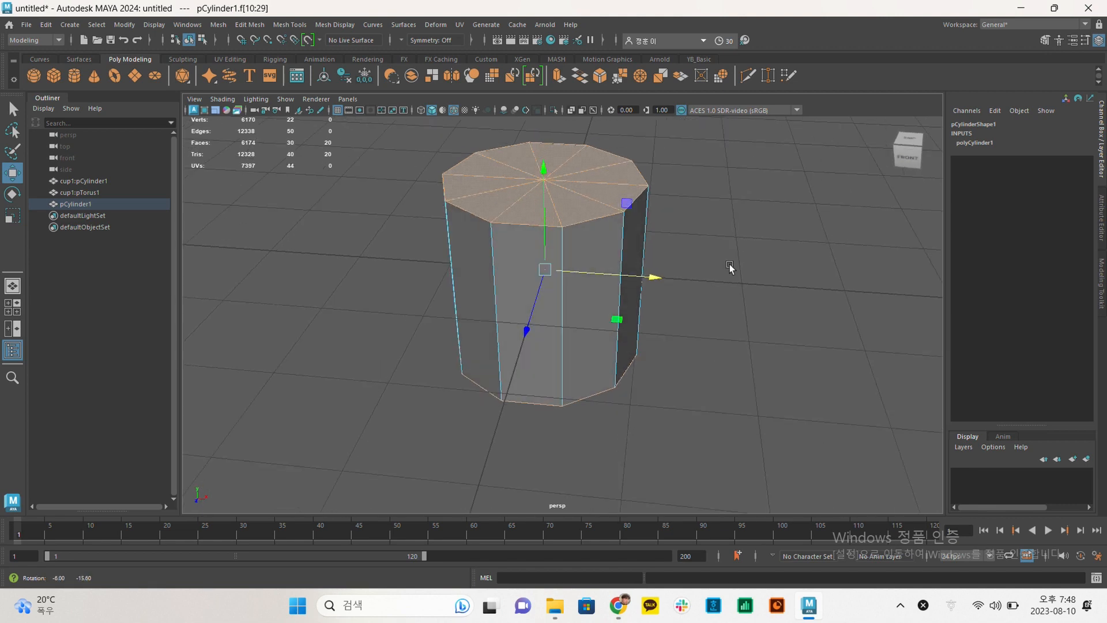
{"action": "middle_click_drag", "start_coordinate": [722, 267], "coordinate": [707, 270], "text": "alt"}
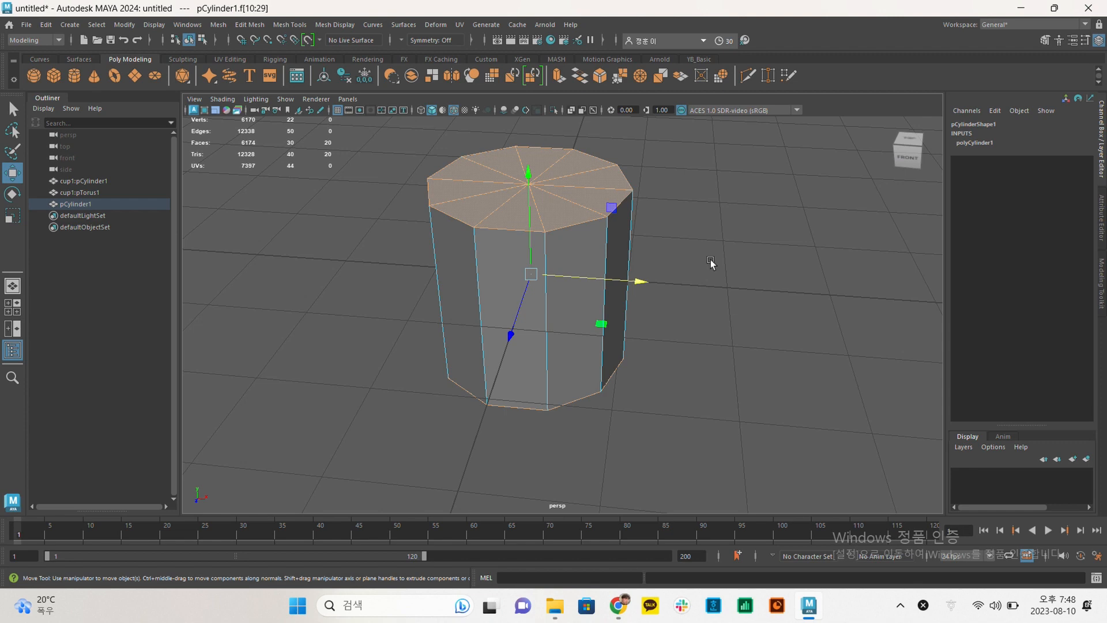
{"action": "mouse_move", "coordinate": [711, 263]}
{"action": "left_mouse_down", "text": "alt"}
{"action": "mouse_move", "coordinate": [677, 265]}
{"action": "mouse_move", "coordinate": [695, 255]}
{"action": "left_mouse_up", "text": "alt"}
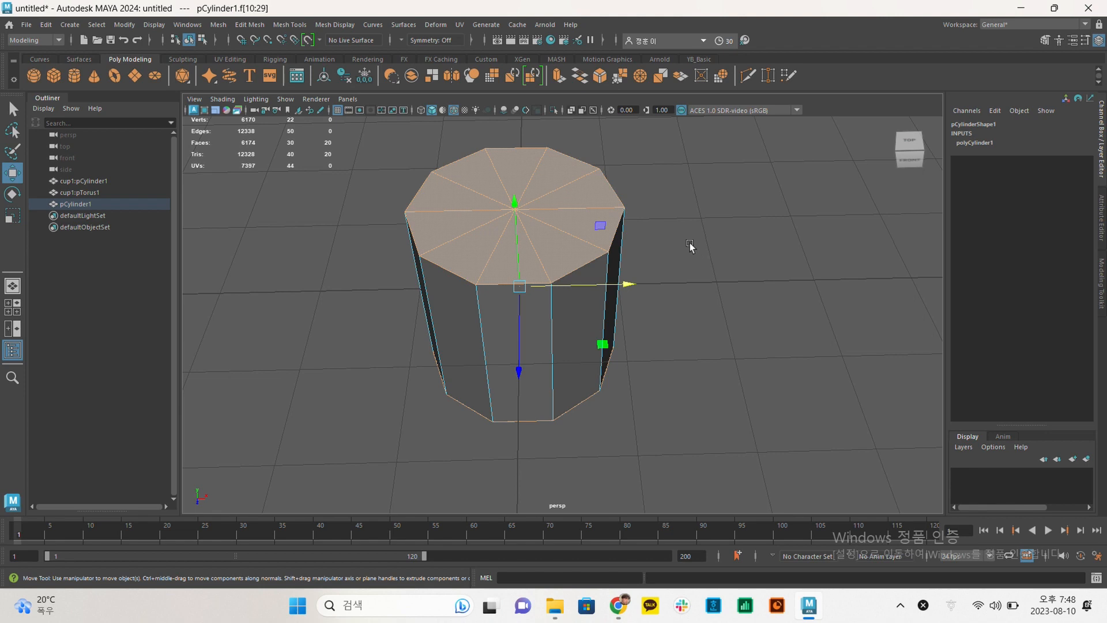
{"action": "key", "text": "Delete"}
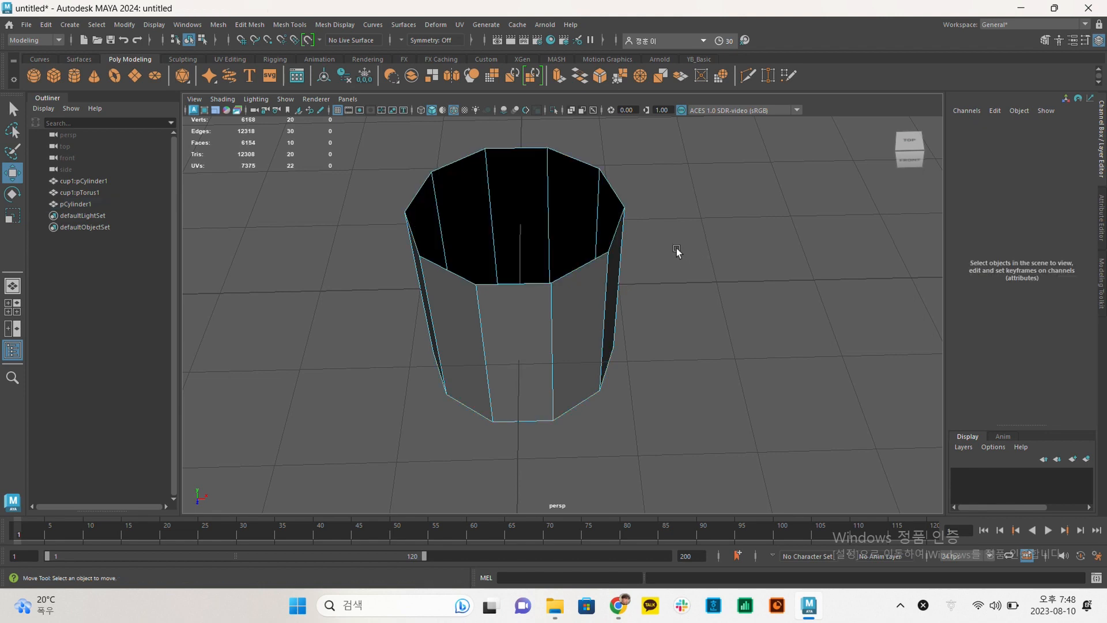
{"action": "left_click_drag", "start_coordinate": [687, 260], "coordinate": [684, 297], "text": "alt"}
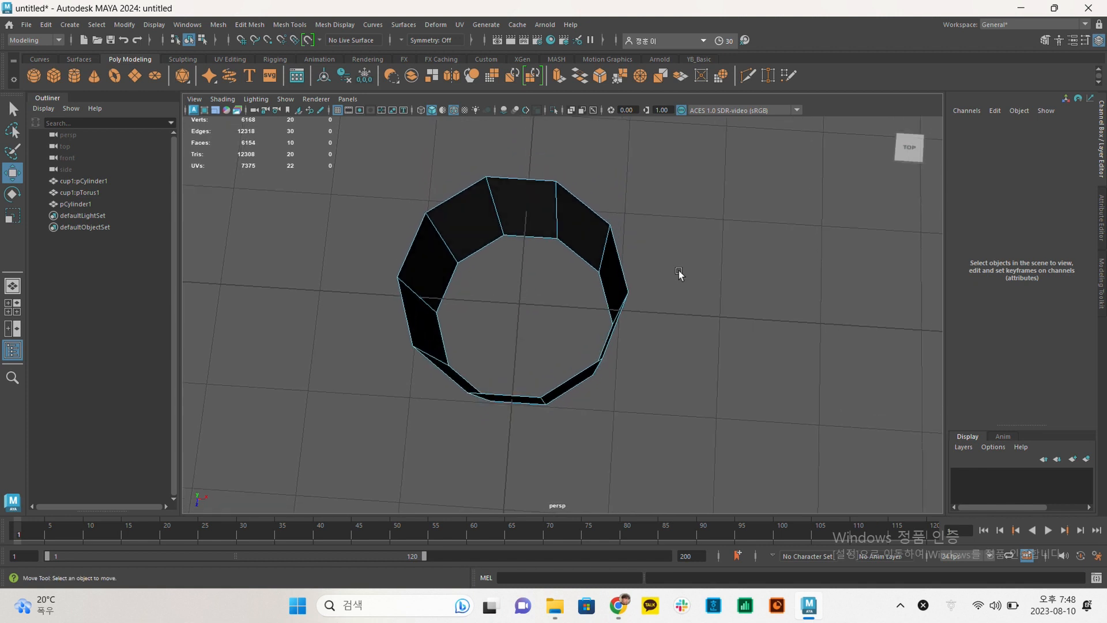
{"action": "left_click_drag", "start_coordinate": [677, 281], "coordinate": [686, 248], "text": "alt"}
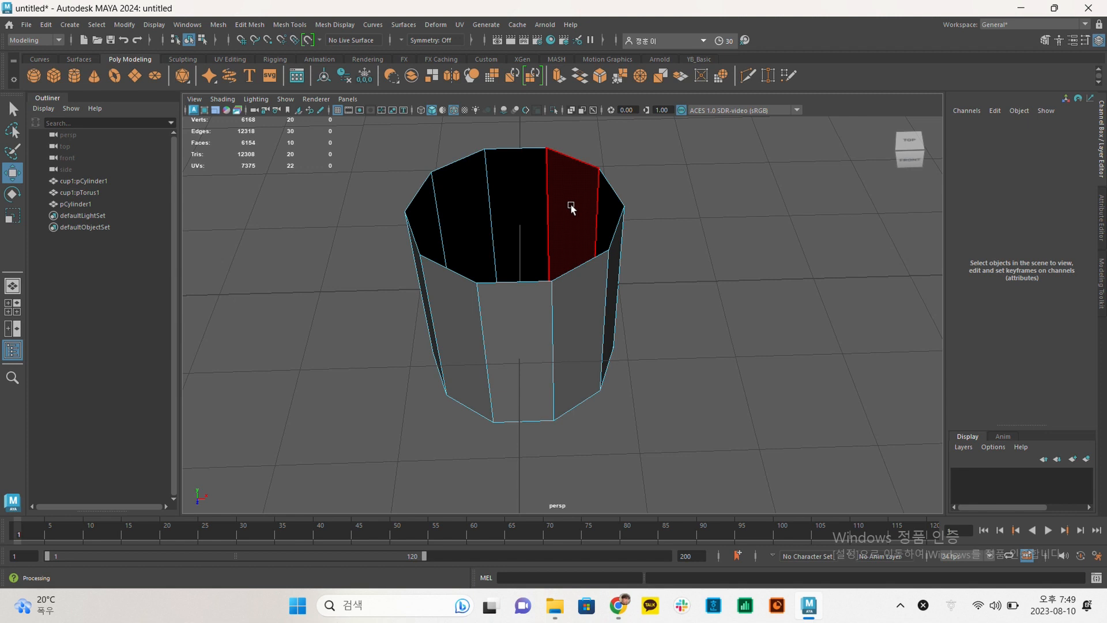
Switch the cylinder to edge selection and select a single edge on the back of its upper rim.
{"action": "key", "text": "F10"}
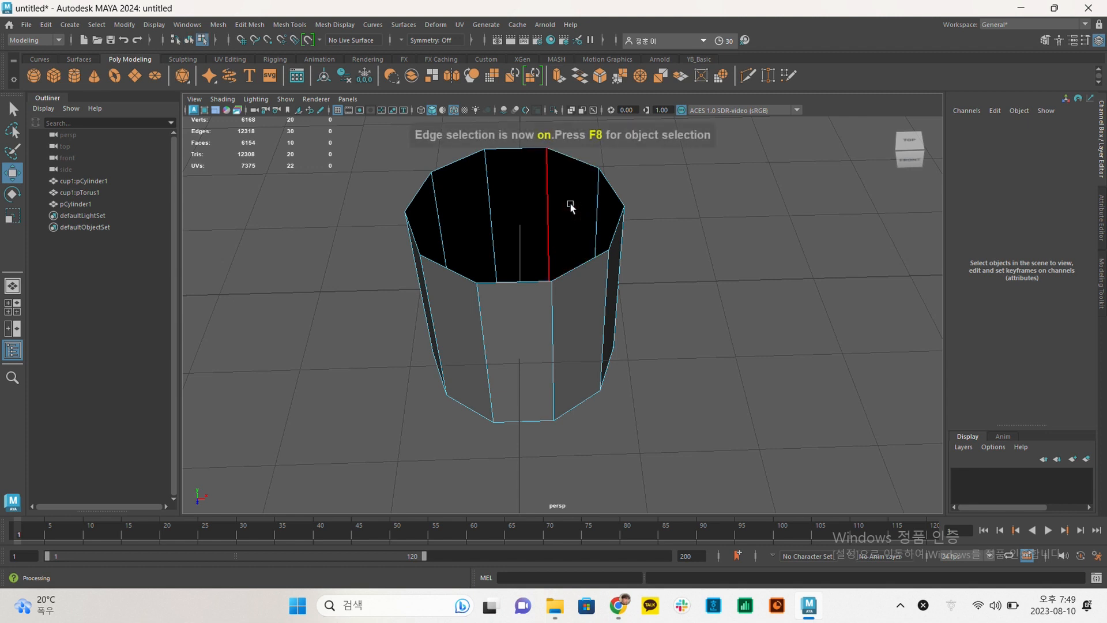
{"action": "right_click", "coordinate": [520, 167]}
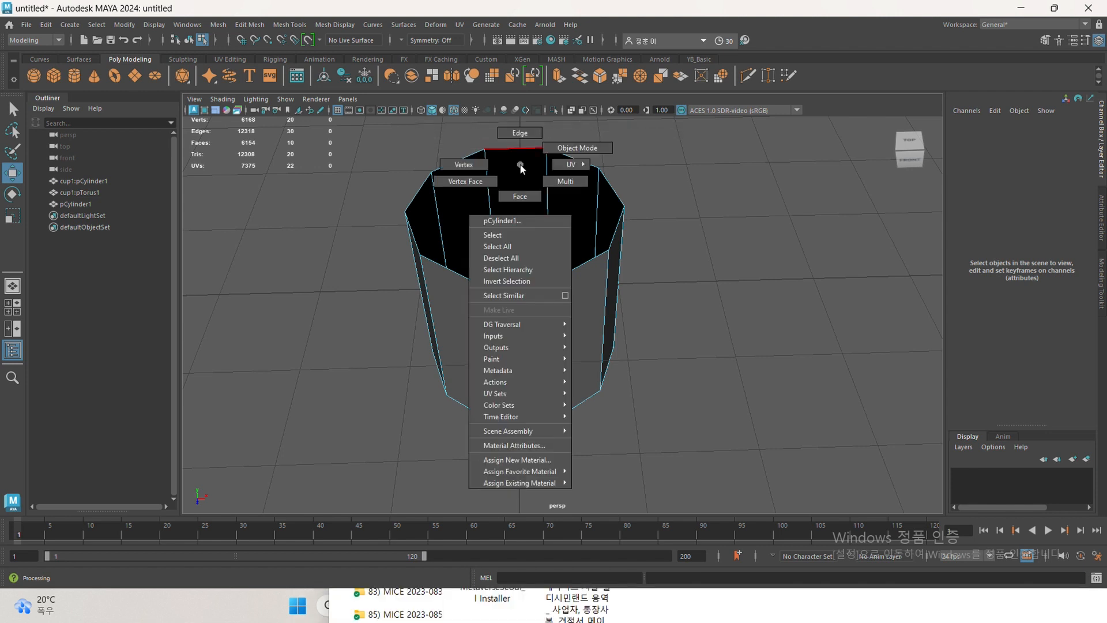
{"action": "left_click", "coordinate": [519, 133]}
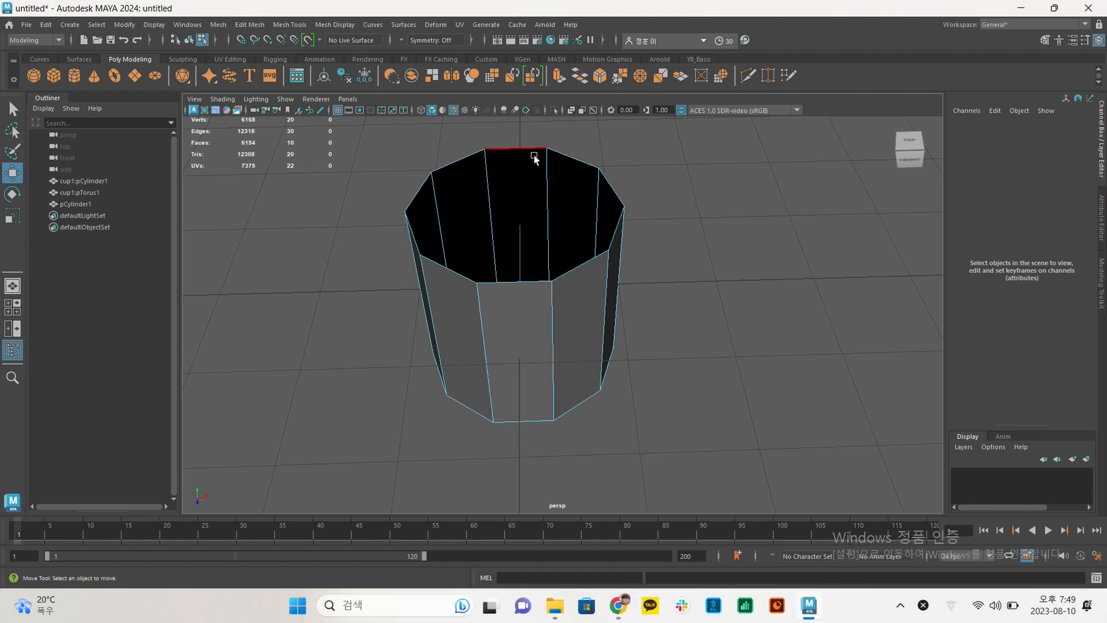
{"action": "left_click_drag", "start_coordinate": [667, 376], "coordinate": [628, 334], "text": "alt"}
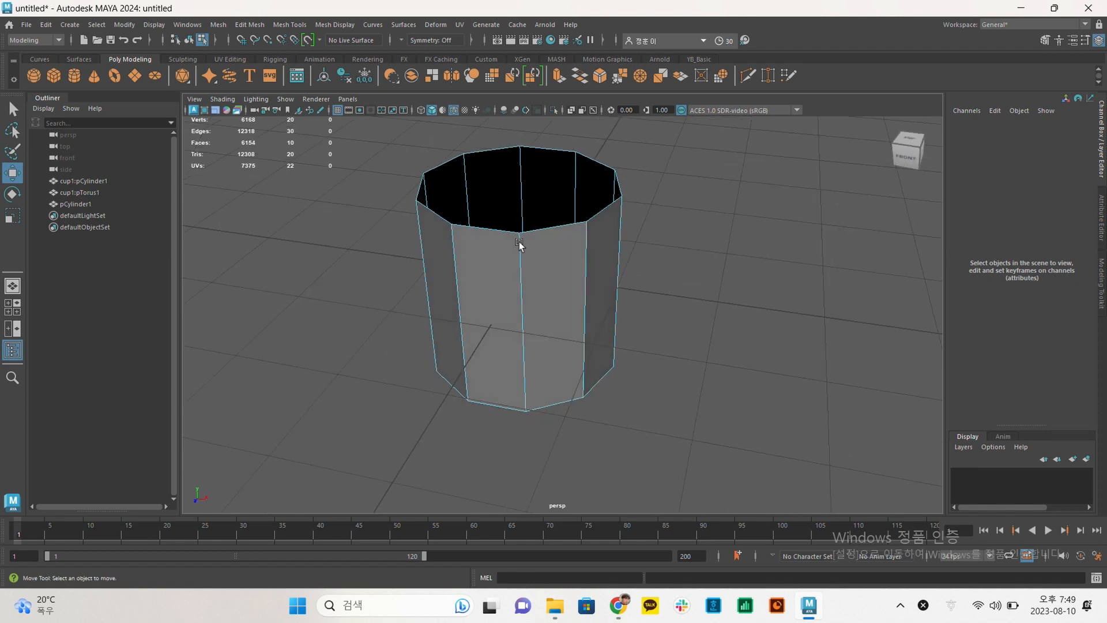
{"action": "left_click_drag", "start_coordinate": [487, 345], "coordinate": [526, 320], "text": "alt"}
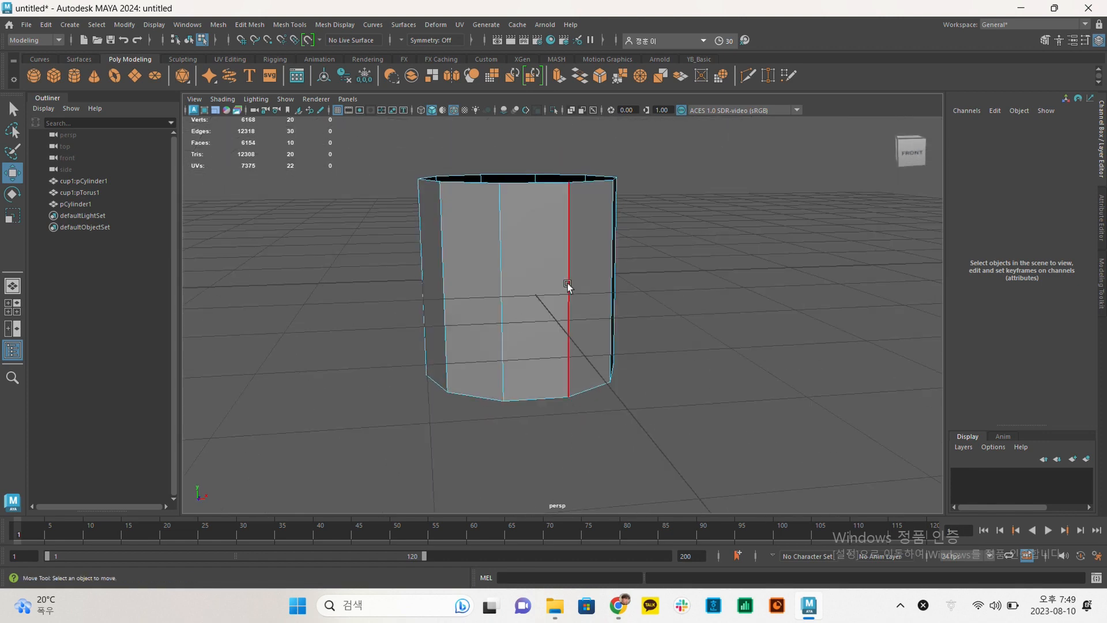
{"action": "left_click_drag", "start_coordinate": [568, 286], "coordinate": [663, 302], "text": "alt"}
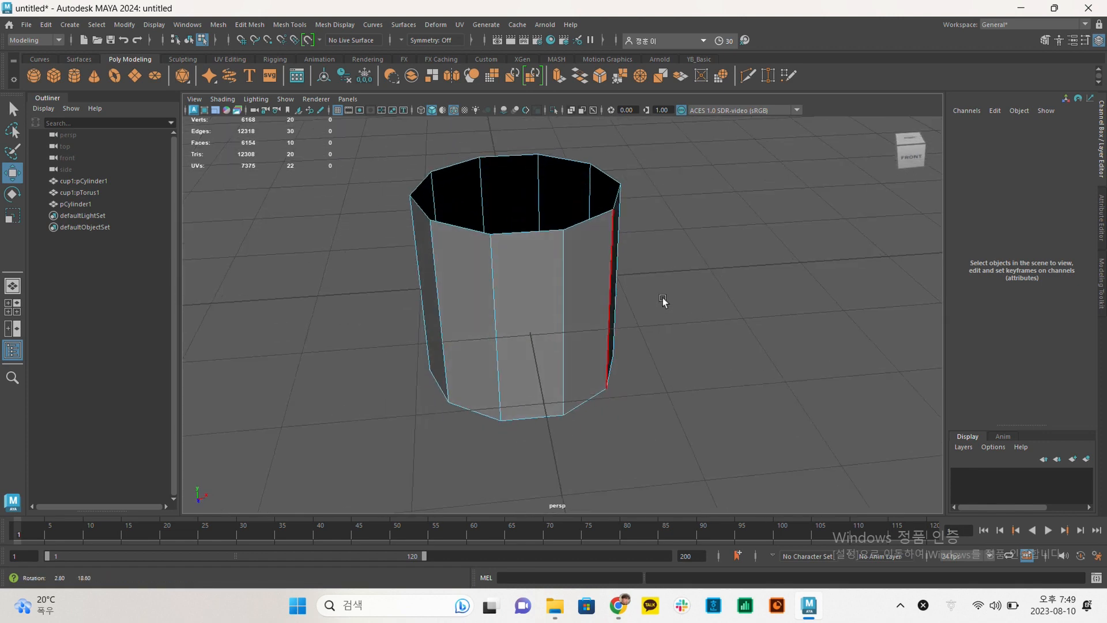
{"action": "left_click", "coordinate": [512, 152]}
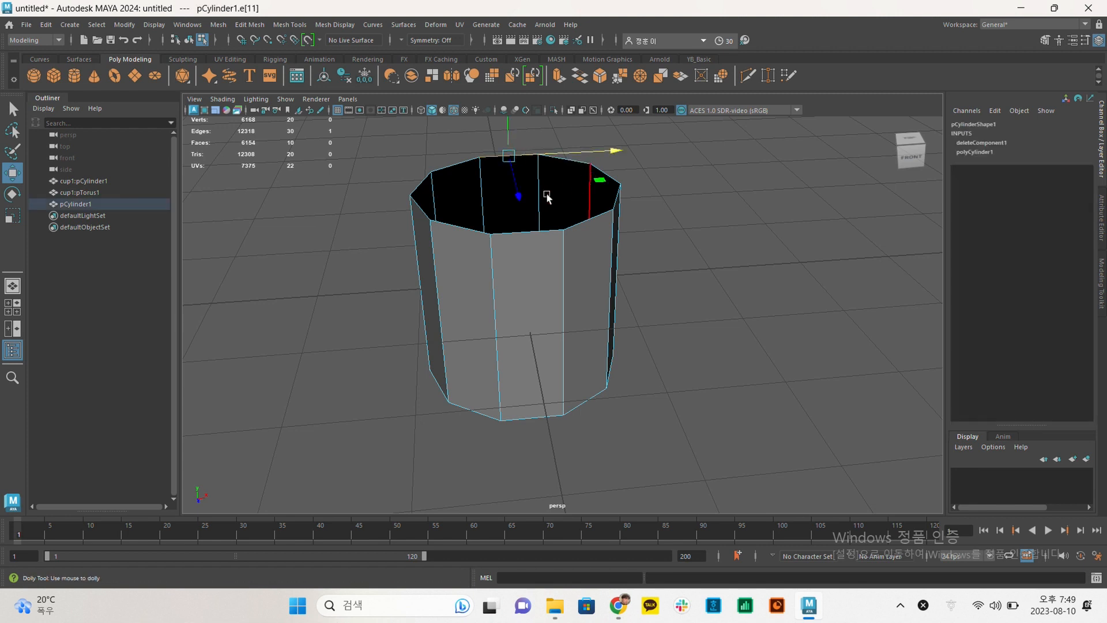
Select the cylinder's entire upper rim as an edge loop, then clear the selection.
{"action": "scroll", "coordinate": [495, 237], "scroll_direction": "up", "scroll_amount": 5}
{"action": "middle_click_drag", "start_coordinate": [491, 240], "coordinate": [515, 377], "text": "alt"}
{"action": "scroll", "coordinate": [542, 313], "scroll_direction": "up", "scroll_amount": 5}
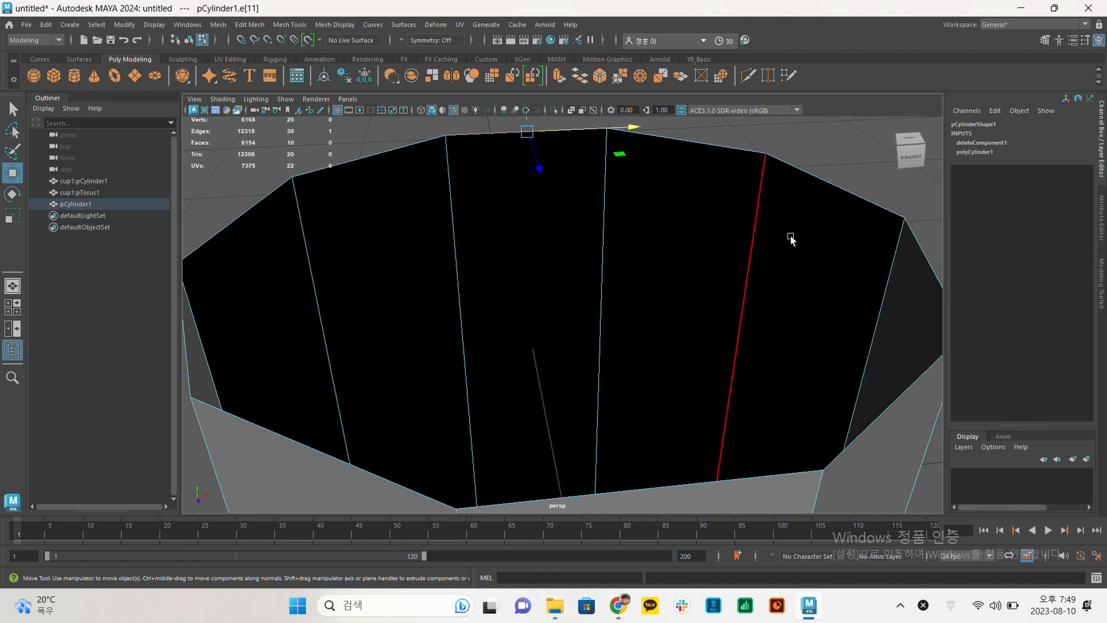
{"action": "scroll", "coordinate": [737, 229], "scroll_direction": "down", "scroll_amount": 3}
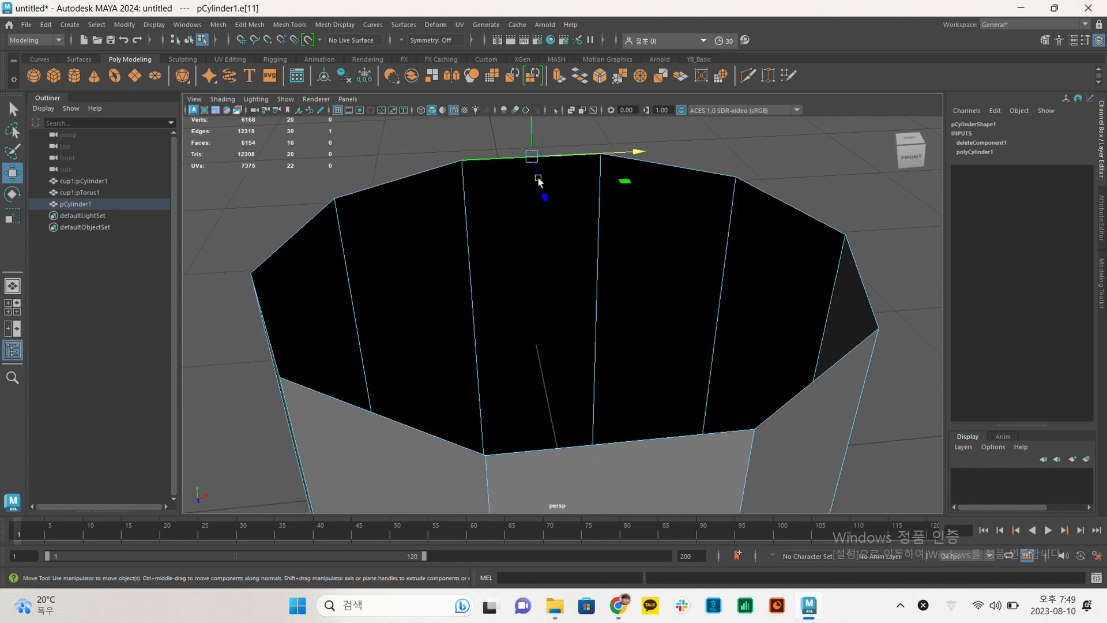
{"action": "scroll", "coordinate": [659, 218], "scroll_direction": "down", "scroll_amount": 3}
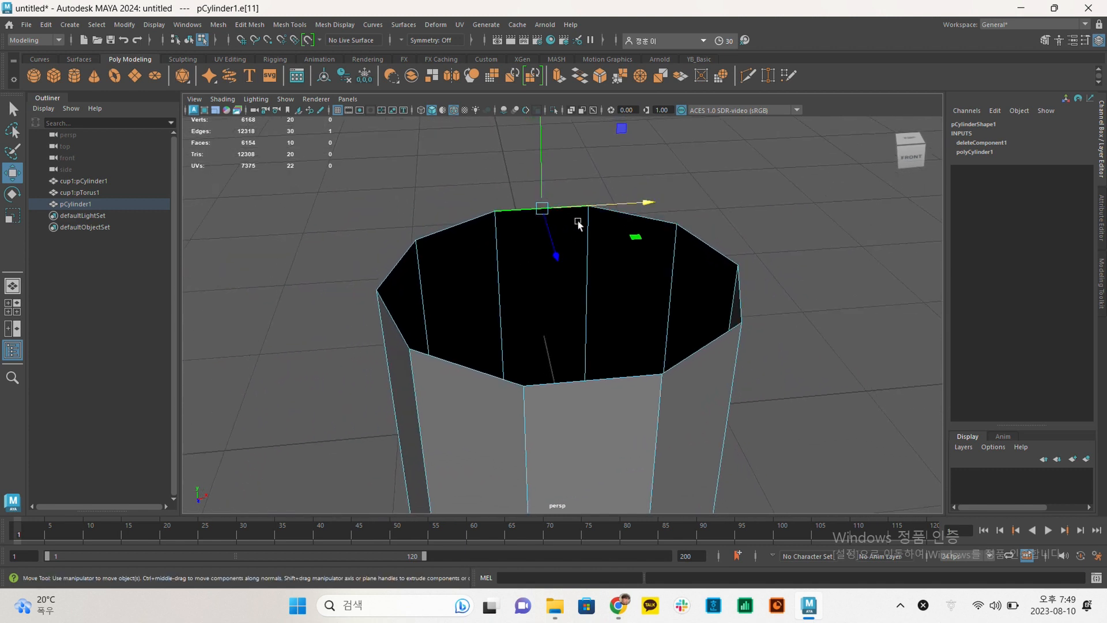
{"action": "middle_click_drag", "start_coordinate": [589, 269], "coordinate": [568, 238], "text": "alt"}
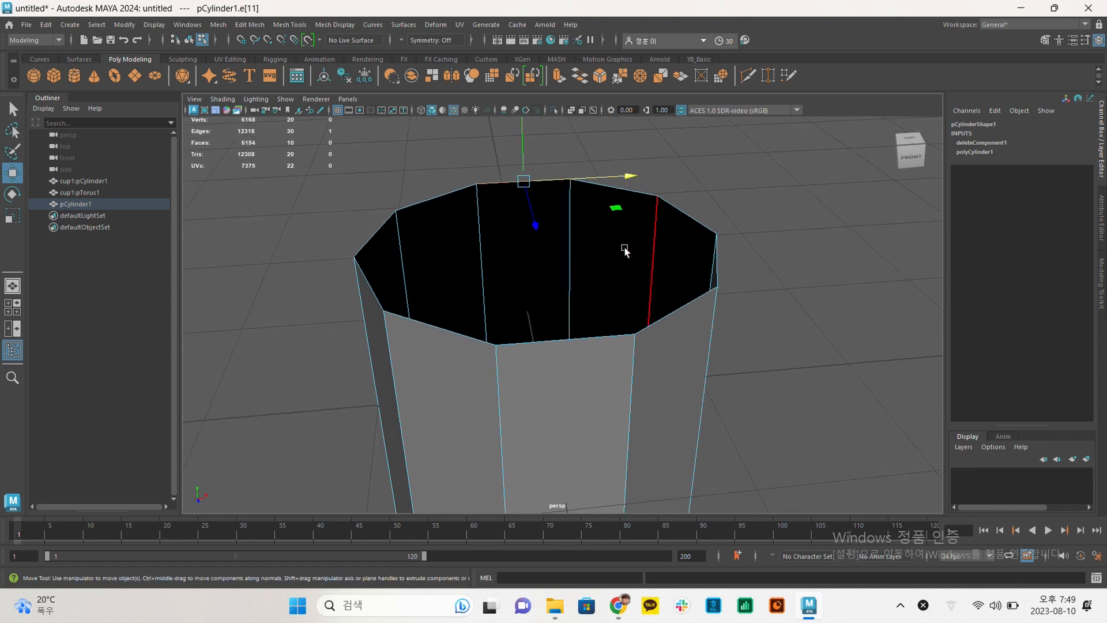
{"action": "right_click_drag", "start_coordinate": [647, 250], "coordinate": [659, 225], "text": "alt"}
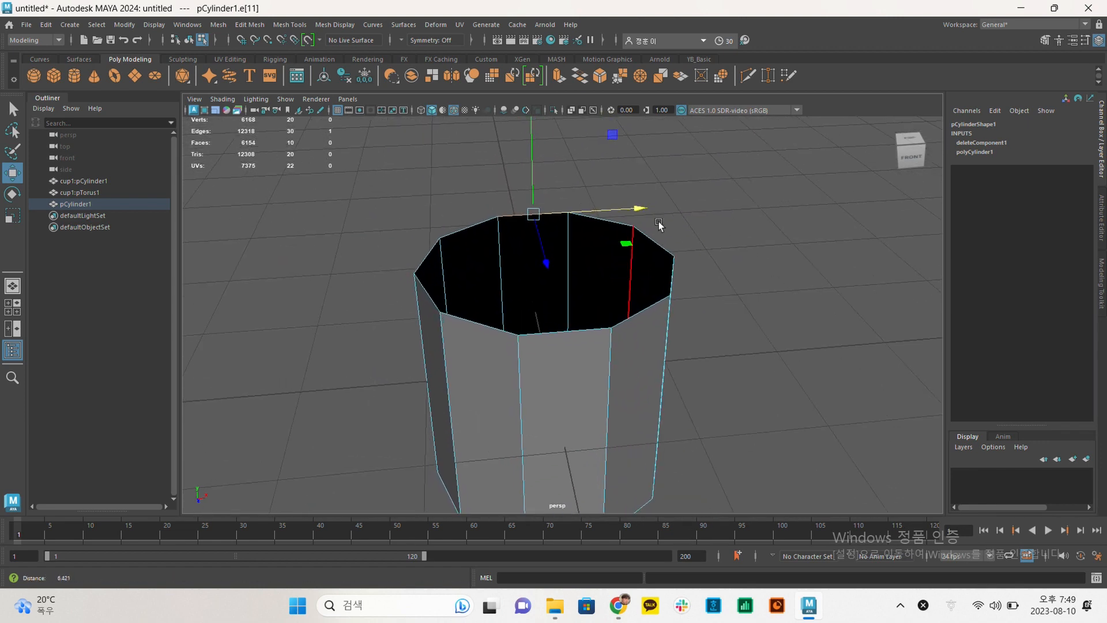
{"action": "double_click", "coordinate": [510, 218]}
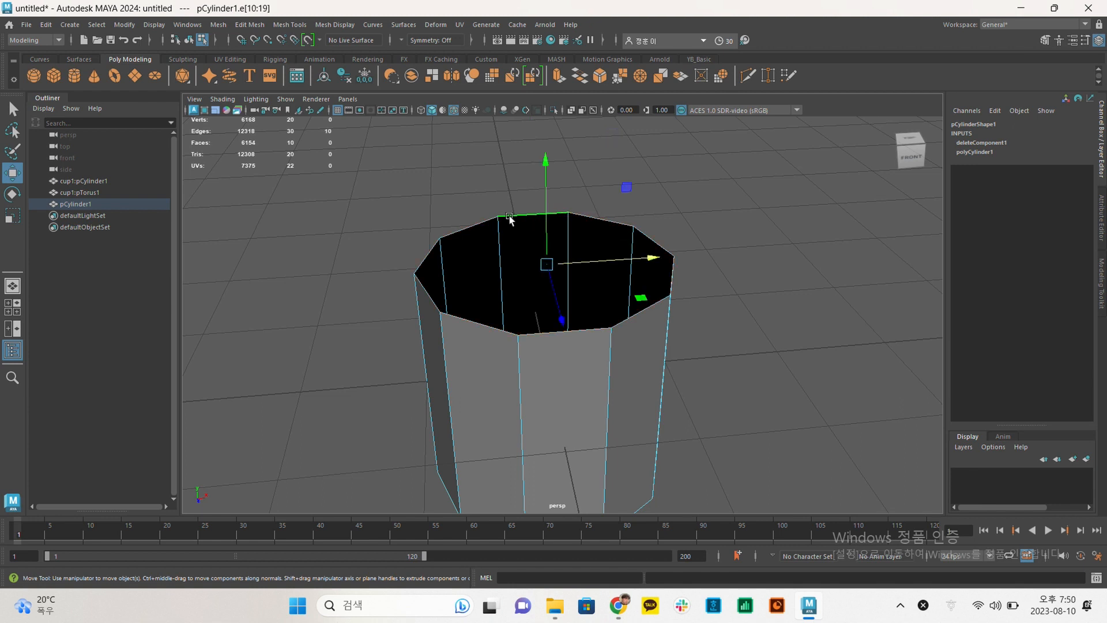
{"action": "left_click", "coordinate": [600, 183]}
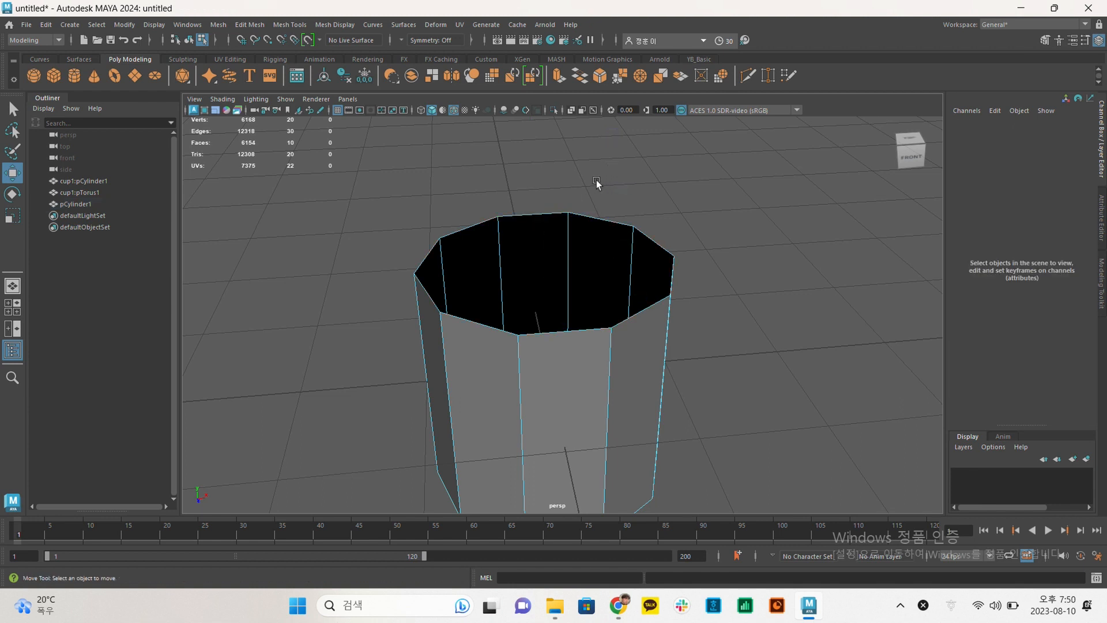
Alternate between selecting one upper rim edge and its full edge loop, finishing with the whole rim loop selected.
{"action": "left_click", "coordinate": [533, 214]}
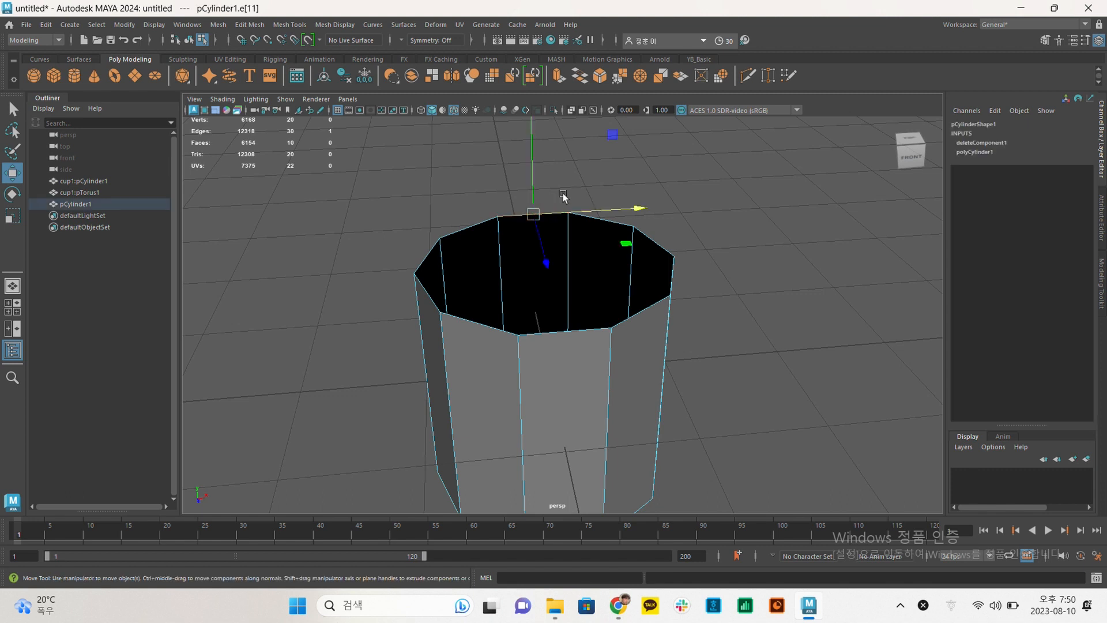
{"action": "left_click", "coordinate": [573, 185]}
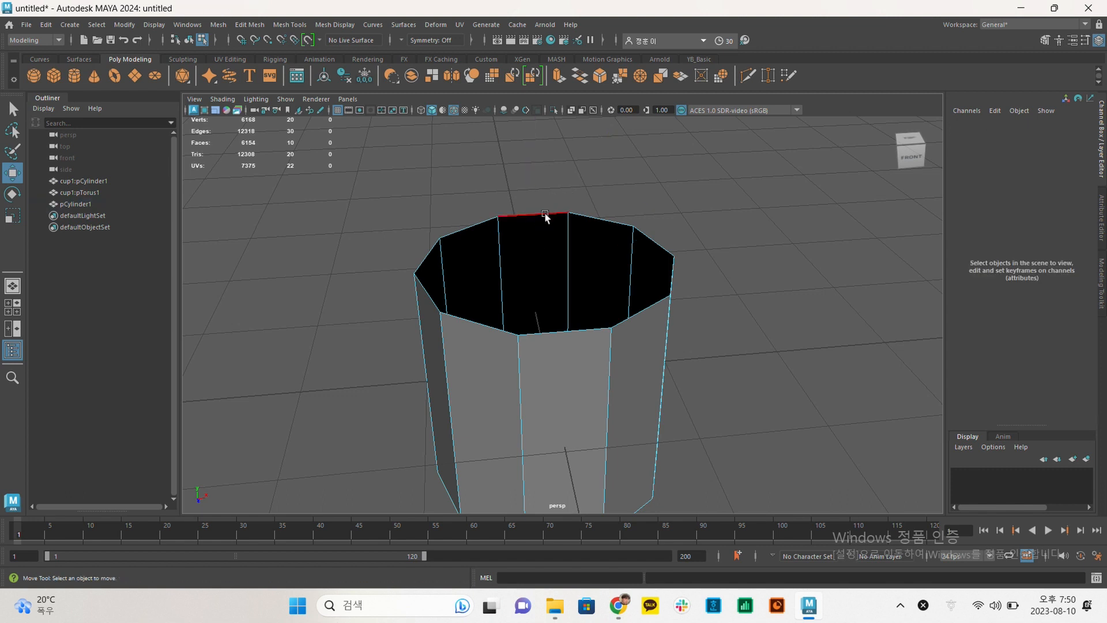
{"action": "double_click", "coordinate": [545, 215]}
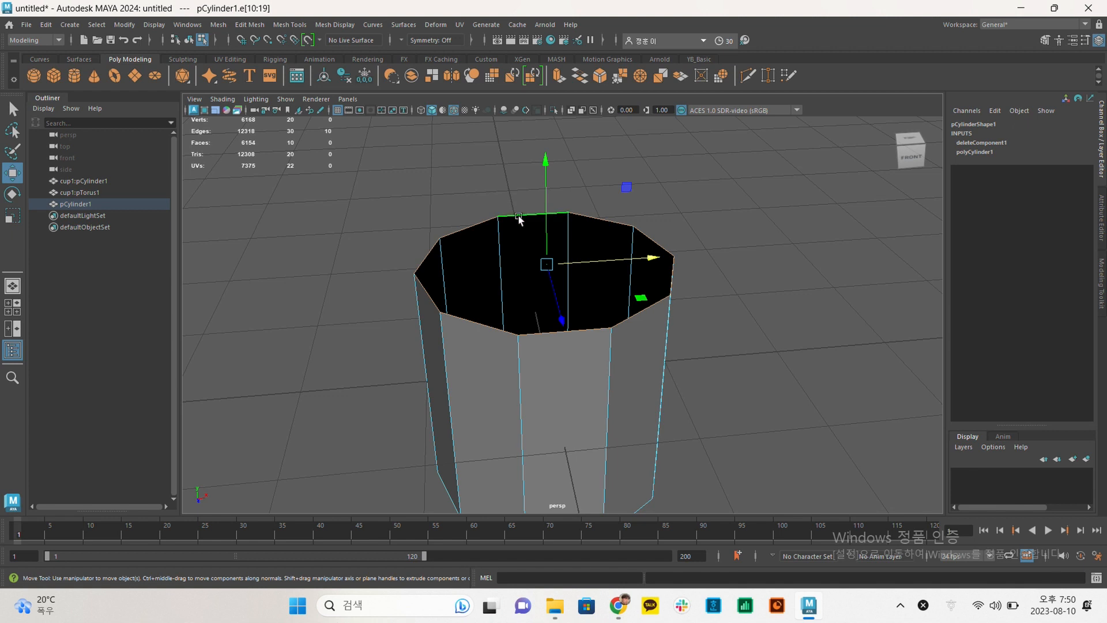
{"action": "left_click", "coordinate": [517, 214]}
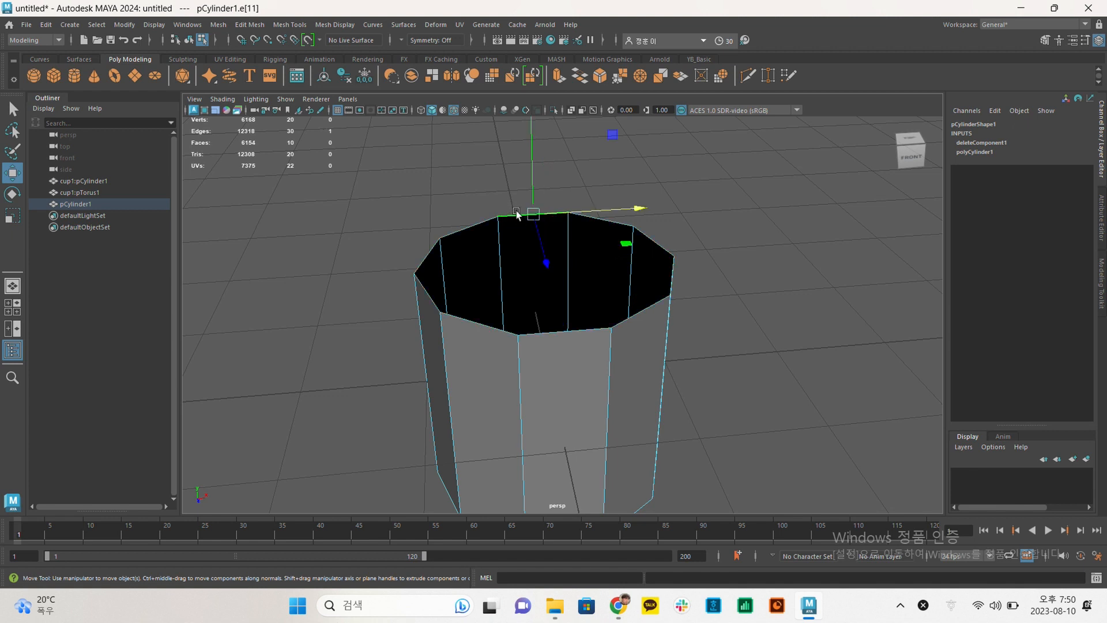
{"action": "left_click", "coordinate": [494, 197]}
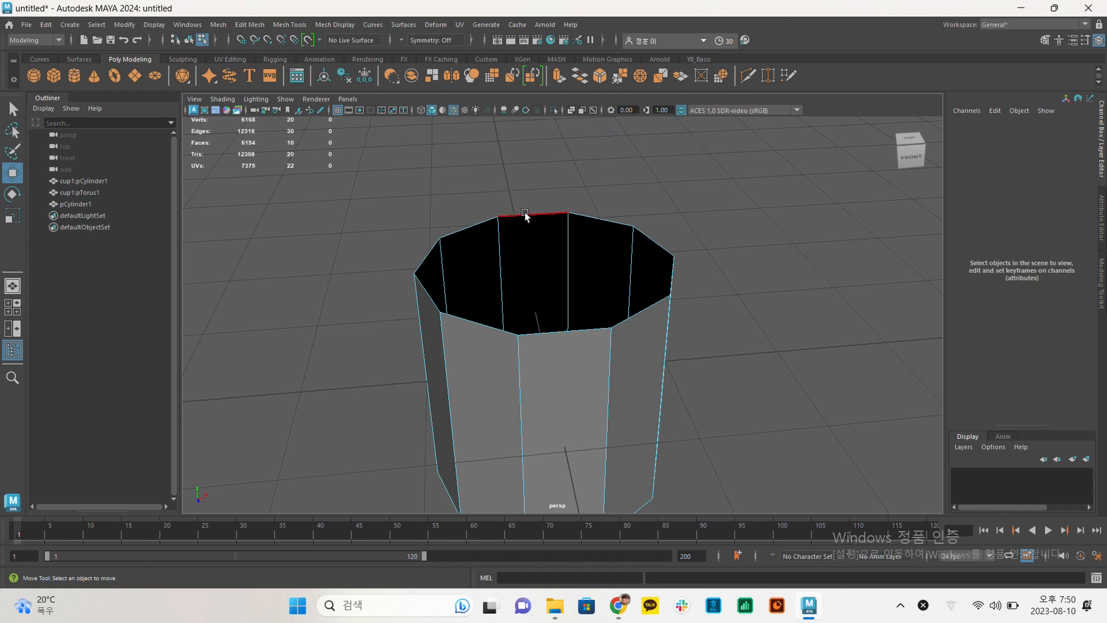
{"action": "left_click", "coordinate": [525, 217]}
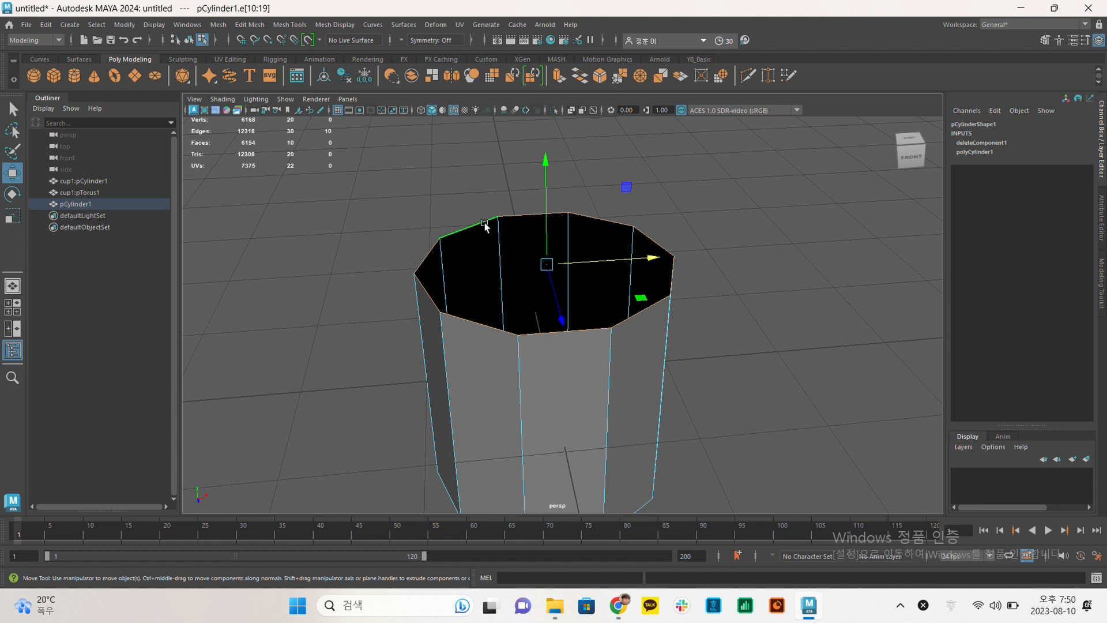
{"action": "middle_click_drag", "start_coordinate": [458, 306], "coordinate": [448, 251], "text": "alt"}
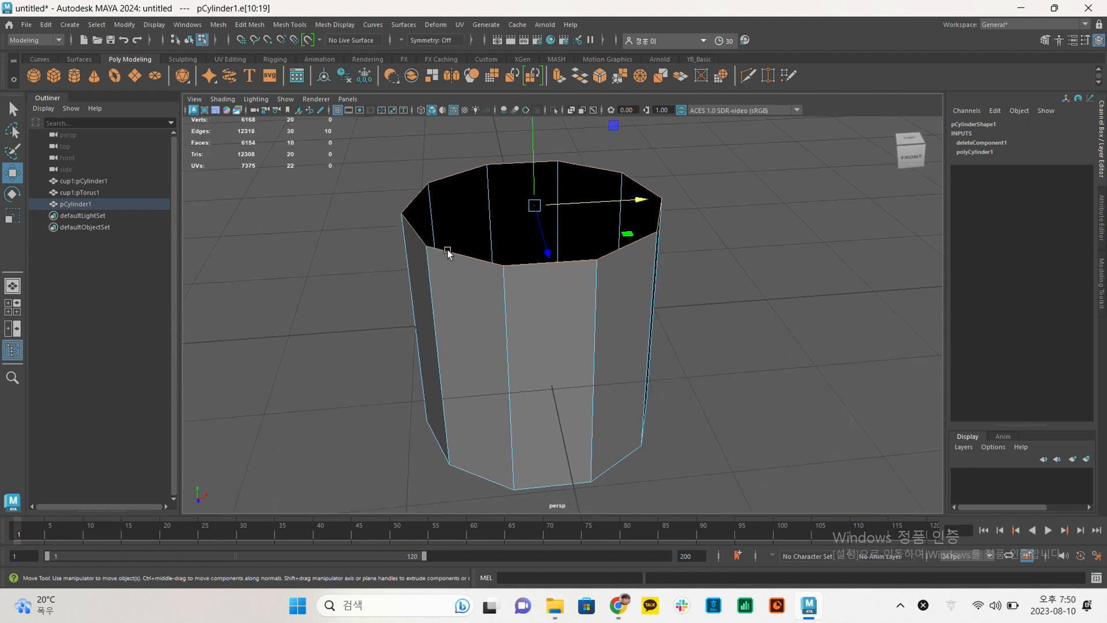
Alternate between selecting one vertical side edge and the full upper rim loop of the cylinder, then clear the selection.
{"action": "left_click_drag", "start_coordinate": [448, 250], "coordinate": [478, 256], "text": "alt"}
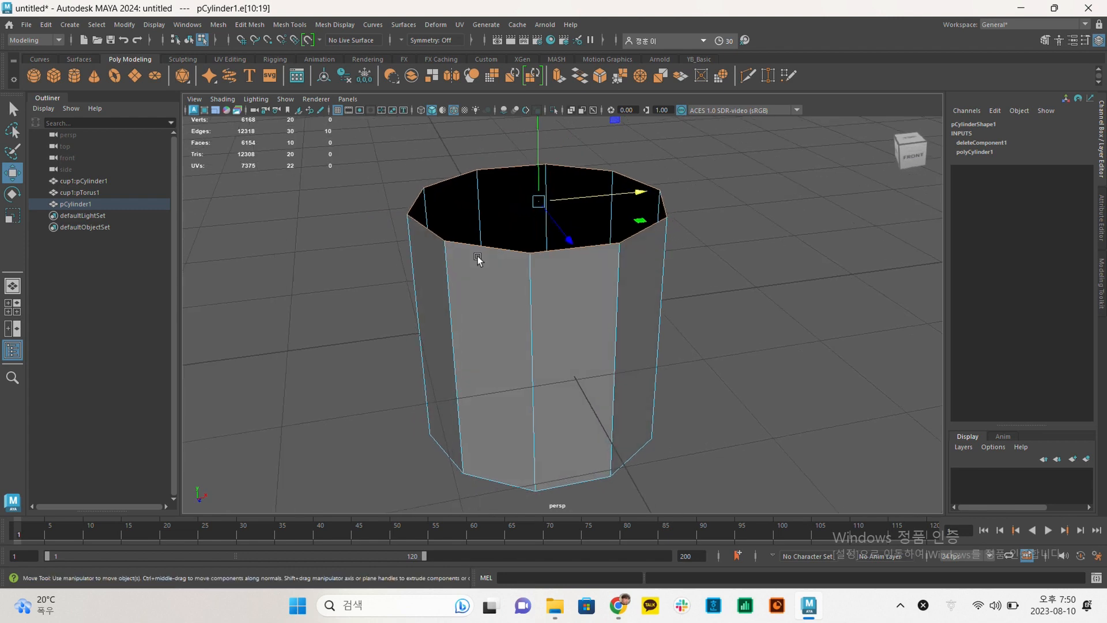
{"action": "left_click_drag", "start_coordinate": [741, 293], "coordinate": [699, 290], "text": "alt"}
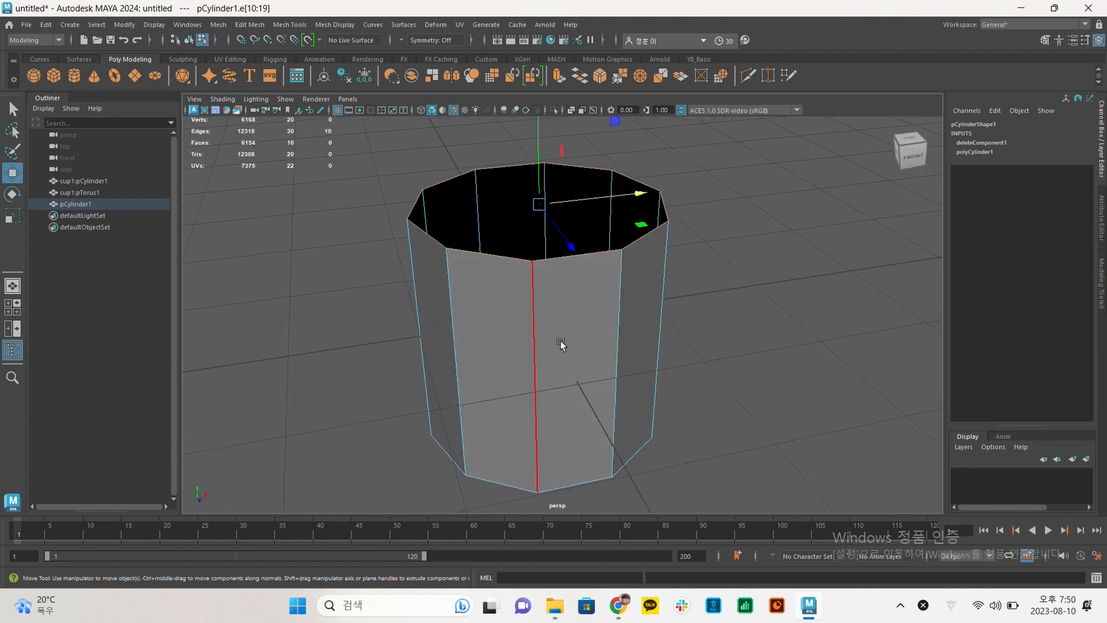
{"action": "left_click", "coordinate": [534, 308]}
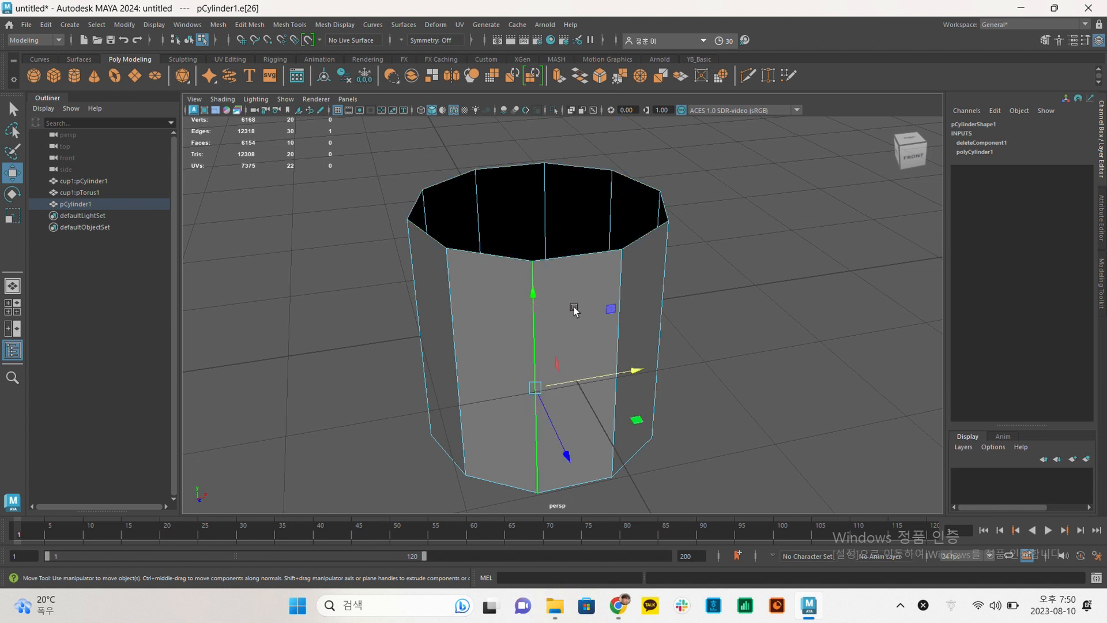
{"action": "double_click", "coordinate": [523, 167]}
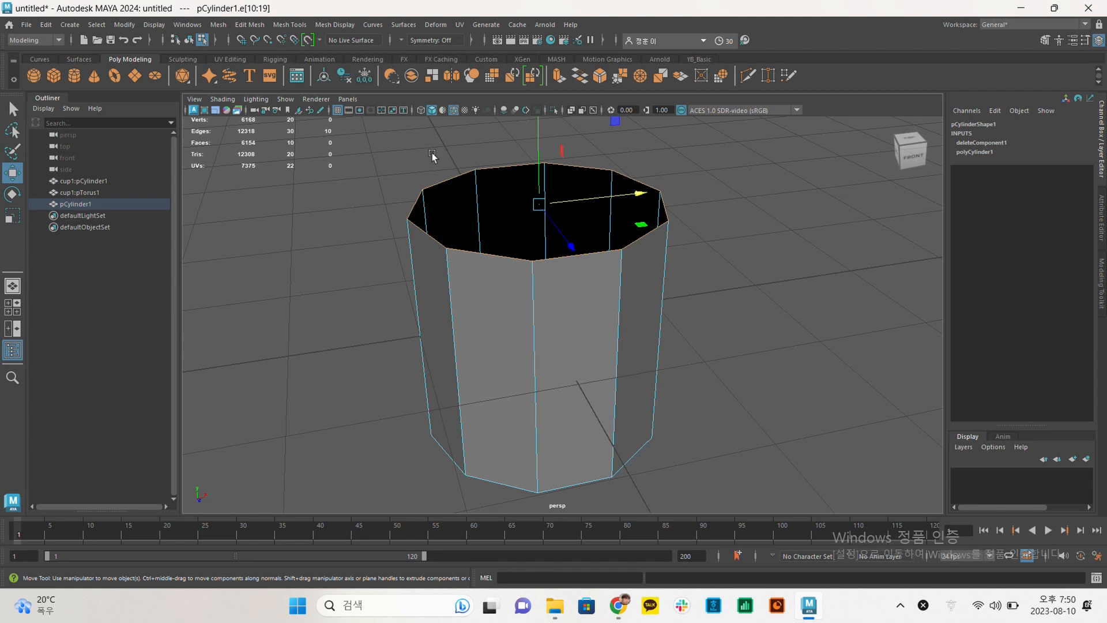
{"action": "left_click", "coordinate": [552, 341]}
{"action": "left_click_drag", "start_coordinate": [713, 324], "coordinate": [683, 300], "text": "alt"}
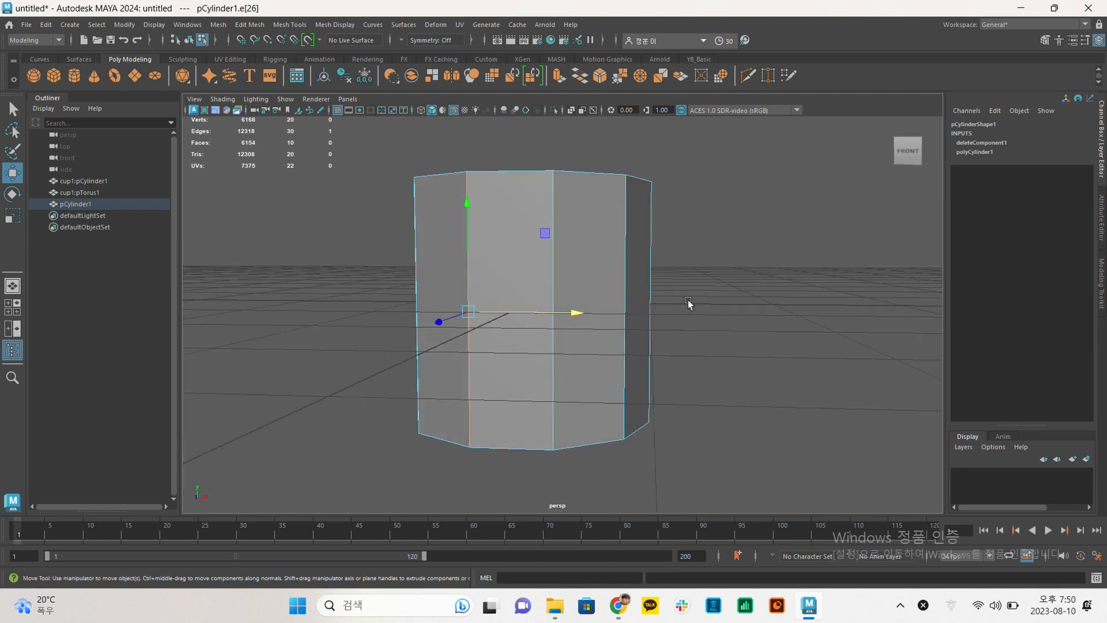
{"action": "left_click_drag", "start_coordinate": [684, 301], "coordinate": [383, 280]}
{"action": "left_click", "coordinate": [384, 280]}
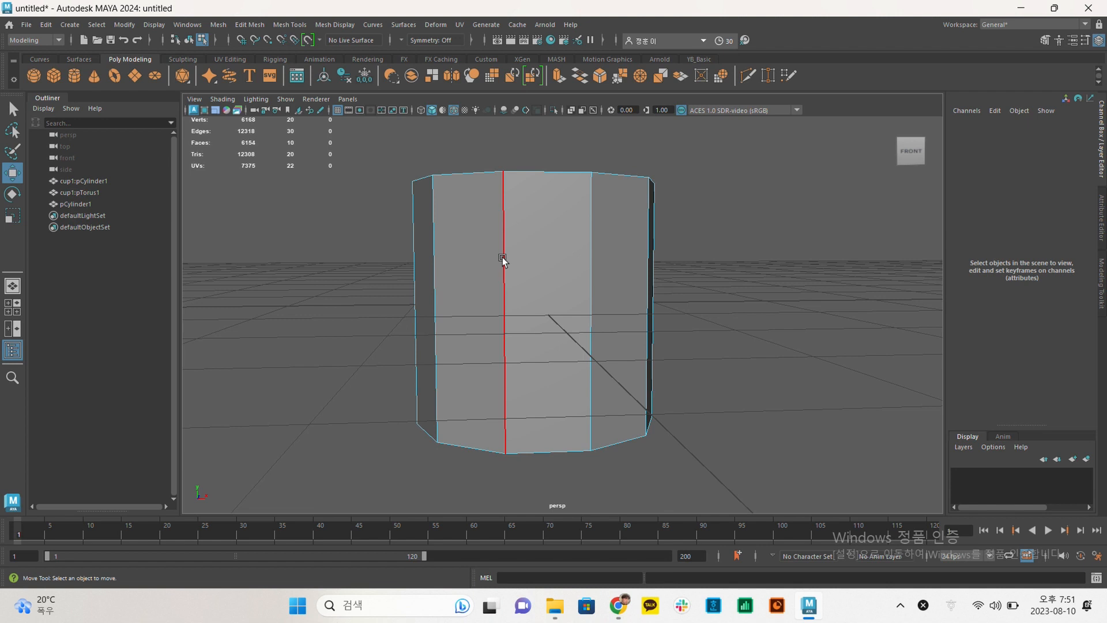
Select one vertical side edge on the cylinder, then extend the selection to the whole ring of vertical edges.
{"action": "left_click", "coordinate": [503, 257]}
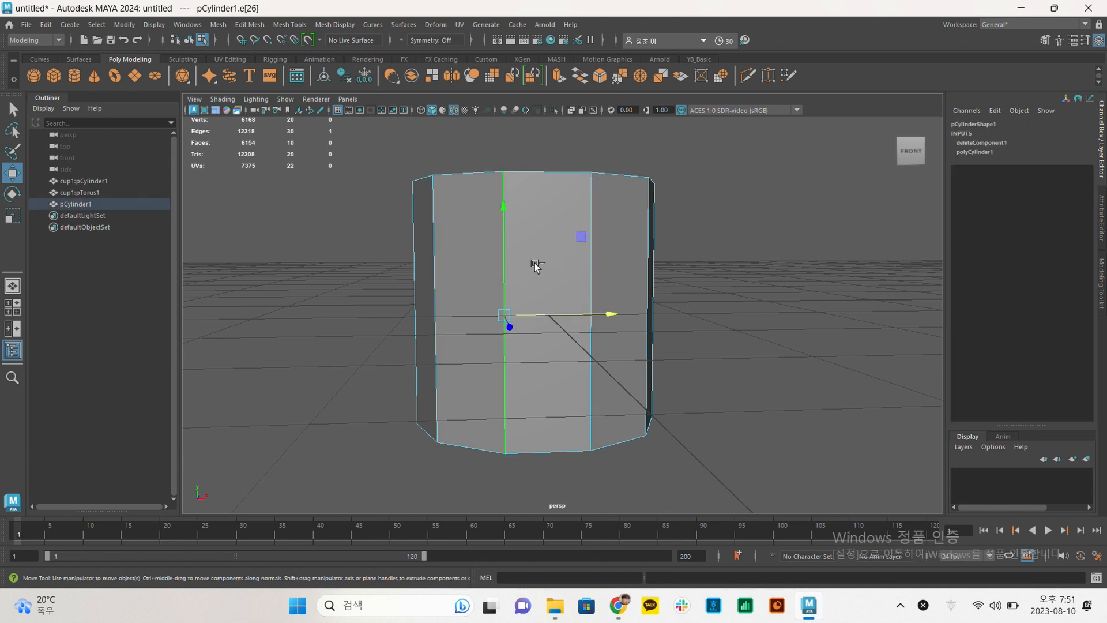
{"action": "double_click", "coordinate": [594, 265], "text": "shift"}
{"action": "left_click_drag", "start_coordinate": [683, 269], "coordinate": [711, 282], "text": "alt"}
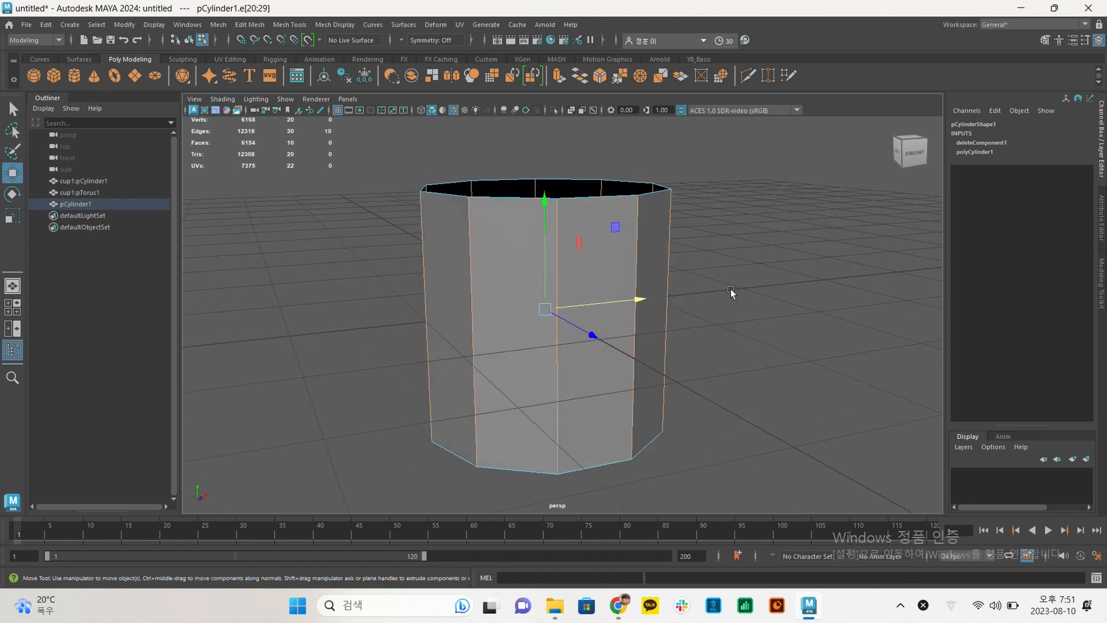
{"action": "left_click_drag", "start_coordinate": [700, 270], "coordinate": [737, 268], "text": "alt"}
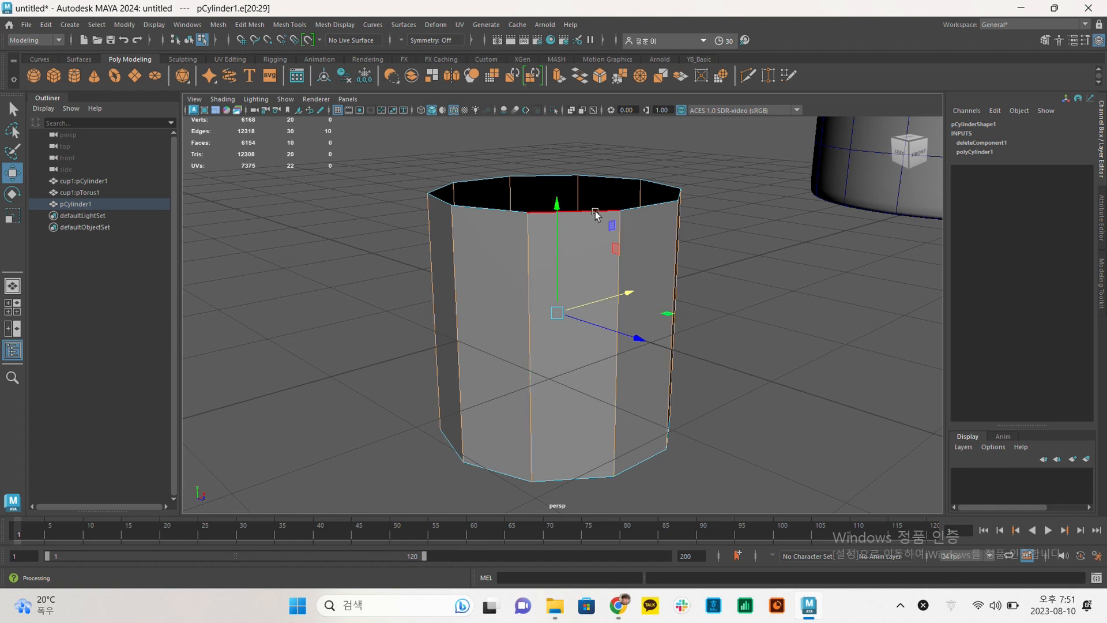
Replace the vertical edge selection with the cylinder's entire upper rim edge loop.
{"action": "left_click_drag", "start_coordinate": [686, 170], "coordinate": [694, 192], "text": "alt"}
{"action": "double_click", "coordinate": [530, 173]}
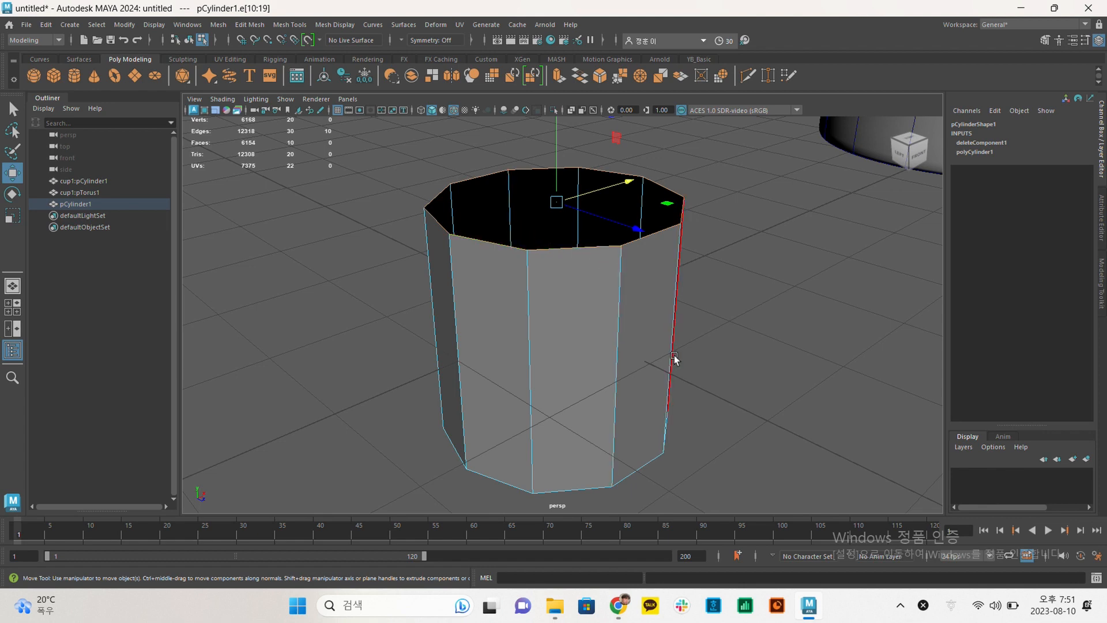
{"action": "left_click_drag", "start_coordinate": [677, 397], "coordinate": [660, 364], "text": "alt"}
{"action": "left_click_drag", "start_coordinate": [537, 207], "coordinate": [494, 219], "text": "alt"}
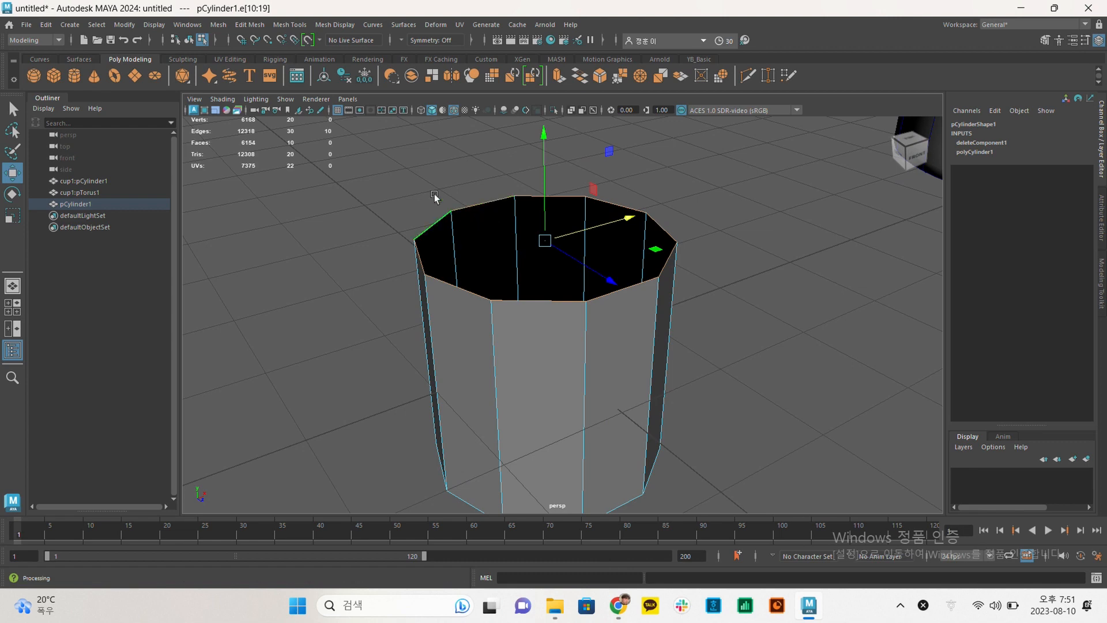
Show the YB_Basic shelf and detach the Edit Mesh commands as a floating window beside the cylinder.
{"action": "left_click", "coordinate": [700, 59]}
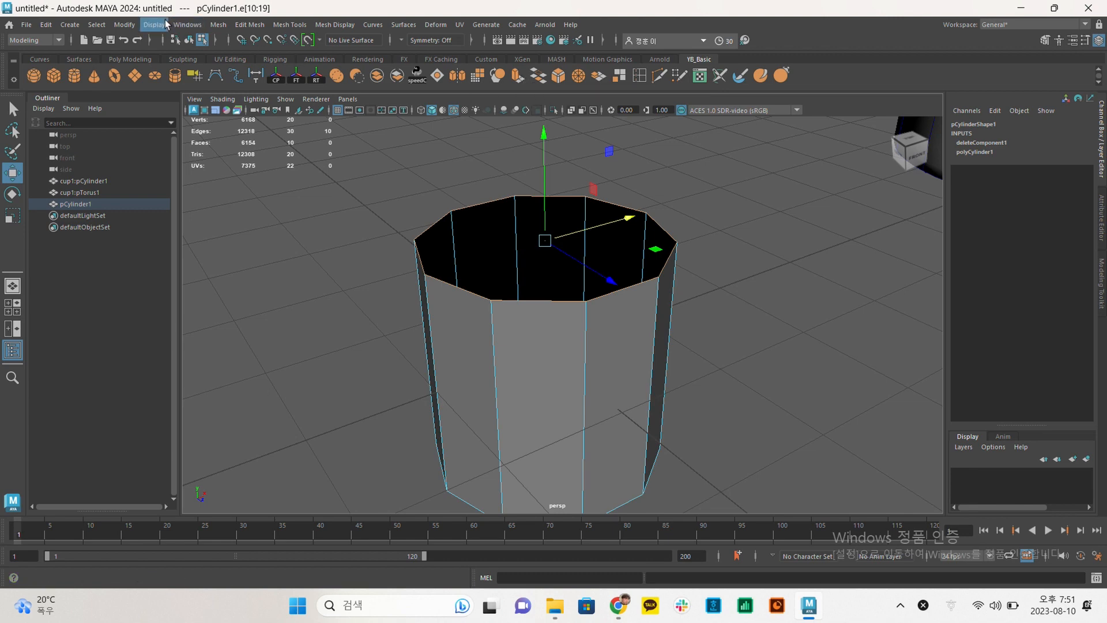
{"action": "left_click", "coordinate": [221, 27]}
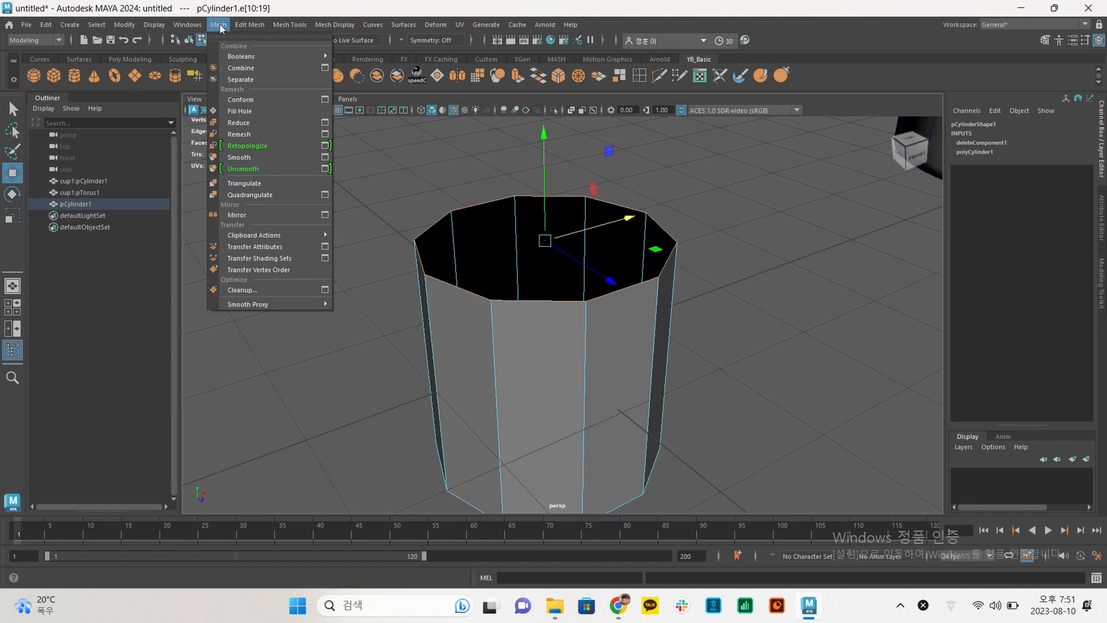
{"action": "mouse_move", "coordinate": [243, 22]}
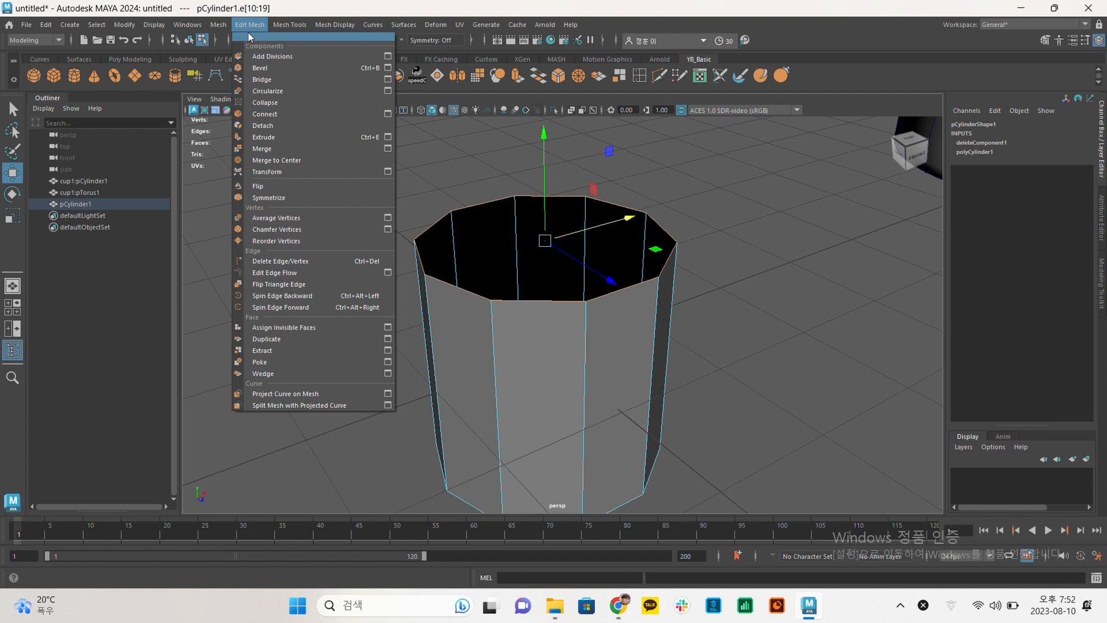
{"action": "left_click", "coordinate": [254, 25]}
{"action": "left_click", "coordinate": [256, 27]}
{"action": "left_click", "coordinate": [462, 130]}
{"action": "left_click", "coordinate": [260, 25]}
{"action": "left_click", "coordinate": [271, 33]}
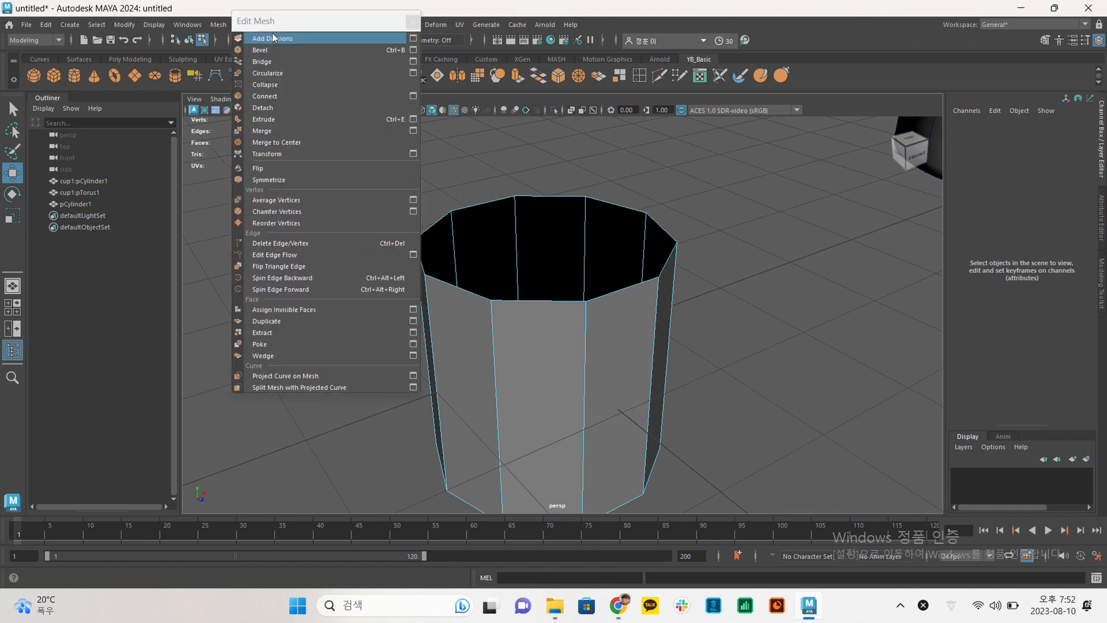
{"action": "left_click_drag", "start_coordinate": [303, 20], "coordinate": [244, 127]}
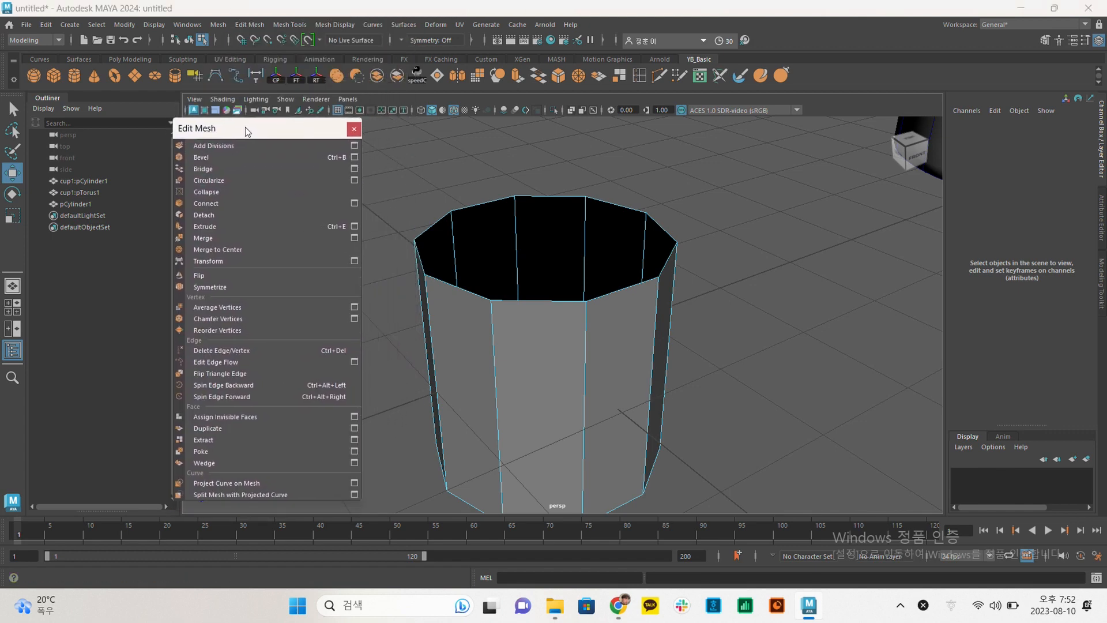
Select the cylinder's upper rim loop and try an Extrude on it, then undo the extrusion.
{"action": "double_click", "coordinate": [536, 198]}
{"action": "left_click_drag", "start_coordinate": [504, 211], "coordinate": [490, 200], "text": "alt"}
{"action": "middle_click_drag", "start_coordinate": [421, 237], "coordinate": [483, 222], "text": "alt"}
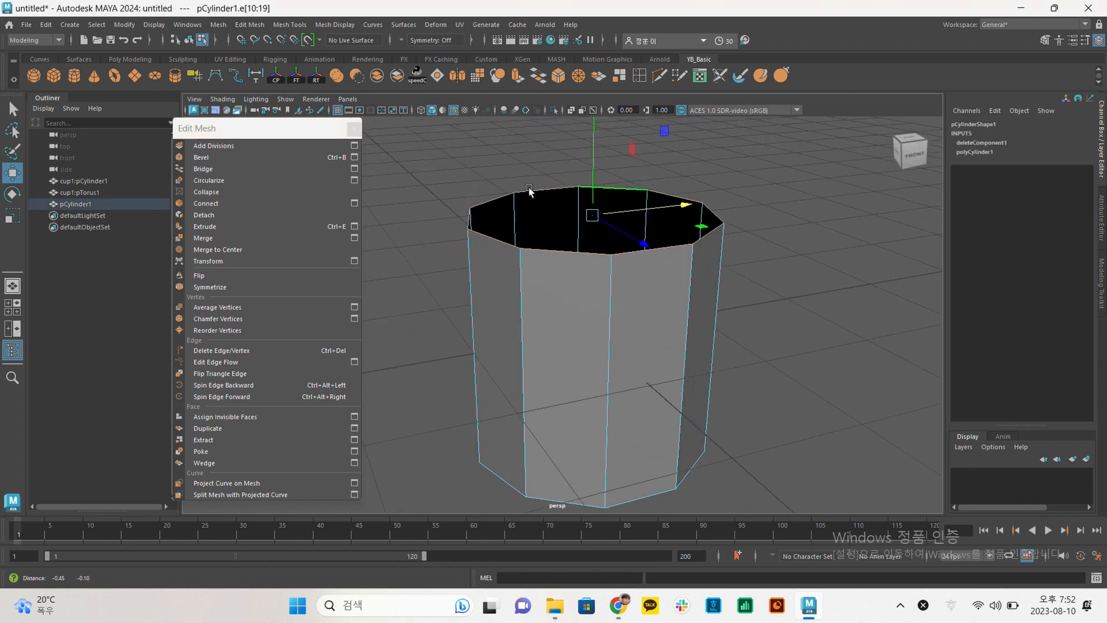
{"action": "left_click", "coordinate": [213, 227]}
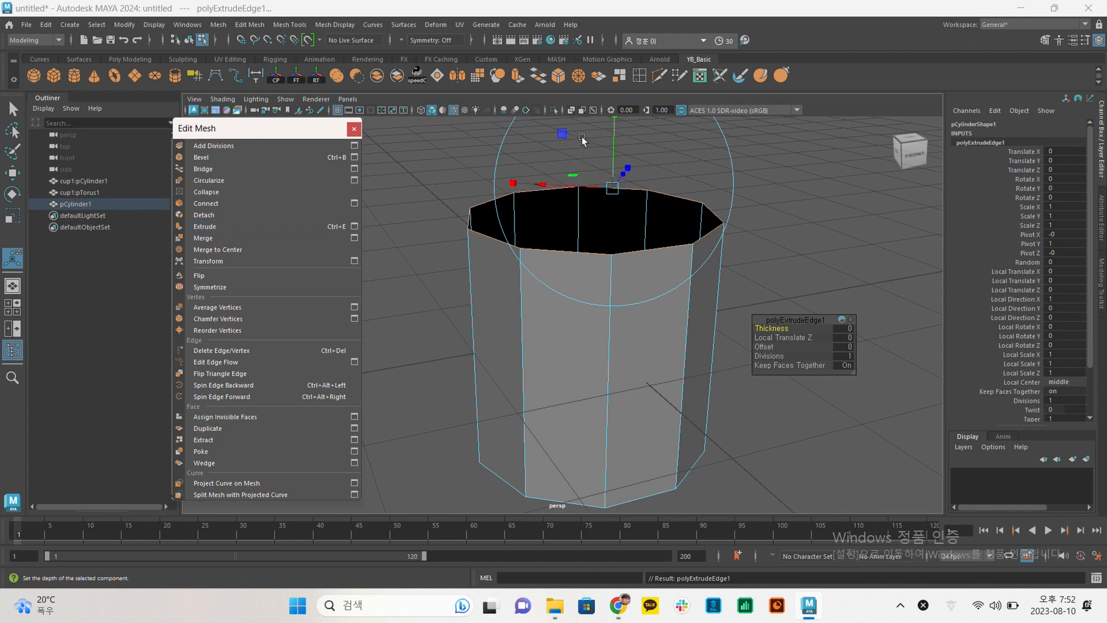
{"action": "middle_click_drag", "start_coordinate": [630, 191], "coordinate": [616, 227], "text": "alt"}
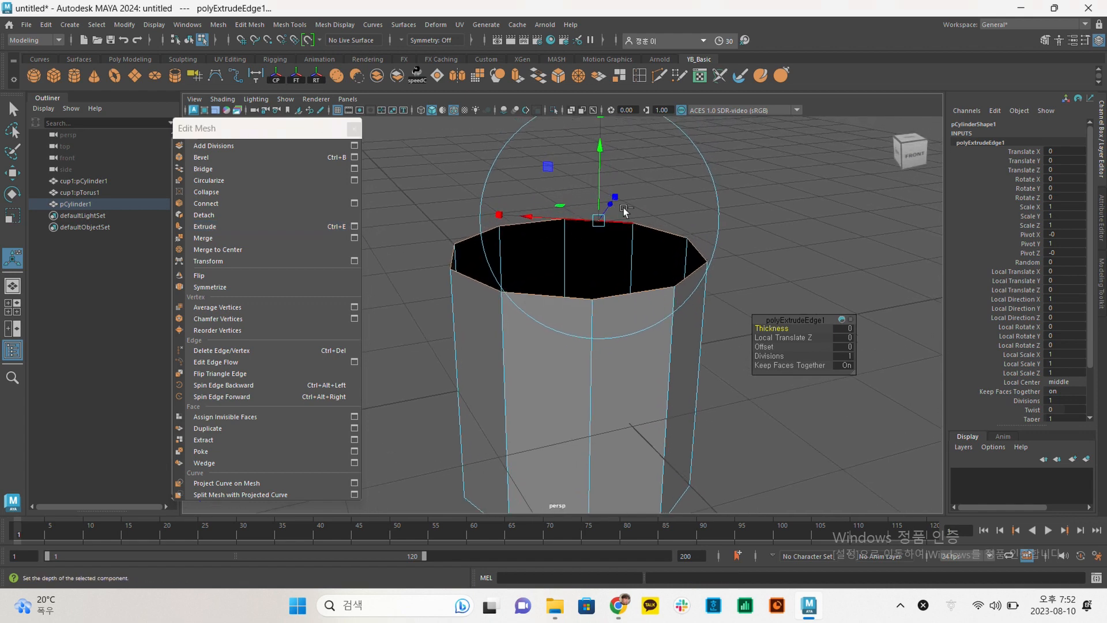
{"action": "key", "text": "ctrl+z"}
{"action": "double_click", "coordinate": [613, 215]}
{"action": "key", "text": "ctrl+z"}
{"action": "key", "text": "ctrl+z"}
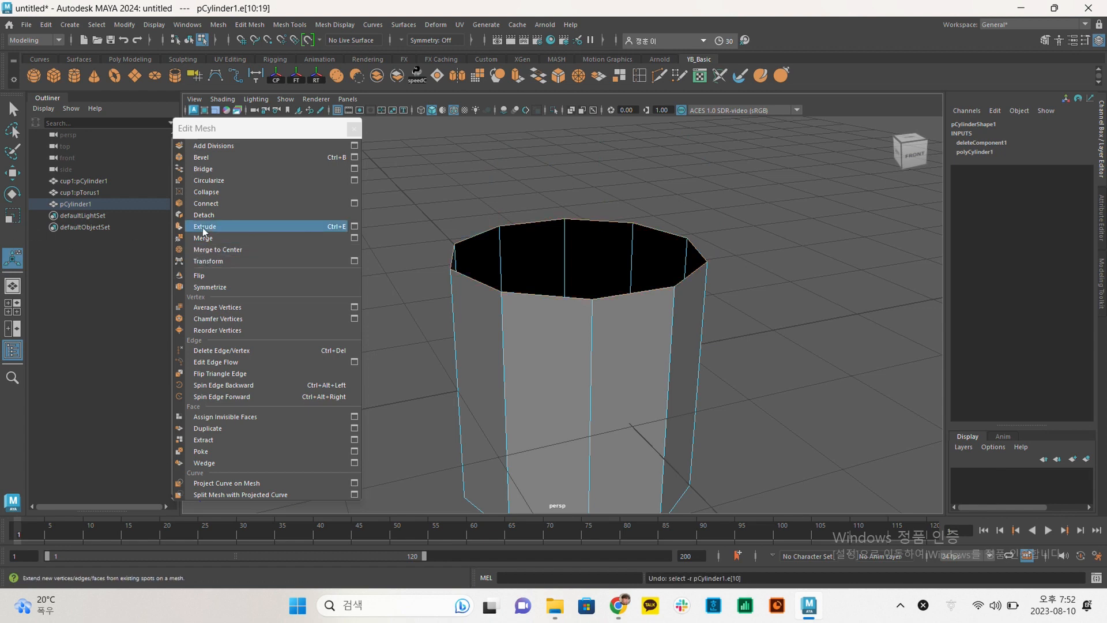
Extrude the rim loop again and switch to the Move tool, then undo the extrusion and clear the selection.
{"action": "left_click", "coordinate": [282, 227]}
{"action": "left_click_drag", "start_coordinate": [643, 213], "coordinate": [572, 223], "text": "alt"}
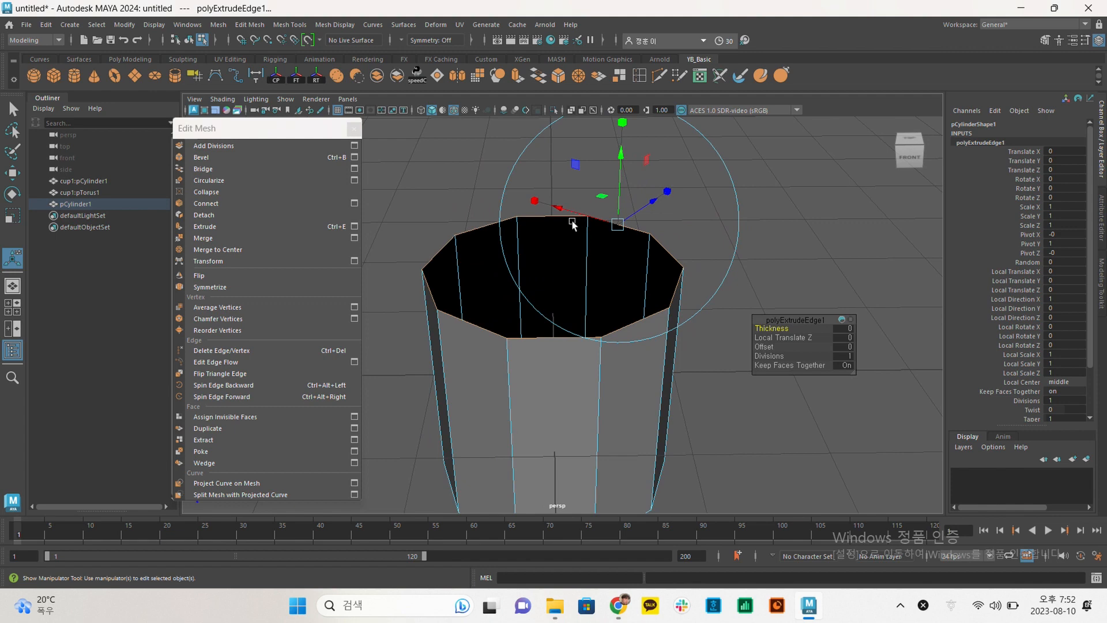
{"action": "key", "text": "w"}
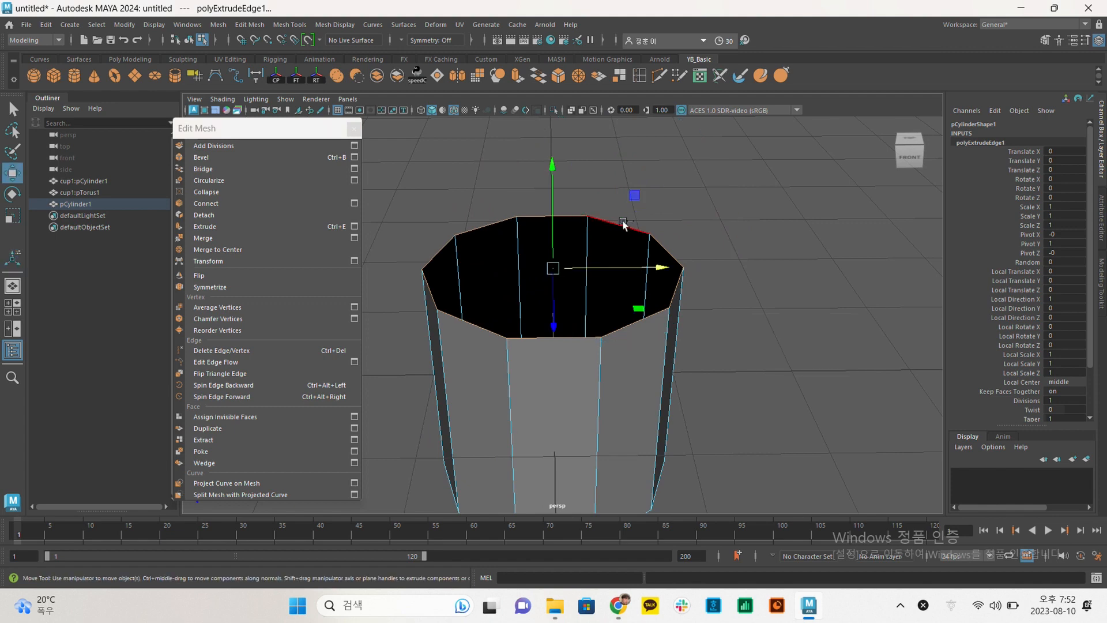
{"action": "key", "text": "ctrl+z"}
{"action": "key", "text": "ctrl+z"}
{"action": "key", "text": "ctrl+z"}
{"action": "key", "text": "ctrl+z"}
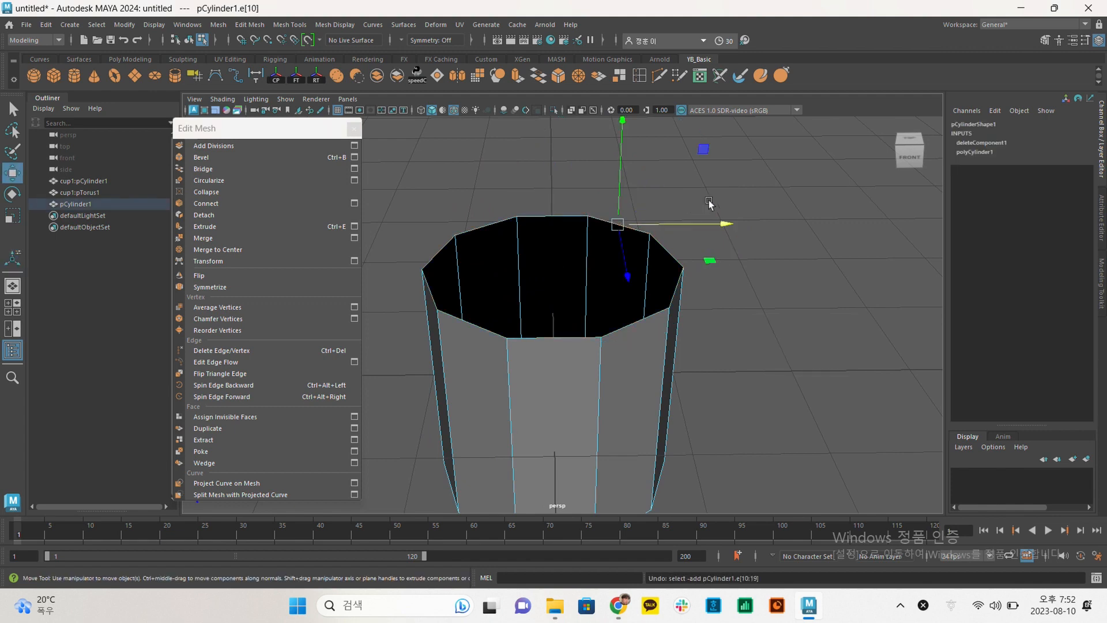
{"action": "key", "text": "ctrl+z"}
{"action": "left_click", "coordinate": [708, 195]}
{"action": "left_click_drag", "start_coordinate": [582, 223], "coordinate": [577, 222], "text": "alt"}
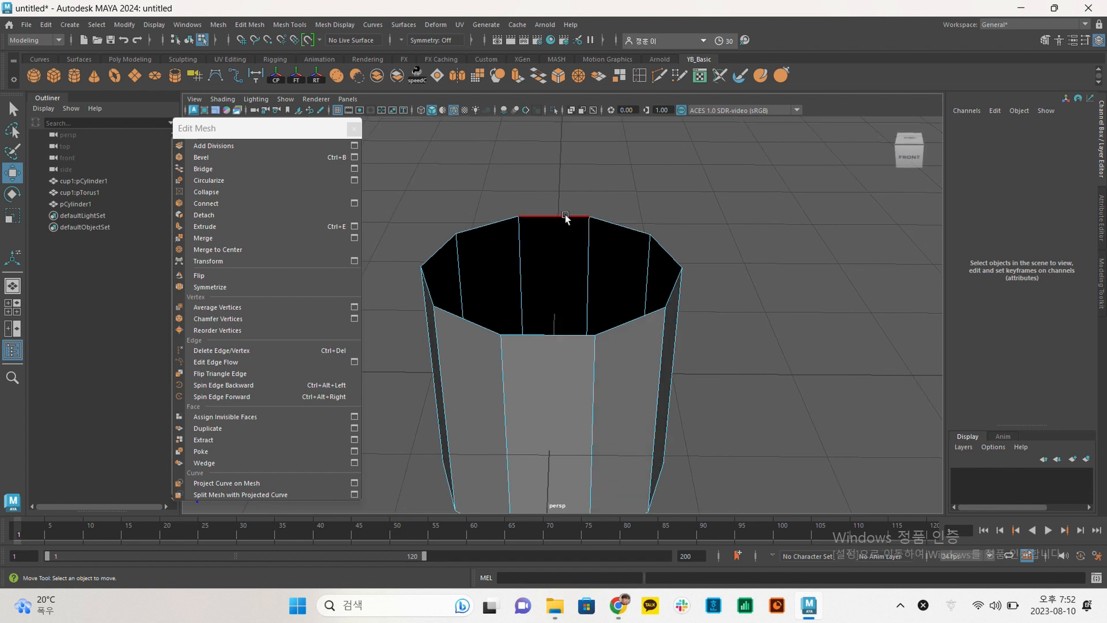
Select the upper rim edge loop and extrude it inward with a Local Translate Z of about -0.256 to form the lip.
{"action": "double_click", "coordinate": [563, 213]}
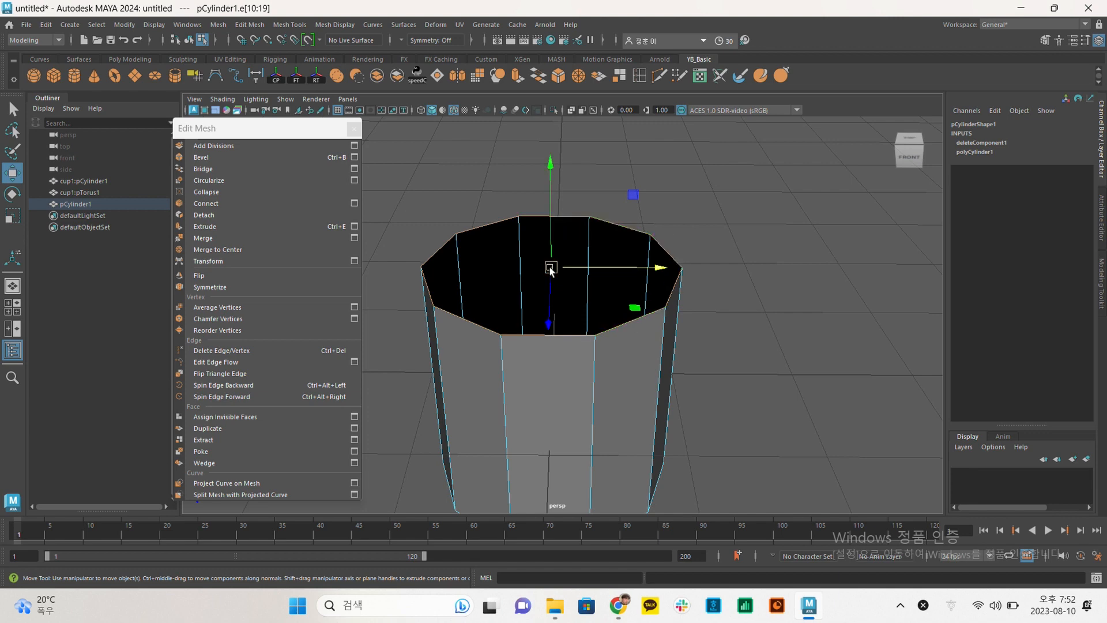
{"action": "left_click", "coordinate": [258, 227]}
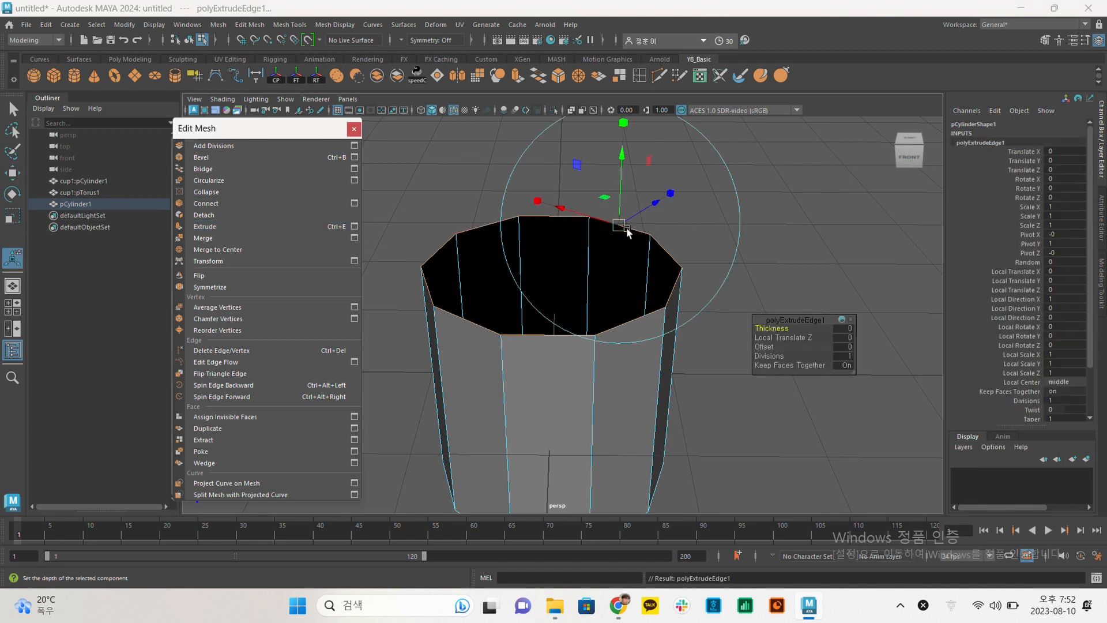
{"action": "left_click_drag", "start_coordinate": [657, 228], "coordinate": [653, 252], "text": "alt"}
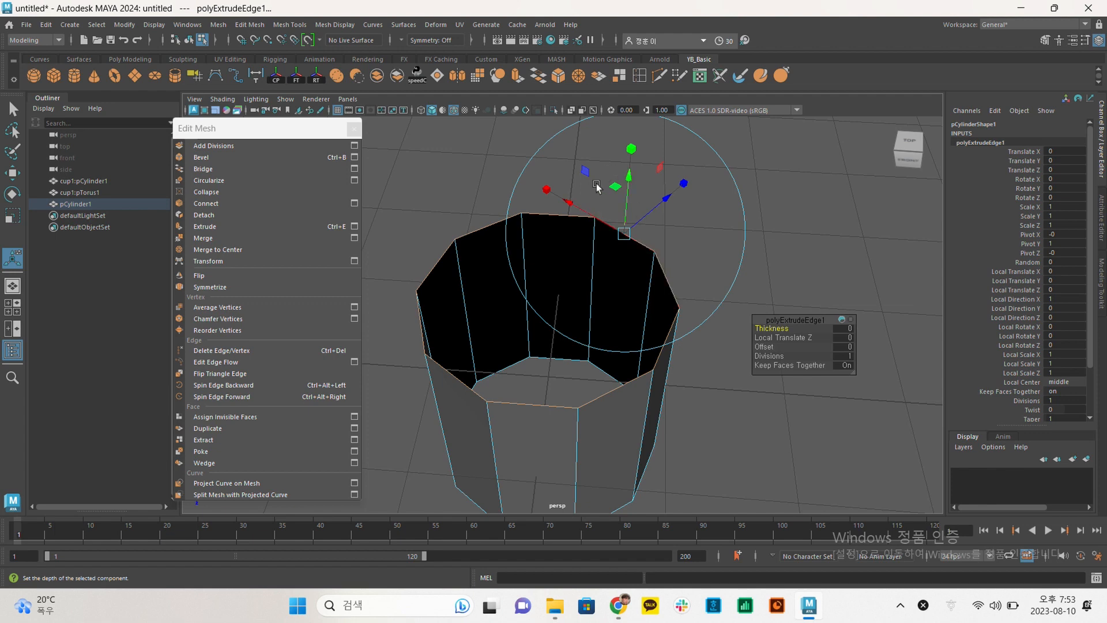
{"action": "left_click_drag", "start_coordinate": [658, 222], "coordinate": [647, 222], "text": "alt"}
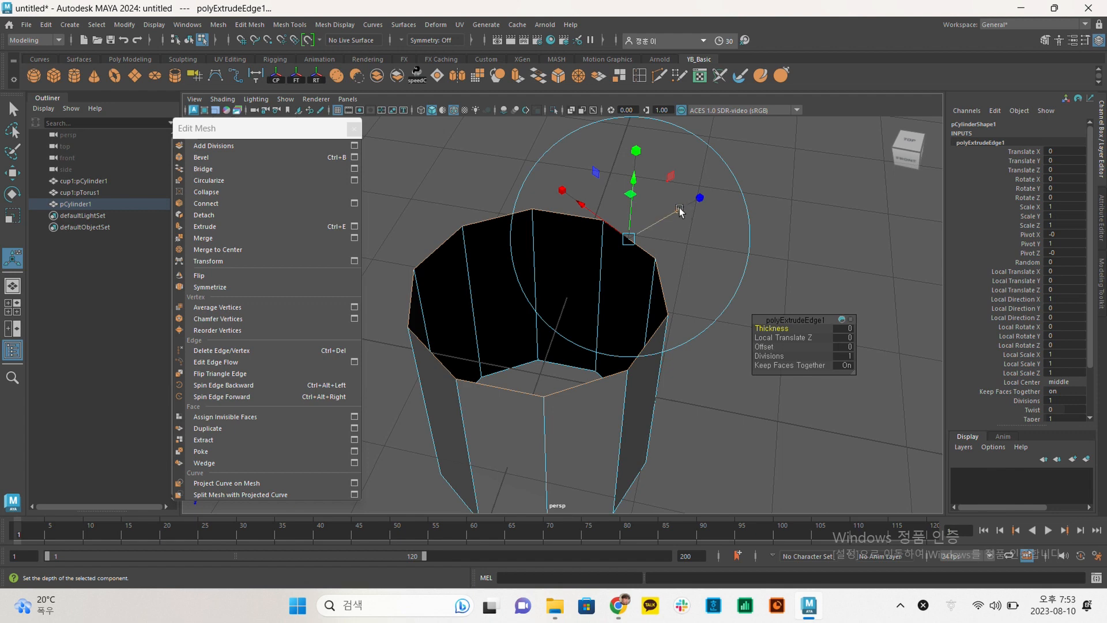
{"action": "left_click_drag", "start_coordinate": [679, 208], "coordinate": [661, 226]}
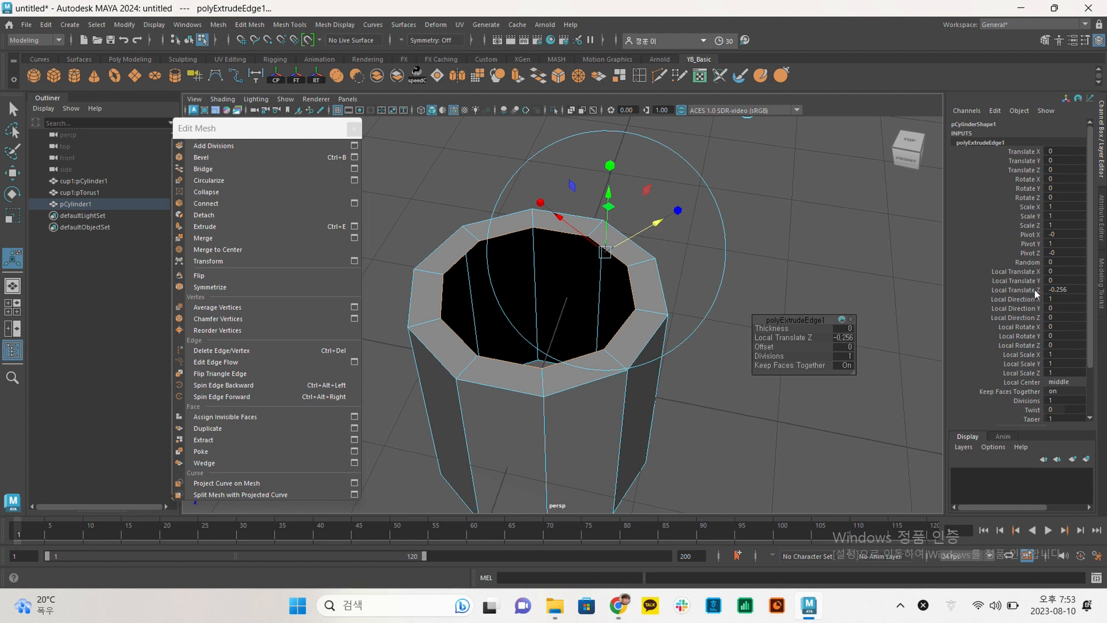
Try moving the extruded inner rim upward and sideways, undoing each move to restore the flat lip.
{"action": "left_click_drag", "start_coordinate": [608, 211], "coordinate": [612, 183]}
{"action": "left_click", "coordinate": [615, 167]}
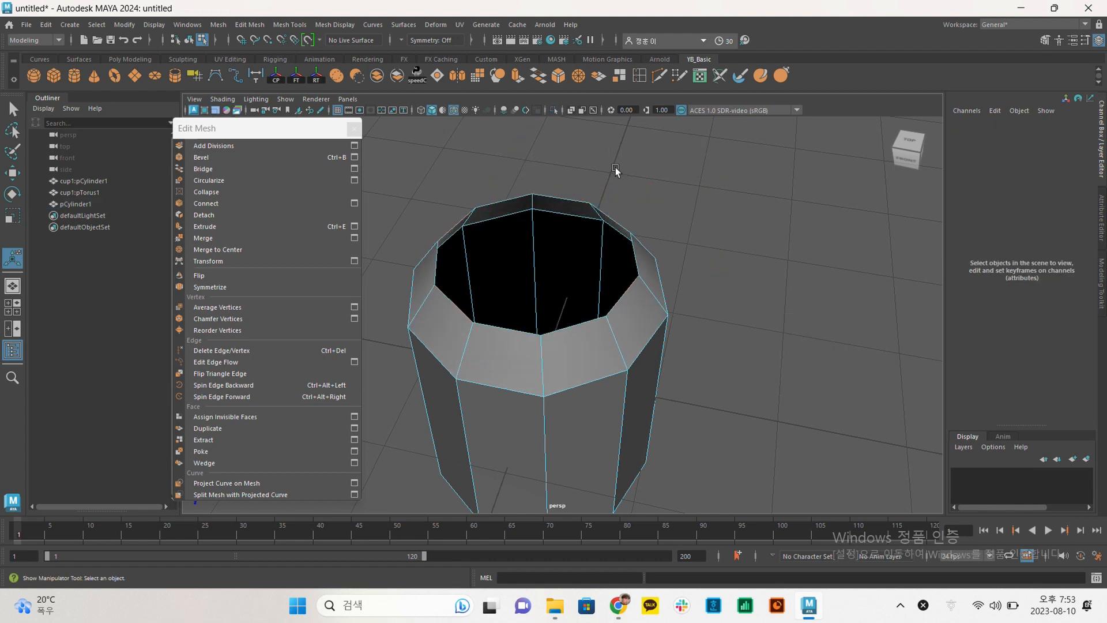
{"action": "key", "text": "ctrl+z"}
{"action": "key", "text": "ctrl+z"}
{"action": "left_click_drag", "start_coordinate": [608, 194], "coordinate": [615, 184]}
{"action": "key", "text": "ctrl+z"}
{"action": "left_click_drag", "start_coordinate": [563, 218], "coordinate": [432, 204]}
{"action": "key", "text": "ctrl+z"}
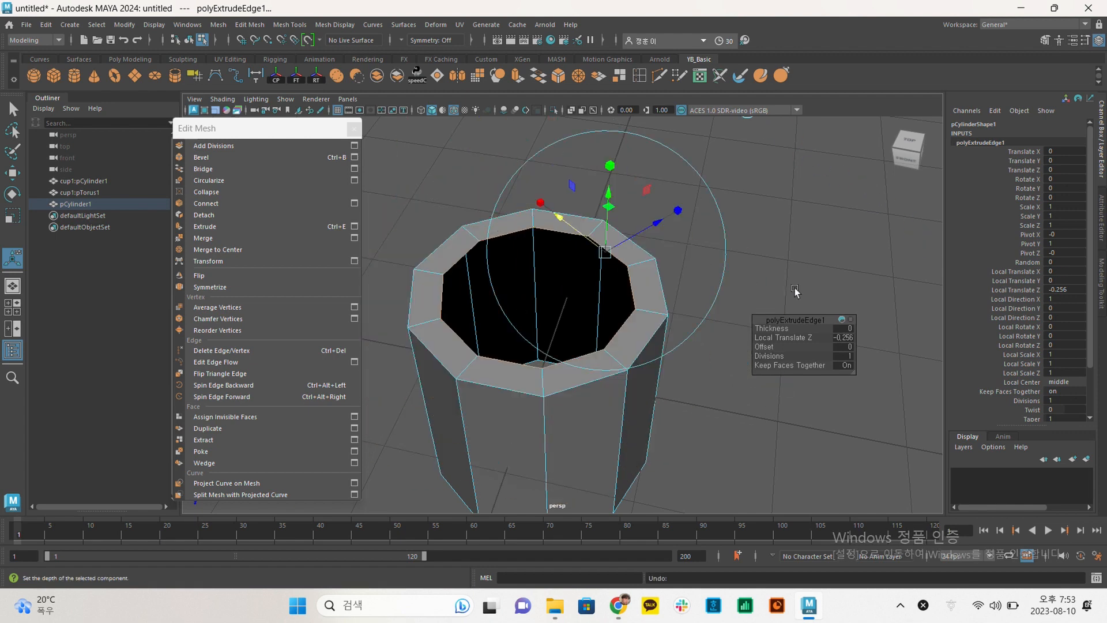
Adjust the lip width and set the rim extrusion's Local Translate Z to -0.2.
{"action": "left_click_drag", "start_coordinate": [808, 264], "coordinate": [851, 264], "text": "alt"}
{"action": "middle_click_drag", "start_coordinate": [851, 264], "coordinate": [179, 364], "text": "alt"}
{"action": "key", "text": "f"}
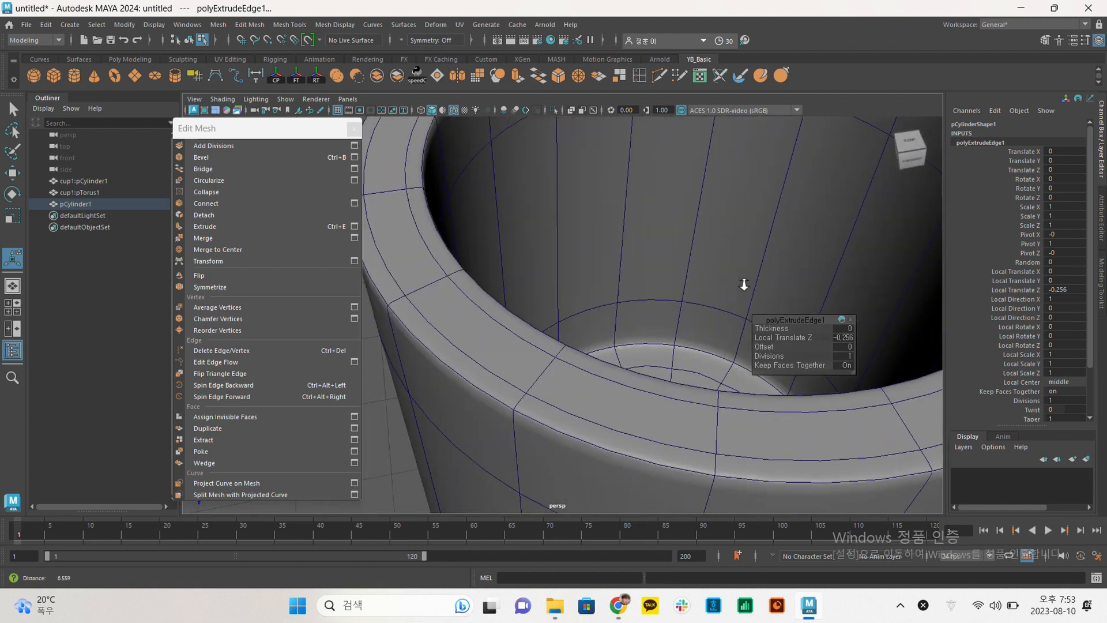
{"action": "right_click_drag", "start_coordinate": [615, 209], "coordinate": [734, 264], "text": "alt"}
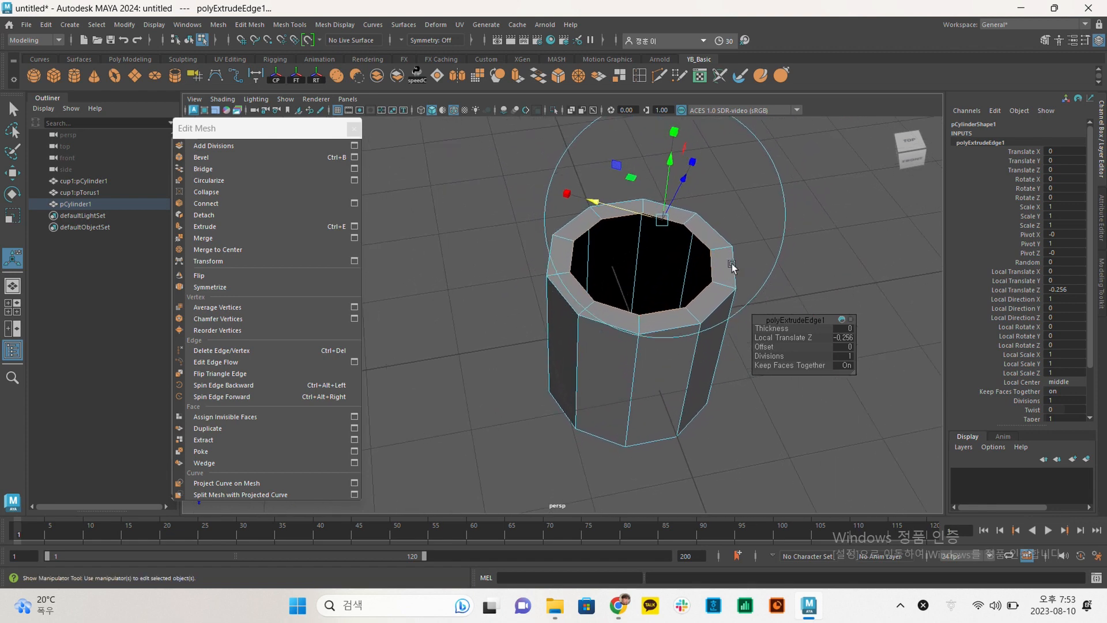
{"action": "left_click_drag", "start_coordinate": [734, 264], "coordinate": [700, 261], "text": "alt"}
{"action": "mouse_move", "coordinate": [719, 206]}
{"action": "left_mouse_down"}
{"action": "mouse_move", "coordinate": [698, 243]}
{"action": "mouse_move", "coordinate": [728, 230]}
{"action": "mouse_move", "coordinate": [713, 219]}
{"action": "mouse_move", "coordinate": [701, 229]}
{"action": "mouse_move", "coordinate": [726, 220]}
{"action": "left_mouse_up"}
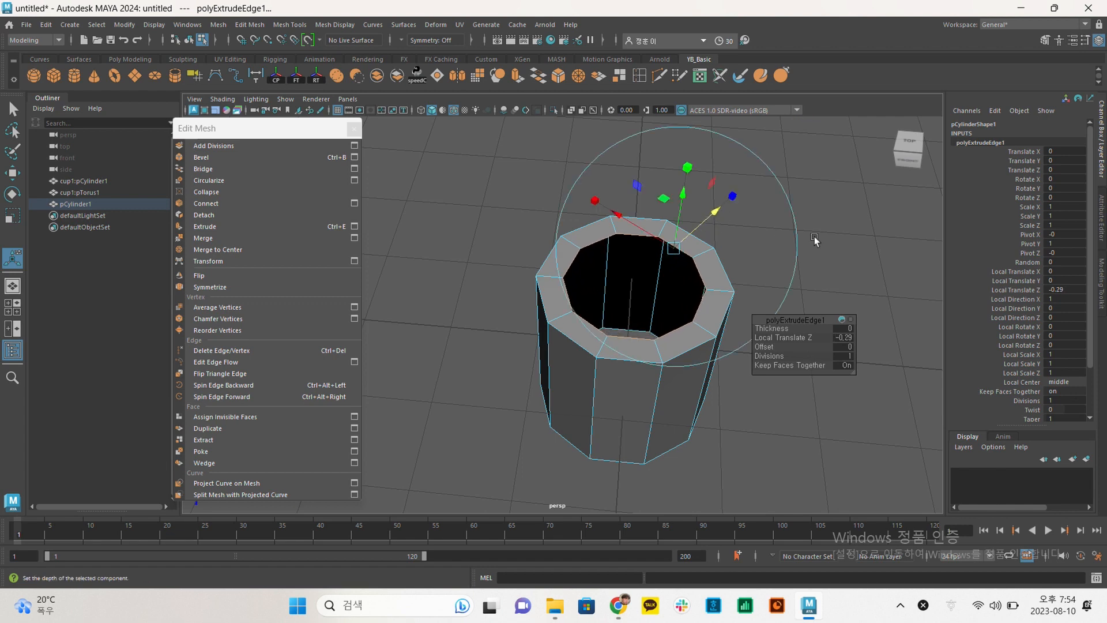
{"action": "double_click", "coordinate": [1073, 289]}
{"action": "key", "text": "Return"}
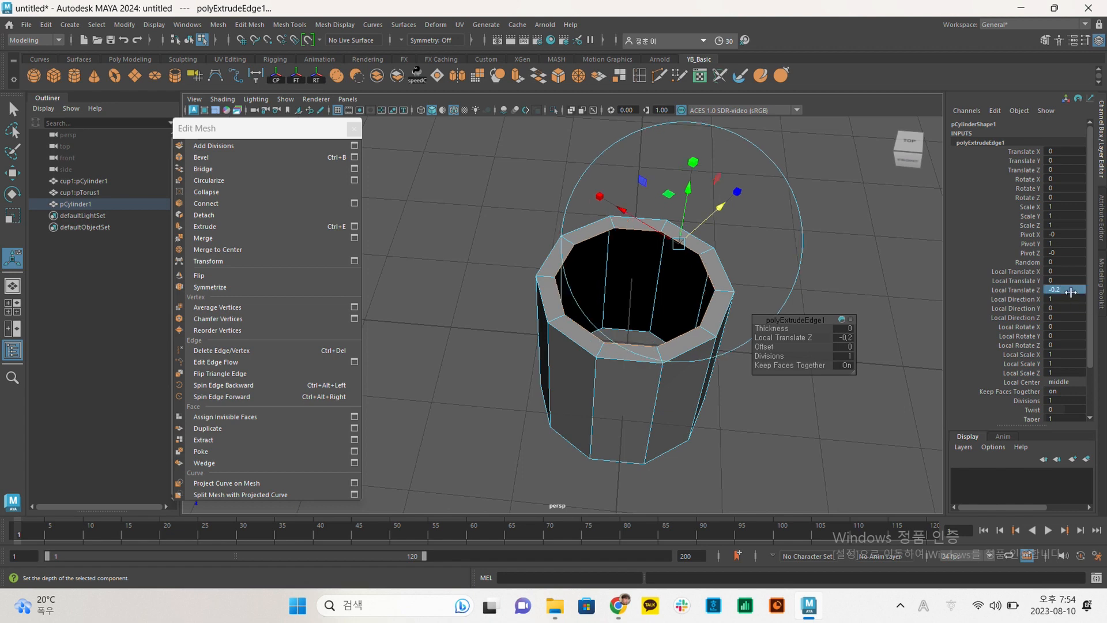
Select the cylinder's bottom edge loop and extrude it inward with a Local Translate Z of about -0.249.
{"action": "middle_click_drag", "start_coordinate": [778, 242], "coordinate": [708, 251], "text": "alt"}
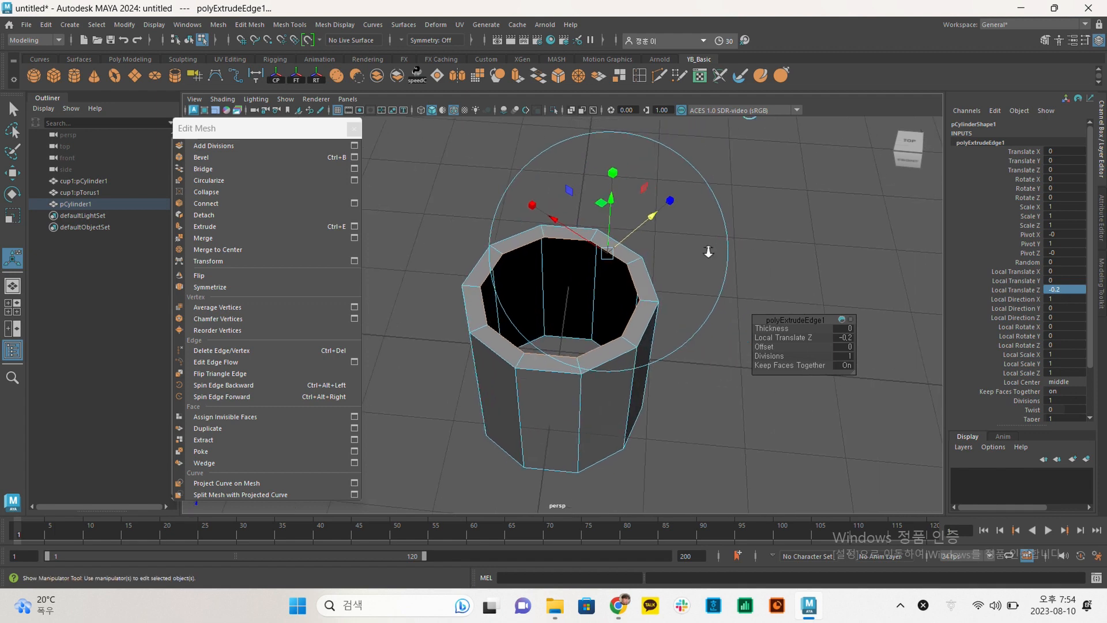
{"action": "scroll", "coordinate": [706, 250], "scroll_direction": "up", "scroll_amount": 2}
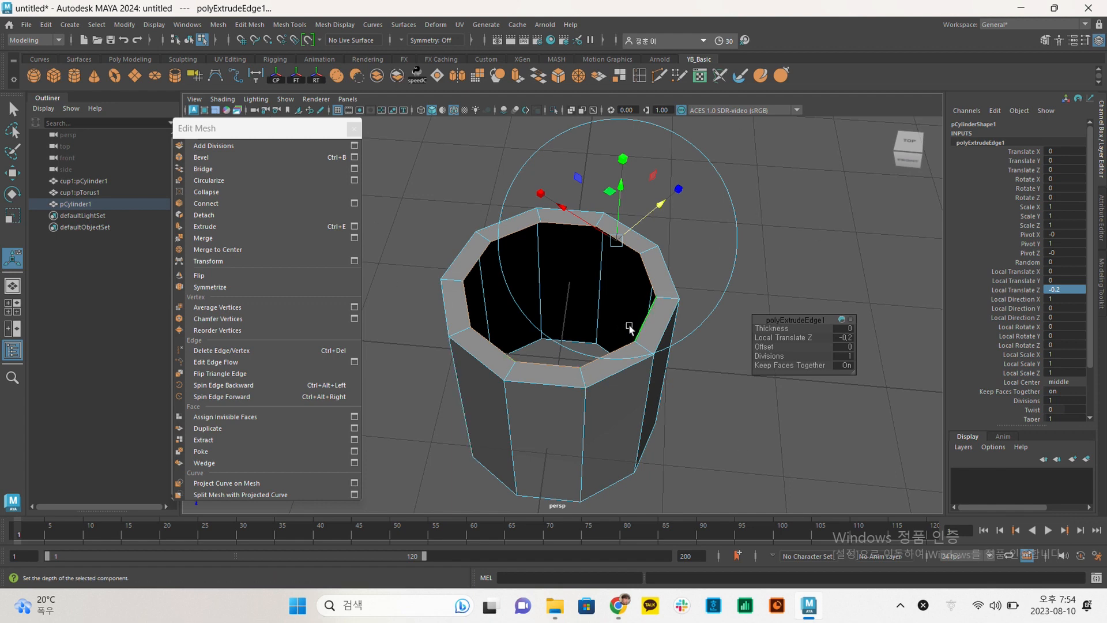
{"action": "key", "text": "q"}
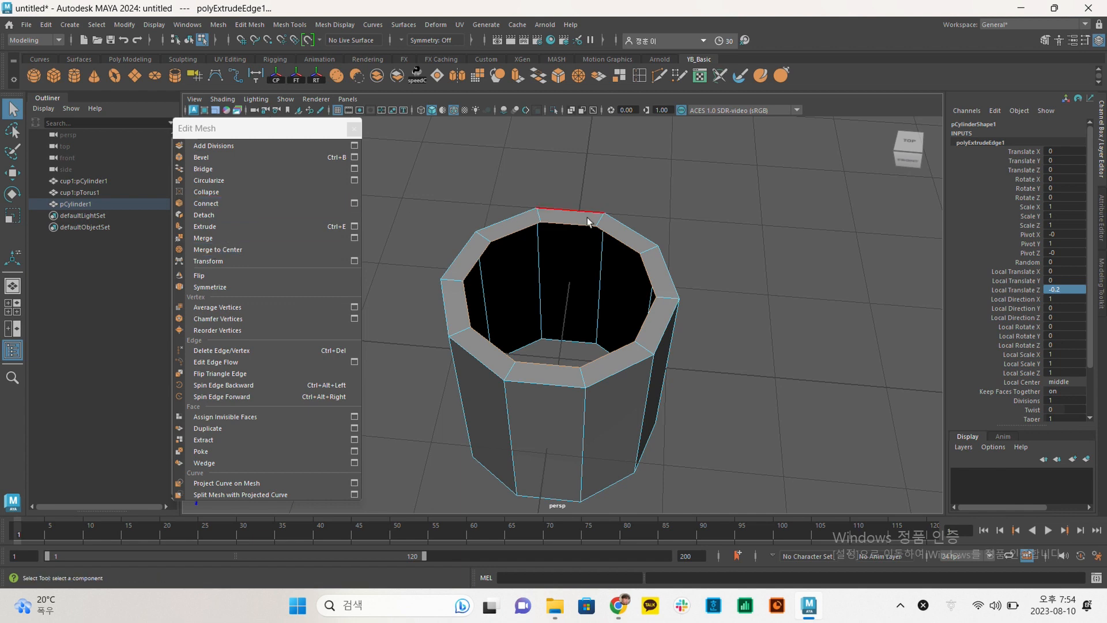
{"action": "left_click_drag", "start_coordinate": [674, 311], "coordinate": [622, 269], "text": "alt"}
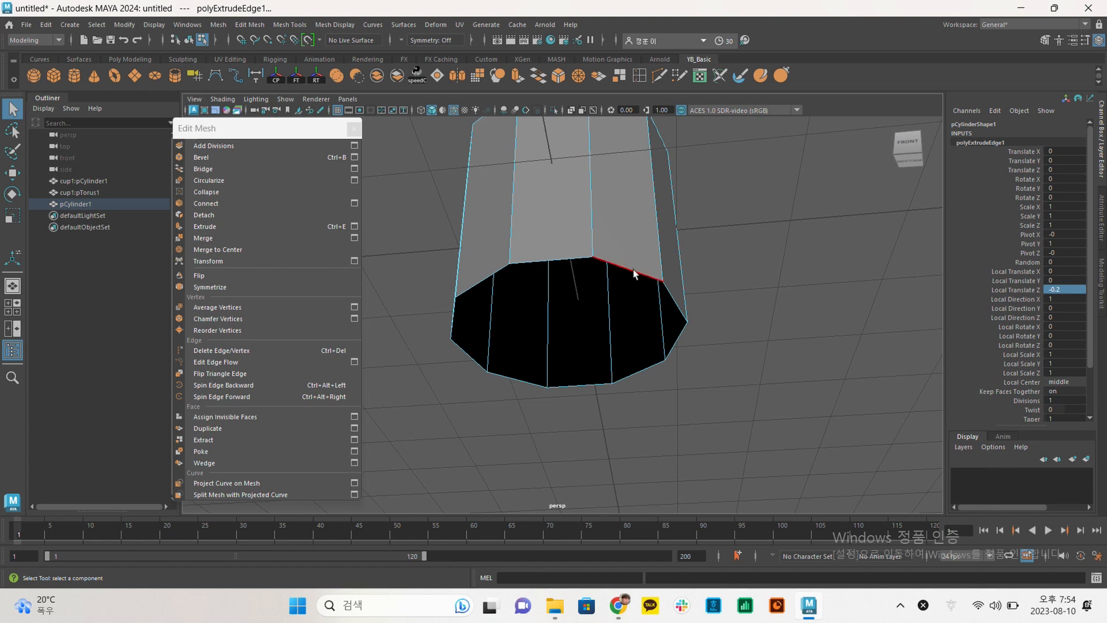
{"action": "left_click", "coordinate": [634, 270]}
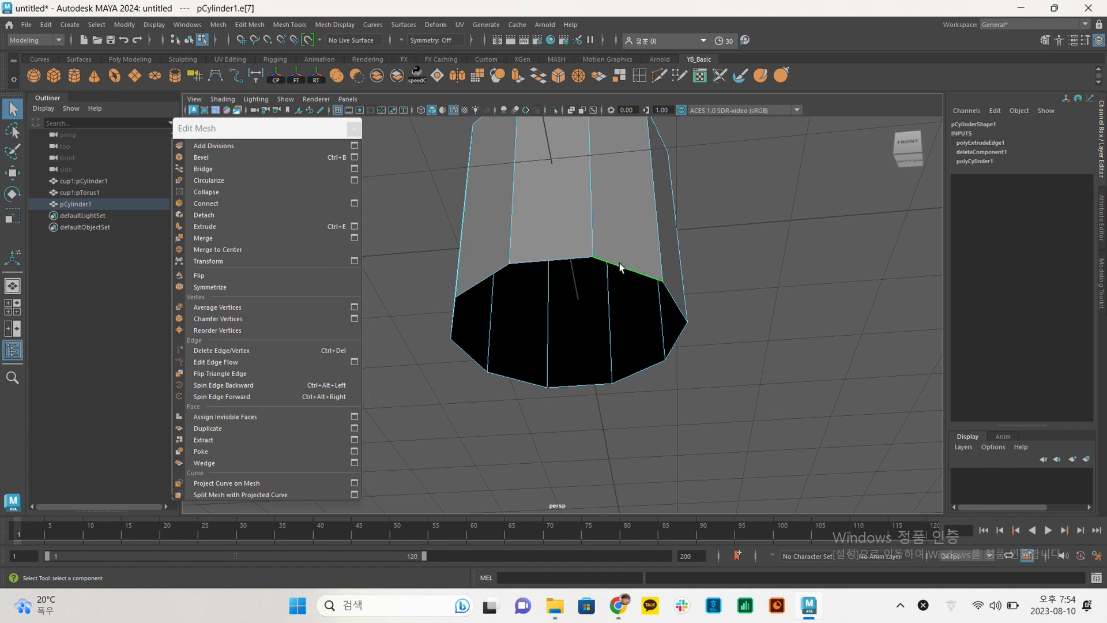
{"action": "left_click_drag", "start_coordinate": [619, 263], "coordinate": [631, 284], "text": "alt"}
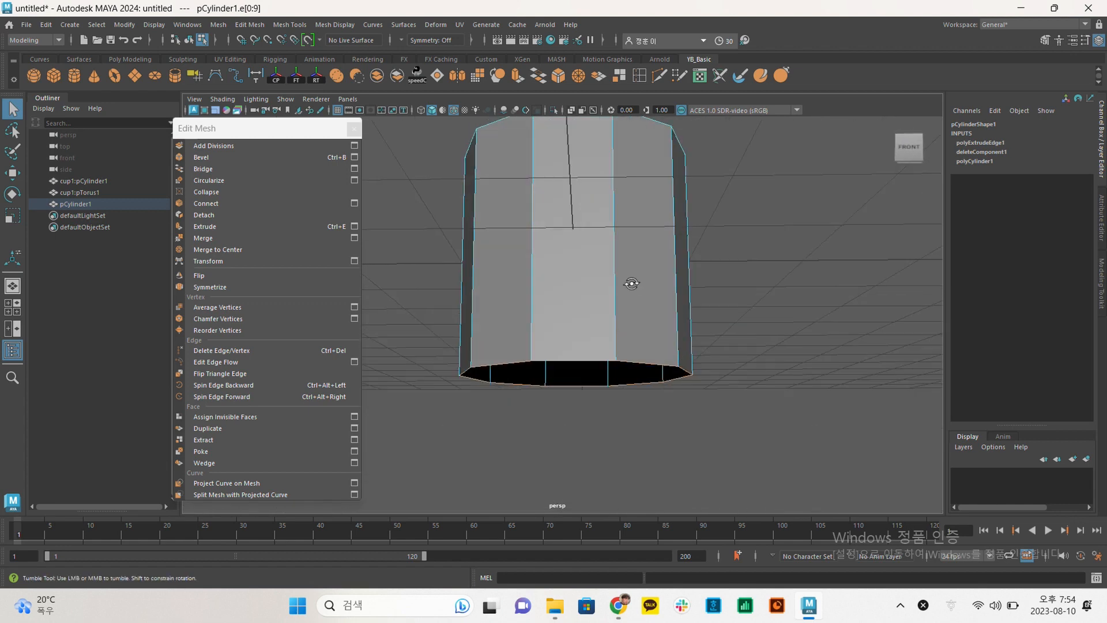
{"action": "left_click", "coordinate": [328, 226]}
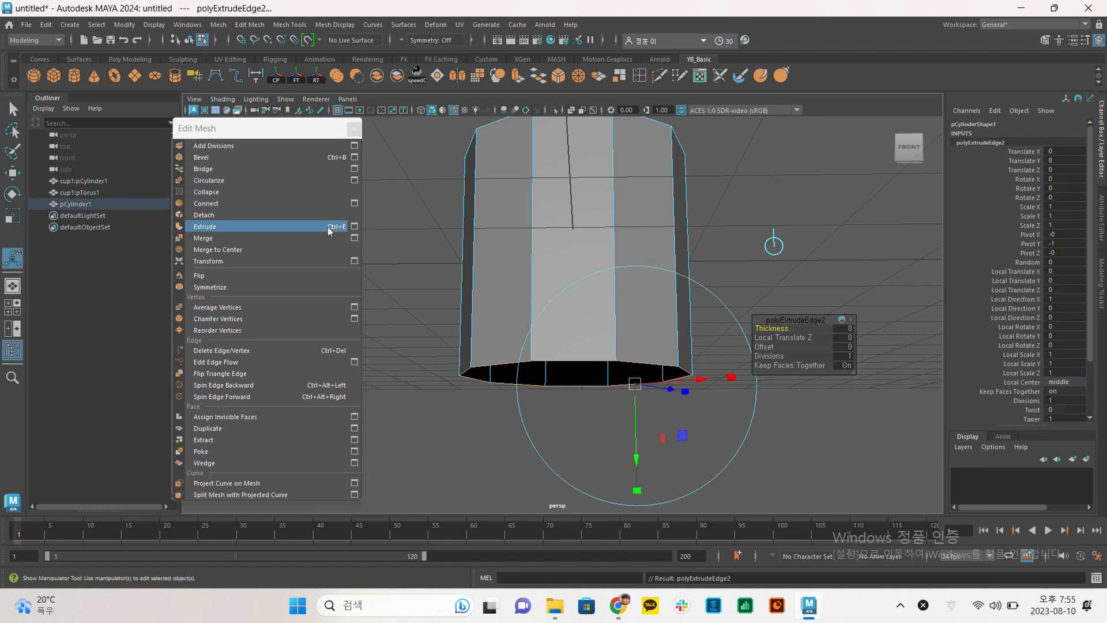
{"action": "left_click_drag", "start_coordinate": [682, 434], "coordinate": [670, 369], "text": "alt"}
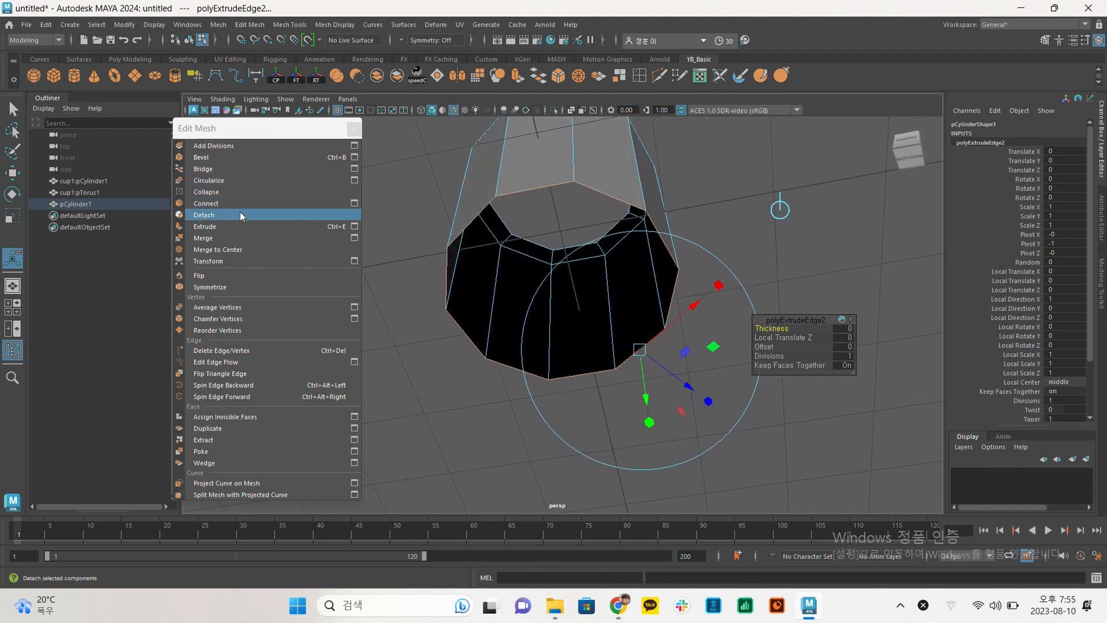
{"action": "left_click_drag", "start_coordinate": [686, 395], "coordinate": [670, 375]}
{"action": "left_click_drag", "start_coordinate": [686, 234], "coordinate": [681, 294], "text": "alt"}
{"action": "left_click_drag", "start_coordinate": [663, 239], "coordinate": [663, 317], "text": "alt"}
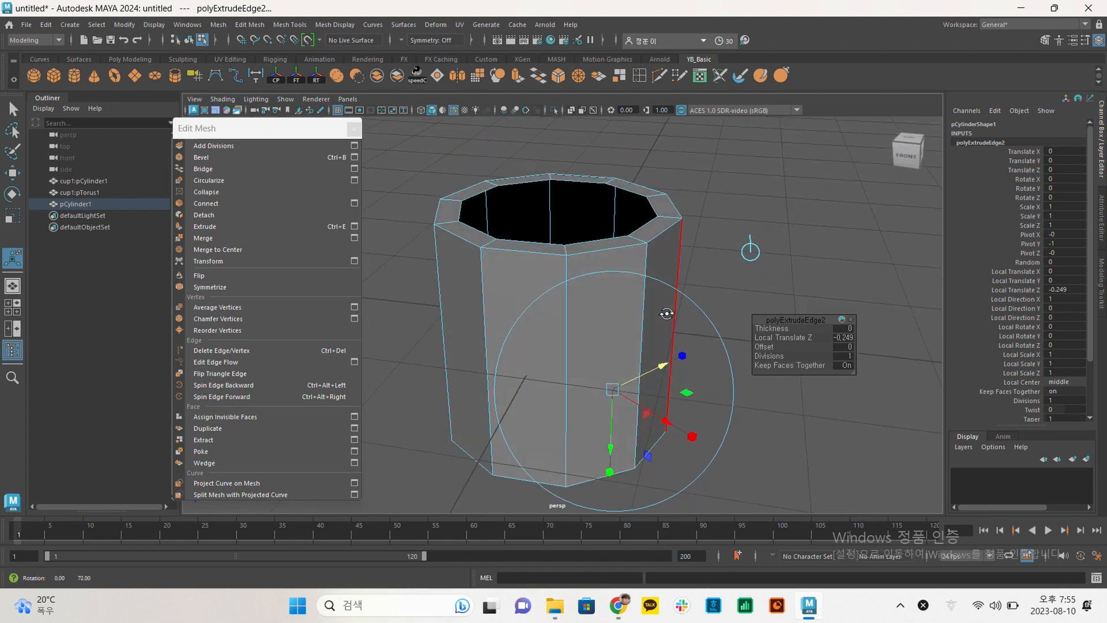
Set the bottom extrusion's Local Translate Z to -0.2 and clear the selection.
{"action": "left_click_drag", "start_coordinate": [736, 310], "coordinate": [687, 328], "text": "alt"}
{"action": "left_click", "coordinate": [1074, 288]}
{"action": "type", "text": "-"}
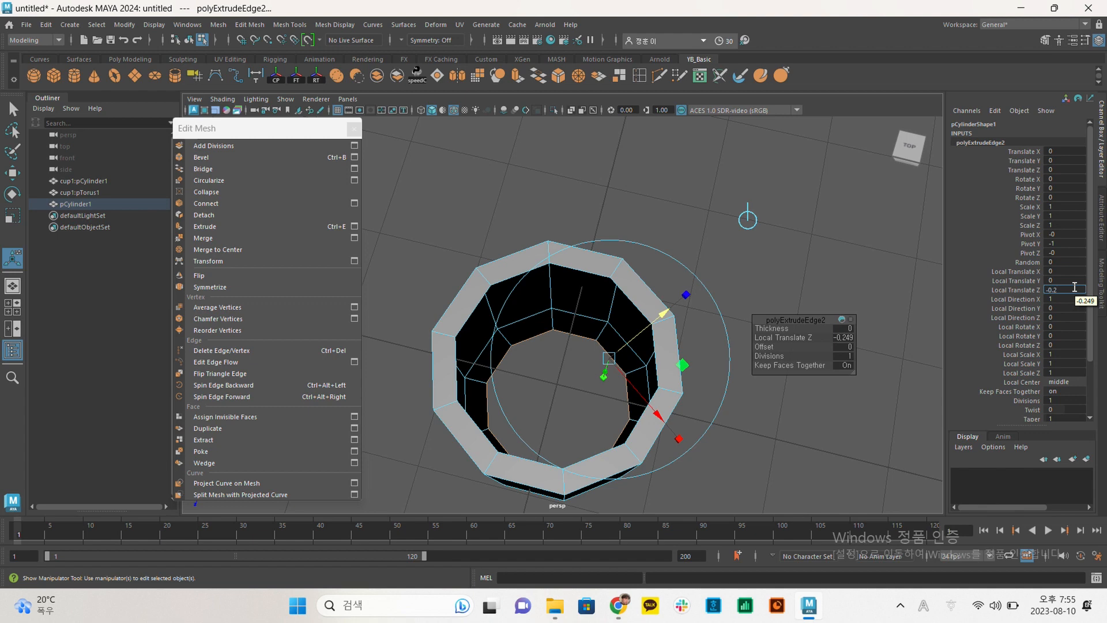
{"action": "key", "text": "Return"}
{"action": "left_click_drag", "start_coordinate": [687, 231], "coordinate": [680, 244], "text": "alt"}
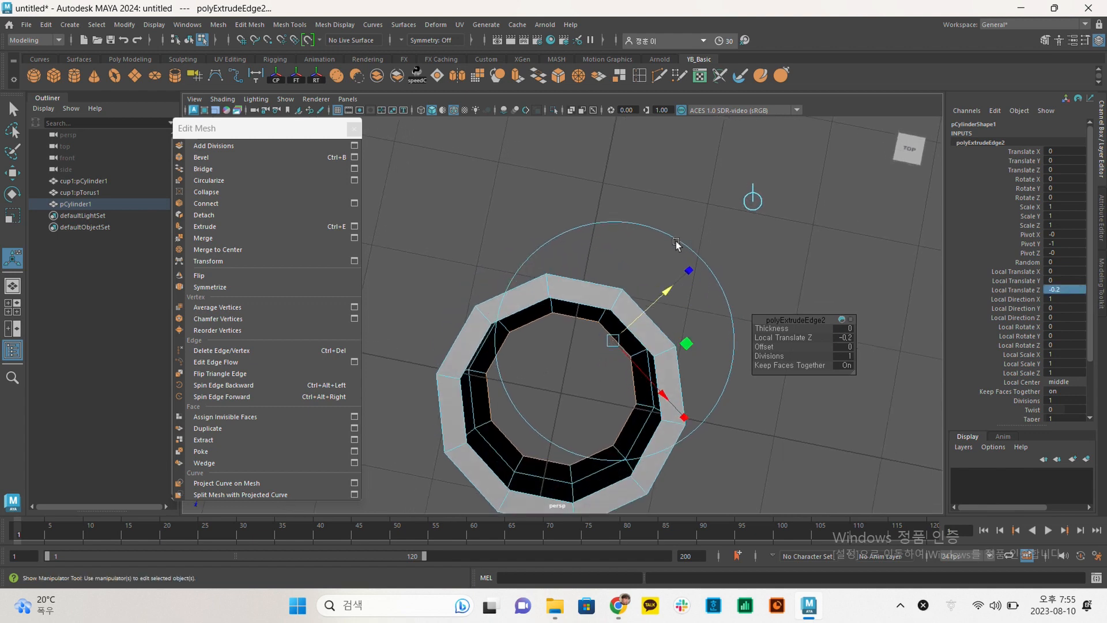
{"action": "middle_click_drag", "start_coordinate": [680, 244], "coordinate": [686, 188], "text": "alt"}
{"action": "left_click", "coordinate": [694, 182]}
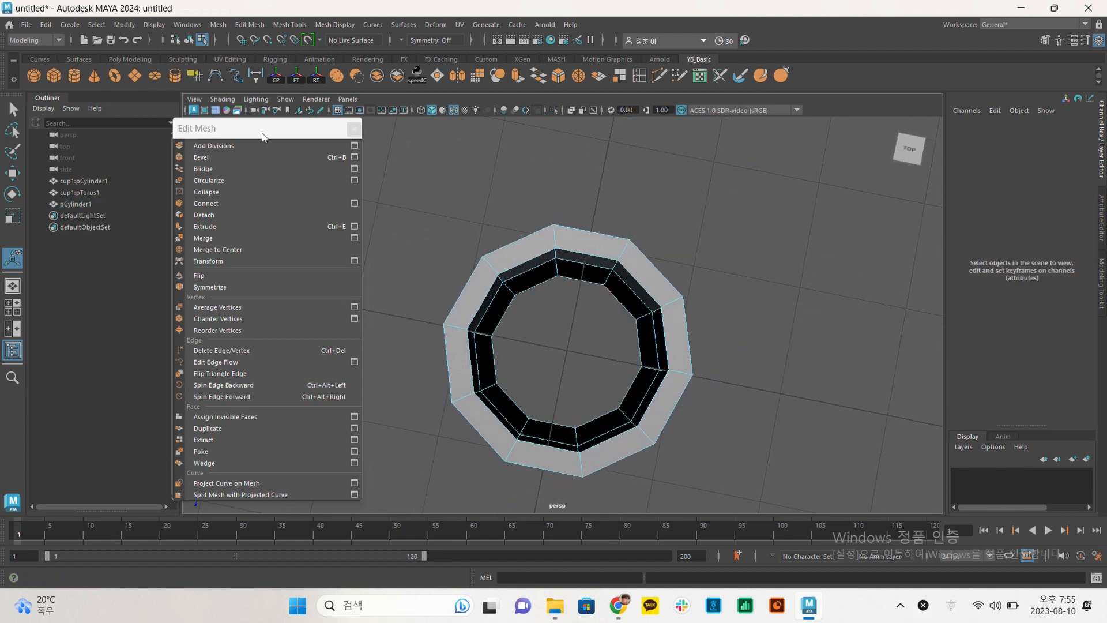
Show the maximized top view in wireframe and select an edge of the inner ring to compare the top and bottom openings.
{"action": "key", "text": "space"}
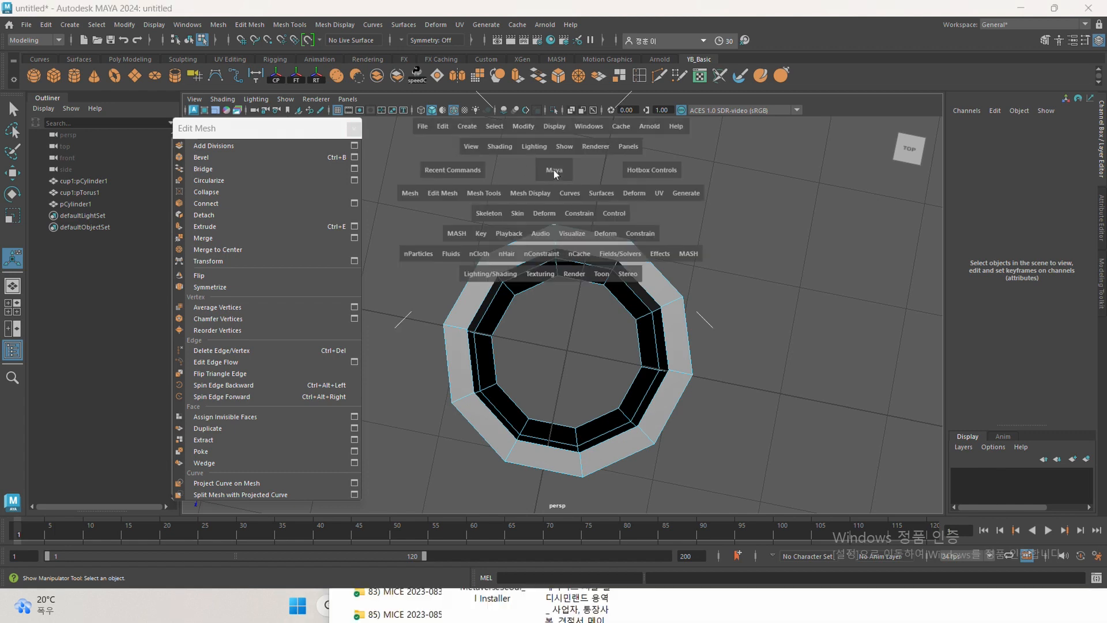
{"action": "key", "text": "space"}
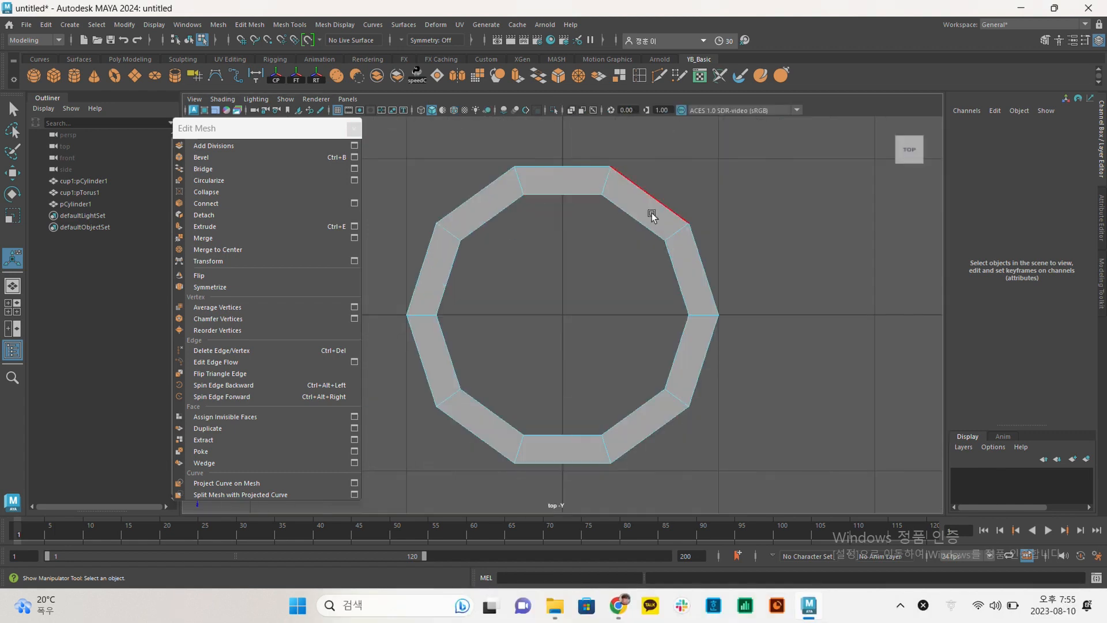
{"action": "left_click", "coordinate": [421, 109]}
{"action": "left_click", "coordinate": [488, 210]}
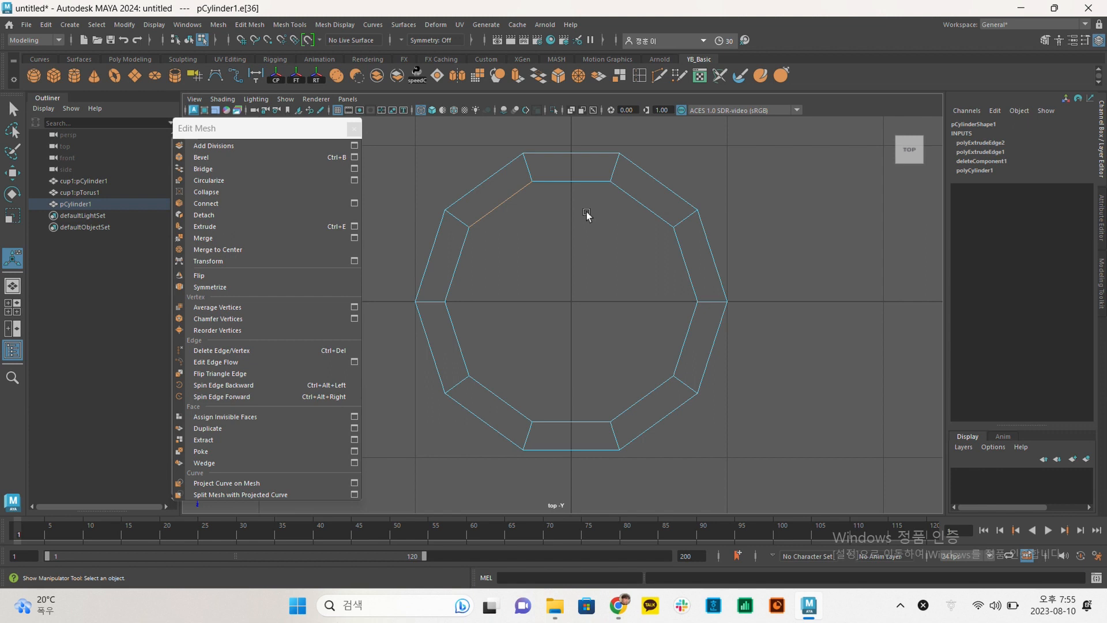
Try scaling the bottom inner edge loop to about 0.44, compare it in the top and perspective views, and undo the scaling.
{"action": "key", "text": "space"}
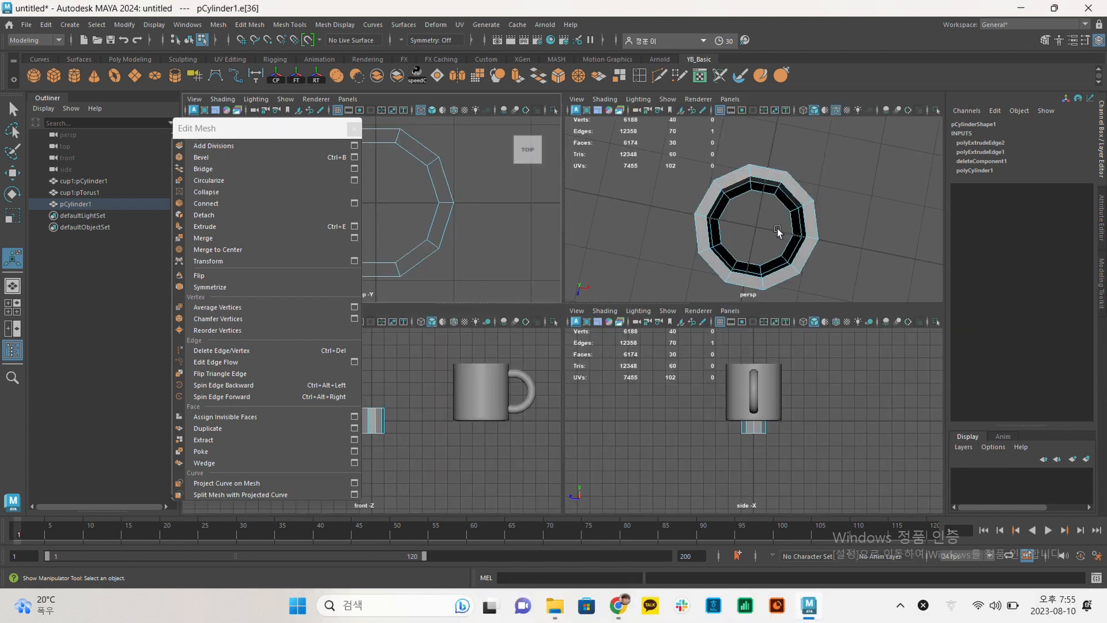
{"action": "double_click", "coordinate": [761, 191]}
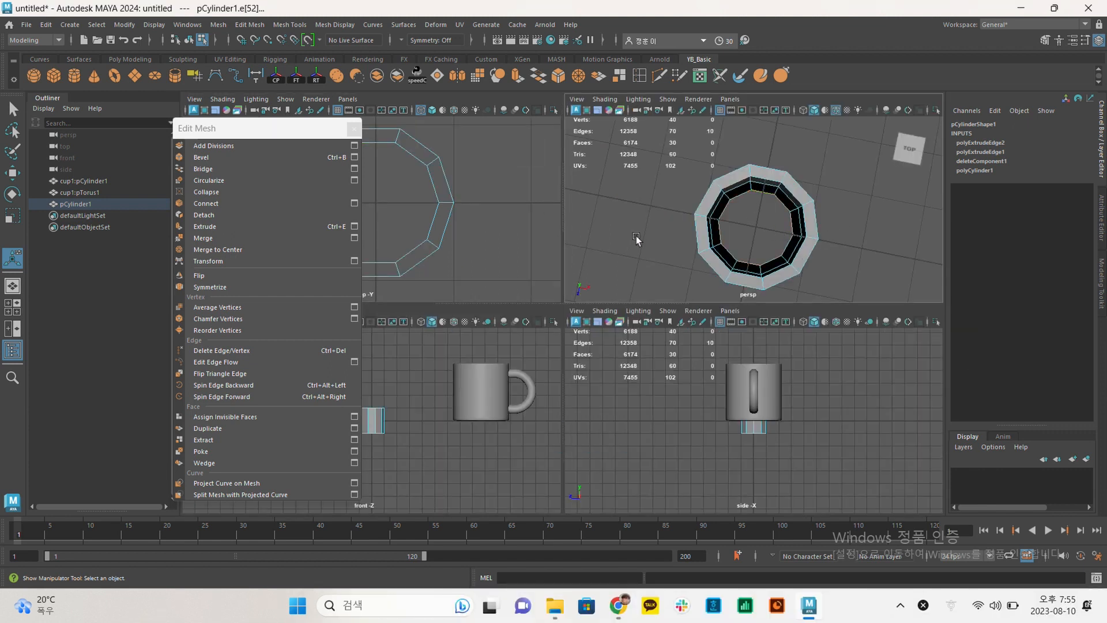
{"action": "key", "text": "e"}
{"action": "key", "text": "r"}
{"action": "left_click_drag", "start_coordinate": [755, 228], "coordinate": [729, 227]}
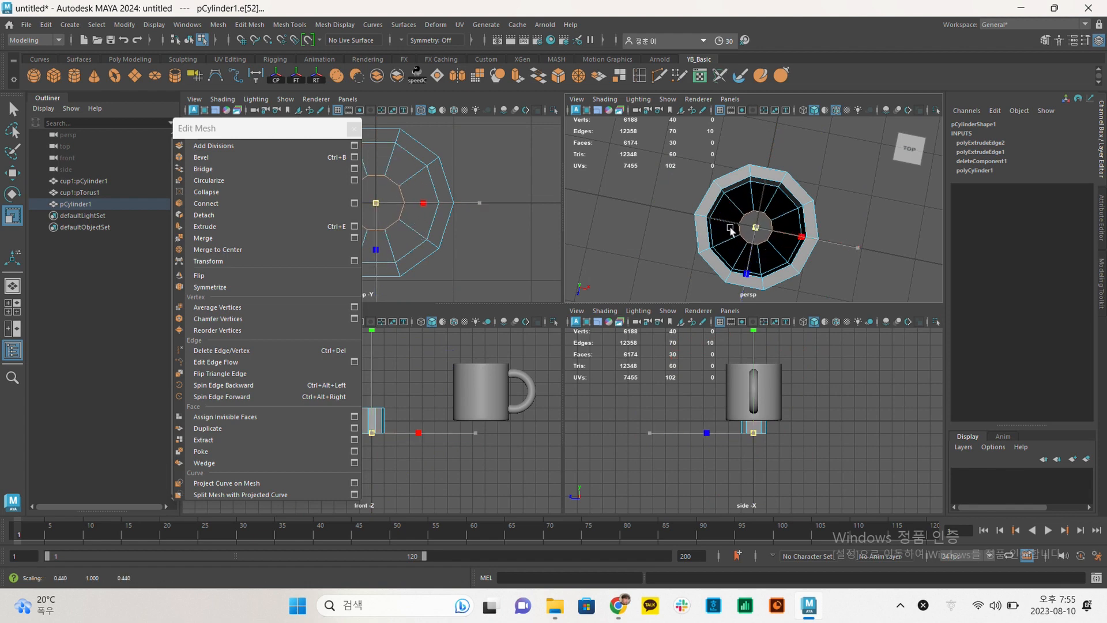
{"action": "left_click", "coordinate": [476, 148]}
{"action": "key", "text": "space"}
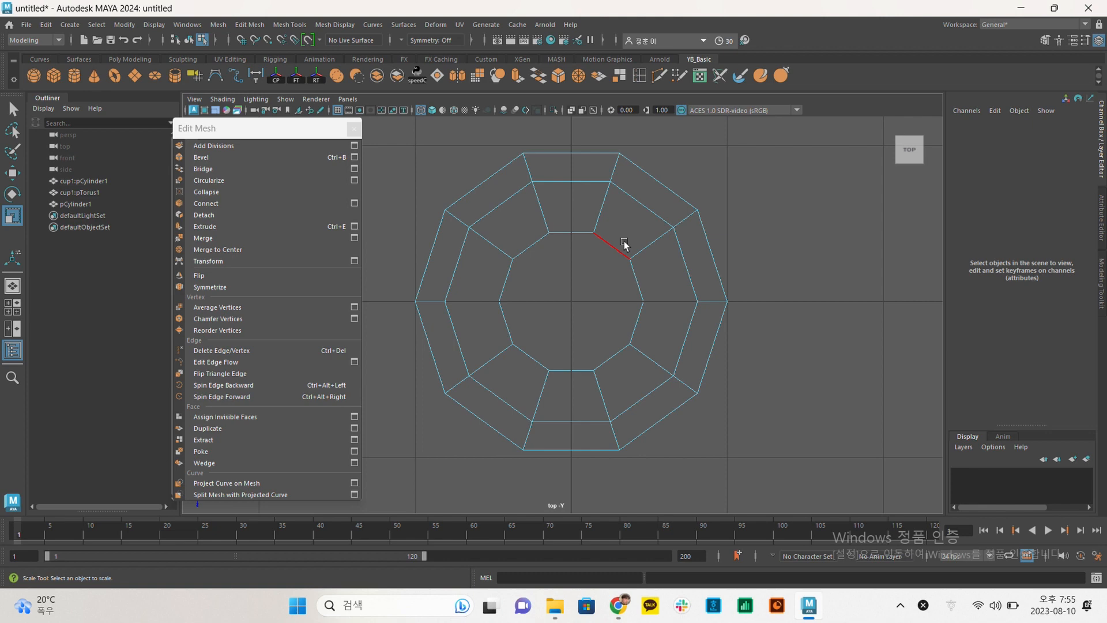
{"action": "key", "text": "space"}
{"action": "key", "text": "space"}
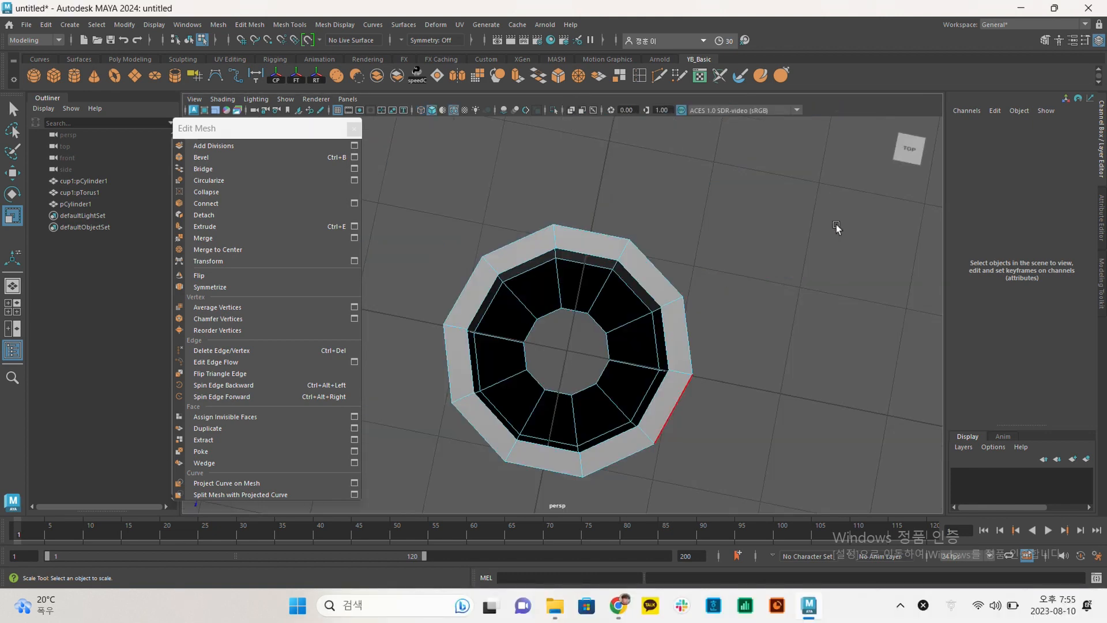
{"action": "key", "text": "ctrl+z"}
{"action": "left_click", "coordinate": [758, 243]}
Select the inner edge loop at the cylinder's bottom and extrude it inward with a Local Translate Y of about 0.296.
{"action": "left_click_drag", "start_coordinate": [697, 279], "coordinate": [719, 250], "text": "alt"}
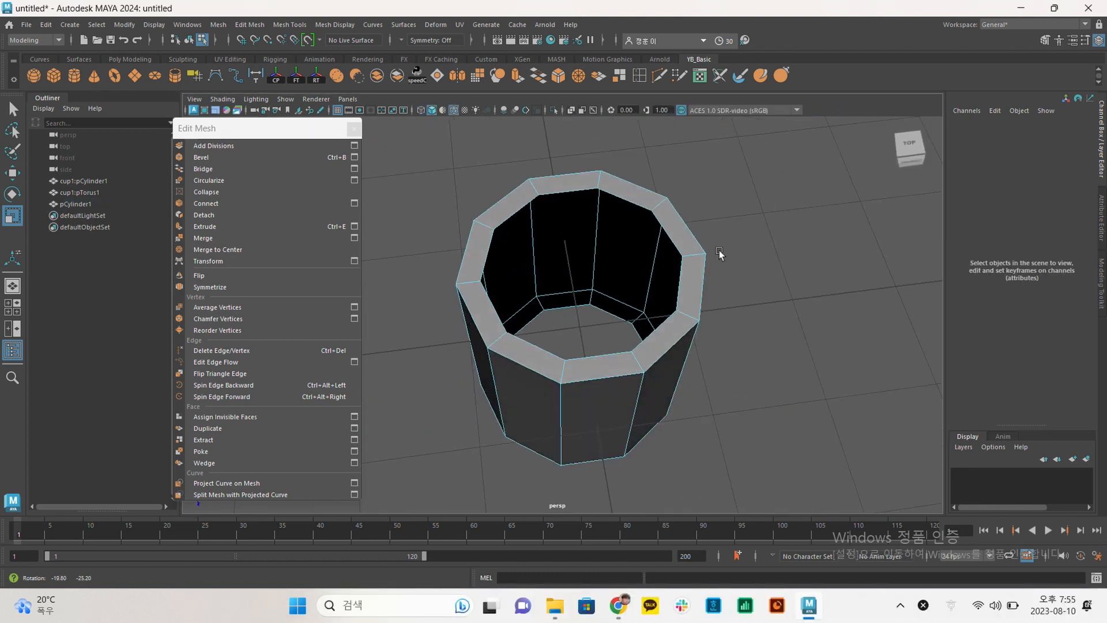
{"action": "left_click_drag", "start_coordinate": [662, 316], "coordinate": [569, 231], "text": "alt"}
{"action": "right_click_drag", "start_coordinate": [568, 229], "coordinate": [704, 250], "text": "alt"}
{"action": "left_click_drag", "start_coordinate": [621, 248], "coordinate": [623, 238], "text": "alt"}
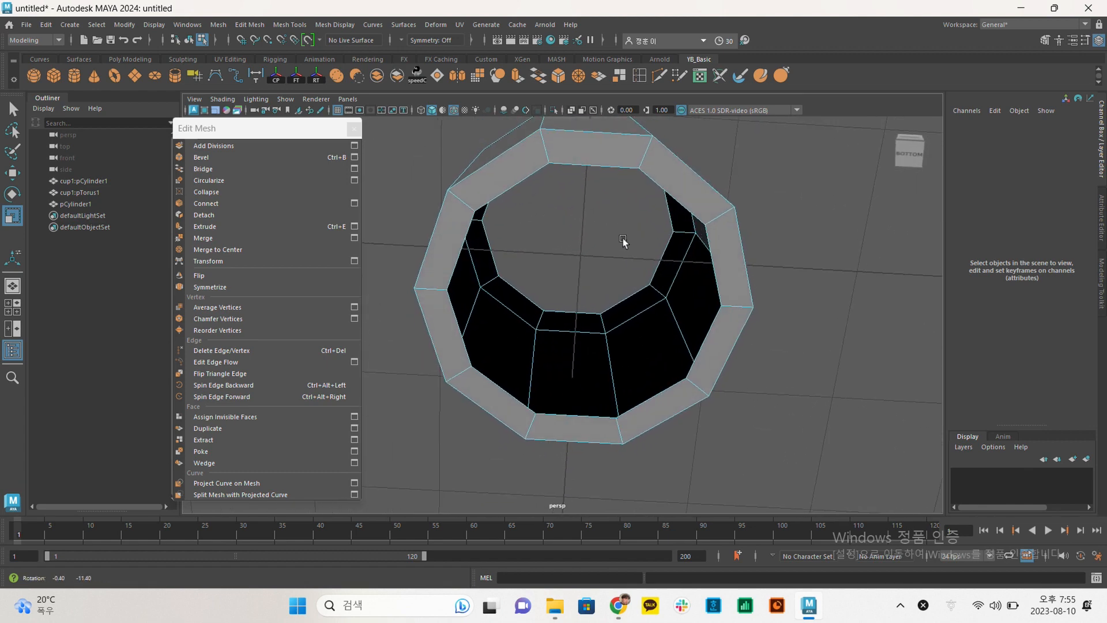
{"action": "left_click", "coordinate": [592, 167]}
{"action": "middle_click_drag", "start_coordinate": [625, 216], "coordinate": [613, 239], "text": "alt"}
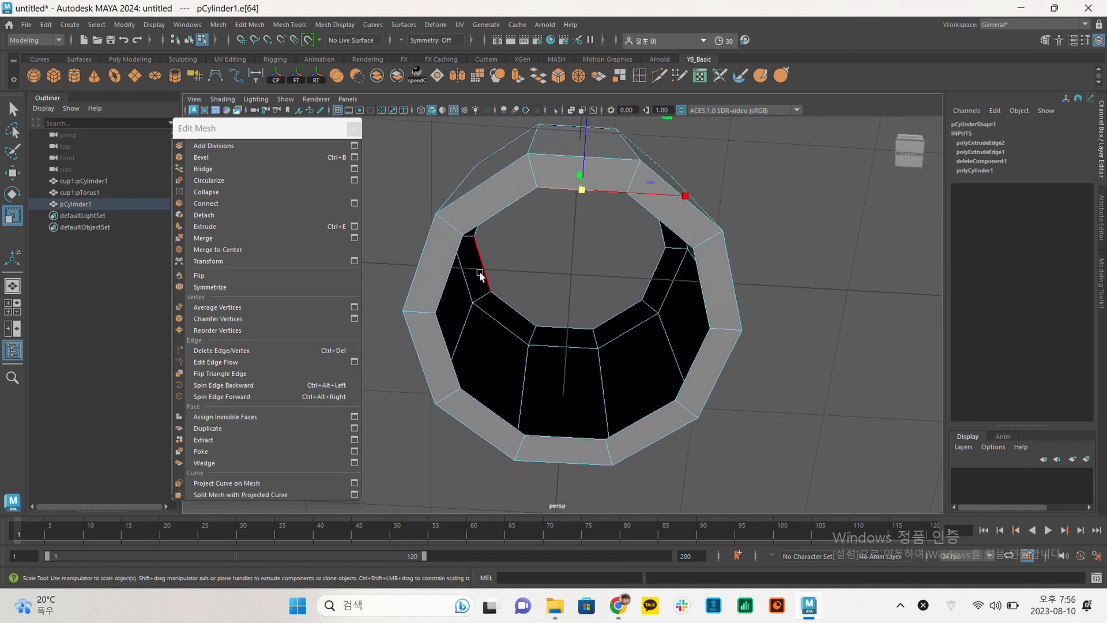
{"action": "double_click", "coordinate": [527, 199]}
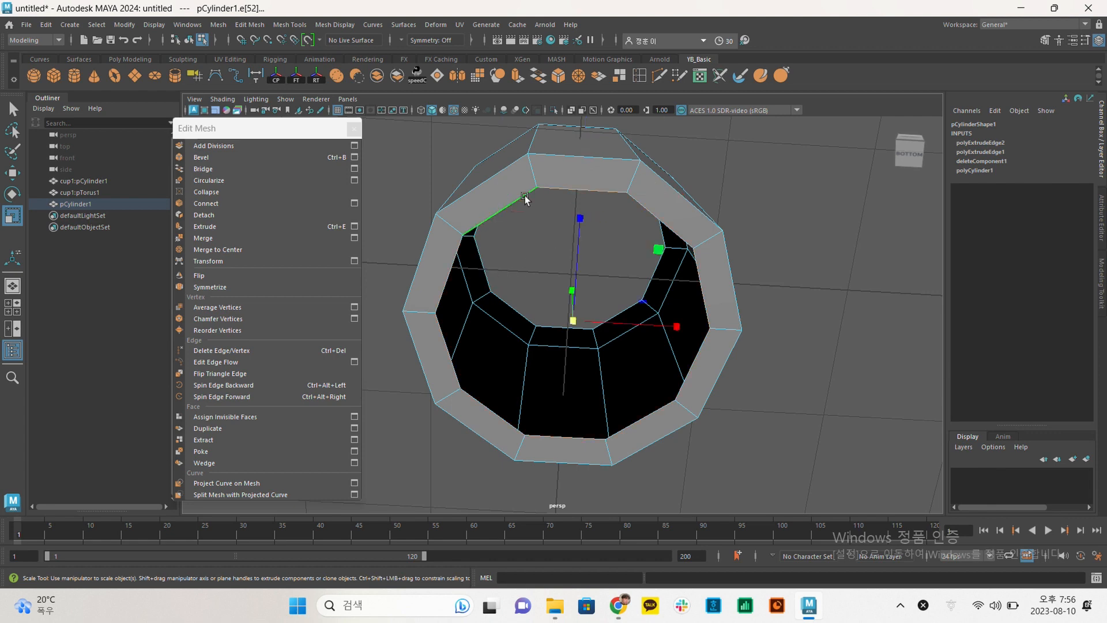
{"action": "left_click_drag", "start_coordinate": [579, 218], "coordinate": [582, 277], "text": "alt"}
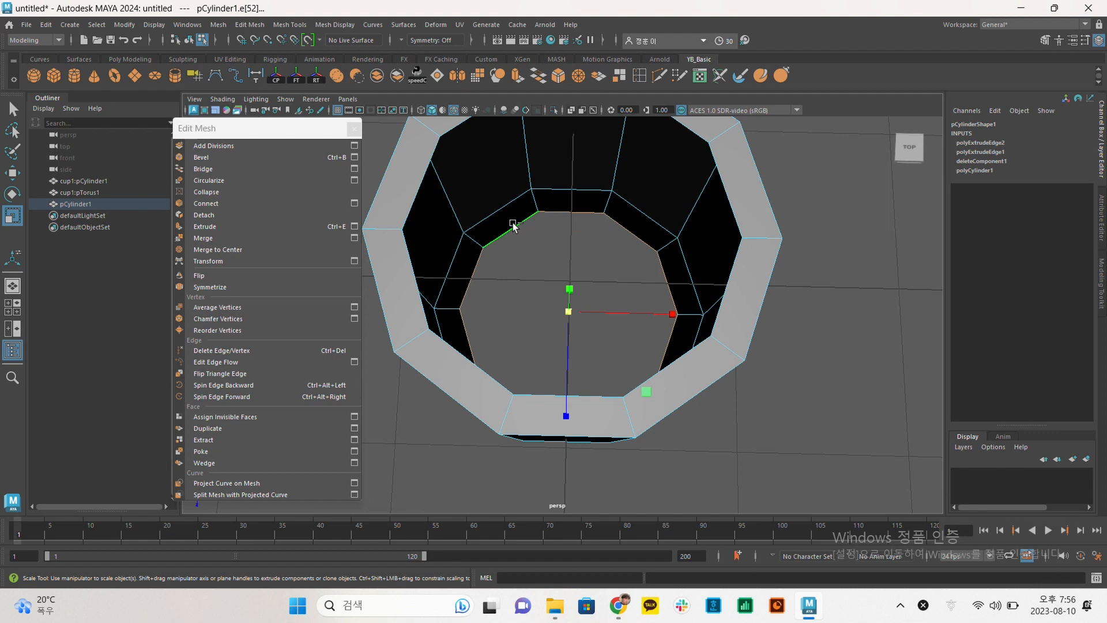
{"action": "key", "text": "ctrl+e"}
{"action": "left_click_drag", "start_coordinate": [609, 256], "coordinate": [590, 286]}
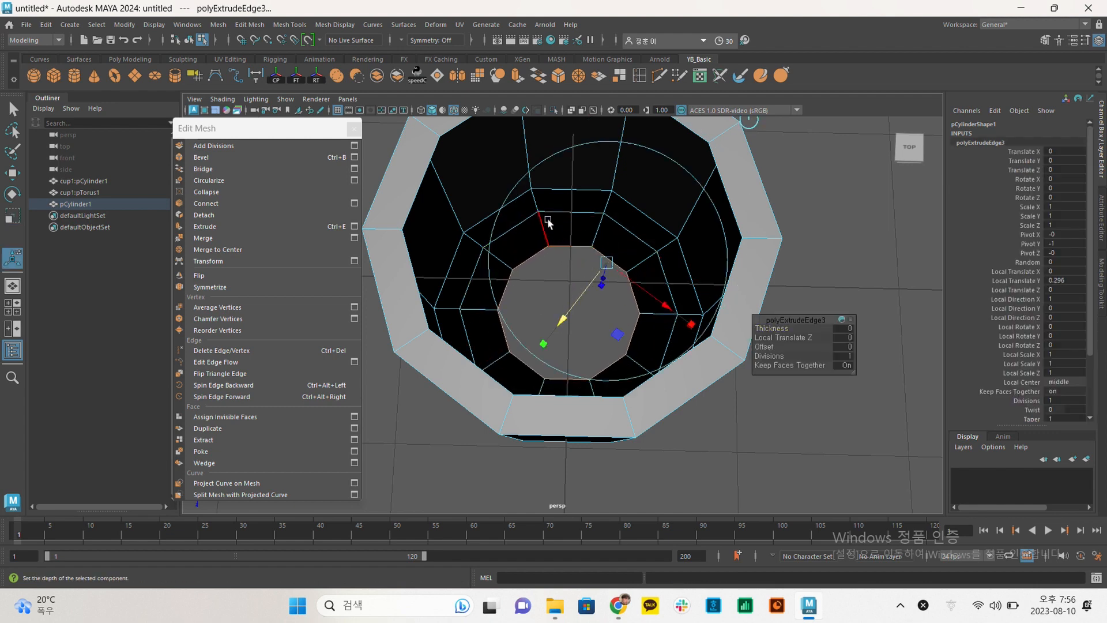
Switch to the Move tool, then undo the latest edge selection and the extra bottom extrusion.
{"action": "key", "text": "w"}
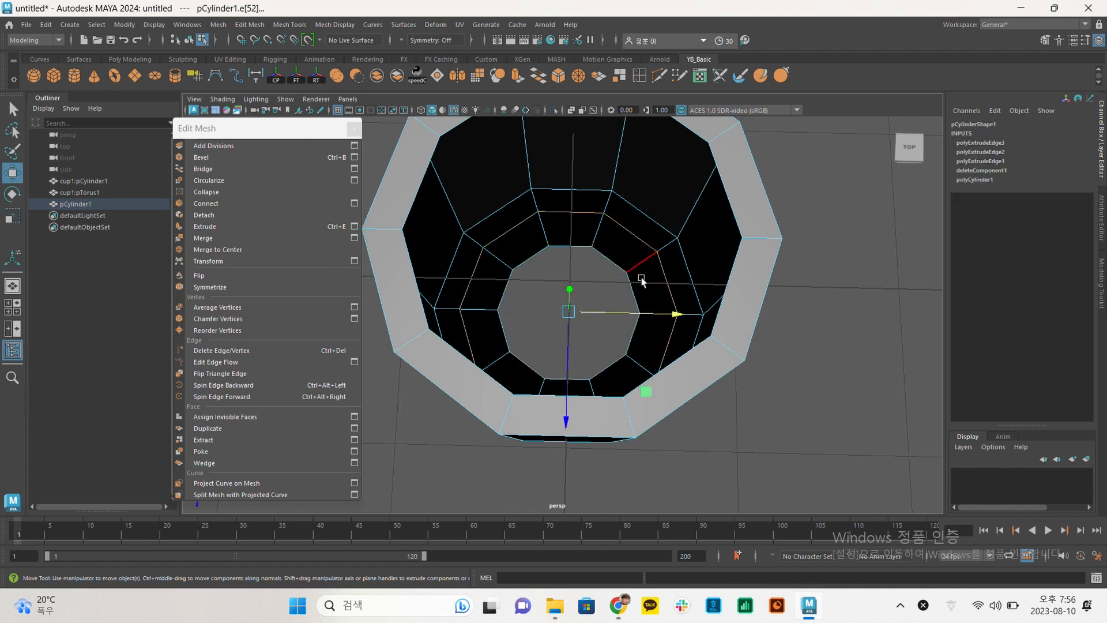
{"action": "key", "text": "ctrl+z"}
{"action": "key", "text": "ctrl+z"}
{"action": "key", "text": "ctrl+z"}
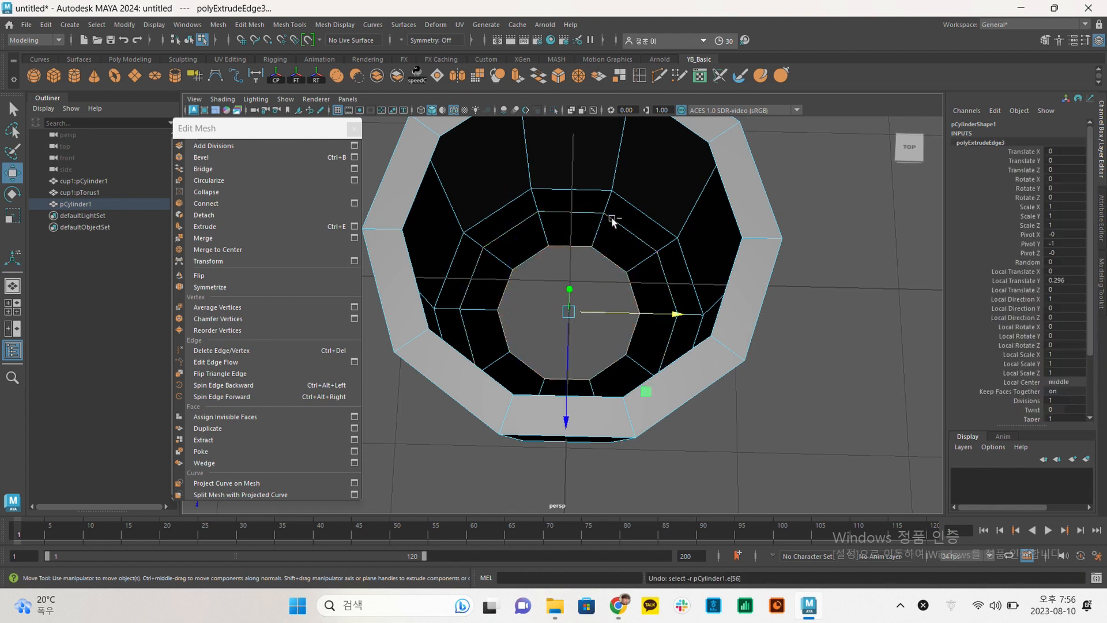
Try scaling the bottom inner edge loop to about 0.373, then undo the scaling and clear the selection.
{"action": "double_click", "coordinate": [586, 213]}
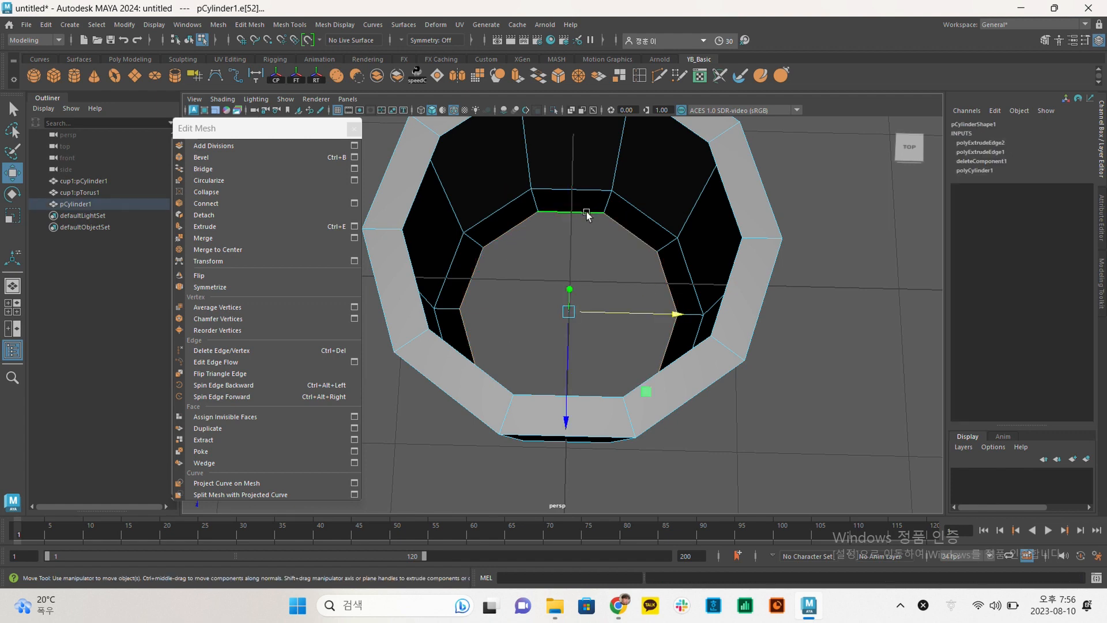
{"action": "key", "text": "e"}
{"action": "key", "text": "r"}
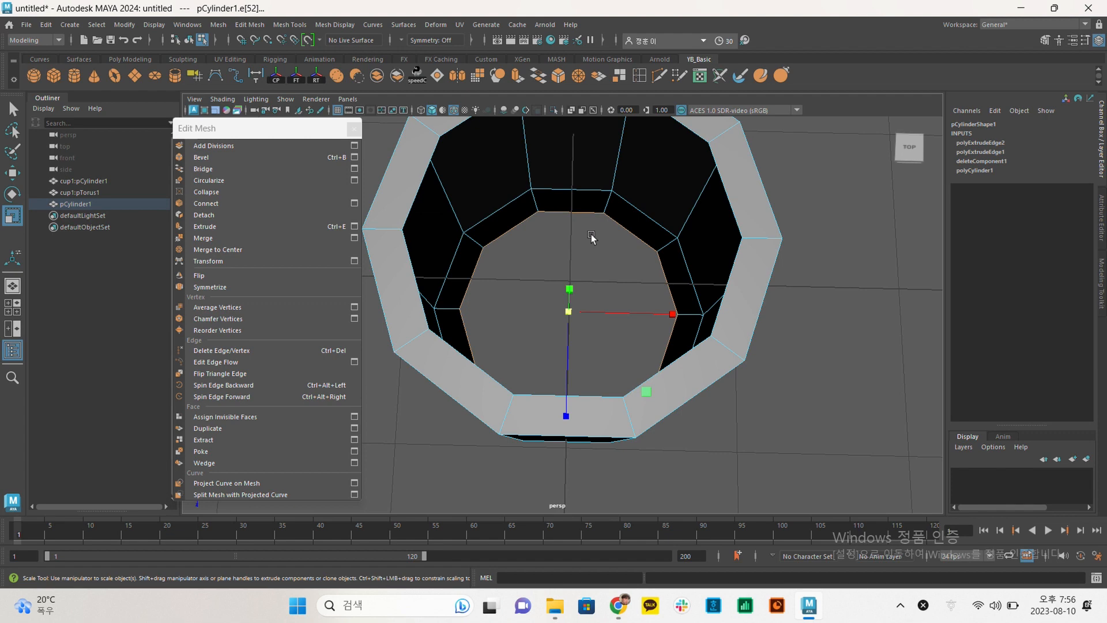
{"action": "left_click_drag", "start_coordinate": [597, 319], "coordinate": [583, 210], "text": "alt"}
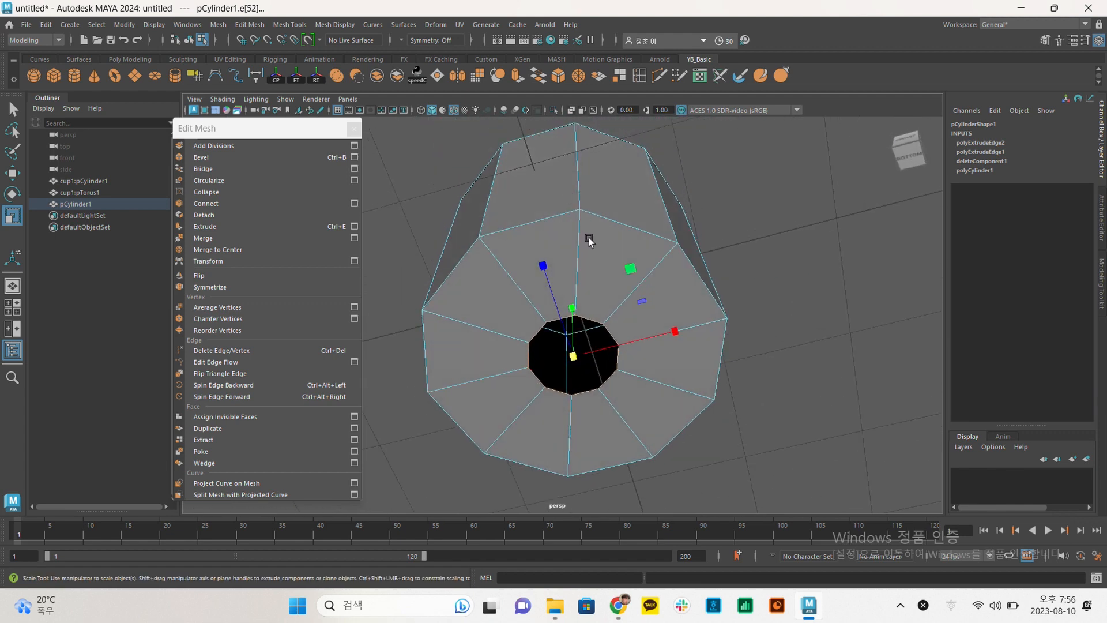
{"action": "key", "text": "ctrl+z"}
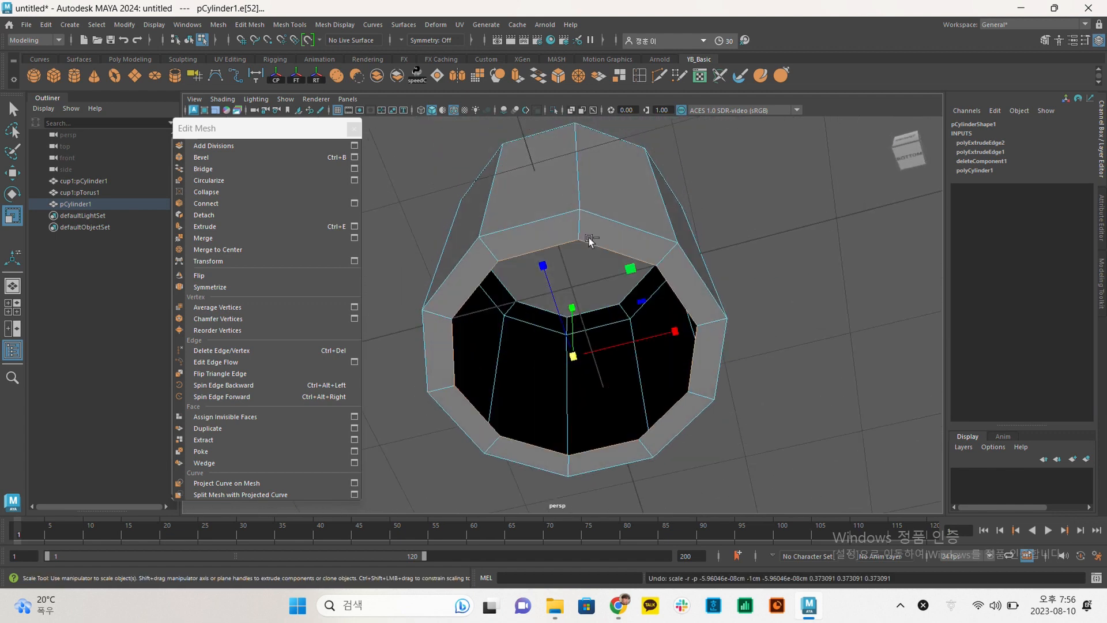
{"action": "left_click", "coordinate": [761, 188]}
Switch the cylinder to face selection and select the full ring of outer wall faces.
{"action": "left_click_drag", "start_coordinate": [695, 208], "coordinate": [631, 182], "text": "alt"}
{"action": "left_click_drag", "start_coordinate": [562, 347], "coordinate": [724, 299], "text": "alt"}
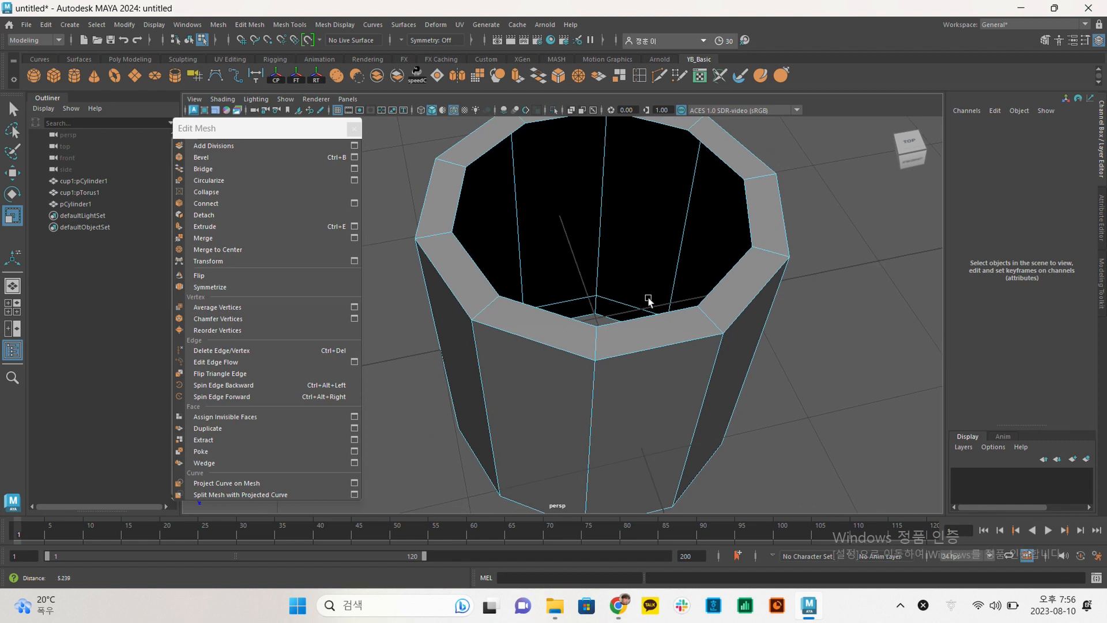
{"action": "right_click_drag", "start_coordinate": [724, 299], "coordinate": [596, 311], "text": "alt"}
{"action": "left_click_drag", "start_coordinate": [596, 311], "coordinate": [621, 306], "text": "alt"}
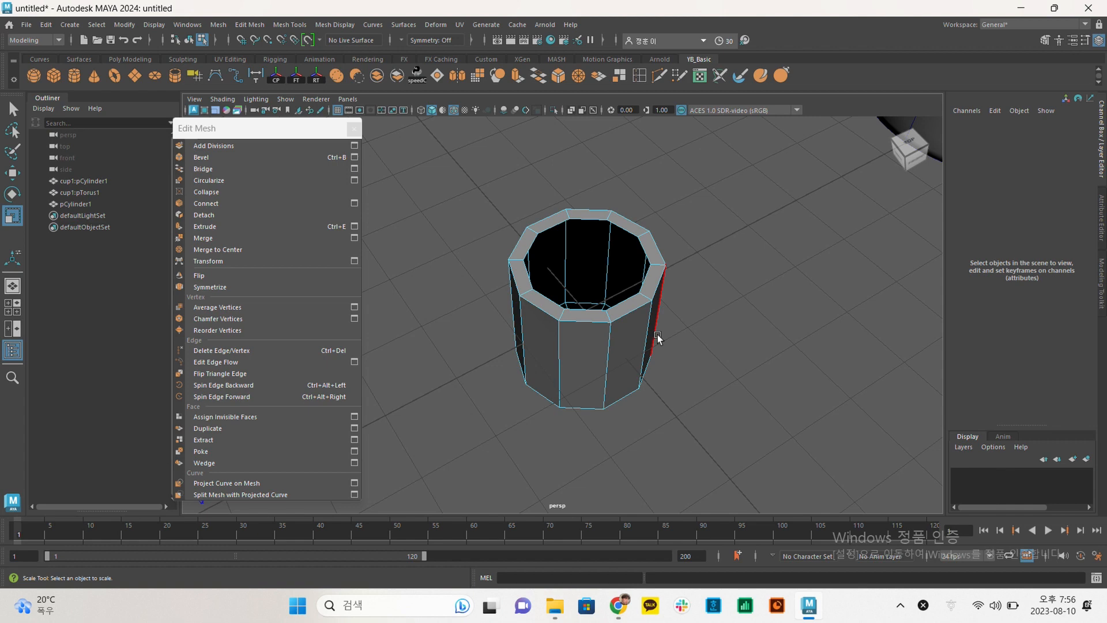
{"action": "left_click_drag", "start_coordinate": [658, 337], "coordinate": [552, 285], "text": "alt"}
{"action": "right_click_drag", "start_coordinate": [594, 271], "coordinate": [702, 296], "text": "alt"}
{"action": "left_click_drag", "start_coordinate": [593, 208], "coordinate": [574, 248], "text": "alt"}
{"action": "left_click", "coordinate": [570, 224]}
{"action": "right_click_drag", "start_coordinate": [569, 224], "coordinate": [578, 244]}
{"action": "left_click", "coordinate": [576, 241]}
{"action": "left_click_drag", "start_coordinate": [510, 297], "coordinate": [570, 310], "text": "alt"}
{"action": "double_click", "coordinate": [502, 298]}
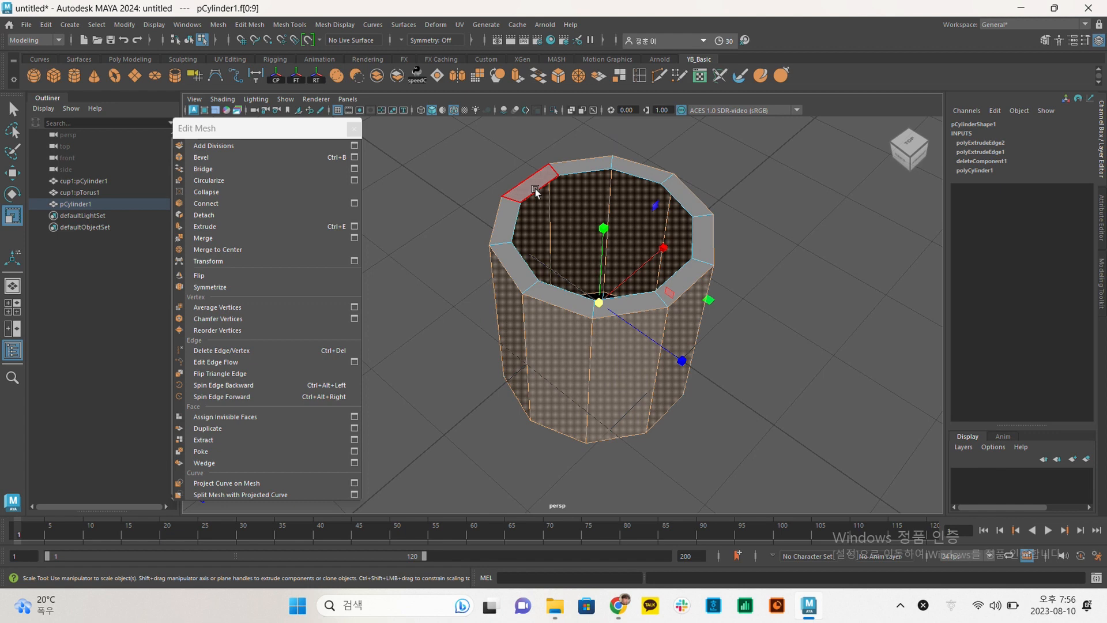
Select a single wall face seen from inside the cylinder, then clear the face selection.
{"action": "left_click_drag", "start_coordinate": [535, 189], "coordinate": [529, 216], "text": "alt"}
{"action": "left_click", "coordinate": [545, 224]}
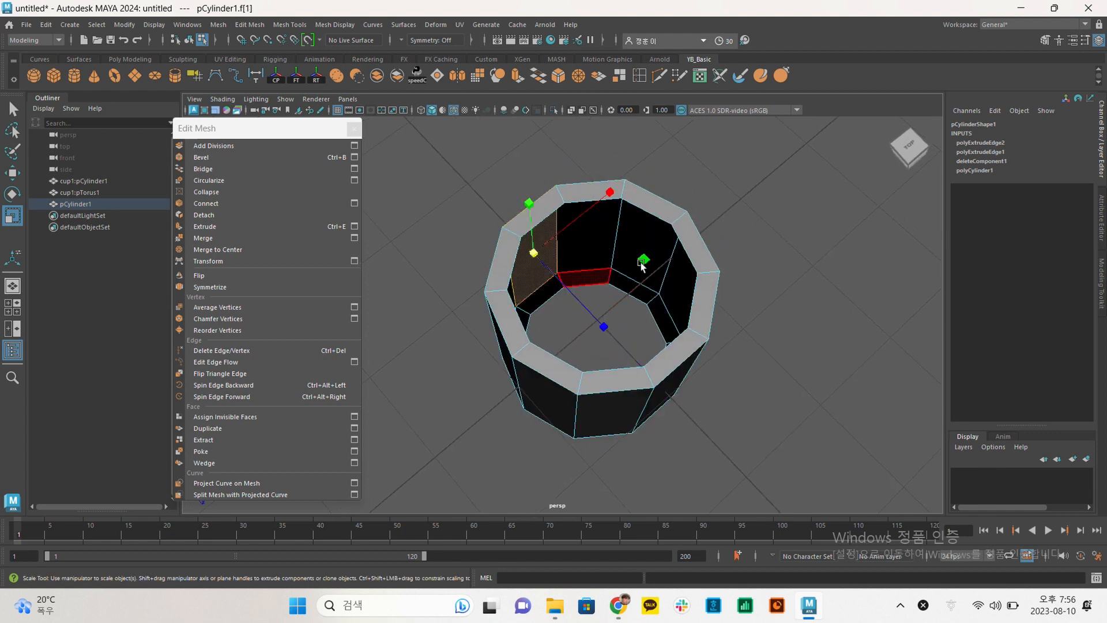
{"action": "left_click_drag", "start_coordinate": [714, 259], "coordinate": [699, 268], "text": "alt"}
{"action": "left_click", "coordinate": [780, 226]}
{"action": "left_click_drag", "start_coordinate": [622, 248], "coordinate": [589, 223], "text": "alt"}
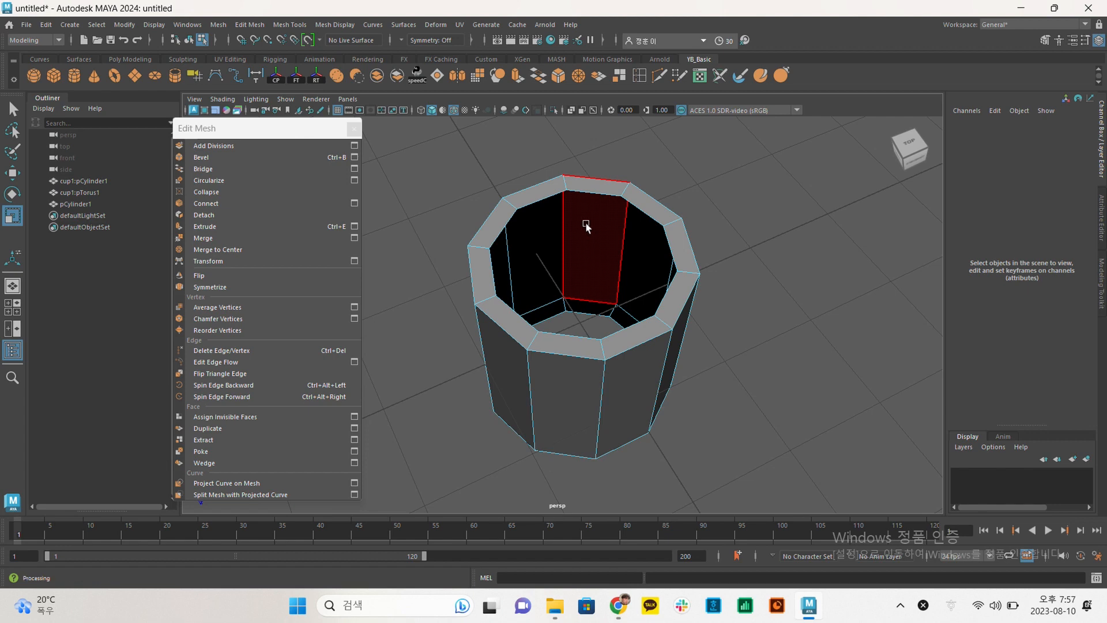
{"action": "left_click", "coordinate": [549, 213]}
Switch the cylinder to edge selection and select the inner edge loop of the top rim.
{"action": "right_click_drag", "start_coordinate": [542, 219], "coordinate": [541, 185]}
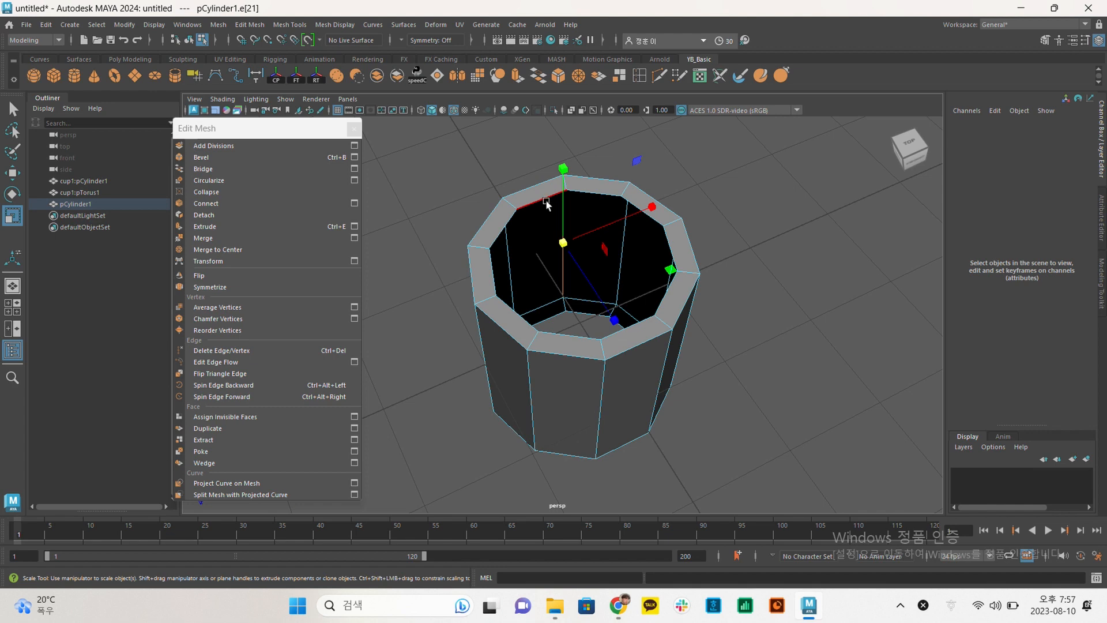
{"action": "double_click", "coordinate": [547, 203]}
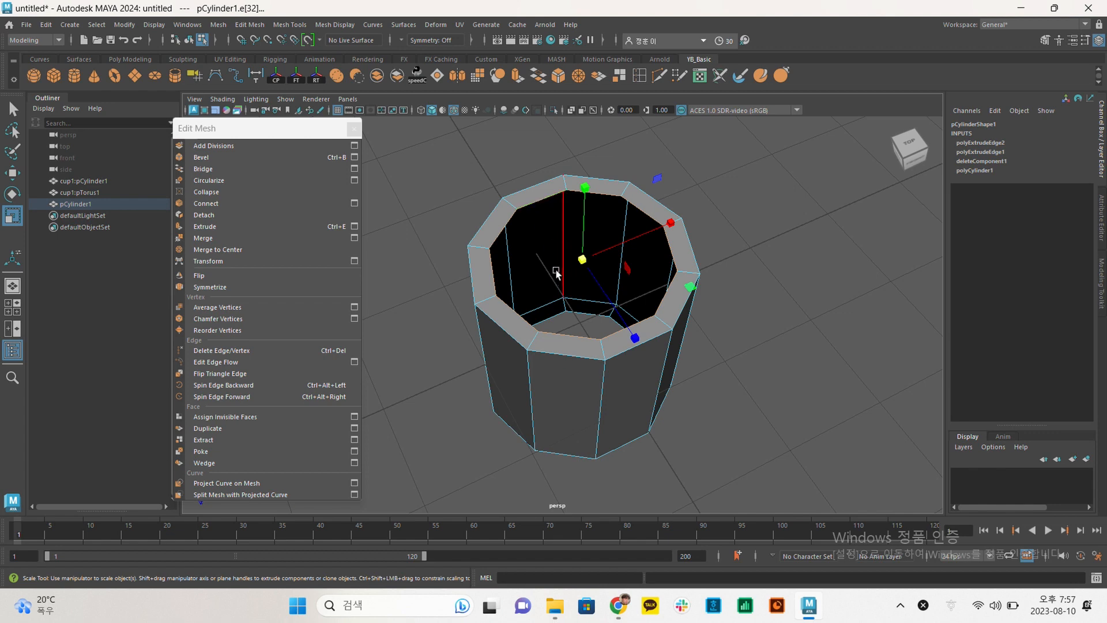
{"action": "key", "text": "ctrl+z"}
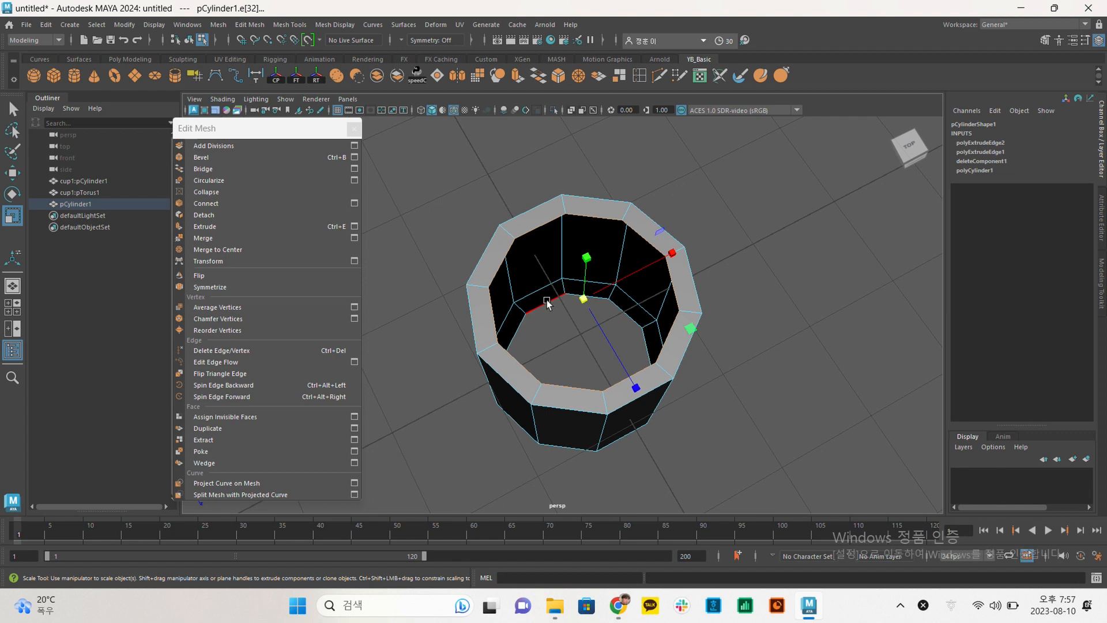
Select the inner edge loop around the bottom opening and add the top rim's inner edge loop to the selection.
{"action": "double_click", "coordinate": [547, 300]}
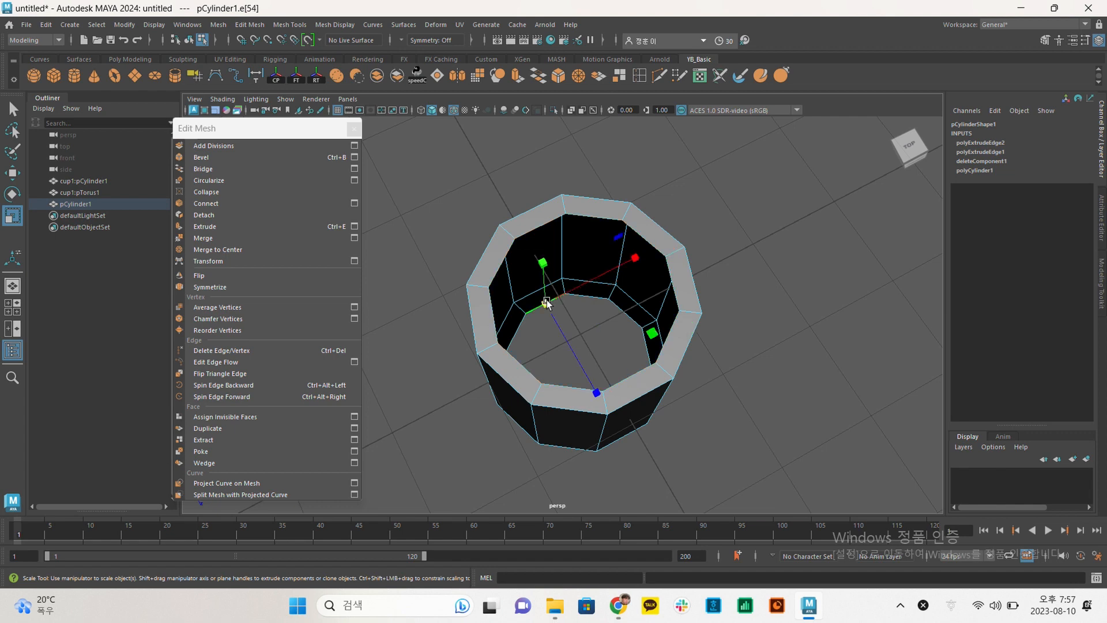
{"action": "left_click_drag", "start_coordinate": [573, 295], "coordinate": [583, 273], "text": "alt"}
{"action": "right_click_drag", "start_coordinate": [583, 274], "coordinate": [723, 344], "text": "alt"}
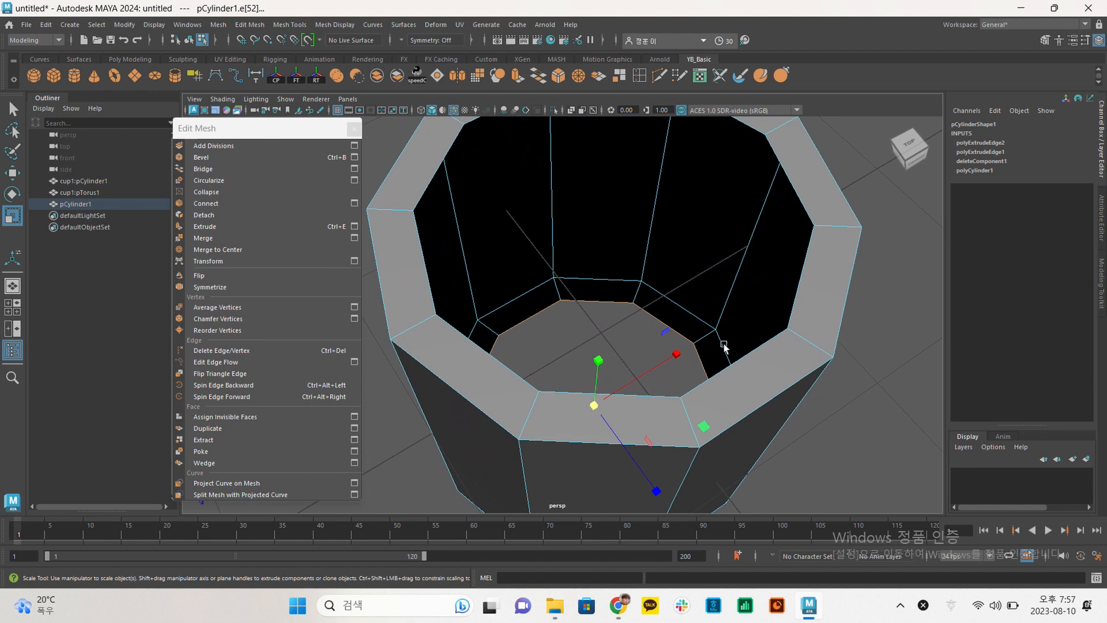
{"action": "middle_click_drag", "start_coordinate": [636, 299], "coordinate": [635, 317], "text": "alt"}
{"action": "left_click_drag", "start_coordinate": [519, 304], "coordinate": [519, 343], "text": "alt"}
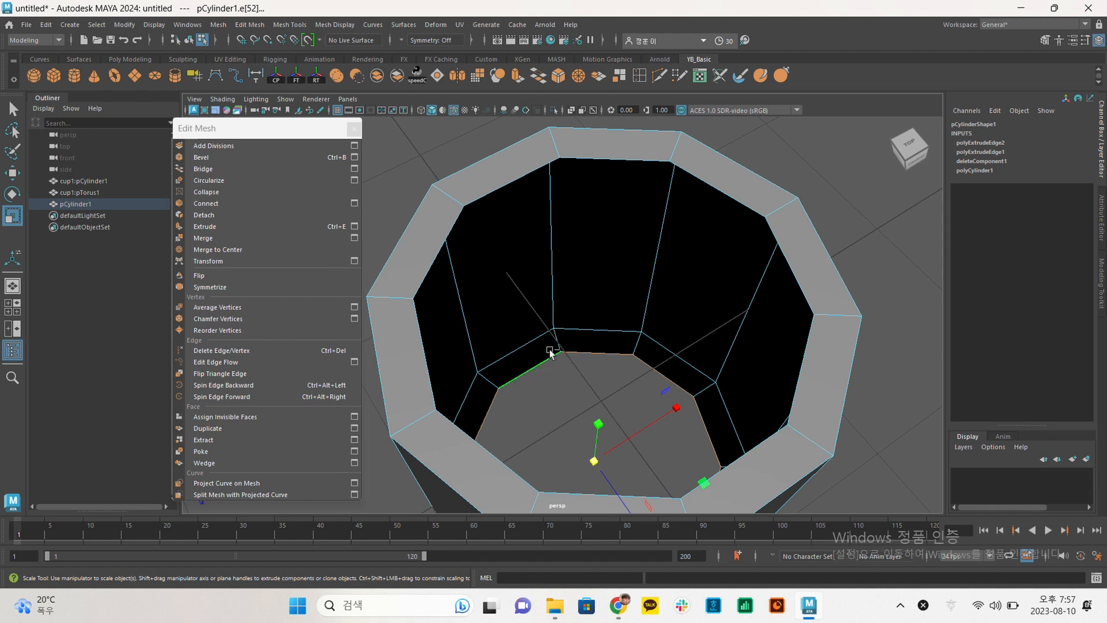
{"action": "left_click", "coordinate": [528, 170], "text": "shift"}
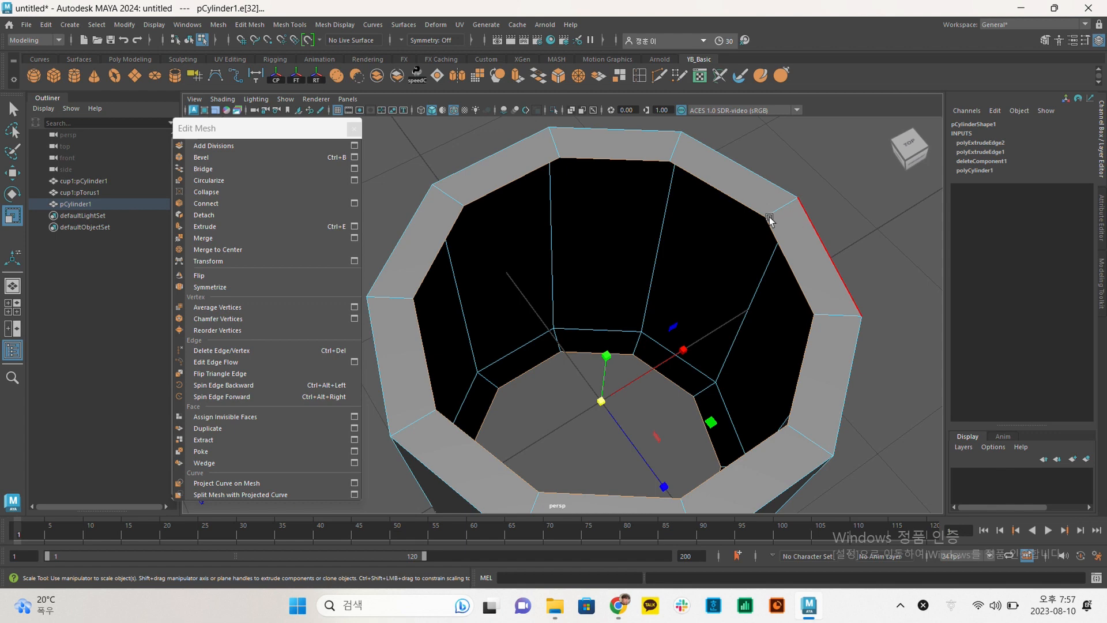
Bridge the selected top and bottom inner edge loops to form the cup's inner wall.
{"action": "middle_click_drag", "start_coordinate": [772, 218], "coordinate": [746, 195], "text": "alt"}
{"action": "left_click_drag", "start_coordinate": [719, 202], "coordinate": [715, 214], "text": "alt"}
{"action": "right_click_drag", "start_coordinate": [770, 219], "coordinate": [708, 210], "text": "alt"}
{"action": "middle_click_drag", "start_coordinate": [646, 213], "coordinate": [649, 195], "text": "alt"}
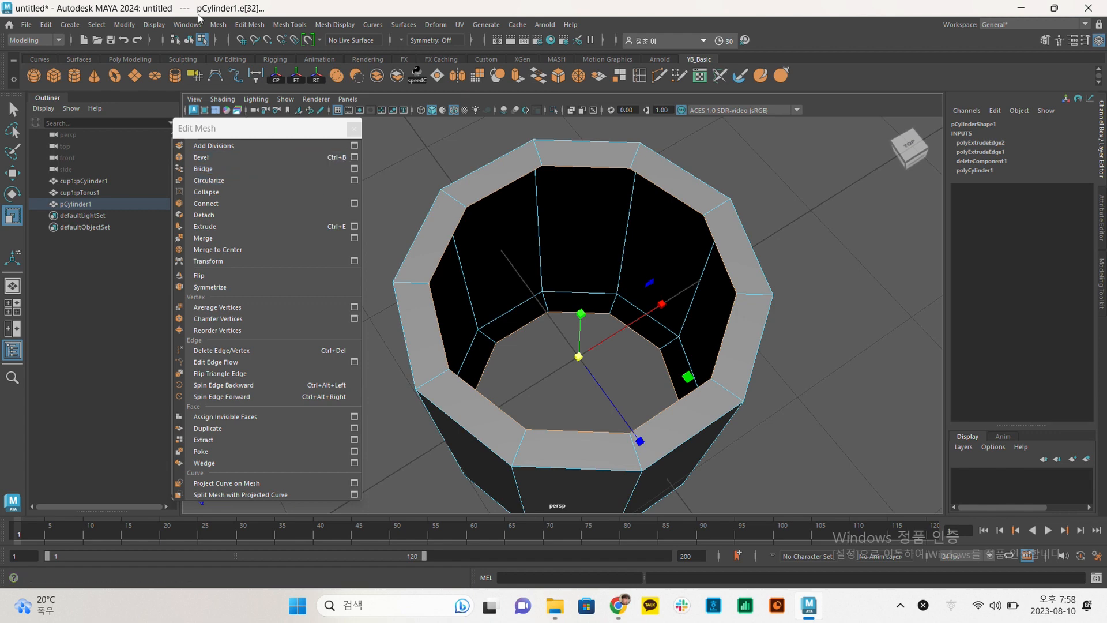
{"action": "left_click", "coordinate": [252, 26]}
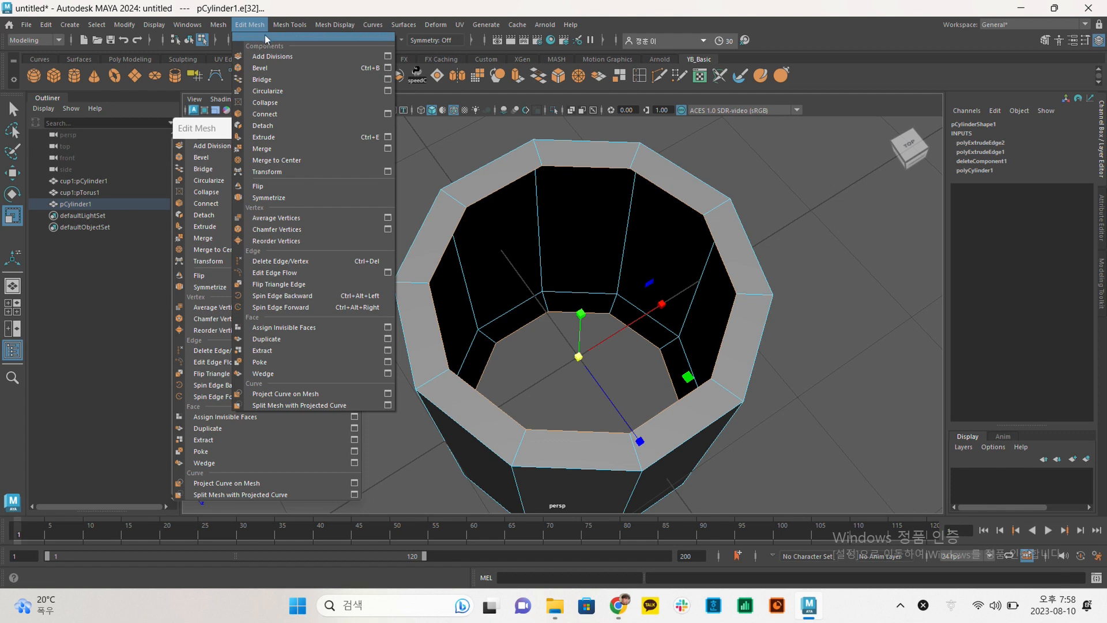
{"action": "left_click", "coordinate": [209, 128]}
{"action": "mouse_move", "coordinate": [218, 127]}
{"action": "left_mouse_down"}
{"action": "mouse_move", "coordinate": [227, 128]}
{"action": "mouse_move", "coordinate": [214, 128]}
{"action": "left_mouse_up"}
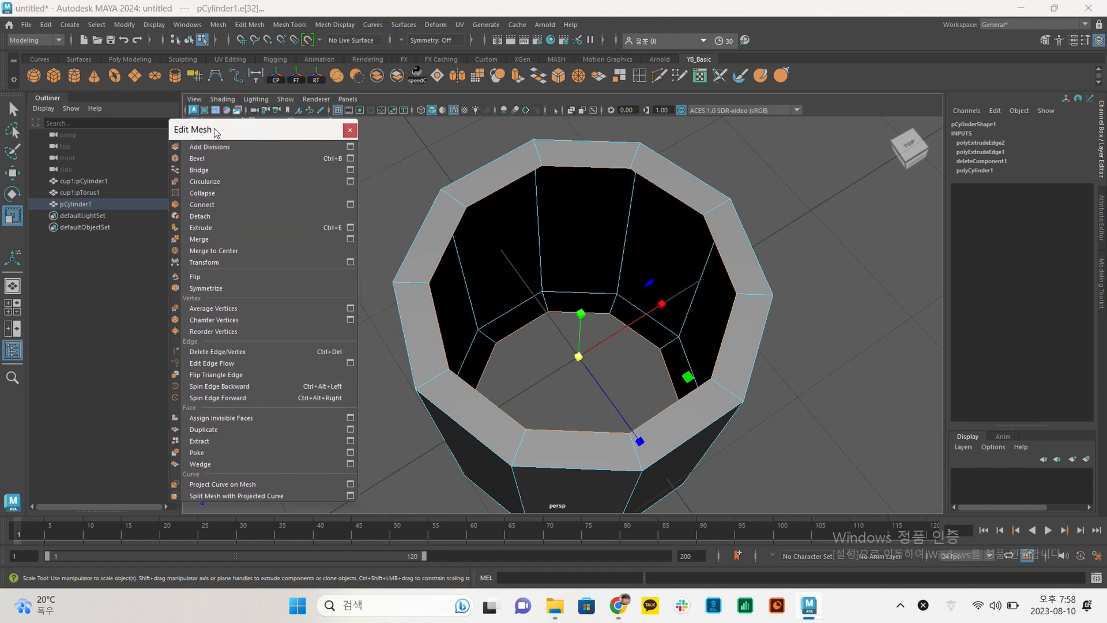
{"action": "left_click", "coordinate": [196, 171]}
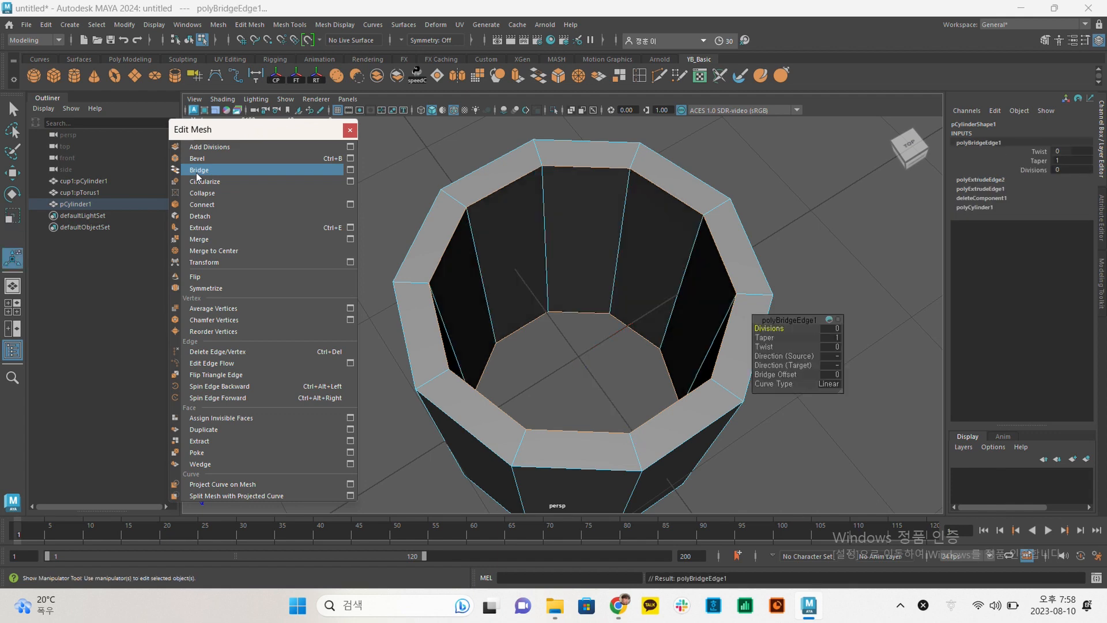
{"action": "left_click_drag", "start_coordinate": [692, 188], "coordinate": [709, 185], "text": "alt"}
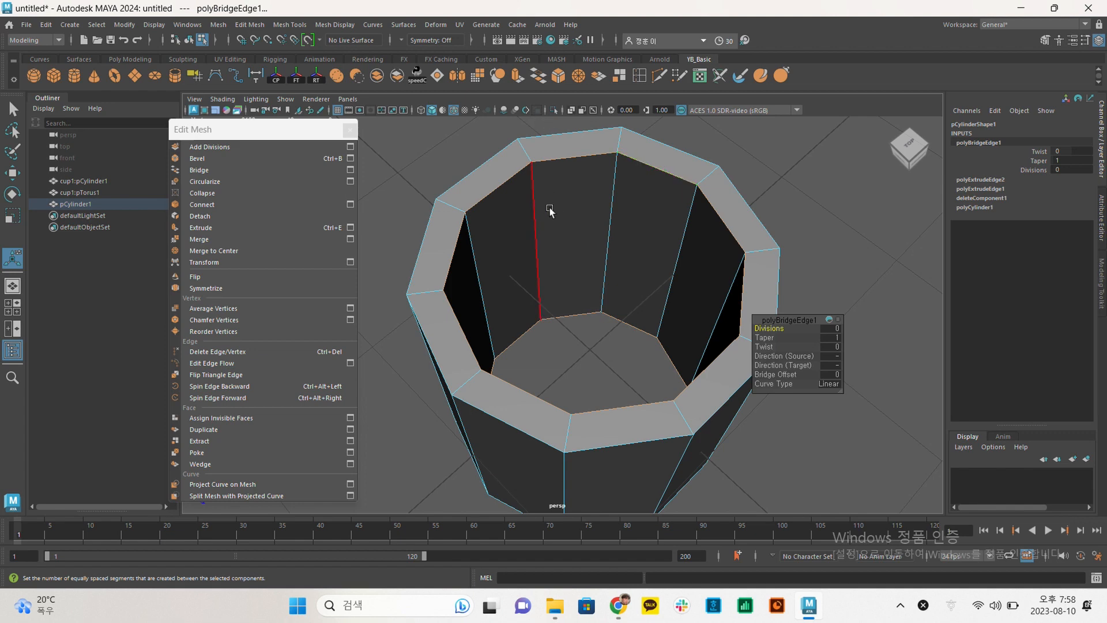
{"action": "left_click_drag", "start_coordinate": [574, 254], "coordinate": [549, 267], "text": "alt"}
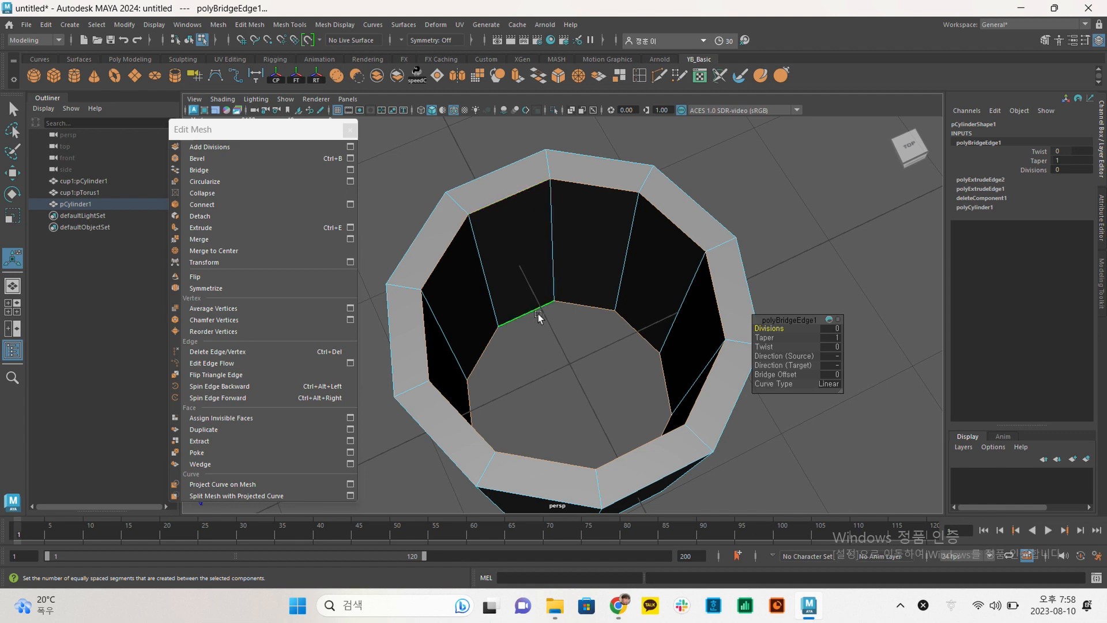
{"action": "left_click_drag", "start_coordinate": [532, 303], "coordinate": [492, 313], "text": "alt"}
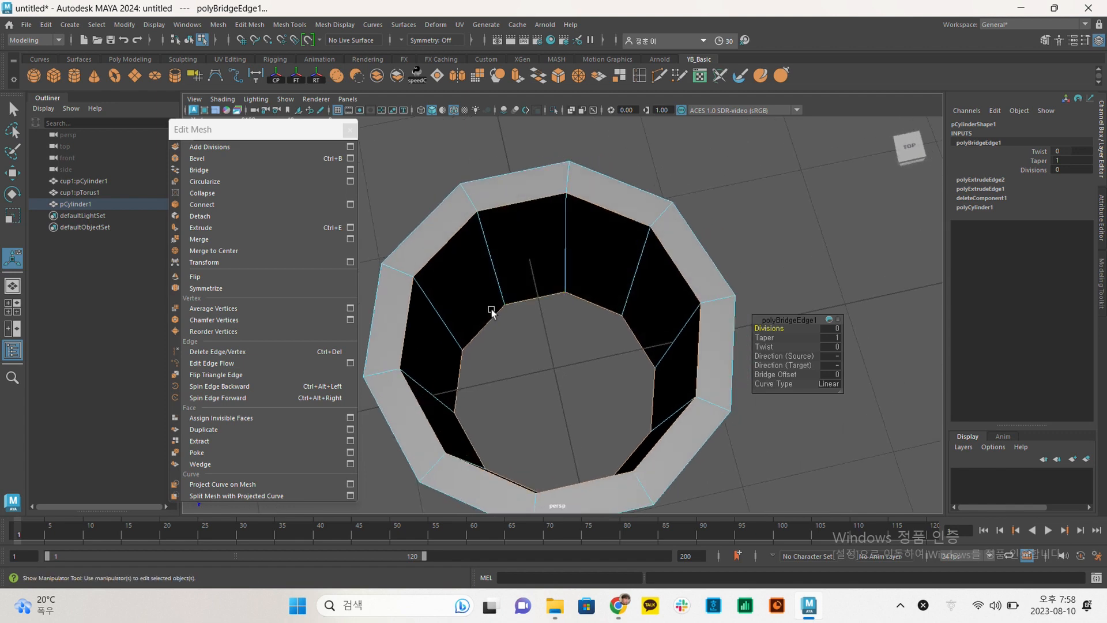
{"action": "left_click_drag", "start_coordinate": [505, 251], "coordinate": [539, 323], "text": "alt"}
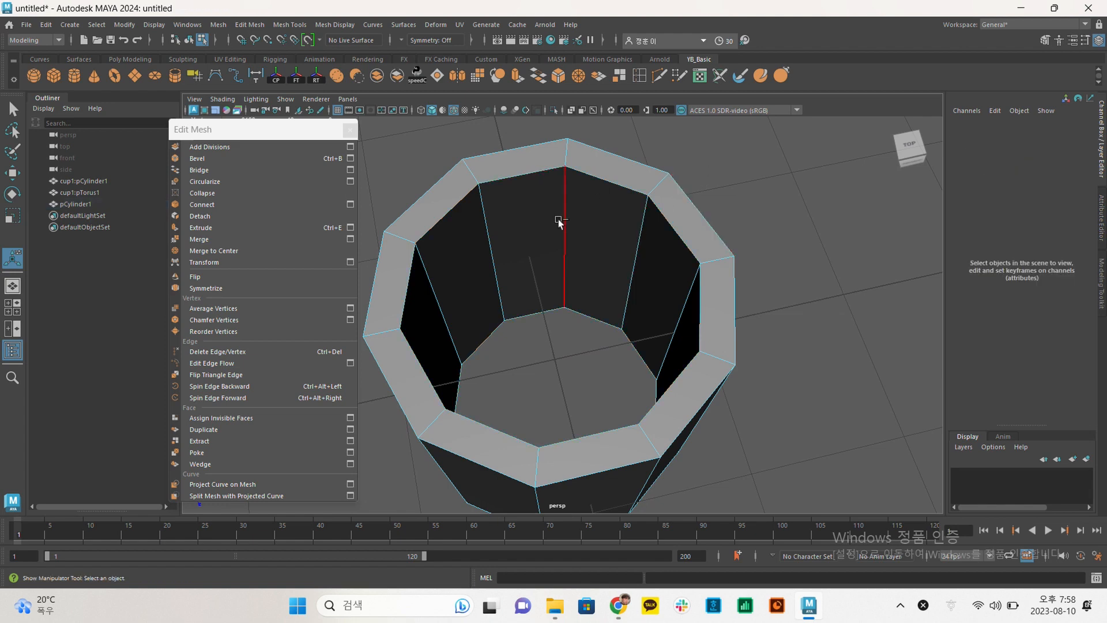
Undo the inner wall bridge and try bridging mismatched upper and lower inner edges into a twisted inner wall.
{"action": "key", "text": "ctrl+z"}
{"action": "left_click", "coordinate": [541, 174]}
{"action": "left_click", "coordinate": [594, 318], "text": "shift"}
{"action": "key", "text": "g"}
{"action": "left_click", "coordinate": [615, 179]}
{"action": "left_click", "coordinate": [588, 233], "text": "shift"}
{"action": "left_click_drag", "start_coordinate": [608, 227], "coordinate": [485, 260], "text": "ctrl"}
{"action": "key", "text": "g"}
{"action": "left_click", "coordinate": [799, 249]}
{"action": "left_click_drag", "start_coordinate": [799, 249], "coordinate": [767, 242], "text": "alt"}
{"action": "middle_click_drag", "start_coordinate": [626, 245], "coordinate": [595, 279], "text": "alt"}
{"action": "scroll", "coordinate": [565, 336], "scroll_direction": "down", "scroll_amount": 4}
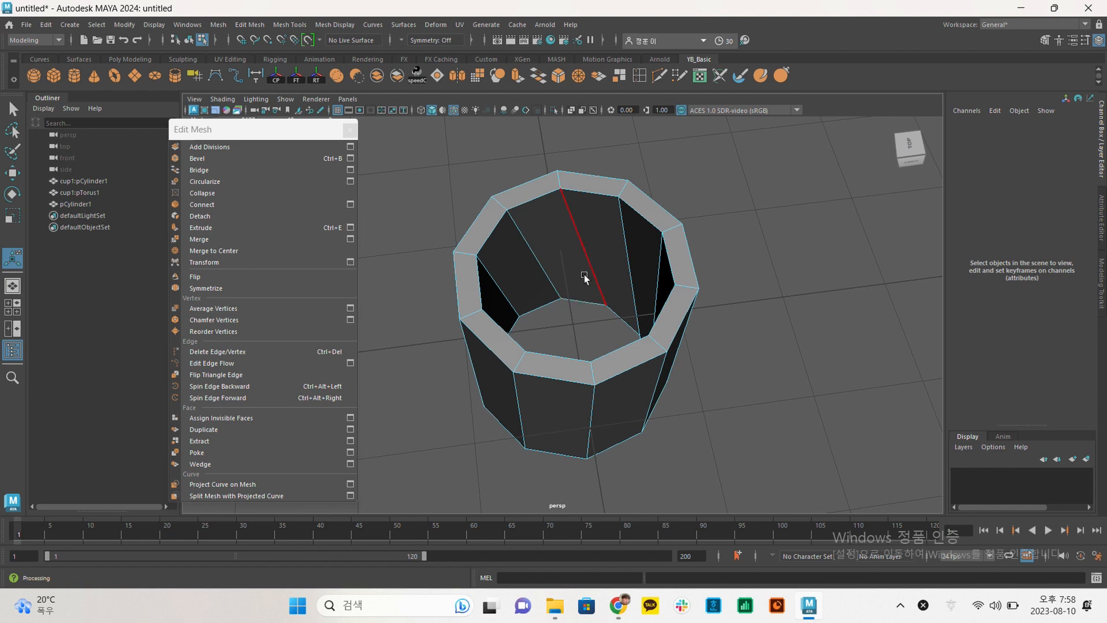
Undo the twisted bridge between the upper and lower inner edges.
{"action": "mouse_move", "coordinate": [583, 240]}
{"action": "left_mouse_down", "text": "alt"}
{"action": "mouse_move", "coordinate": [594, 210]}
{"action": "mouse_move", "coordinate": [508, 226]}
{"action": "mouse_move", "coordinate": [635, 234]}
{"action": "mouse_move", "coordinate": [579, 259]}
{"action": "left_mouse_up", "text": "alt"}
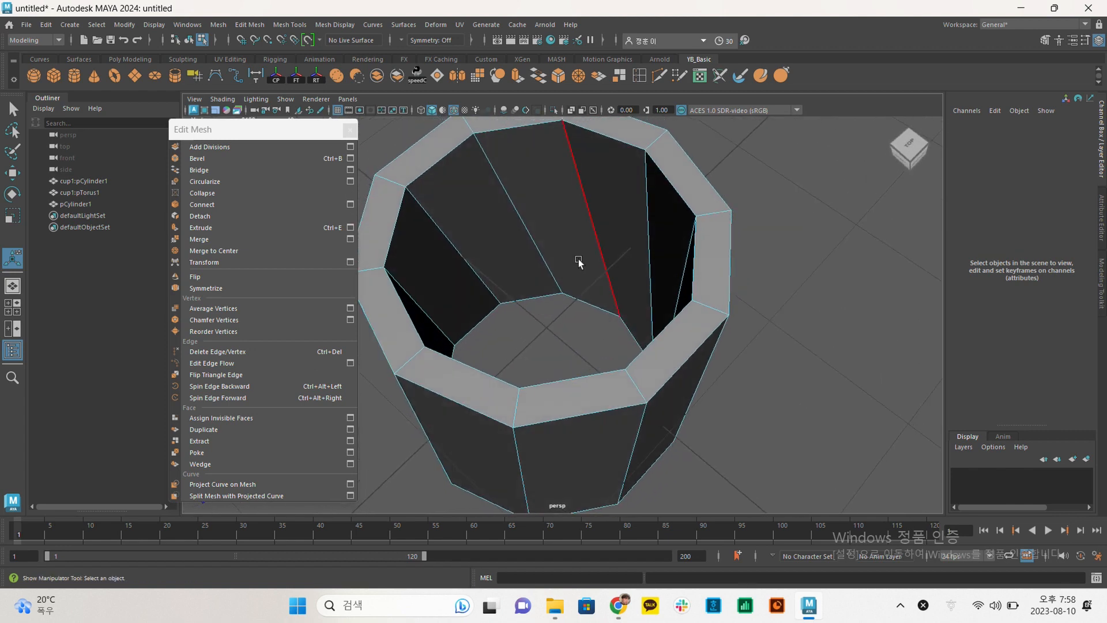
{"action": "left_click", "coordinate": [578, 252]}
{"action": "key", "text": "ctrl+z"}
{"action": "key", "text": "g"}
{"action": "key", "text": "ctrl+z"}
{"action": "left_click_drag", "start_coordinate": [571, 252], "coordinate": [561, 217], "text": "alt"}
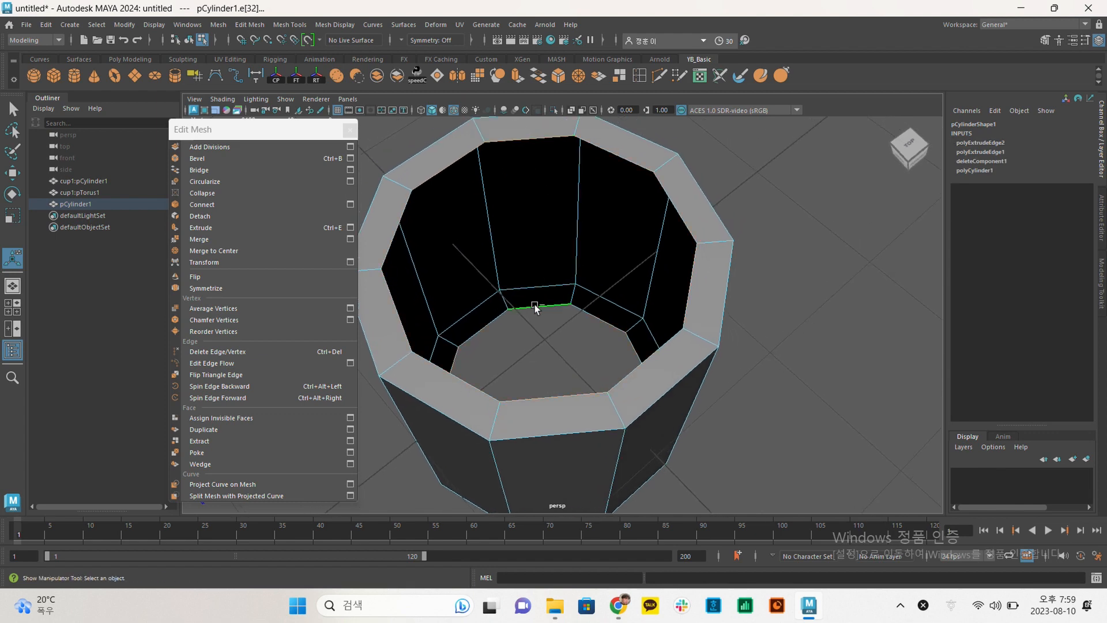
Try bridging the selected inner rim edges to the inner bottom edges around the whole cup and undo the bridge.
{"action": "left_click", "coordinate": [199, 170]}
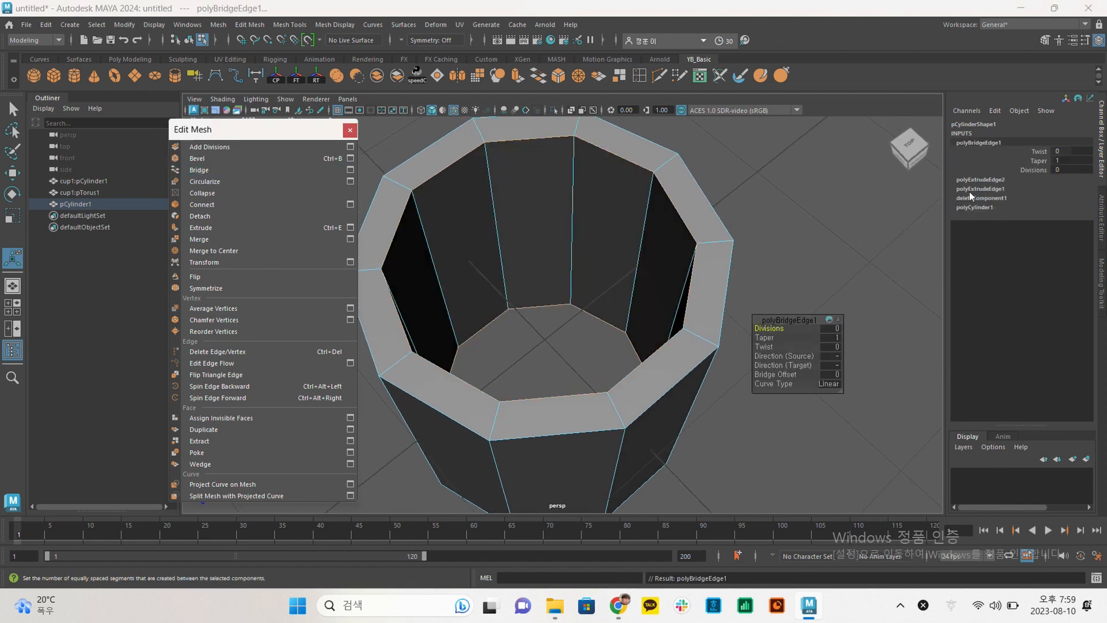
{"action": "left_click", "coordinate": [814, 172]}
{"action": "left_click_drag", "start_coordinate": [814, 172], "coordinate": [828, 196], "text": "alt"}
{"action": "middle_click_drag", "start_coordinate": [828, 197], "coordinate": [747, 244], "text": "alt"}
{"action": "right_click_drag", "start_coordinate": [815, 245], "coordinate": [606, 225], "text": "alt"}
{"action": "middle_click_drag", "start_coordinate": [606, 225], "coordinate": [605, 206], "text": "alt"}
{"action": "right_click_drag", "start_coordinate": [605, 205], "coordinate": [749, 302], "text": "alt"}
{"action": "key", "text": "ctrl+z"}
{"action": "key", "text": "ctrl+z"}
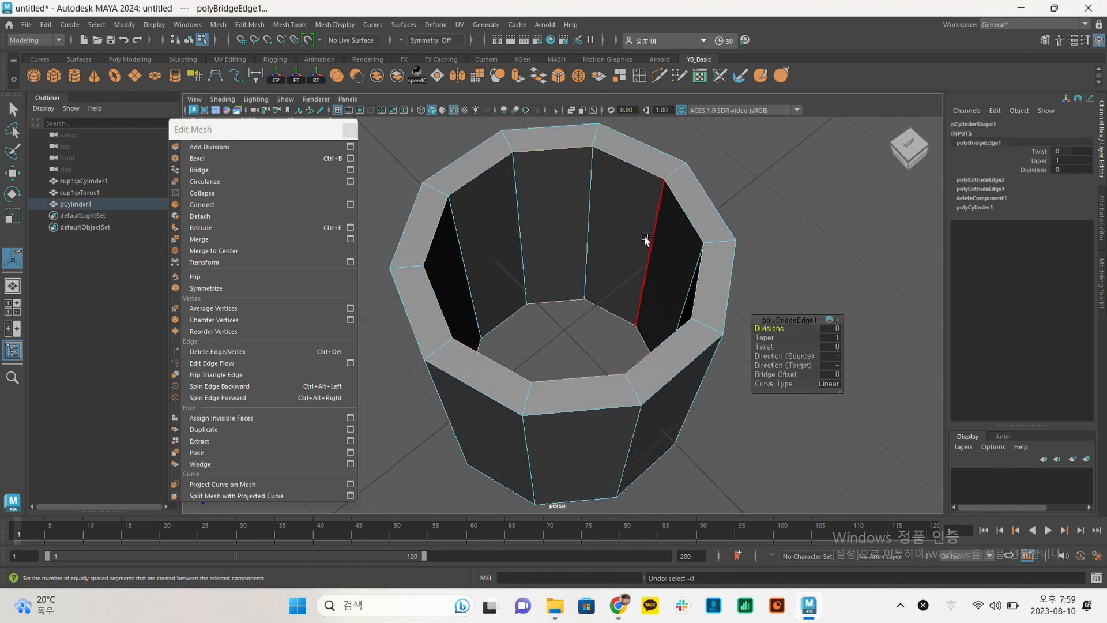
Bridge one edge of the inner rim to the matching edge of the inner bottom opening.
{"action": "left_click", "coordinate": [551, 151]}
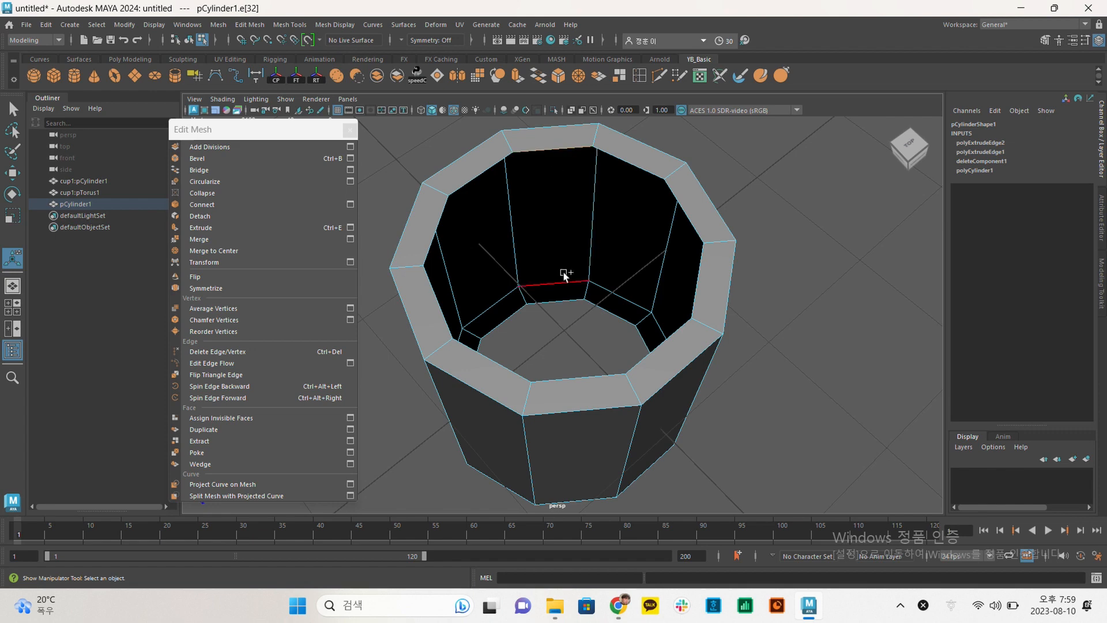
{"action": "left_click", "coordinate": [560, 301], "text": "shift"}
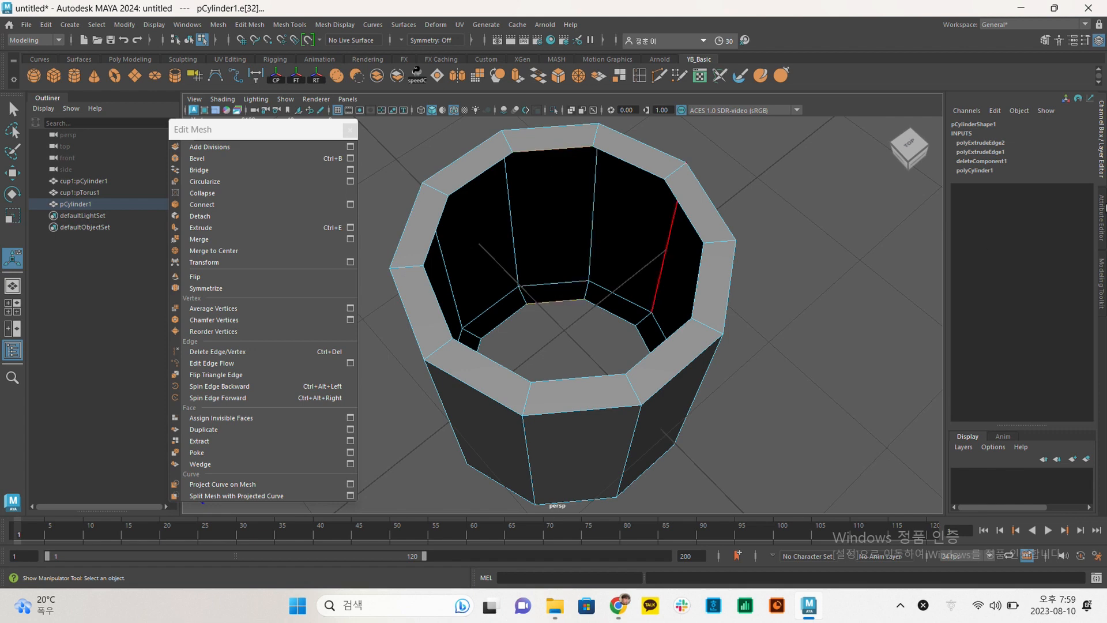
{"action": "left_click", "coordinate": [244, 169]}
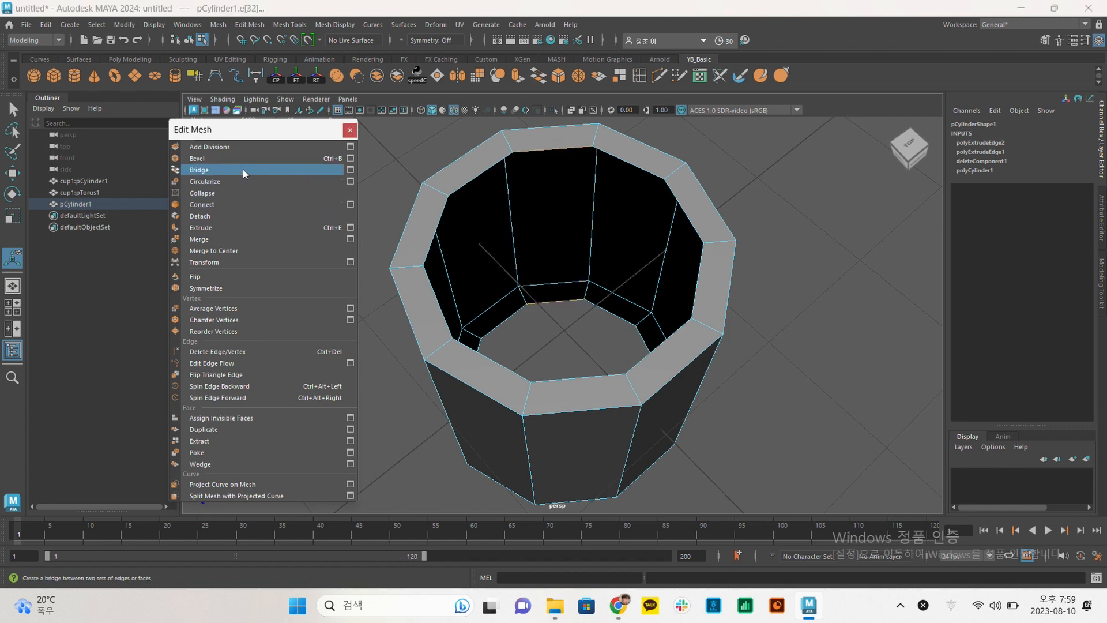
{"action": "left_click", "coordinate": [487, 176]}
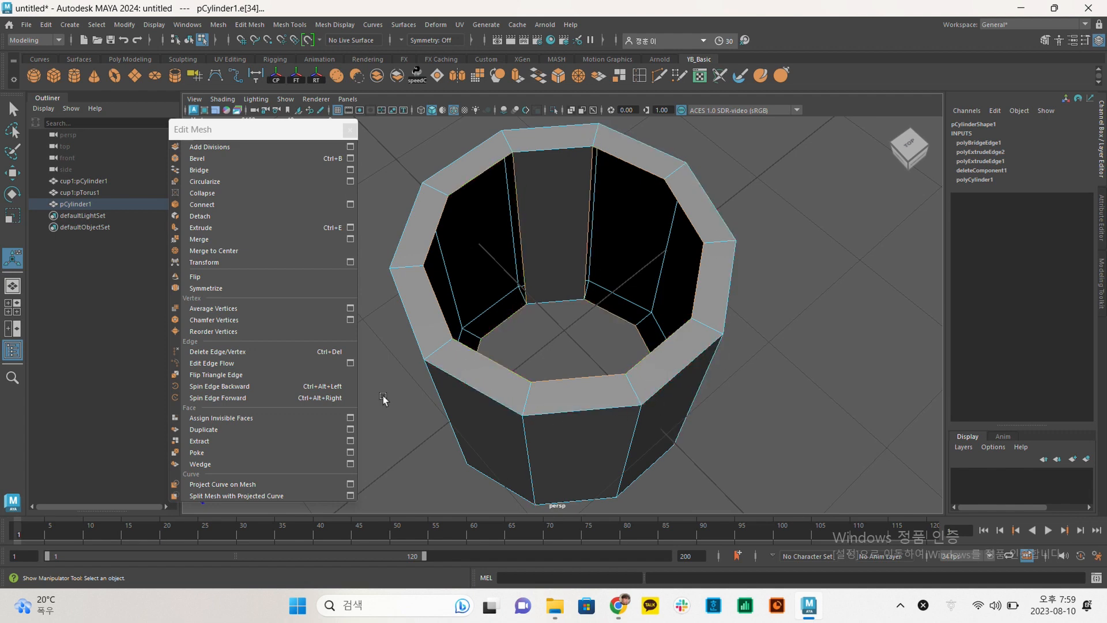
Bridge the remaining open edges of the inner rim and bottom opening to complete the inner wall.
{"action": "mouse_move", "coordinate": [541, 274]}
{"action": "left_mouse_down", "text": "alt"}
{"action": "mouse_move", "coordinate": [553, 289]}
{"action": "mouse_move", "coordinate": [548, 163]}
{"action": "mouse_move", "coordinate": [541, 262]}
{"action": "left_mouse_up", "text": "alt"}
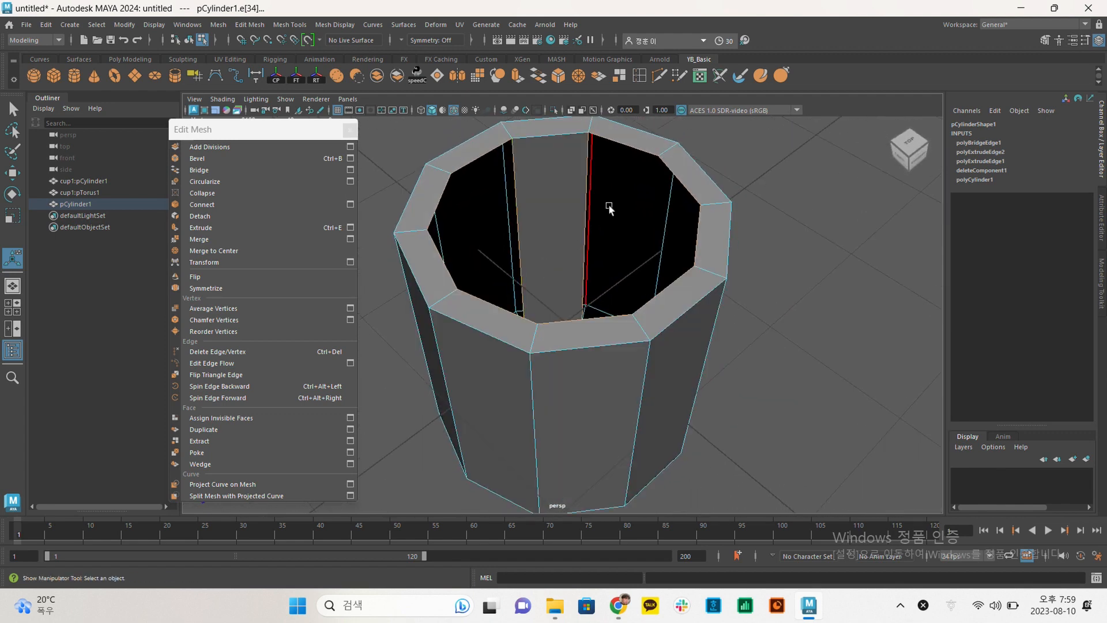
{"action": "left_click_drag", "start_coordinate": [550, 203], "coordinate": [500, 189]}
{"action": "left_click_drag", "start_coordinate": [571, 220], "coordinate": [569, 251], "text": "alt"}
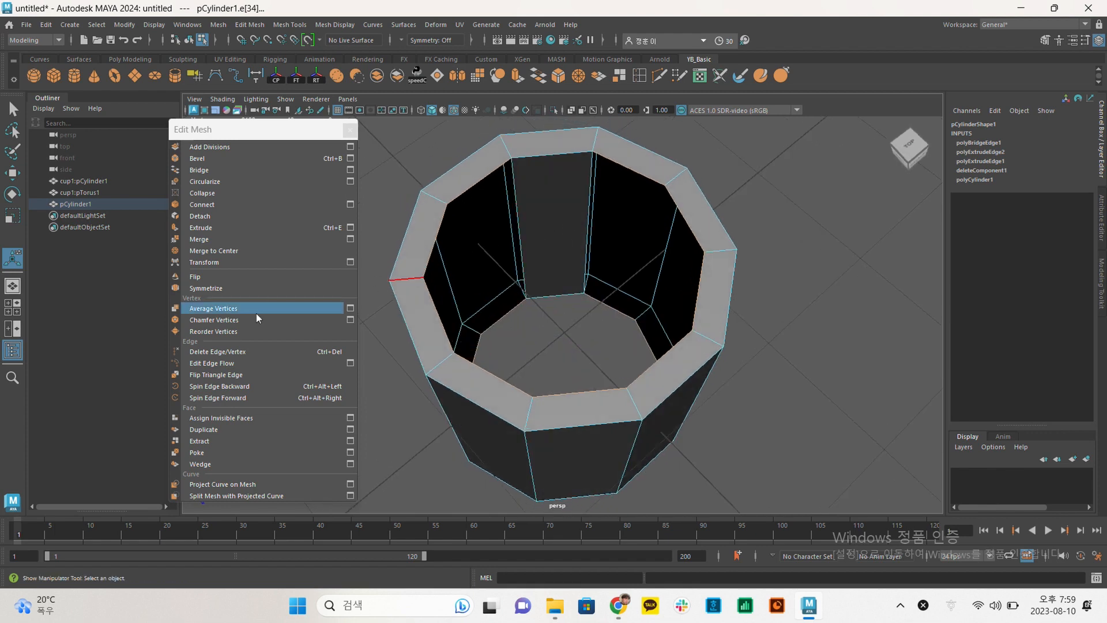
{"action": "left_click", "coordinate": [212, 169]}
{"action": "left_click_drag", "start_coordinate": [853, 294], "coordinate": [901, 289], "text": "alt"}
Select the full ring of bridged inner wall faces and delete it.
{"action": "right_click_drag", "start_coordinate": [680, 216], "coordinate": [776, 163]}
{"action": "left_click", "coordinate": [779, 162]}
{"action": "left_click_drag", "start_coordinate": [747, 181], "coordinate": [762, 197], "text": "alt"}
{"action": "left_click", "coordinate": [638, 176]}
{"action": "right_click_drag", "start_coordinate": [638, 176], "coordinate": [640, 199]}
{"action": "left_click", "coordinate": [641, 200]}
{"action": "double_click", "coordinate": [687, 224], "text": "shift"}
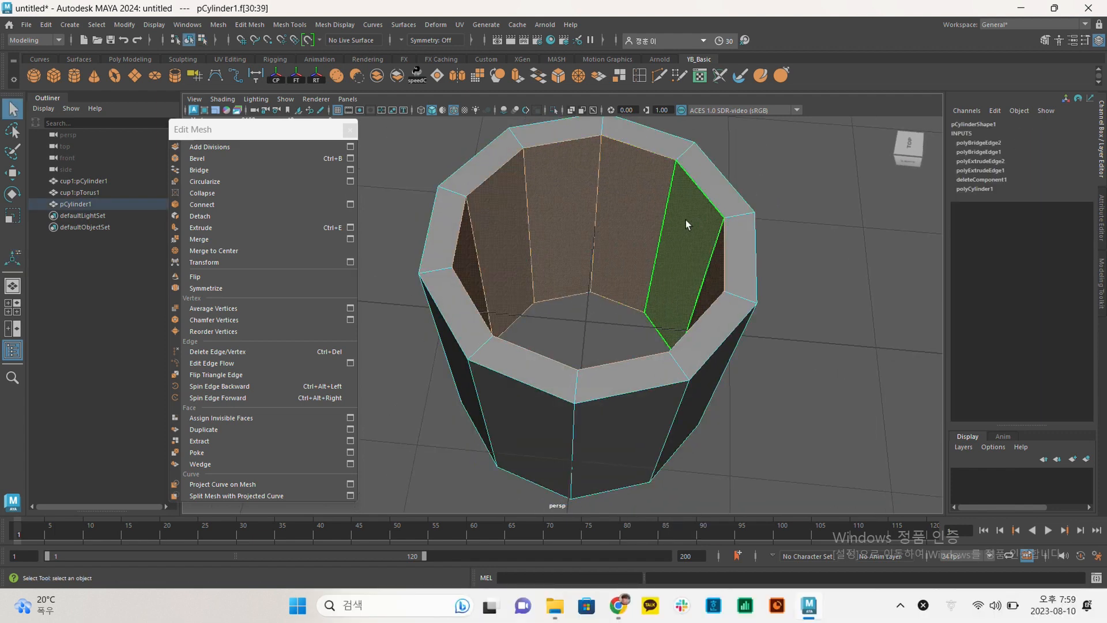
{"action": "key", "text": "Delete"}
Select the inner rim and inner bottom edge loops and bridge them into a complete inner wall.
{"action": "right_click", "coordinate": [580, 205]}
{"action": "left_click", "coordinate": [579, 173]}
{"action": "left_click", "coordinate": [570, 144]}
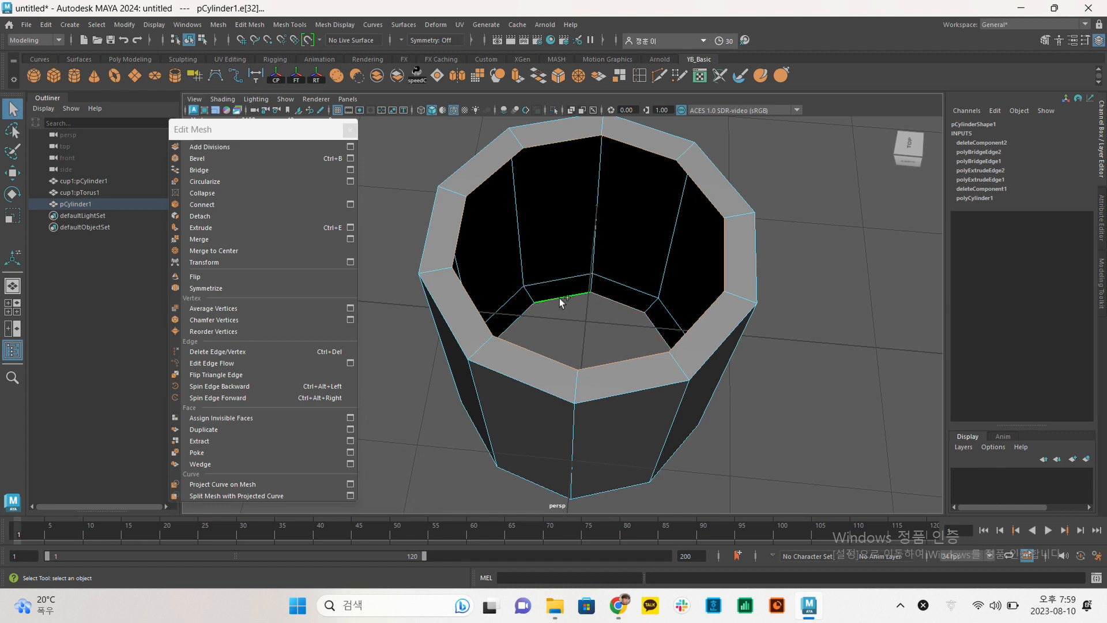
{"action": "middle_click_drag", "start_coordinate": [563, 214], "coordinate": [545, 235], "text": "alt"}
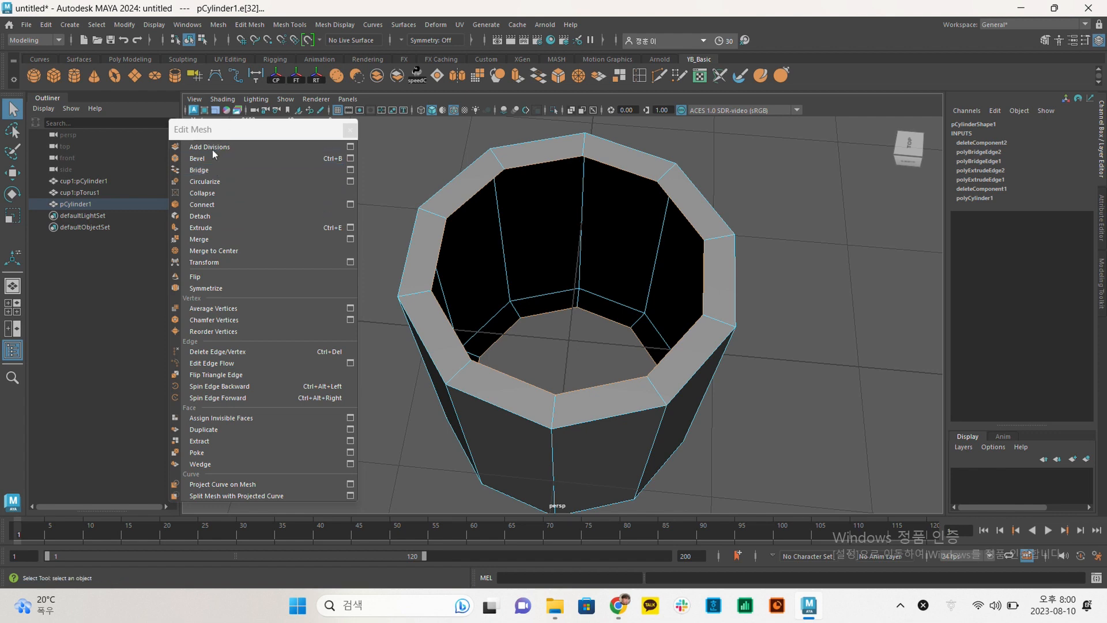
{"action": "left_click", "coordinate": [214, 171]}
{"action": "left_click_drag", "start_coordinate": [791, 276], "coordinate": [754, 245], "text": "alt"}
{"action": "left_click", "coordinate": [789, 207]}
{"action": "middle_click_drag", "start_coordinate": [754, 245], "coordinate": [754, 226], "text": "alt"}
{"action": "left_click_drag", "start_coordinate": [766, 212], "coordinate": [752, 275], "text": "alt"}
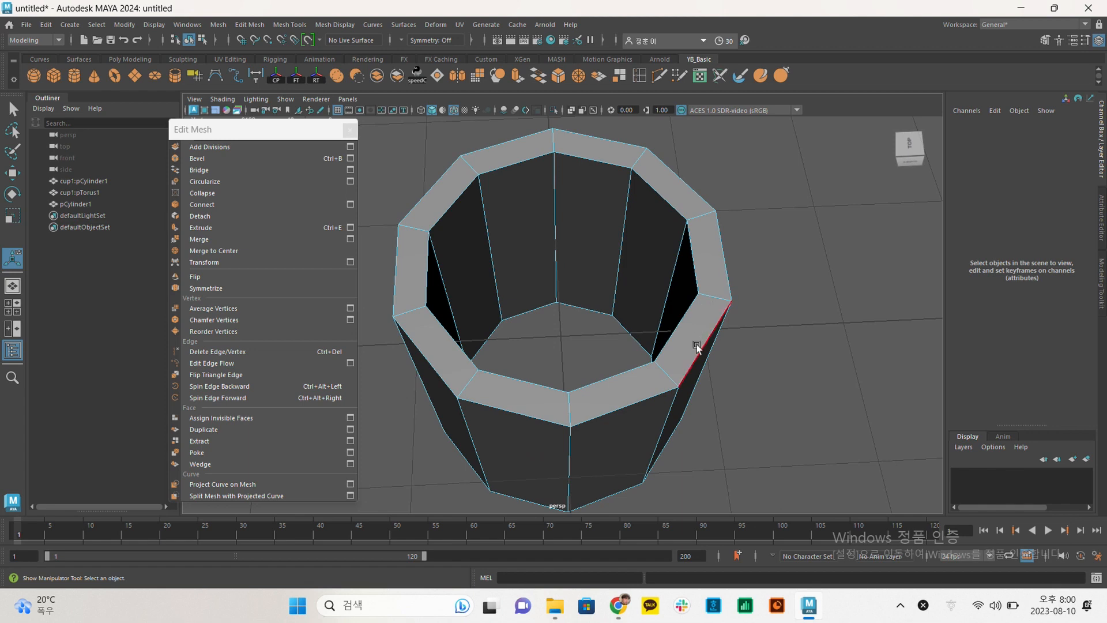
Examine the bridged inner wall from below and above, selecting its full ring of faces to check it.
{"action": "left_click_drag", "start_coordinate": [686, 341], "coordinate": [554, 400], "text": "alt"}
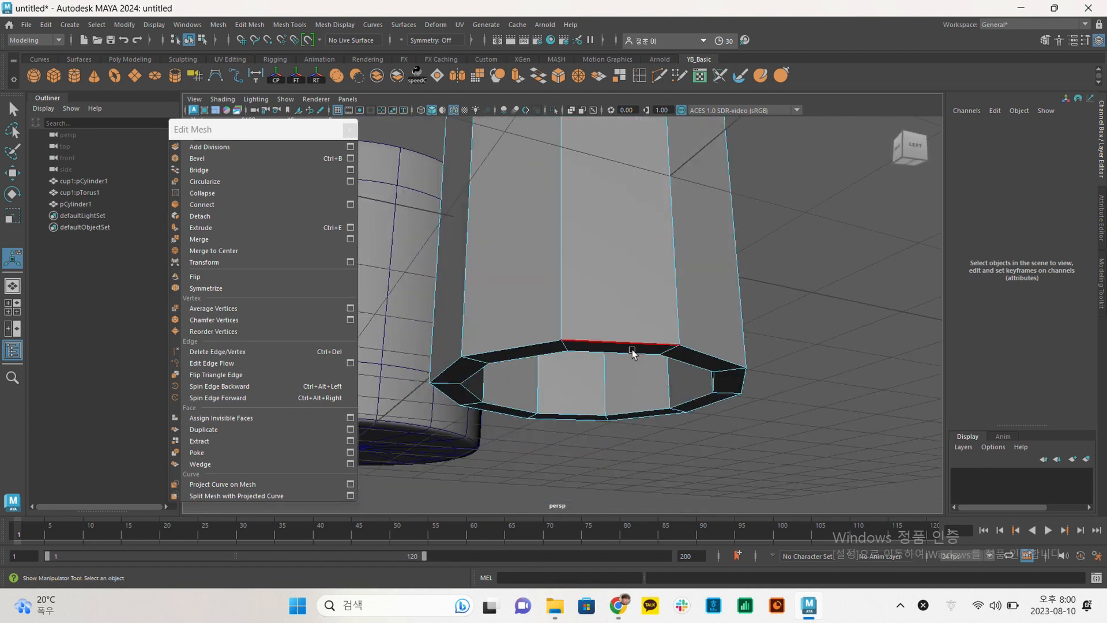
{"action": "left_click_drag", "start_coordinate": [579, 407], "coordinate": [572, 310], "text": "alt"}
{"action": "right_click_drag", "start_coordinate": [577, 259], "coordinate": [583, 289]}
{"action": "left_click", "coordinate": [583, 293]}
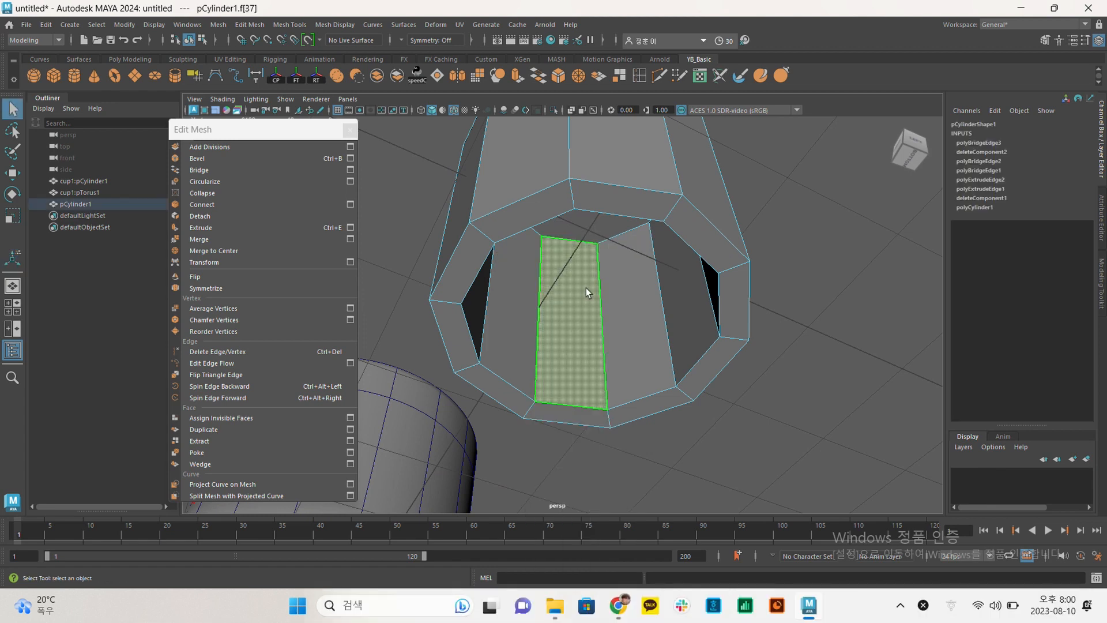
{"action": "double_click", "coordinate": [621, 285], "text": "shift"}
{"action": "left_click_drag", "start_coordinate": [615, 290], "coordinate": [582, 225], "text": "alt"}
{"action": "left_click_drag", "start_coordinate": [606, 189], "coordinate": [583, 232], "text": "alt"}
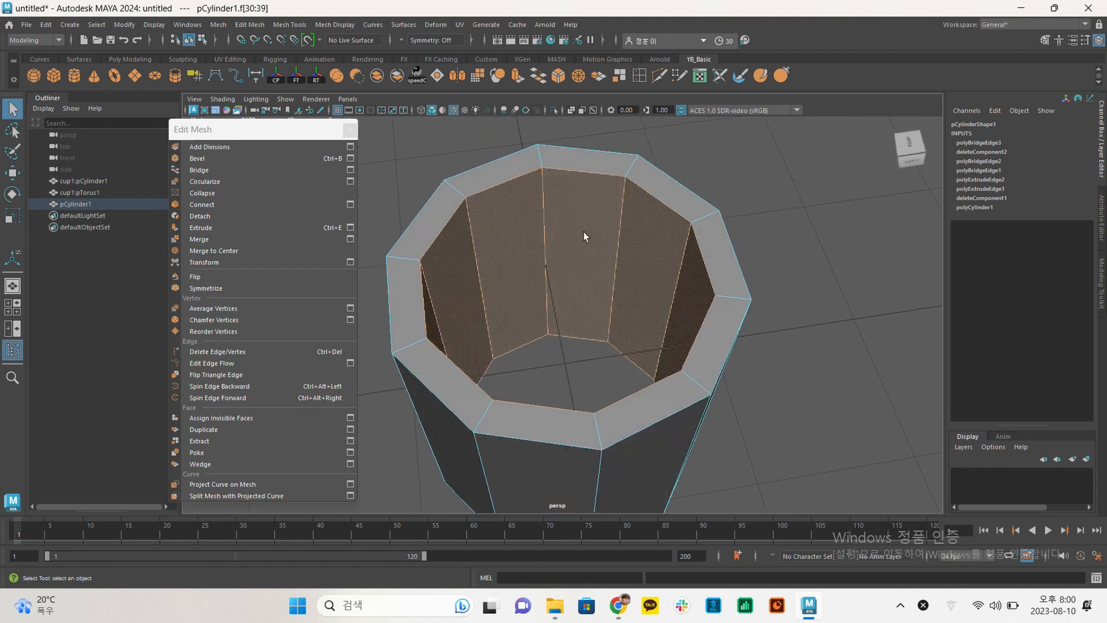
{"action": "left_click", "coordinate": [781, 226]}
{"action": "left_click_drag", "start_coordinate": [625, 303], "coordinate": [629, 268], "text": "alt"}
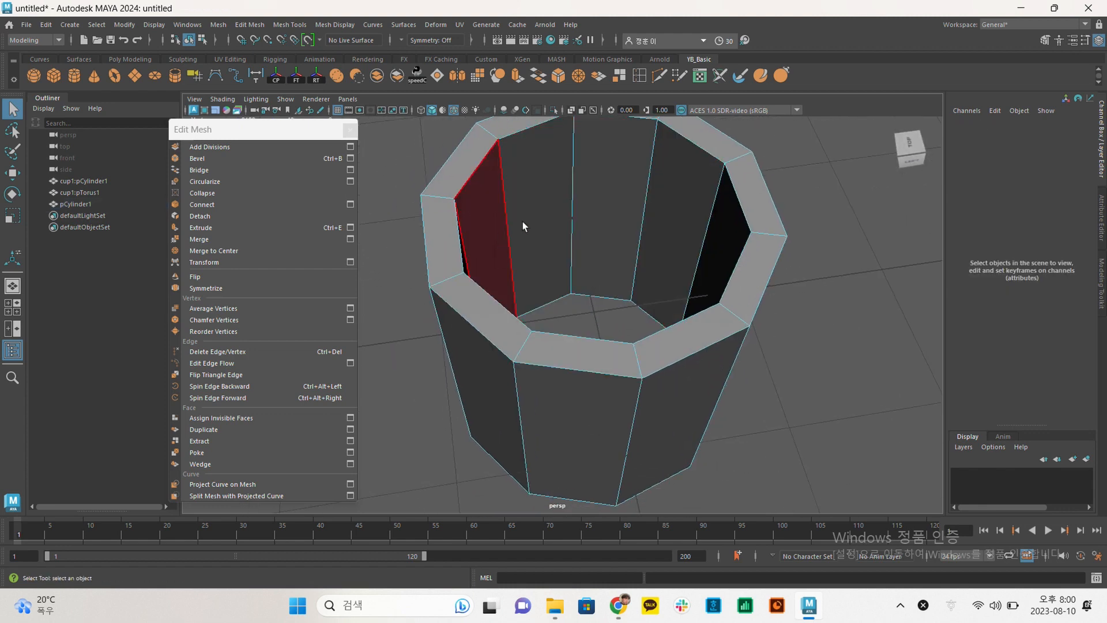
{"action": "left_click_drag", "start_coordinate": [512, 226], "coordinate": [494, 247], "text": "alt"}
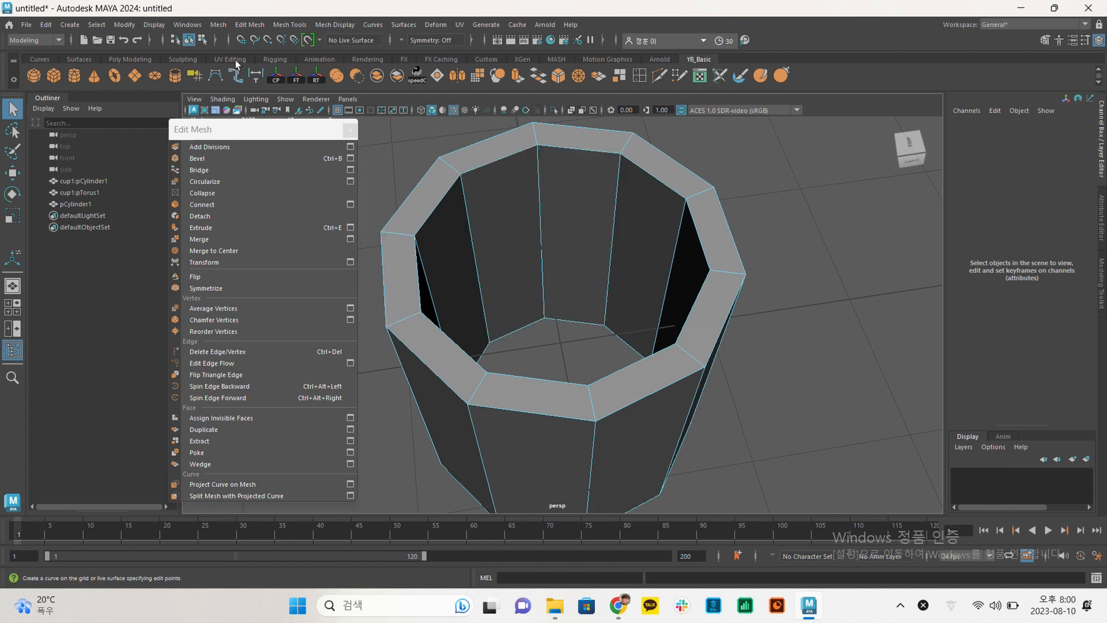
Detach the Mesh Tools list as a floating window beside Edit Mesh and start the Multi-Cut tool.
{"action": "left_click", "coordinate": [218, 26]}
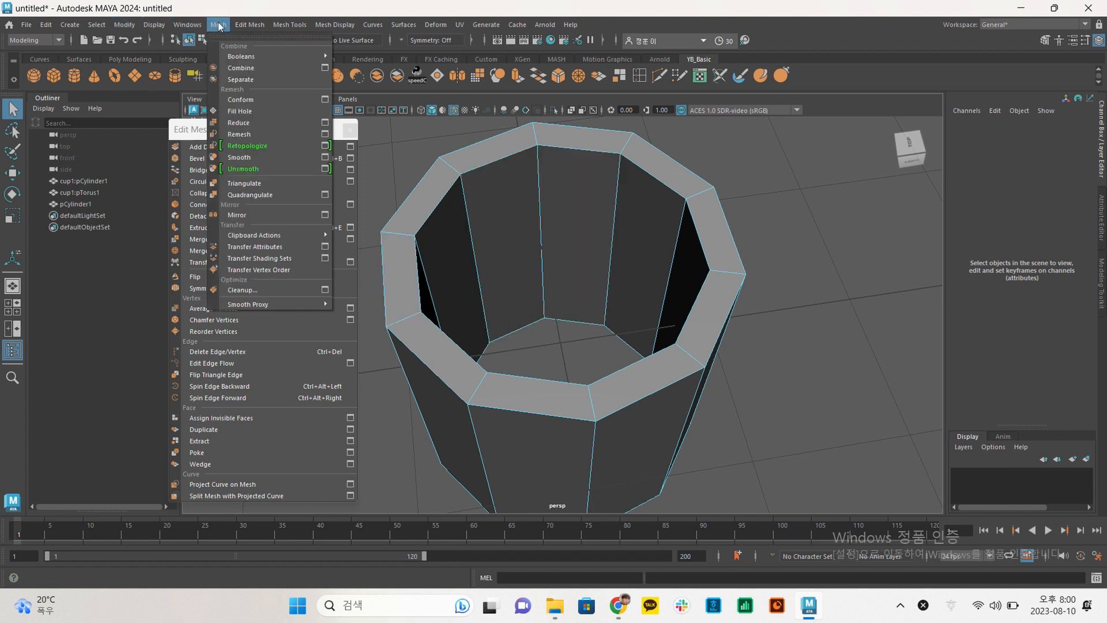
{"action": "mouse_move", "coordinate": [238, 25]}
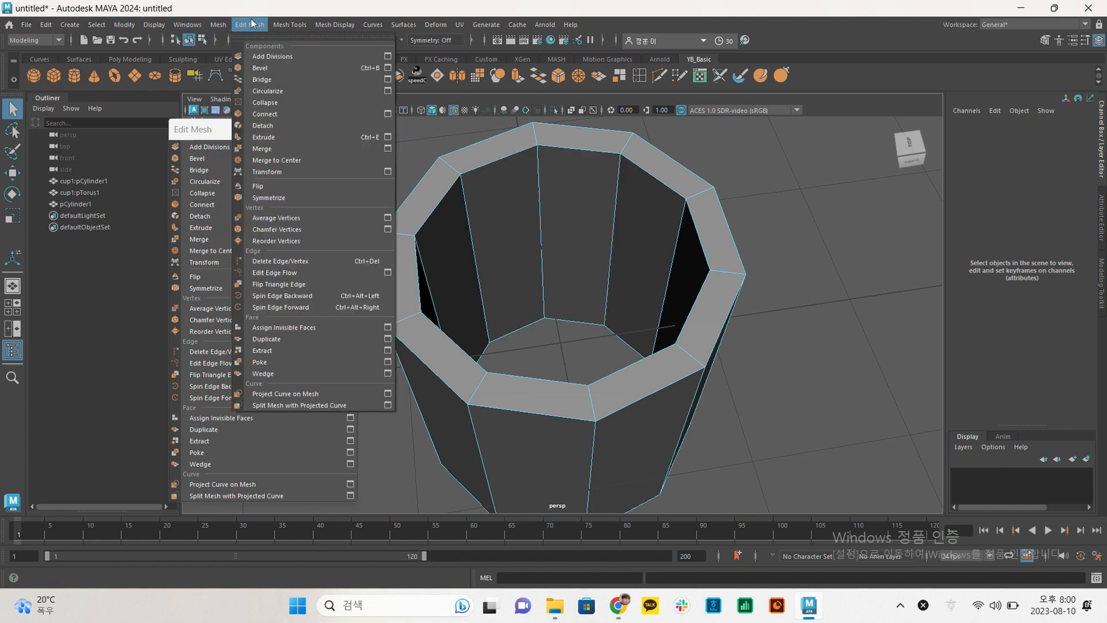
{"action": "mouse_move", "coordinate": [276, 27]}
{"action": "left_click", "coordinate": [295, 33]}
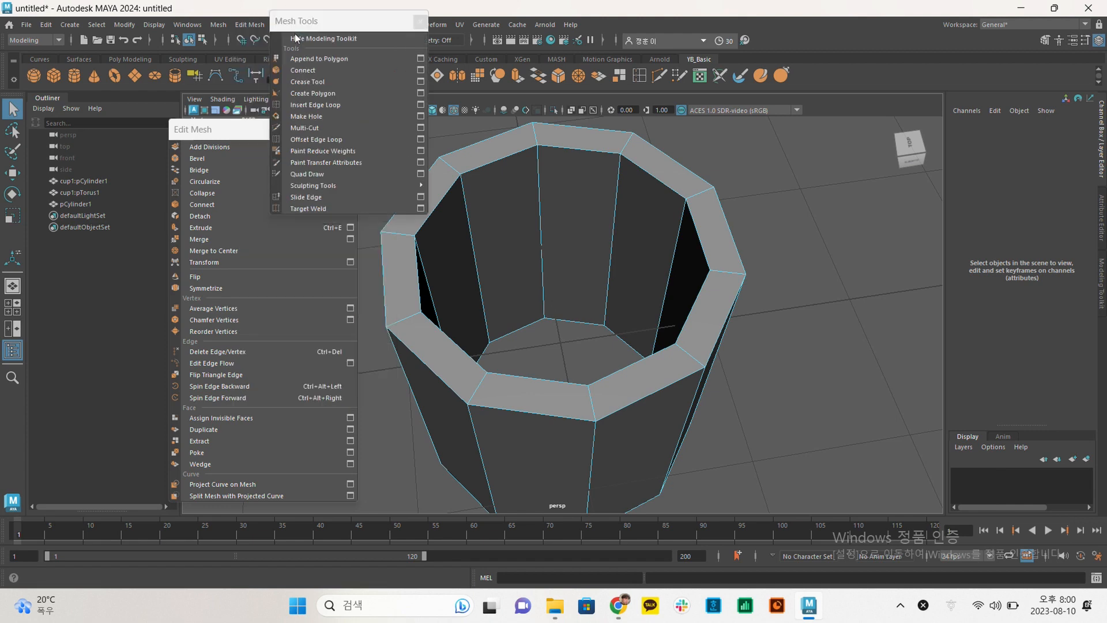
{"action": "left_click_drag", "start_coordinate": [311, 22], "coordinate": [314, 113]}
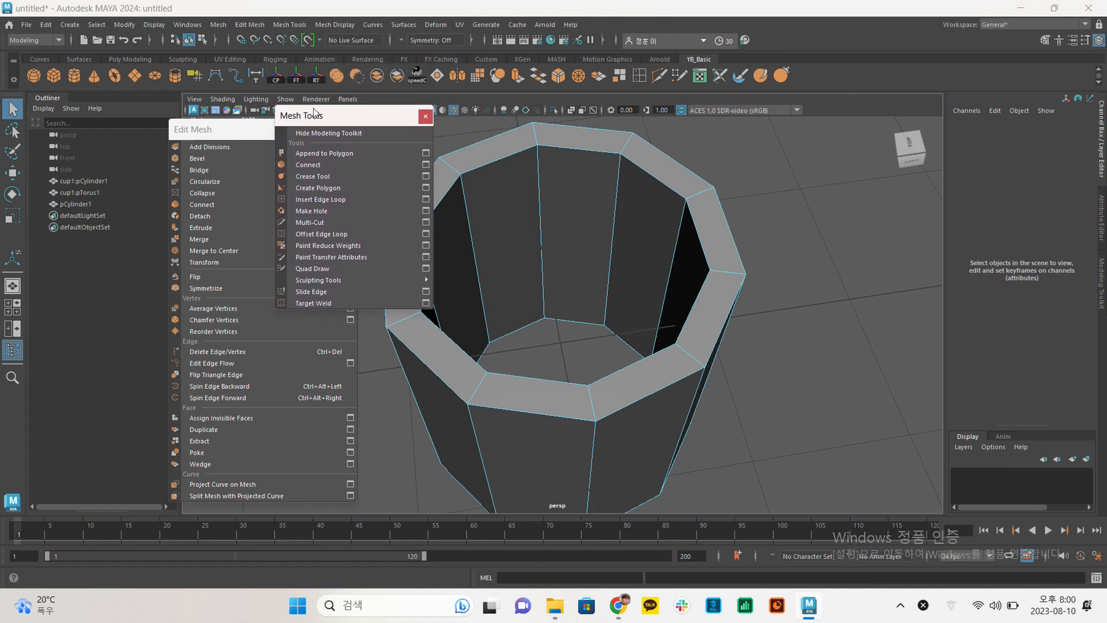
{"action": "left_click", "coordinate": [322, 223]}
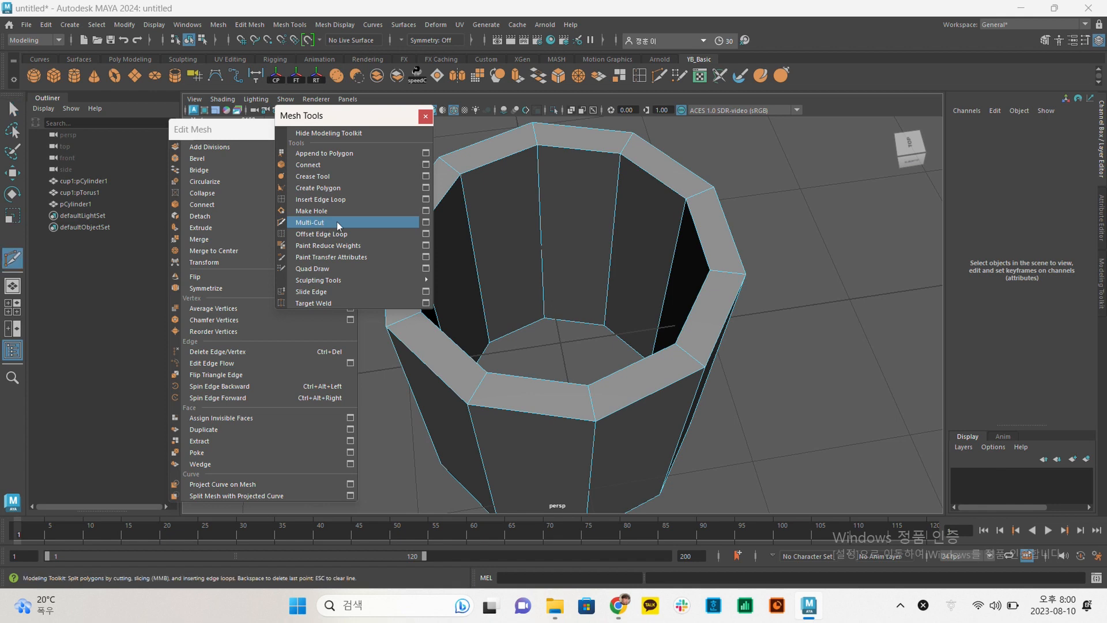
Try placing Multi-Cut points on vertices and edges of the cup's inner wall.
{"action": "left_click", "coordinate": [461, 174]}
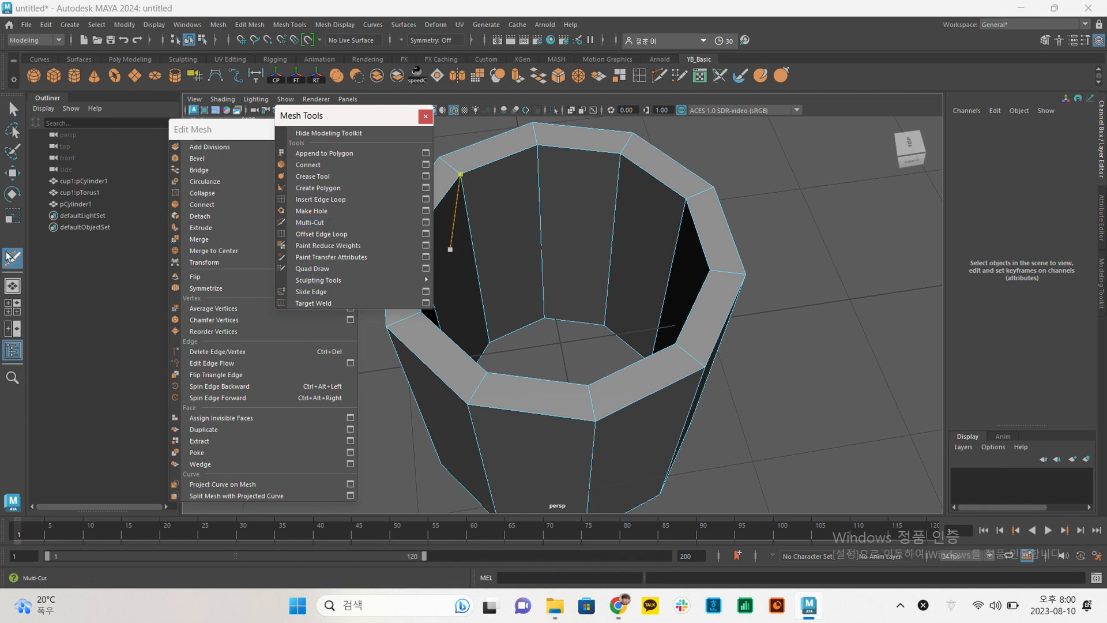
{"action": "left_click_drag", "start_coordinate": [672, 312], "coordinate": [688, 211], "text": "alt"}
{"action": "mouse_move", "coordinate": [685, 207]}
{"action": "middle_mouse_down", "text": "alt"}
{"action": "mouse_move", "coordinate": [658, 216]}
{"action": "mouse_move", "coordinate": [693, 210]}
{"action": "middle_mouse_up", "text": "alt"}
{"action": "left_click_drag", "start_coordinate": [693, 209], "coordinate": [647, 284], "text": "alt"}
{"action": "middle_click_drag", "start_coordinate": [647, 284], "coordinate": [624, 228], "text": "alt"}
{"action": "right_click_drag", "start_coordinate": [624, 228], "coordinate": [732, 261], "text": "alt"}
{"action": "left_click_drag", "start_coordinate": [733, 260], "coordinate": [752, 296], "text": "alt"}
{"action": "left_click_drag", "start_coordinate": [676, 298], "coordinate": [702, 309], "text": "alt"}
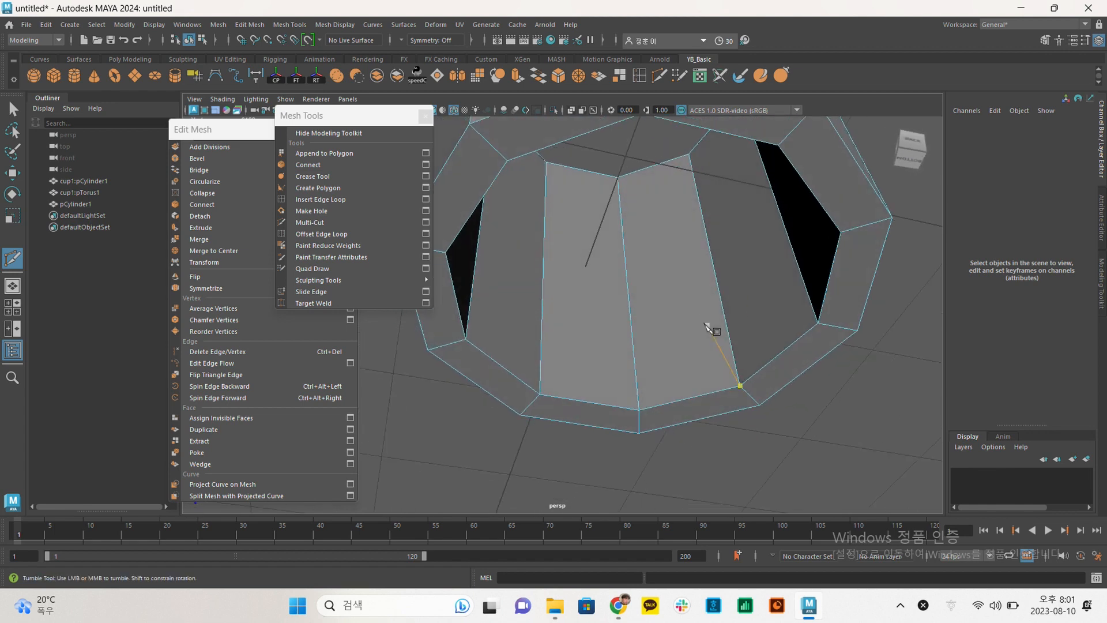
{"action": "middle_click_drag", "start_coordinate": [699, 317], "coordinate": [672, 321], "text": "alt"}
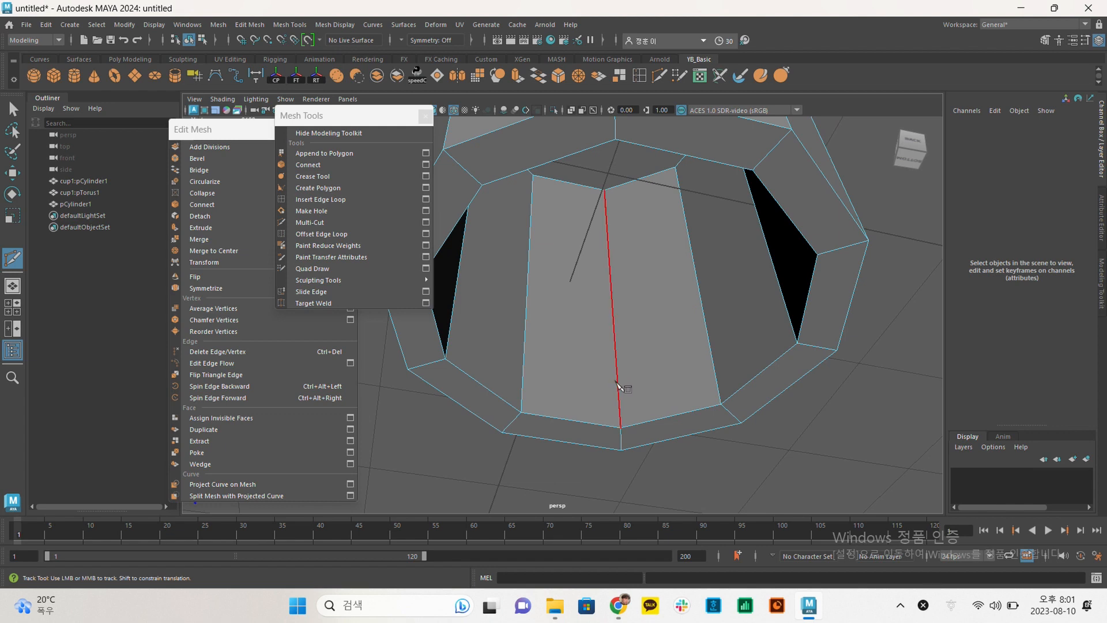
{"action": "left_click_drag", "start_coordinate": [618, 386], "coordinate": [612, 382]}
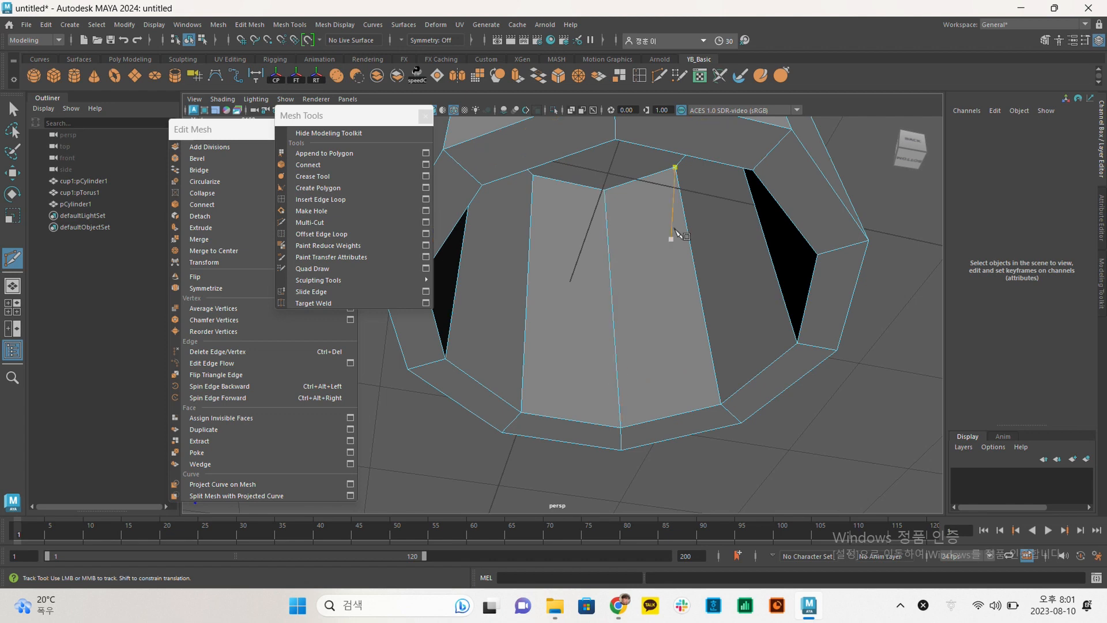
{"action": "left_click_drag", "start_coordinate": [575, 325], "coordinate": [760, 245], "text": "alt"}
{"action": "middle_click_drag", "start_coordinate": [760, 245], "coordinate": [636, 329], "text": "alt"}
{"action": "left_click_drag", "start_coordinate": [636, 329], "coordinate": [661, 283], "text": "alt"}
{"action": "left_click", "coordinate": [497, 160]}
{"action": "left_click_drag", "start_coordinate": [446, 210], "coordinate": [637, 205], "text": "alt"}
{"action": "middle_click_drag", "start_coordinate": [638, 206], "coordinate": [651, 199], "text": "alt"}
{"action": "right_click_drag", "start_coordinate": [652, 198], "coordinate": [604, 237], "text": "alt"}
{"action": "left_click_drag", "start_coordinate": [604, 236], "coordinate": [601, 262], "text": "alt"}
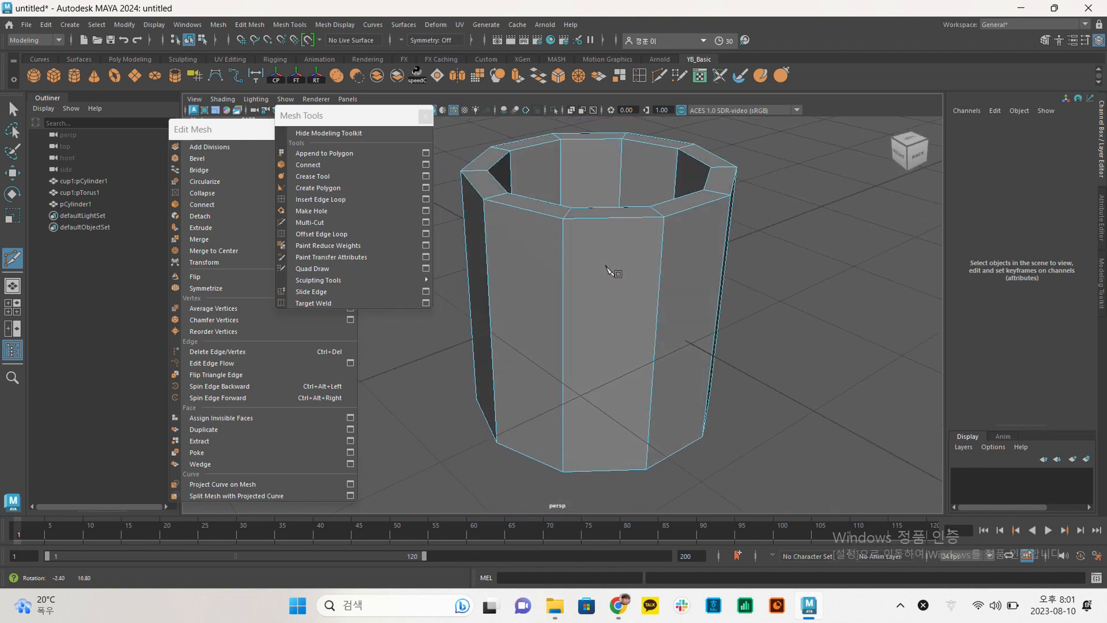
Try cutting two slanted lines across one outer wall face with Multi-Cut and undo the cuts.
{"action": "middle_click_drag", "start_coordinate": [619, 311], "coordinate": [603, 295], "text": "alt"}
{"action": "left_click", "coordinate": [552, 200]}
{"action": "left_click", "coordinate": [552, 261]}
{"action": "left_click", "coordinate": [650, 240]}
{"action": "left_click", "coordinate": [646, 305]}
{"action": "left_click", "coordinate": [567, 341]}
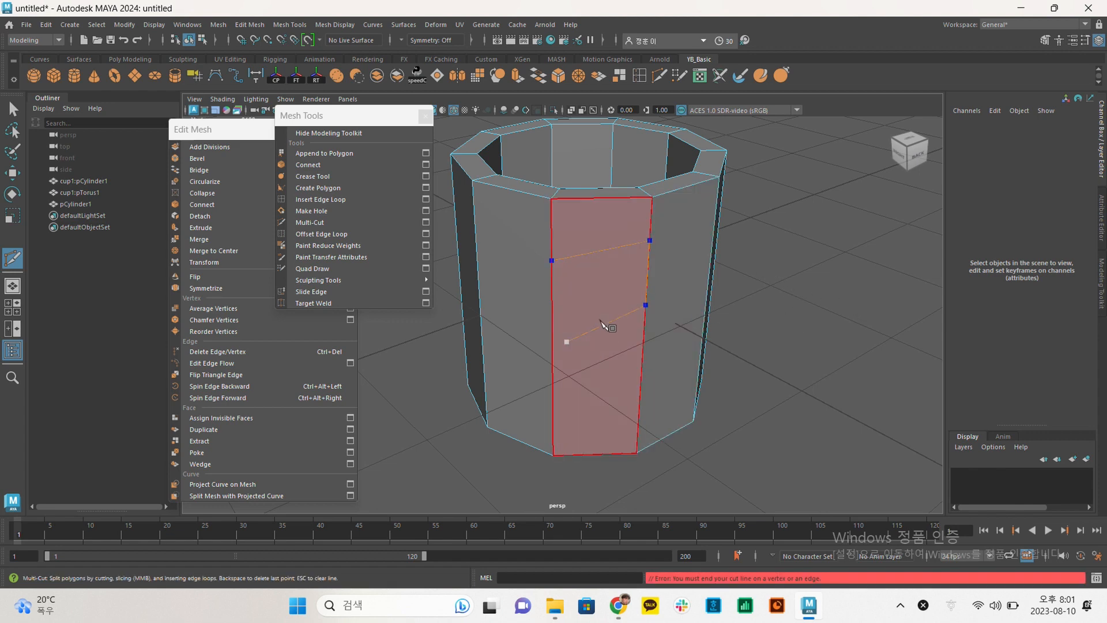
{"action": "left_click", "coordinate": [564, 320]}
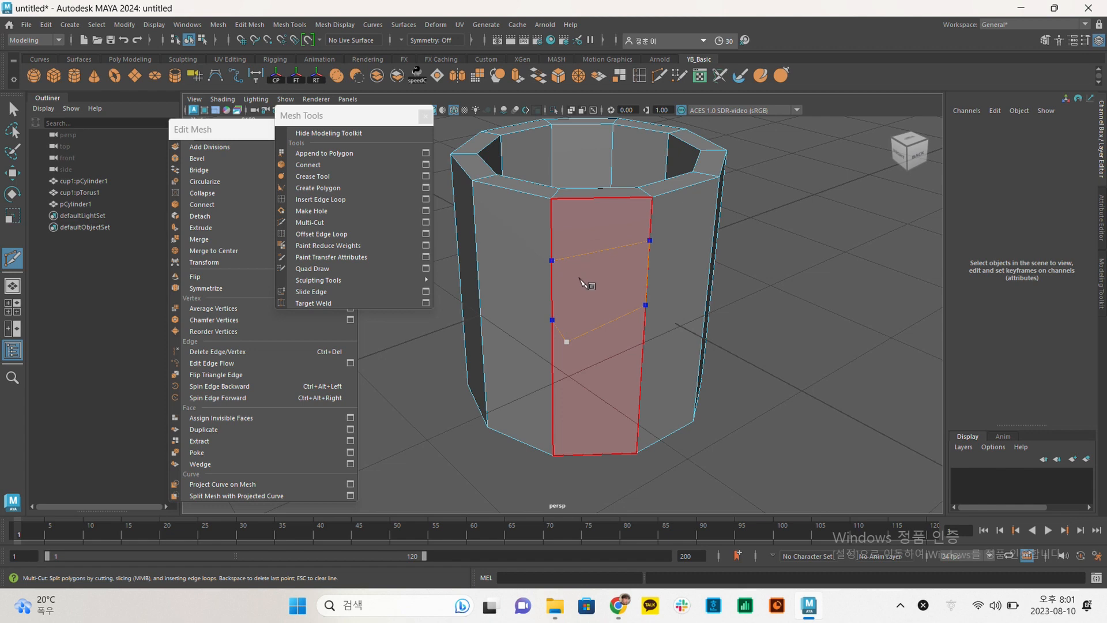
{"action": "left_click_drag", "start_coordinate": [581, 280], "coordinate": [665, 260], "text": "alt"}
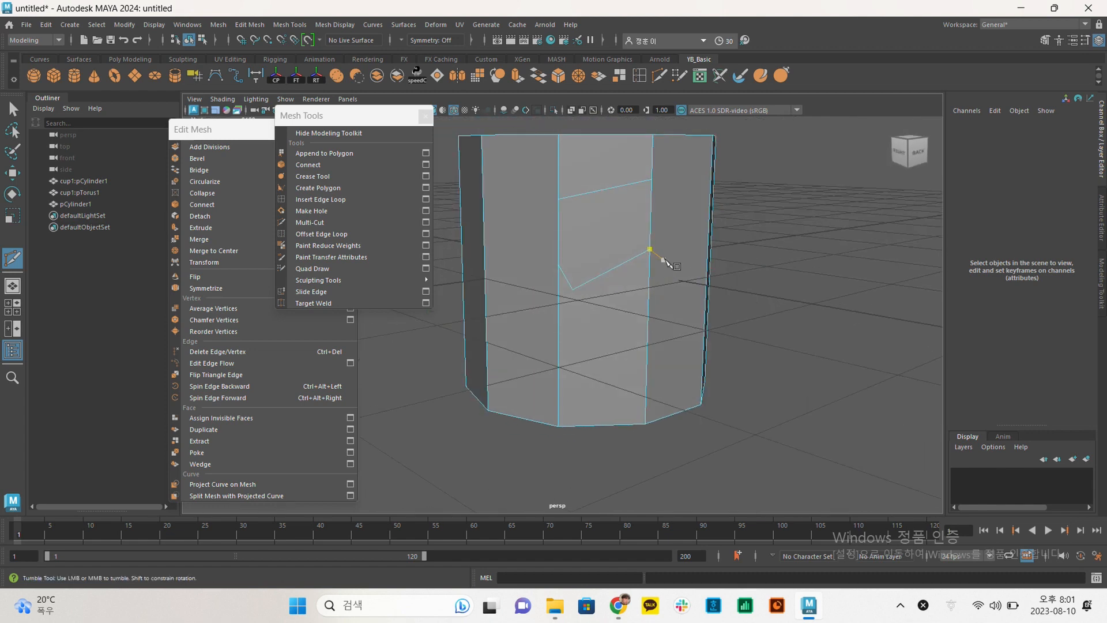
{"action": "key", "text": "ctrl+z"}
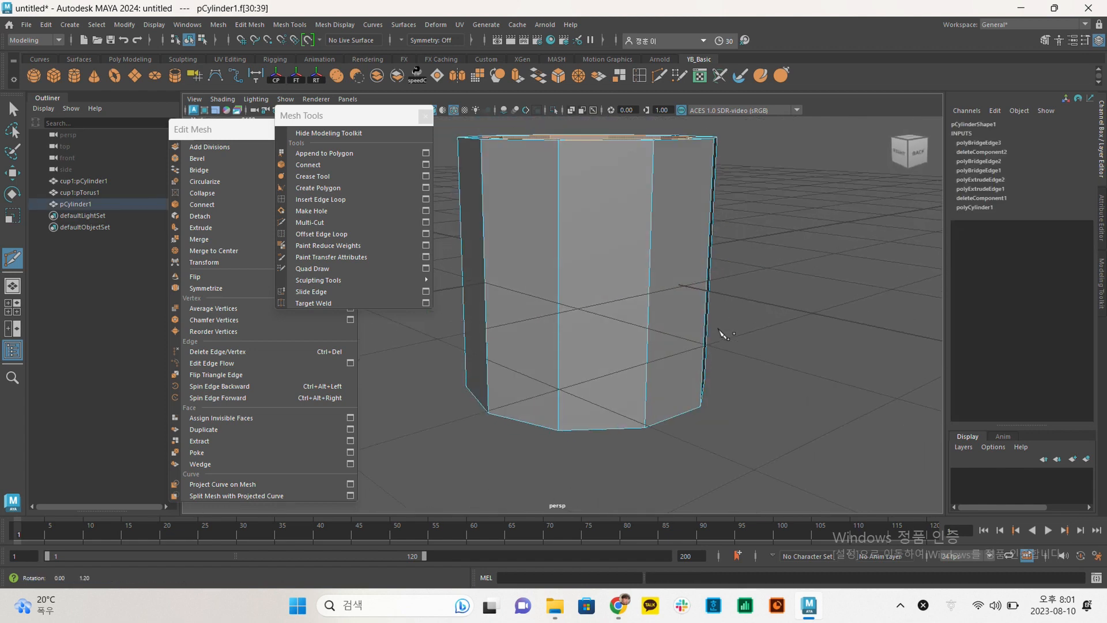
Select one inner wall face and start the Multi-Cut tool at the cup's bottom opening.
{"action": "left_click_drag", "start_coordinate": [663, 253], "coordinate": [654, 316], "text": "alt"}
{"action": "key", "text": "q"}
{"action": "left_click", "coordinate": [591, 208]}
{"action": "left_click_drag", "start_coordinate": [593, 210], "coordinate": [600, 234], "text": "alt"}
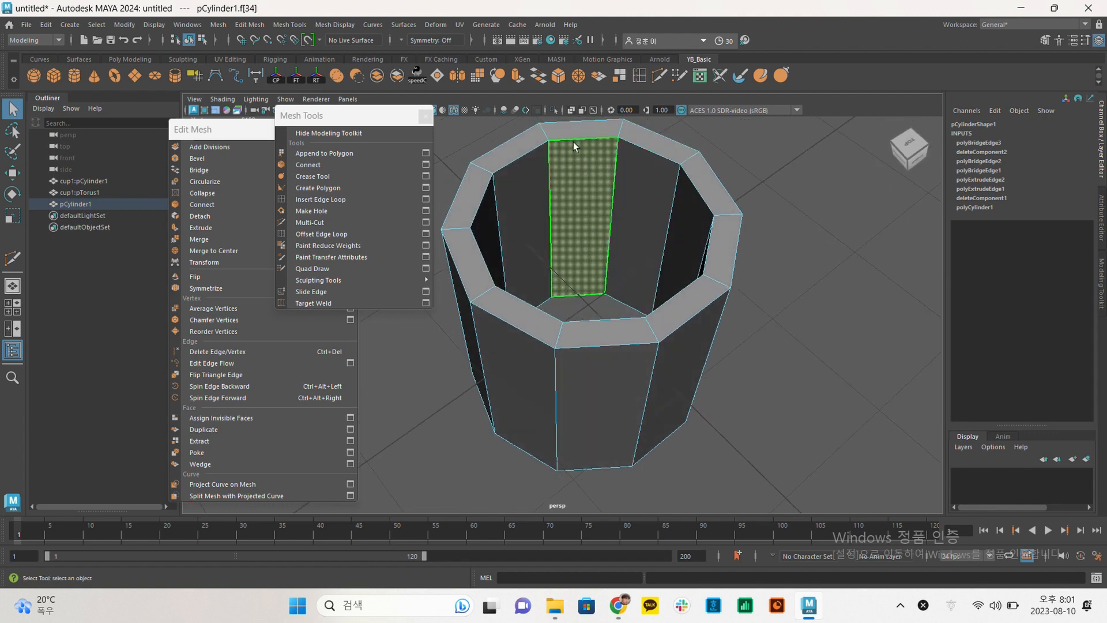
{"action": "left_click_drag", "start_coordinate": [600, 247], "coordinate": [602, 116], "text": "alt"}
{"action": "right_click_drag", "start_coordinate": [620, 348], "coordinate": [790, 384], "text": "alt"}
{"action": "middle_click_drag", "start_coordinate": [674, 380], "coordinate": [668, 324], "text": "alt"}
{"action": "right_click_drag", "start_coordinate": [668, 324], "coordinate": [581, 301], "text": "alt"}
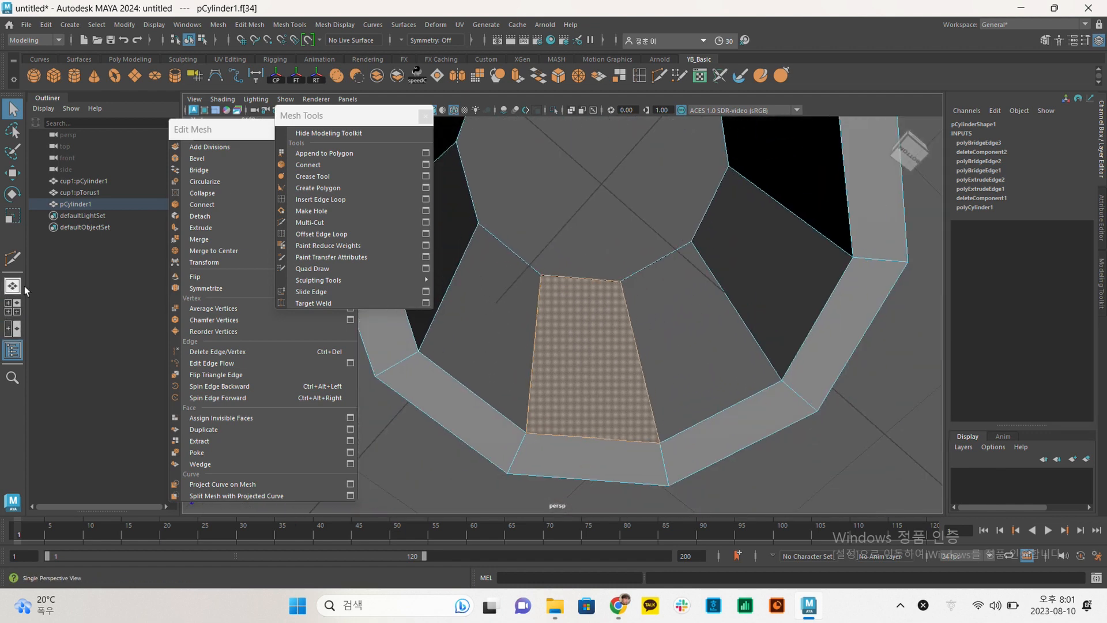
{"action": "left_click", "coordinate": [13, 258]}
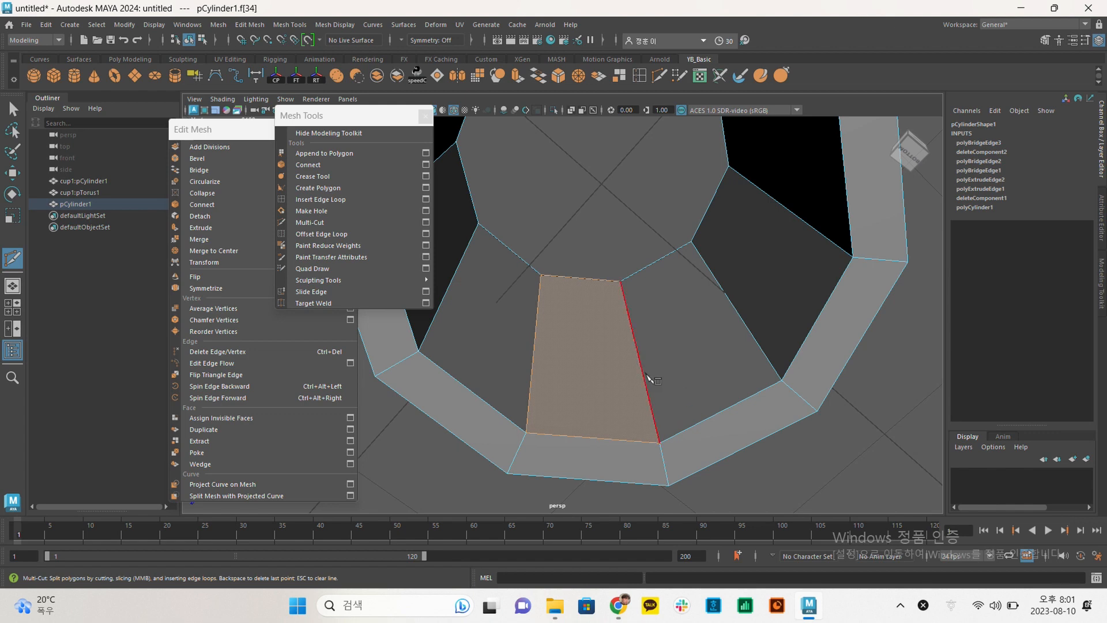
{"action": "left_click_drag", "start_coordinate": [647, 376], "coordinate": [650, 399], "text": "alt"}
{"action": "middle_click_drag", "start_coordinate": [650, 404], "coordinate": [649, 362], "text": "alt"}
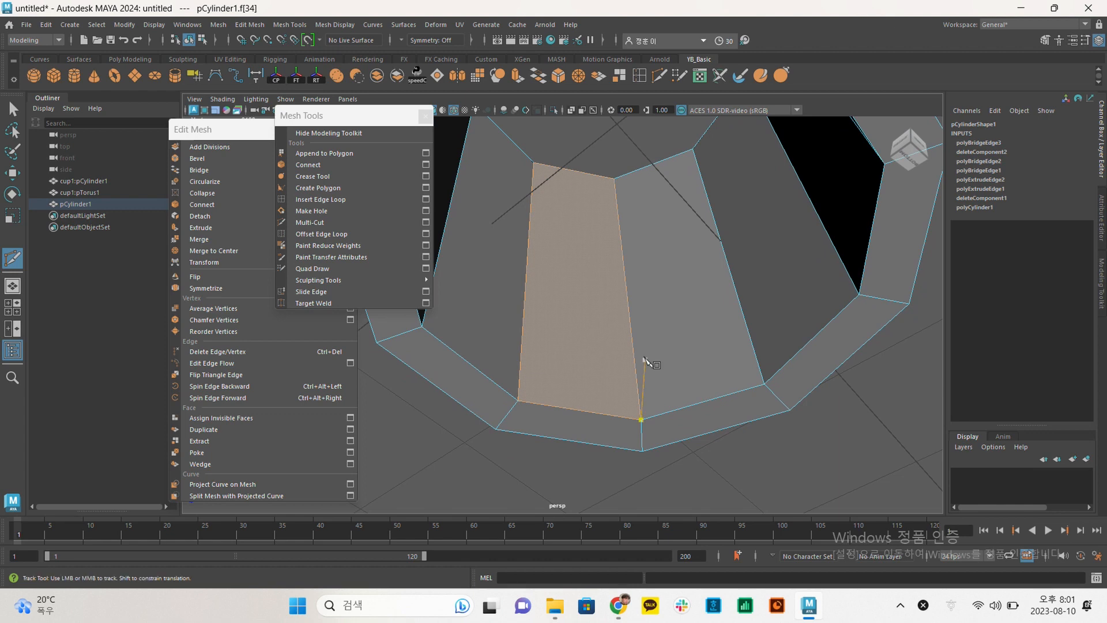
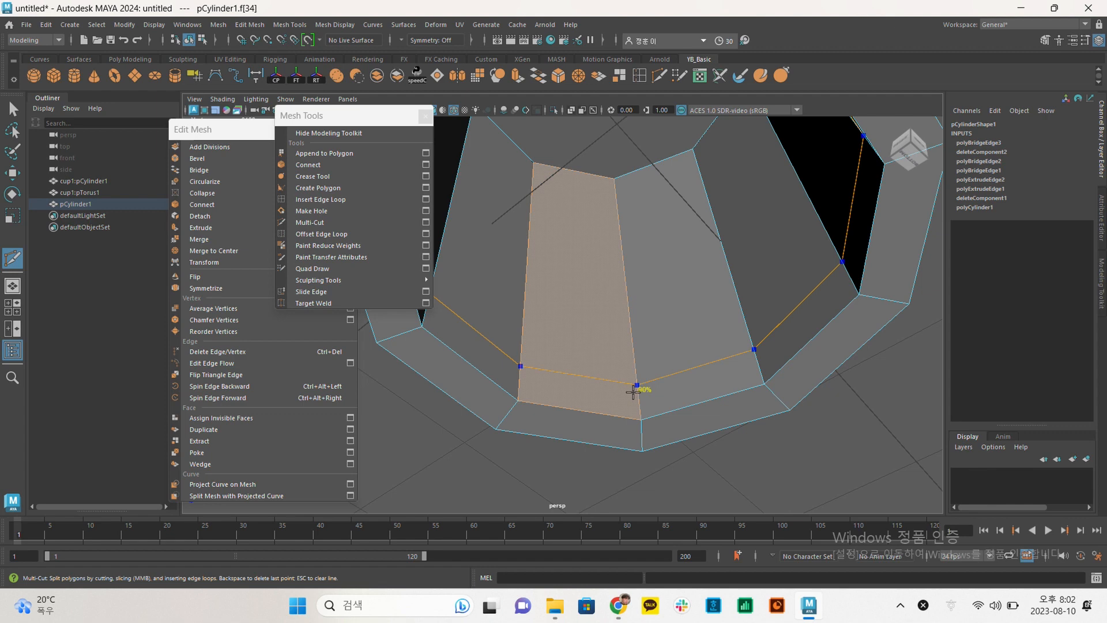
Check the Snap Step % option in the Multi-Cut tool settings and close the settings.
{"action": "double_click", "coordinate": [14, 259]}
{"action": "left_click_drag", "start_coordinate": [189, 154], "coordinate": [138, 151]}
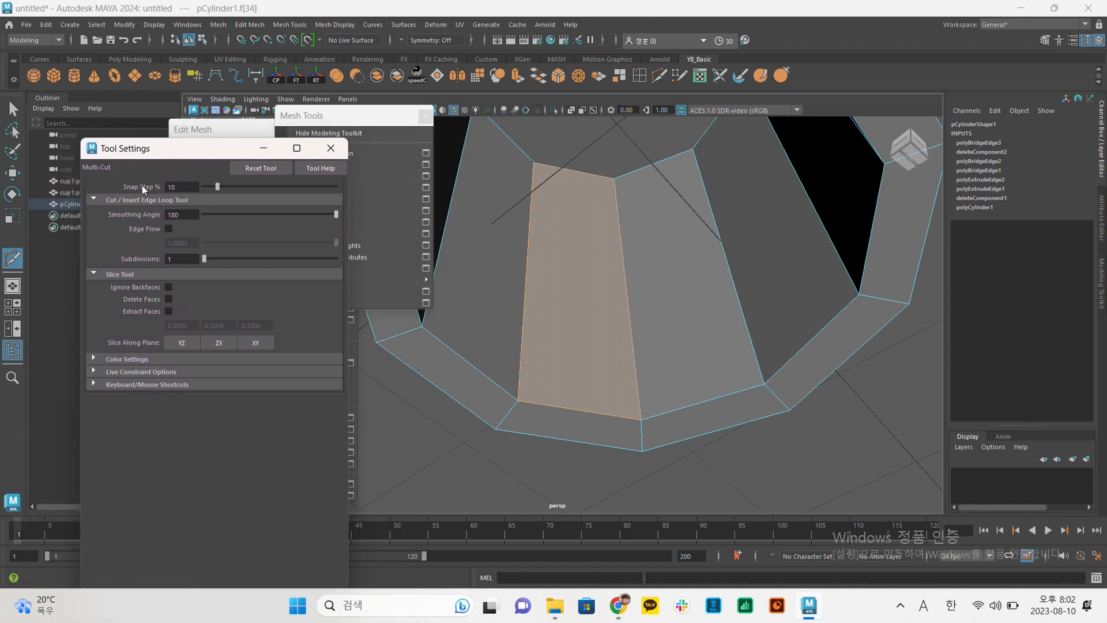
{"action": "left_click_drag", "start_coordinate": [184, 186], "coordinate": [145, 185]}
{"action": "left_click", "coordinate": [331, 149]}
Leave Multi-Cut, return to object selection and select the whole cup.
{"action": "key", "text": "q"}
{"action": "right_click_drag", "start_coordinate": [639, 218], "coordinate": [674, 200]}
{"action": "left_click", "coordinate": [777, 299]}
{"action": "right_click_drag", "start_coordinate": [777, 299], "coordinate": [638, 253], "text": "alt"}
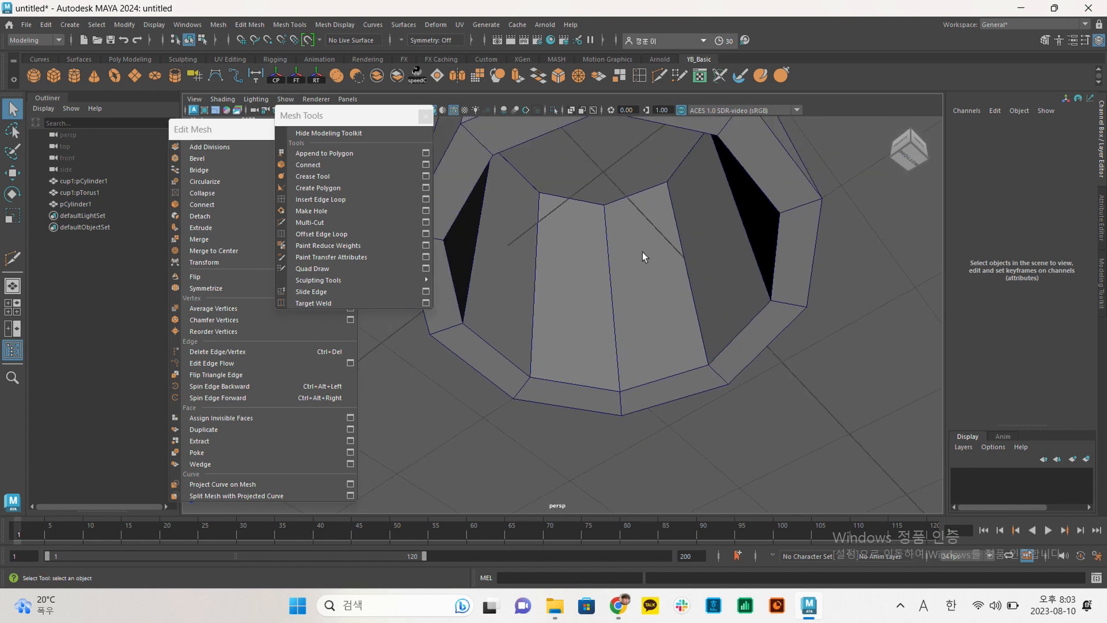
{"action": "left_click", "coordinate": [642, 257]}
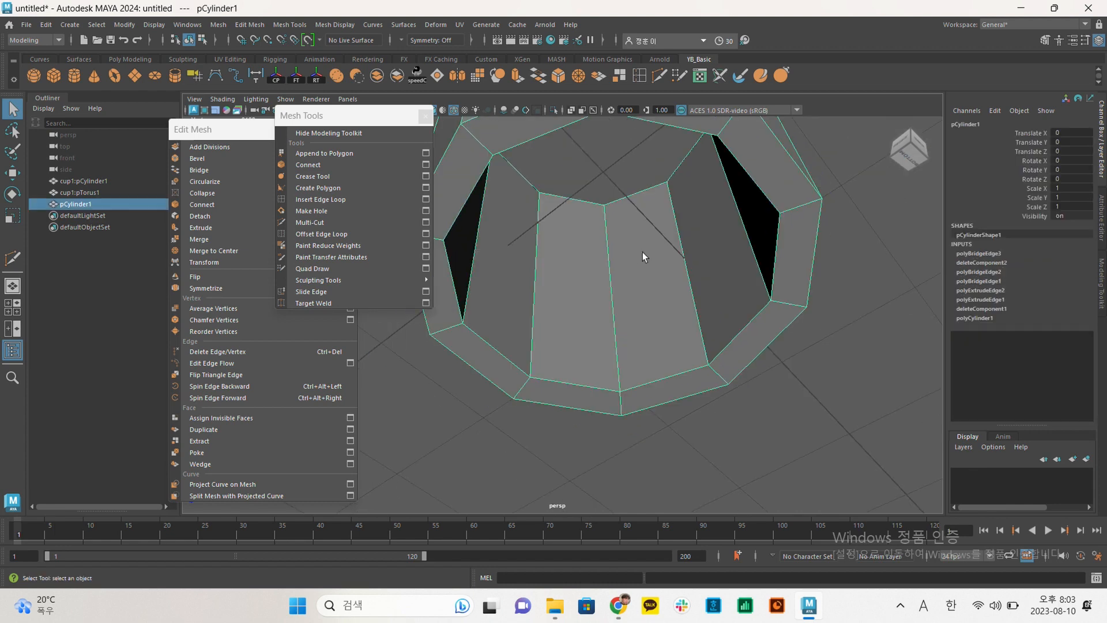
Insert an edge loop around the cup's inner wall close to the bottom rim with the Multi-Cut tool.
{"action": "left_click", "coordinate": [249, 25]}
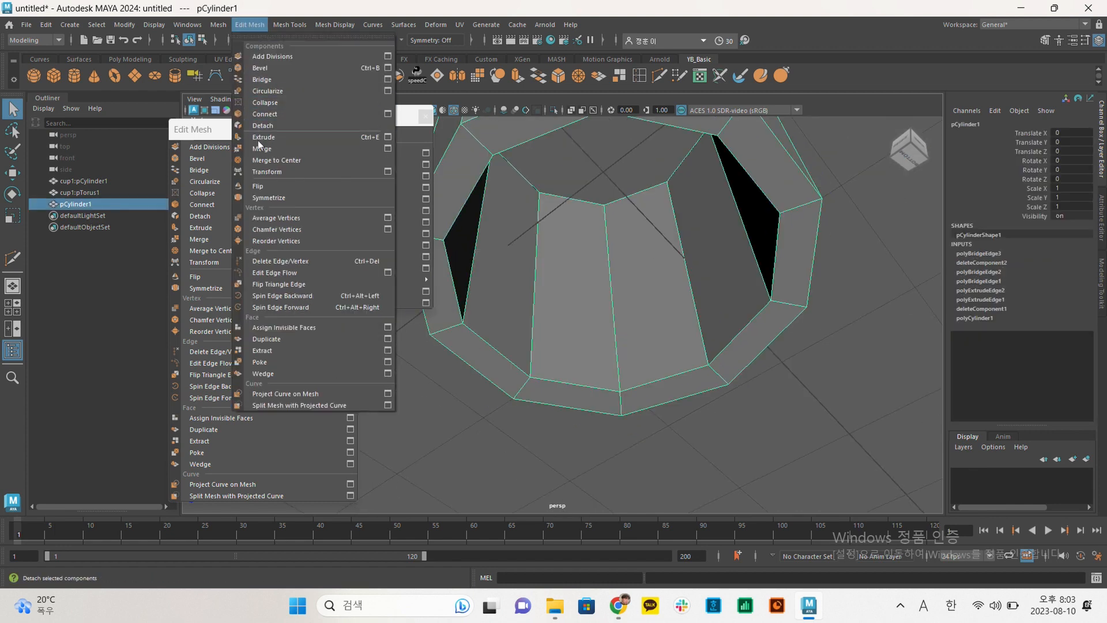
{"action": "mouse_move", "coordinate": [298, 24]}
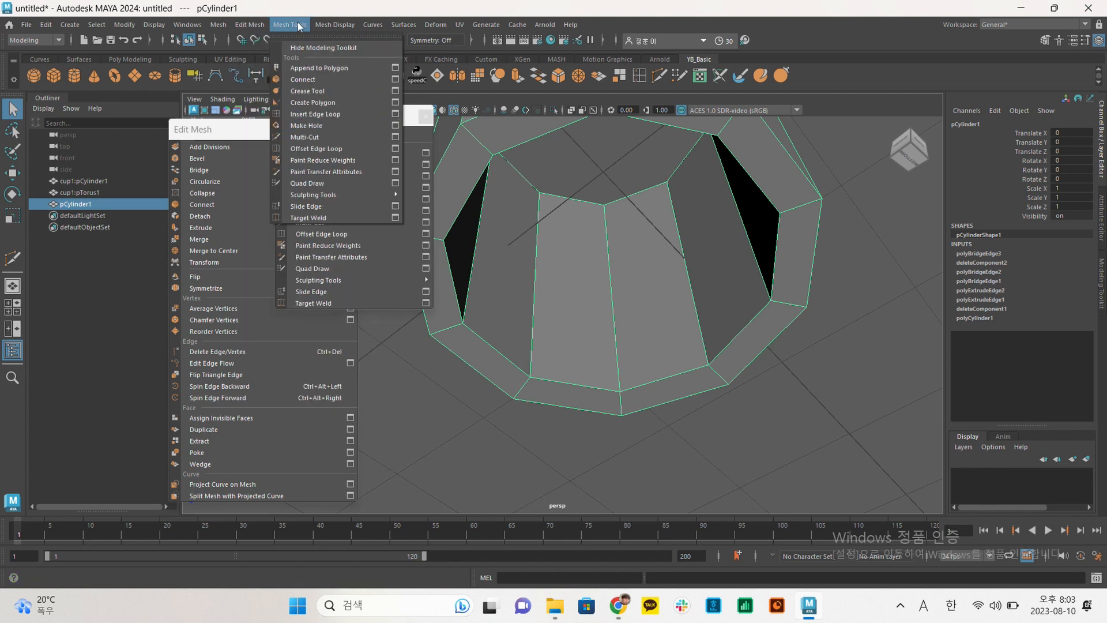
{"action": "left_click", "coordinate": [308, 136]}
{"action": "left_click", "coordinate": [604, 204]}
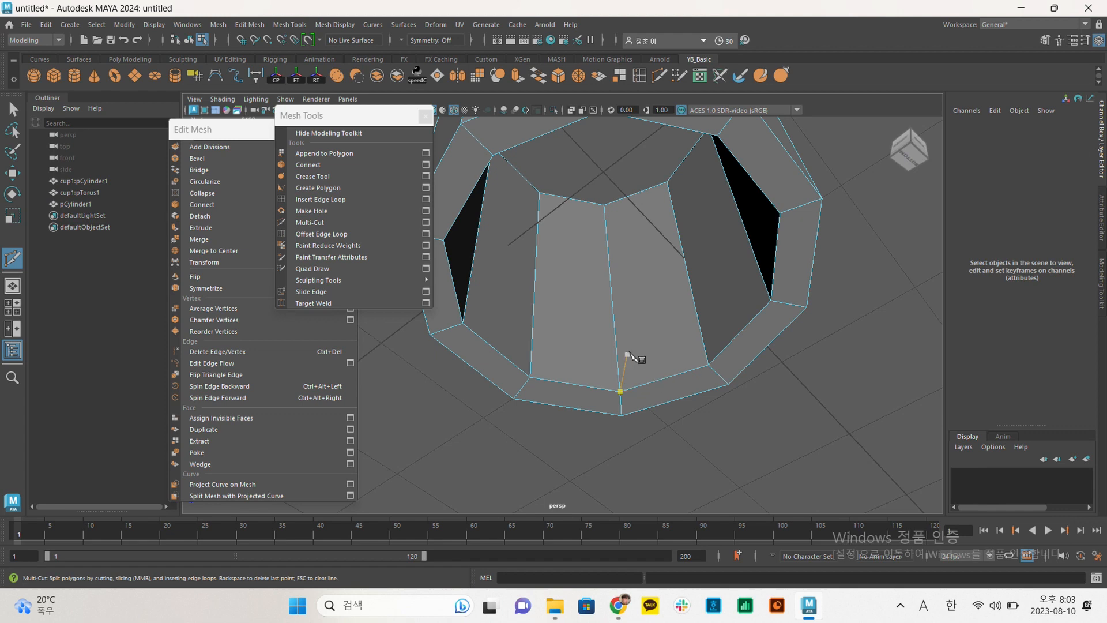
{"action": "left_click", "coordinate": [613, 361], "text": "ctrl"}
{"action": "left_click_drag", "start_coordinate": [671, 292], "coordinate": [650, 343], "text": "alt"}
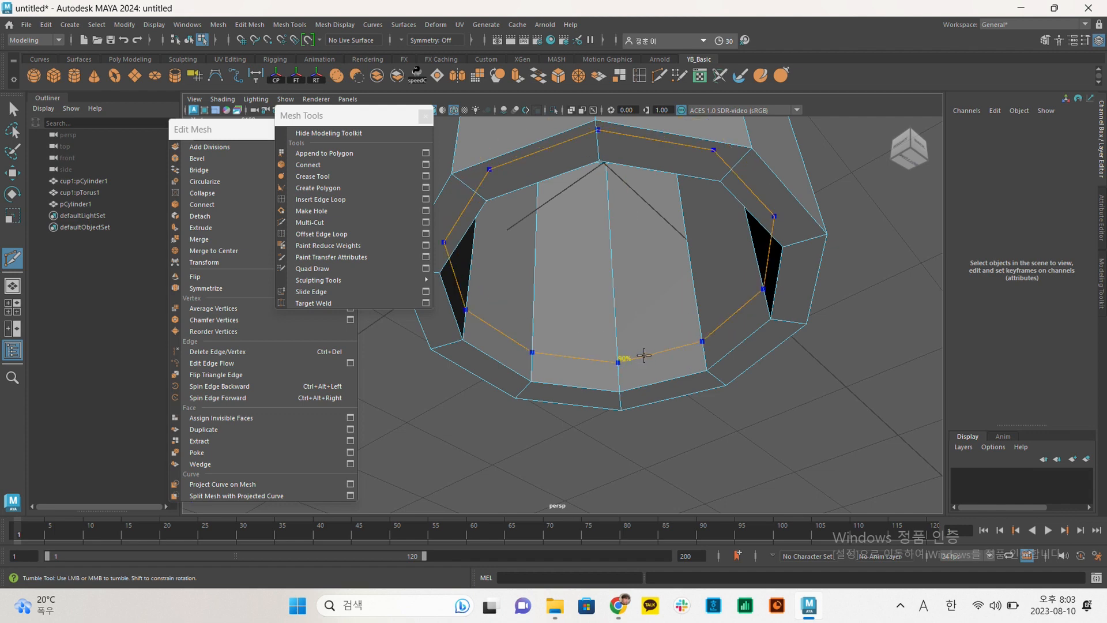
Leave Multi-Cut and examine the new inner edge loop from above and from below the cup.
{"action": "left_click_drag", "start_coordinate": [787, 310], "coordinate": [803, 408], "text": "alt"}
{"action": "scroll", "coordinate": [699, 339], "scroll_direction": "down", "scroll_amount": 3}
{"action": "middle_click_drag", "start_coordinate": [700, 338], "coordinate": [687, 271], "text": "alt"}
{"action": "scroll", "coordinate": [684, 276], "scroll_direction": "down", "scroll_amount": 4}
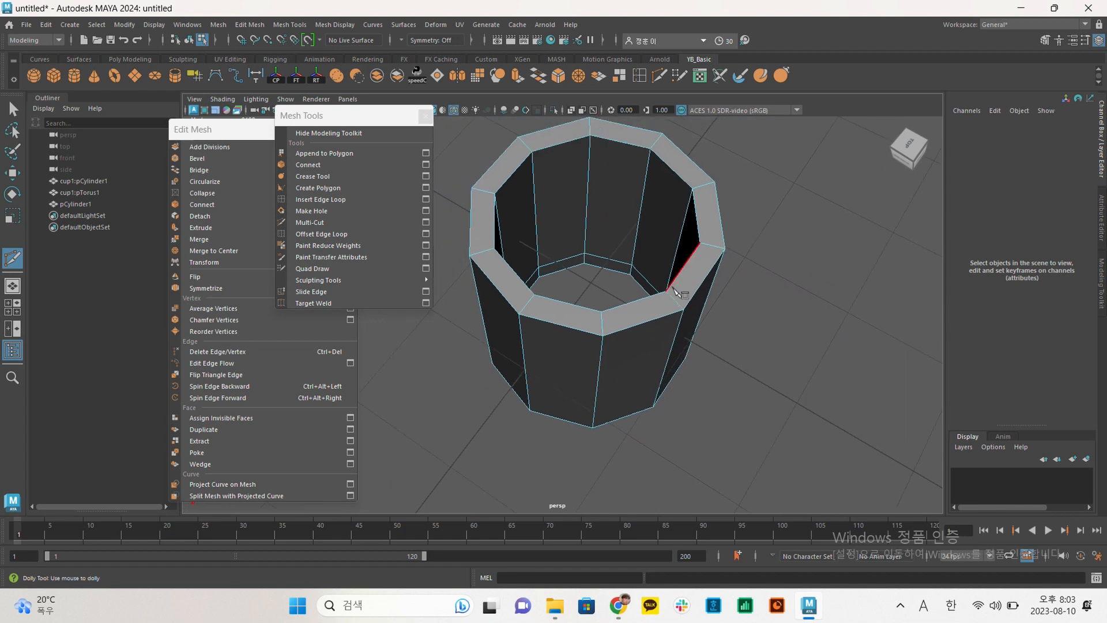
{"action": "key", "text": "q"}
{"action": "left_click_drag", "start_coordinate": [701, 311], "coordinate": [709, 220], "text": "alt"}
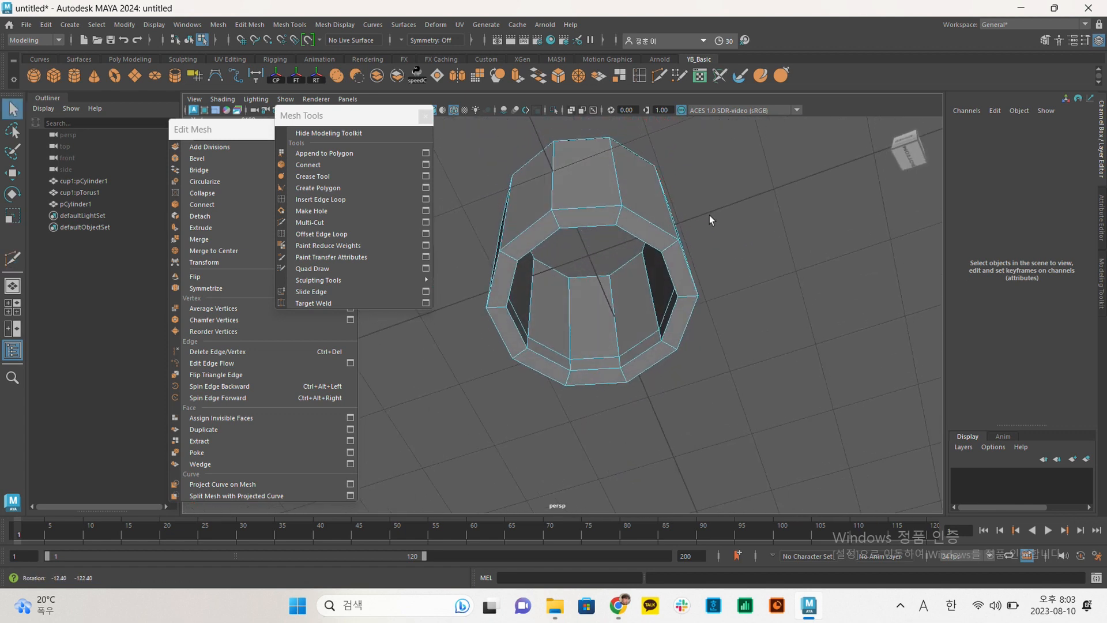
{"action": "scroll", "coordinate": [692, 239], "scroll_direction": "up", "scroll_amount": 2}
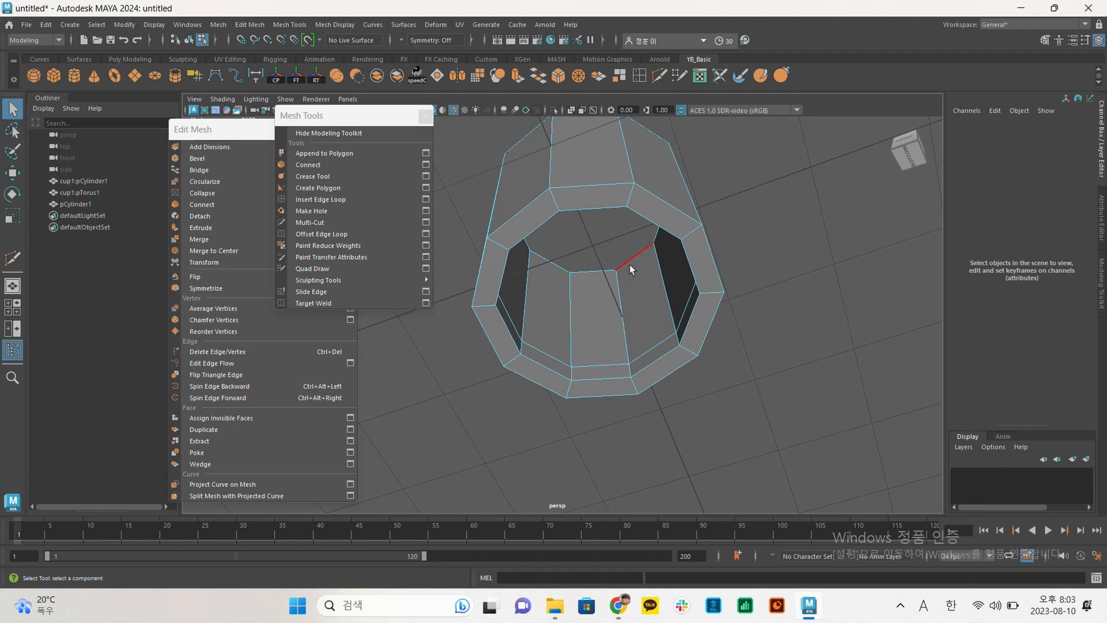
{"action": "left_click_drag", "start_coordinate": [642, 308], "coordinate": [587, 281], "text": "alt"}
{"action": "scroll", "coordinate": [587, 281], "scroll_direction": "up", "scroll_amount": 5}
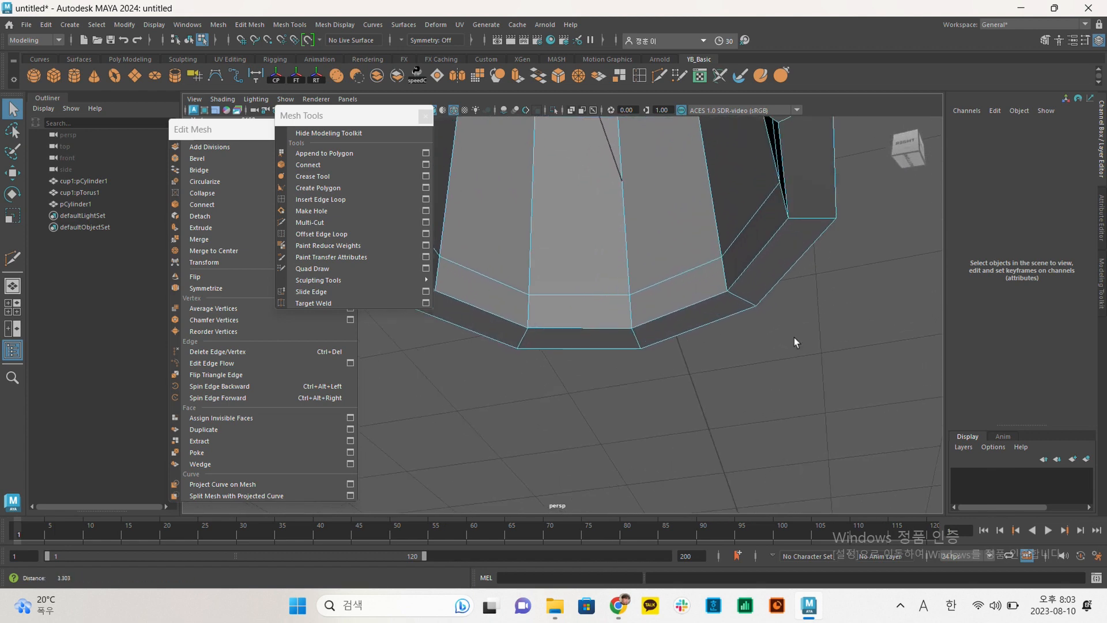
{"action": "middle_click_drag", "start_coordinate": [618, 283], "coordinate": [589, 294], "text": "alt"}
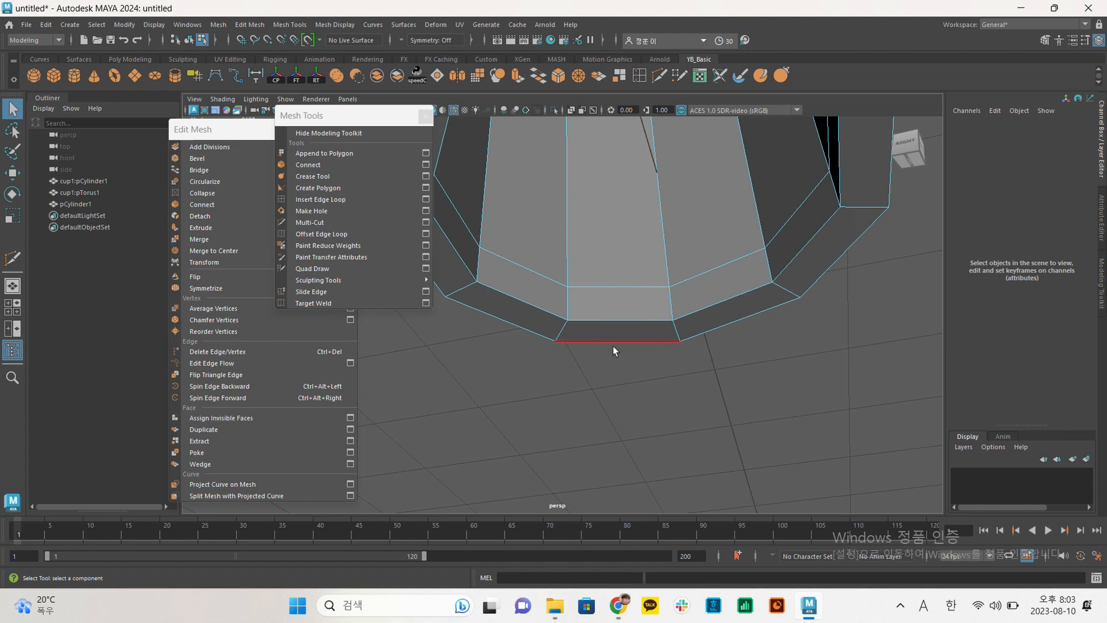
Switch the cup to face component selection.
{"action": "right_click_drag", "start_coordinate": [613, 346], "coordinate": [618, 302]}
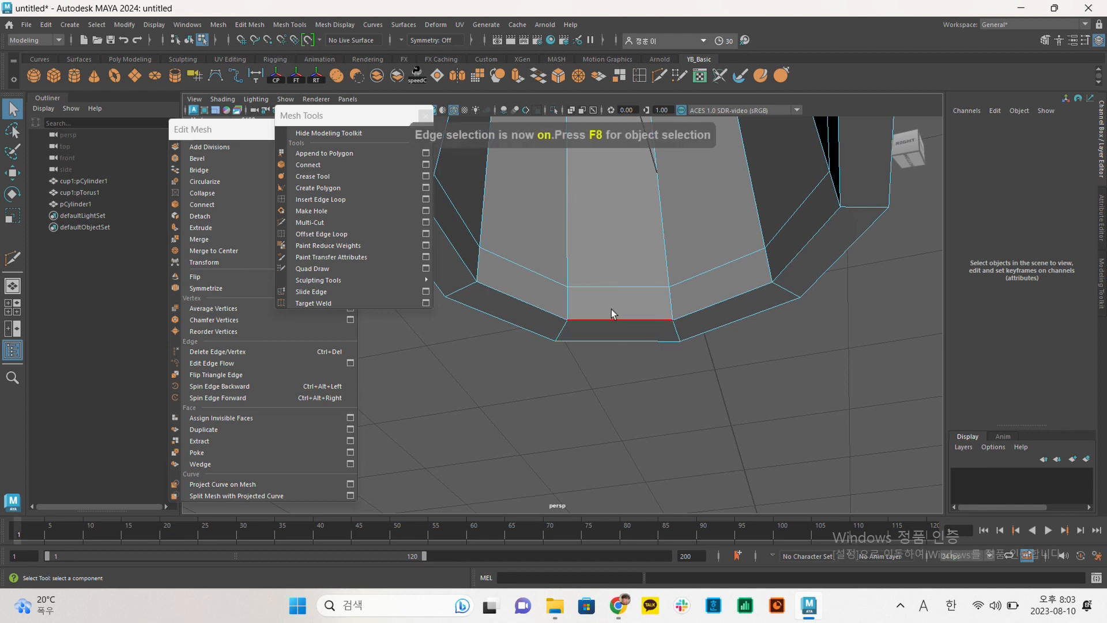
{"action": "key", "text": "F11"}
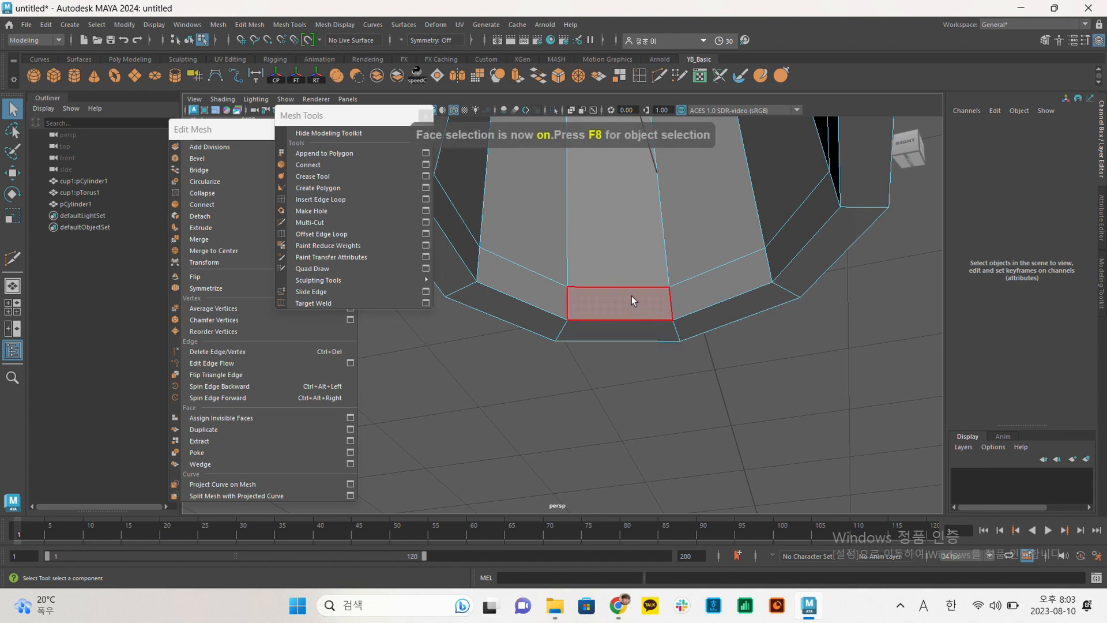
{"action": "right_click_drag", "start_coordinate": [632, 212], "coordinate": [632, 253]}
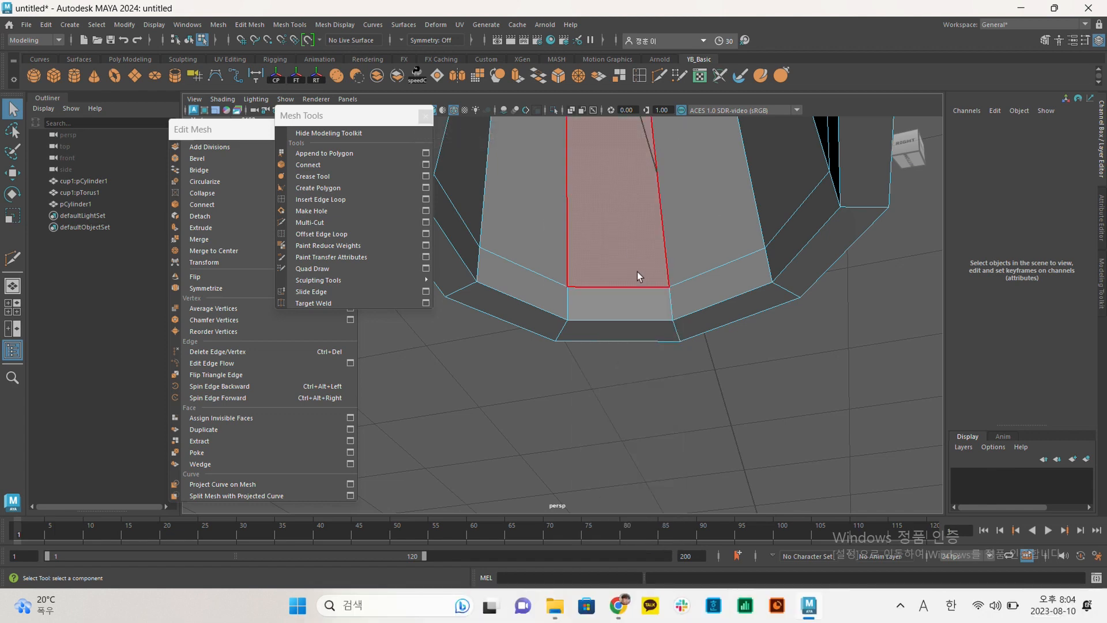
Select neighbouring faces of the narrow inner band at the bottom rim one by one and clear the selection.
{"action": "left_click", "coordinate": [630, 300]}
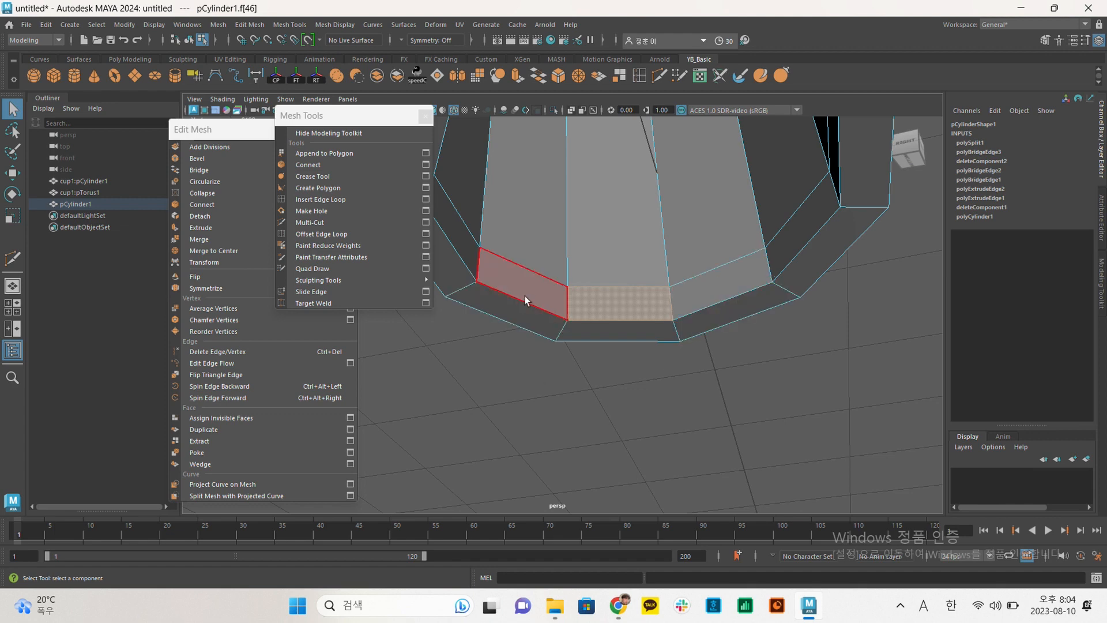
{"action": "left_click", "coordinate": [701, 282], "text": "shift"}
{"action": "left_click", "coordinate": [787, 254], "text": "shift"}
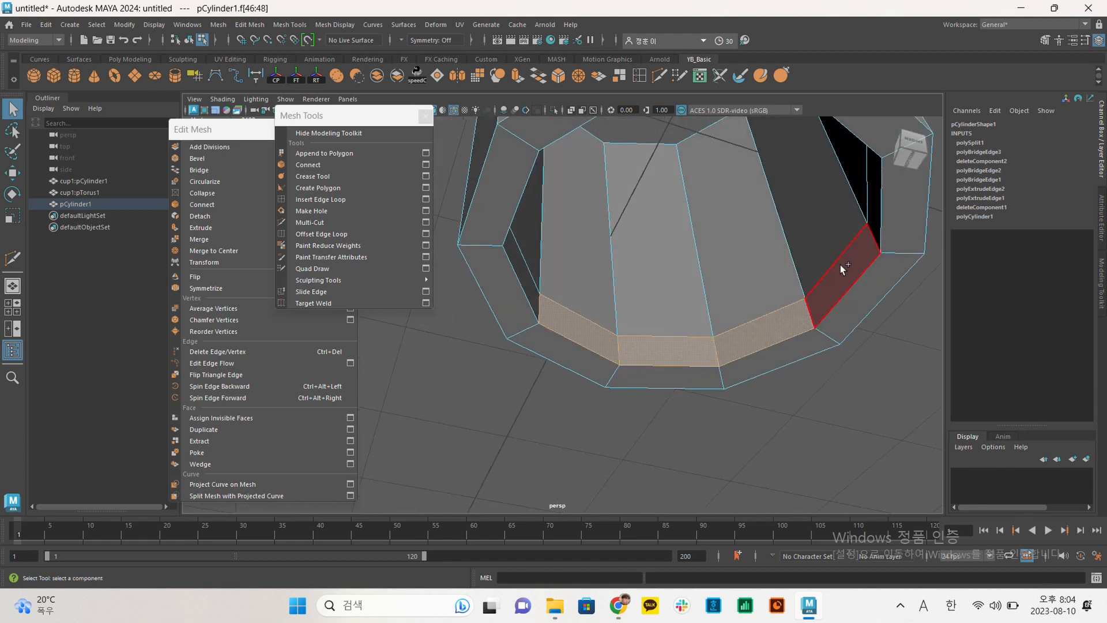
{"action": "left_click", "coordinate": [868, 219], "text": "shift"}
{"action": "left_click_drag", "start_coordinate": [868, 219], "coordinate": [631, 389], "text": "alt"}
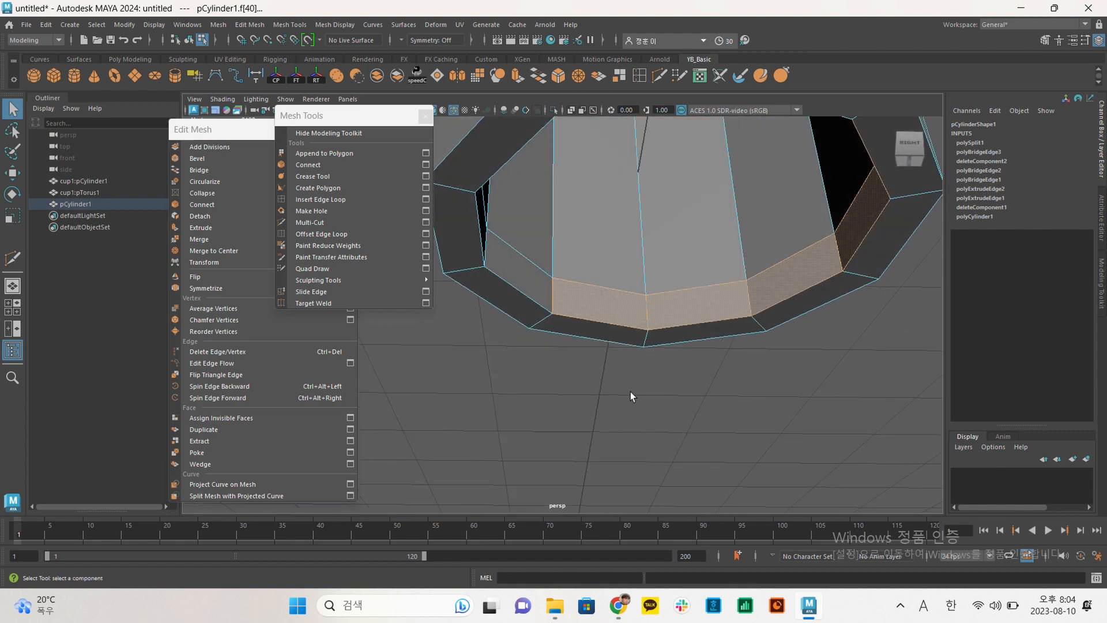
{"action": "left_click", "coordinate": [631, 392]}
Try selecting the narrow inner band from two adjacent faces, undoing the whole-mesh selection and extending the first face around the ring.
{"action": "left_click_drag", "start_coordinate": [616, 347], "coordinate": [625, 412], "text": "alt"}
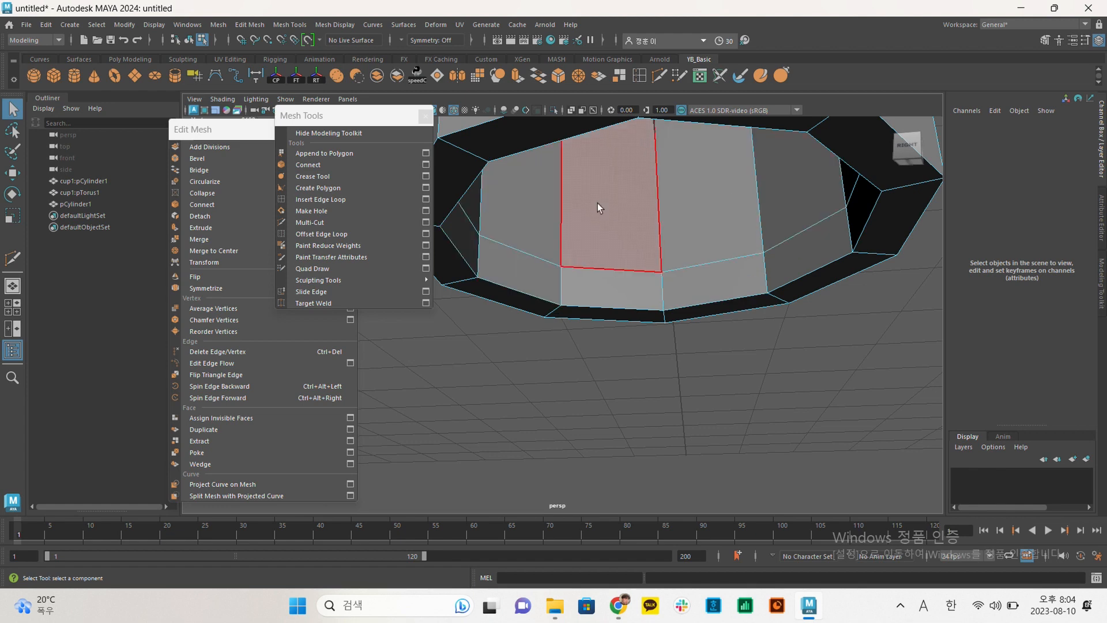
{"action": "left_click", "coordinate": [618, 281]}
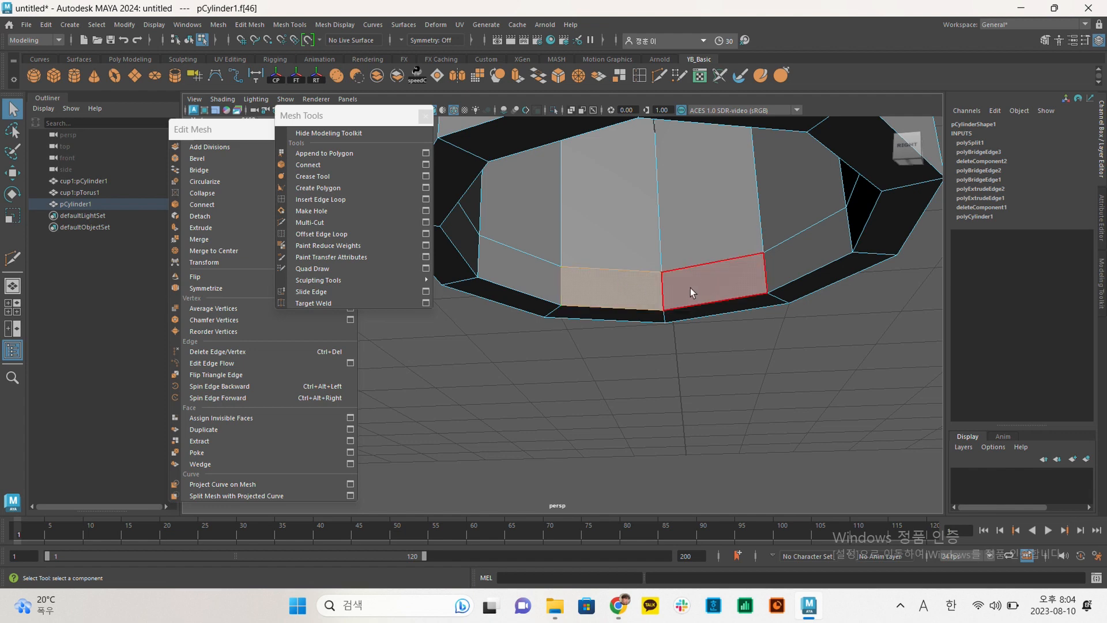
{"action": "double_click", "coordinate": [719, 281]}
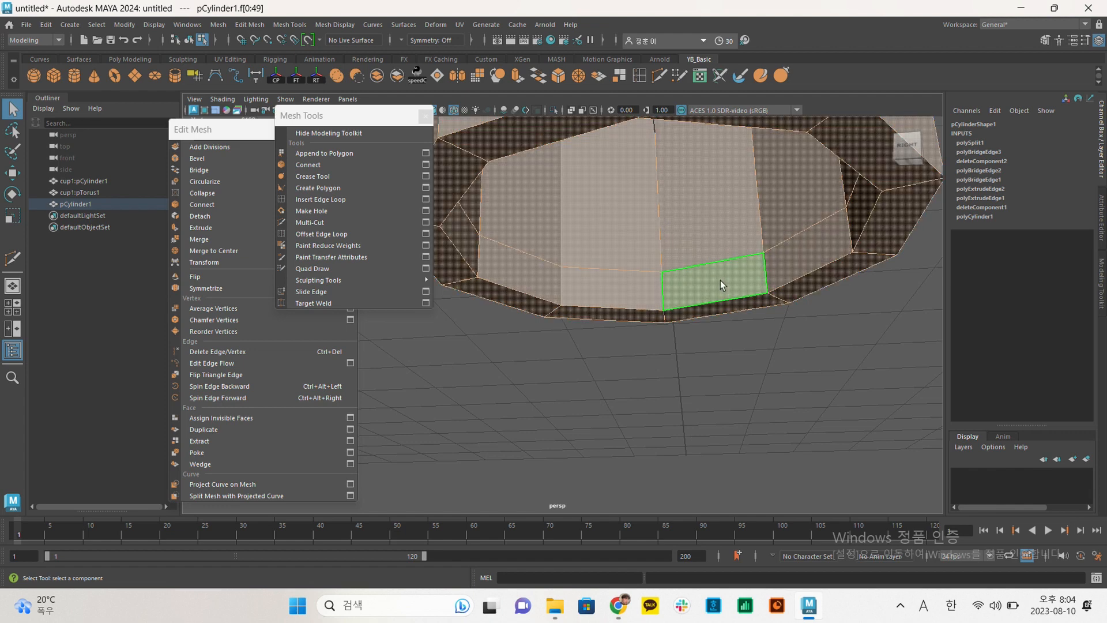
{"action": "key", "text": "ctrl+z"}
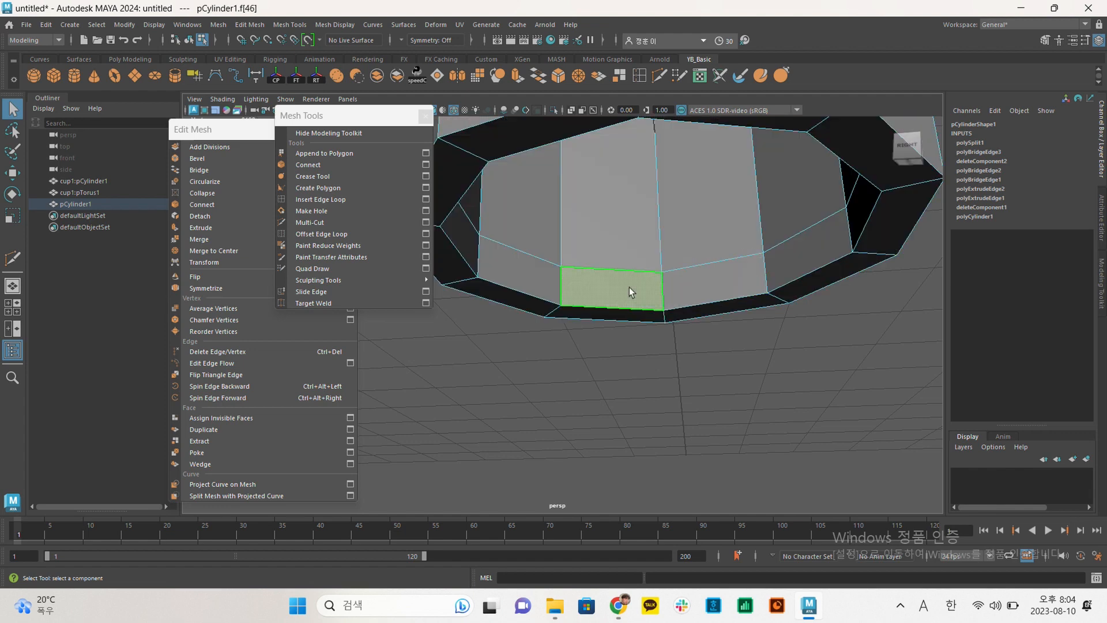
{"action": "double_click", "coordinate": [720, 281], "text": "shift"}
{"action": "left_click_drag", "start_coordinate": [555, 331], "coordinate": [600, 310], "text": "alt"}
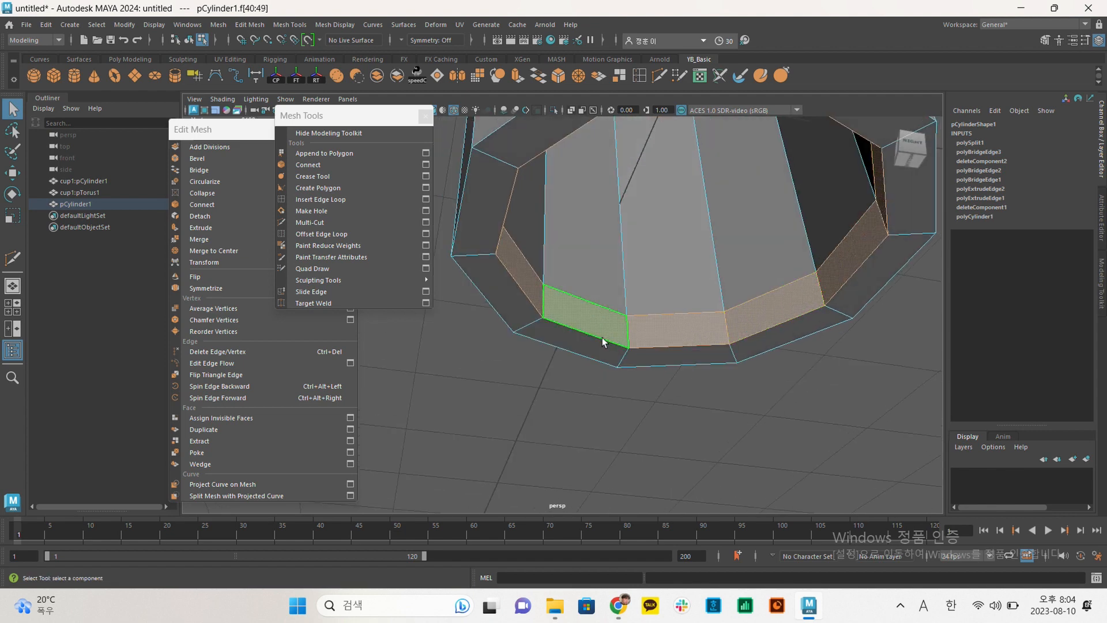
Clear the ring selection, select all faces of the cup from one band face, and deselect them.
{"action": "left_click_drag", "start_coordinate": [669, 238], "coordinate": [615, 293], "text": "alt"}
{"action": "left_click", "coordinate": [631, 355]}
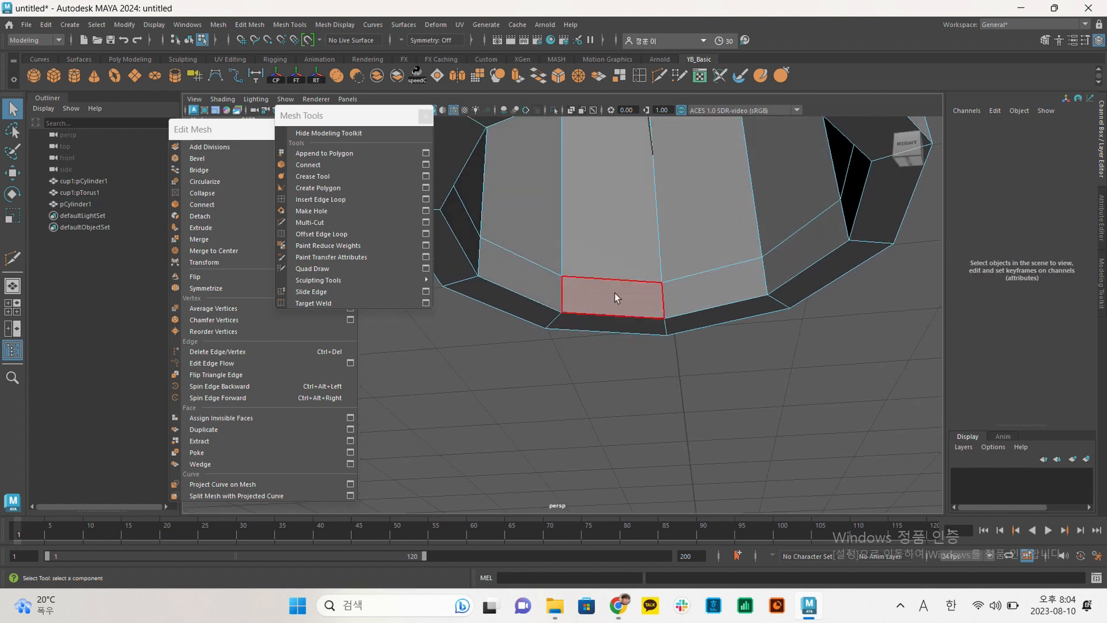
{"action": "double_click", "coordinate": [615, 293]}
{"action": "right_click_drag", "start_coordinate": [643, 278], "coordinate": [375, 240], "text": "alt"}
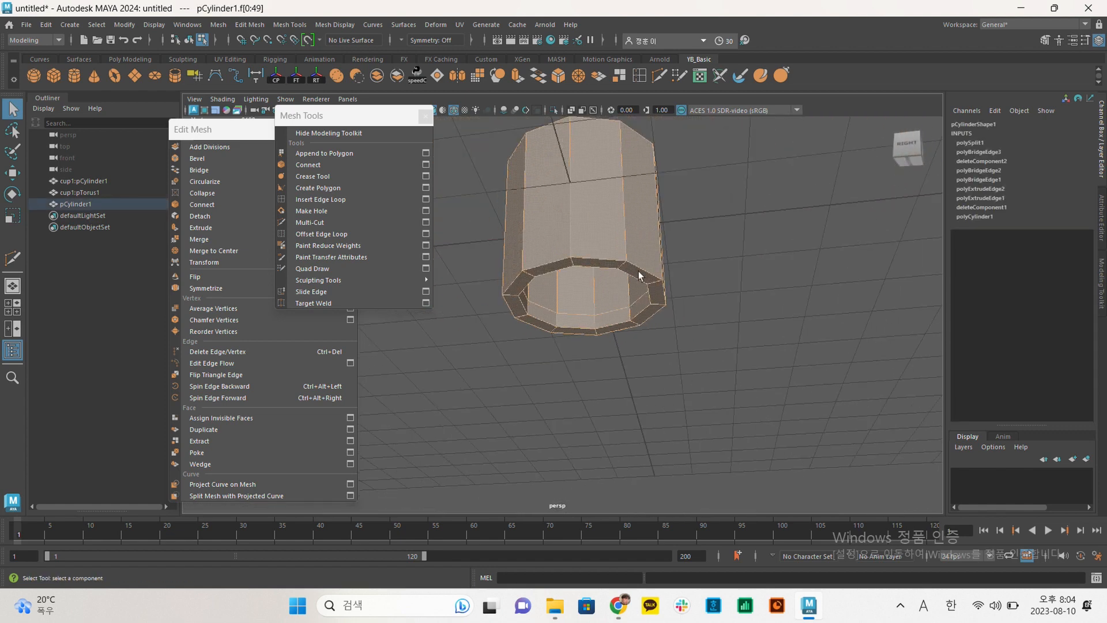
{"action": "left_click_drag", "start_coordinate": [642, 264], "coordinate": [651, 214], "text": "alt"}
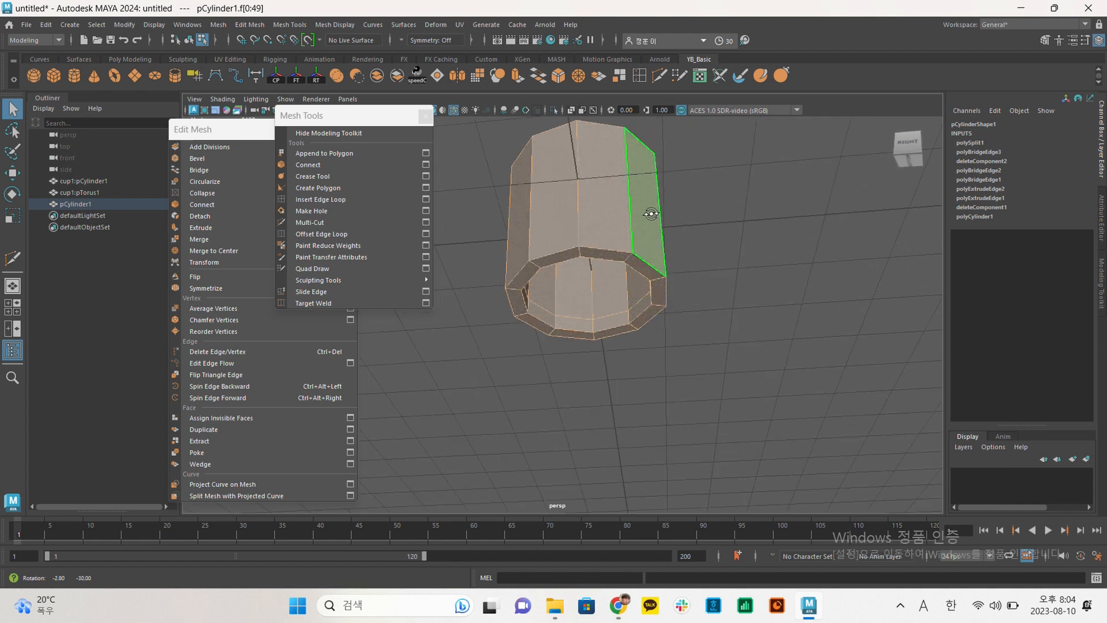
{"action": "middle_click_drag", "start_coordinate": [628, 242], "coordinate": [624, 171], "text": "alt"}
{"action": "right_click_drag", "start_coordinate": [625, 171], "coordinate": [683, 279], "text": "alt"}
{"action": "middle_click_drag", "start_coordinate": [664, 270], "coordinate": [661, 284], "text": "alt"}
{"action": "left_click", "coordinate": [652, 262]}
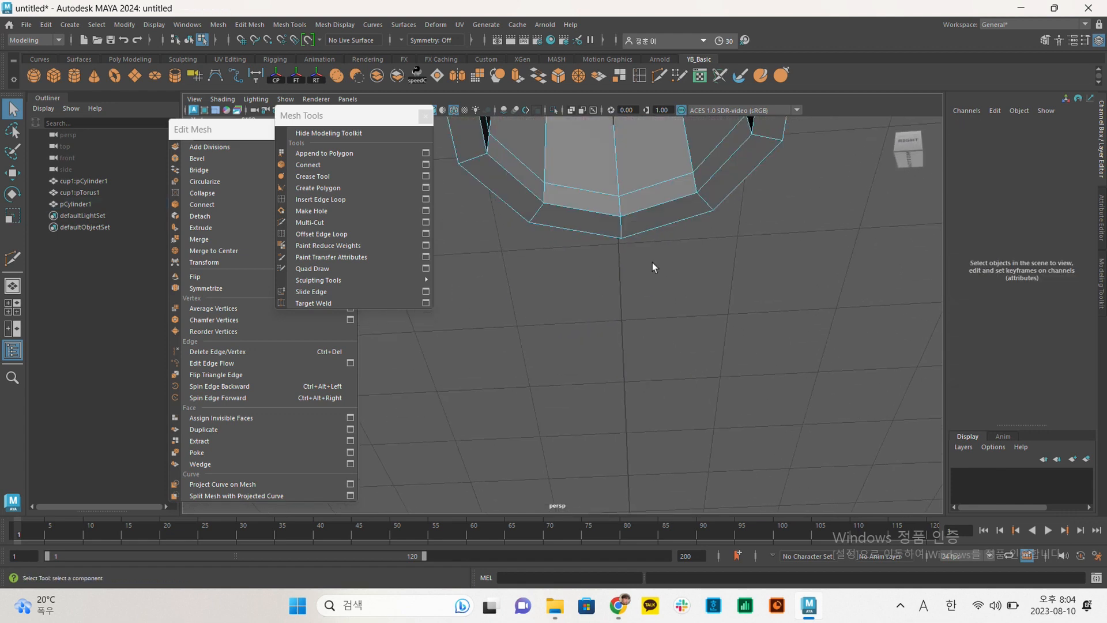
Select the full ring of faces in the narrow inner band between the new edge loop and the bottom rim.
{"action": "left_click", "coordinate": [602, 199]}
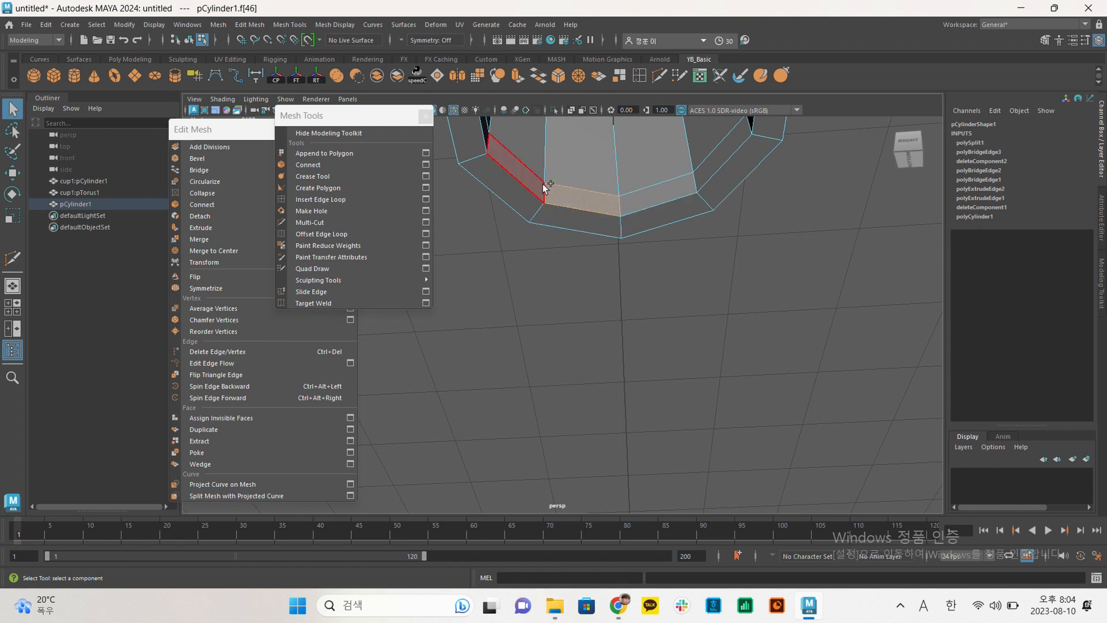
{"action": "double_click", "coordinate": [645, 195], "text": "shift"}
{"action": "scroll", "coordinate": [549, 272], "scroll_direction": "up", "scroll_amount": 2}
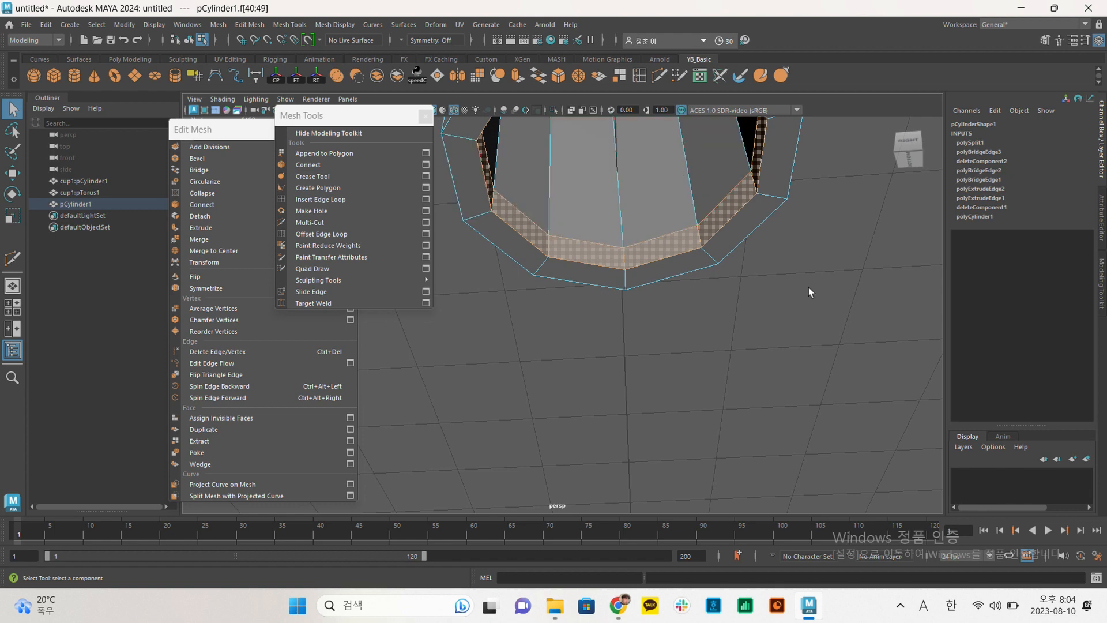
{"action": "left_click_drag", "start_coordinate": [794, 266], "coordinate": [749, 304], "text": "alt"}
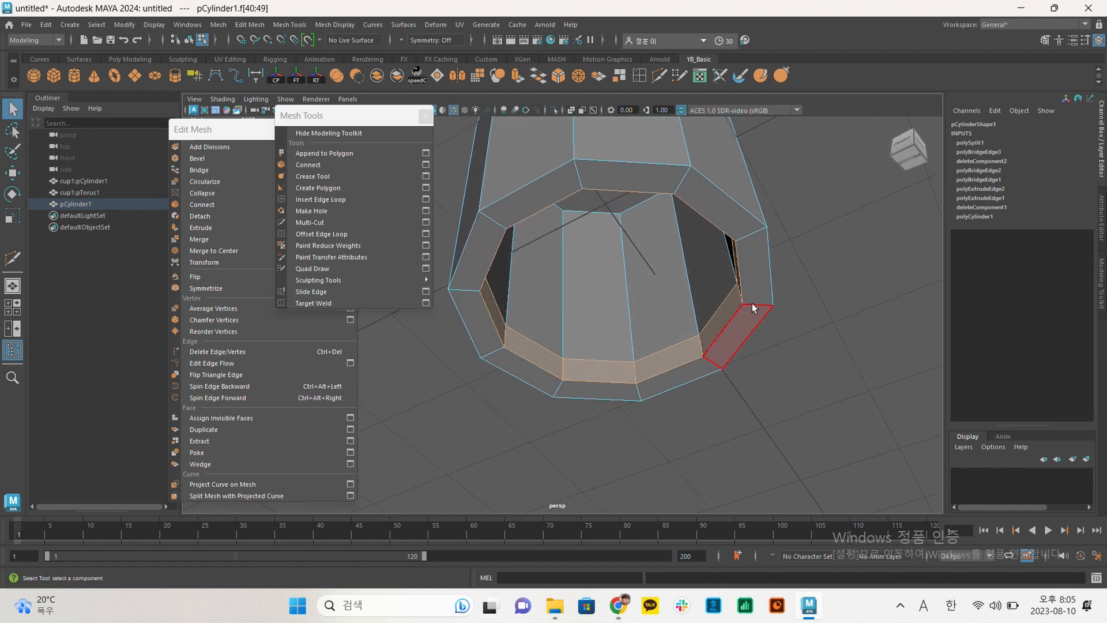
Delete the selected ring of faces in the narrow inner band at the cup's bottom.
{"action": "key", "text": "Delete"}
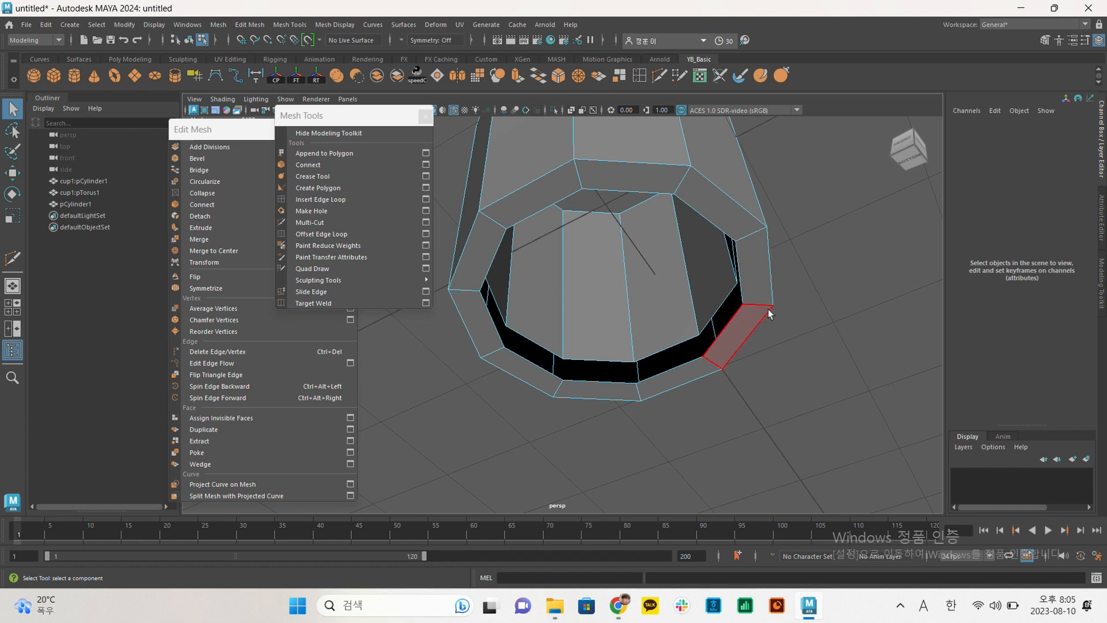
{"action": "mouse_move", "coordinate": [736, 328]}
{"action": "left_mouse_down", "text": "alt"}
{"action": "mouse_move", "coordinate": [729, 368]}
{"action": "mouse_move", "coordinate": [738, 327]}
{"action": "left_mouse_up", "text": "alt"}
{"action": "middle_click_drag", "start_coordinate": [612, 352], "coordinate": [618, 317], "text": "alt"}
{"action": "left_click_drag", "start_coordinate": [618, 317], "coordinate": [618, 328], "text": "alt"}
{"action": "middle_click_drag", "start_coordinate": [619, 328], "coordinate": [629, 305], "text": "alt"}
{"action": "left_click_drag", "start_coordinate": [628, 306], "coordinate": [650, 279], "text": "alt"}
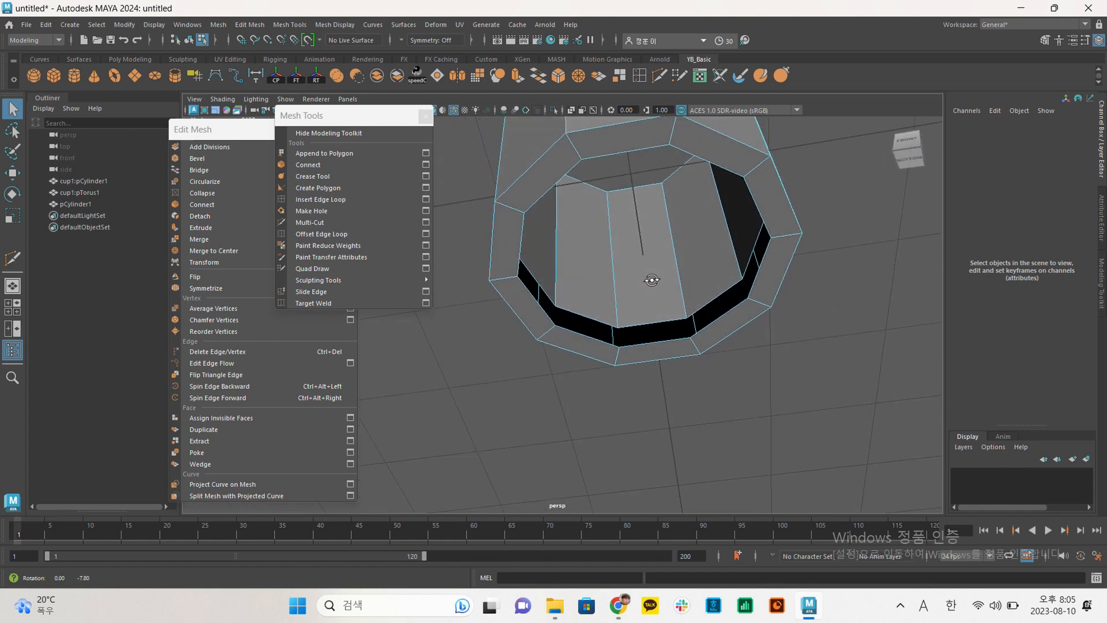
Try extruding the open inner edge loop of the bottom rim inward, and undo both the extrusion and the edge selection.
{"action": "key", "text": "F10"}
{"action": "right_click", "coordinate": [588, 345]}
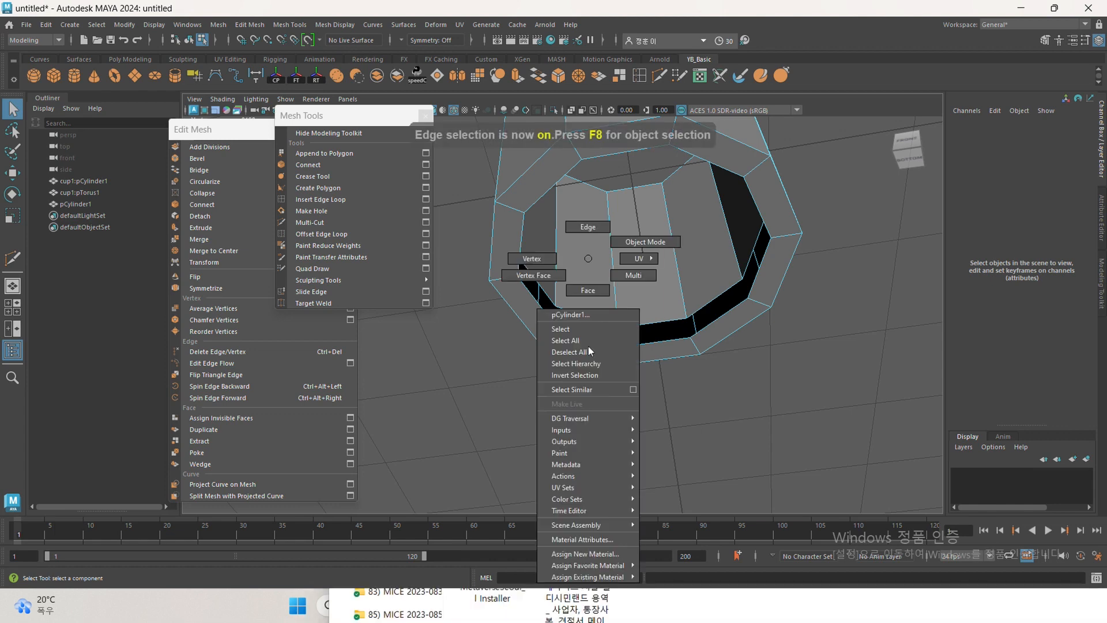
{"action": "left_click", "coordinate": [596, 233]}
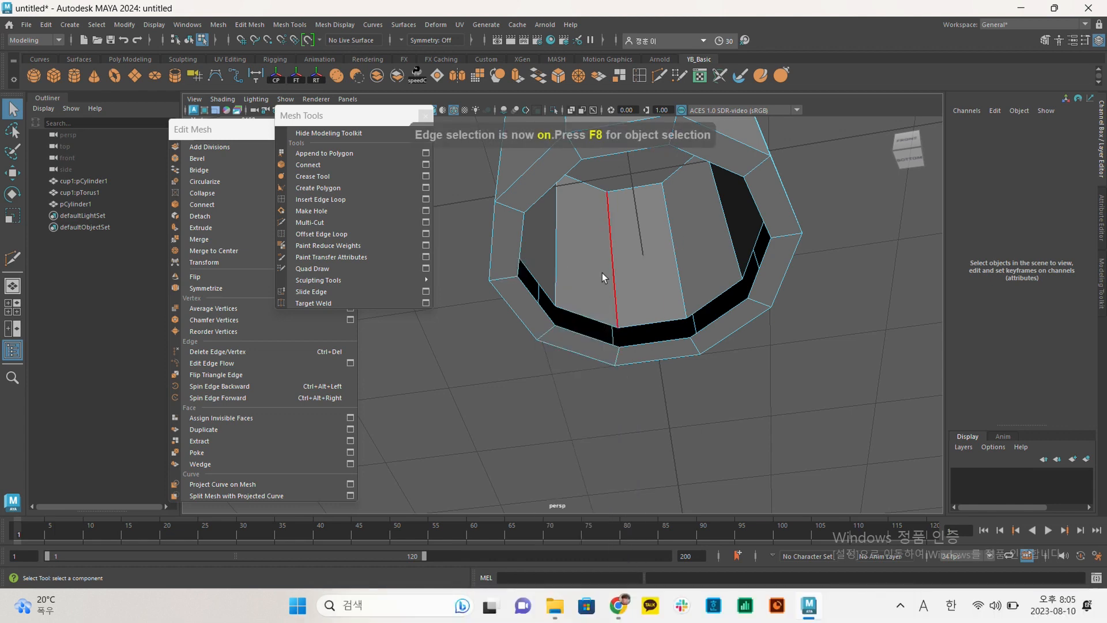
{"action": "left_click", "coordinate": [586, 337]}
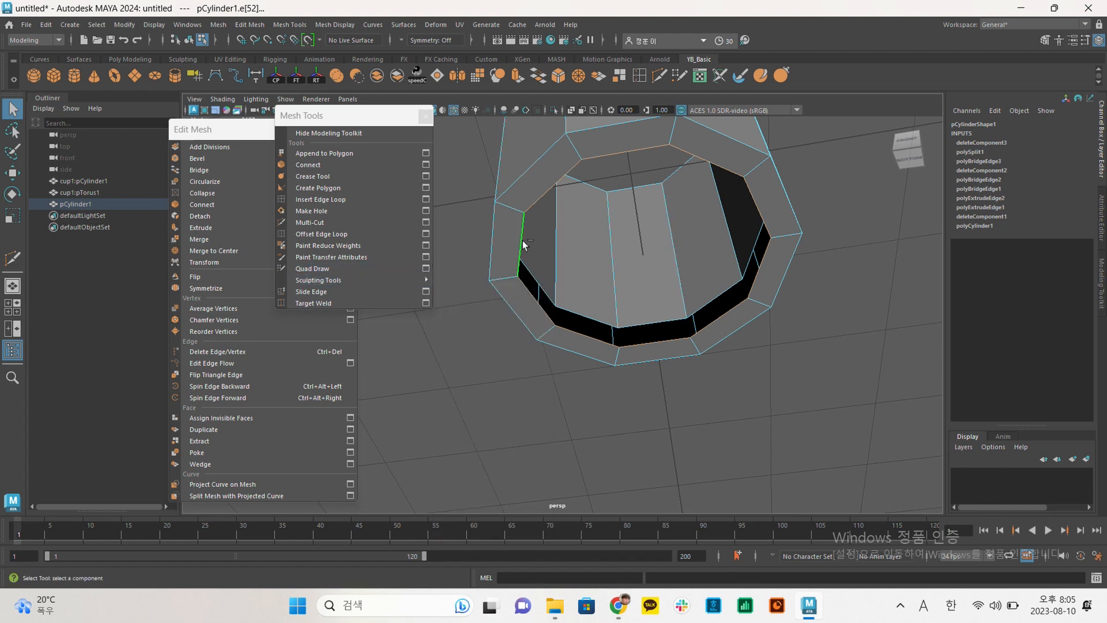
{"action": "key", "text": "ctrl+e"}
{"action": "left_click_drag", "start_coordinate": [687, 289], "coordinate": [635, 243]}
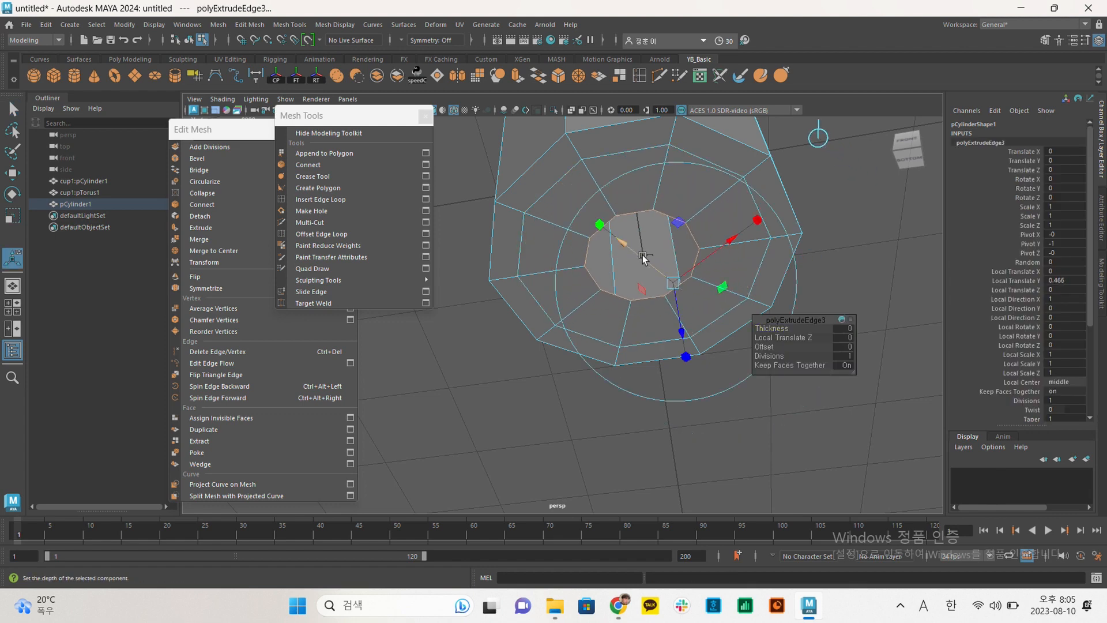
{"action": "key", "text": "ctrl+z"}
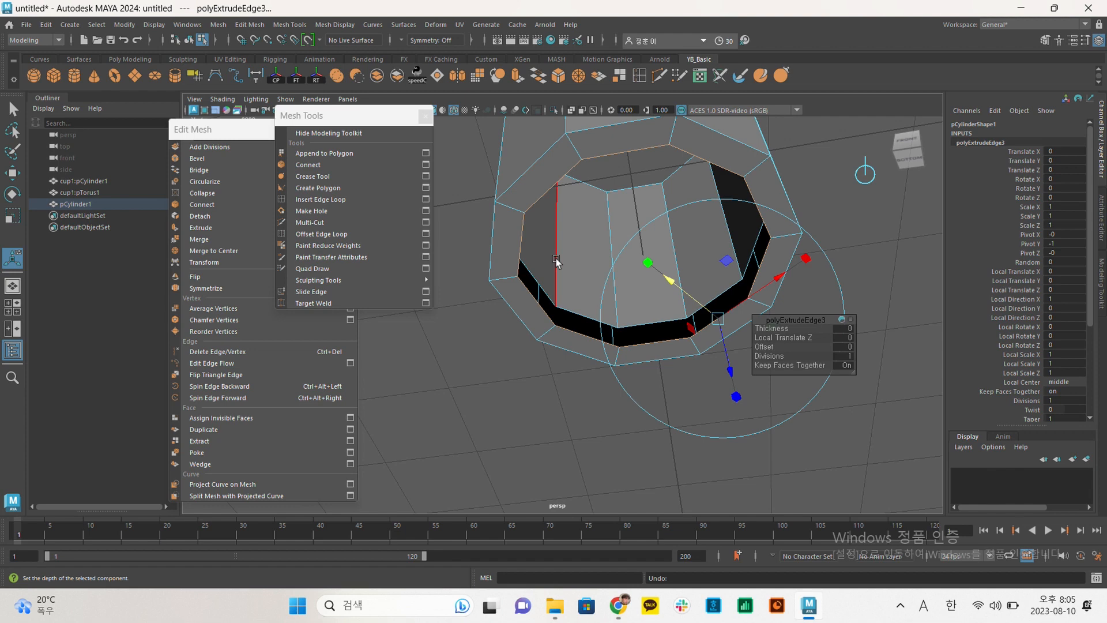
{"action": "key", "text": "ctrl+z"}
{"action": "key", "text": "ctrl+z"}
{"action": "key", "text": "ctrl+z"}
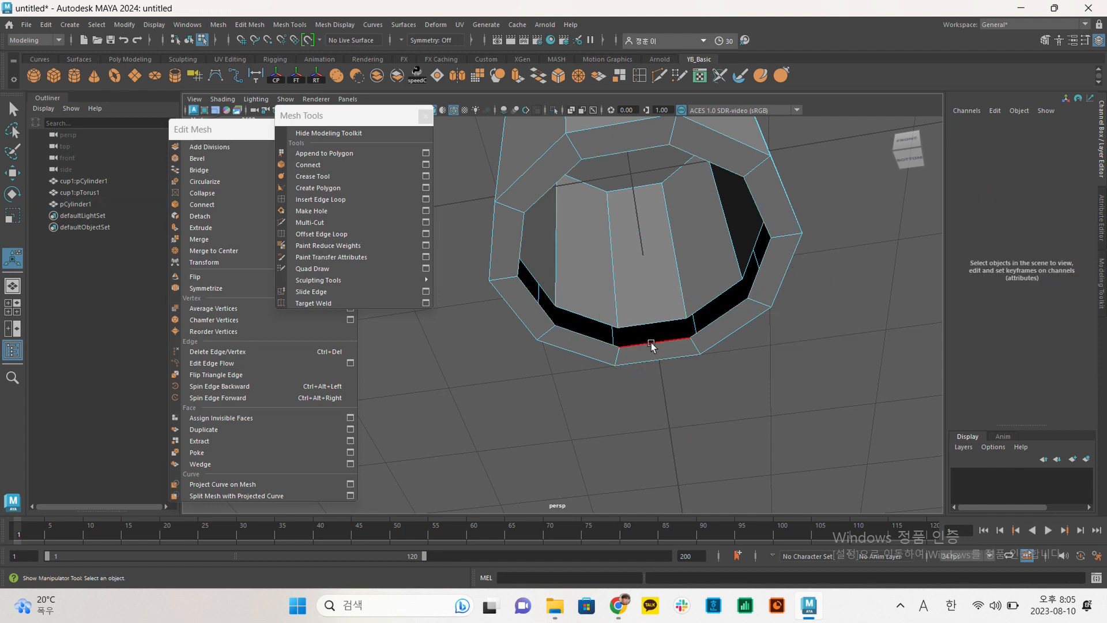
Select the open inner edge loop of the bottom rim and merge it to center, closing the cup's underside.
{"action": "double_click", "coordinate": [651, 342]}
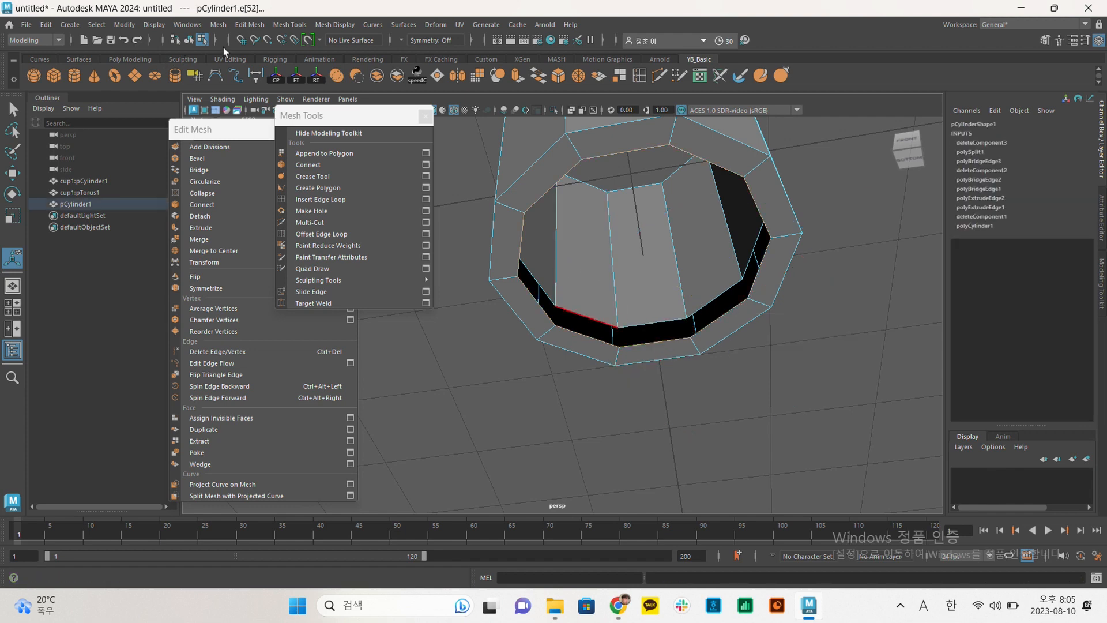
{"action": "left_click", "coordinate": [219, 25]}
{"action": "mouse_move", "coordinate": [249, 27]}
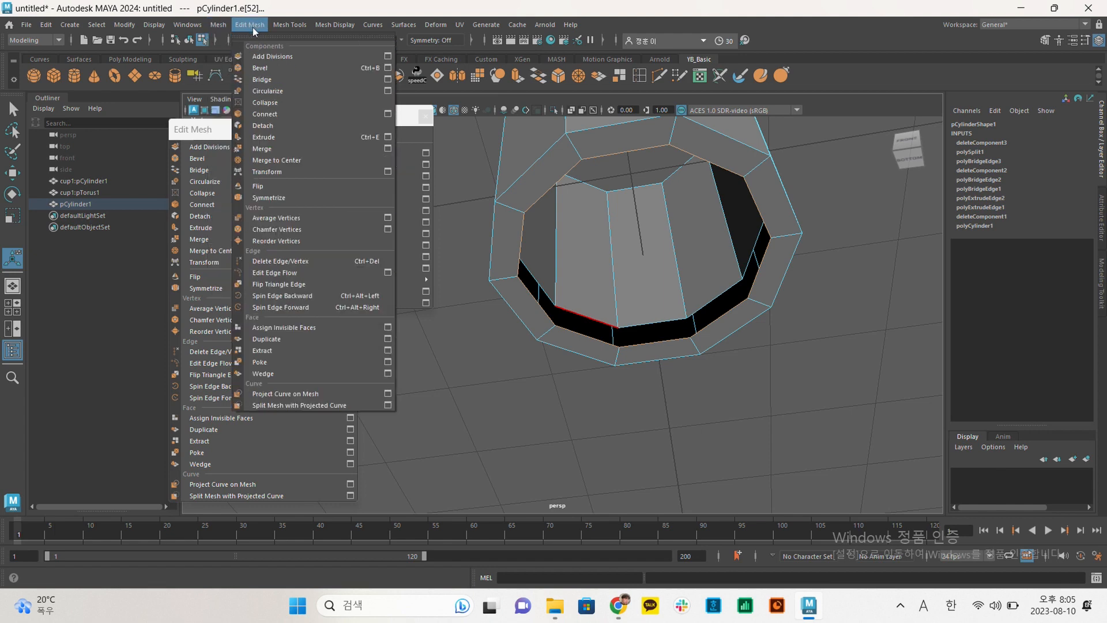
{"action": "left_click", "coordinate": [212, 130]}
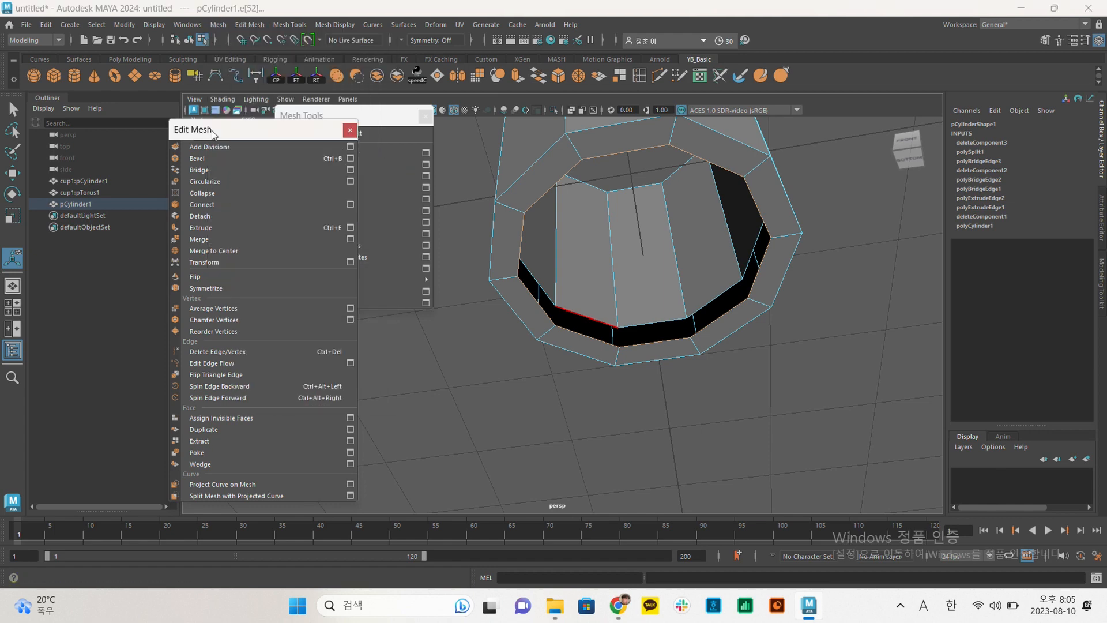
{"action": "left_click", "coordinate": [237, 251]}
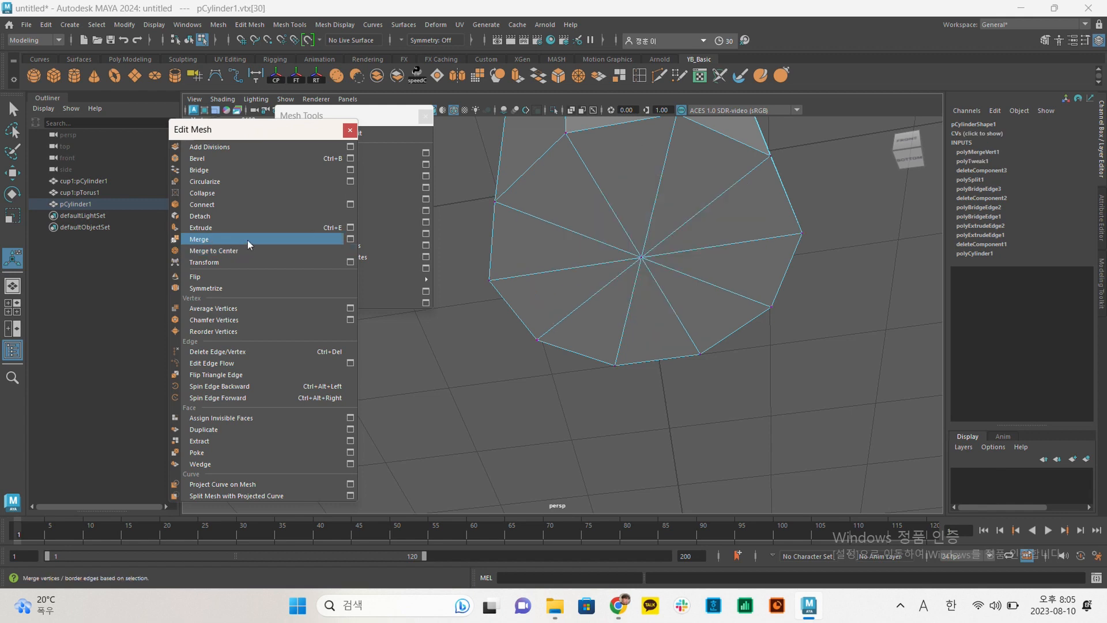
Try merging the open edge loop at the lower end of the inner wall to its center, and undo the merge.
{"action": "left_click_drag", "start_coordinate": [702, 232], "coordinate": [685, 202], "text": "alt"}
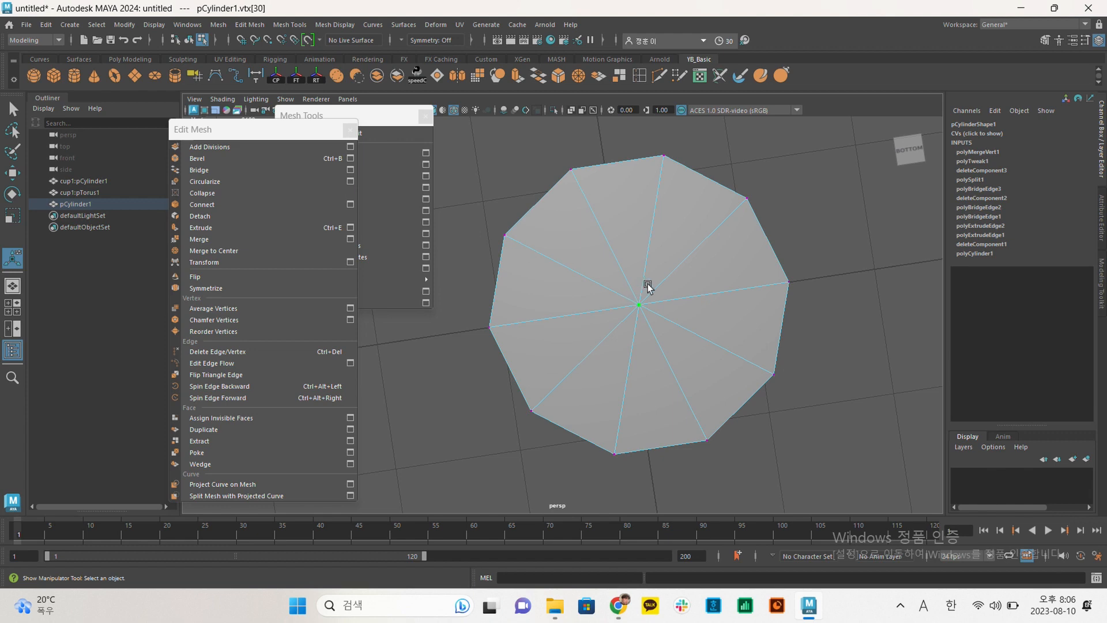
{"action": "left_click_drag", "start_coordinate": [637, 306], "coordinate": [546, 369], "text": "alt"}
{"action": "left_click_drag", "start_coordinate": [570, 314], "coordinate": [551, 280], "text": "alt"}
{"action": "right_click_drag", "start_coordinate": [552, 258], "coordinate": [552, 230]}
{"action": "left_click", "coordinate": [531, 288]}
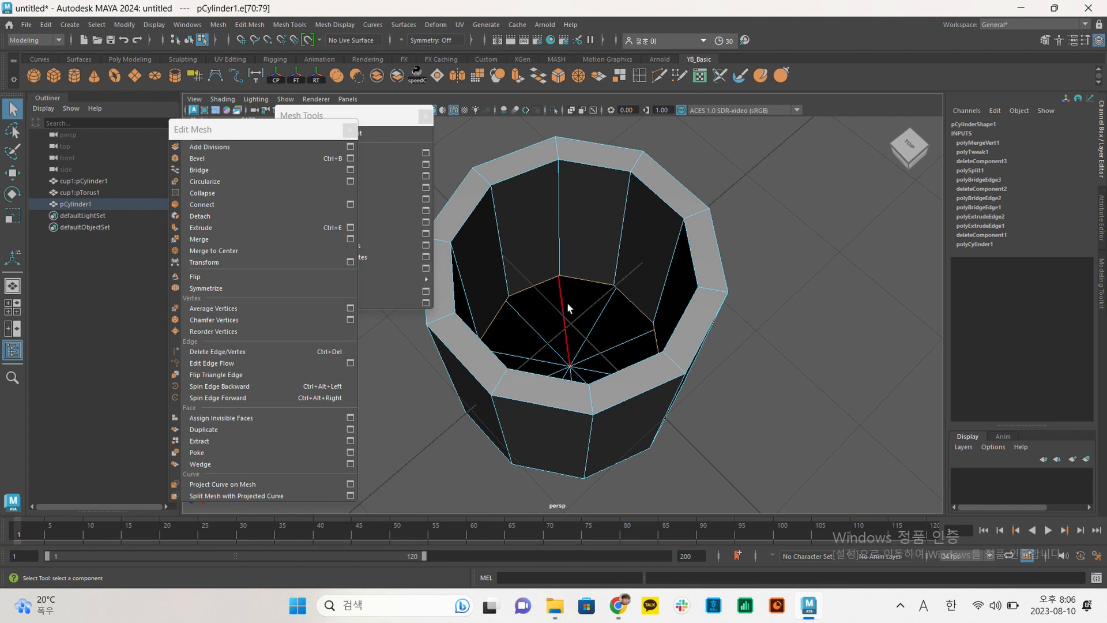
{"action": "key", "text": "g"}
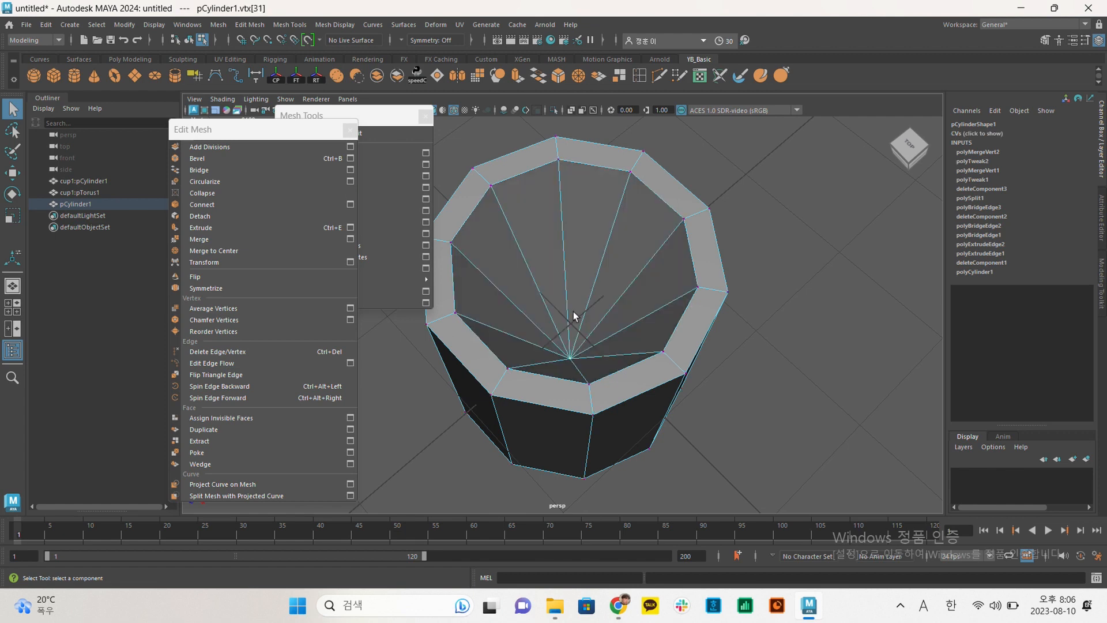
{"action": "left_click_drag", "start_coordinate": [579, 313], "coordinate": [673, 180], "text": "alt"}
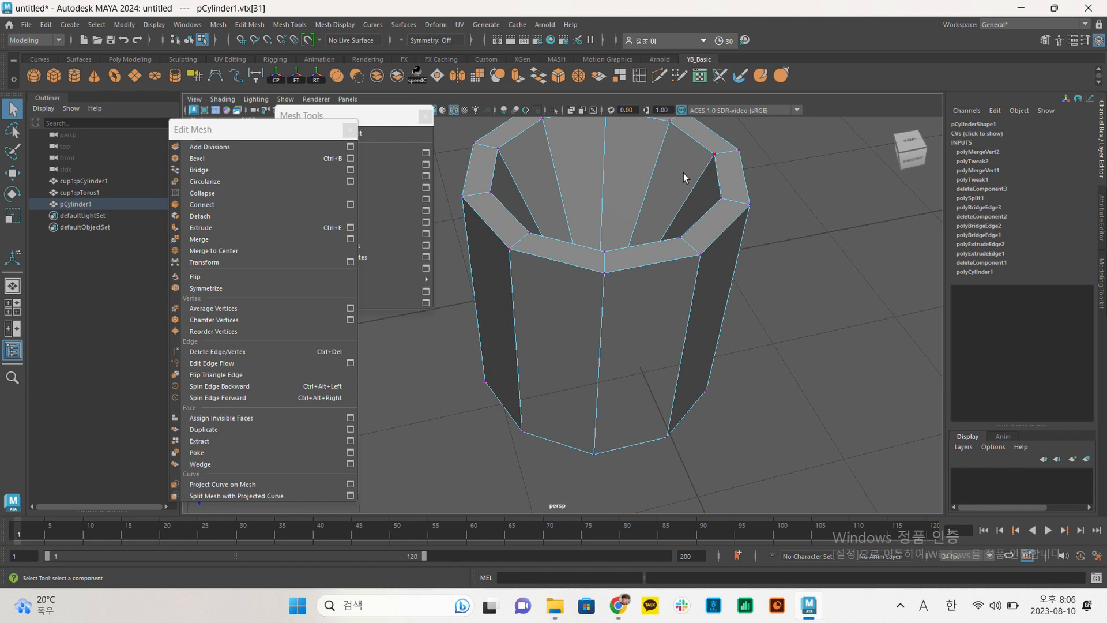
{"action": "left_click_drag", "start_coordinate": [677, 314], "coordinate": [631, 311], "text": "alt"}
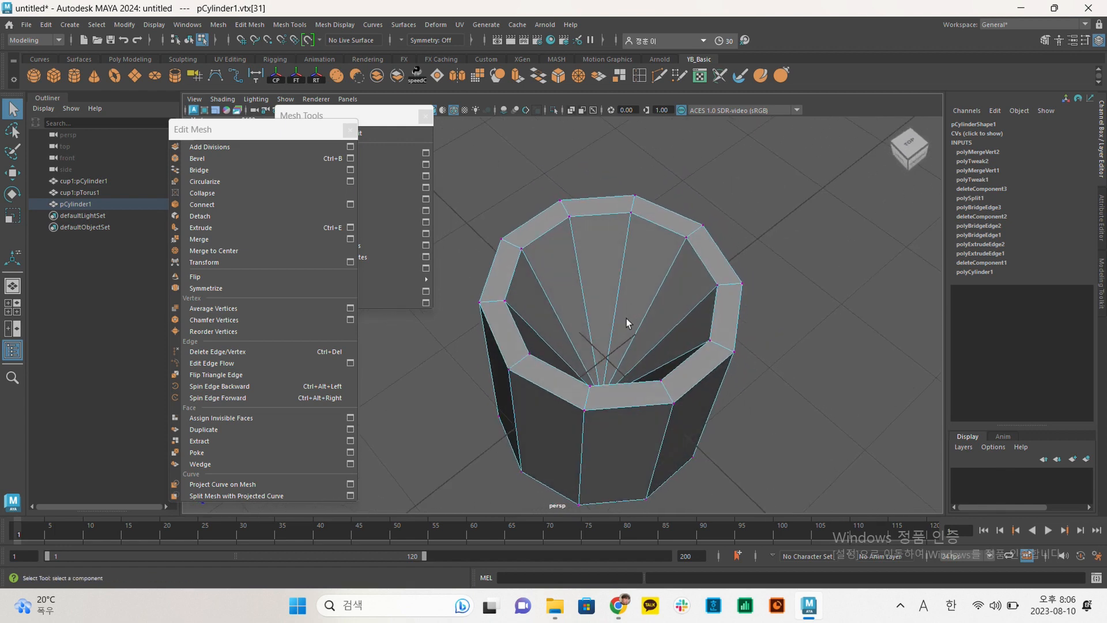
{"action": "key", "text": "ctrl+z"}
Check the closed underside, select faces around the inner wall to show their extent, and clear the selection.
{"action": "left_click_drag", "start_coordinate": [627, 318], "coordinate": [628, 259], "text": "alt"}
{"action": "left_click_drag", "start_coordinate": [580, 454], "coordinate": [593, 316], "text": "alt"}
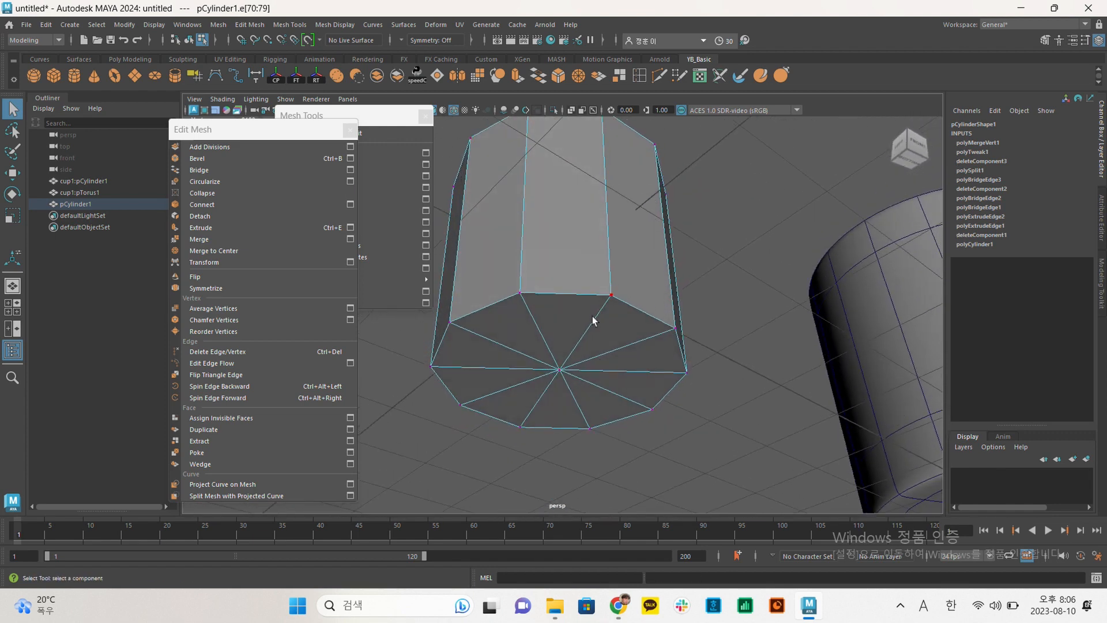
{"action": "left_click", "coordinate": [565, 290]}
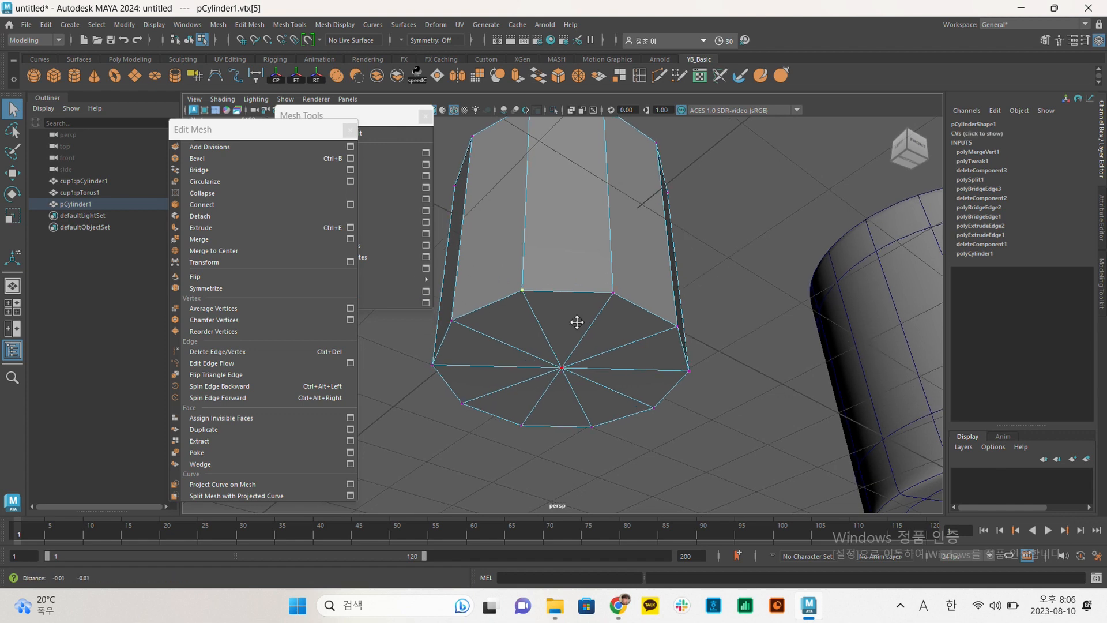
{"action": "left_click_drag", "start_coordinate": [574, 328], "coordinate": [569, 316], "text": "alt"}
{"action": "left_click_drag", "start_coordinate": [767, 323], "coordinate": [579, 302], "text": "alt"}
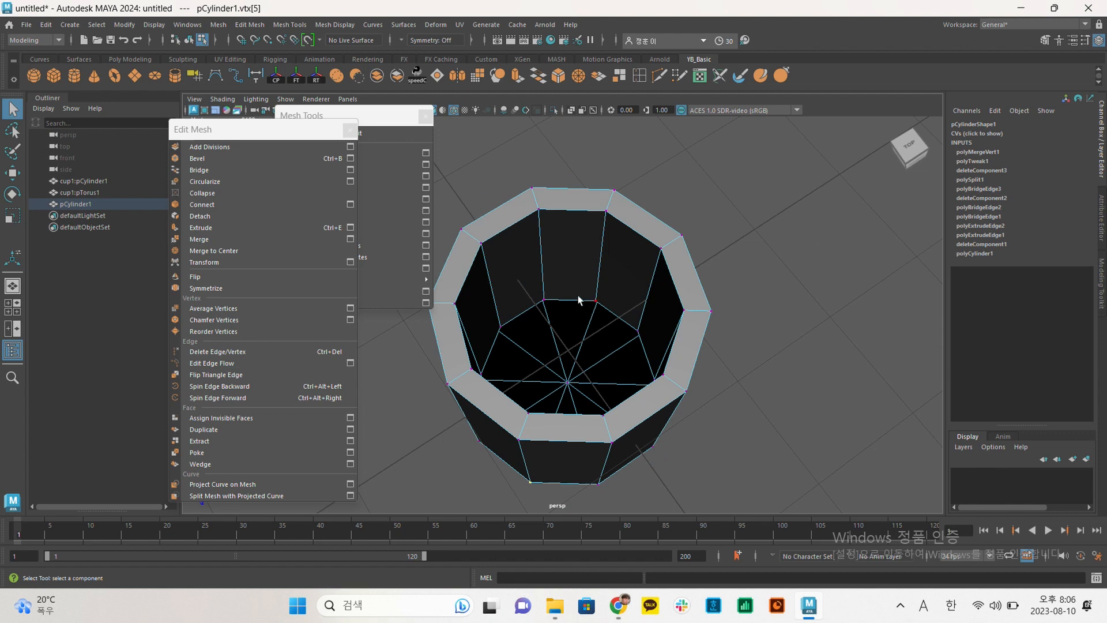
{"action": "key", "text": "F11"}
{"action": "left_click", "coordinate": [578, 264]}
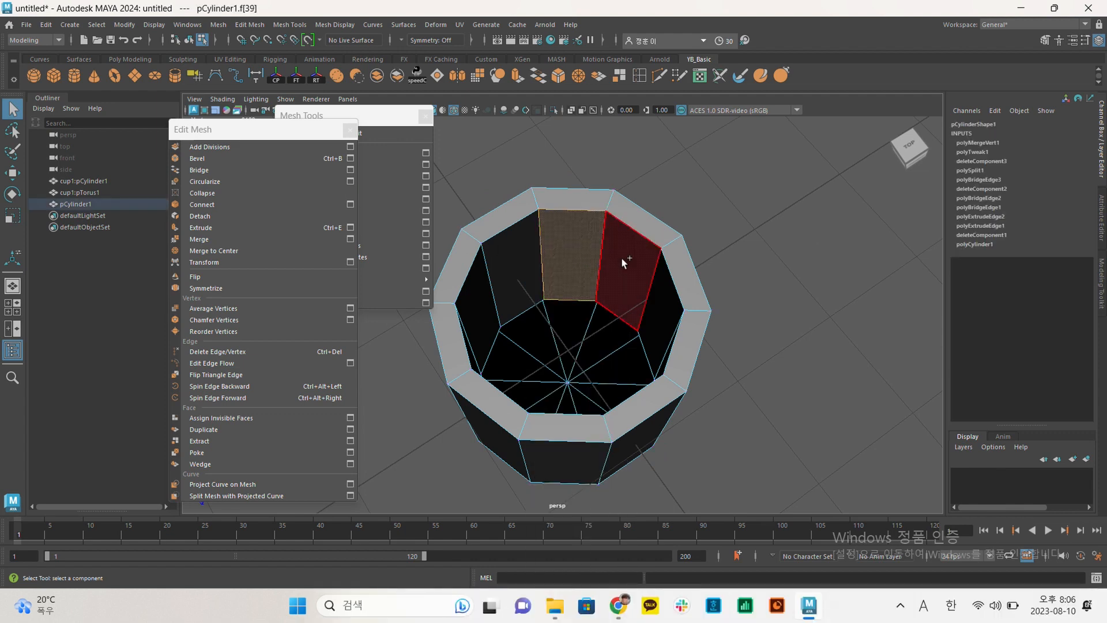
{"action": "left_click", "coordinate": [621, 258], "text": "shift"}
{"action": "left_click", "coordinate": [518, 255]}
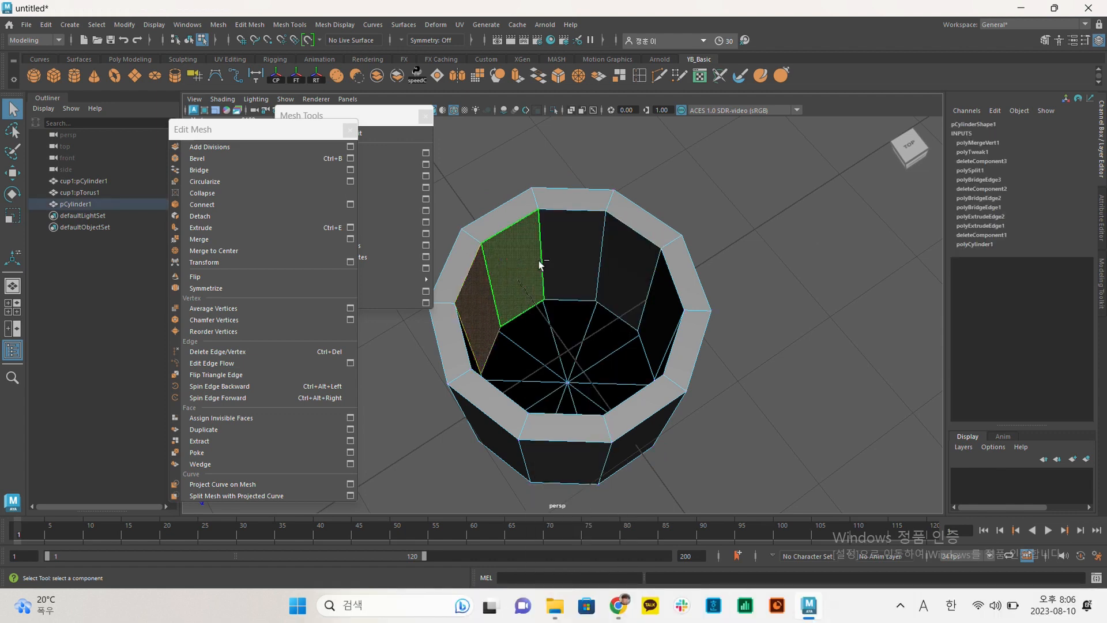
{"action": "double_click", "coordinate": [587, 255], "text": "shift"}
{"action": "left_click", "coordinate": [711, 190]}
Select the open edge loop at the lower end of the inner wall and extrude it inward with Local Translate Z 0.165.
{"action": "left_click_drag", "start_coordinate": [712, 191], "coordinate": [670, 236], "text": "alt"}
{"action": "right_click_drag", "start_coordinate": [576, 258], "coordinate": [575, 254]}
{"action": "double_click", "coordinate": [564, 297]}
{"action": "left_click_drag", "start_coordinate": [564, 295], "coordinate": [578, 291], "text": "alt"}
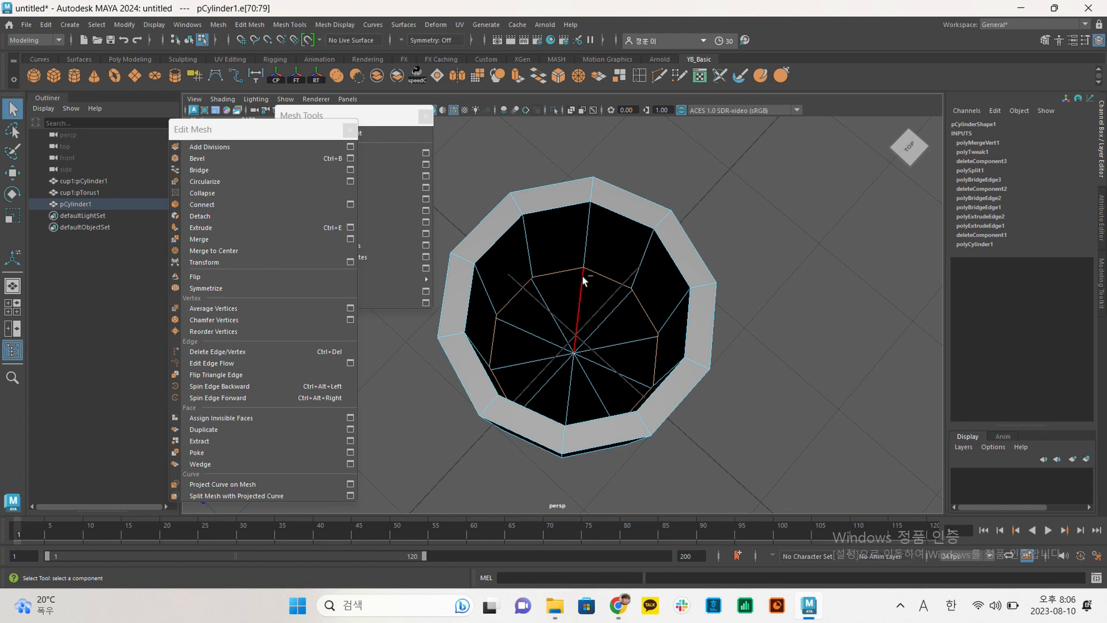
{"action": "key", "text": "ctrl+e"}
{"action": "left_click_drag", "start_coordinate": [577, 317], "coordinate": [579, 370], "text": "alt"}
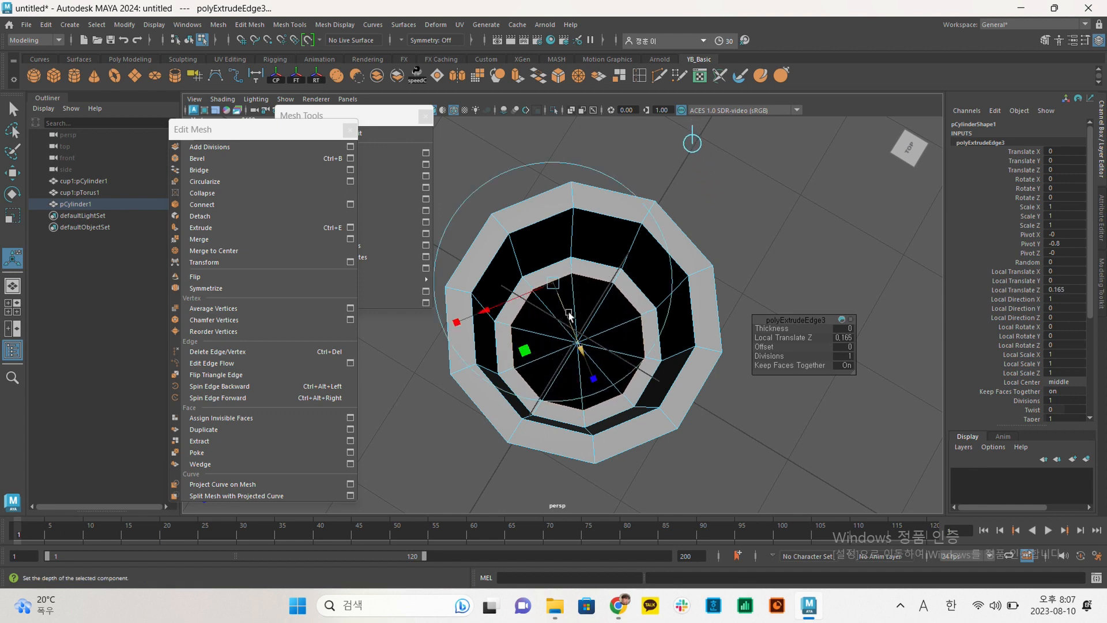
Undo the extruded loop's inward offset, set its Local Translate Z to 0.264 instead, and clear the selection.
{"action": "left_click", "coordinate": [807, 202]}
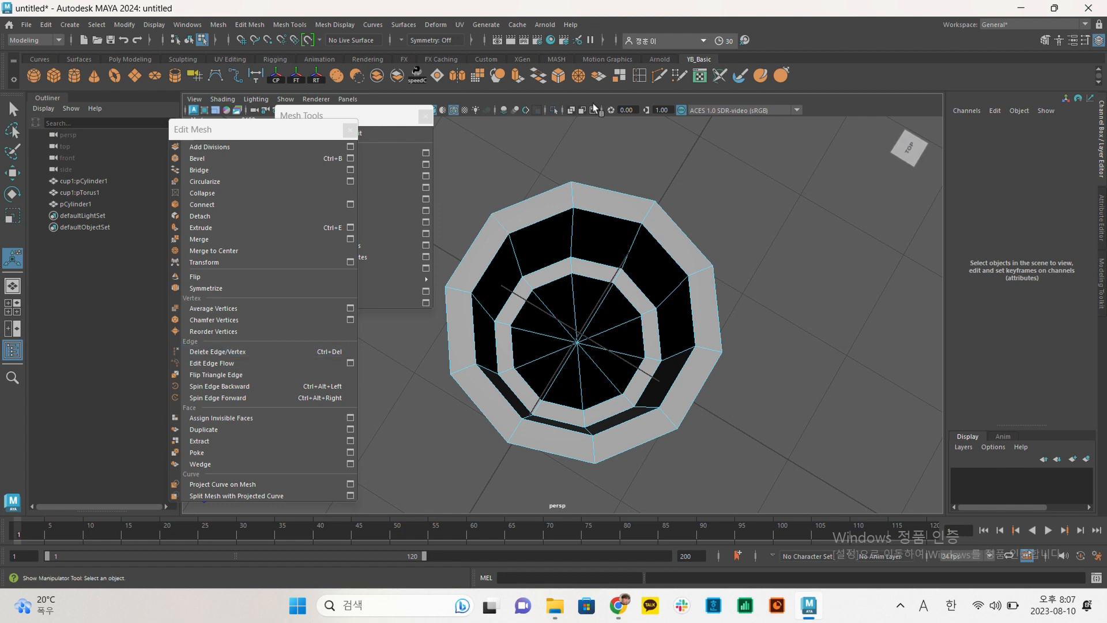
{"action": "left_click", "coordinate": [563, 277]}
{"action": "key", "text": "ctrl+z"}
{"action": "key", "text": "ctrl+z"}
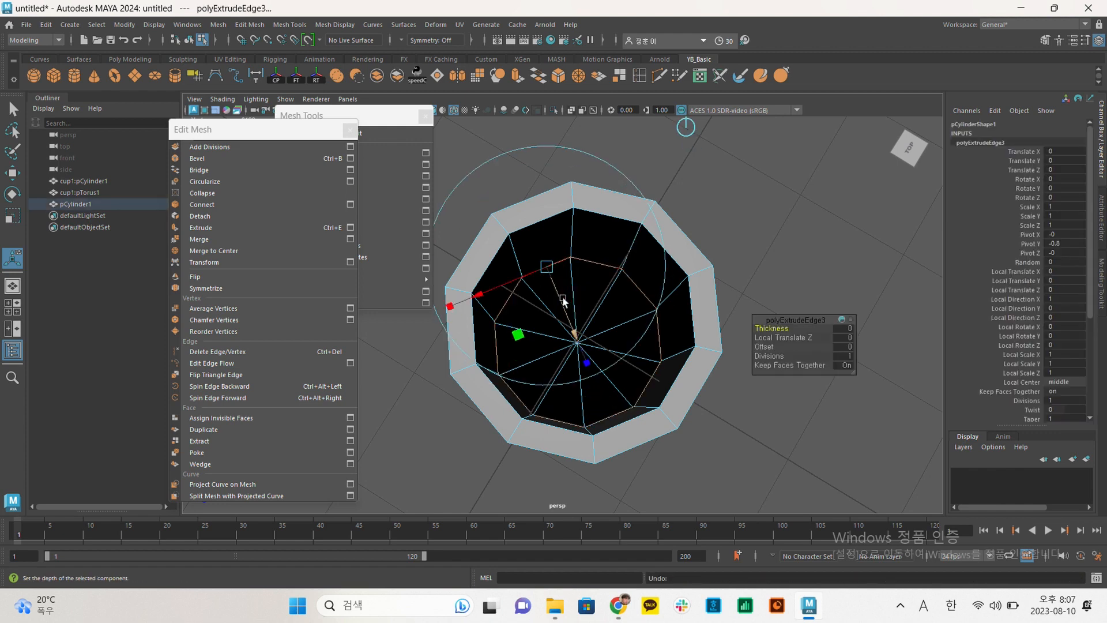
{"action": "left_click_drag", "start_coordinate": [564, 299], "coordinate": [568, 326]}
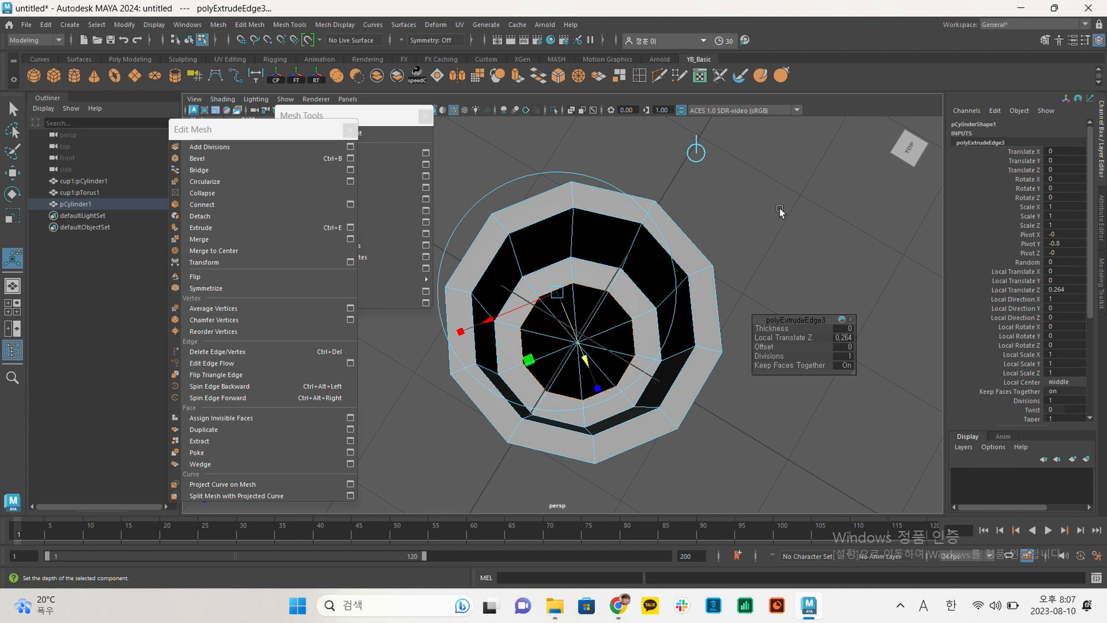
{"action": "left_click", "coordinate": [794, 195]}
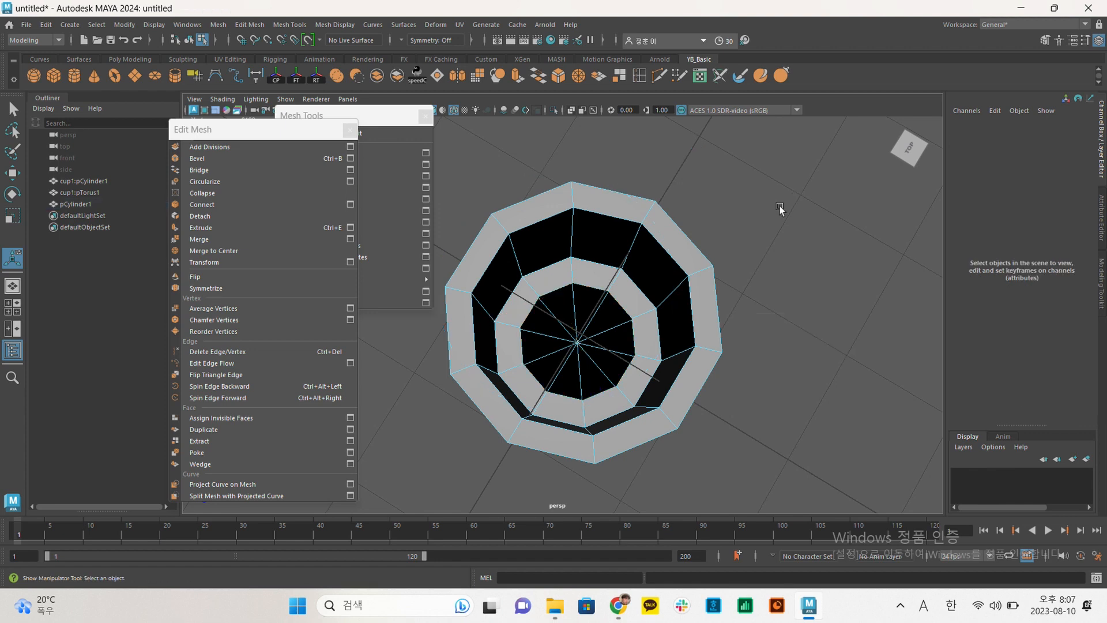
Select the inner border edge loop of the extruded floor ring and merge it to center to close the inside floor.
{"action": "left_click_drag", "start_coordinate": [600, 297], "coordinate": [599, 283], "text": "alt"}
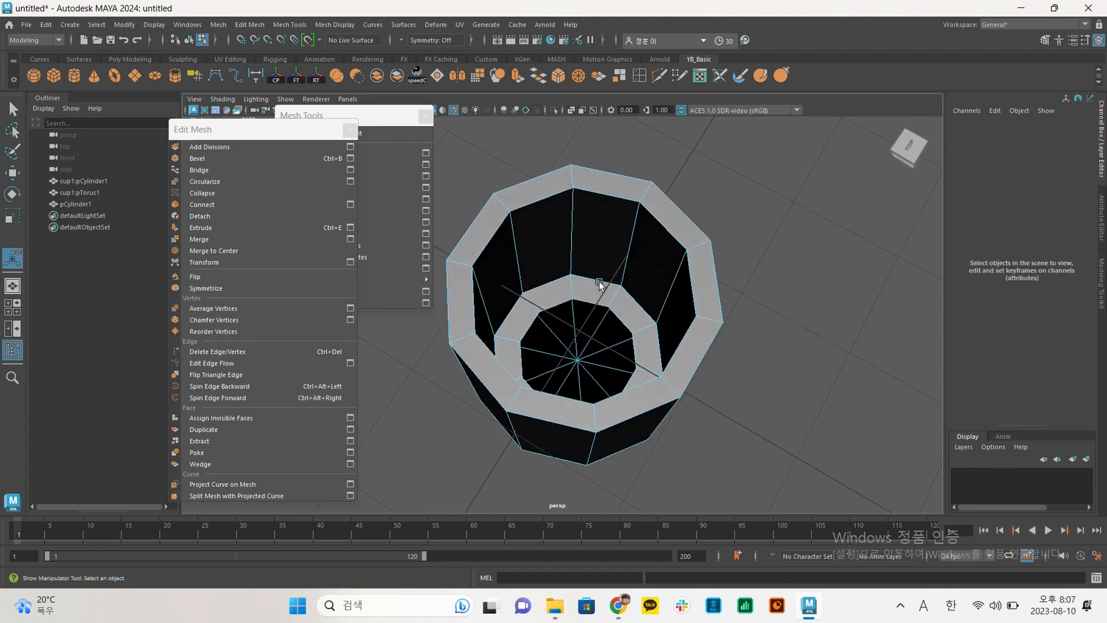
{"action": "left_click", "coordinate": [565, 306]}
{"action": "left_click_drag", "start_coordinate": [564, 283], "coordinate": [556, 291], "text": "alt"}
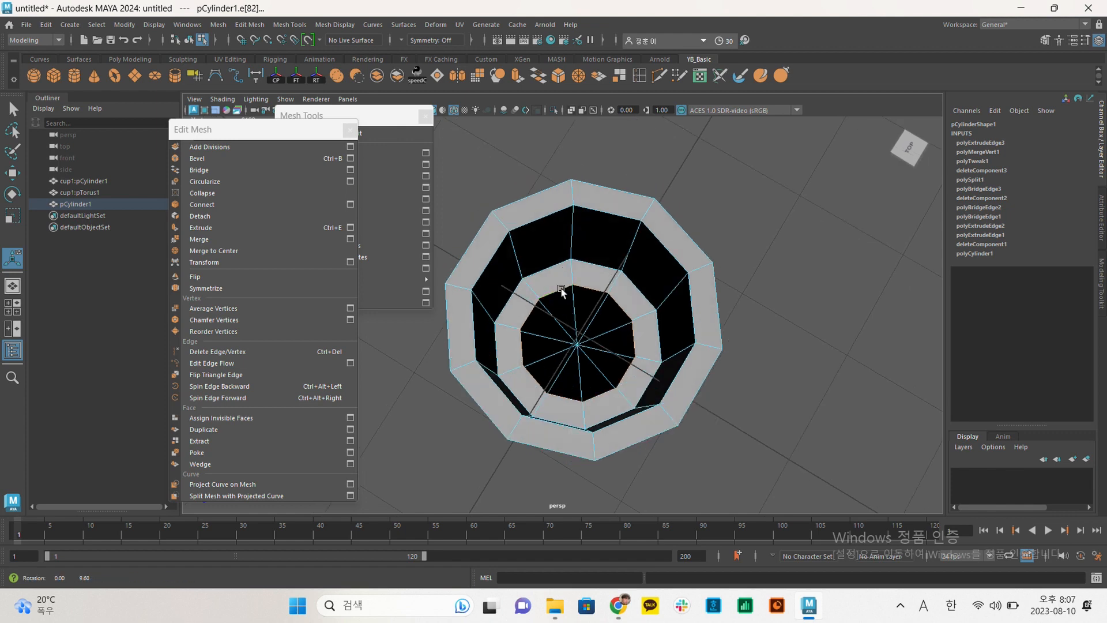
{"action": "left_click", "coordinate": [261, 250]}
{"action": "left_click_drag", "start_coordinate": [759, 341], "coordinate": [735, 302], "text": "alt"}
{"action": "left_click_drag", "start_coordinate": [655, 304], "coordinate": [673, 281], "text": "alt"}
{"action": "left_click_drag", "start_coordinate": [642, 175], "coordinate": [645, 186], "text": "alt"}
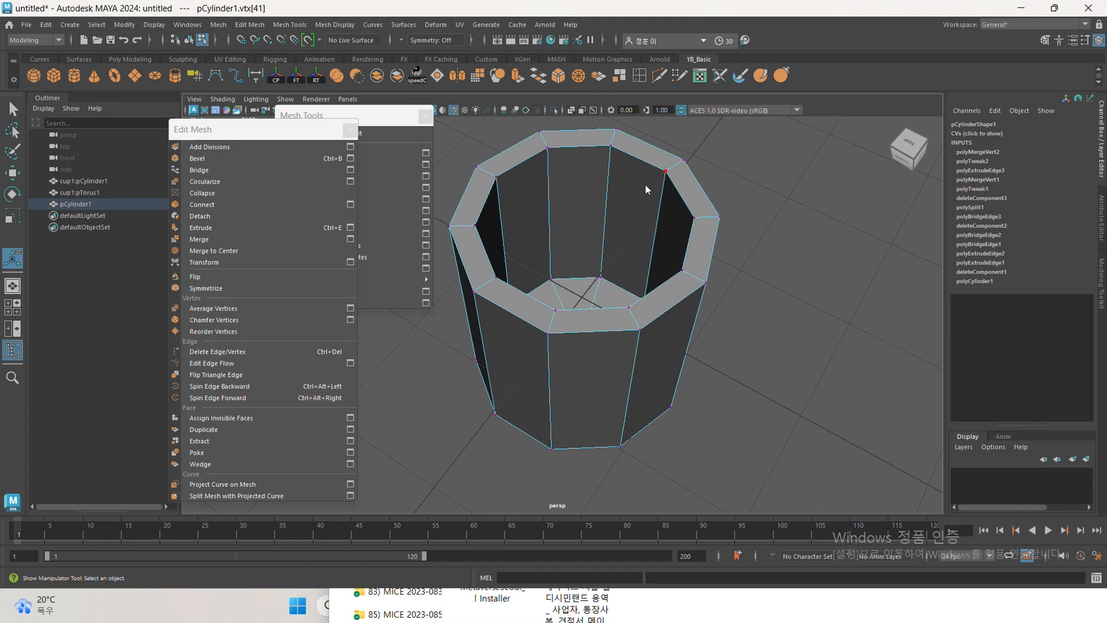
Return the cup to object mode with nothing selected, close both floating tool windows, and hide the viewport grid.
{"action": "right_click_drag", "start_coordinate": [645, 185], "coordinate": [736, 124]}
{"action": "left_click", "coordinate": [736, 125]}
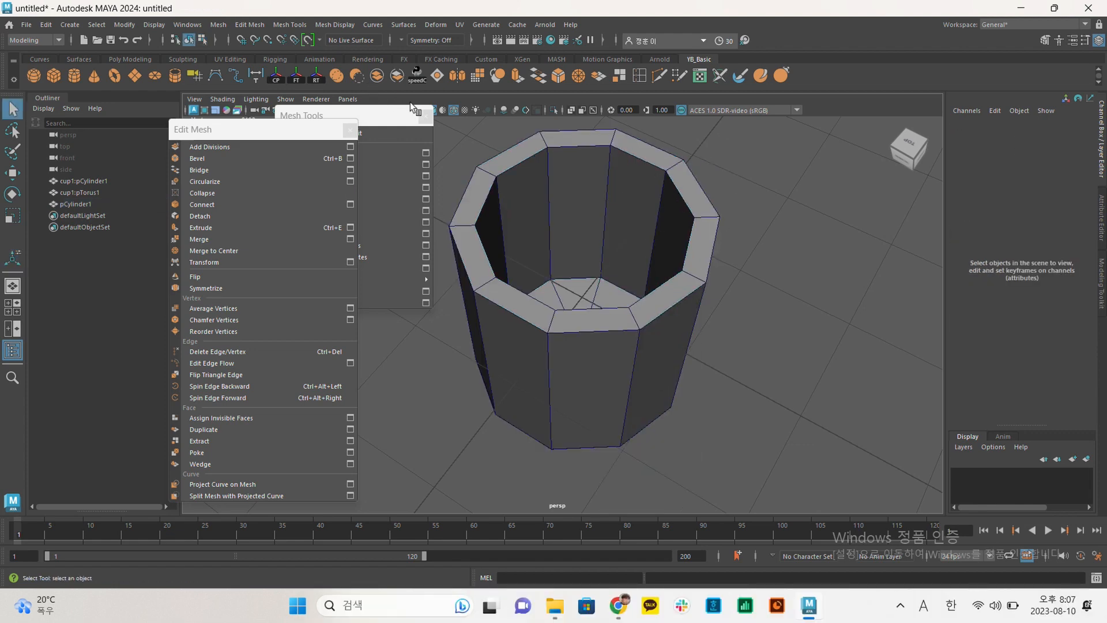
{"action": "left_click", "coordinate": [425, 116]}
{"action": "left_click", "coordinate": [350, 129]}
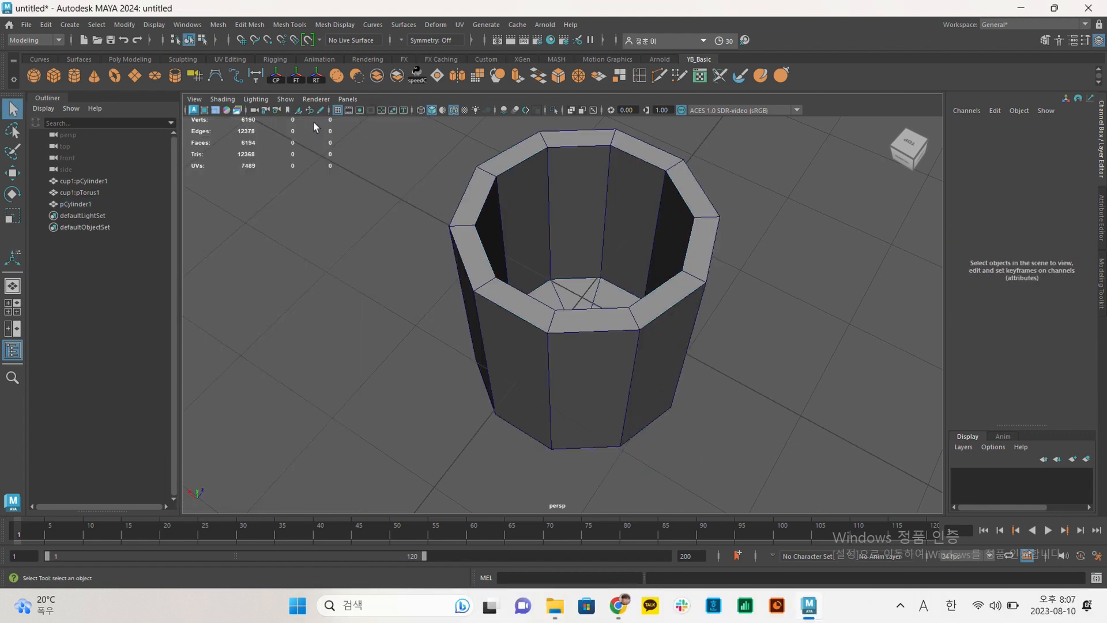
{"action": "left_click", "coordinate": [338, 110]}
{"action": "left_click_drag", "start_coordinate": [663, 283], "coordinate": [447, 289], "text": "alt"}
{"action": "middle_click_drag", "start_coordinate": [447, 289], "coordinate": [489, 297], "text": "alt"}
{"action": "left_click_drag", "start_coordinate": [489, 296], "coordinate": [697, 266], "text": "alt"}
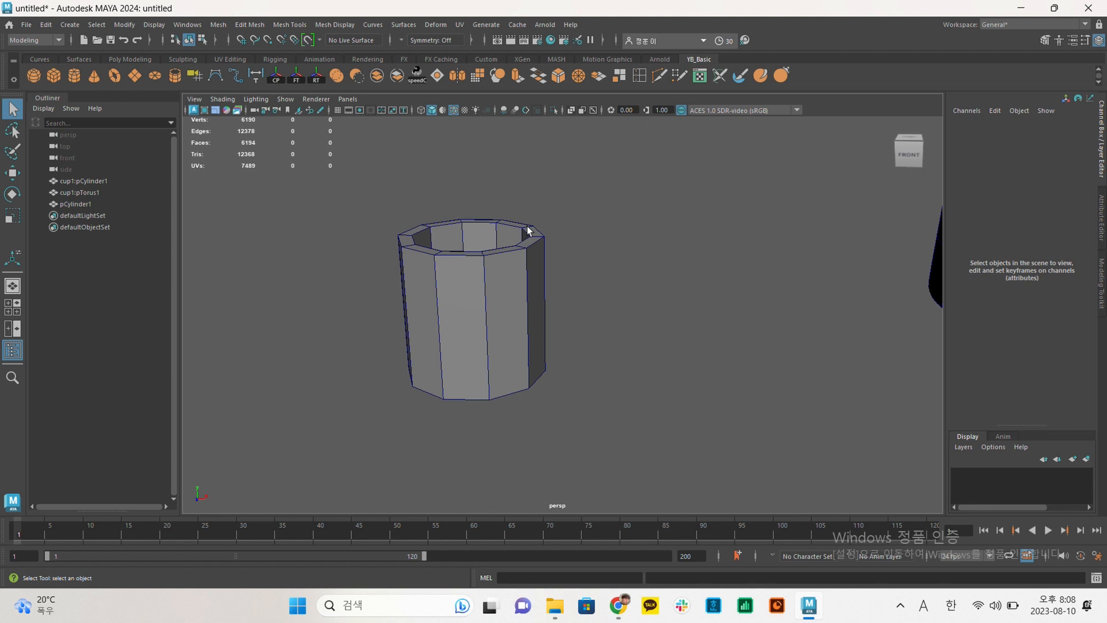
{"action": "left_click_drag", "start_coordinate": [570, 290], "coordinate": [547, 334], "text": "alt"}
{"action": "middle_click_drag", "start_coordinate": [471, 220], "coordinate": [559, 300], "text": "alt"}
{"action": "left_click_drag", "start_coordinate": [523, 265], "coordinate": [580, 266], "text": "alt"}
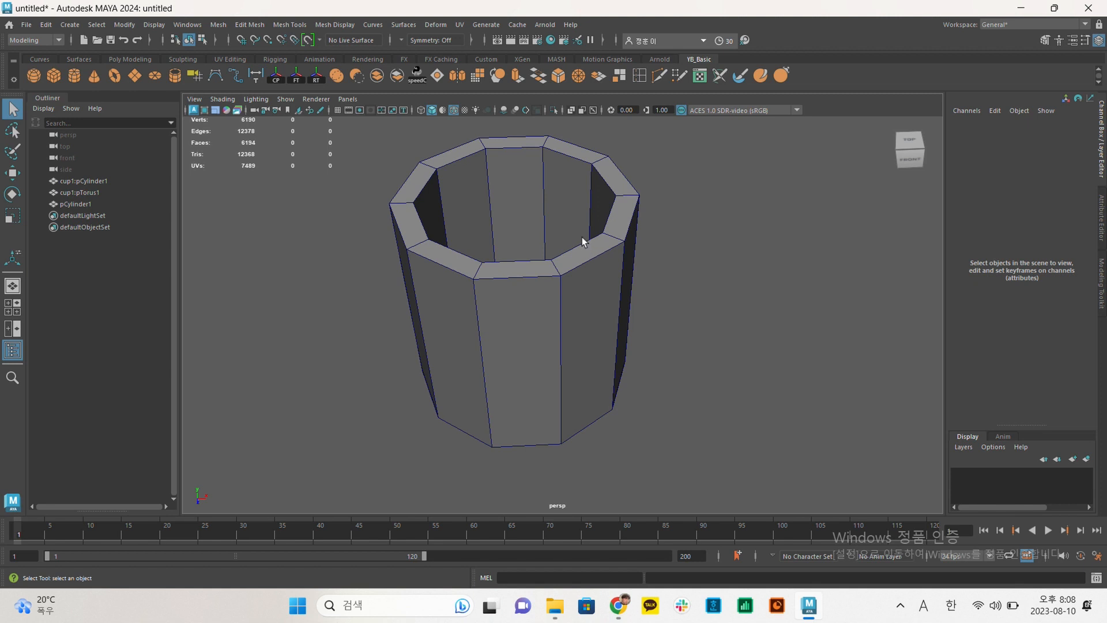
Create a polygon torus at the origin, around the ten-sided cup.
{"action": "right_click_drag", "start_coordinate": [544, 248], "coordinate": [583, 262], "text": "alt"}
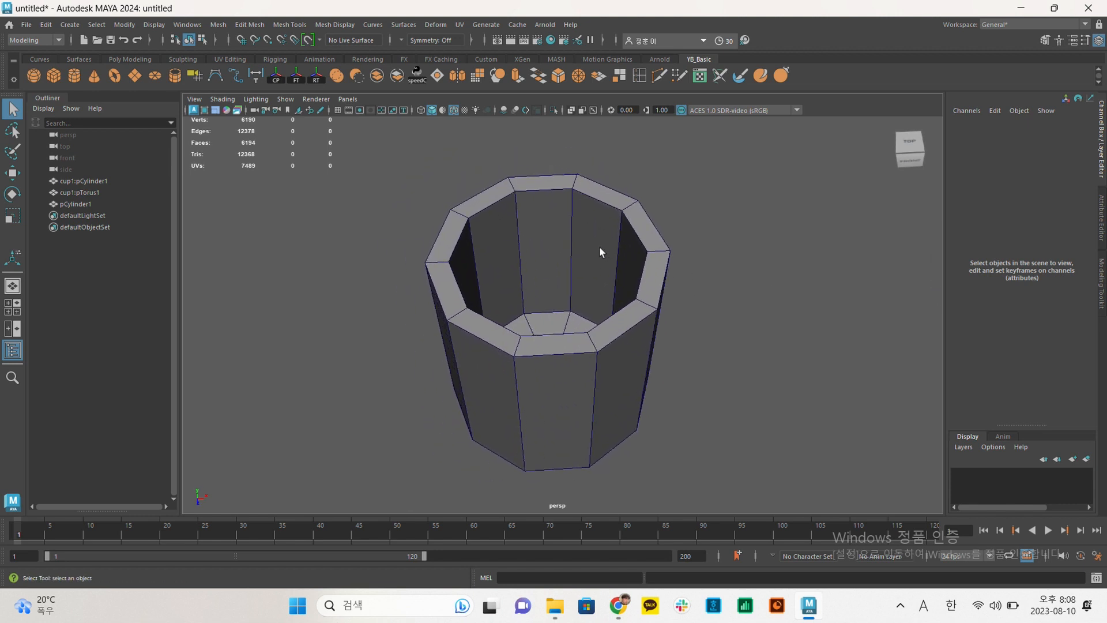
{"action": "left_click_drag", "start_coordinate": [613, 252], "coordinate": [531, 228], "text": "alt"}
{"action": "middle_click_drag", "start_coordinate": [531, 227], "coordinate": [560, 184], "text": "alt"}
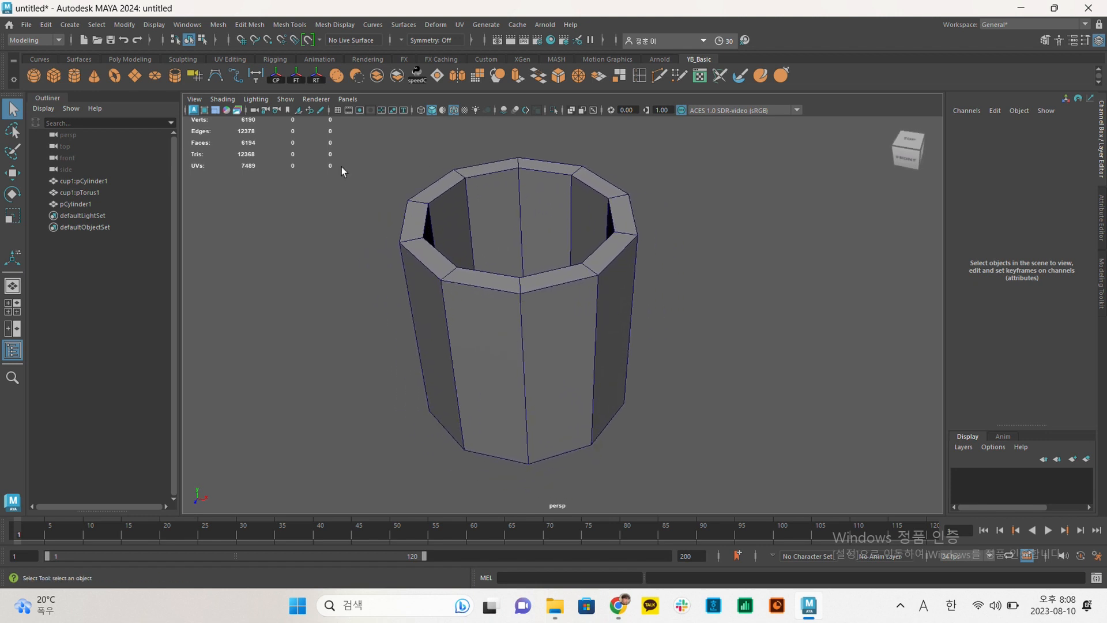
{"action": "left_click", "coordinate": [123, 60]}
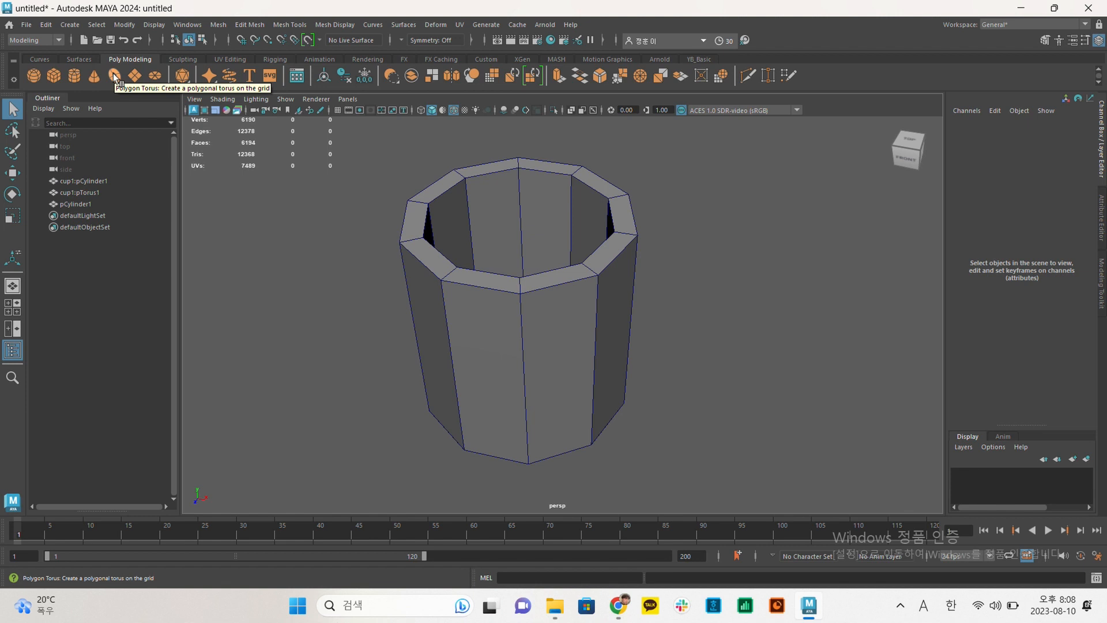
{"action": "left_click", "coordinate": [115, 76]}
{"action": "right_click_drag", "start_coordinate": [733, 291], "coordinate": [670, 289], "text": "alt"}
{"action": "middle_click_drag", "start_coordinate": [671, 289], "coordinate": [638, 272], "text": "alt"}
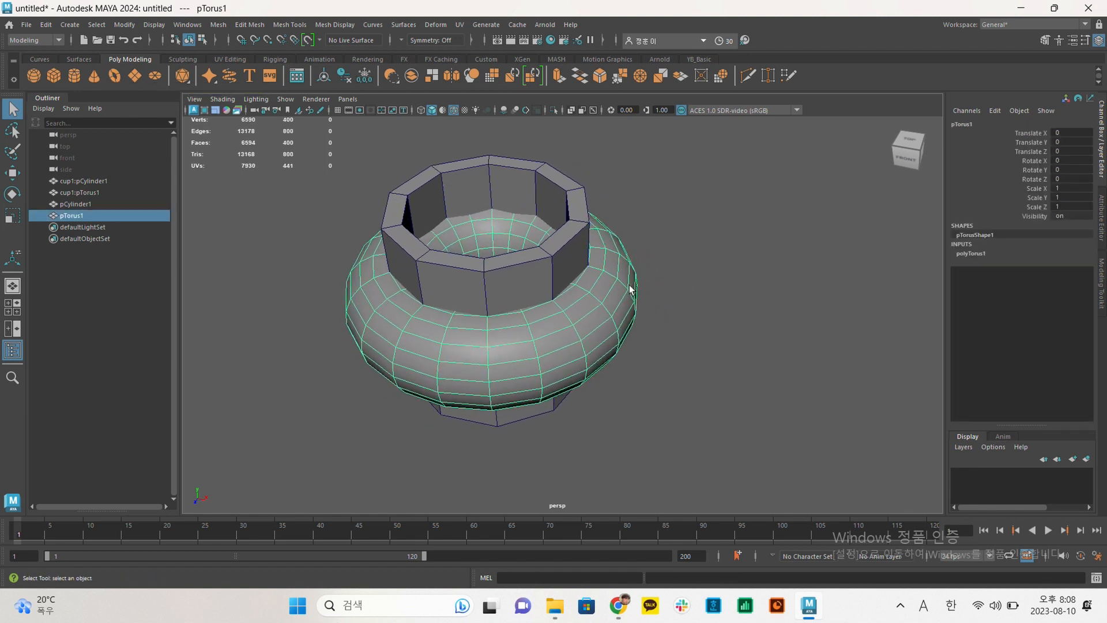
Set both Subdivisions Axis and Subdivisions Height of the torus to 10.
{"action": "left_click", "coordinate": [975, 254]}
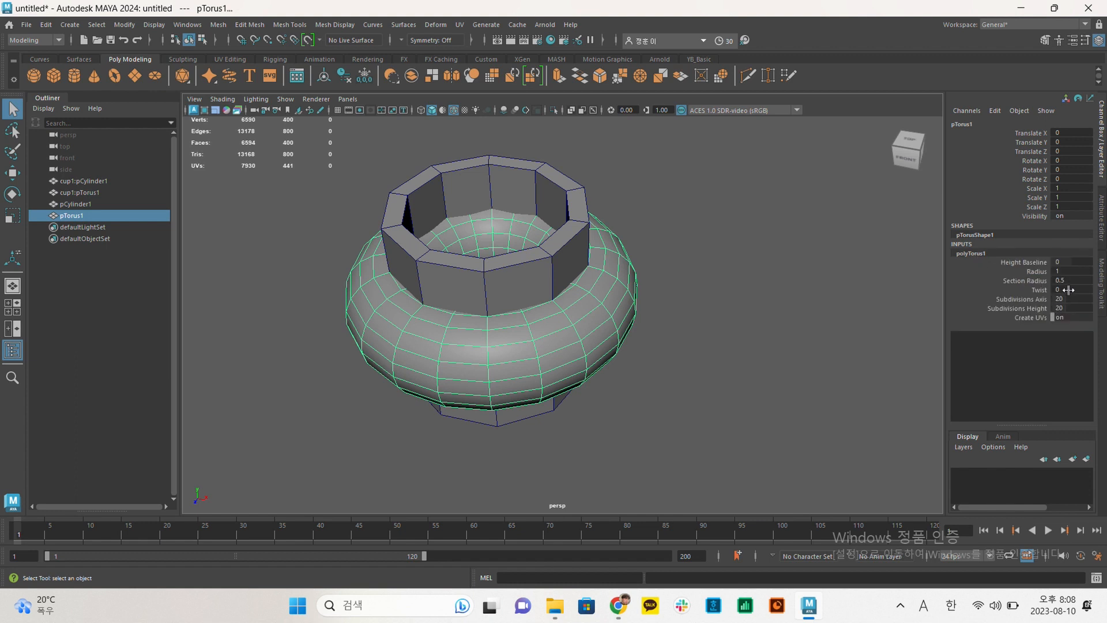
{"action": "left_click_drag", "start_coordinate": [1067, 300], "coordinate": [1075, 306]}
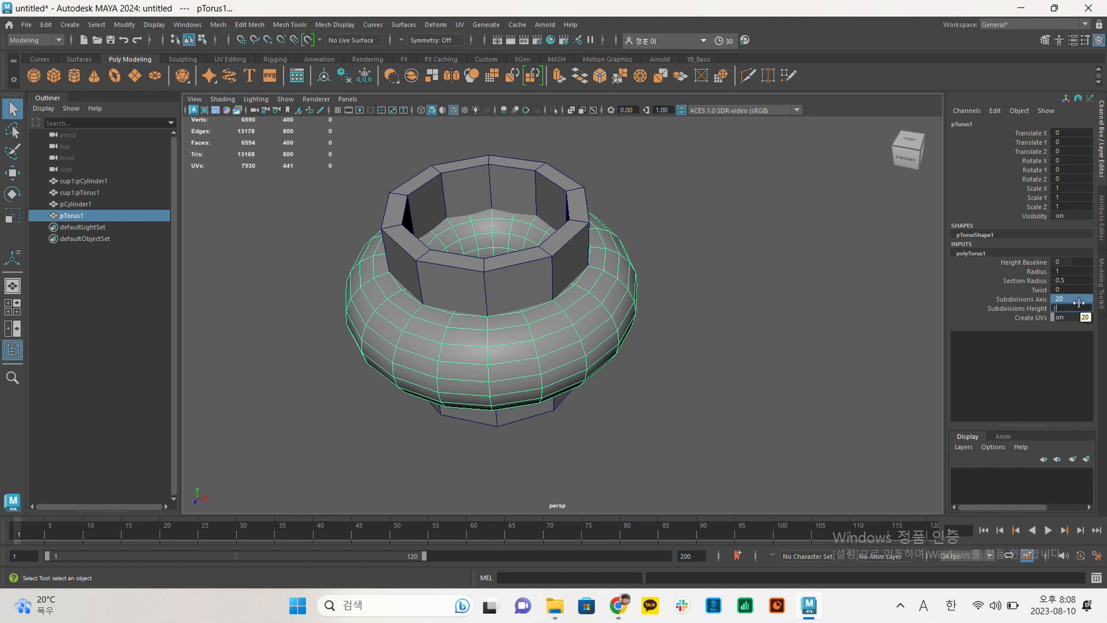
{"action": "key", "text": "Return"}
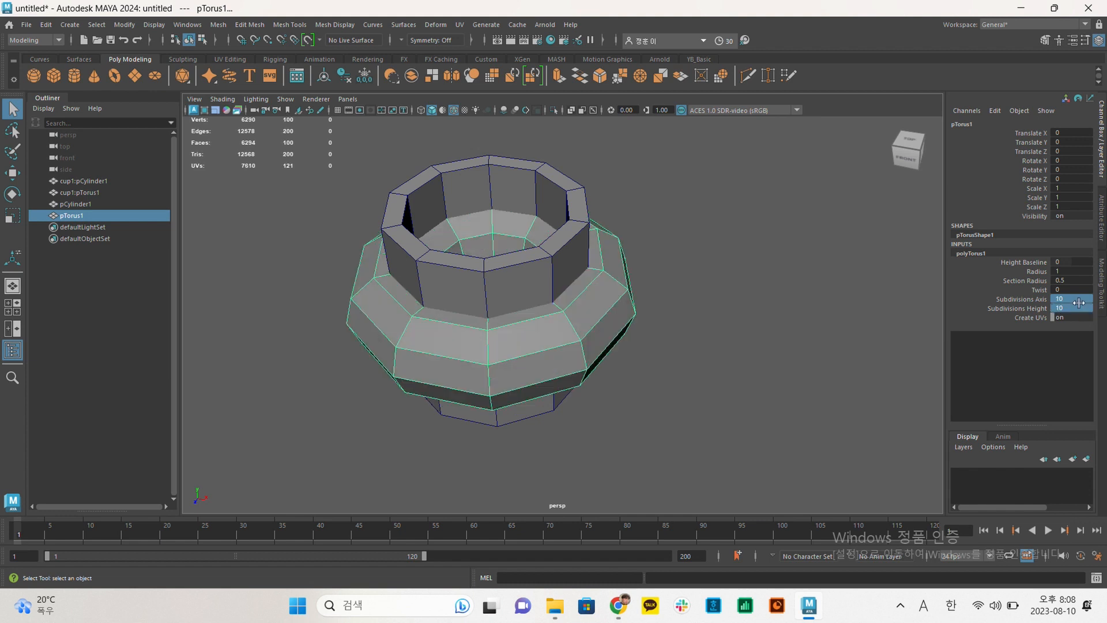
{"action": "left_click", "coordinate": [718, 301]}
{"action": "key", "text": "ctrl+z"}
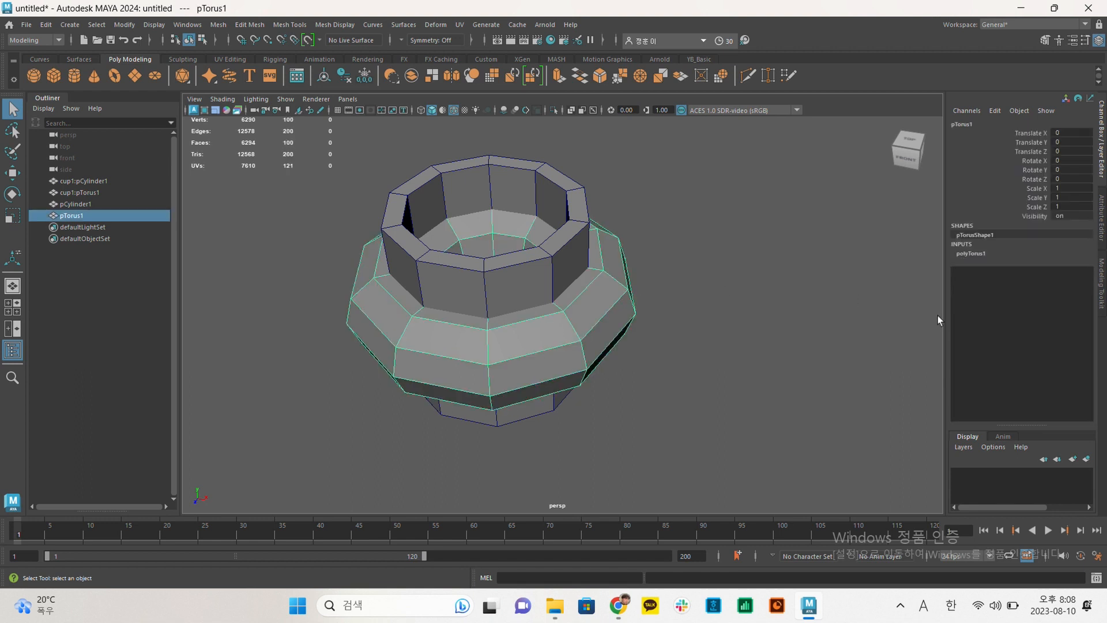
{"action": "left_click", "coordinate": [974, 253]}
{"action": "left_click", "coordinate": [1066, 308]}
{"action": "left_click", "coordinate": [1067, 299]}
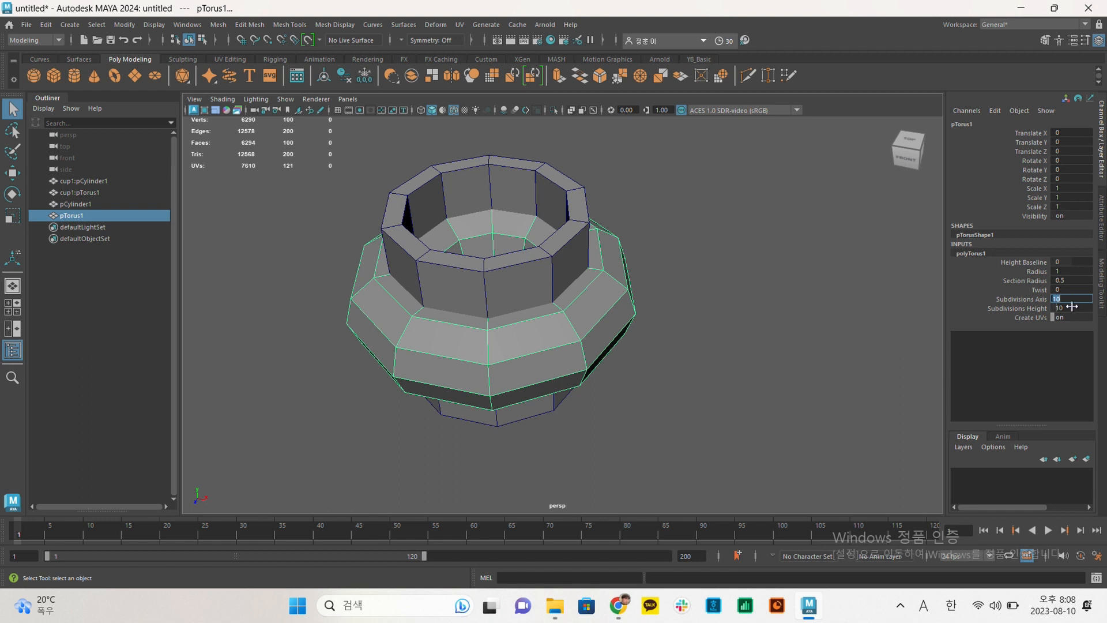
{"action": "left_click", "coordinate": [1068, 308], "text": "shift"}
{"action": "left_click", "coordinate": [715, 308]}
{"action": "left_click", "coordinate": [607, 308]}
Try rotating the torus about its X axis by about 43 degrees and undo that rotation.
{"action": "left_click_drag", "start_coordinate": [684, 315], "coordinate": [659, 330], "text": "alt"}
{"action": "key", "text": "w"}
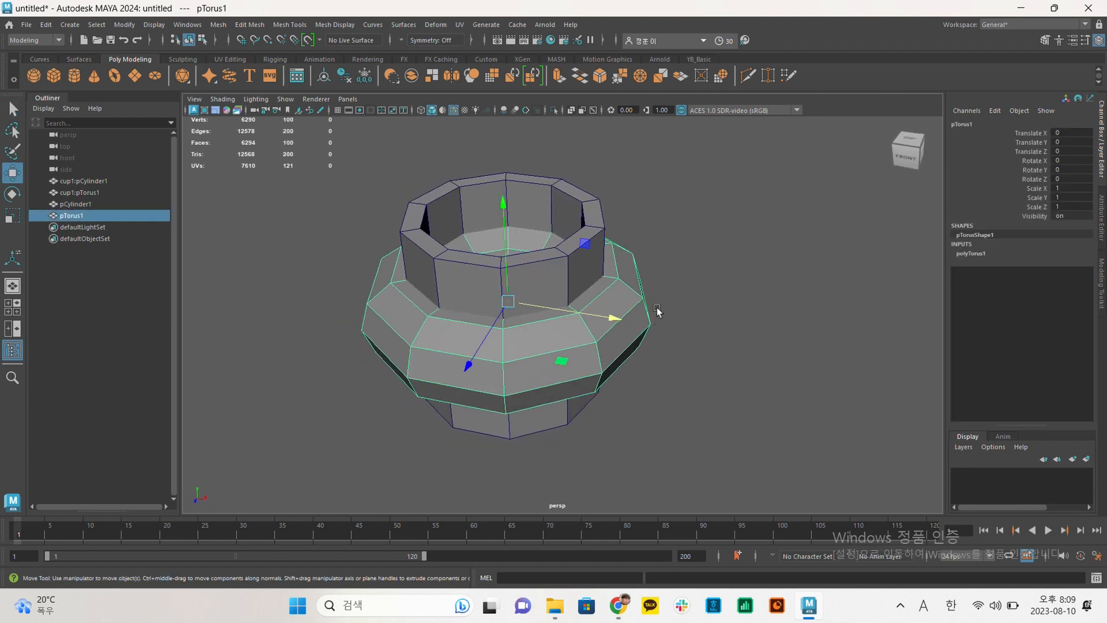
{"action": "left_click_drag", "start_coordinate": [649, 320], "coordinate": [670, 328], "text": "alt"}
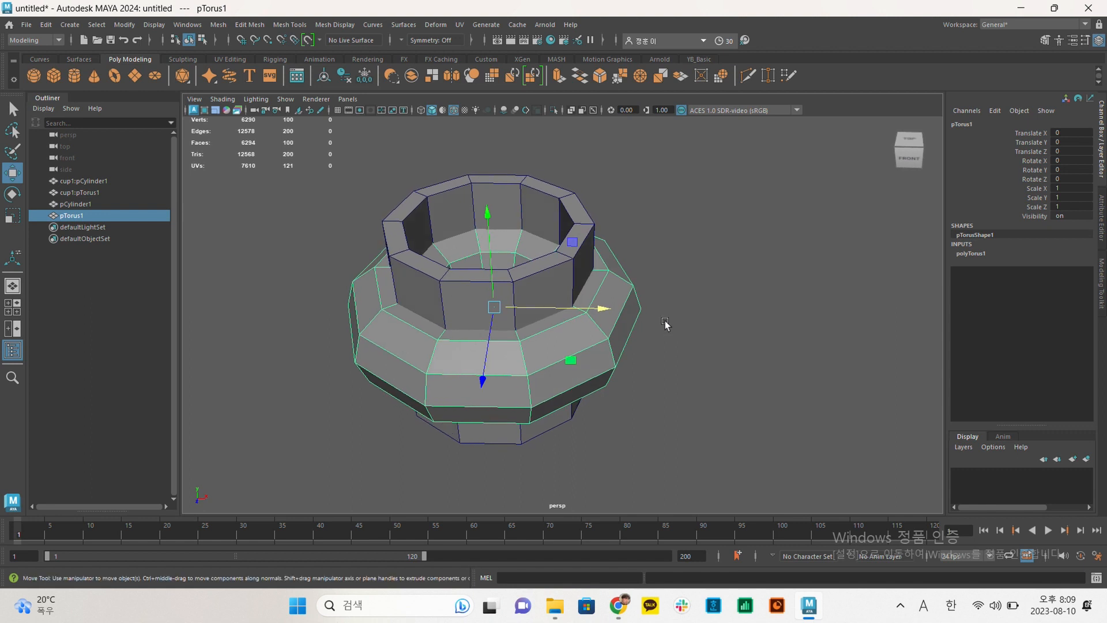
{"action": "key", "text": "e"}
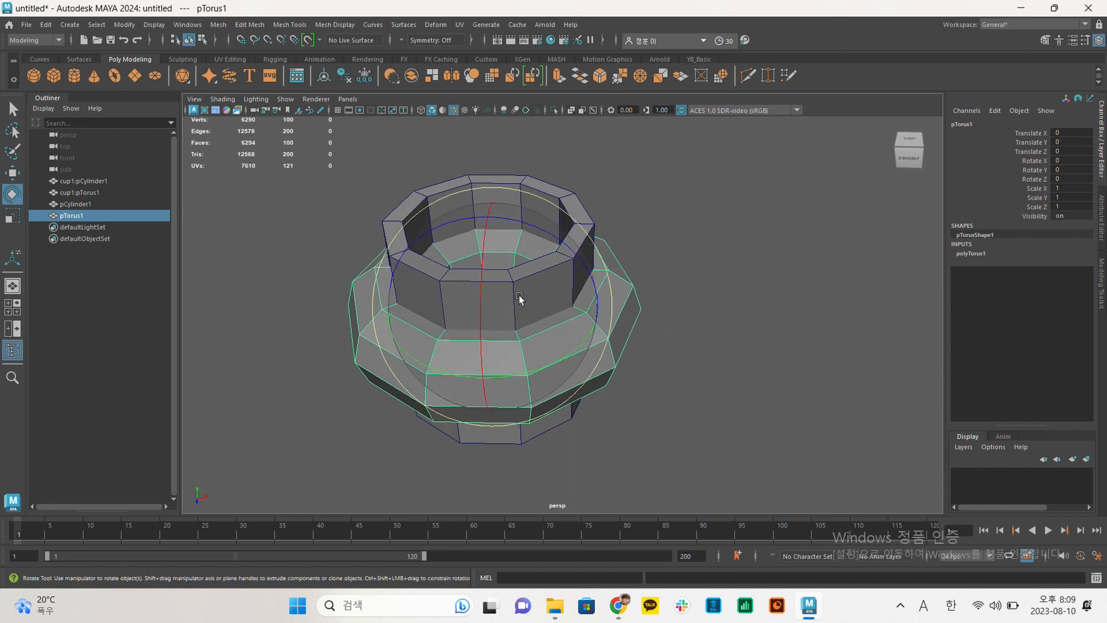
{"action": "middle_click_drag", "start_coordinate": [736, 326], "coordinate": [765, 317], "text": "alt"}
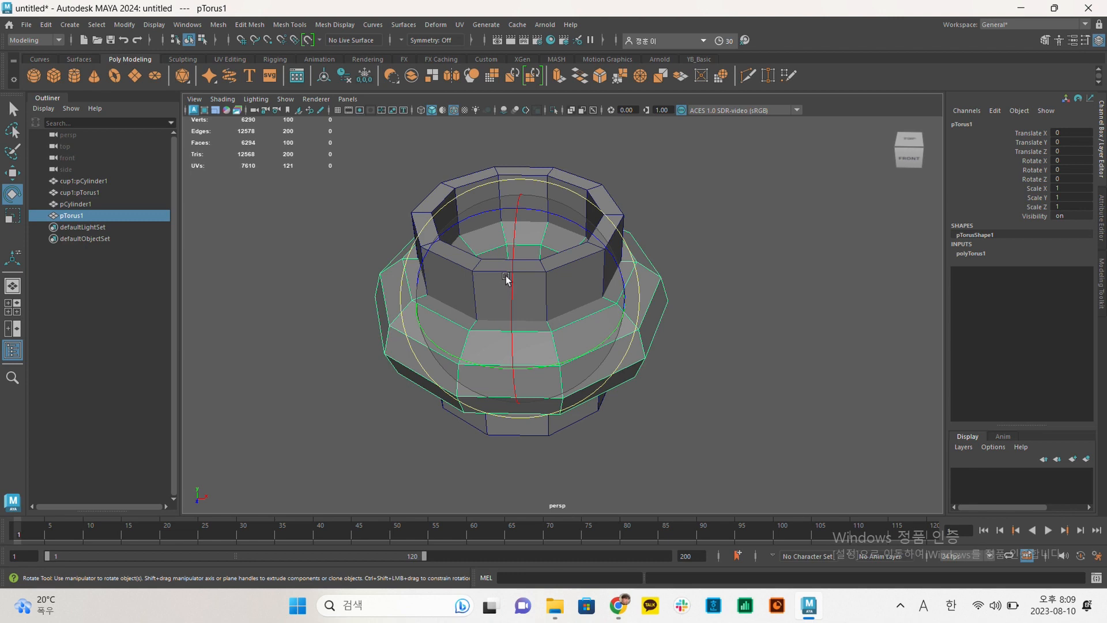
{"action": "left_click_drag", "start_coordinate": [512, 244], "coordinate": [499, 316]}
{"action": "key", "text": "ctrl+z"}
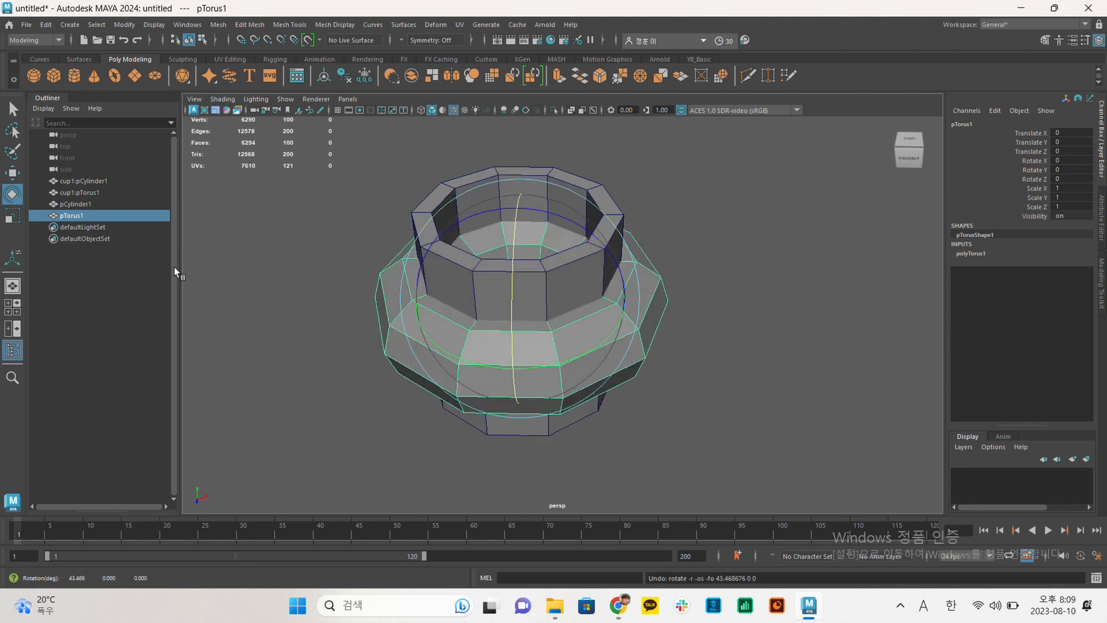
Turn off the Rotate tool's Step Snap, close its settings, and rotate the torus to Rotate X -90.
{"action": "double_click", "coordinate": [12, 194]}
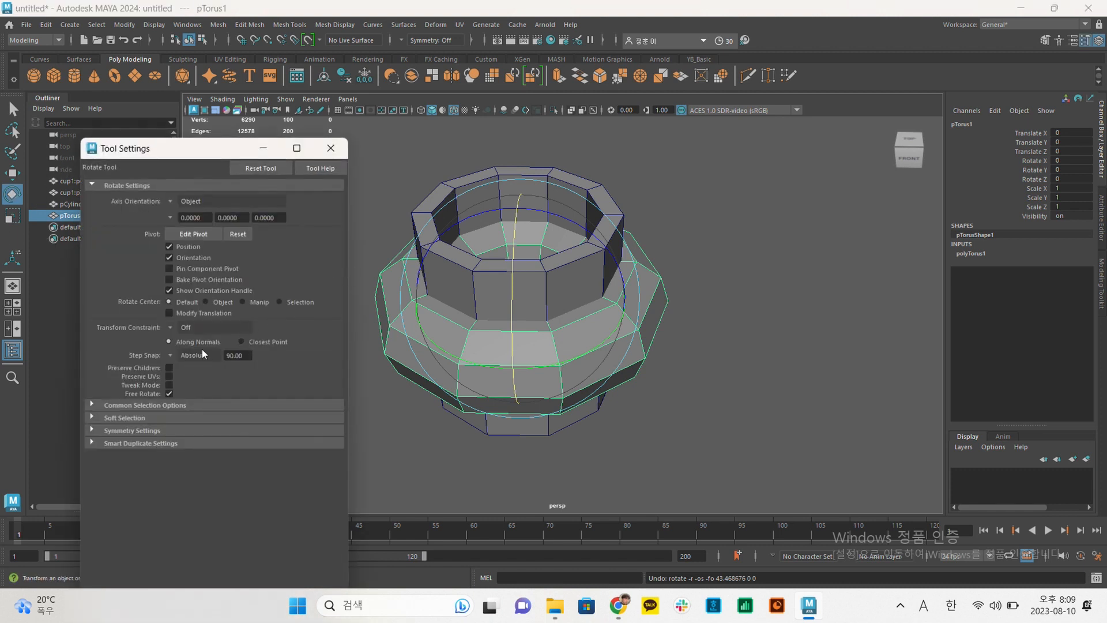
{"action": "left_click", "coordinate": [170, 356]}
{"action": "left_click", "coordinate": [187, 362]}
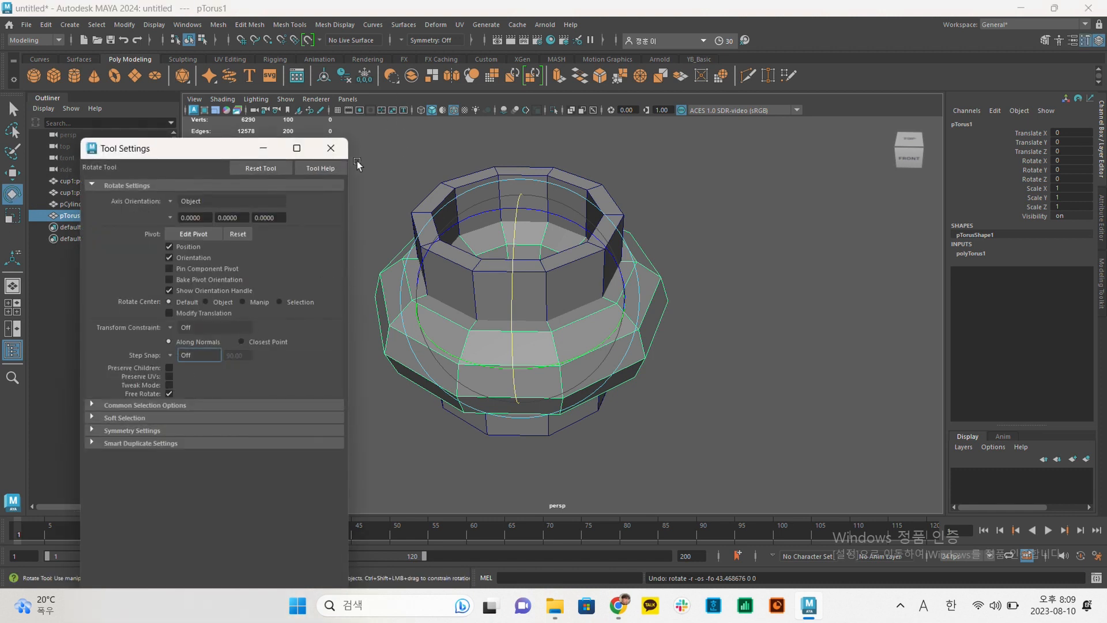
{"action": "left_click", "coordinate": [331, 148]}
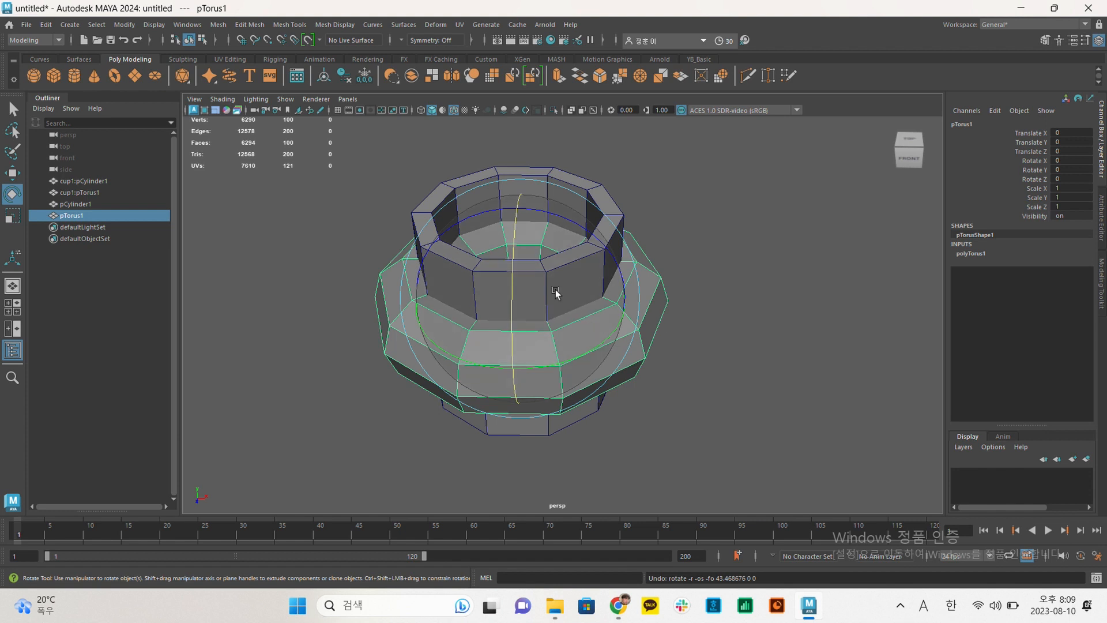
{"action": "left_click_drag", "start_coordinate": [513, 229], "coordinate": [508, 292]}
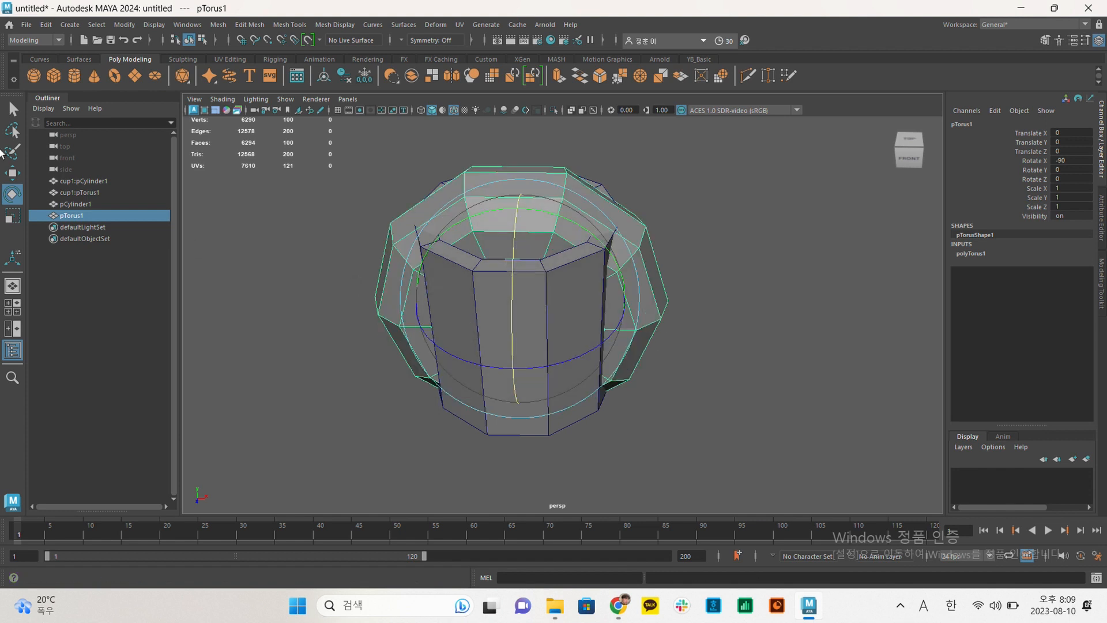
Set the Rotate tool's Step Snap to Absolute with a value of 15, and reset the tool.
{"action": "double_click", "coordinate": [9, 199]}
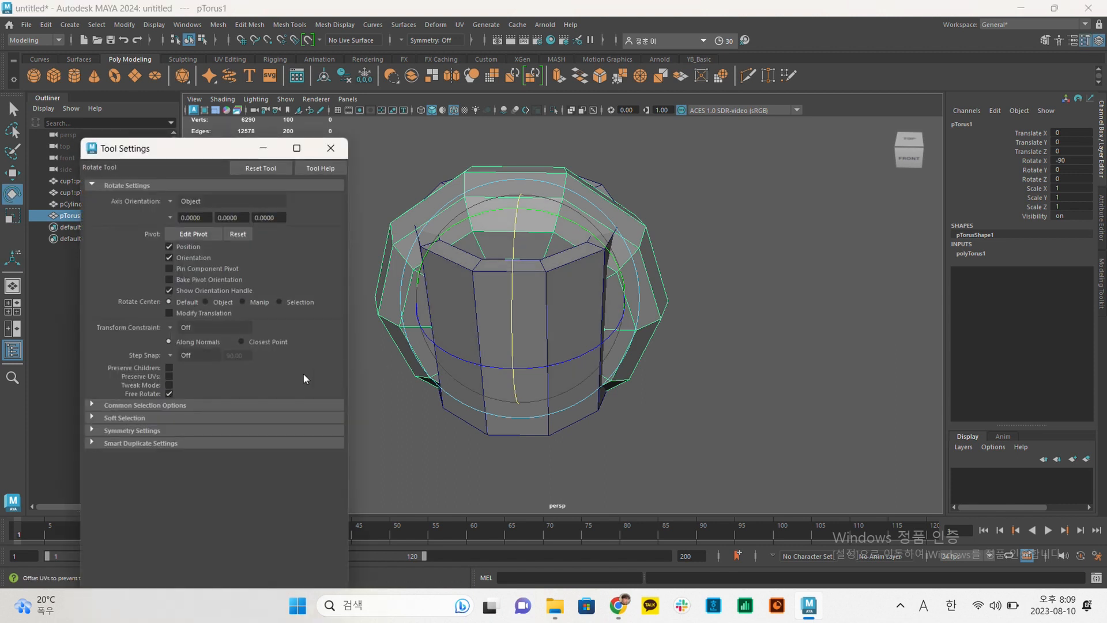
{"action": "left_click", "coordinate": [170, 356]}
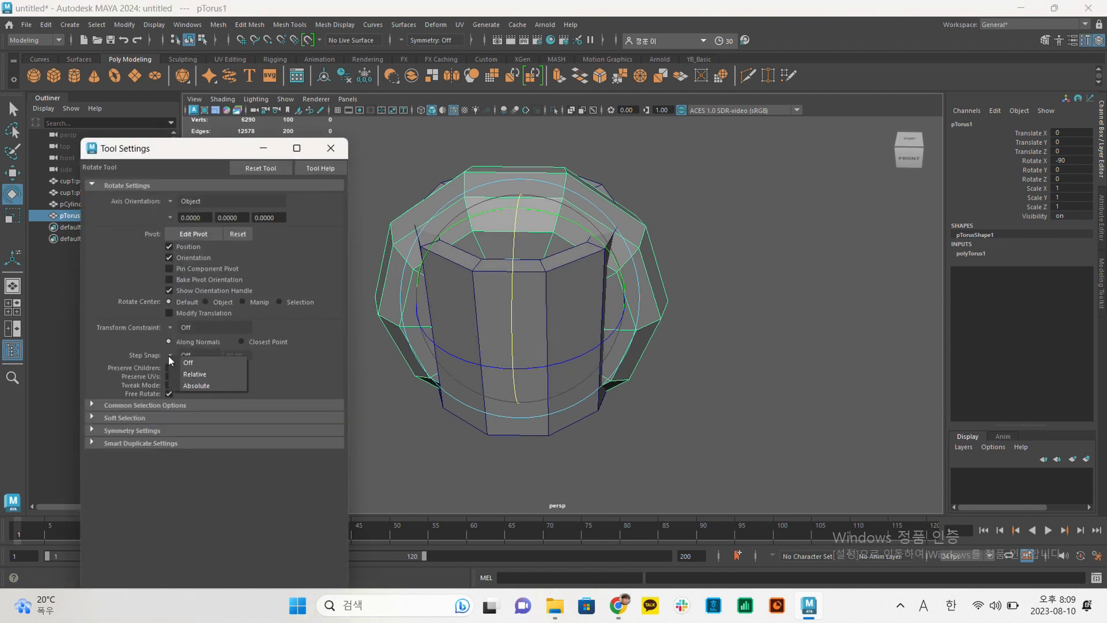
{"action": "left_click", "coordinate": [169, 351]}
{"action": "left_click", "coordinate": [141, 347]}
{"action": "left_click", "coordinate": [178, 355]}
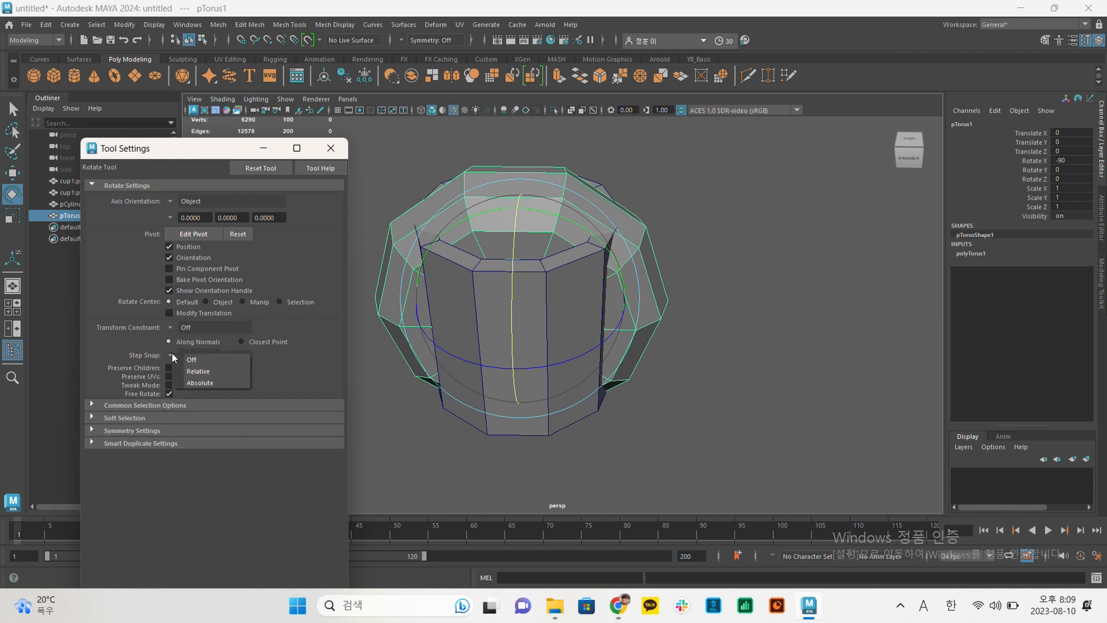
{"action": "left_click", "coordinate": [190, 385]}
{"action": "double_click", "coordinate": [245, 354]}
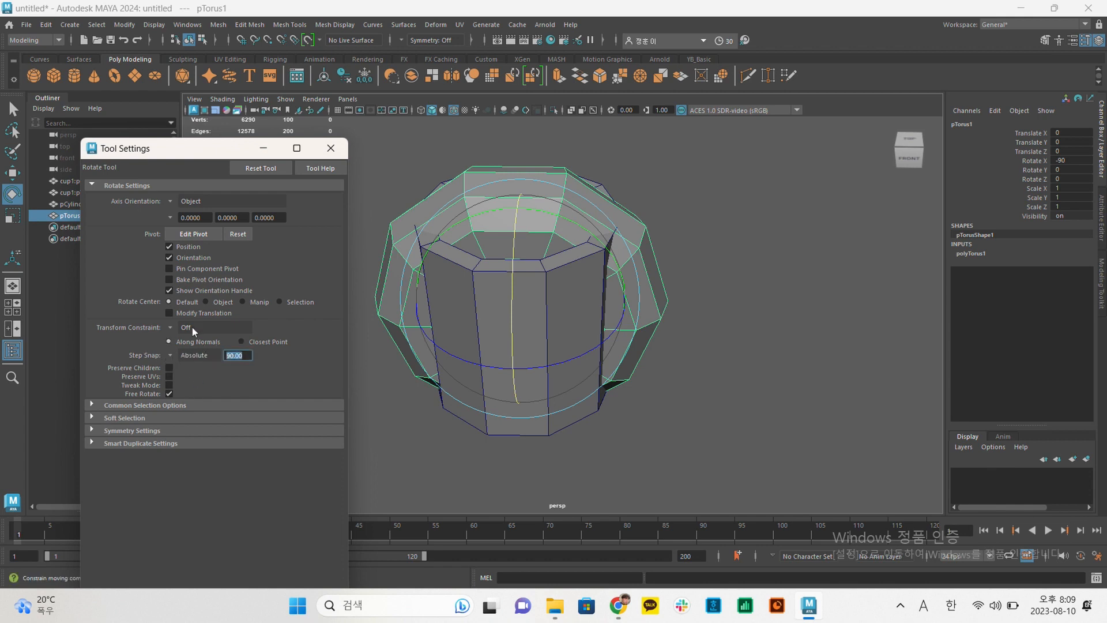
{"action": "type", "text": "15"}
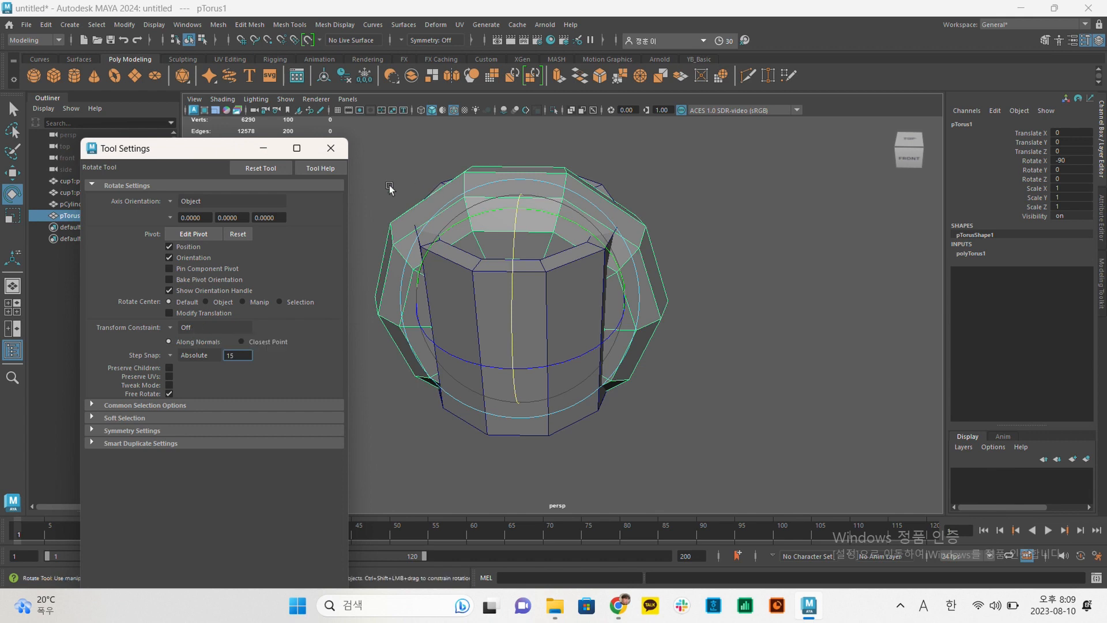
{"action": "left_click", "coordinate": [261, 168]}
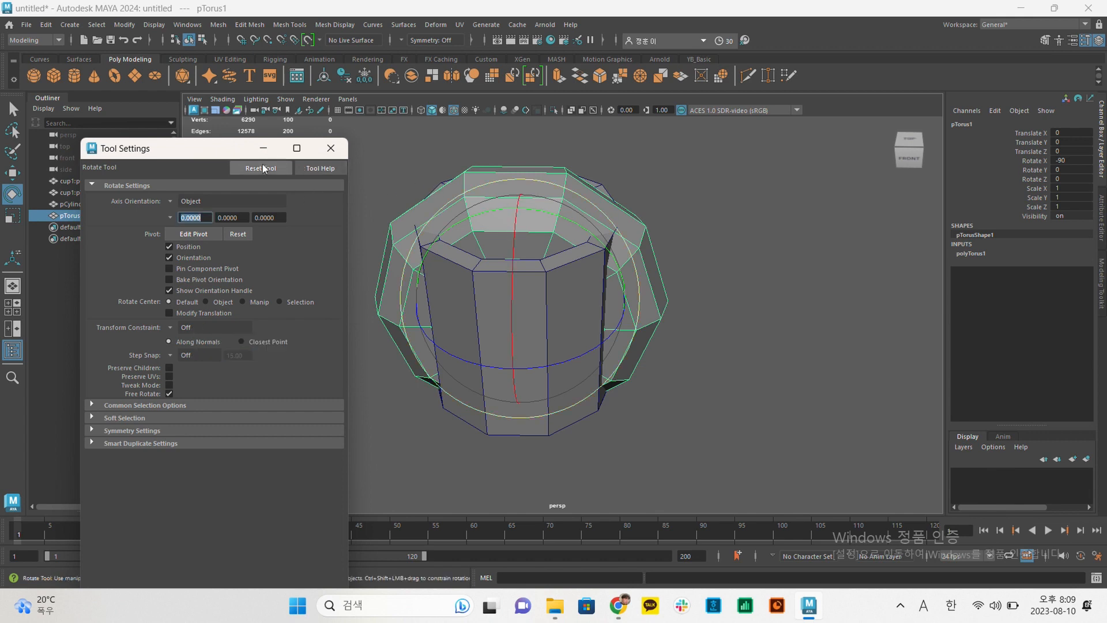
Try Absolute Step Snap again, reset the Rotate tool to its defaults, and close its settings, keeping the torus at Rotate X -90.
{"action": "left_click", "coordinate": [170, 355]}
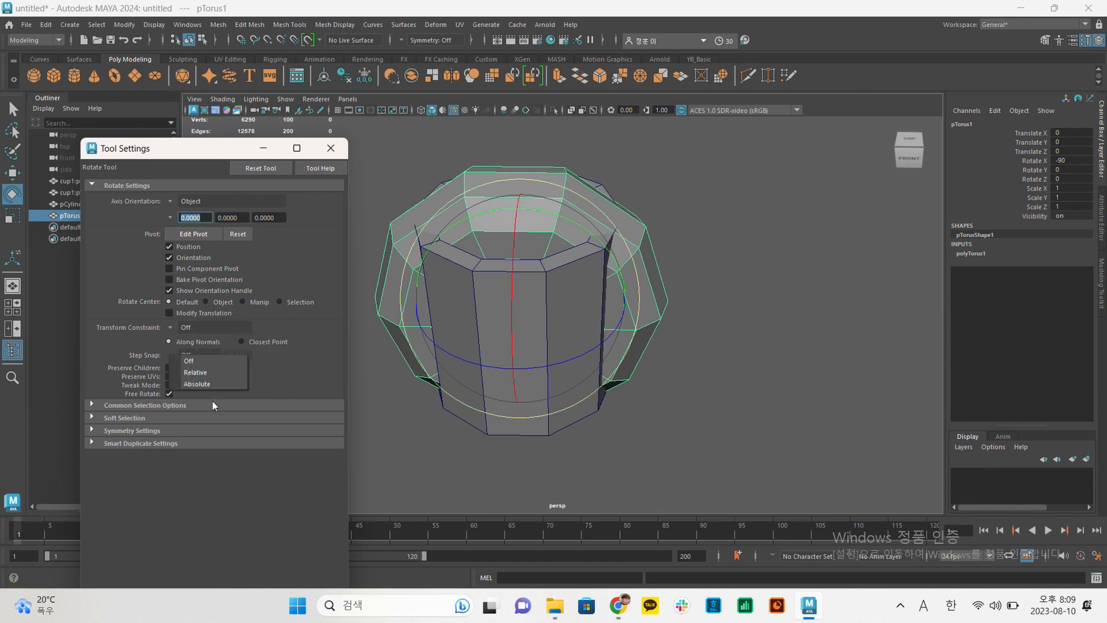
{"action": "left_click", "coordinate": [209, 384]}
{"action": "double_click", "coordinate": [234, 356]}
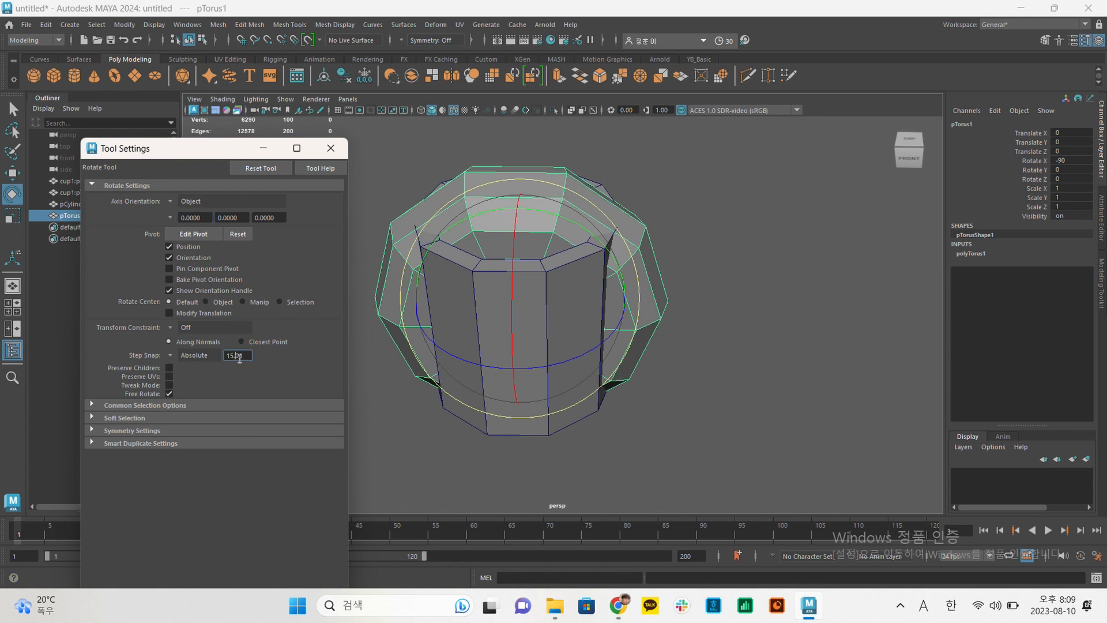
{"action": "left_click", "coordinate": [276, 167]}
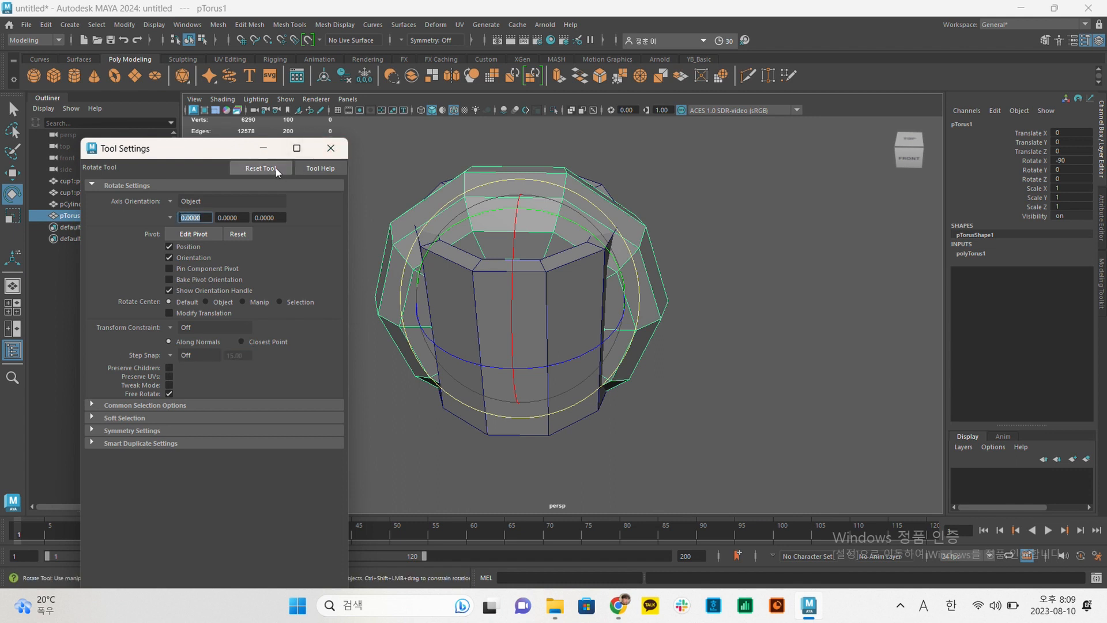
{"action": "left_click", "coordinate": [330, 148]}
{"action": "mouse_move", "coordinate": [511, 290]}
{"action": "left_mouse_down"}
{"action": "mouse_move", "coordinate": [512, 242]}
{"action": "mouse_move", "coordinate": [503, 290]}
{"action": "left_mouse_up"}
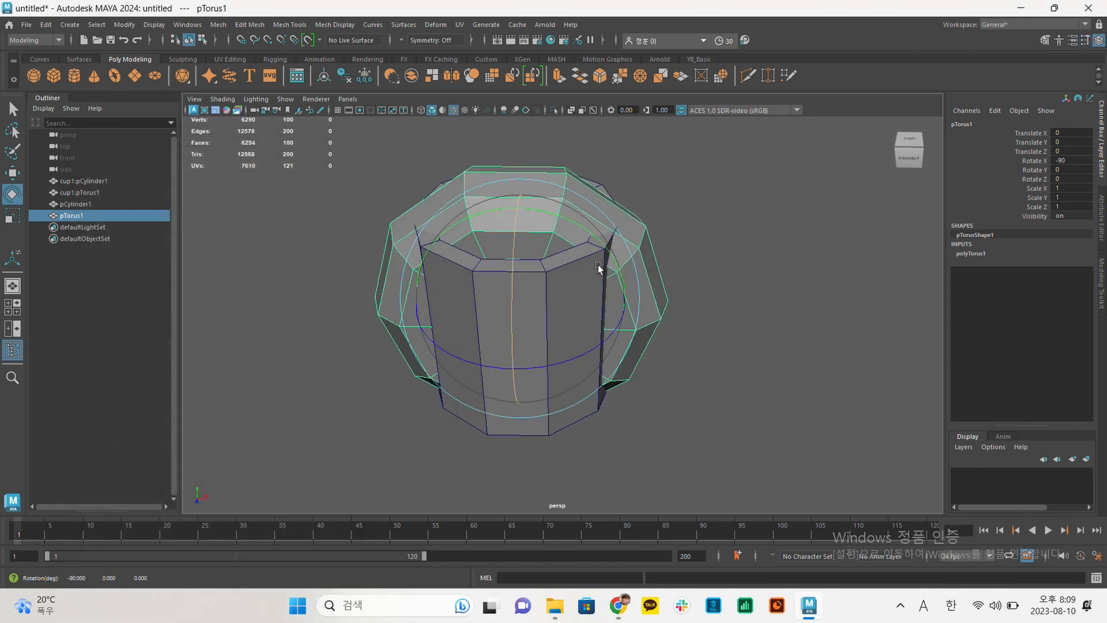
Move the torus along X out of the cup to Translate X 2.275, beside the cup's outer wall.
{"action": "left_click_drag", "start_coordinate": [697, 271], "coordinate": [704, 242], "text": "alt"}
{"action": "middle_click_drag", "start_coordinate": [467, 272], "coordinate": [462, 254], "text": "alt"}
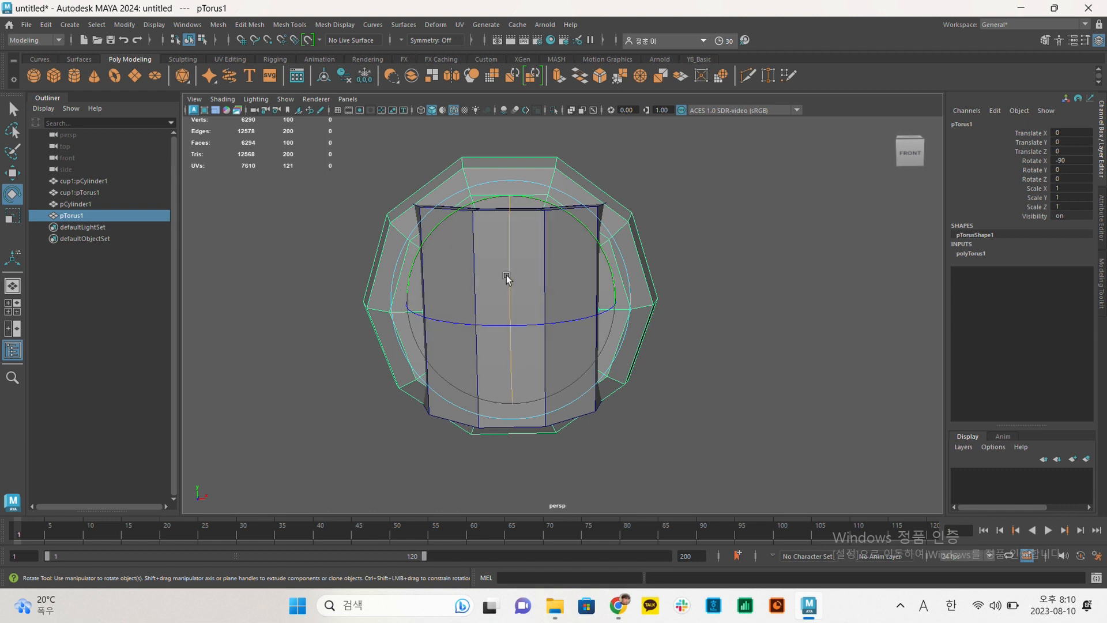
{"action": "key", "text": "w"}
{"action": "left_click_drag", "start_coordinate": [565, 300], "coordinate": [784, 316]}
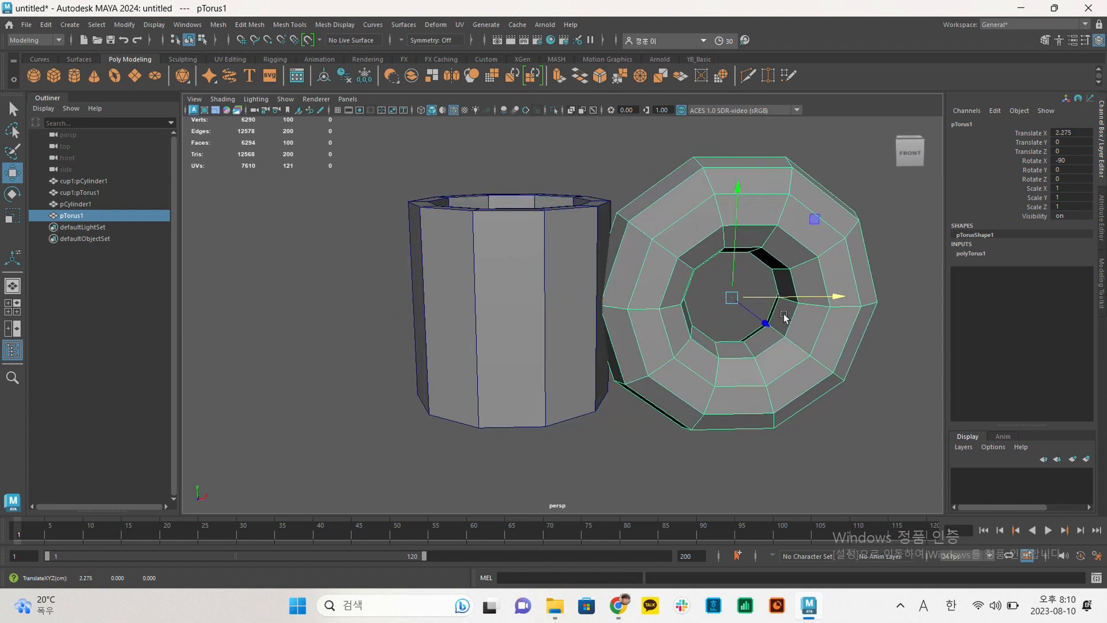
Scale the torus uniformly to 0.538 and move it partly into the cup's side wall at Translate X 1.258.
{"action": "key", "text": "r"}
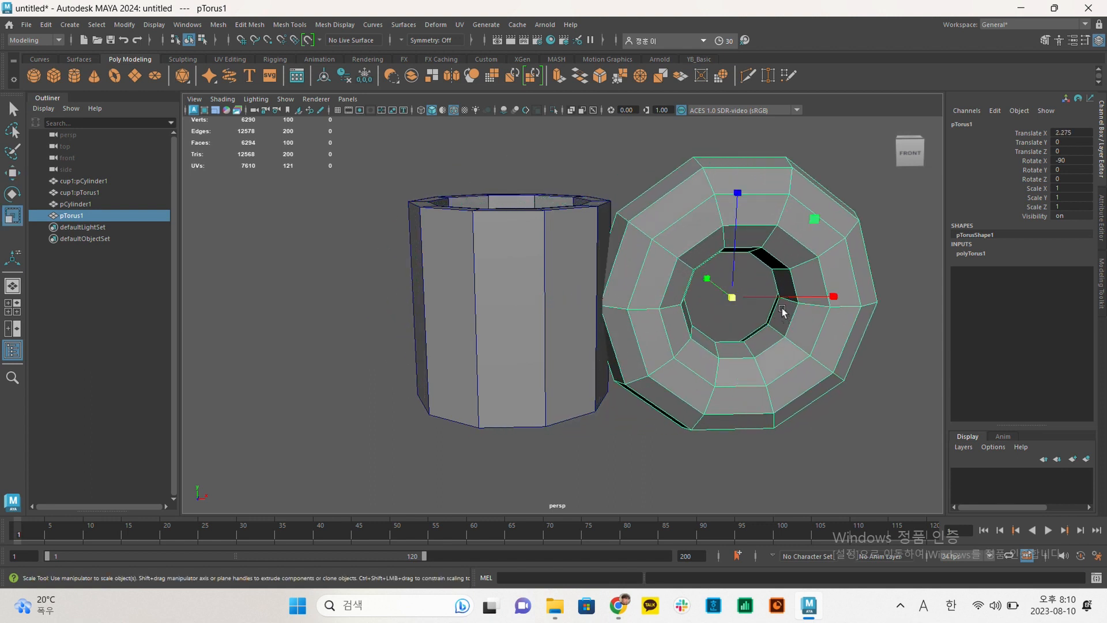
{"action": "left_click", "coordinate": [734, 298]}
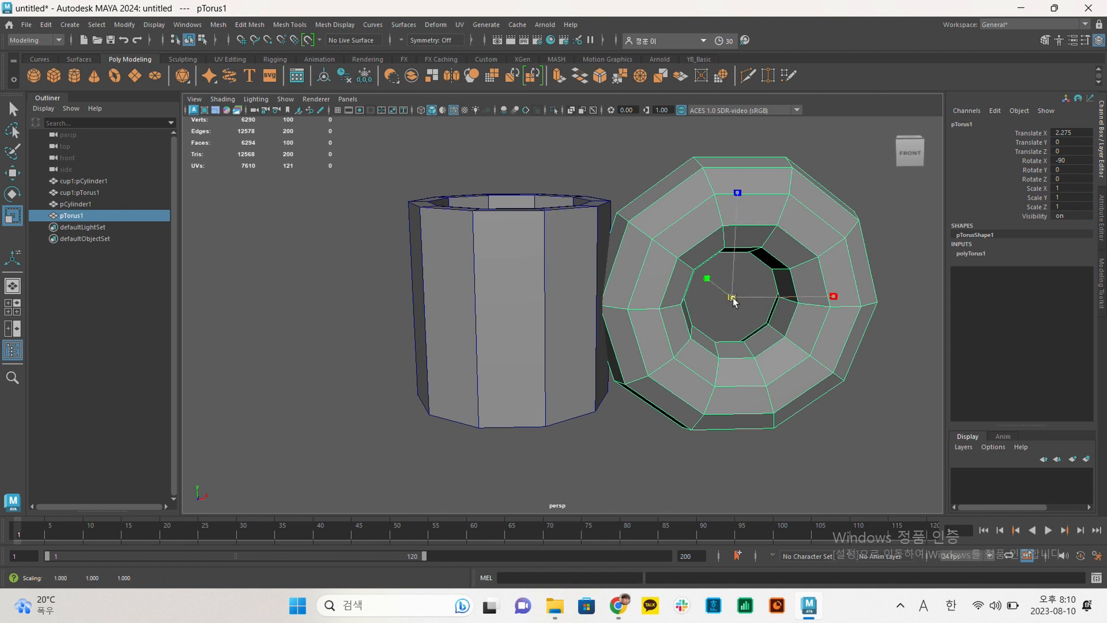
{"action": "left_click_drag", "start_coordinate": [733, 299], "coordinate": [638, 317]}
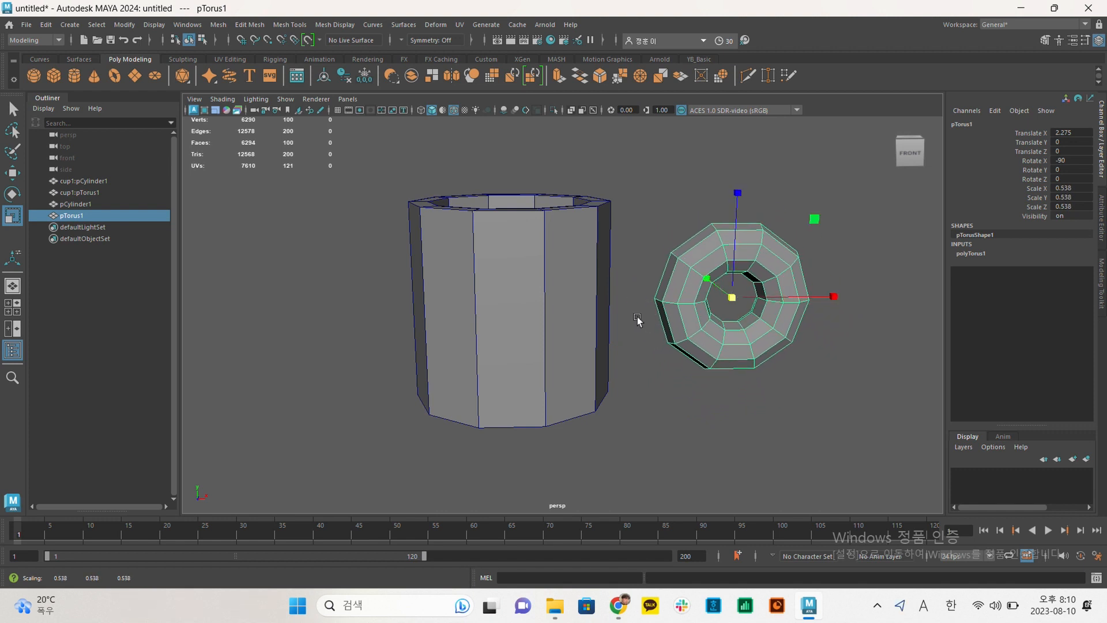
{"action": "key", "text": "w"}
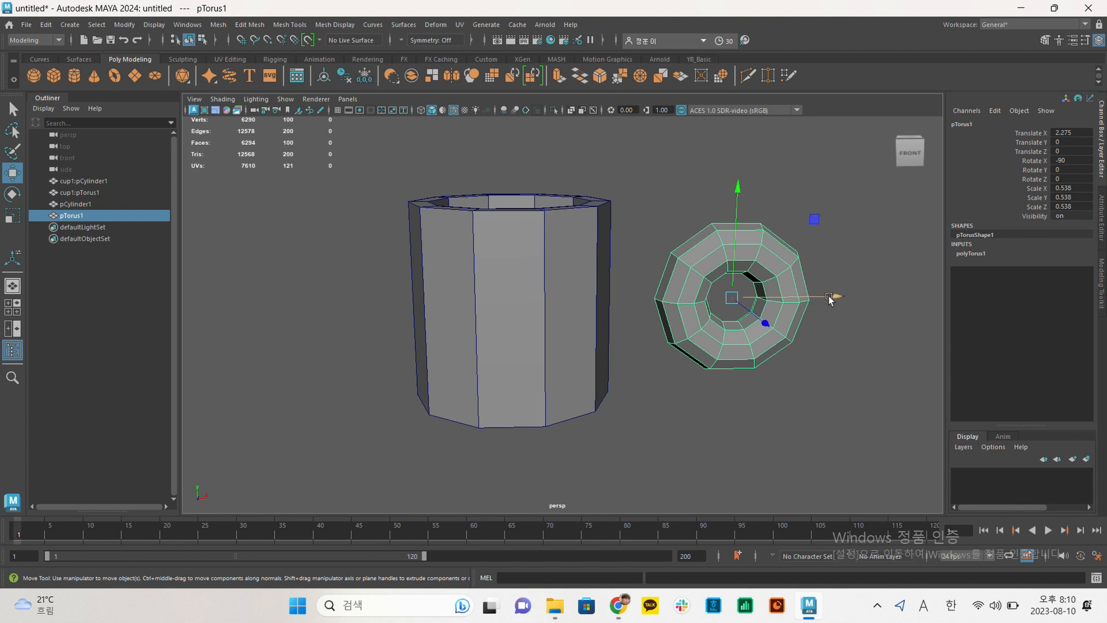
{"action": "left_click_drag", "start_coordinate": [834, 298], "coordinate": [708, 309]}
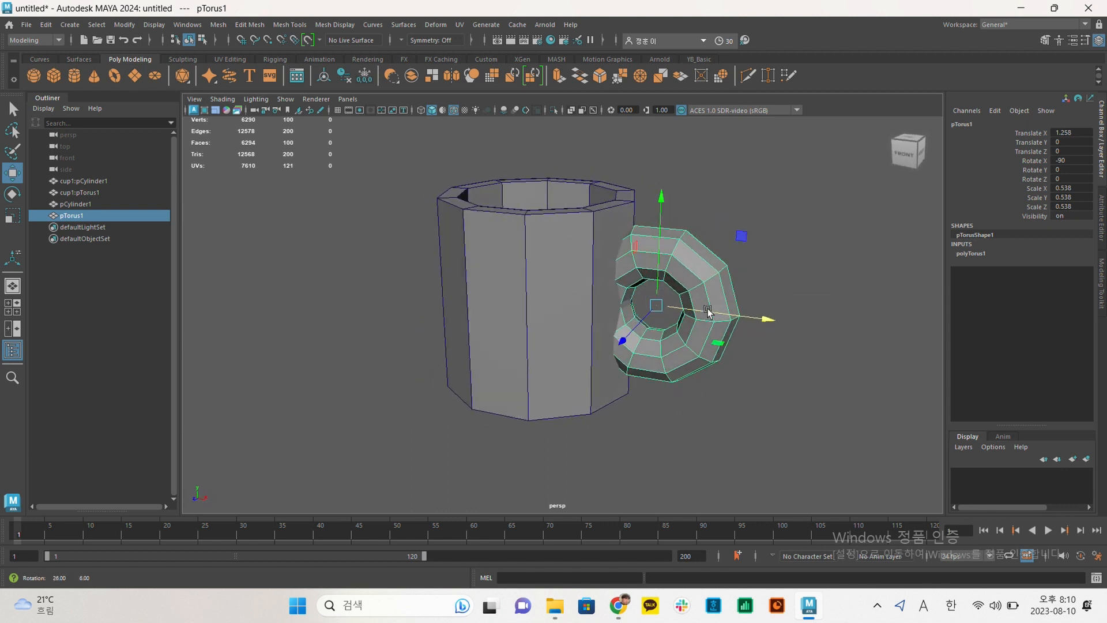
Try a smaller Radius in the torus's polyTorus1 inputs and set it back to 1.
{"action": "left_click", "coordinate": [753, 259]}
{"action": "left_click_drag", "start_coordinate": [753, 258], "coordinate": [733, 282], "text": "alt"}
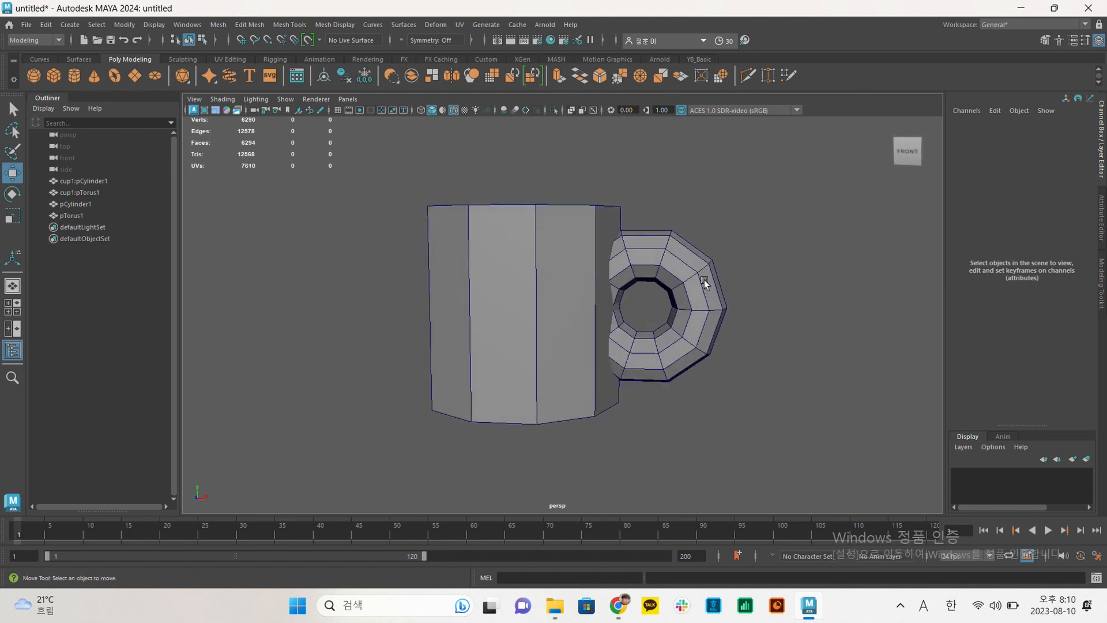
{"action": "left_click", "coordinate": [681, 258]}
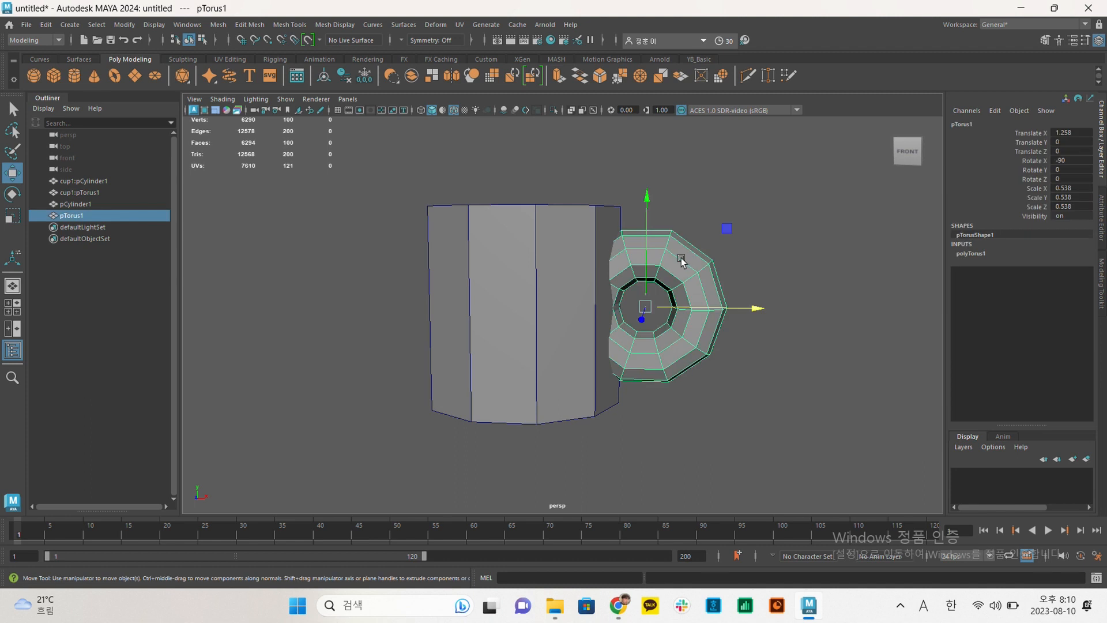
{"action": "left_click", "coordinate": [980, 254]}
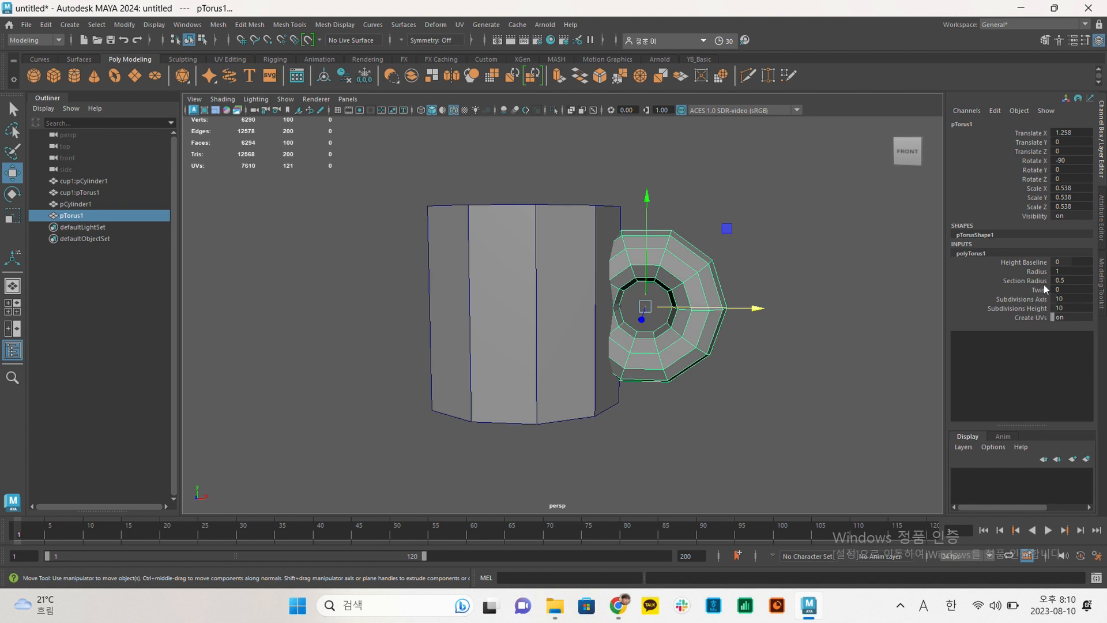
{"action": "double_click", "coordinate": [1065, 270]}
{"action": "key", "text": "Return"}
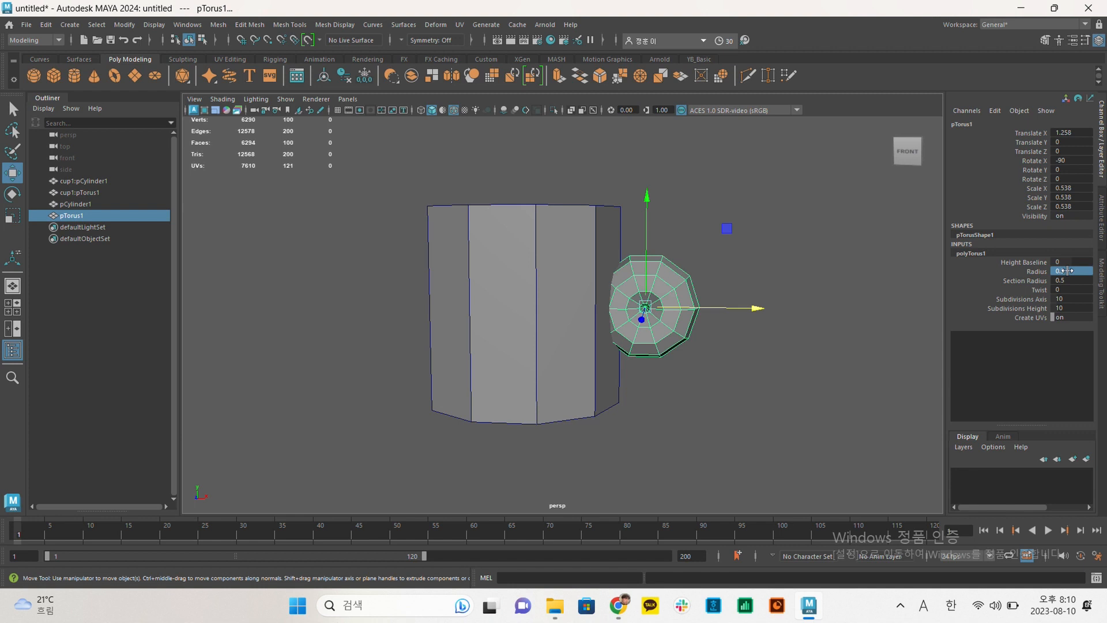
{"action": "double_click", "coordinate": [1070, 272]}
{"action": "left_click", "coordinate": [1065, 281]}
{"action": "left_click", "coordinate": [1069, 270]}
{"action": "type", "text": "1"}
{"action": "key", "text": "Return"}
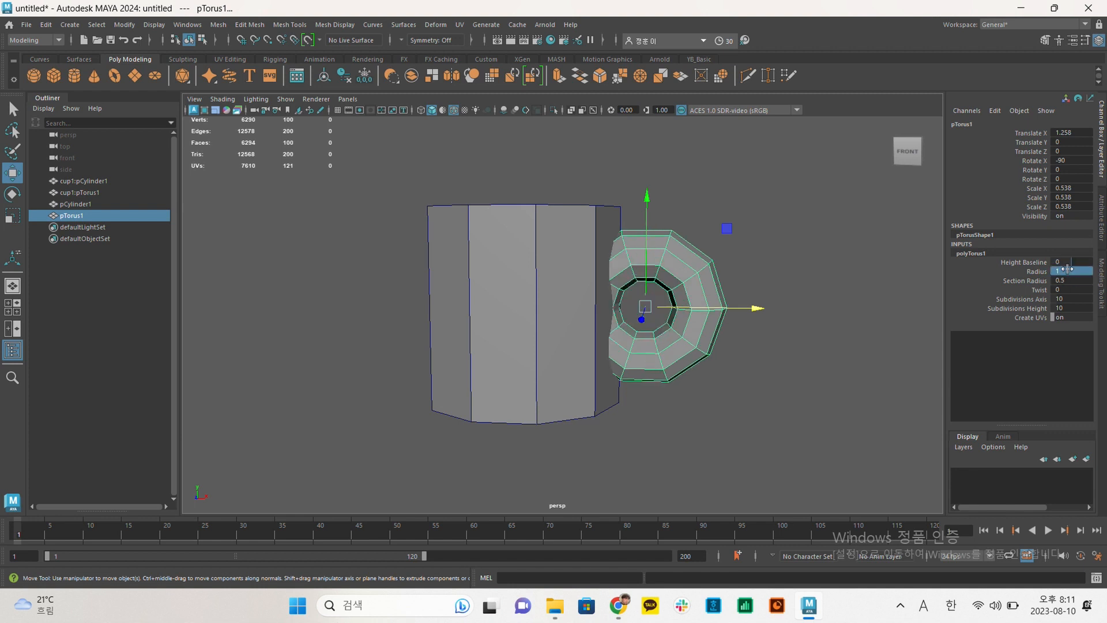
Set the torus's Section Radius to 0.1.
{"action": "left_click", "coordinate": [1049, 282]}
{"action": "type", "text": "0.1"}
{"action": "key", "text": "Return"}
{"action": "left_click_drag", "start_coordinate": [688, 280], "coordinate": [697, 239], "text": "alt"}
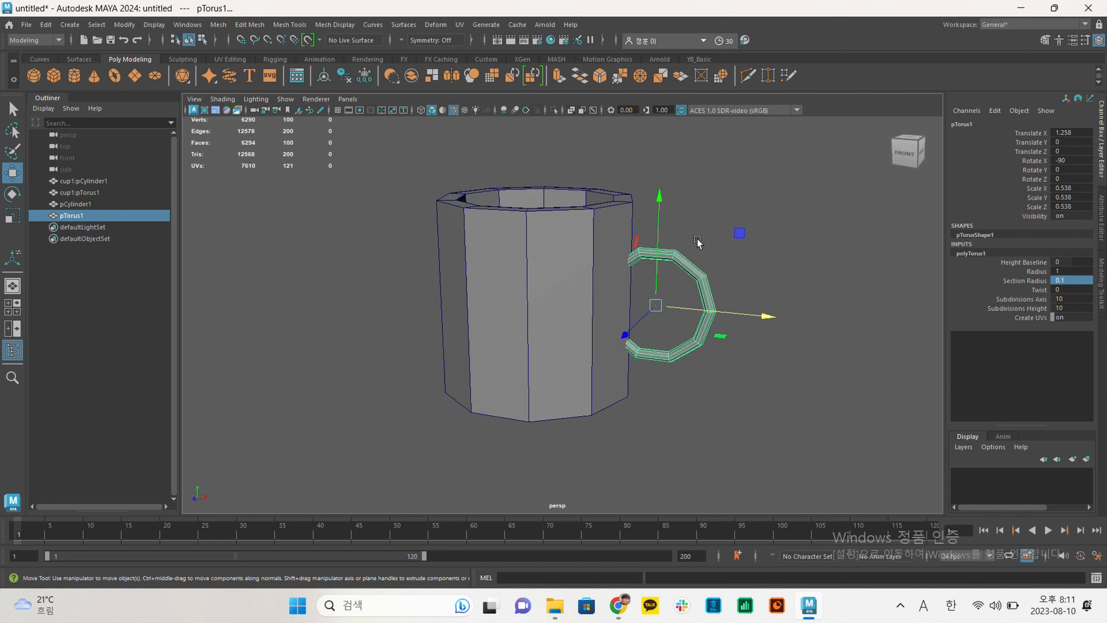
Set the torus's Section Radius to 0.3 to give the handle its thickness.
{"action": "left_click", "coordinate": [1076, 281]}
{"action": "key", "text": "Return"}
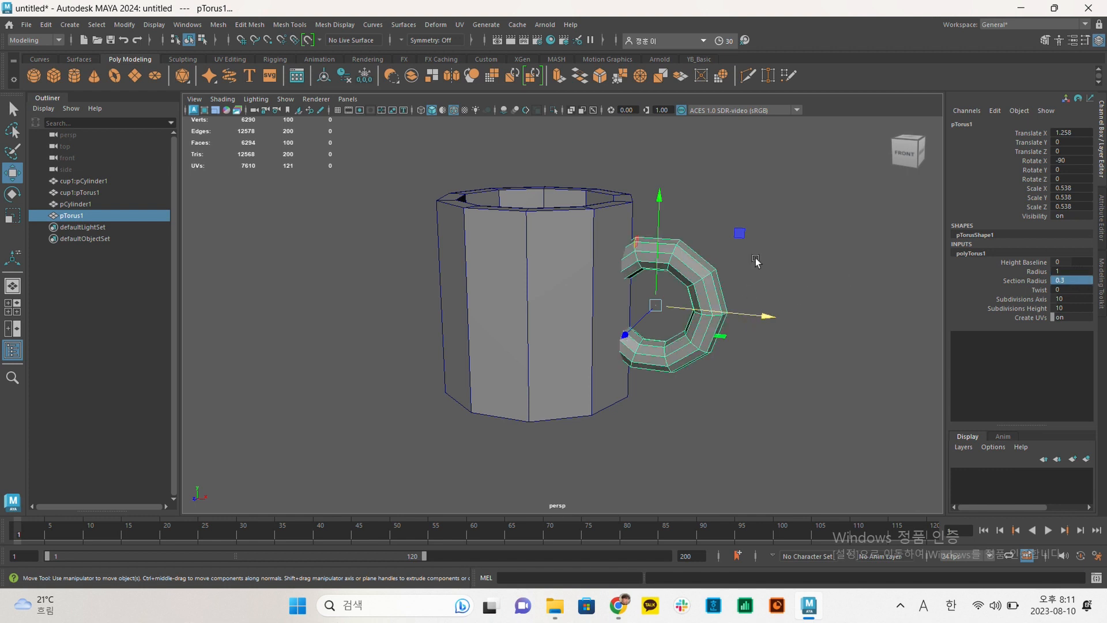
{"action": "left_click", "coordinate": [749, 292]}
{"action": "left_click_drag", "start_coordinate": [708, 239], "coordinate": [679, 259], "text": "alt"}
Examine the cup cylinder's Scale and Visibility attributes alongside the torus handle.
{"action": "left_click", "coordinate": [569, 282]}
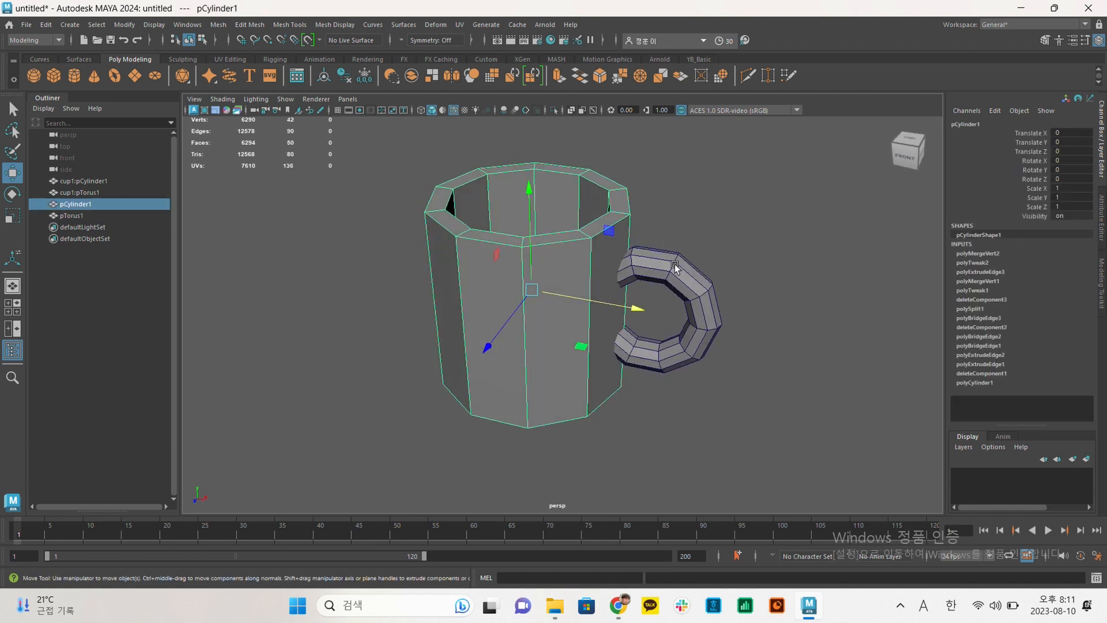
{"action": "left_click", "coordinate": [674, 264], "text": "shift"}
{"action": "left_click_drag", "start_coordinate": [731, 247], "coordinate": [793, 229], "text": "alt"}
{"action": "left_click", "coordinate": [544, 254]}
{"action": "left_click", "coordinate": [1056, 188]}
{"action": "left_click", "coordinate": [1056, 197]}
{"action": "left_click", "coordinate": [1057, 215]}
{"action": "left_click_drag", "start_coordinate": [566, 231], "coordinate": [555, 259], "text": "alt"}
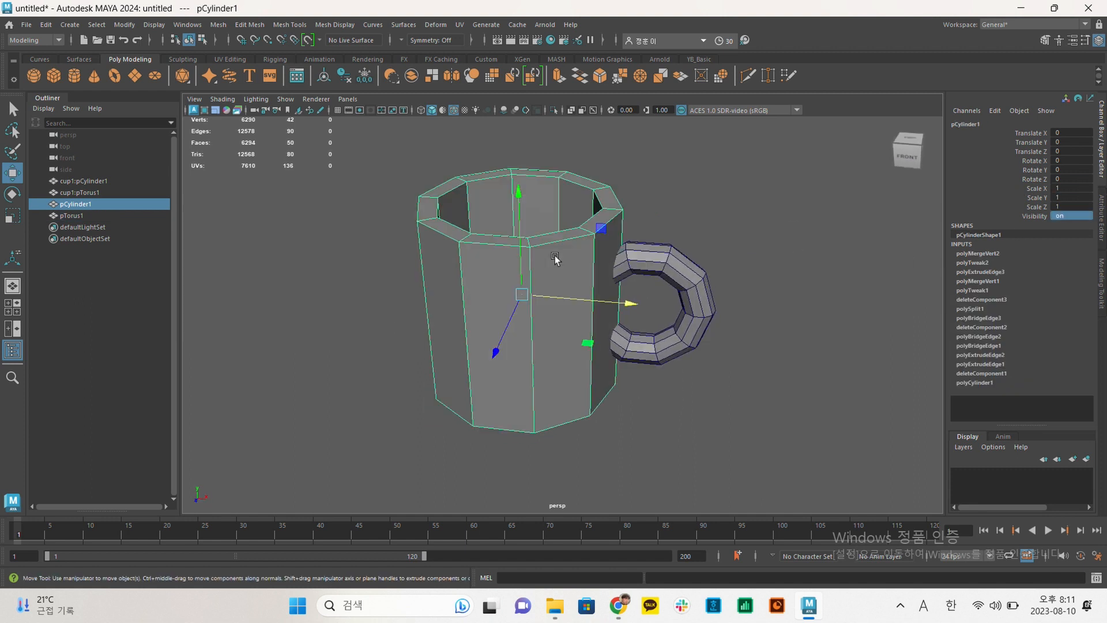
Try scaling the cup cylinder up uniformly to about 3.25, and undo the scaling.
{"action": "key", "text": "r"}
{"action": "left_click_drag", "start_coordinate": [521, 292], "coordinate": [900, 395]}
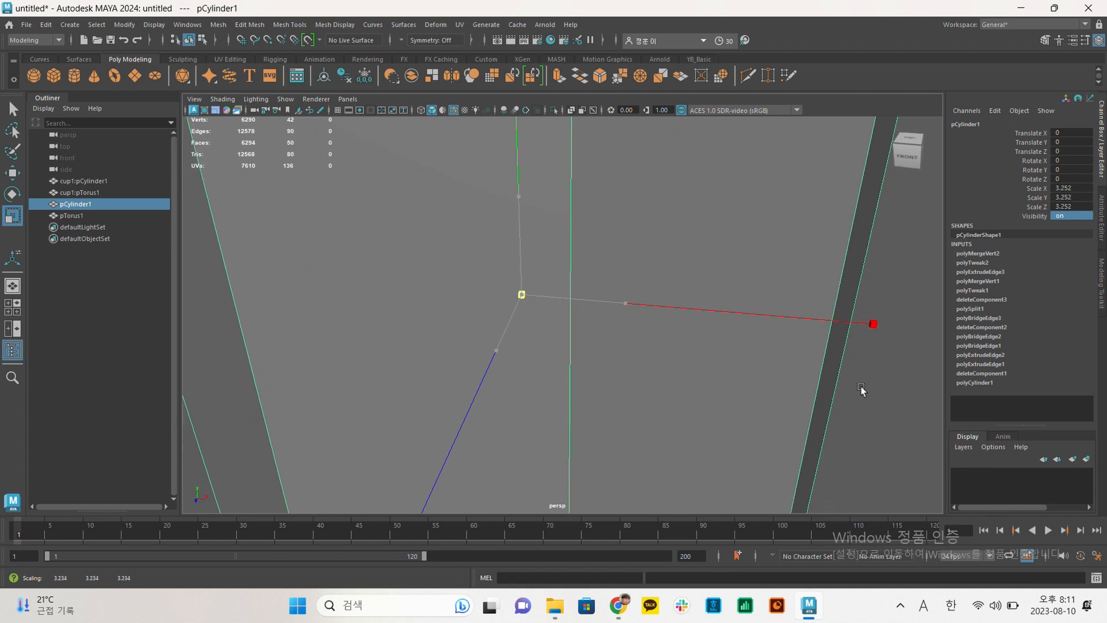
{"action": "key", "text": "ctrl+z"}
{"action": "key", "text": "ctrl+z"}
{"action": "right_click_drag", "start_coordinate": [393, 360], "coordinate": [594, 326], "text": "alt"}
{"action": "left_click", "coordinate": [758, 275]}
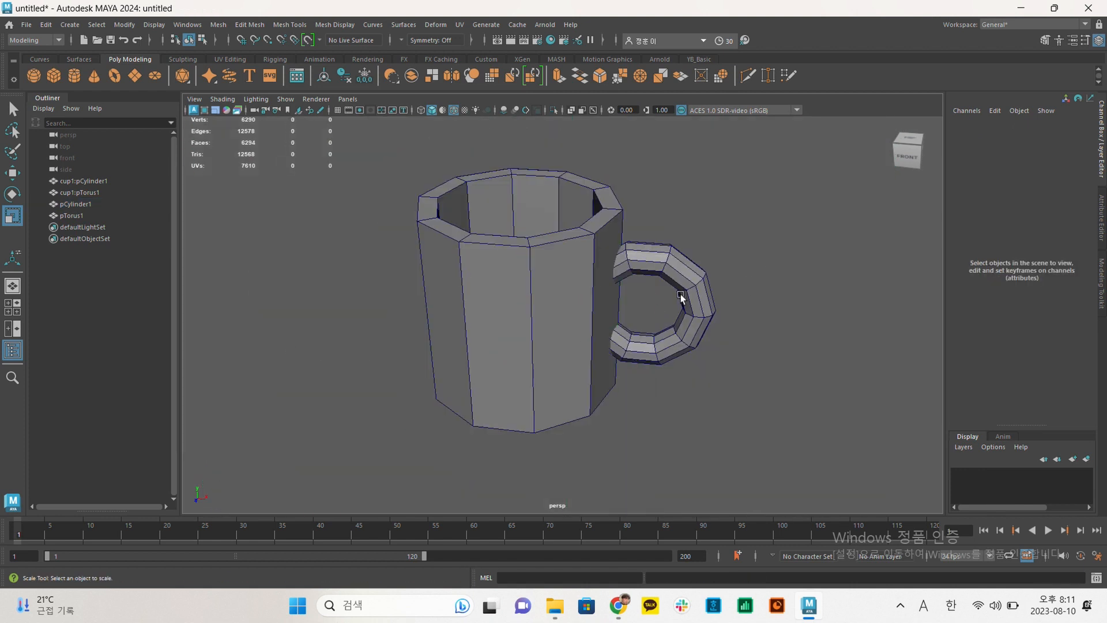
Review the torus's polyTorus1 inputs, especially Section Radius, and compare the handle's thickness with the cup.
{"action": "left_click_drag", "start_coordinate": [548, 317], "coordinate": [595, 261], "text": "alt"}
{"action": "left_click", "coordinate": [575, 259]}
{"action": "left_click_drag", "start_coordinate": [662, 260], "coordinate": [602, 309], "text": "alt"}
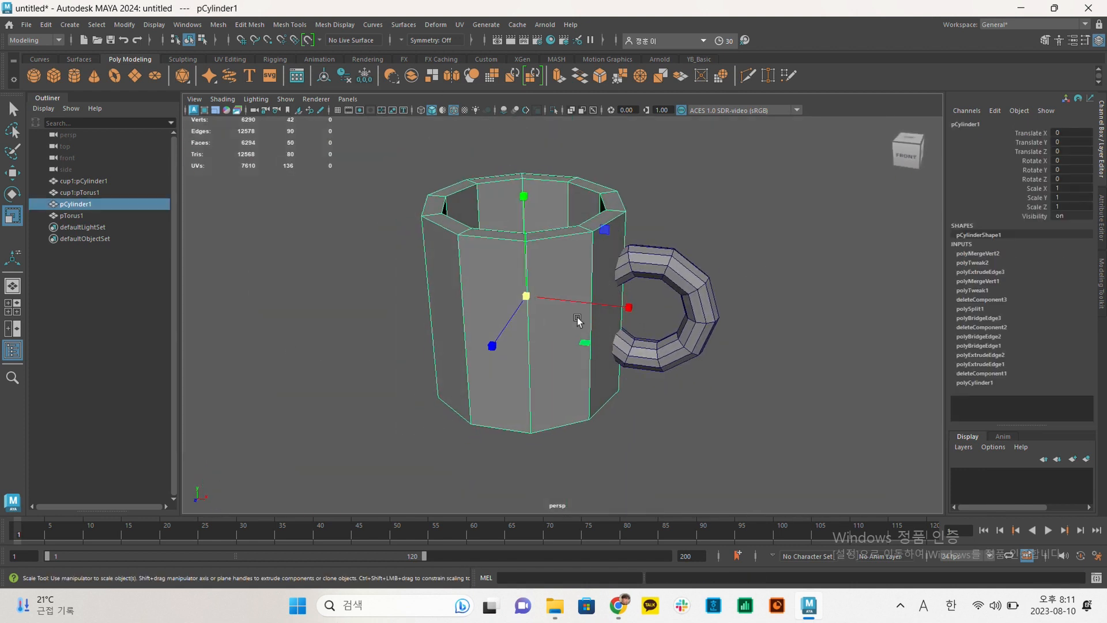
{"action": "left_click", "coordinate": [695, 274]}
{"action": "left_click_drag", "start_coordinate": [659, 317], "coordinate": [650, 267], "text": "alt"}
{"action": "left_click", "coordinate": [974, 253]}
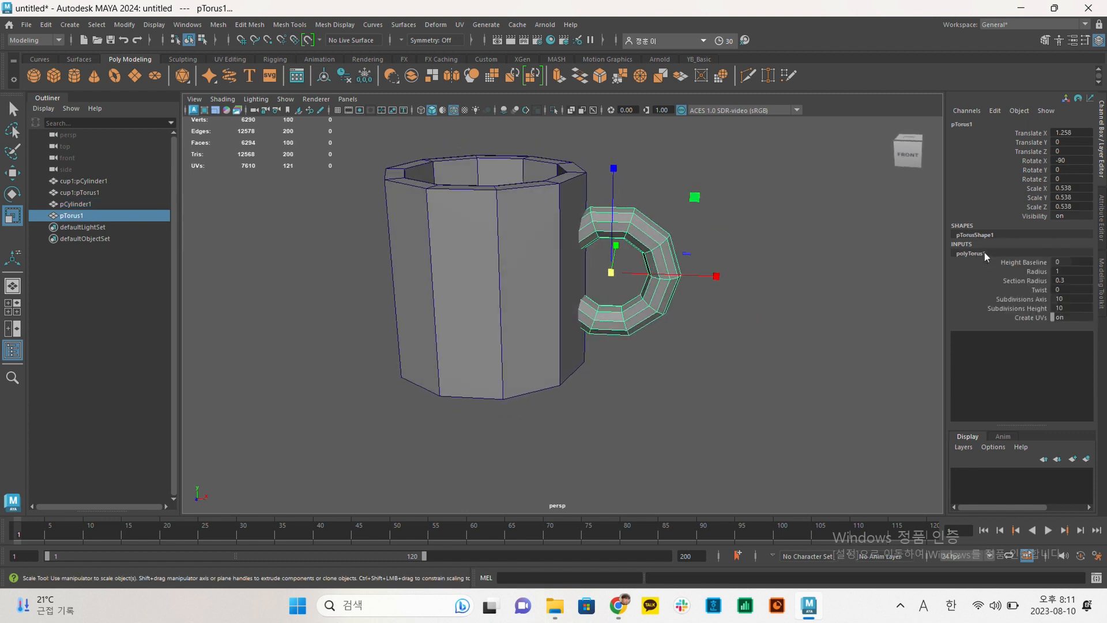
{"action": "left_click", "coordinate": [1026, 280]}
{"action": "left_click_drag", "start_coordinate": [708, 233], "coordinate": [672, 244], "text": "alt"}
{"action": "left_click", "coordinate": [748, 234]}
{"action": "left_click", "coordinate": [673, 244]}
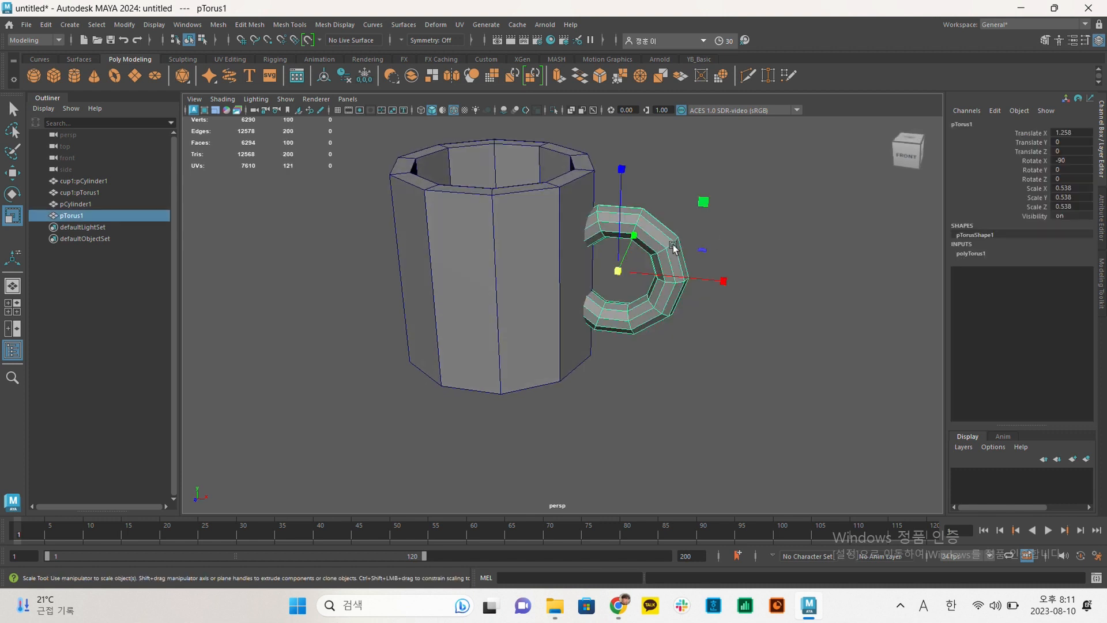
{"action": "left_click", "coordinate": [974, 253]}
{"action": "double_click", "coordinate": [1072, 279]}
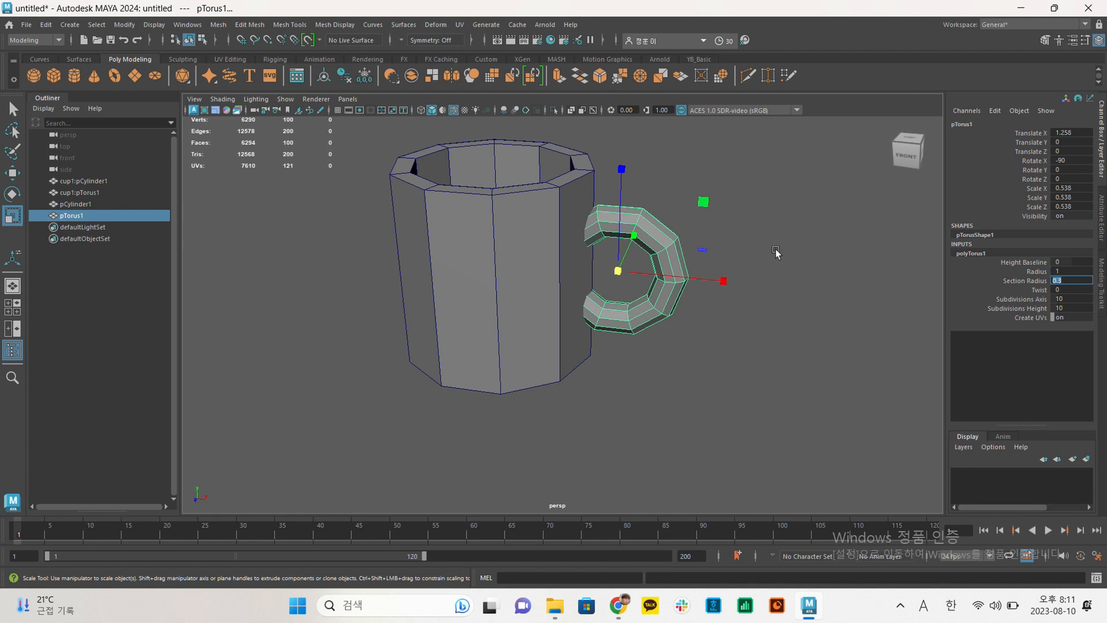
{"action": "middle_click_drag", "start_coordinate": [776, 250], "coordinate": [776, 296], "text": "alt"}
{"action": "left_click_drag", "start_coordinate": [756, 265], "coordinate": [758, 266], "text": "alt"}
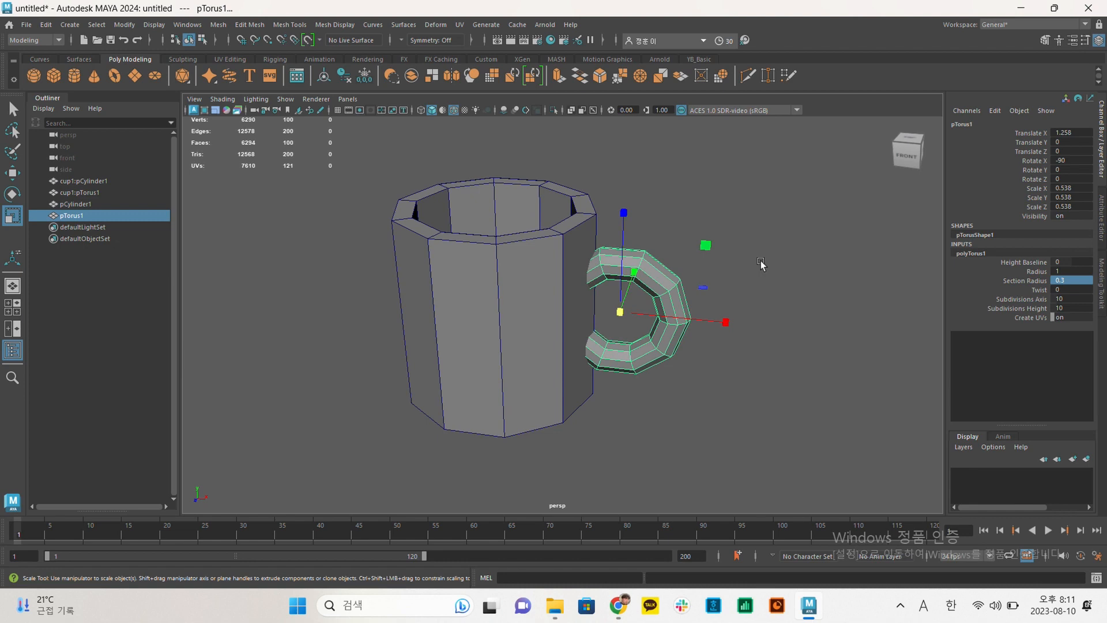
Inspect the cup from outside and above, checking where the torus passes through the inside wall.
{"action": "left_click", "coordinate": [760, 261]}
{"action": "left_click_drag", "start_coordinate": [795, 275], "coordinate": [727, 275], "text": "alt"}
{"action": "left_click_drag", "start_coordinate": [660, 269], "coordinate": [724, 281], "text": "alt"}
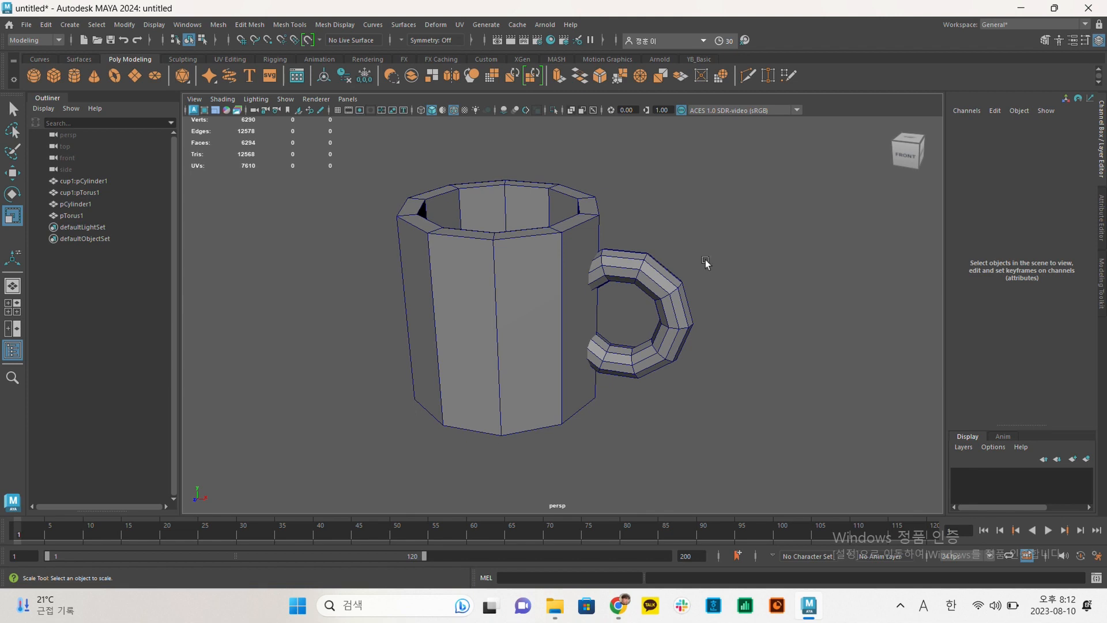
{"action": "left_click_drag", "start_coordinate": [689, 217], "coordinate": [636, 285], "text": "alt"}
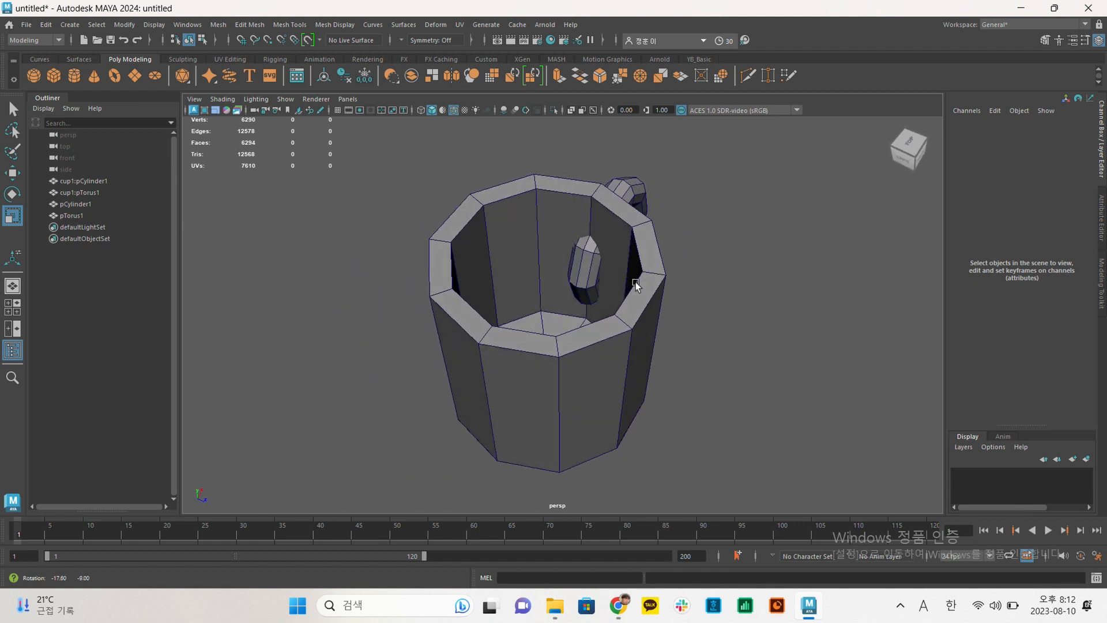
{"action": "left_click", "coordinate": [593, 272]}
{"action": "left_click", "coordinate": [689, 222]}
{"action": "left_click_drag", "start_coordinate": [749, 294], "coordinate": [679, 258], "text": "alt"}
Select the torus handle and switch it to face component selection.
{"action": "left_click", "coordinate": [683, 258]}
{"action": "middle_click_drag", "start_coordinate": [683, 258], "coordinate": [680, 216], "text": "alt"}
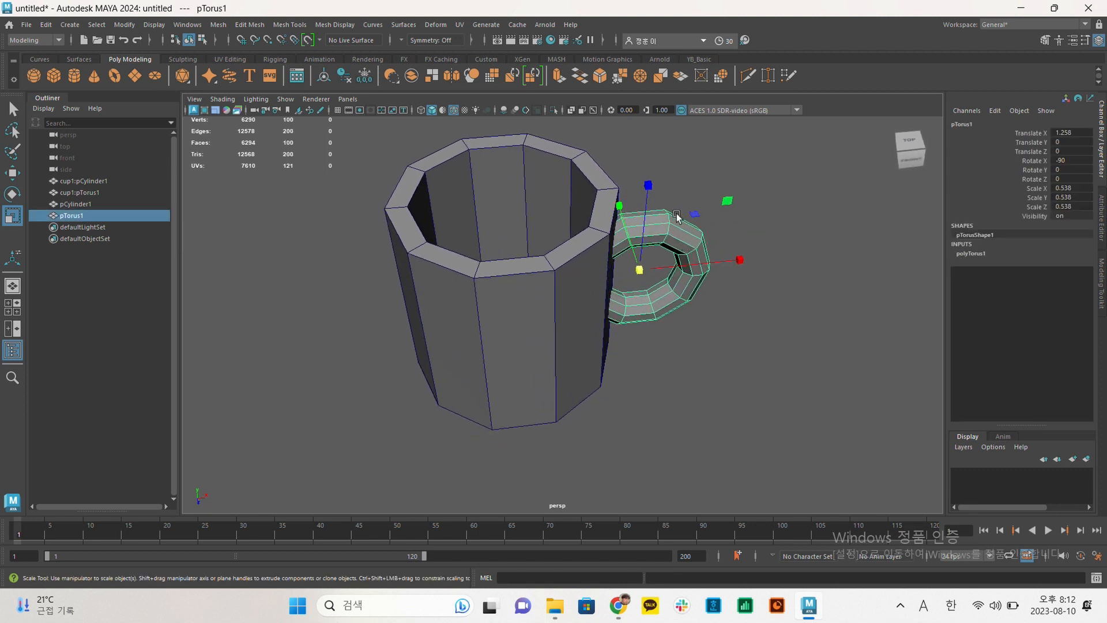
{"action": "key", "text": "F11"}
{"action": "right_click", "coordinate": [660, 230]}
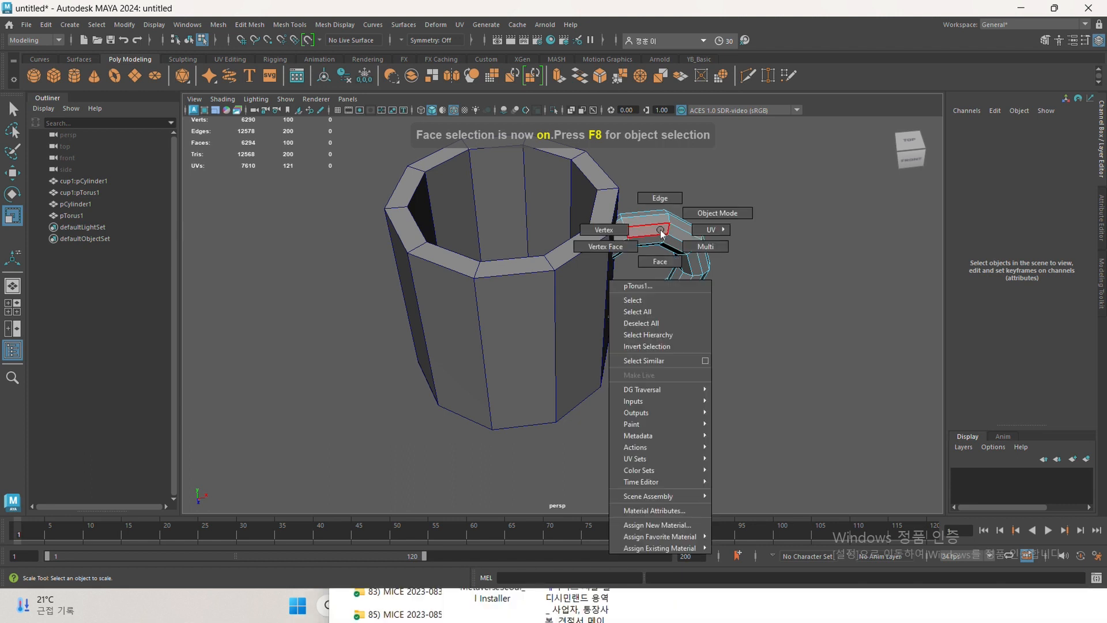
{"action": "right_click_drag", "start_coordinate": [661, 256], "coordinate": [661, 261]}
{"action": "left_click_drag", "start_coordinate": [647, 275], "coordinate": [622, 244], "text": "alt"}
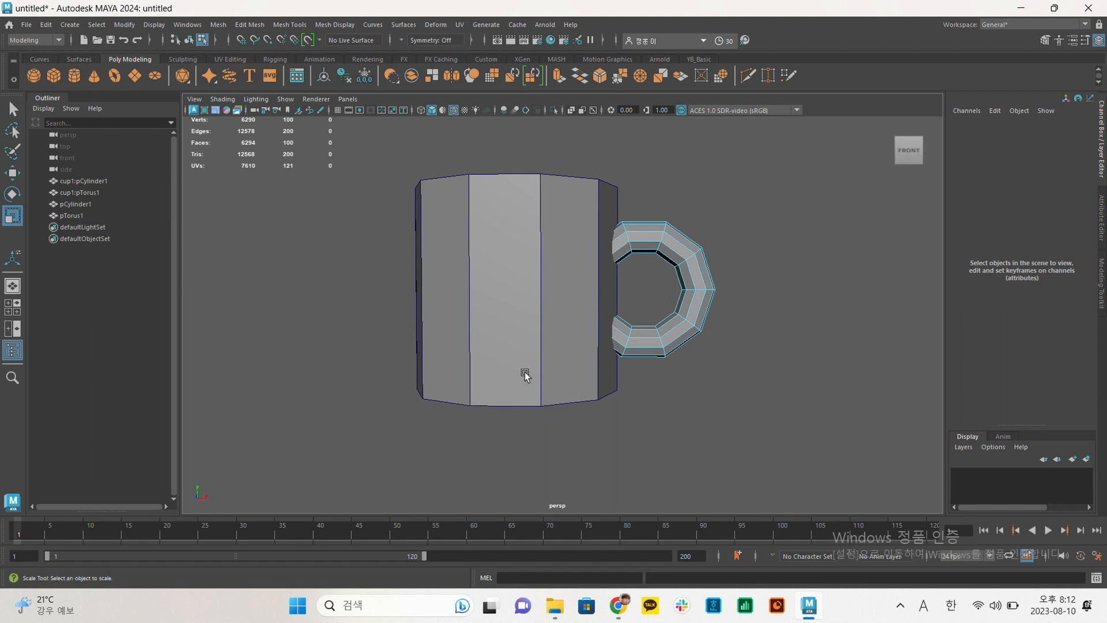
In wireframe display, delete the torus faces on the side embedded in the cup, and return to shaded display.
{"action": "key", "text": "4"}
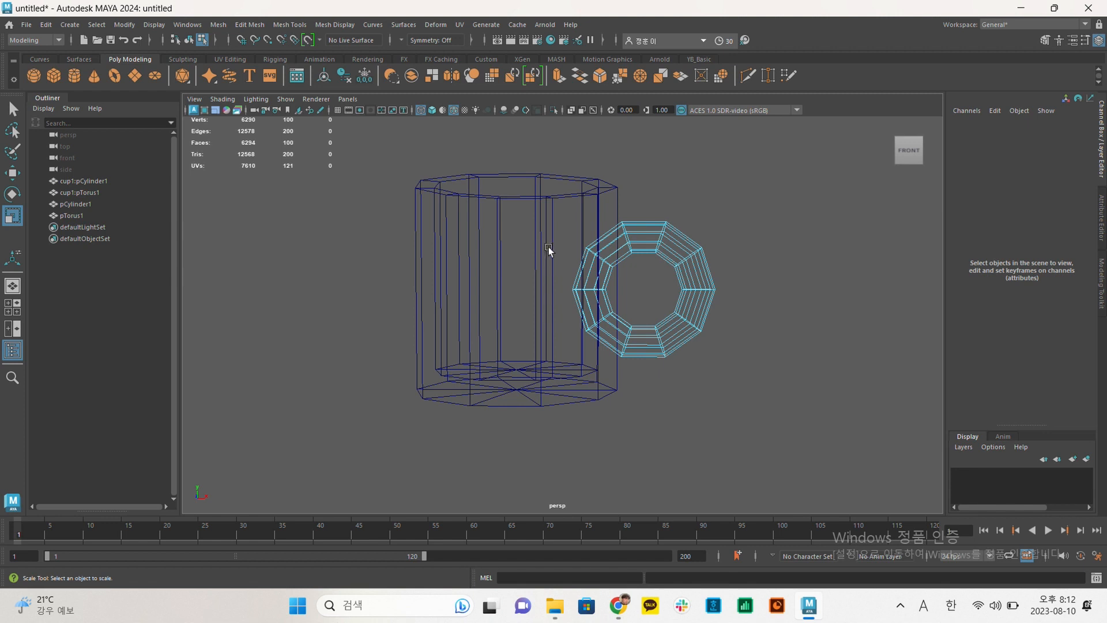
{"action": "left_click_drag", "start_coordinate": [539, 205], "coordinate": [616, 354]}
{"action": "left_click_drag", "start_coordinate": [687, 340], "coordinate": [798, 391], "text": "alt"}
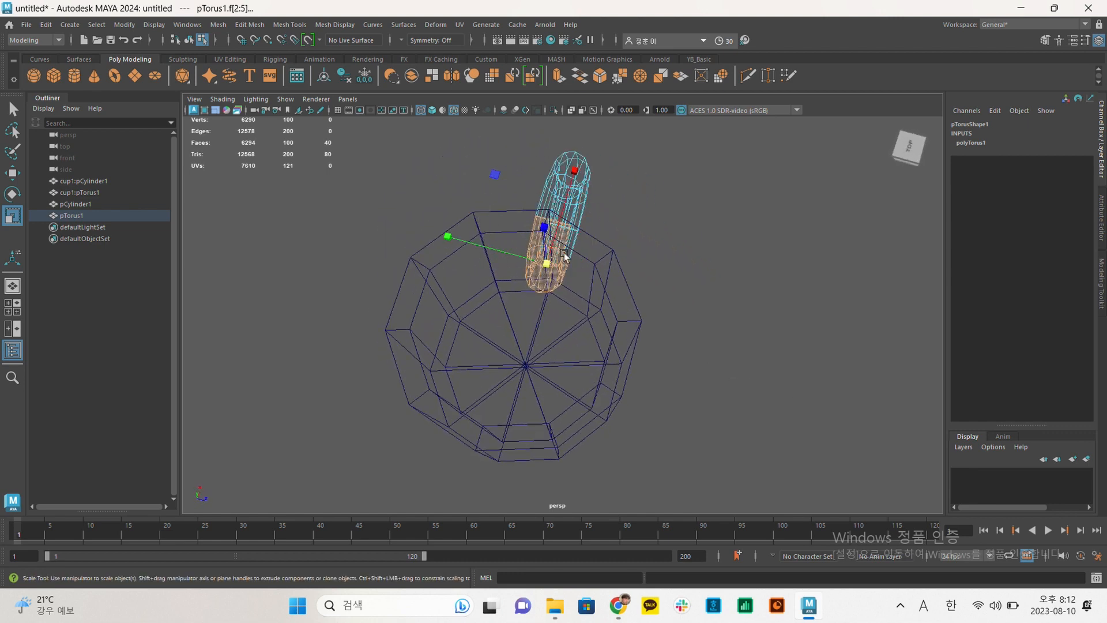
{"action": "left_click_drag", "start_coordinate": [691, 264], "coordinate": [601, 275], "text": "alt"}
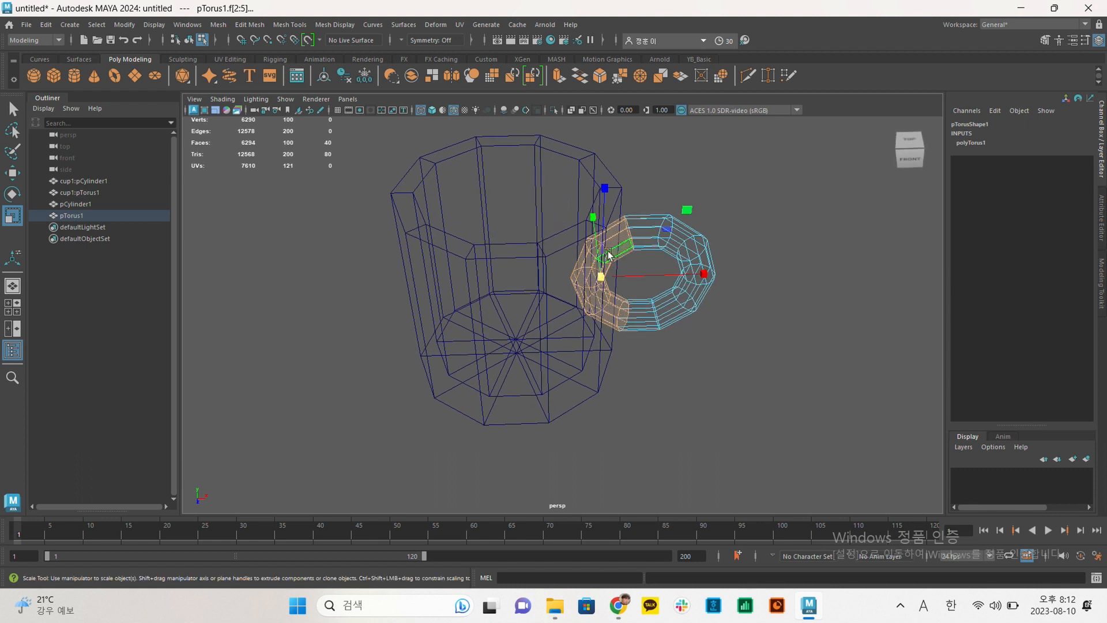
{"action": "key", "text": "Delete"}
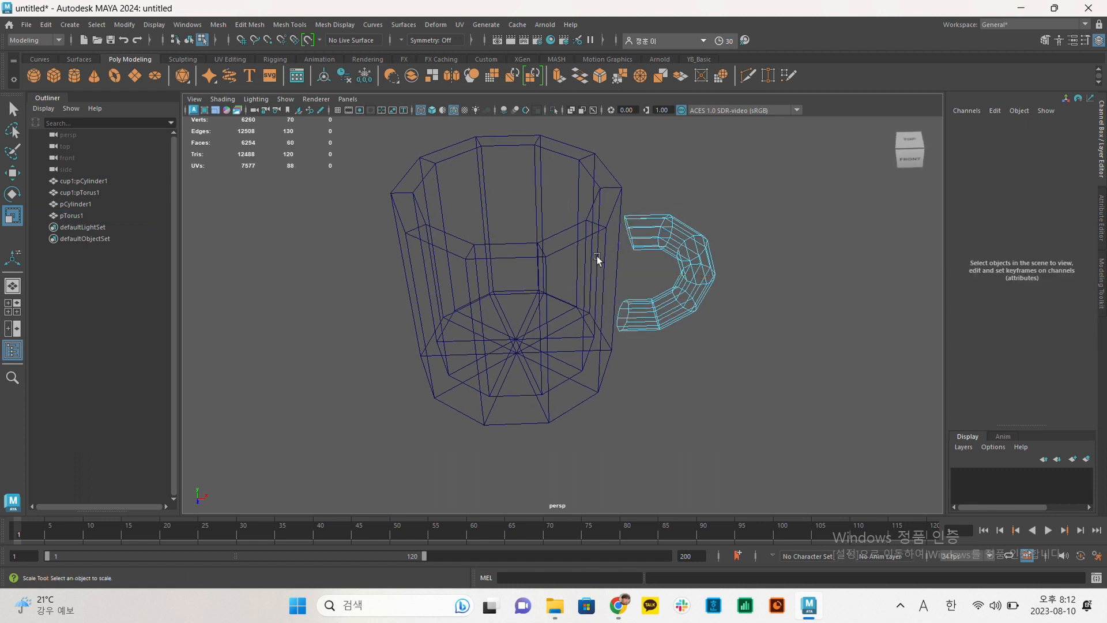
{"action": "key", "text": "5"}
{"action": "left_click_drag", "start_coordinate": [637, 294], "coordinate": [632, 254], "text": "alt"}
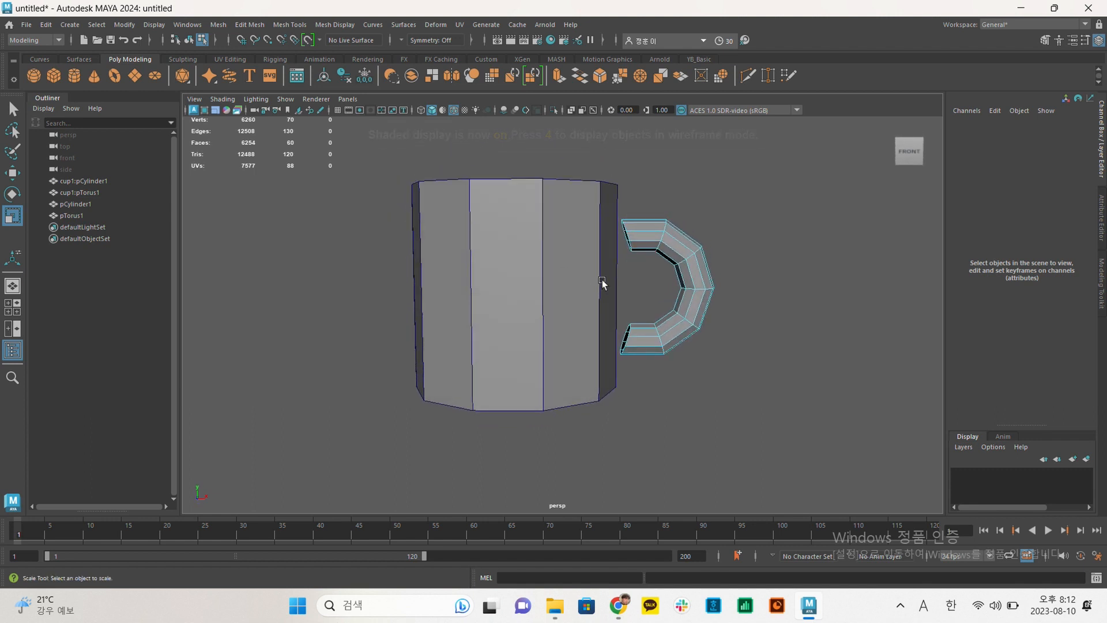
Select the vertices at both open ends of the handle and scale them along X until they line up in one vertical plane.
{"action": "left_click_drag", "start_coordinate": [657, 301], "coordinate": [640, 294], "text": "alt"}
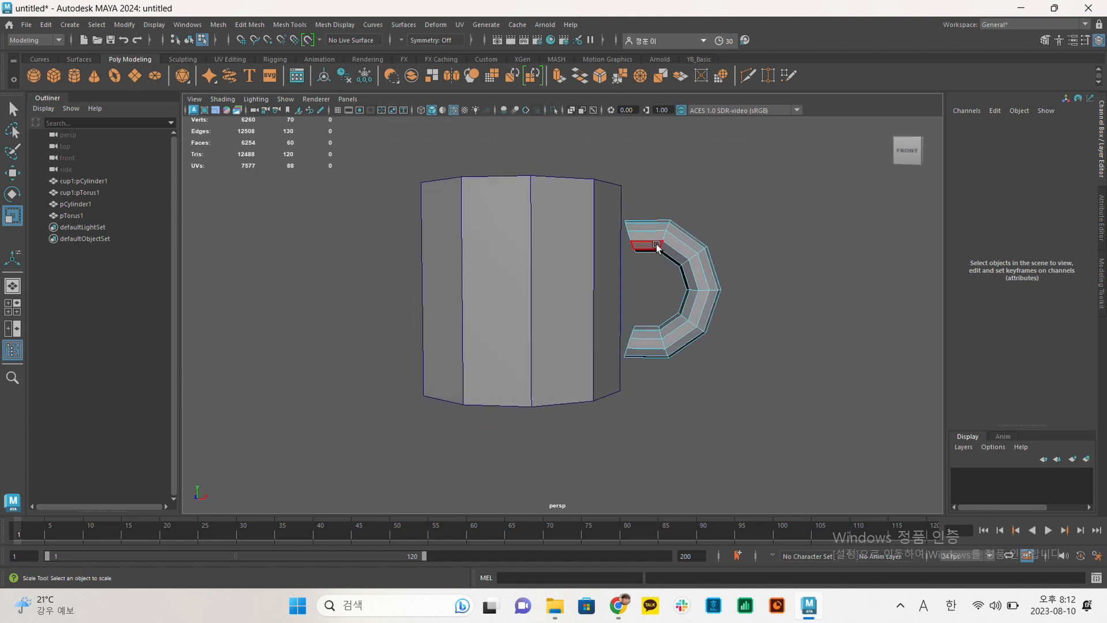
{"action": "left_click_drag", "start_coordinate": [638, 248], "coordinate": [808, 312], "text": "alt"}
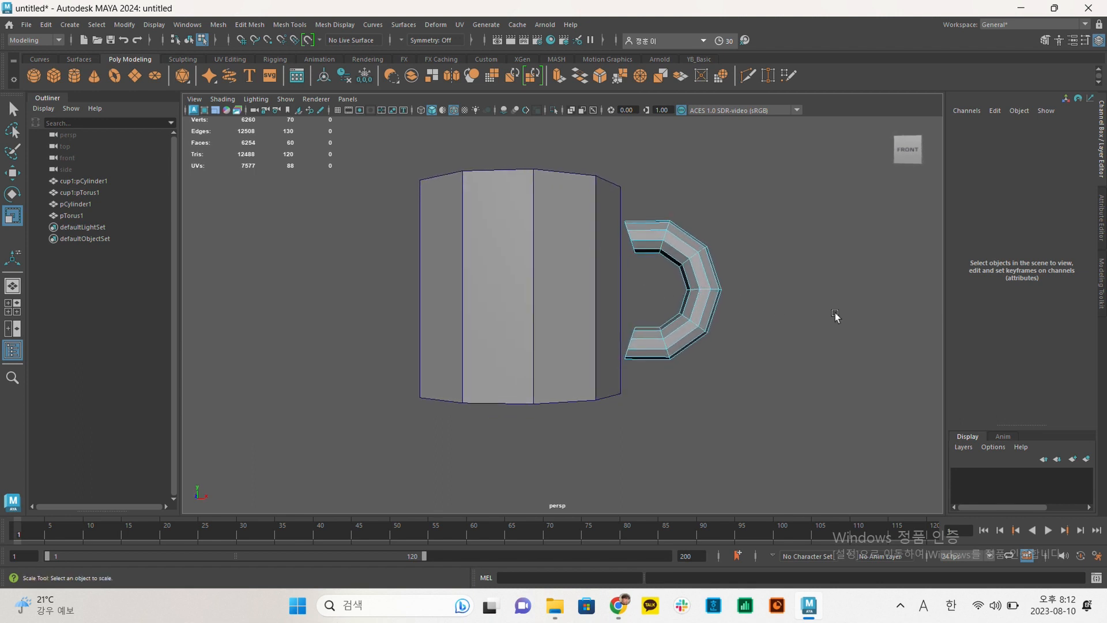
{"action": "right_click_drag", "start_coordinate": [603, 316], "coordinate": [735, 339], "text": "alt"}
{"action": "middle_click_drag", "start_coordinate": [709, 338], "coordinate": [578, 332], "text": "alt"}
{"action": "left_click_drag", "start_coordinate": [577, 324], "coordinate": [598, 317], "text": "alt"}
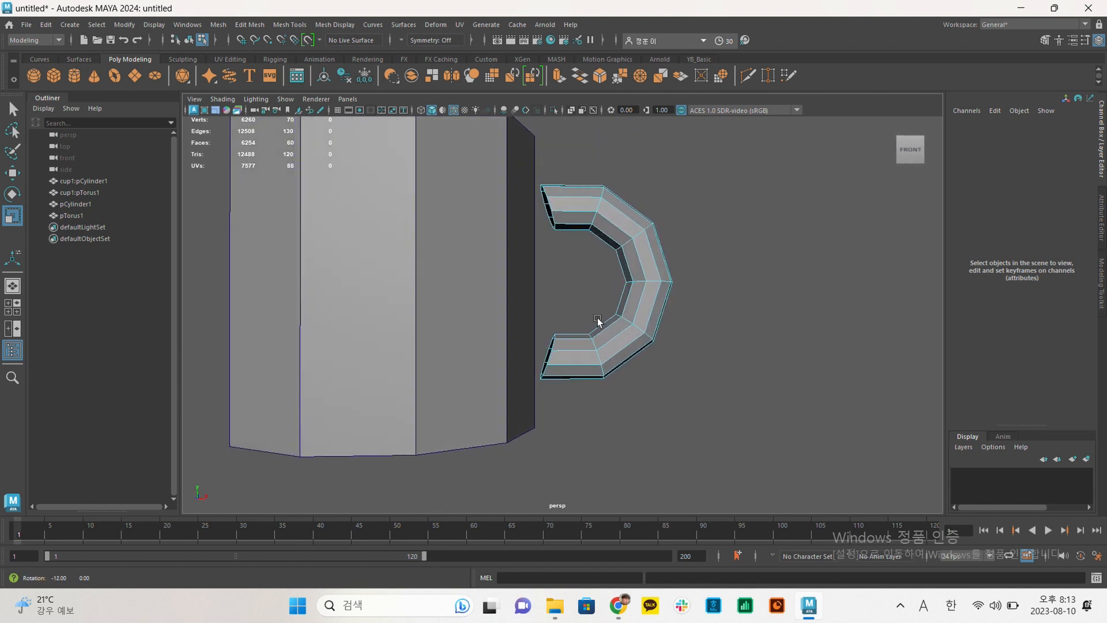
{"action": "left_click_drag", "start_coordinate": [560, 211], "coordinate": [568, 223], "text": "alt"}
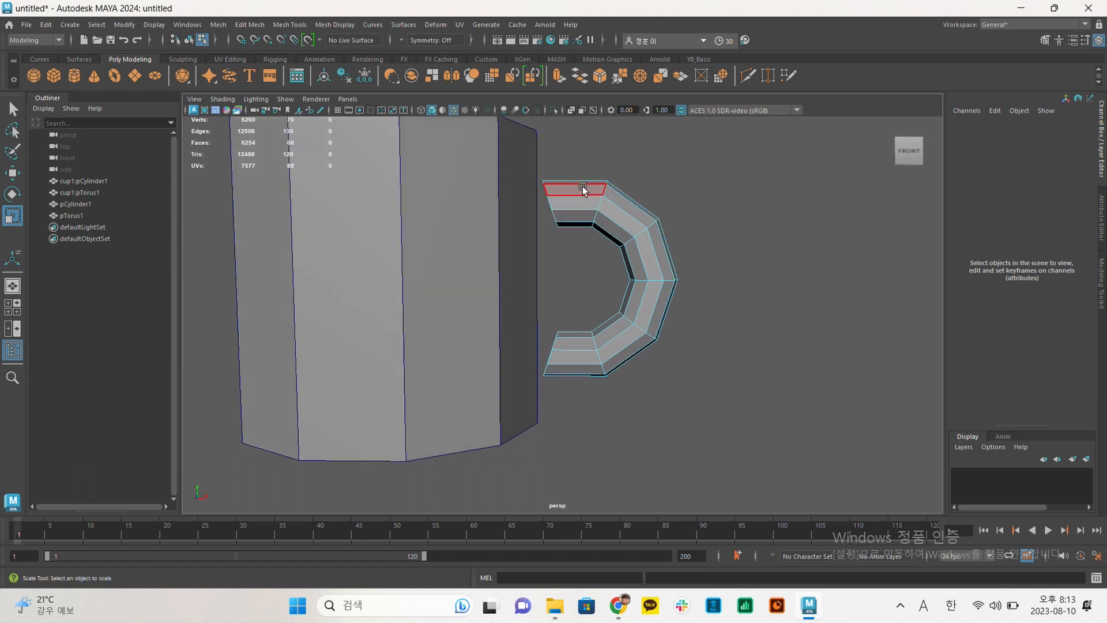
{"action": "right_click_drag", "start_coordinate": [582, 196], "coordinate": [535, 198]}
{"action": "left_click_drag", "start_coordinate": [465, 147], "coordinate": [572, 407]}
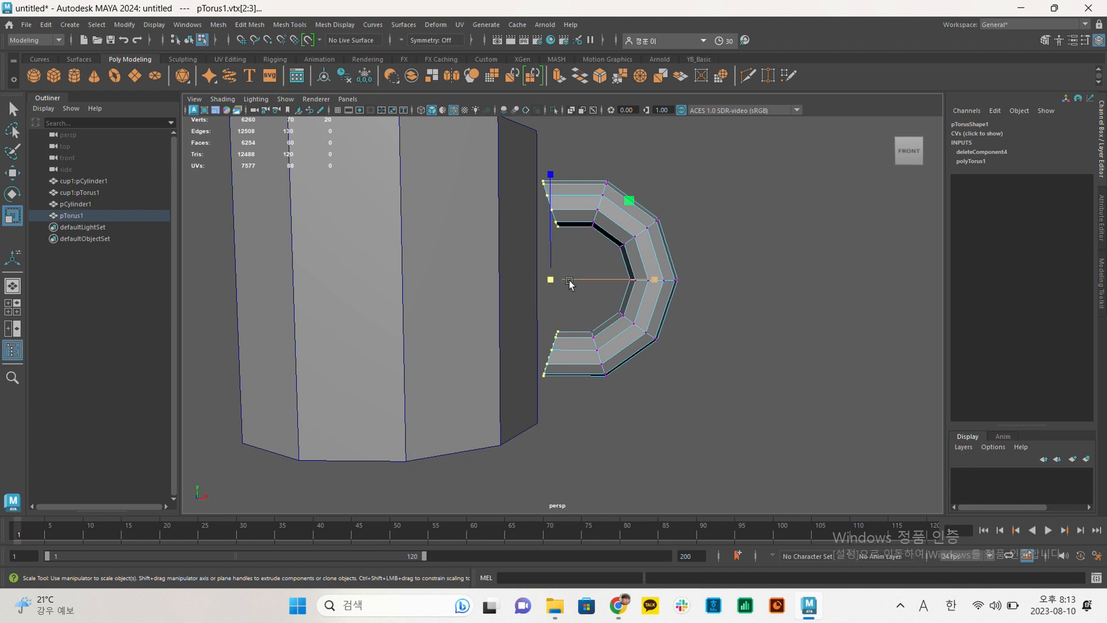
{"action": "key", "text": "w"}
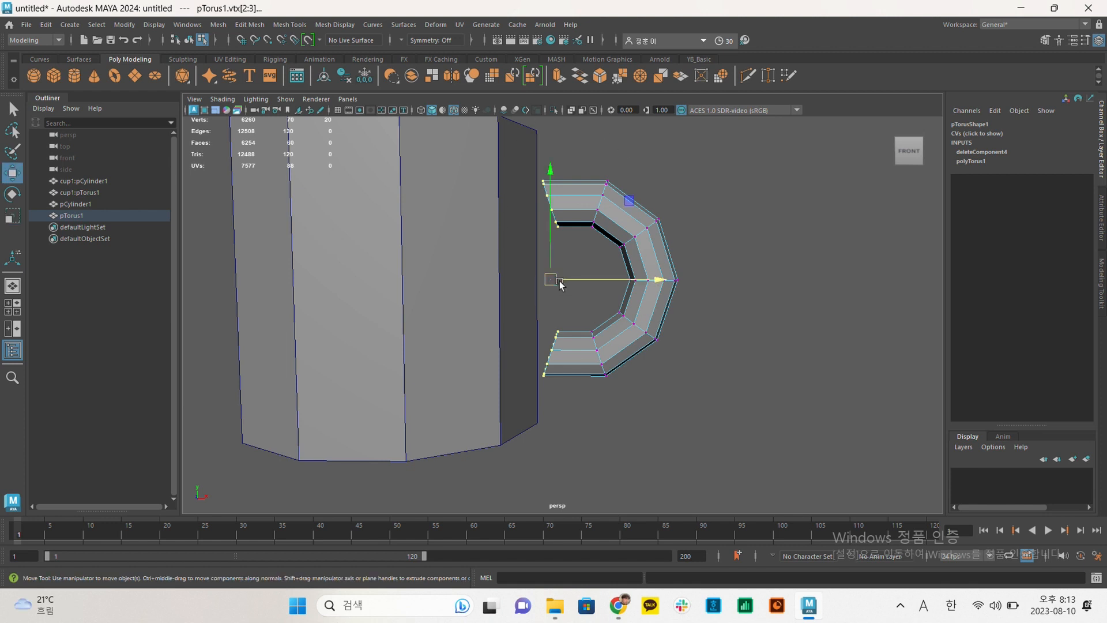
{"action": "key", "text": "e"}
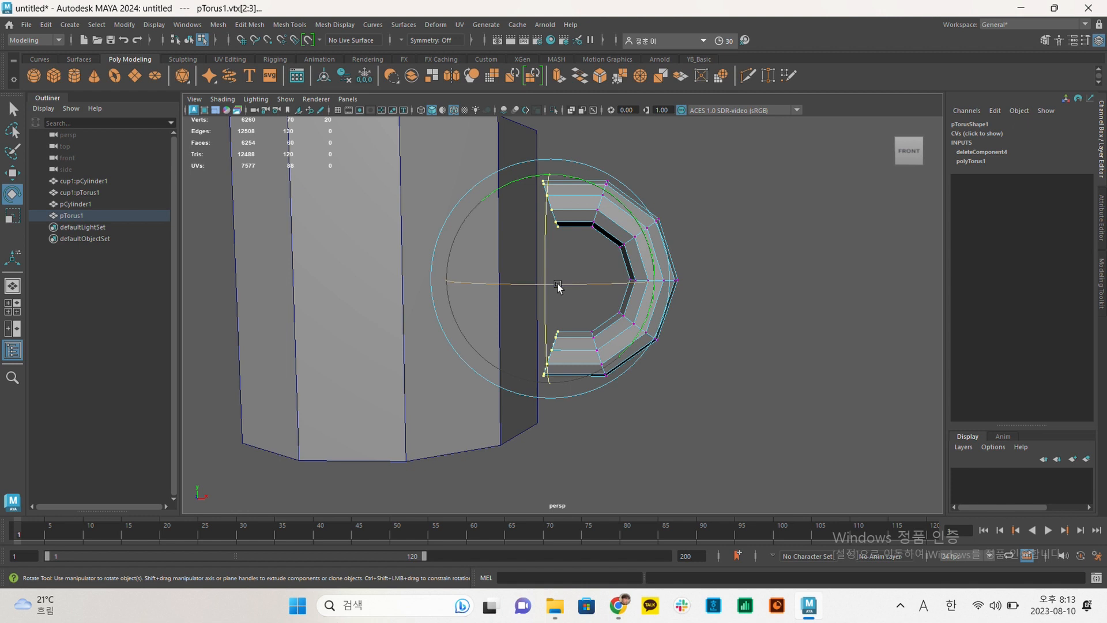
{"action": "key", "text": "r"}
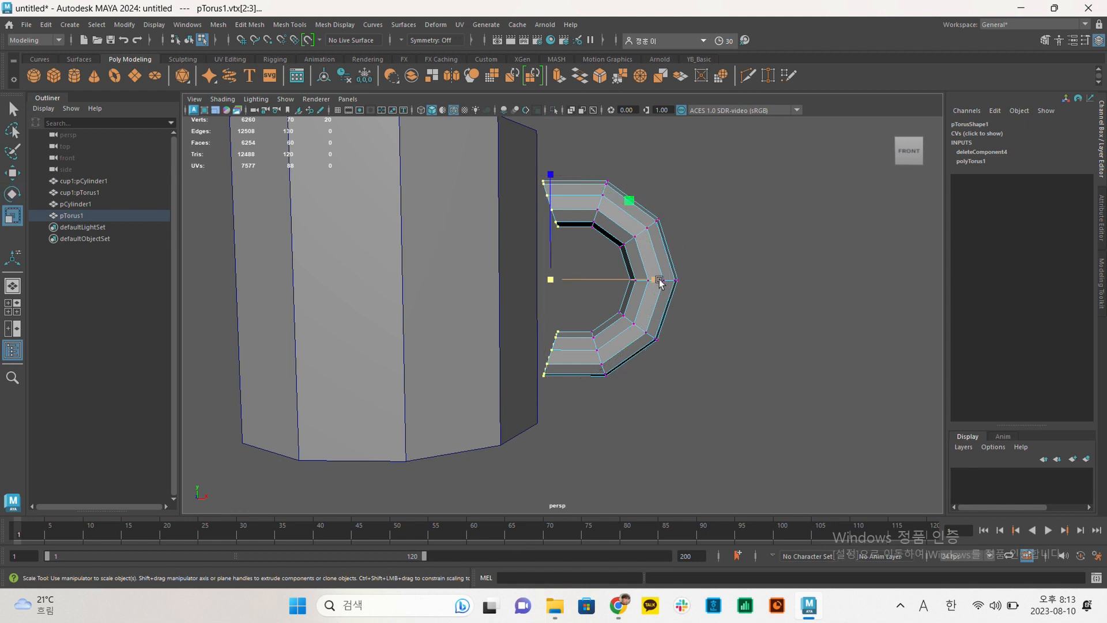
{"action": "left_click_drag", "start_coordinate": [672, 284], "coordinate": [516, 268], "text": "alt"}
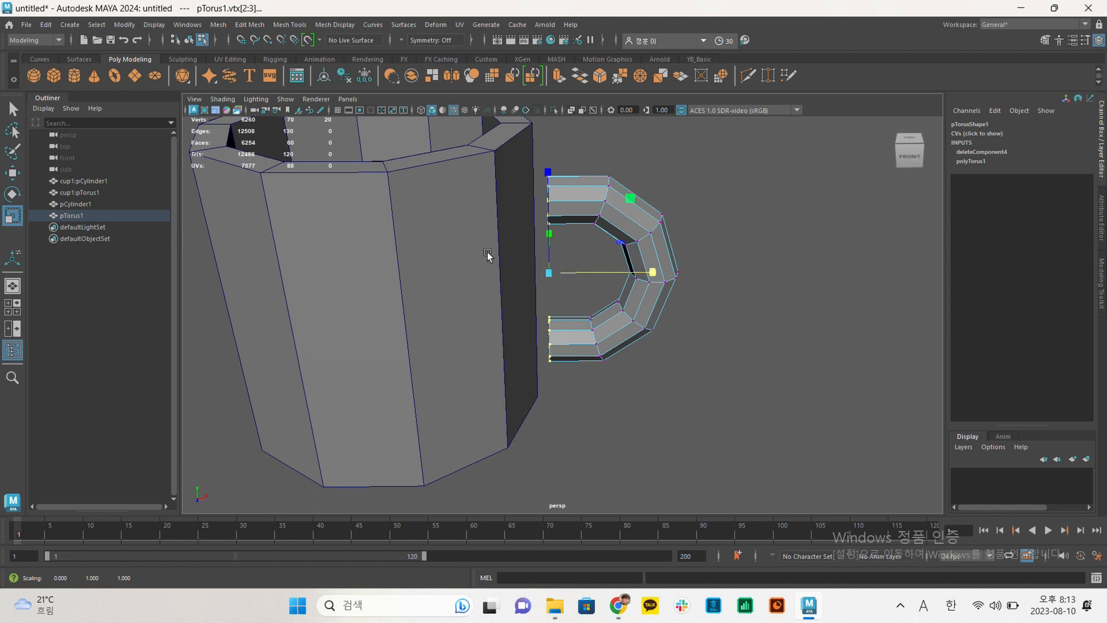
Undo the last scaling of the vertices at the handle's open ends.
{"action": "left_click_drag", "start_coordinate": [527, 261], "coordinate": [503, 242], "text": "alt"}
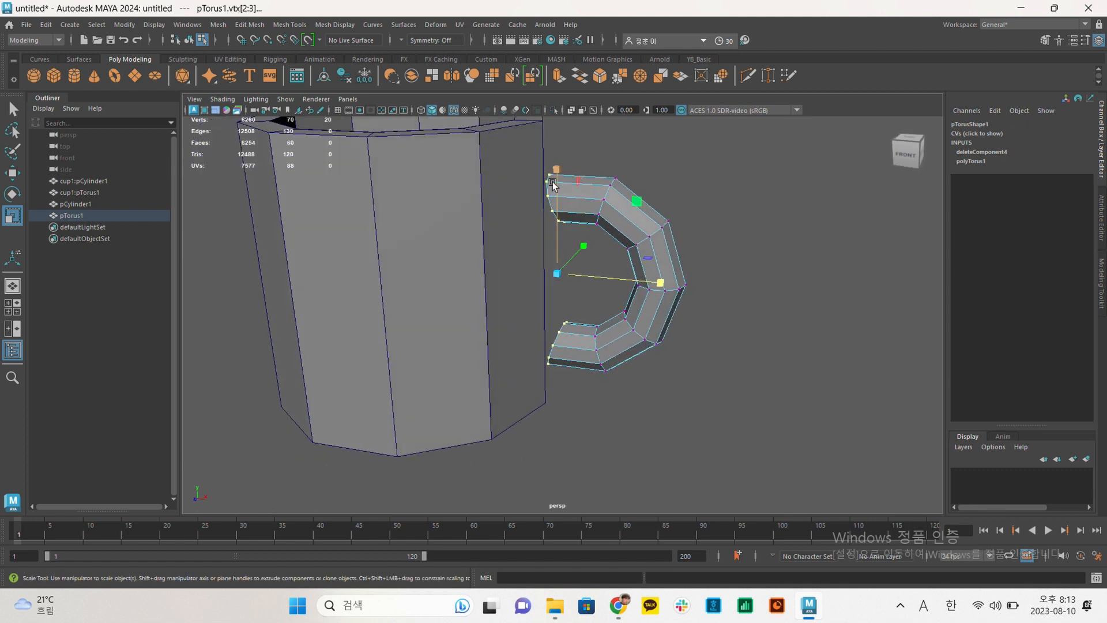
{"action": "mouse_move", "coordinate": [557, 184]}
{"action": "left_mouse_down", "text": "alt"}
{"action": "mouse_move", "coordinate": [564, 220]}
{"action": "mouse_move", "coordinate": [564, 192]}
{"action": "left_mouse_up", "text": "alt"}
{"action": "key", "text": "ctrl+z"}
{"action": "key", "text": "ctrl+z"}
{"action": "key", "text": "ctrl+z"}
{"action": "key", "text": "ctrl+z"}
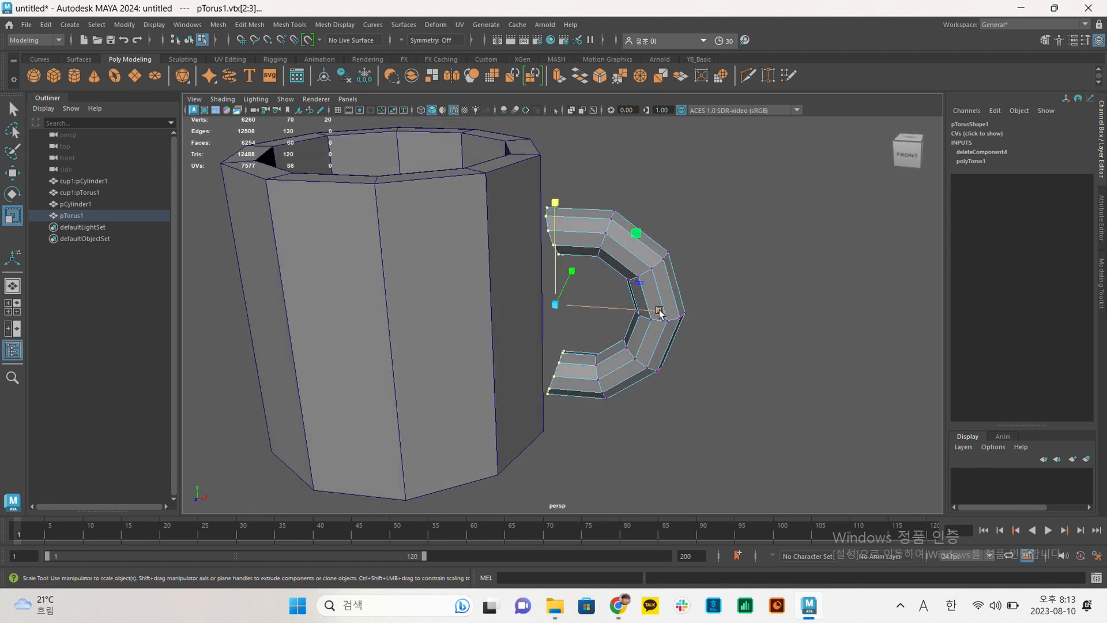
{"action": "key", "text": "ctrl+z"}
{"action": "key", "text": "ctrl+z"}
{"action": "mouse_move", "coordinate": [656, 303]}
{"action": "left_mouse_down"}
{"action": "mouse_move", "coordinate": [632, 305]}
{"action": "mouse_move", "coordinate": [649, 304]}
{"action": "left_mouse_up"}
{"action": "key", "text": "ctrl+z"}
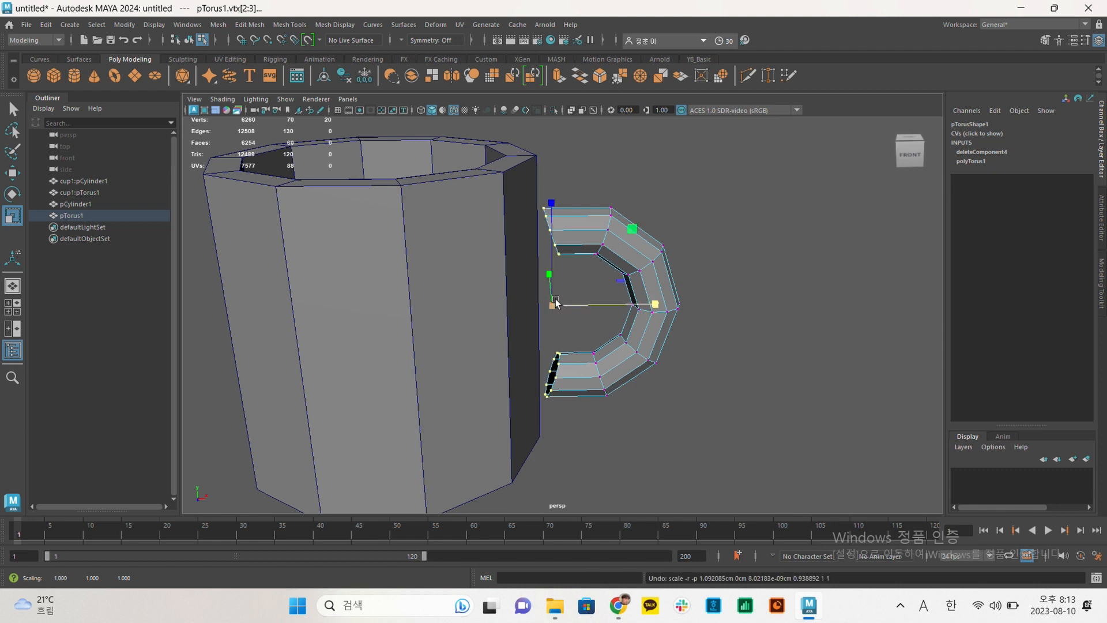
Try flattening the handle's open-end vertices along X, check the handle from the opposite side, and undo the scaling.
{"action": "left_click_drag", "start_coordinate": [655, 304], "coordinate": [523, 306]}
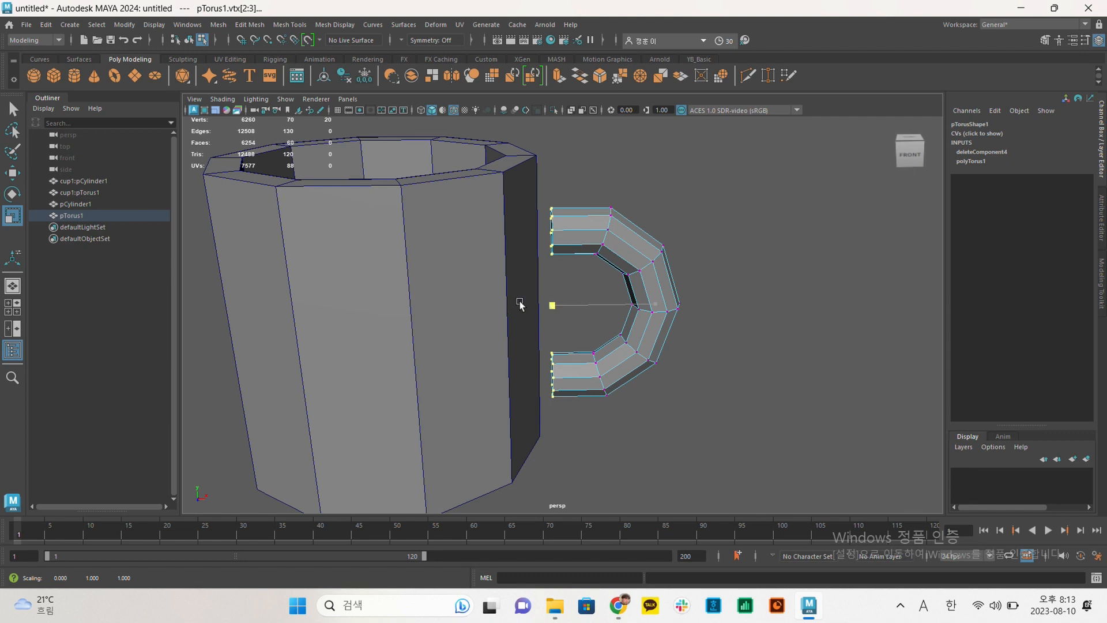
{"action": "left_click_drag", "start_coordinate": [425, 282], "coordinate": [425, 282]}
{"action": "left_click_drag", "start_coordinate": [547, 269], "coordinate": [479, 285], "text": "alt"}
{"action": "left_click_drag", "start_coordinate": [698, 294], "coordinate": [634, 311], "text": "alt"}
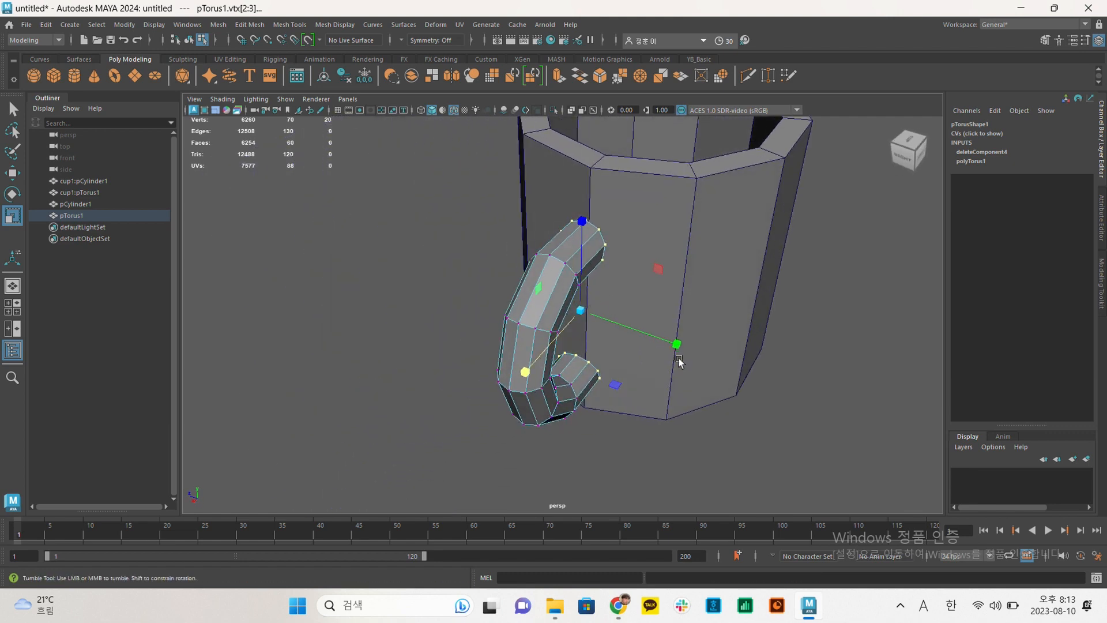
{"action": "left_click_drag", "start_coordinate": [676, 348], "coordinate": [486, 254]}
{"action": "left_click_drag", "start_coordinate": [425, 202], "coordinate": [425, 202]}
{"action": "left_click_drag", "start_coordinate": [425, 201], "coordinate": [368, 180], "text": "alt"}
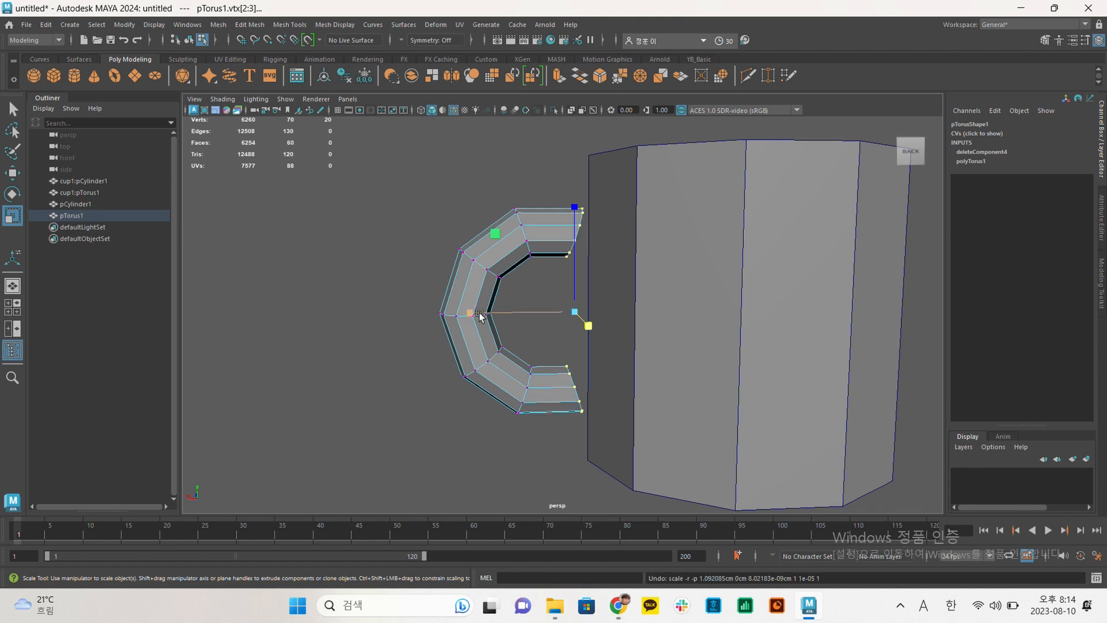
Scale the handle's open-end vertices along X into one plane and compare the result in the front and perspective views.
{"action": "left_click_drag", "start_coordinate": [486, 309], "coordinate": [724, 349], "text": "alt"}
{"action": "left_click_drag", "start_coordinate": [659, 310], "coordinate": [396, 285]}
{"action": "left_click_drag", "start_coordinate": [582, 333], "coordinate": [608, 290], "text": "alt"}
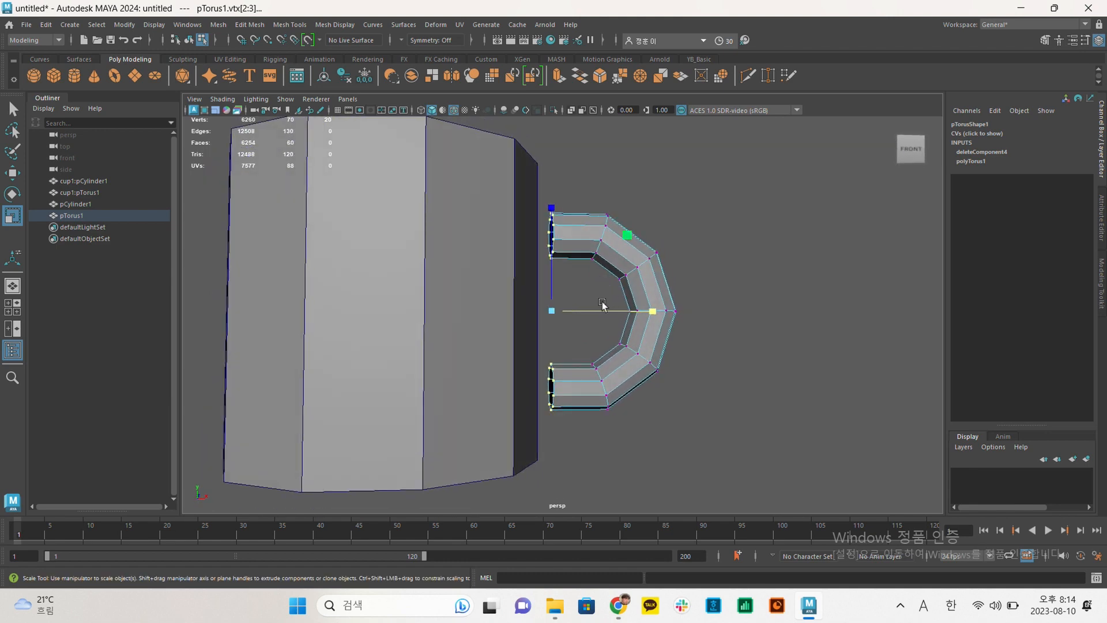
{"action": "key", "text": "space"}
{"action": "key", "text": "space"}
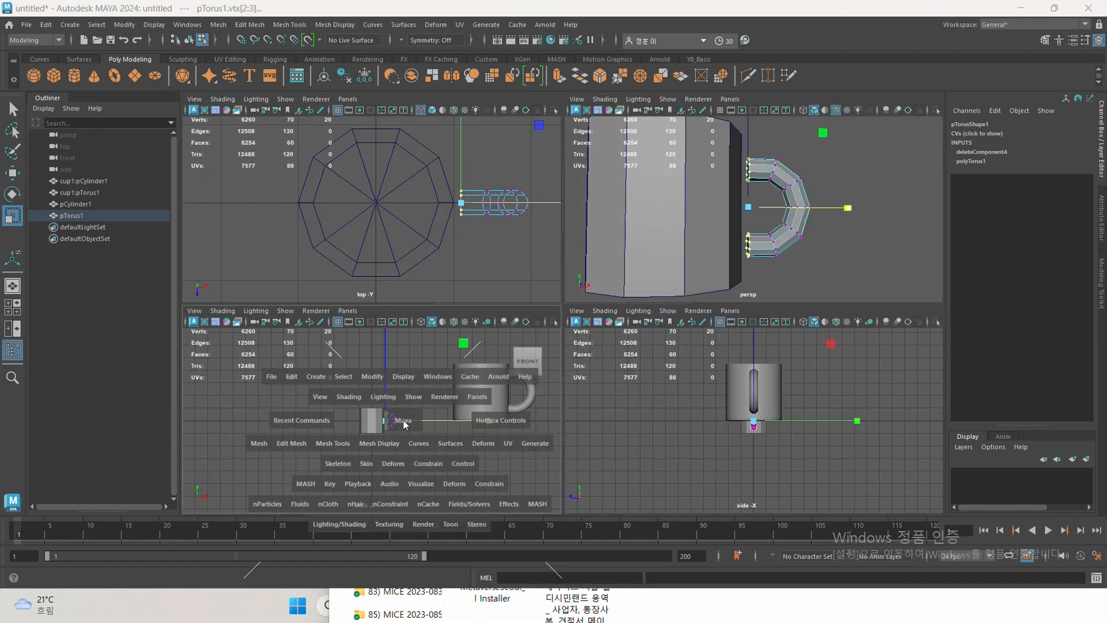
{"action": "scroll", "coordinate": [572, 314], "scroll_direction": "up", "scroll_amount": 8}
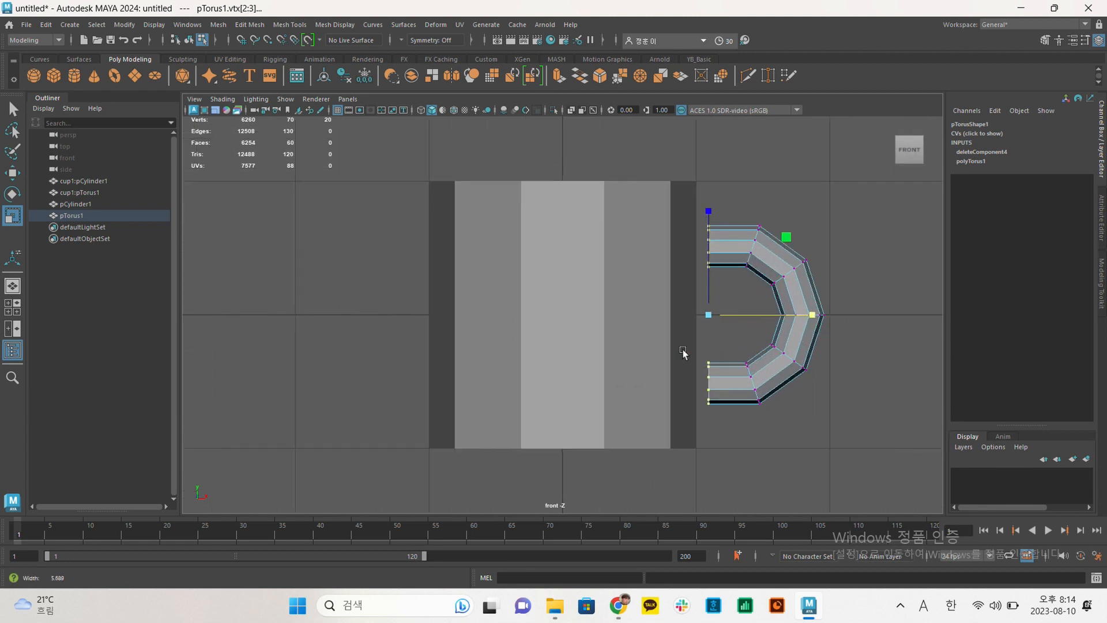
{"action": "key", "text": "space"}
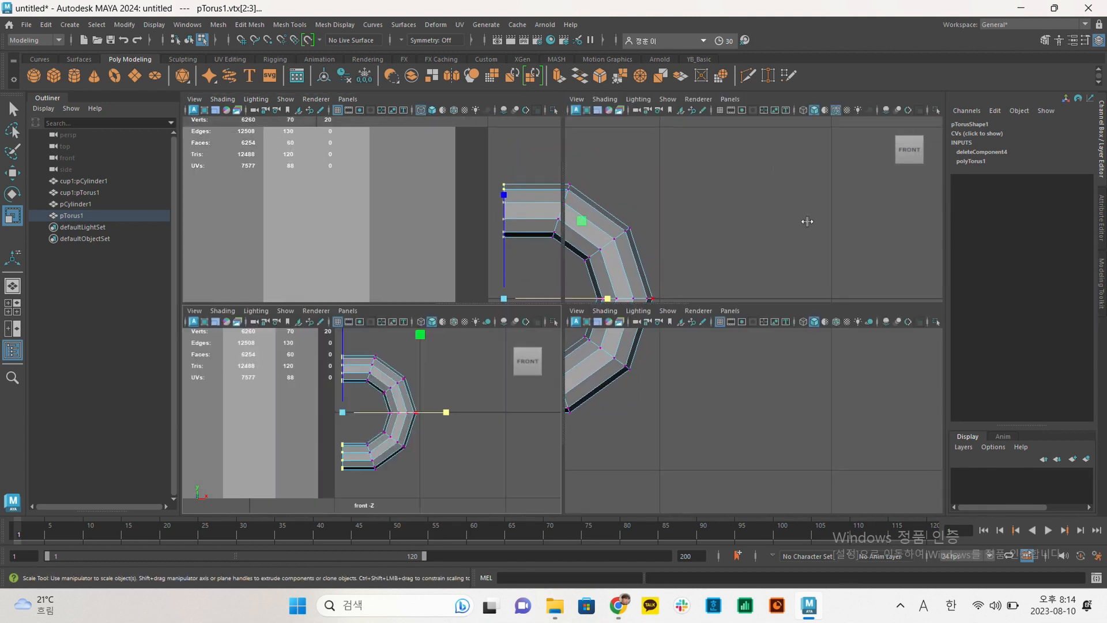
{"action": "key", "text": "space"}
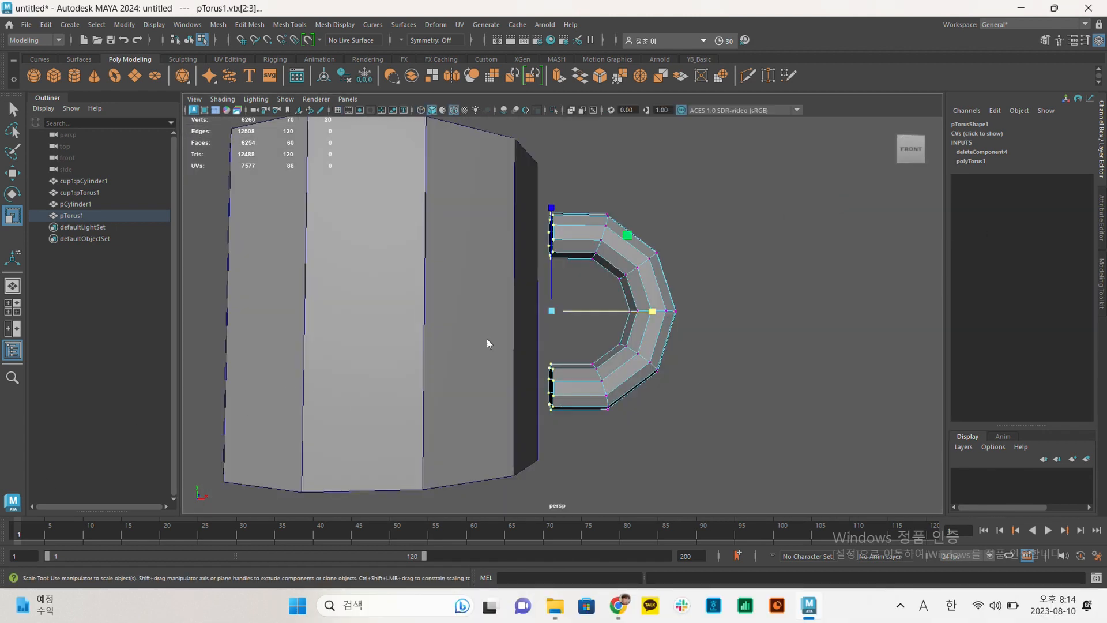
In the front view with wireframe display, undo the flattening and rescale the handle's open-end vertices along X into one vertical plane.
{"action": "key", "text": "space"}
{"action": "key", "text": "space"}
{"action": "scroll", "coordinate": [487, 339], "scroll_direction": "up", "scroll_amount": 1}
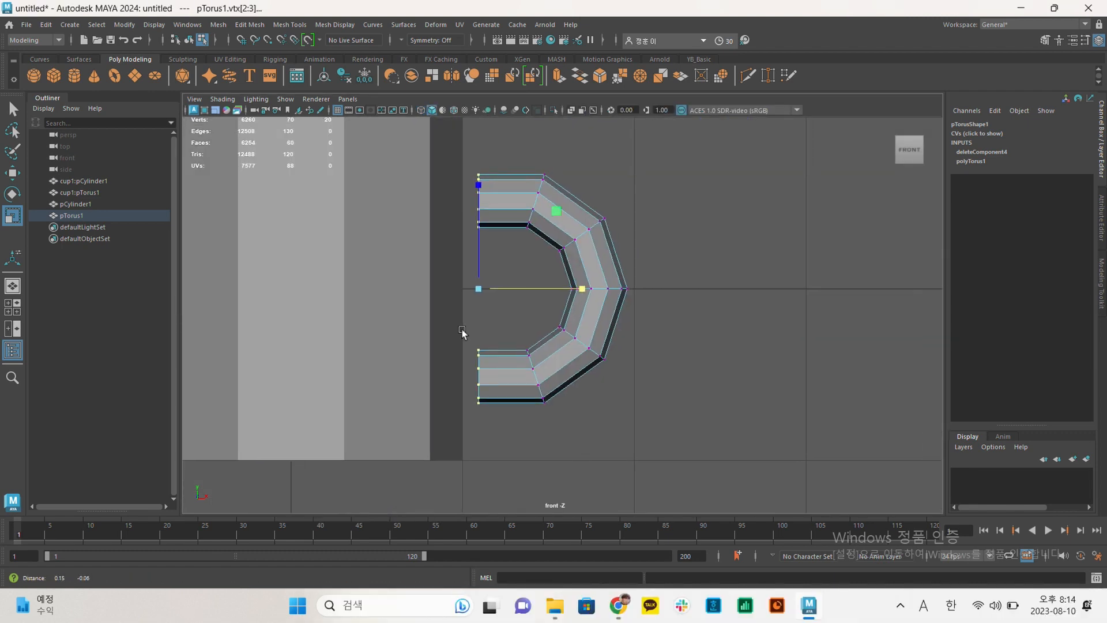
{"action": "right_click_drag", "start_coordinate": [523, 275], "coordinate": [687, 306], "text": "alt"}
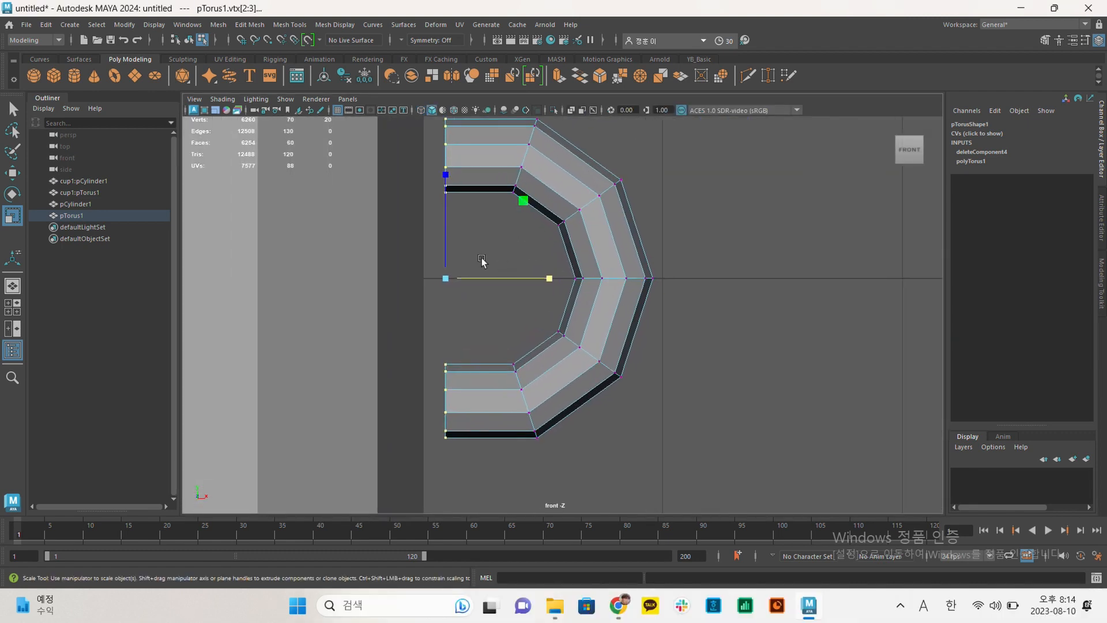
{"action": "middle_click_drag", "start_coordinate": [470, 250], "coordinate": [473, 286], "text": "alt"}
{"action": "right_click_drag", "start_coordinate": [474, 288], "coordinate": [653, 333], "text": "alt"}
{"action": "middle_click_drag", "start_coordinate": [505, 322], "coordinate": [548, 325], "text": "alt"}
{"action": "right_click_drag", "start_coordinate": [549, 325], "coordinate": [566, 308], "text": "alt"}
{"action": "middle_click_drag", "start_coordinate": [560, 304], "coordinate": [559, 298], "text": "alt"}
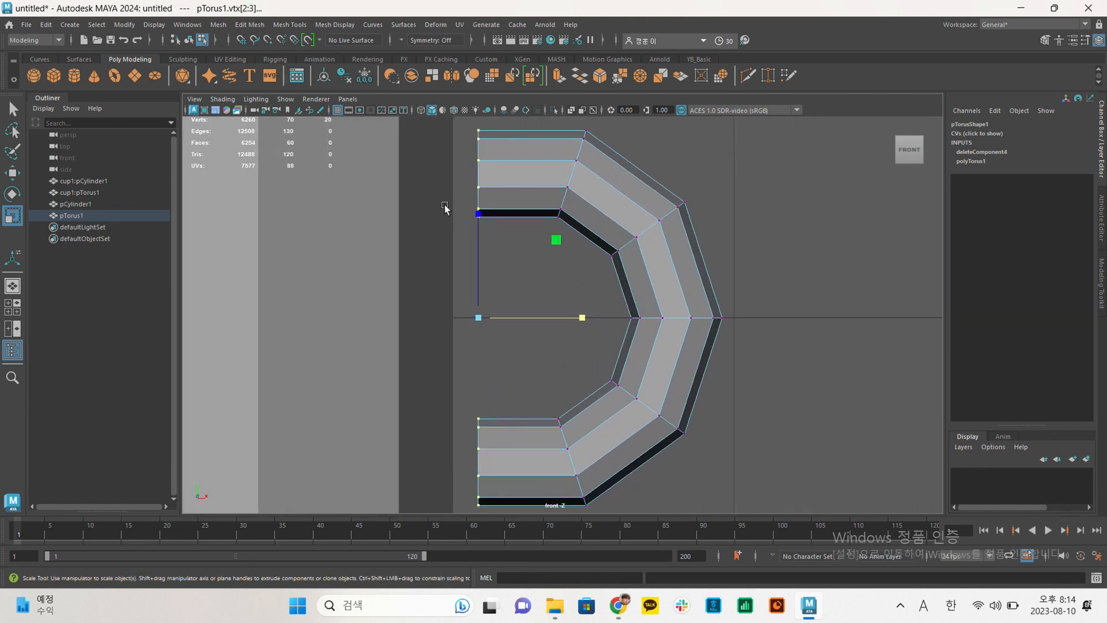
{"action": "left_click", "coordinate": [420, 109]}
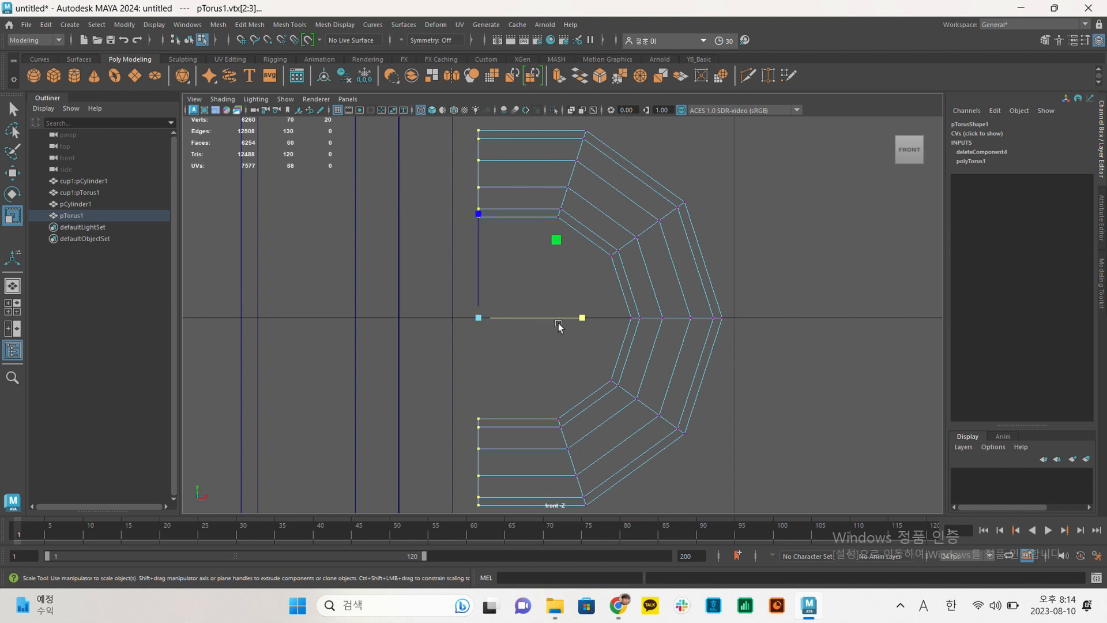
{"action": "left_click_drag", "start_coordinate": [579, 320], "coordinate": [404, 322]}
{"action": "key", "text": "ctrl+z"}
{"action": "key", "text": "ctrl+z"}
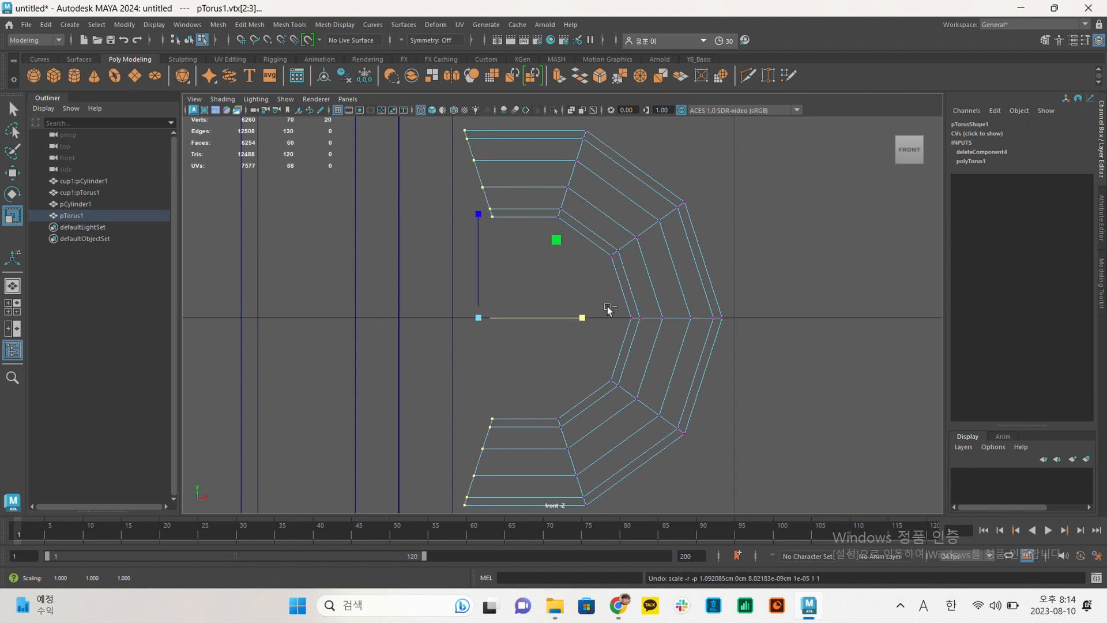
{"action": "left_click_drag", "start_coordinate": [580, 318], "coordinate": [333, 307]}
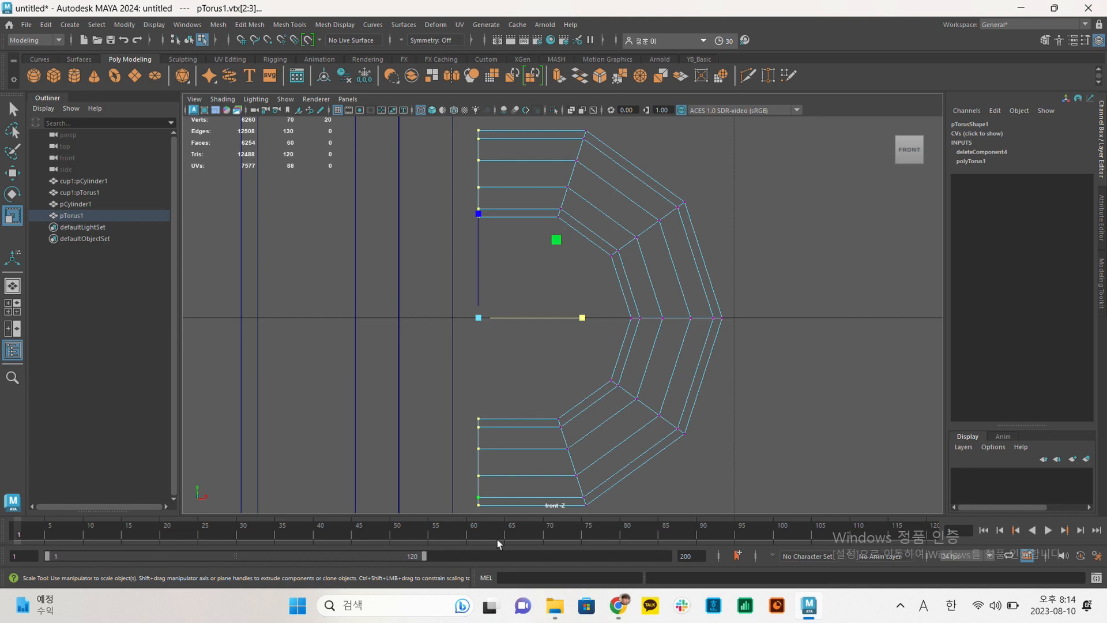
In the perspective view, return to object mode, select the handle and move it along X to 1.074 so its ends enter the cup wall.
{"action": "key", "text": "space"}
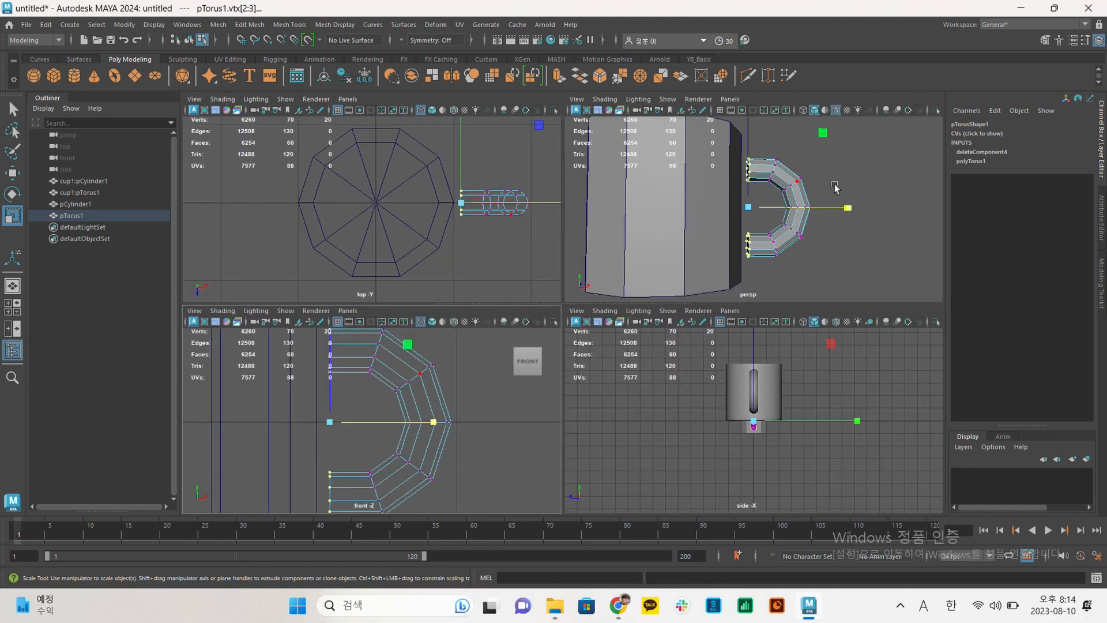
{"action": "key", "text": "space"}
{"action": "left_click_drag", "start_coordinate": [761, 198], "coordinate": [670, 249], "text": "alt"}
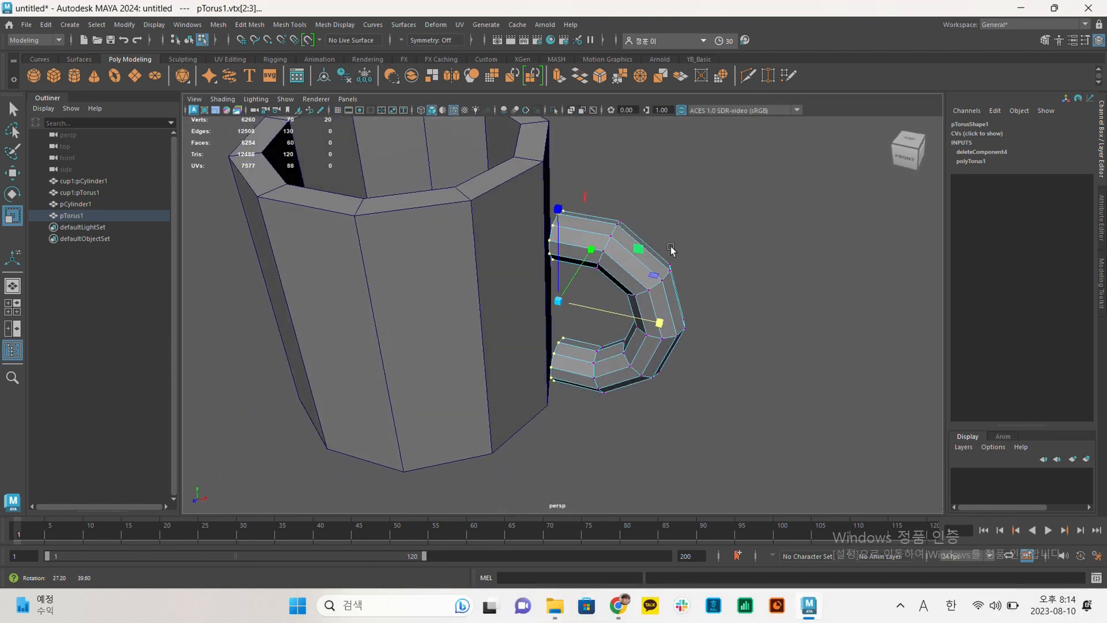
{"action": "right_click_drag", "start_coordinate": [614, 235], "coordinate": [661, 218]}
{"action": "left_click", "coordinate": [662, 217]}
{"action": "left_click", "coordinate": [636, 252]}
{"action": "key", "text": "w"}
{"action": "left_click_drag", "start_coordinate": [652, 300], "coordinate": [693, 296], "text": "alt"}
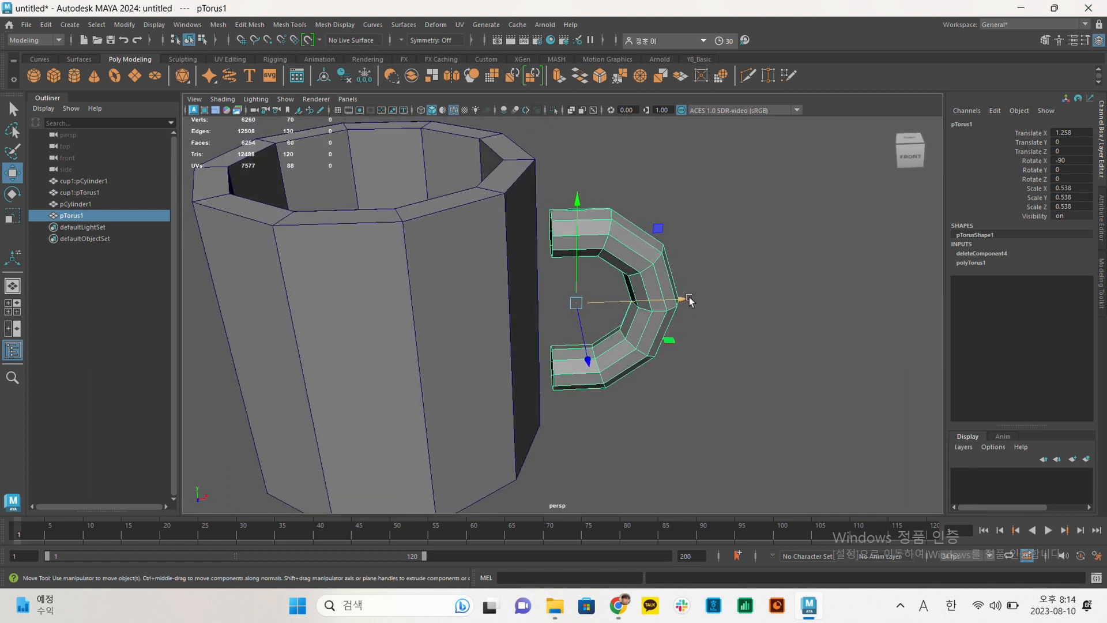
{"action": "left_click_drag", "start_coordinate": [686, 298], "coordinate": [548, 365]}
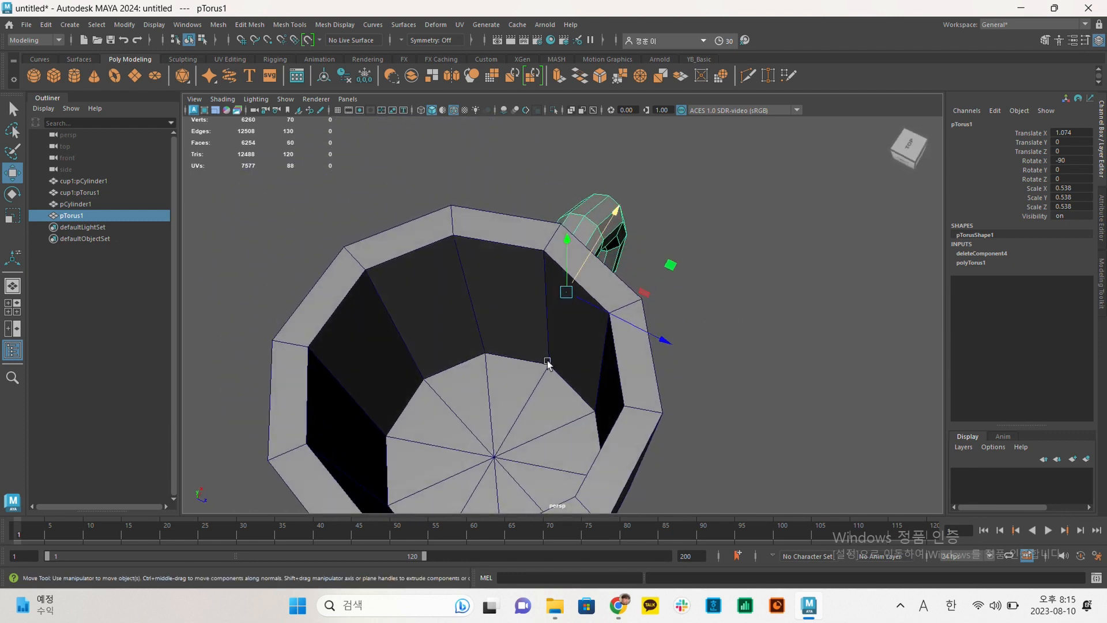
Deselect the handle and turn off the wireframe overlay to check the plainly shaded cup.
{"action": "left_click_drag", "start_coordinate": [770, 299], "coordinate": [700, 254], "text": "alt"}
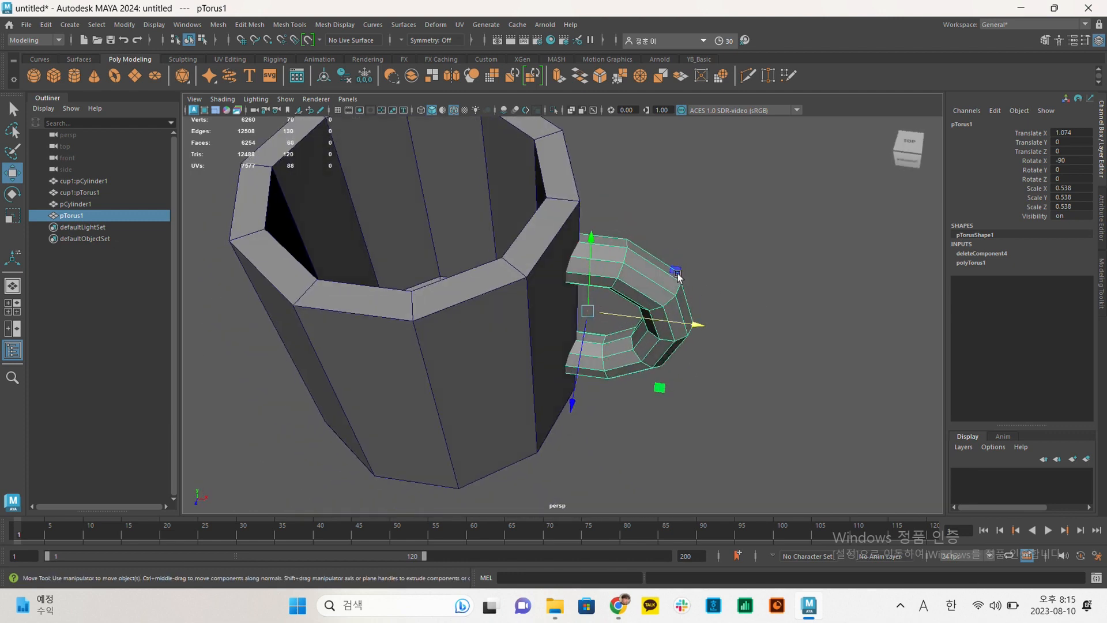
{"action": "left_click", "coordinate": [711, 293]}
{"action": "left_click_drag", "start_coordinate": [711, 292], "coordinate": [729, 265], "text": "alt"}
{"action": "scroll", "coordinate": [686, 282], "scroll_direction": "down", "scroll_amount": 5}
{"action": "left_click_drag", "start_coordinate": [614, 321], "coordinate": [589, 322], "text": "alt"}
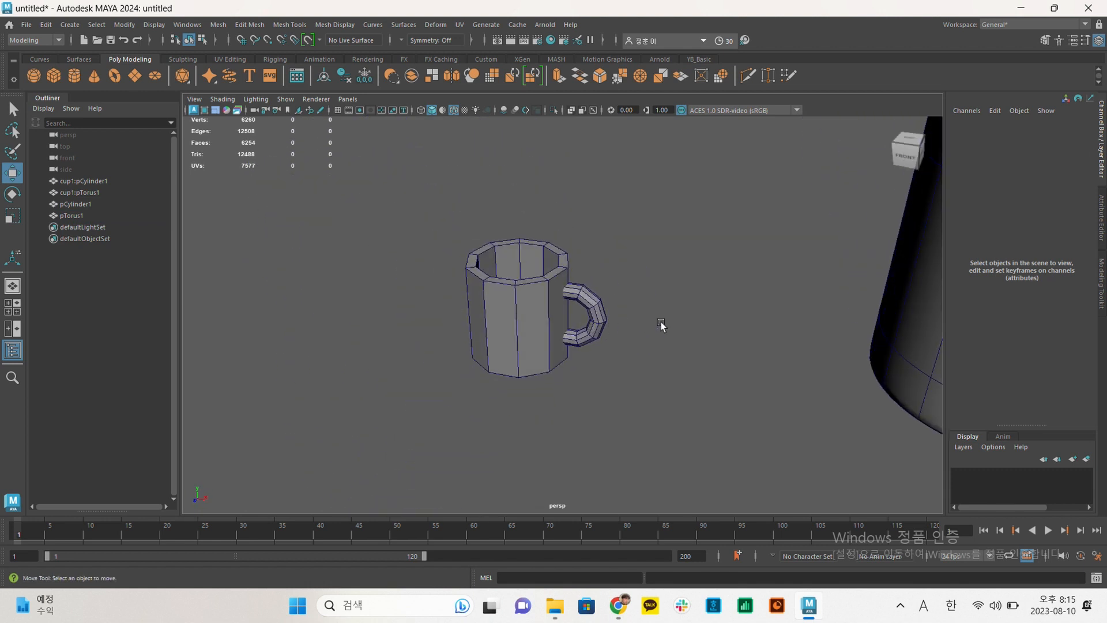
{"action": "left_click_drag", "start_coordinate": [660, 322], "coordinate": [645, 292], "text": "alt"}
{"action": "scroll", "coordinate": [702, 277], "scroll_direction": "up", "scroll_amount": 3}
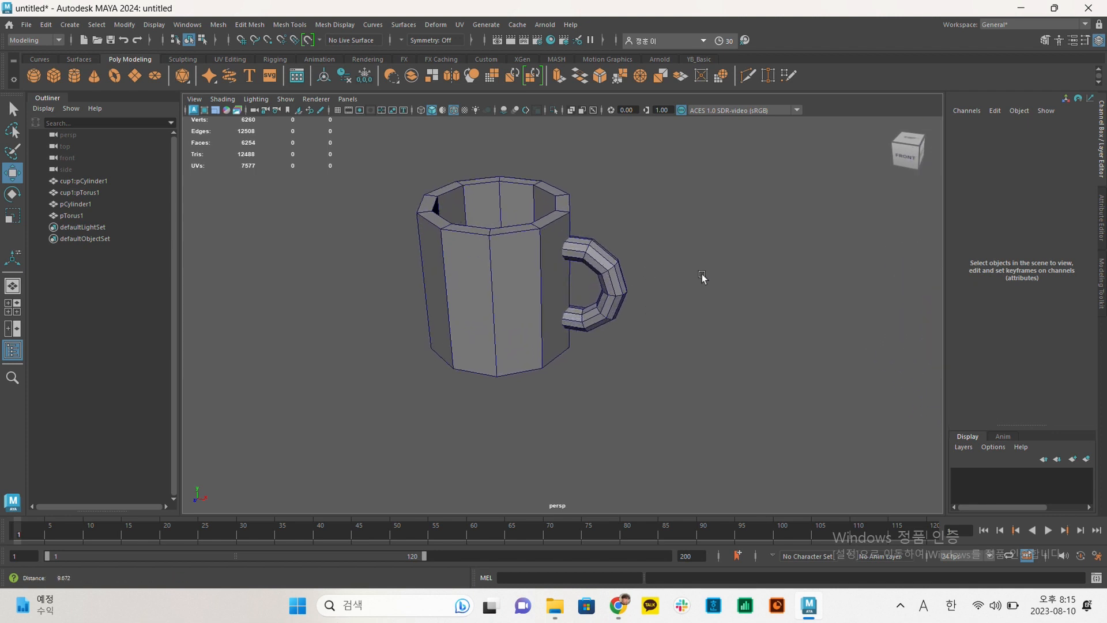
{"action": "left_click", "coordinate": [449, 109]}
{"action": "mouse_move", "coordinate": [597, 278]}
{"action": "left_mouse_down", "text": "alt"}
{"action": "mouse_move", "coordinate": [570, 272]}
{"action": "mouse_move", "coordinate": [580, 223]}
{"action": "mouse_move", "coordinate": [640, 213]}
{"action": "mouse_move", "coordinate": [644, 243]}
{"action": "mouse_move", "coordinate": [615, 289]}
{"action": "left_mouse_up", "text": "alt"}
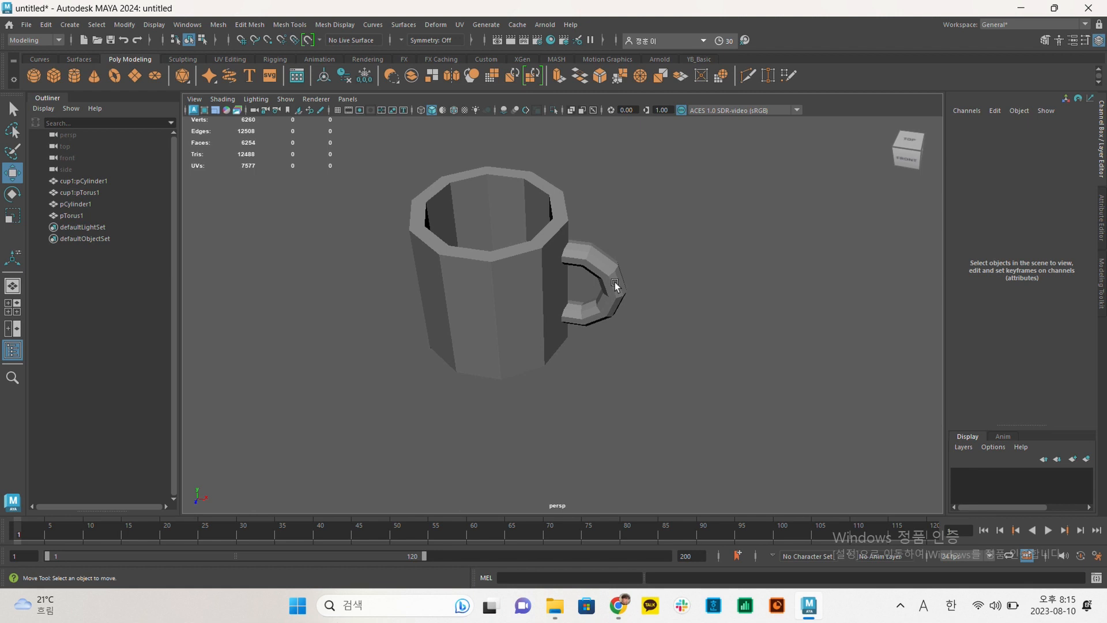
{"action": "left_click_drag", "start_coordinate": [615, 282], "coordinate": [531, 261], "text": "alt"}
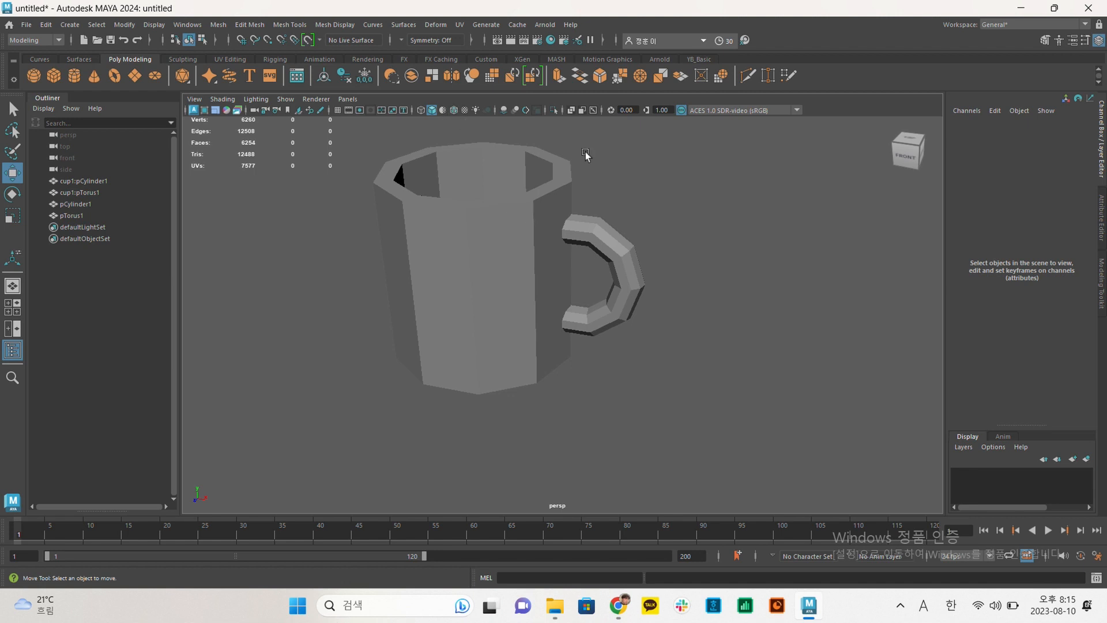
Select the cup body and detach the Mesh Display commands, including Soften Edge and Harden Edge, as a floating window.
{"action": "left_click", "coordinate": [518, 236]}
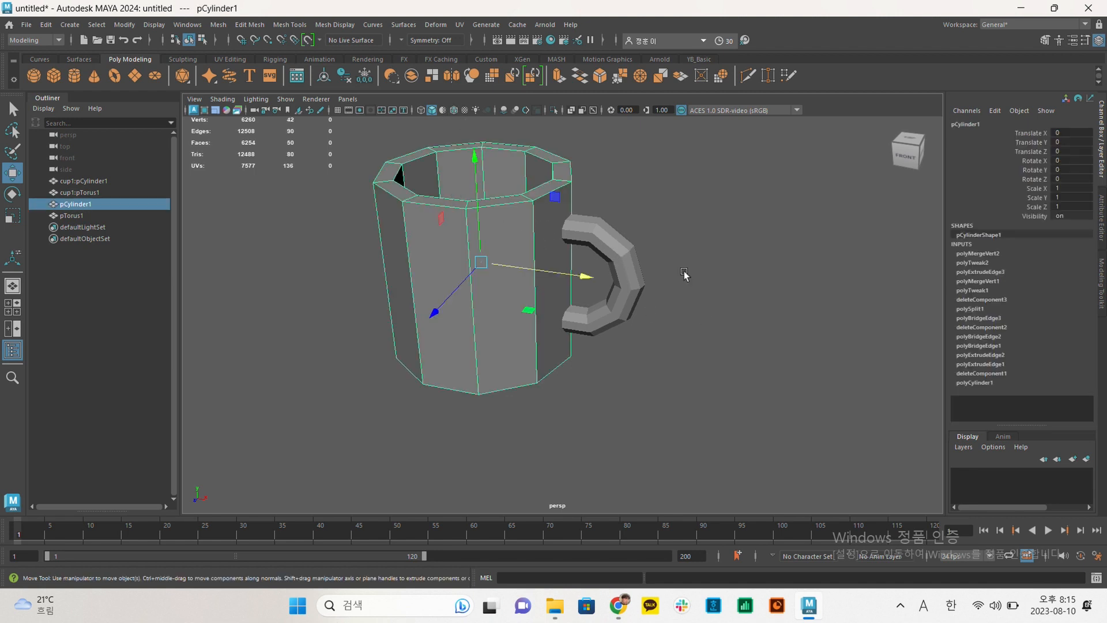
{"action": "left_click", "coordinate": [222, 27]}
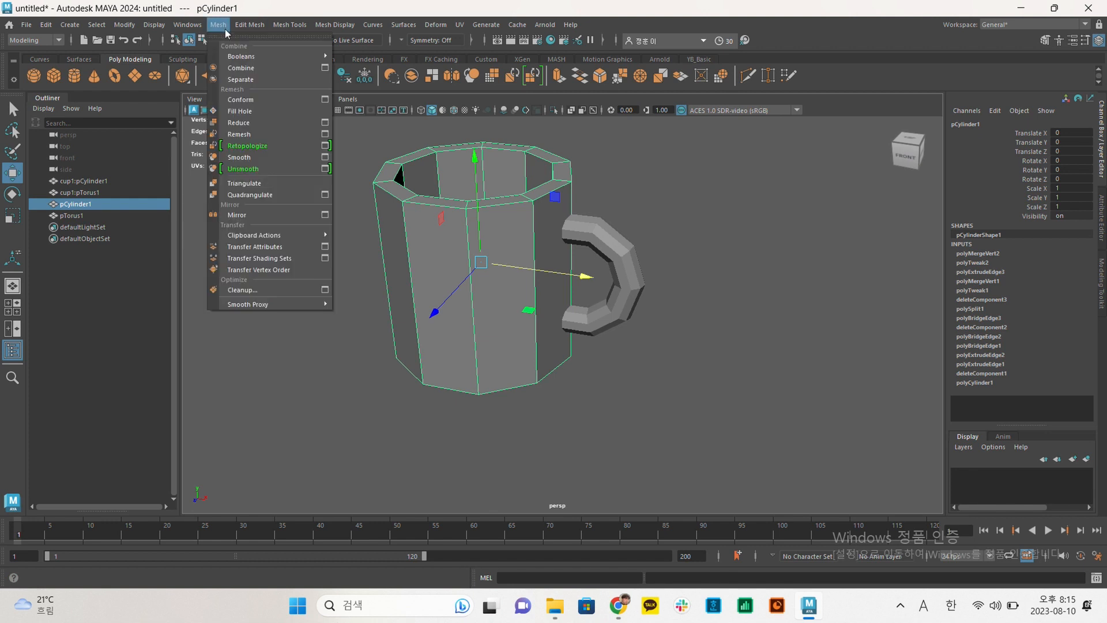
{"action": "mouse_move", "coordinate": [237, 27]}
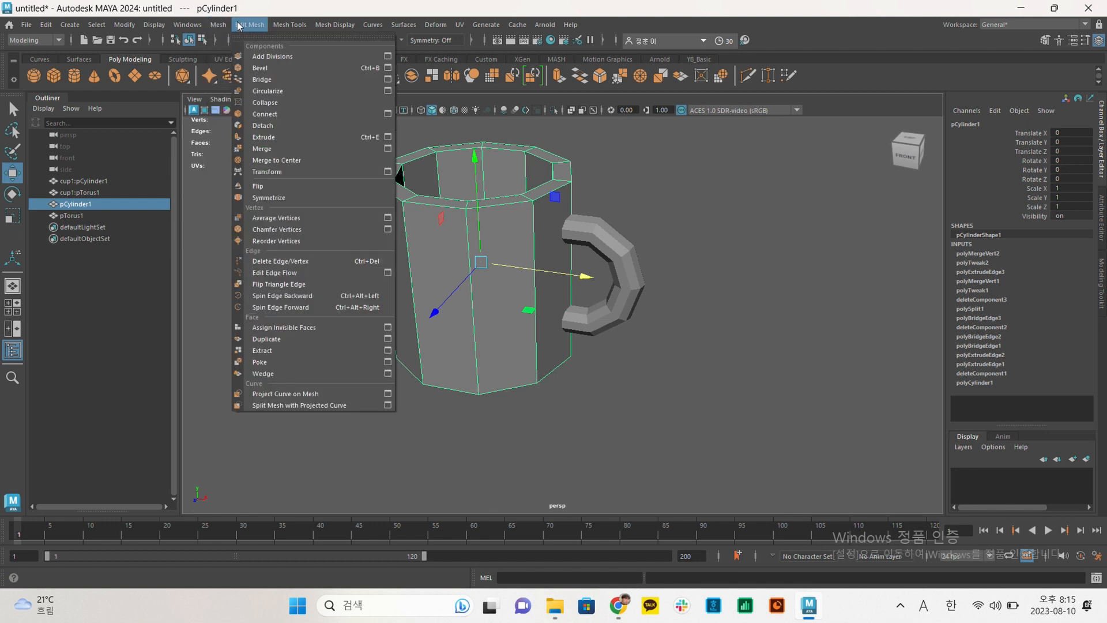
{"action": "mouse_move", "coordinate": [288, 26]}
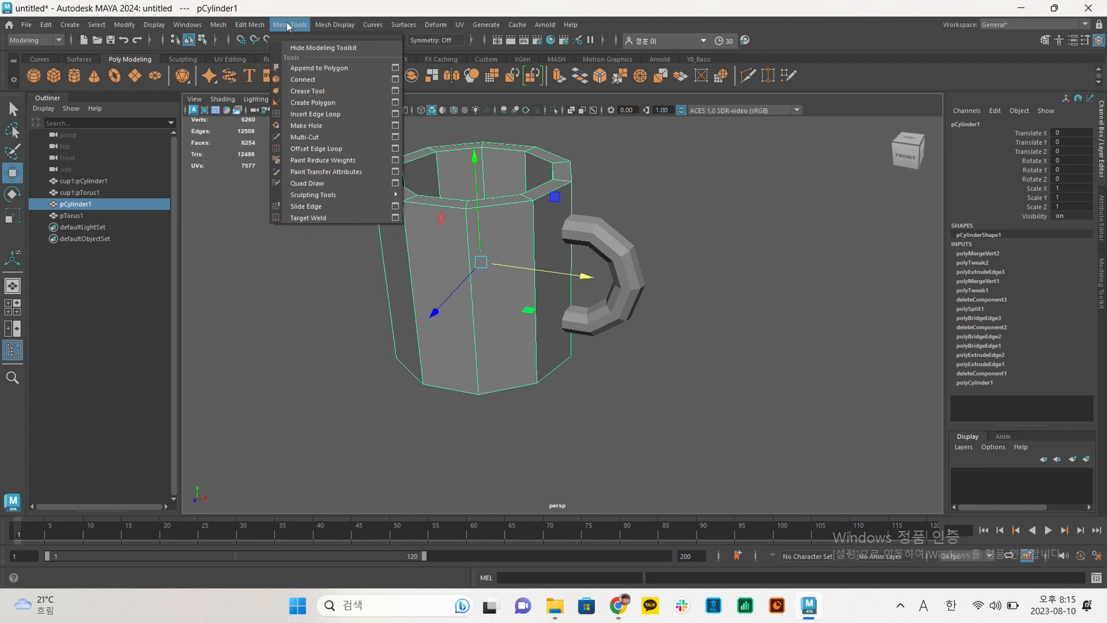
{"action": "mouse_move", "coordinate": [325, 27]}
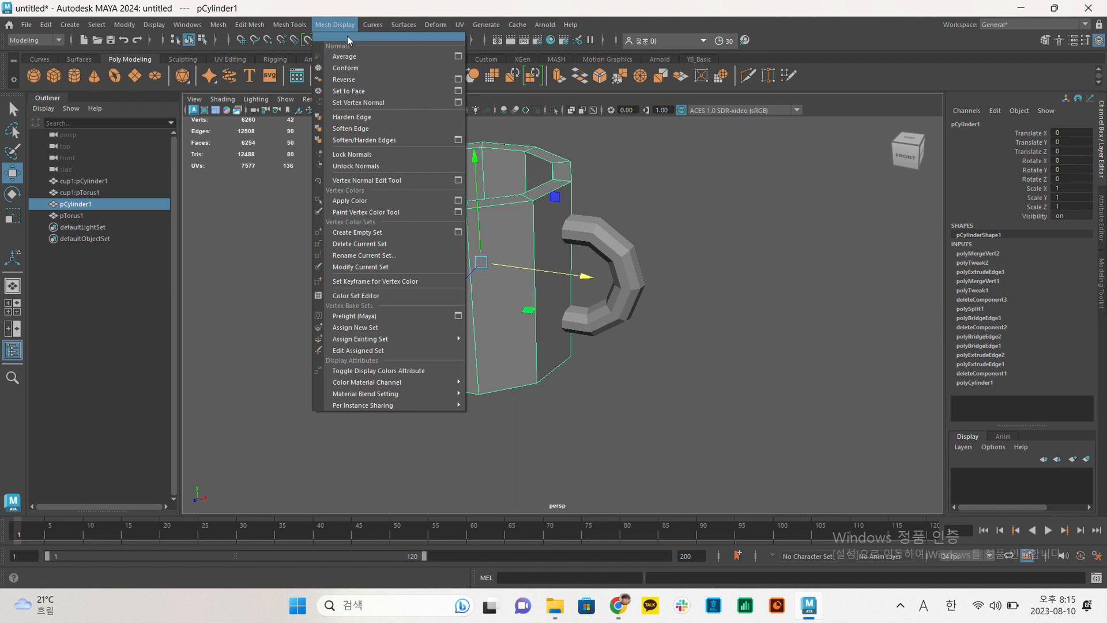
{"action": "left_click", "coordinate": [347, 37]}
{"action": "left_click_drag", "start_coordinate": [369, 17], "coordinate": [241, 119]}
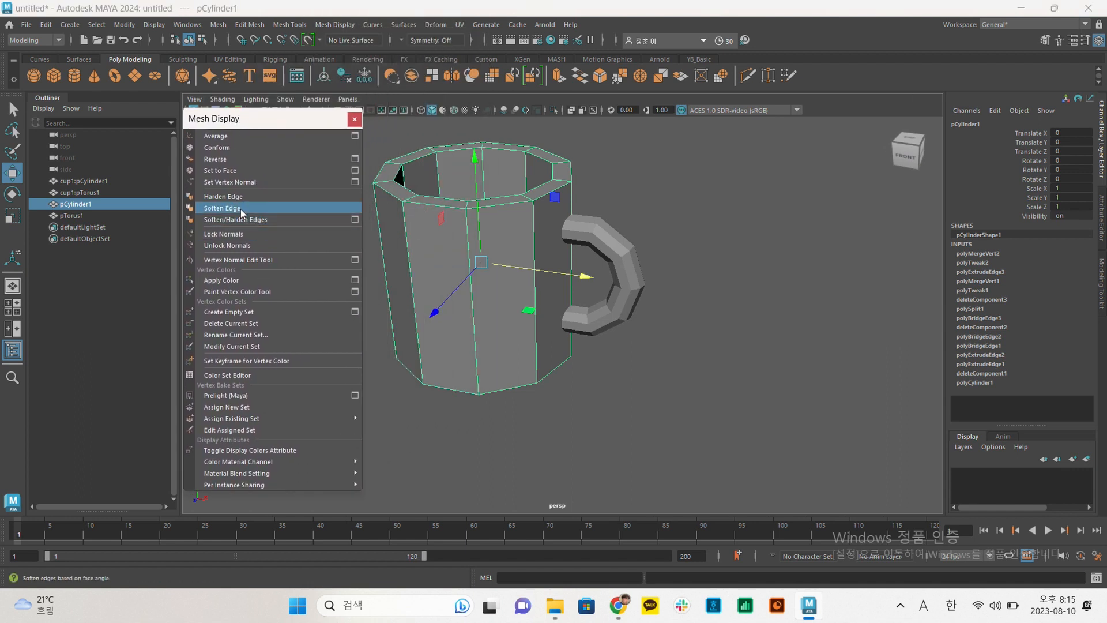
{"action": "left_click", "coordinate": [238, 210]}
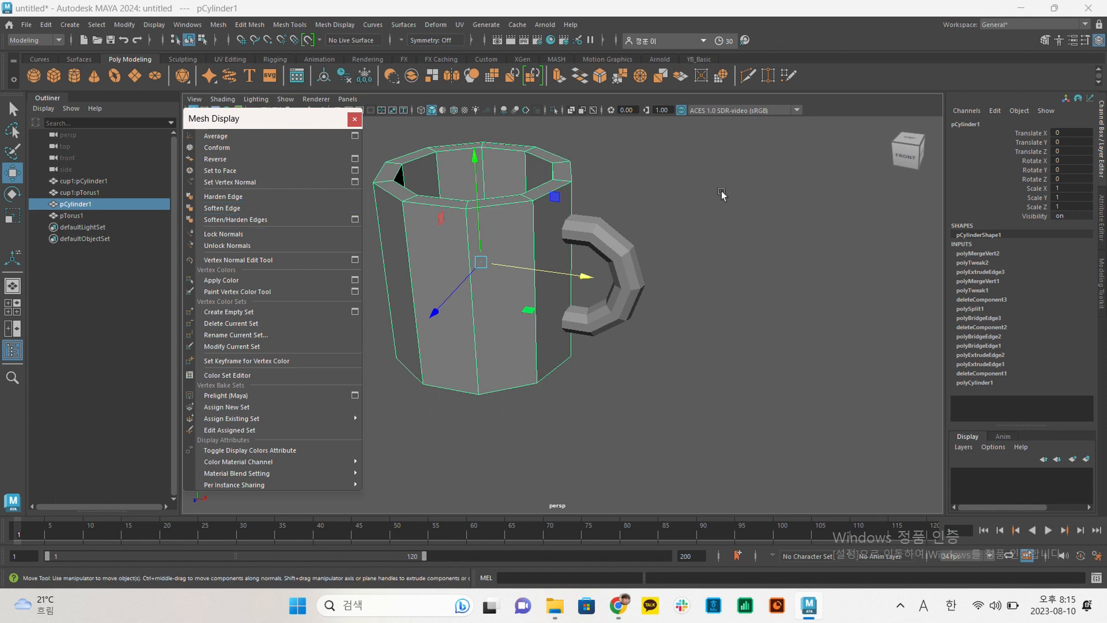
Deselect the cup body and inspect the shading of its outer faces and underside.
{"action": "left_click", "coordinate": [700, 206]}
{"action": "middle_click_drag", "start_coordinate": [554, 256], "coordinate": [656, 230], "text": "alt"}
{"action": "left_click_drag", "start_coordinate": [656, 231], "coordinate": [610, 223], "text": "alt"}
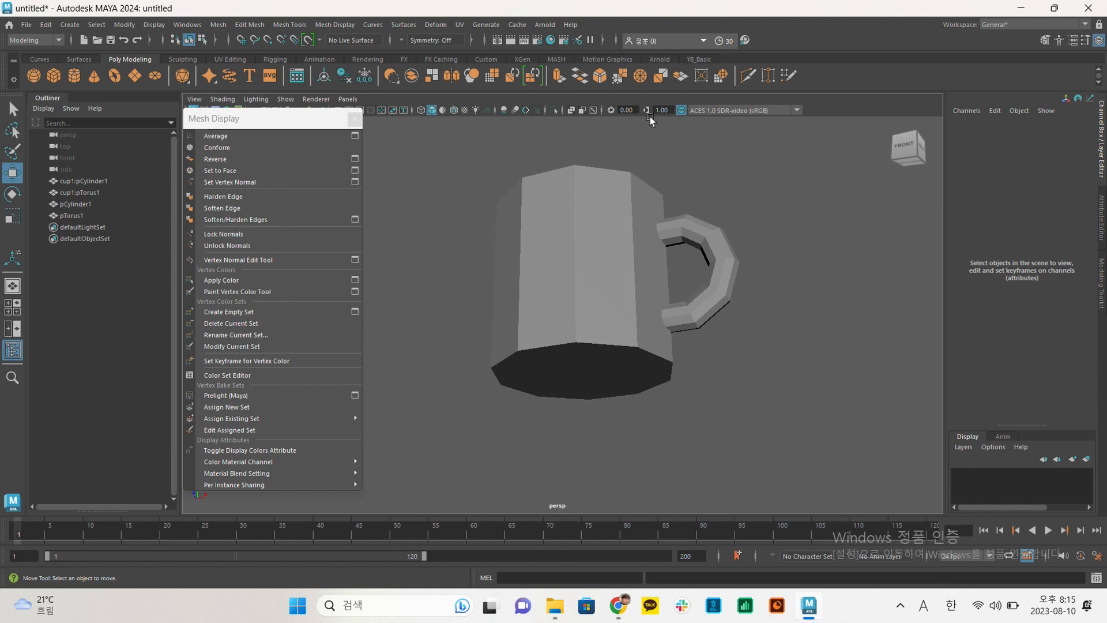
{"action": "left_click_drag", "start_coordinate": [663, 226], "coordinate": [673, 264], "text": "alt"}
{"action": "left_click_drag", "start_coordinate": [576, 208], "coordinate": [576, 246], "text": "alt"}
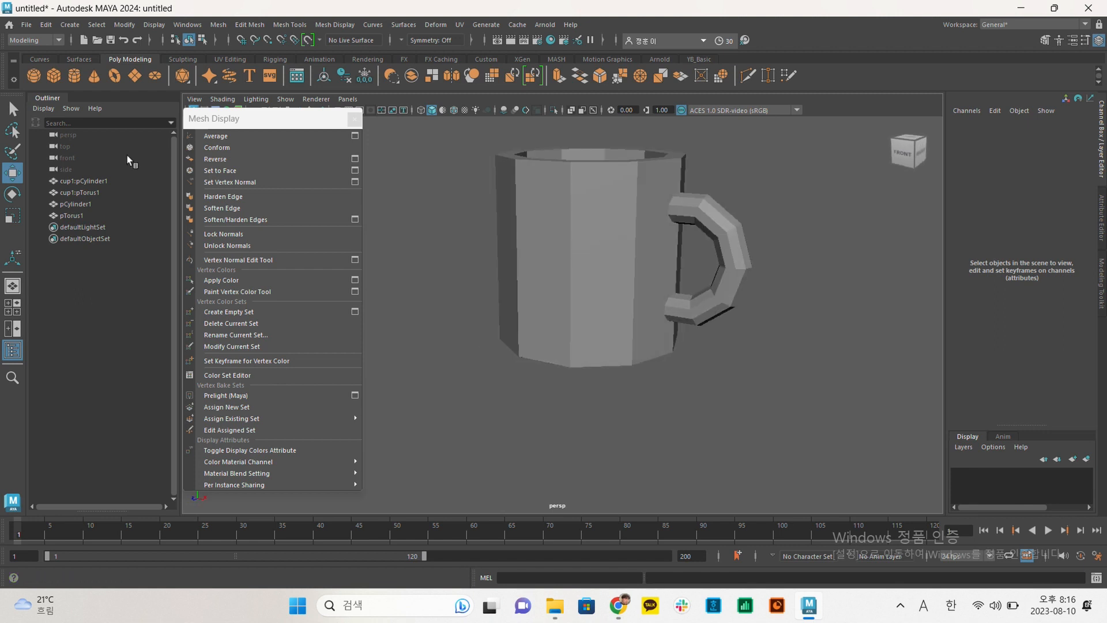
Try softening all edges of the cup body, check its shading from the side, and undo the softening.
{"action": "left_click", "coordinate": [574, 214]}
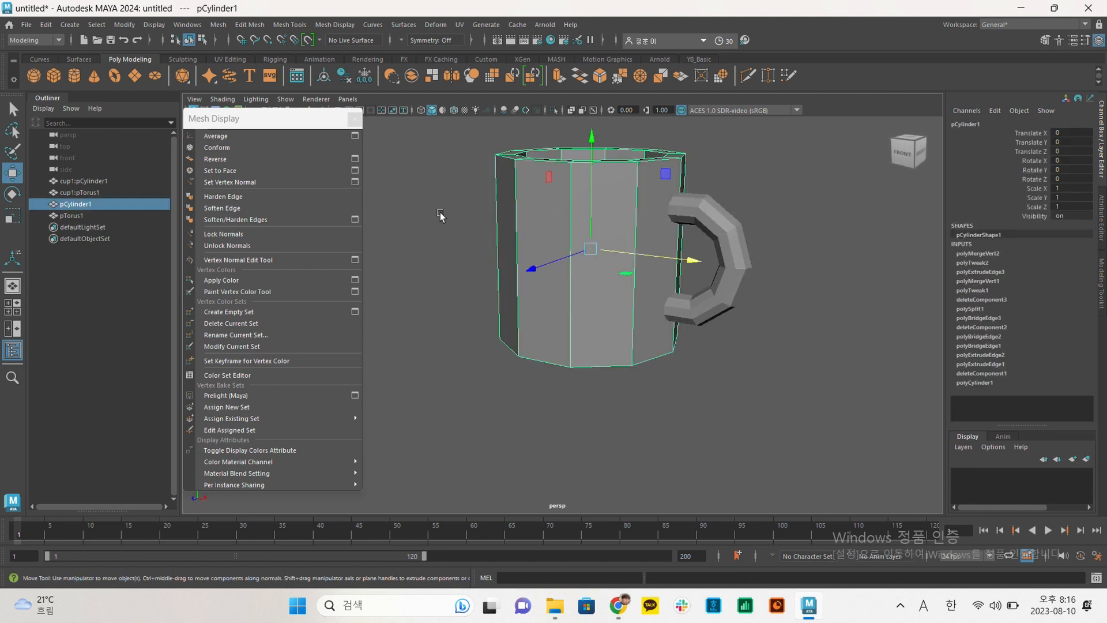
{"action": "left_click", "coordinate": [464, 209]}
{"action": "left_click", "coordinate": [557, 208]}
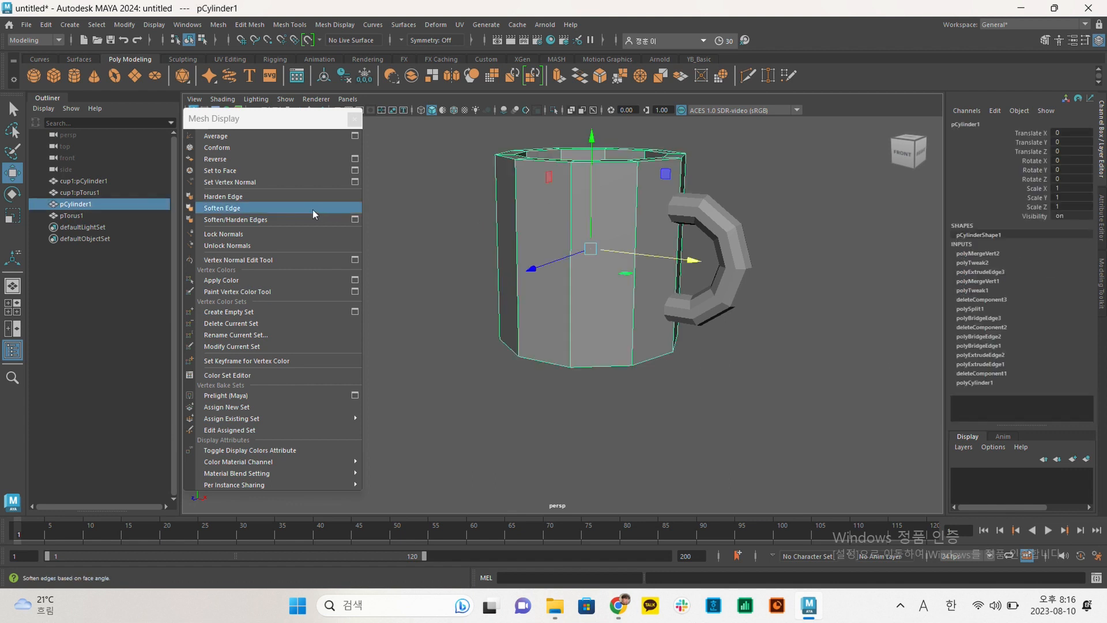
{"action": "left_click", "coordinate": [264, 209]}
{"action": "left_click", "coordinate": [420, 198]}
{"action": "left_click_drag", "start_coordinate": [441, 217], "coordinate": [451, 203], "text": "alt"}
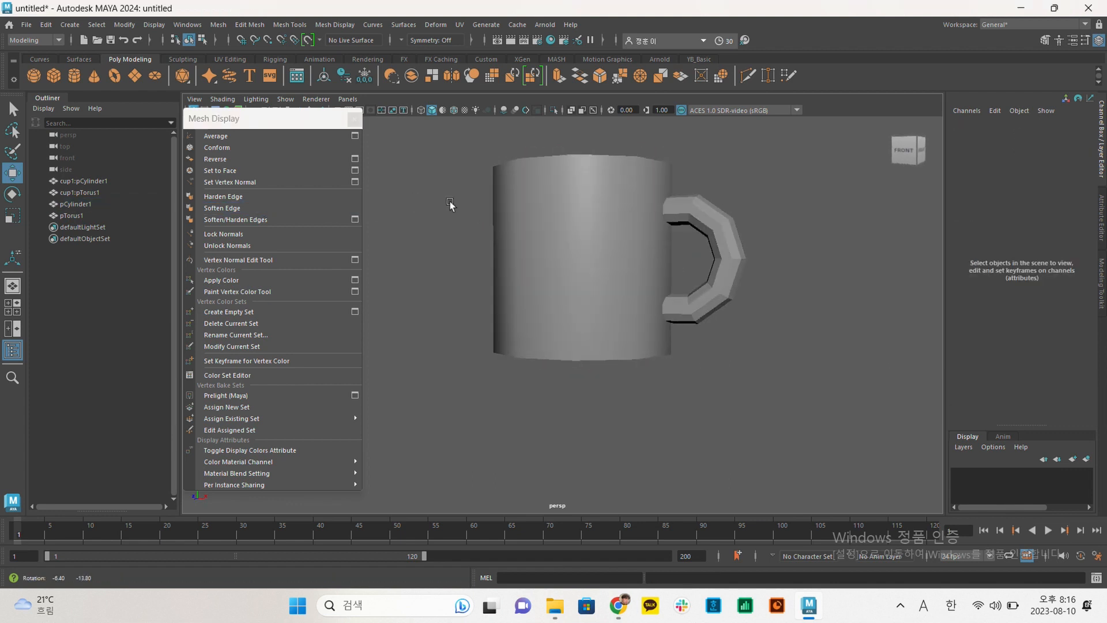
{"action": "left_click", "coordinate": [661, 254]}
{"action": "key", "text": "ctrl+z"}
Duplicate the faceted cup body along X, placing the copy at -2.507 as a shading comparison.
{"action": "mouse_move", "coordinate": [687, 259]}
{"action": "left_mouse_down", "text": "shift"}
{"action": "mouse_move", "coordinate": [475, 258]}
{"action": "mouse_move", "coordinate": [571, 299]}
{"action": "left_mouse_up", "text": "shift"}
{"action": "middle_click_drag", "start_coordinate": [548, 300], "coordinate": [652, 297], "text": "alt"}
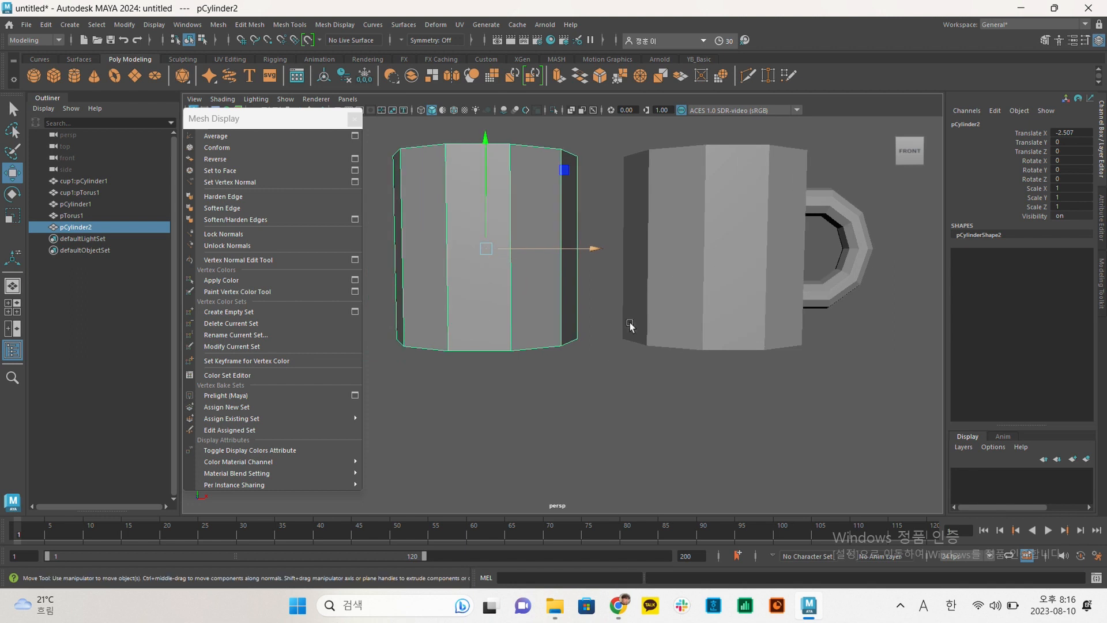
Soften all edges of the original cup body, leaving the copy faceted.
{"action": "left_click", "coordinate": [735, 269]}
{"action": "middle_click_drag", "start_coordinate": [736, 283], "coordinate": [638, 287], "text": "alt"}
{"action": "middle_click_drag", "start_coordinate": [523, 272], "coordinate": [473, 280], "text": "alt"}
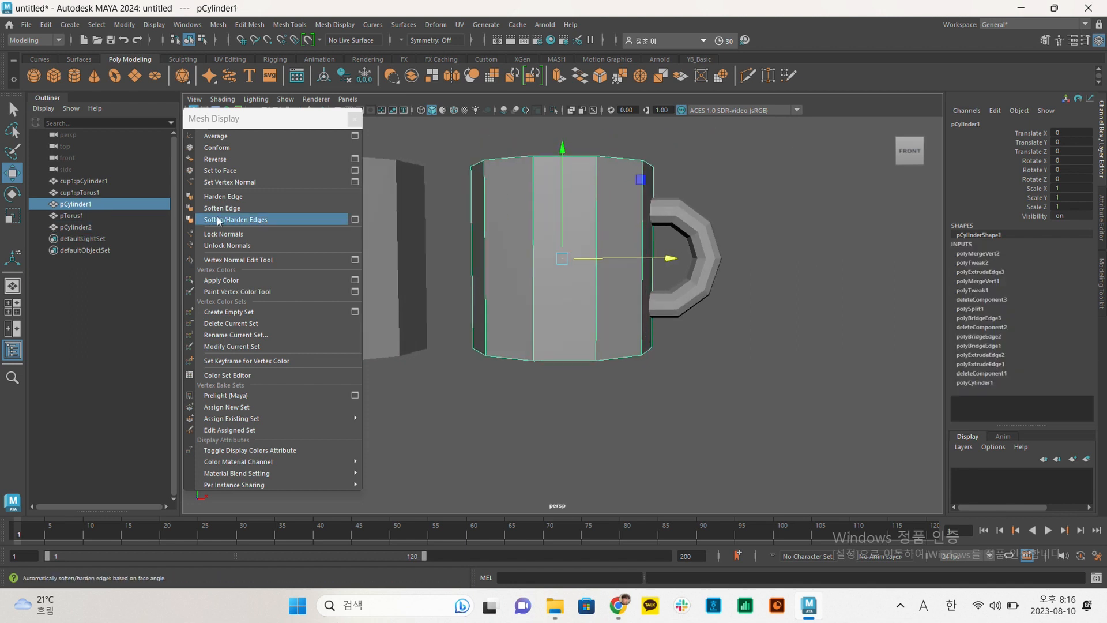
{"action": "left_click", "coordinate": [216, 208]}
{"action": "left_click_drag", "start_coordinate": [656, 281], "coordinate": [600, 283], "text": "alt"}
Compare the softened cup body's side, underside and rim shading with the faceted copy.
{"action": "left_click", "coordinate": [846, 225]}
{"action": "middle_click_drag", "start_coordinate": [665, 317], "coordinate": [732, 300], "text": "alt"}
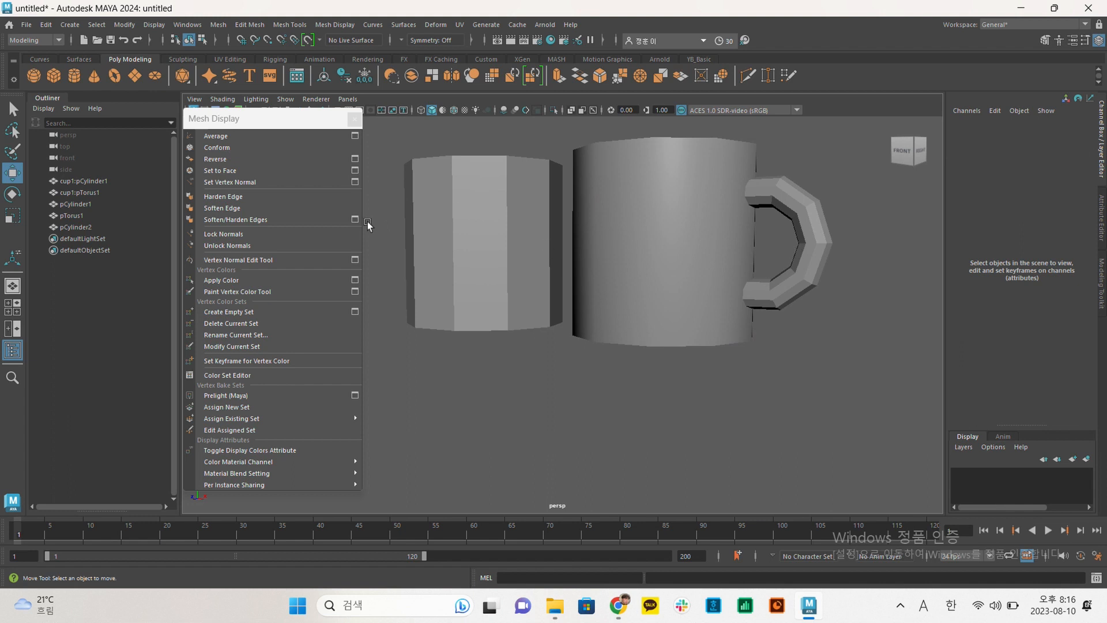
{"action": "left_click_drag", "start_coordinate": [707, 338], "coordinate": [756, 354], "text": "alt"}
{"action": "left_click_drag", "start_coordinate": [672, 323], "coordinate": [661, 246], "text": "alt"}
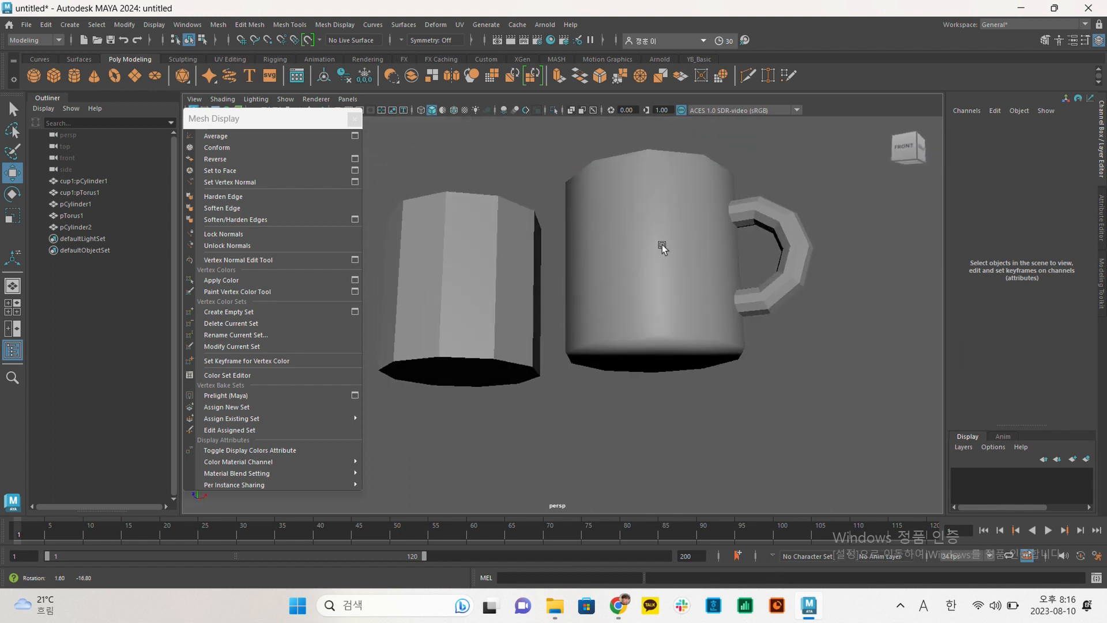
{"action": "left_click", "coordinate": [519, 295]}
{"action": "middle_click_drag", "start_coordinate": [625, 230], "coordinate": [657, 253], "text": "alt"}
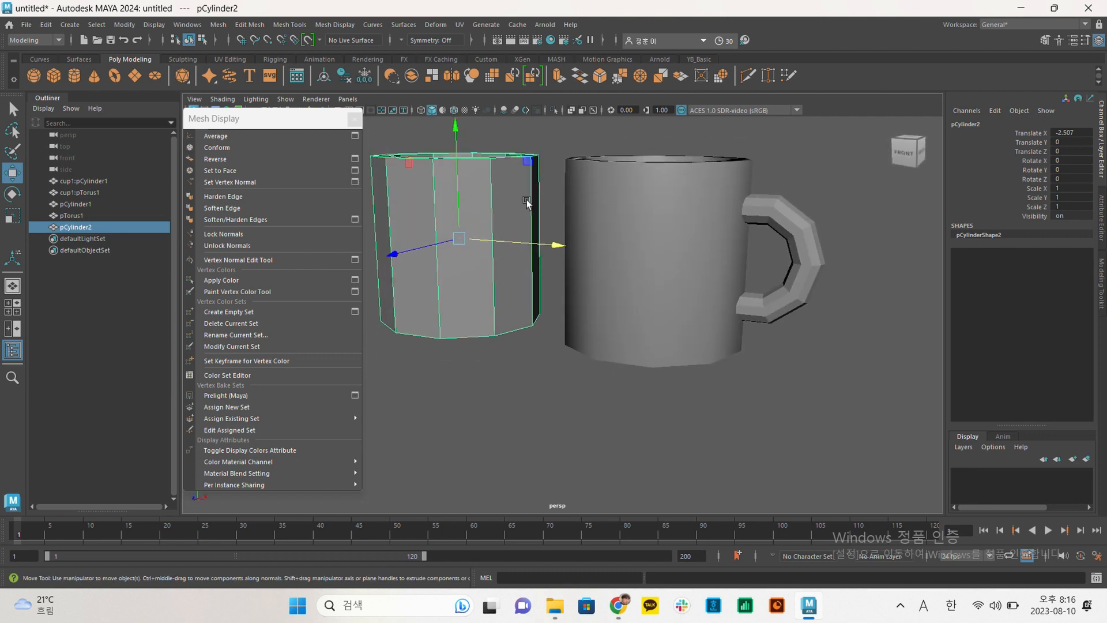
{"action": "left_click_drag", "start_coordinate": [731, 218], "coordinate": [628, 208], "text": "alt"}
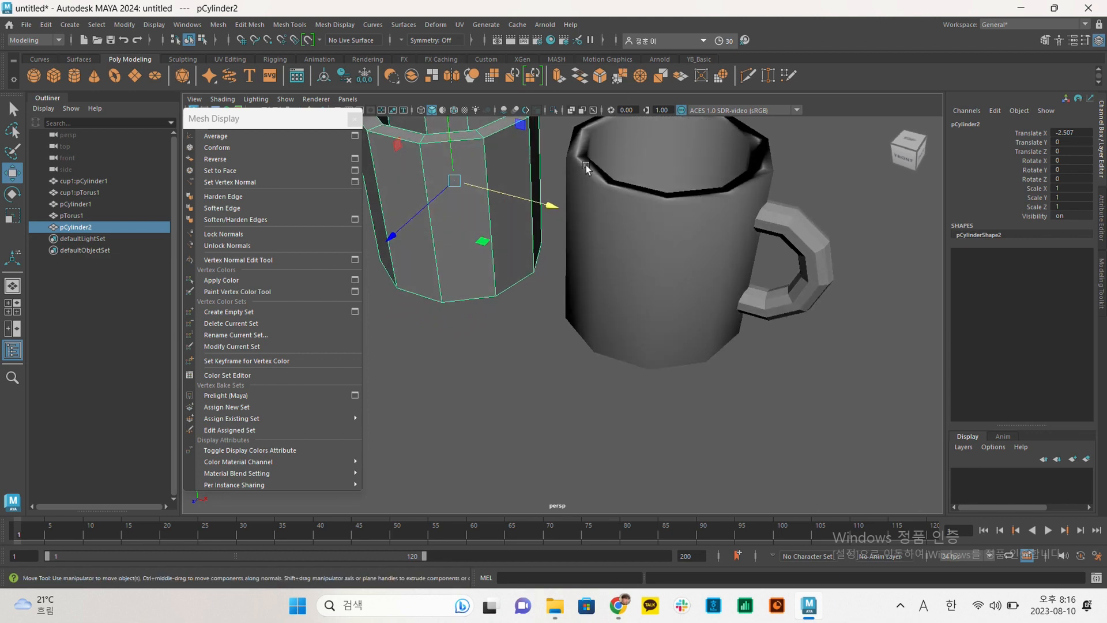
{"action": "left_click_drag", "start_coordinate": [721, 190], "coordinate": [685, 240], "text": "alt"}
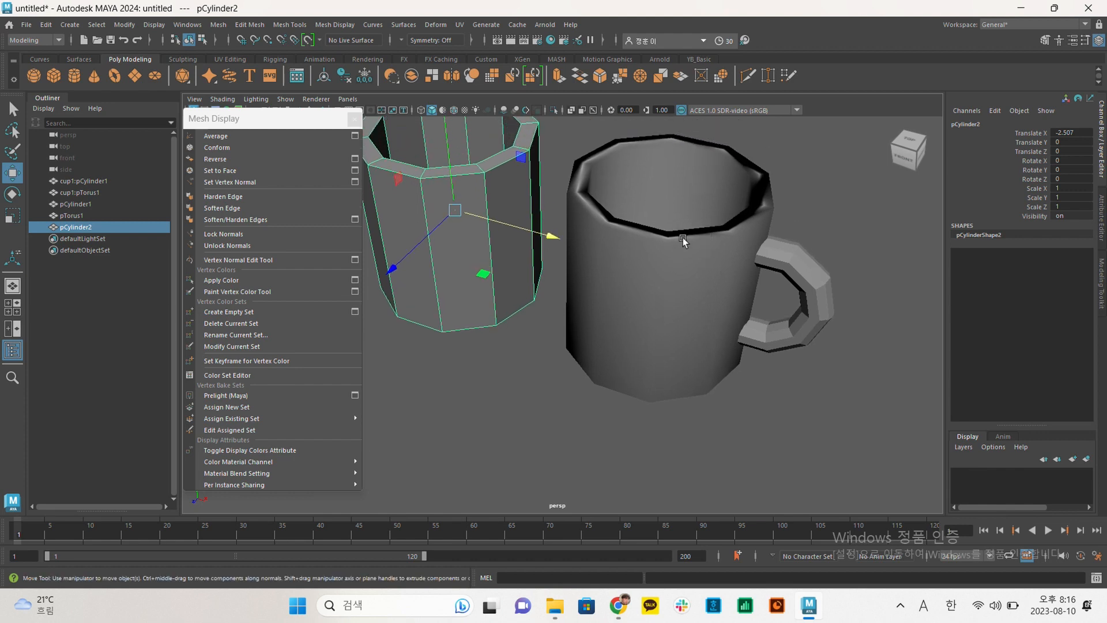
Harden the outer and inner rim edge loops and the bottom edge loop of the softened cup body.
{"action": "left_click", "coordinate": [682, 241]}
{"action": "right_click_drag", "start_coordinate": [692, 249], "coordinate": [696, 217]}
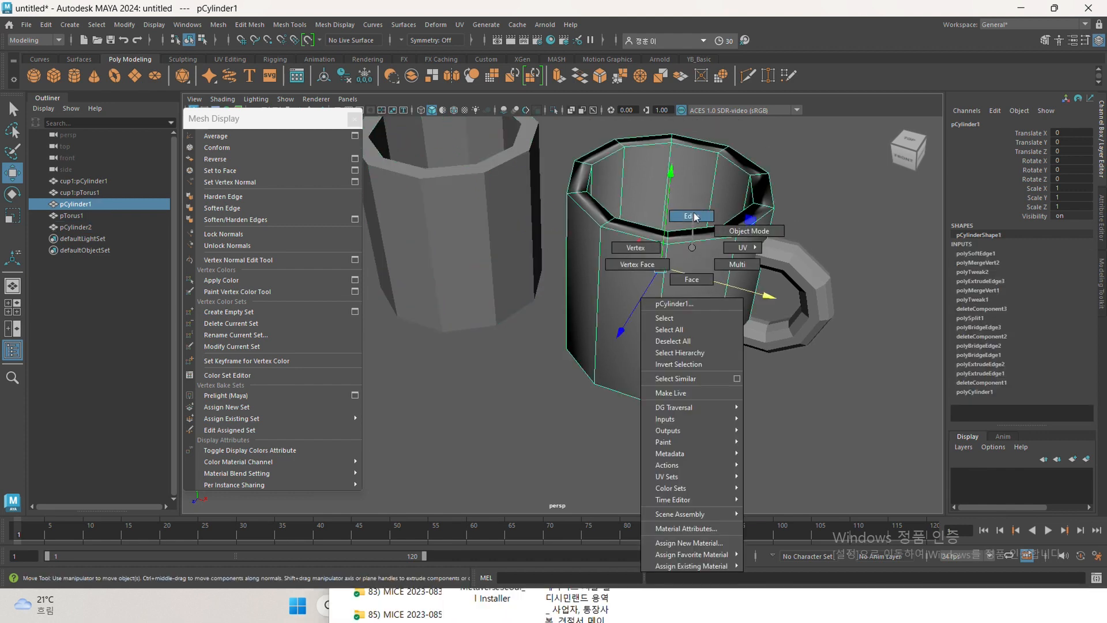
{"action": "right_click_drag", "start_coordinate": [694, 223], "coordinate": [693, 224]}
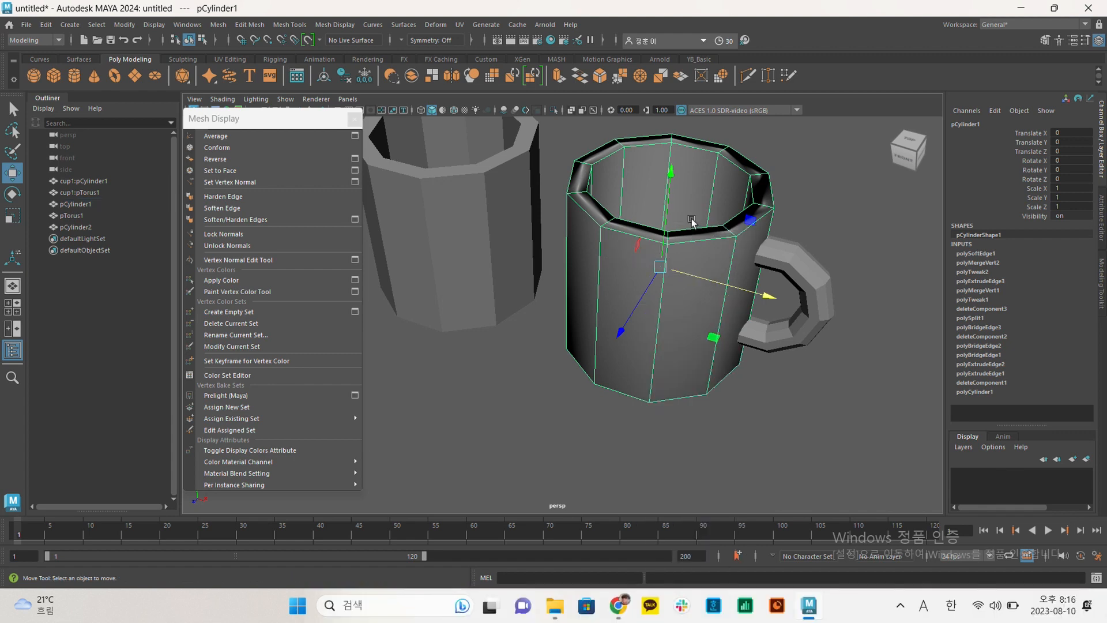
{"action": "double_click", "coordinate": [691, 243]}
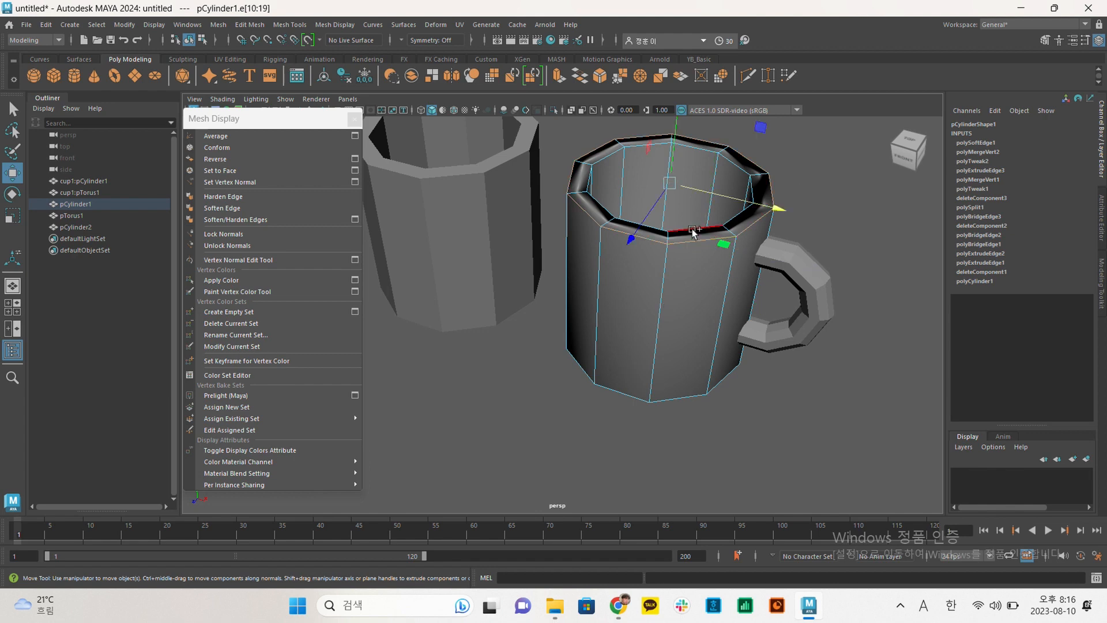
{"action": "left_click_drag", "start_coordinate": [690, 377], "coordinate": [694, 272], "text": "alt"}
{"action": "double_click", "coordinate": [693, 317], "text": "shift"}
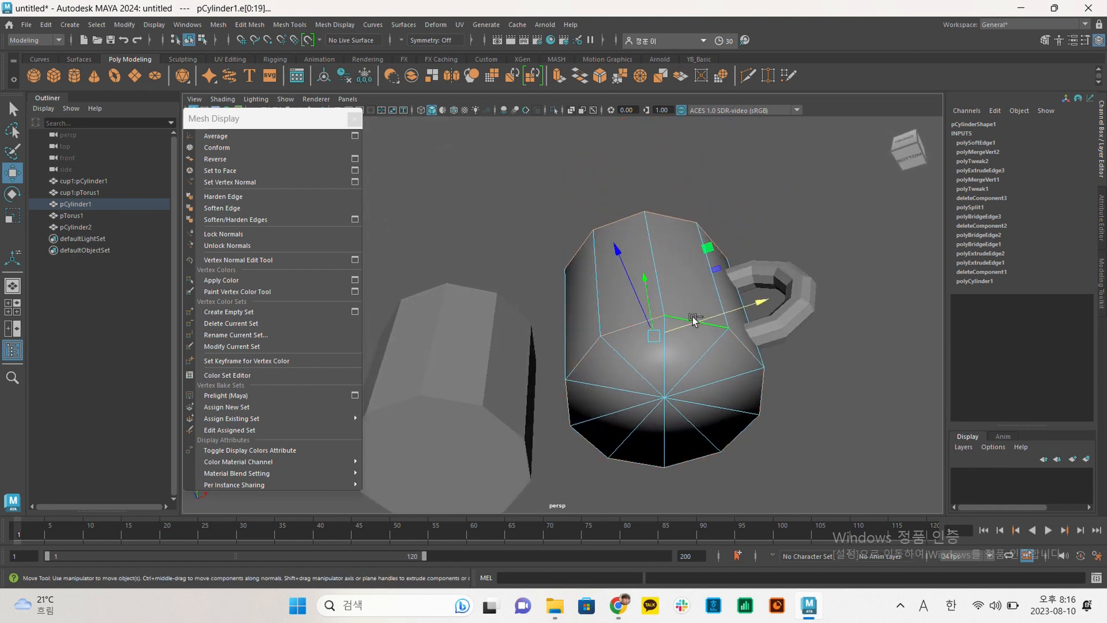
{"action": "left_click_drag", "start_coordinate": [693, 316], "coordinate": [727, 321], "text": "alt"}
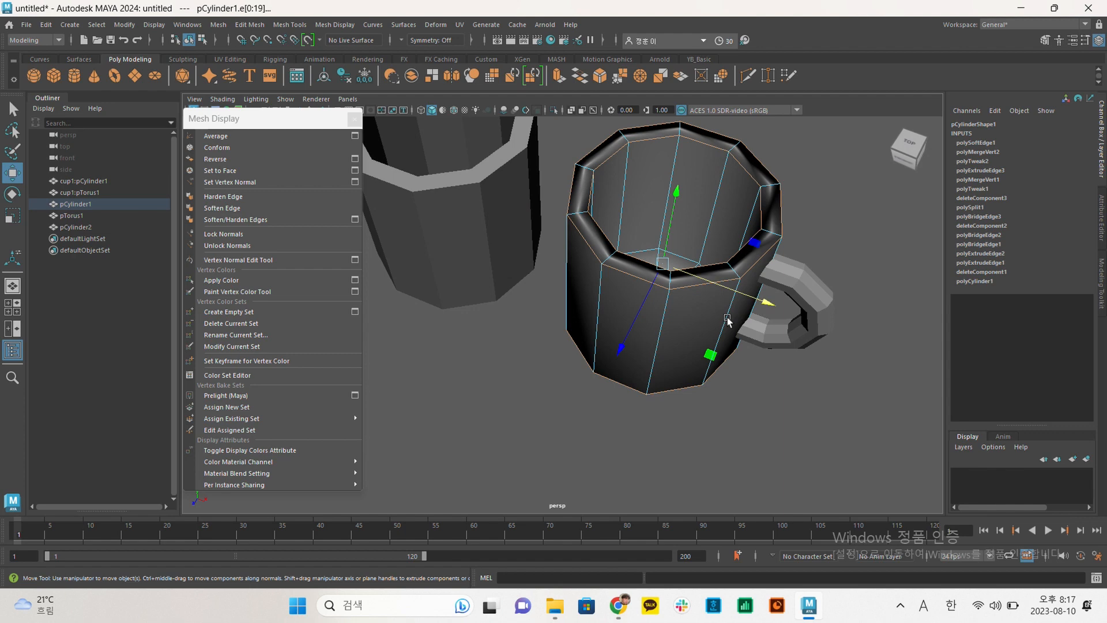
{"action": "left_click", "coordinate": [223, 196]}
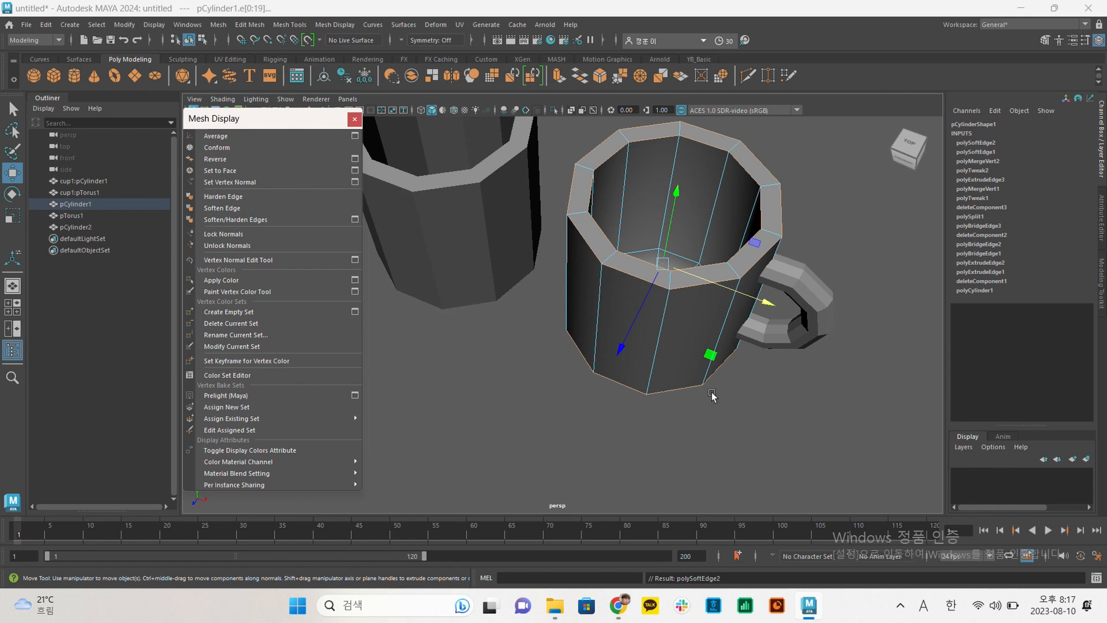
Examine the cup body's smooth sides and hardened rim and base edges next to the faceted copy.
{"action": "left_click", "coordinate": [568, 402]}
{"action": "left_click_drag", "start_coordinate": [569, 402], "coordinate": [700, 271], "text": "alt"}
{"action": "left_click_drag", "start_coordinate": [806, 199], "coordinate": [650, 216], "text": "alt"}
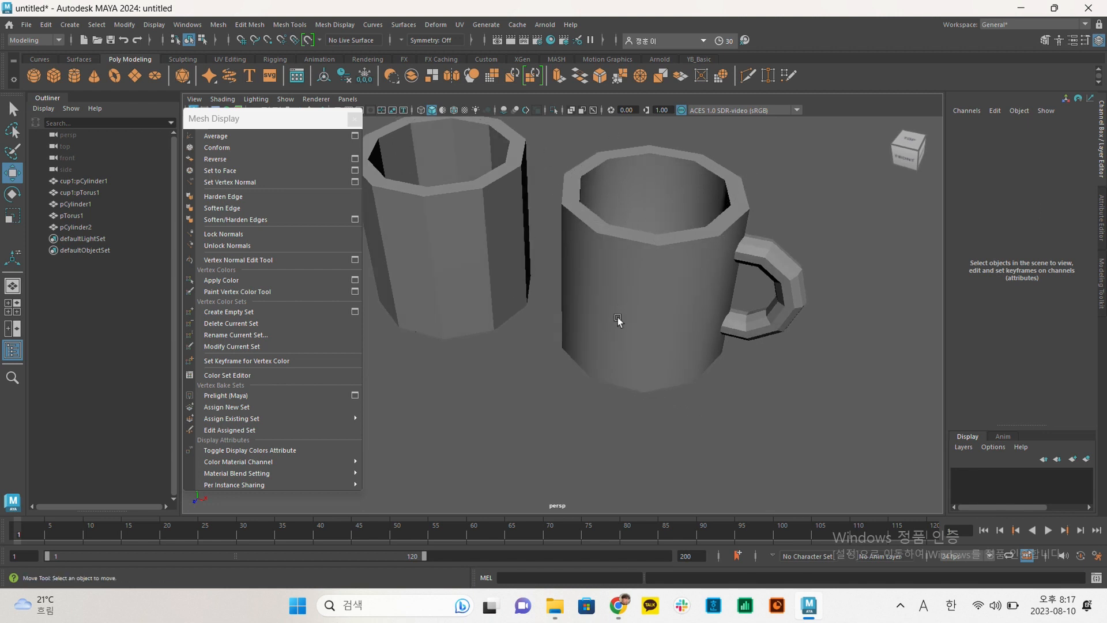
{"action": "left_click_drag", "start_coordinate": [618, 320], "coordinate": [623, 310], "text": "alt"}
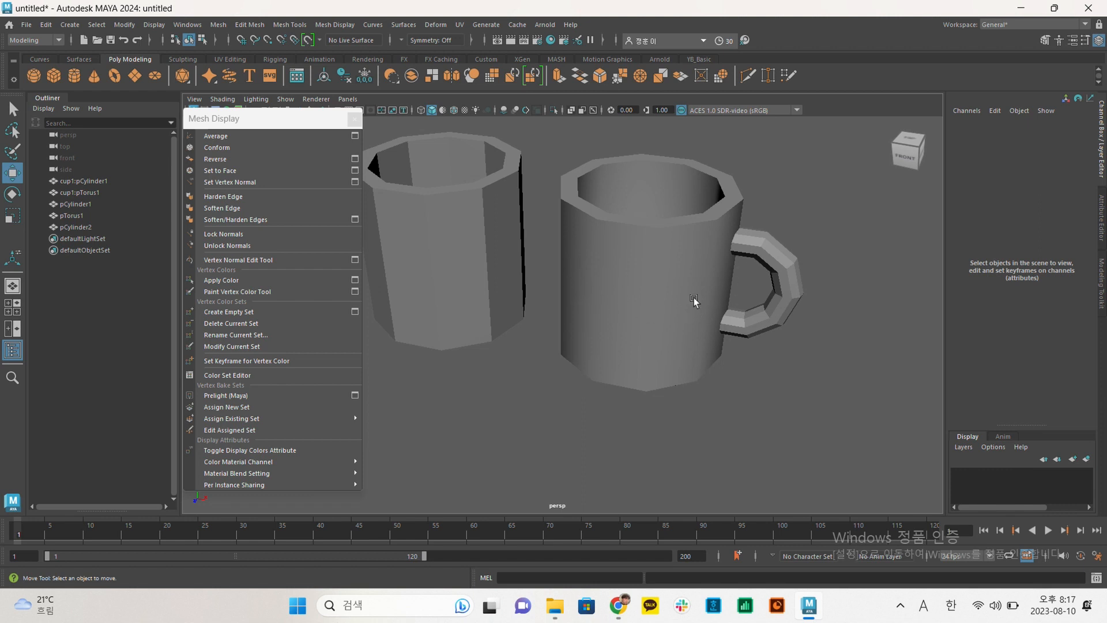
{"action": "left_click_drag", "start_coordinate": [637, 291], "coordinate": [548, 274], "text": "alt"}
{"action": "left_click", "coordinate": [524, 269]}
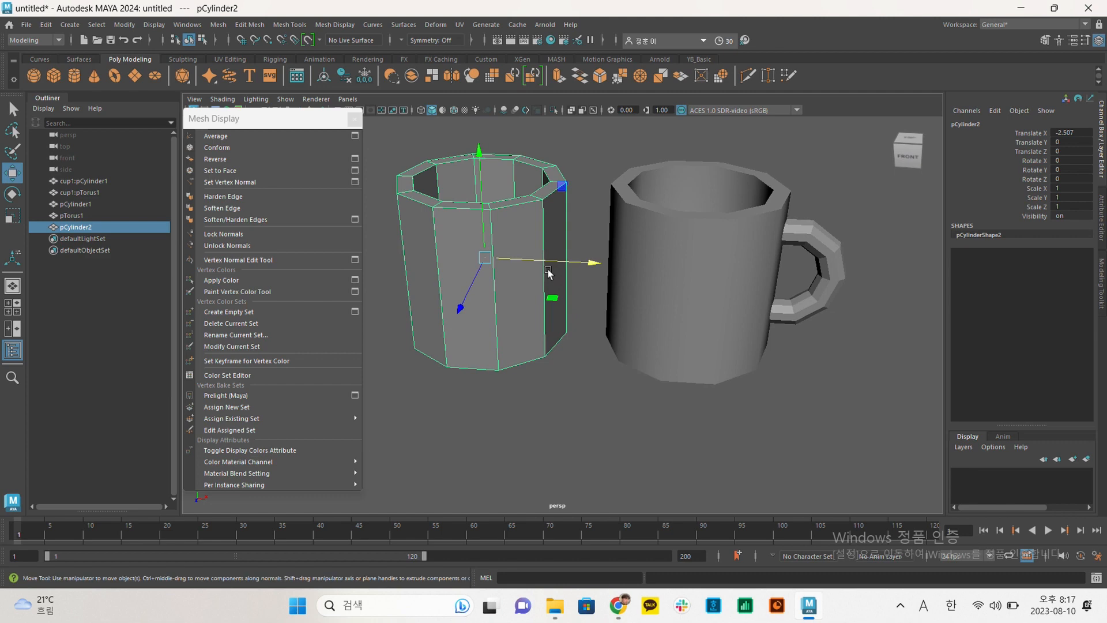
{"action": "left_click", "coordinate": [695, 265]}
{"action": "left_click_drag", "start_coordinate": [695, 264], "coordinate": [727, 243], "text": "alt"}
{"action": "left_click", "coordinate": [740, 202]}
{"action": "left_click_drag", "start_coordinate": [740, 201], "coordinate": [756, 221], "text": "alt"}
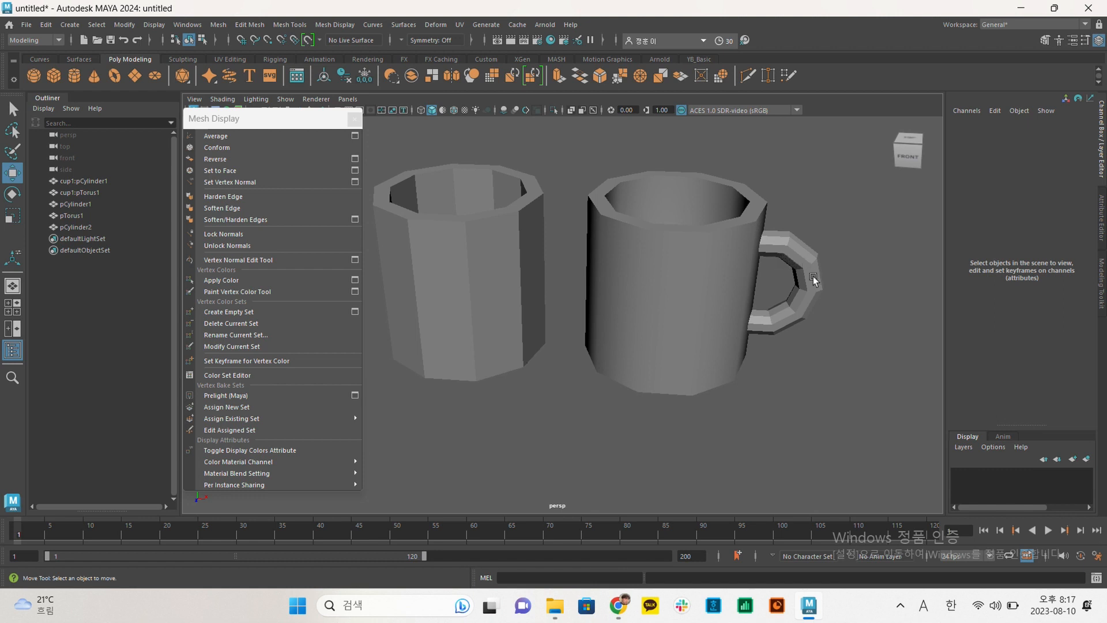
Soften all edges of the torus handle and deselect it to check its shading.
{"action": "left_click", "coordinate": [807, 255]}
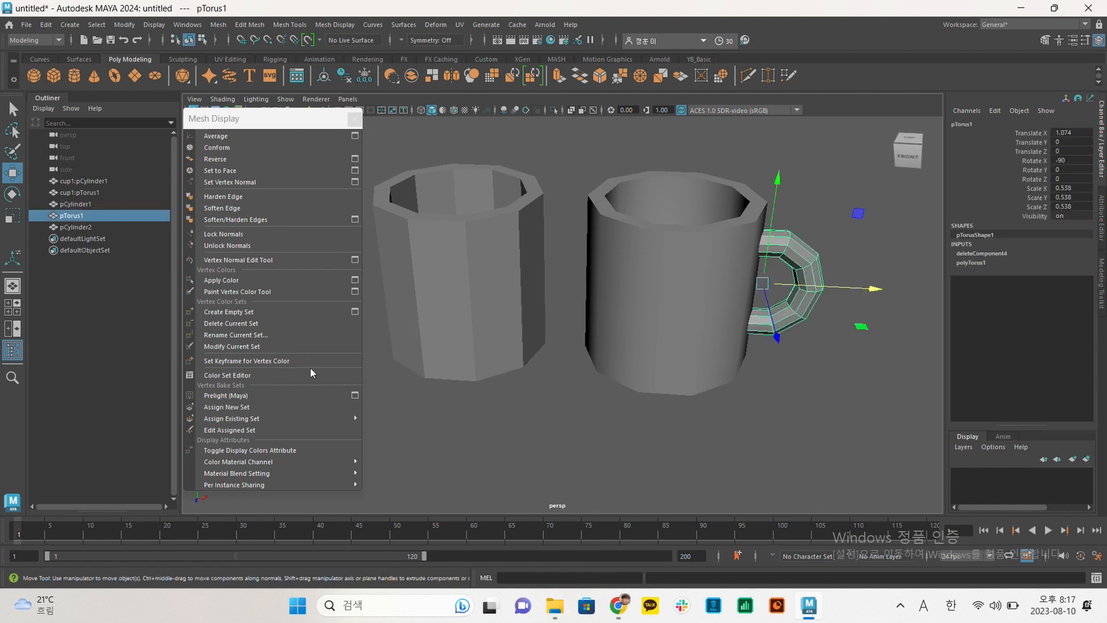
{"action": "left_click", "coordinate": [234, 209]}
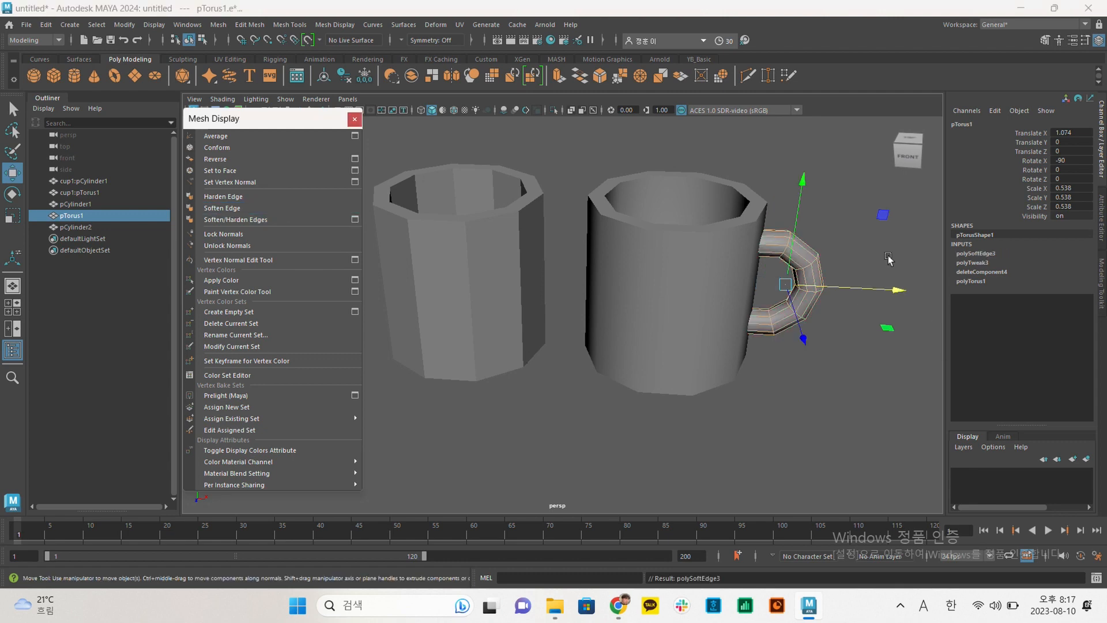
{"action": "left_click", "coordinate": [876, 235]}
{"action": "mouse_move", "coordinate": [876, 235]}
{"action": "left_mouse_down", "text": "alt"}
{"action": "mouse_move", "coordinate": [838, 222]}
{"action": "mouse_move", "coordinate": [650, 245]}
{"action": "mouse_move", "coordinate": [719, 271]}
{"action": "mouse_move", "coordinate": [786, 269]}
{"action": "left_mouse_up", "text": "alt"}
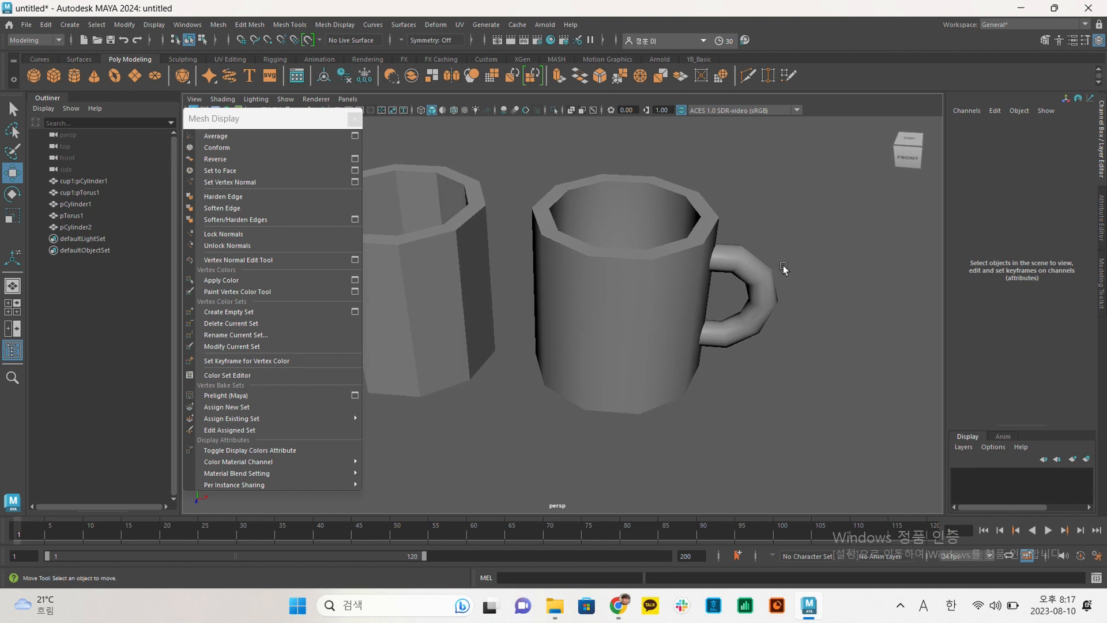
Select the large reference cup with its handle and move both back along Z to about -7.4.
{"action": "middle_click_drag", "start_coordinate": [785, 269], "coordinate": [703, 297], "text": "alt"}
{"action": "scroll", "coordinate": [544, 259], "scroll_direction": "down", "scroll_amount": 6}
{"action": "left_click", "coordinate": [807, 275]}
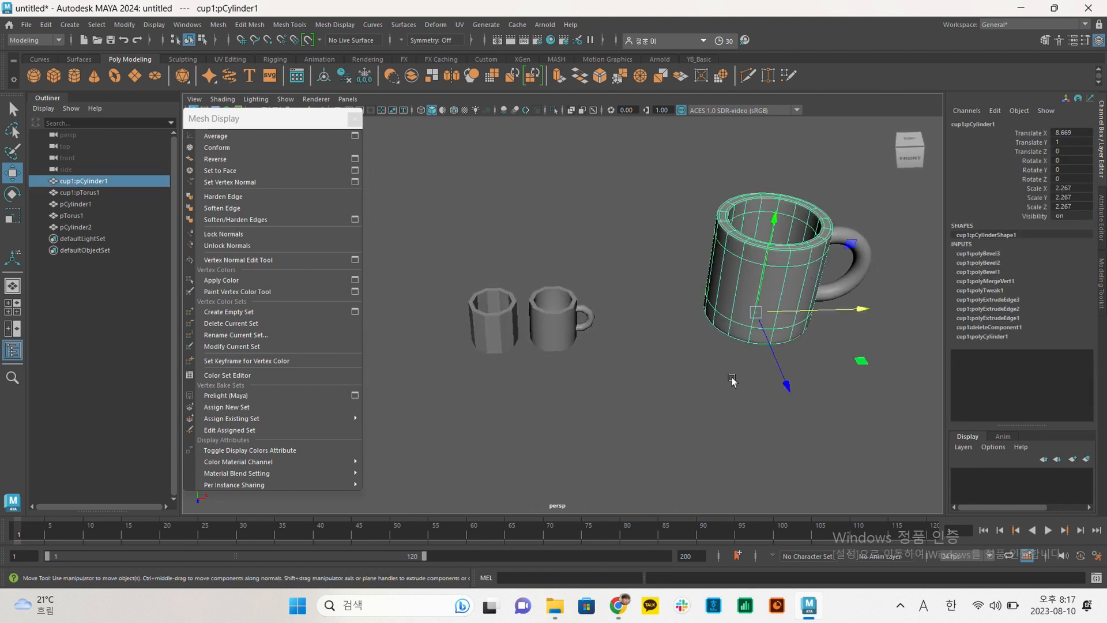
{"action": "left_click", "coordinate": [859, 271], "text": "shift"}
{"action": "left_click_drag", "start_coordinate": [786, 382], "coordinate": [752, 251]}
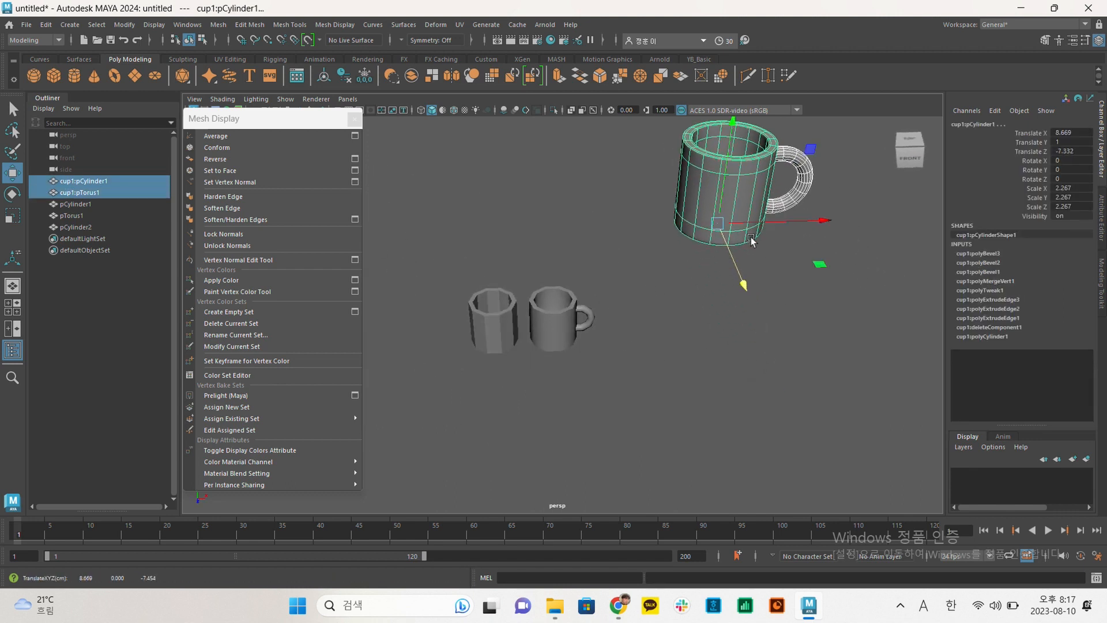
{"action": "left_click", "coordinate": [581, 399]}
Move the floating Mesh Display window clear of the viewport's display controls and turn on the wireframe overlay.
{"action": "left_click_drag", "start_coordinate": [581, 399], "coordinate": [541, 366], "text": "alt"}
{"action": "right_click_drag", "start_coordinate": [542, 365], "coordinate": [769, 408], "text": "alt"}
{"action": "left_click_drag", "start_coordinate": [719, 405], "coordinate": [709, 372], "text": "alt"}
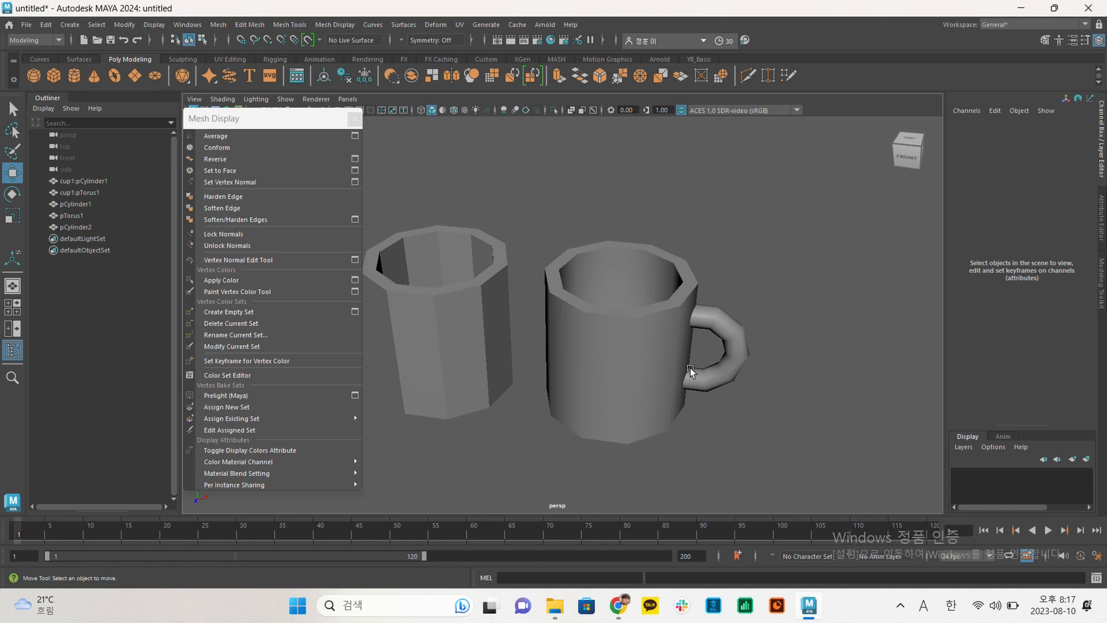
{"action": "middle_click_drag", "start_coordinate": [742, 323], "coordinate": [710, 324], "text": "alt"}
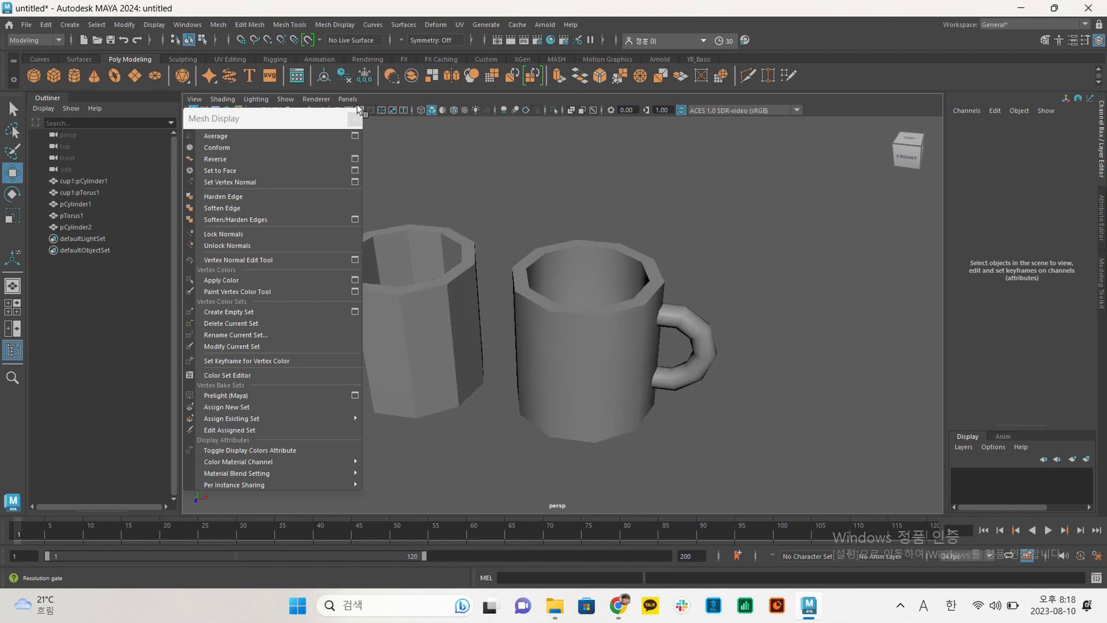
{"action": "left_click_drag", "start_coordinate": [305, 126], "coordinate": [302, 144]}
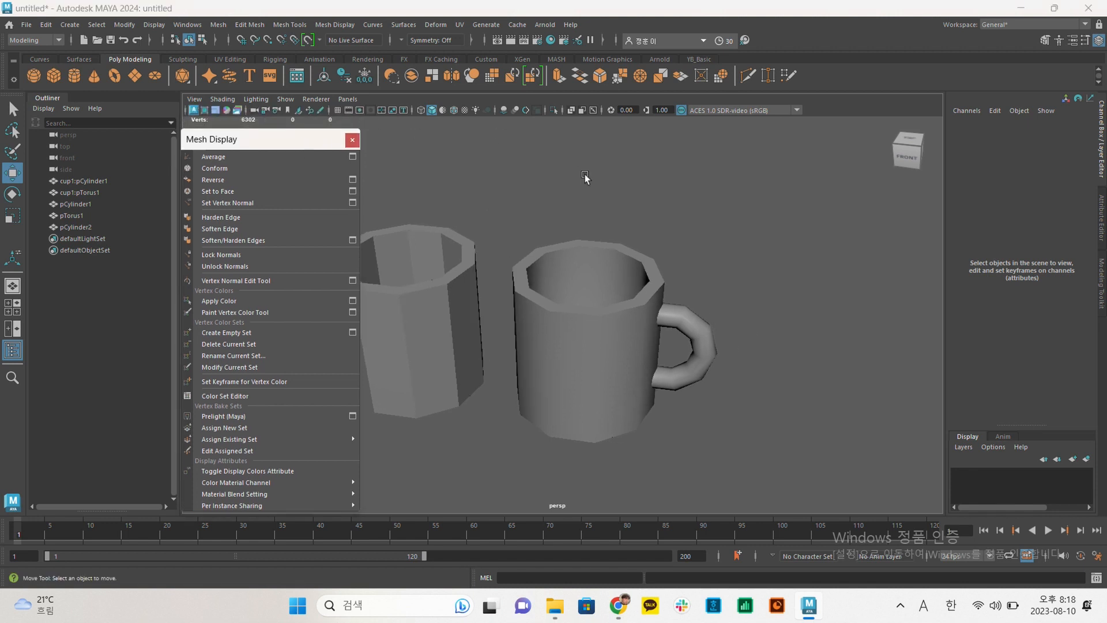
{"action": "middle_click_drag", "start_coordinate": [545, 147], "coordinate": [568, 152], "text": "alt"}
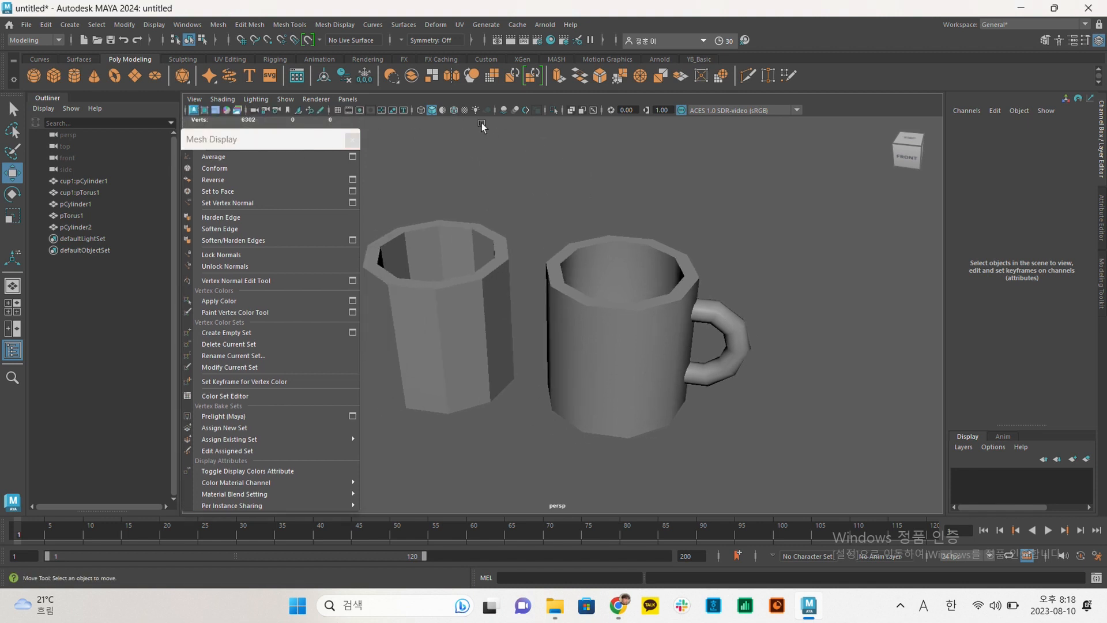
{"action": "left_click", "coordinate": [454, 110]}
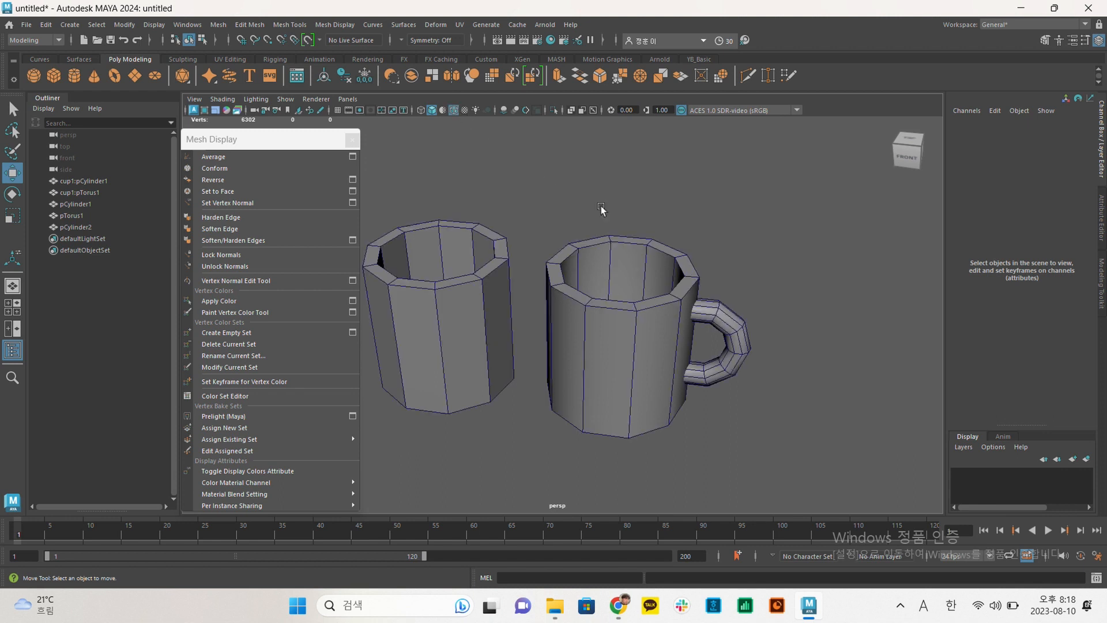
Duplicate the softened cup body together with its handle along X, placing the copied body at 3.24.
{"action": "middle_click_drag", "start_coordinate": [732, 270], "coordinate": [693, 249], "text": "alt"}
{"action": "left_click_drag", "start_coordinate": [761, 343], "coordinate": [556, 182]}
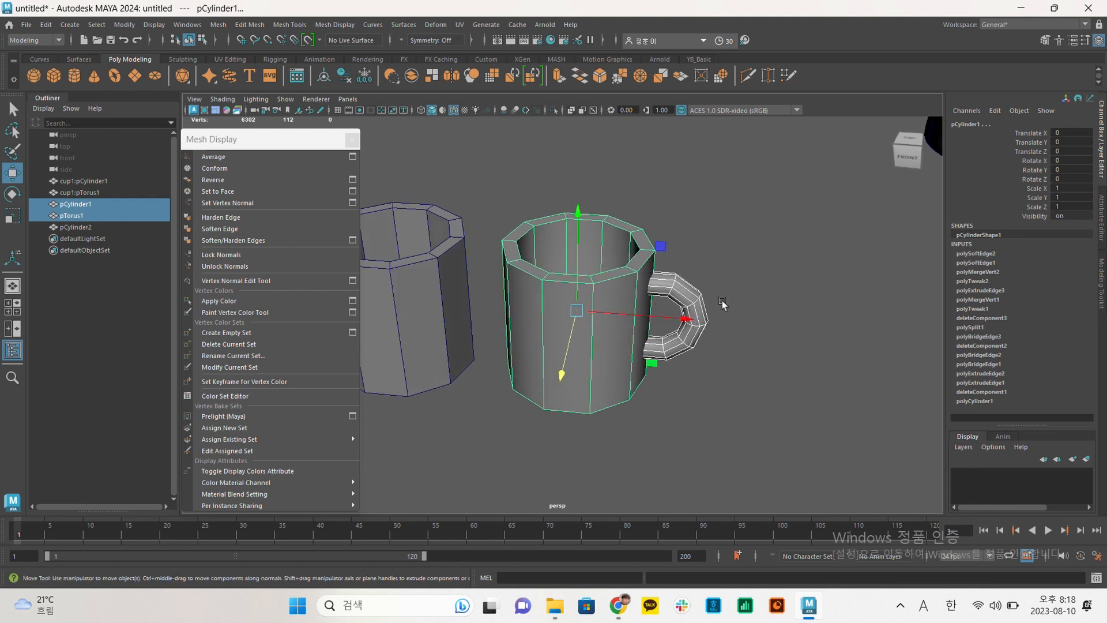
{"action": "middle_click_drag", "start_coordinate": [708, 304], "coordinate": [662, 276], "text": "alt"}
{"action": "left_click_drag", "start_coordinate": [703, 317], "coordinate": [532, 152]}
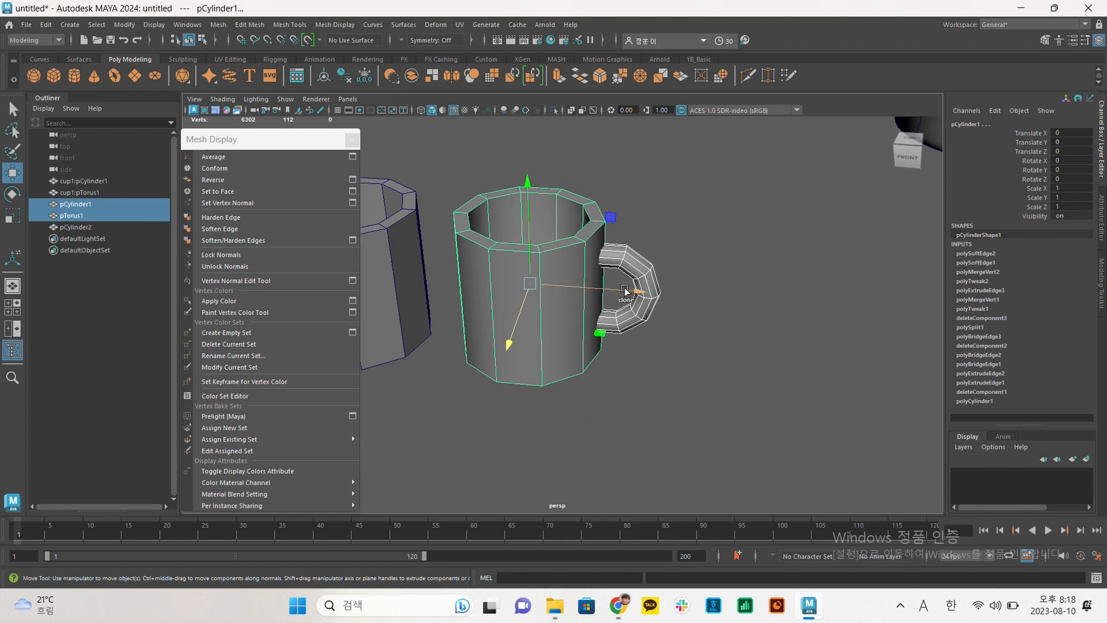
{"action": "left_click_drag", "start_coordinate": [614, 290], "coordinate": [865, 312], "text": "shift"}
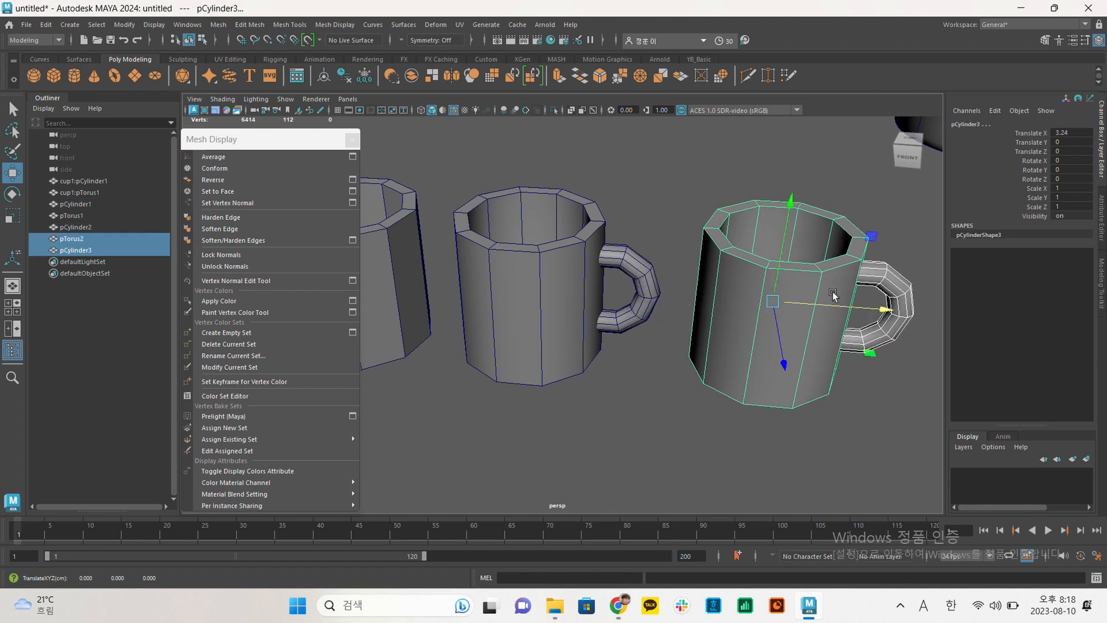
{"action": "middle_click_drag", "start_coordinate": [835, 296], "coordinate": [707, 298], "text": "alt"}
{"action": "left_click", "coordinate": [732, 239]}
{"action": "left_click_drag", "start_coordinate": [731, 239], "coordinate": [524, 275], "text": "alt"}
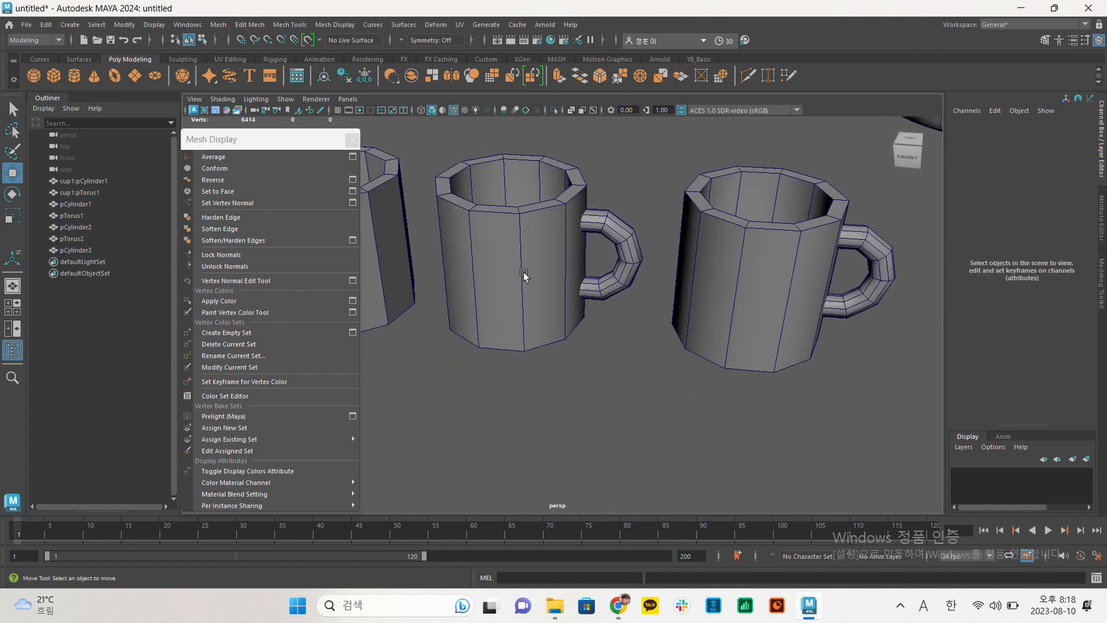
Select only the body of the copied cup and switch it to edge selection.
{"action": "left_click_drag", "start_coordinate": [609, 348], "coordinate": [436, 196]}
{"action": "middle_click_drag", "start_coordinate": [658, 333], "coordinate": [500, 348], "text": "alt"}
{"action": "right_click_drag", "start_coordinate": [578, 318], "coordinate": [648, 289], "text": "alt"}
{"action": "left_click_drag", "start_coordinate": [744, 352], "coordinate": [650, 265]}
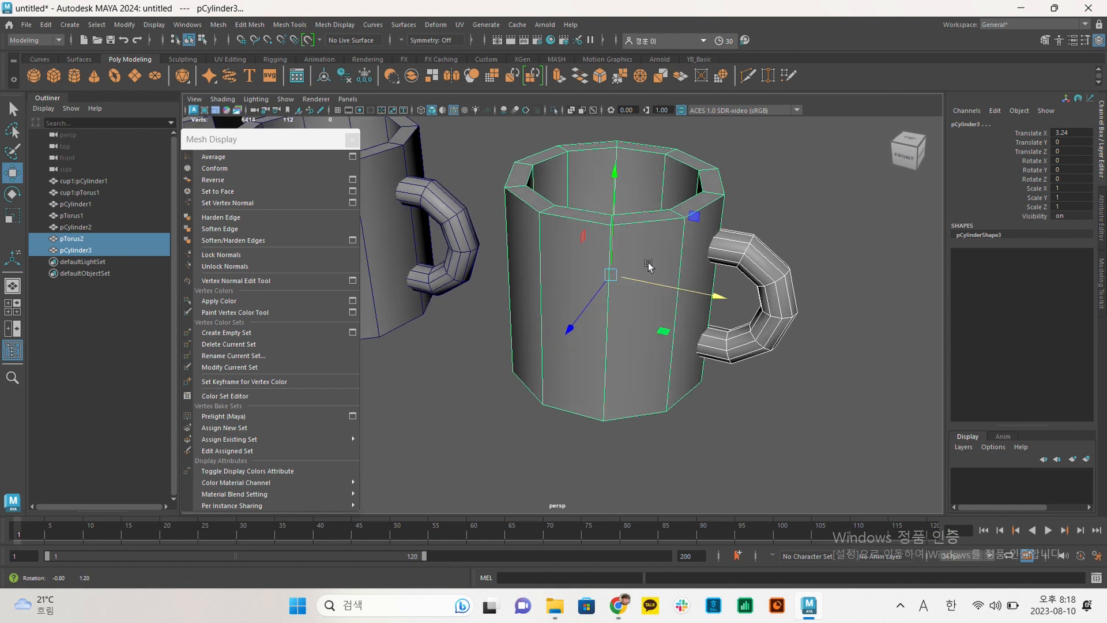
{"action": "left_click", "coordinate": [736, 209]}
{"action": "left_click", "coordinate": [707, 225]}
{"action": "left_click_drag", "start_coordinate": [708, 224], "coordinate": [723, 229], "text": "alt"}
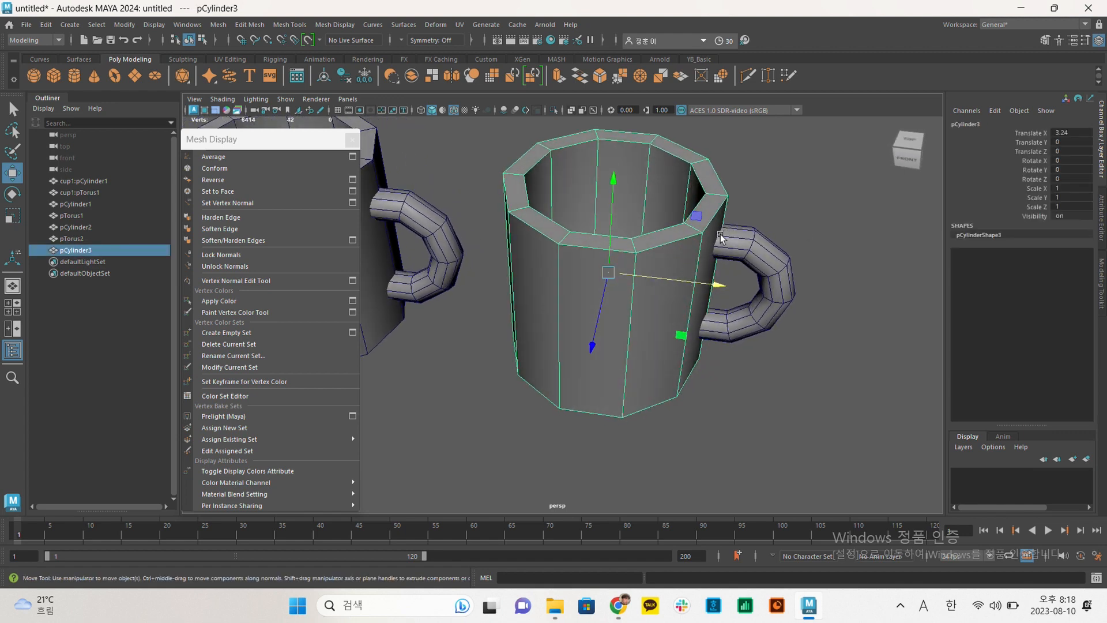
{"action": "right_click_drag", "start_coordinate": [688, 188], "coordinate": [682, 165]}
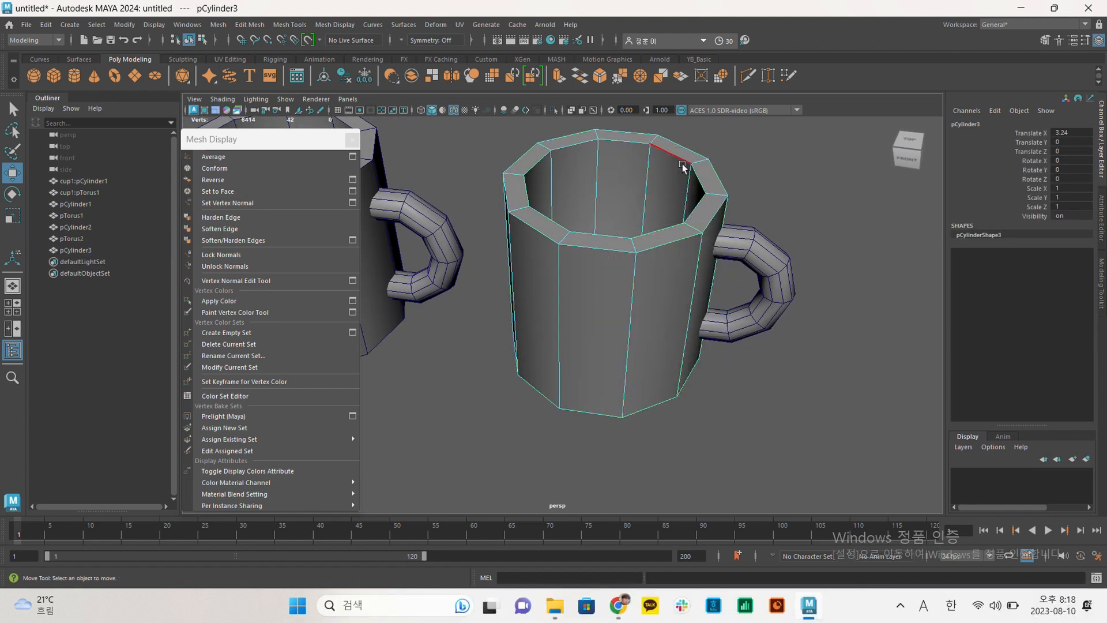
Select the inner and outer rim edge loops and the outer base loop of the copied cup.
{"action": "double_click", "coordinate": [676, 159]}
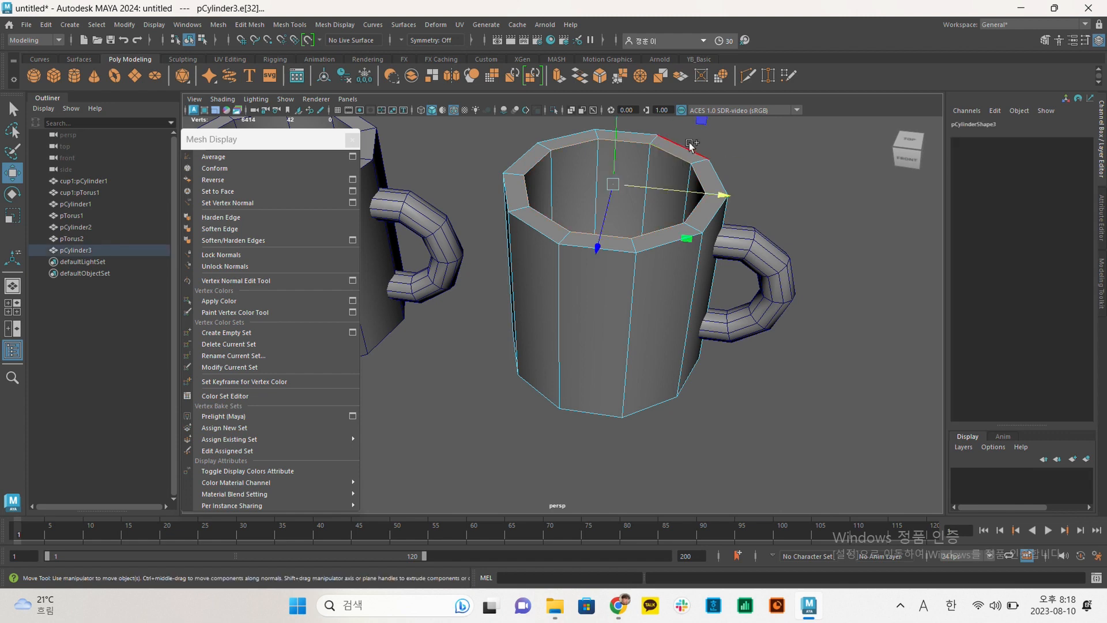
{"action": "left_click_drag", "start_coordinate": [665, 336], "coordinate": [672, 267], "text": "alt"}
{"action": "double_click", "coordinate": [647, 375], "text": "shift"}
{"action": "left_click_drag", "start_coordinate": [663, 392], "coordinate": [634, 289], "text": "alt"}
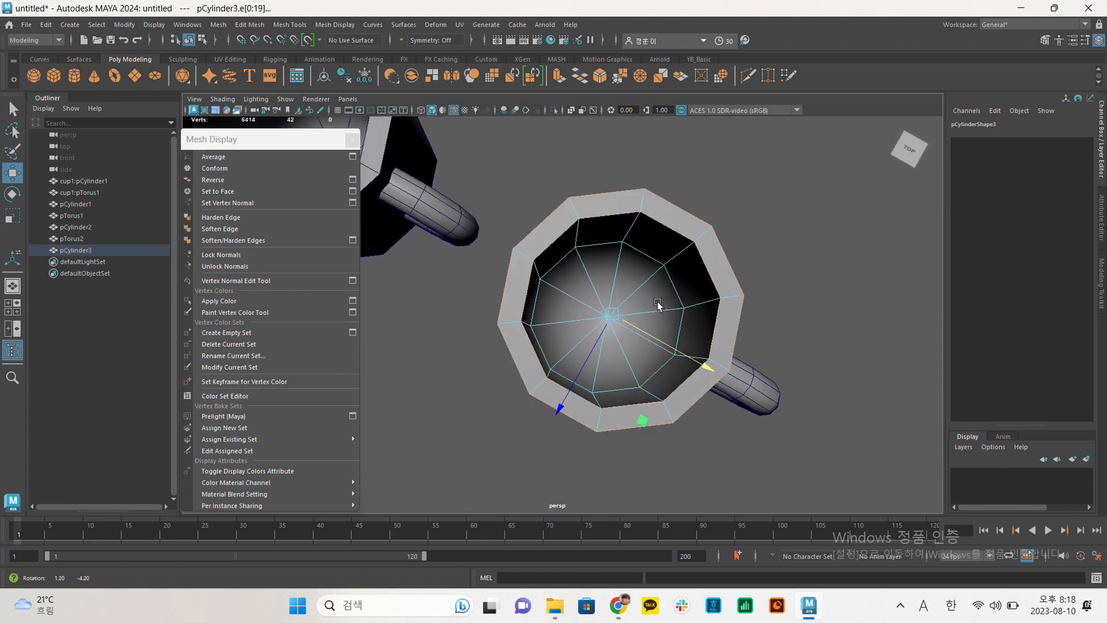
Try hardening the edge loop around the copied cup's inside floor, undo it and clear the selection.
{"action": "double_click", "coordinate": [603, 248]}
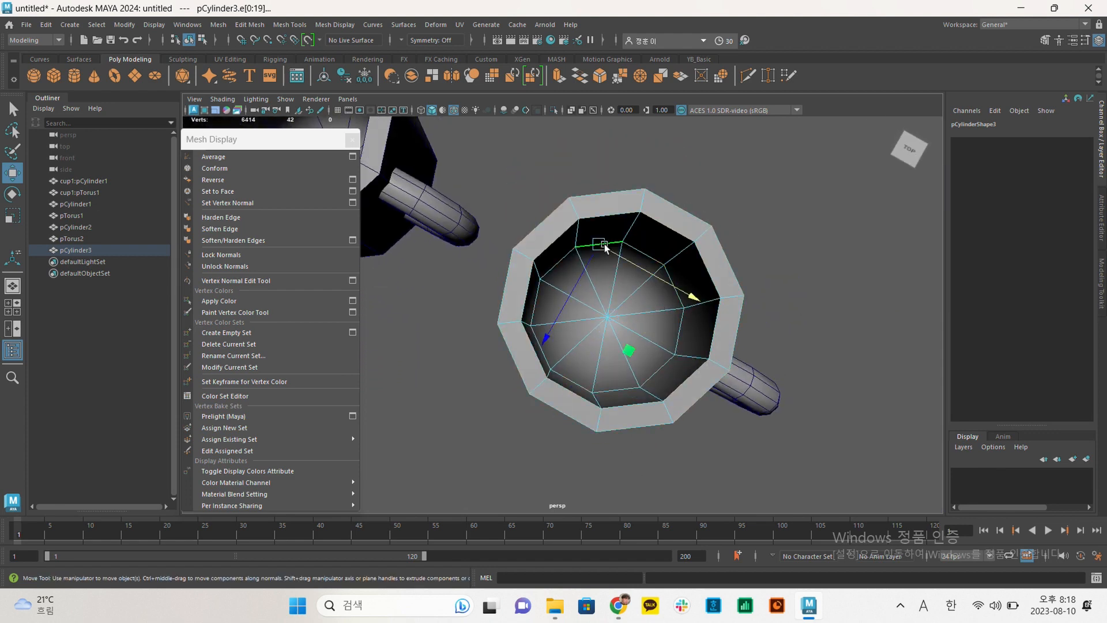
{"action": "left_click", "coordinate": [221, 217]}
{"action": "mouse_move", "coordinate": [754, 309]}
{"action": "left_mouse_down", "text": "alt"}
{"action": "mouse_move", "coordinate": [638, 260]}
{"action": "mouse_move", "coordinate": [667, 309]}
{"action": "mouse_move", "coordinate": [757, 295]}
{"action": "left_mouse_up", "text": "alt"}
{"action": "key", "text": "ctrl+z"}
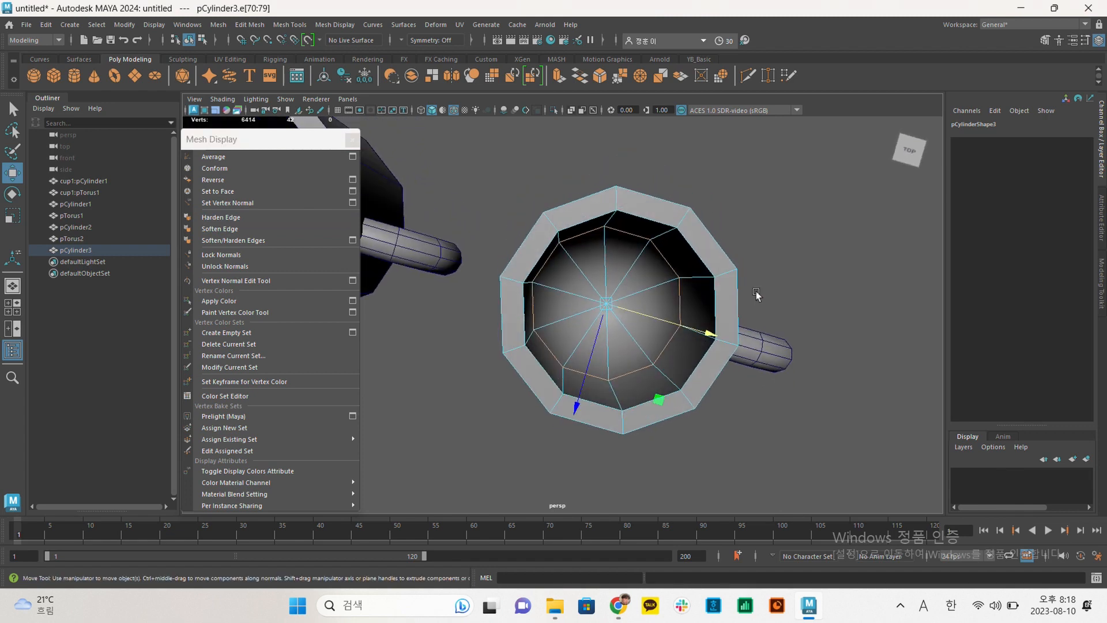
{"action": "left_click", "coordinate": [898, 257]}
{"action": "left_click_drag", "start_coordinate": [898, 257], "coordinate": [738, 311], "text": "alt"}
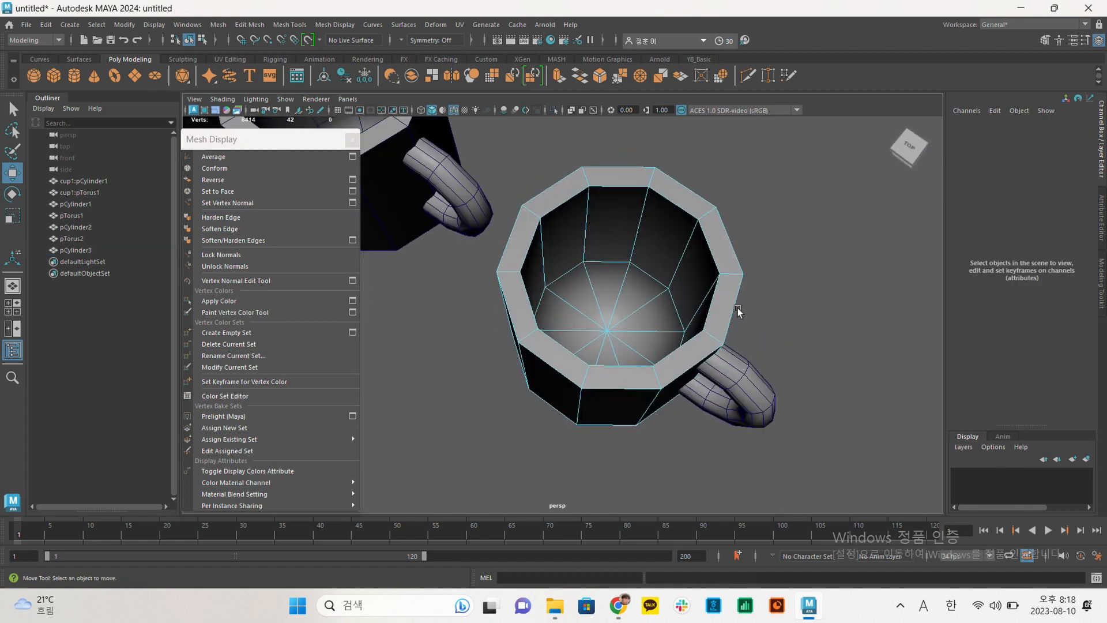
Harden the edge loop around the copied cup's inside floor and deselect it to check the shading.
{"action": "double_click", "coordinate": [620, 264]}
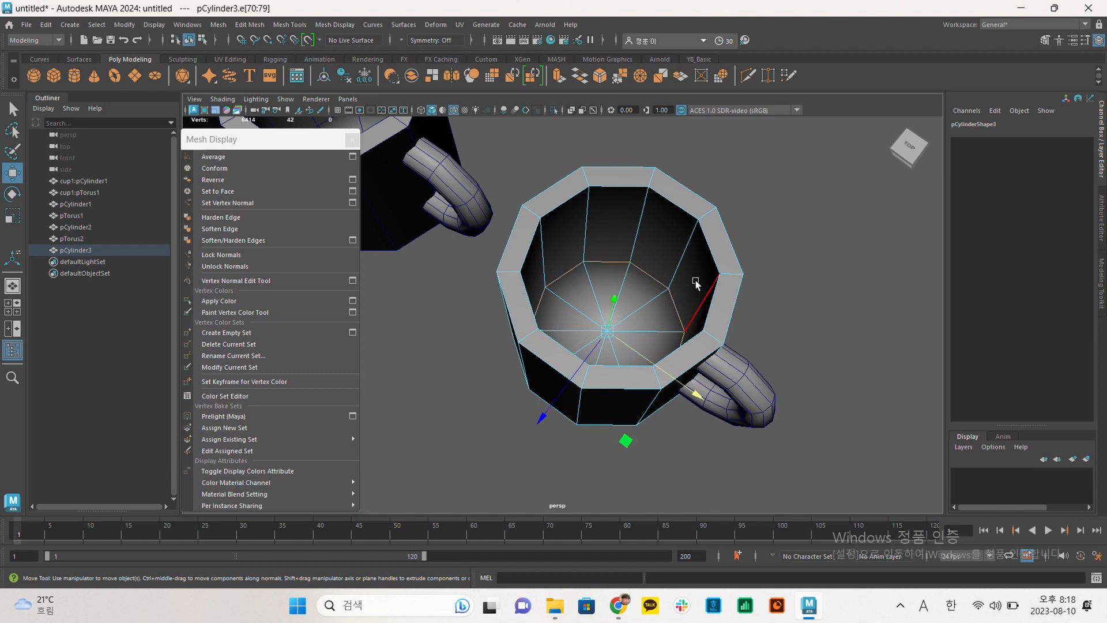
{"action": "left_click", "coordinate": [221, 217]}
{"action": "left_click", "coordinate": [871, 216]}
{"action": "left_click_drag", "start_coordinate": [872, 216], "coordinate": [402, 298], "text": "alt"}
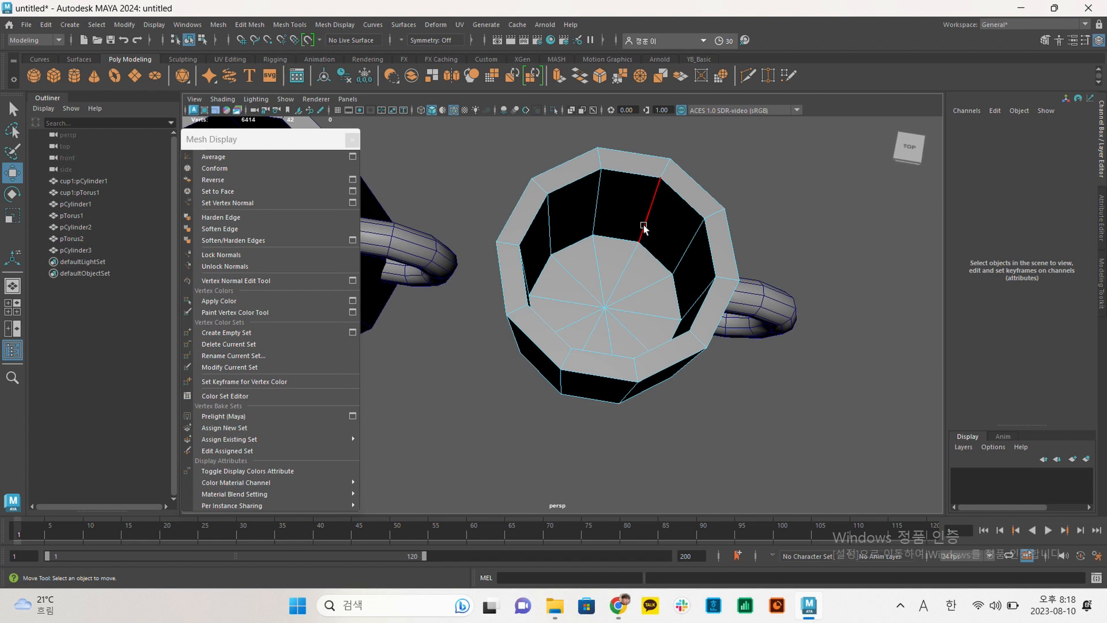
Select the copied cup's inside floor loop, inner and outer rim loops, and outer base edge loop together.
{"action": "double_click", "coordinate": [617, 236]}
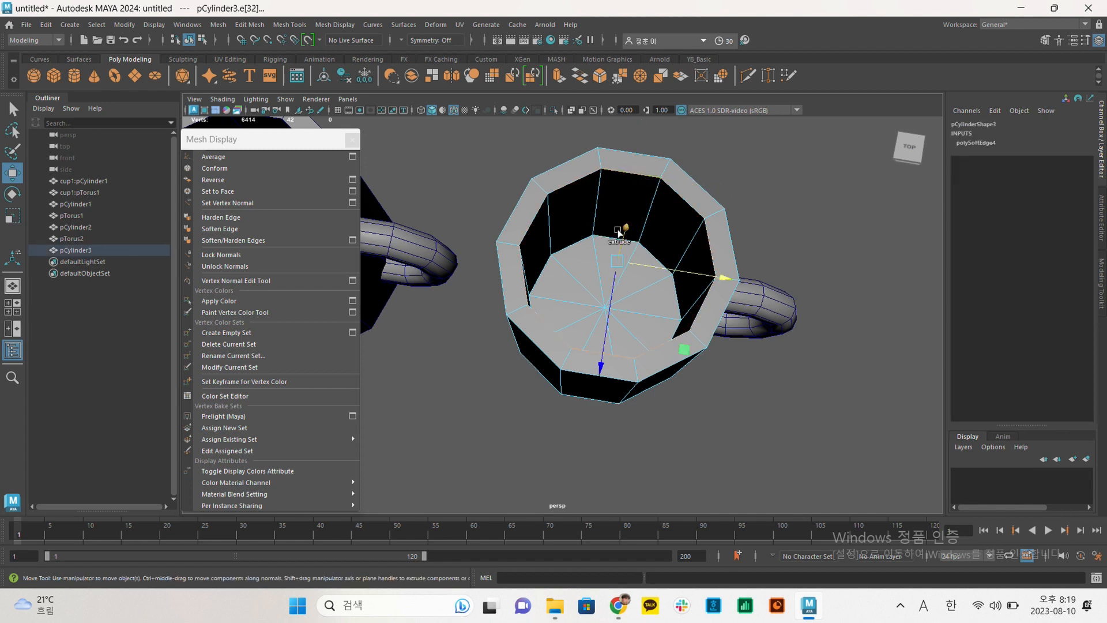
{"action": "double_click", "coordinate": [611, 171]}
{"action": "left_click_drag", "start_coordinate": [611, 171], "coordinate": [628, 321], "text": "alt"}
{"action": "double_click", "coordinate": [612, 336], "text": "shift"}
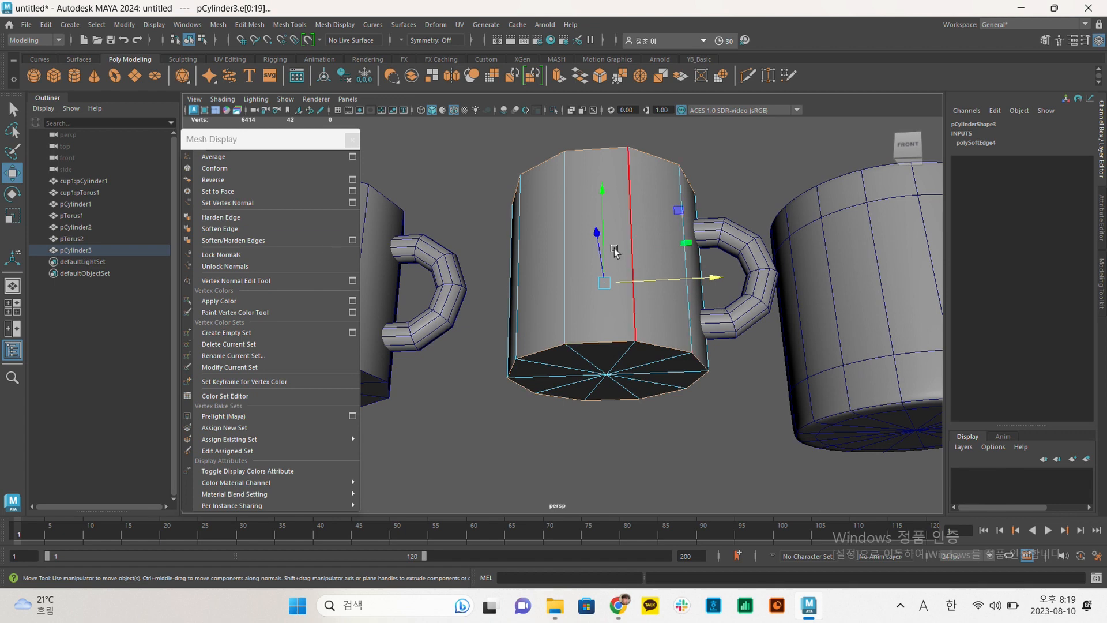
{"action": "left_click_drag", "start_coordinate": [620, 346], "coordinate": [630, 306], "text": "alt"}
{"action": "left_click_drag", "start_coordinate": [556, 230], "coordinate": [620, 257], "text": "alt"}
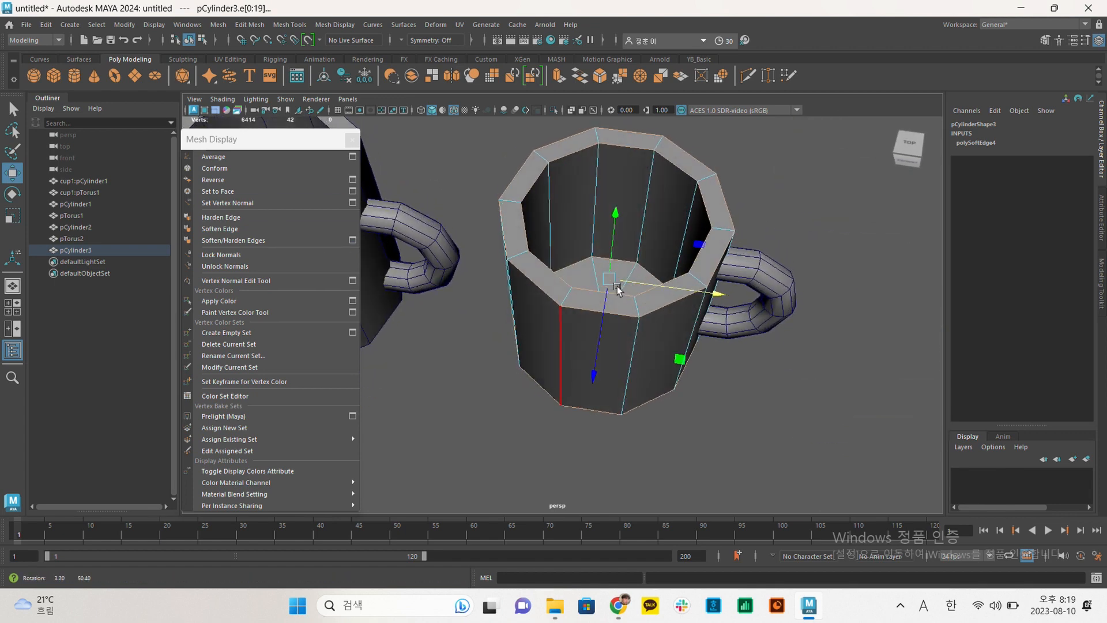
{"action": "left_click_drag", "start_coordinate": [699, 281], "coordinate": [524, 154], "text": "alt"}
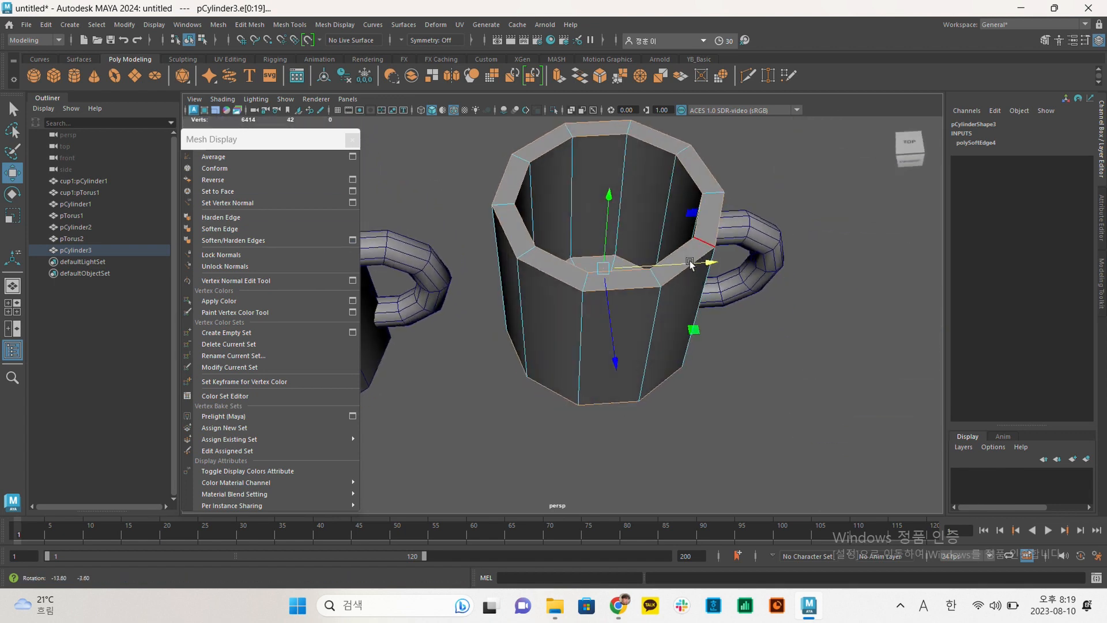
{"action": "left_click_drag", "start_coordinate": [532, 261], "coordinate": [531, 388], "text": "alt"}
{"action": "left_click_drag", "start_coordinate": [565, 333], "coordinate": [563, 403], "text": "alt"}
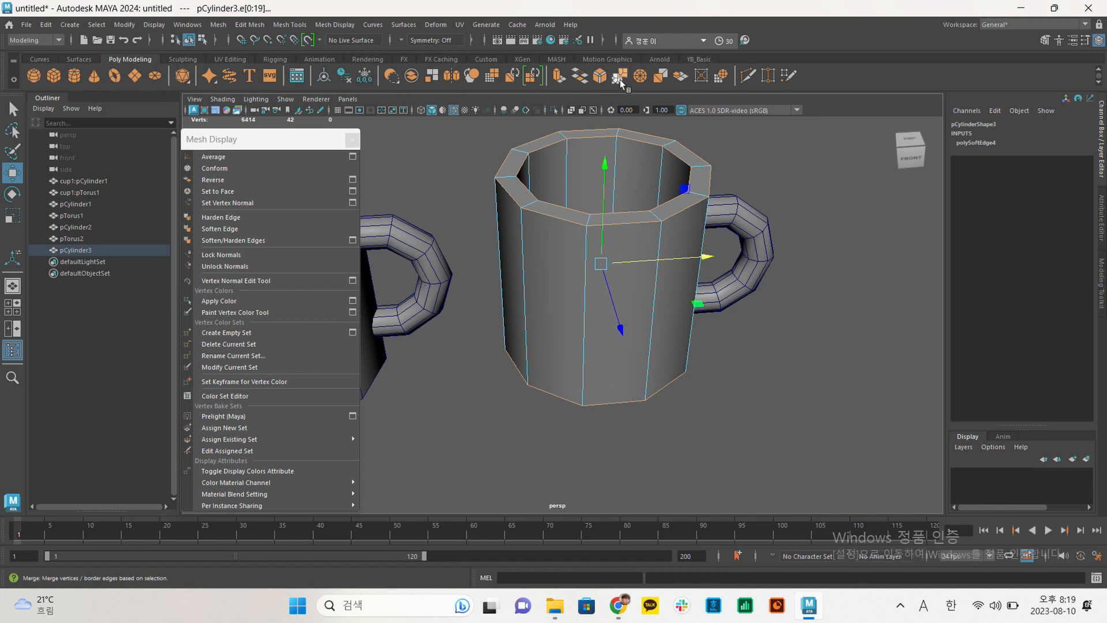
Detach the Edit Mesh commands as a floating window and place it beside the copied cup.
{"action": "left_click", "coordinate": [188, 25]}
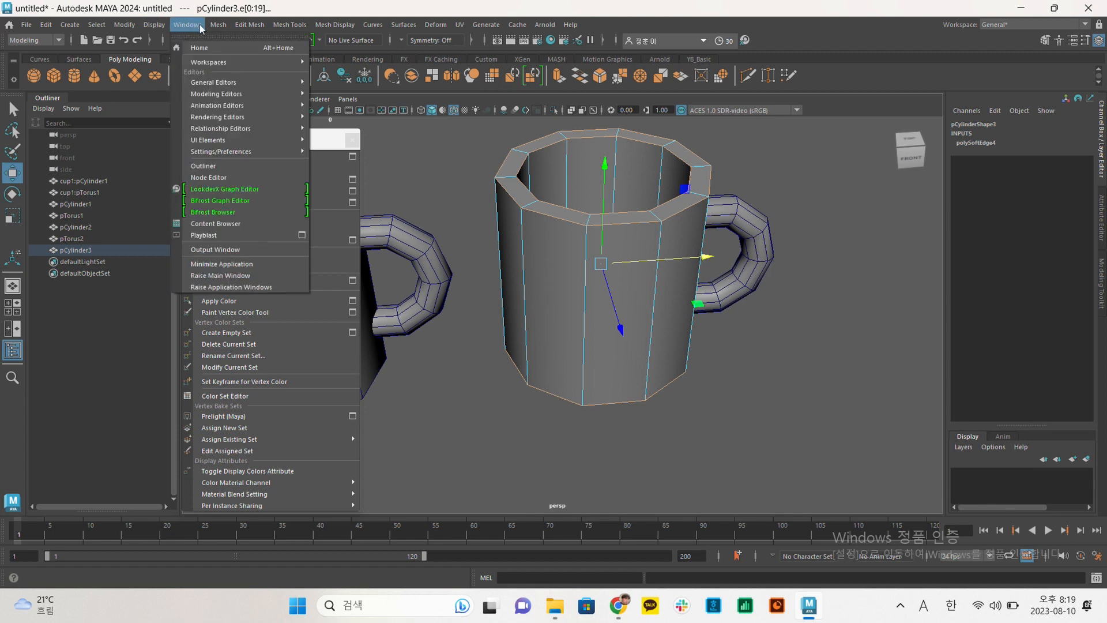
{"action": "mouse_move", "coordinate": [219, 25]}
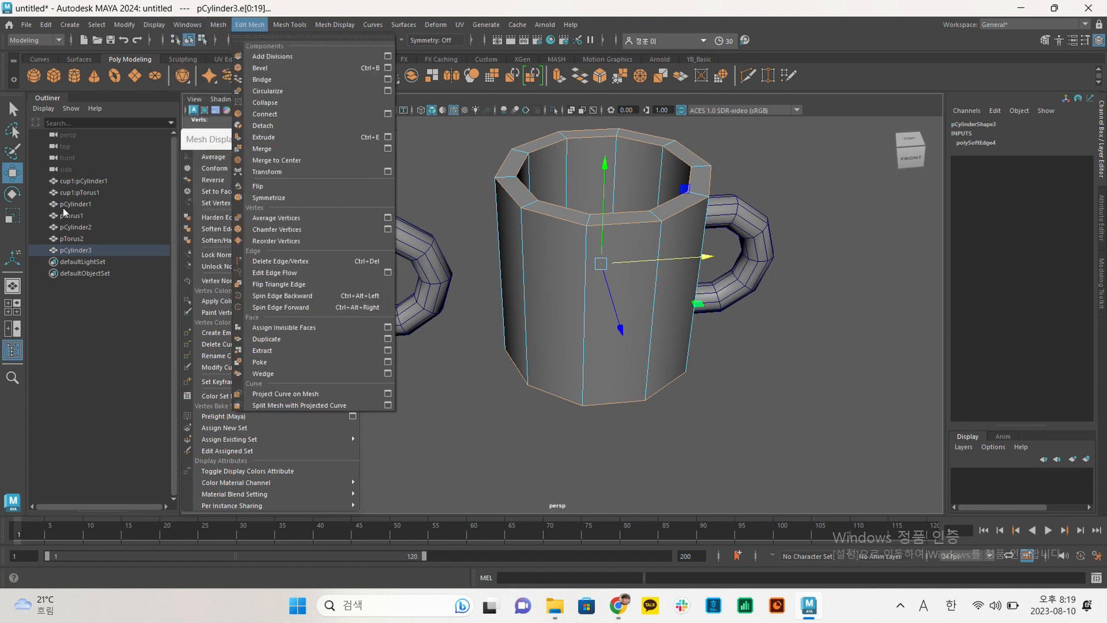
{"action": "mouse_move", "coordinate": [291, 24]}
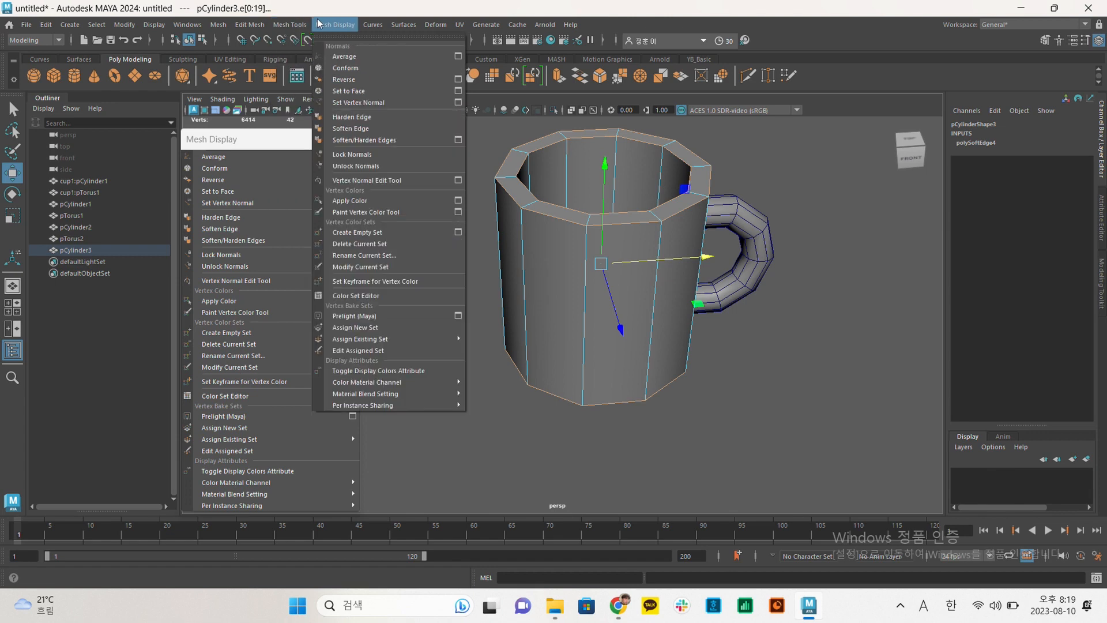
{"action": "mouse_move", "coordinate": [366, 26]}
{"action": "left_click", "coordinate": [258, 27]}
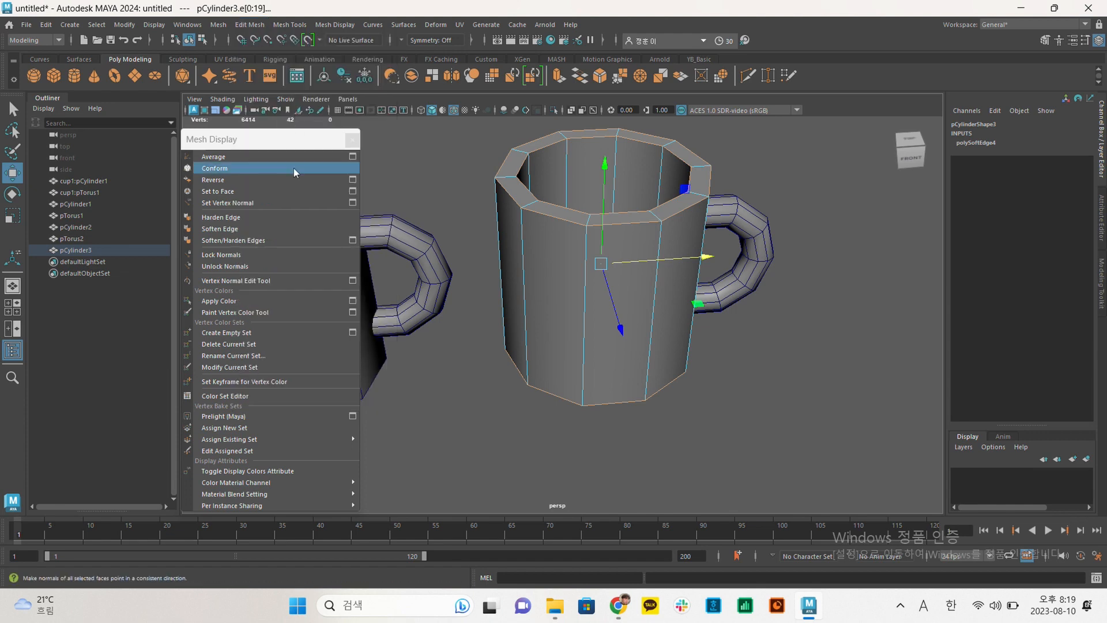
{"action": "left_click", "coordinate": [265, 23]}
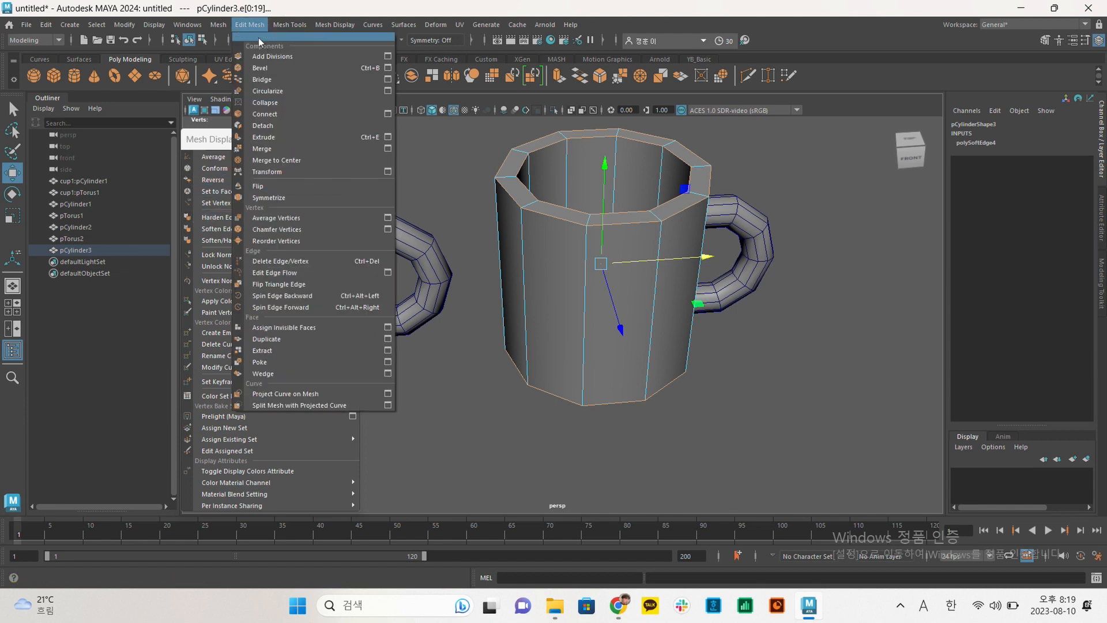
{"action": "left_click", "coordinate": [265, 32]}
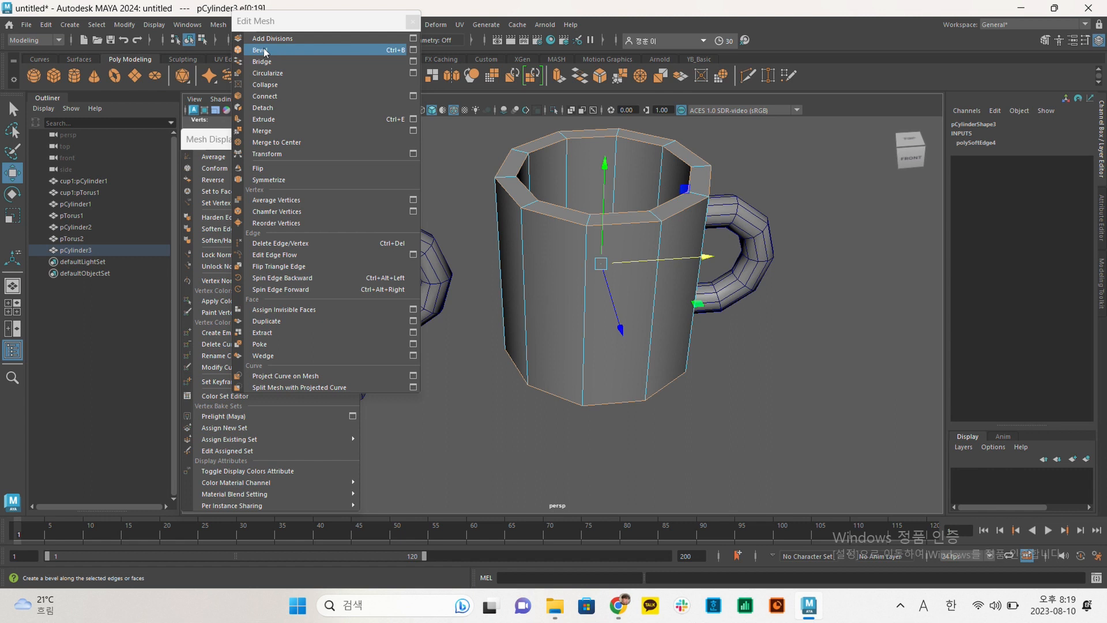
{"action": "left_click_drag", "start_coordinate": [290, 26], "coordinate": [317, 119]}
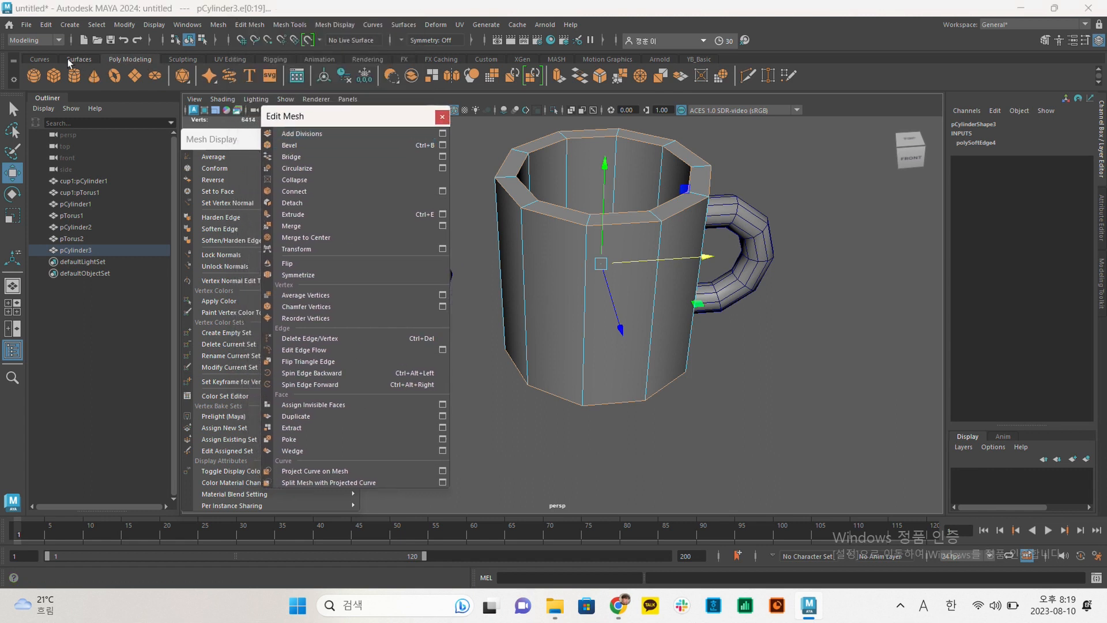
Bevel the selected edge loops with a fraction of 0.5 and one segment, and return to object selection on the cup body.
{"action": "left_click", "coordinate": [601, 77]}
{"action": "left_click_drag", "start_coordinate": [635, 210], "coordinate": [485, 187], "text": "alt"}
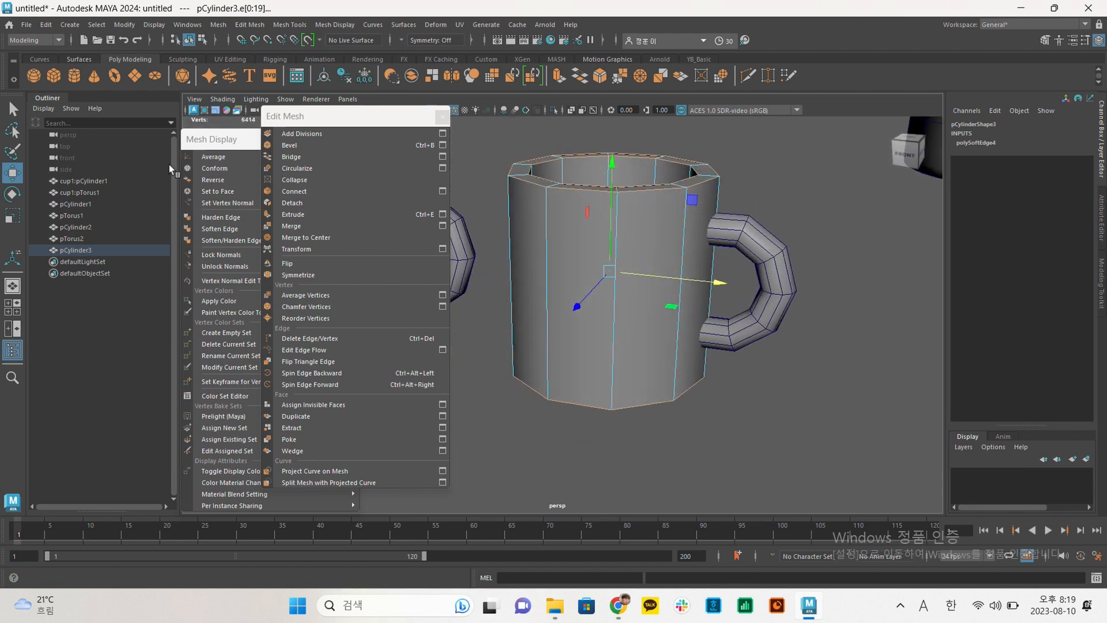
{"action": "left_click", "coordinate": [297, 148]}
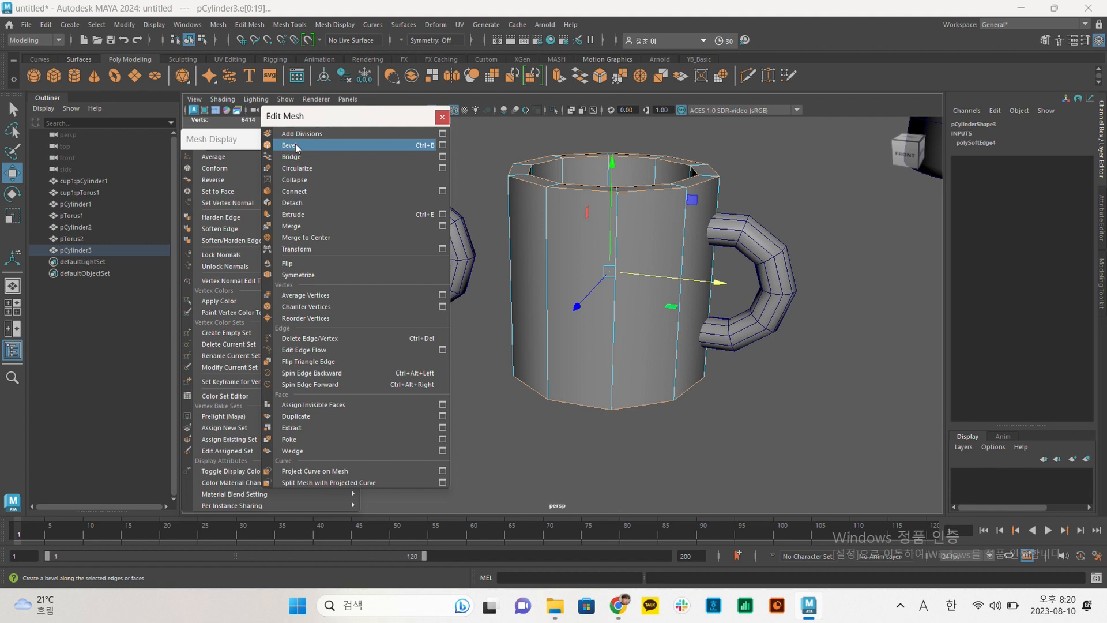
{"action": "left_click_drag", "start_coordinate": [638, 225], "coordinate": [633, 225], "text": "alt"}
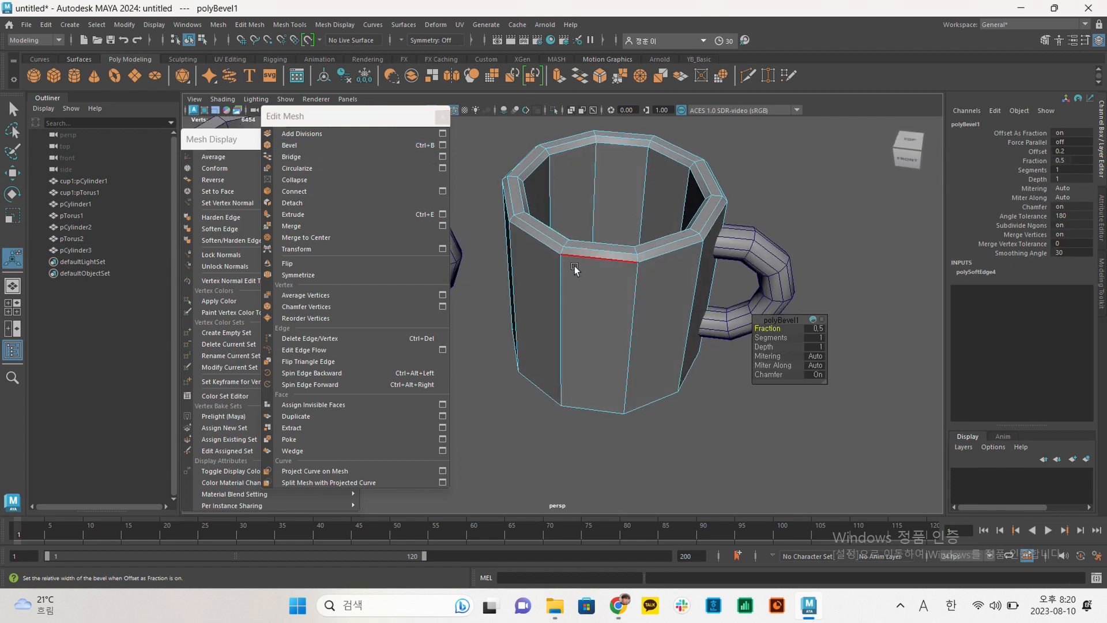
{"action": "left_click_drag", "start_coordinate": [679, 257], "coordinate": [632, 181], "text": "alt"}
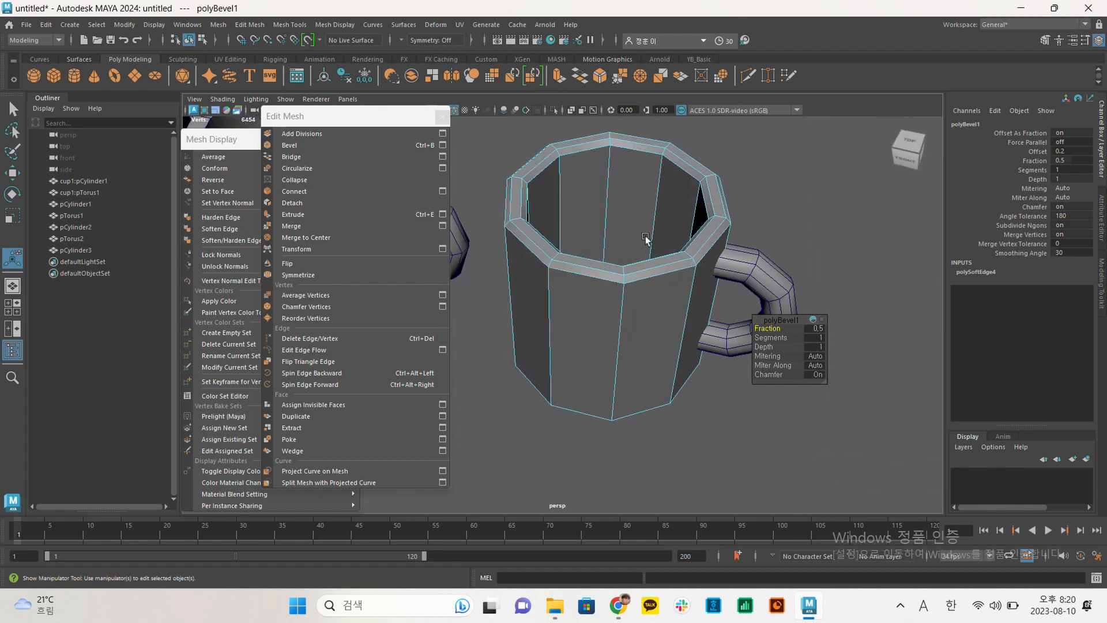
{"action": "right_click_drag", "start_coordinate": [639, 165], "coordinate": [694, 143]}
{"action": "left_click", "coordinate": [637, 151]}
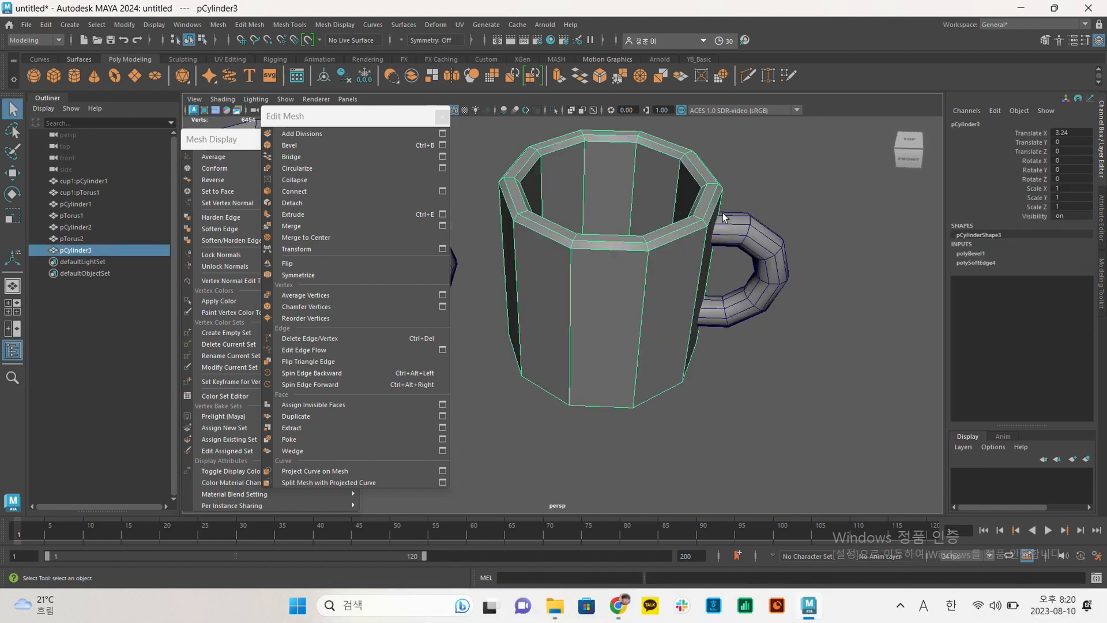
Move the floating Edit Mesh window clear of the viewport's display controls and turn off the wireframe overlay.
{"action": "left_click_drag", "start_coordinate": [379, 115], "coordinate": [334, 175]}
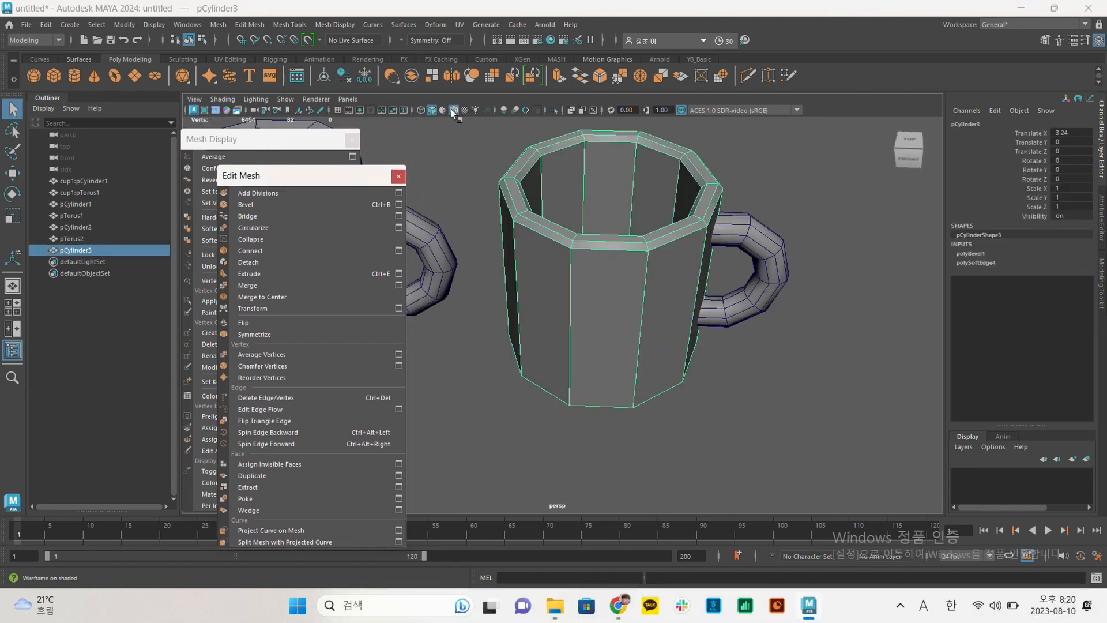
{"action": "left_click", "coordinate": [448, 130]}
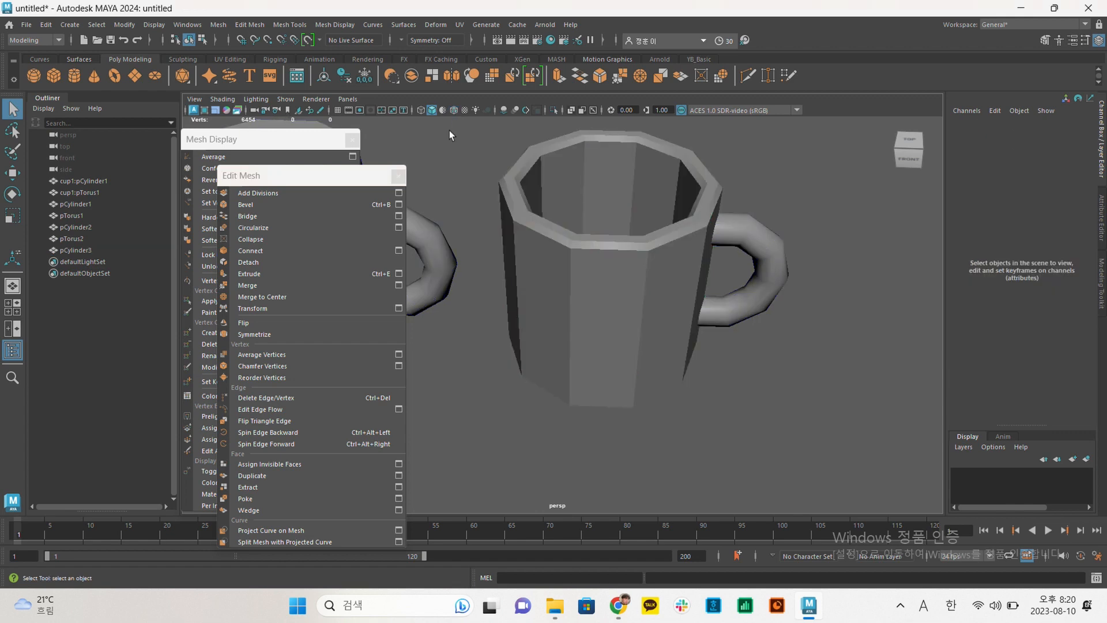
Preview the beveled cup body with mesh smoothing and return it to the unsmoothed display.
{"action": "left_click", "coordinate": [609, 258]}
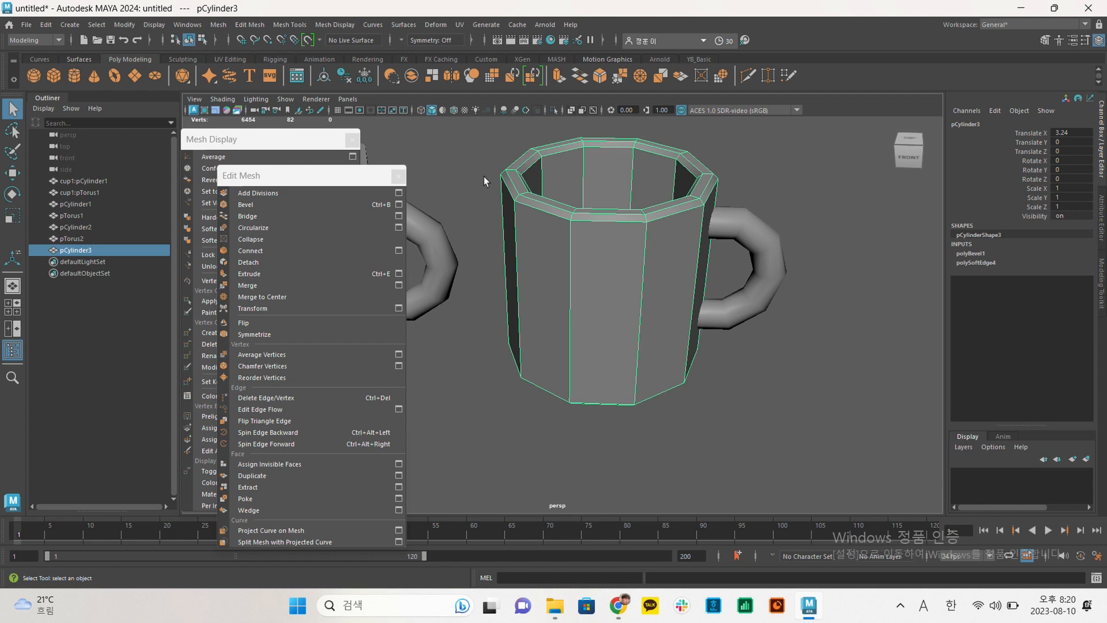
{"action": "key", "text": "3"}
{"action": "left_click", "coordinate": [458, 160]}
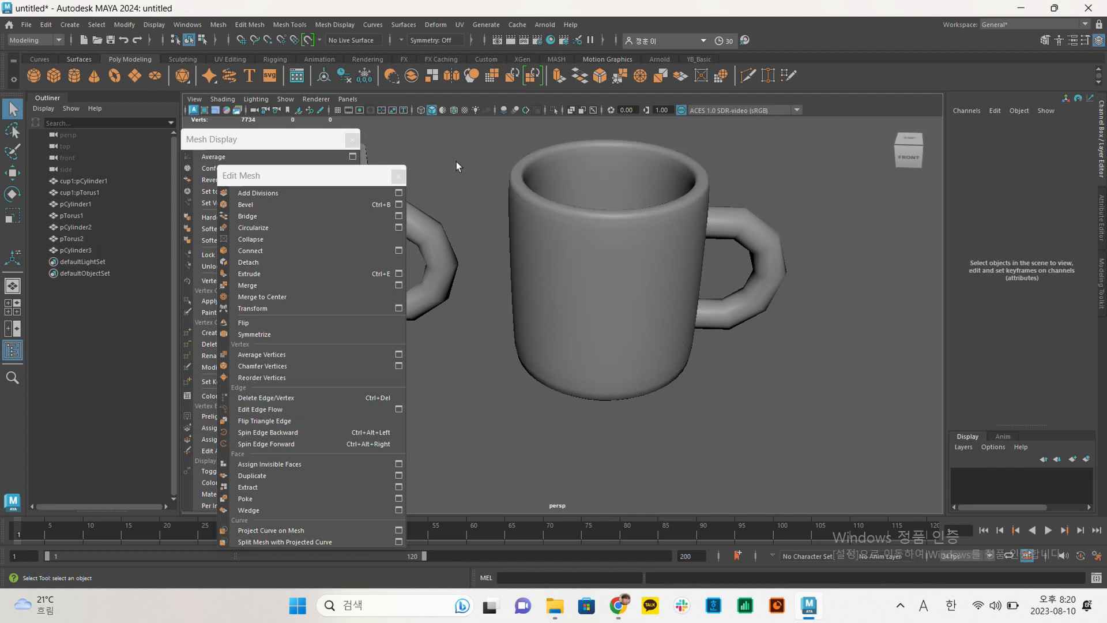
{"action": "left_click", "coordinate": [530, 207]}
{"action": "key", "text": "1"}
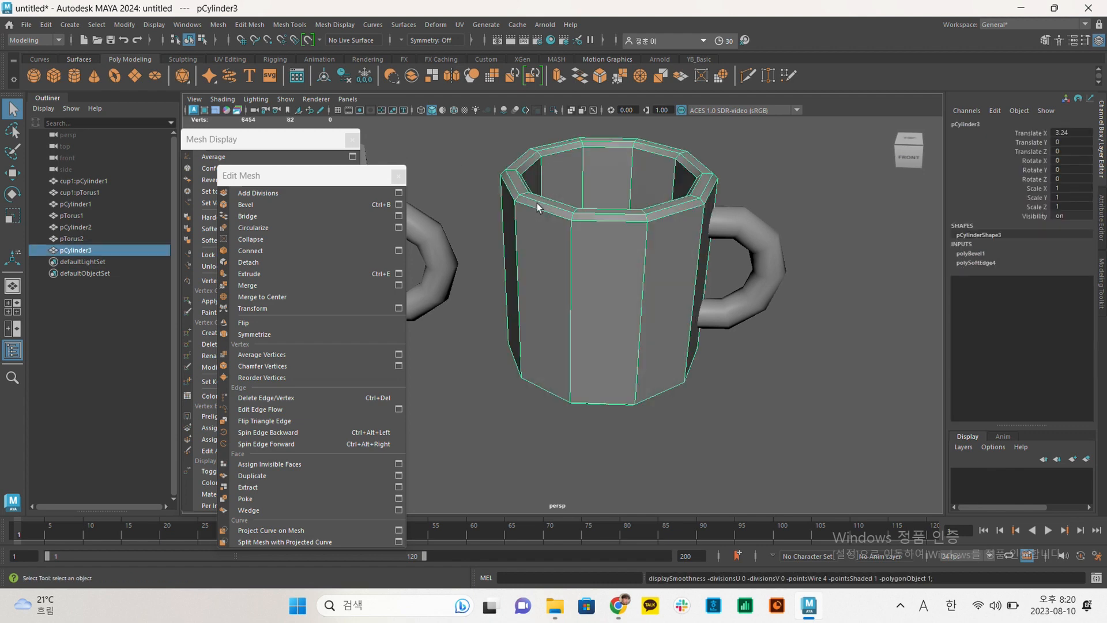
Examine the corner vertices around the beveled rim and inner base of the copied cup body, and return to object selection.
{"action": "scroll", "coordinate": [452, 168], "scroll_direction": "up", "scroll_amount": 3}
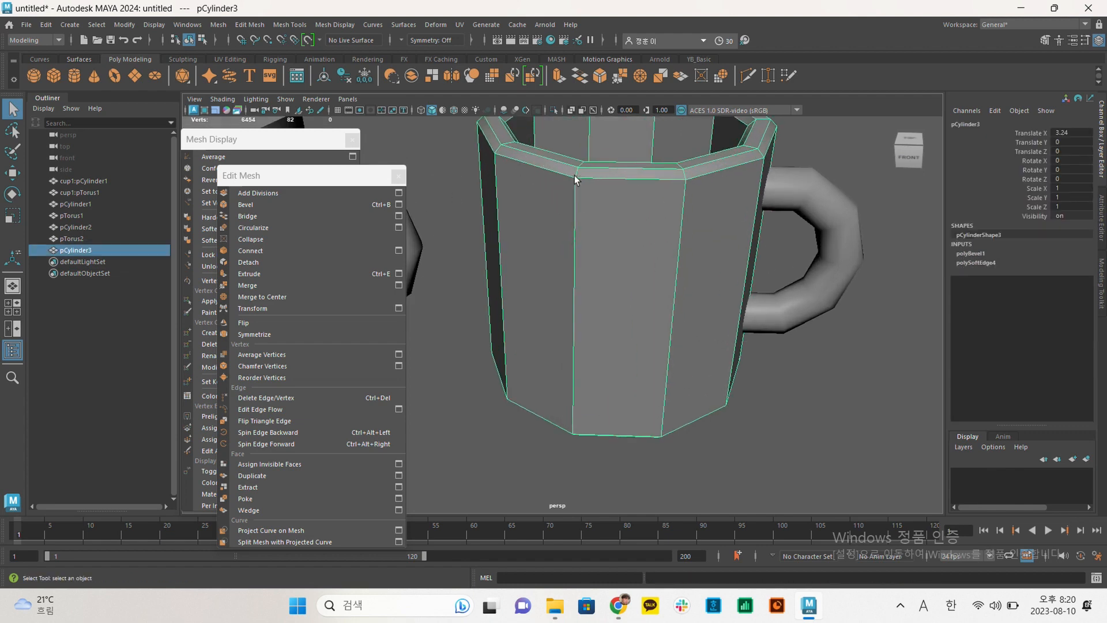
{"action": "right_click_drag", "start_coordinate": [576, 175], "coordinate": [533, 176]}
{"action": "scroll", "coordinate": [578, 179], "scroll_direction": "up", "scroll_amount": 5}
{"action": "middle_click_drag", "start_coordinate": [571, 186], "coordinate": [528, 413], "text": "alt"}
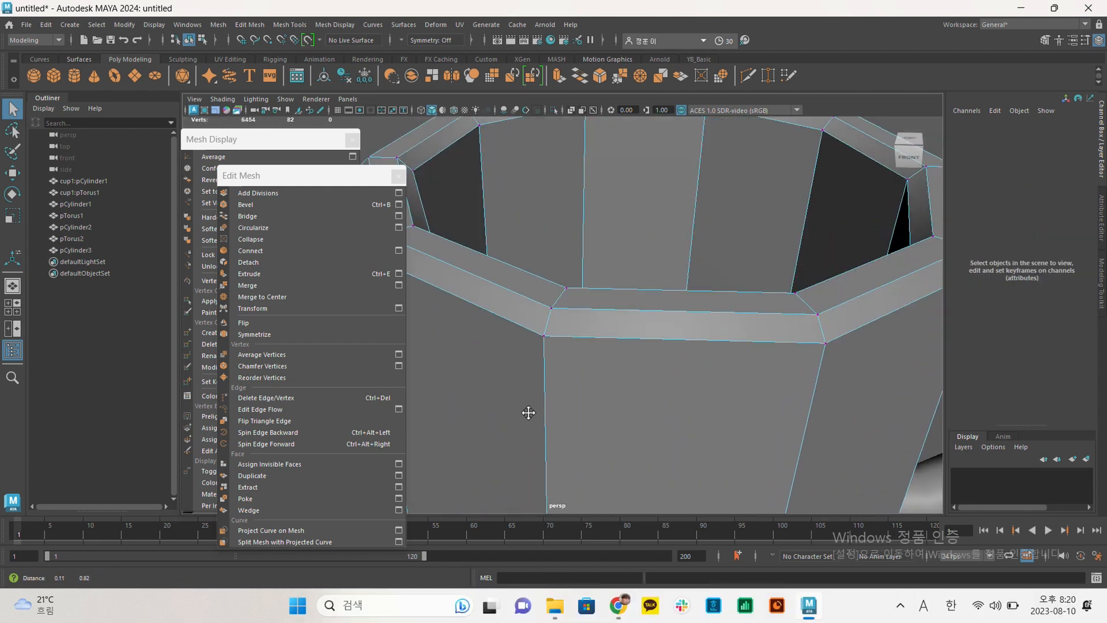
{"action": "left_click", "coordinate": [544, 340]}
{"action": "left_click", "coordinate": [554, 315], "text": "shift"}
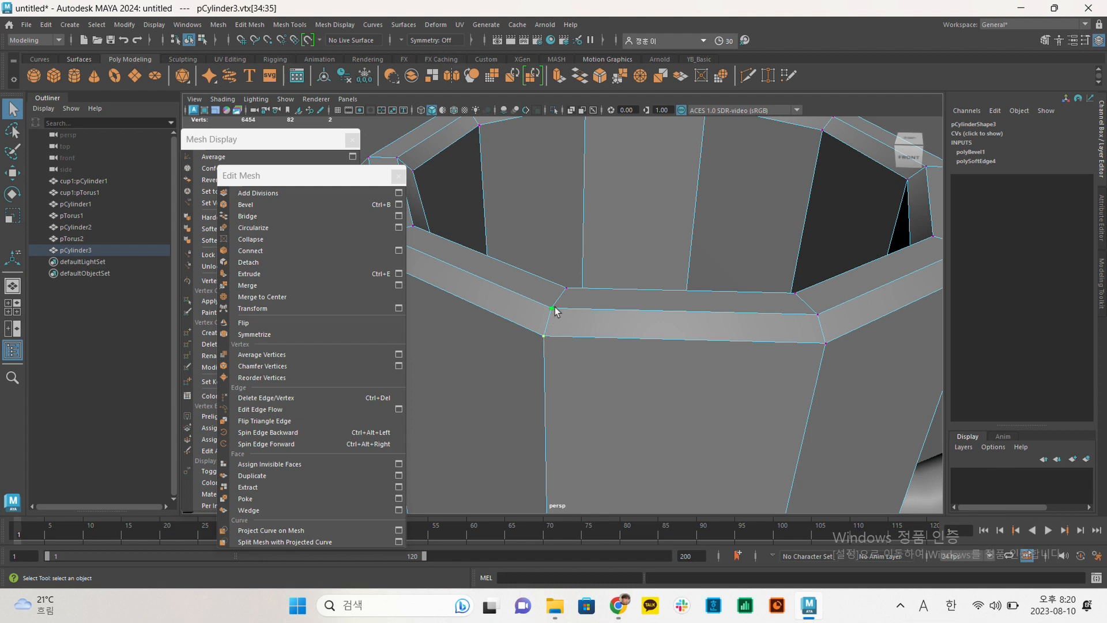
{"action": "left_click", "coordinate": [552, 311], "text": "shift"}
{"action": "left_click", "coordinate": [552, 310], "text": "shift"}
{"action": "left_click", "coordinate": [544, 335]}
{"action": "left_click", "coordinate": [553, 312]}
{"action": "left_click", "coordinate": [568, 288]}
{"action": "left_click_drag", "start_coordinate": [569, 294], "coordinate": [534, 427], "text": "alt"}
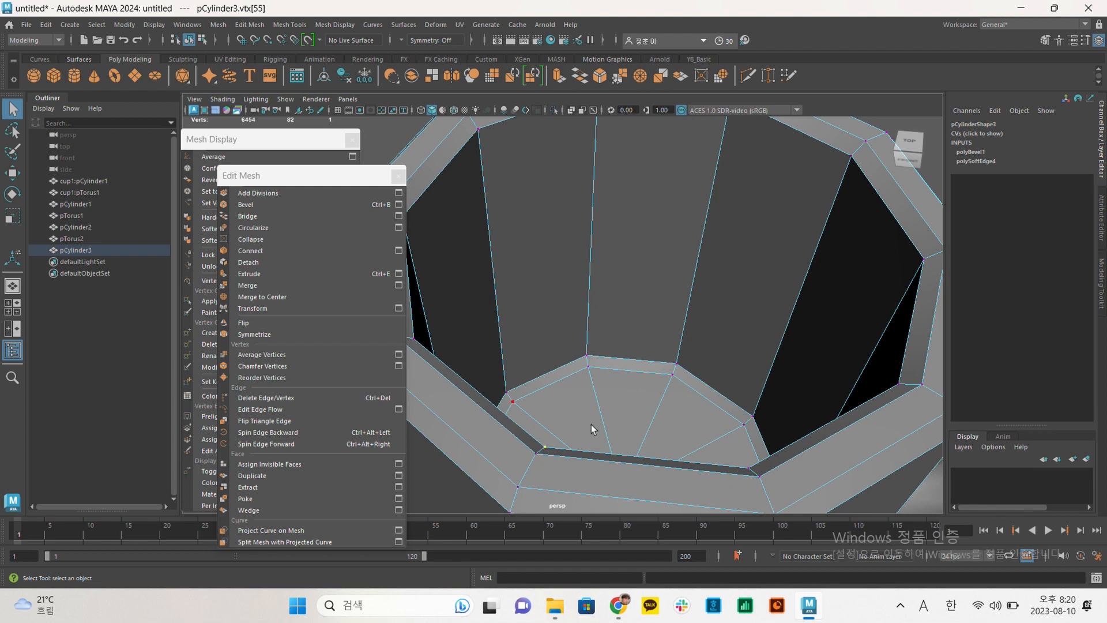
{"action": "right_click_drag", "start_coordinate": [642, 392], "coordinate": [510, 362], "text": "alt"}
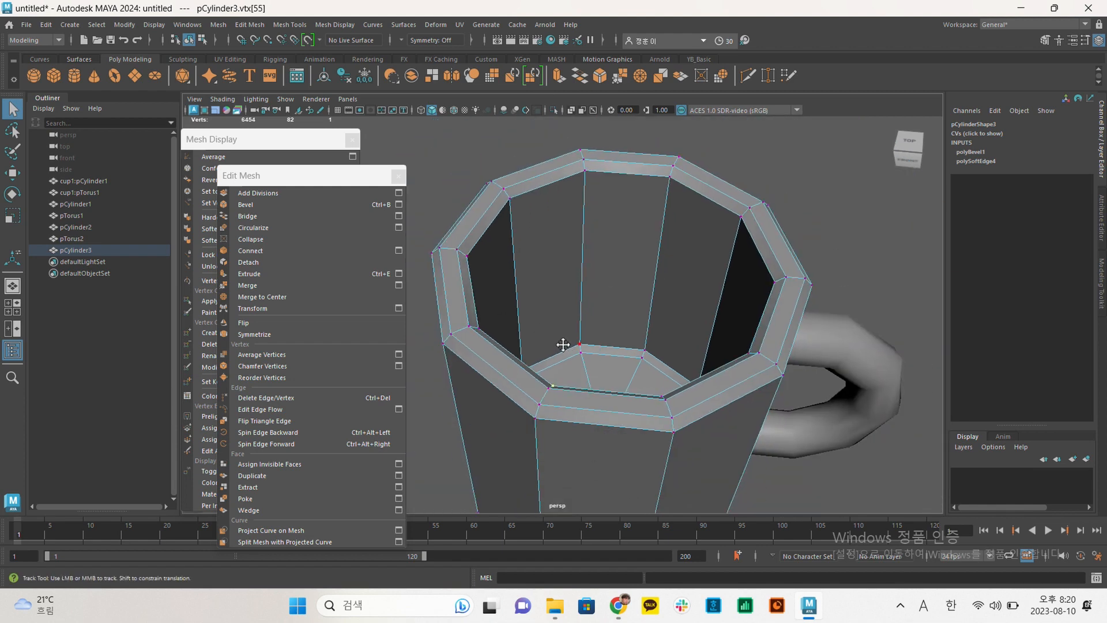
{"action": "middle_click_drag", "start_coordinate": [569, 345], "coordinate": [570, 343], "text": "alt"}
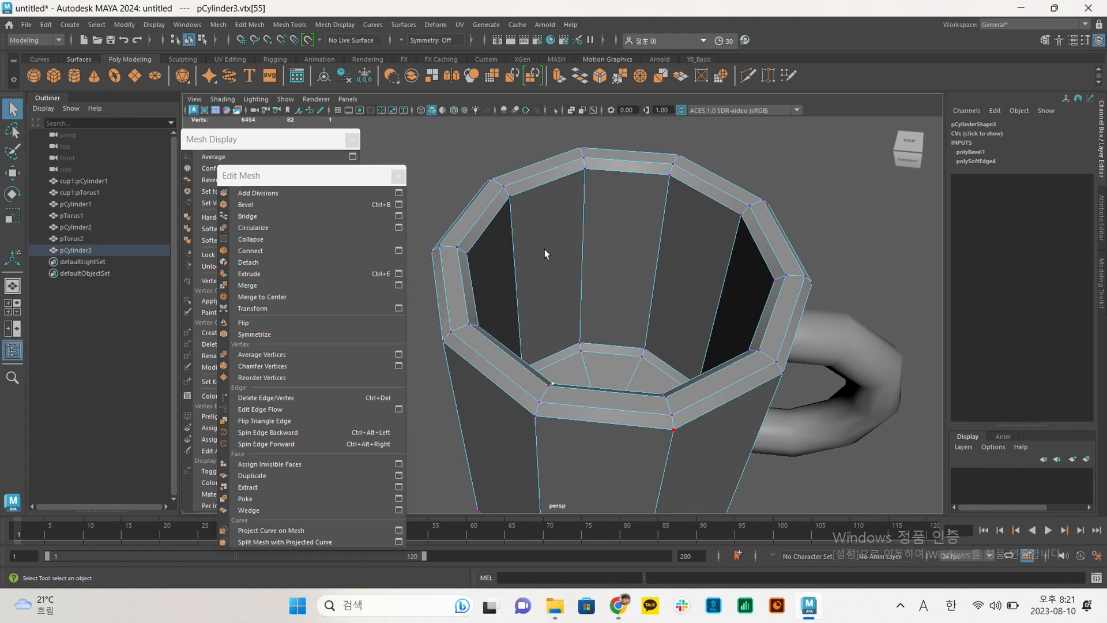
{"action": "right_click_drag", "start_coordinate": [544, 249], "coordinate": [538, 183], "text": "alt"}
{"action": "right_click_drag", "start_coordinate": [583, 222], "coordinate": [639, 187]}
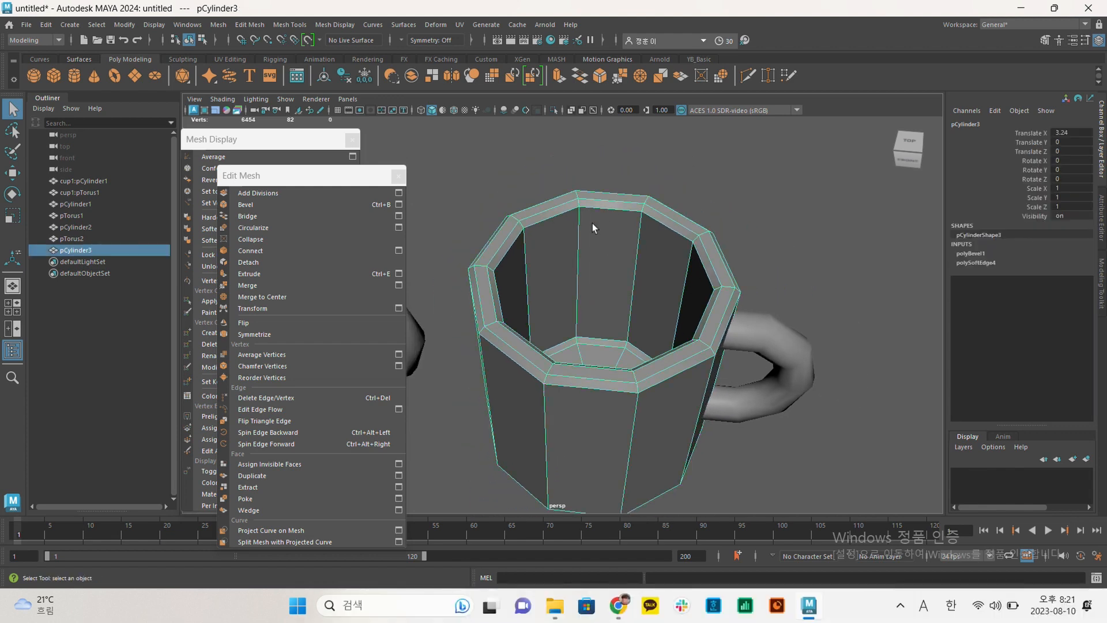
Preview the beveled cup body with mesh smoothing and compare its shape with the neighboring unbeveled cup.
{"action": "key", "text": "3"}
{"action": "left_click", "coordinate": [768, 173]}
{"action": "left_click_drag", "start_coordinate": [768, 173], "coordinate": [532, 229], "text": "alt"}
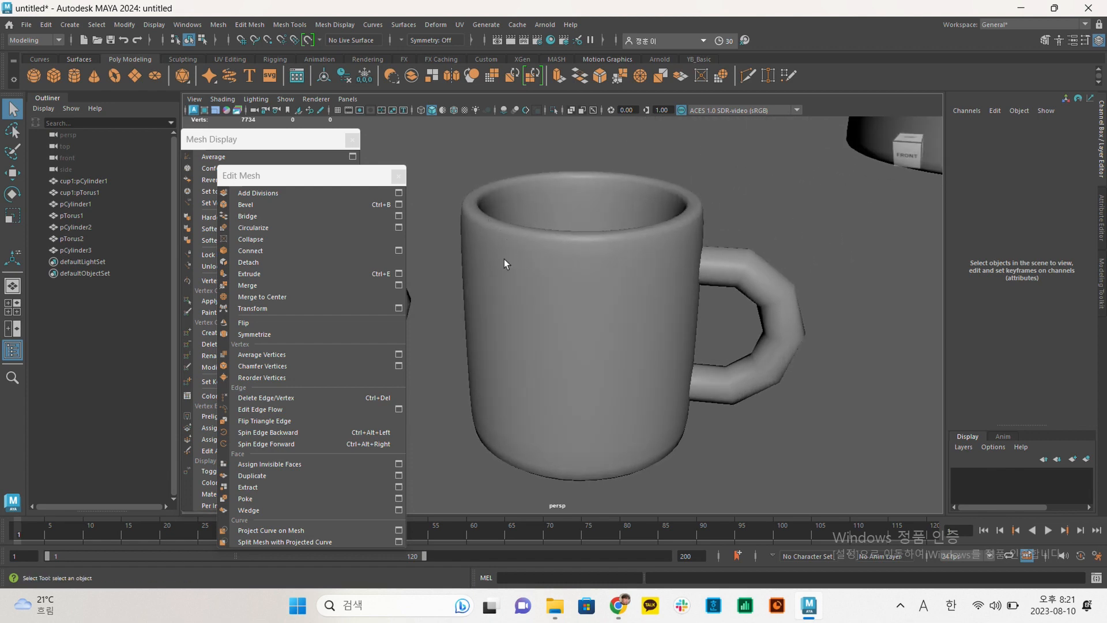
{"action": "middle_click_drag", "start_coordinate": [507, 257], "coordinate": [631, 252], "text": "alt"}
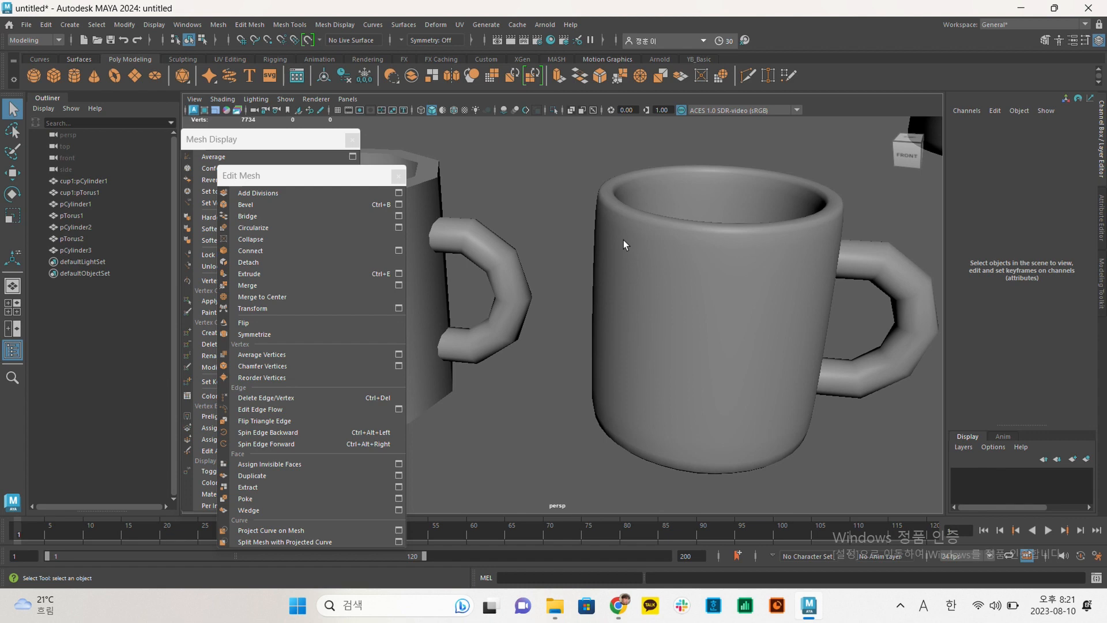
{"action": "middle_click_drag", "start_coordinate": [577, 214], "coordinate": [645, 226], "text": "alt"}
{"action": "left_click_drag", "start_coordinate": [612, 238], "coordinate": [597, 252], "text": "alt"}
{"action": "middle_click_drag", "start_coordinate": [596, 252], "coordinate": [666, 262], "text": "alt"}
{"action": "right_click_drag", "start_coordinate": [592, 257], "coordinate": [560, 259], "text": "alt"}
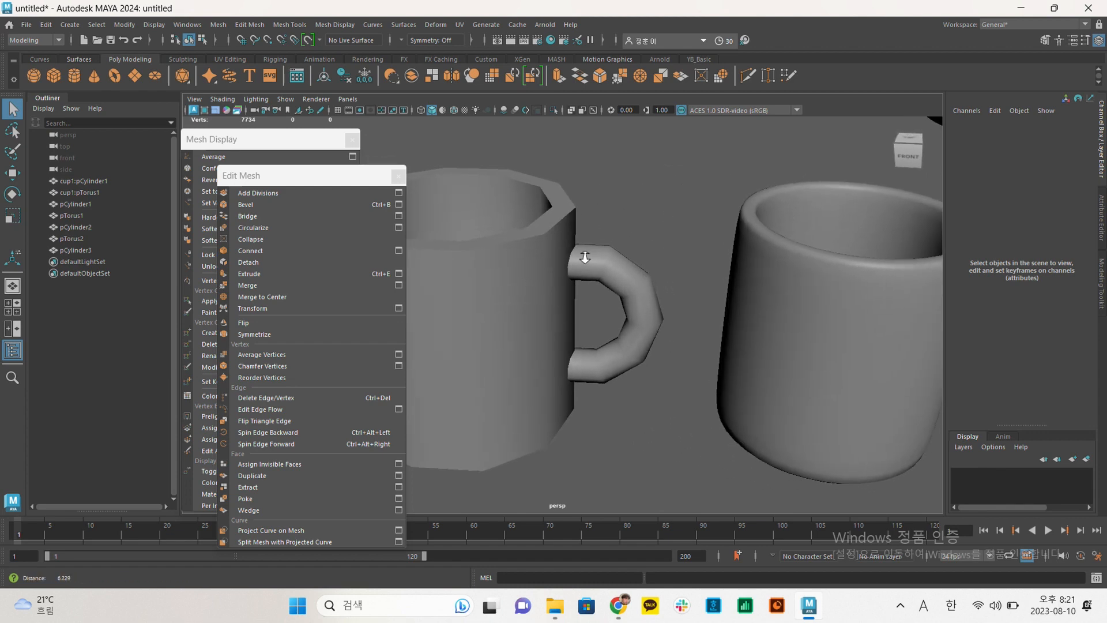
{"action": "middle_click_drag", "start_coordinate": [610, 258], "coordinate": [665, 232], "text": "alt"}
{"action": "left_click_drag", "start_coordinate": [665, 233], "coordinate": [645, 242], "text": "alt"}
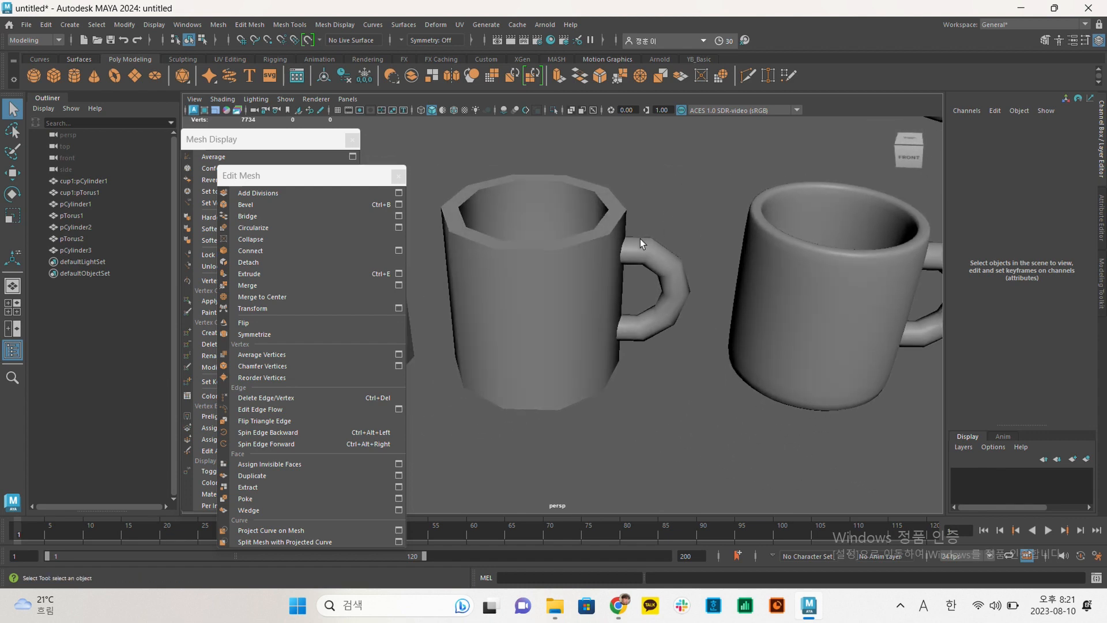
Turn on the wireframe overlay and display the neighboring unbeveled cup body with mesh smoothing.
{"action": "left_click", "coordinate": [451, 109]}
{"action": "left_click", "coordinate": [529, 240]}
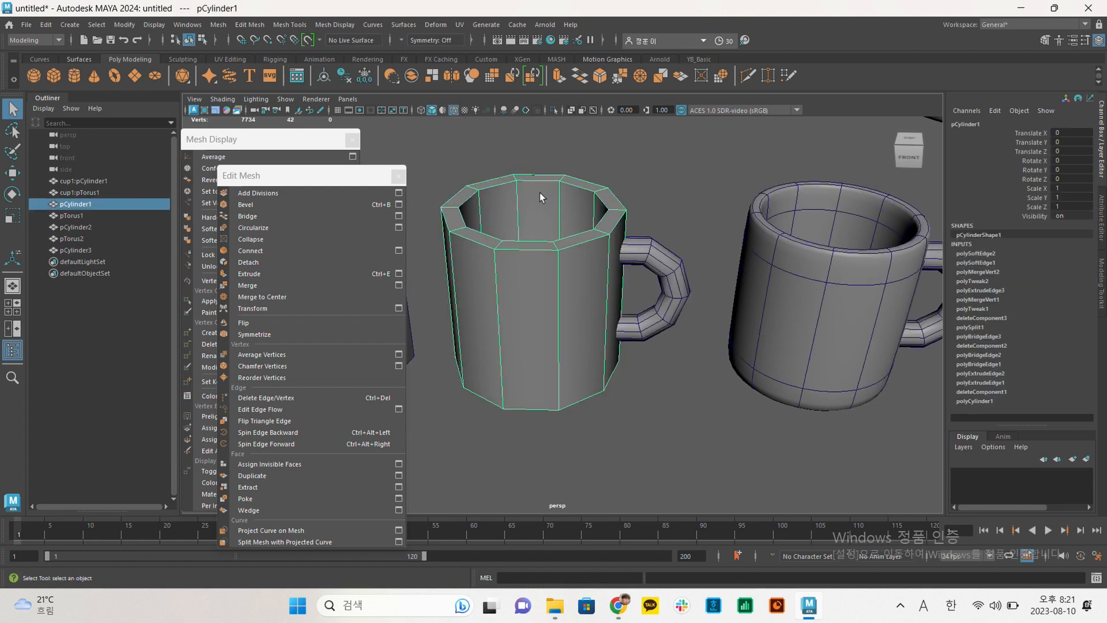
{"action": "right_click_drag", "start_coordinate": [497, 256], "coordinate": [530, 248], "text": "alt"}
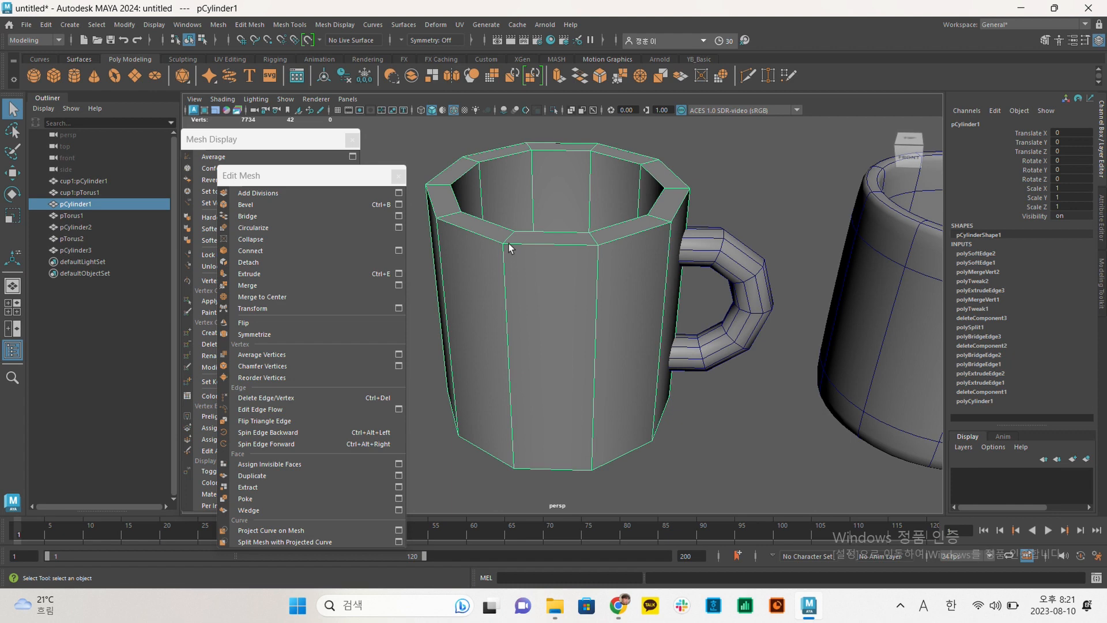
{"action": "right_click_drag", "start_coordinate": [487, 248], "coordinate": [537, 261], "text": "alt"}
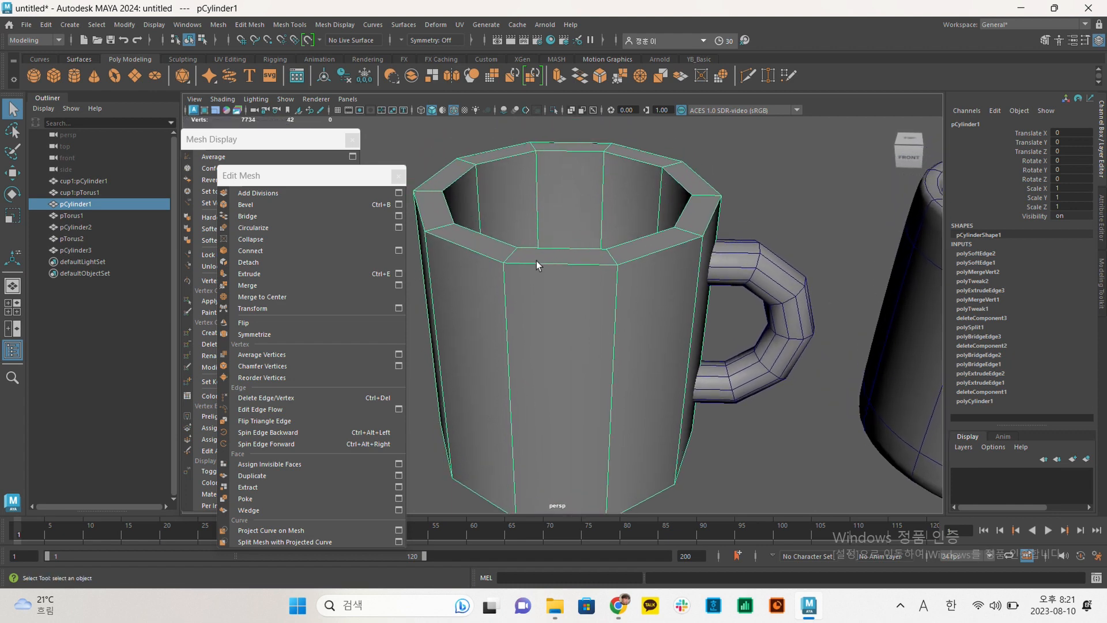
{"action": "key", "text": "3"}
{"action": "left_click_drag", "start_coordinate": [634, 269], "coordinate": [669, 403], "text": "alt"}
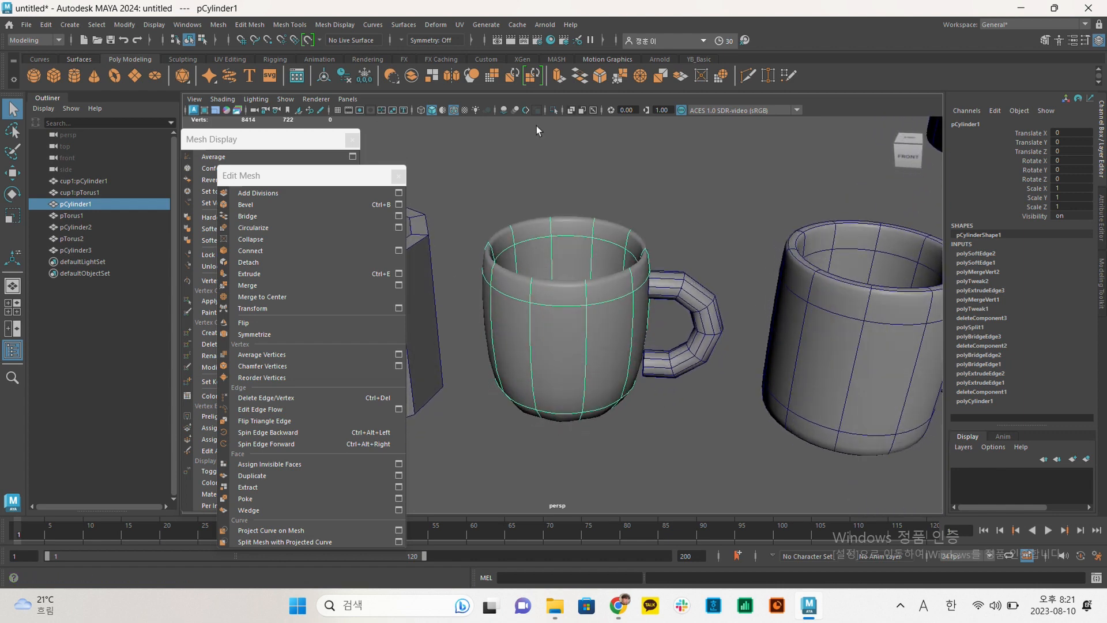
Compare the beveled cup body in unsmoothed and smoothed display, and inspect its rim and interior from above.
{"action": "left_click_drag", "start_coordinate": [736, 353], "coordinate": [734, 344], "text": "alt"}
{"action": "middle_click_drag", "start_coordinate": [613, 313], "coordinate": [439, 288], "text": "alt"}
{"action": "right_click_drag", "start_coordinate": [438, 288], "coordinate": [625, 261], "text": "alt"}
{"action": "left_click", "coordinate": [546, 214]}
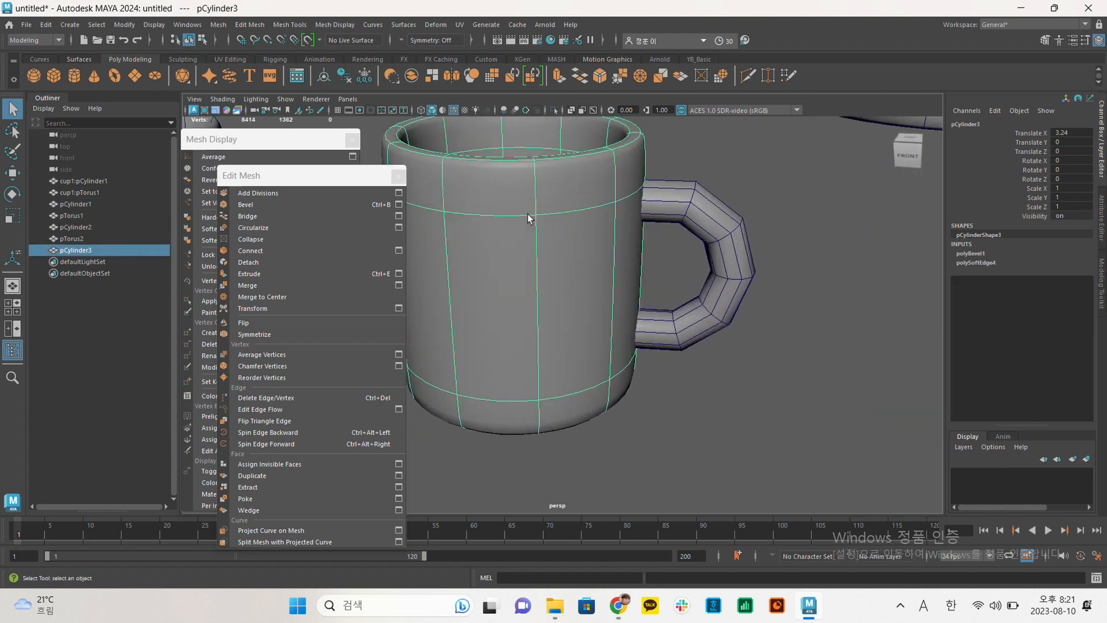
{"action": "middle_click_drag", "start_coordinate": [546, 214], "coordinate": [580, 263], "text": "alt"}
{"action": "key", "text": "1"}
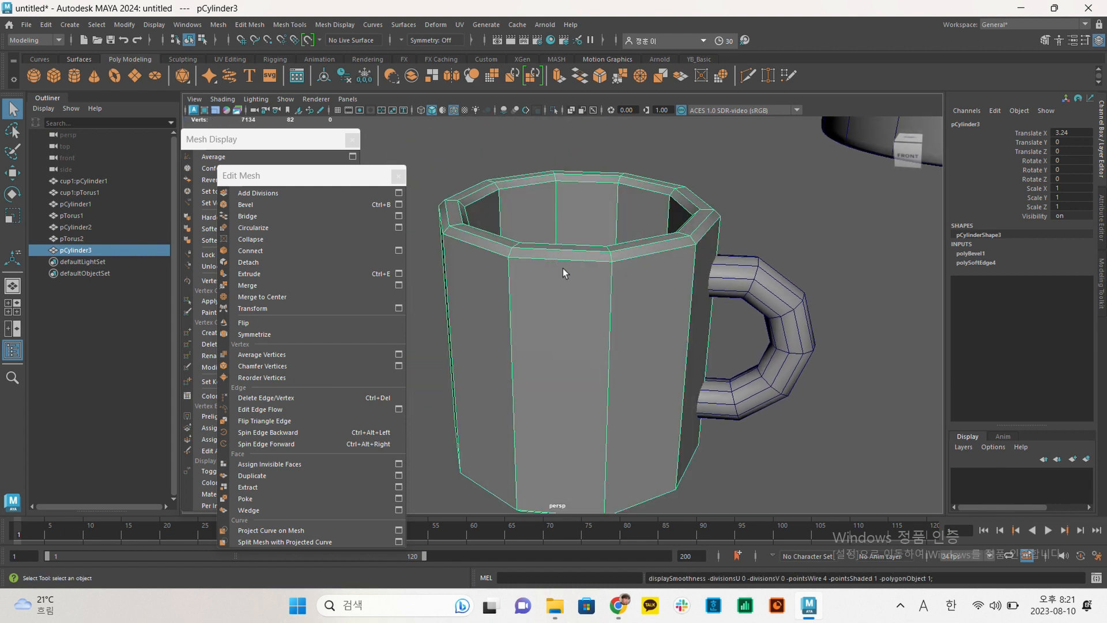
{"action": "key", "text": "3"}
{"action": "left_click_drag", "start_coordinate": [572, 285], "coordinate": [407, 327], "text": "alt"}
{"action": "left_click", "coordinate": [742, 213]}
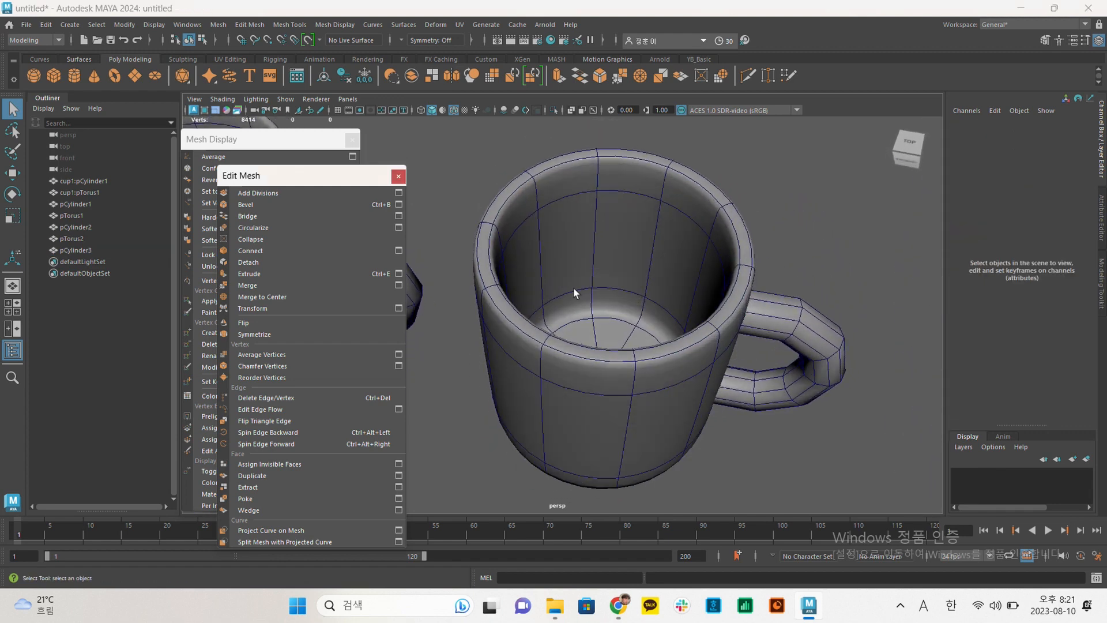
Select the rim and base edge loops of the unsmoothed ten-sided cup body to inspect them beside the smoothed cups.
{"action": "left_click_drag", "start_coordinate": [573, 288], "coordinate": [704, 294], "text": "alt"}
{"action": "right_click_drag", "start_coordinate": [704, 295], "coordinate": [571, 272], "text": "alt"}
{"action": "middle_click_drag", "start_coordinate": [571, 272], "coordinate": [753, 286], "text": "alt"}
{"action": "right_click_drag", "start_coordinate": [754, 285], "coordinate": [648, 287], "text": "alt"}
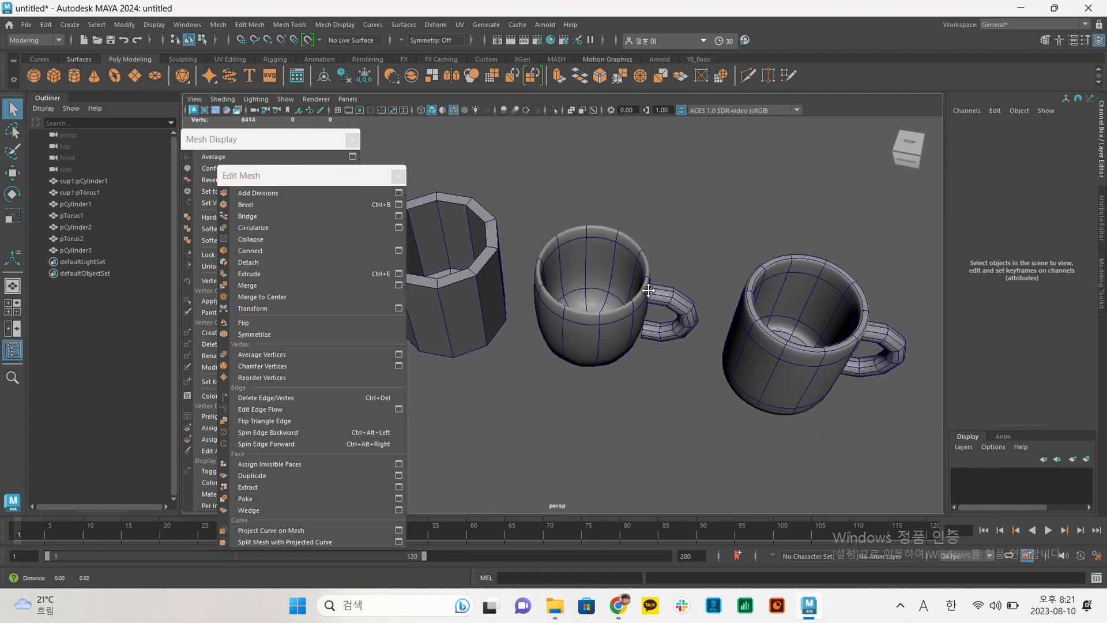
{"action": "left_click_drag", "start_coordinate": [648, 287], "coordinate": [665, 272], "text": "alt"}
{"action": "middle_click_drag", "start_coordinate": [665, 272], "coordinate": [703, 273], "text": "alt"}
{"action": "left_click", "coordinate": [593, 278]}
{"action": "left_click_drag", "start_coordinate": [592, 282], "coordinate": [558, 289], "text": "alt"}
{"action": "right_click_drag", "start_coordinate": [575, 274], "coordinate": [577, 233]}
{"action": "left_click_drag", "start_coordinate": [577, 236], "coordinate": [569, 284], "text": "alt"}
{"action": "double_click", "coordinate": [573, 253]}
{"action": "double_click", "coordinate": [566, 355], "text": "shift"}
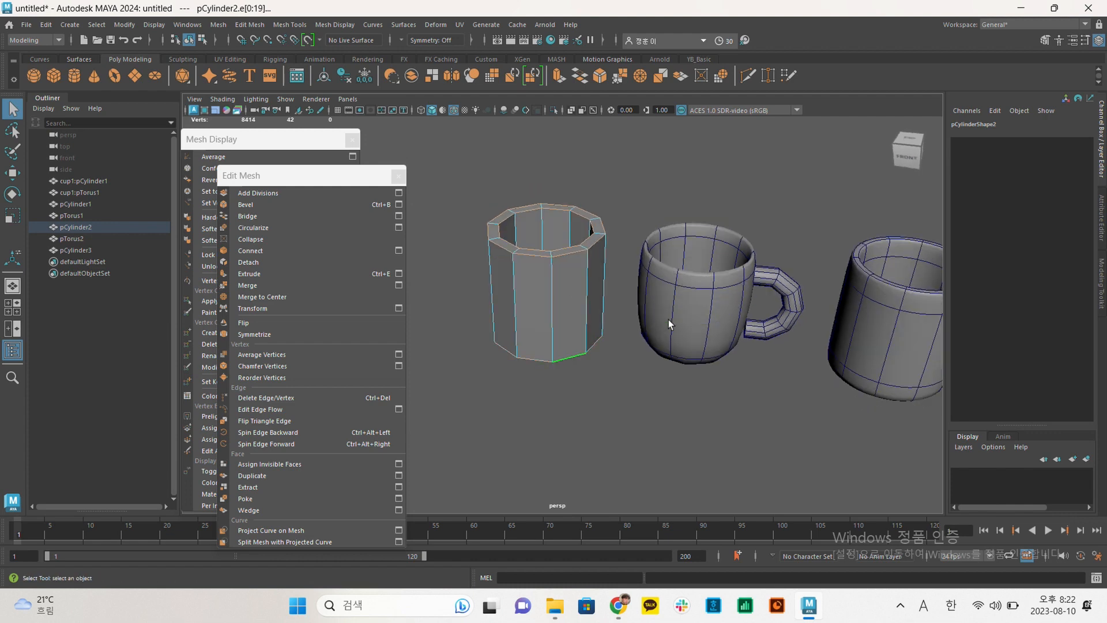
Return to object selection on the smoothed beveled cup body and examine its wireframe from several angles.
{"action": "middle_click_drag", "start_coordinate": [707, 254], "coordinate": [542, 262], "text": "alt"}
{"action": "left_click_drag", "start_coordinate": [612, 312], "coordinate": [626, 316], "text": "alt"}
{"action": "right_click_drag", "start_coordinate": [669, 297], "coordinate": [739, 244]}
{"action": "left_click", "coordinate": [696, 280]}
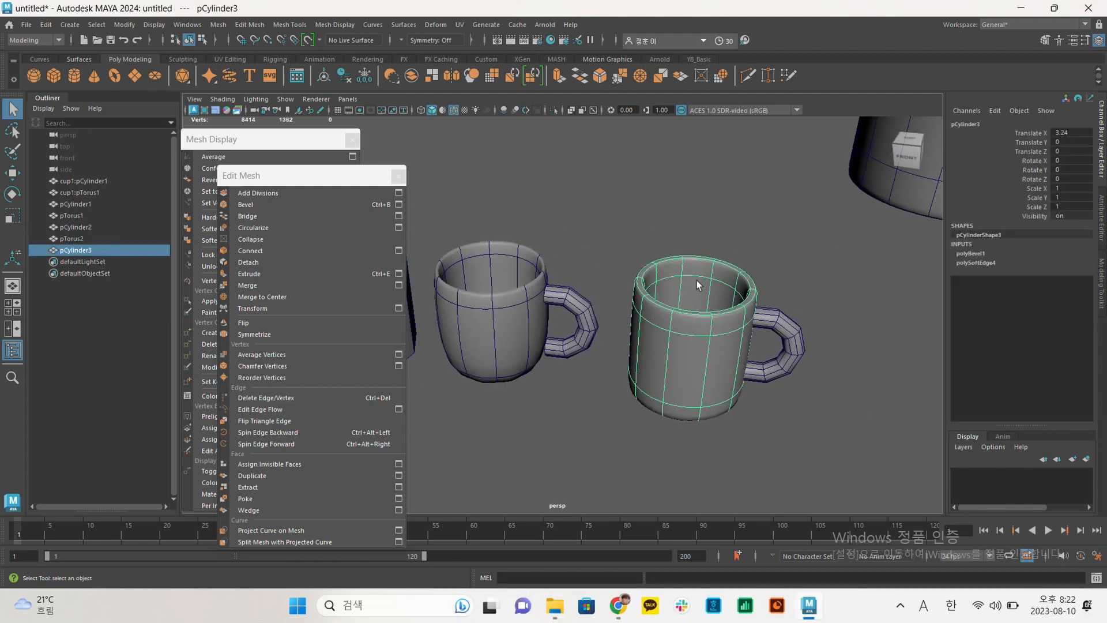
{"action": "right_click_drag", "start_coordinate": [687, 303], "coordinate": [786, 234], "text": "alt"}
{"action": "key", "text": "3"}
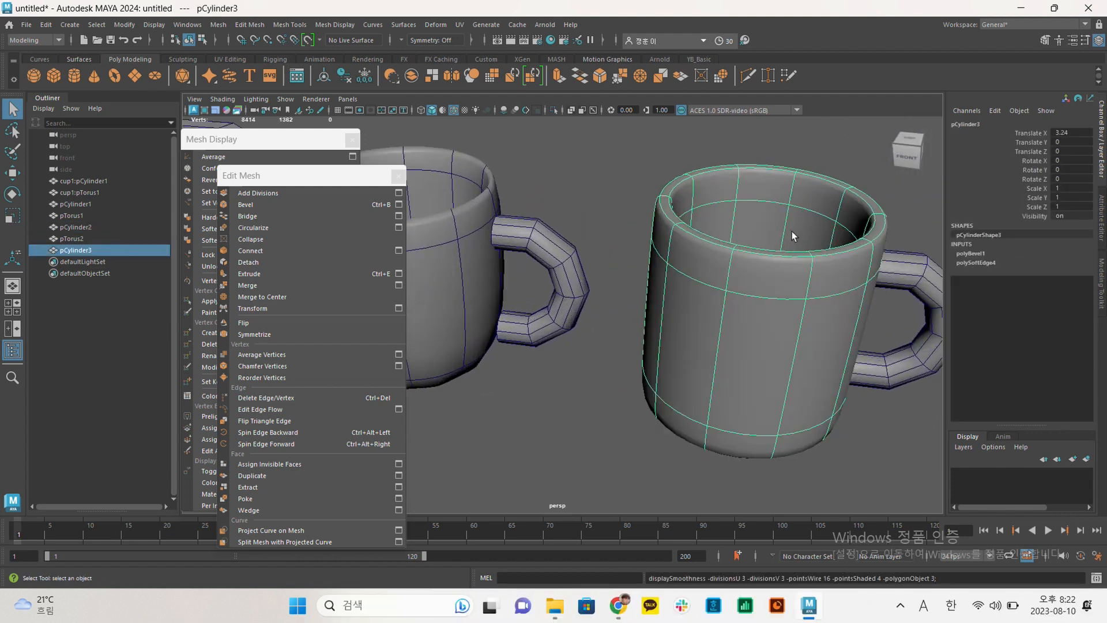
{"action": "left_click_drag", "start_coordinate": [769, 227], "coordinate": [654, 277], "text": "alt"}
{"action": "middle_click_drag", "start_coordinate": [656, 283], "coordinate": [694, 223], "text": "alt"}
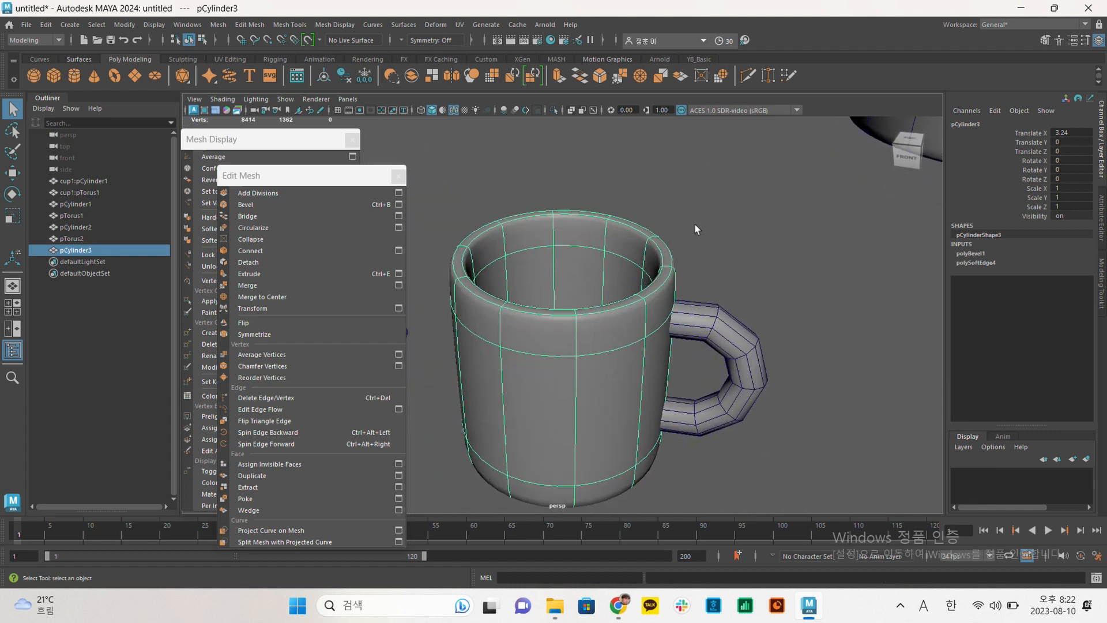
{"action": "left_click", "coordinate": [695, 224]}
{"action": "left_click_drag", "start_coordinate": [681, 368], "coordinate": [683, 330], "text": "alt"}
{"action": "right_click_drag", "start_coordinate": [682, 330], "coordinate": [528, 306], "text": "alt"}
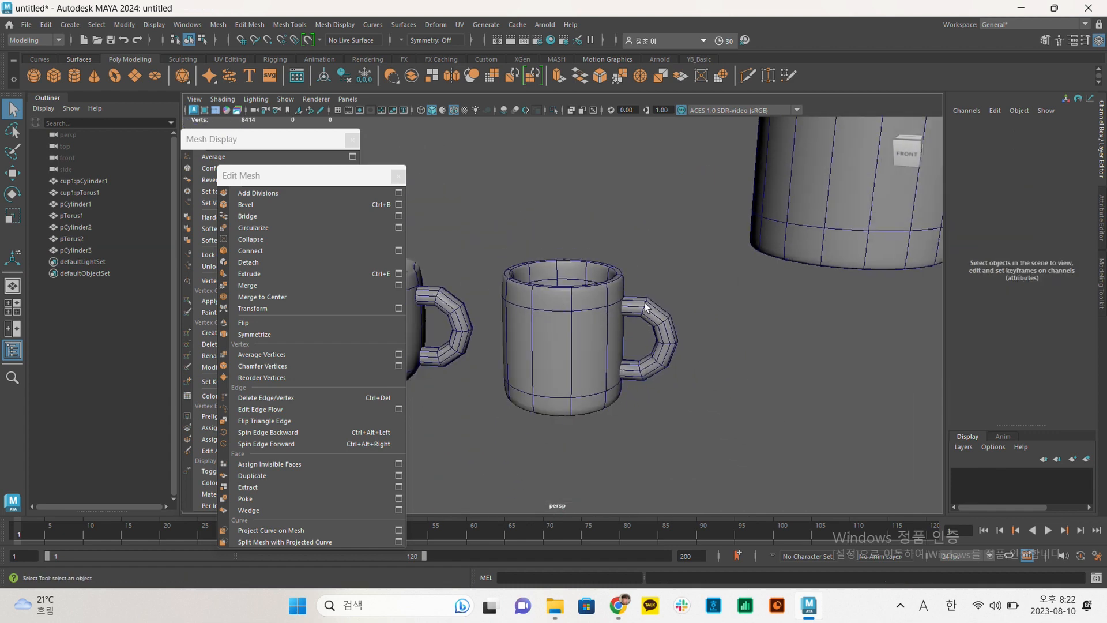
Turn off the wireframe overlay and return the beveled cup body to unsmoothed display.
{"action": "left_click", "coordinate": [454, 110]}
{"action": "middle_click_drag", "start_coordinate": [582, 216], "coordinate": [585, 218], "text": "alt"}
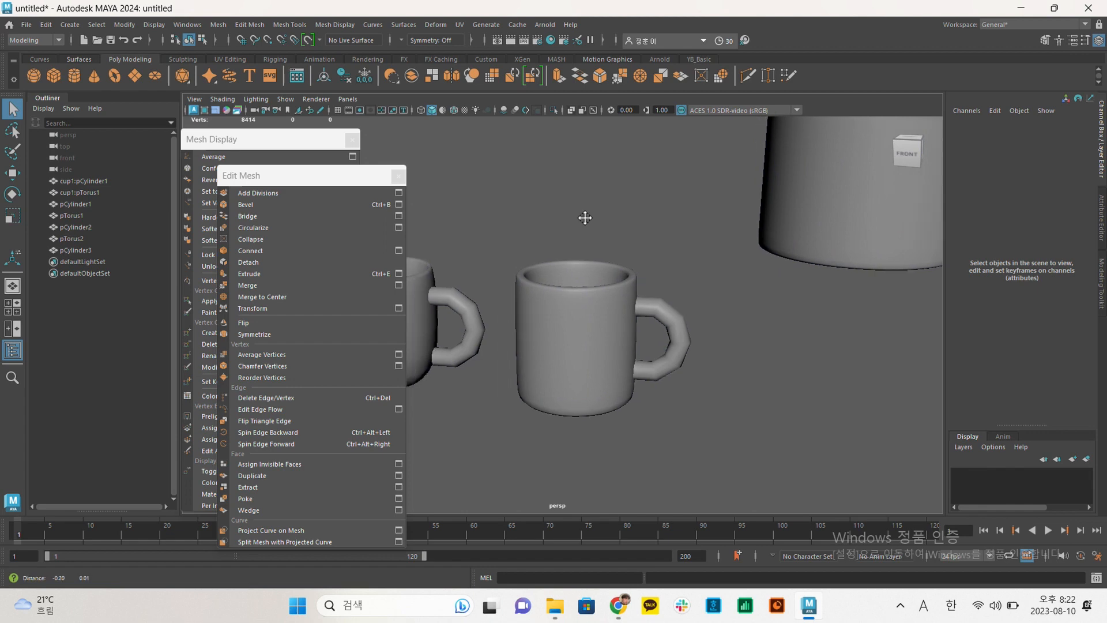
{"action": "left_click", "coordinate": [593, 292]}
{"action": "key", "text": "1"}
Duplicate the beveled cup body along the X axis, placing the copy at about X 6.67 beside the original.
{"action": "left_click_drag", "start_coordinate": [593, 292], "coordinate": [619, 363], "text": "alt"}
{"action": "key", "text": "w"}
{"action": "middle_click_drag", "start_coordinate": [620, 323], "coordinate": [603, 284], "text": "alt"}
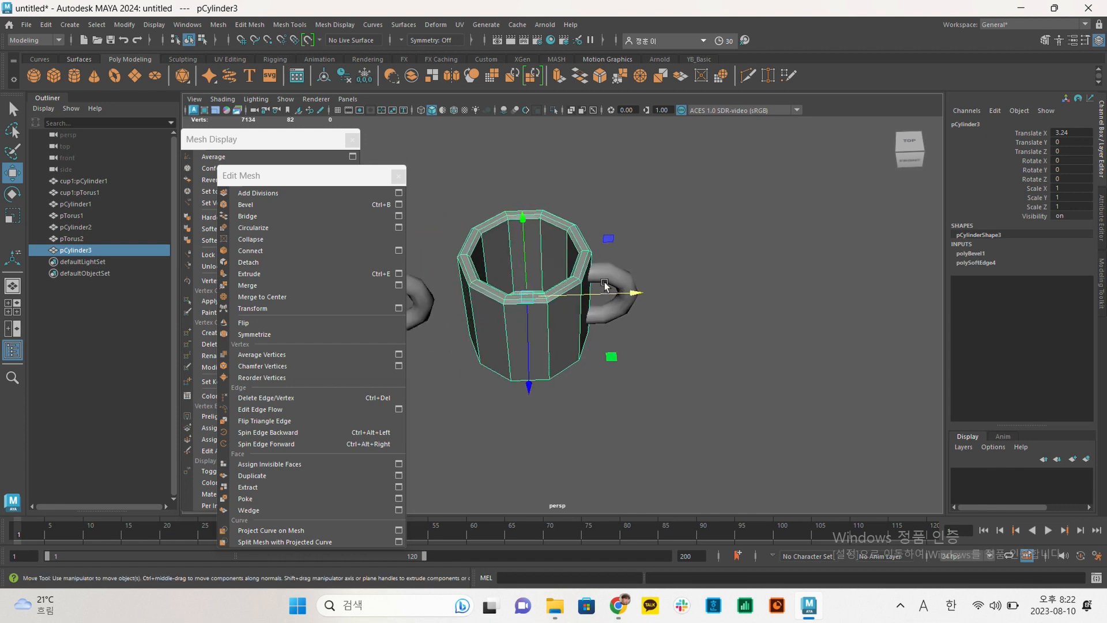
{"action": "left_click_drag", "start_coordinate": [608, 294], "coordinate": [820, 287], "text": "shift"}
{"action": "left_click", "coordinate": [815, 337]}
{"action": "key", "text": "ctrl+z"}
{"action": "left_click_drag", "start_coordinate": [655, 369], "coordinate": [663, 329], "text": "alt"}
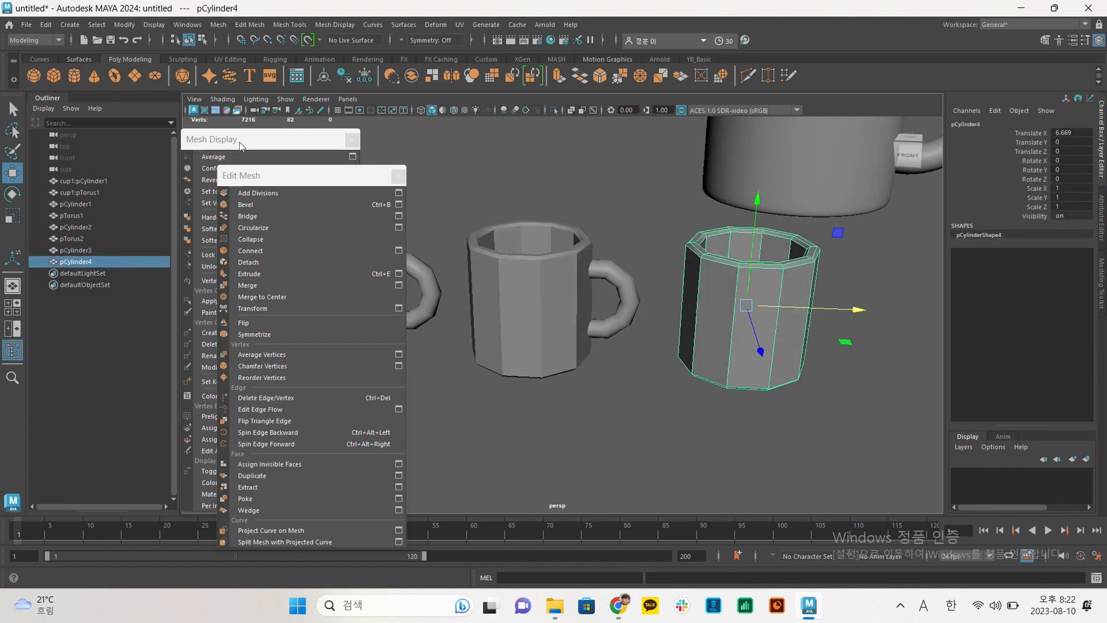
Move the floating Mesh Display window clear of the polygon counts and detach the Mesh commands as a floating window.
{"action": "left_click_drag", "start_coordinate": [241, 146], "coordinate": [256, 233]}
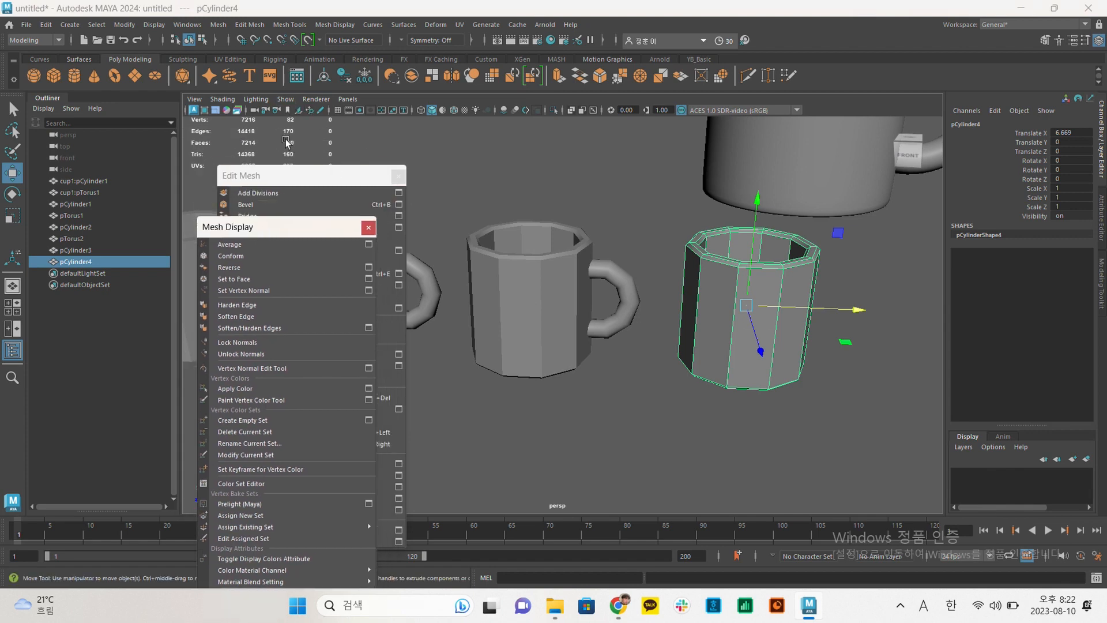
{"action": "left_click", "coordinate": [242, 24]}
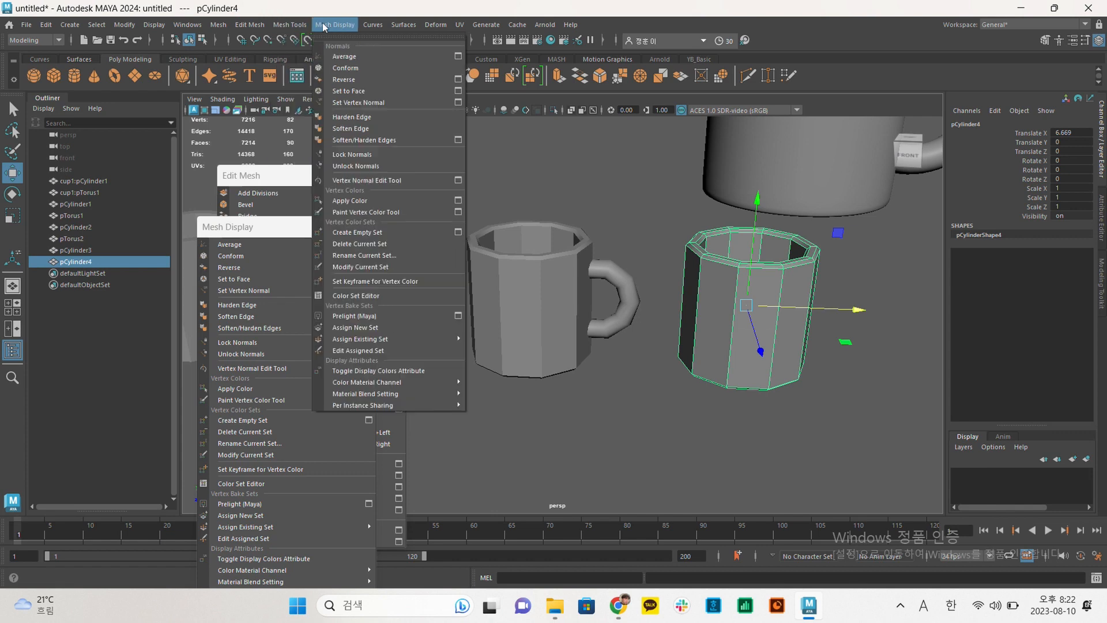
{"action": "mouse_move", "coordinate": [215, 28]}
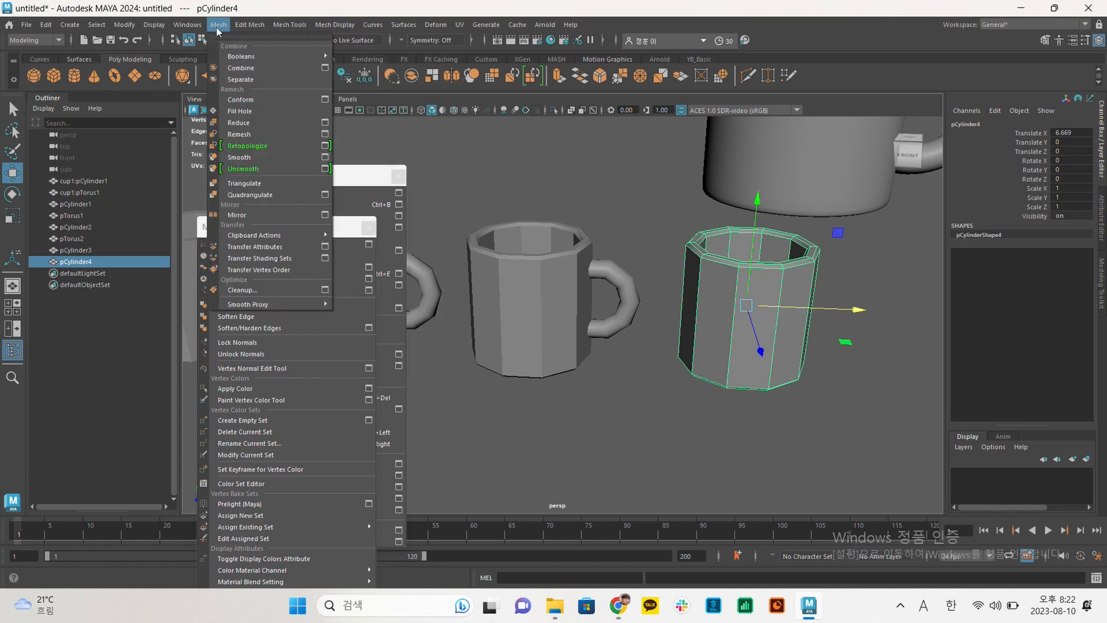
{"action": "left_click", "coordinate": [240, 38]}
{"action": "left_click_drag", "start_coordinate": [251, 26], "coordinate": [250, 59]}
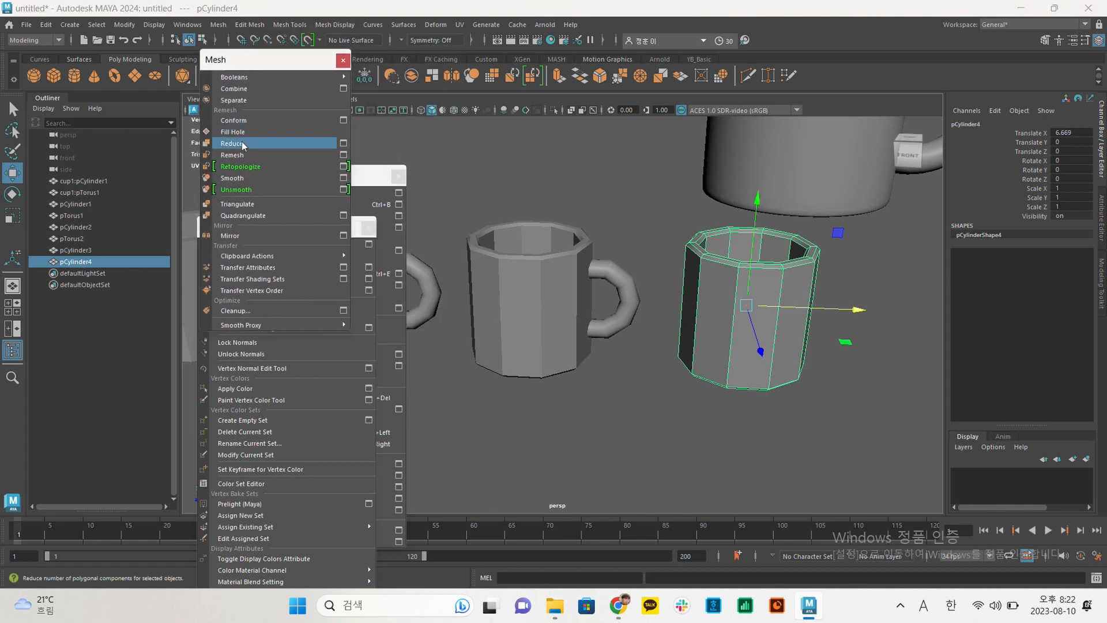
Apply Smooth three times with one division each to the duplicated cup body and deselect it.
{"action": "left_click", "coordinate": [242, 179]}
{"action": "left_click", "coordinate": [242, 178]}
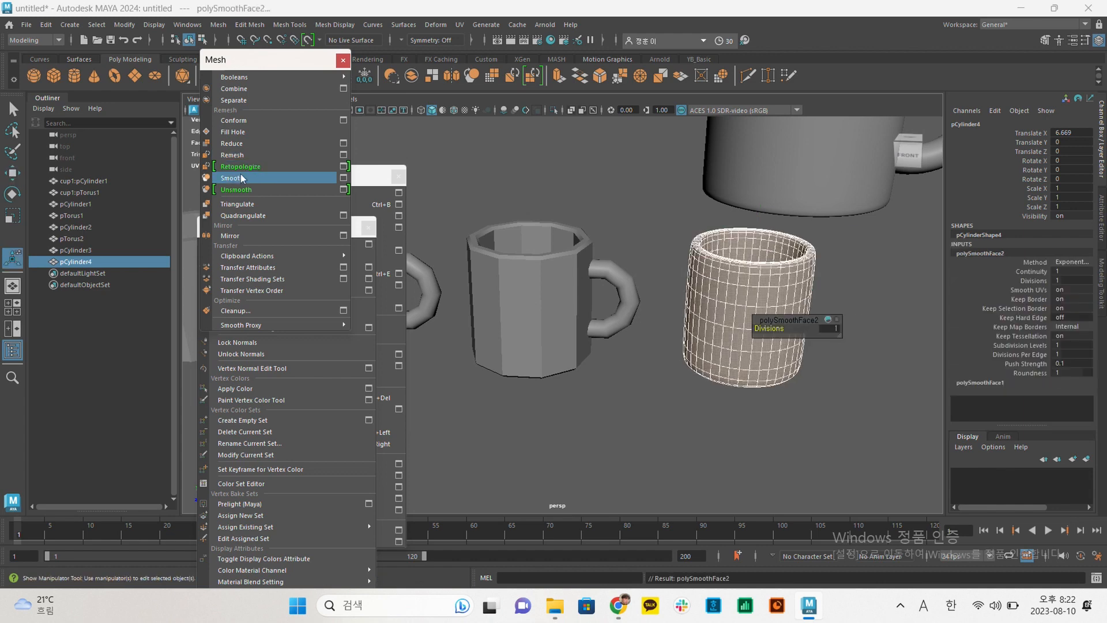
{"action": "left_click", "coordinate": [720, 212]}
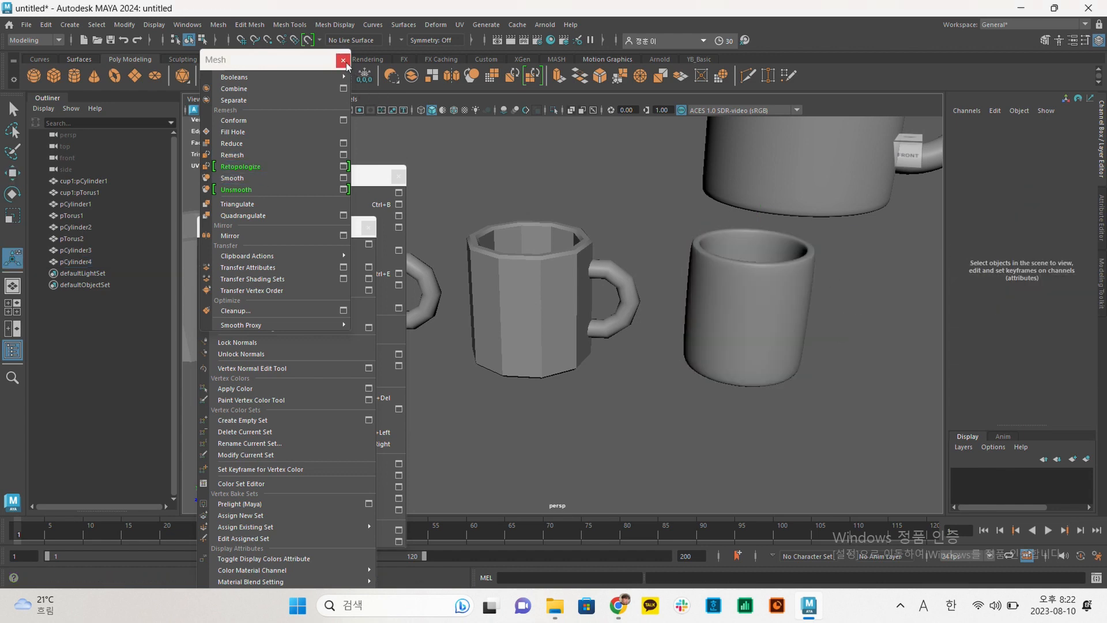
Close the floating Mesh and Mesh Display windows, select the smoothed copy, and move the Edit Mesh window clear of the polygon counts.
{"action": "left_click", "coordinate": [343, 60]}
{"action": "left_click", "coordinate": [368, 227]}
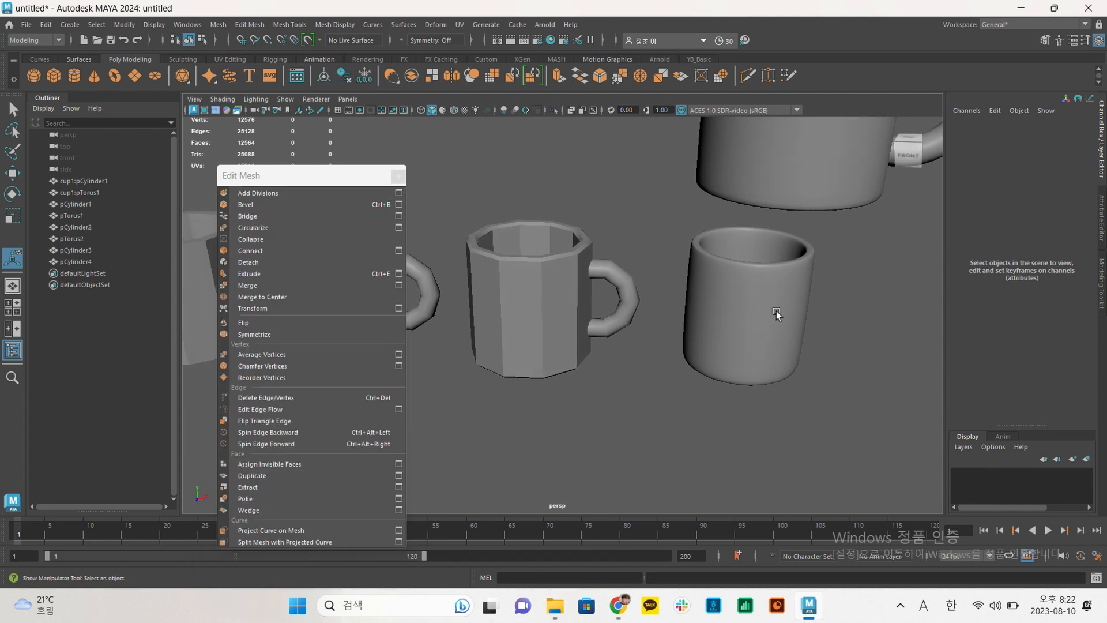
{"action": "left_click", "coordinate": [787, 325]}
{"action": "left_click_drag", "start_coordinate": [286, 184], "coordinate": [272, 231]}
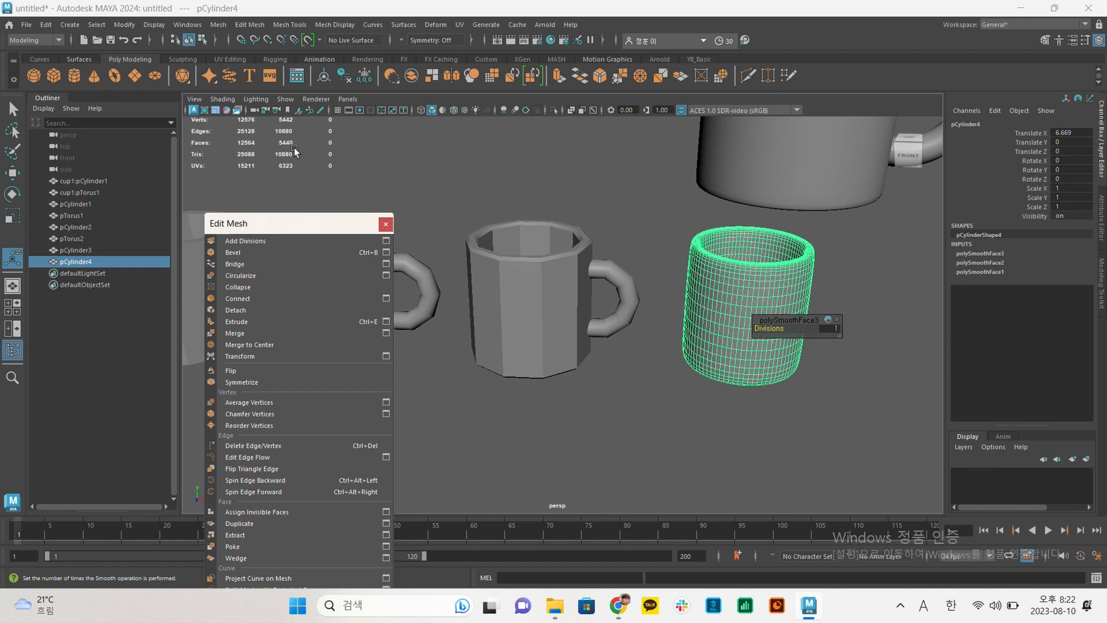
Turn on smooth preview for the beveled cup body and deselect it.
{"action": "left_click", "coordinate": [593, 216]}
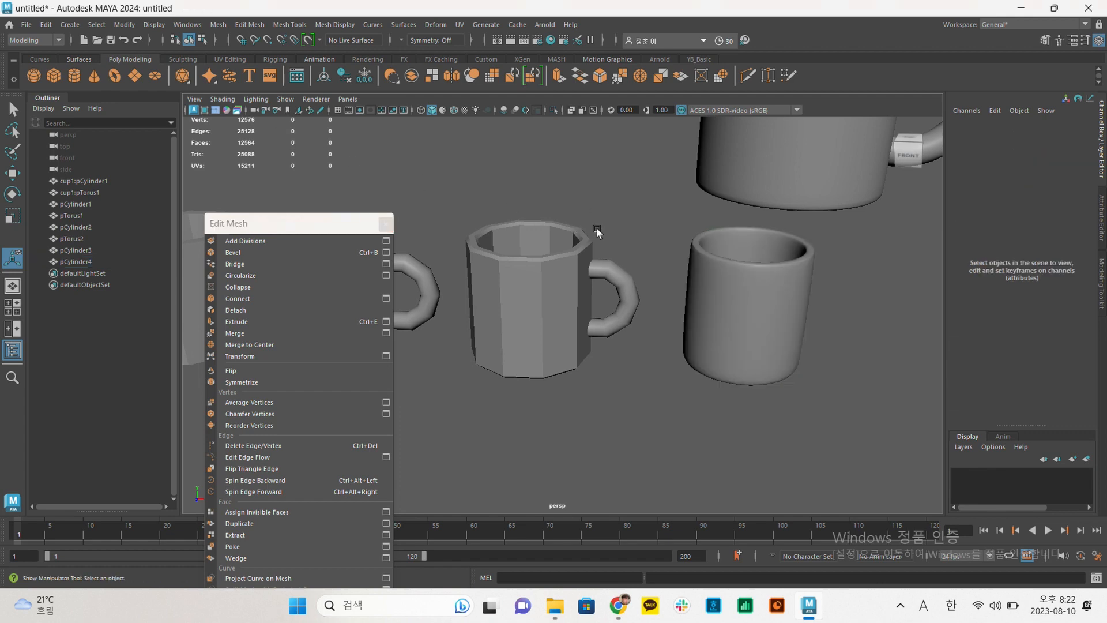
{"action": "left_click", "coordinate": [545, 249]}
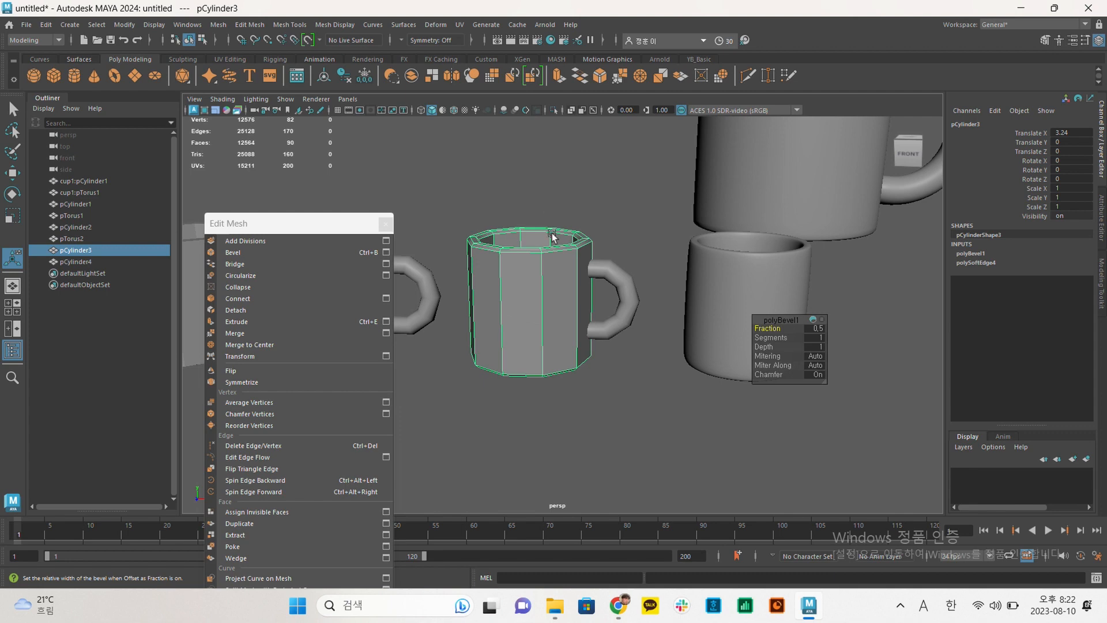
{"action": "key", "text": "3"}
{"action": "left_click", "coordinate": [582, 226]}
{"action": "middle_click_drag", "start_coordinate": [581, 226], "coordinate": [558, 218], "text": "alt"}
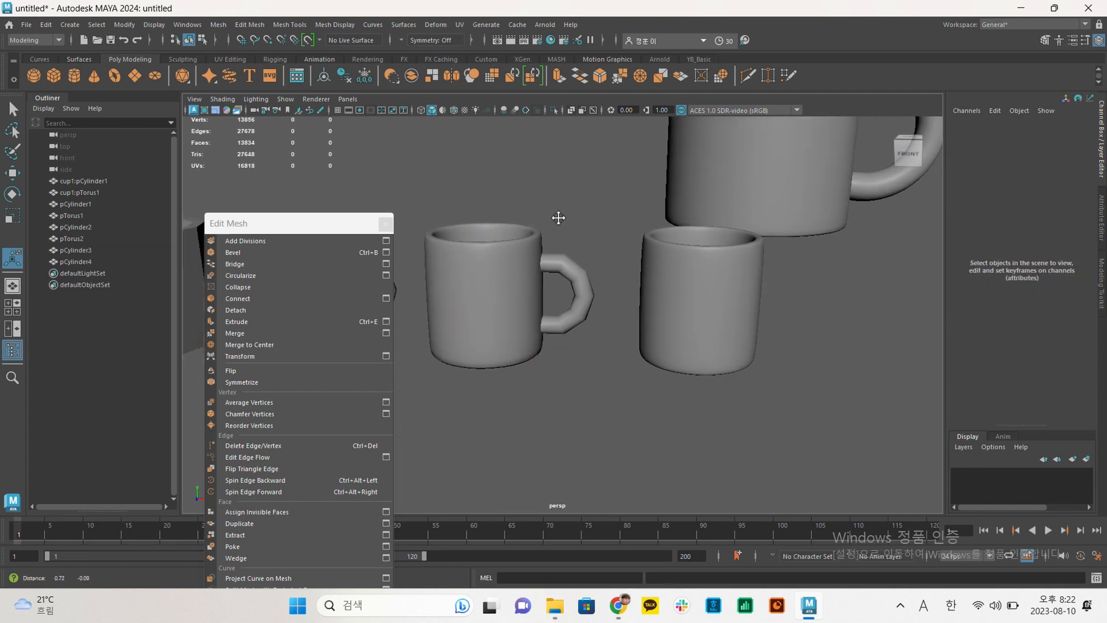
Compare the polygon counts and shape of the smoothed copy and the smooth-previewed beveled cup body, selecting each in turn.
{"action": "left_click", "coordinate": [682, 292]}
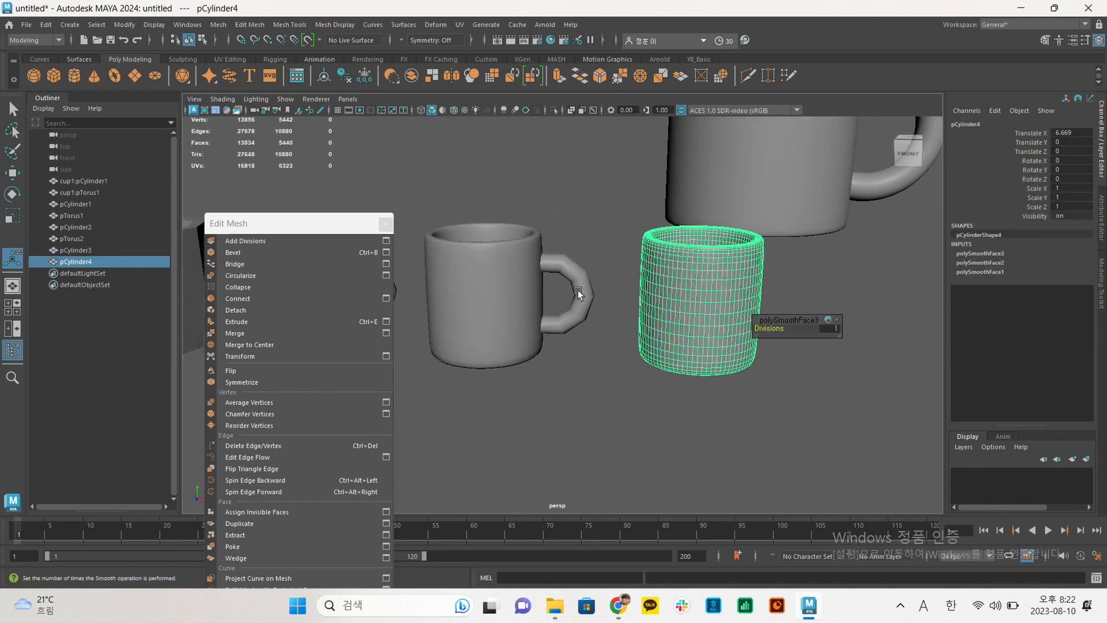
{"action": "left_click", "coordinate": [583, 223]}
{"action": "middle_click_drag", "start_coordinate": [583, 223], "coordinate": [613, 176], "text": "alt"}
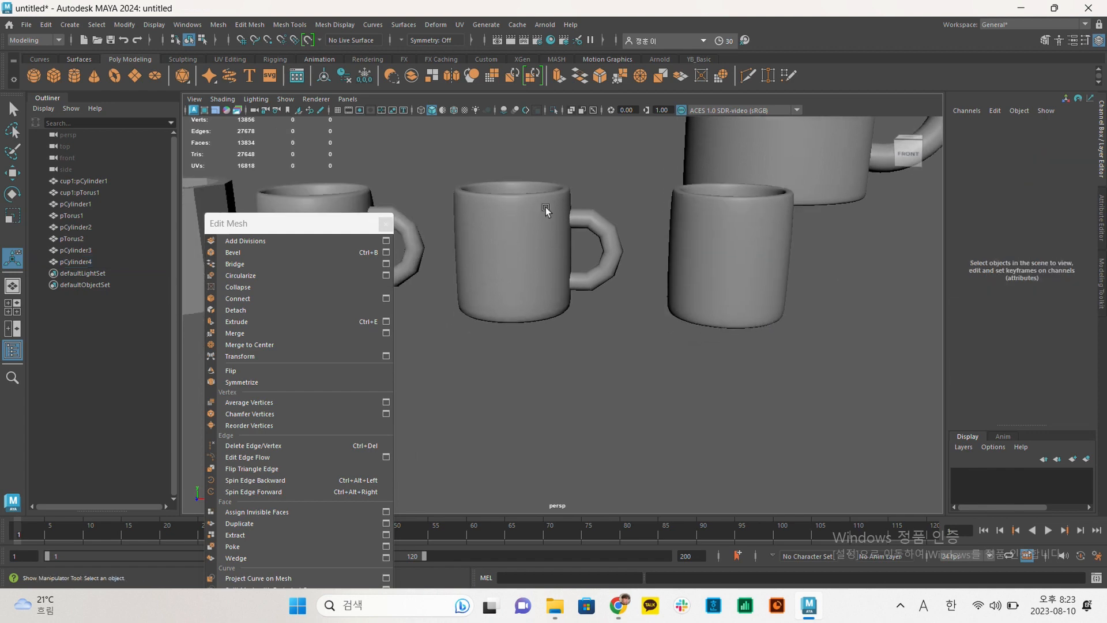
{"action": "left_click_drag", "start_coordinate": [604, 238], "coordinate": [604, 237], "text": "alt"}
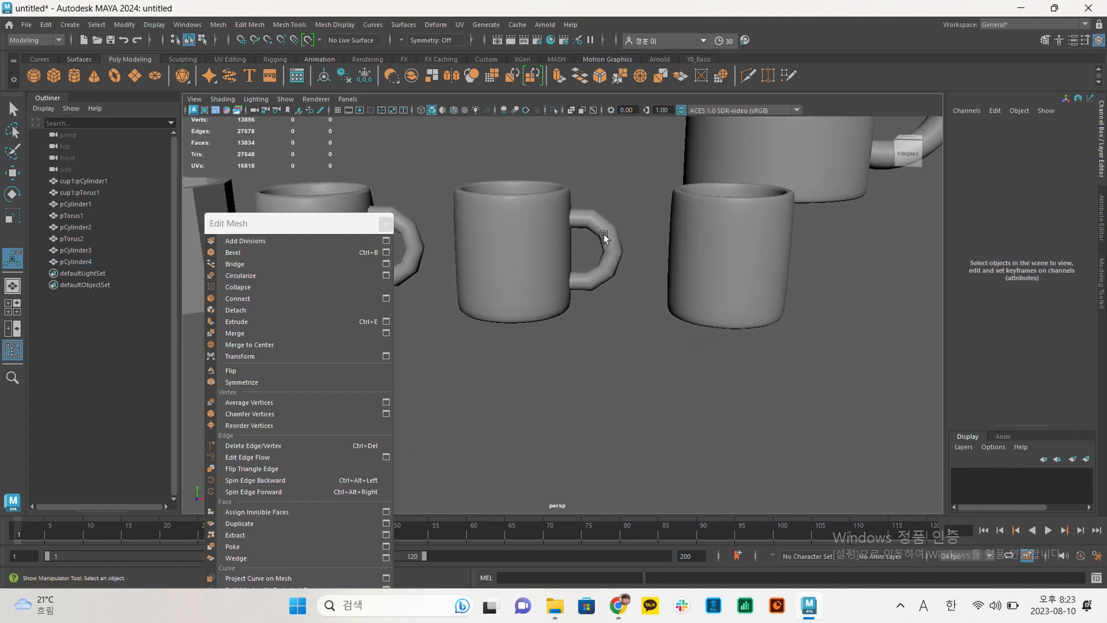
{"action": "middle_click_drag", "start_coordinate": [587, 236], "coordinate": [590, 257], "text": "alt"}
{"action": "right_click_drag", "start_coordinate": [589, 257], "coordinate": [620, 249], "text": "alt"}
{"action": "middle_click_drag", "start_coordinate": [619, 249], "coordinate": [618, 267], "text": "alt"}
{"action": "left_click", "coordinate": [525, 262]}
{"action": "key", "text": "ctrl+b"}
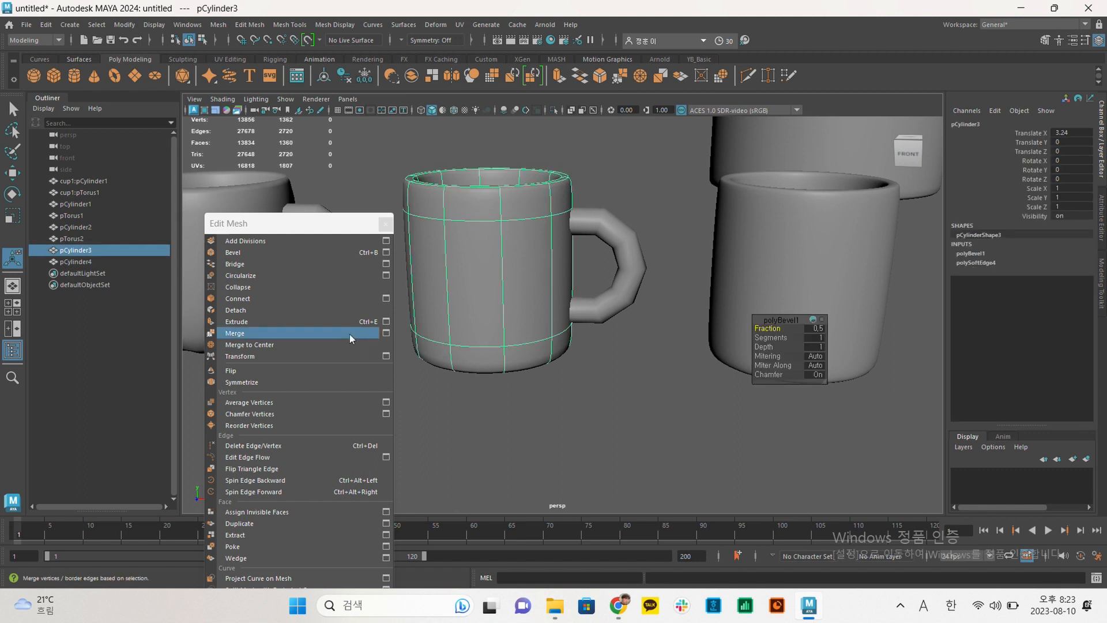
{"action": "left_click", "coordinate": [849, 272]}
{"action": "left_click_drag", "start_coordinate": [639, 272], "coordinate": [524, 319], "text": "alt"}
{"action": "left_click", "coordinate": [523, 319]}
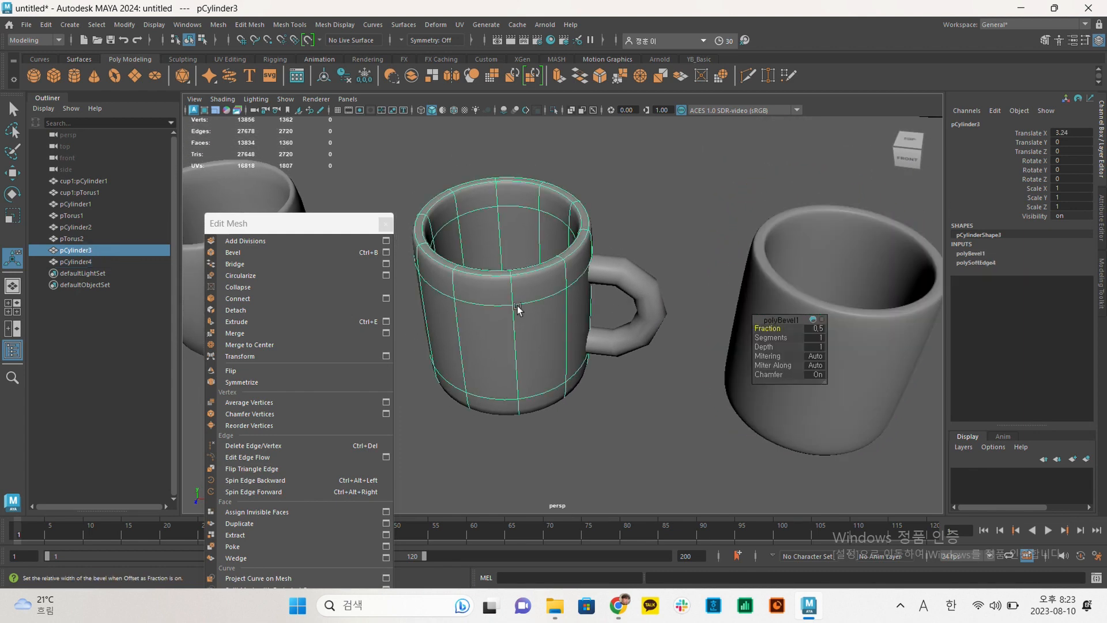
Switch the beveled cup body to its unsmoothed display, inspect its low-poly shape, and return it to smooth preview.
{"action": "key", "text": "1"}
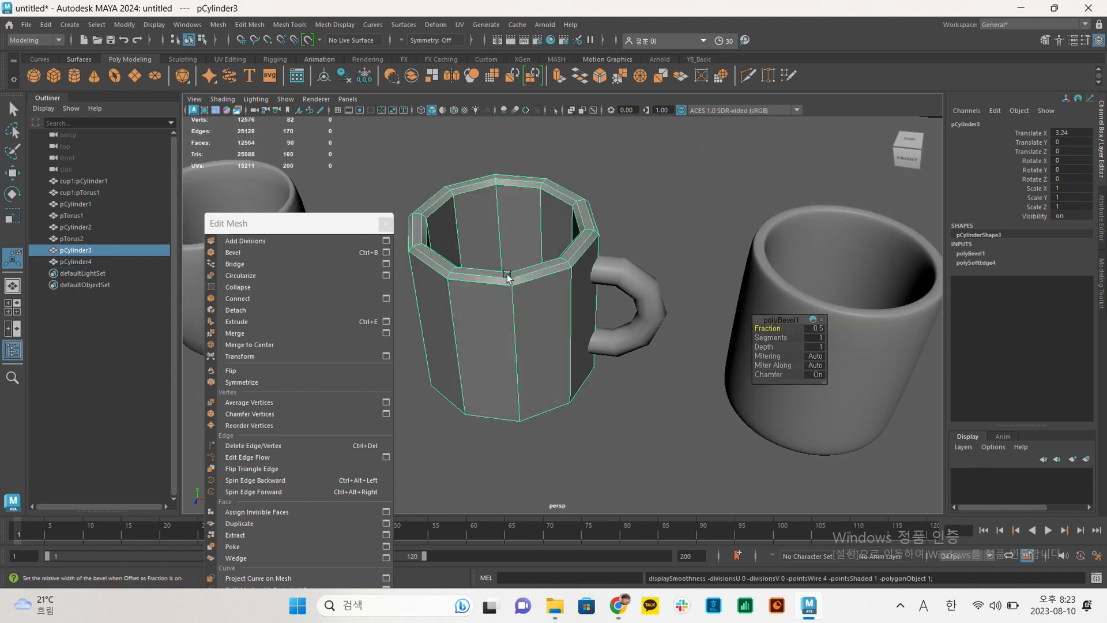
{"action": "left_click_drag", "start_coordinate": [508, 324], "coordinate": [490, 281], "text": "alt"}
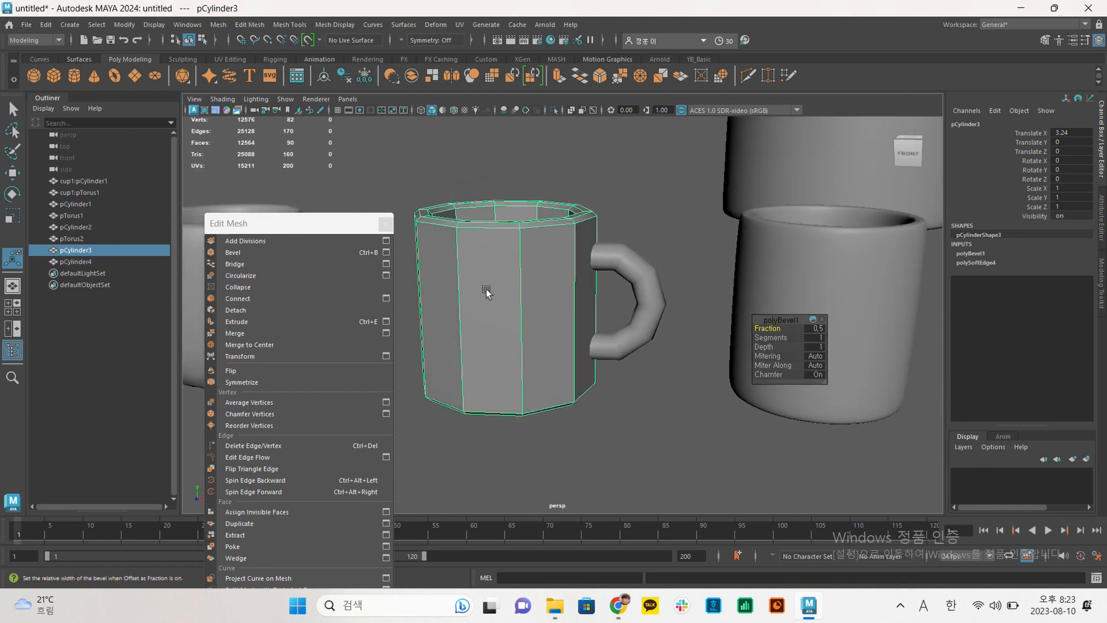
{"action": "left_click_drag", "start_coordinate": [482, 302], "coordinate": [510, 288], "text": "alt"}
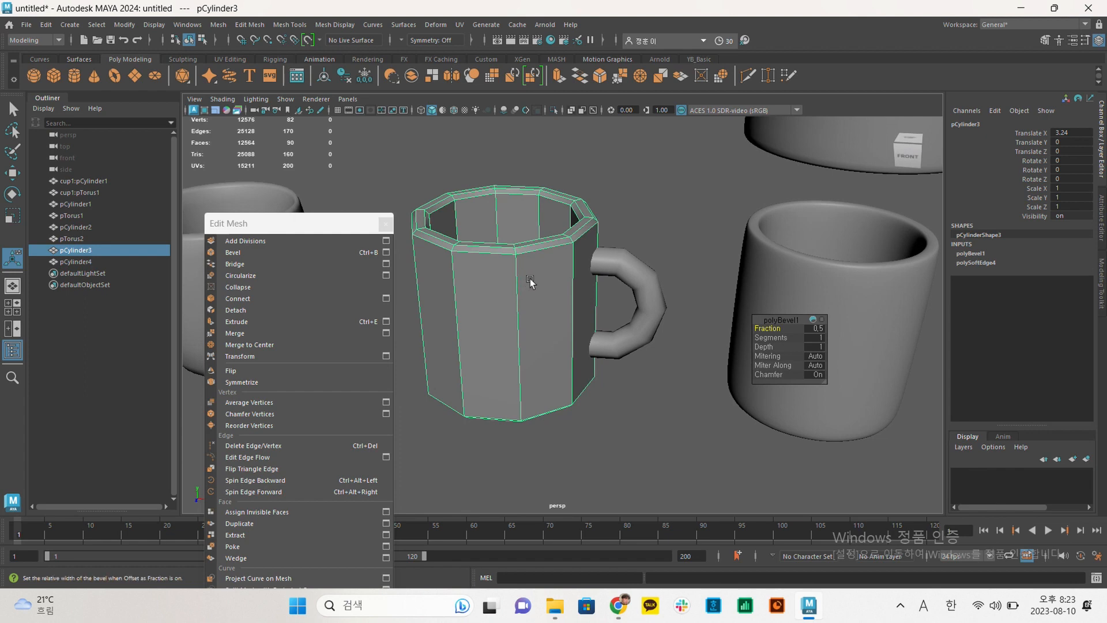
{"action": "key", "text": "3"}
{"action": "left_click", "coordinate": [660, 190]}
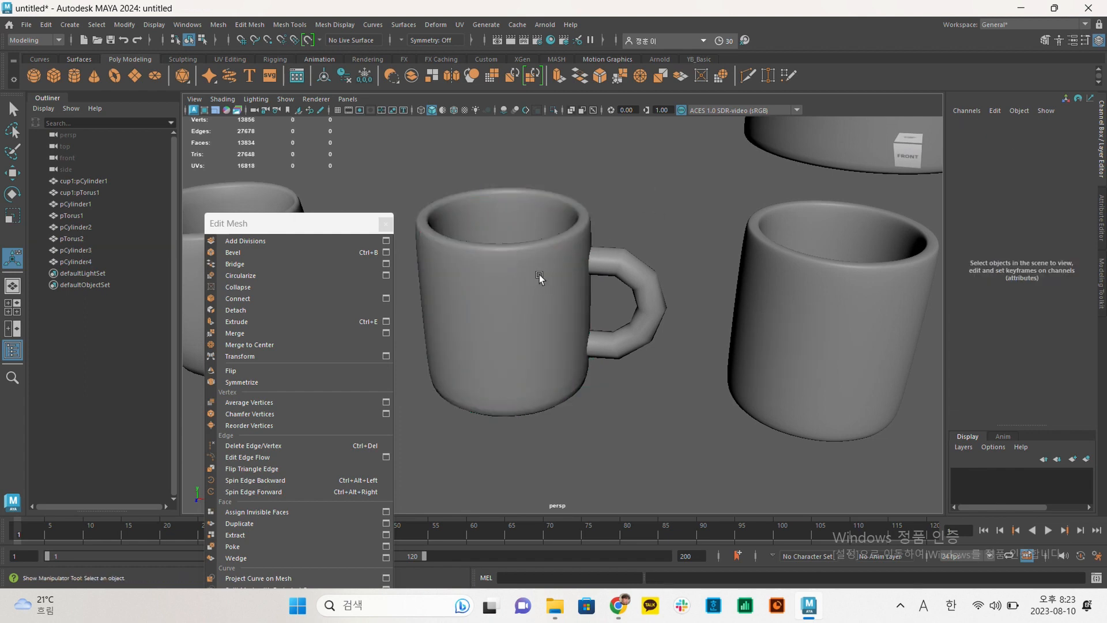
Examine the beveled cup body's previewed wireframe and rounded rim next to the smoothed copy.
{"action": "left_click", "coordinate": [588, 236]}
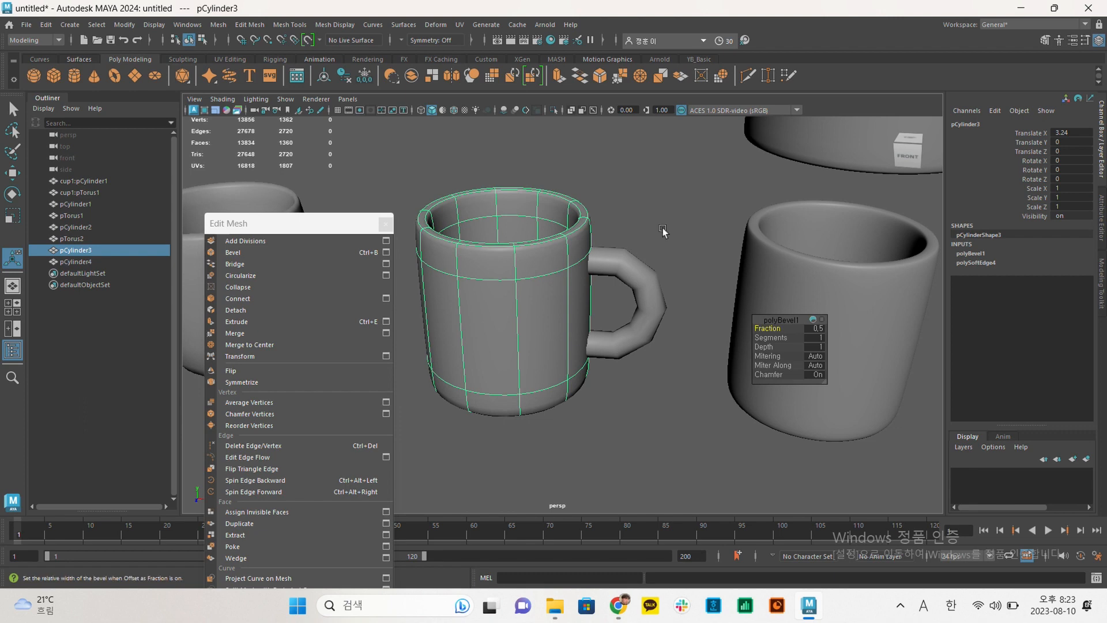
{"action": "left_click", "coordinate": [662, 227]}
{"action": "left_click_drag", "start_coordinate": [666, 228], "coordinate": [664, 232], "text": "alt"}
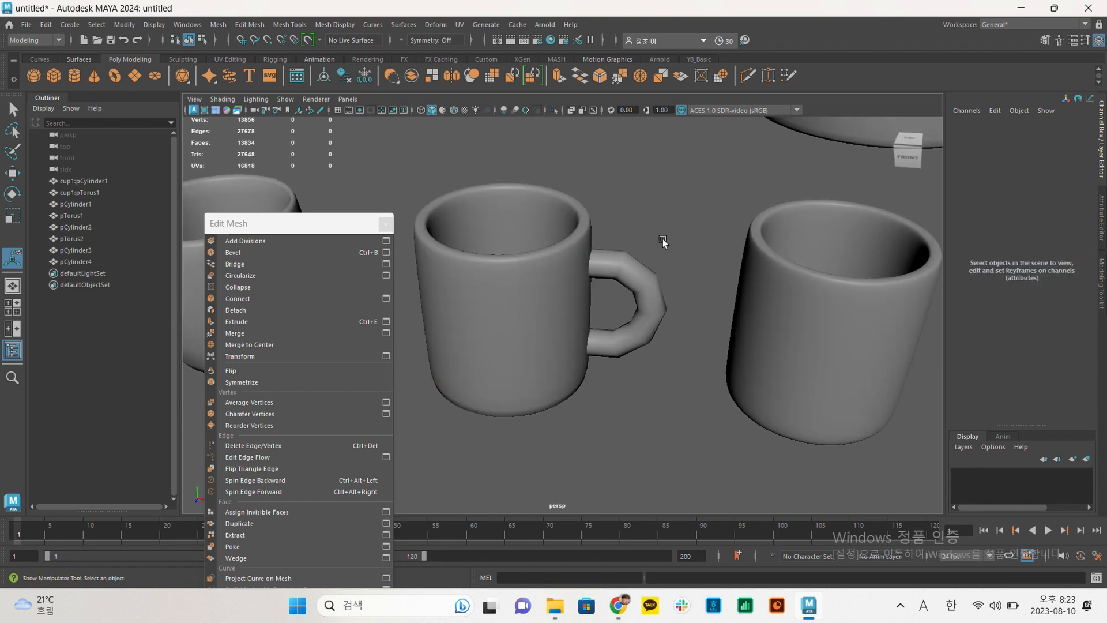
{"action": "left_click_drag", "start_coordinate": [663, 244], "coordinate": [659, 246], "text": "alt"}
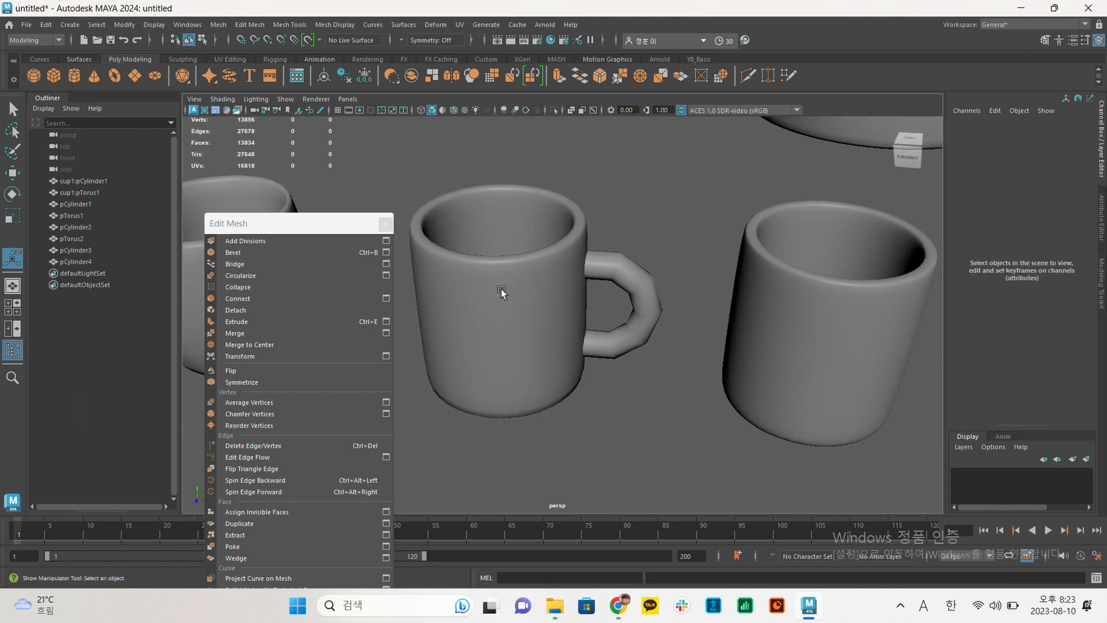
{"action": "left_click", "coordinate": [504, 291]}
{"action": "key", "text": "3"}
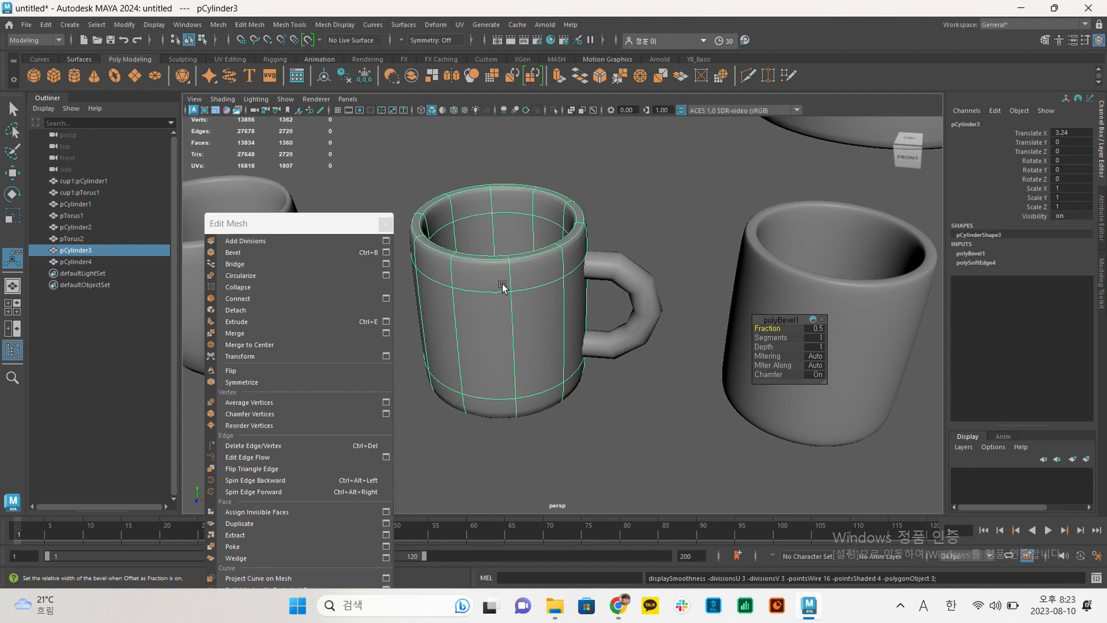
Create a polygon sphere and move it along the X axis to about -5.38, beside the ten-sided cup.
{"action": "middle_click_drag", "start_coordinate": [692, 227], "coordinate": [674, 276]}
{"action": "left_click_drag", "start_coordinate": [677, 258], "coordinate": [751, 281], "text": "alt"}
{"action": "left_click", "coordinate": [652, 291]}
{"action": "right_click_drag", "start_coordinate": [751, 280], "coordinate": [628, 178], "text": "shift"}
{"action": "key", "text": "w"}
{"action": "left_click_drag", "start_coordinate": [662, 268], "coordinate": [510, 245]}
{"action": "right_click_drag", "start_coordinate": [510, 245], "coordinate": [664, 281], "text": "alt"}
{"action": "middle_click_drag", "start_coordinate": [664, 280], "coordinate": [657, 344], "text": "alt"}
{"action": "left_click_drag", "start_coordinate": [645, 247], "coordinate": [546, 244], "text": "alt"}
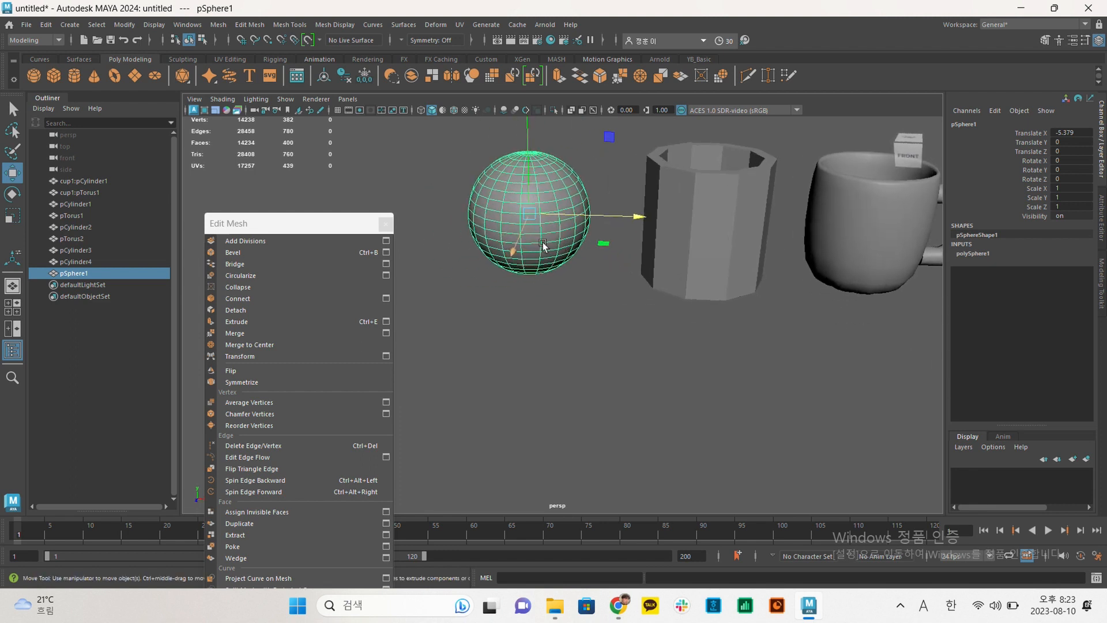
Compare the sphere in smooth preview and unsmoothed display, leaving it unsmoothed and deselected.
{"action": "middle_click_drag", "start_coordinate": [530, 219], "coordinate": [535, 270], "text": "alt"}
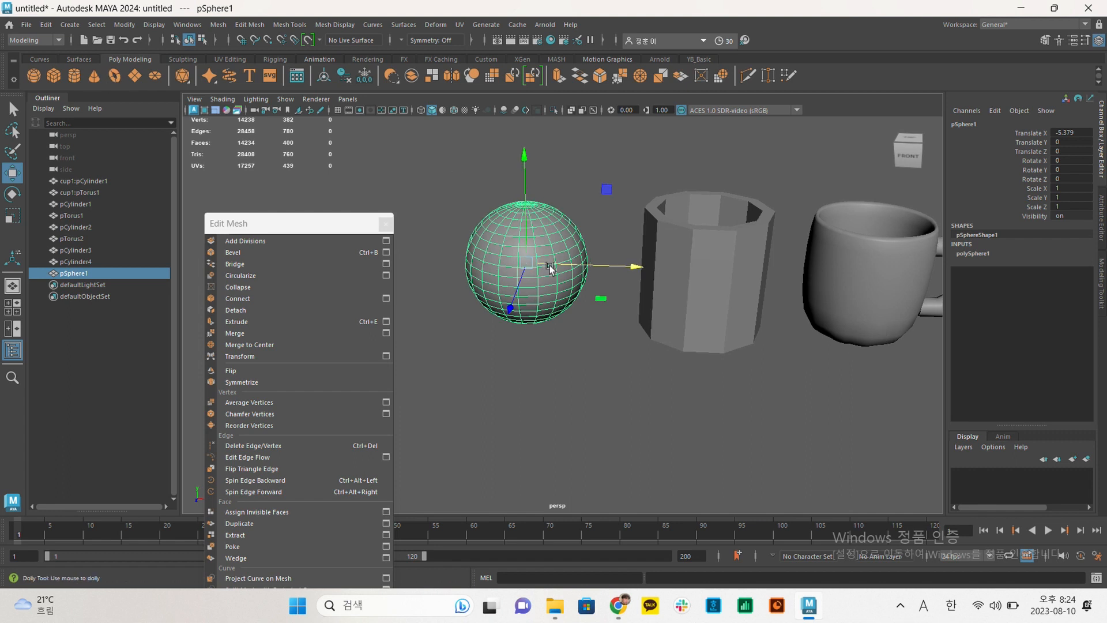
{"action": "left_click_drag", "start_coordinate": [542, 262], "coordinate": [554, 264], "text": "alt"}
{"action": "key", "text": "3"}
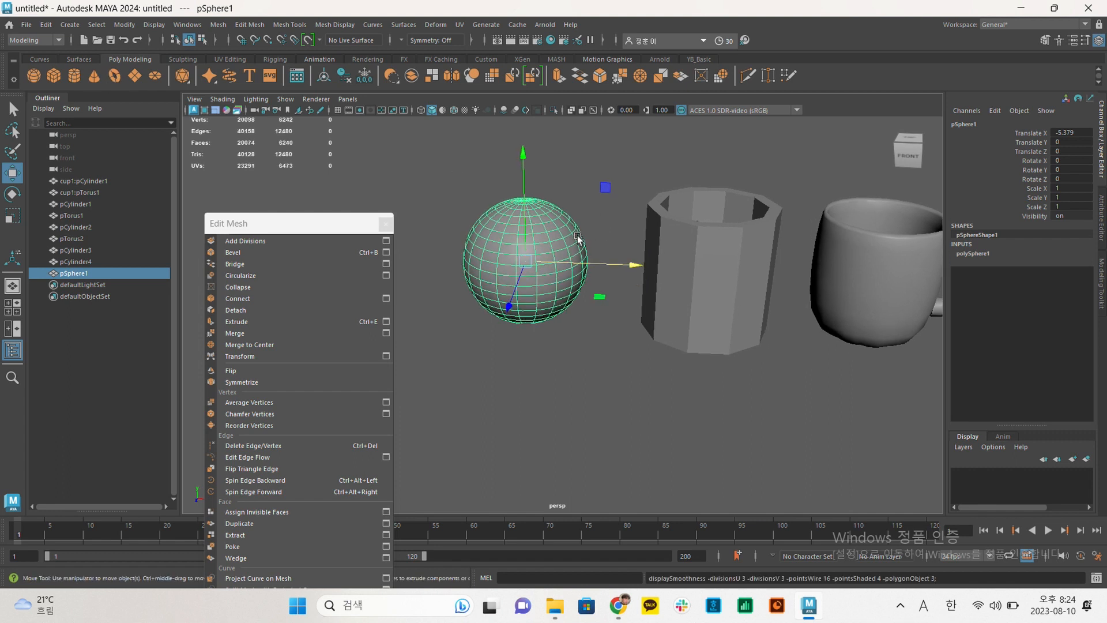
{"action": "key", "text": "1"}
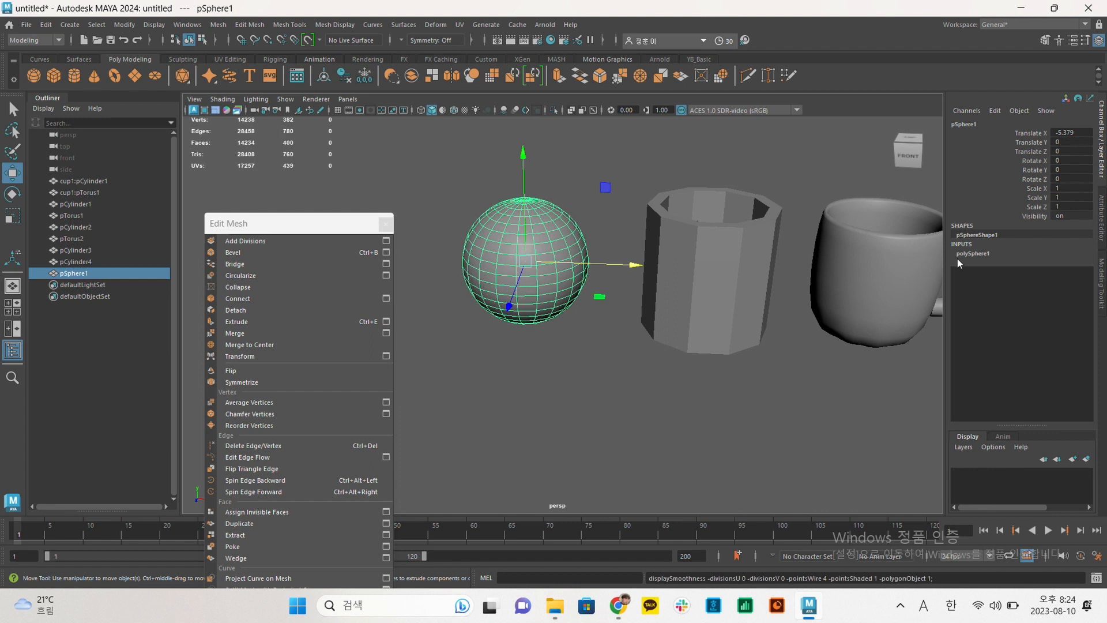
{"action": "left_click", "coordinate": [549, 329]}
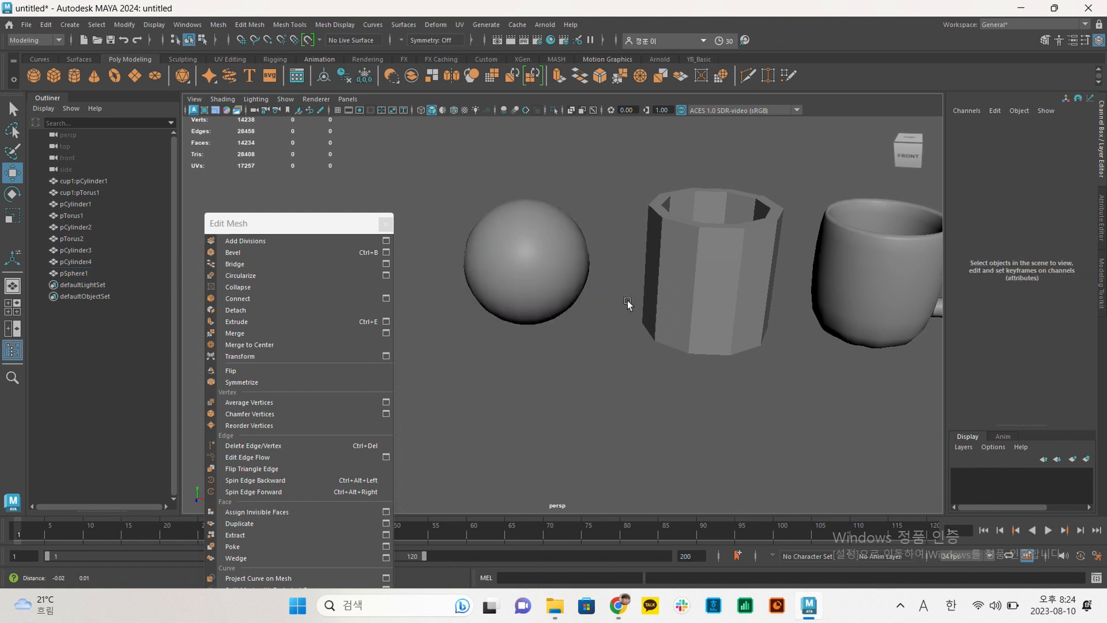
Set the sphere's Subdivisions Axis and Subdivisions Height to 8 and deselect it.
{"action": "left_click", "coordinate": [565, 276]}
{"action": "left_click", "coordinate": [996, 254]}
{"action": "left_click", "coordinate": [1065, 280]}
{"action": "left_click", "coordinate": [1067, 290], "text": "shift"}
{"action": "type", "text": "8"}
{"action": "key", "text": "Return"}
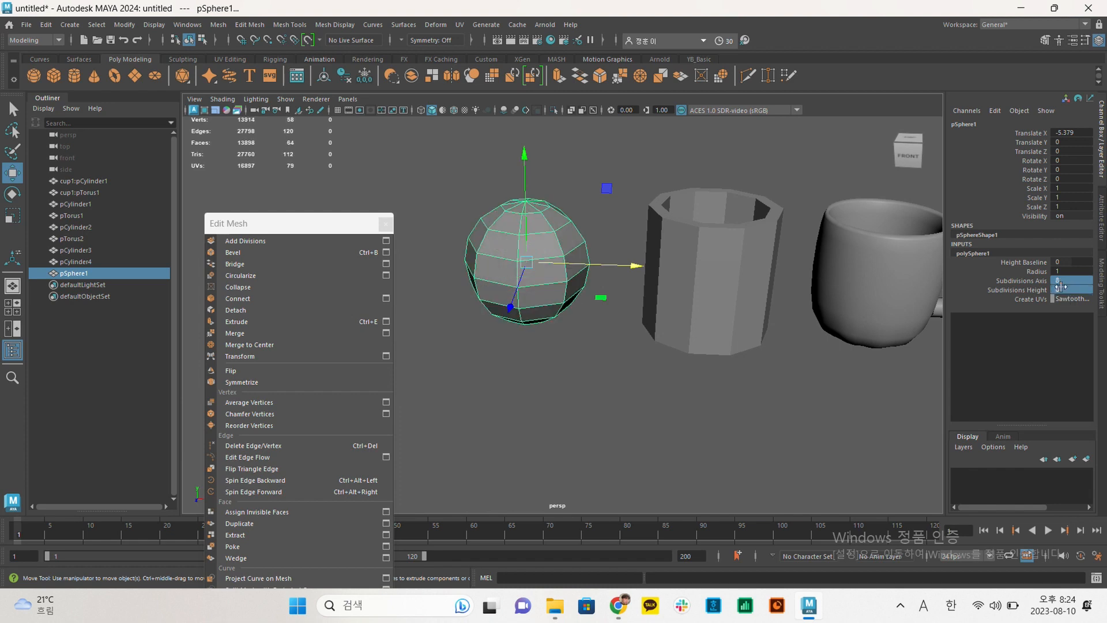
{"action": "left_click", "coordinate": [556, 346]}
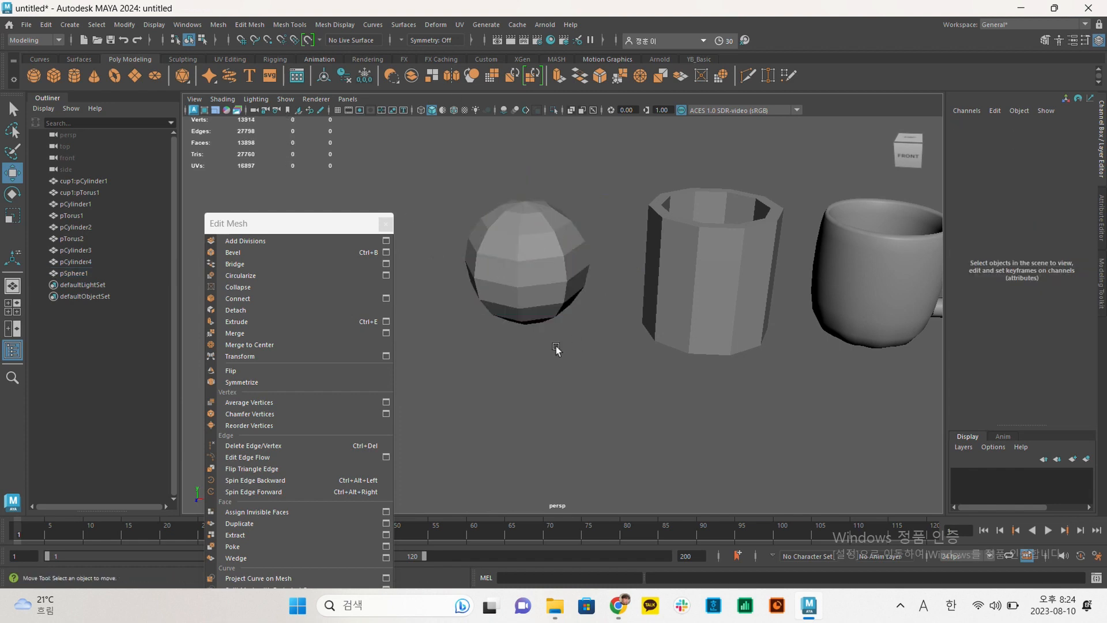
Turn on smooth preview for the low-division sphere and bring the cups back into view.
{"action": "left_click", "coordinate": [561, 278]}
{"action": "key", "text": "3"}
{"action": "left_click", "coordinate": [625, 384]}
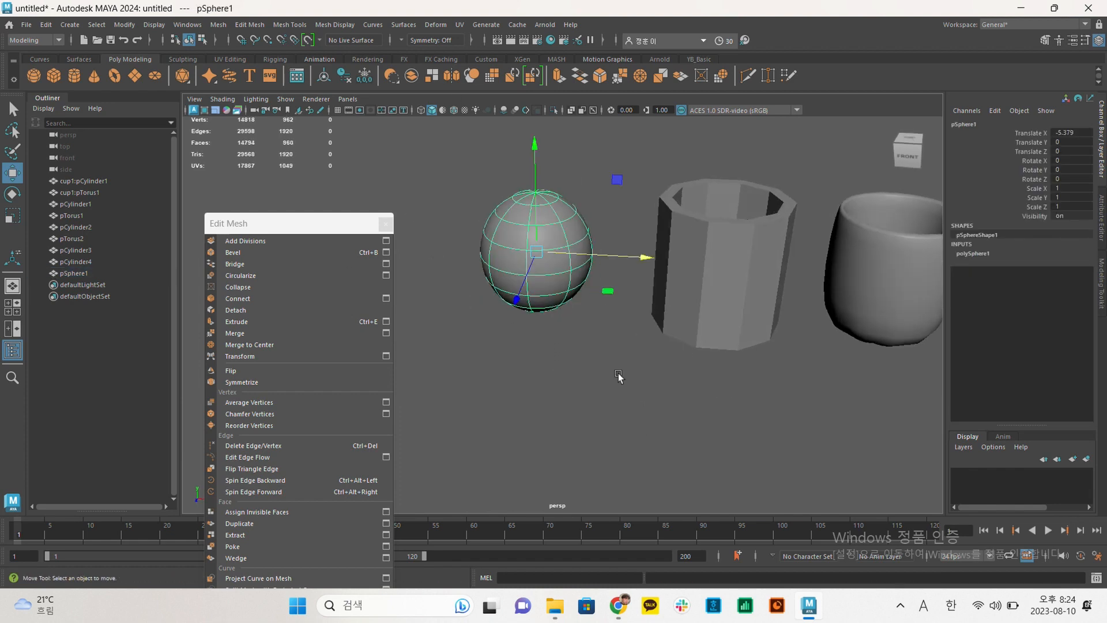
{"action": "middle_click_drag", "start_coordinate": [628, 348], "coordinate": [219, 339], "text": "alt"}
{"action": "middle_click_drag", "start_coordinate": [680, 341], "coordinate": [570, 341], "text": "alt"}
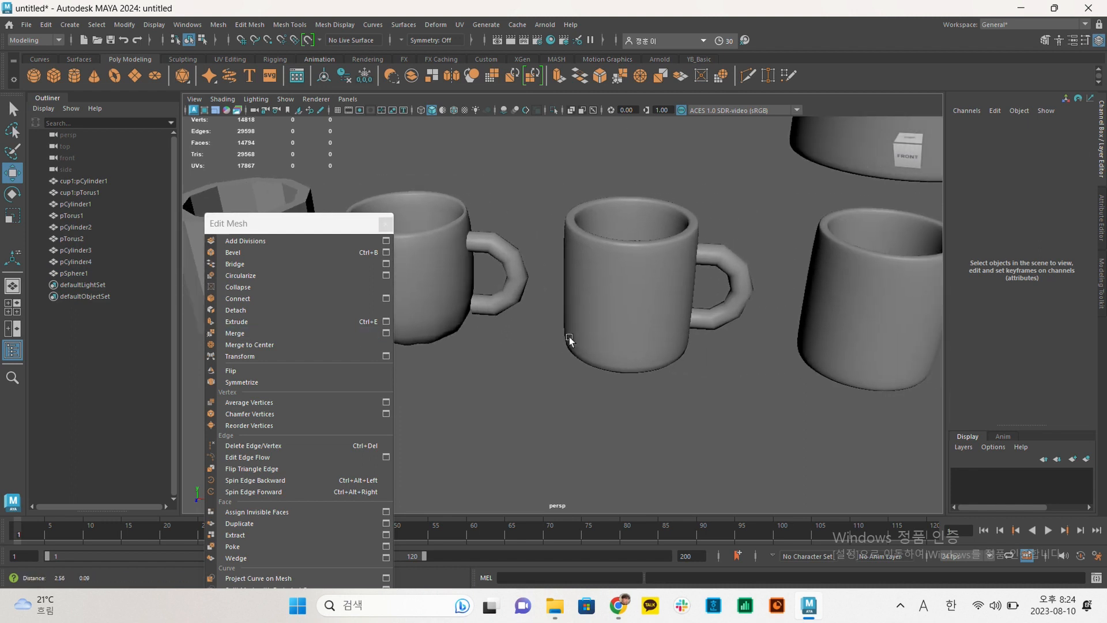
Turn on smooth preview for the beveled cup's torus handle and deselect it.
{"action": "left_click", "coordinate": [745, 273]}
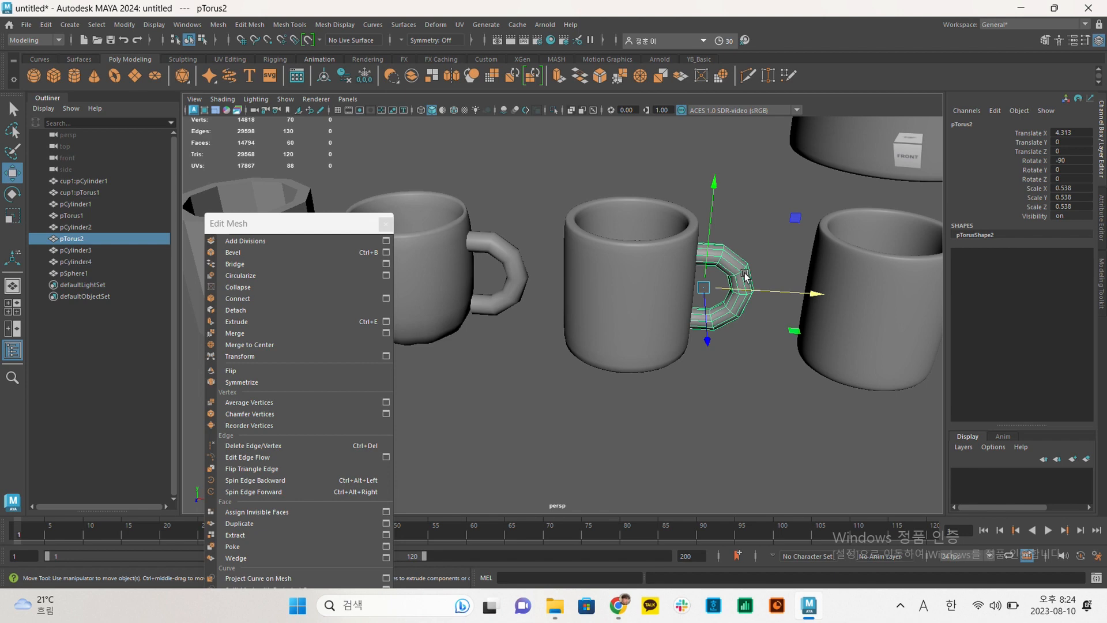
{"action": "key", "text": "3"}
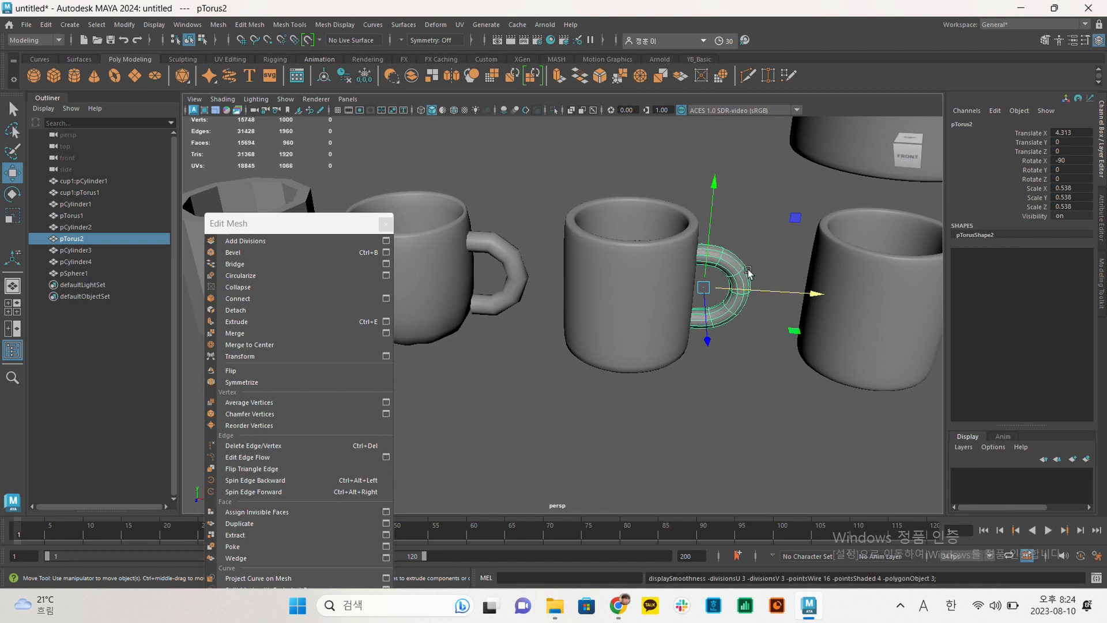
{"action": "left_click", "coordinate": [772, 364]}
Select the large reference cup's body together with its torus handle to inspect their wireframes.
{"action": "middle_click_drag", "start_coordinate": [772, 366], "coordinate": [772, 362], "text": "alt"}
{"action": "left_click_drag", "start_coordinate": [773, 363], "coordinate": [669, 317], "text": "alt"}
{"action": "middle_click_drag", "start_coordinate": [640, 319], "coordinate": [519, 448], "text": "alt"}
{"action": "right_click_drag", "start_coordinate": [782, 309], "coordinate": [775, 308], "text": "alt"}
{"action": "left_click_drag", "start_coordinate": [775, 309], "coordinate": [819, 311], "text": "alt"}
{"action": "left_click", "coordinate": [668, 273]}
{"action": "middle_click_drag", "start_coordinate": [667, 272], "coordinate": [651, 278], "text": "alt"}
{"action": "scroll", "coordinate": [630, 272], "scroll_direction": "up", "scroll_amount": 3}
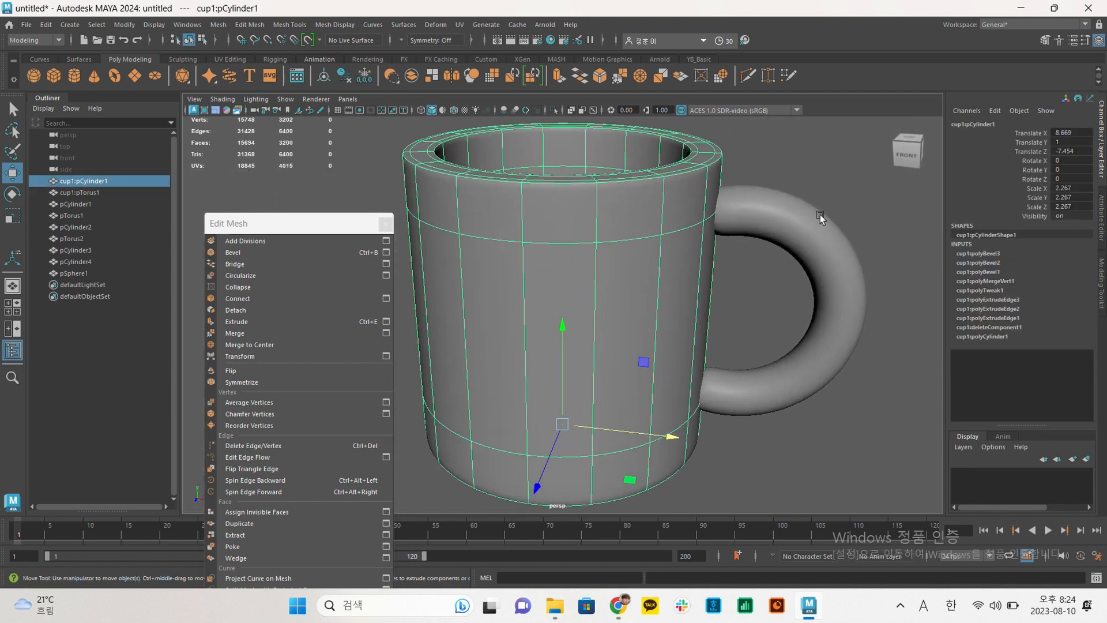
{"action": "left_click", "coordinate": [809, 212], "text": "shift"}
{"action": "left_click_drag", "start_coordinate": [671, 234], "coordinate": [640, 296], "text": "alt"}
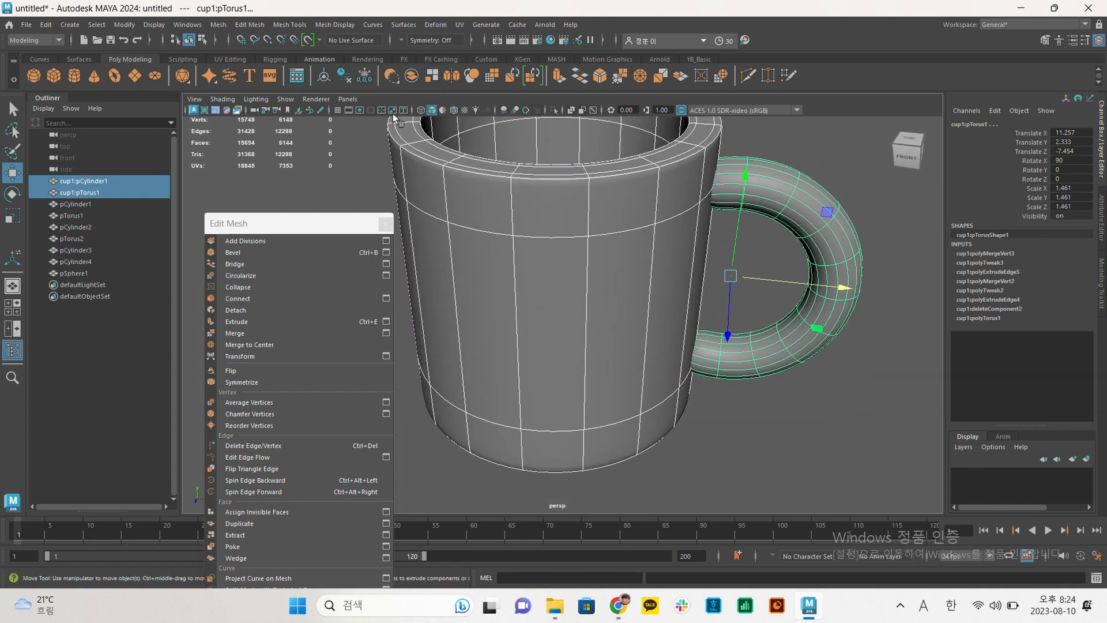
Turn on wireframe on shaded display and switch off smooth preview for the large cup's body.
{"action": "left_click", "coordinate": [454, 111]}
{"action": "left_click", "coordinate": [463, 110]}
{"action": "left_click", "coordinate": [466, 111]}
{"action": "left_click", "coordinate": [781, 176]}
{"action": "left_click", "coordinate": [615, 233]}
{"action": "key", "text": "1"}
{"action": "left_click", "coordinate": [772, 145]}
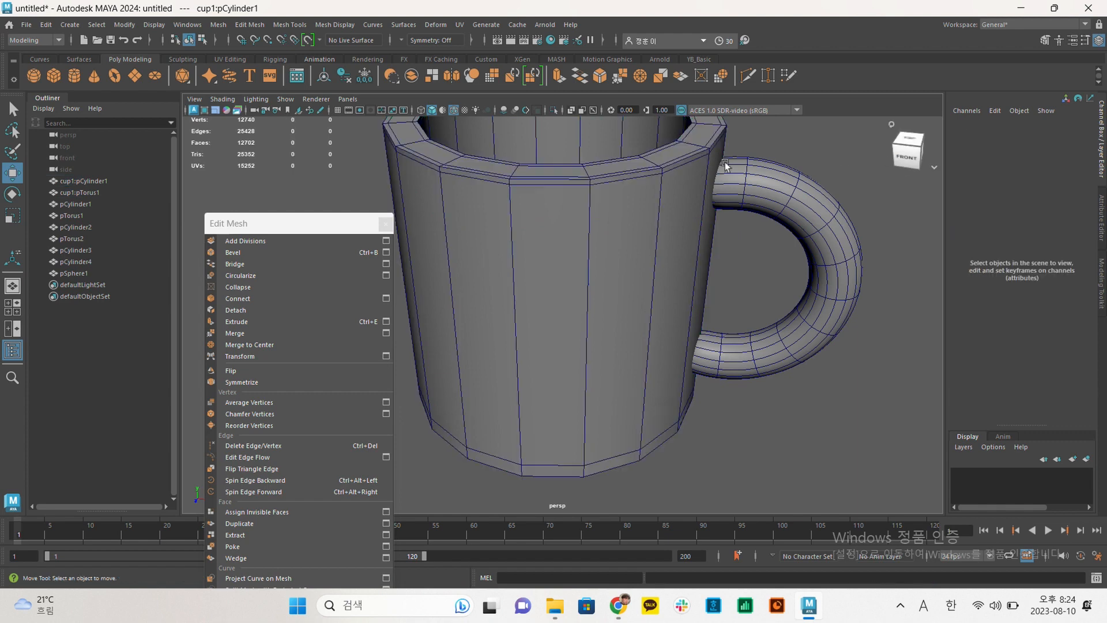
Examine the bevel around the large cup's outer rim by selecting its edge loop and individual rim edges.
{"action": "left_click_drag", "start_coordinate": [730, 167], "coordinate": [669, 214], "text": "alt"}
{"action": "left_click_drag", "start_coordinate": [569, 127], "coordinate": [614, 153], "text": "alt"}
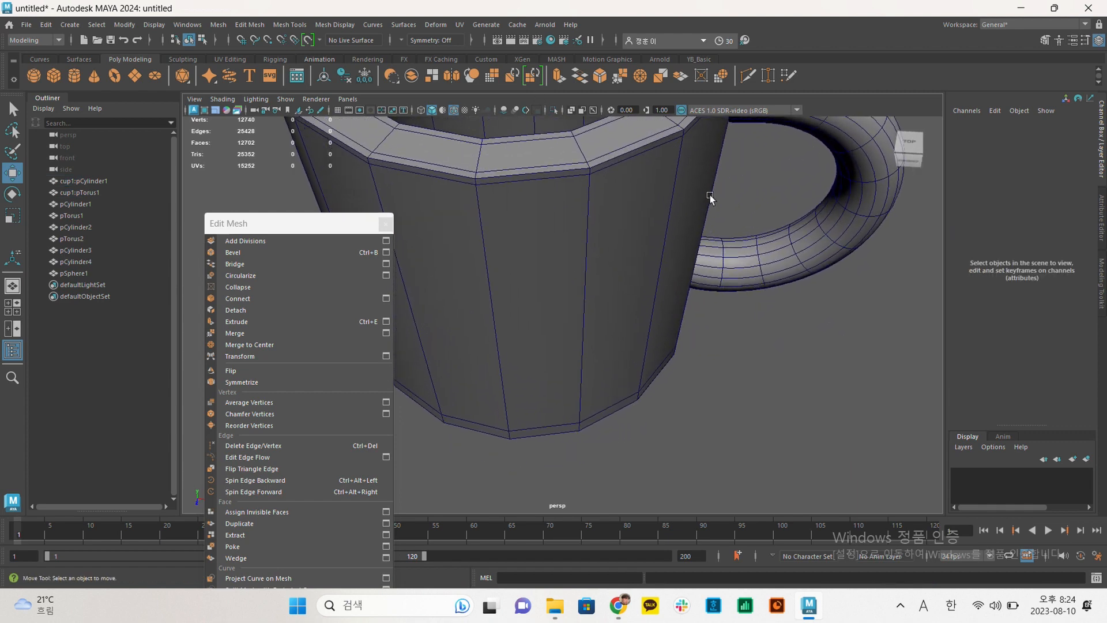
{"action": "right_click_drag", "start_coordinate": [614, 153], "coordinate": [616, 138]}
{"action": "double_click", "coordinate": [621, 154]}
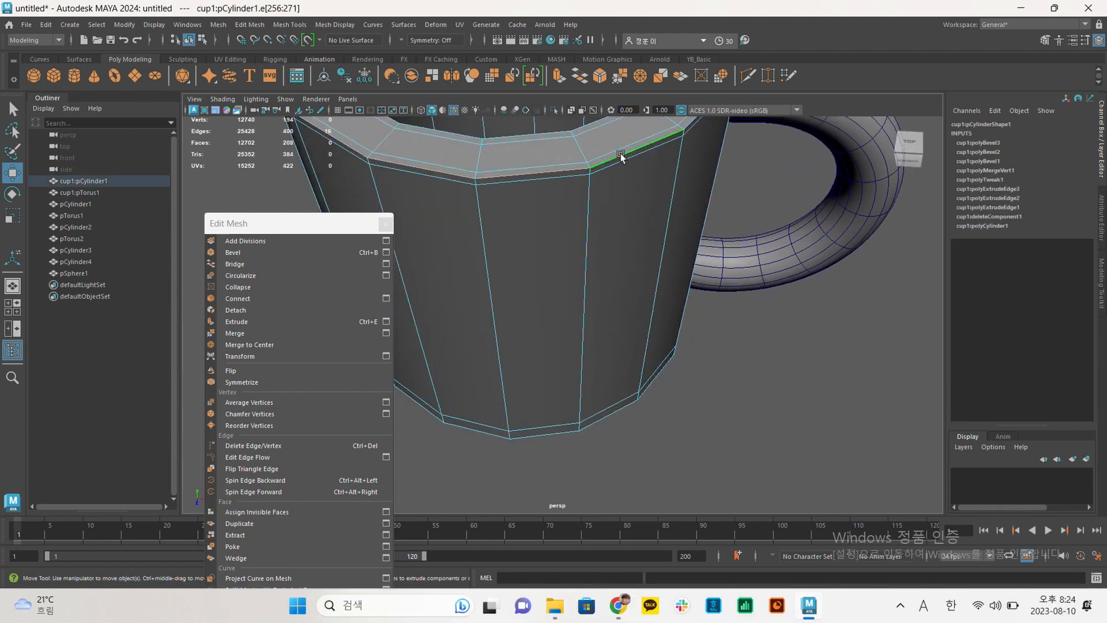
{"action": "left_click_drag", "start_coordinate": [621, 154], "coordinate": [698, 215], "text": "alt"}
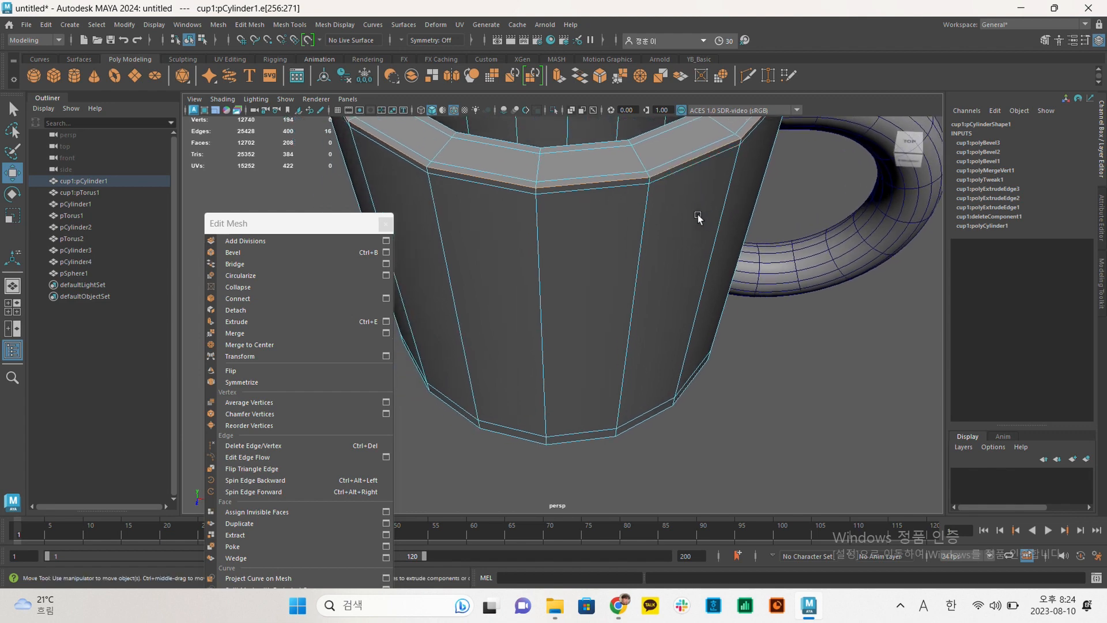
{"action": "left_click", "coordinate": [588, 168]}
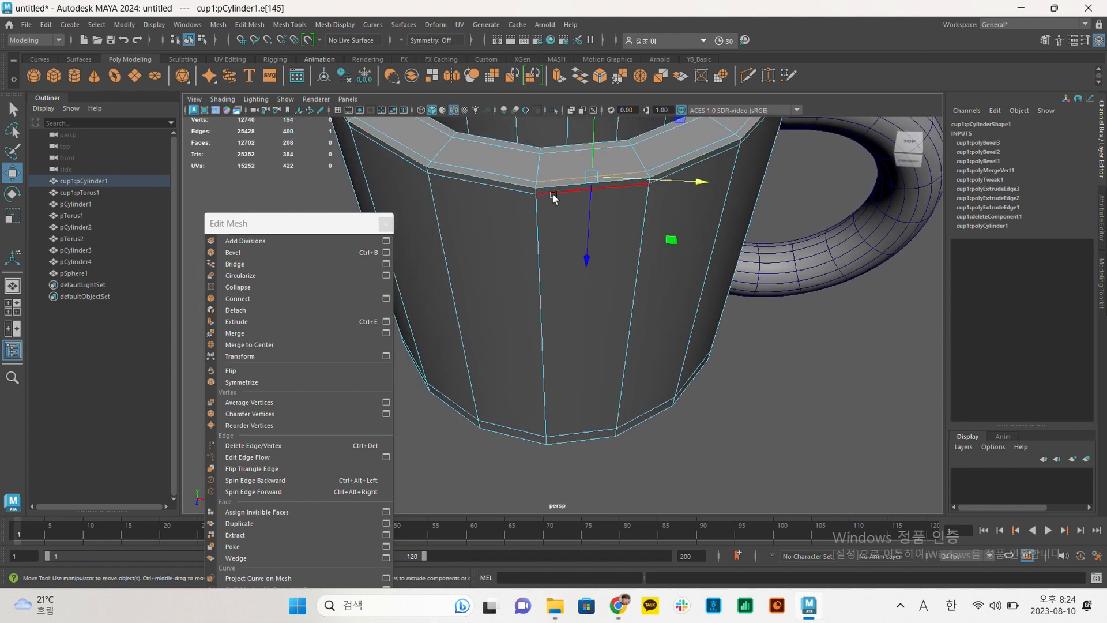
{"action": "left_click", "coordinate": [518, 189]}
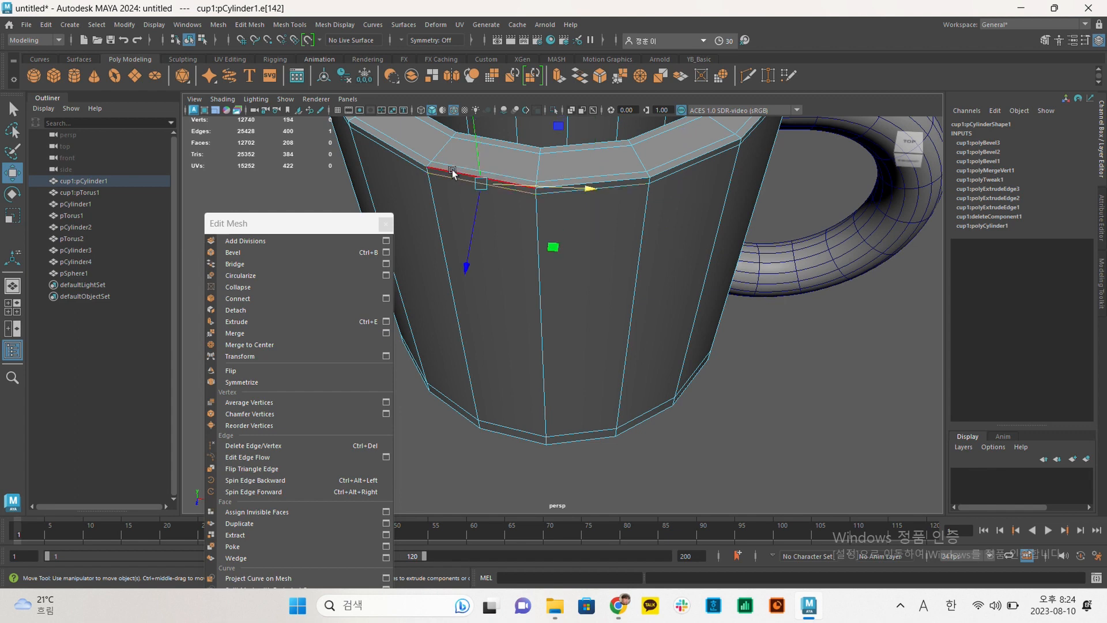
Return the large cup's body to object mode and turn on its smooth preview to inspect the rounded rim.
{"action": "double_click", "coordinate": [406, 155]}
{"action": "right_click_drag", "start_coordinate": [525, 184], "coordinate": [583, 161]}
{"action": "key", "text": "3"}
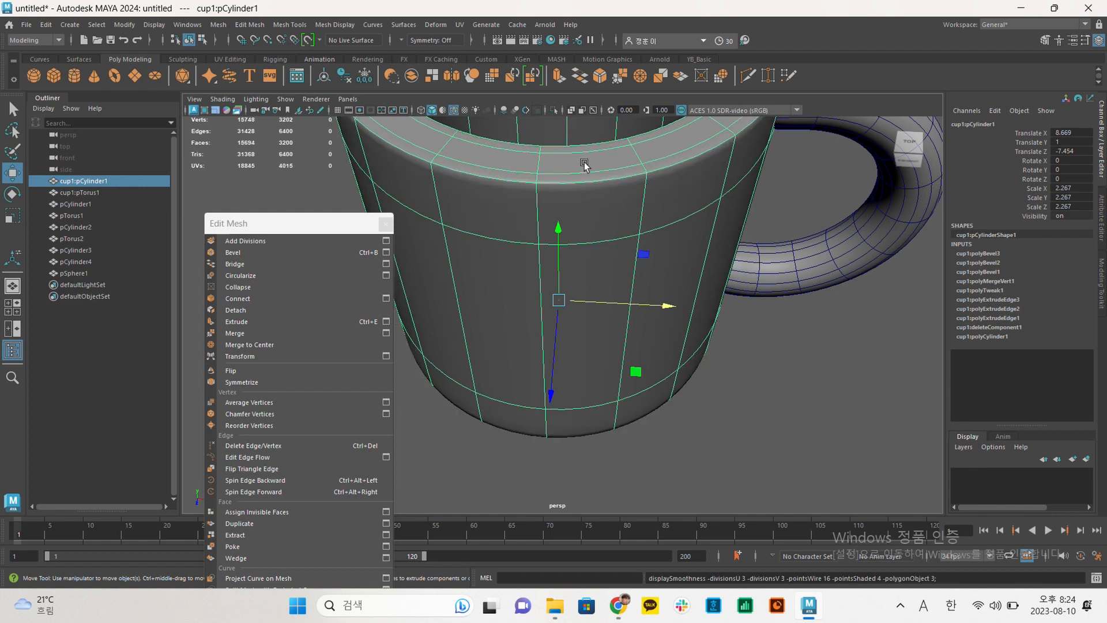
{"action": "left_click_drag", "start_coordinate": [672, 200], "coordinate": [685, 257], "text": "alt"}
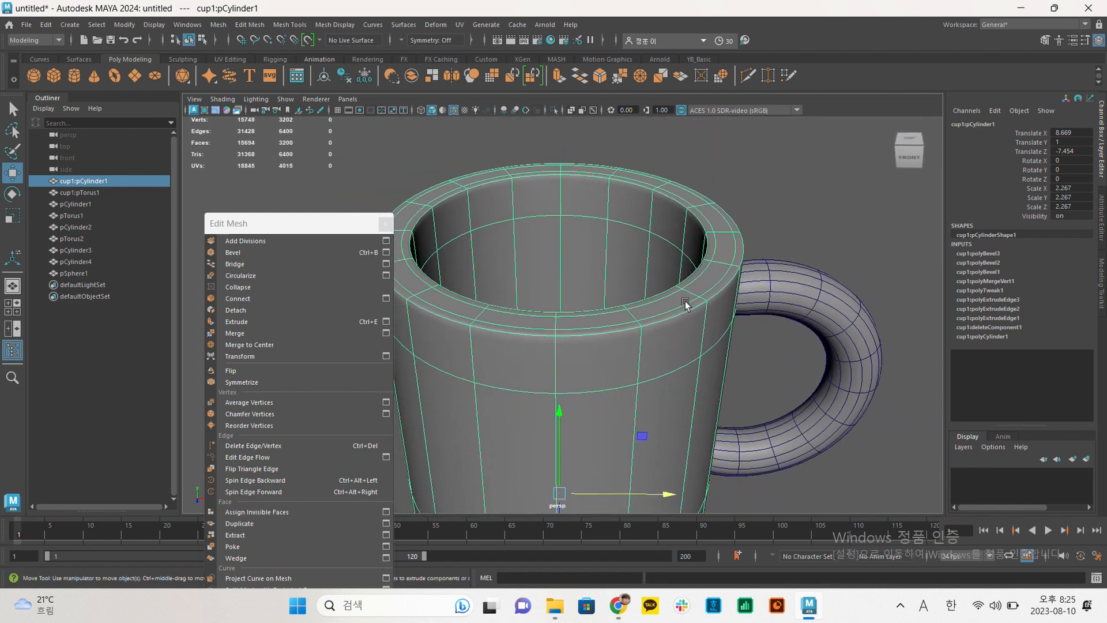
{"action": "left_click_drag", "start_coordinate": [662, 316], "coordinate": [715, 230], "text": "alt"}
{"action": "right_click_drag", "start_coordinate": [715, 230], "coordinate": [669, 193], "text": "alt"}
{"action": "middle_click_drag", "start_coordinate": [669, 193], "coordinate": [795, 166], "text": "alt"}
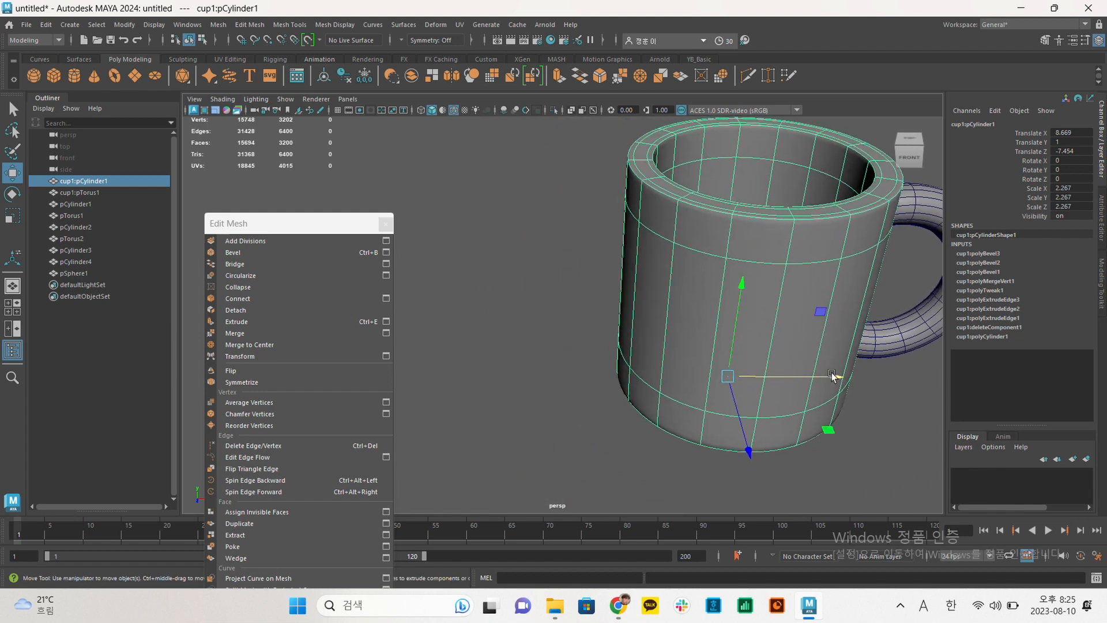
Duplicate the large cup's body and move the copy along the X axis to about 3.017, beside the original.
{"action": "left_click_drag", "start_coordinate": [833, 379], "coordinate": [547, 378], "text": "shift"}
{"action": "right_click_drag", "start_coordinate": [635, 344], "coordinate": [669, 346], "text": "alt"}
{"action": "middle_click_drag", "start_coordinate": [477, 238], "coordinate": [541, 230], "text": "alt"}
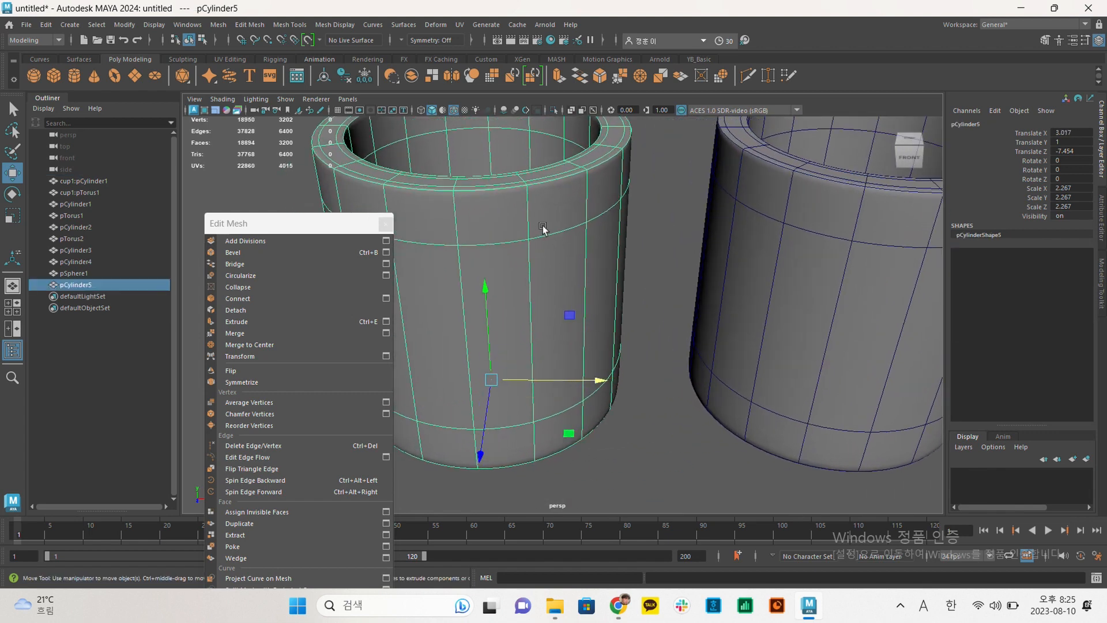
Switch off smooth preview on the copied cup and delete the bevel edge loops around its upper rim.
{"action": "right_click_drag", "start_coordinate": [541, 230], "coordinate": [555, 175]}
{"action": "key", "text": "1"}
{"action": "double_click", "coordinate": [561, 183]}
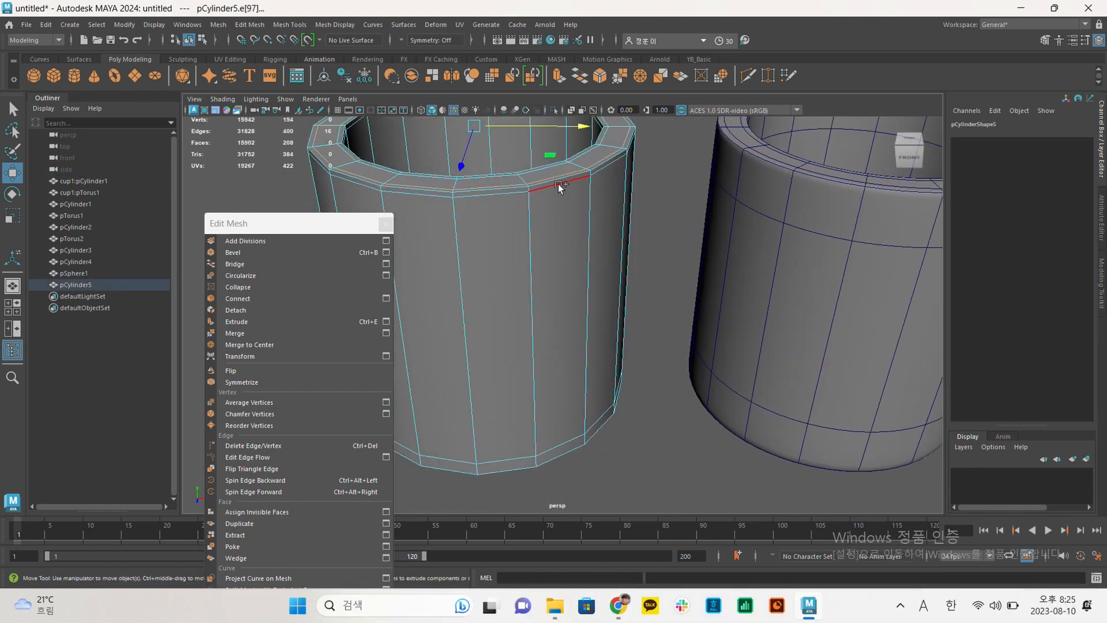
{"action": "key", "text": "ctrl+Delete"}
Turn on smooth preview for the copied cup in object mode and deselect it to compare its rim with the original.
{"action": "left_click_drag", "start_coordinate": [658, 188], "coordinate": [644, 200], "text": "alt"}
{"action": "right_click_drag", "start_coordinate": [644, 199], "coordinate": [692, 152]}
{"action": "left_click", "coordinate": [692, 152]}
{"action": "left_click", "coordinate": [590, 164]}
{"action": "key", "text": "3"}
{"action": "middle_click_drag", "start_coordinate": [596, 202], "coordinate": [598, 227], "text": "alt"}
{"action": "left_click", "coordinate": [669, 189]}
{"action": "middle_click_drag", "start_coordinate": [657, 263], "coordinate": [651, 283], "text": "alt"}
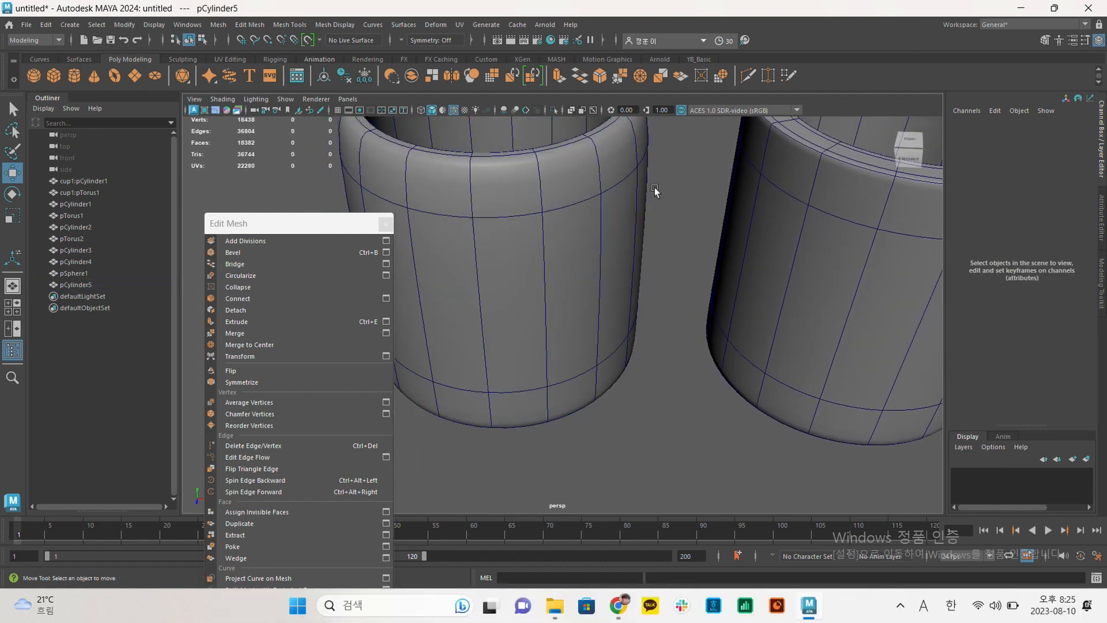
{"action": "right_click_drag", "start_coordinate": [651, 284], "coordinate": [597, 254], "text": "alt"}
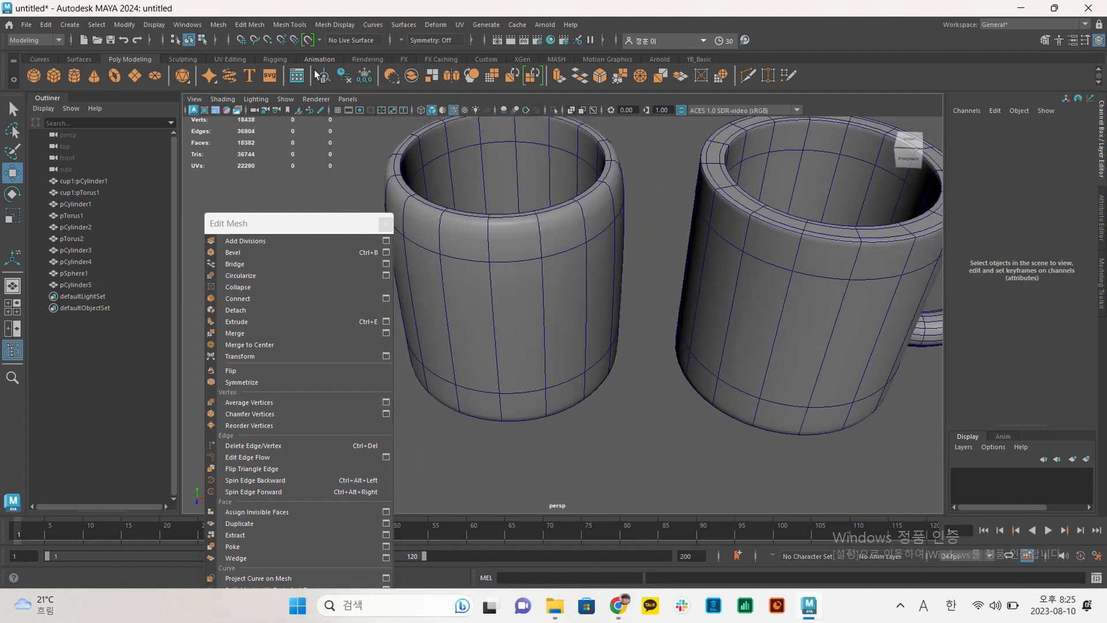
Turn off wireframe on shaded display and switch the copied cup back to its unsmoothed display.
{"action": "left_click", "coordinate": [454, 110]}
{"action": "left_click_drag", "start_coordinate": [552, 164], "coordinate": [546, 168], "text": "alt"}
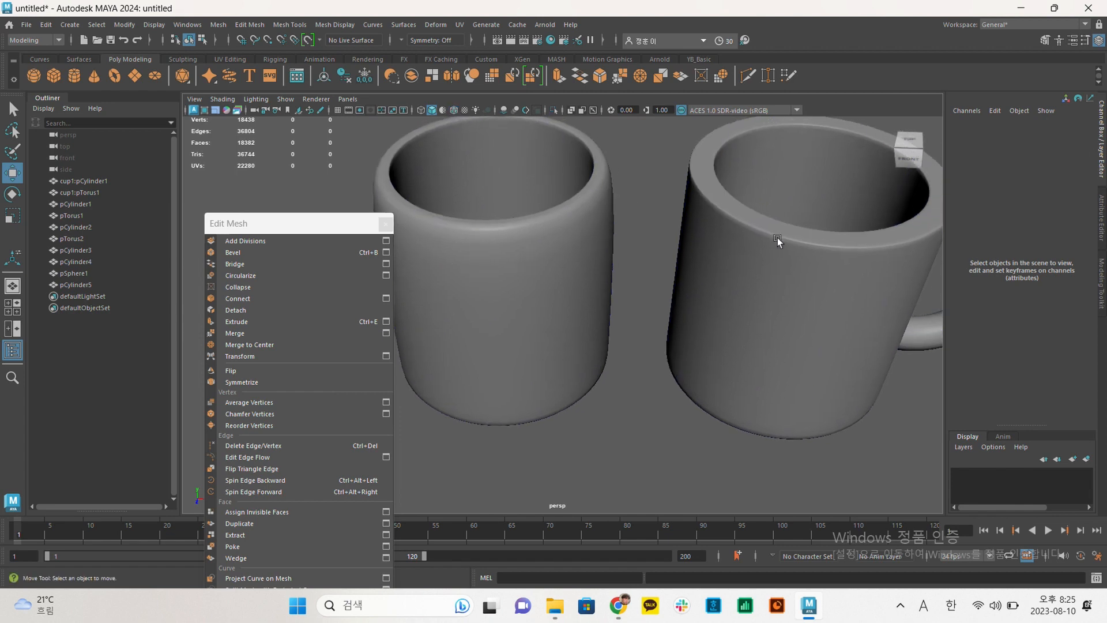
{"action": "left_click", "coordinate": [579, 208]}
{"action": "left_click_drag", "start_coordinate": [579, 209], "coordinate": [584, 206], "text": "alt"}
{"action": "key", "text": "1"}
Compare the unsmoothed cup copy with the smoothed large cup and the row of small models, with nothing selected.
{"action": "middle_click_drag", "start_coordinate": [504, 242], "coordinate": [706, 205], "text": "alt"}
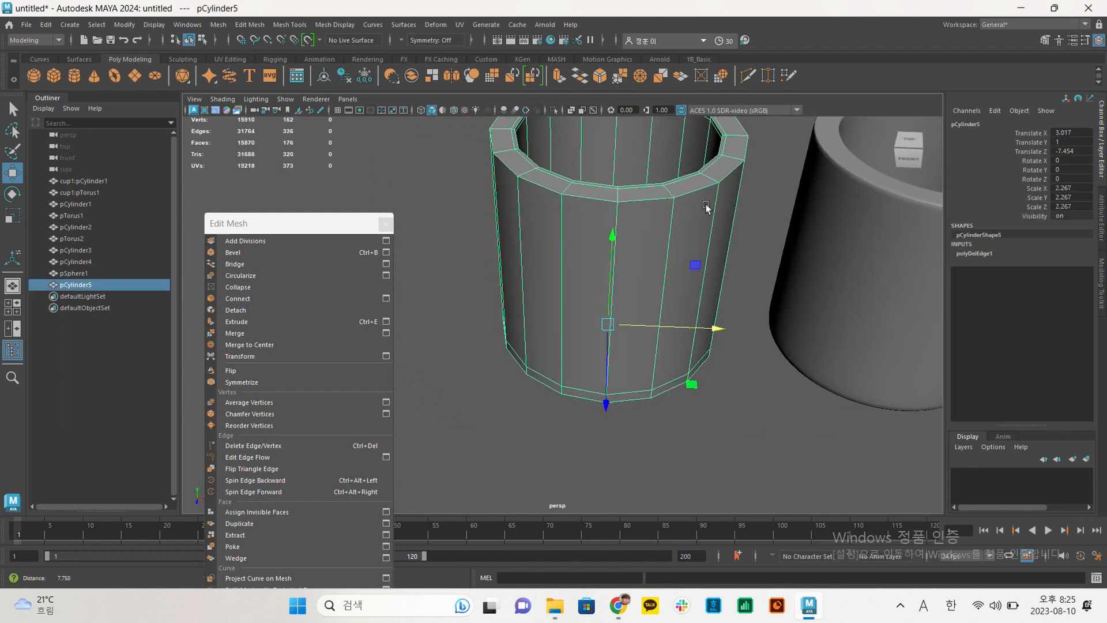
{"action": "right_click_drag", "start_coordinate": [706, 204], "coordinate": [579, 151], "text": "alt"}
{"action": "mouse_move", "coordinate": [533, 283]}
{"action": "middle_mouse_down", "text": "alt"}
{"action": "mouse_move", "coordinate": [555, 200]}
{"action": "mouse_move", "coordinate": [597, 136]}
{"action": "middle_mouse_up", "text": "alt"}
{"action": "mouse_move", "coordinate": [583, 226]}
{"action": "middle_mouse_down", "text": "alt"}
{"action": "mouse_move", "coordinate": [625, 171]}
{"action": "mouse_move", "coordinate": [425, 195]}
{"action": "mouse_move", "coordinate": [545, 262]}
{"action": "middle_mouse_up", "text": "alt"}
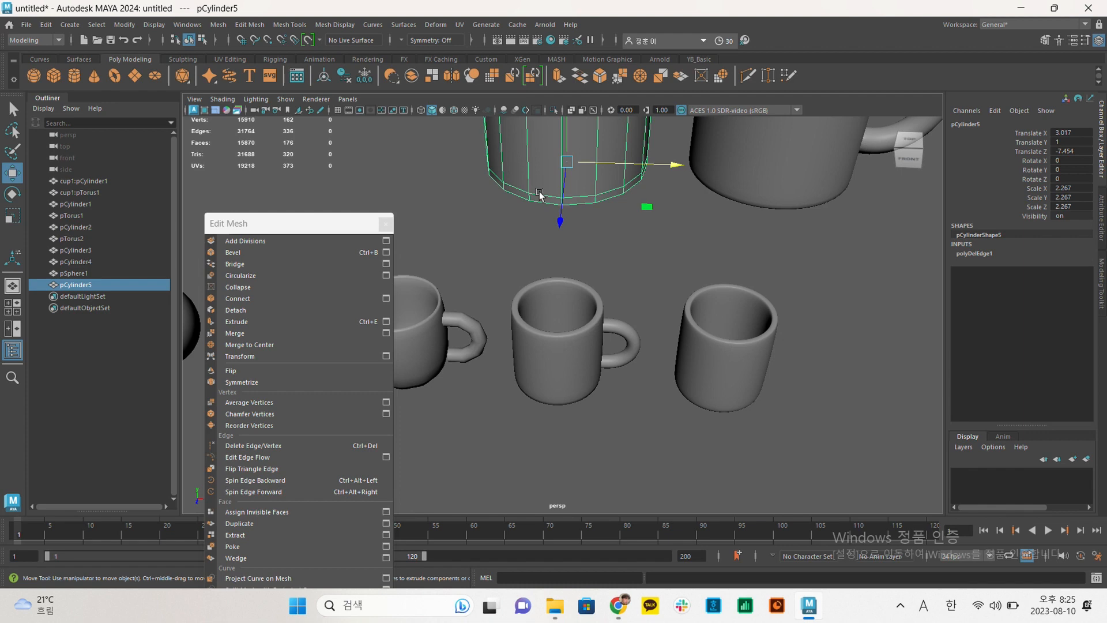
{"action": "middle_click_drag", "start_coordinate": [630, 239], "coordinate": [509, 424], "text": "alt"}
{"action": "mouse_move", "coordinate": [570, 332]}
{"action": "middle_mouse_down", "text": "alt"}
{"action": "mouse_move", "coordinate": [603, 312]}
{"action": "mouse_move", "coordinate": [642, 323]}
{"action": "middle_mouse_up", "text": "alt"}
{"action": "scroll", "coordinate": [643, 322], "scroll_direction": "down", "scroll_amount": 5}
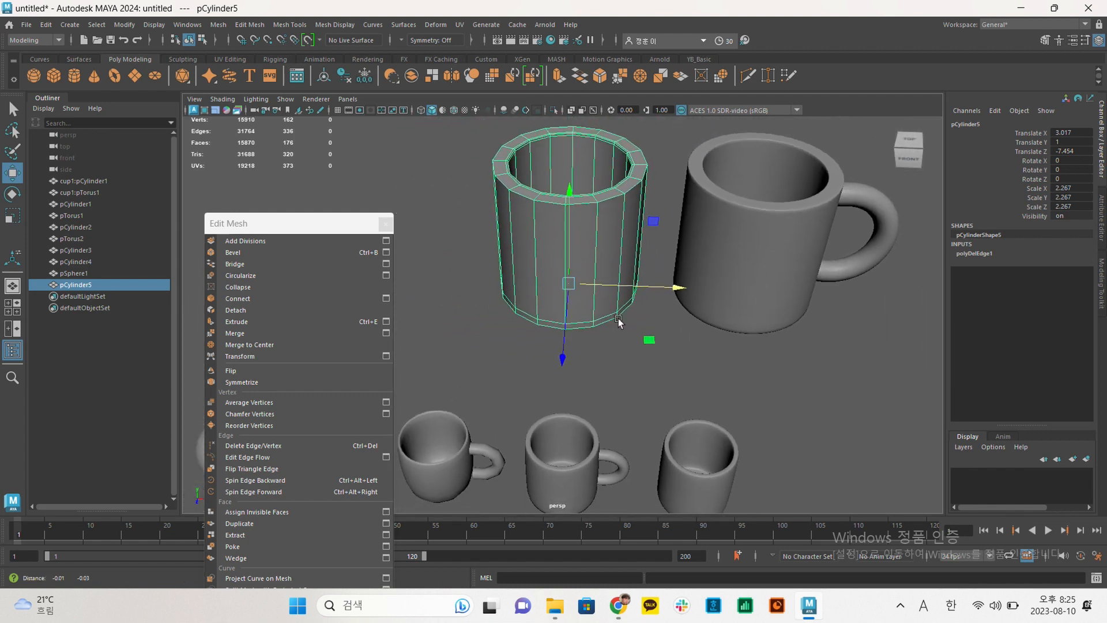
{"action": "middle_click_drag", "start_coordinate": [625, 307], "coordinate": [575, 314], "text": "alt"}
{"action": "left_click_drag", "start_coordinate": [614, 366], "coordinate": [608, 344], "text": "alt"}
{"action": "middle_click_drag", "start_coordinate": [594, 326], "coordinate": [618, 291], "text": "alt"}
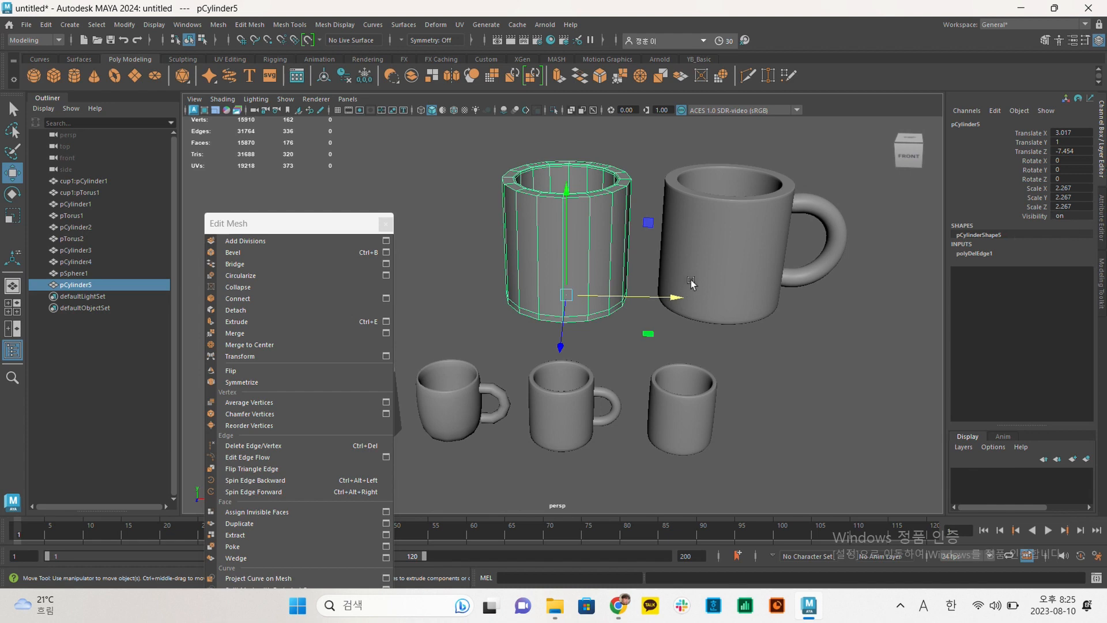
{"action": "left_click_drag", "start_coordinate": [694, 286], "coordinate": [633, 282], "text": "alt"}
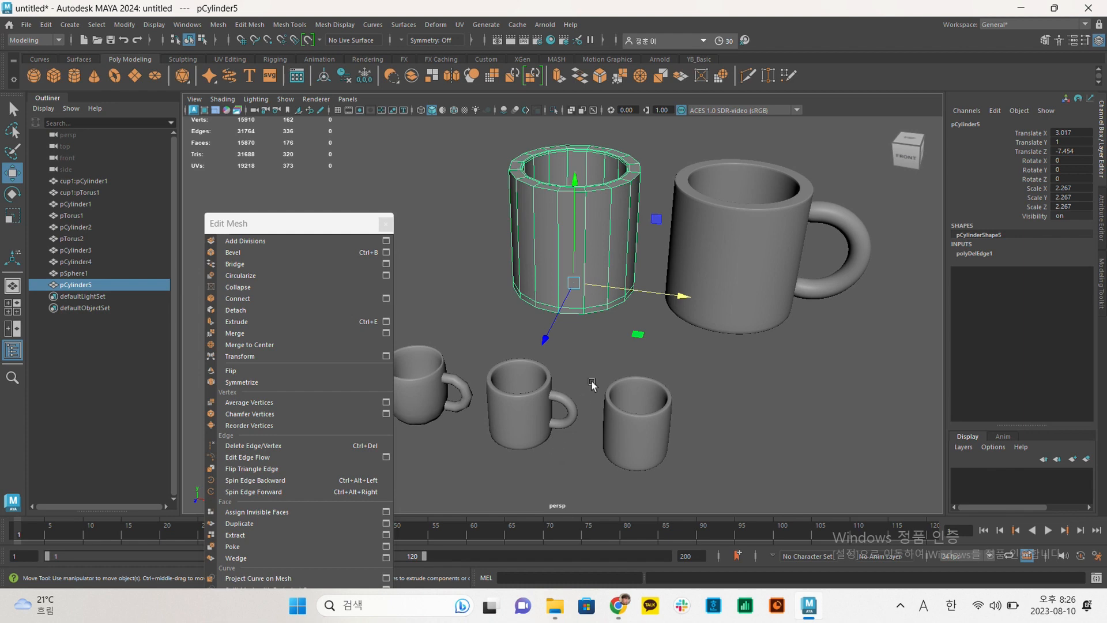
{"action": "middle_click_drag", "start_coordinate": [632, 379], "coordinate": [632, 376], "text": "alt"}
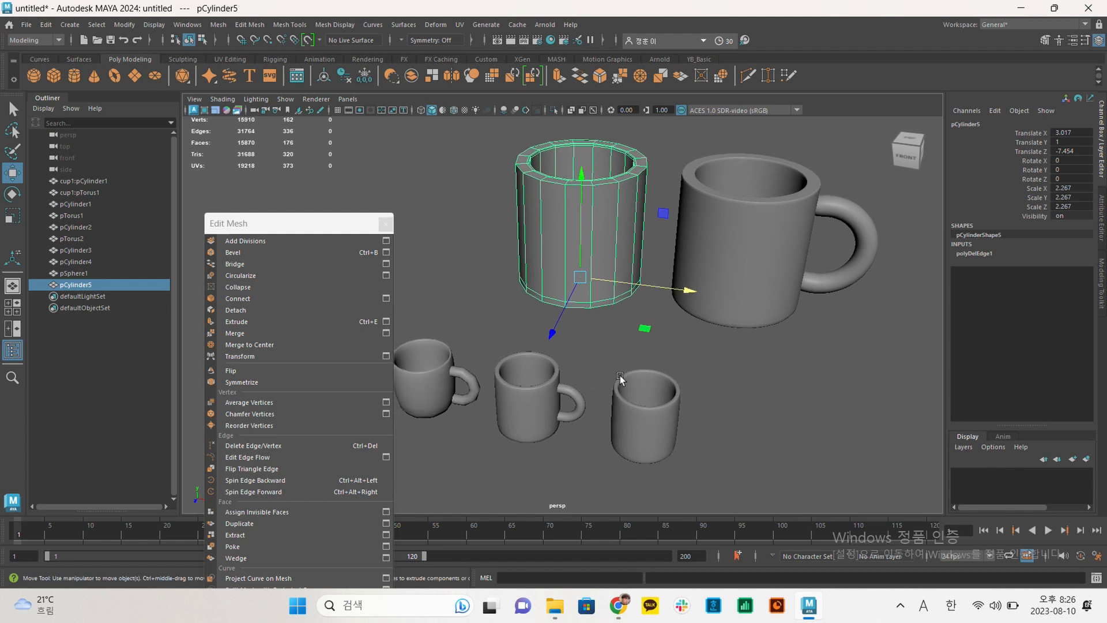
{"action": "left_click", "coordinate": [640, 340]}
{"action": "left_click_drag", "start_coordinate": [615, 342], "coordinate": [626, 346], "text": "alt"}
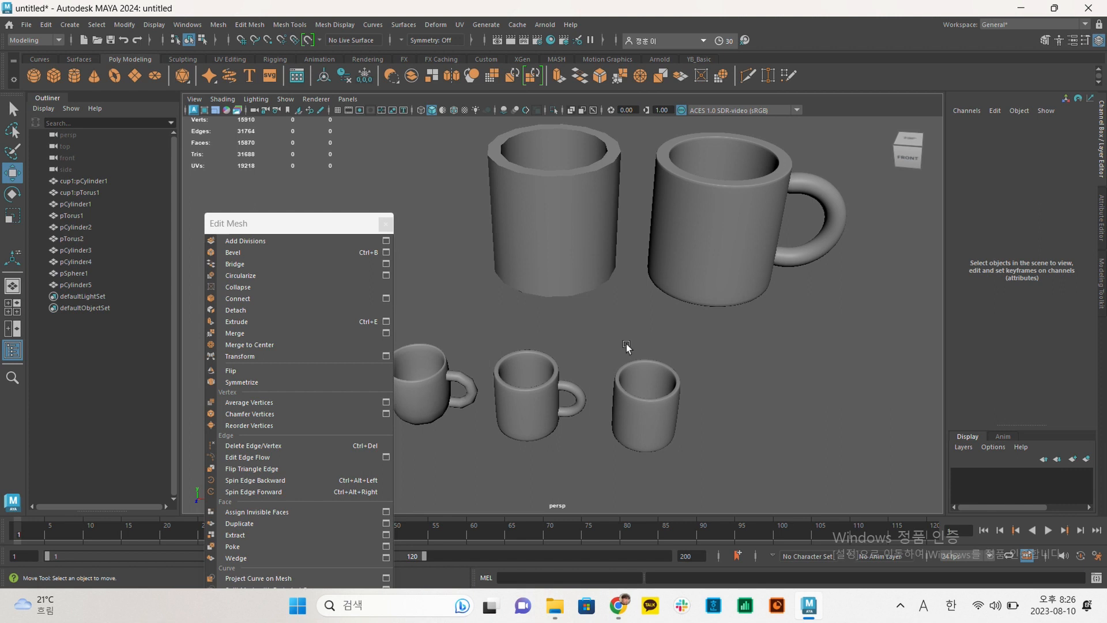
{"action": "left_click_drag", "start_coordinate": [637, 341], "coordinate": [695, 300], "text": "alt"}
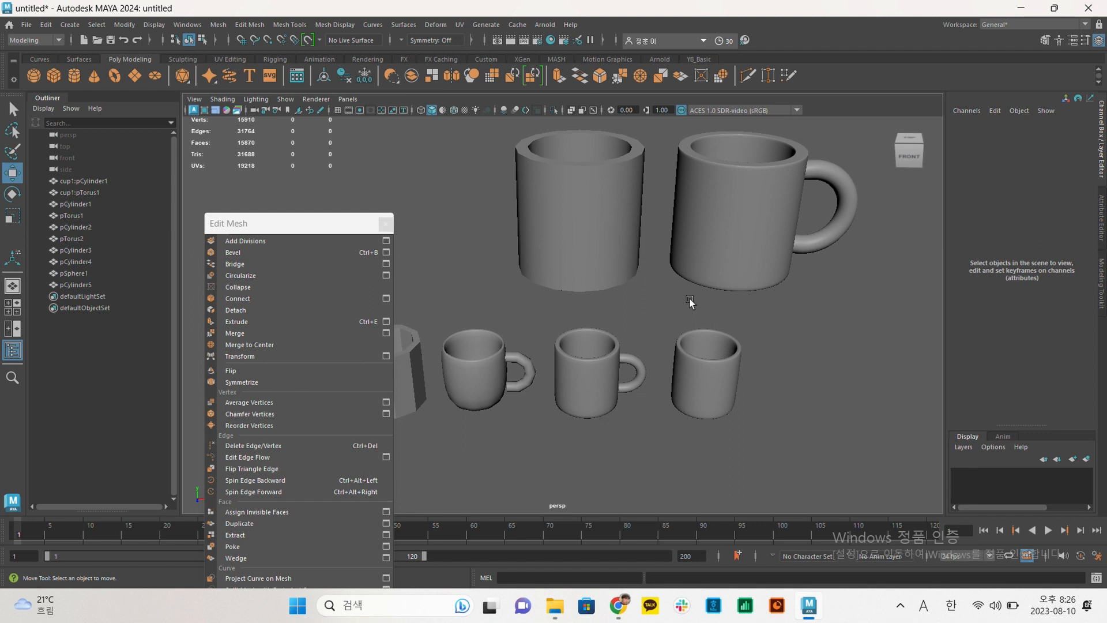
{"action": "middle_click_drag", "start_coordinate": [433, 413], "coordinate": [691, 347], "text": "alt"}
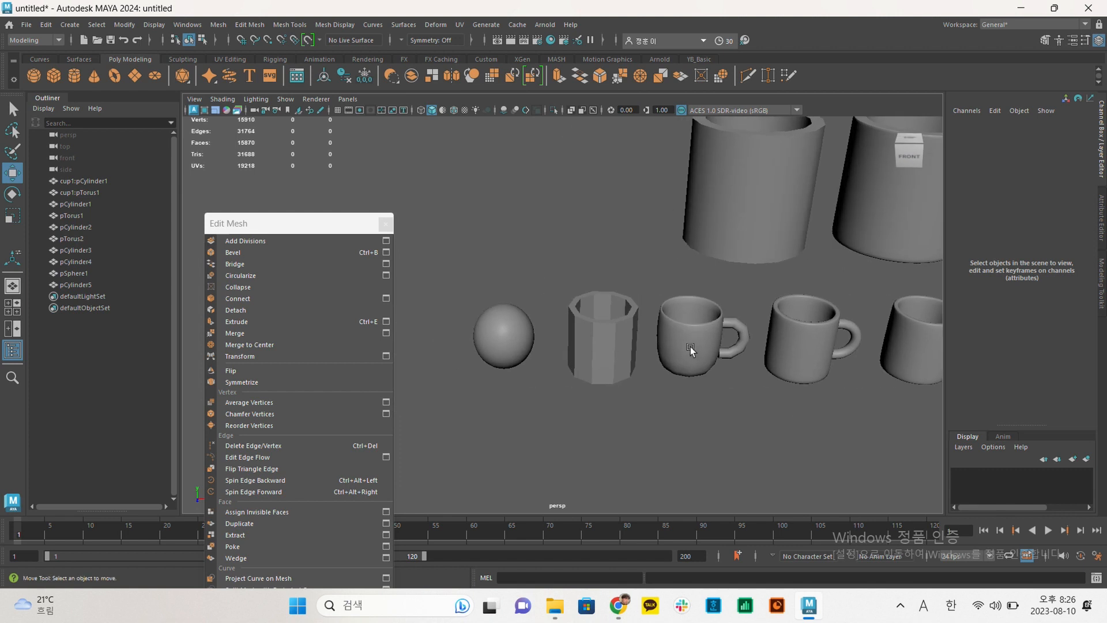
Select the faceted ten-sided cup together with the sphere, review all the models from several angles, and clear the selection.
{"action": "left_click", "coordinate": [586, 357]}
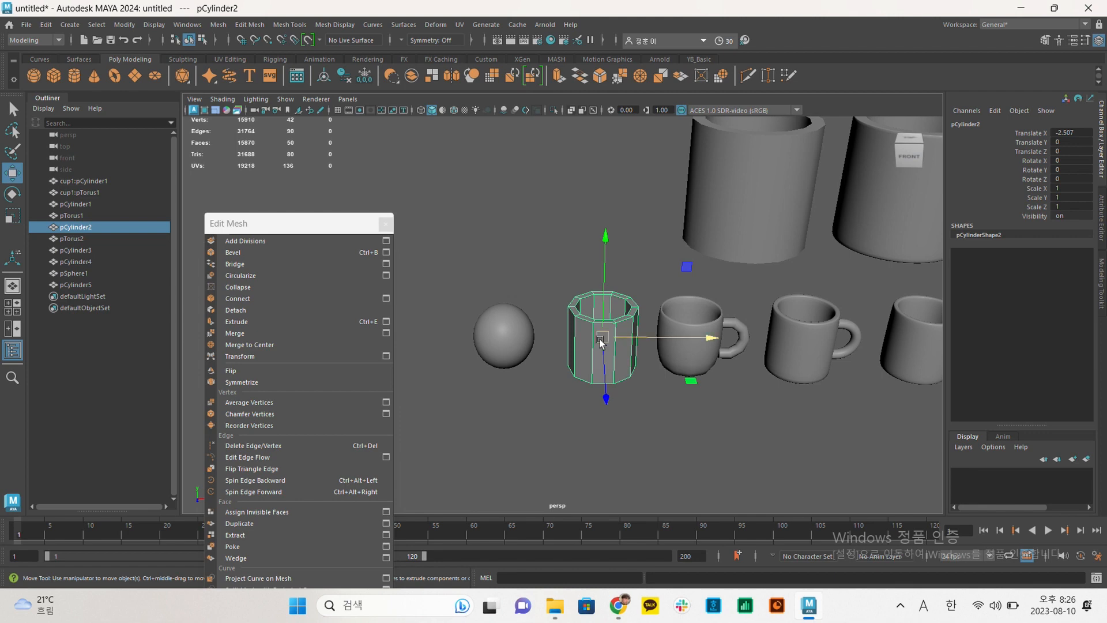
{"action": "left_click", "coordinate": [515, 326]}
{"action": "left_click", "coordinate": [594, 340], "text": "shift"}
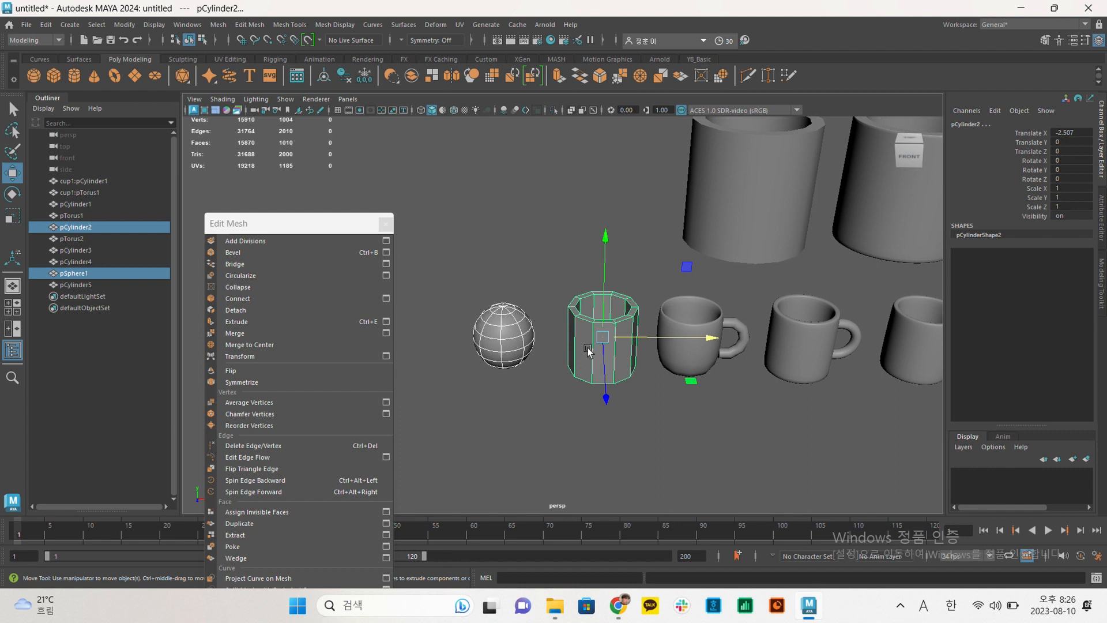
{"action": "middle_click_drag", "start_coordinate": [603, 307], "coordinate": [539, 303], "text": "alt"}
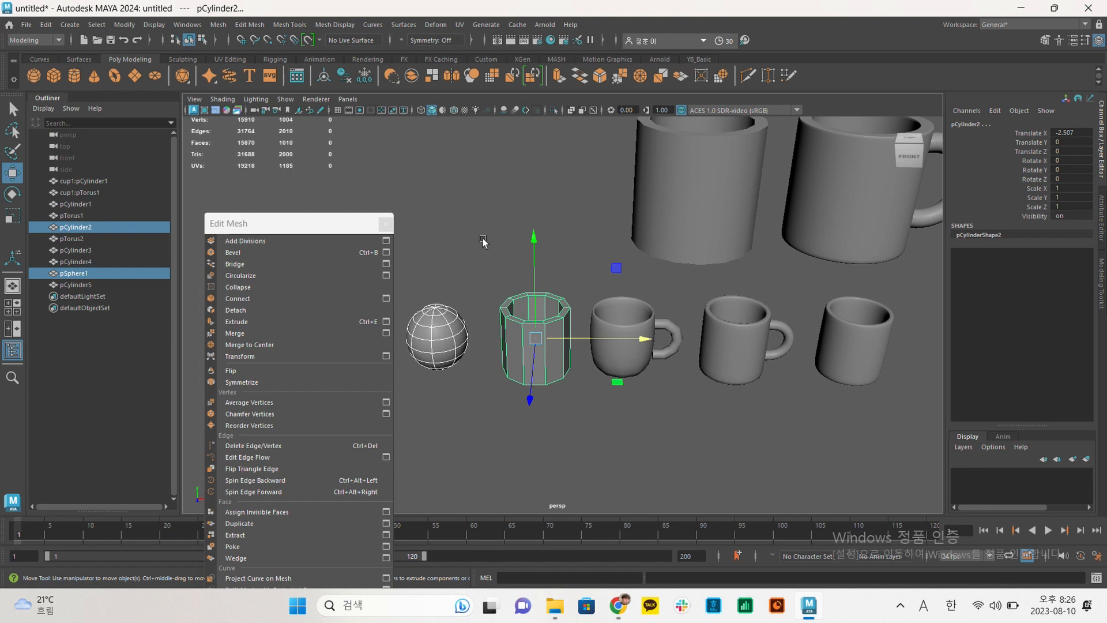
{"action": "middle_click_drag", "start_coordinate": [775, 255], "coordinate": [682, 318], "text": "alt"}
{"action": "left_click_drag", "start_coordinate": [682, 317], "coordinate": [680, 284], "text": "alt"}
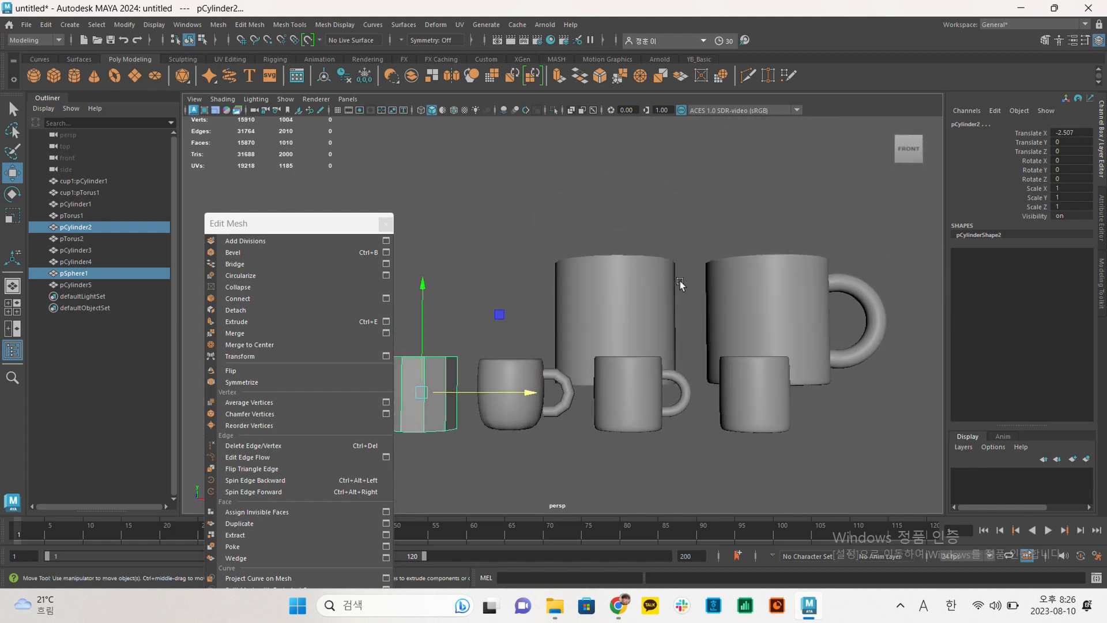
{"action": "middle_click_drag", "start_coordinate": [680, 281], "coordinate": [675, 230], "text": "alt"}
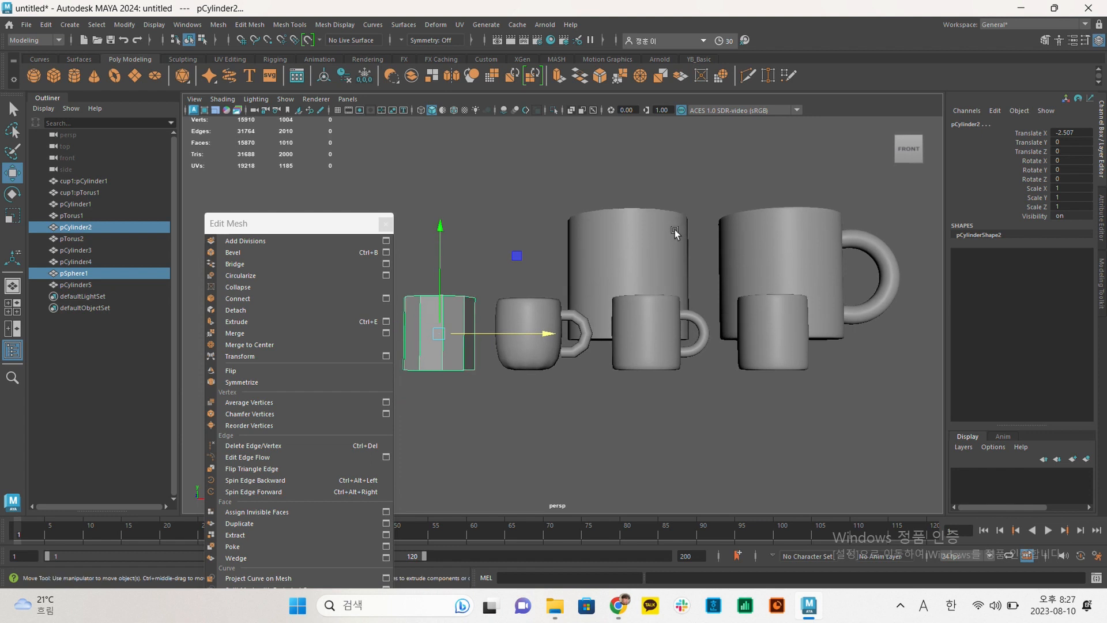
{"action": "left_click_drag", "start_coordinate": [680, 228], "coordinate": [718, 283], "text": "alt"}
{"action": "left_click_drag", "start_coordinate": [669, 321], "coordinate": [730, 314], "text": "alt"}
{"action": "left_click", "coordinate": [728, 316]}
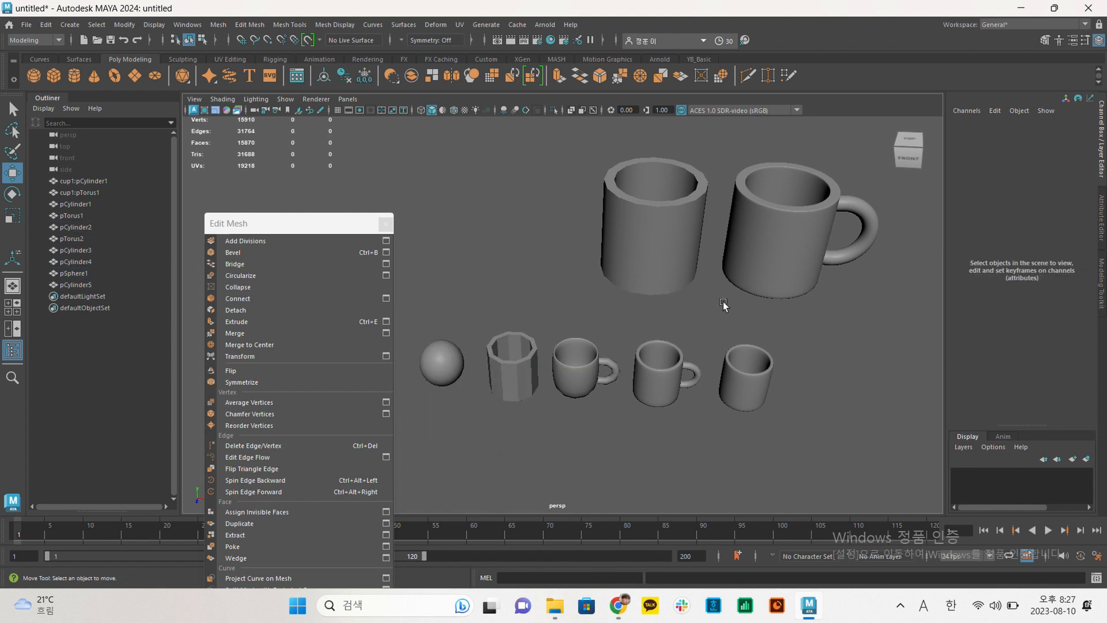